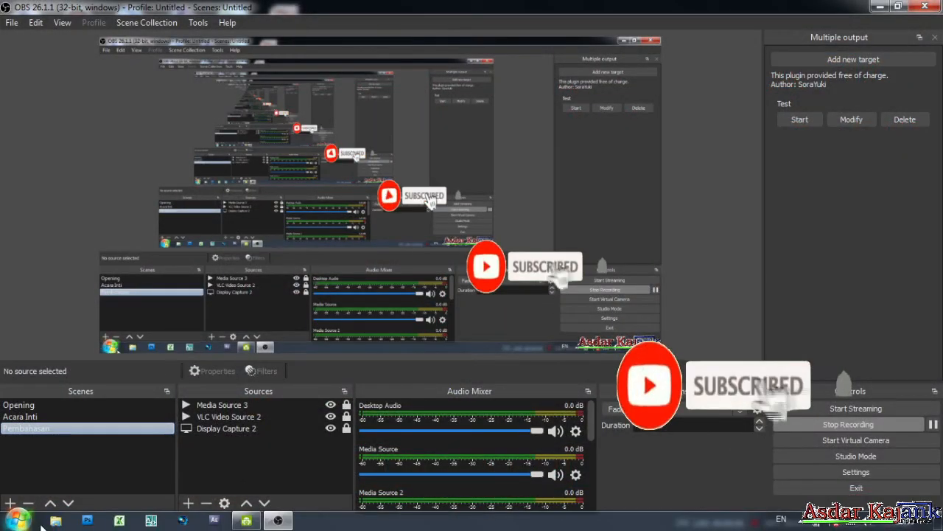
Launch Windows Explorer from the taskbar so it opens at the Libraries view.
click(50, 524)
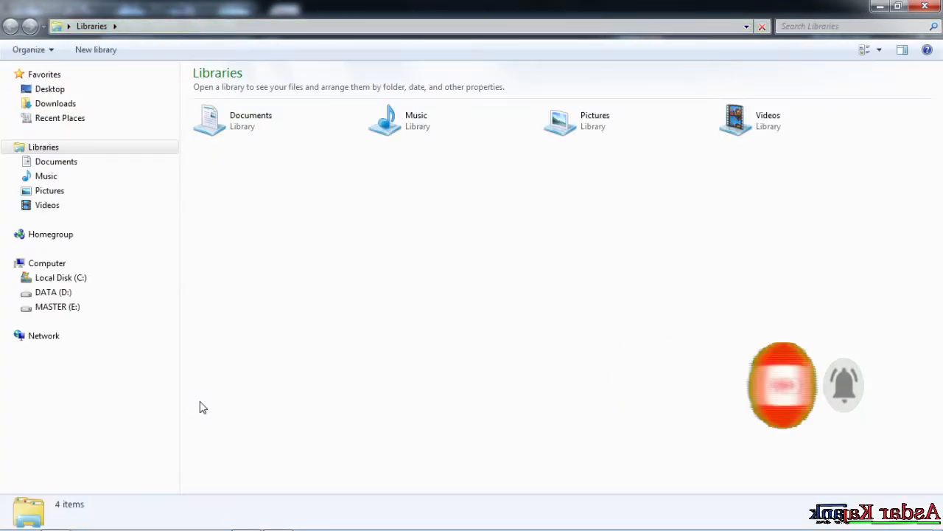
Browse DATA (D:) > Video Editan into the File Share folder listing six Excel files.
click(72, 295)
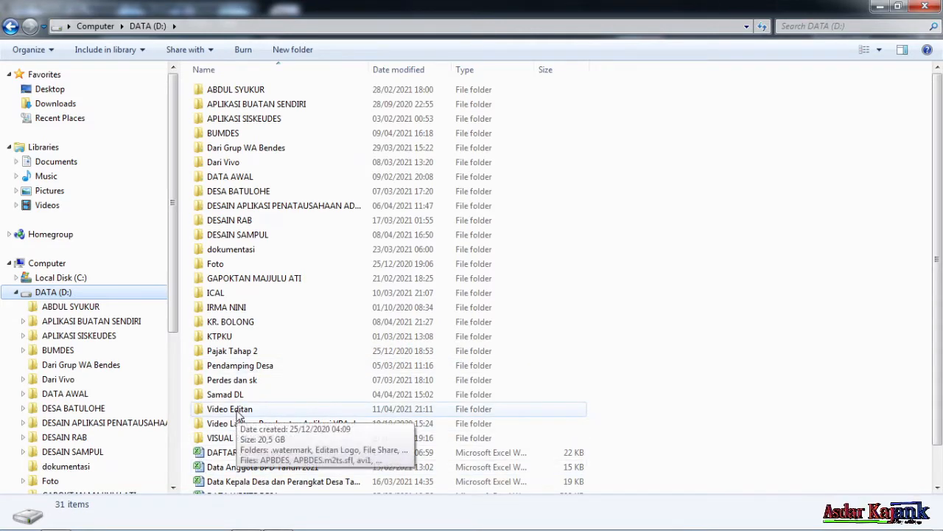
double_click(238, 414)
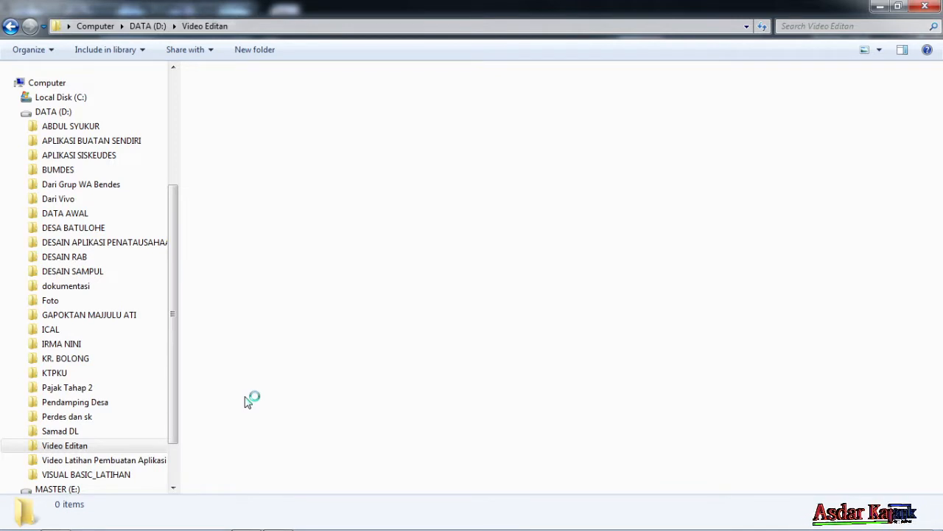
mouse_move(127, 525)
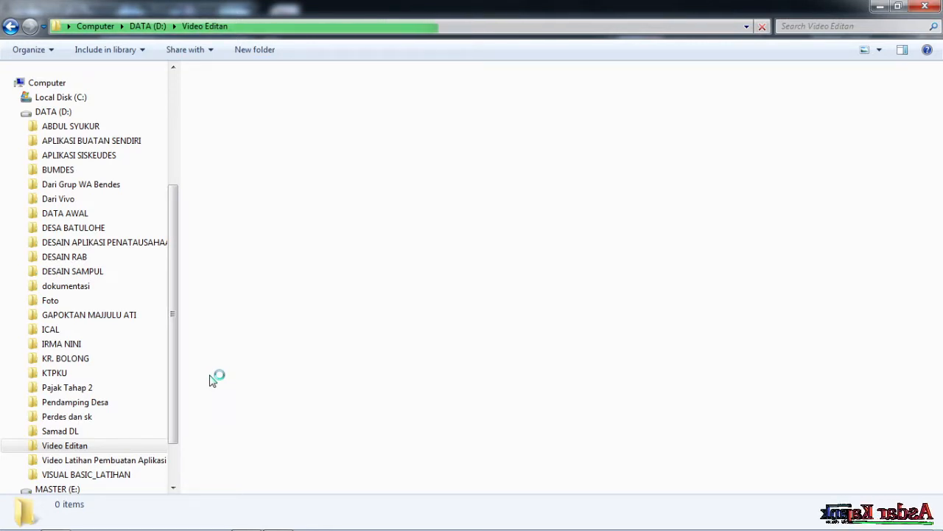
scroll(185, 313, up, 3)
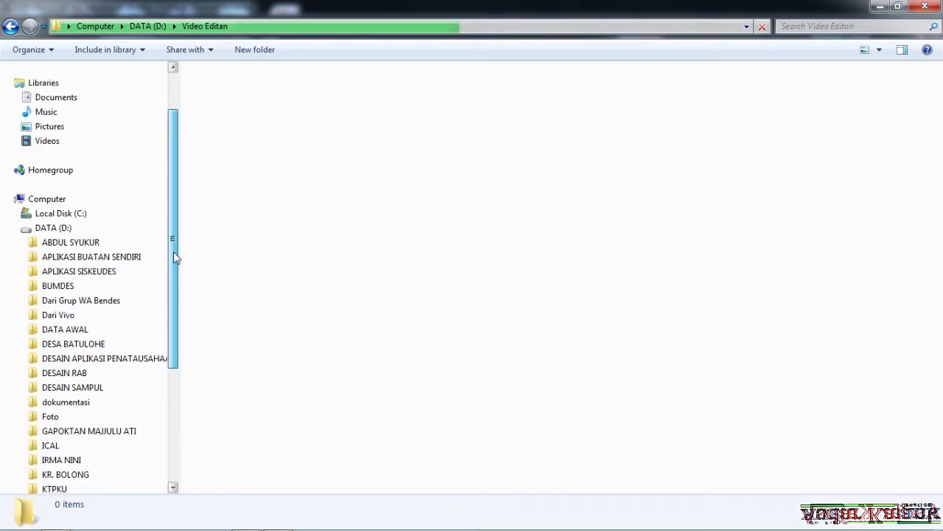
drag(174, 252, 205, 374)
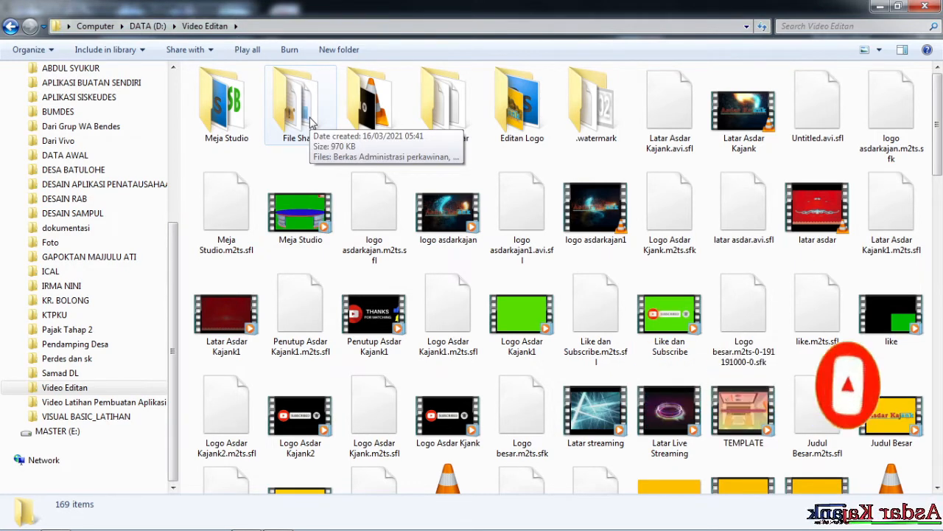
click(311, 121)
double_click(311, 121)
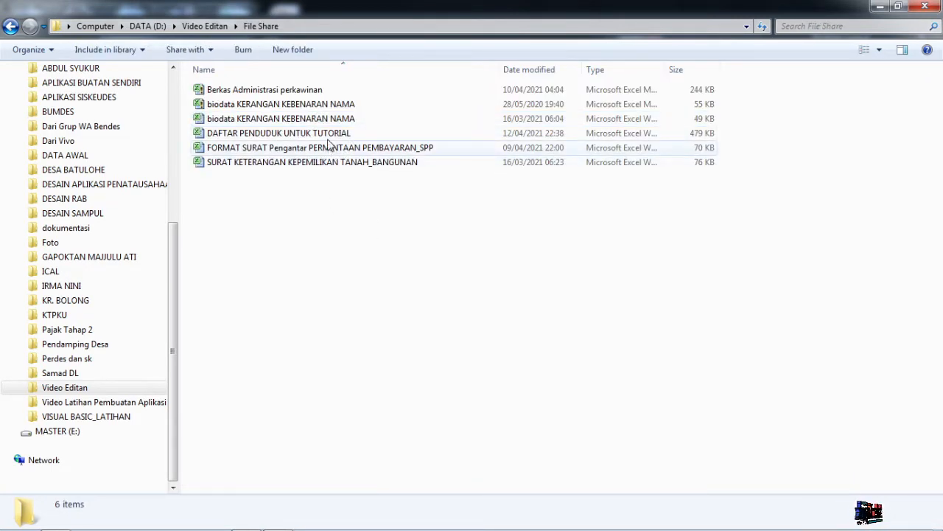
Open DAFTAR PENDUDUK UNTUK TUTORIAL and scroll through the Surat Keterangan Domisili letter.
click(337, 138)
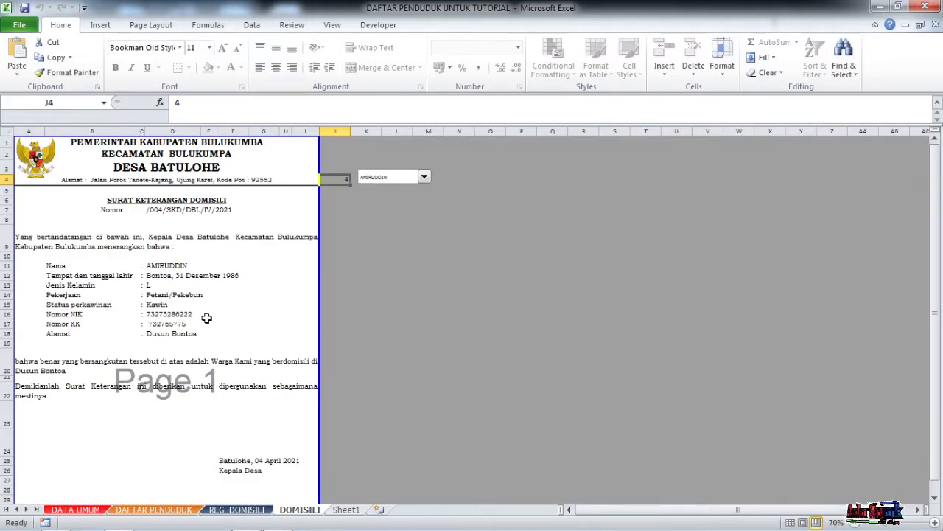
scroll(199, 325, down, 4)
scroll(210, 350, up, 4)
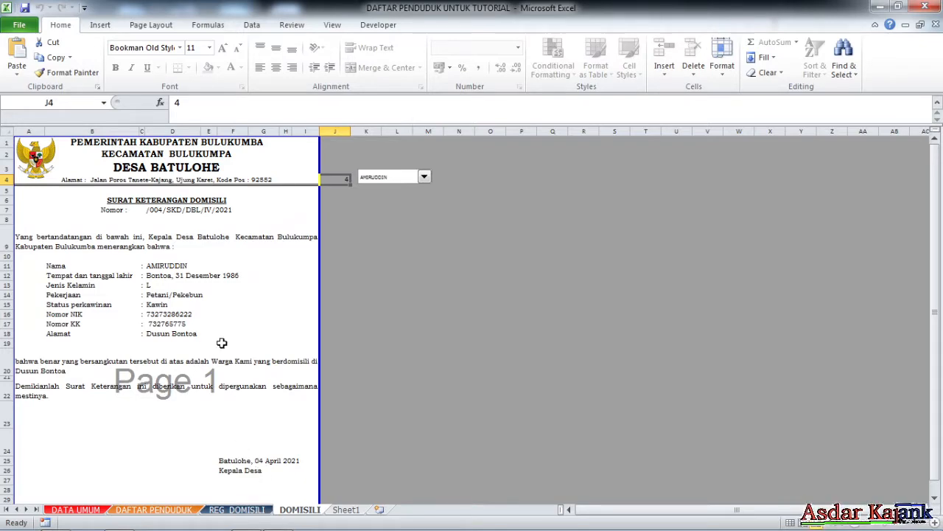
scroll(222, 343, up, 3)
scroll(347, 358, down, 1)
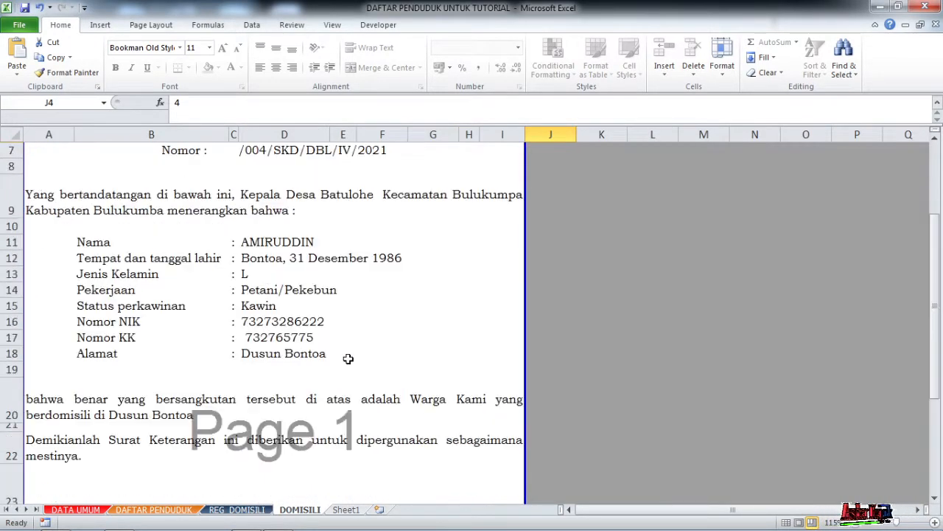
scroll(347, 358, up, 1)
scroll(350, 361, down, 5)
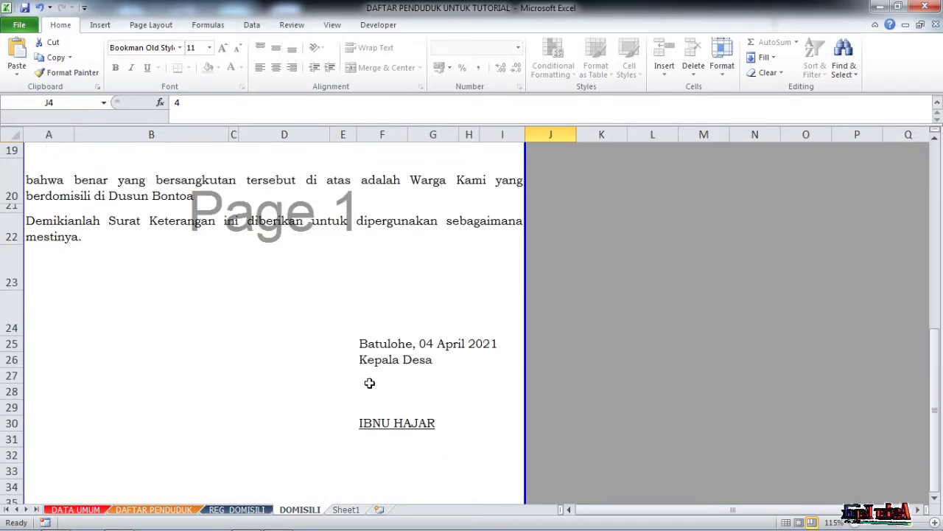
scroll(369, 383, up, 5)
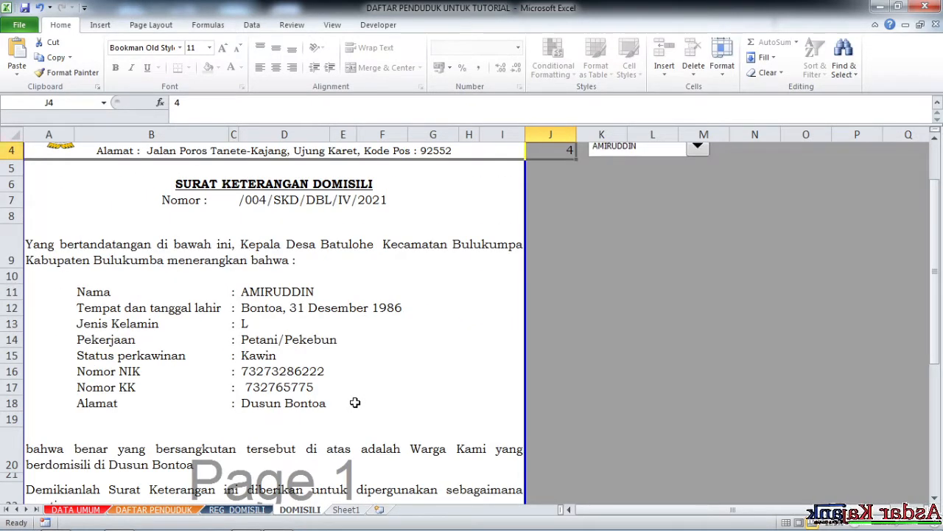
scroll(305, 335, down, 8)
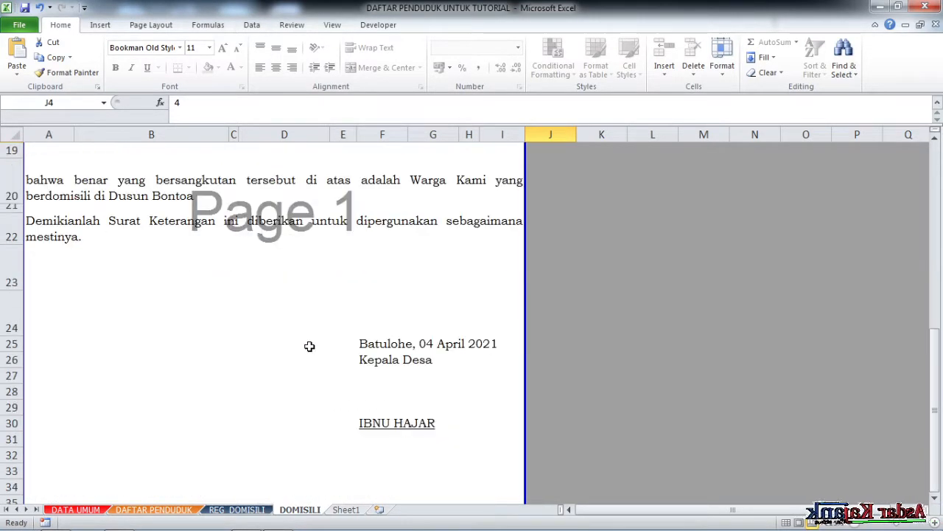
scroll(310, 346, up, 2)
scroll(310, 346, up, 7)
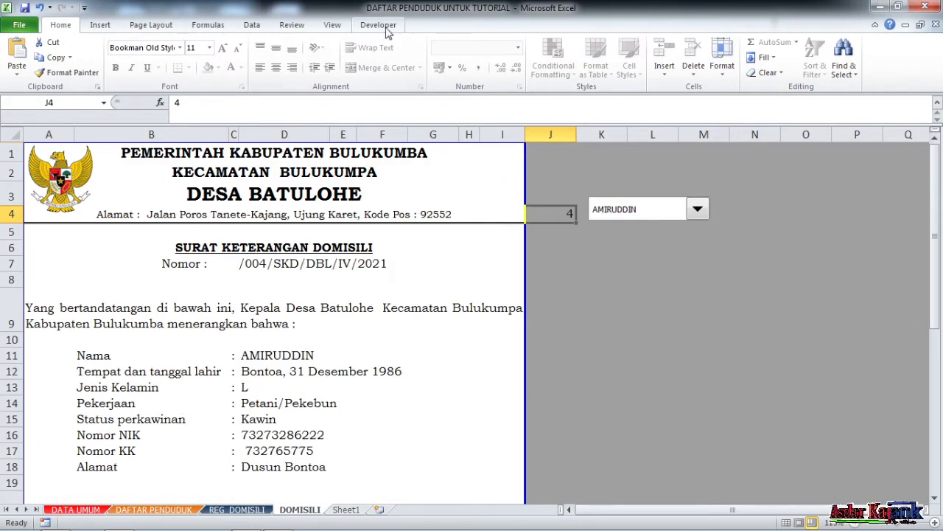
Unprotect the DOMISILI sheet.
click(295, 26)
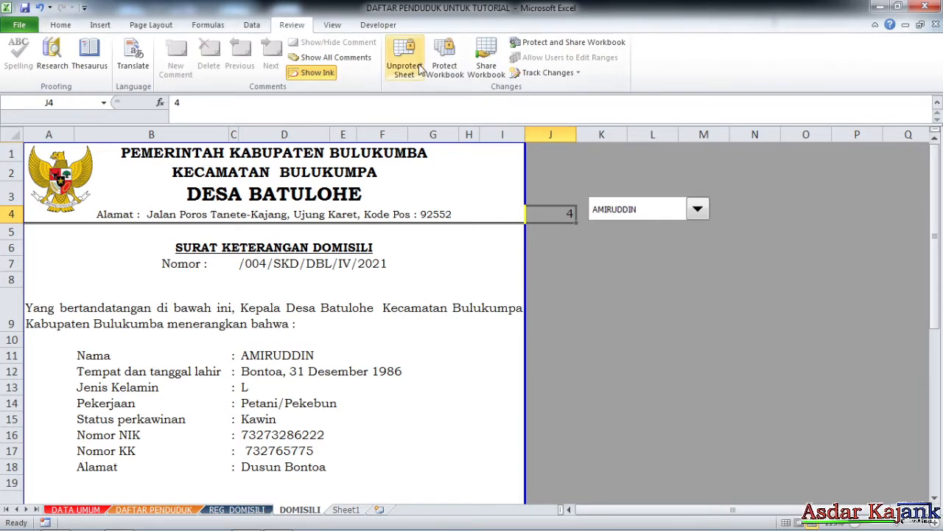
click(404, 65)
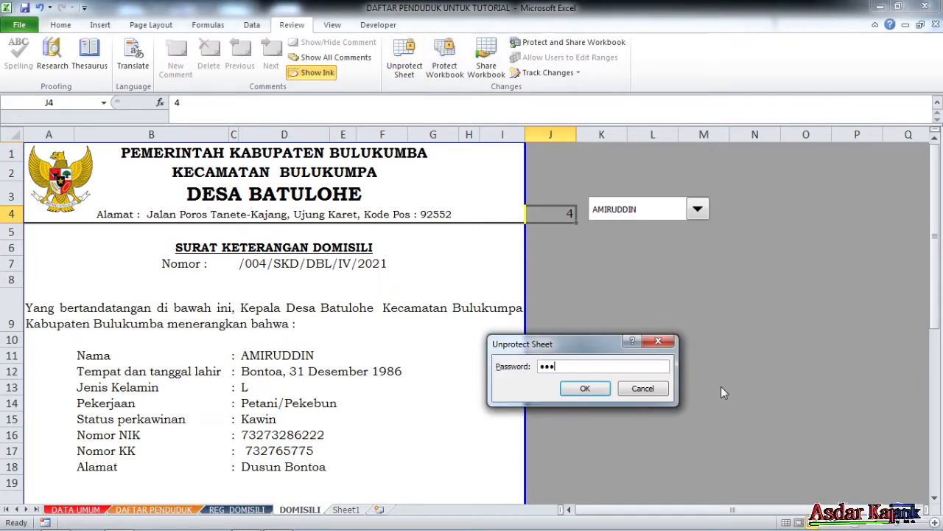
key(Return)
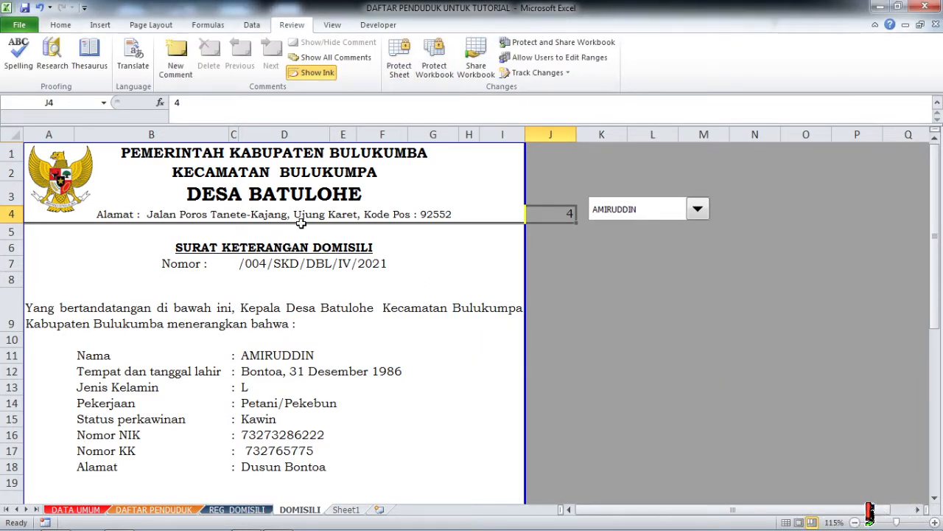
Swap the name in A4's address formula, trying alamat and then ALKES.
click(300, 216)
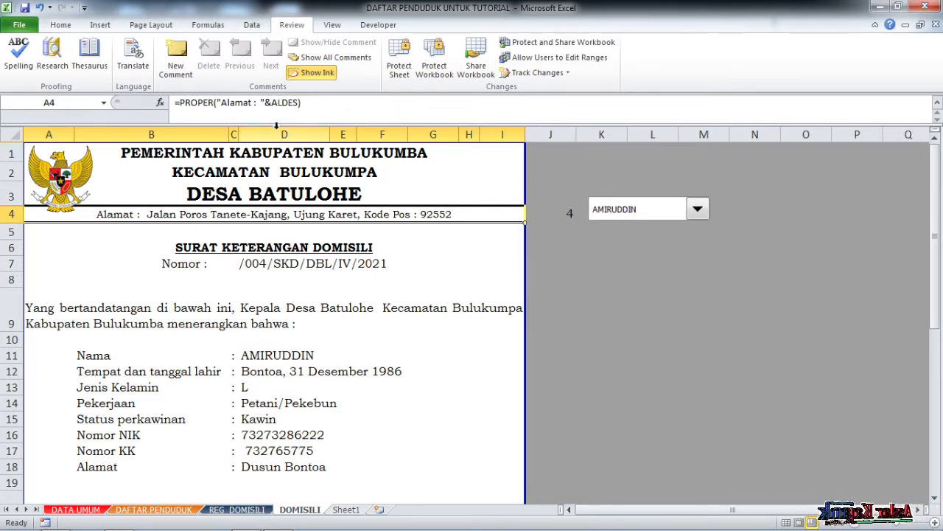
drag(271, 102, 295, 105)
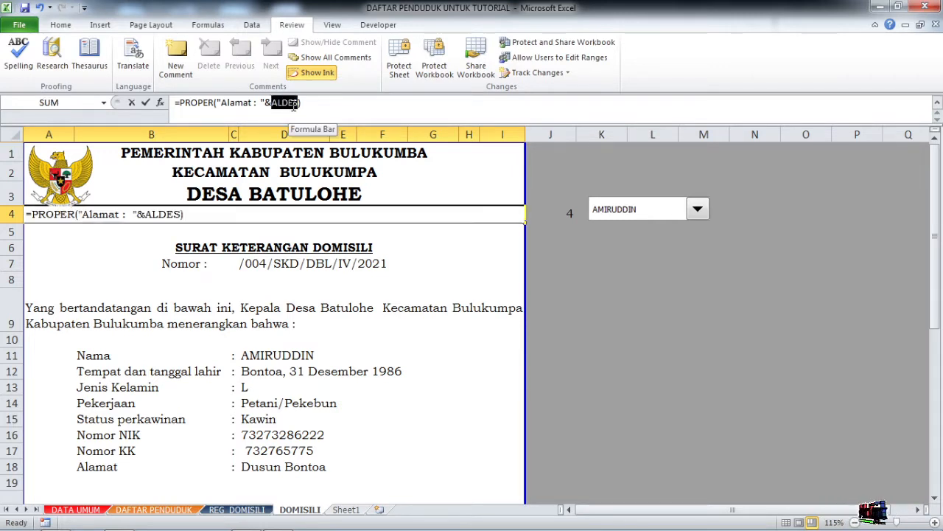
text(LAMAT)
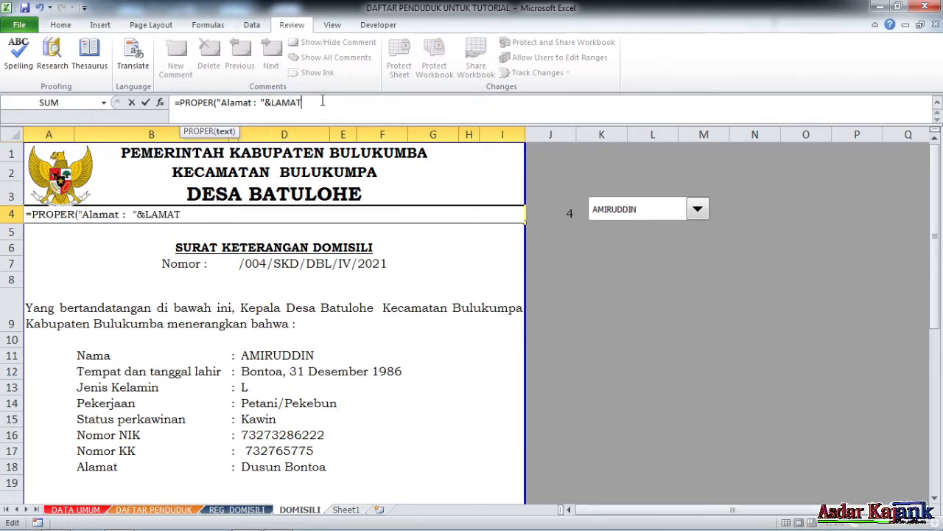
text(M)
key(BackSpace)
key(BackSpace)
key(BackSpace)
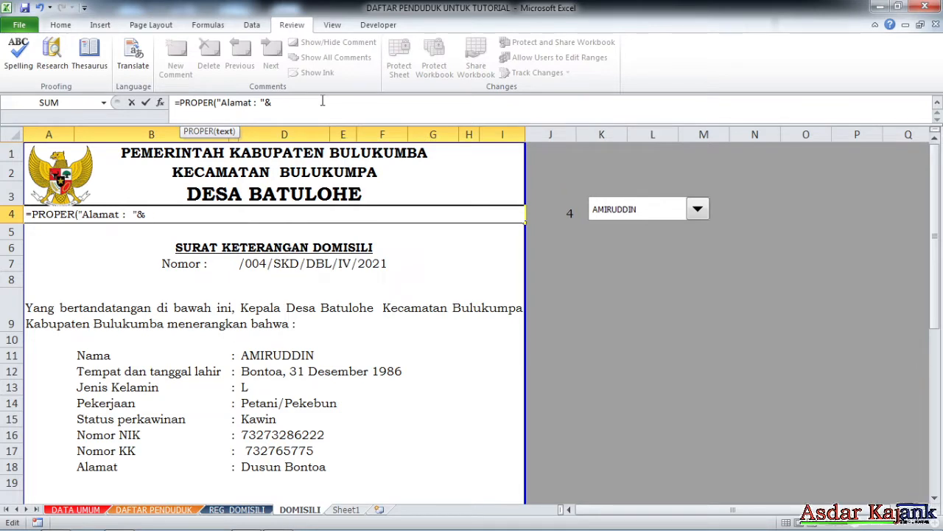
text(ALAMAT)
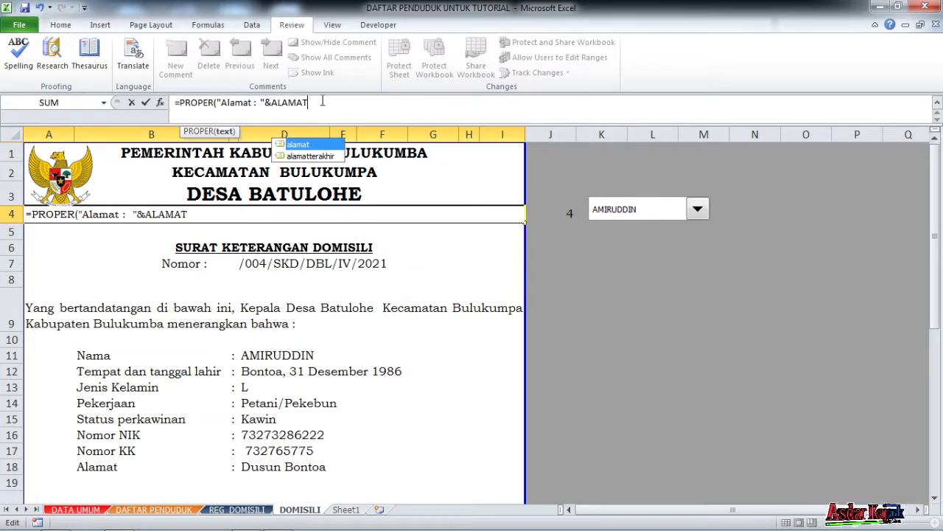
double_click(296, 146)
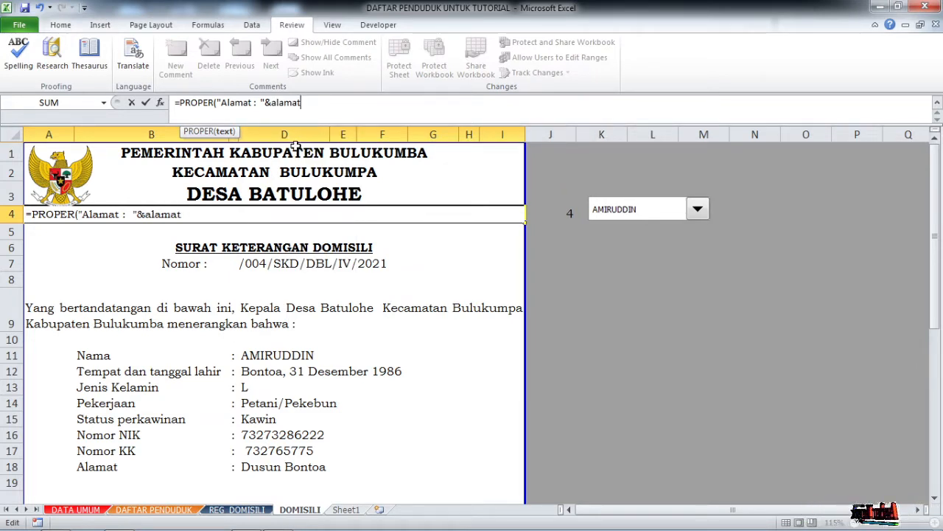
key(Return)
click(354, 213)
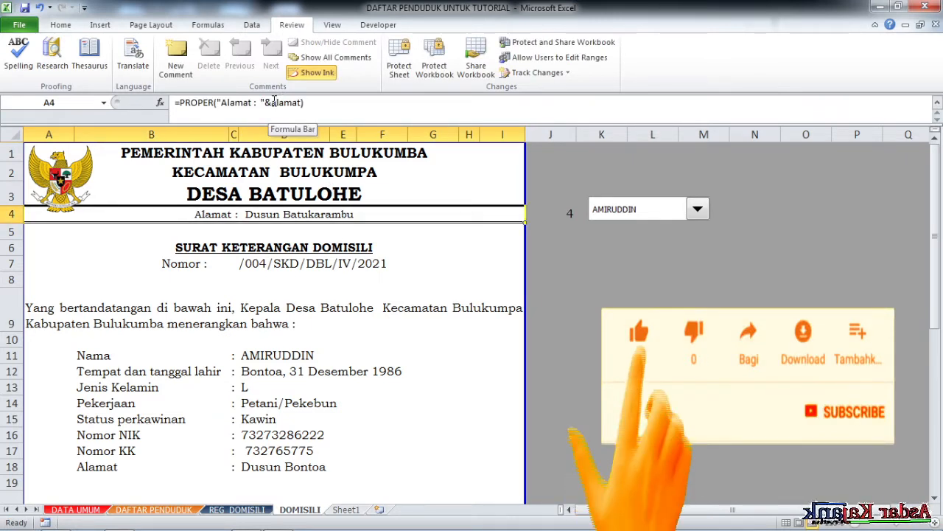
drag(271, 102, 289, 104)
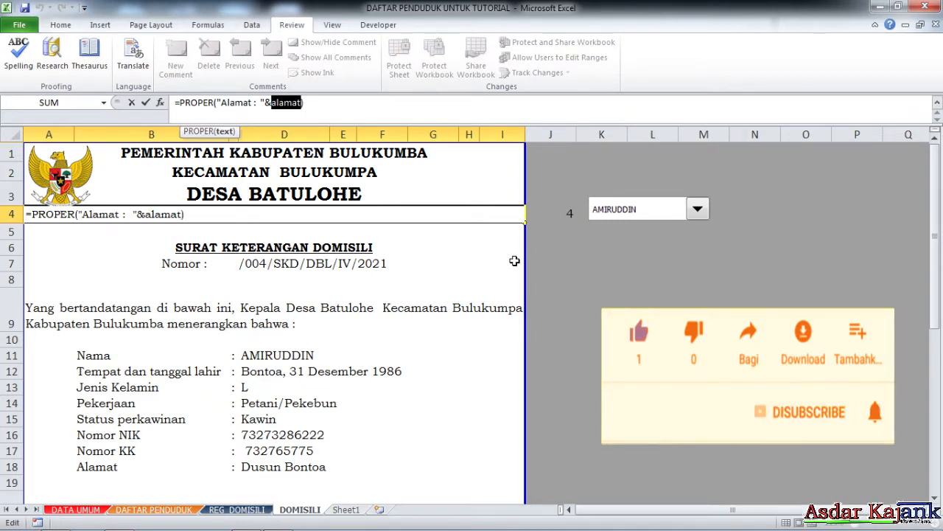
text(ALAKES)
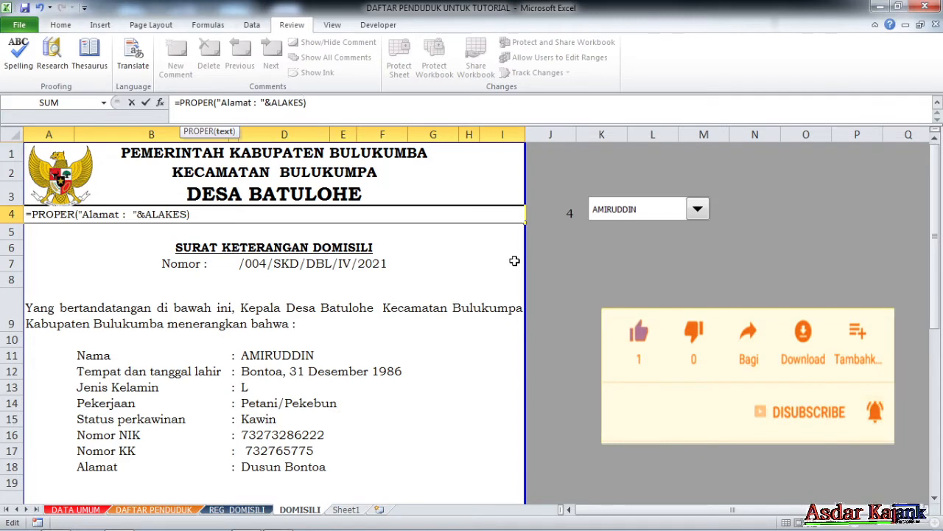
key(BackSpace)
text(KE)
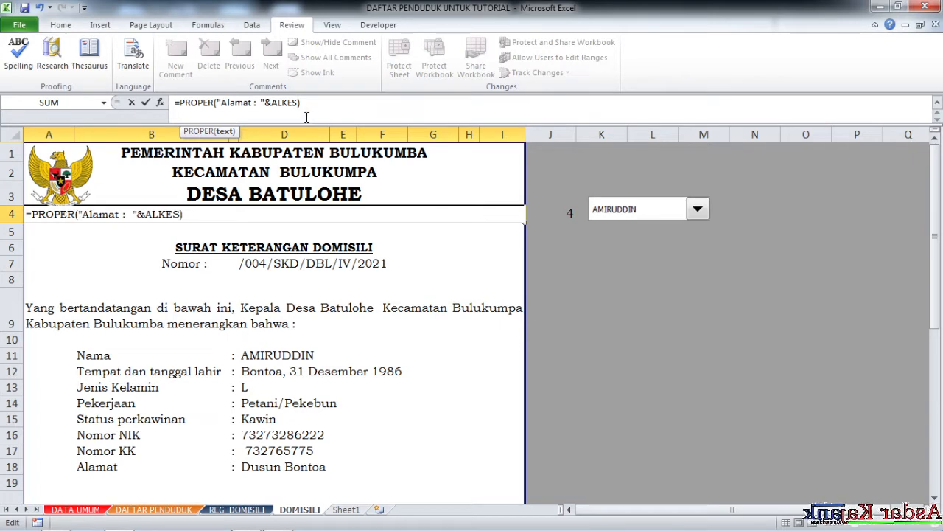
key(Return)
Fix the #NAME? error so A4 reads =PROPER("Alamat : "&ALDES).
click(295, 217)
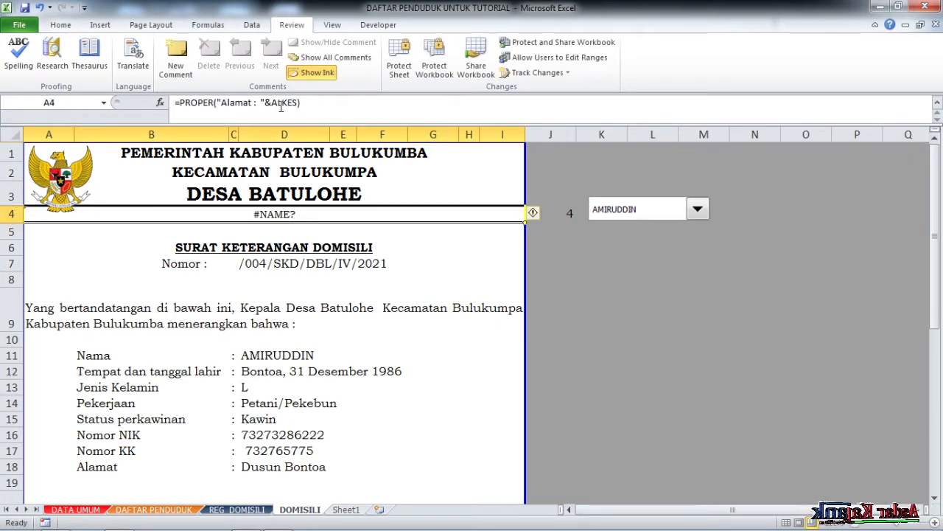
click(299, 103)
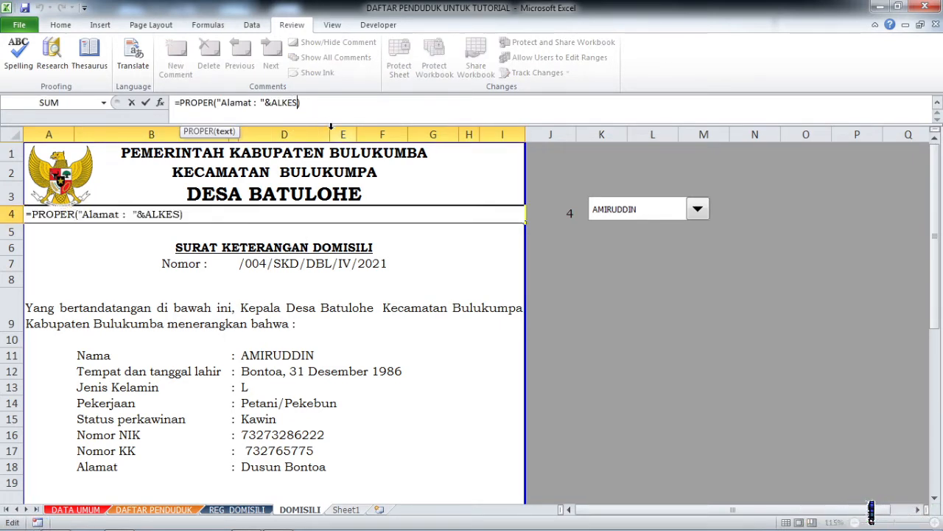
key(BackSpace)
text(L)
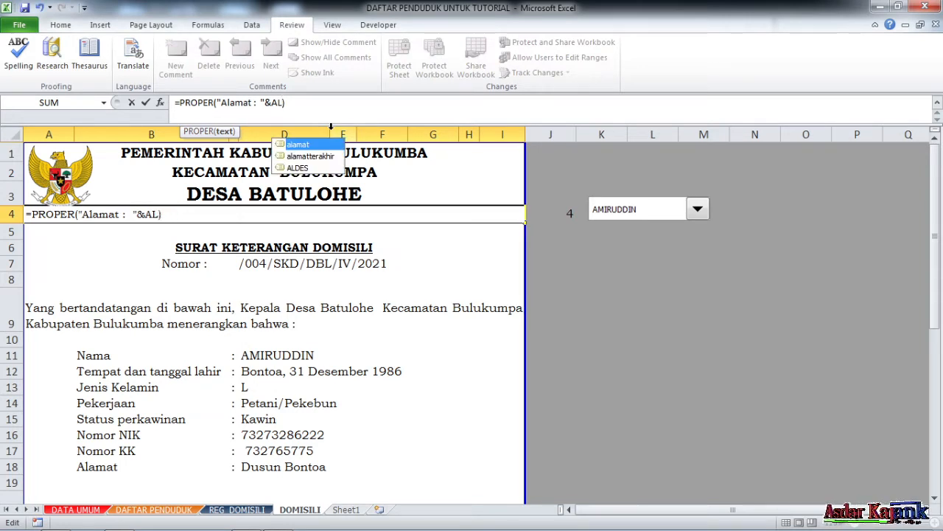
double_click(308, 167)
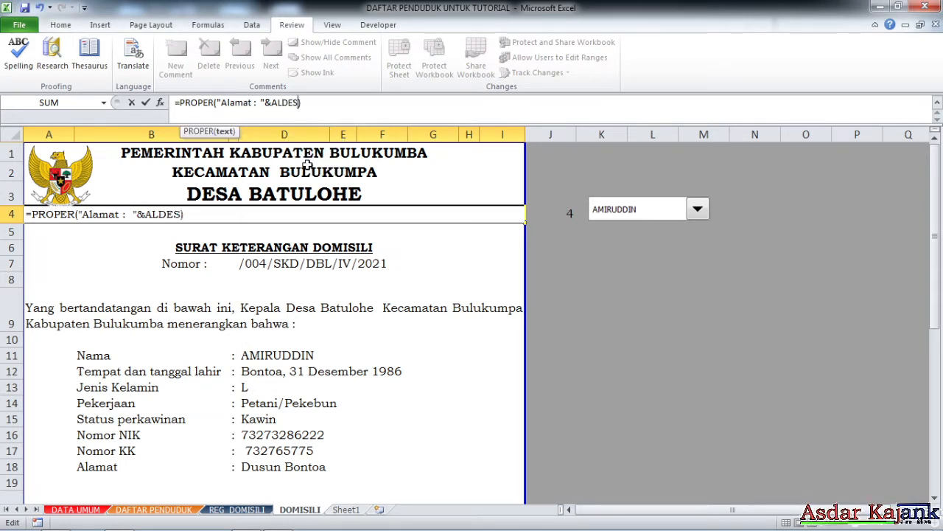
key(Return)
click(281, 220)
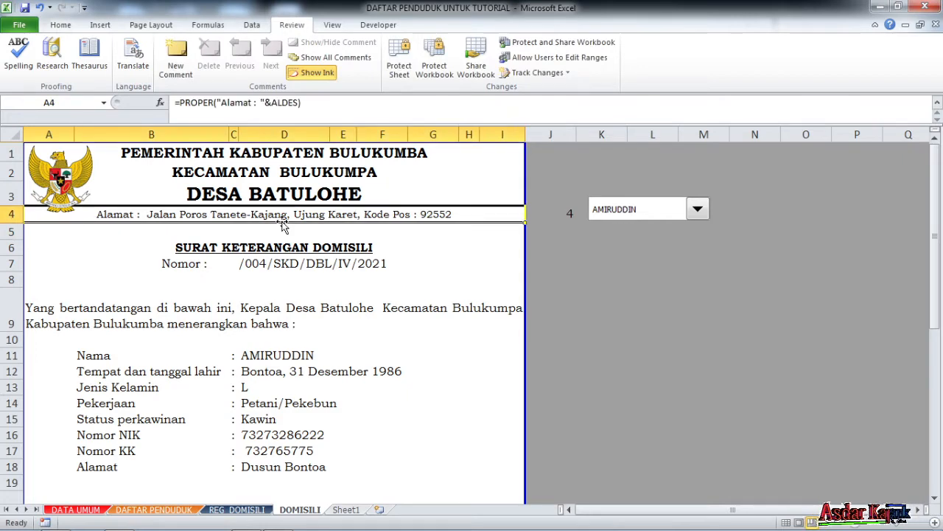
click(89, 510)
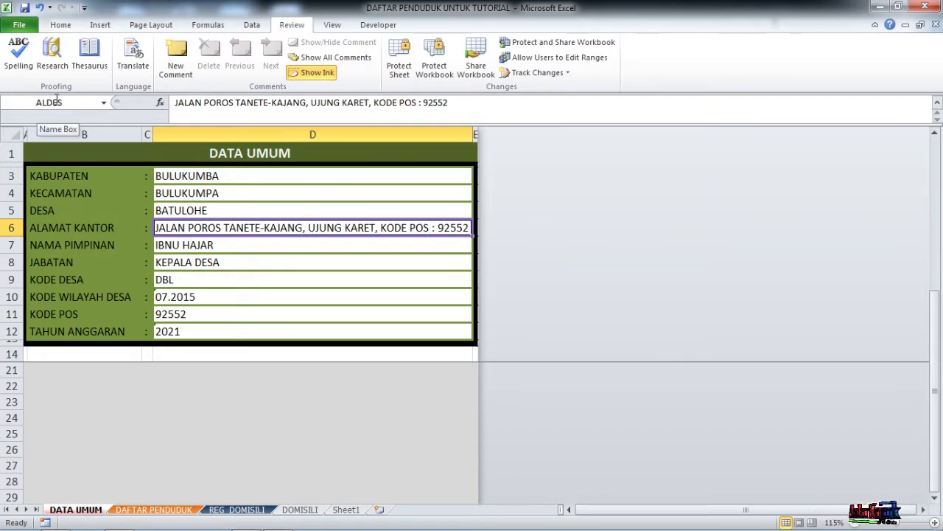
click(300, 509)
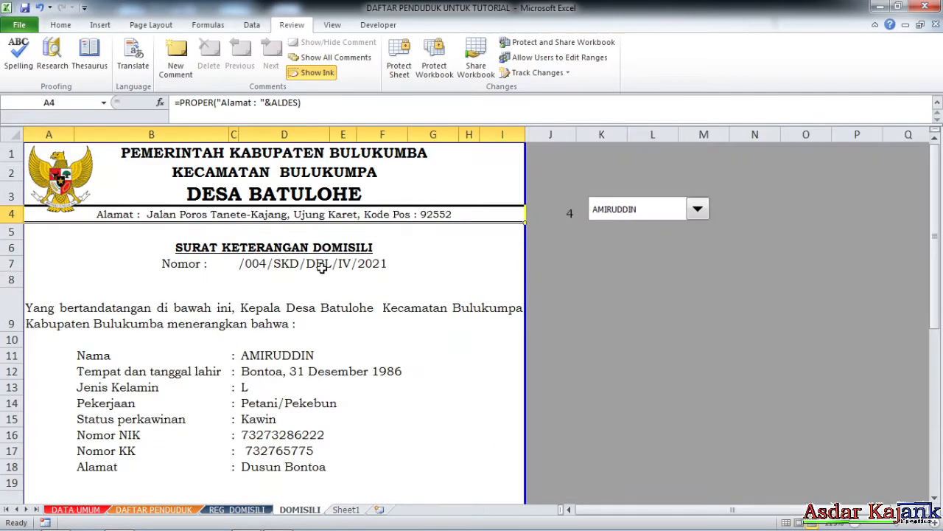
click(283, 105)
key(Return)
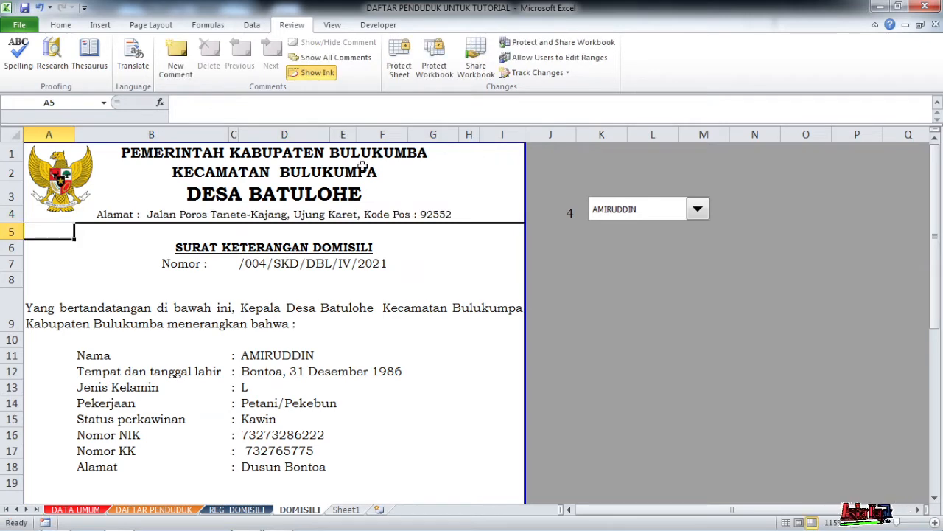
scroll(360, 273, down, 1)
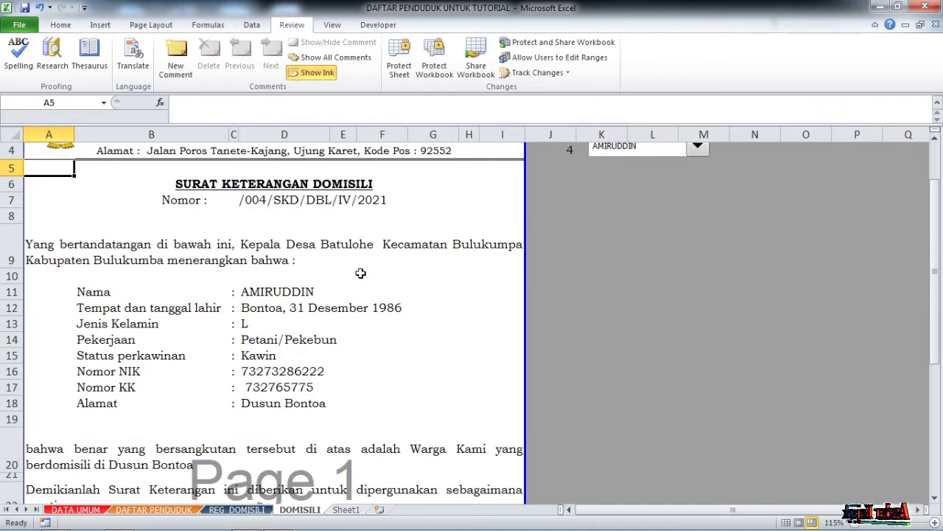
scroll(361, 274, down, 6)
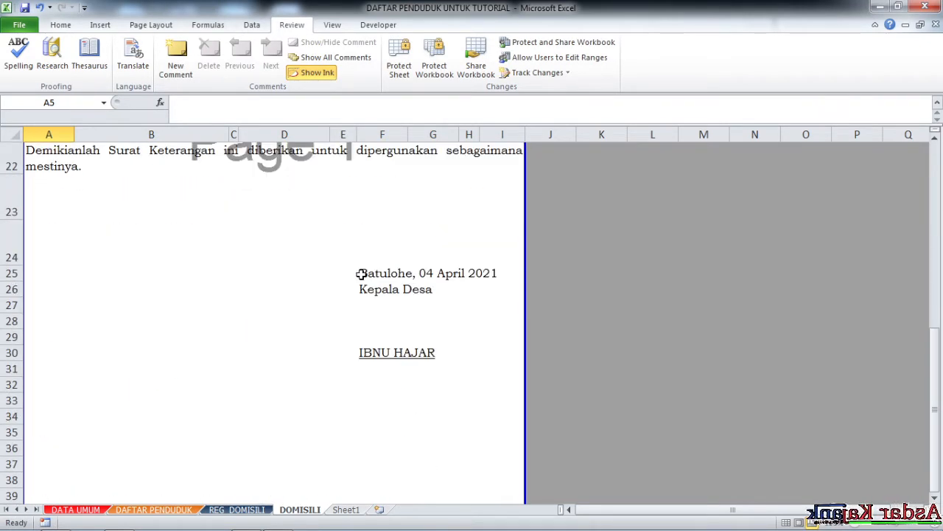
scroll(361, 274, up, 2)
Insert 'dibuat dan' before 'diberikan' in the A22 closing sentence.
click(62, 271)
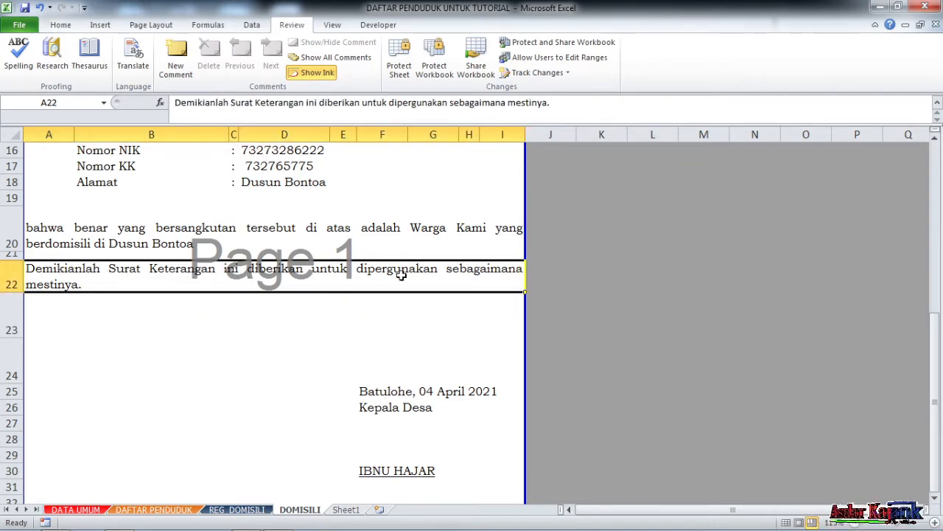
double_click(262, 272)
click(227, 269)
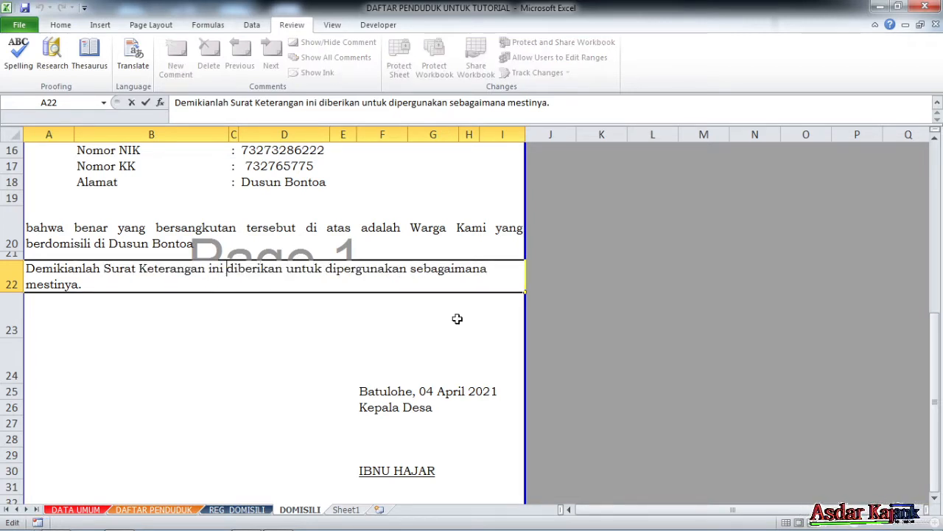
text(DIBUAT)
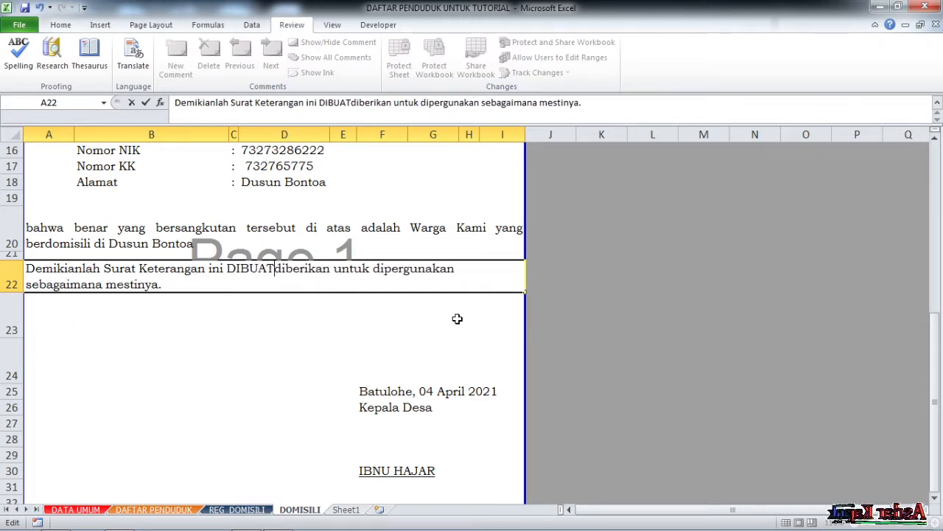
key(BackSpace)
key(BackSpace)
key(BackSpace)
key(BackSpace)
key(BackSpace)
key(BackSpace)
text(dibuat )
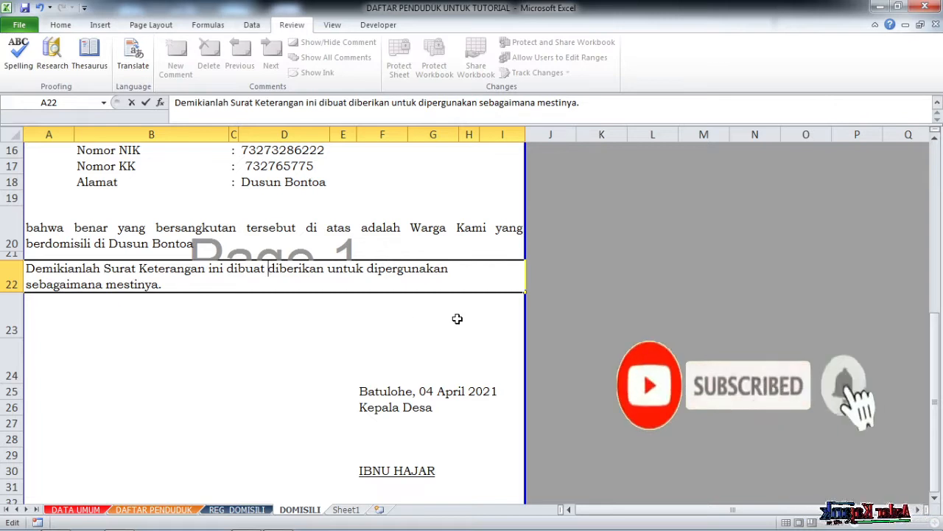
text(dan)
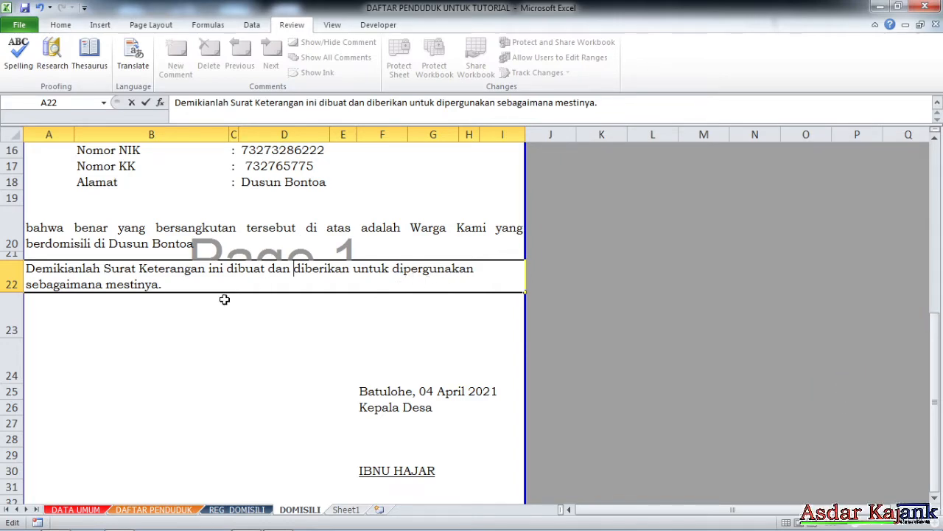
key(Return)
click(302, 308)
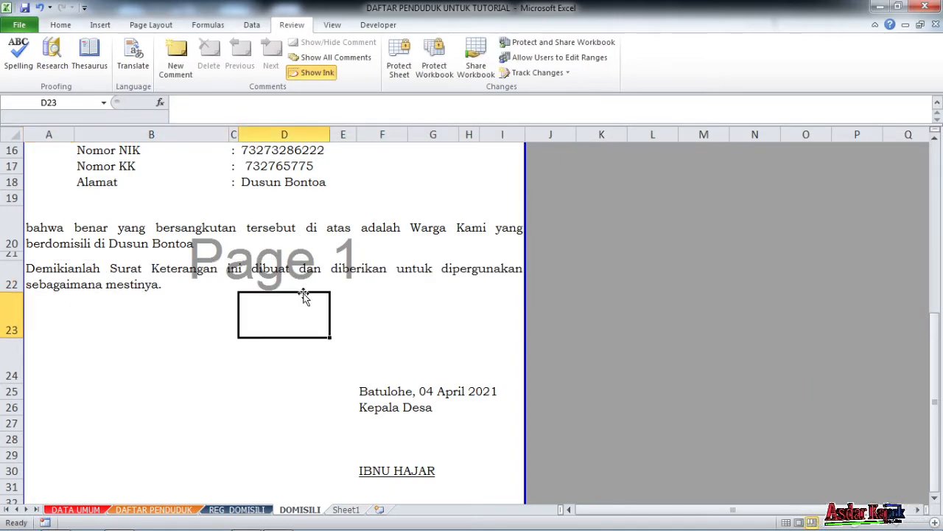
Scroll back up and select the opening paragraph formula in A9.
scroll(305, 291, up, 2)
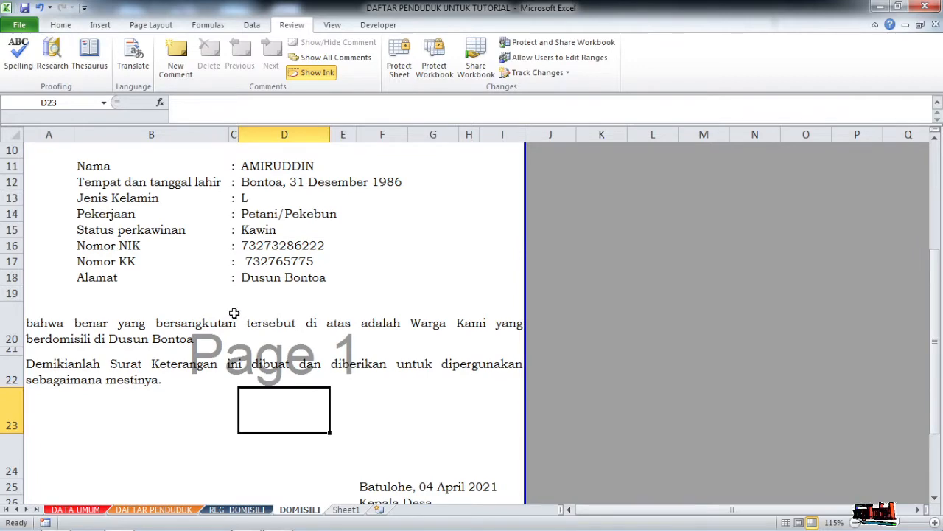
scroll(233, 313, up, 3)
scroll(234, 308, down, 1)
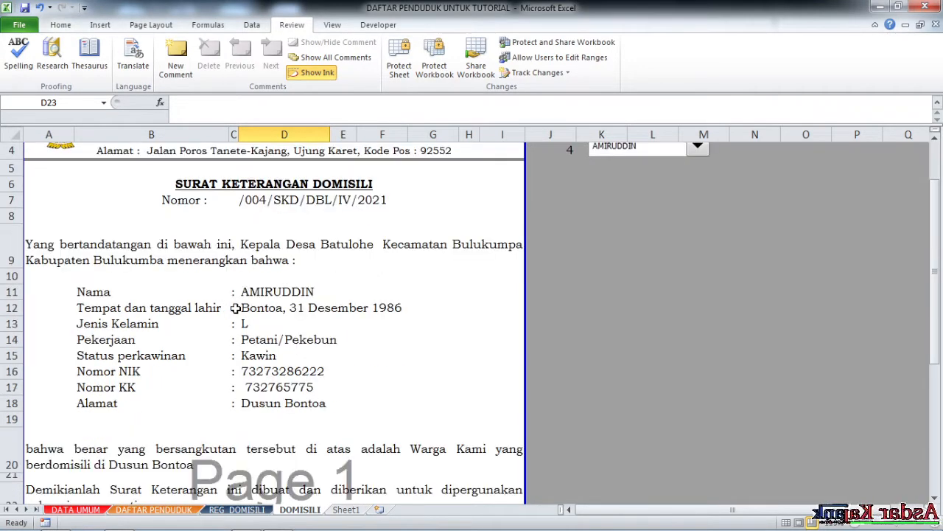
scroll(234, 308, up, 1)
click(178, 315)
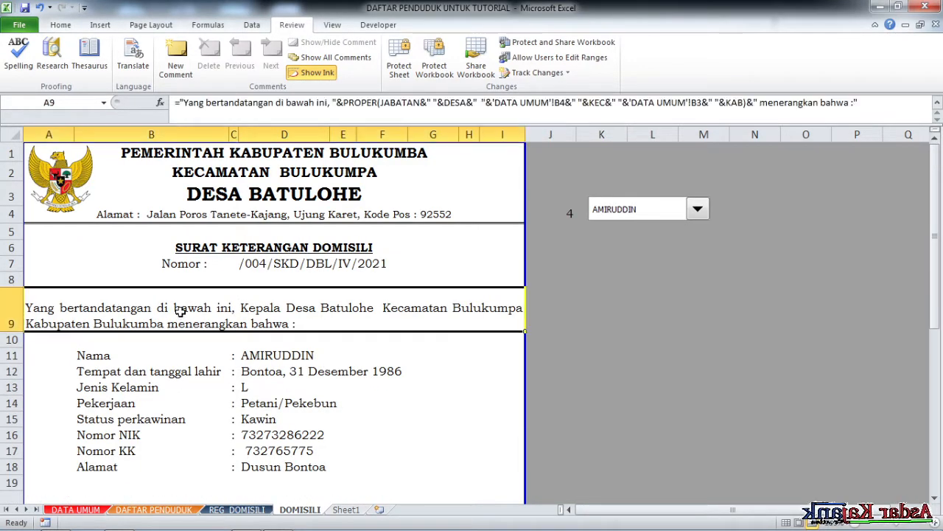
scroll(162, 287, down, 2)
Add leading indent spaces to the paragraph text in A9, A20 and A22.
scroll(122, 270, down, 1)
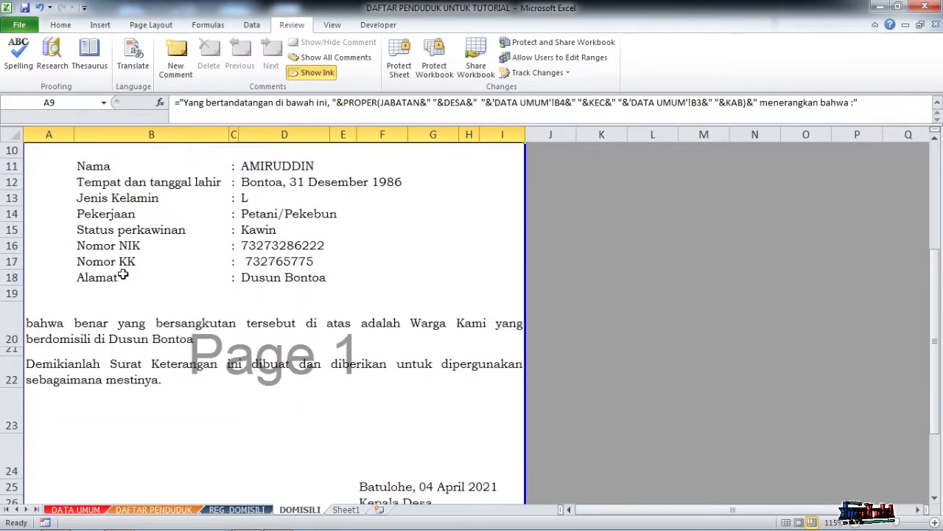
scroll(122, 271, up, 2)
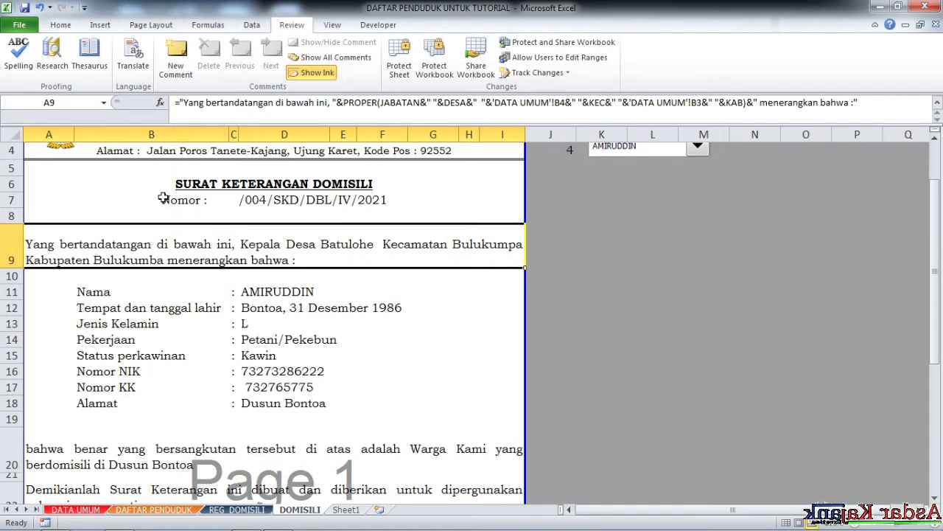
click(185, 102)
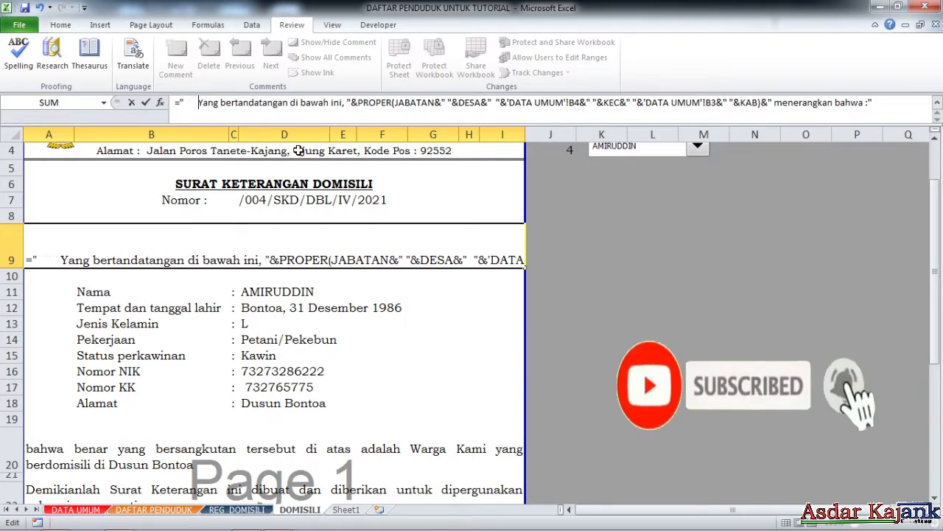
key(Return)
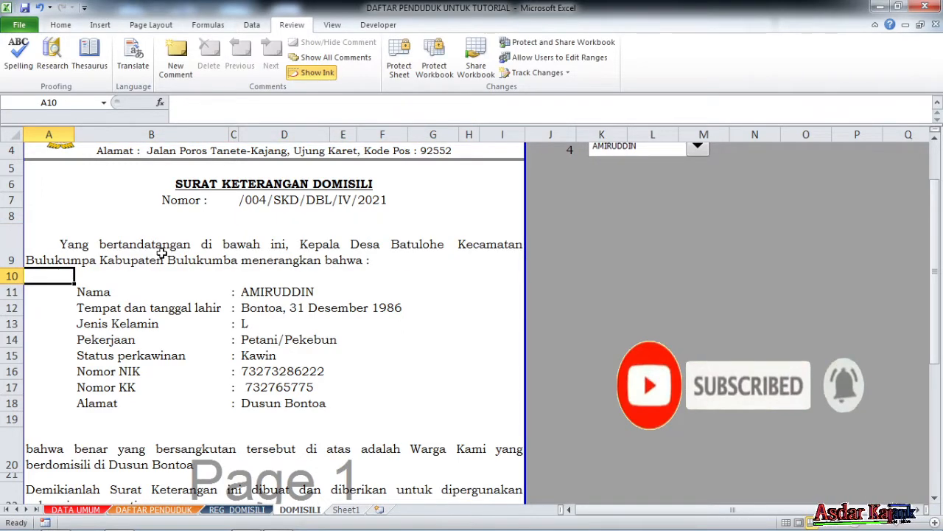
scroll(225, 201, down, 2)
click(125, 321)
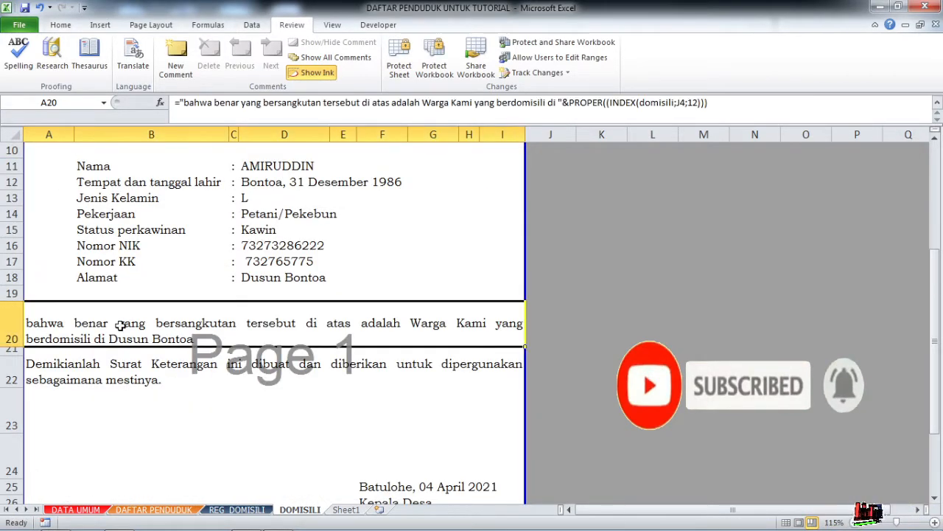
click(183, 103)
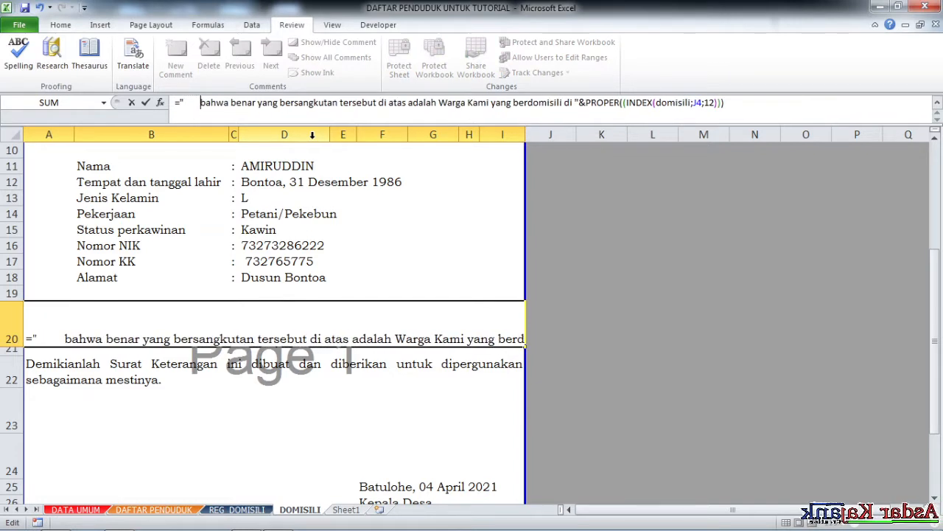
key(Return)
click(121, 374)
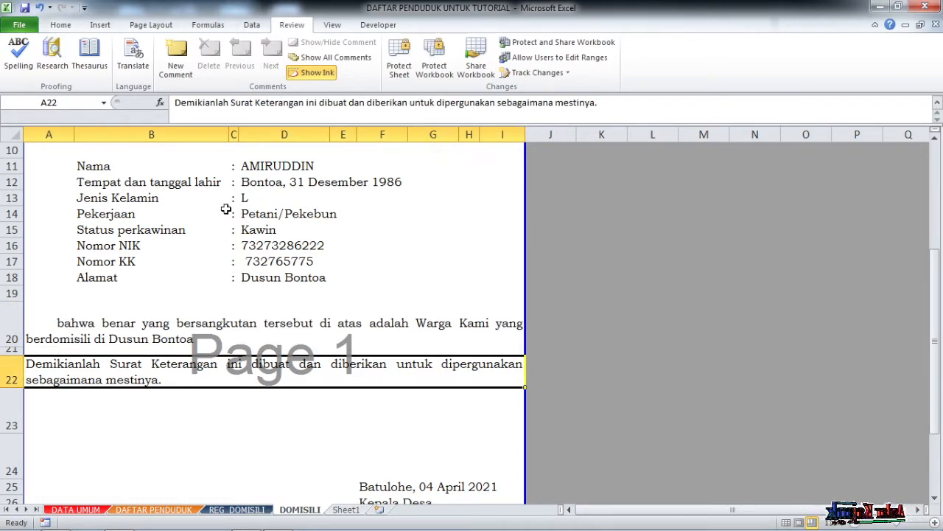
click(178, 103)
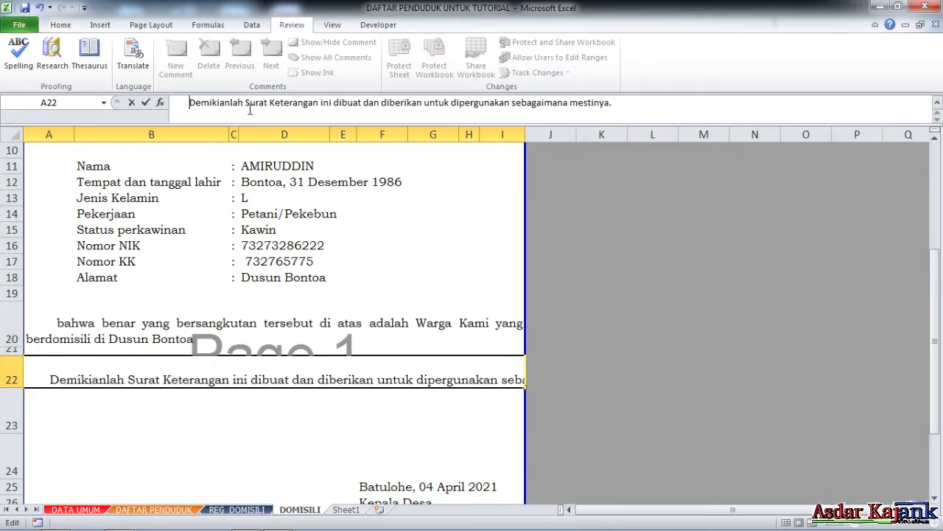
key(Return)
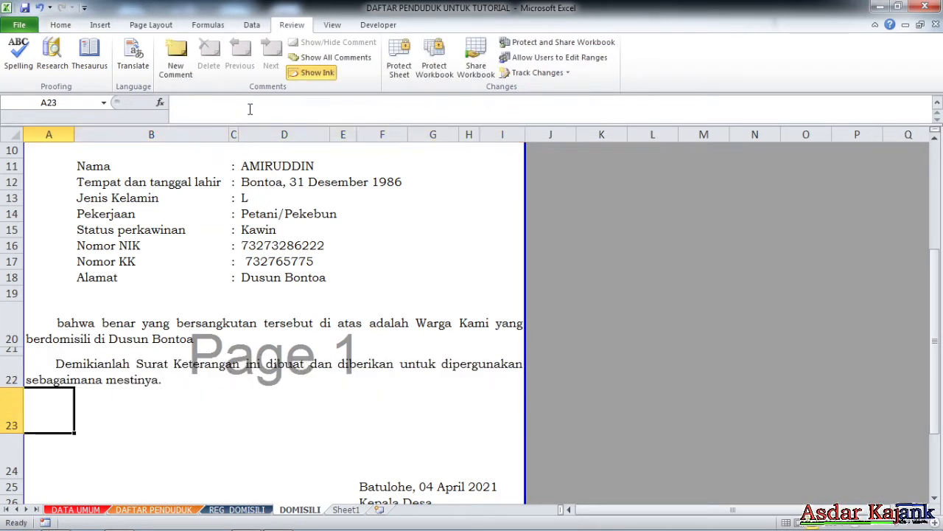
scroll(158, 273, up, 3)
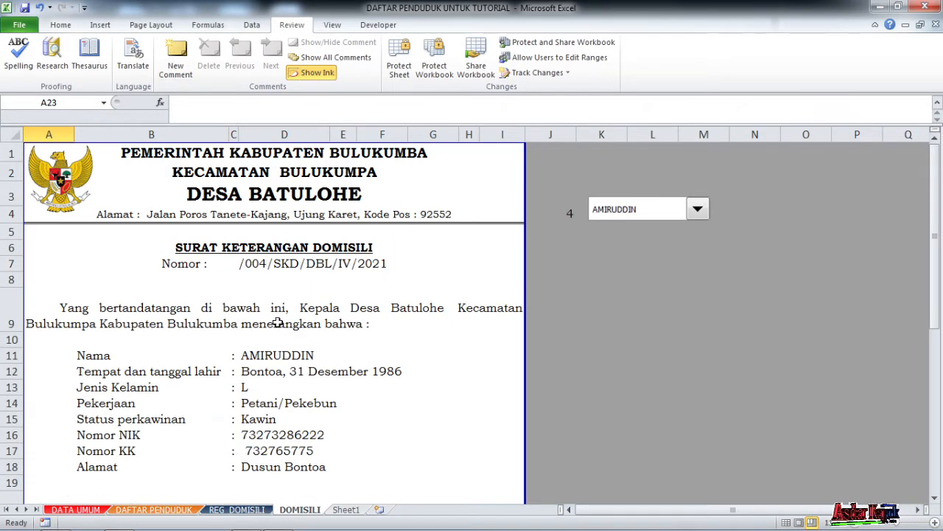
scroll(269, 318, down, 1)
ctrl+scroll(269, 318, down, 1)
scroll(267, 317, down, 3)
scroll(267, 318, down, 2)
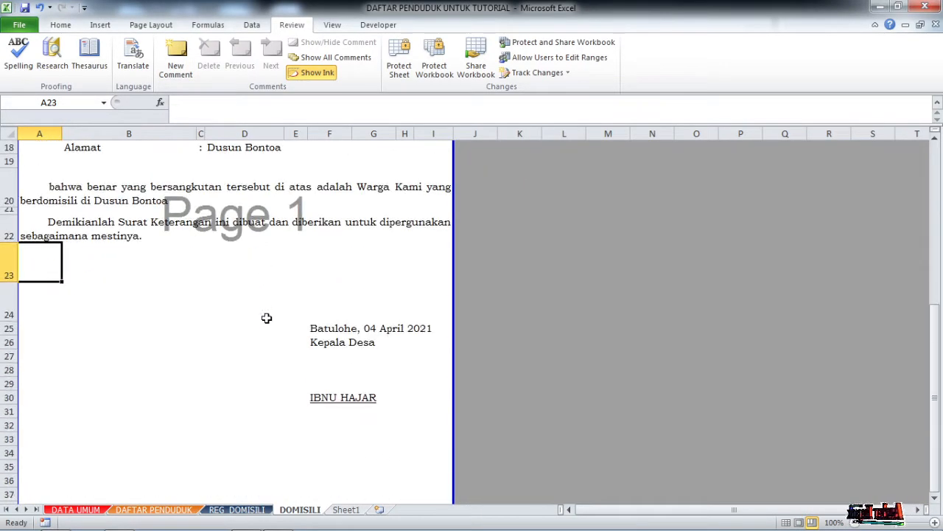
scroll(267, 318, up, 4)
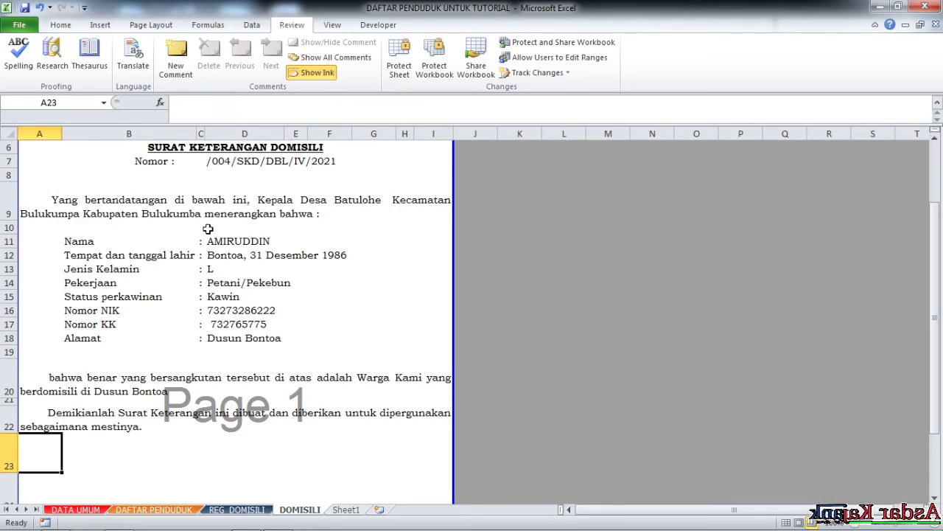
scroll(179, 291, down, 1)
scroll(165, 212, up, 2)
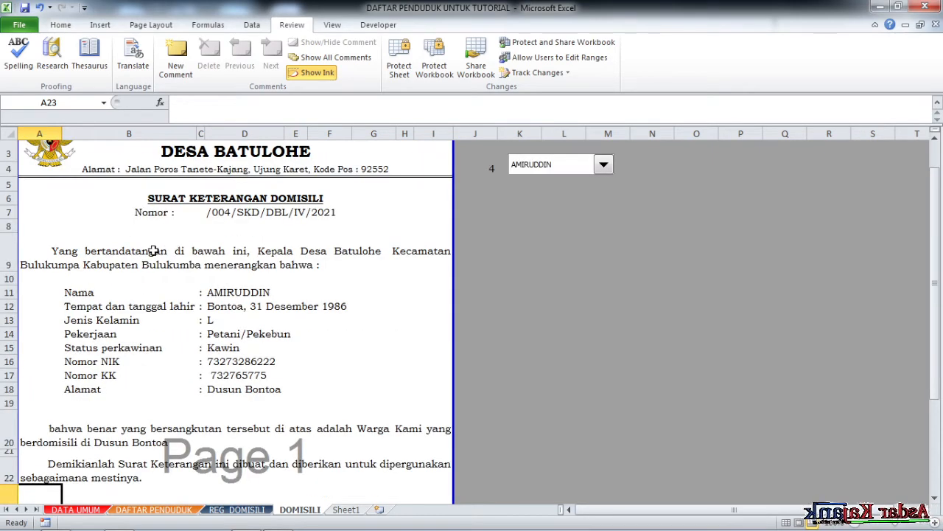
click(137, 256)
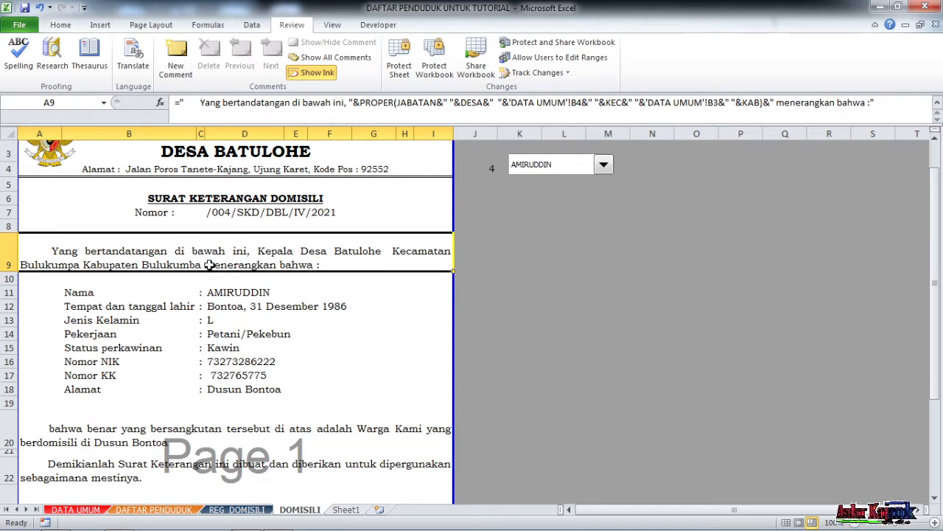
scroll(209, 265, down, 2)
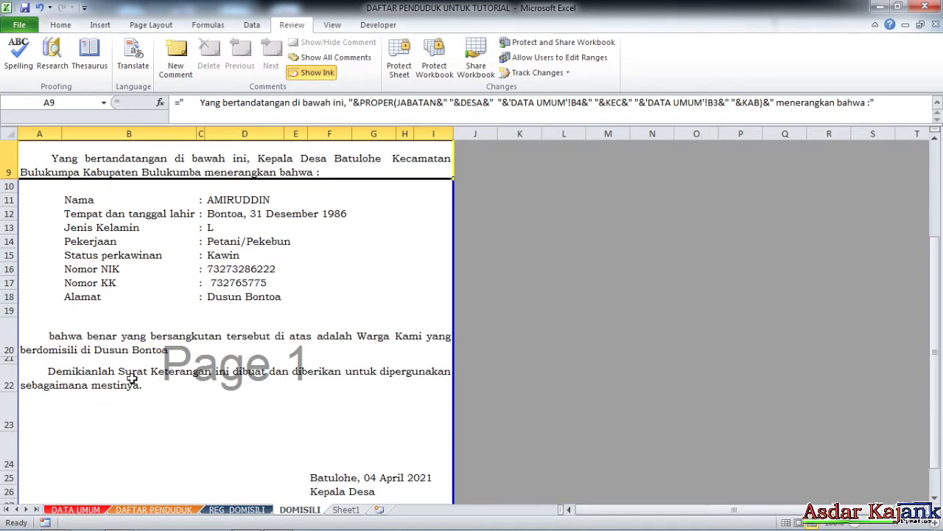
scroll(131, 378, up, 3)
scroll(151, 352, down, 4)
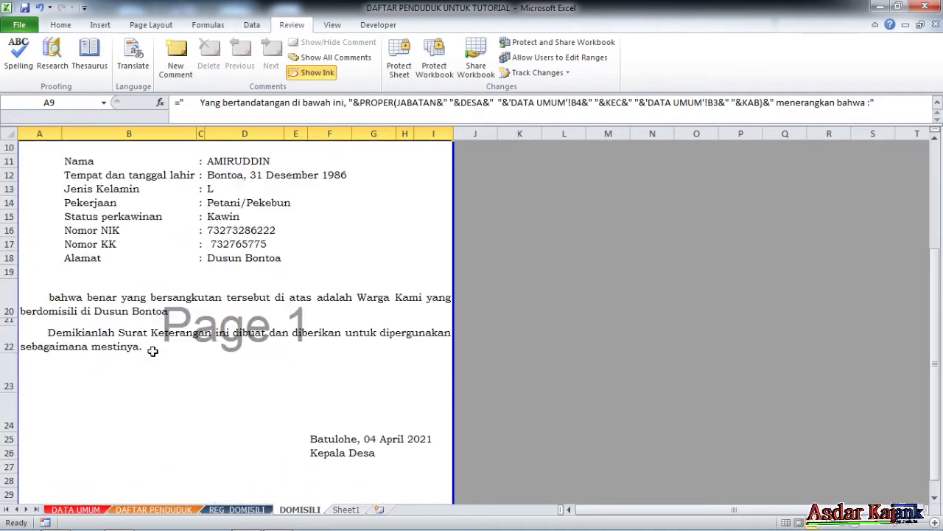
scroll(152, 351, up, 4)
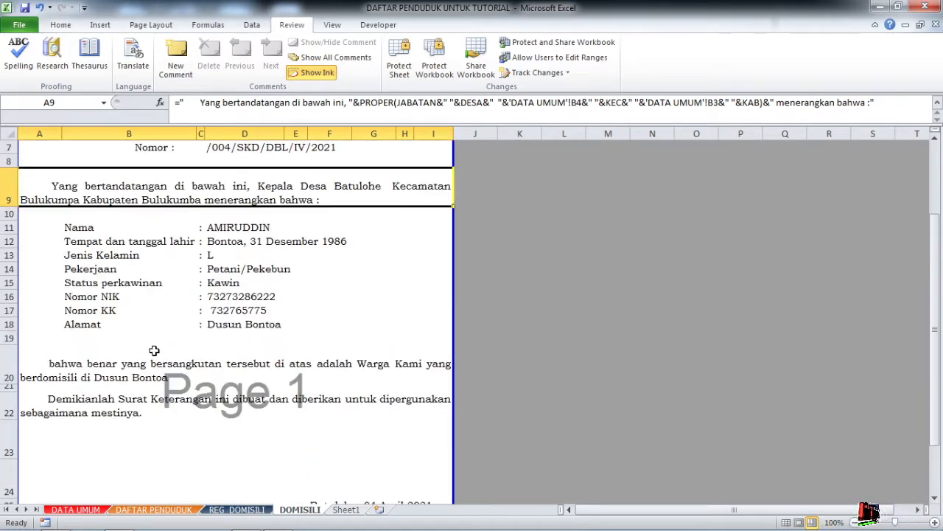
scroll(157, 349, down, 3)
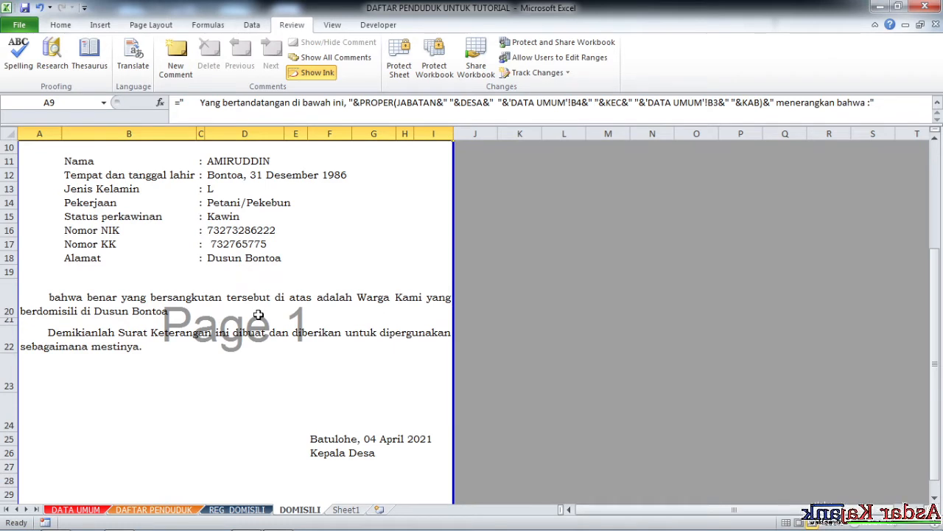
click(213, 188)
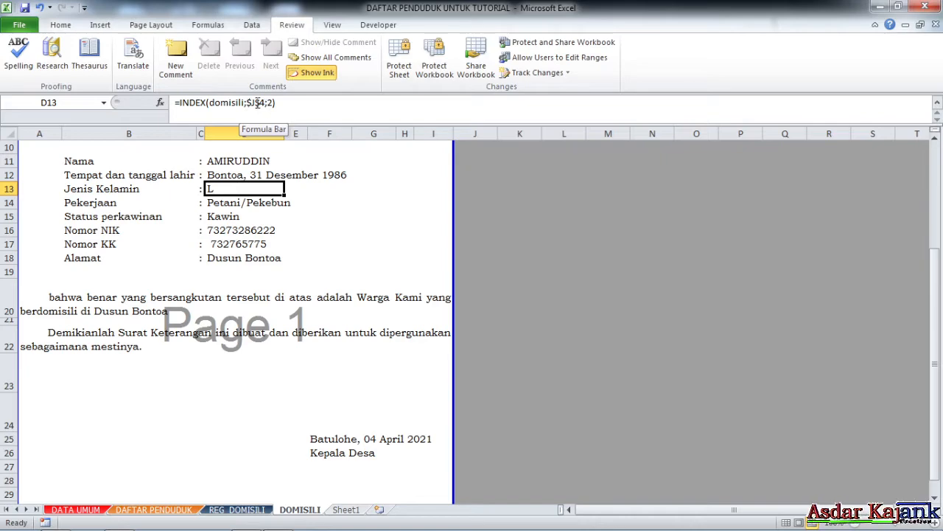
Wrap D13's INDEX lookup in an IF returning "Laki-laki" for "L", else "Perempuan".
drag(938, 258, 941, 171)
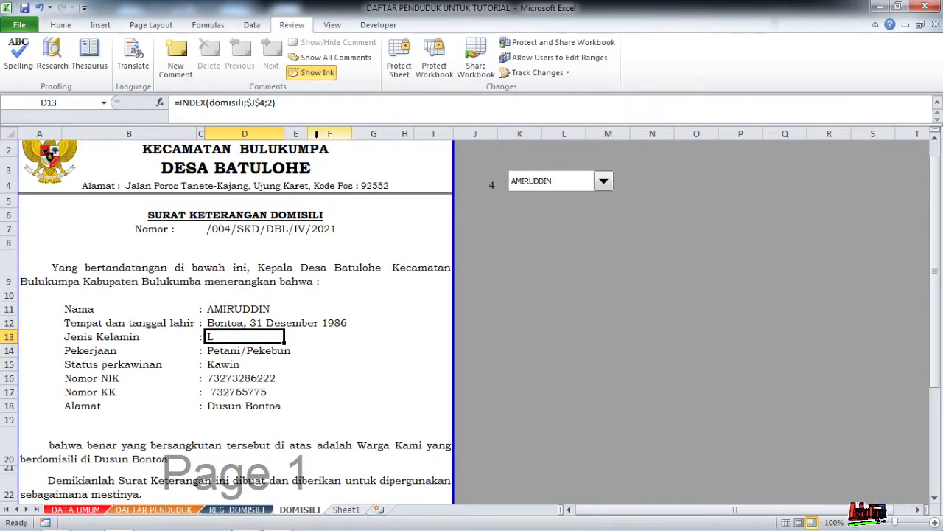
drag(937, 208, 938, 223)
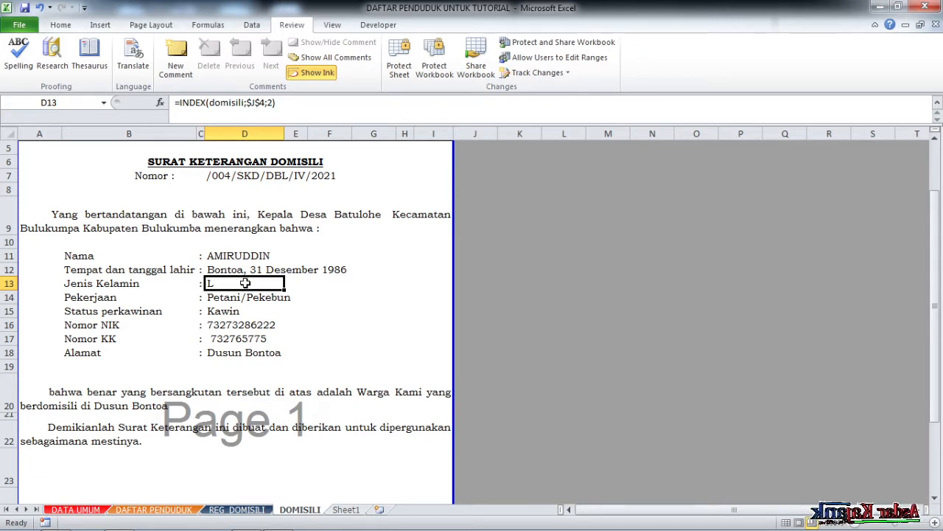
click(179, 103)
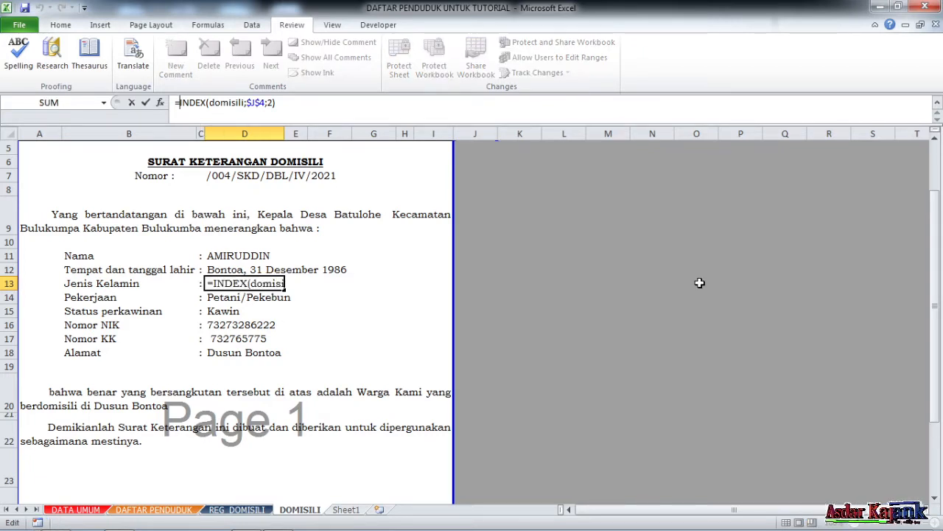
text(if)
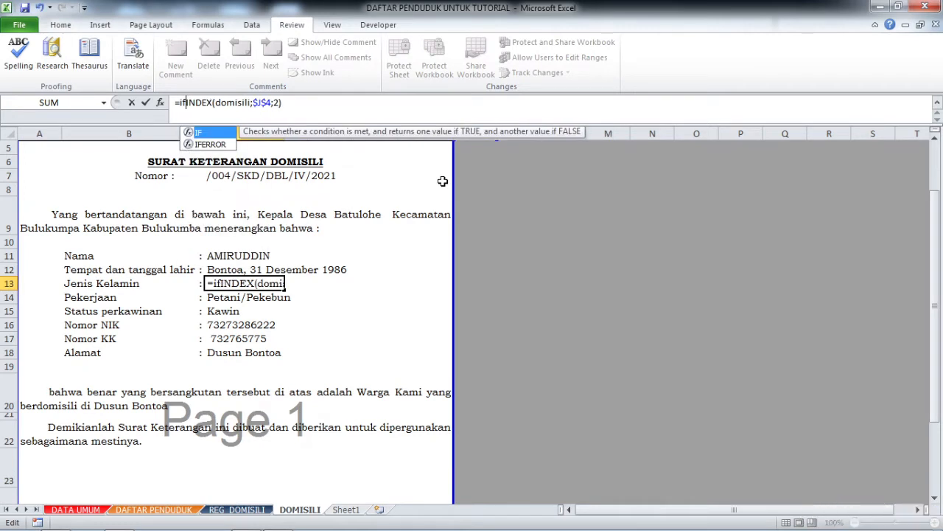
text(()
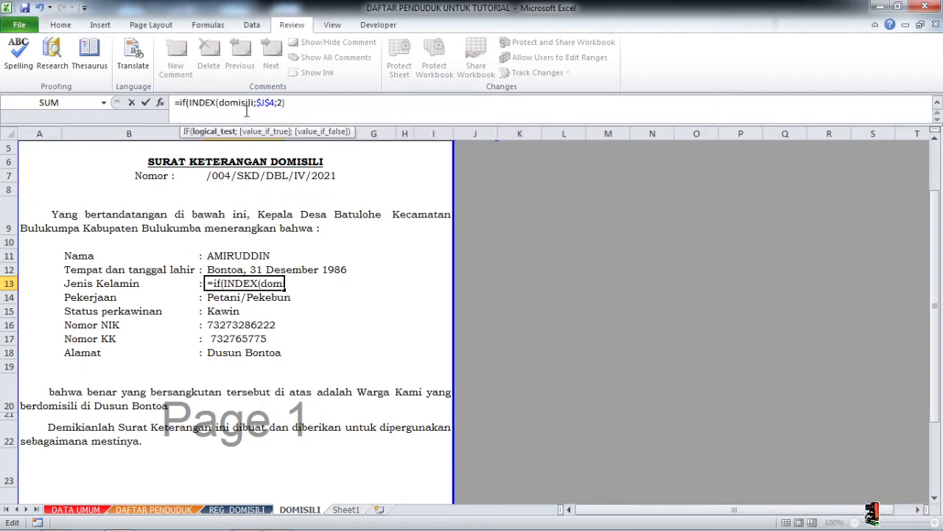
drag(191, 103, 293, 106)
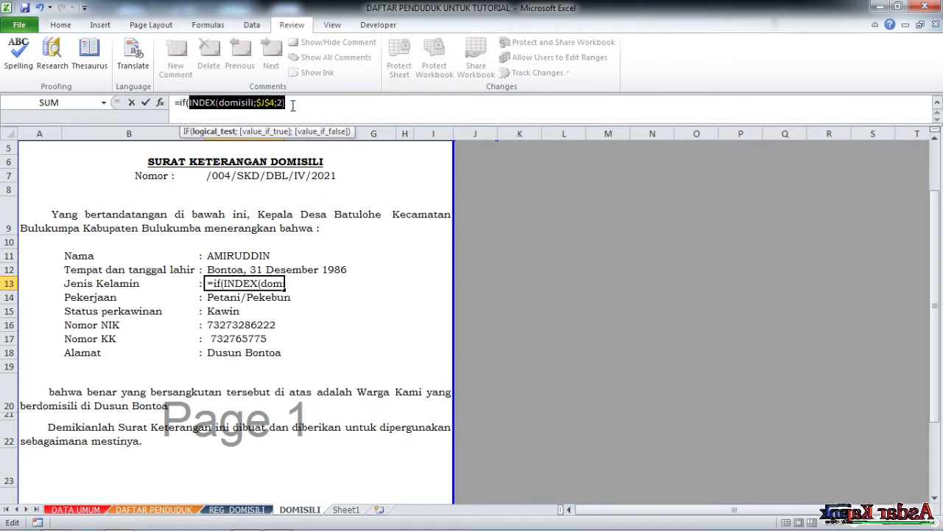
click(292, 106)
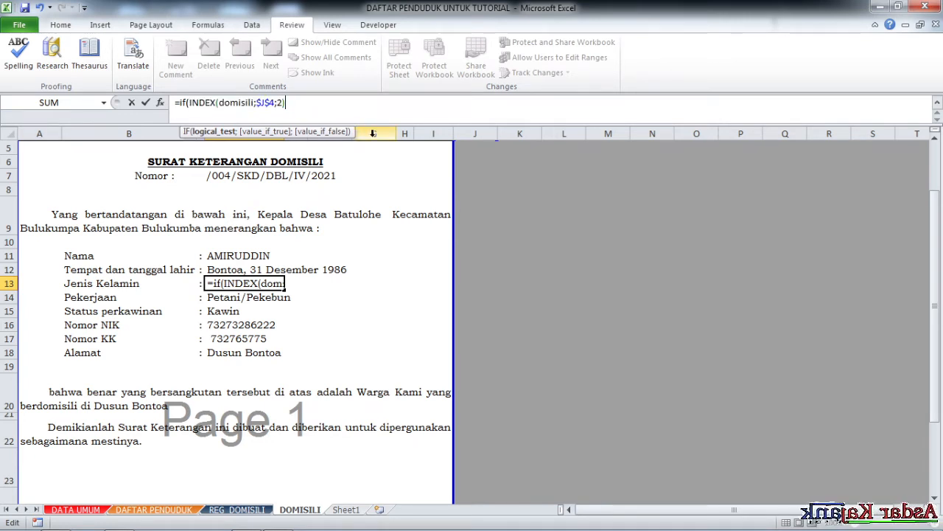
text(;")
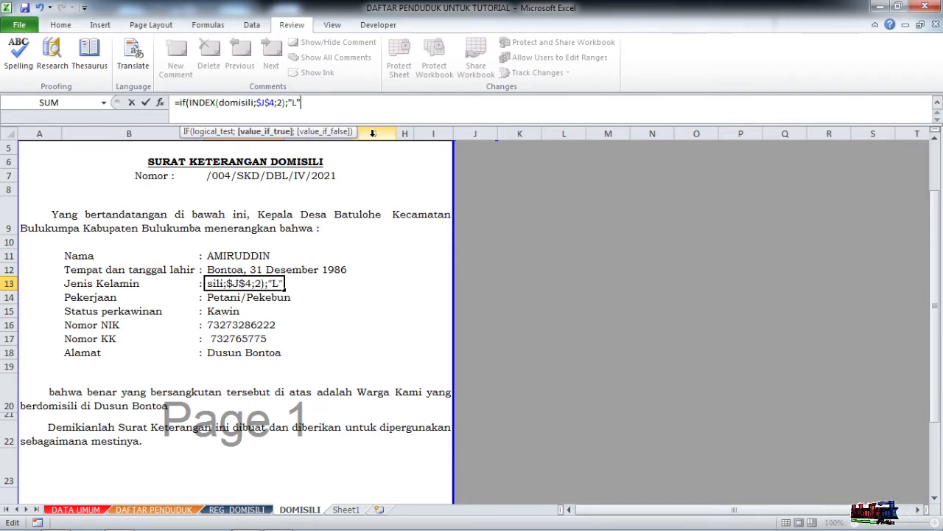
text(L")
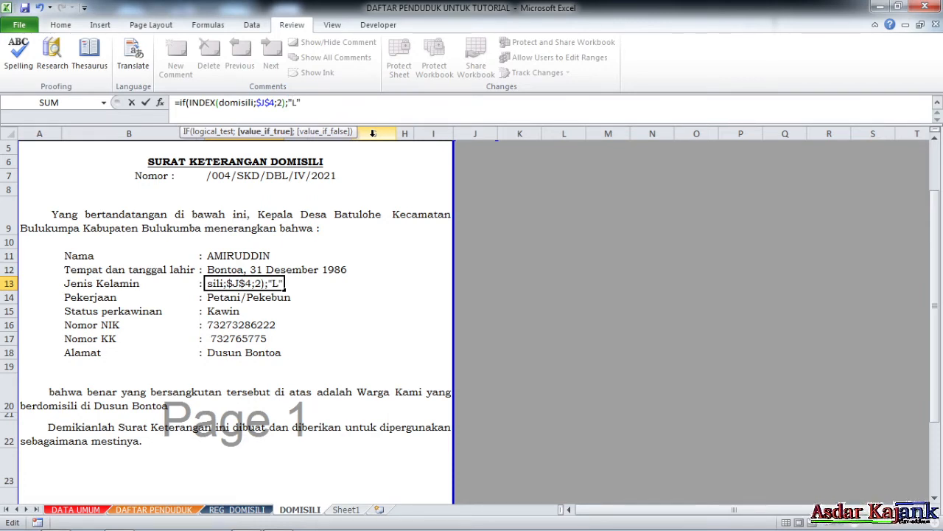
text(;)
text("L)
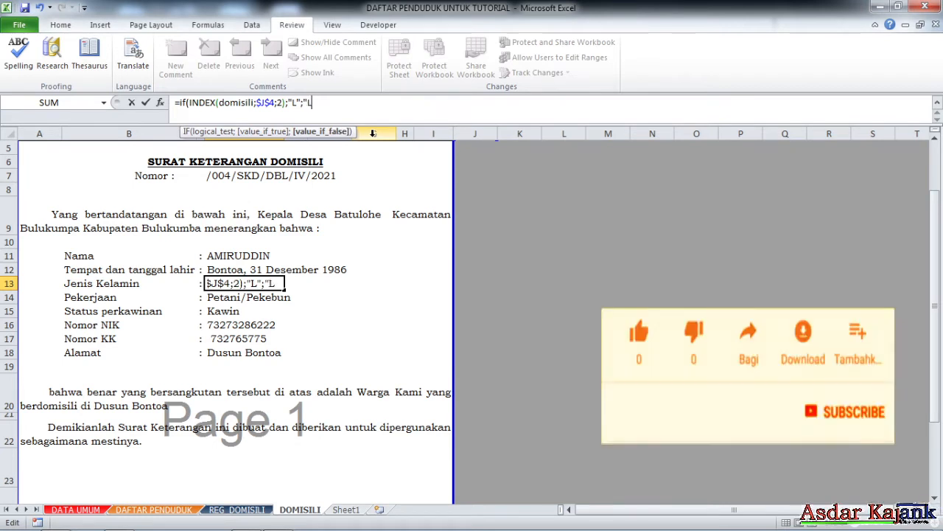
text(akilaki)
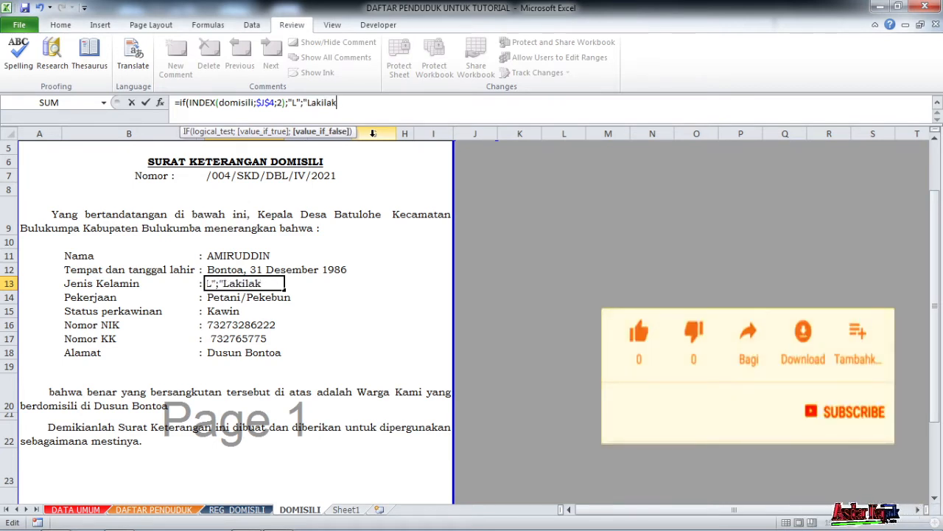
key(BackSpace)
text(-lak)
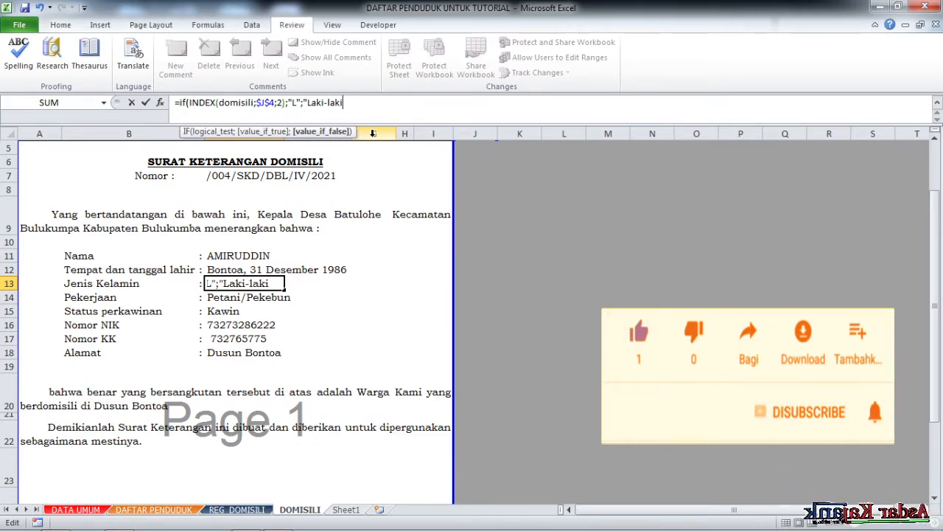
text(i")
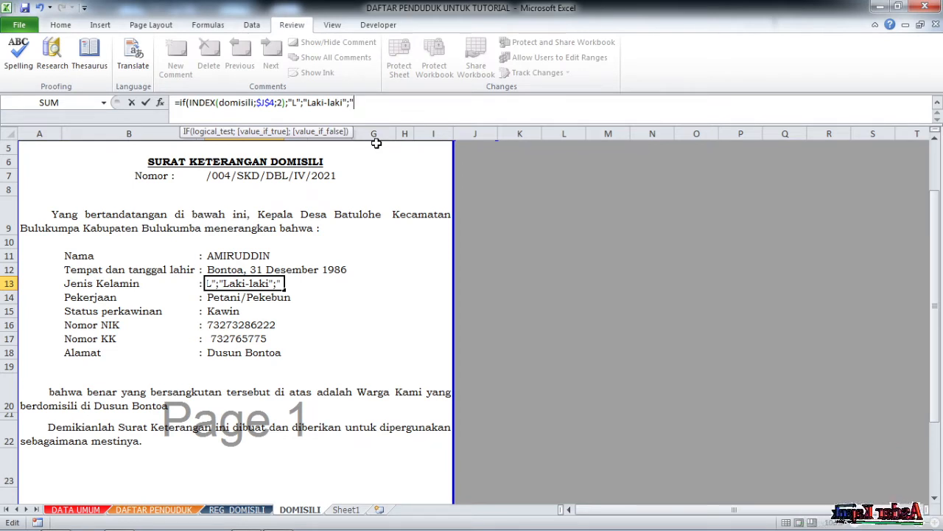
text(Perempuan)
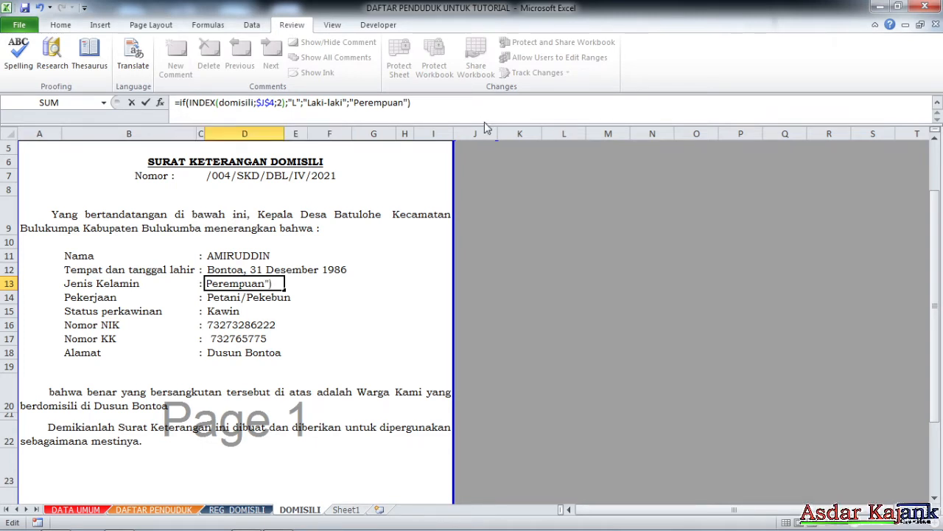
key(Return)
Fix the too-many-arguments error so D13 is =IF(INDEX(domisili;$J$4;2)="L";"Laki-laki";"Perempuan").
click(473, 310)
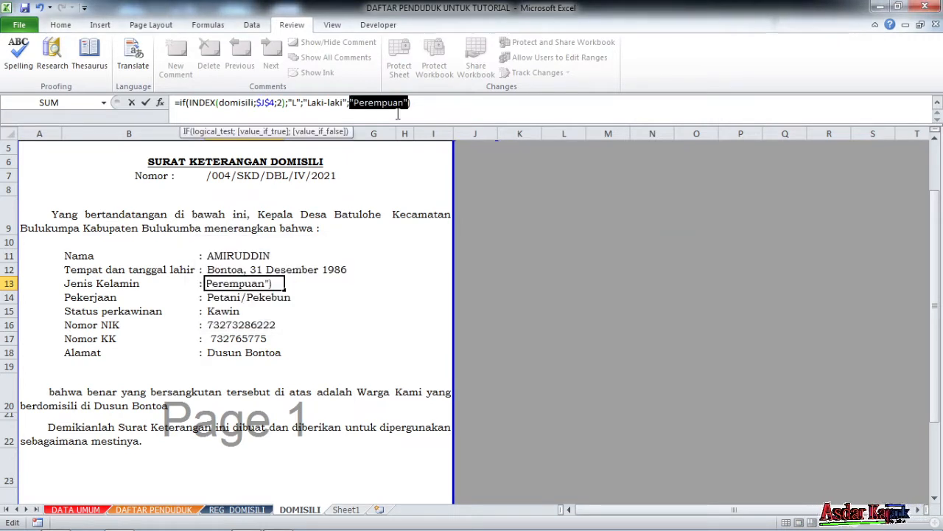
click(364, 103)
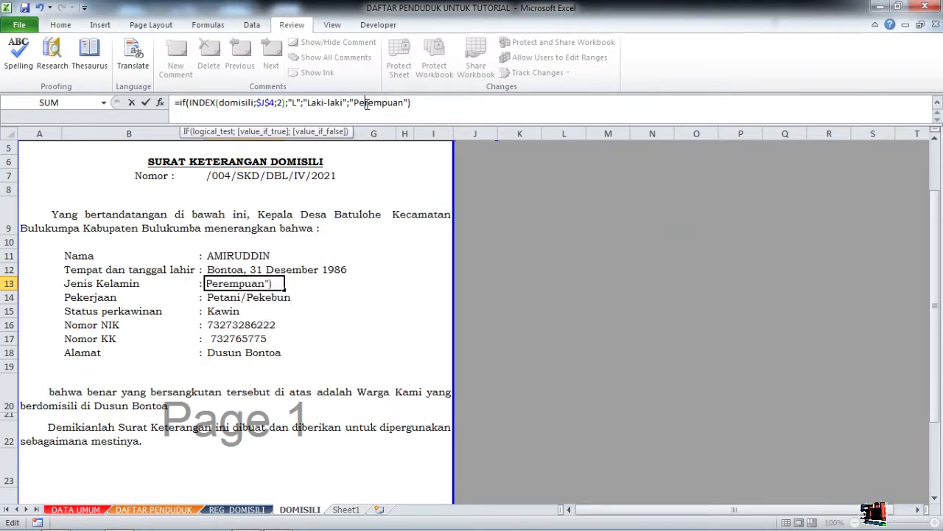
click(288, 103)
key(BackSpace)
text(=)
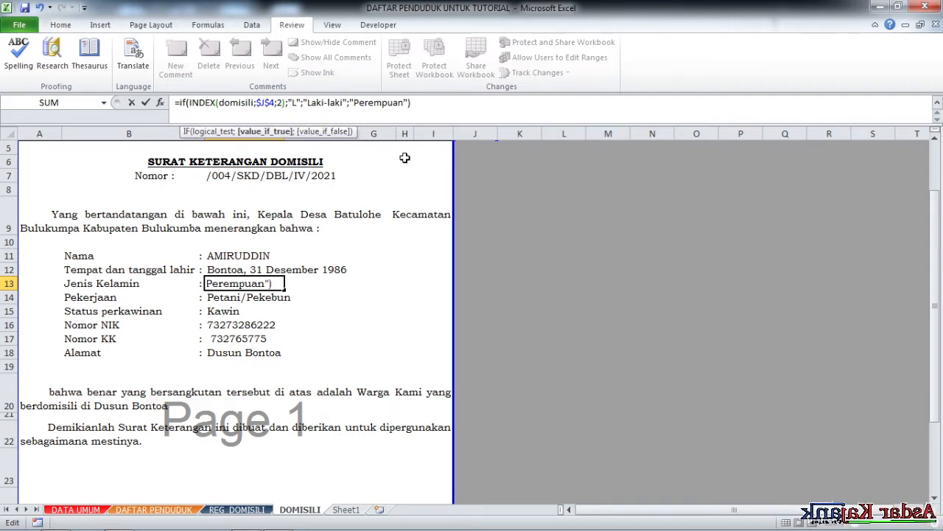
key(BackSpace)
key(BackSpace)
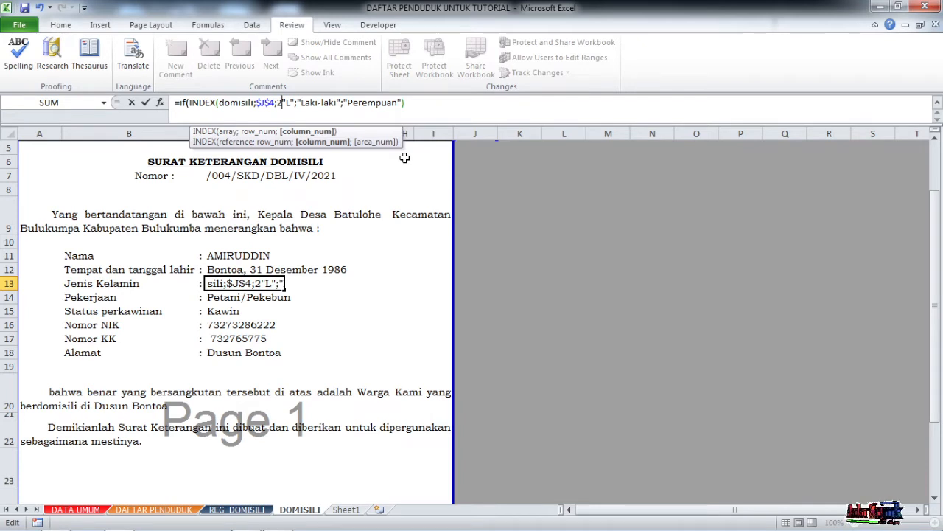
text()=)
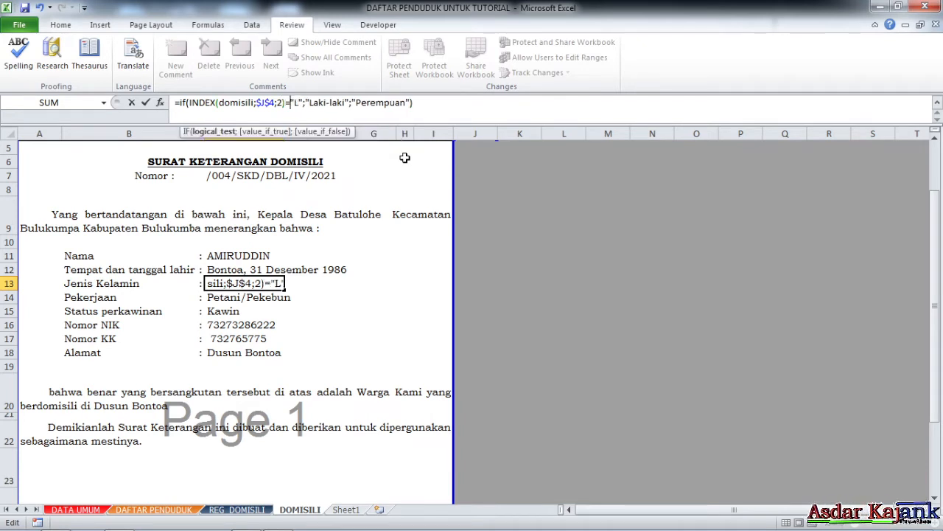
key(Return)
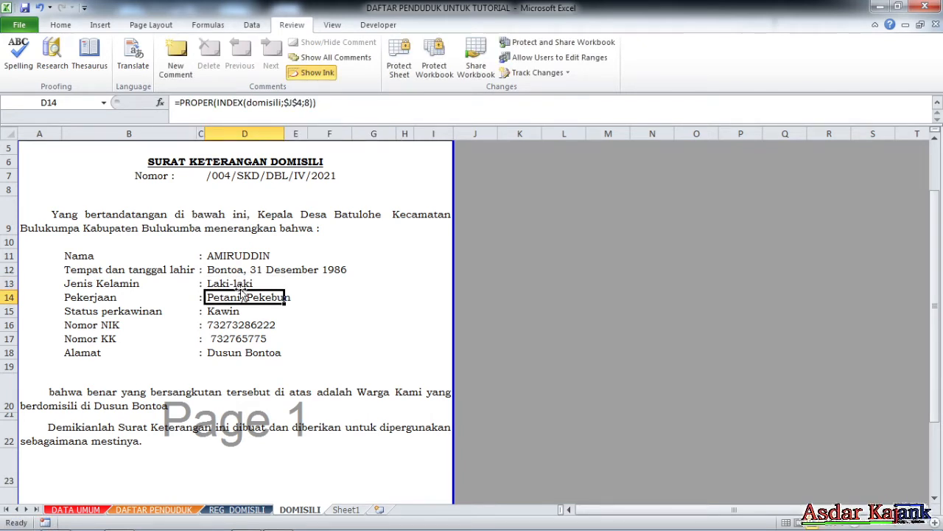
Re-enter the D13 gender formula and select the Nomor KK cell D17.
key(Up)
click(291, 106)
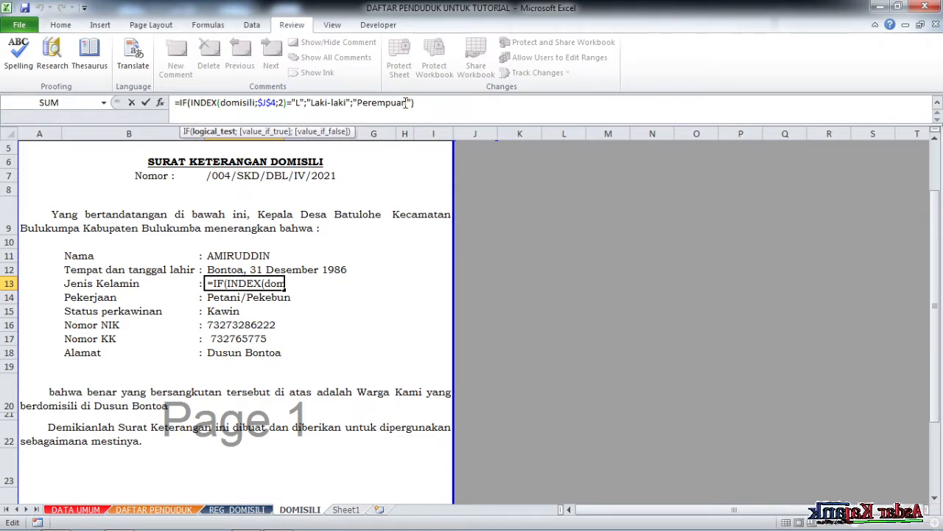
key(Return)
click(332, 341)
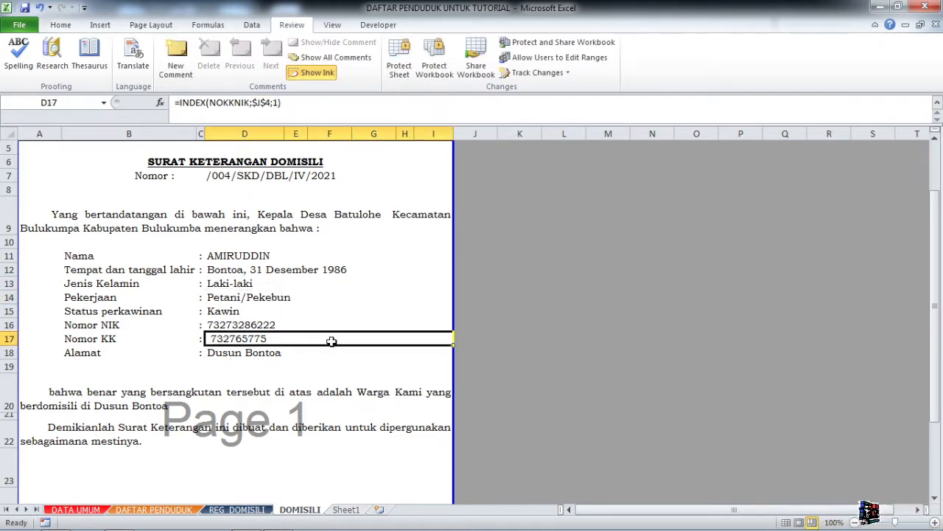
scroll(248, 420, down, 1)
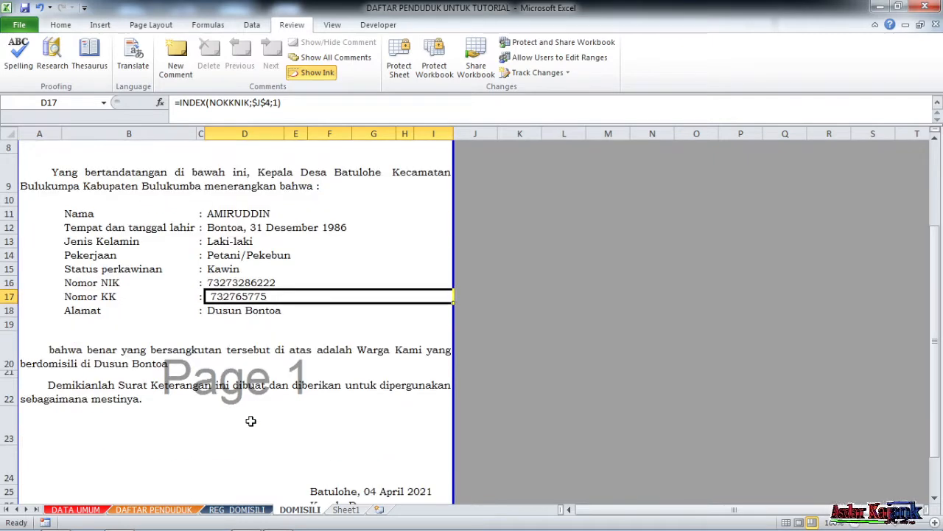
scroll(283, 457, up, 1)
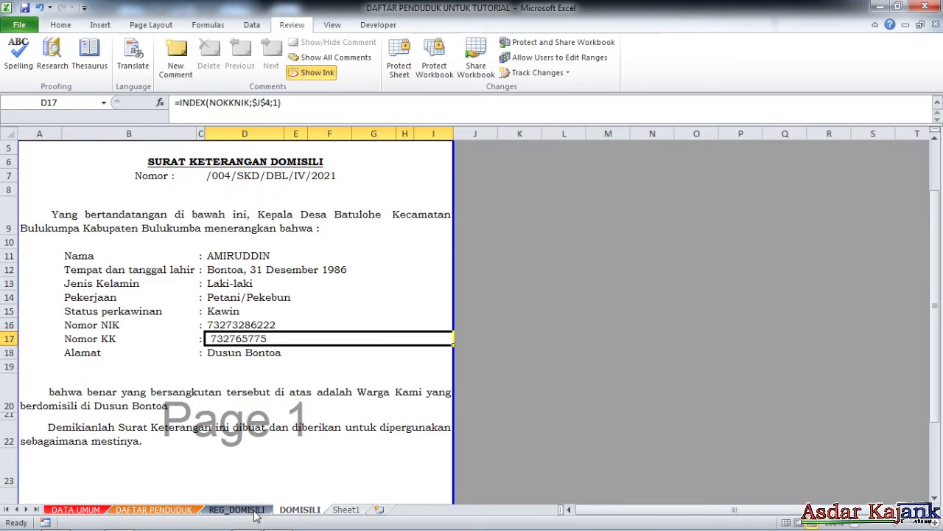
scroll(547, 261, up, 2)
click(570, 208)
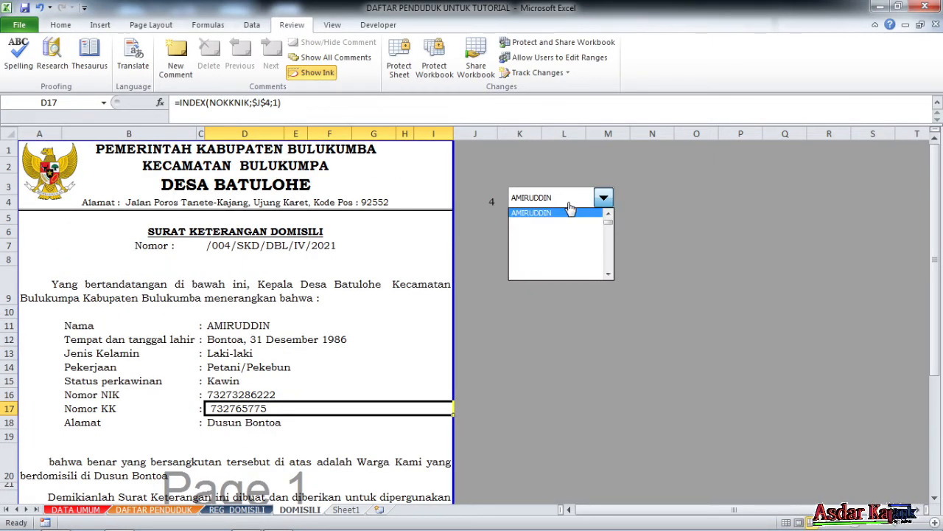
scroll(560, 228, up, 2)
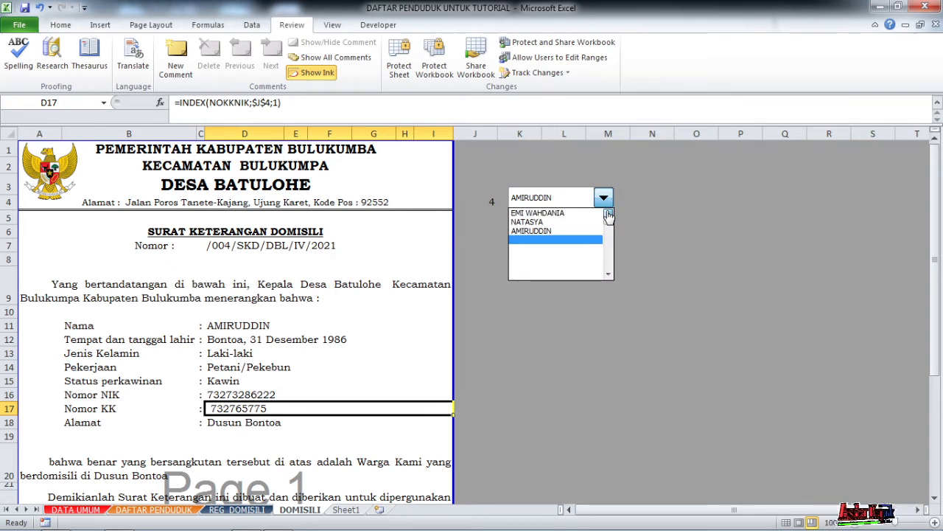
click(530, 223)
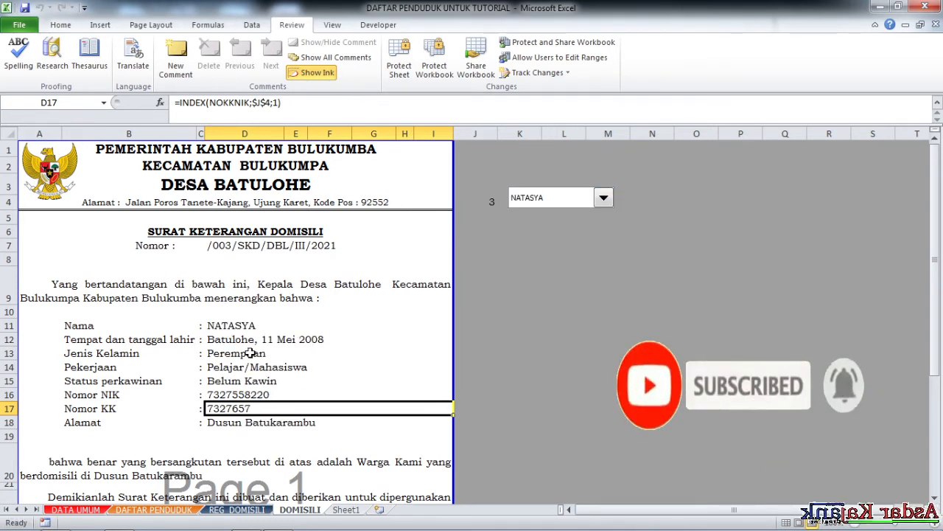
click(604, 198)
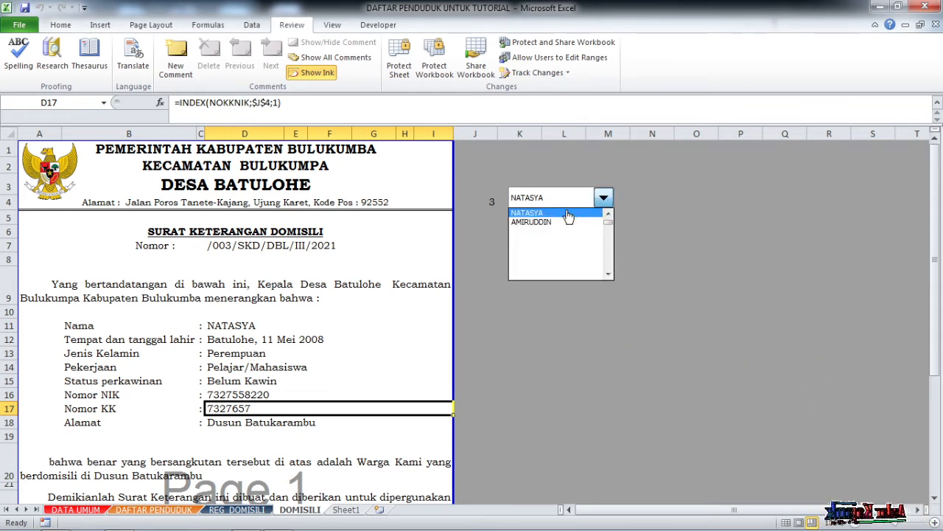
click(547, 222)
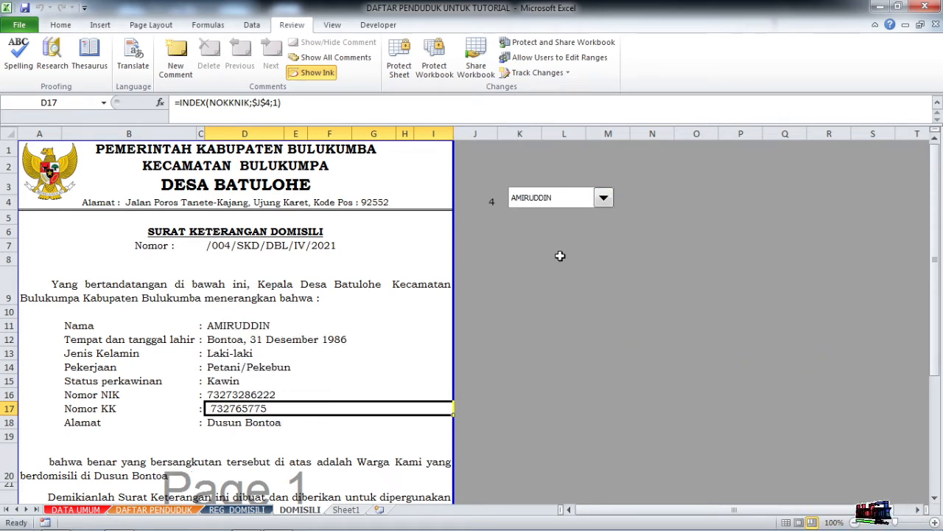
click(608, 198)
click(609, 213)
click(609, 214)
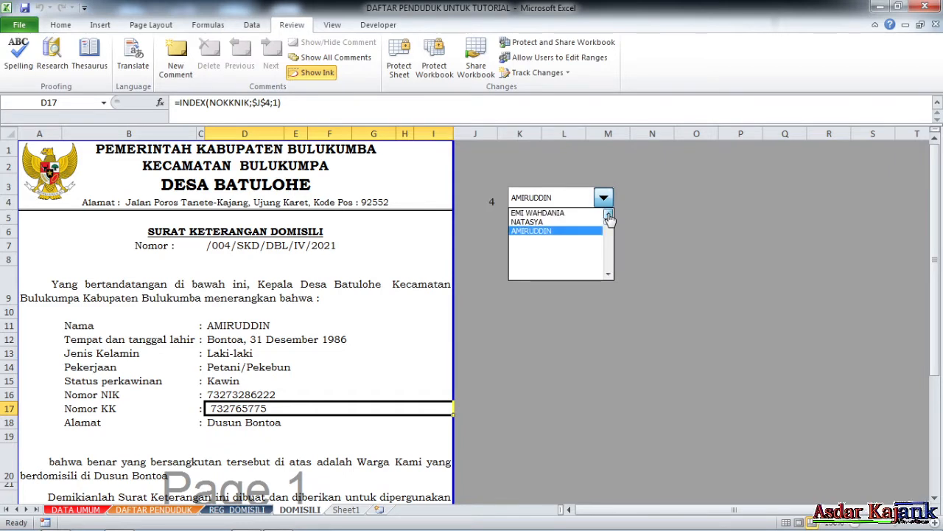
click(609, 214)
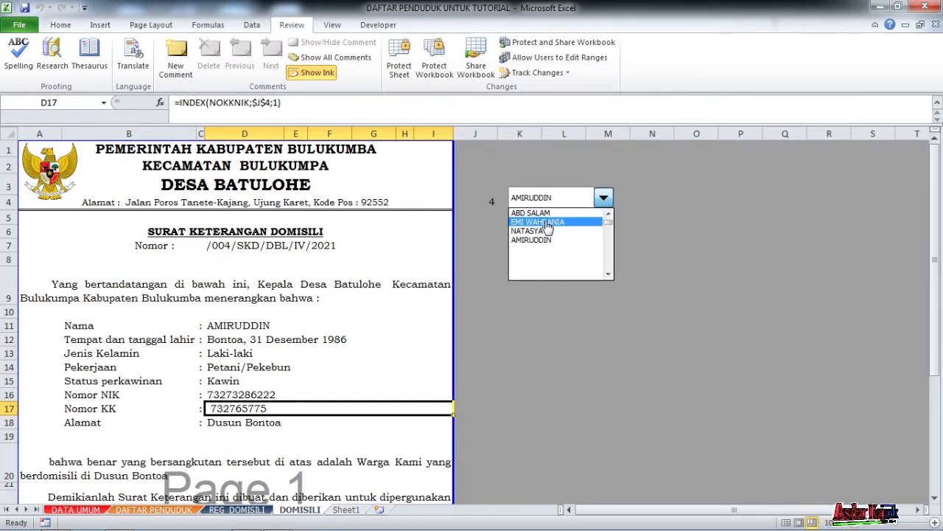
click(546, 223)
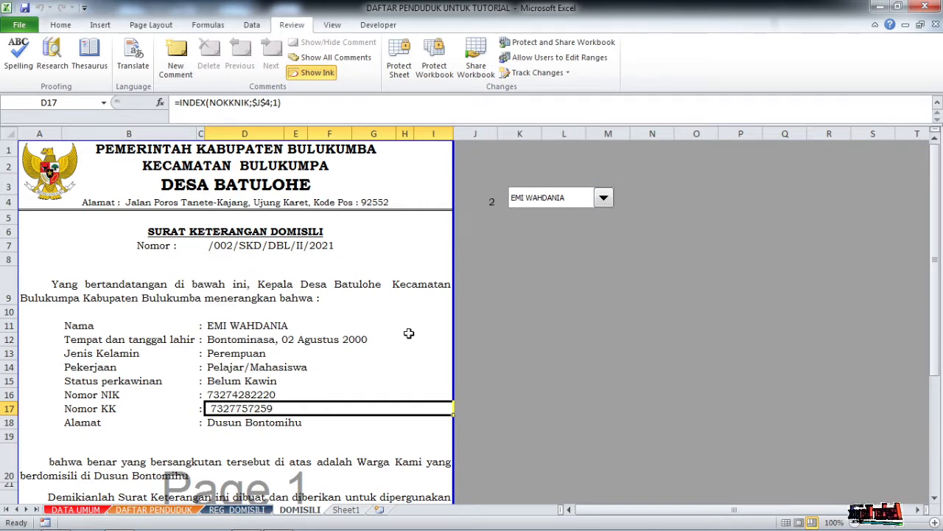
click(604, 198)
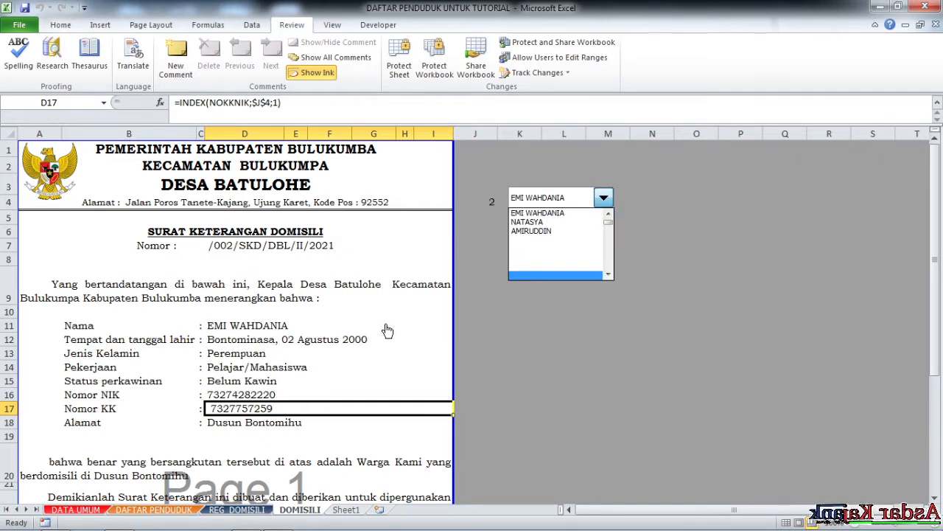
click(350, 340)
scroll(312, 352, down, 3)
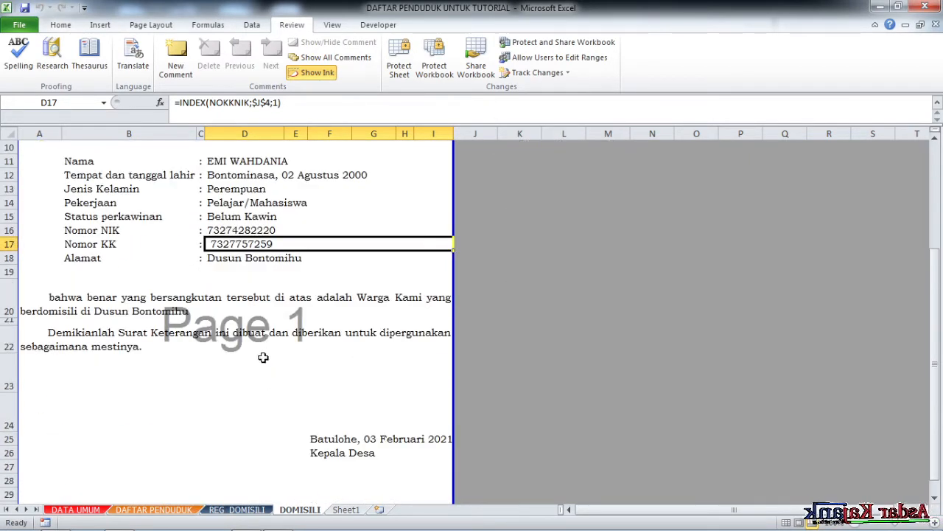
scroll(229, 345, down, 3)
scroll(246, 344, up, 6)
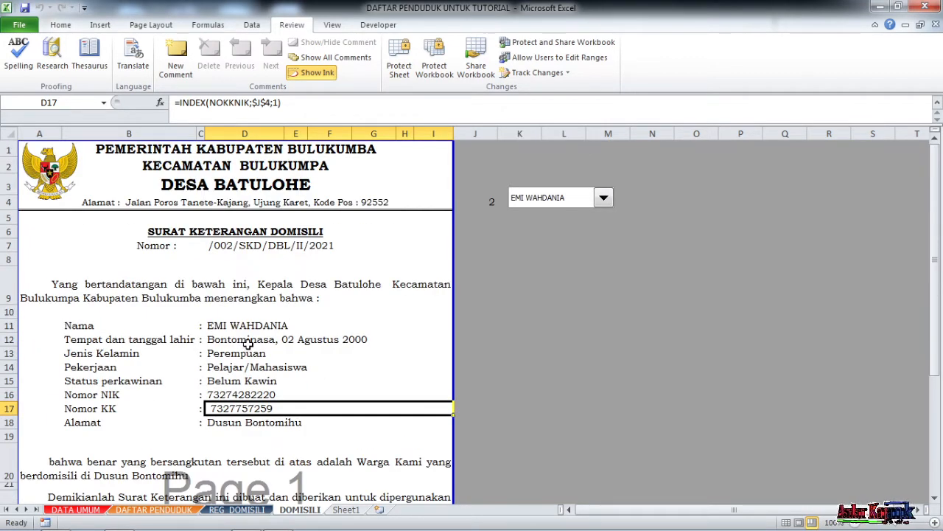
scroll(248, 345, down, 3)
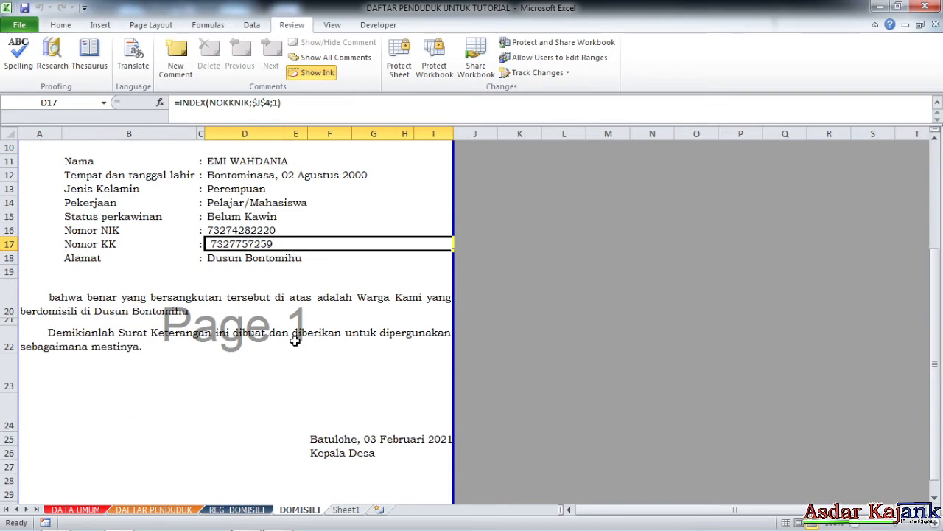
scroll(326, 348, down, 2)
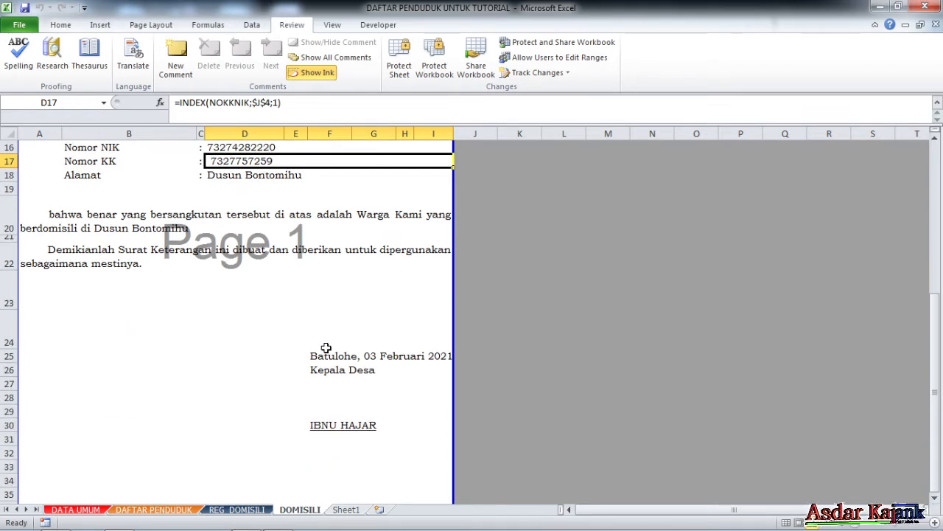
Delete the blank row 24 so the Batulohe date moves up.
click(13, 324)
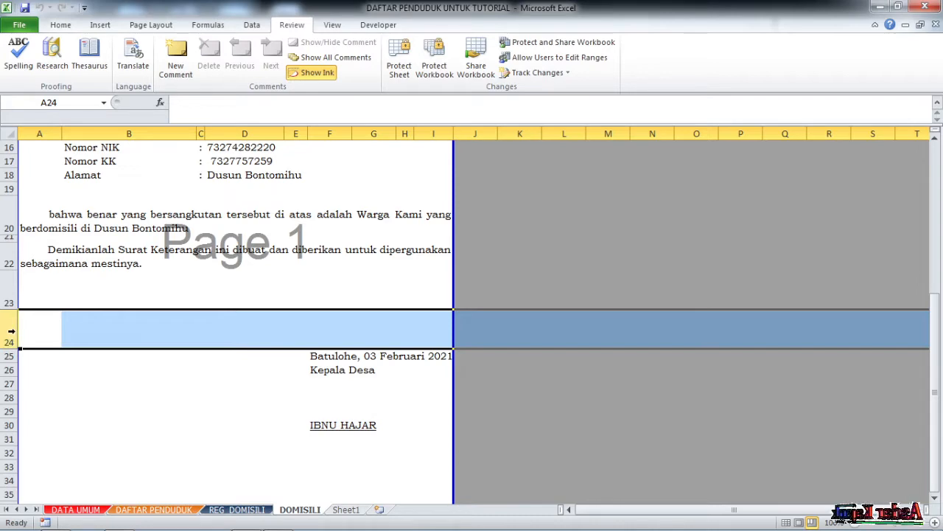
right_click(11, 331)
click(62, 165)
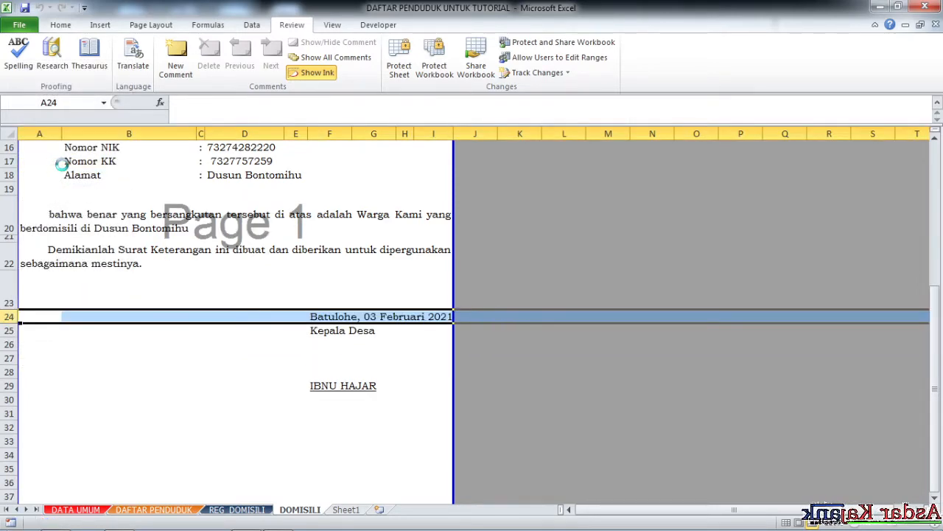
click(594, 229)
scroll(433, 343, down, 2)
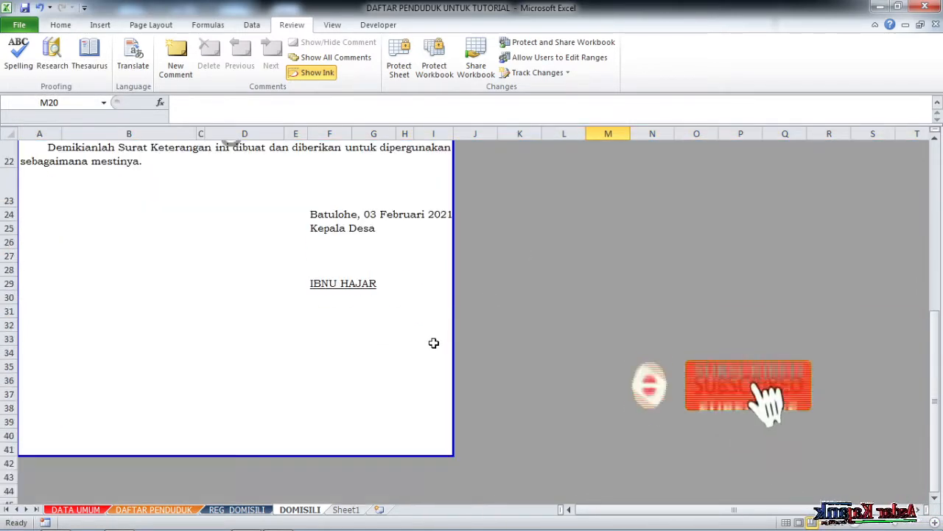
scroll(433, 343, up, 7)
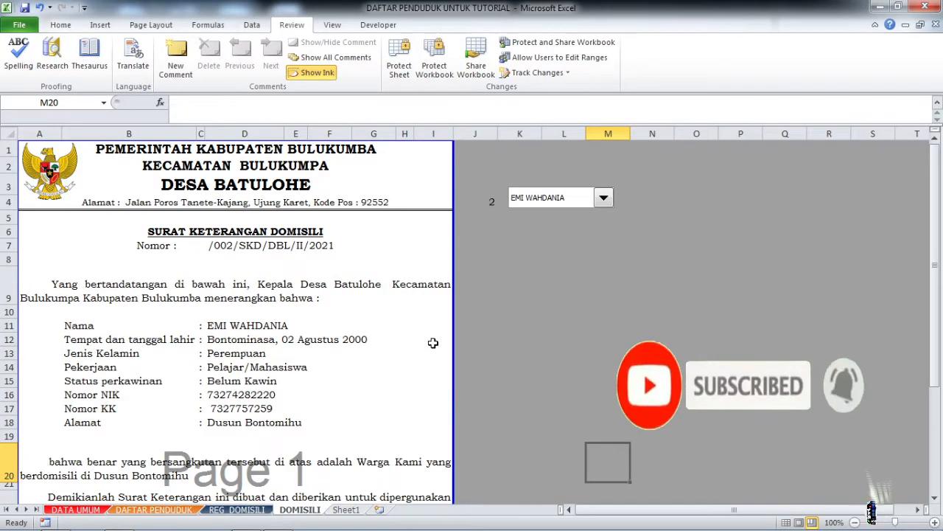
scroll(433, 343, down, 2)
scroll(432, 341, up, 2)
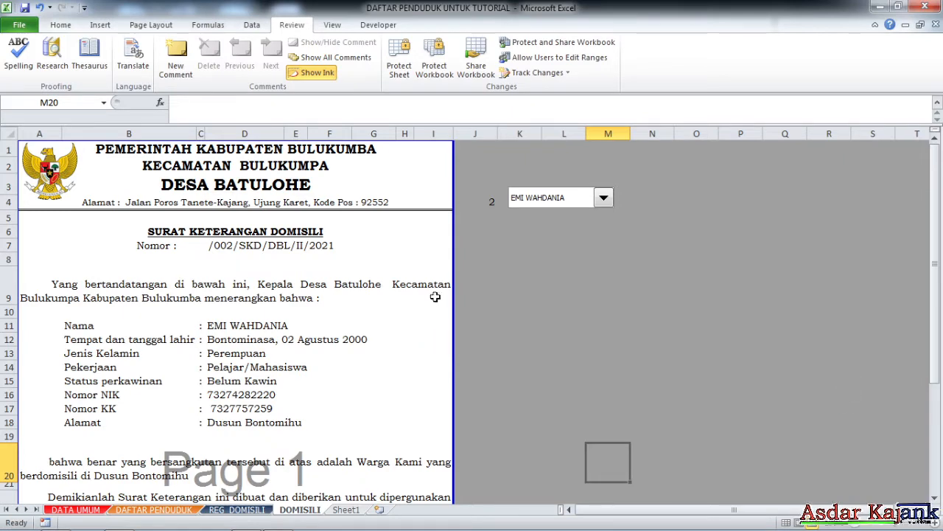
Protect the DOMISILI sheet again with its password.
click(398, 58)
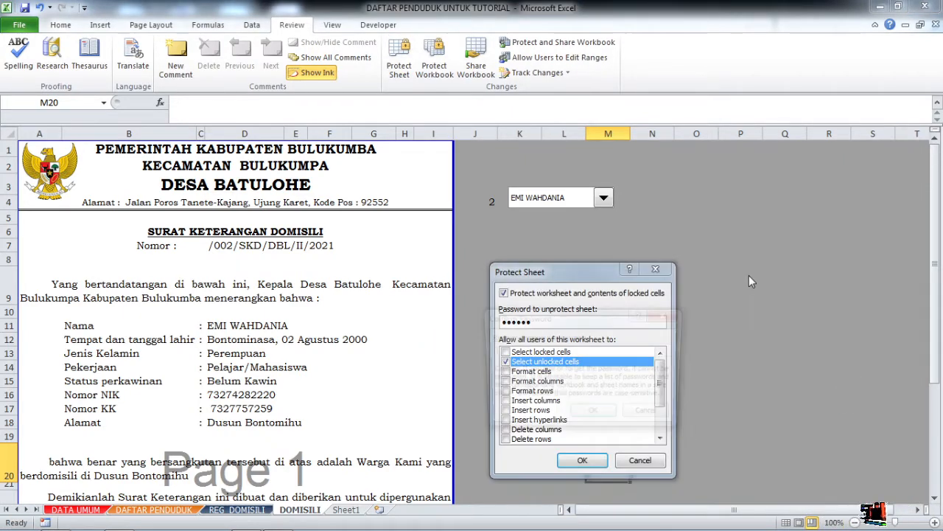
key(Return)
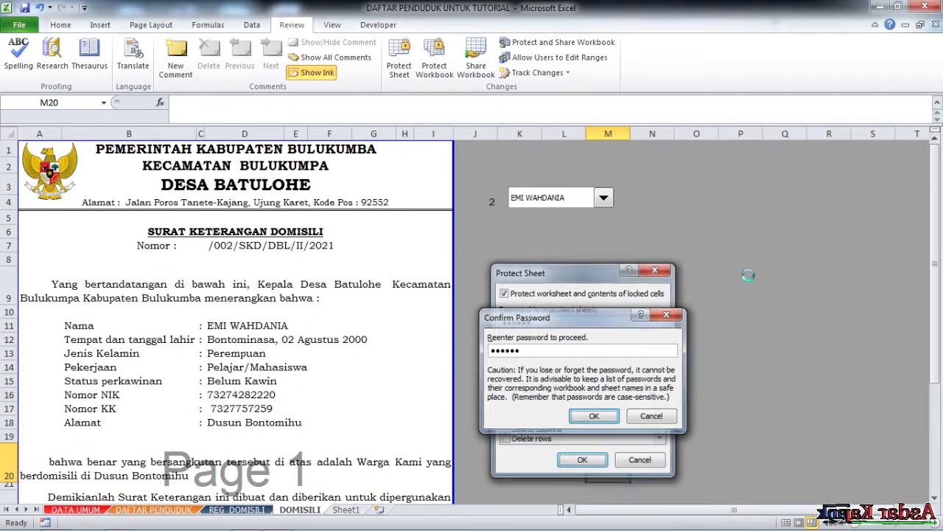
key(Return)
click(575, 197)
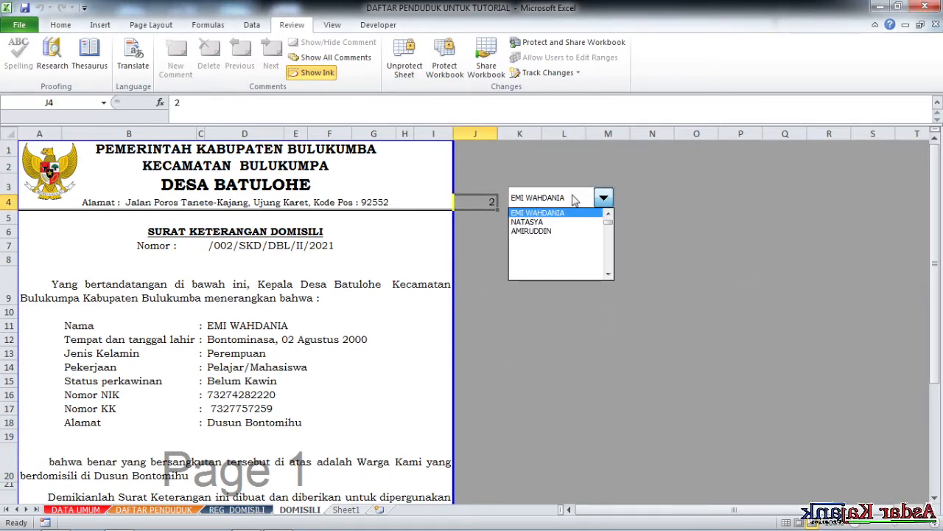
click(566, 217)
click(571, 198)
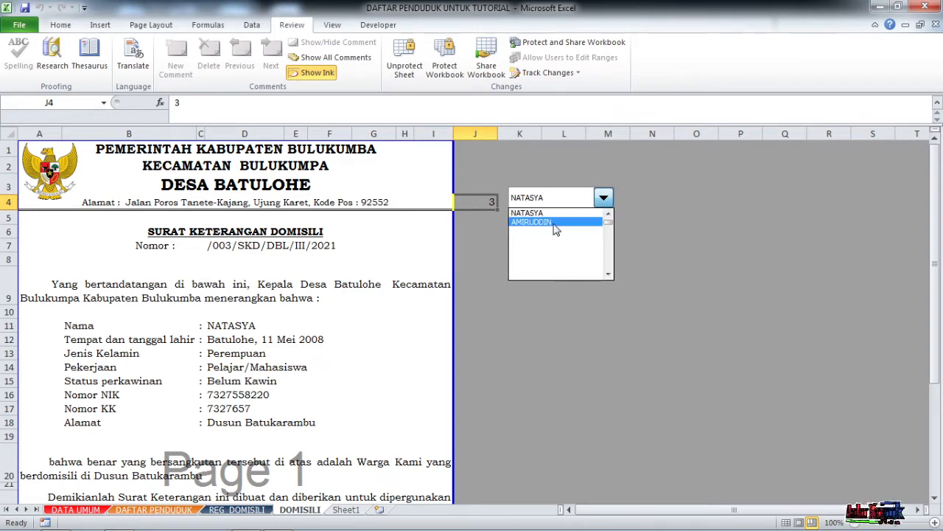
click(553, 222)
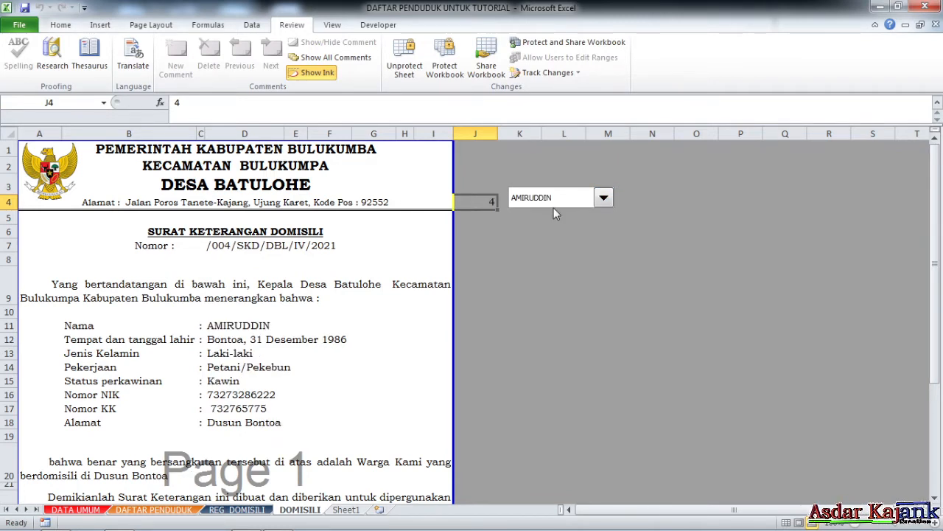
click(561, 196)
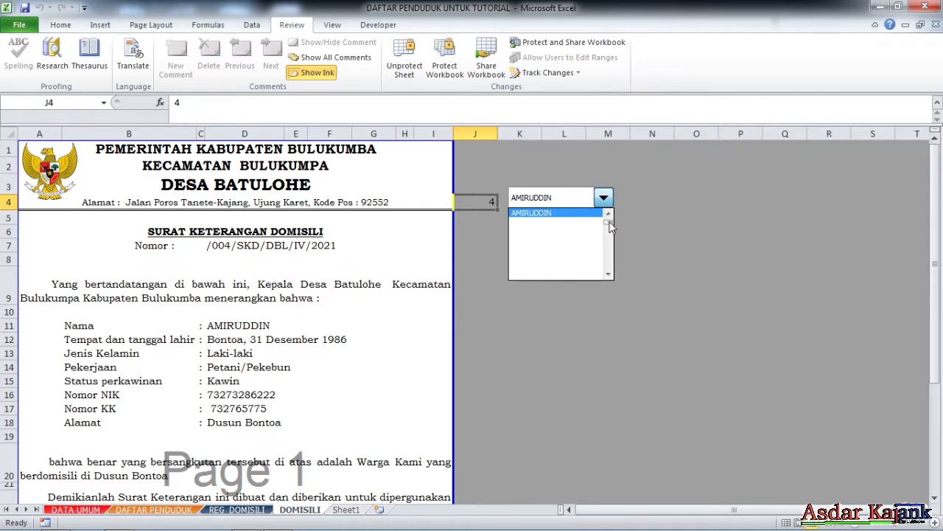
scroll(609, 227, up, 3)
click(564, 213)
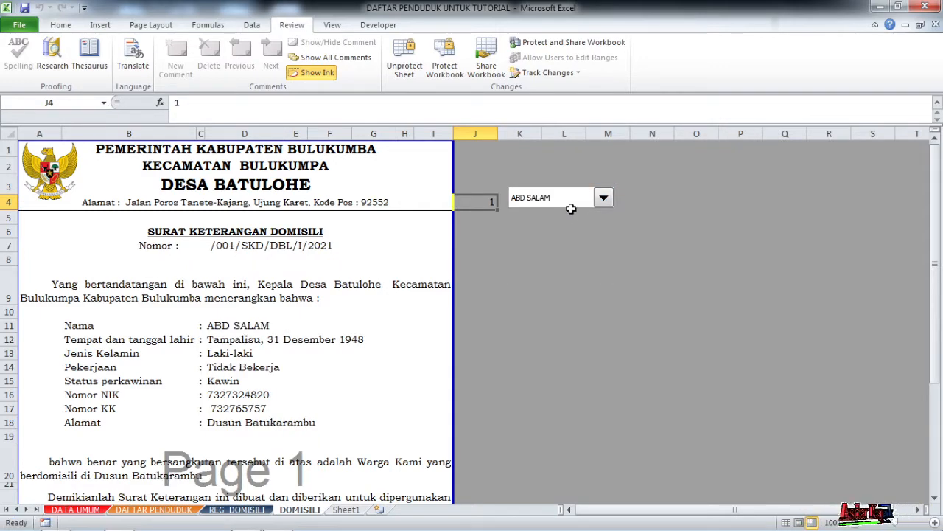
click(580, 196)
click(560, 221)
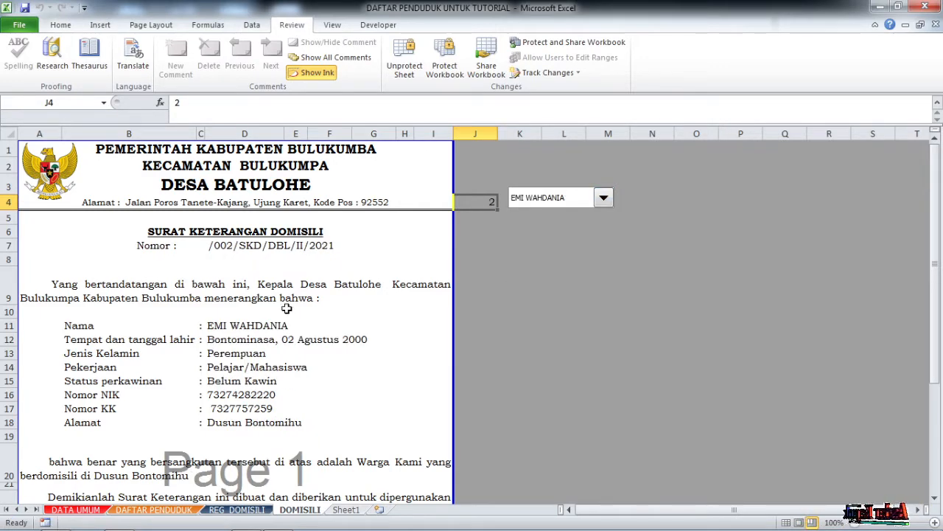
scroll(317, 332, down, 1)
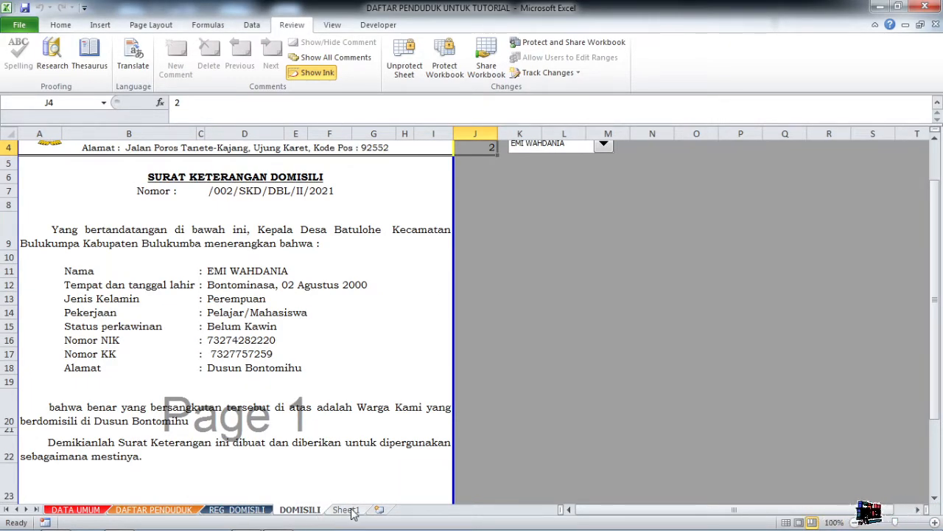
Switch to Sheet1 and inspect the form's Nomor line and blank entry grid E9:AD20.
click(345, 509)
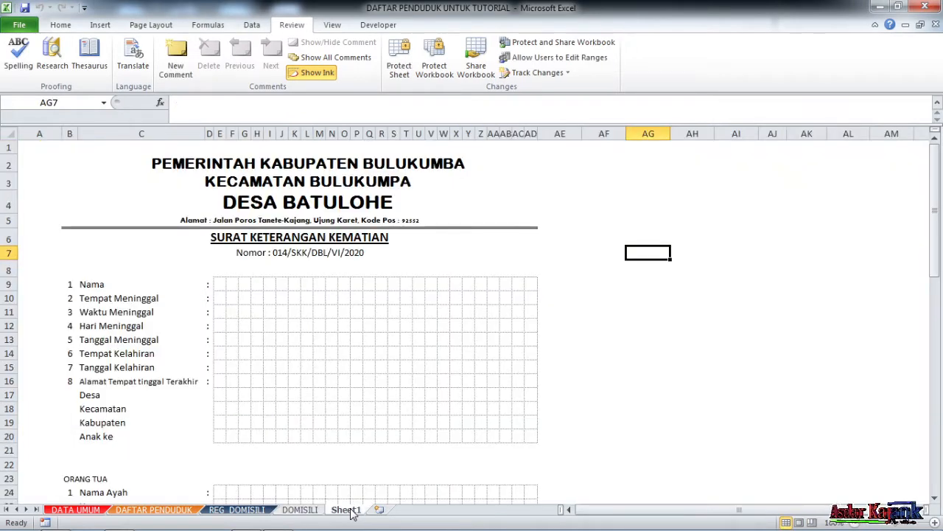
click(558, 195)
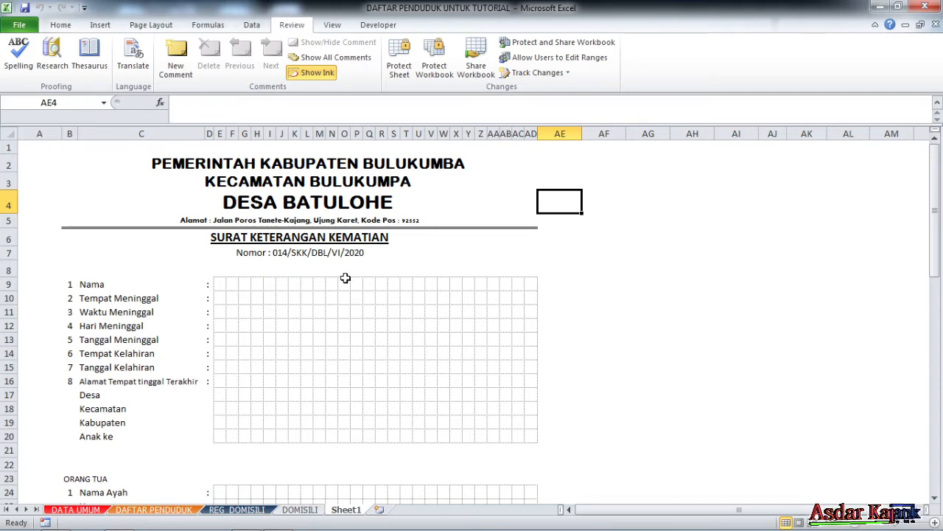
click(477, 257)
click(354, 286)
click(282, 298)
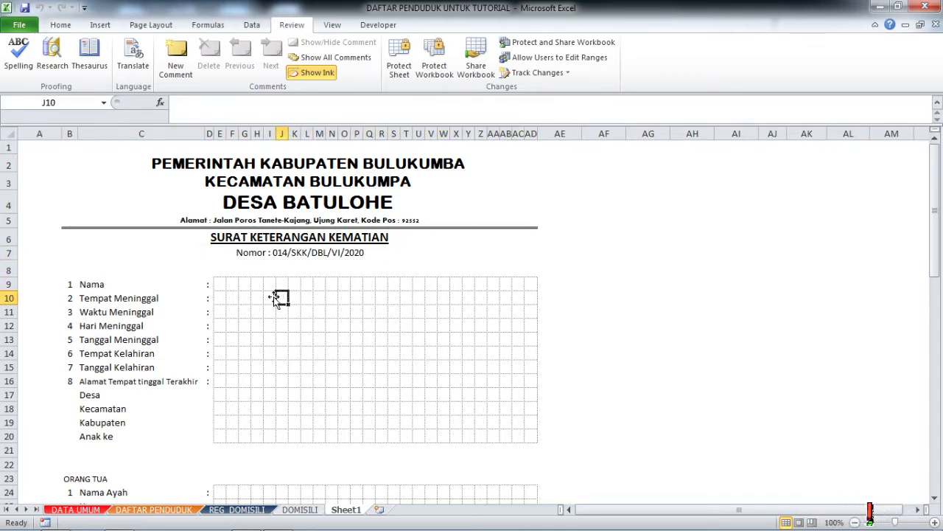
scroll(265, 291, down, 2)
click(369, 247)
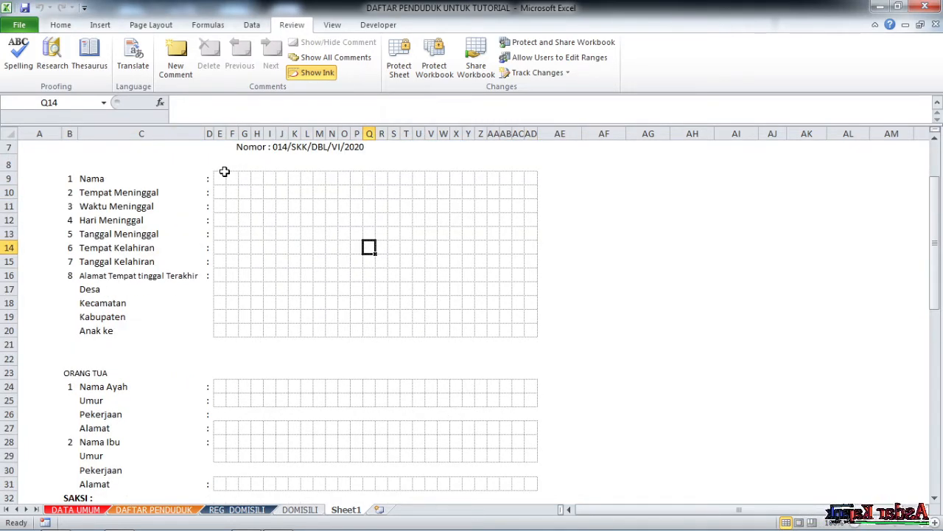
drag(222, 180, 529, 331)
click(695, 287)
scroll(222, 272, up, 2)
Go over the deceased's labels: Nama, Tanggal Meninggal, birth details, Alamat, Desa, Kabupaten, Anak ke.
click(70, 284)
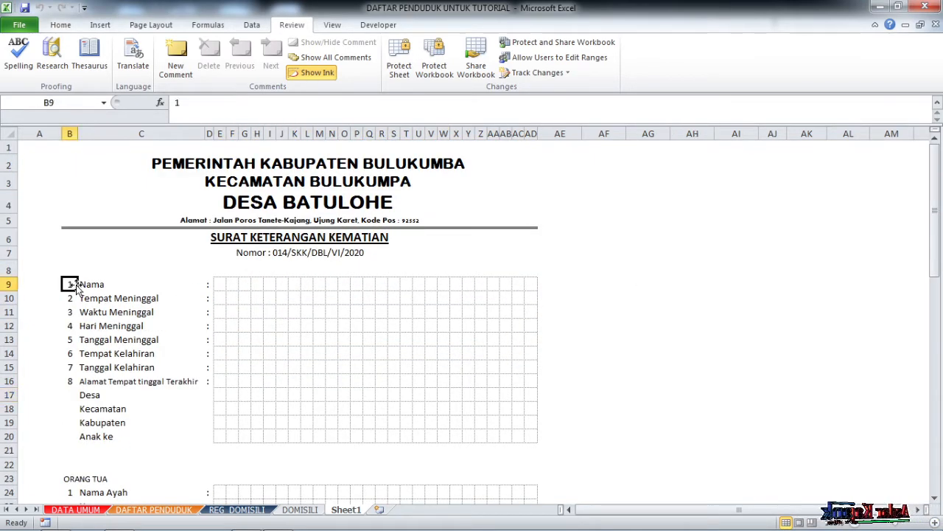
scroll(85, 296, down, 1)
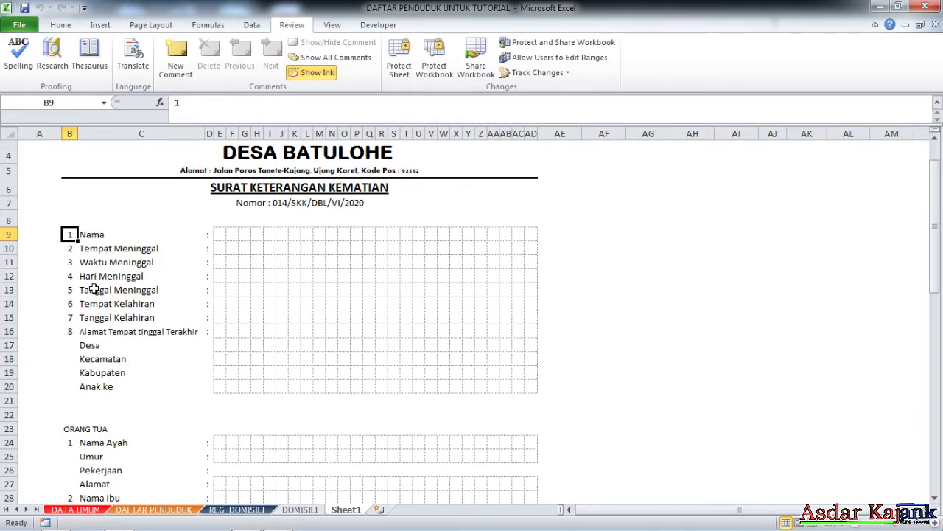
click(90, 292)
click(101, 307)
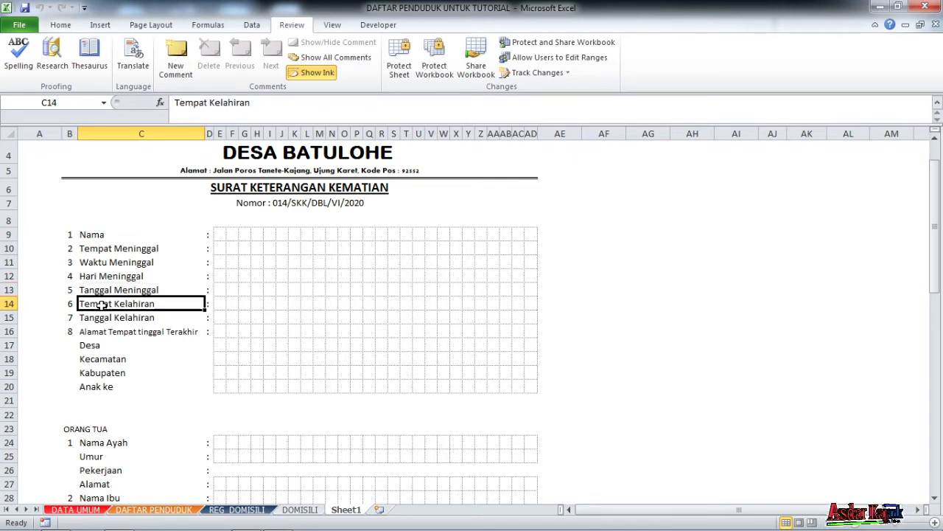
click(104, 317)
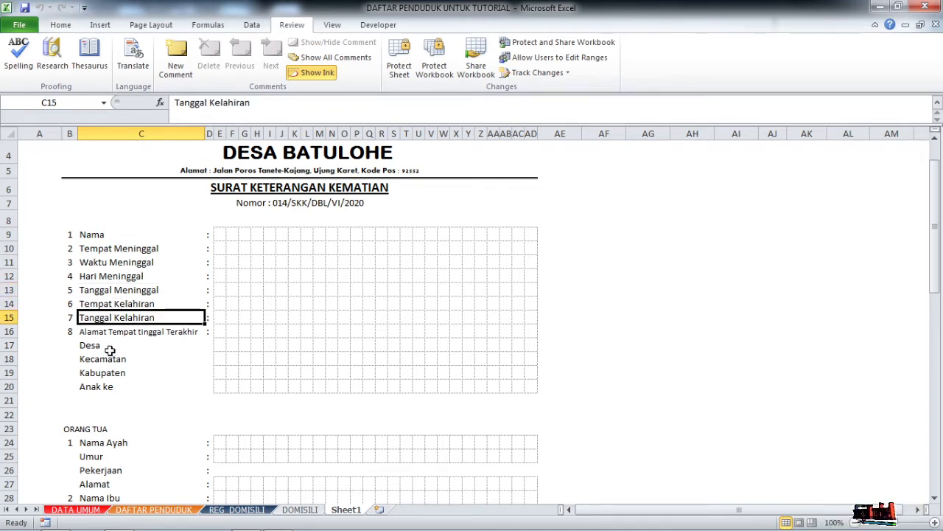
scroll(109, 351, down, 1)
click(91, 277)
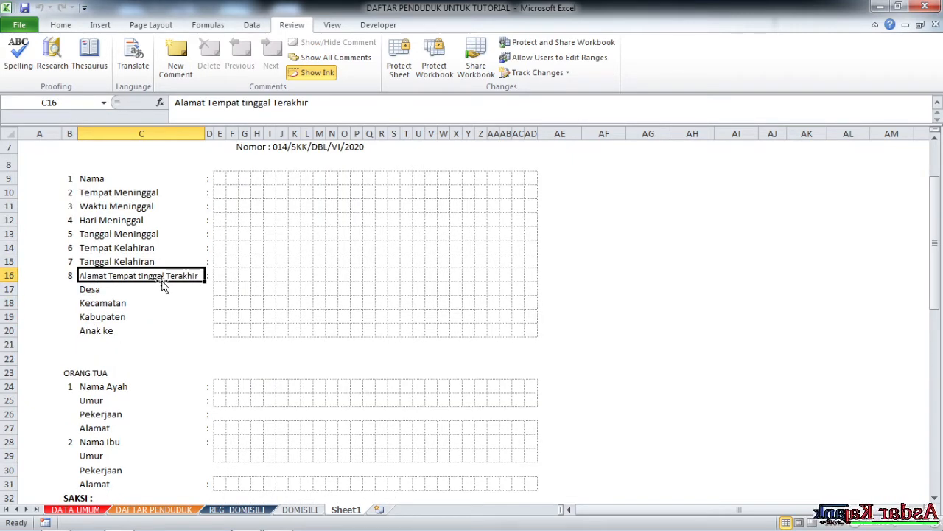
click(89, 289)
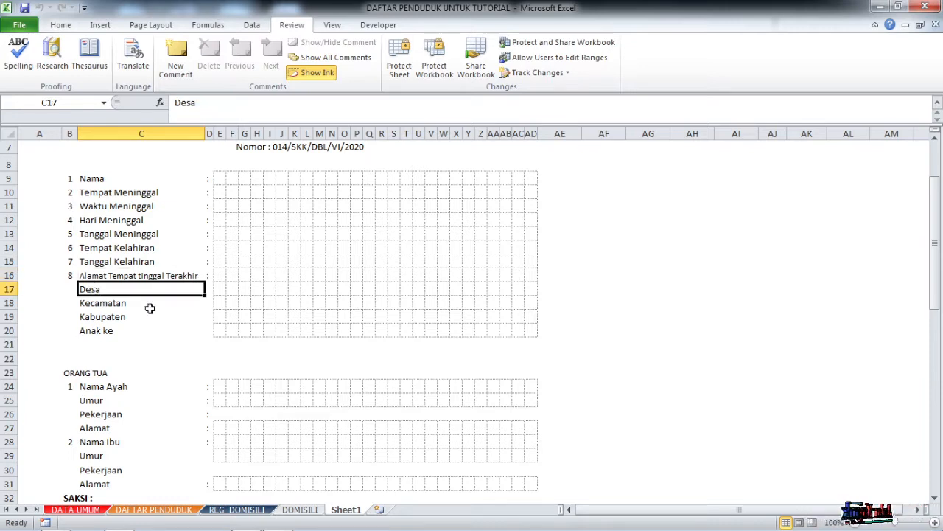
click(95, 320)
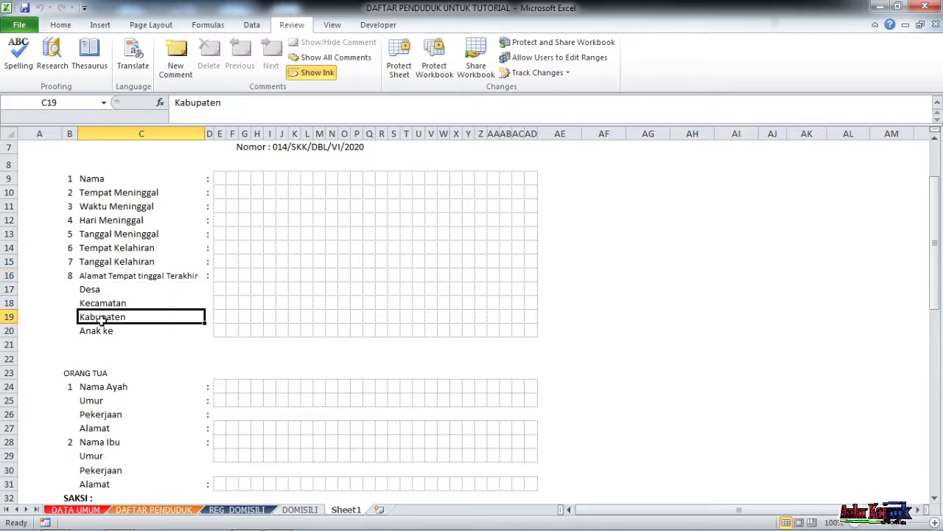
click(91, 332)
Go over the father's and mother's labels: Nama, Umur, Pekerjaan and Alamat.
scroll(221, 349, down, 2)
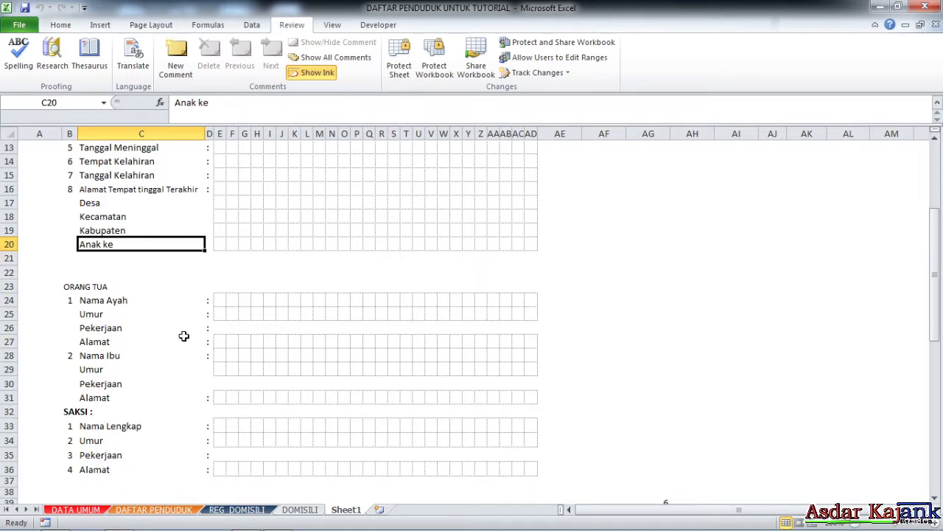
click(99, 305)
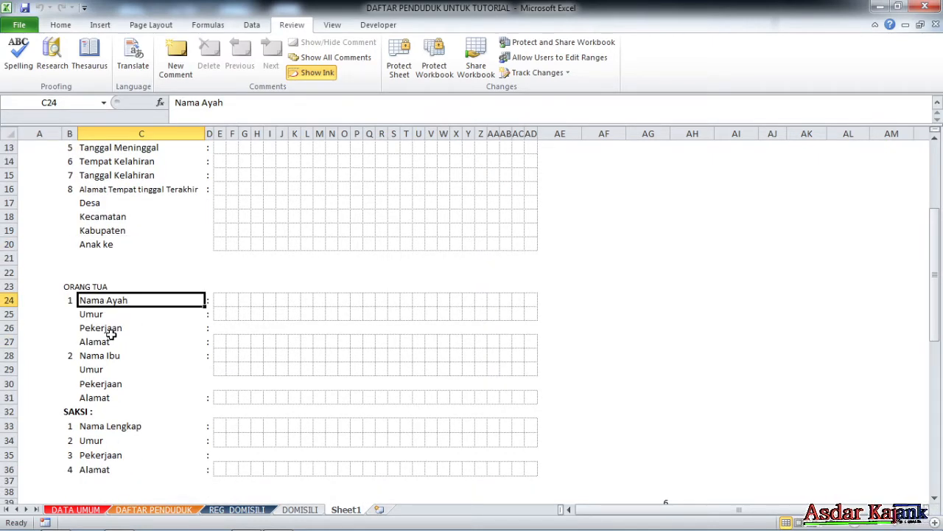
click(92, 315)
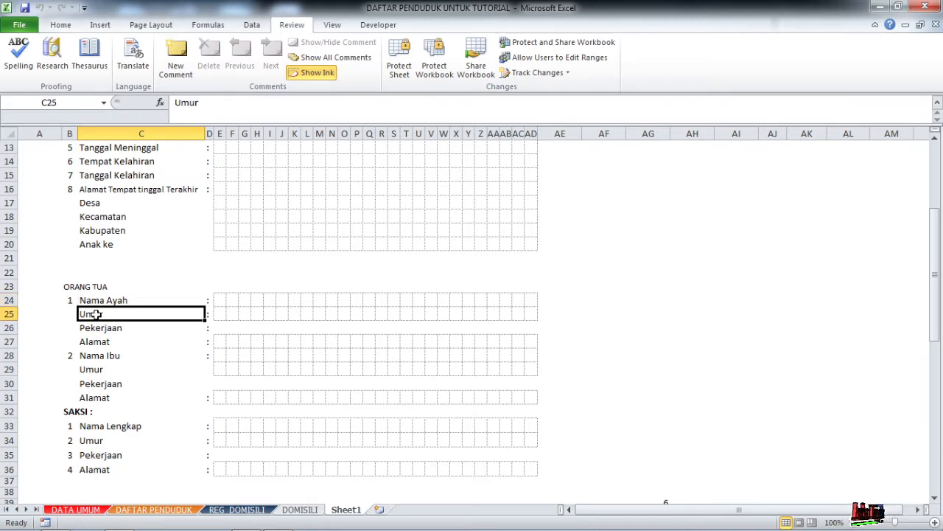
click(99, 328)
click(97, 341)
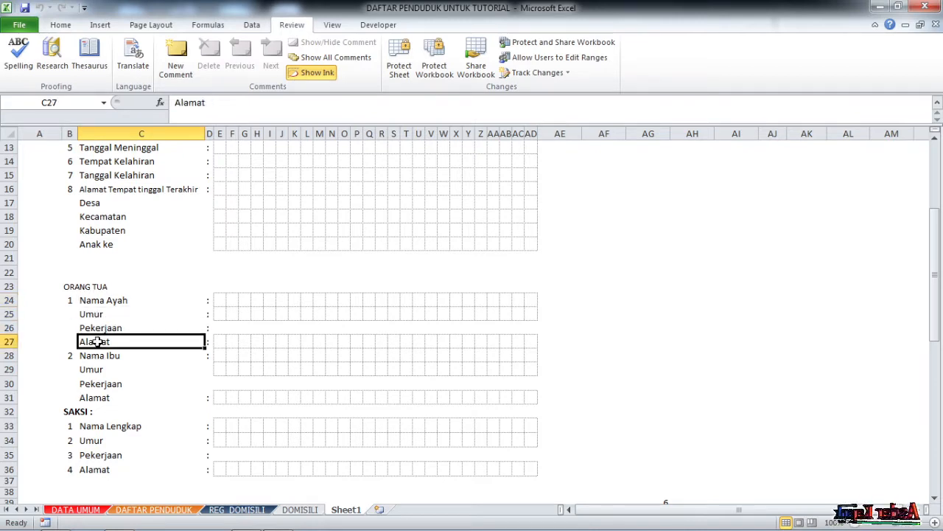
scroll(100, 363, down, 1)
click(103, 315)
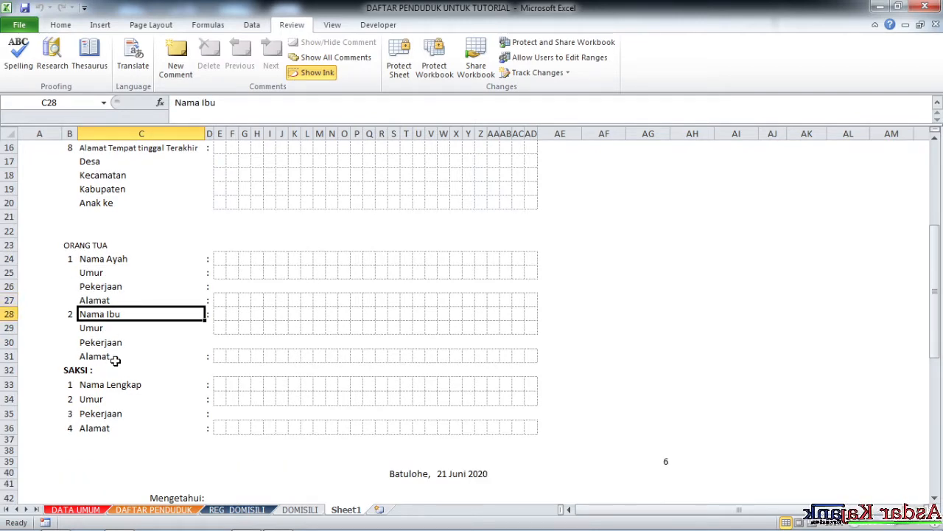
scroll(116, 359, down, 1)
click(97, 289)
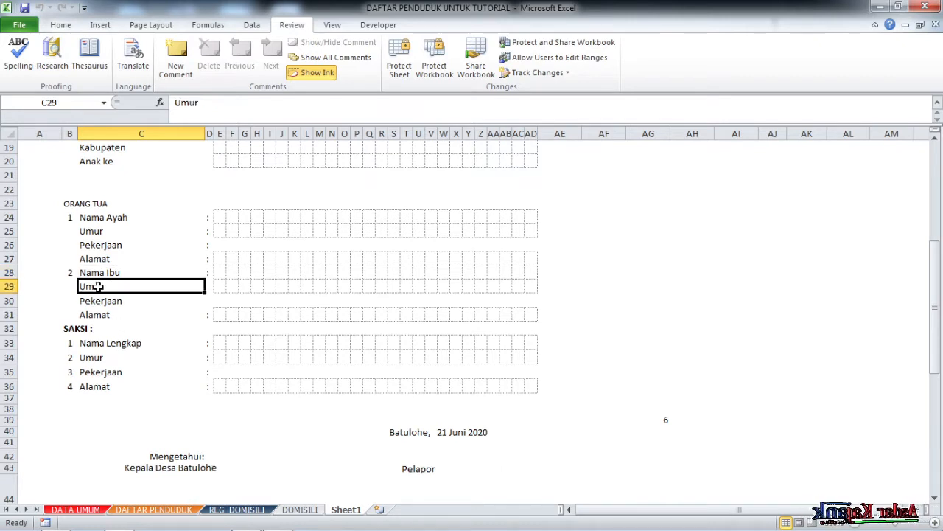
click(106, 303)
click(112, 318)
Check the SAKSI witness labels and signature area, then return to the top of the form.
scroll(118, 347, down, 1)
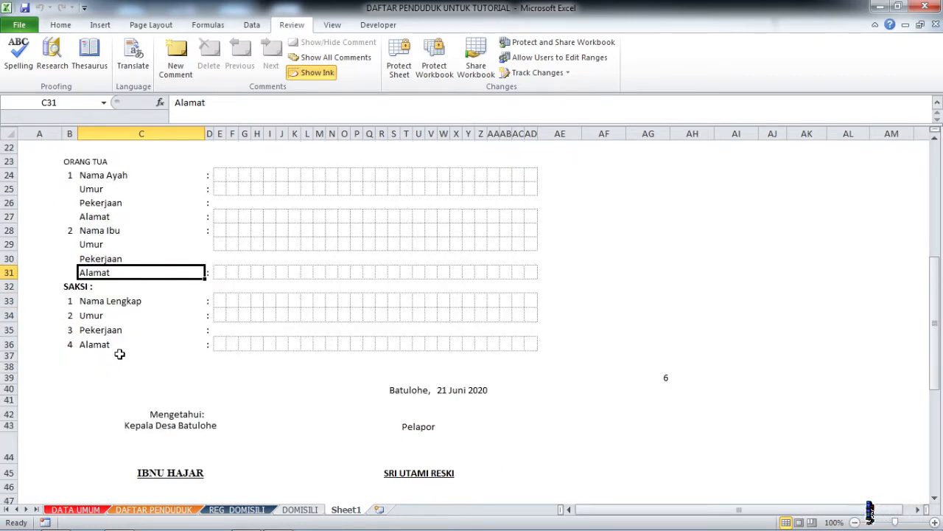
click(104, 291)
click(100, 304)
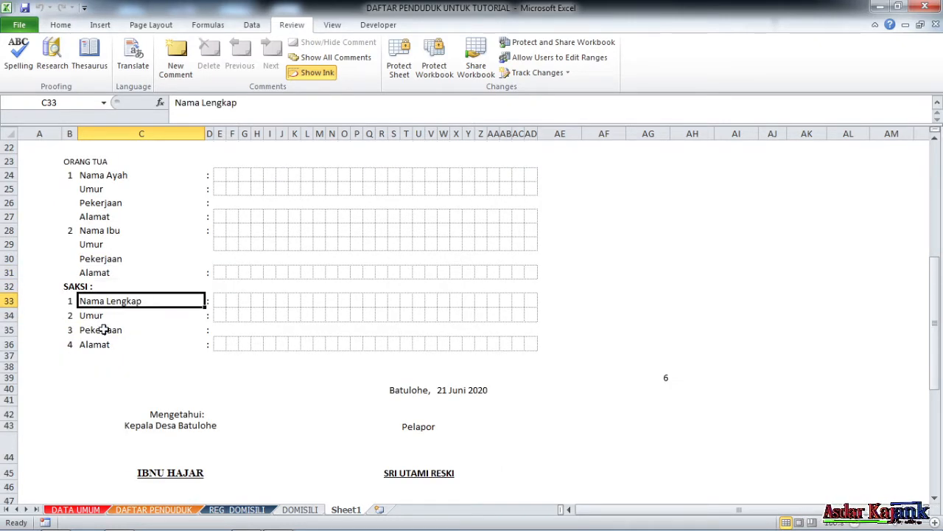
click(104, 330)
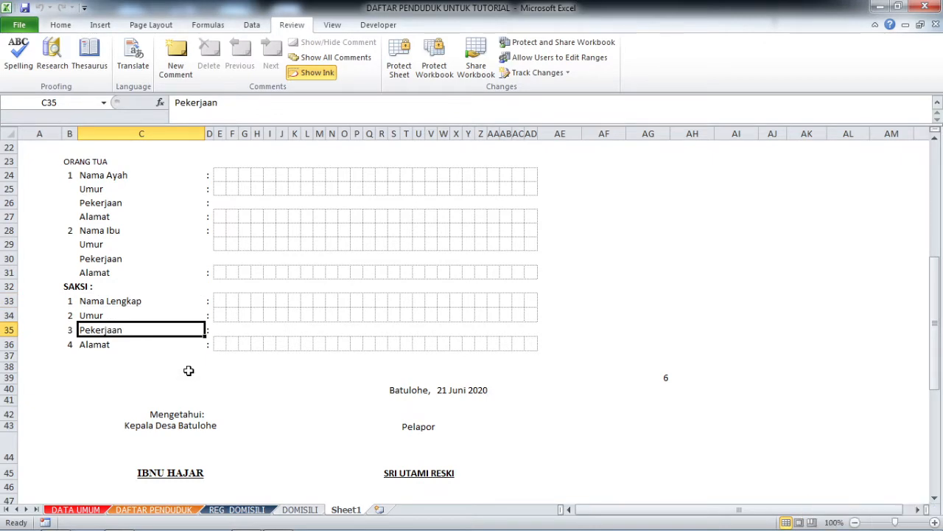
scroll(189, 371, down, 2)
click(357, 344)
scroll(317, 352, up, 9)
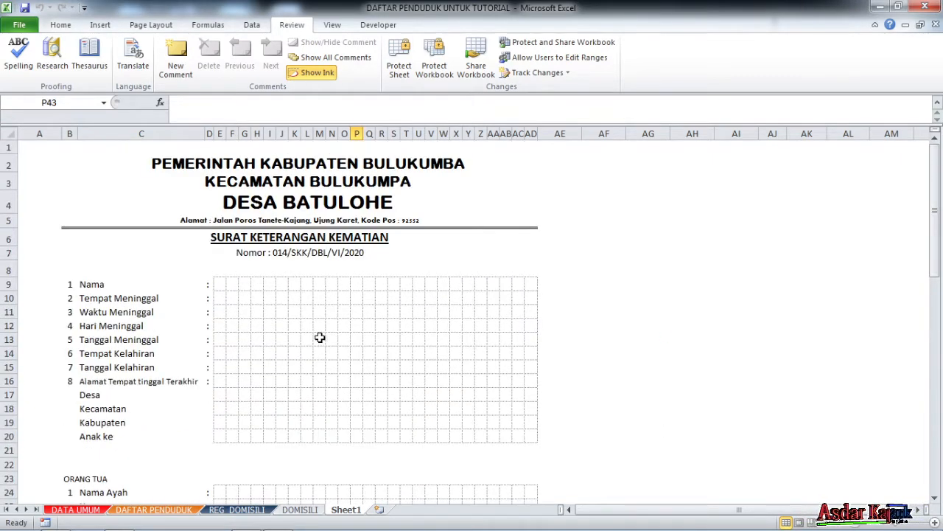
click(693, 215)
click(479, 163)
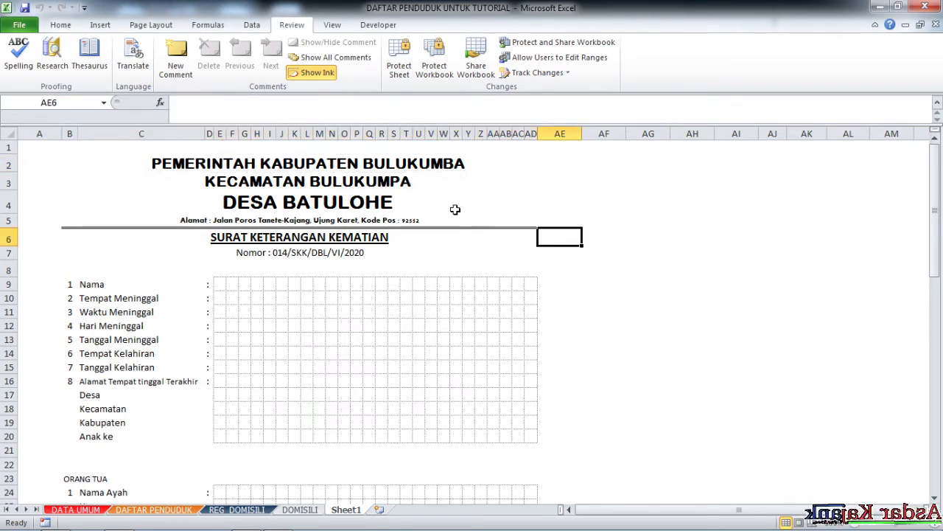
click(426, 184)
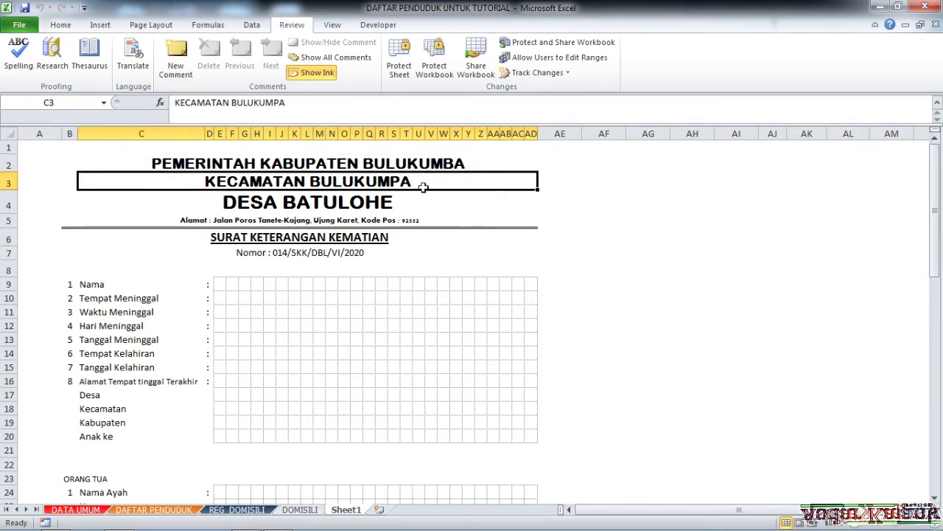
drag(78, 162, 81, 206)
click(69, 161)
drag(69, 161, 432, 332)
scroll(432, 332, up, 8)
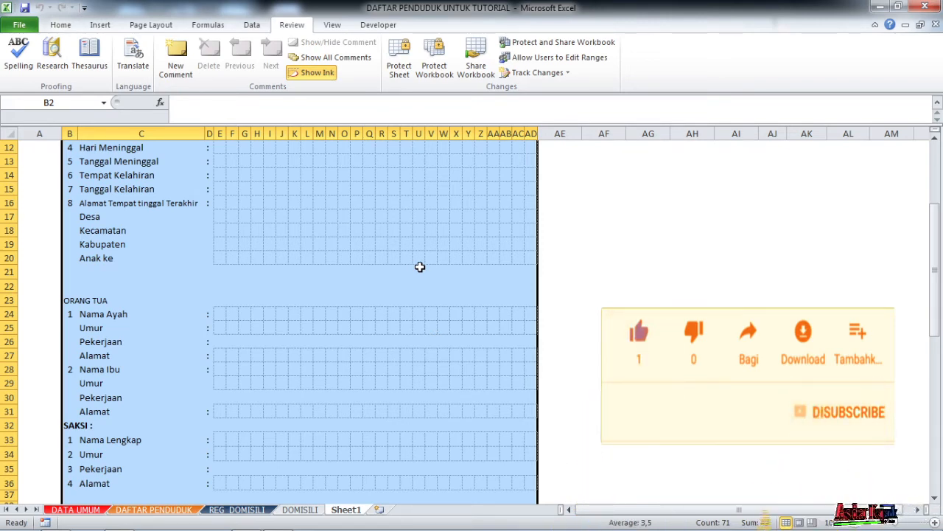
scroll(420, 266, up, 3)
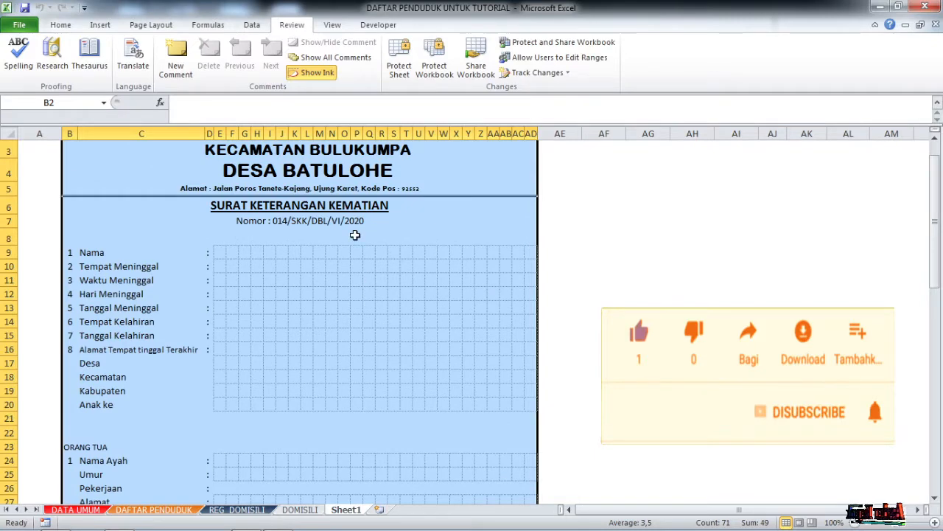
click(324, 223)
click(330, 294)
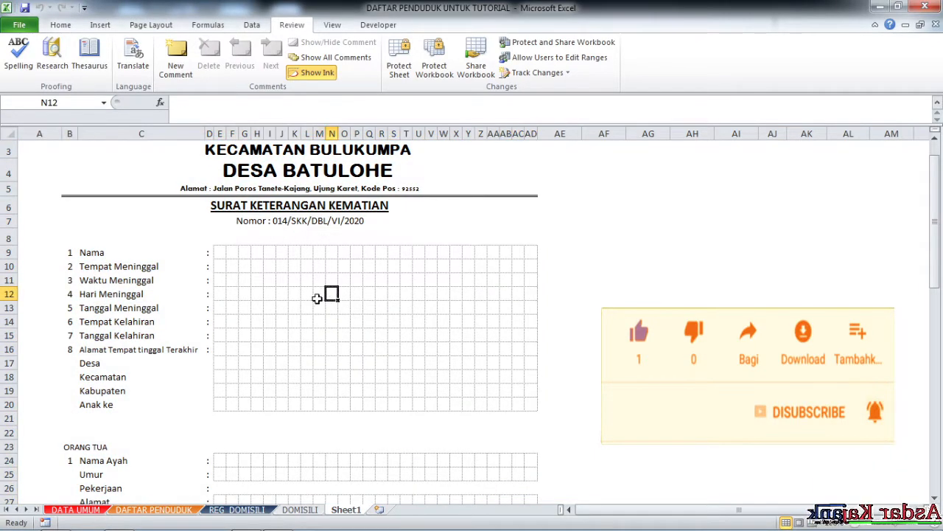
scroll(311, 299, down, 3)
scroll(312, 299, up, 4)
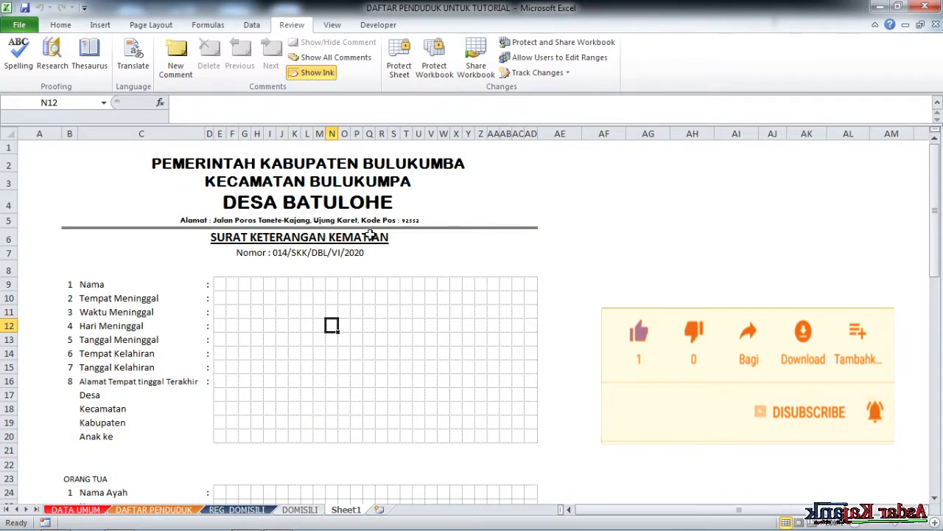
click(629, 210)
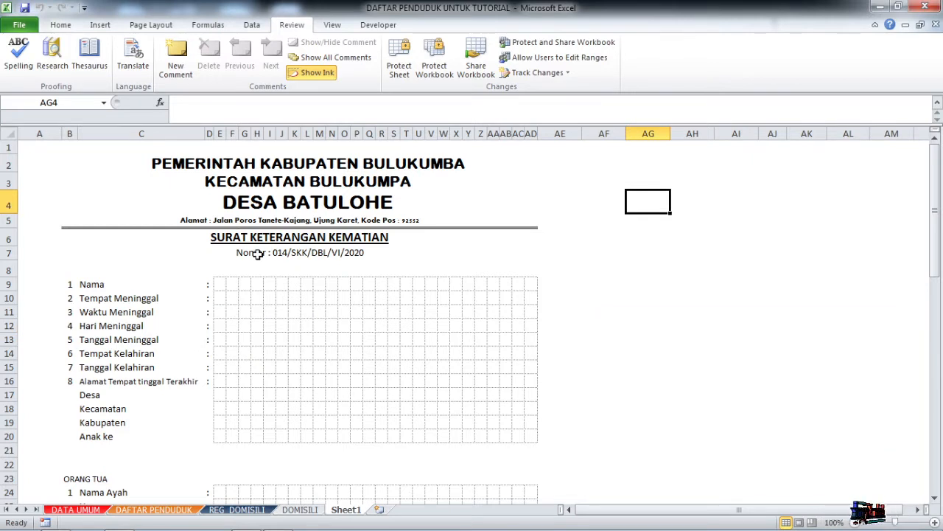
Bring up the Page Setup dialog through the paper Size list's More Paper Sizes option.
click(151, 25)
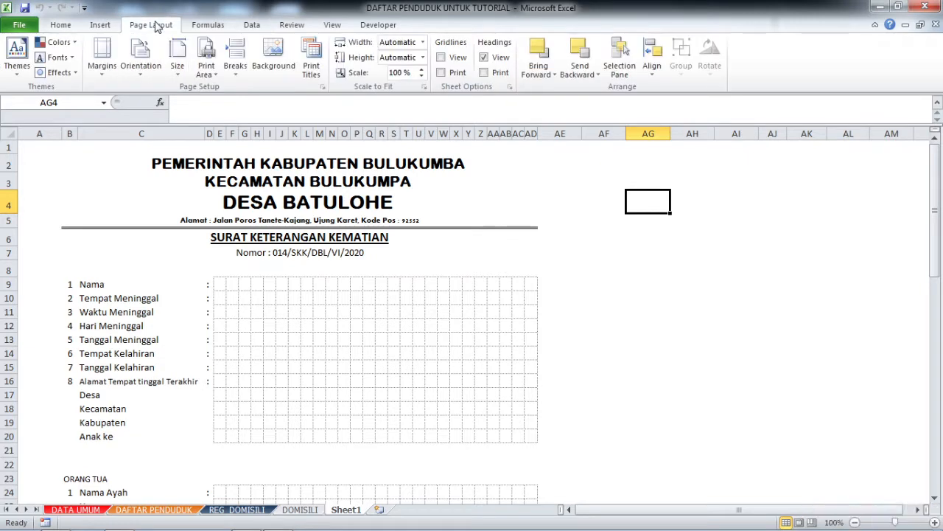
click(180, 74)
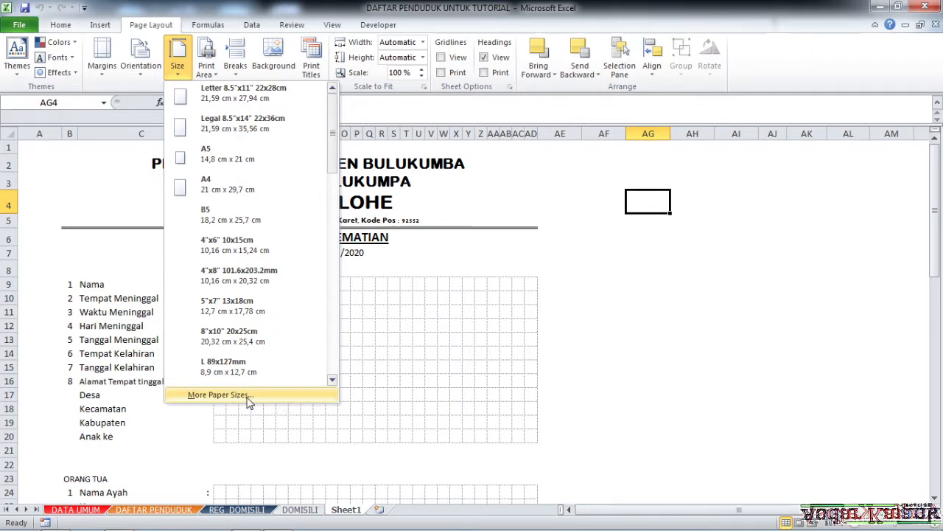
drag(336, 142, 342, 343)
scroll(347, 363, up, 5)
scroll(346, 363, down, 5)
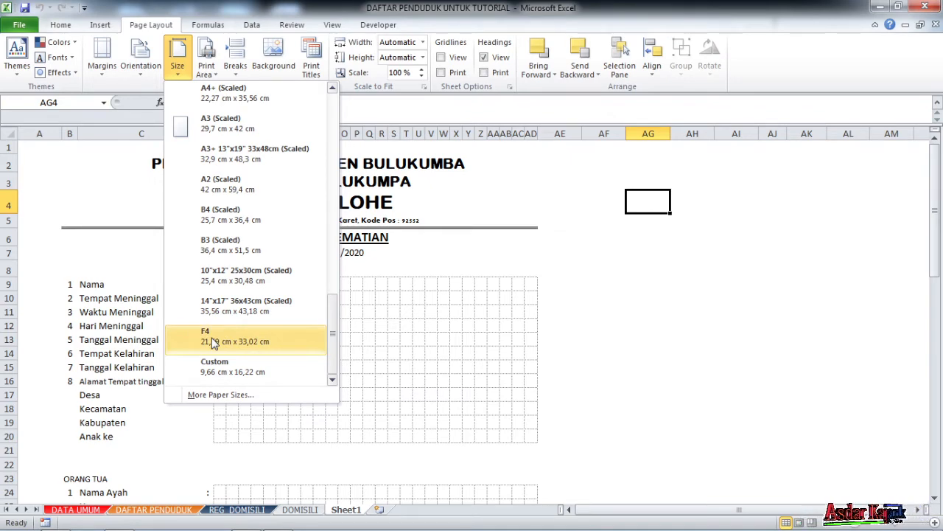
drag(333, 317, 330, 155)
click(226, 397)
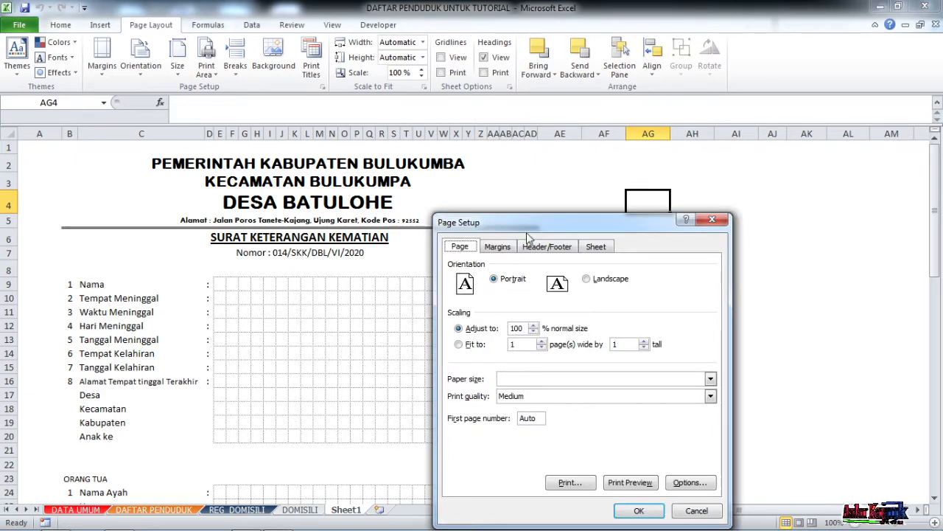
Define a Custom 210 × 330 mm printer paper size in millimetres and apply it.
drag(528, 237, 403, 166)
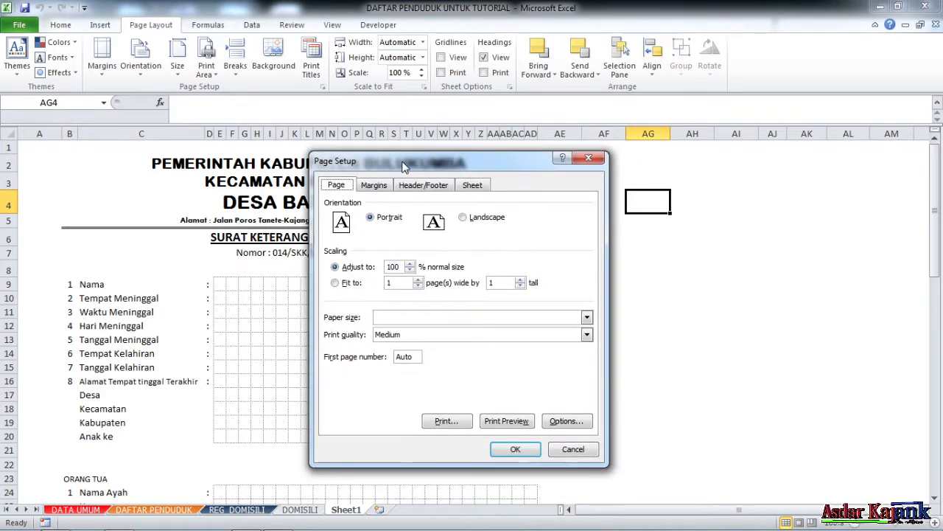
click(563, 423)
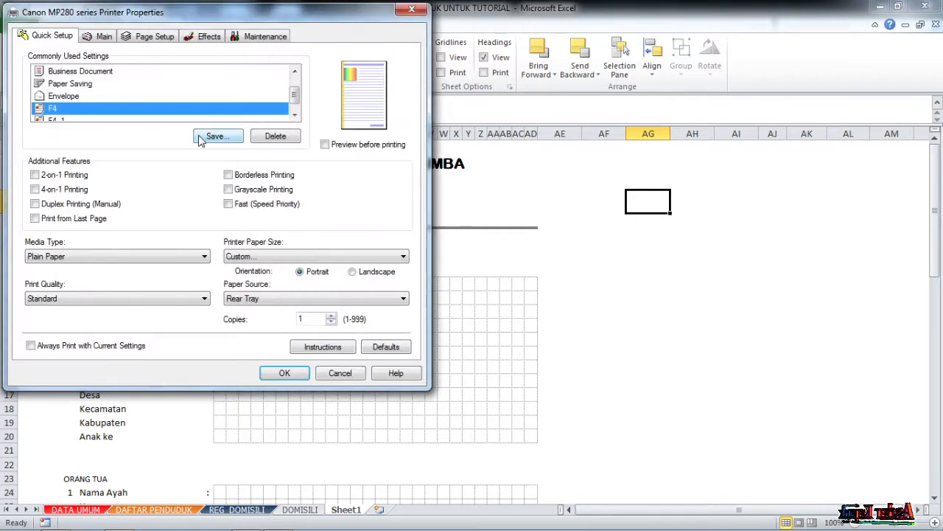
click(249, 258)
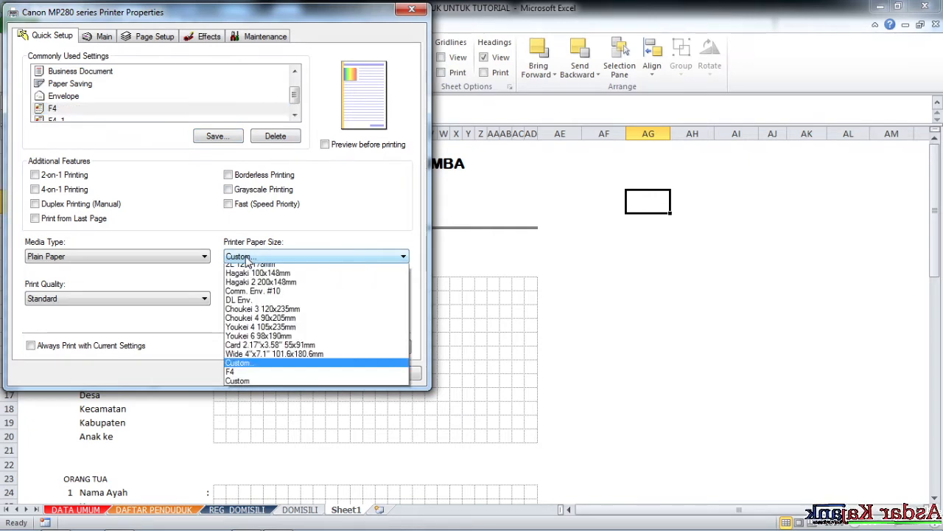
click(258, 457)
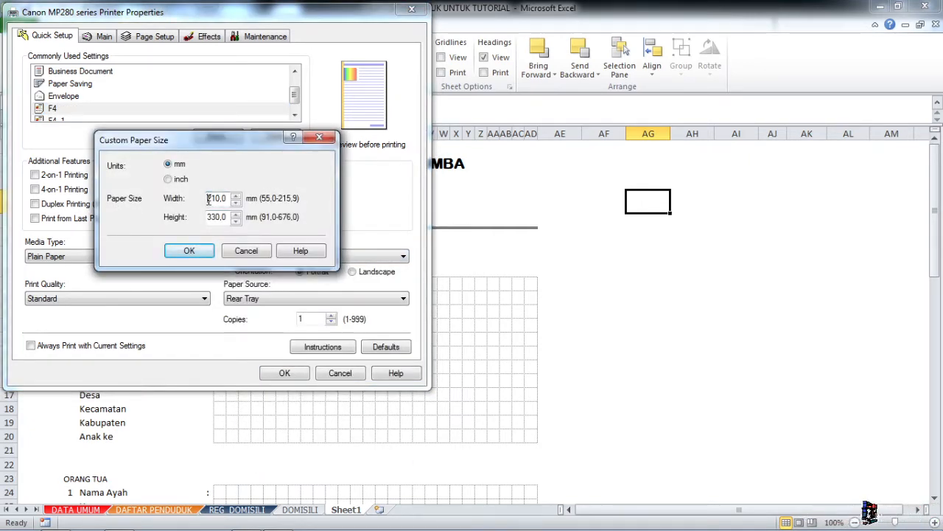
click(169, 164)
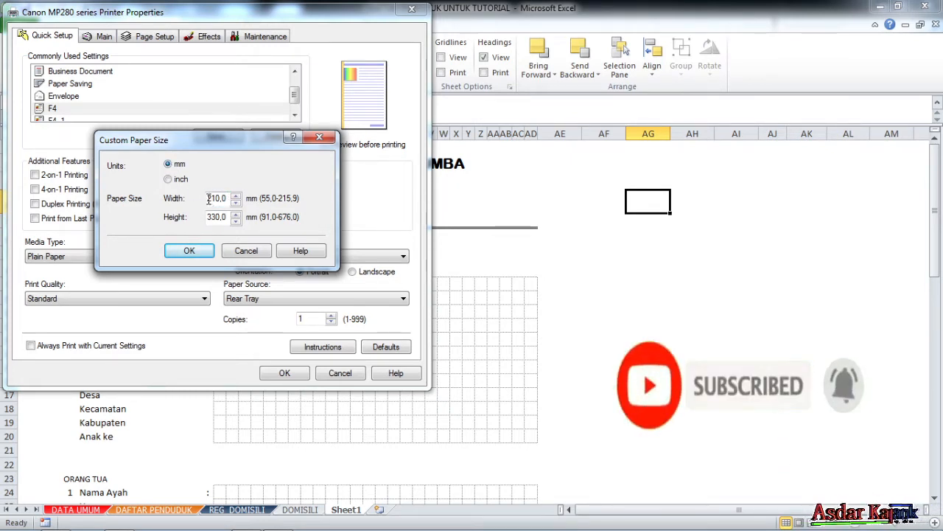
drag(209, 198, 233, 199)
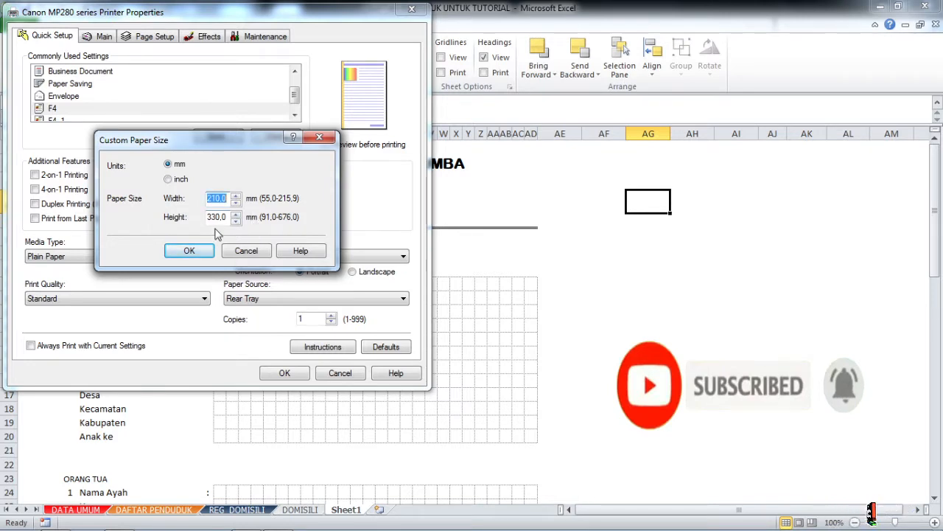
click(209, 217)
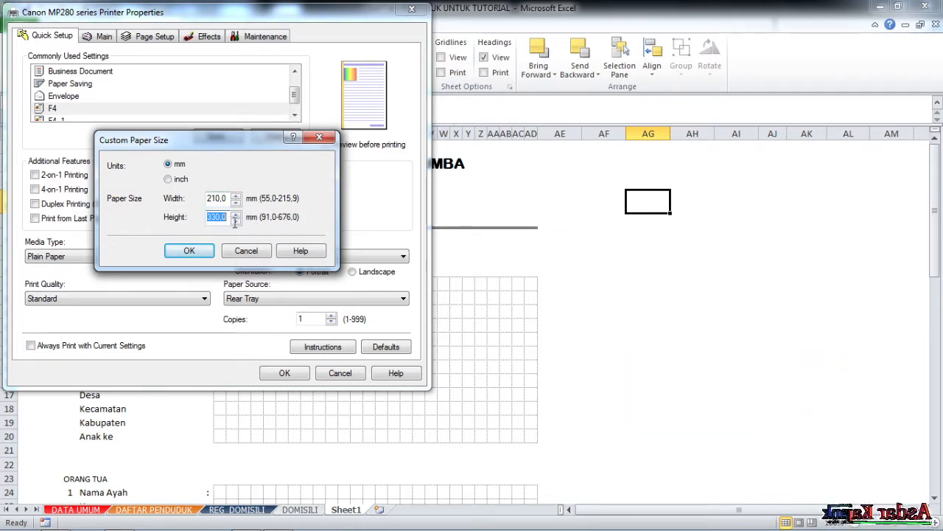
click(189, 251)
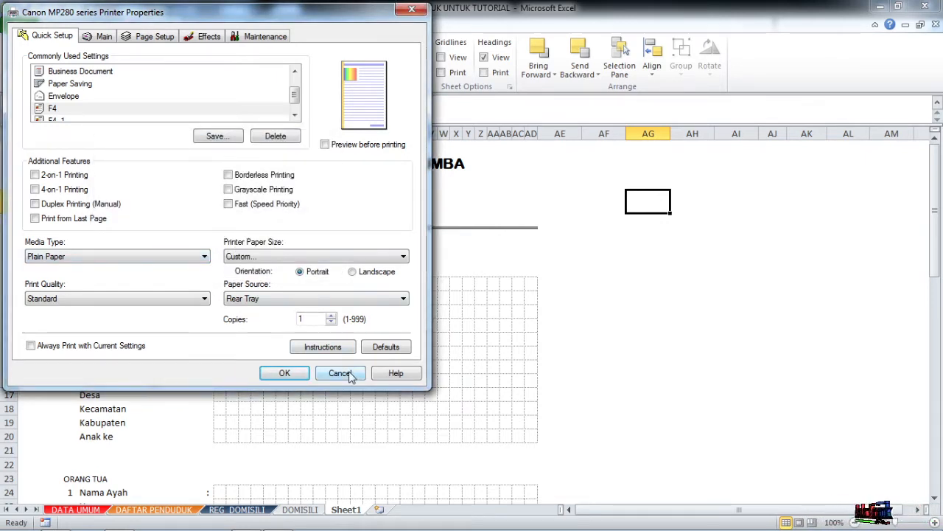
click(284, 373)
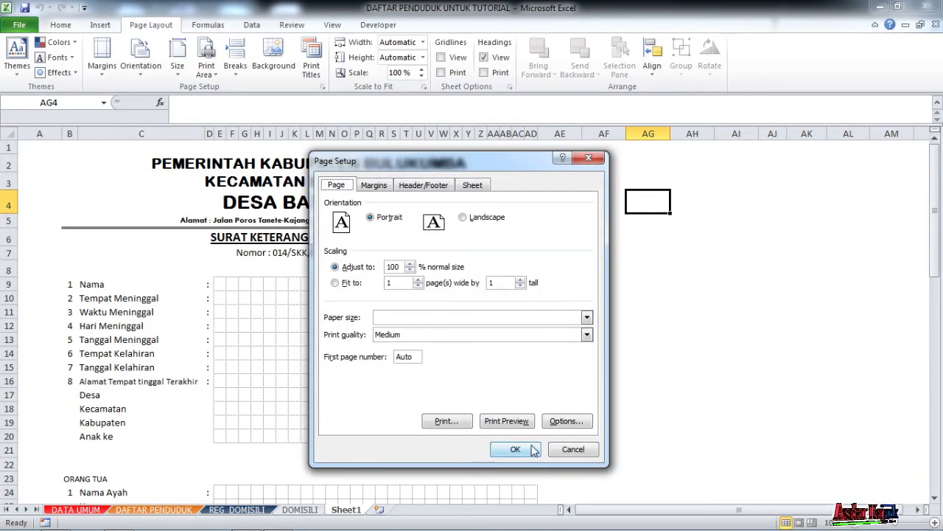
Close Page Setup without applying any changes.
click(586, 317)
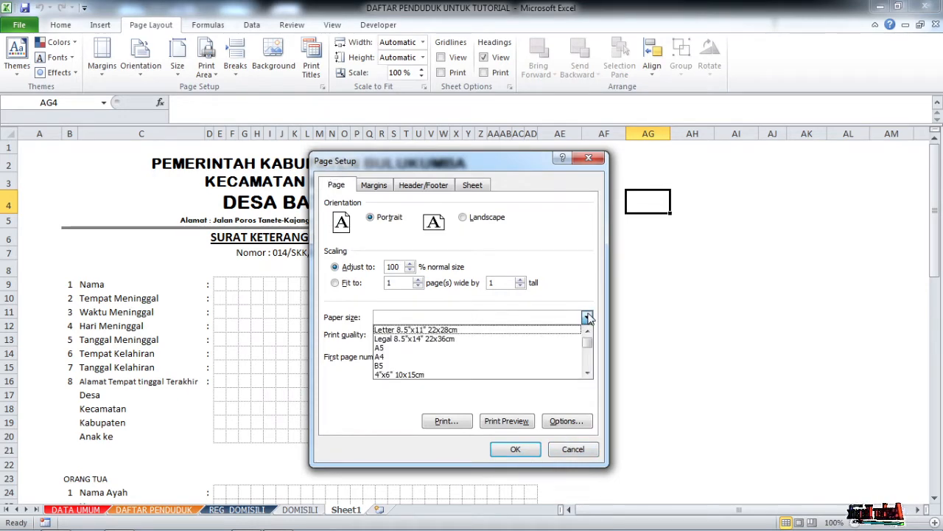
mouse_move(589, 342)
mouse_down()
mouse_move(592, 362)
mouse_move(590, 328)
mouse_up()
click(577, 453)
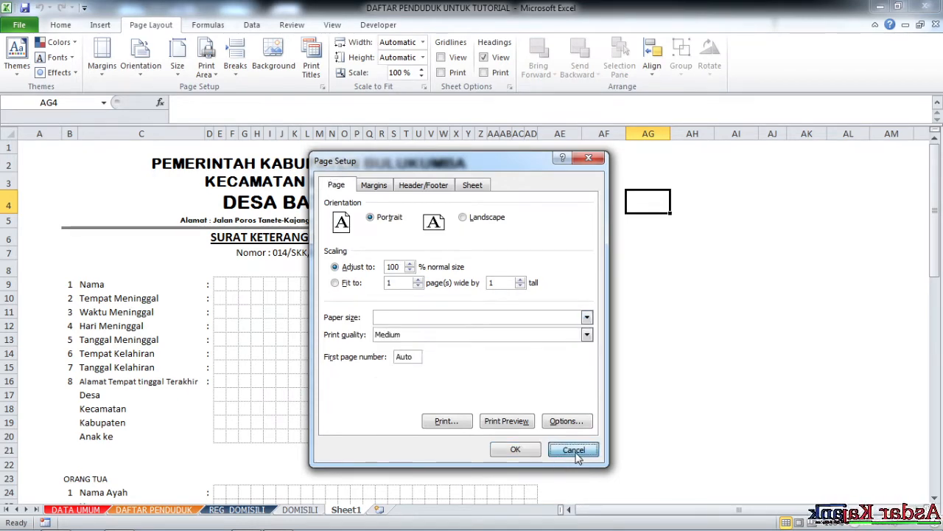
Choose F4 paper (21,59 × 33,02 cm) from the Page Layout Size list.
click(177, 65)
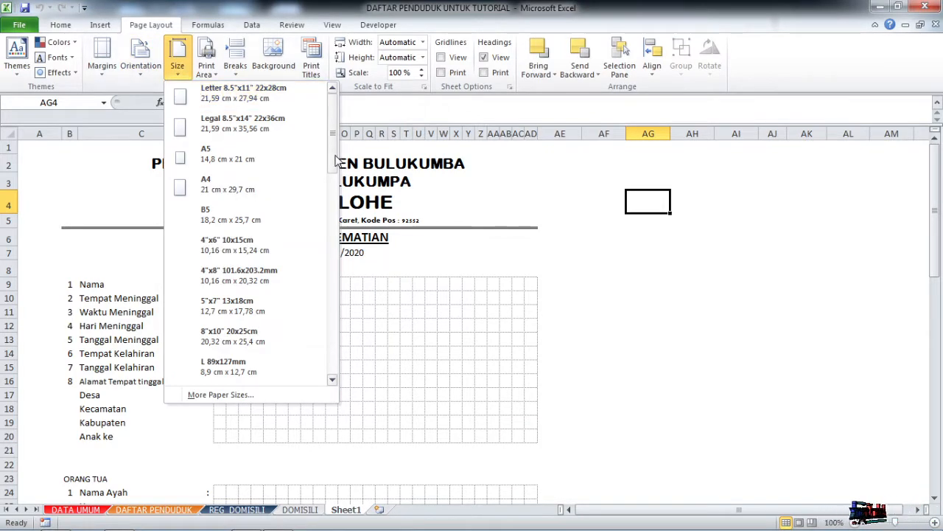
scroll(336, 157, down, 1)
drag(336, 156, 335, 376)
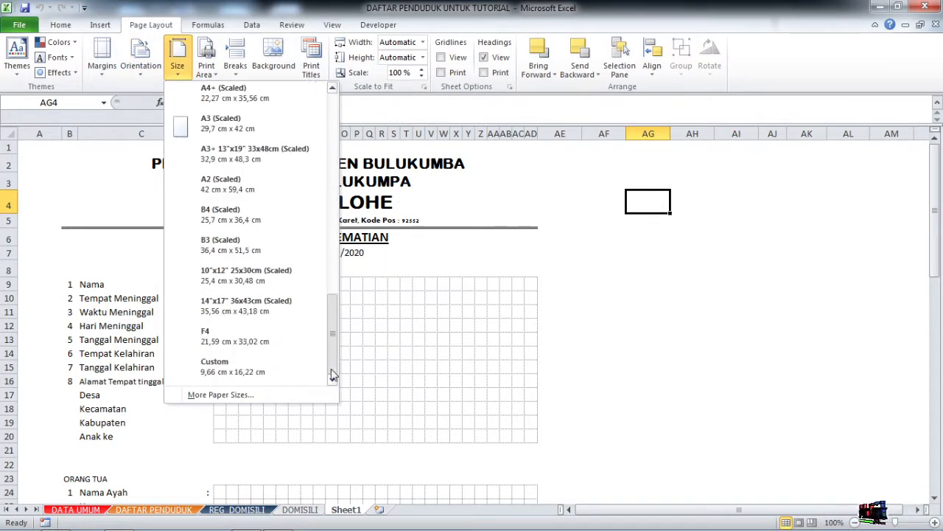
click(229, 346)
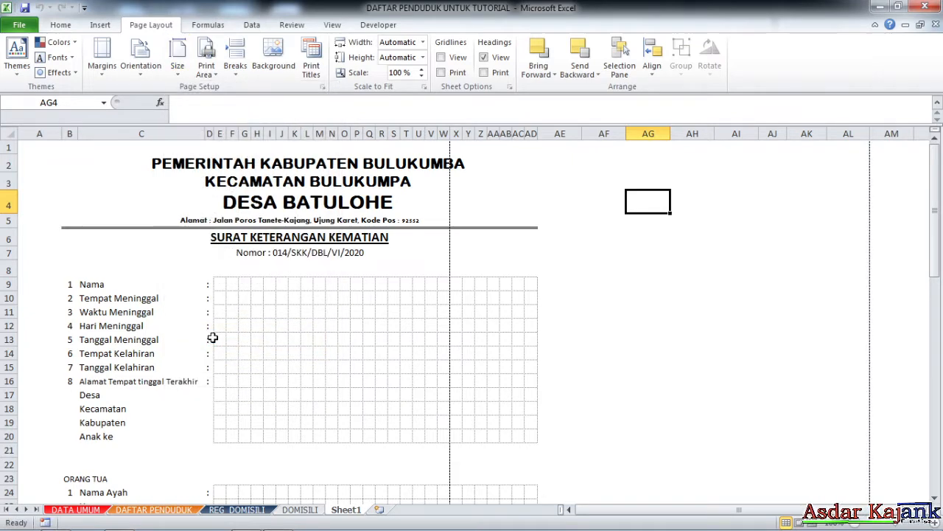
click(573, 219)
scroll(516, 276, down, 3)
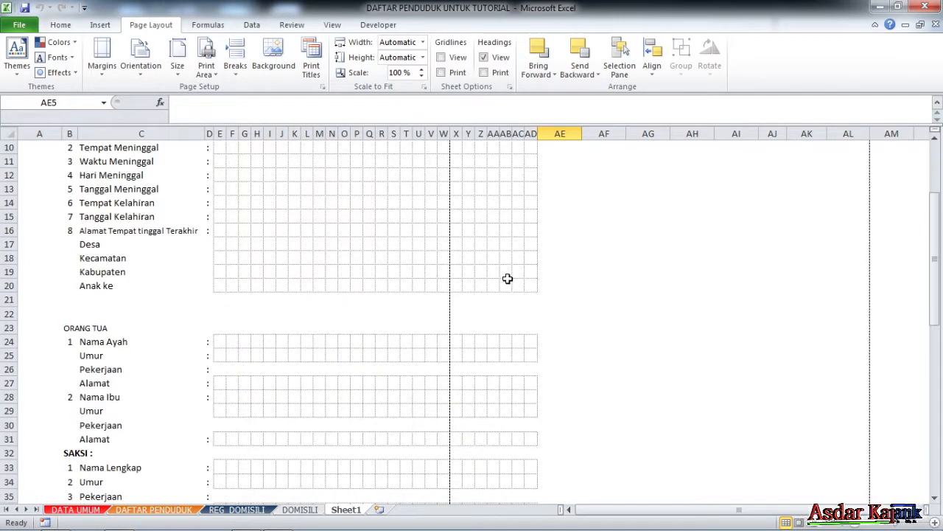
scroll(342, 283, up, 2)
scroll(342, 282, down, 1)
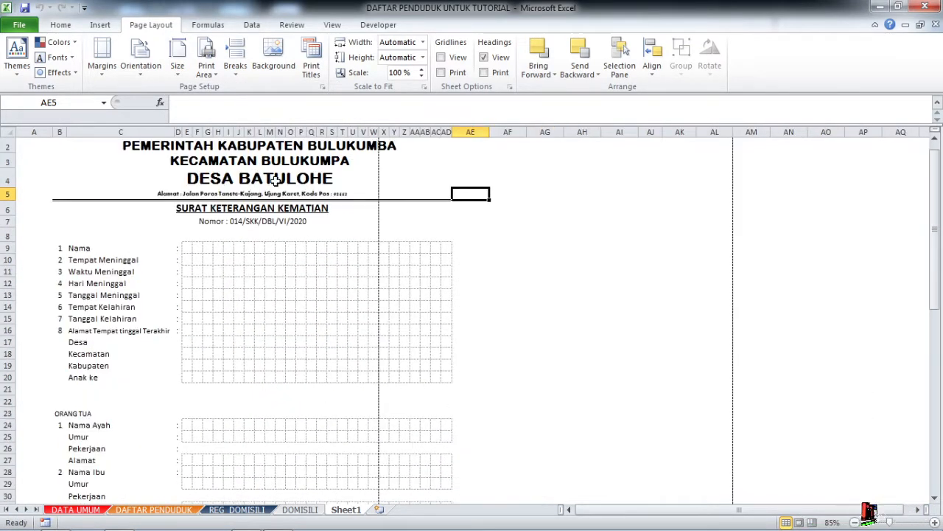
Switch to Page Break Preview and trim the print area to end after column AD.
click(333, 25)
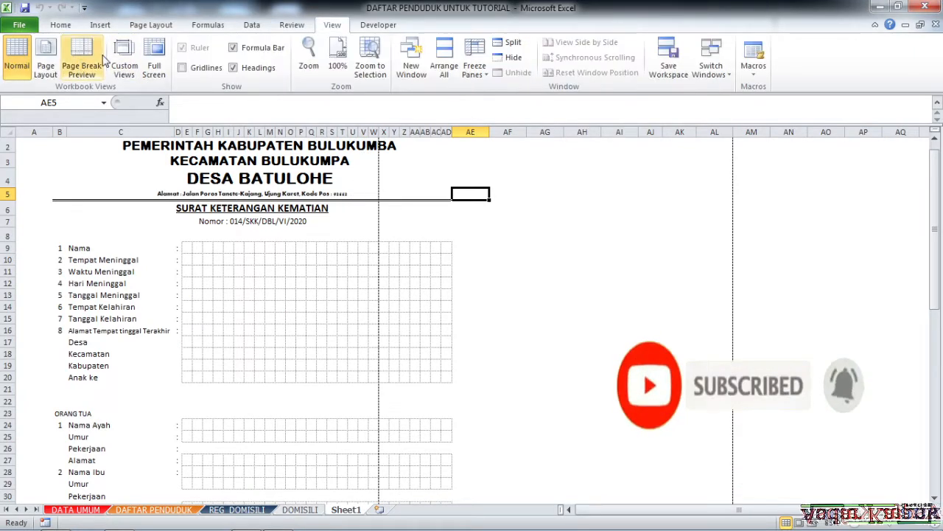
click(86, 71)
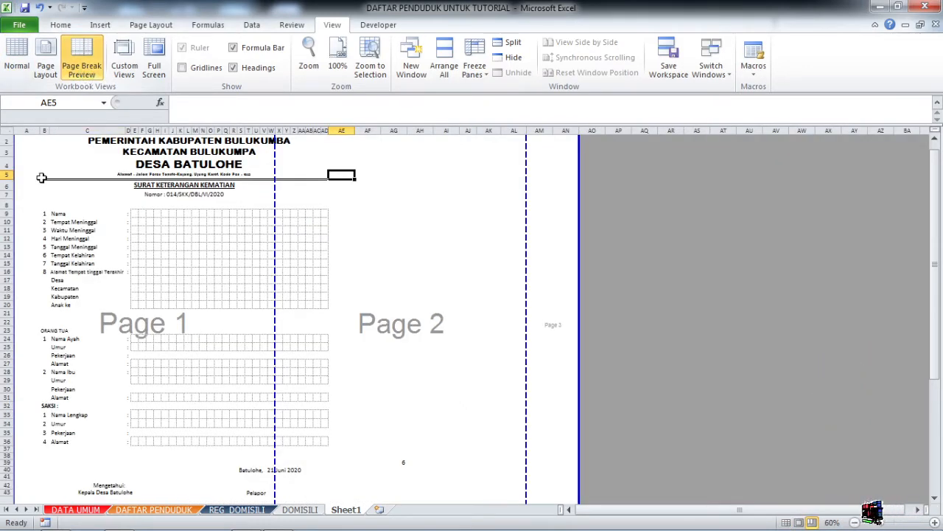
drag(11, 229, 33, 238)
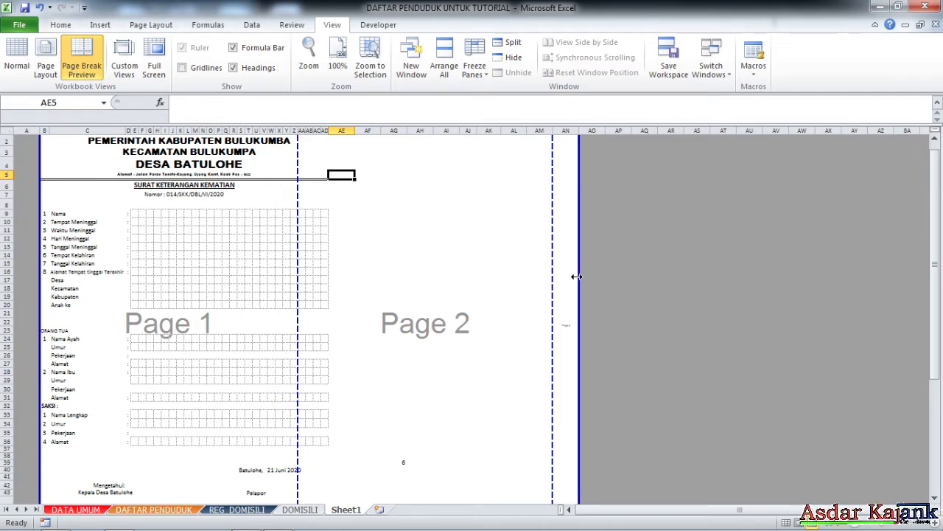
drag(582, 277, 383, 271)
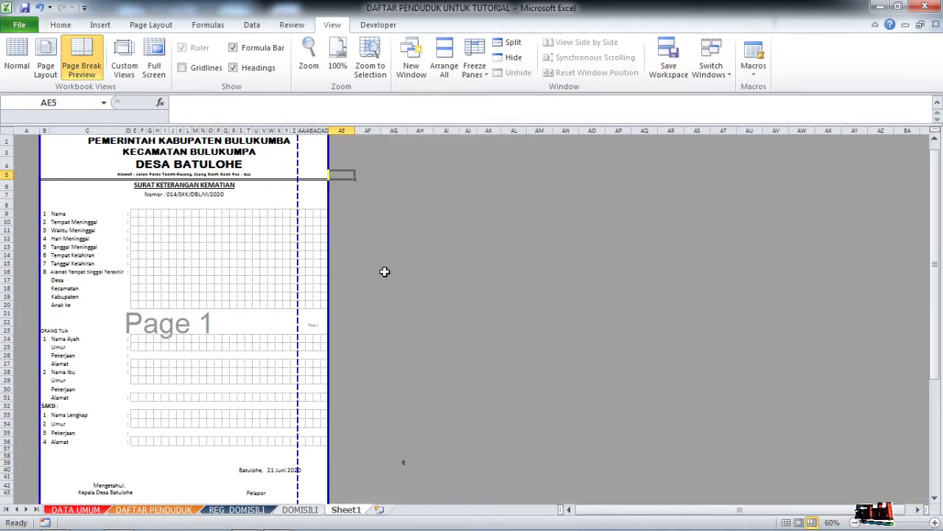
scroll(268, 304, up, 5)
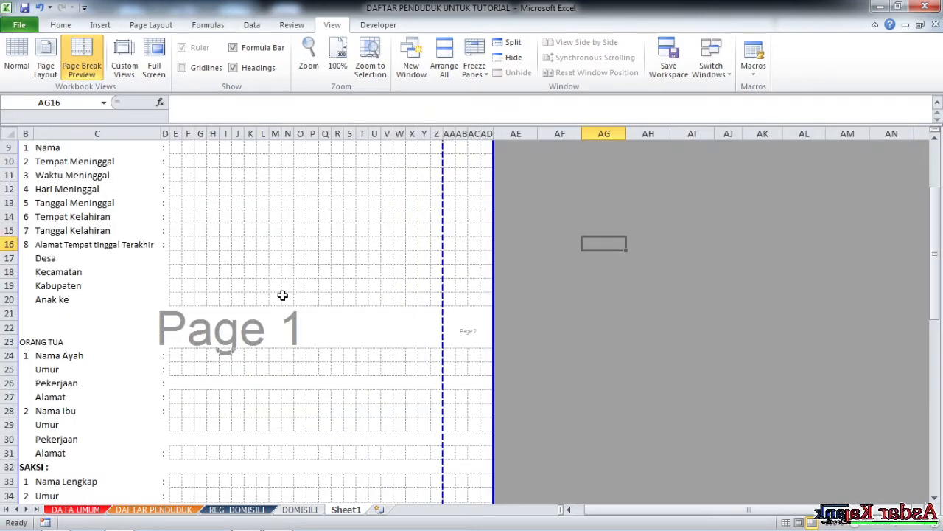
scroll(300, 291, down, 10)
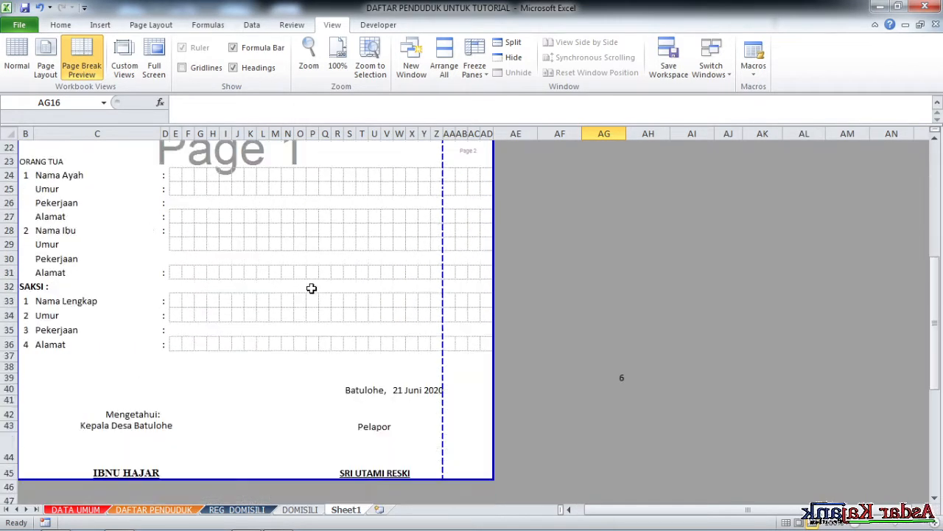
scroll(312, 290, up, 4)
scroll(317, 289, up, 6)
scroll(324, 288, down, 2)
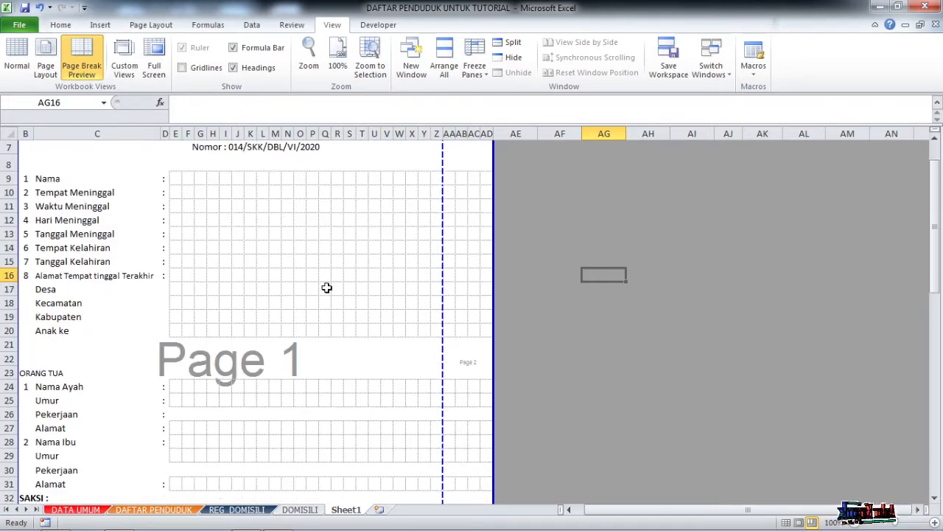
scroll(326, 287, down, 1)
scroll(326, 285, up, 4)
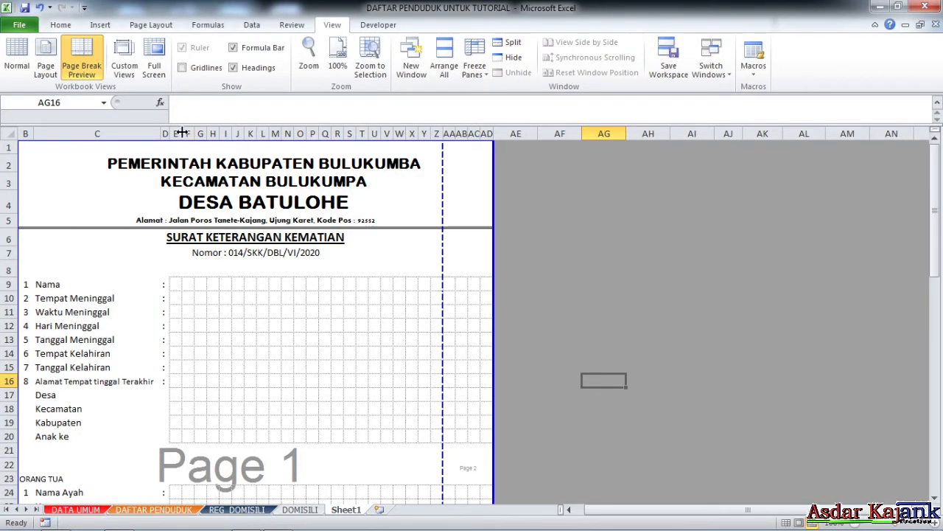
Narrow columns E through AD to equal width so the form fits Page 1.
drag(176, 130, 481, 131)
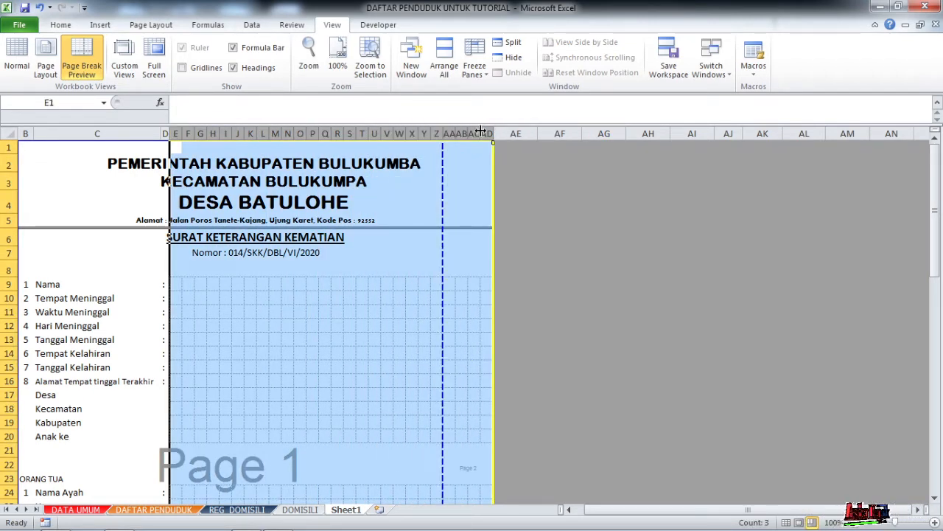
drag(182, 133, 179, 134)
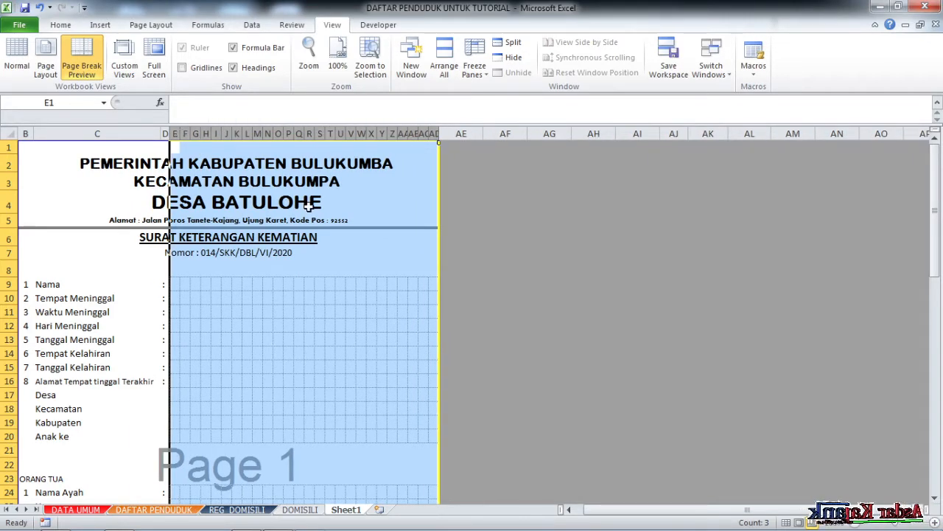
click(550, 284)
scroll(352, 331, down, 4)
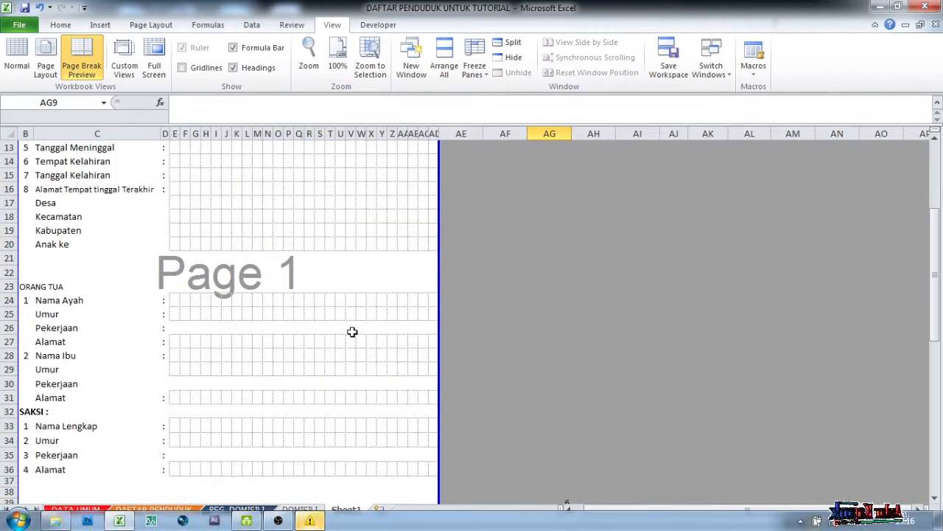
click(311, 522)
click(556, 310)
scroll(449, 343, down, 4)
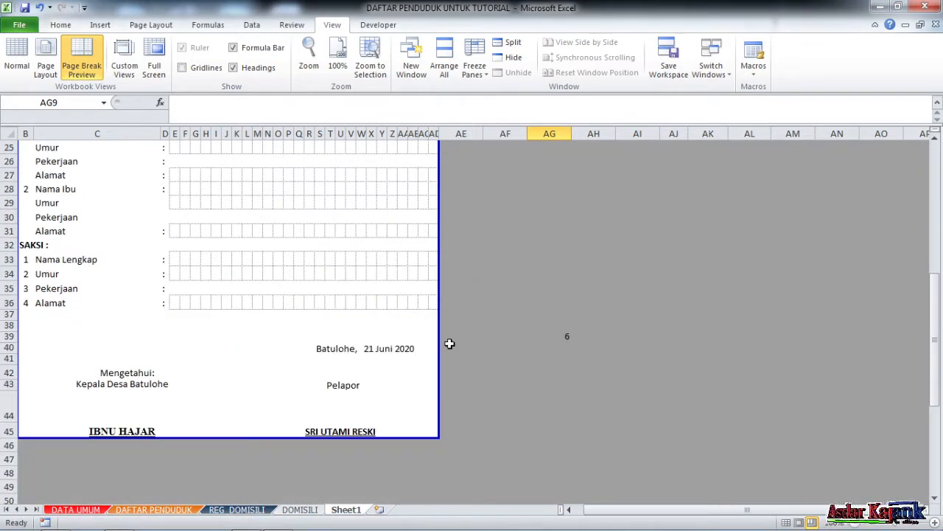
scroll(449, 344, up, 2)
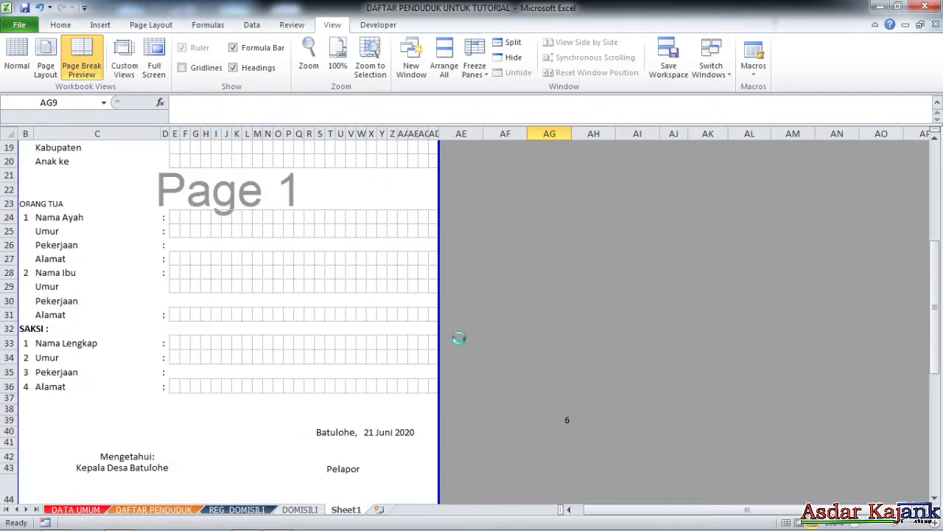
key(ctrl+p)
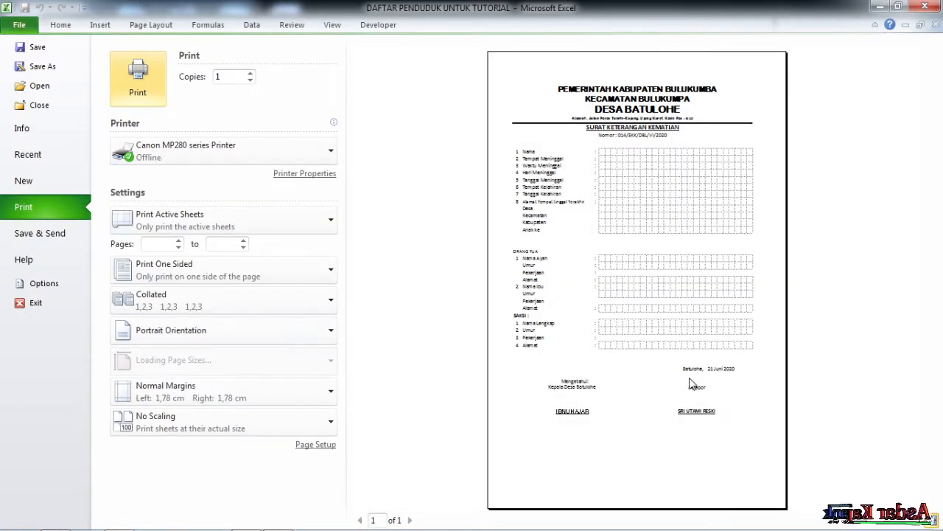
click(334, 26)
Drag the page's top boundary down so printing starts at row 2.
click(392, 301)
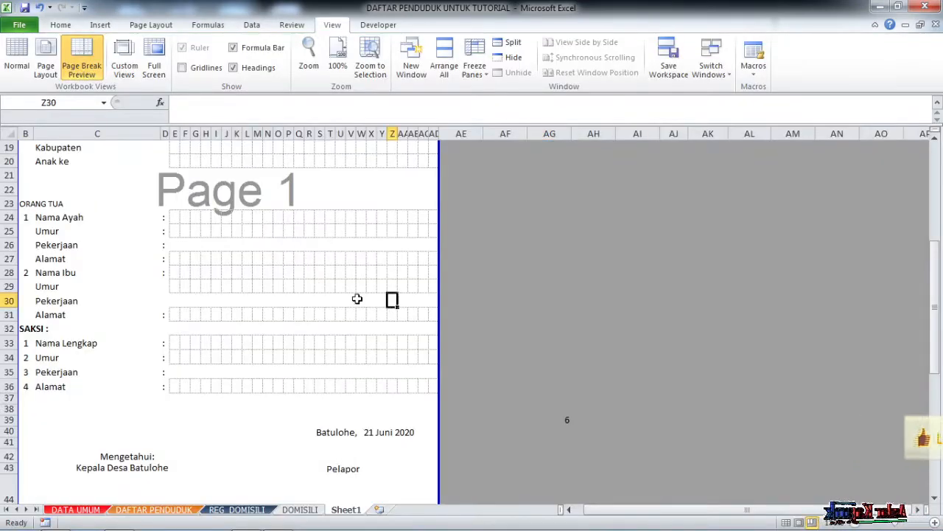
scroll(268, 258, up, 6)
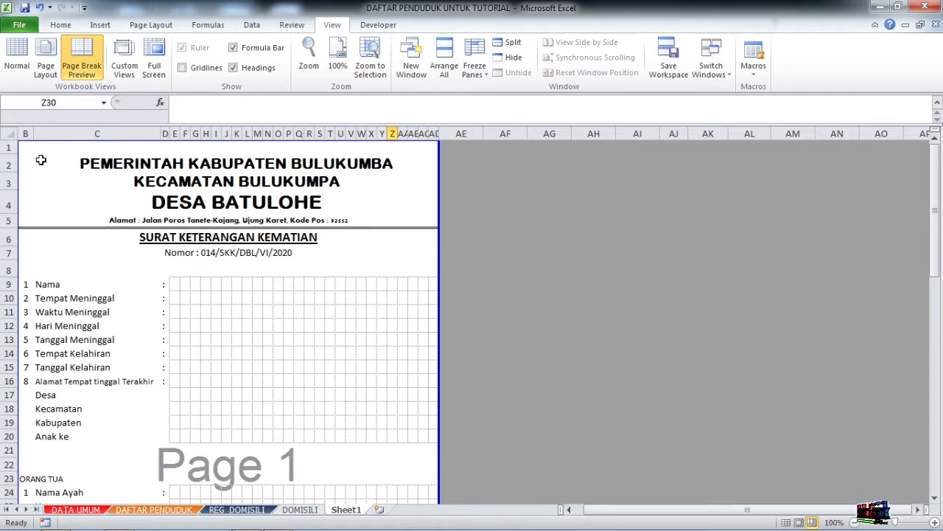
click(38, 160)
click(213, 251)
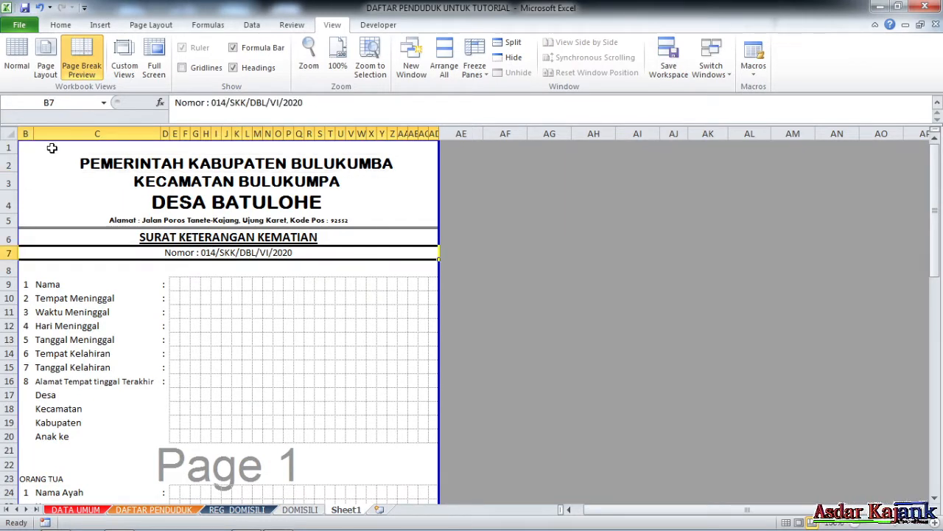
drag(48, 140, 68, 158)
click(107, 187)
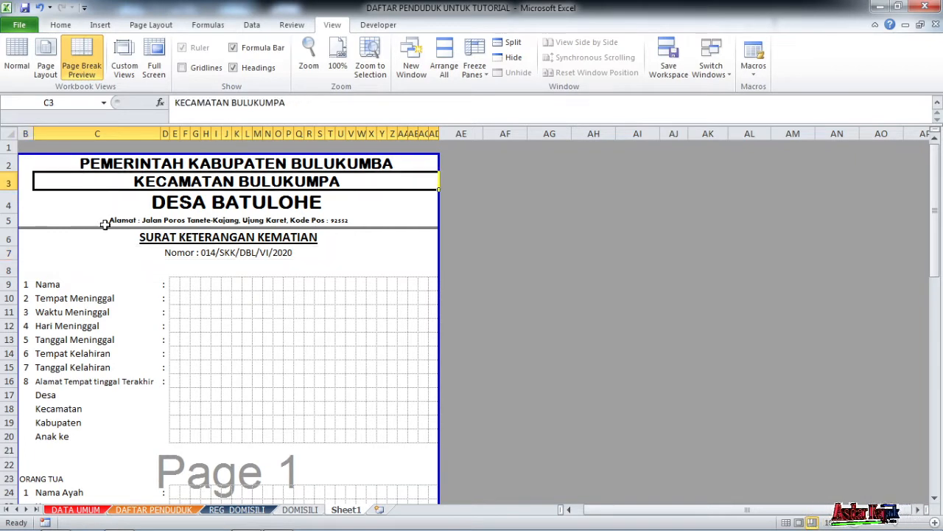
click(33, 162)
click(49, 177)
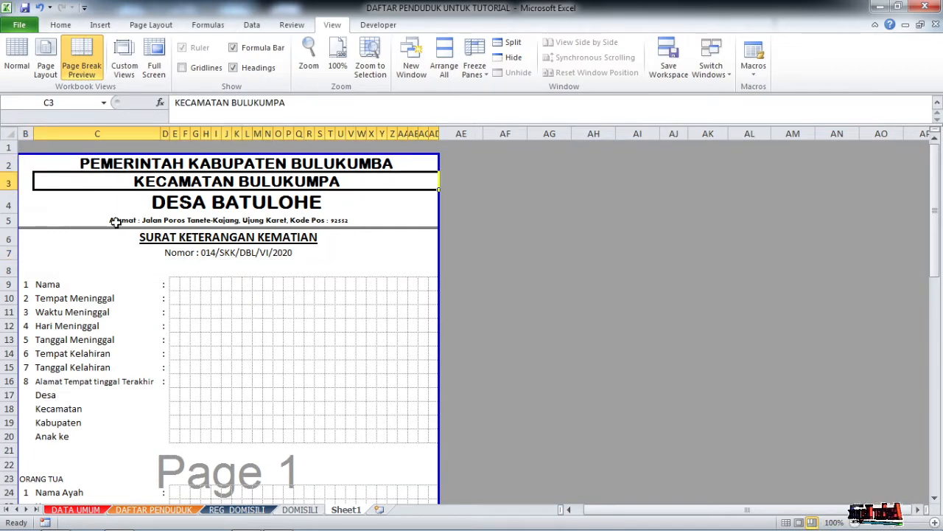
Check the page ends with the Batulohe, 21 Juni 2020 signature block.
scroll(117, 222, down, 1)
scroll(288, 302, down, 4)
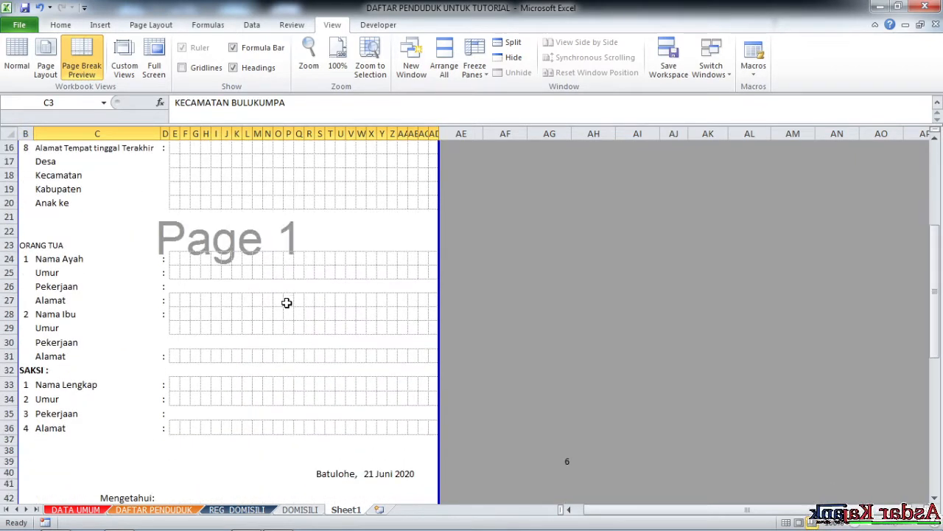
scroll(286, 302, up, 3)
click(331, 273)
scroll(330, 273, up, 2)
click(517, 257)
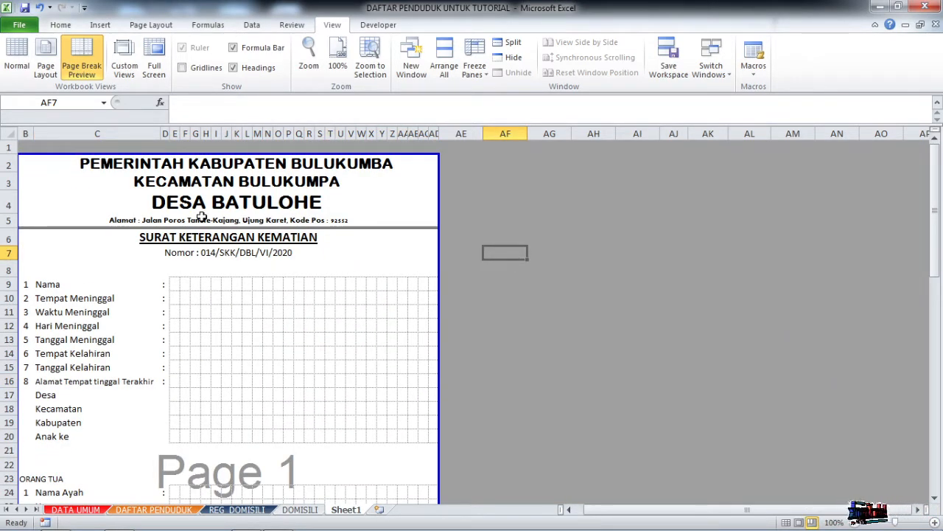
scroll(282, 206, down, 7)
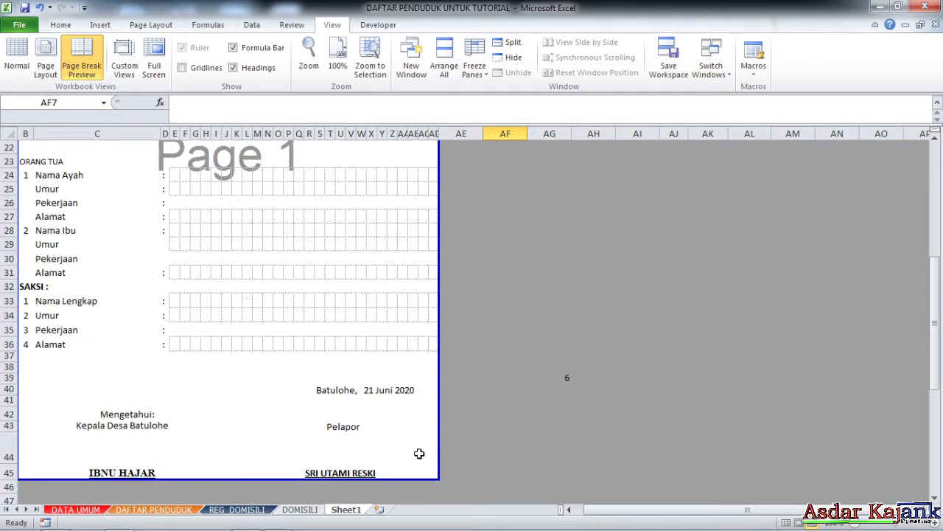
right_click(351, 516)
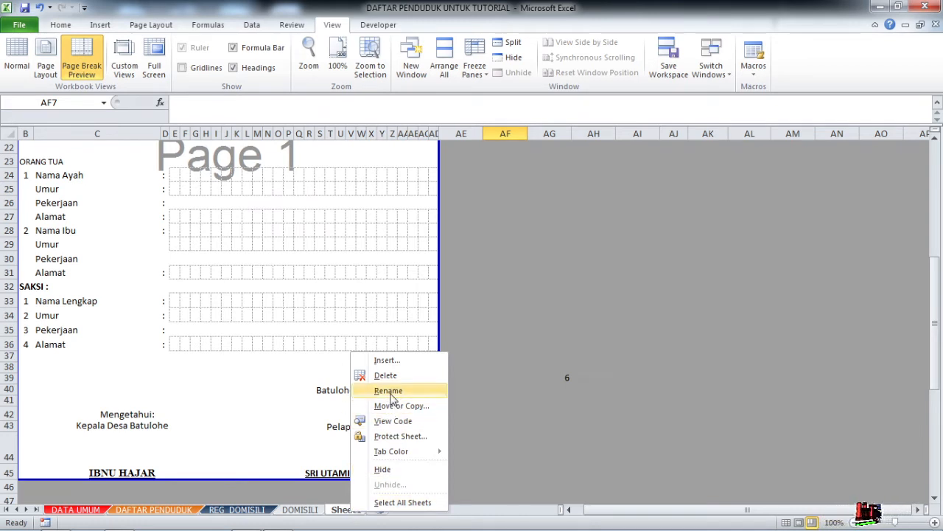
Rename the Sheet1 tab to uppercase KEMATIAN.
right_click(337, 512)
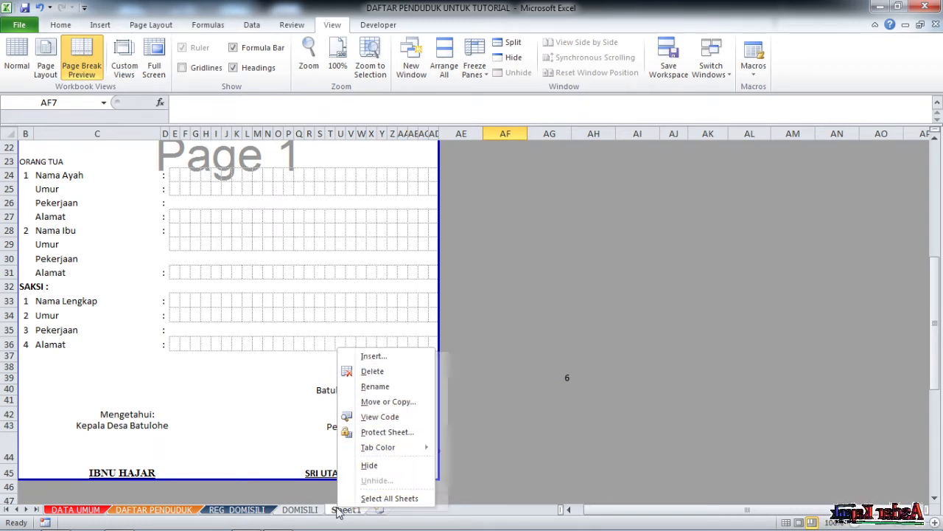
click(380, 388)
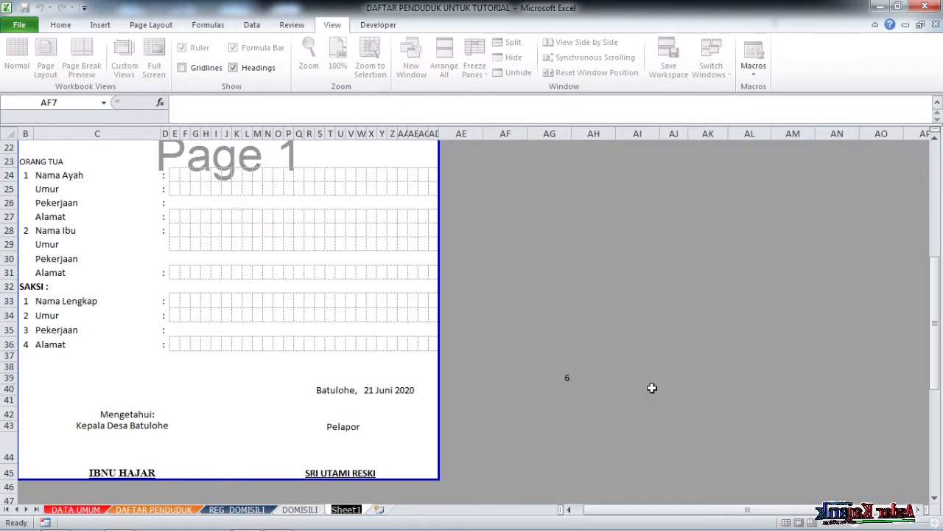
text(ke)
key(BackSpace)
key(BackSpace)
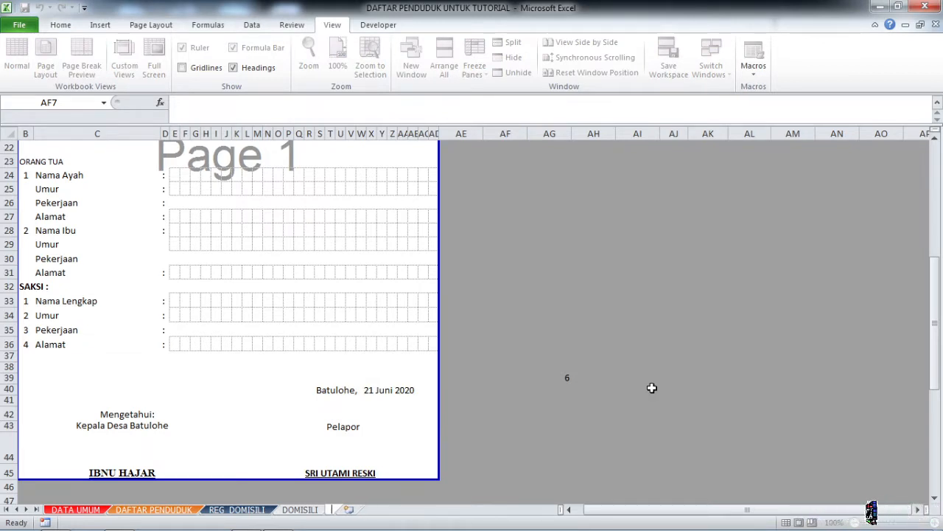
text(kematian)
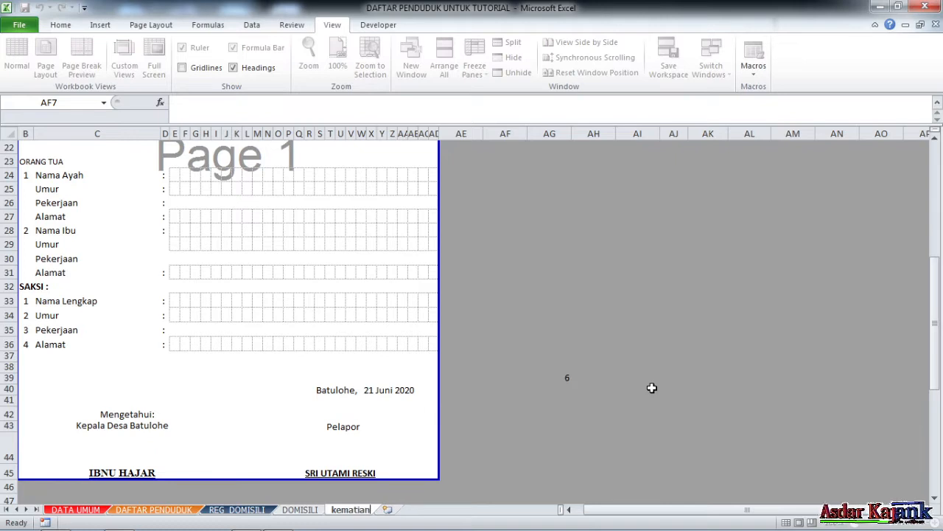
key(BackSpace)
key(BackSpace)
key(BackSpace)
key(BackSpace)
key(BackSpace)
key(BackSpace)
key(BackSpace)
key(BackSpace)
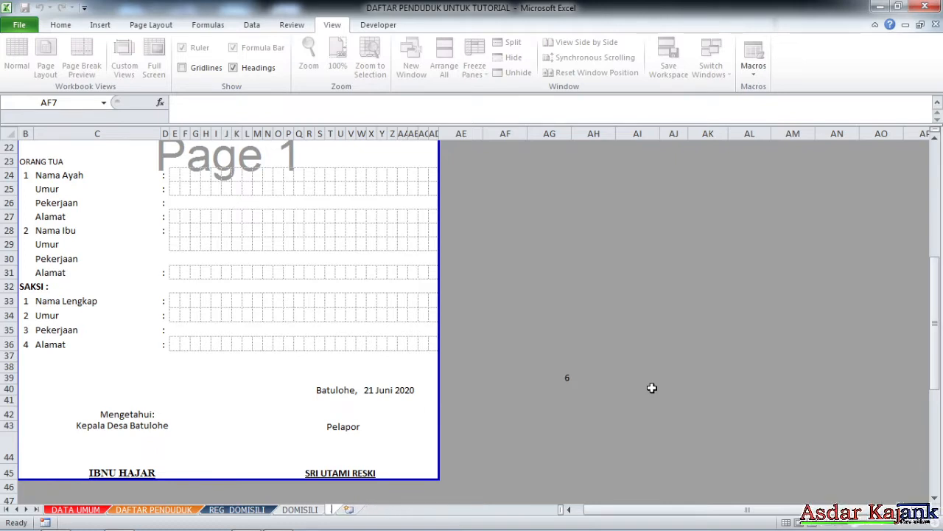
text(KEMATIAN)
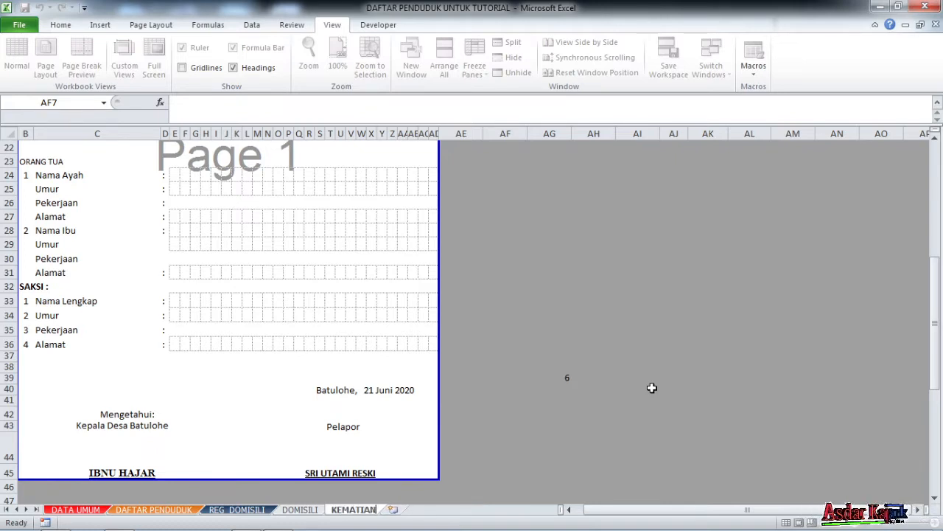
click(341, 330)
Scroll over the KEMATIAN form once more, then open the REG_DOMISILI sheet.
scroll(346, 301, down, 3)
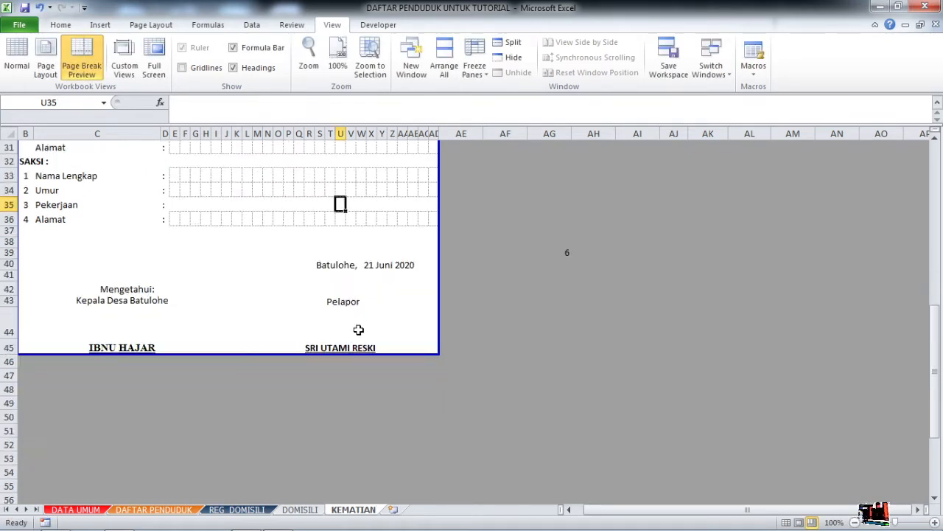
scroll(358, 329, up, 4)
scroll(195, 336, down, 3)
scroll(222, 334, up, 8)
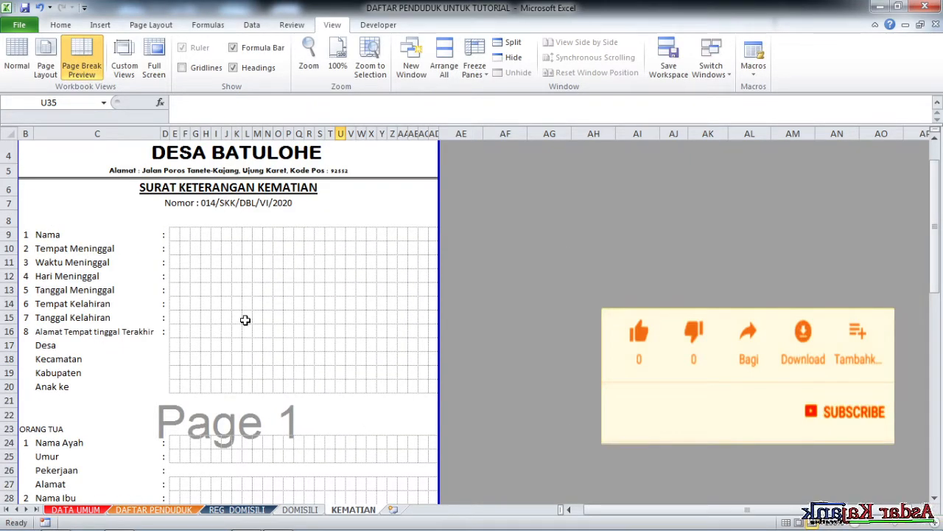
scroll(244, 320, down, 3)
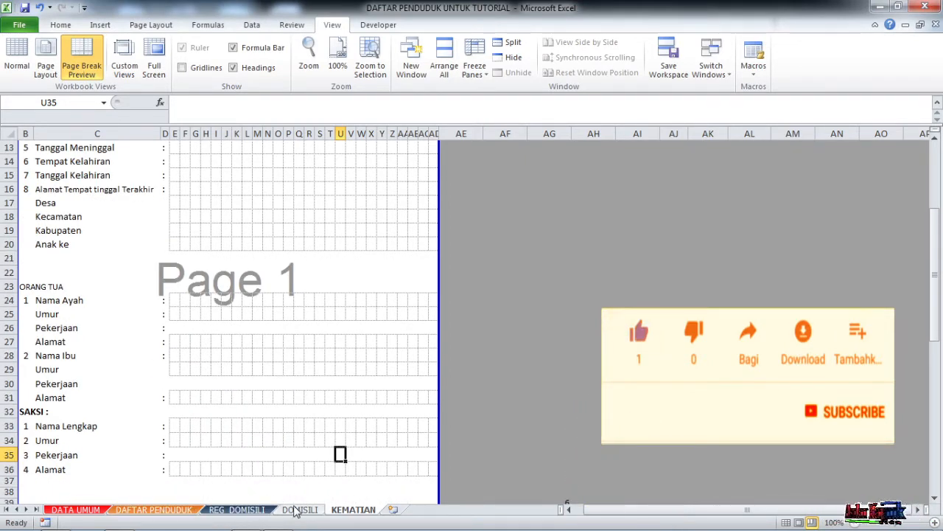
click(545, 368)
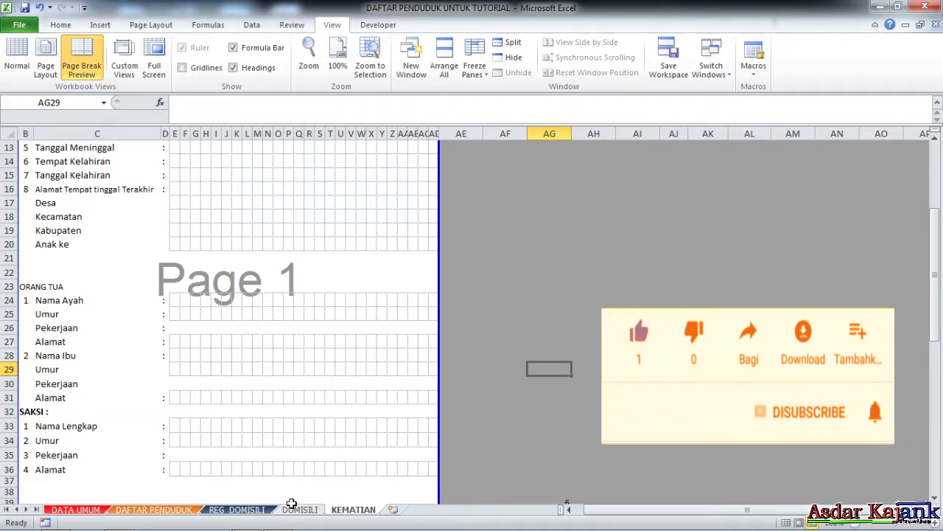
scroll(304, 481, up, 4)
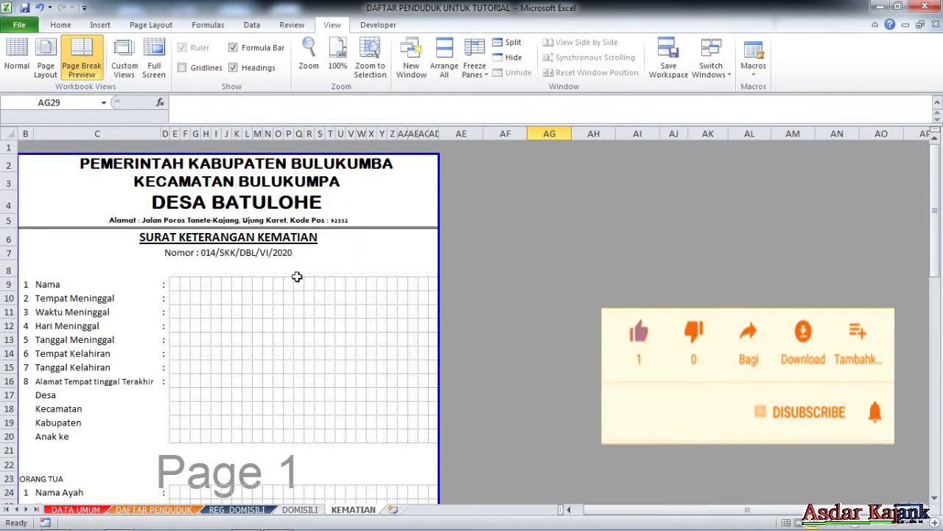
scroll(313, 283, down, 3)
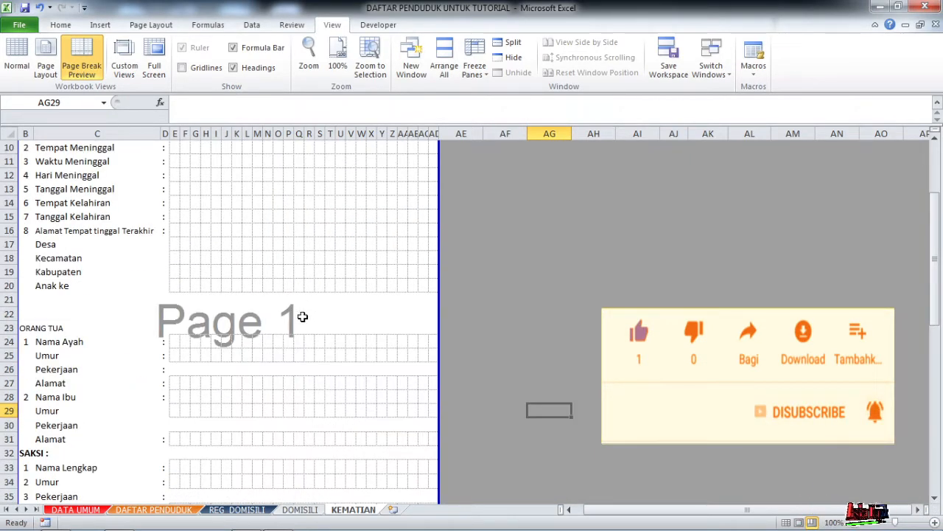
scroll(302, 317, down, 5)
scroll(289, 390, up, 3)
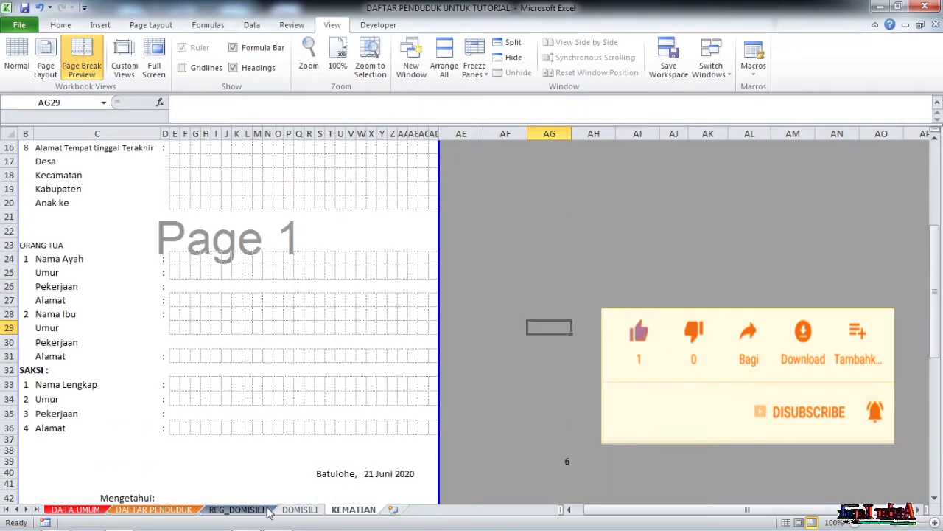
click(237, 509)
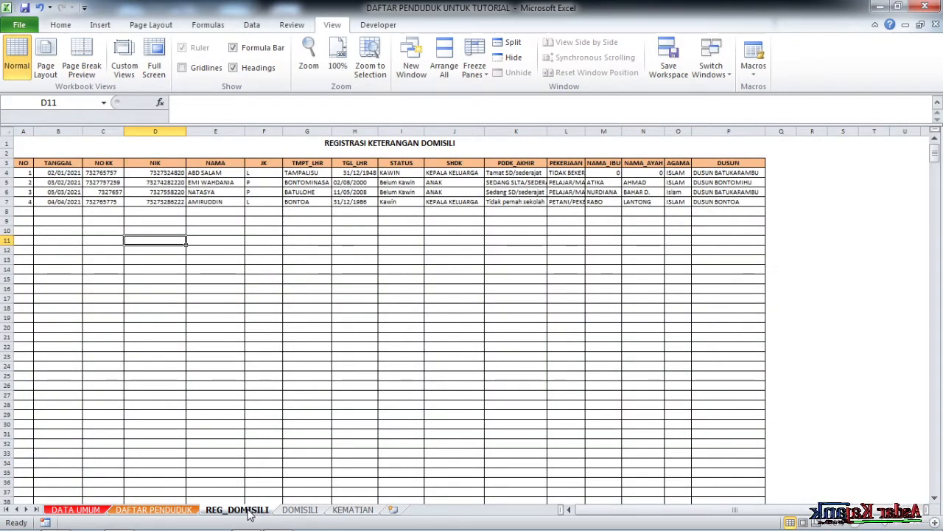
Create a copy of the REG_DOMISILI sheet using Move or Copy.
right_click(249, 514)
right_click(237, 513)
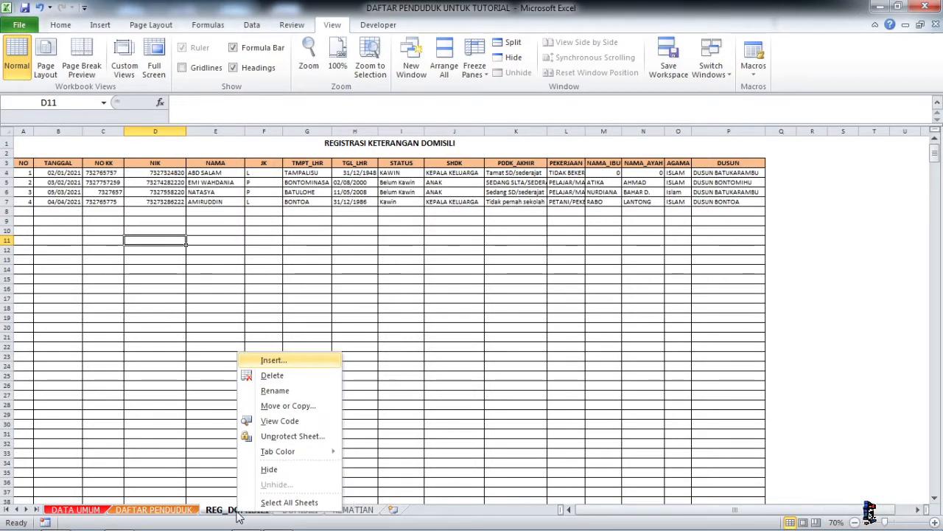
click(284, 407)
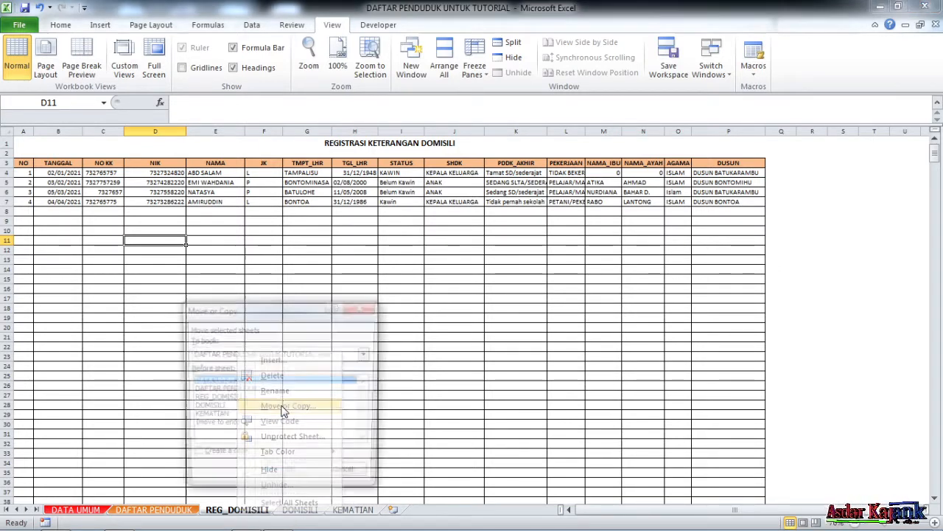
click(192, 459)
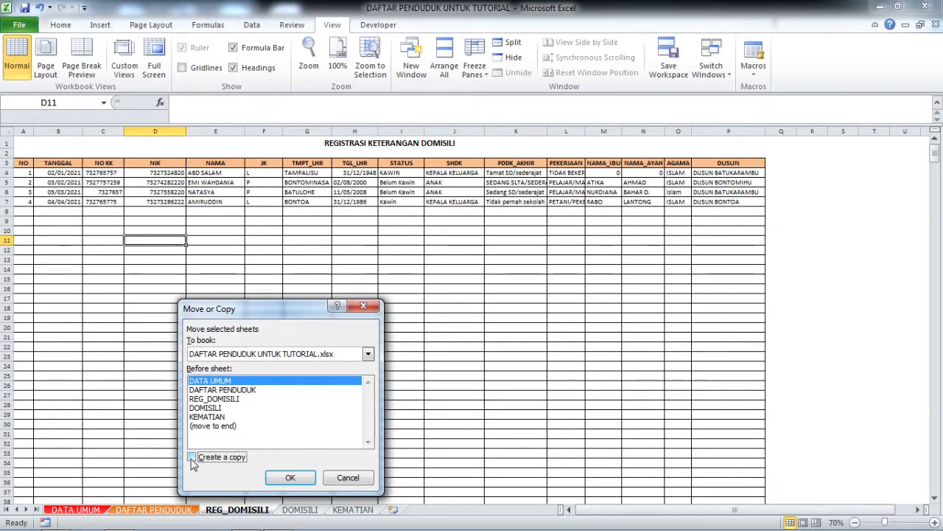
click(289, 478)
Rename the copy REG_KEMATIAN and place it between DOMISILI and KEMATIAN.
right_click(118, 511)
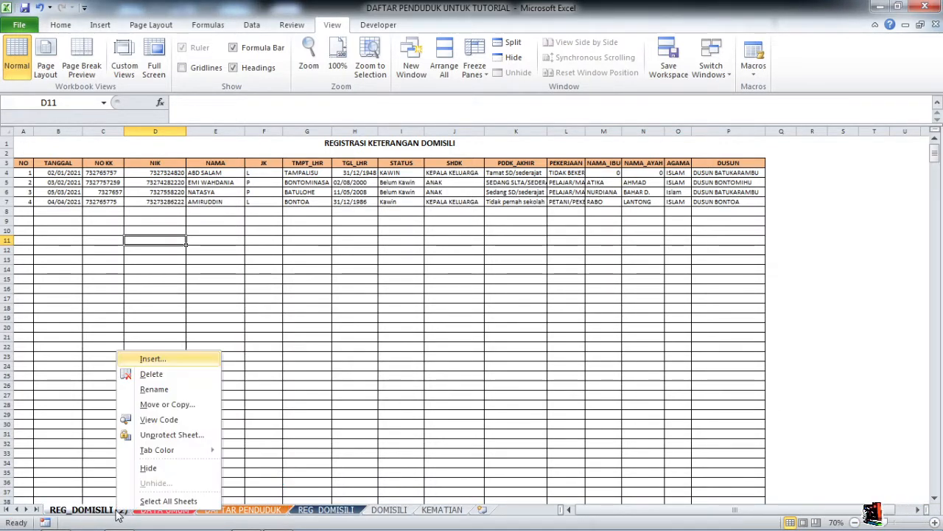
click(166, 392)
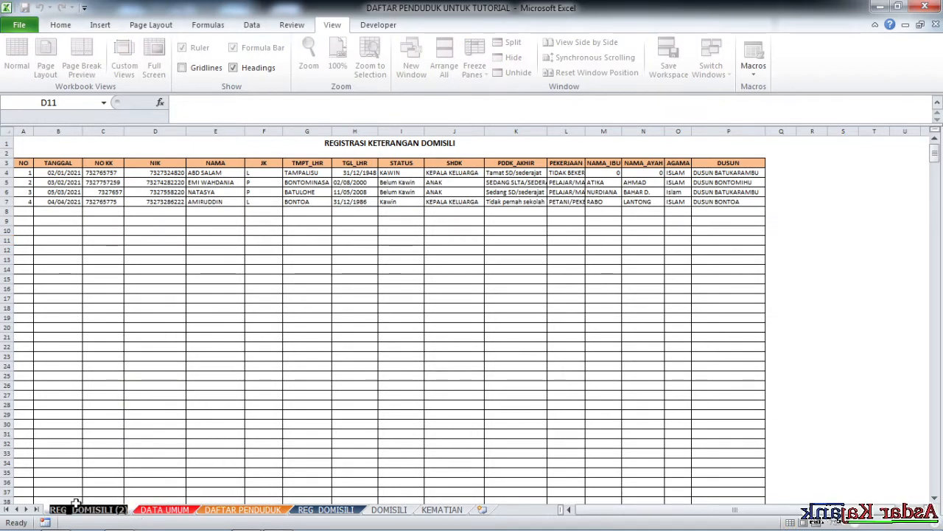
drag(72, 508, 140, 520)
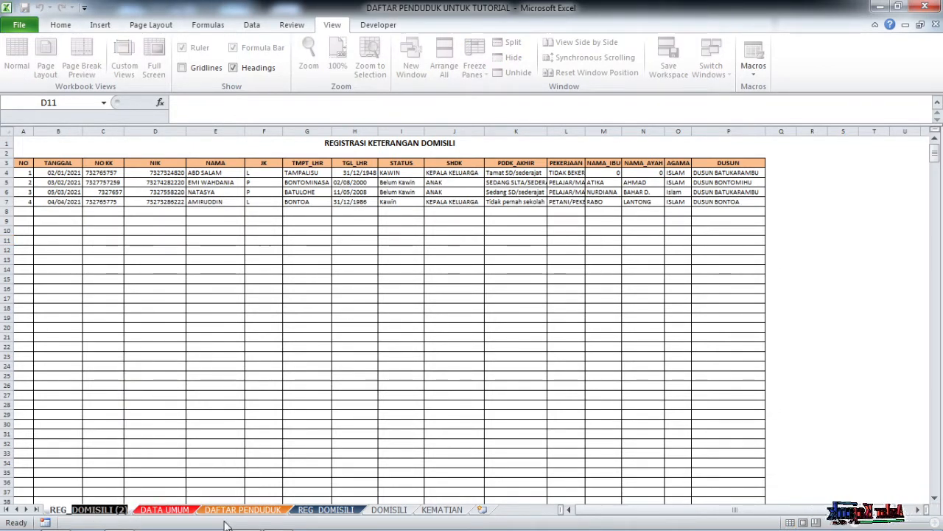
text(KEMA)
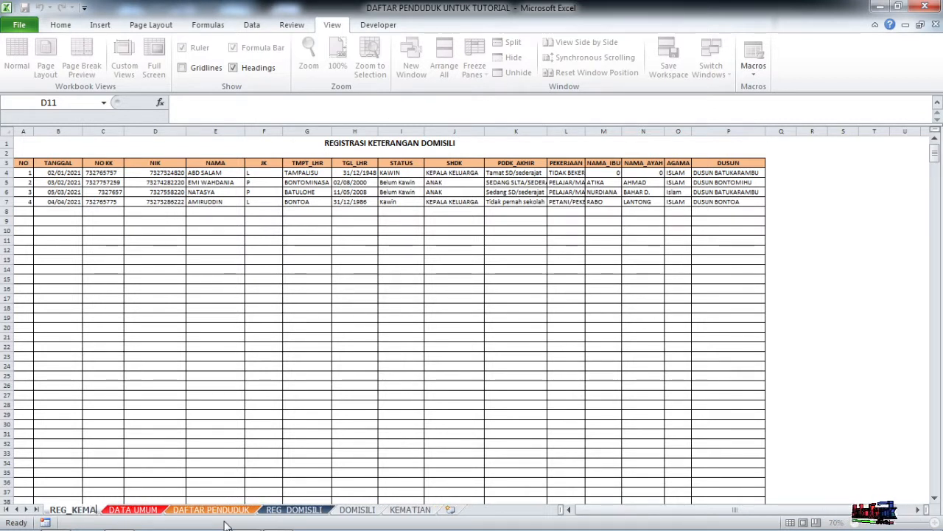
text(TIAN)
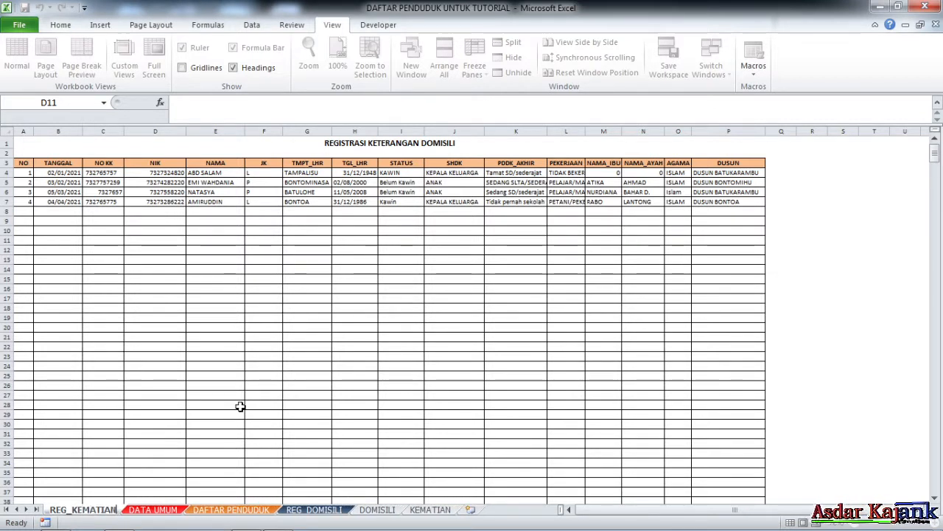
key(Return)
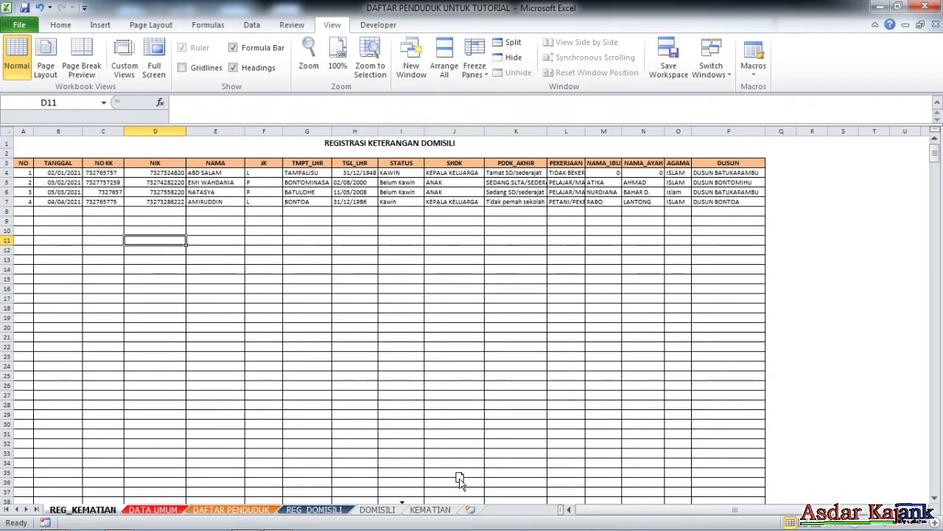
drag(458, 479, 418, 504)
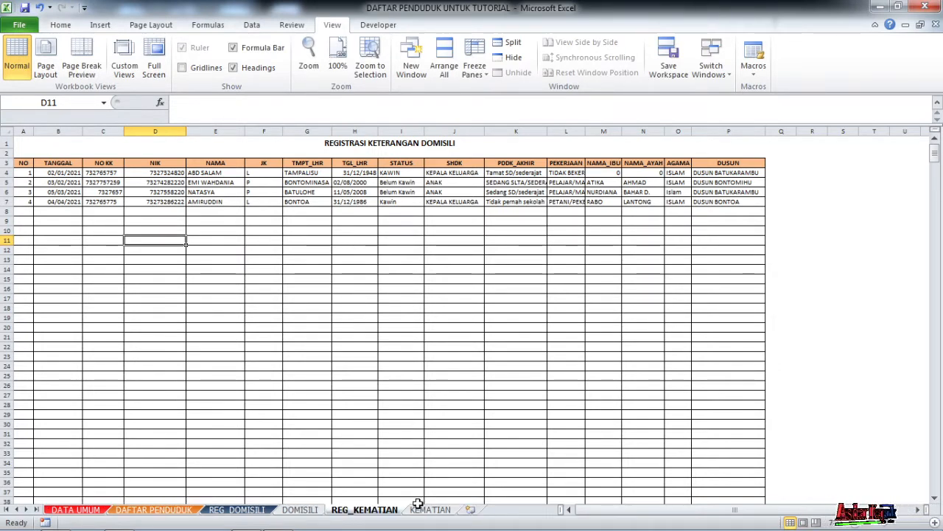
click(431, 509)
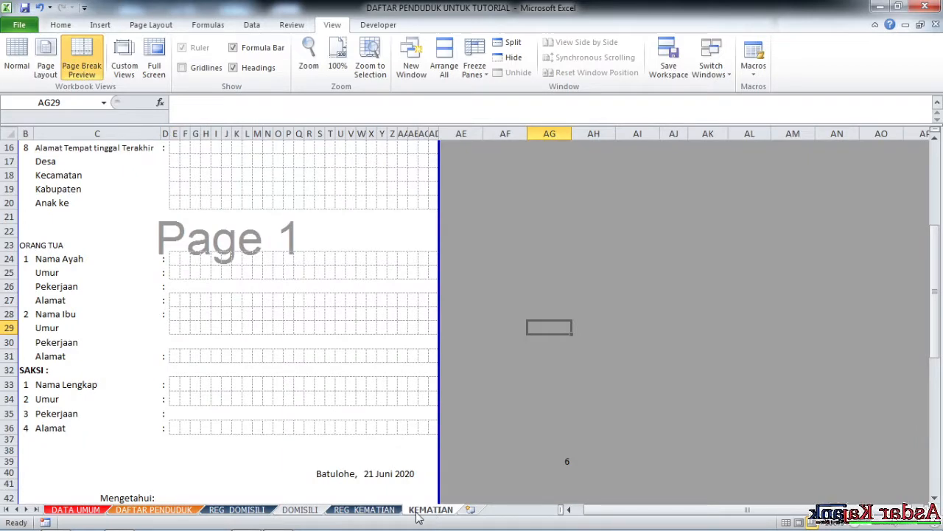
click(384, 511)
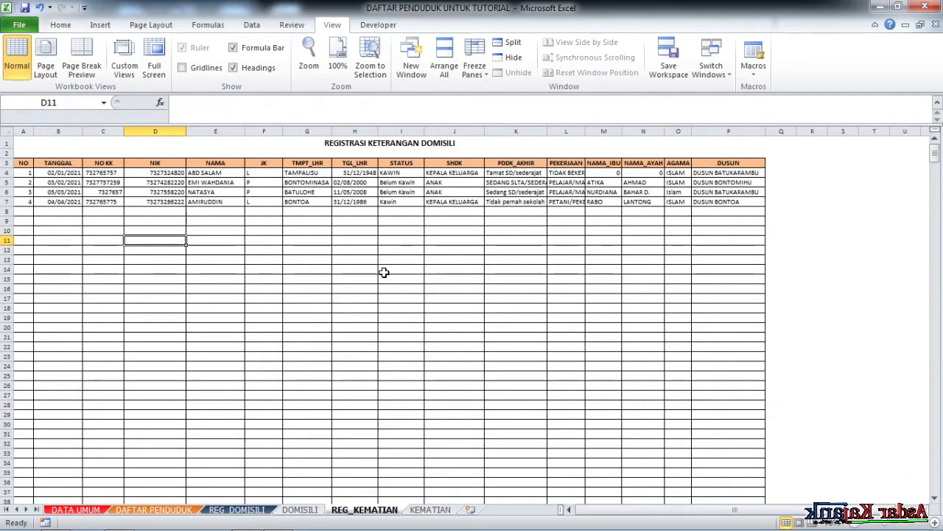
scroll(380, 287, down, 10)
scroll(373, 368, up, 10)
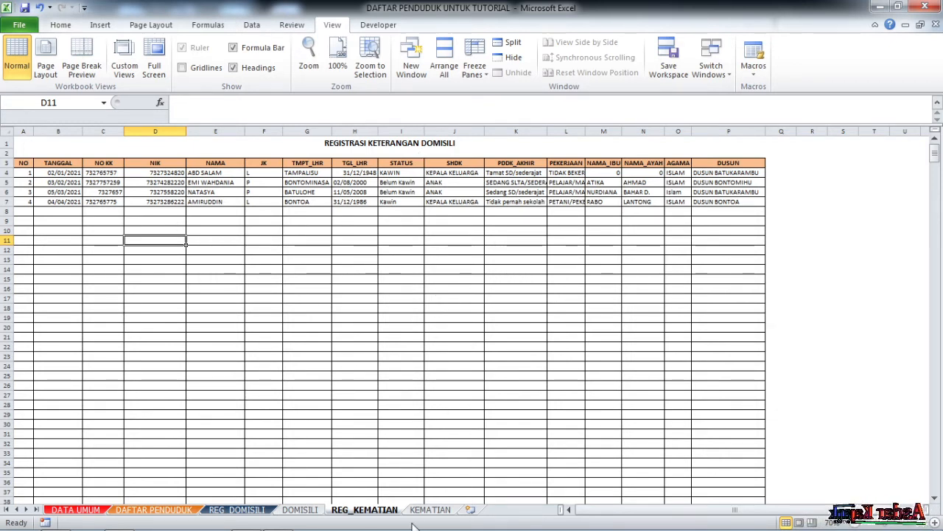
click(431, 510)
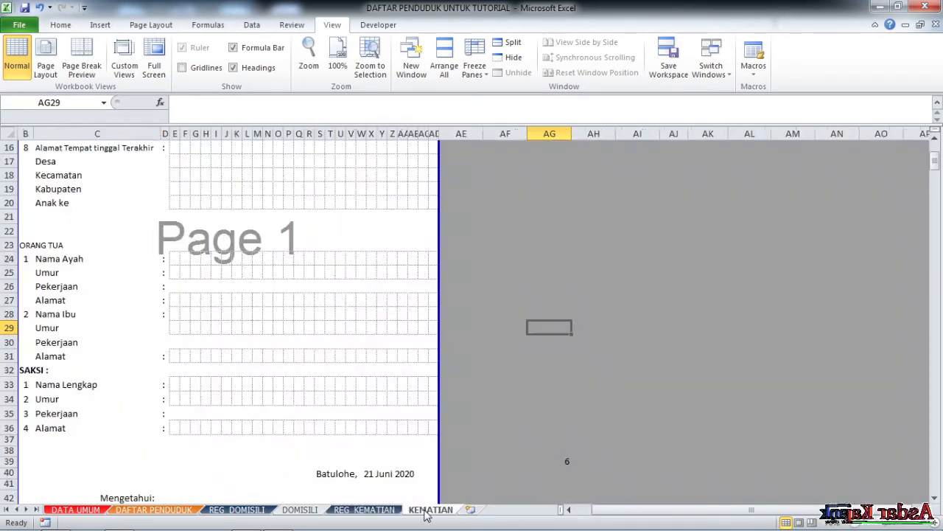
click(379, 510)
click(177, 204)
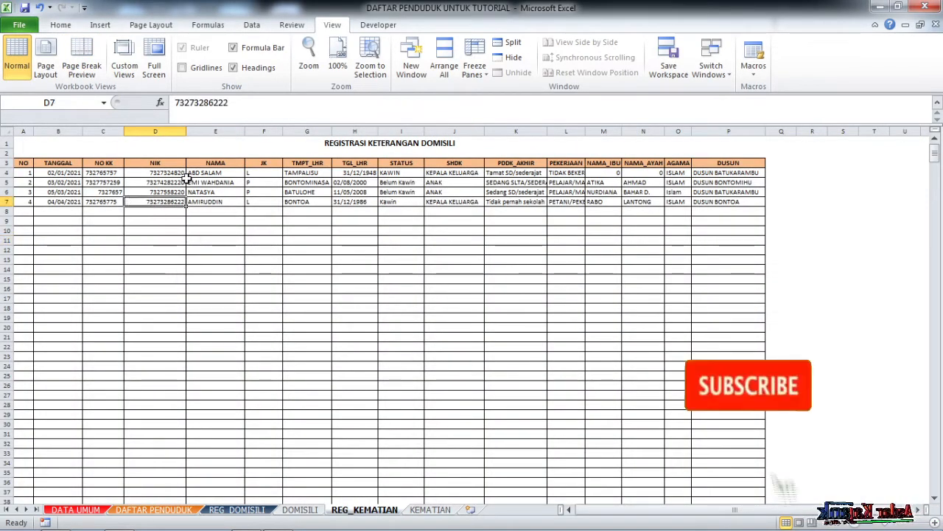
click(152, 26)
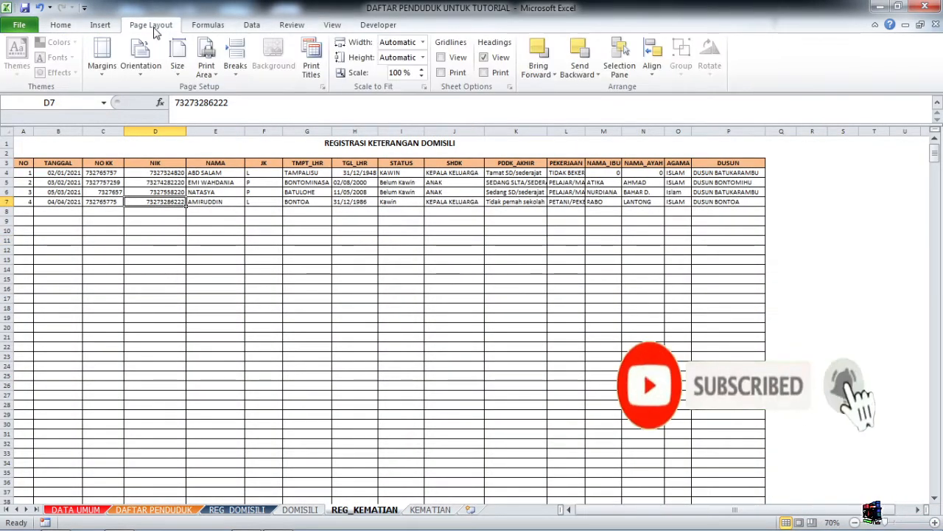
Unprotect REG_KEMATIAN with the sheet password, then check the VLOOKUP formula in H18.
click(290, 25)
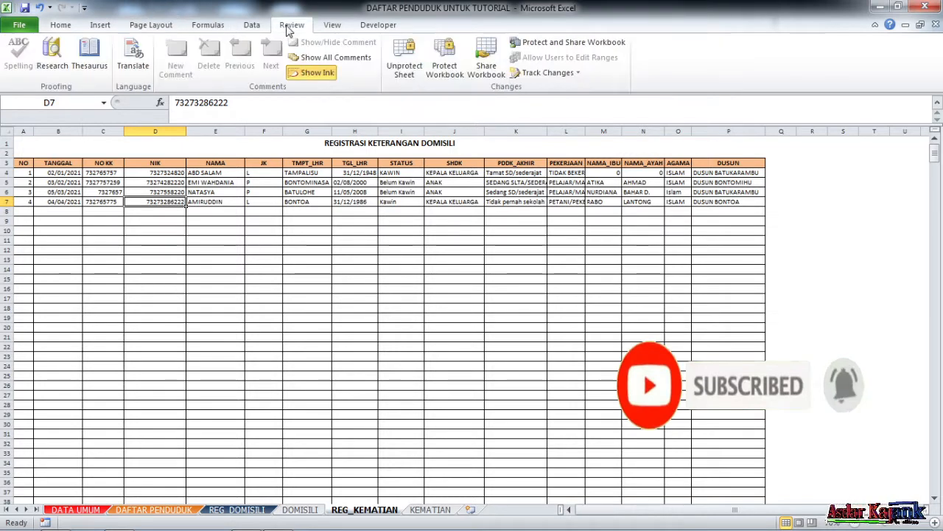
click(404, 60)
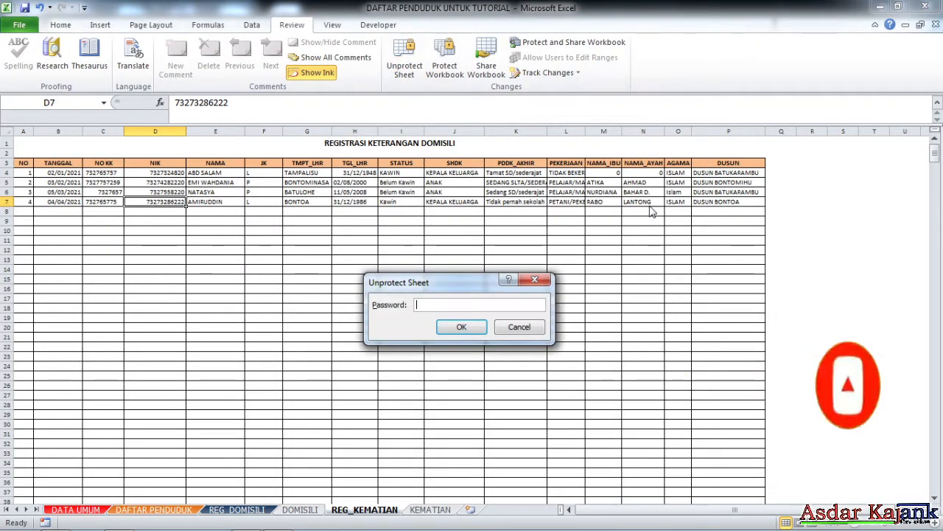
text(123456)
key(Return)
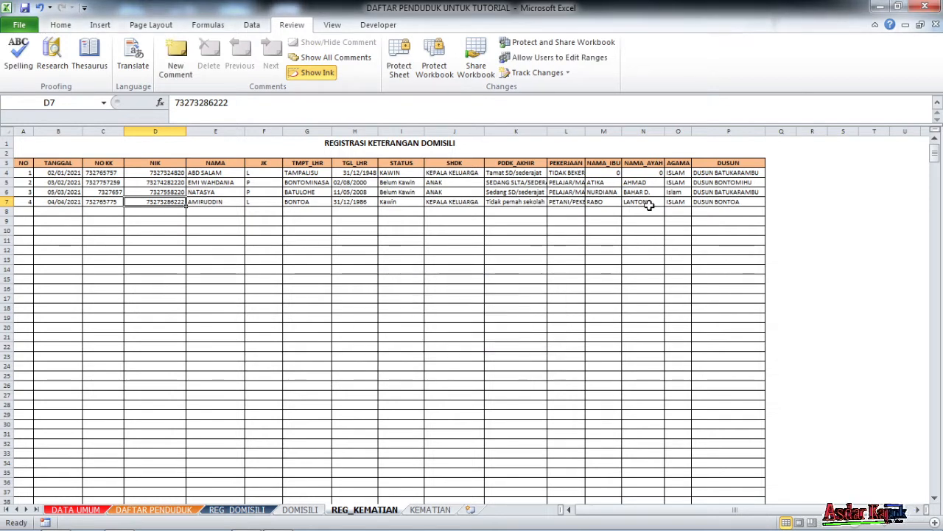
click(335, 307)
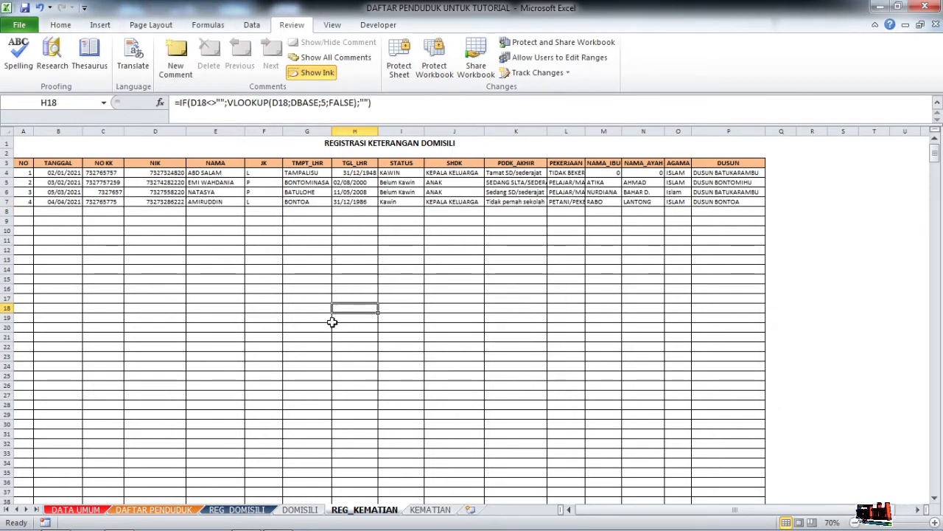
scroll(329, 337, down, 3)
scroll(328, 337, up, 3)
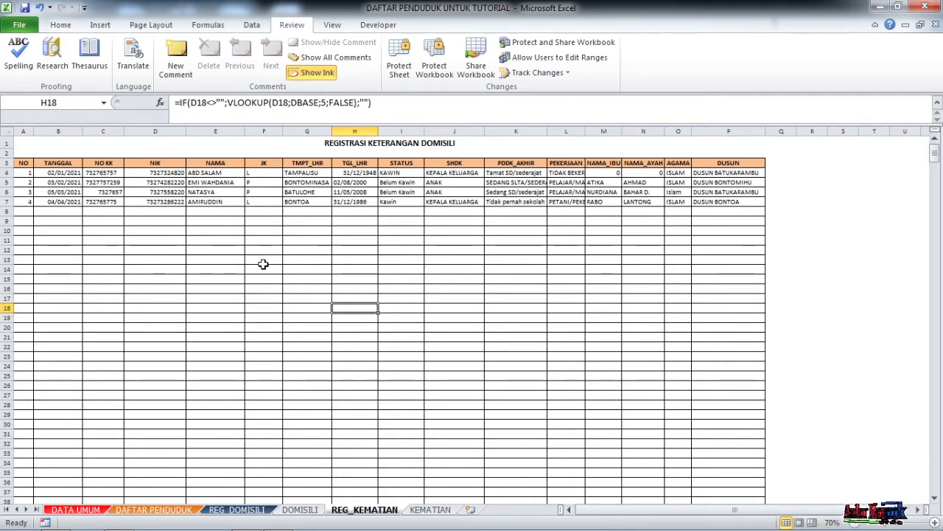
click(359, 145)
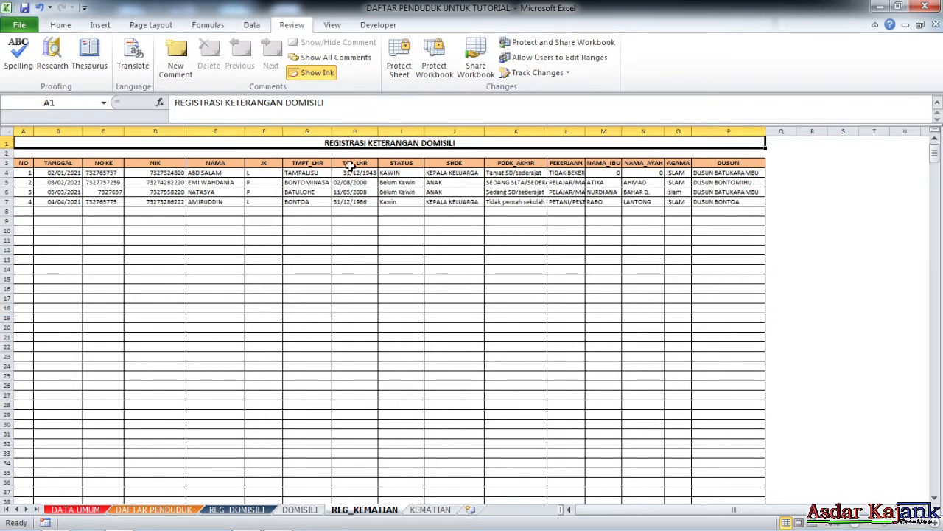
Change DOMISILI to KEMATIAN so the title reads REGISTRASI KETERANGAN KEMATIAN.
double_click(288, 103)
text(KE)
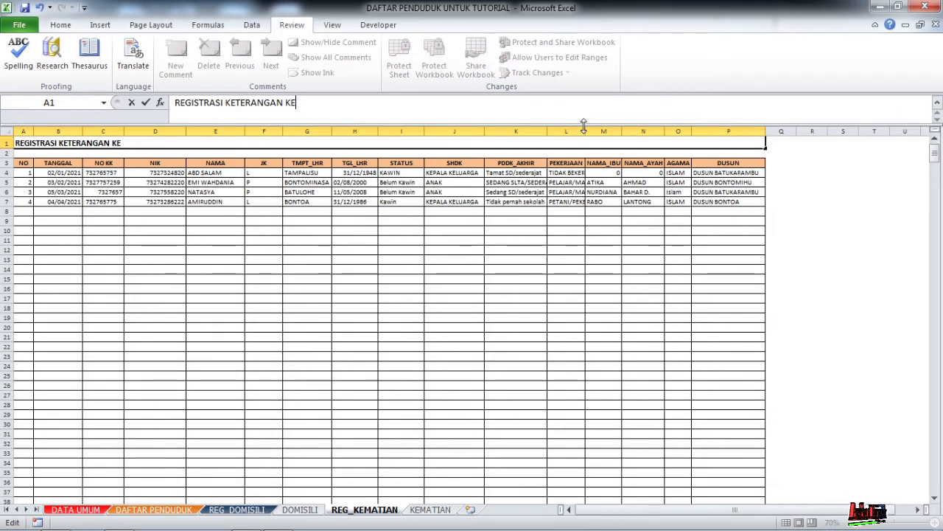
text(MATIAN)
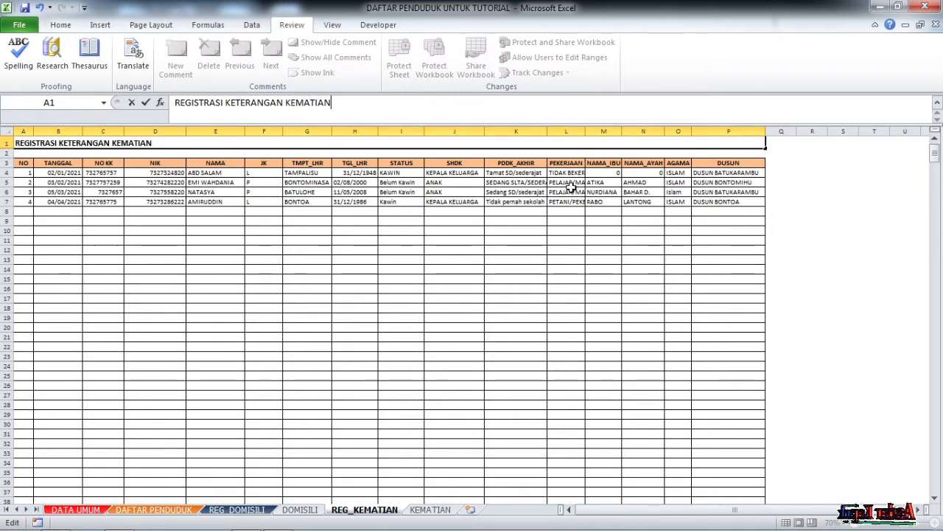
click(358, 269)
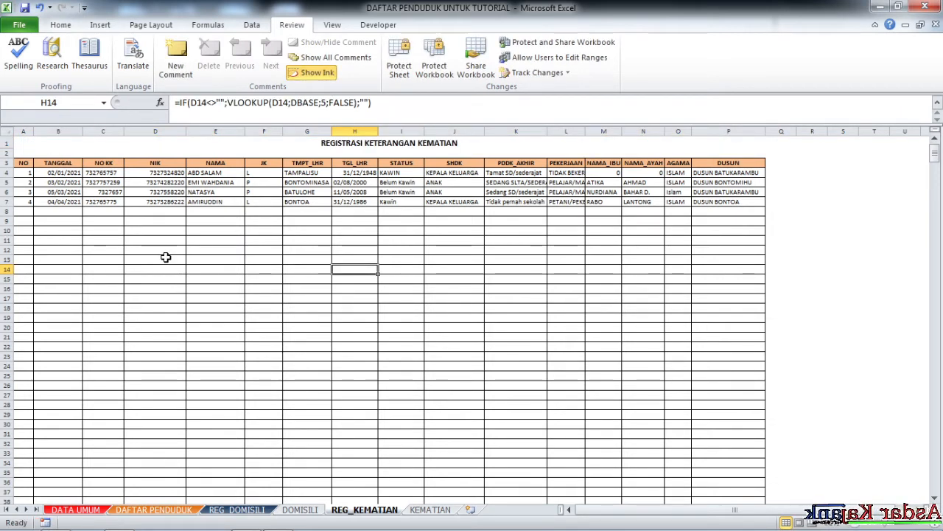
Review the B4 date and the C5 and C9 lookup formulas, then return to the KEMATIAN form.
scroll(164, 258, down, 1)
scroll(165, 257, up, 1)
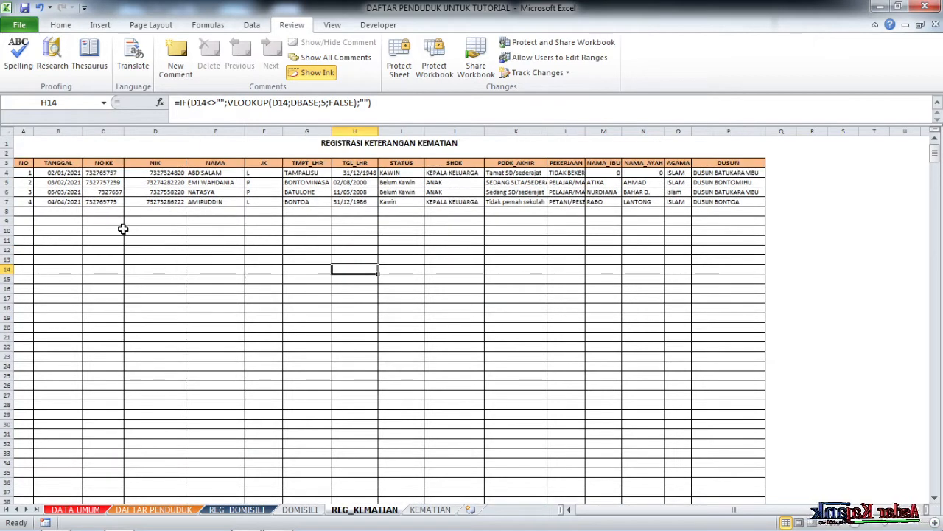
click(64, 172)
click(85, 221)
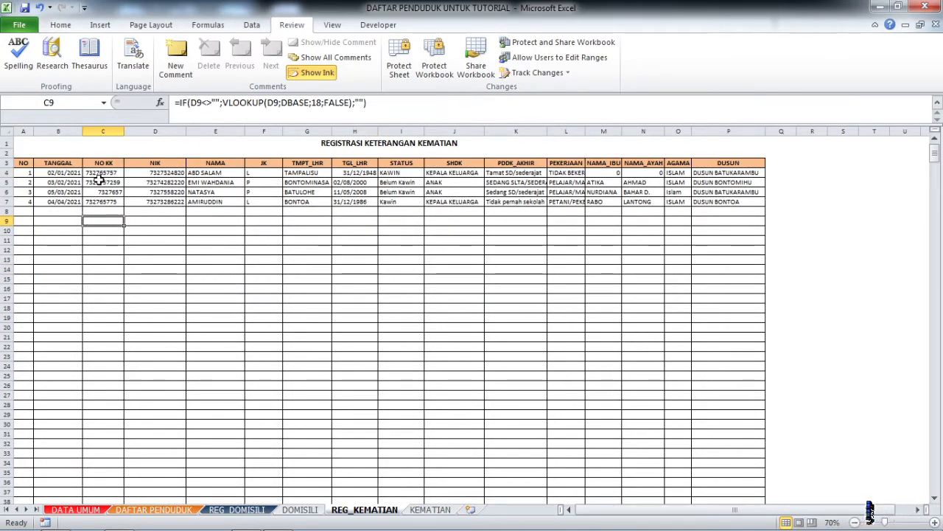
click(106, 165)
click(119, 181)
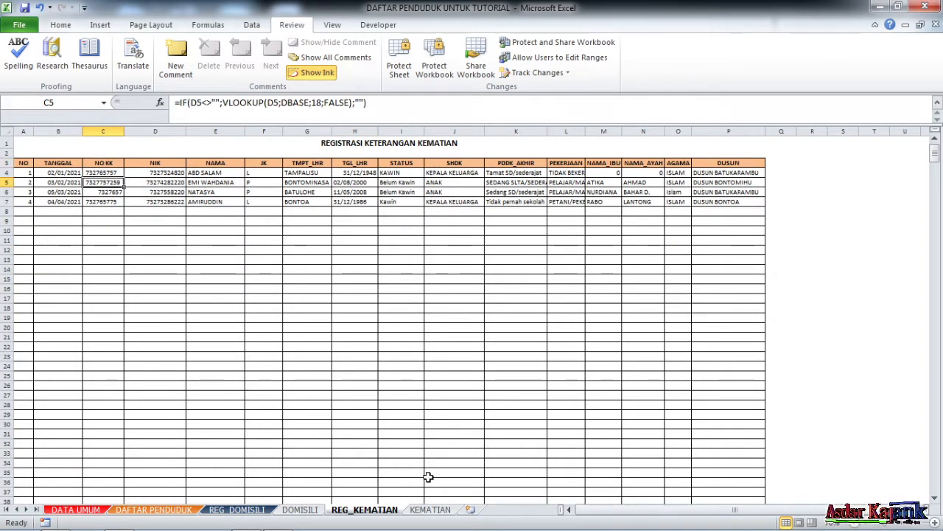
click(434, 510)
scroll(126, 236, up, 3)
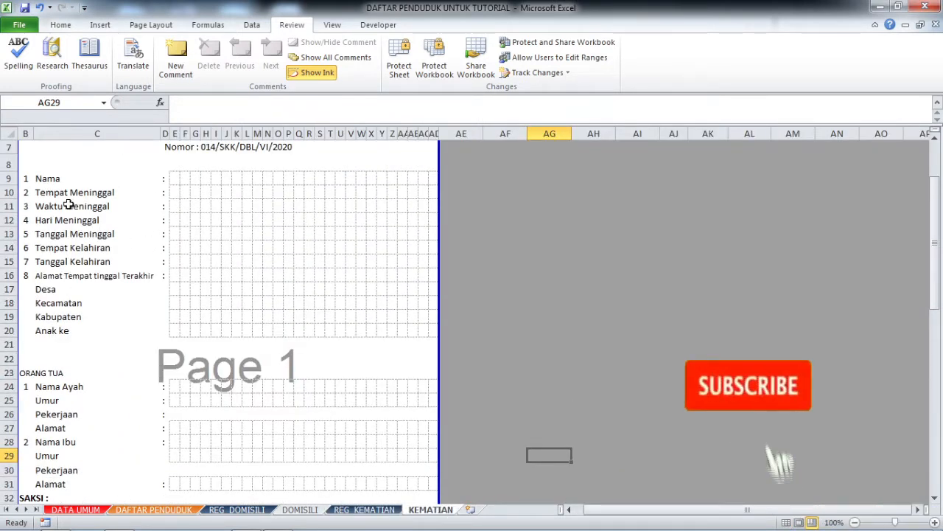
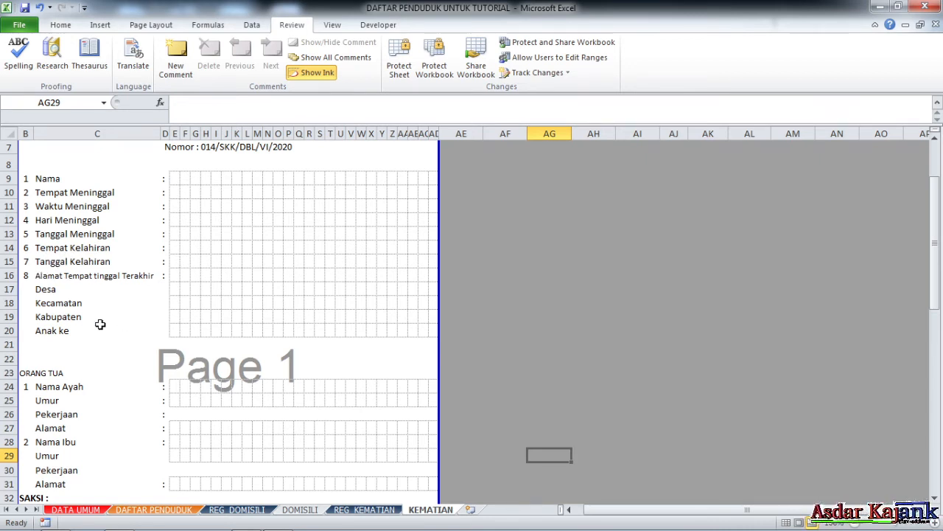
Review the KEMATIAN form's Tempat, Waktu and Hari Meninggal, Kecamatan, Kabupaten and Anak ke fields.
scroll(111, 357, down, 2)
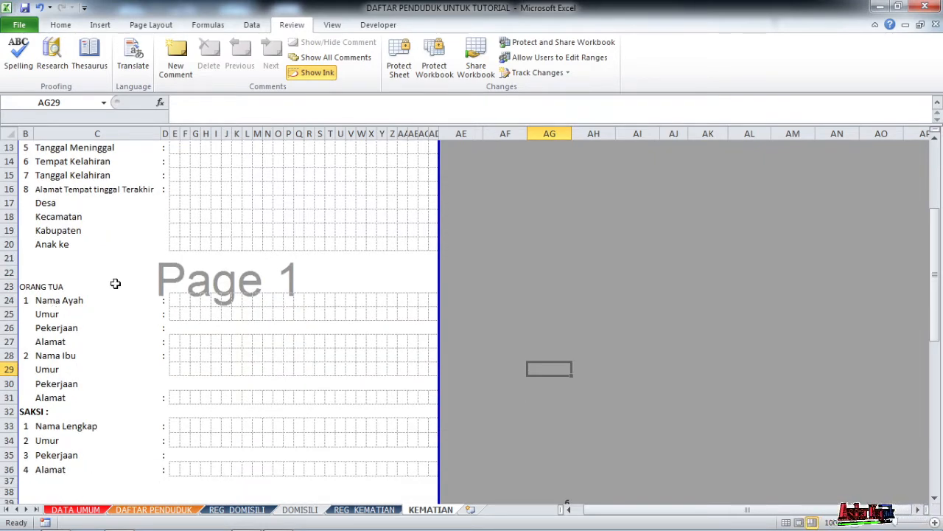
scroll(116, 283, up, 3)
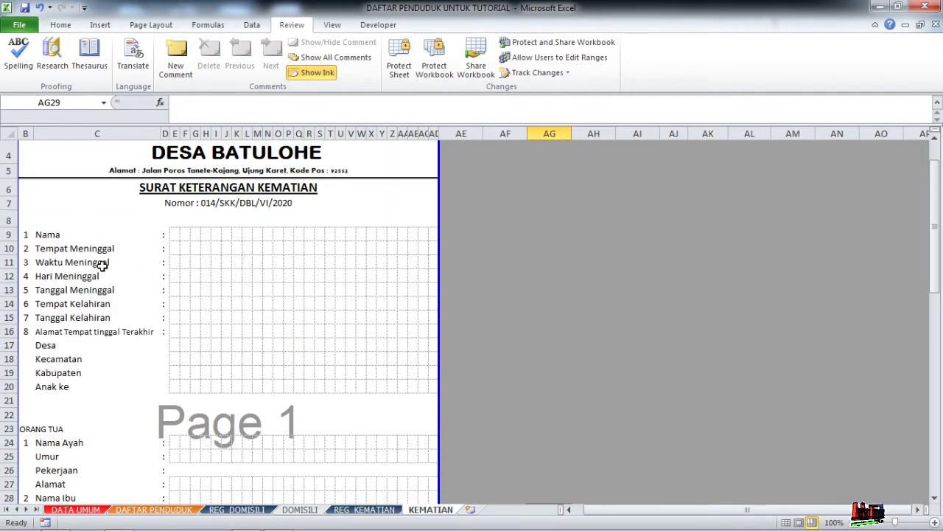
click(44, 249)
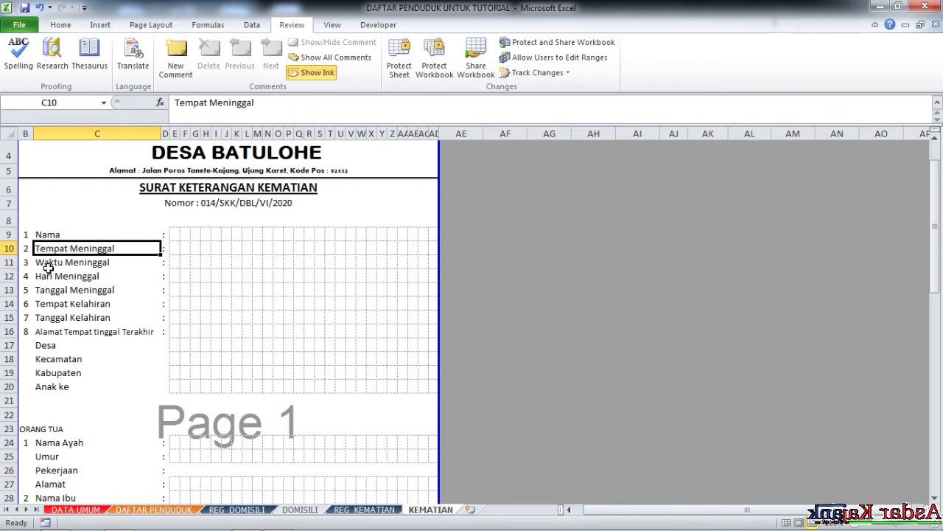
click(46, 266)
click(46, 278)
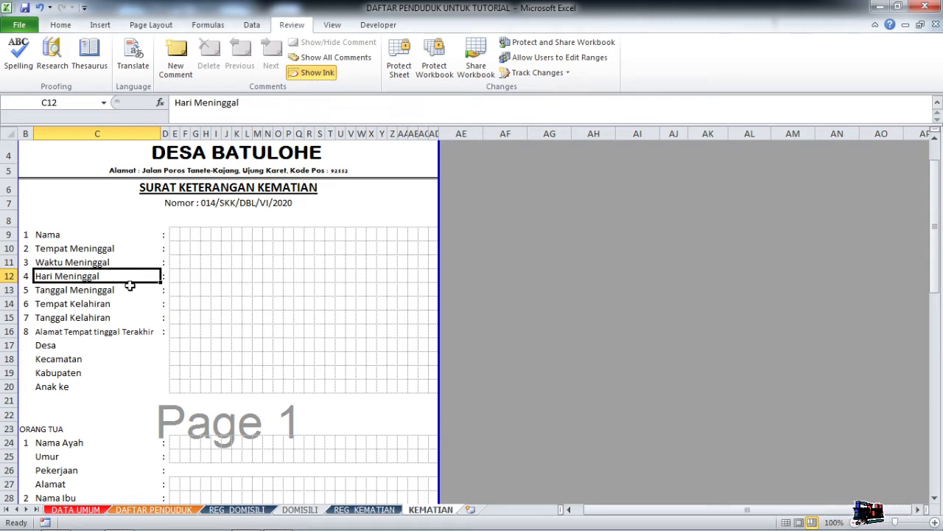
click(288, 276)
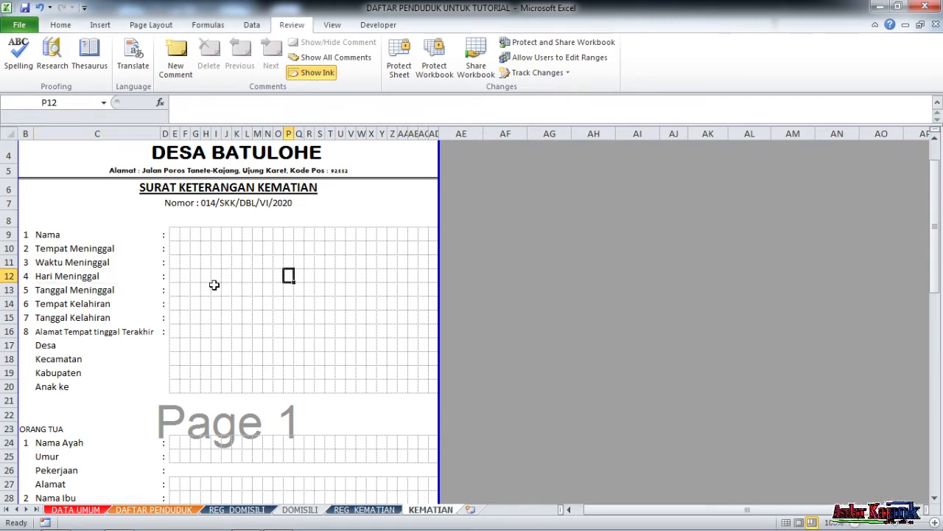
click(41, 279)
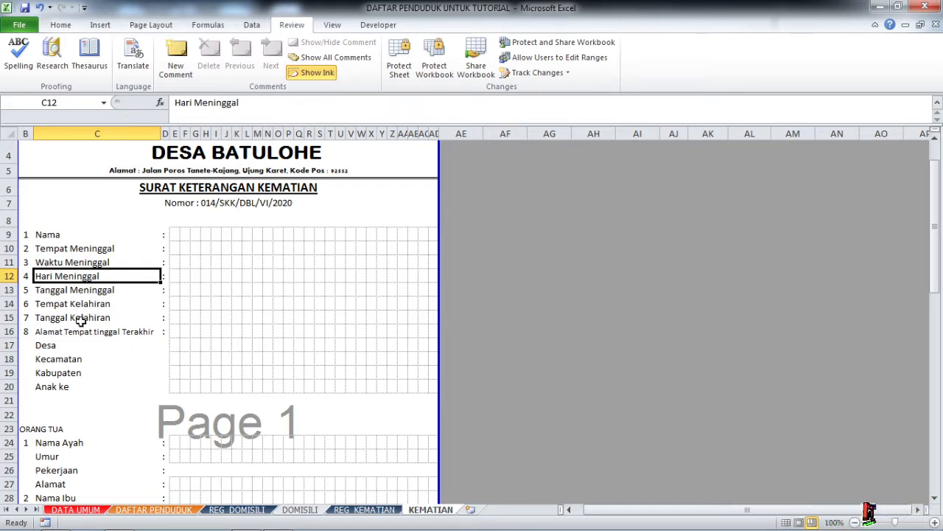
click(56, 356)
click(56, 372)
click(55, 386)
Inspect the Anak ke, Nama Ayah, Nama Ibu and SAKSI rows (20, 24, 28, 32) of the form.
scroll(112, 373, down, 4)
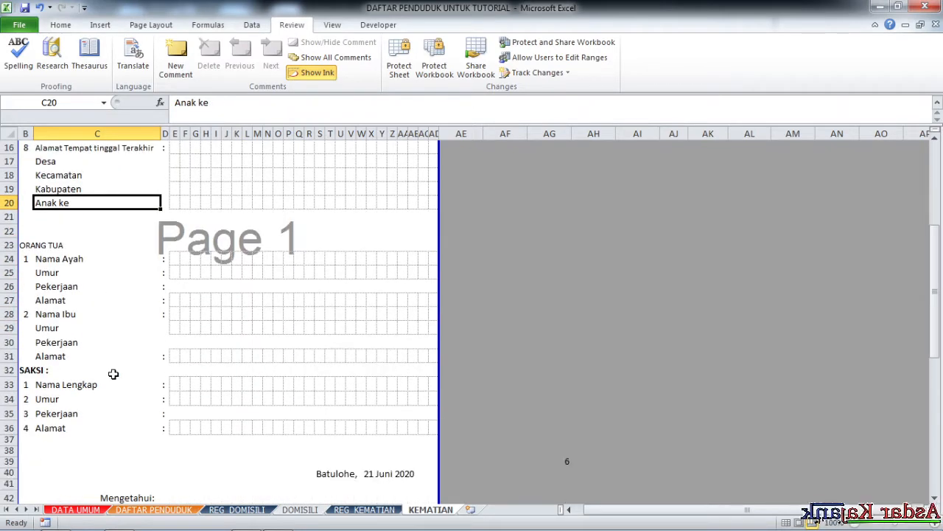
click(7, 205)
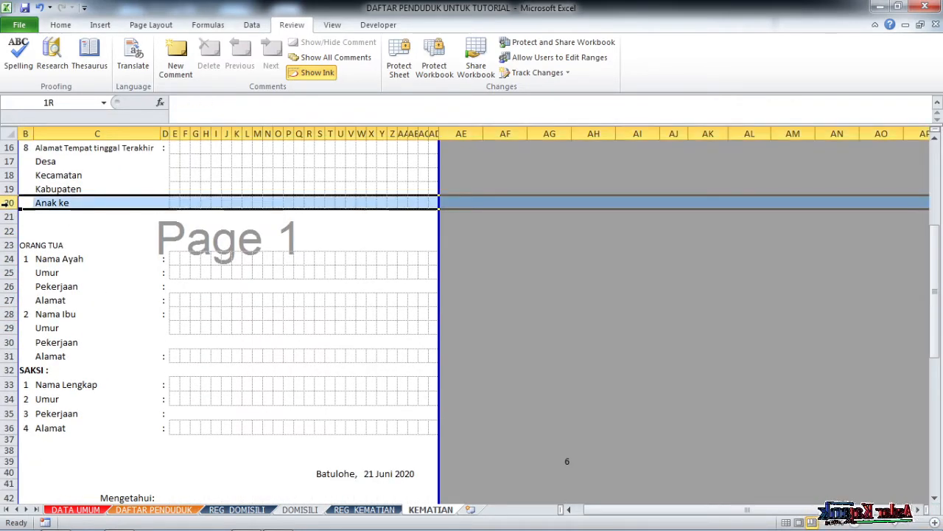
click(78, 234)
click(51, 260)
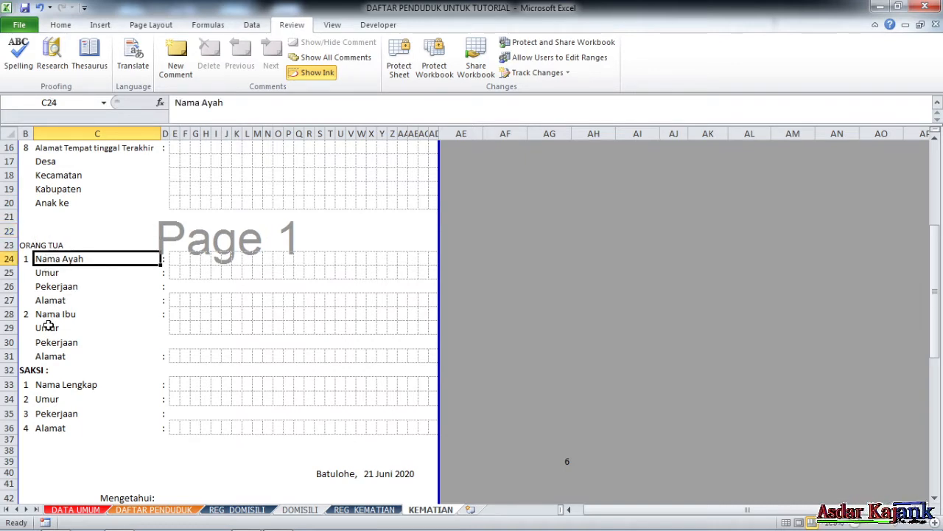
click(8, 258)
click(9, 314)
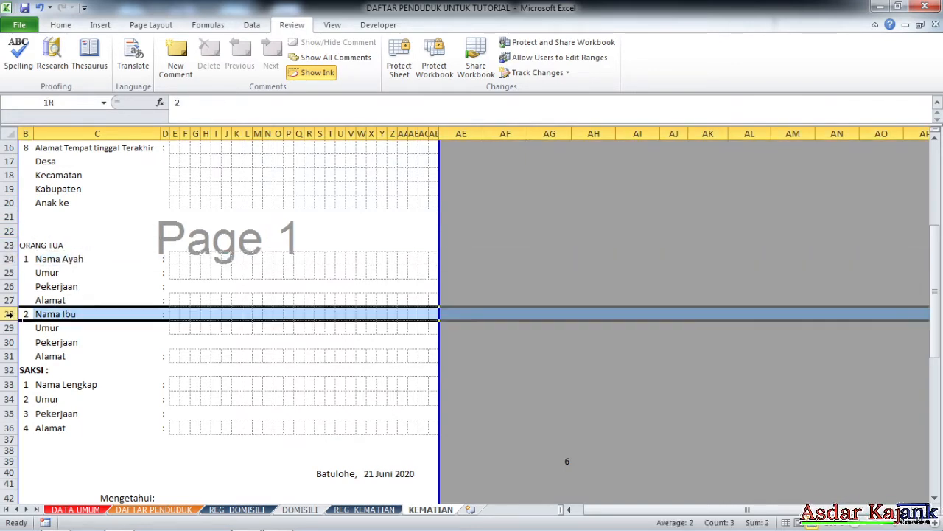
click(9, 370)
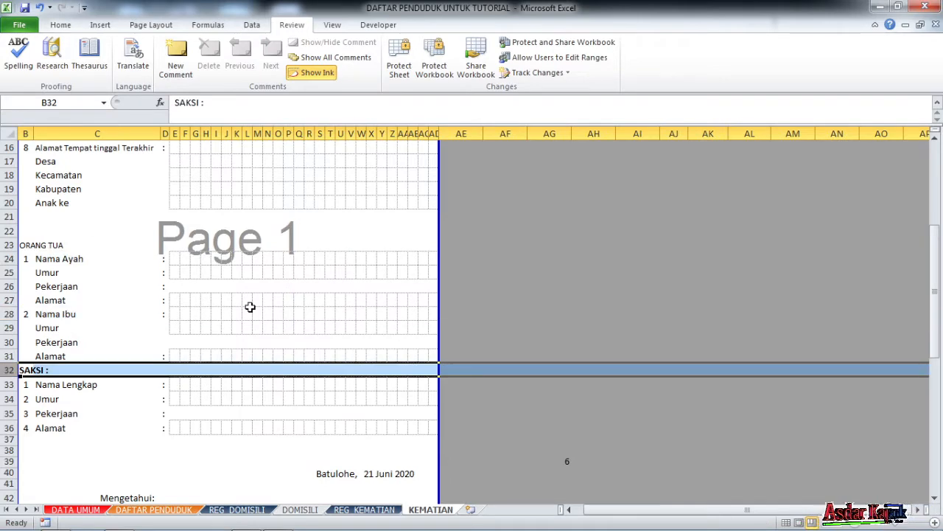
scroll(267, 287, down, 3)
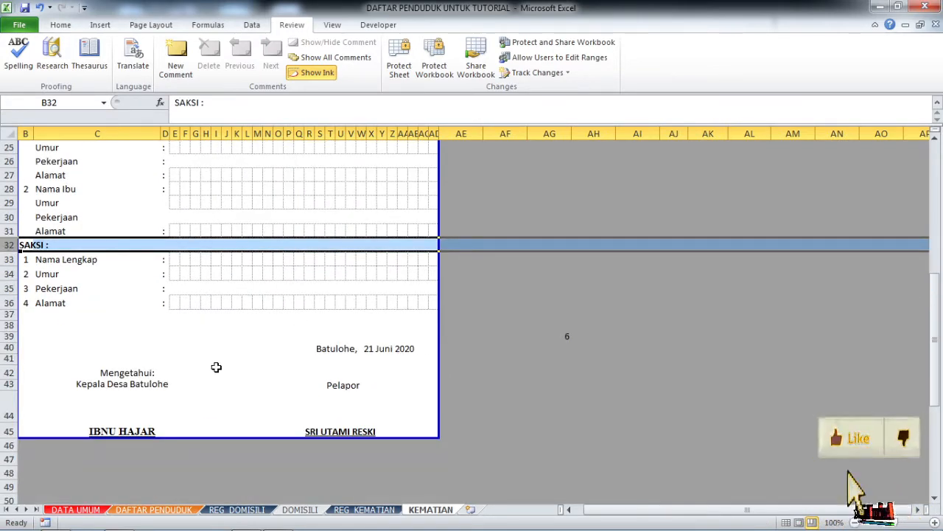
scroll(191, 405, up, 1)
scroll(269, 415, up, 4)
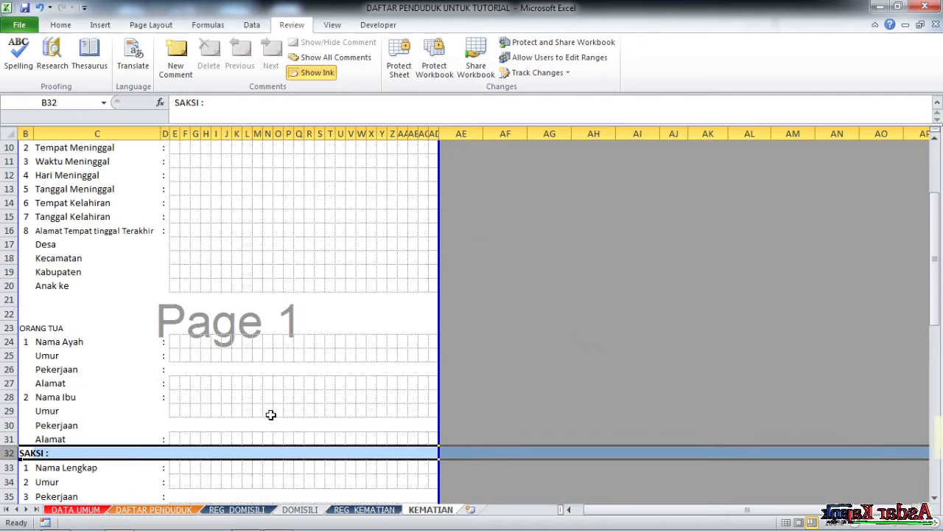
click(365, 509)
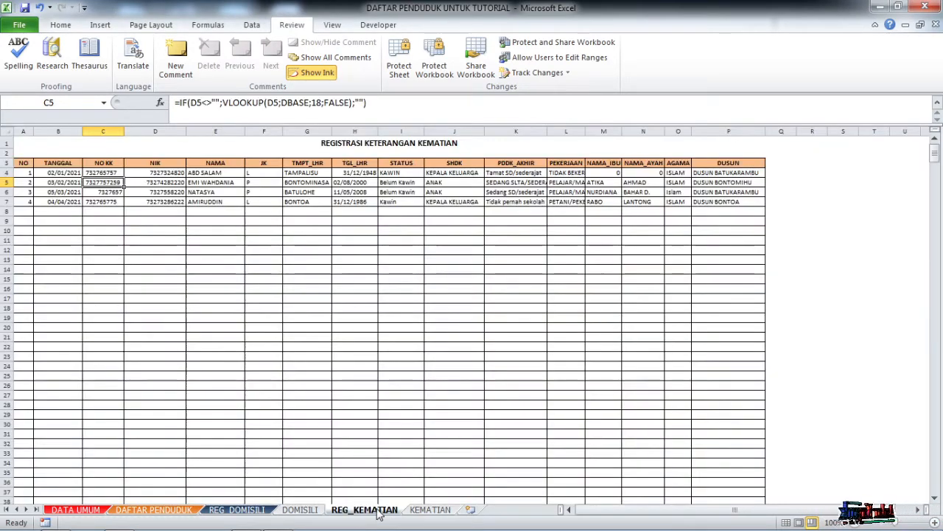
click(358, 270)
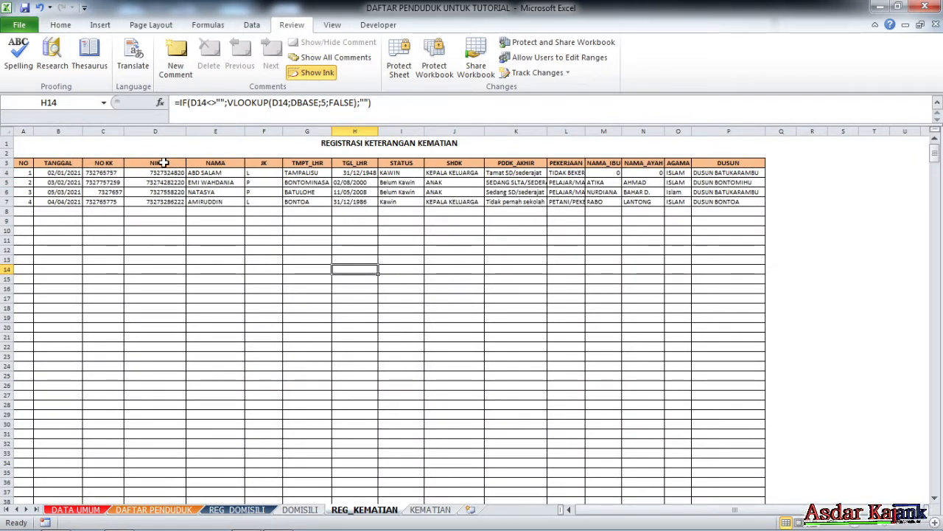
click(165, 183)
click(165, 203)
click(203, 242)
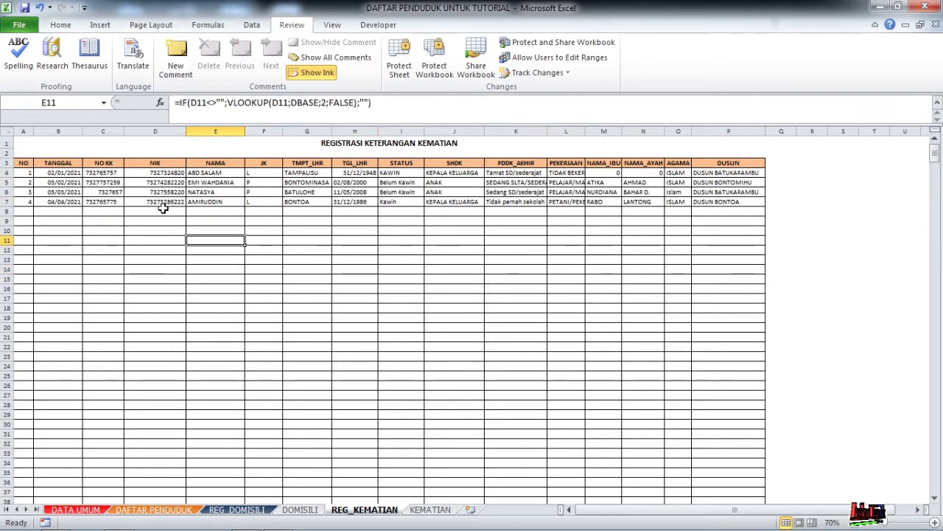
click(163, 202)
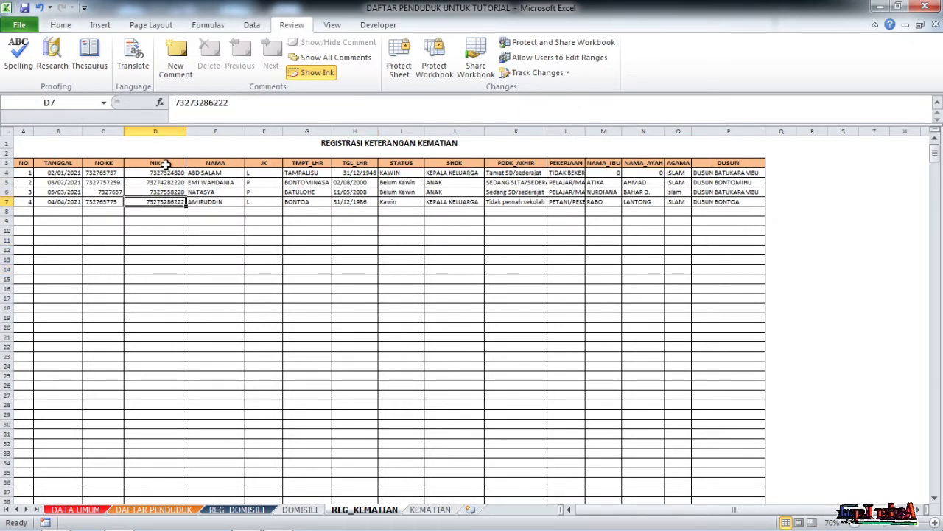
click(168, 173)
click(203, 174)
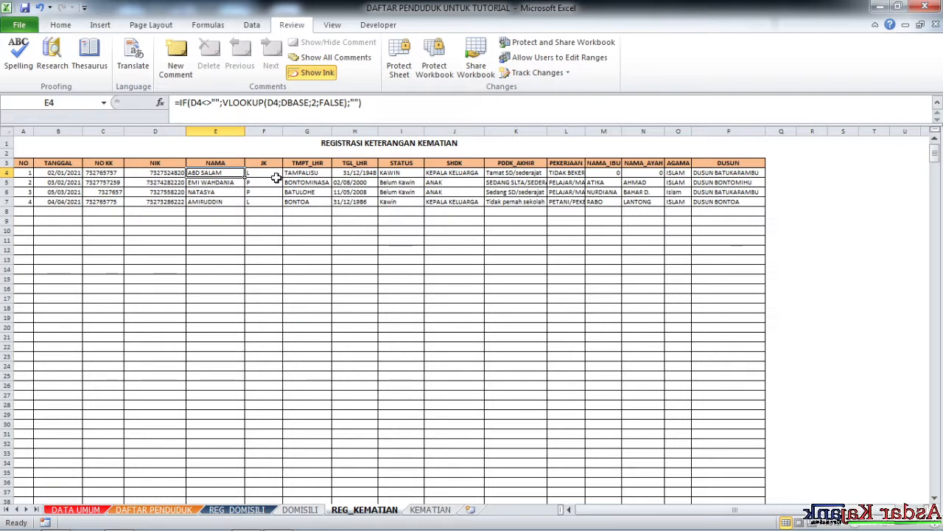
click(275, 174)
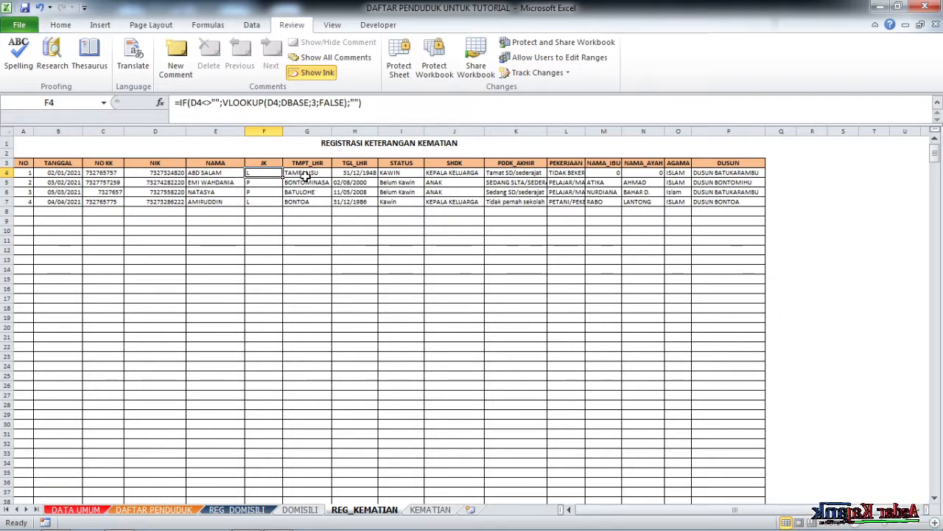
drag(309, 176, 359, 174)
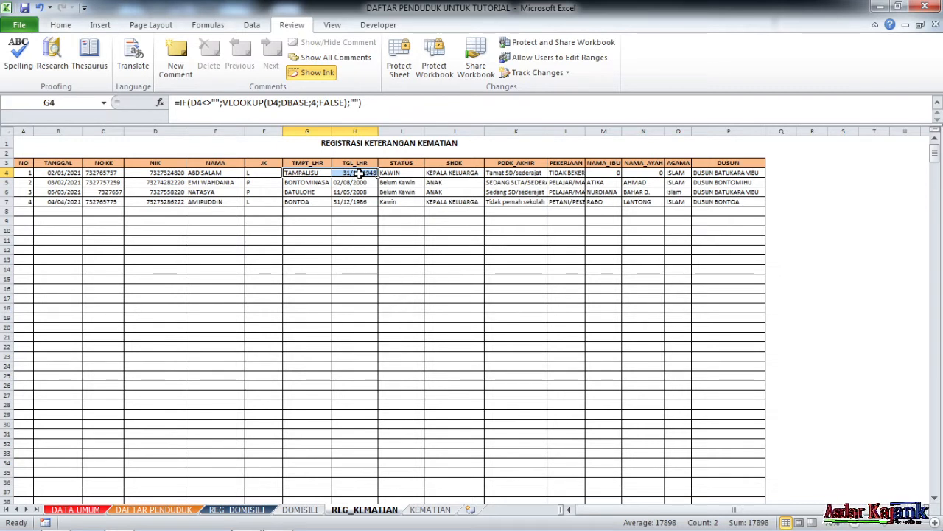
click(405, 175)
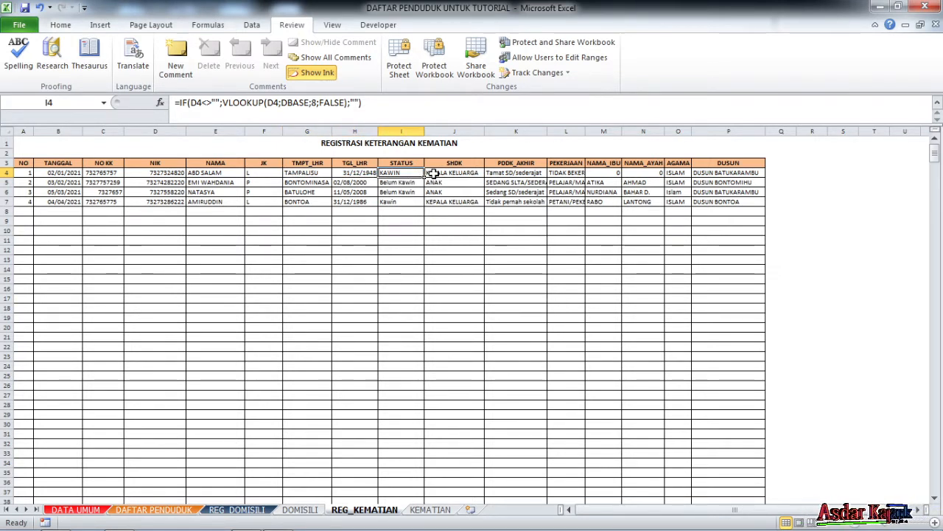
click(433, 173)
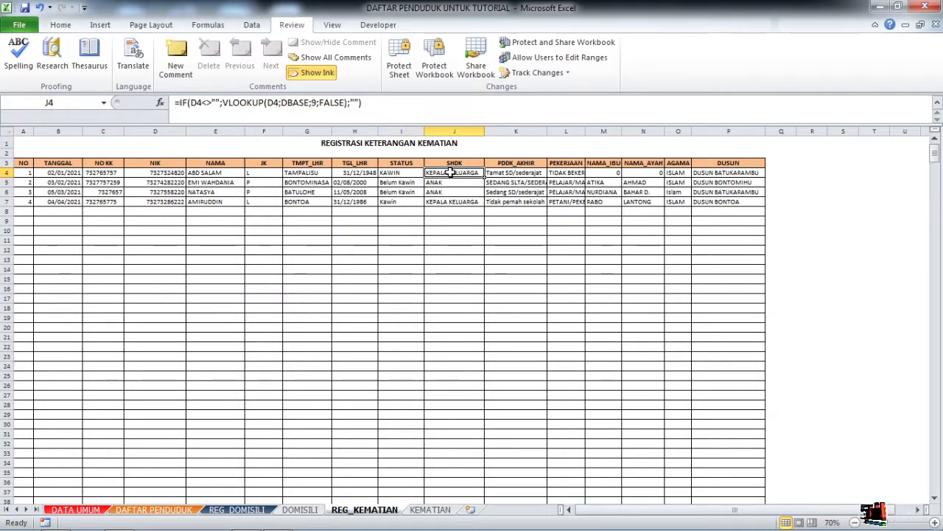
click(508, 172)
click(398, 194)
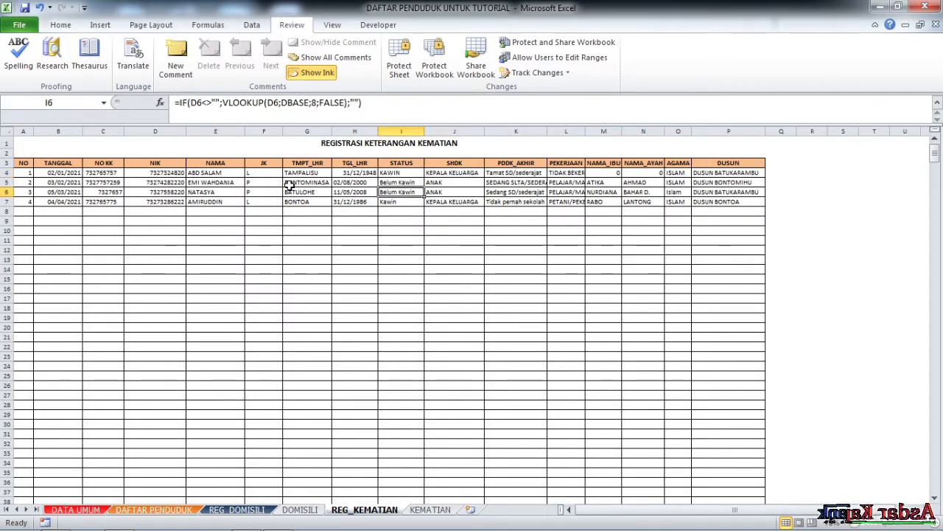
click(289, 184)
click(269, 175)
click(335, 213)
click(268, 183)
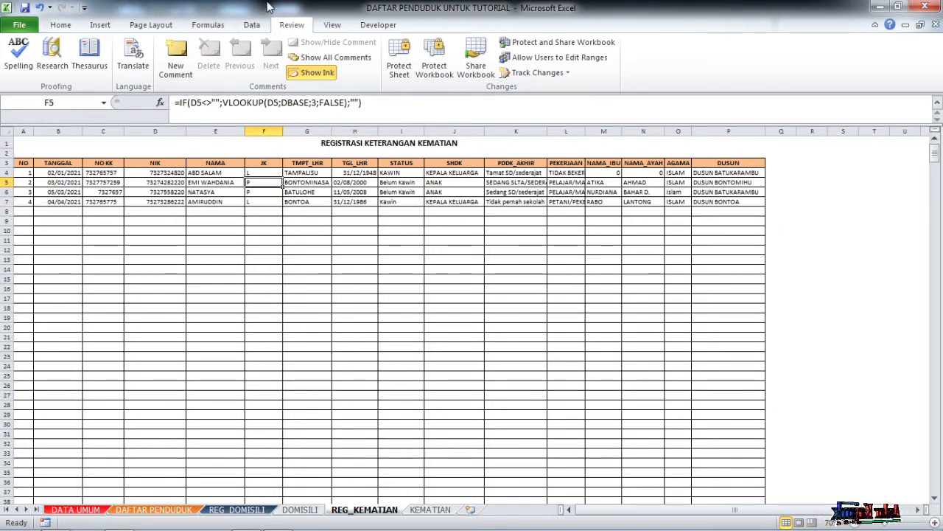
Delete the JK column F from the REG_KEMATIAN register.
click(263, 131)
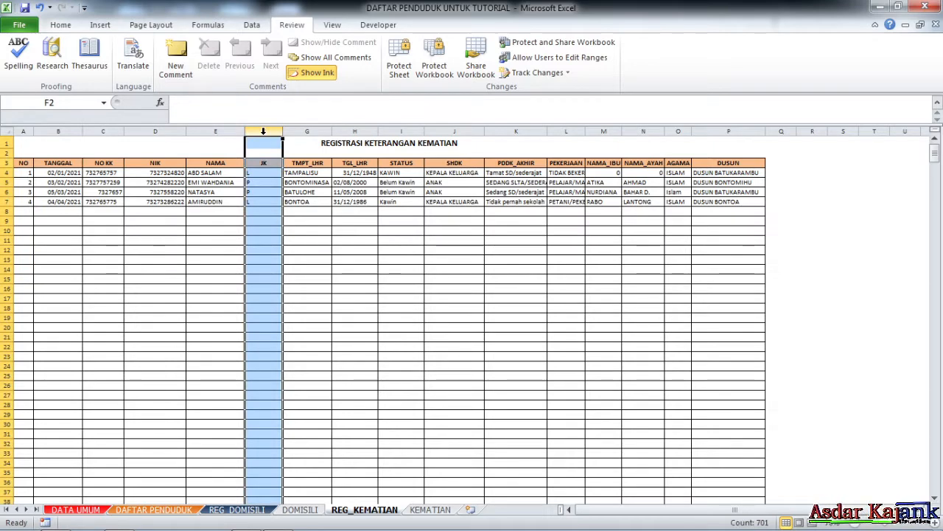
click(417, 509)
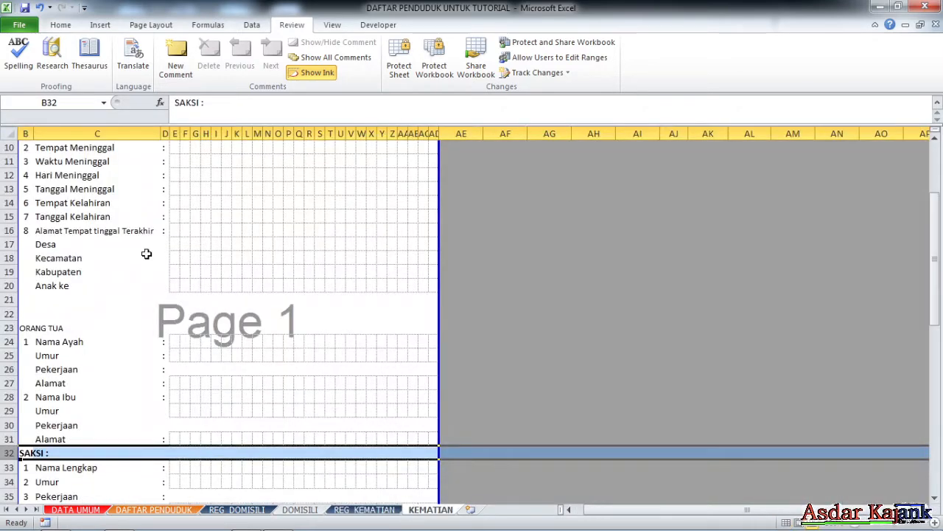
scroll(140, 253, up, 2)
scroll(116, 274, down, 4)
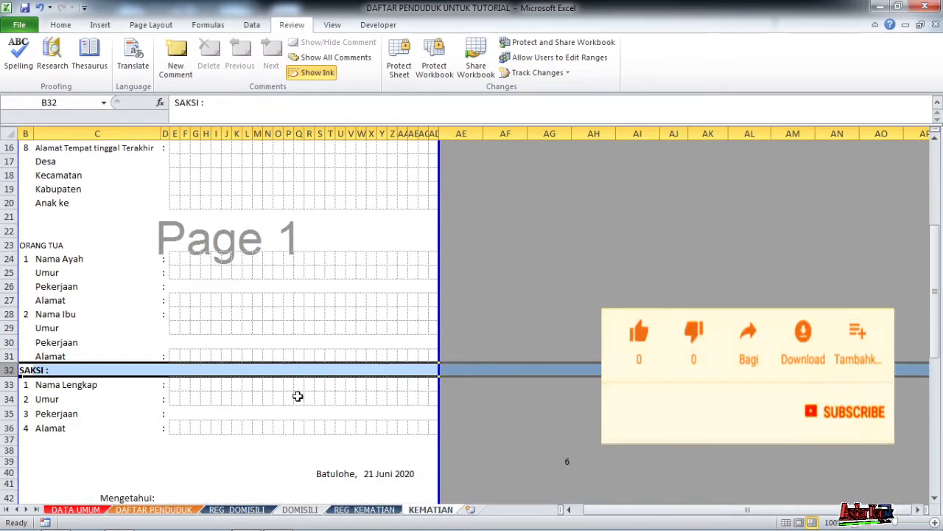
click(364, 509)
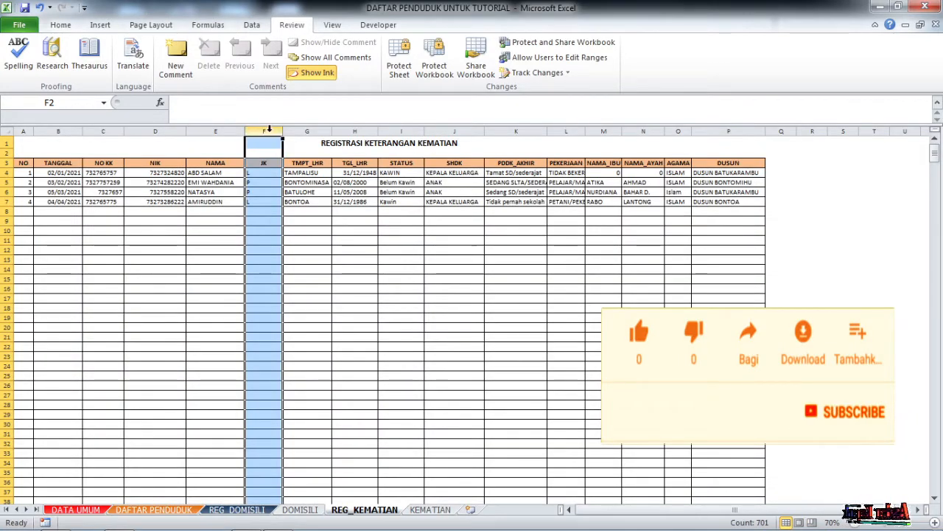
right_click(270, 131)
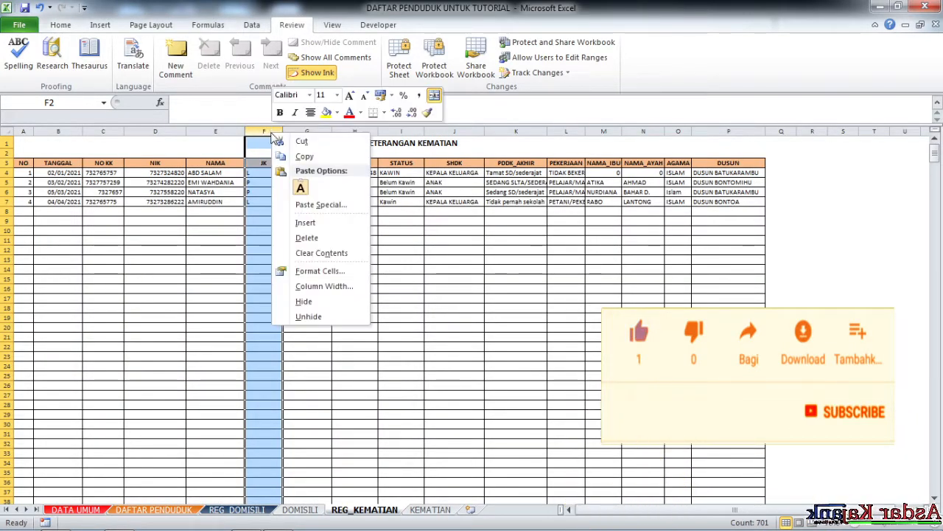
click(331, 236)
Check the TMPT_LHR, TGL_LHR and STATUS lookup formulas, then compare with the KEMATIAN form.
click(332, 229)
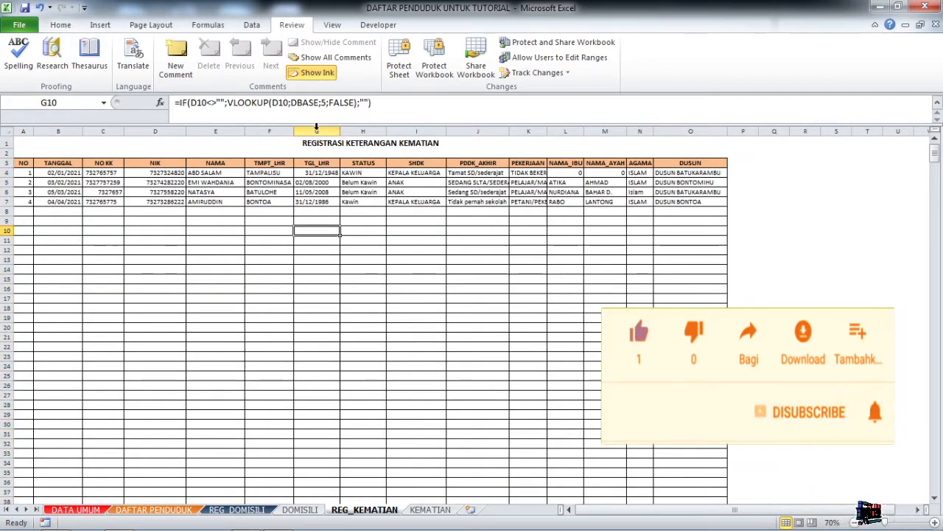
click(317, 131)
click(272, 174)
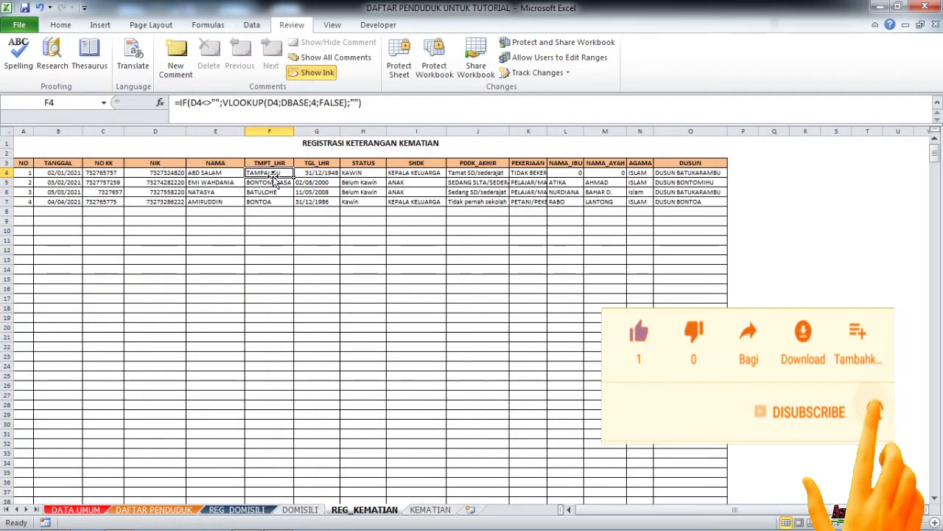
click(312, 172)
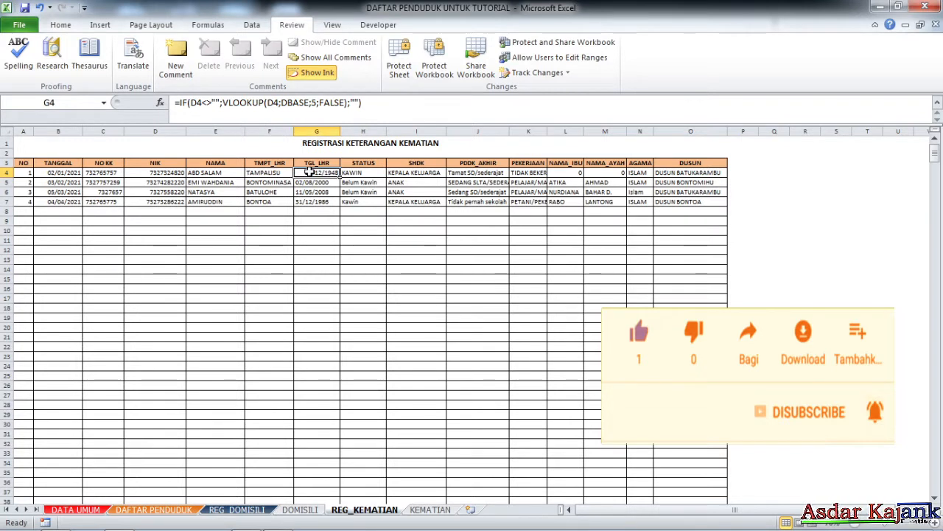
click(367, 171)
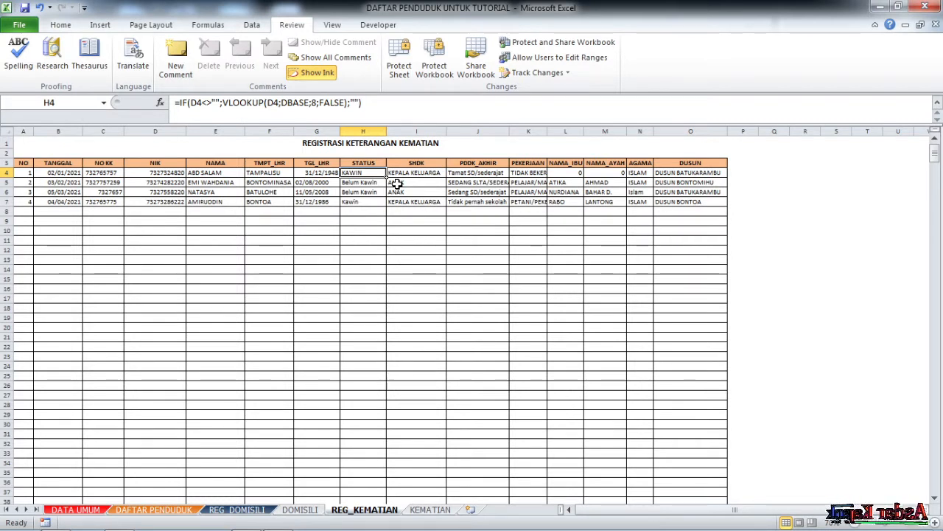
click(373, 163)
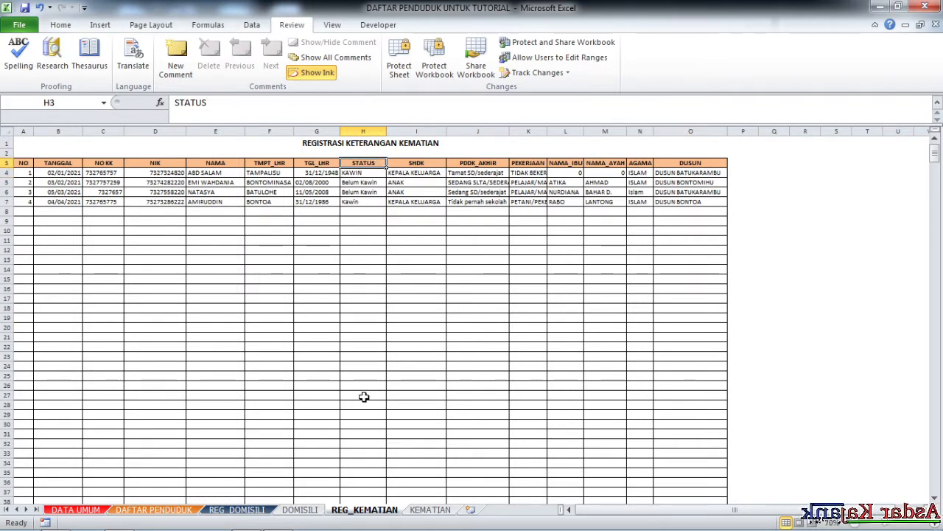
click(431, 510)
scroll(202, 315, up, 3)
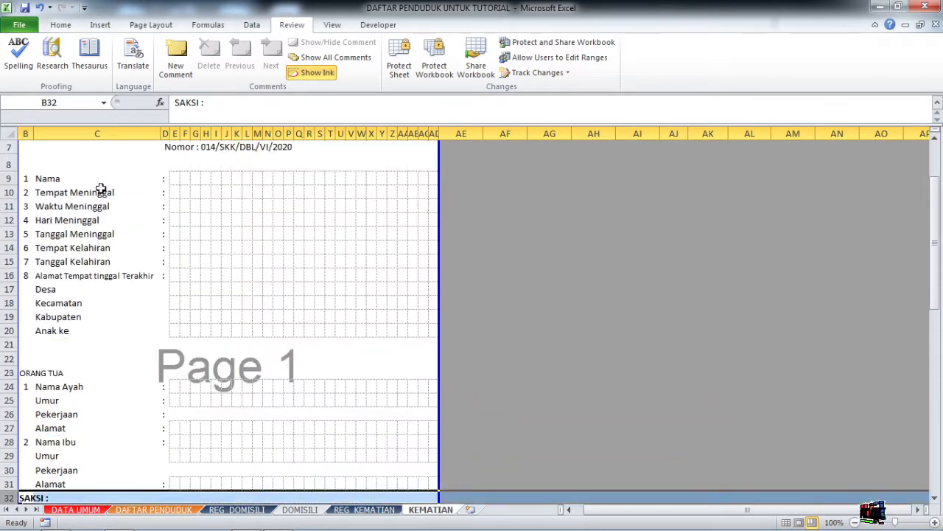
Rename the column H header to TEMPAT MENINGGAL and widen the column to fit.
click(386, 510)
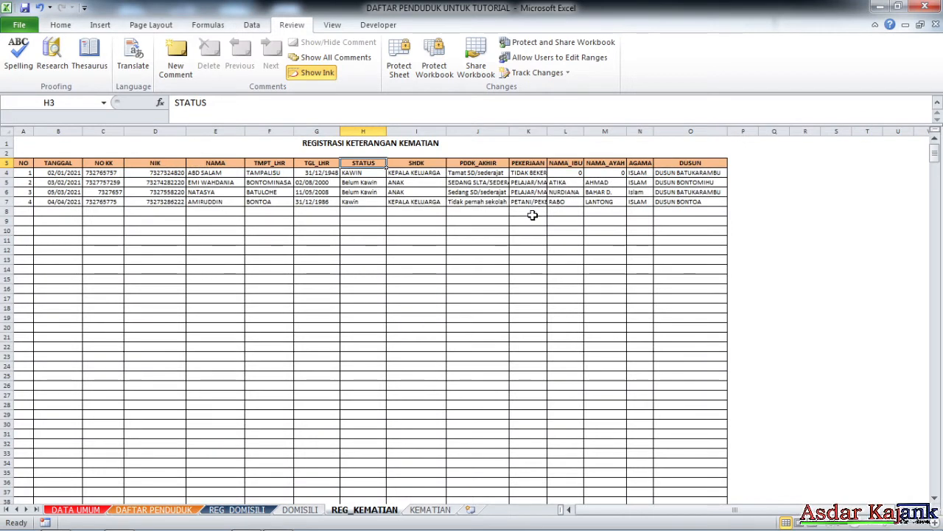
text(TEMPAT)
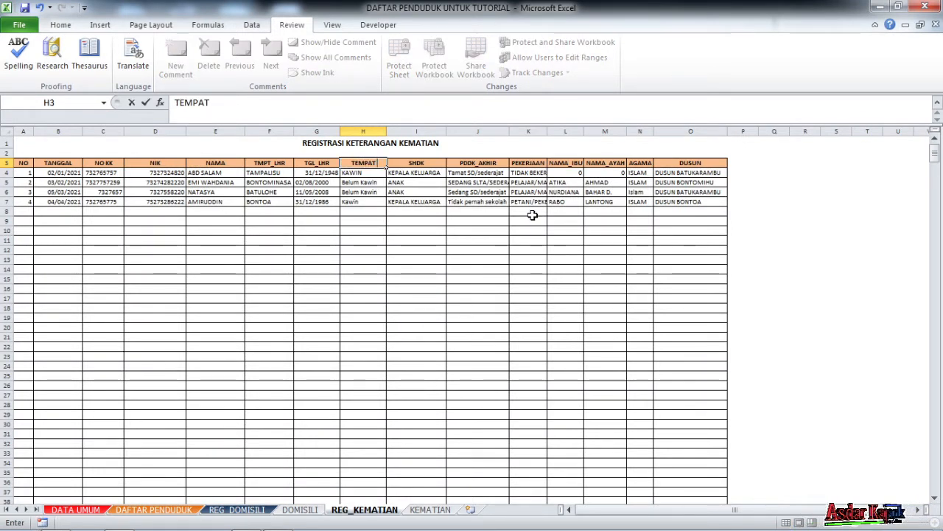
text( MENING)
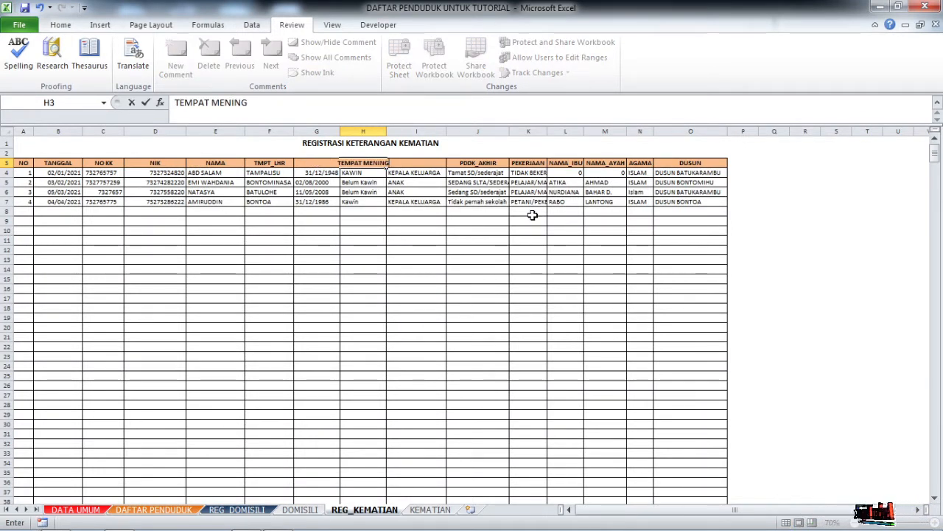
text(GAL)
key(Tab)
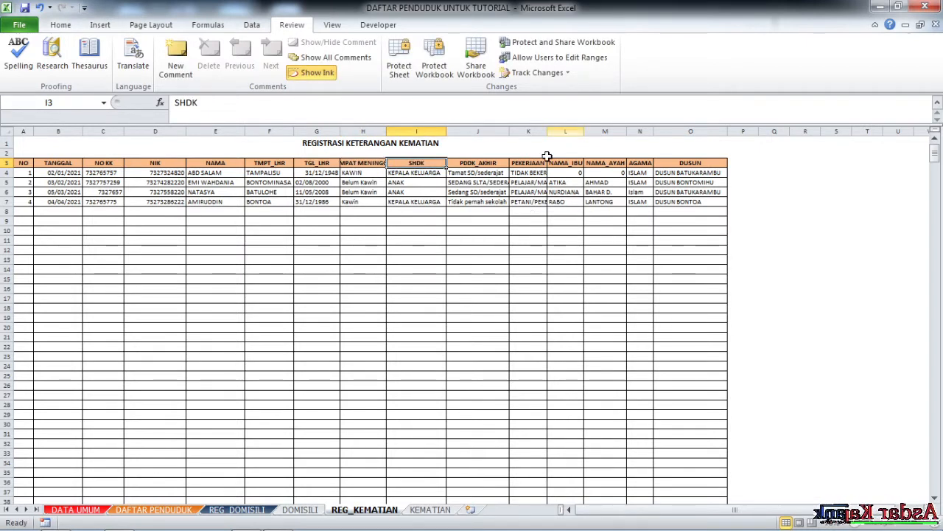
drag(386, 132, 408, 132)
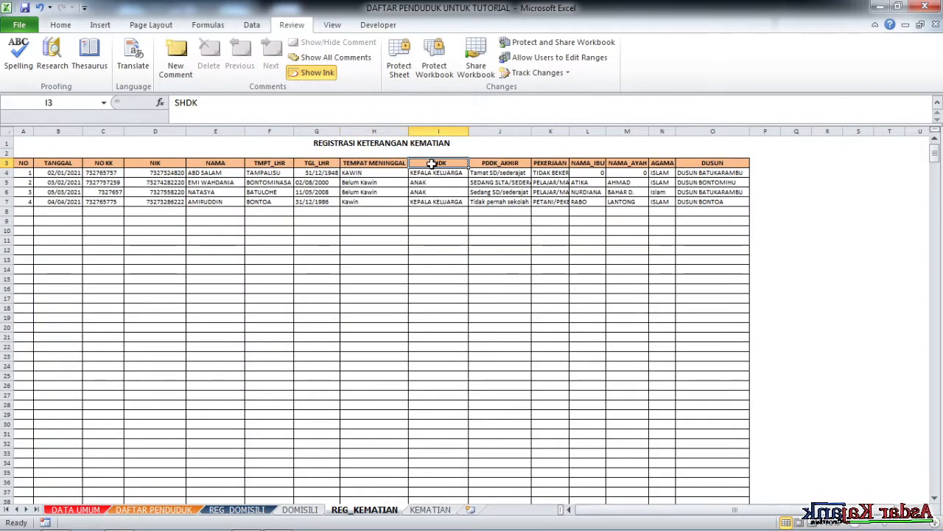
Head column I TANGGAL MENINGGAL and widen it to fit.
click(432, 509)
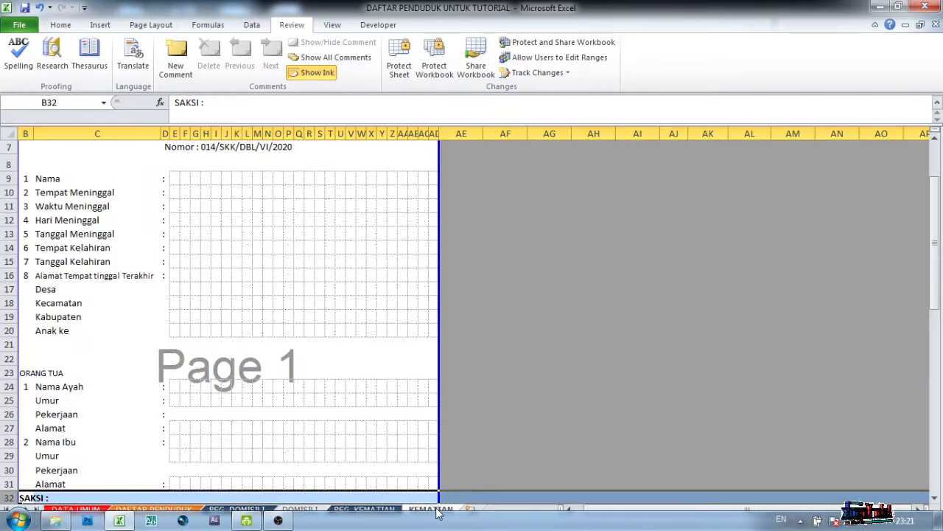
click(380, 509)
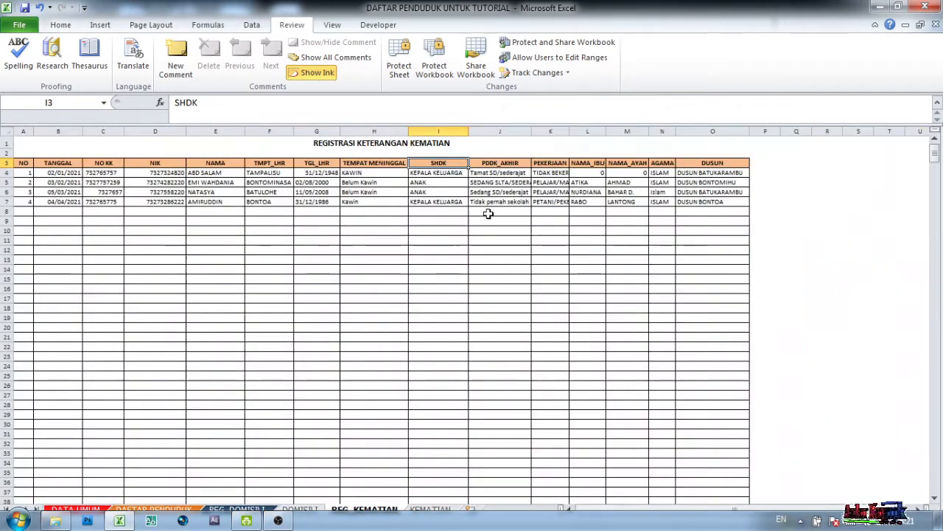
text(TAN)
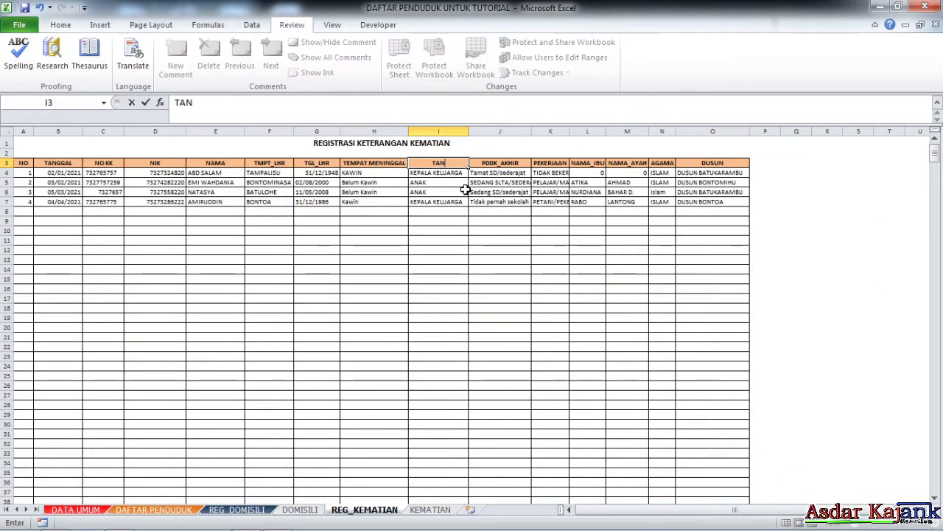
text(GGAL MEN)
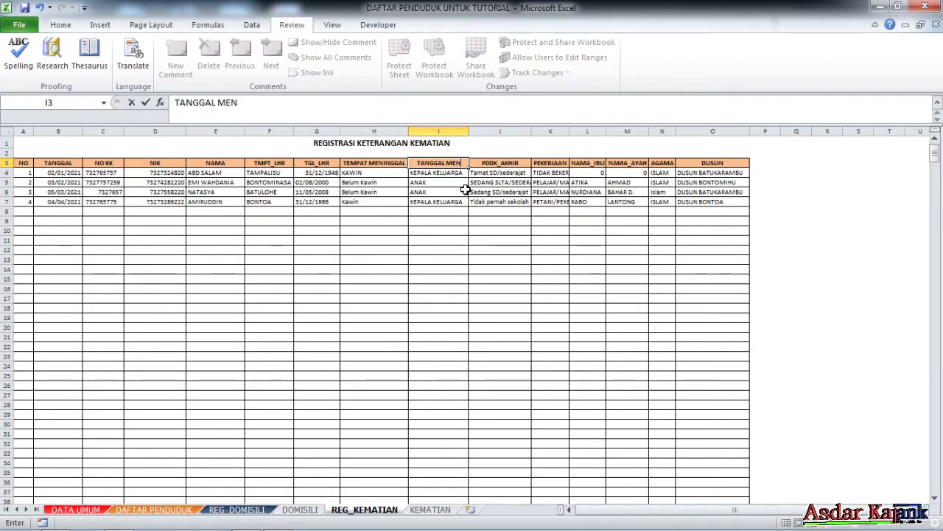
text(INGGAL)
click(500, 269)
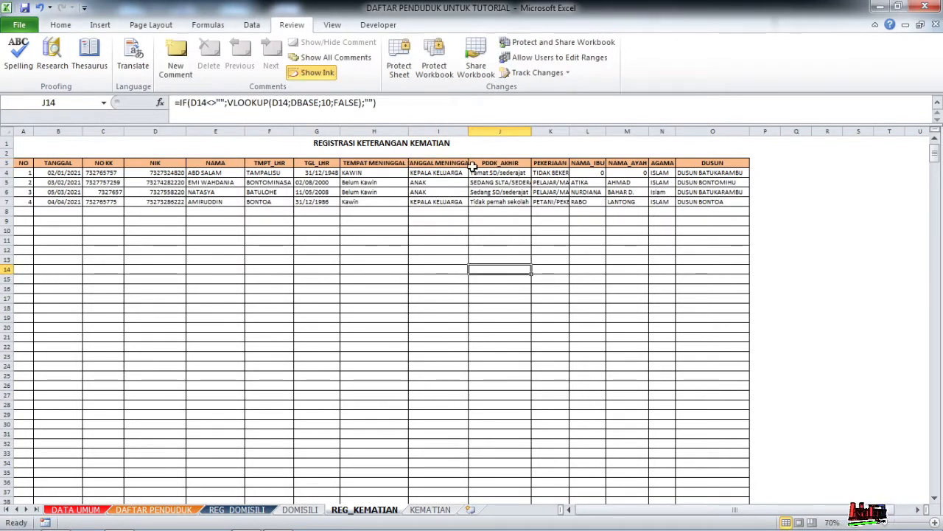
drag(469, 139, 479, 133)
Rename the PDDK_AKHIR header to WAKTU MENINGGAL after checking the KEMATIAN form.
click(507, 182)
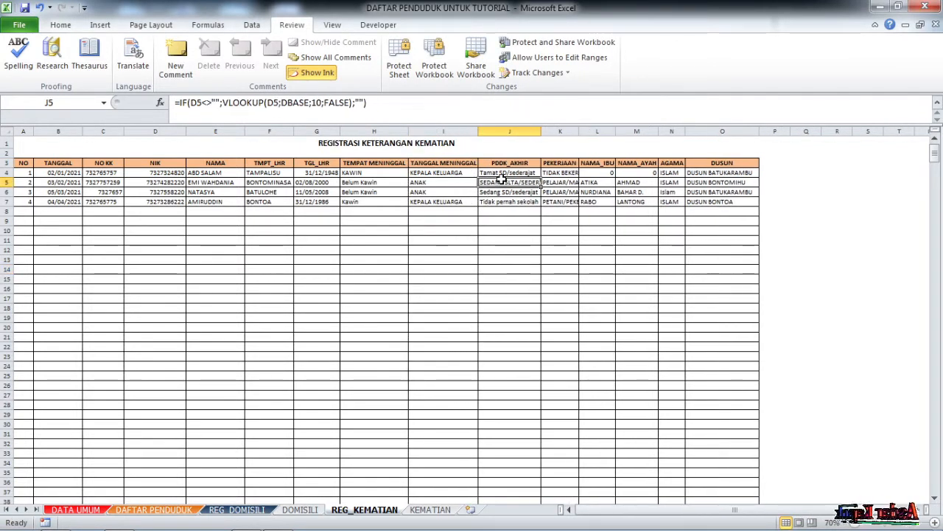
key(alt+Tab)
key(alt+Tab)
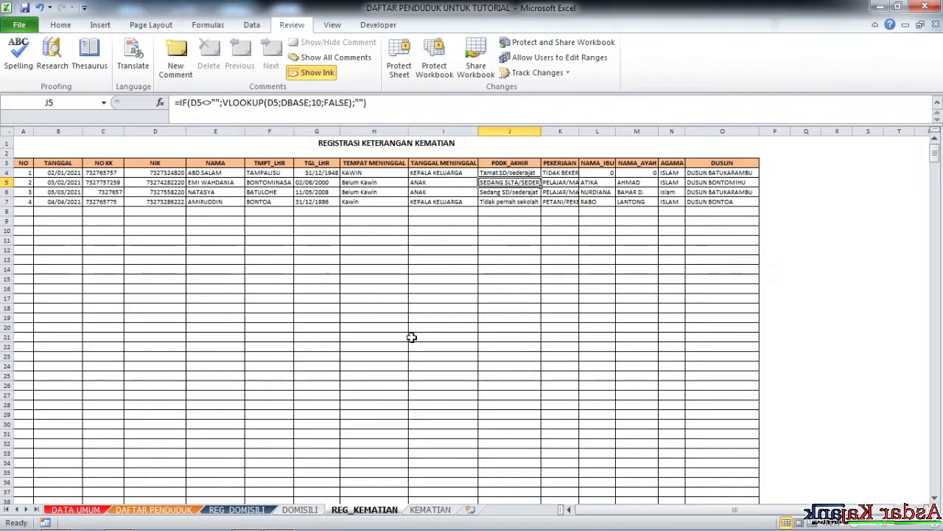
click(437, 514)
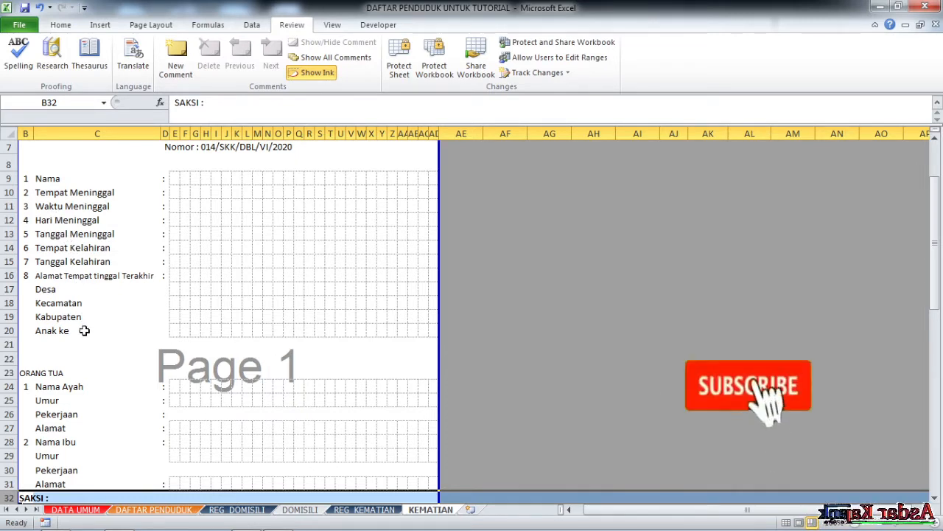
click(370, 509)
click(511, 162)
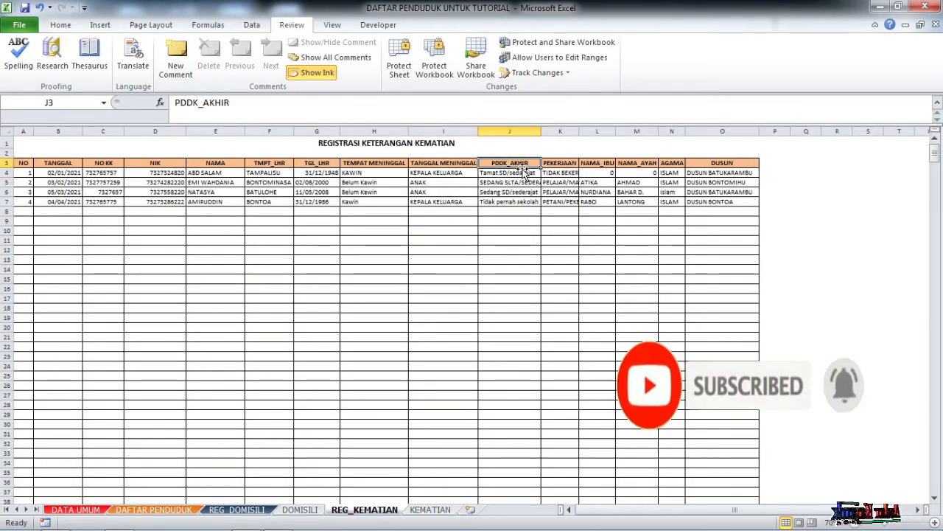
text(WAKTU MEN)
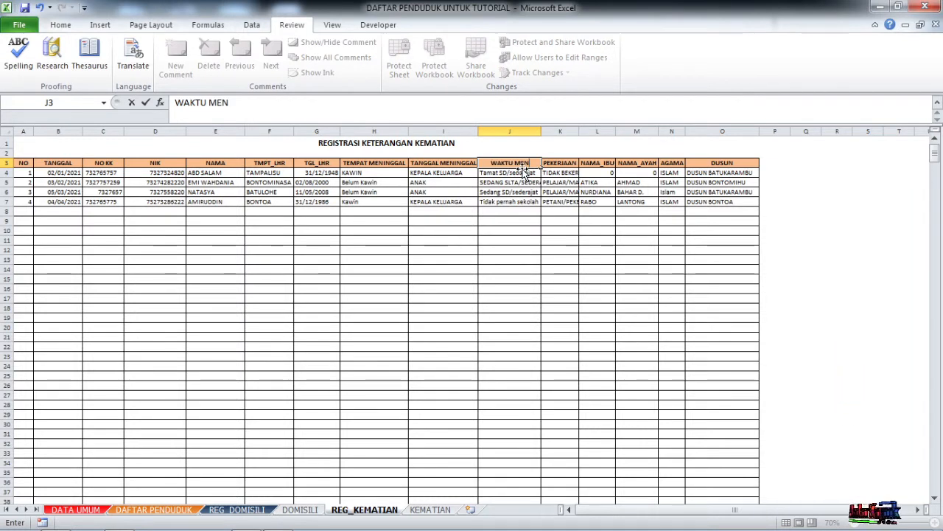
text(INGGAL)
key(Tab)
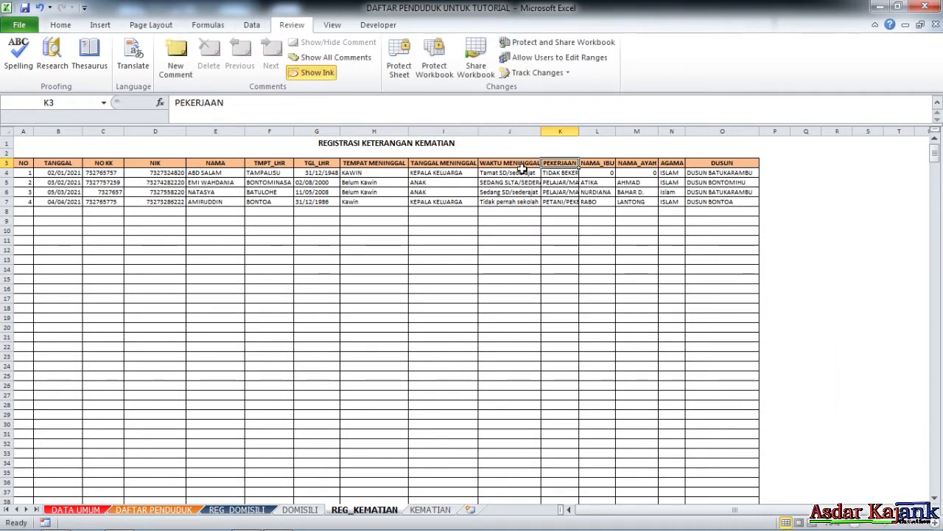
Enter ANAK KE as the next column header.
text(ANAK KE)
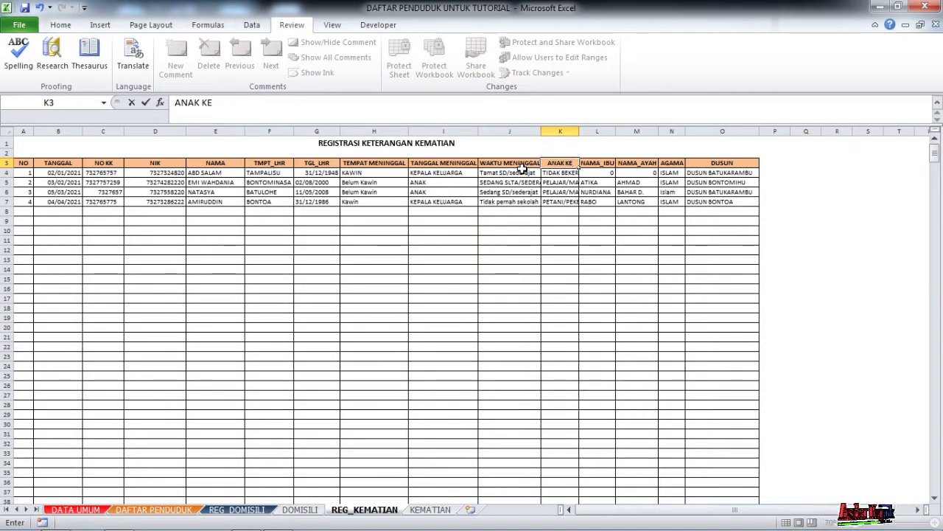
click(624, 210)
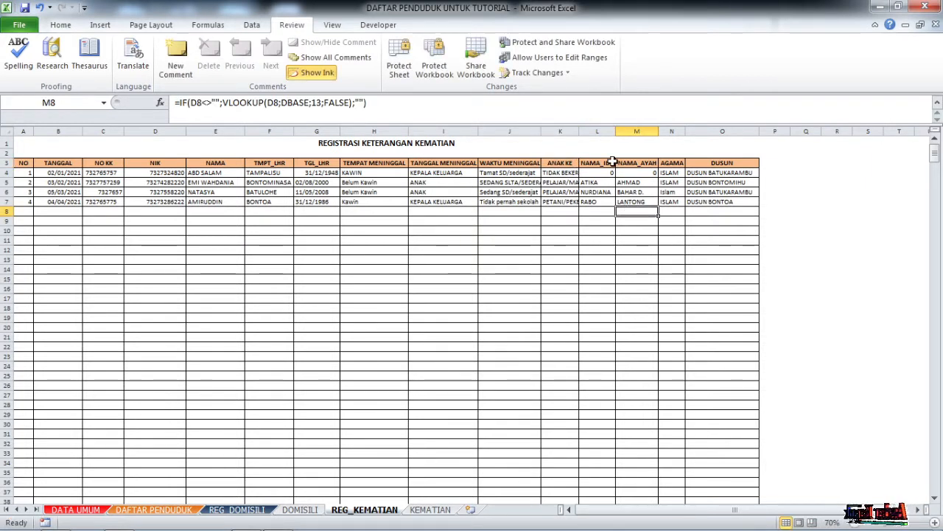
click(612, 162)
click(627, 182)
Rename the DUSUN header to ALAMAT TERAKHIR and review the neighbouring headers.
click(636, 163)
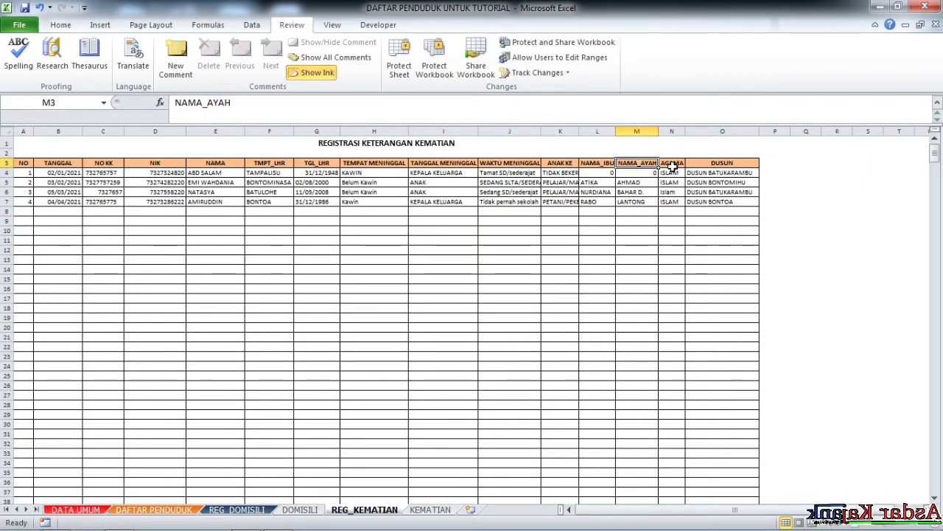
click(673, 163)
click(728, 164)
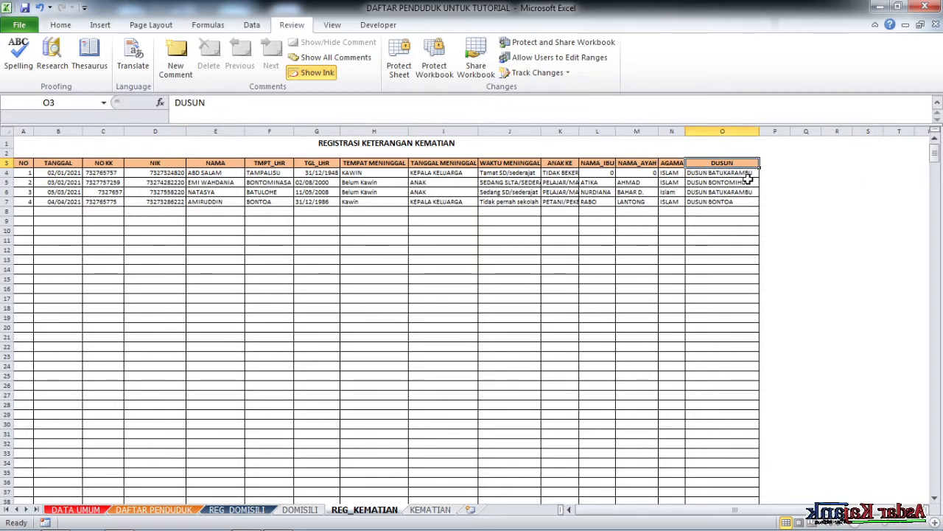
text(ALAMAT)
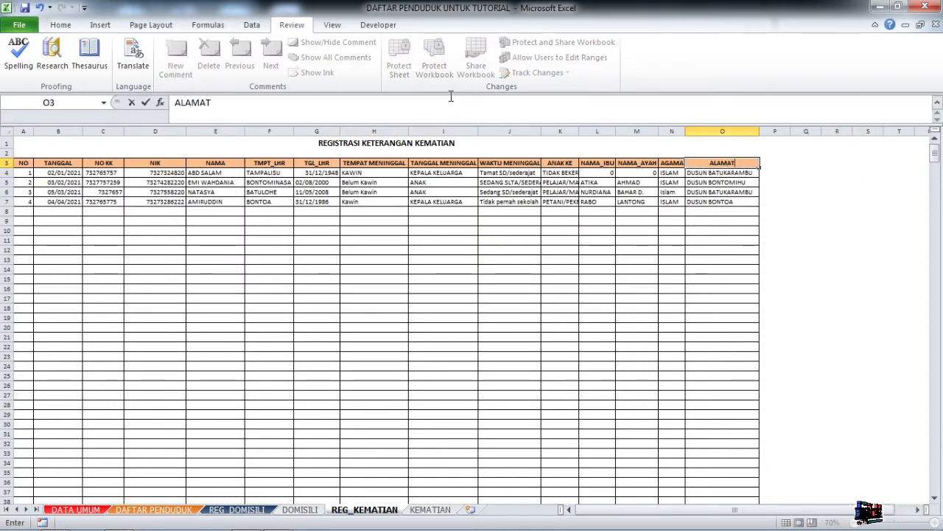
text( TERAKHIR)
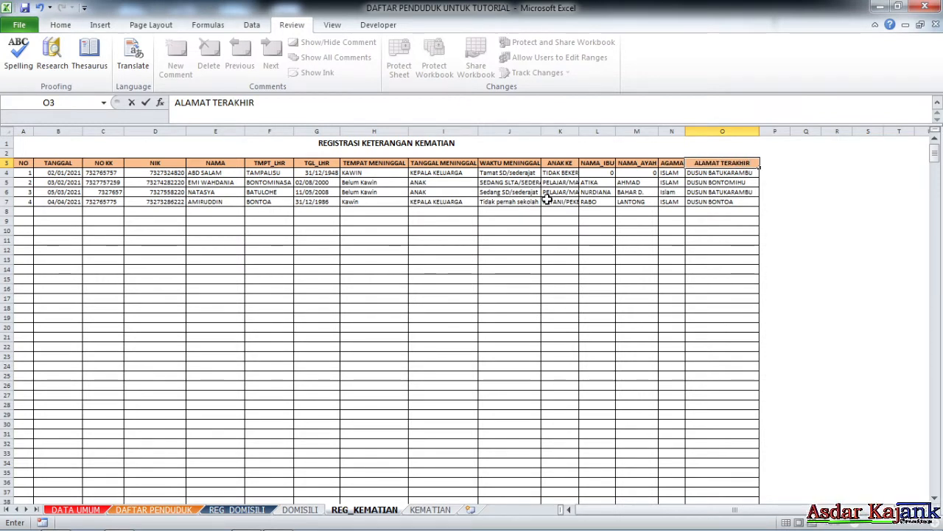
click(686, 241)
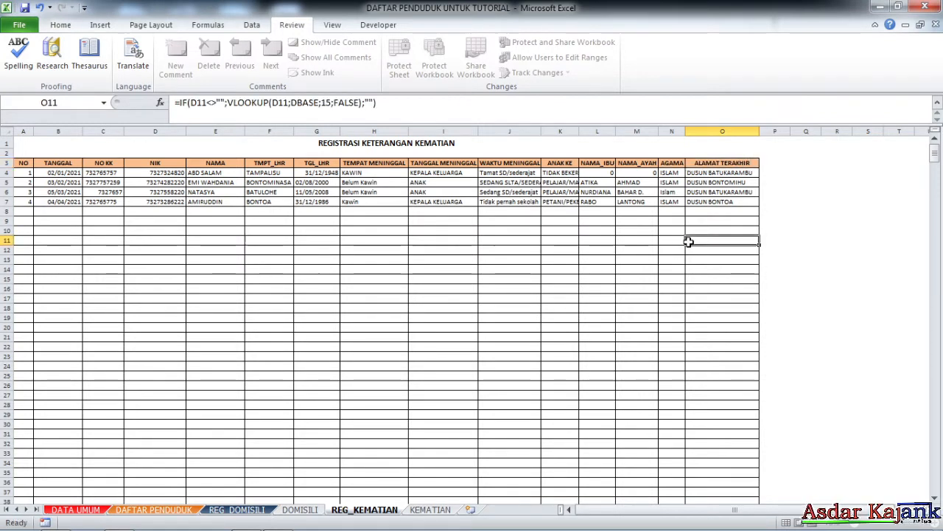
click(669, 162)
click(639, 162)
click(604, 162)
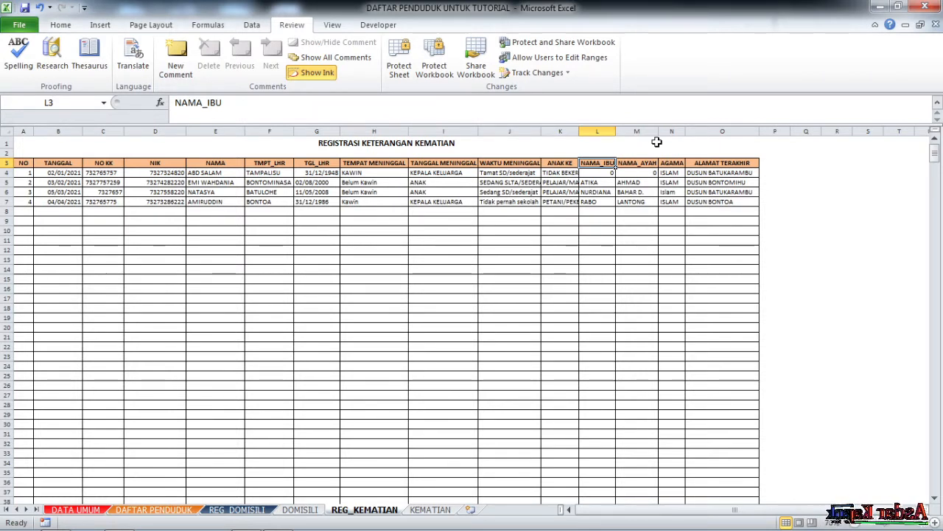
click(611, 131)
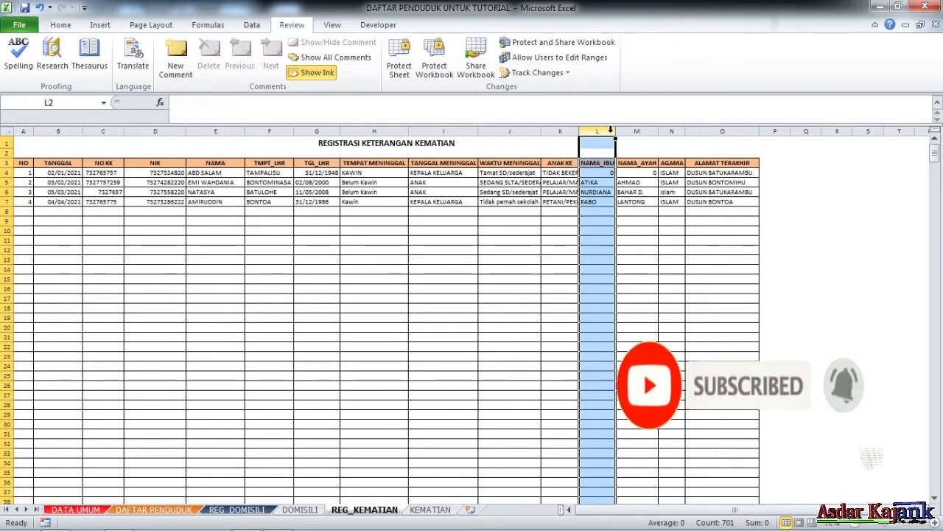
right_click(610, 130)
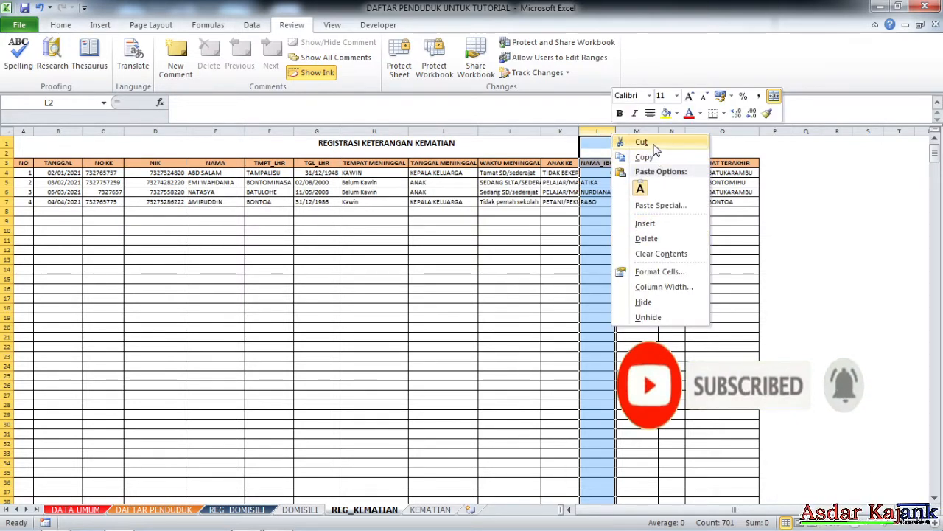
click(656, 142)
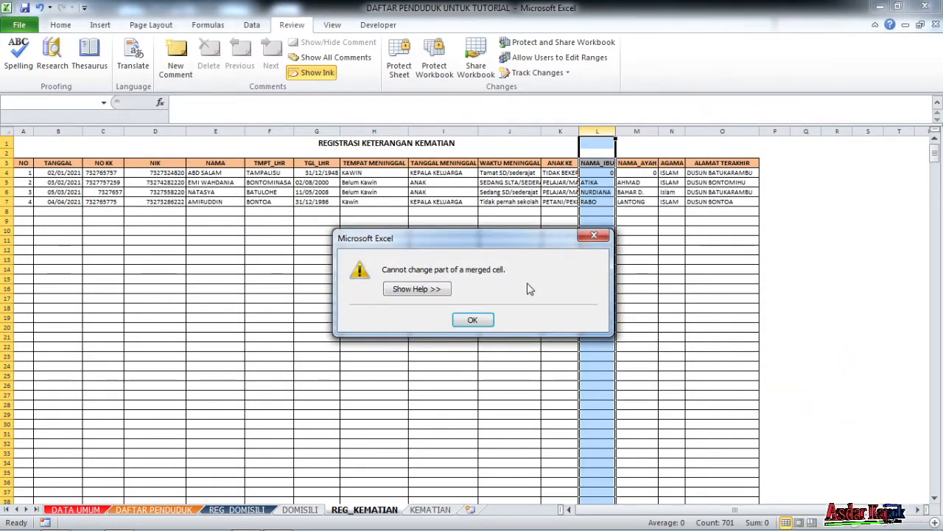
click(473, 320)
click(507, 145)
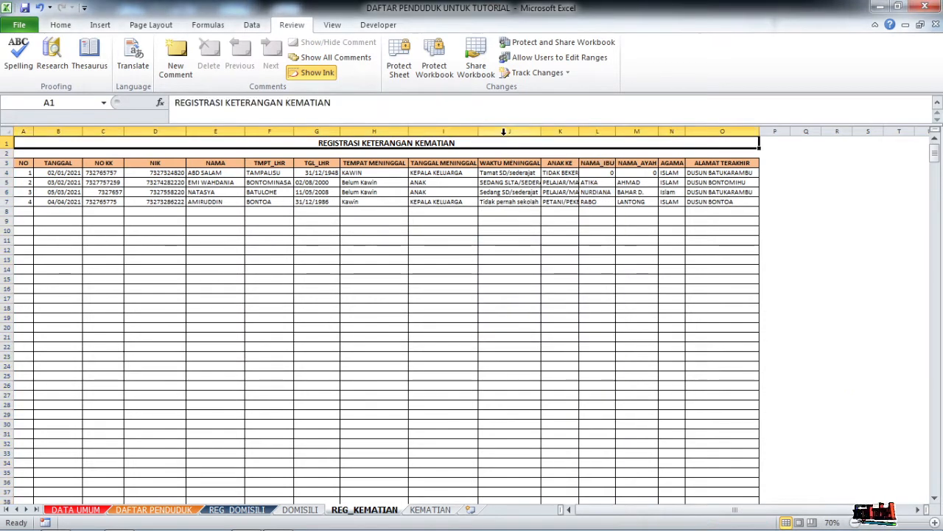
Unmerge the register title in row 1.
click(60, 24)
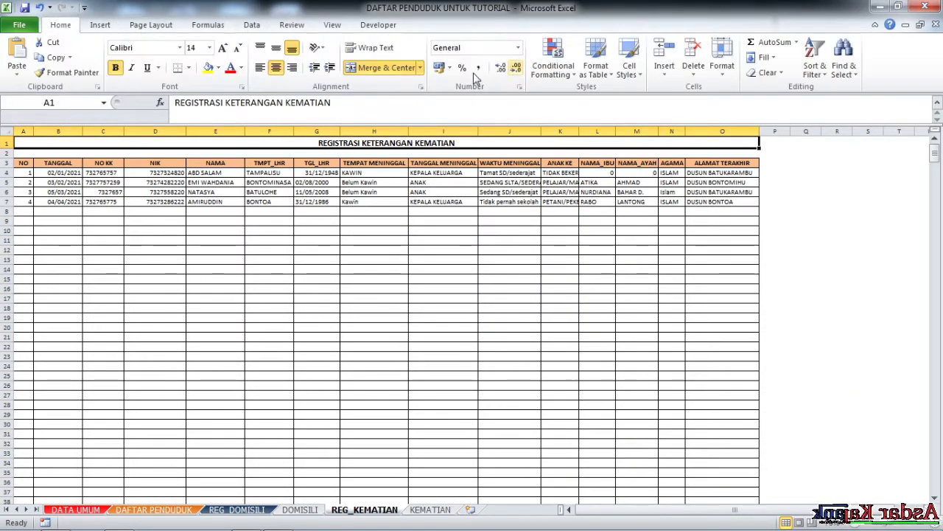
click(405, 68)
click(595, 270)
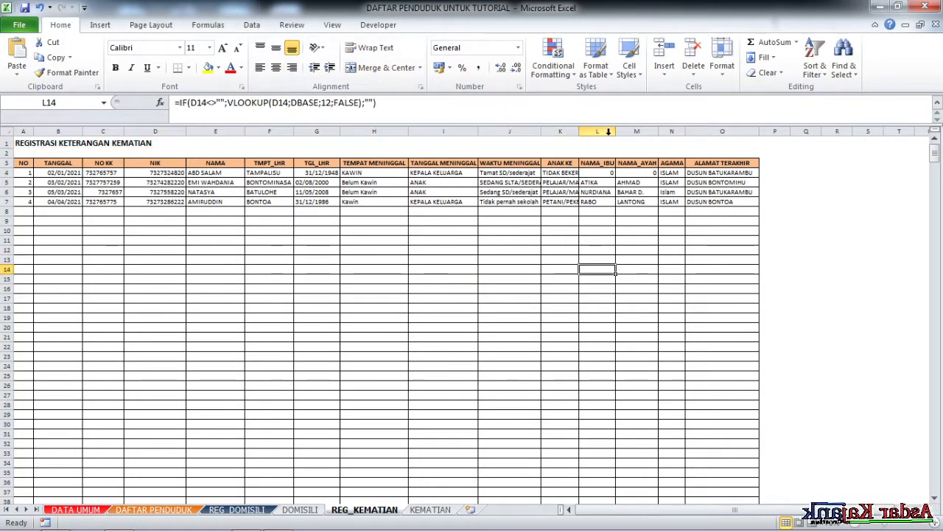
Cut the NAMA_IBU column and insert it just before AGAMA.
click(608, 131)
right_click(607, 133)
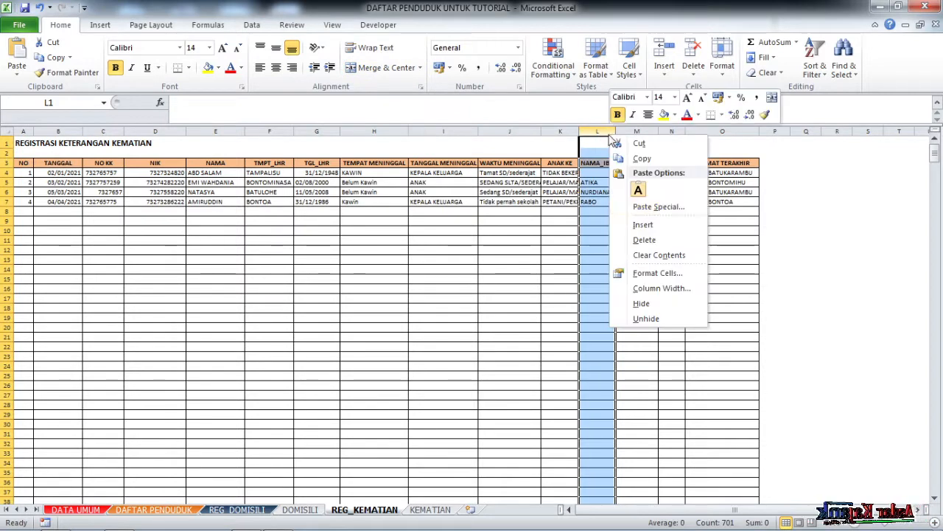
click(651, 160)
click(675, 128)
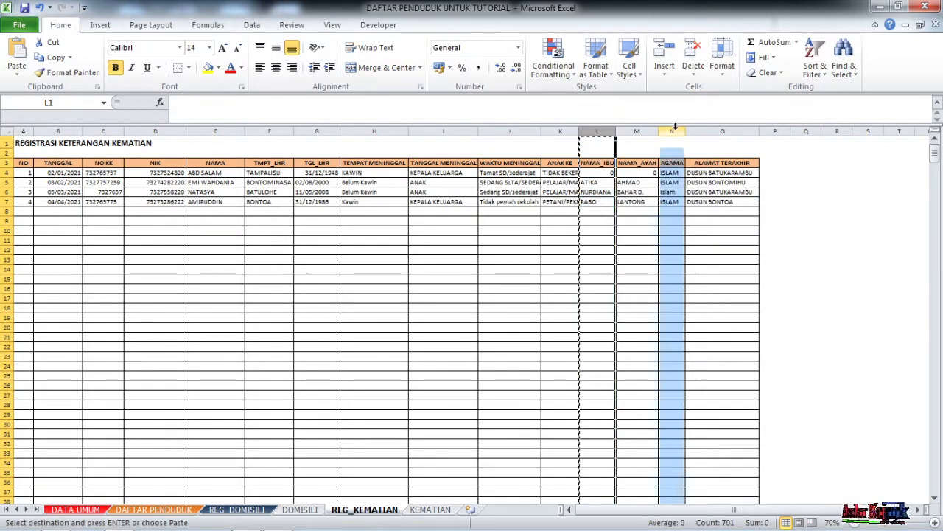
right_click(675, 131)
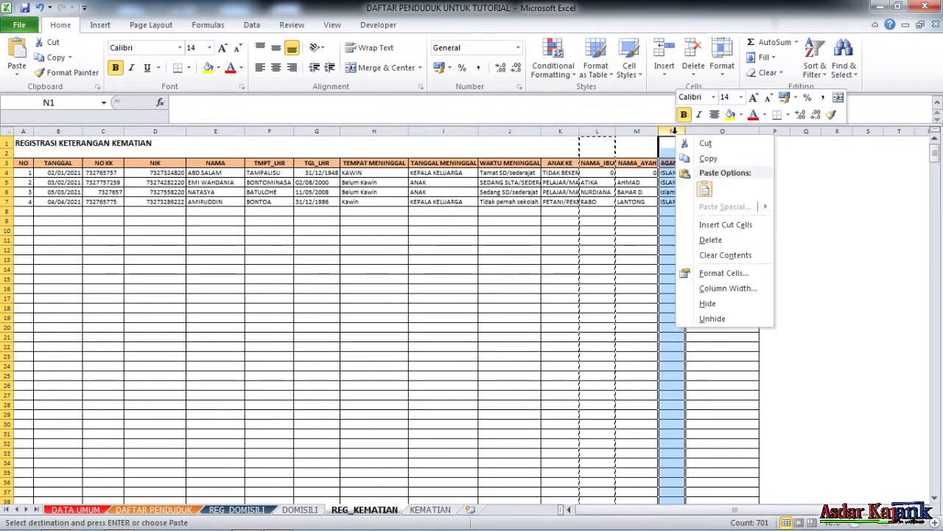
click(726, 225)
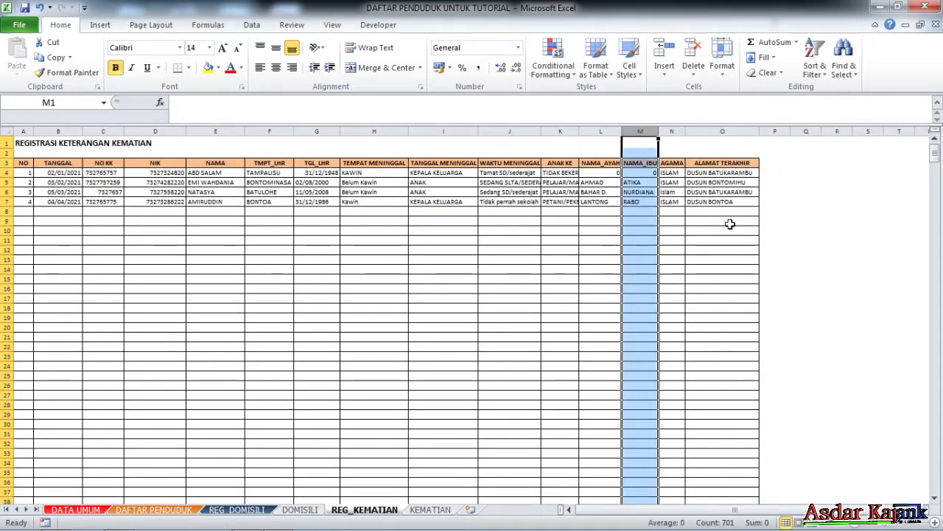
click(665, 231)
Verify NAMA_AYAH in L3 and NAMA_IBU in M3, then select columns M through O.
click(633, 210)
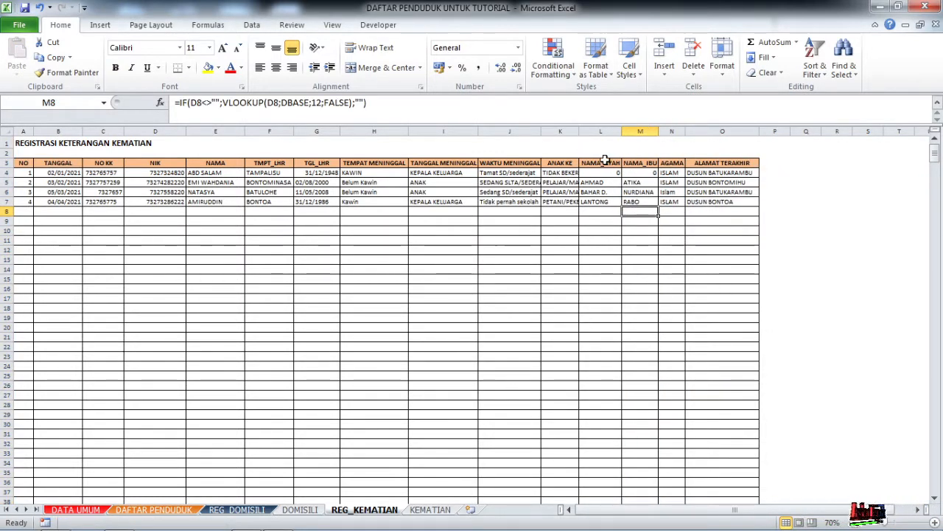
click(604, 164)
click(640, 164)
click(704, 242)
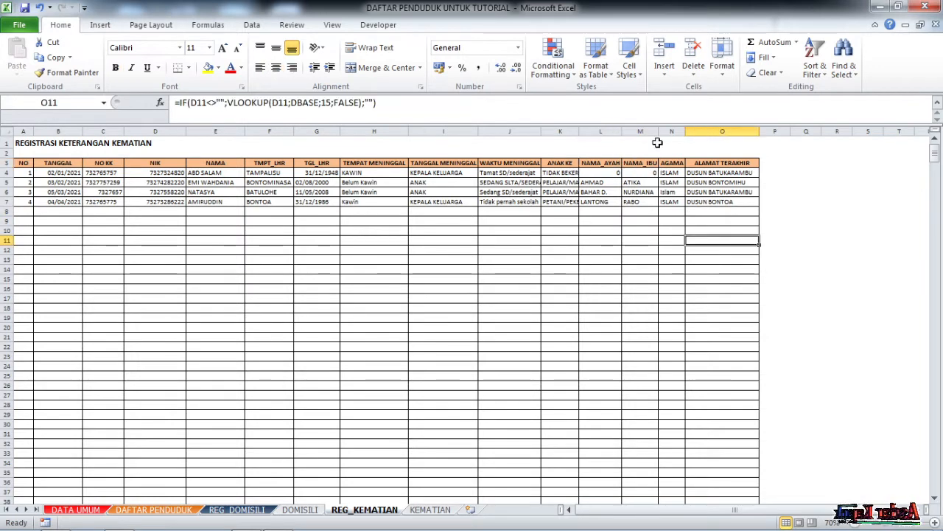
drag(639, 130, 713, 123)
Insert three blank columns at M:O and head M3 UMUR AYAH.
right_click(644, 133)
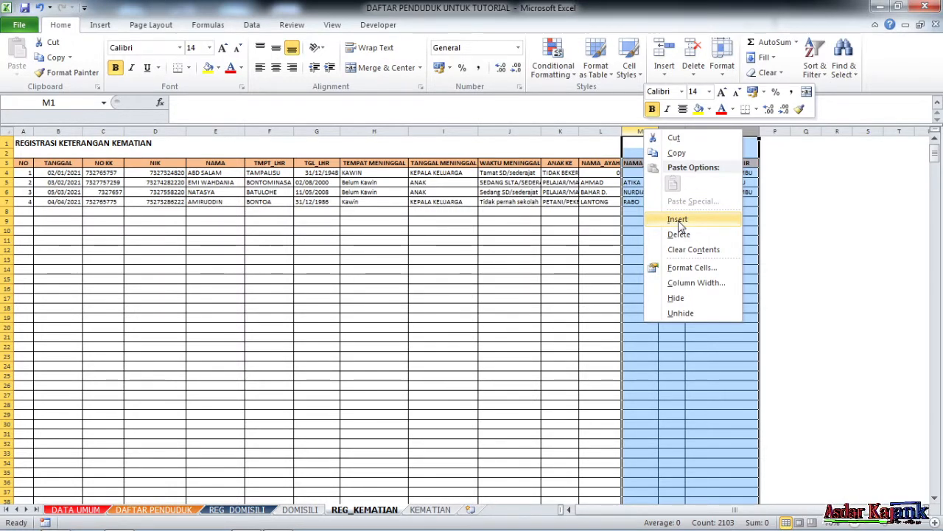
click(678, 219)
click(617, 163)
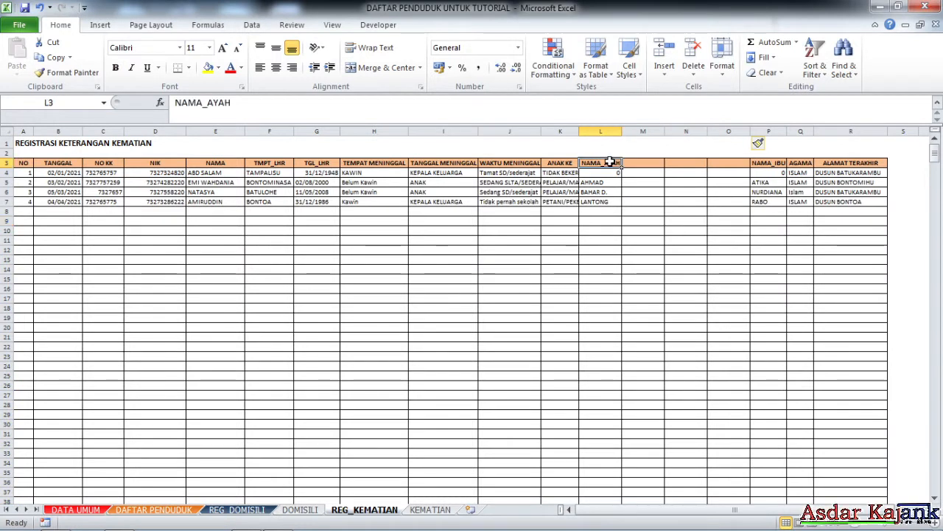
click(633, 163)
text(u)
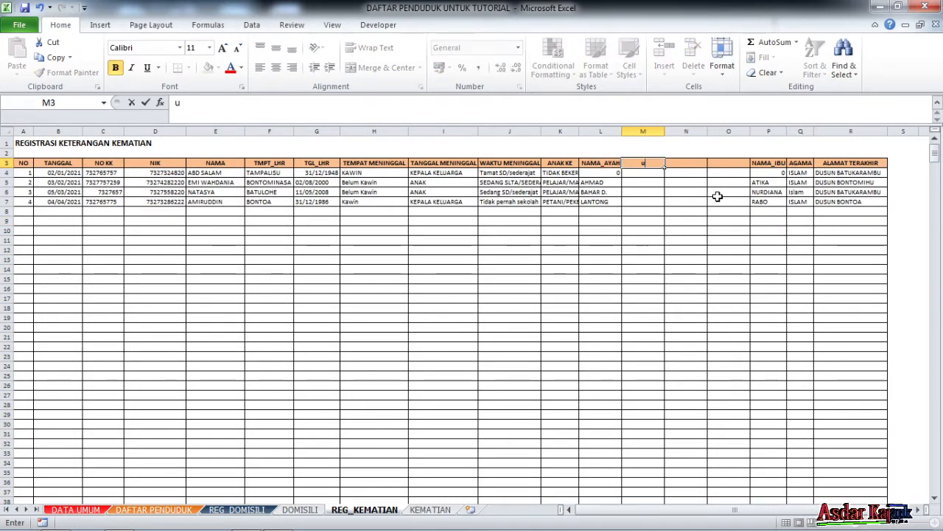
text(umu)
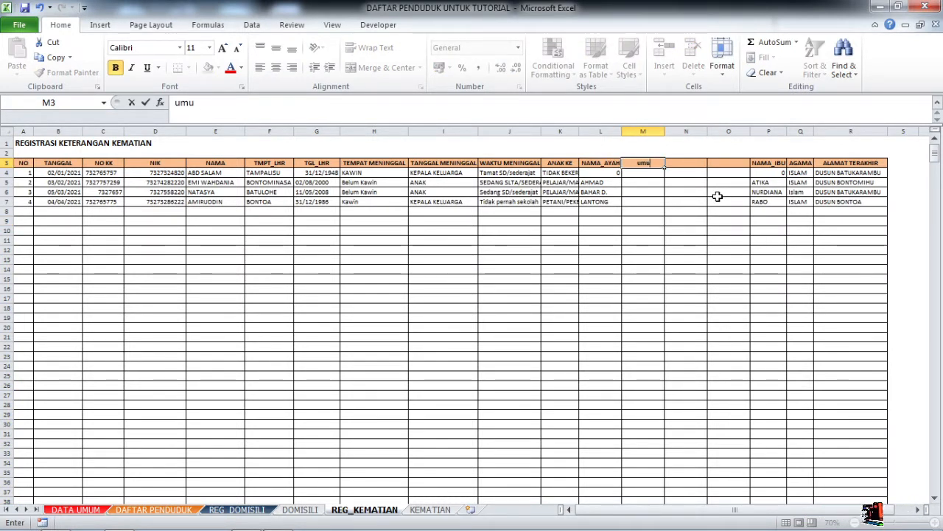
key(BackSpace)
key(BackSpace)
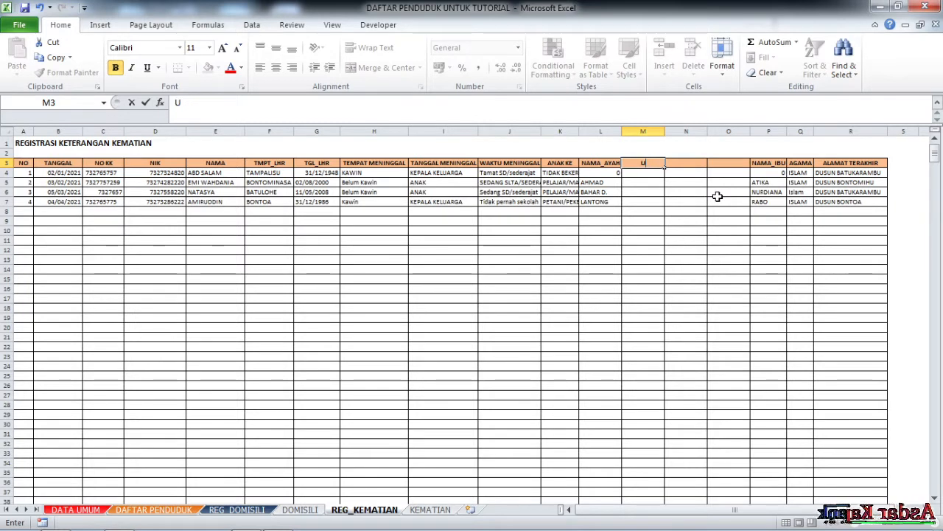
text(MUR AYAH)
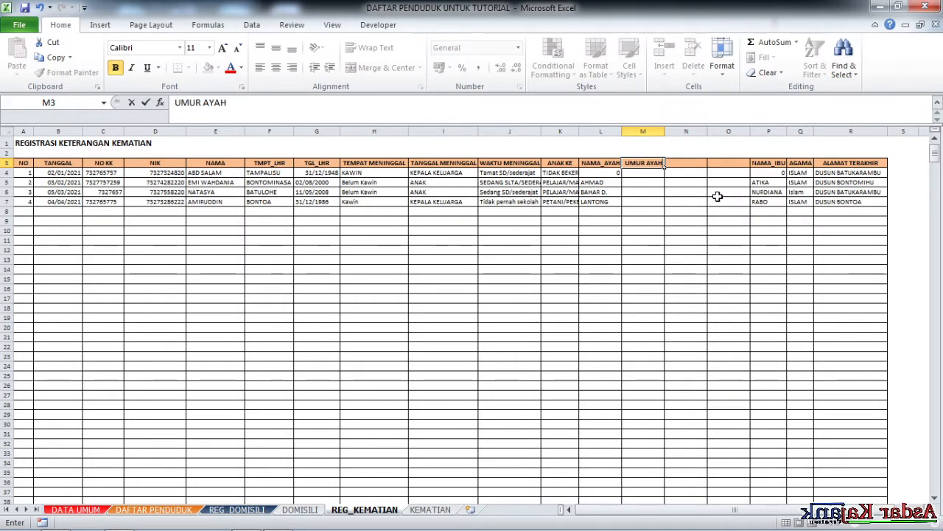
key(Tab)
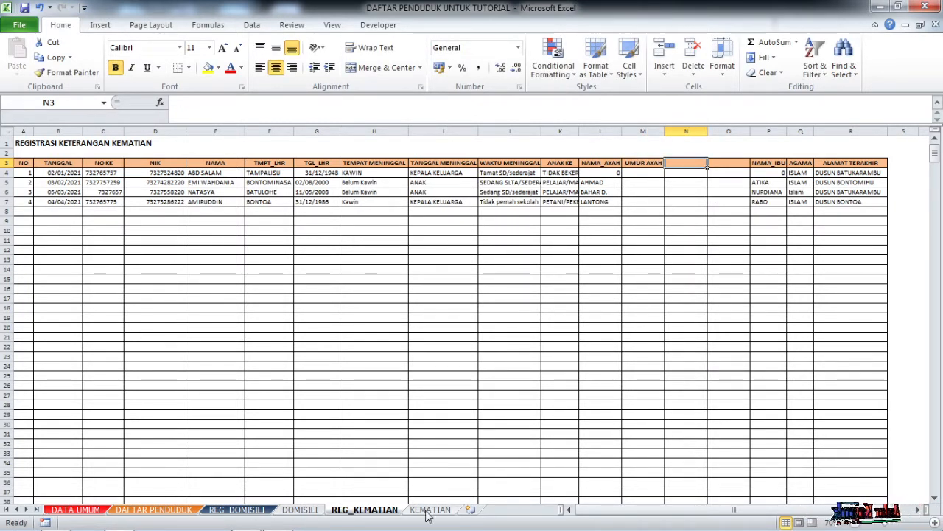
Enter PEKERJAAN AYAH in N3 and ALAMAT AYAH in O3.
click(431, 509)
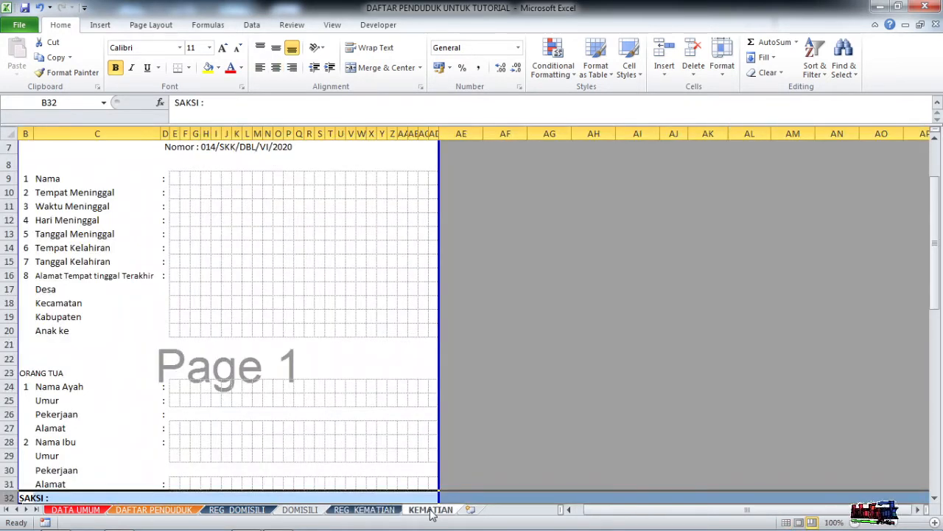
click(364, 509)
text(PEKER)
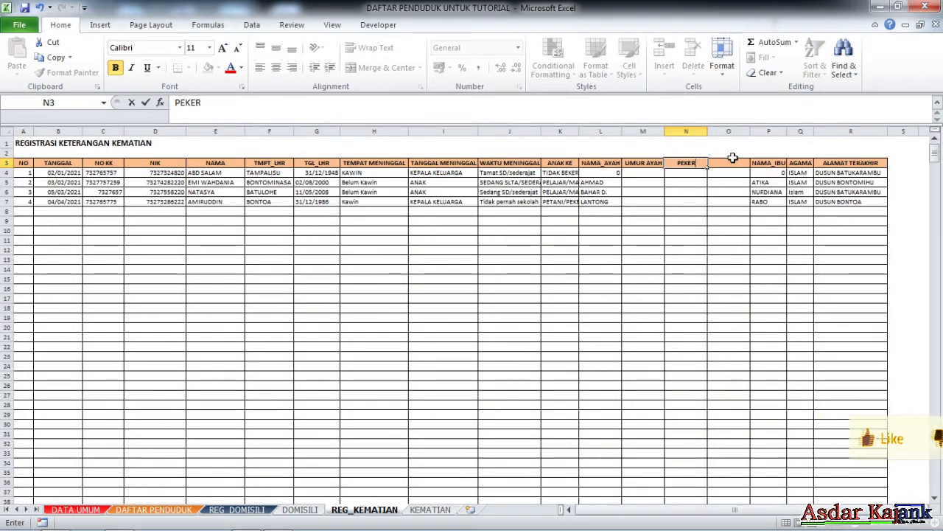
text(JAAN AYAH)
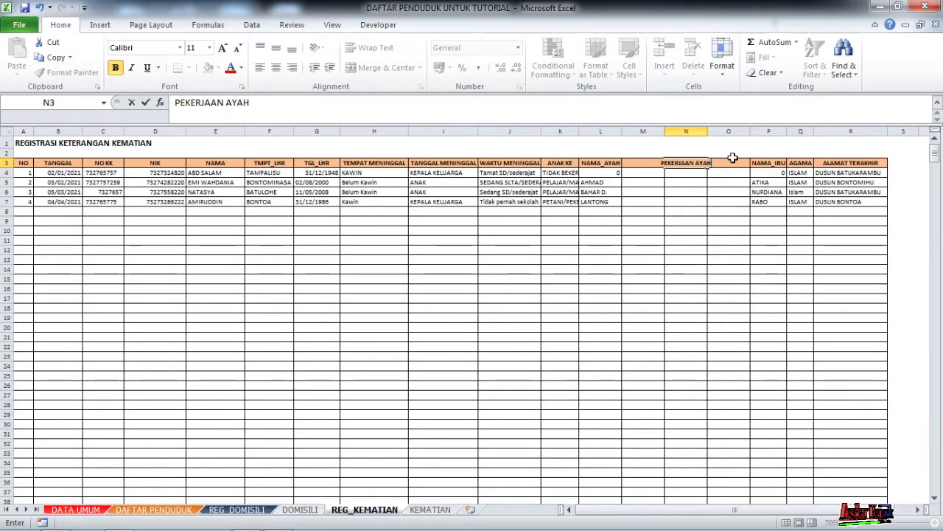
click(733, 159)
text(ALAMA)
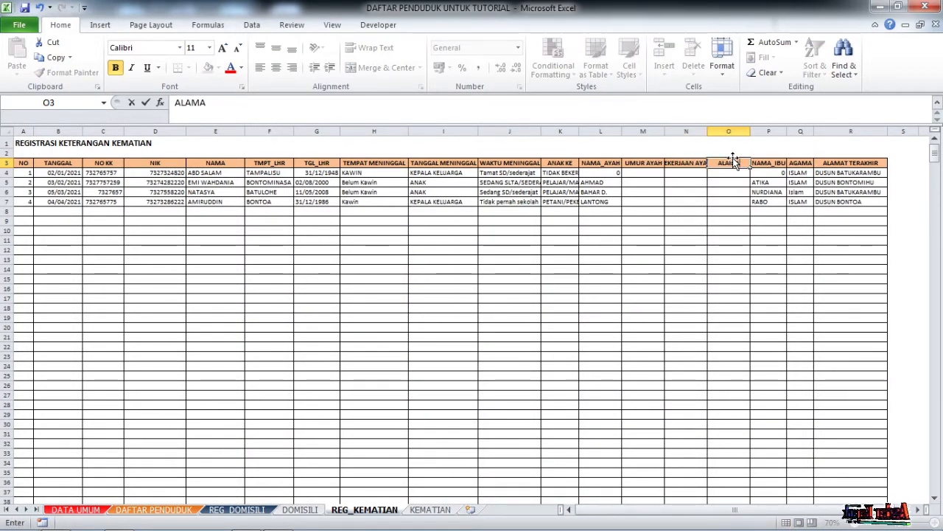
text(T AYAH)
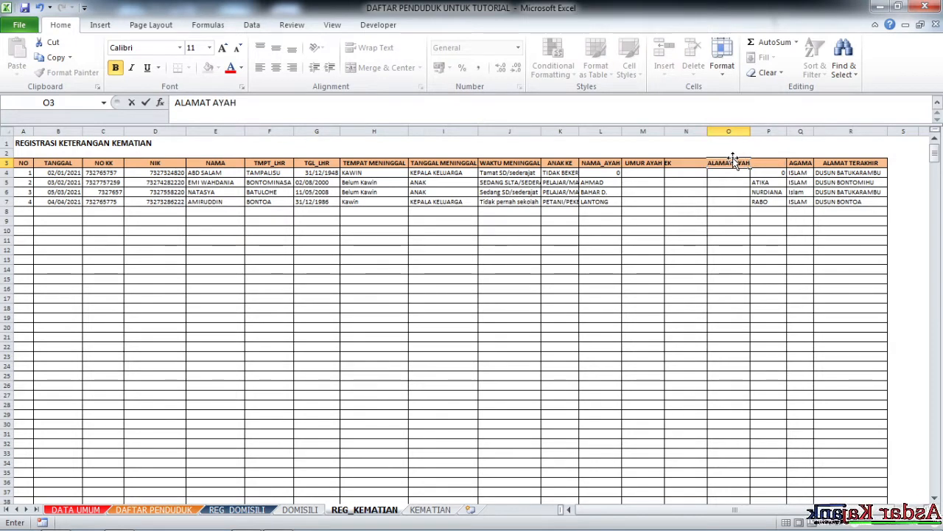
key(Return)
click(701, 222)
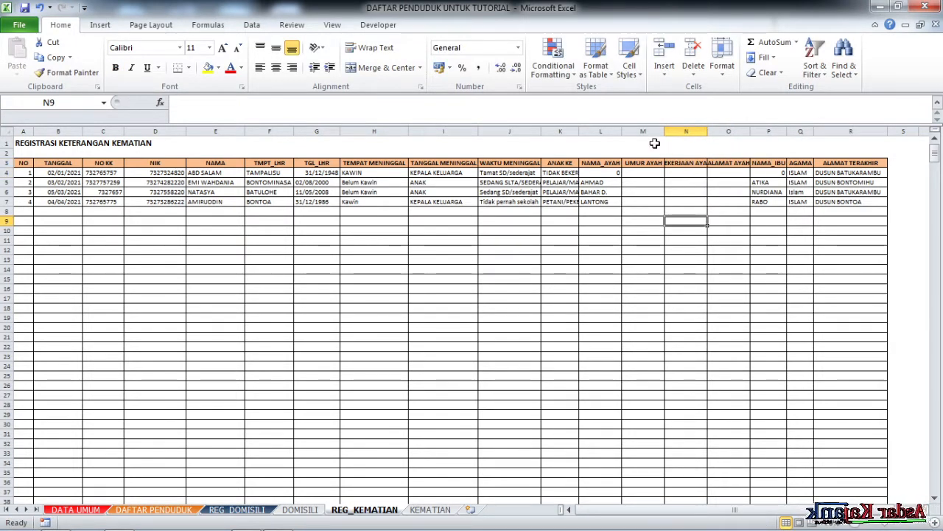
AutoFit columns L through O to their header text.
drag(653, 131, 745, 127)
drag(609, 131, 717, 144)
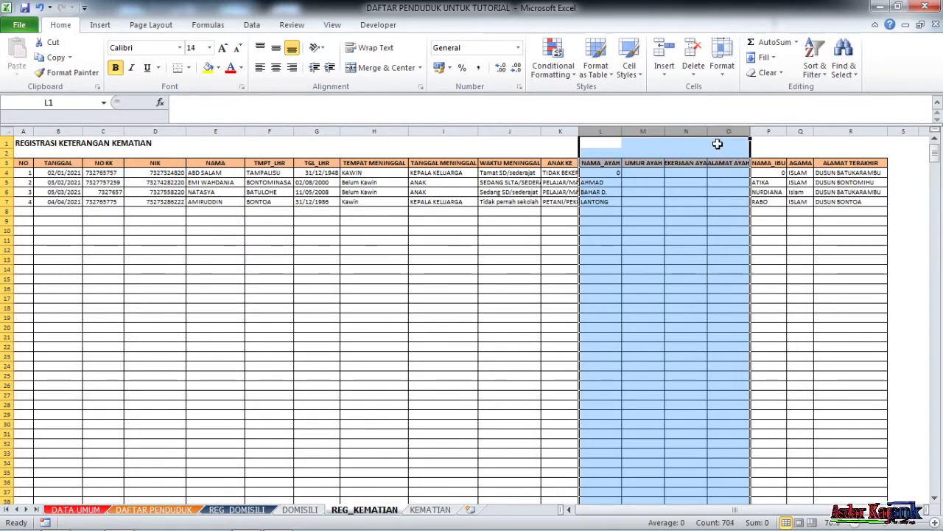
double_click(622, 131)
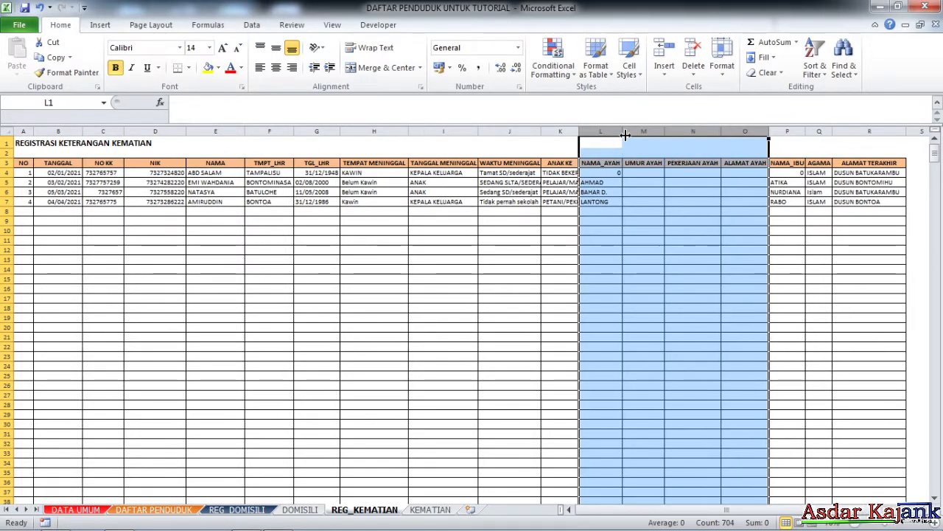
click(693, 220)
click(788, 162)
click(693, 191)
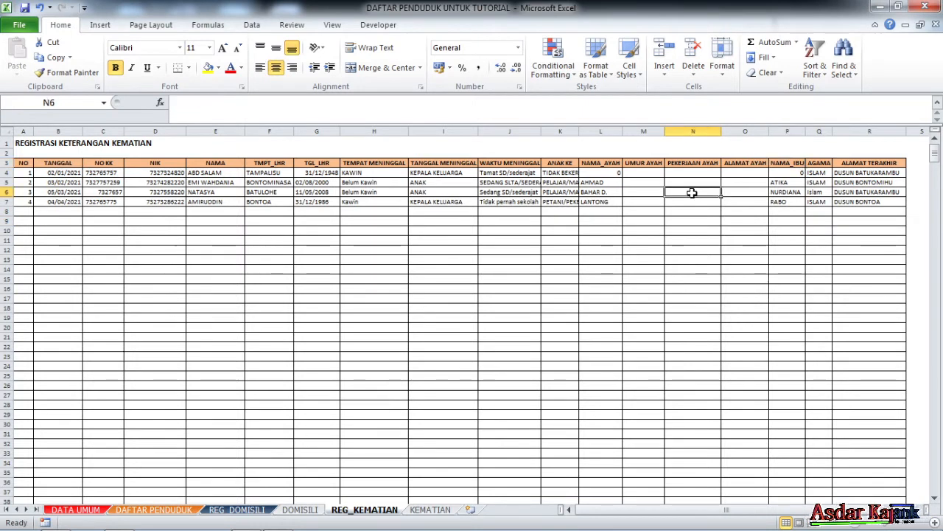
click(650, 209)
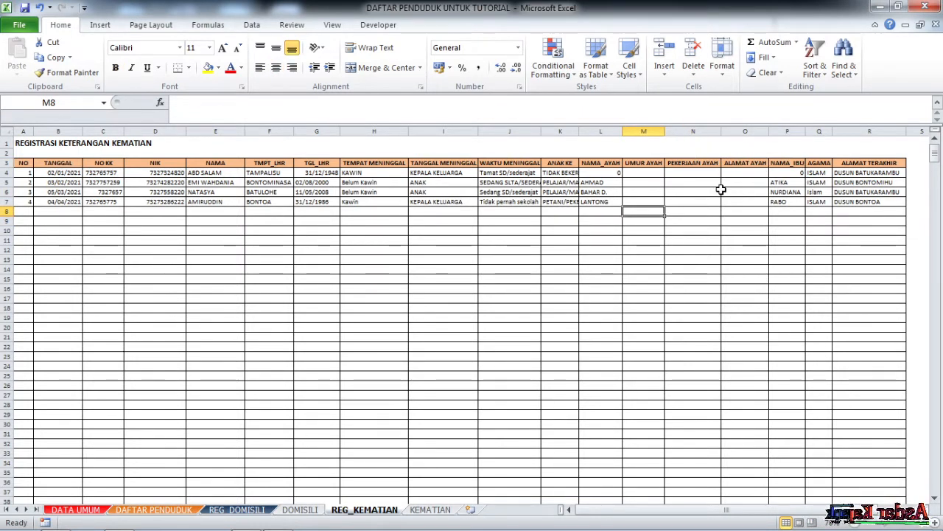
Rename the Q3 header to UMUR IBU.
click(727, 183)
click(753, 163)
key(Right)
key(Right)
key(Right)
key(Right)
key(Right)
key(Right)
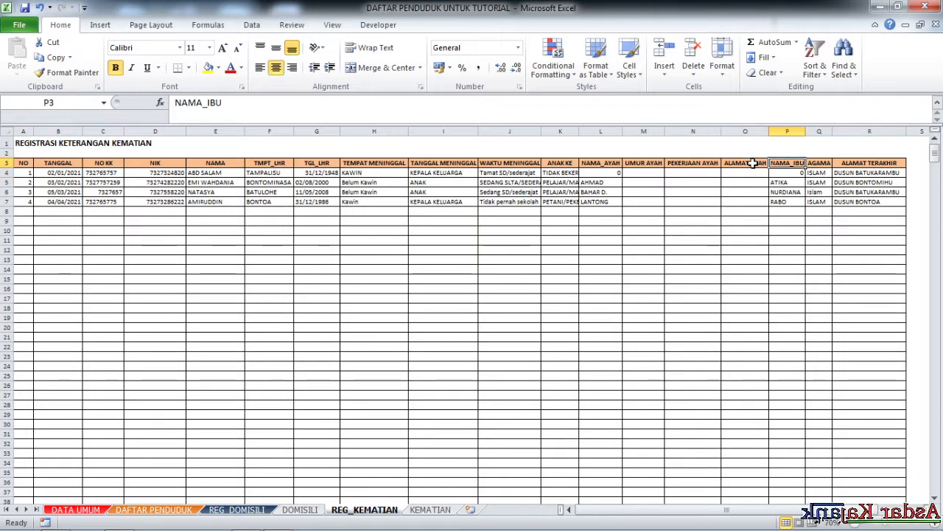
key(Left)
key(Left)
key(Left)
key(Left)
key(Left)
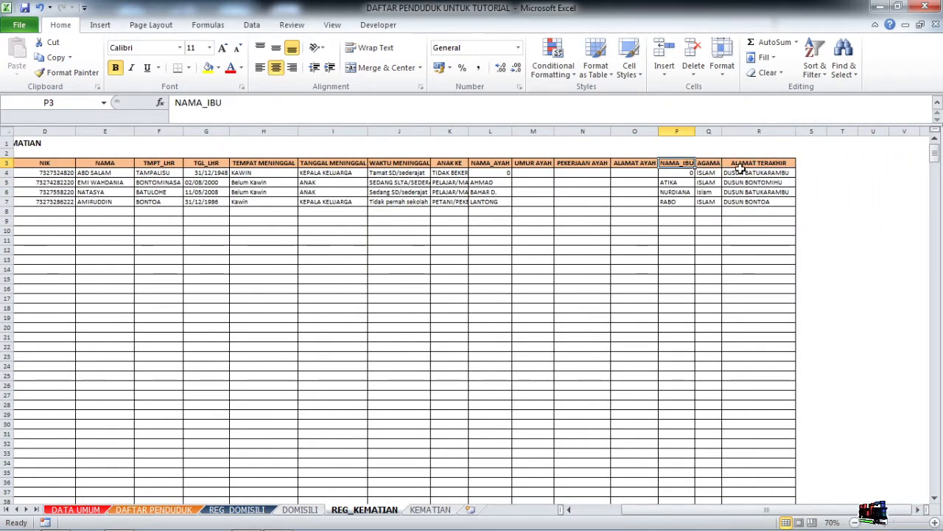
click(710, 162)
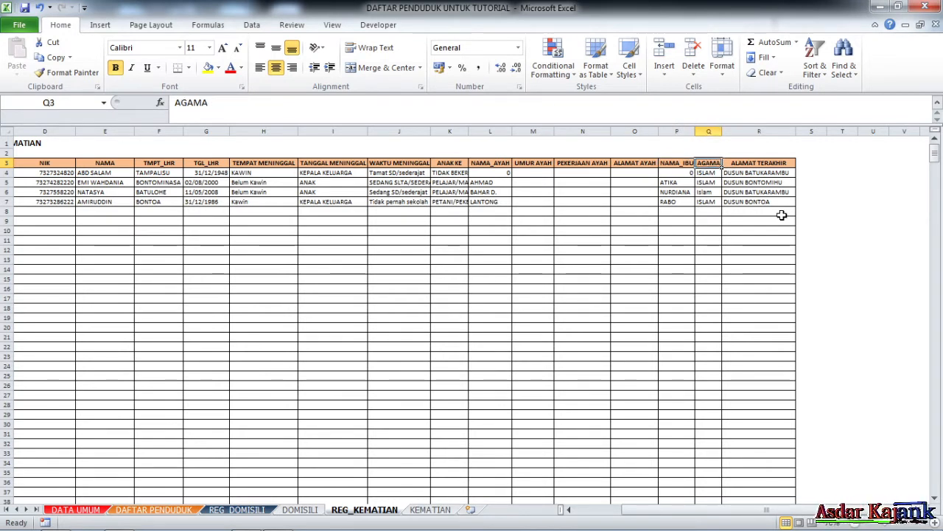
text(UMU)
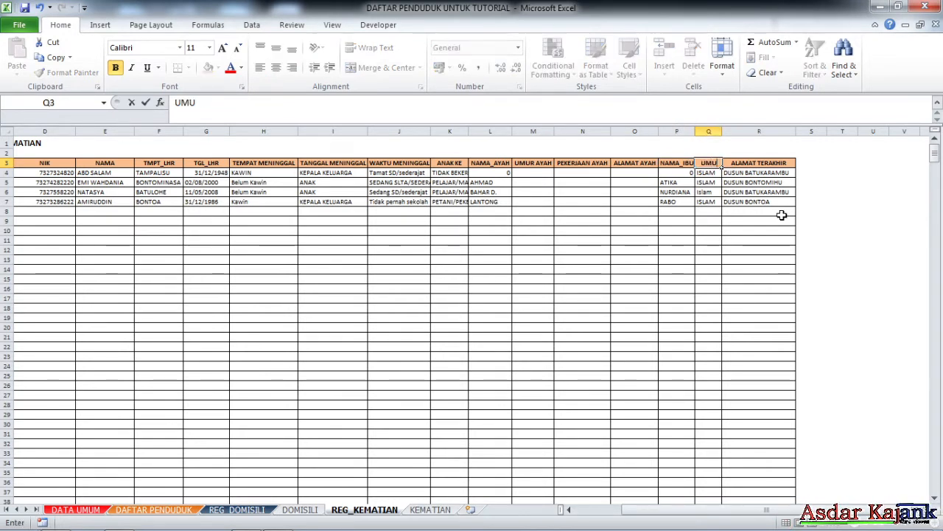
text(R IBU)
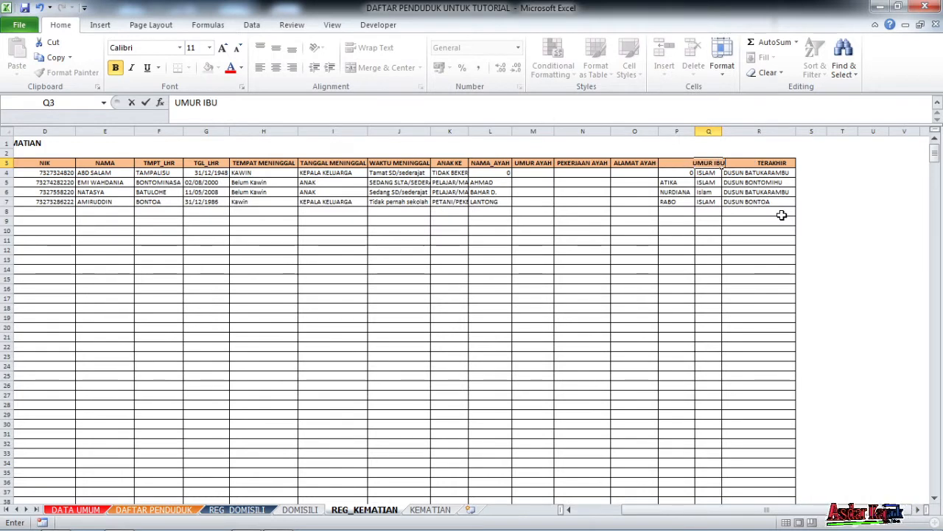
Insert a column before ALAMAT TERAKHIR and head it PEKERJAAN IBU in R3.
click(755, 131)
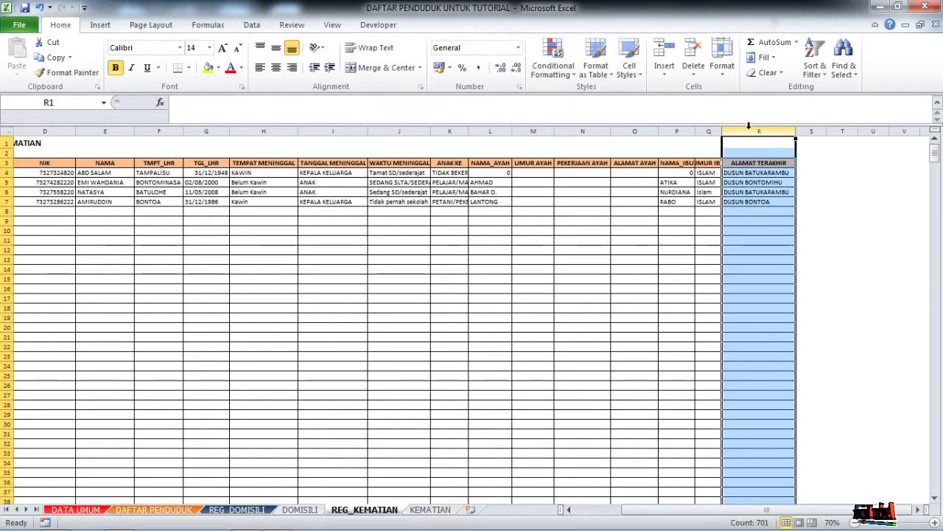
right_click(752, 132)
click(782, 220)
click(784, 219)
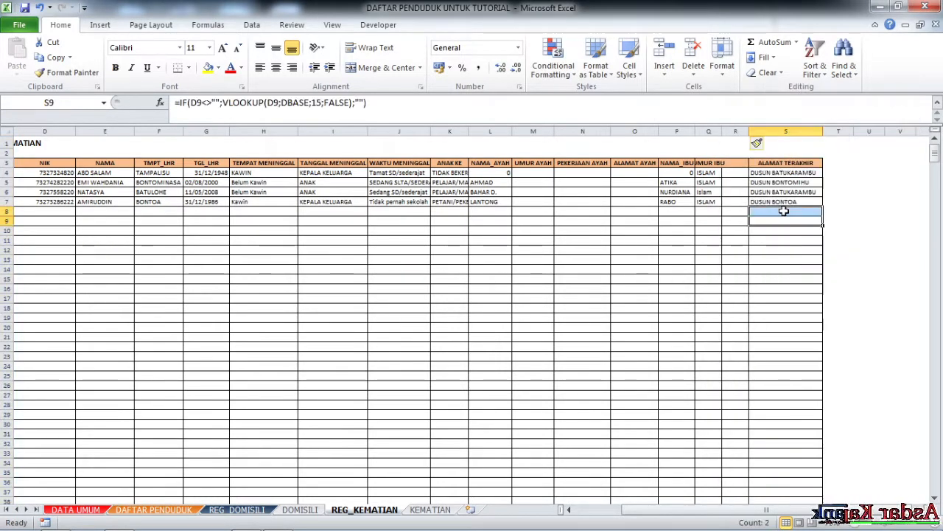
click(731, 163)
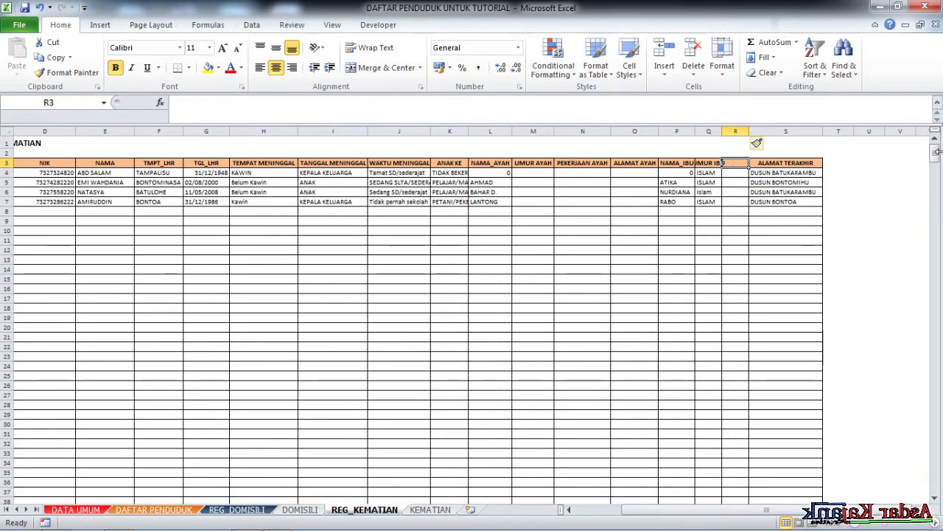
text(PEKERJ)
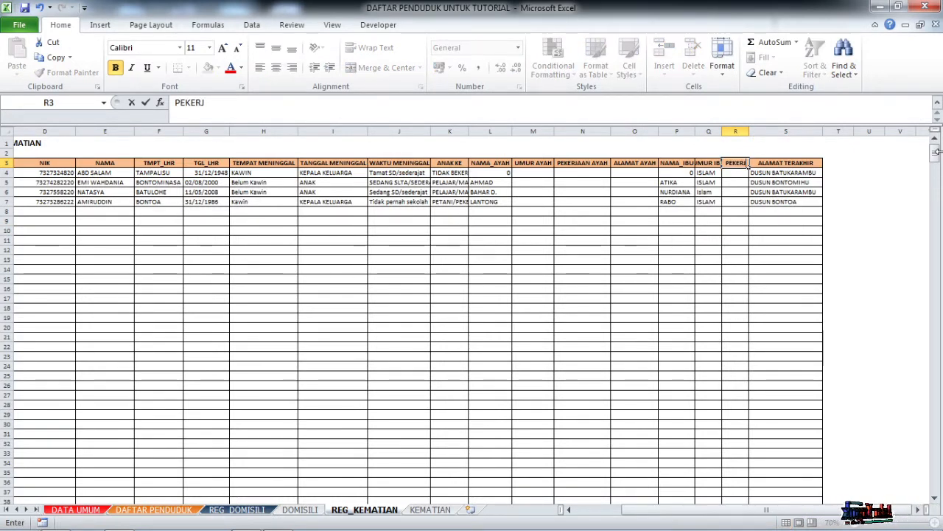
text(AAN)
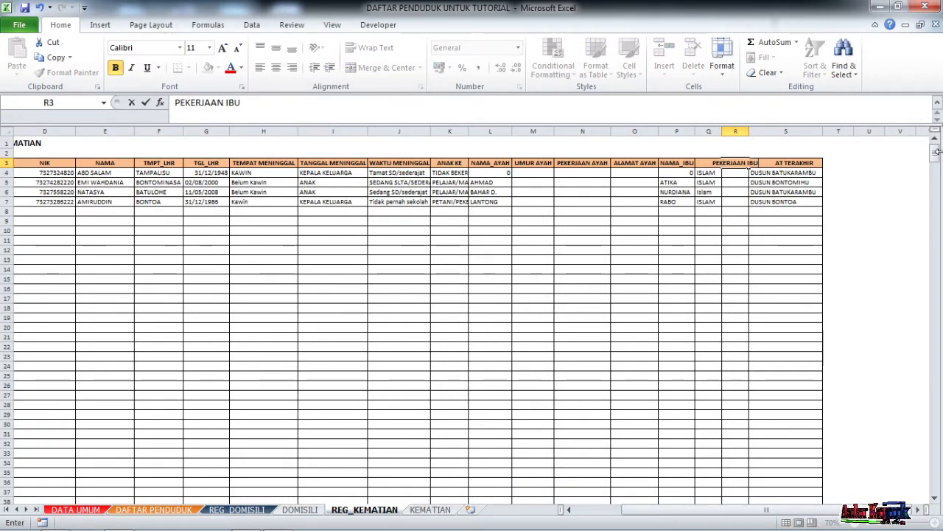
text( IBU)
key(Tab)
Insert another column before ALAMAT TERAKHIR and head it ALAMAT IBU in S3.
click(766, 130)
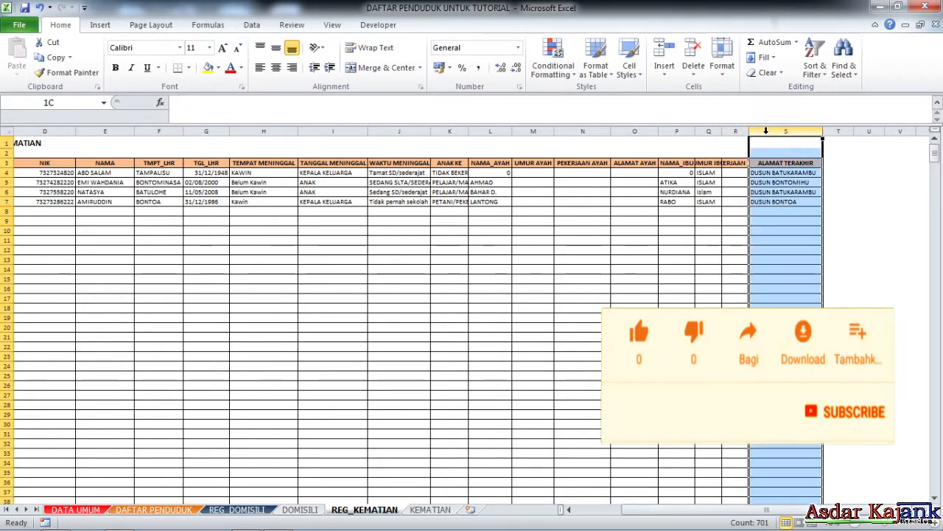
right_click(765, 131)
click(798, 221)
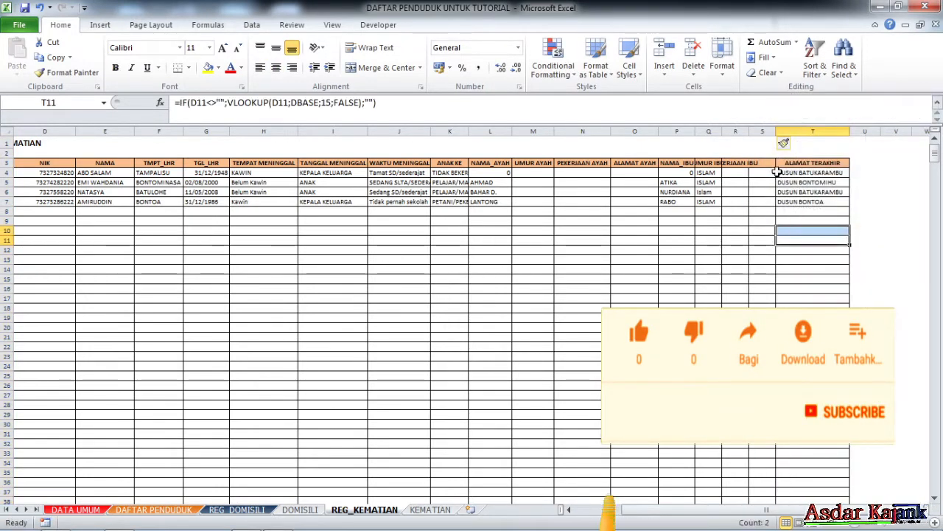
click(763, 162)
text(LA)
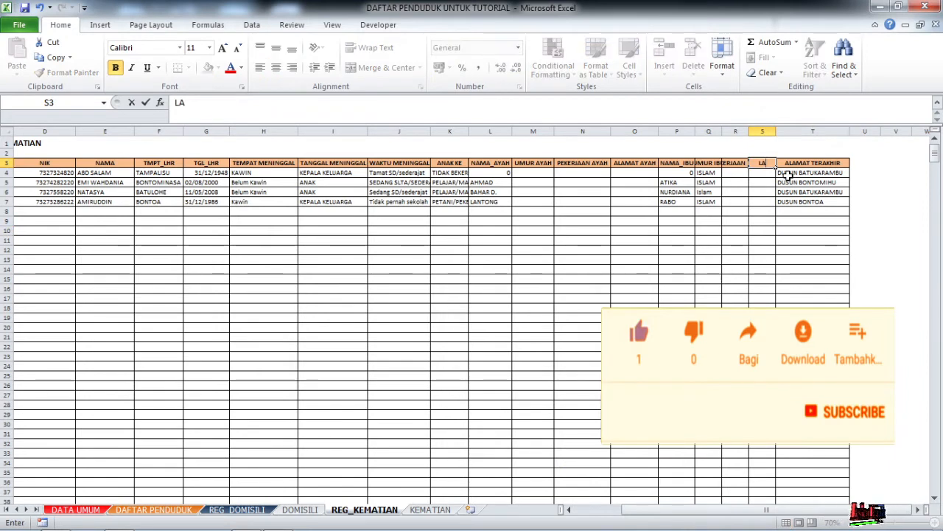
text(AMAT IBU)
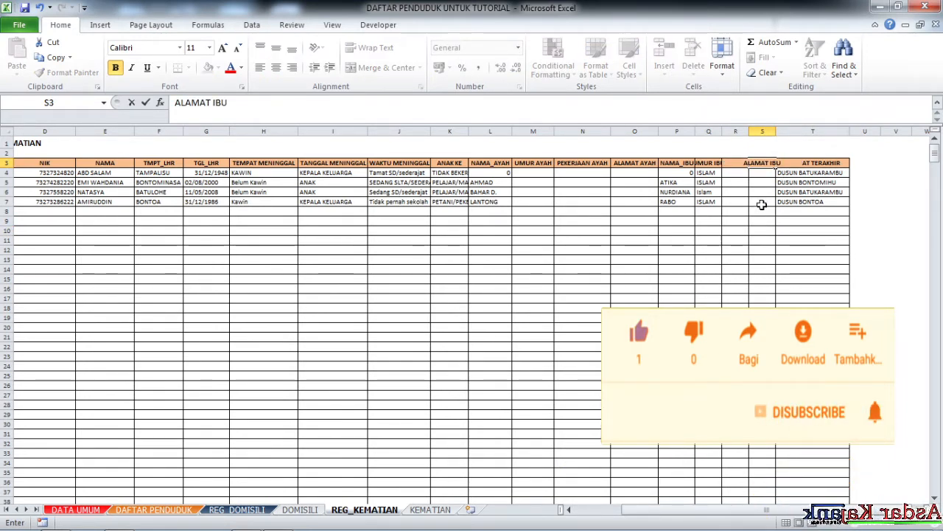
click(761, 204)
Select the father headers NAMA_AYAH to ALAMAT AYAH, then select row 2 above them.
click(665, 183)
click(590, 164)
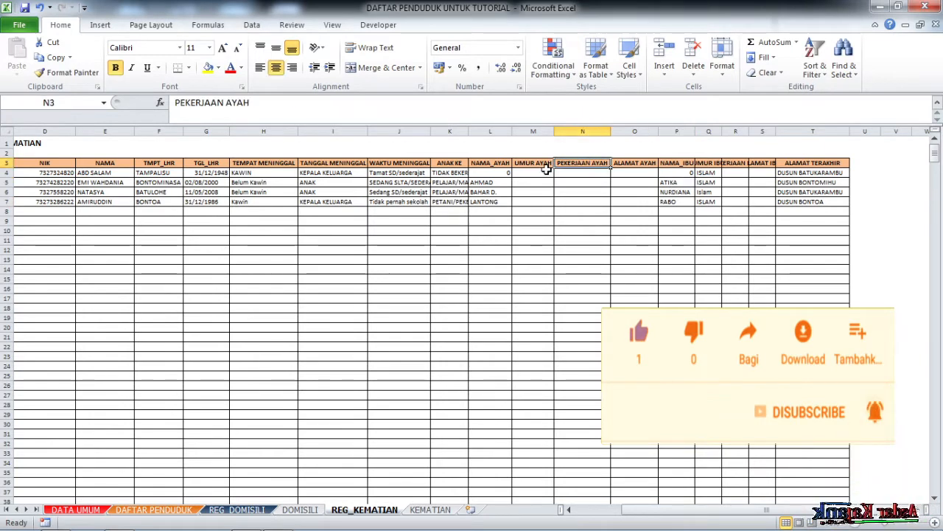
click(539, 163)
key(Down)
key(Down)
key(Down)
key(Down)
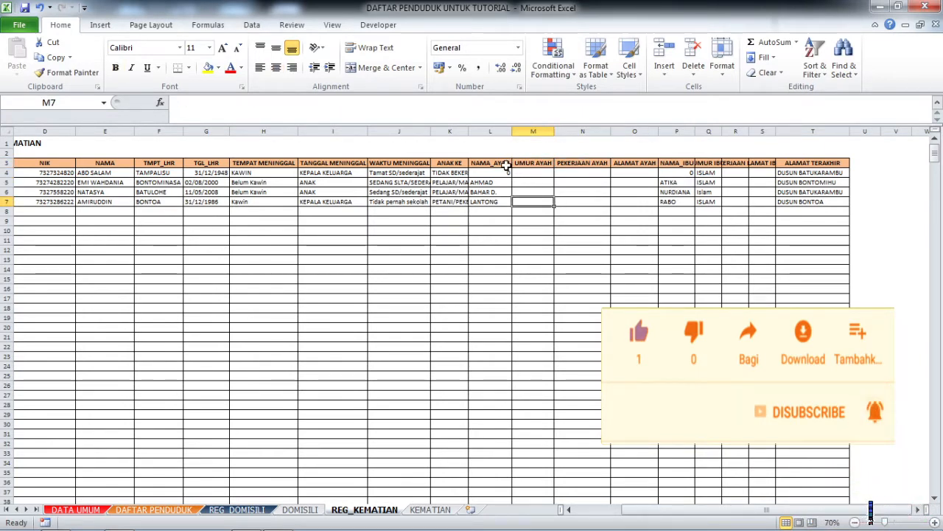
drag(507, 167, 619, 162)
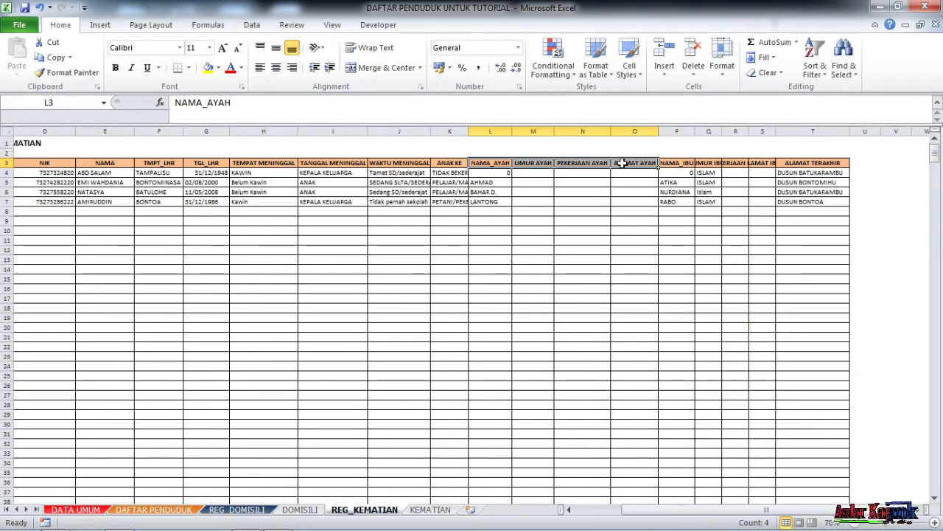
click(484, 153)
click(8, 153)
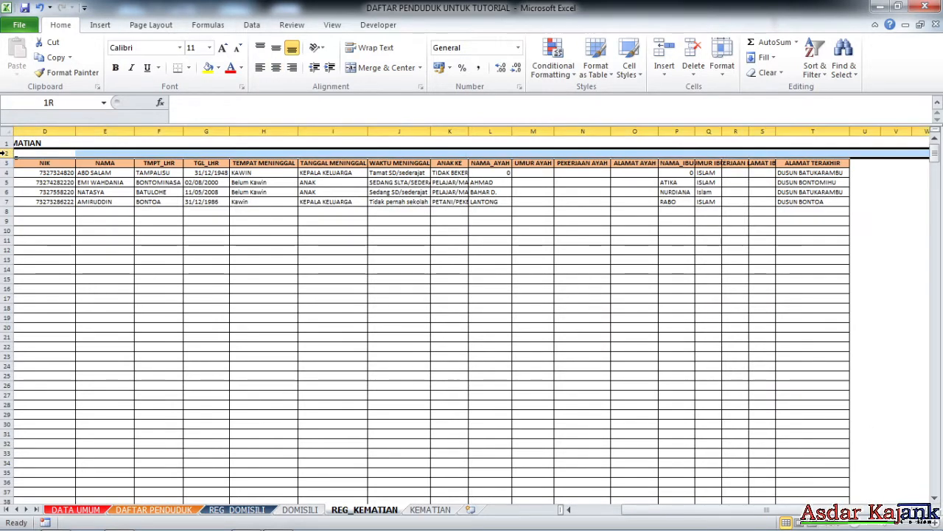
Insert a blank row above the header row to hold group headings.
right_click(8, 153)
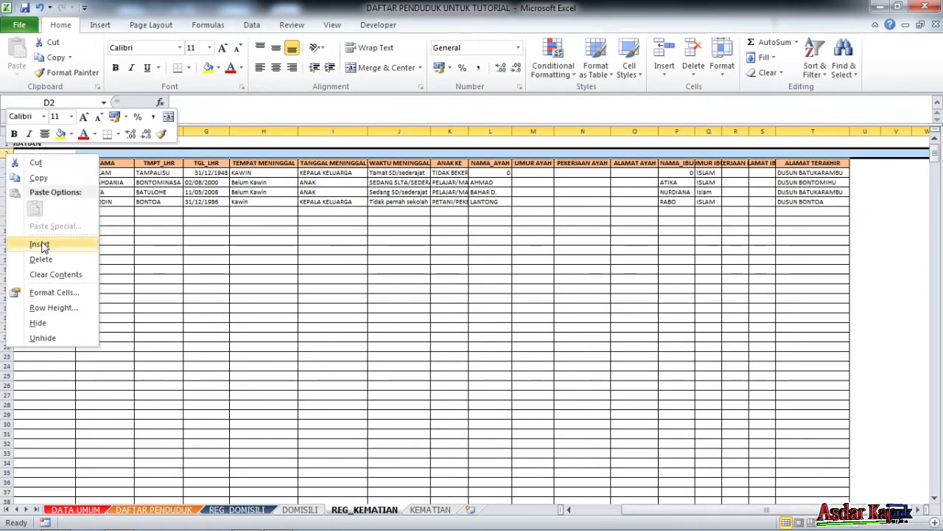
click(40, 245)
click(583, 267)
click(589, 179)
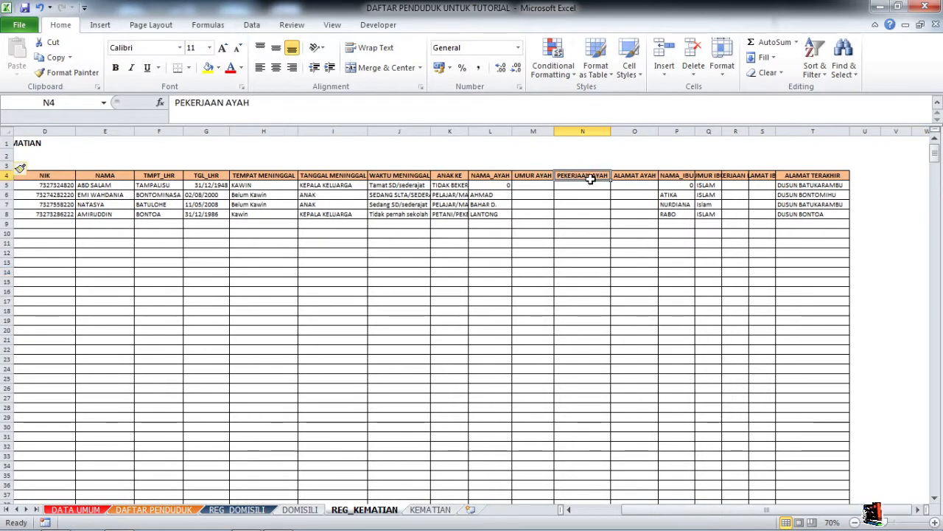
Merge and center L3:O3 above the father columns and enter the heading AYAH.
click(490, 179)
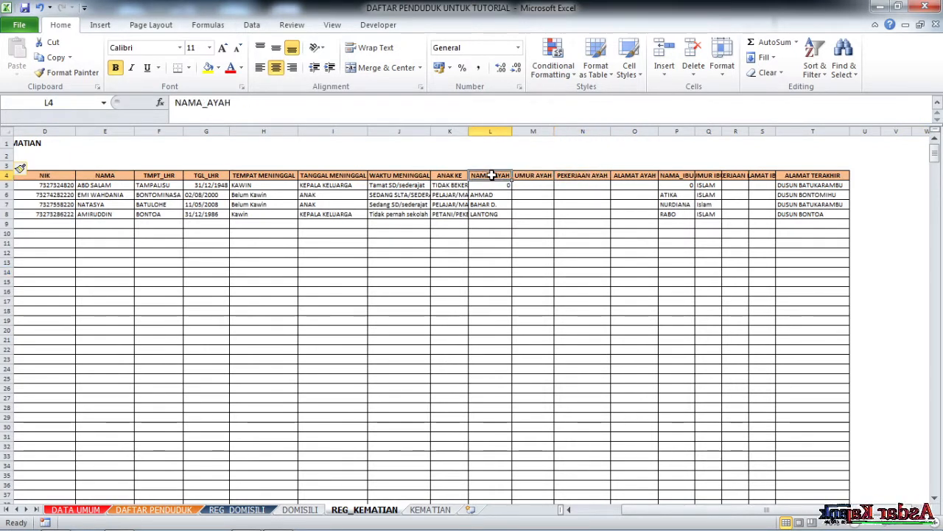
click(484, 166)
drag(484, 167, 622, 167)
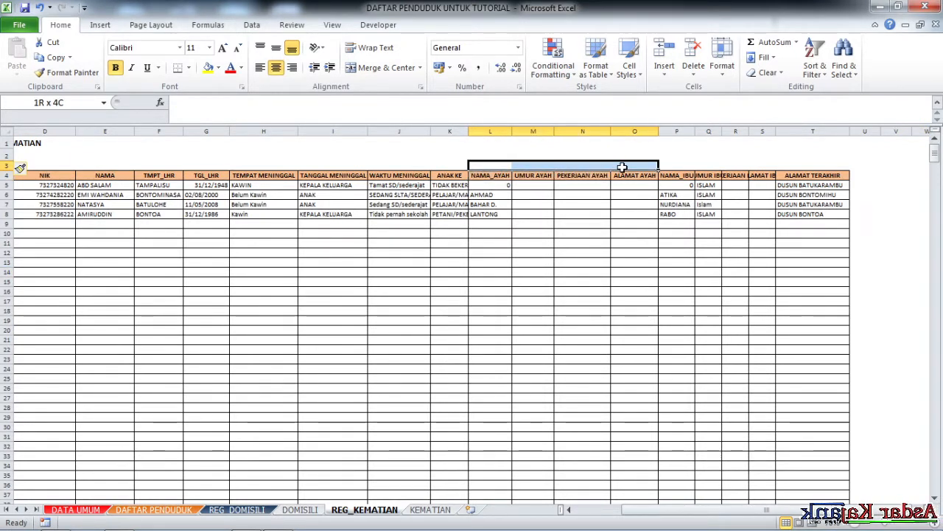
click(384, 68)
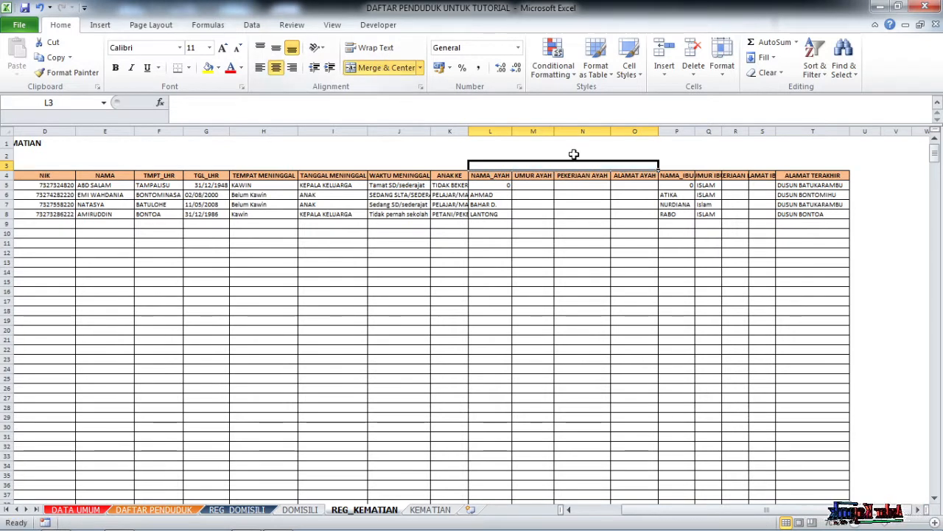
text(AYA)
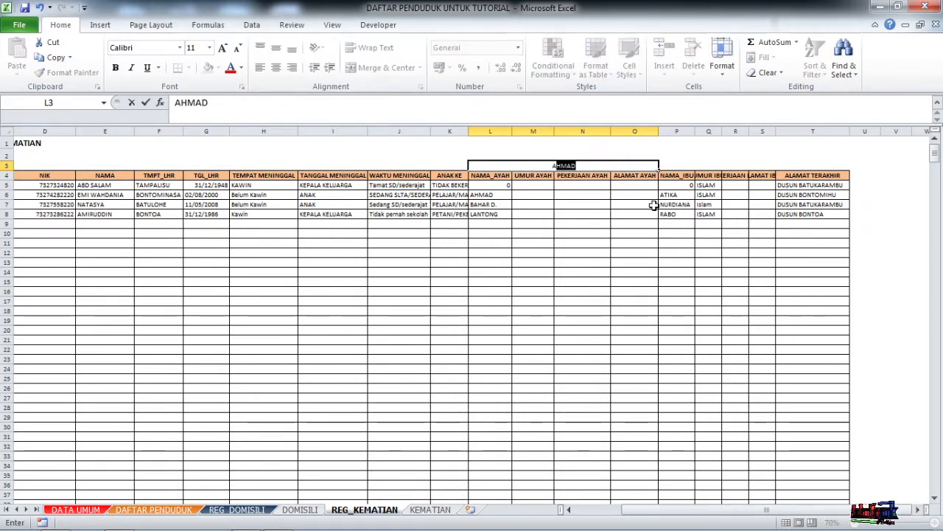
key(BackSpace)
key(BackSpace)
key(BackSpace)
text(AYAH)
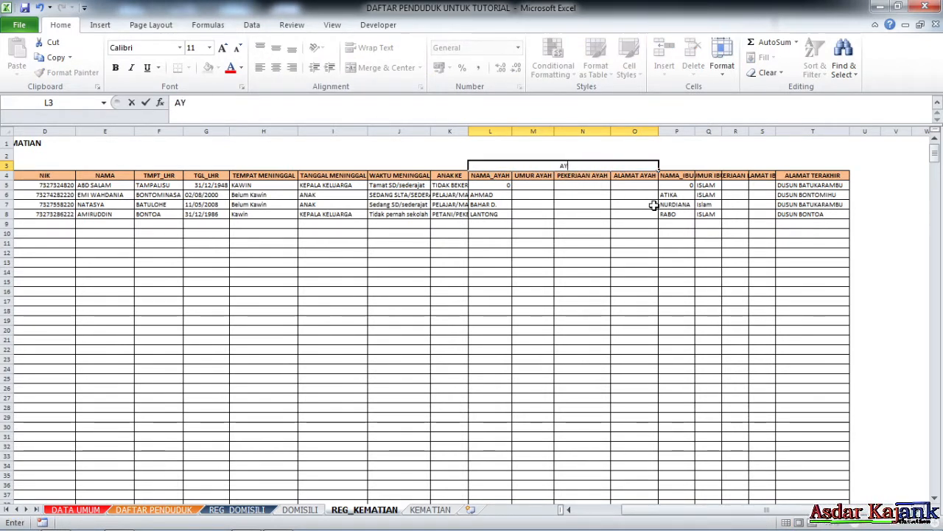
click(667, 244)
Give the merged AYAH heading a thick box border.
click(595, 164)
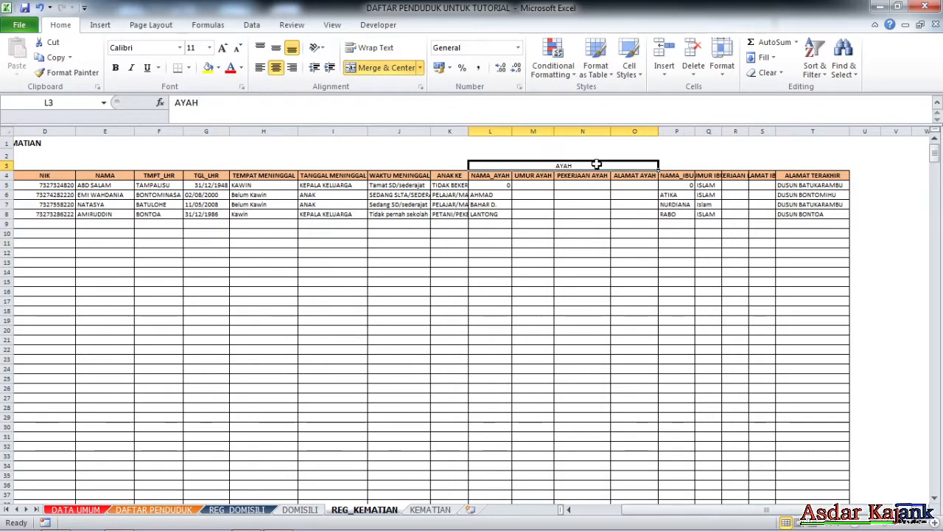
click(189, 68)
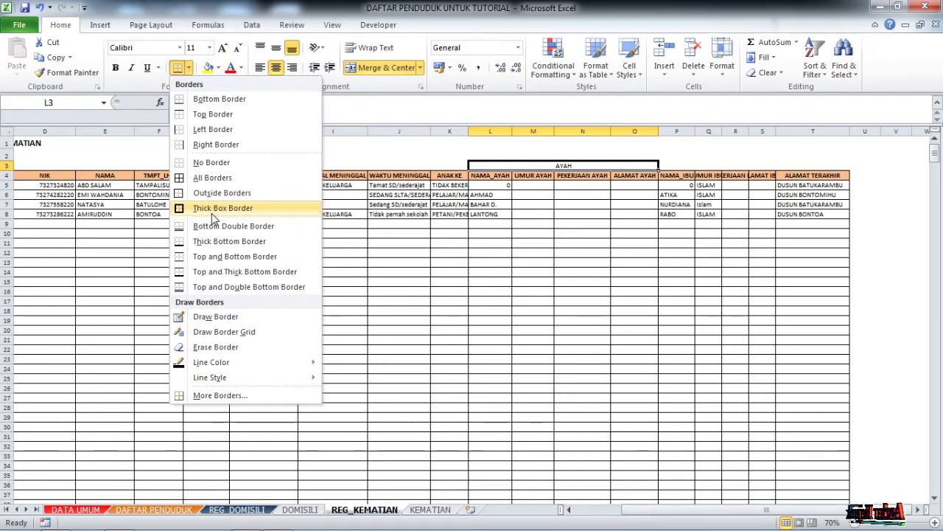
click(214, 210)
click(673, 166)
drag(673, 166, 761, 168)
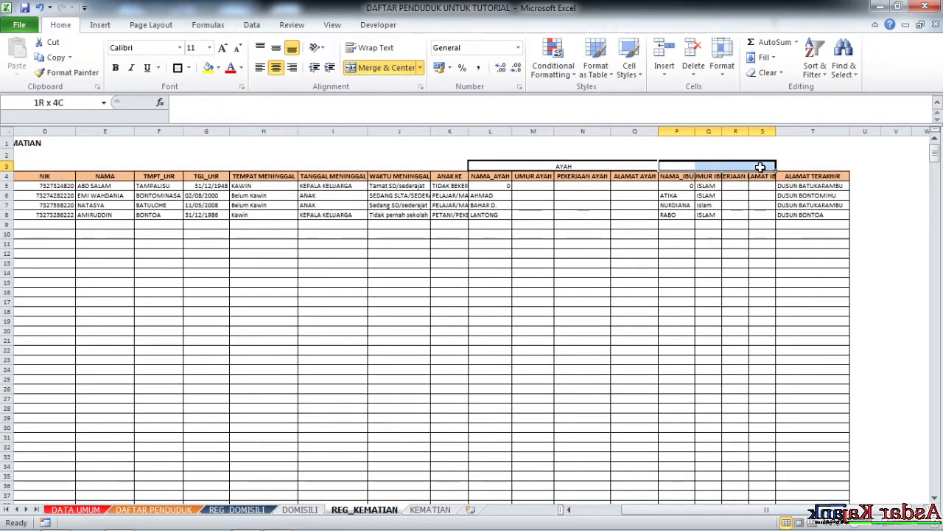
Merge P3:S3 into an IBU heading and frame it with a thick box border.
click(381, 67)
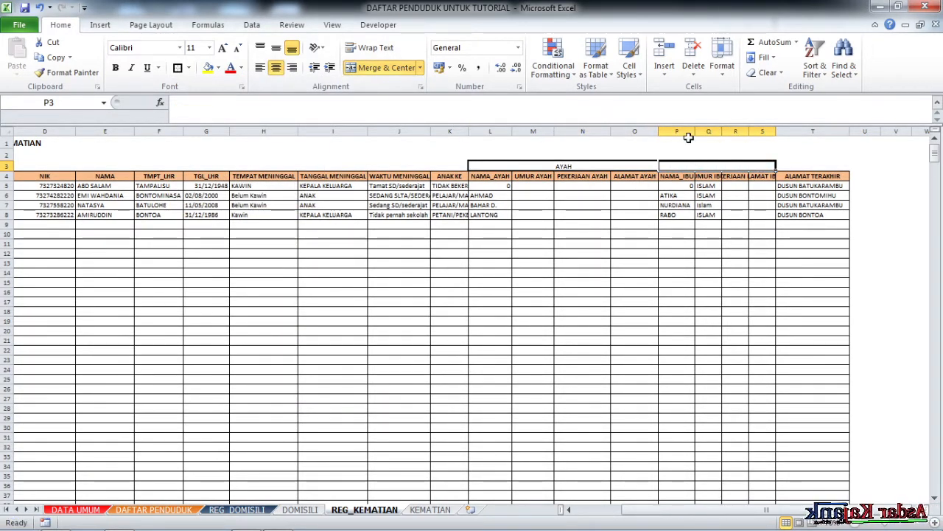
text(IBU)
click(817, 276)
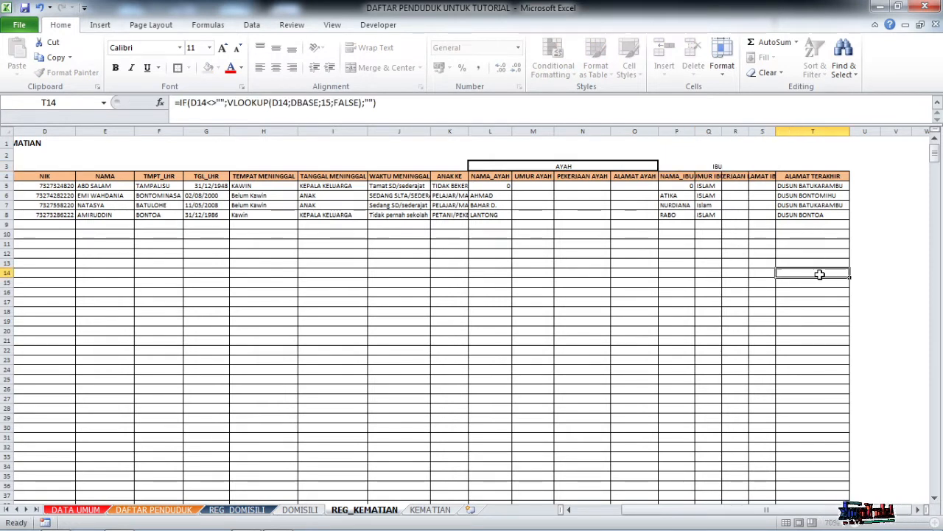
click(714, 165)
click(177, 68)
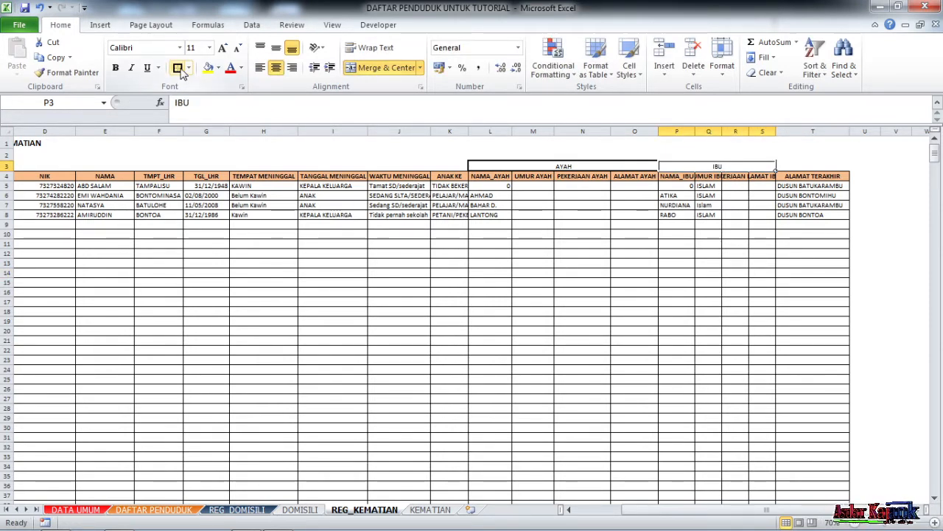
click(709, 253)
Merge ALAMAT TERAKHIR with the cell above so it spans T3:T4.
click(798, 169)
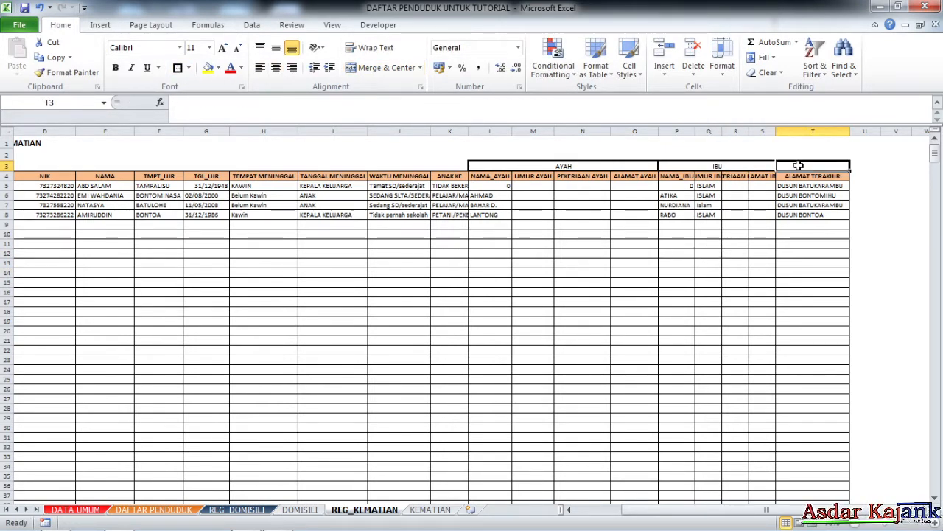
drag(803, 179, 803, 164)
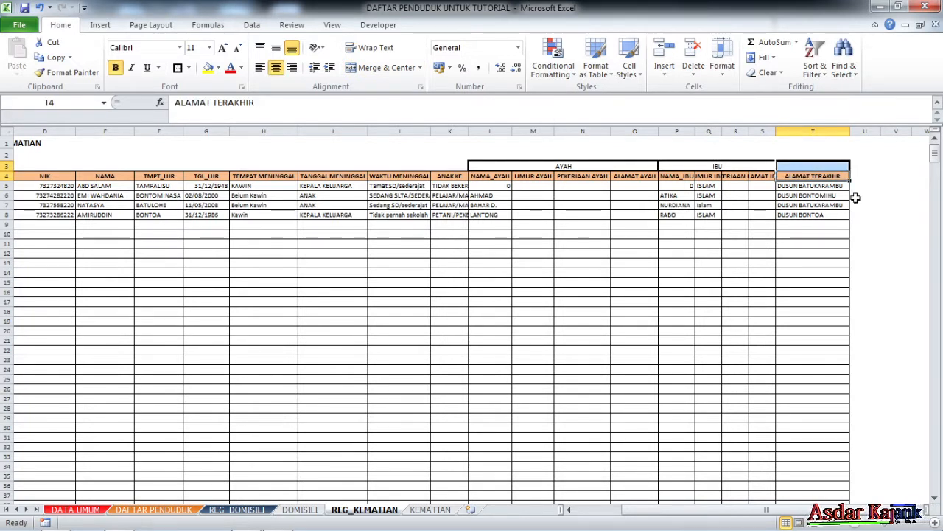
click(382, 68)
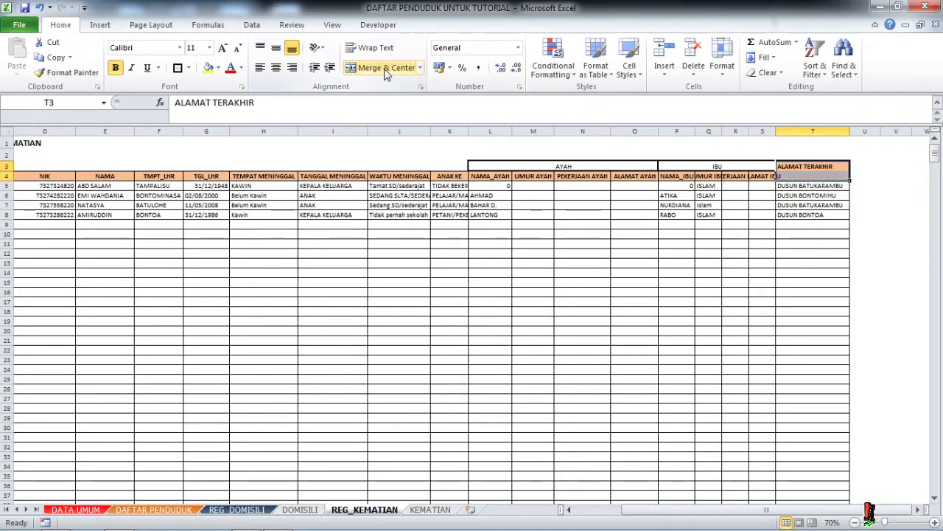
click(690, 241)
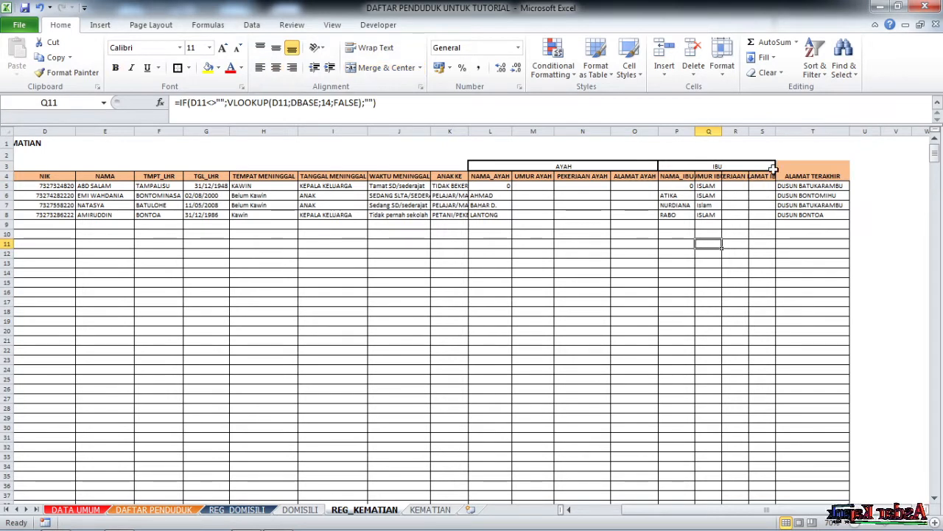
click(806, 171)
drag(446, 172, 448, 165)
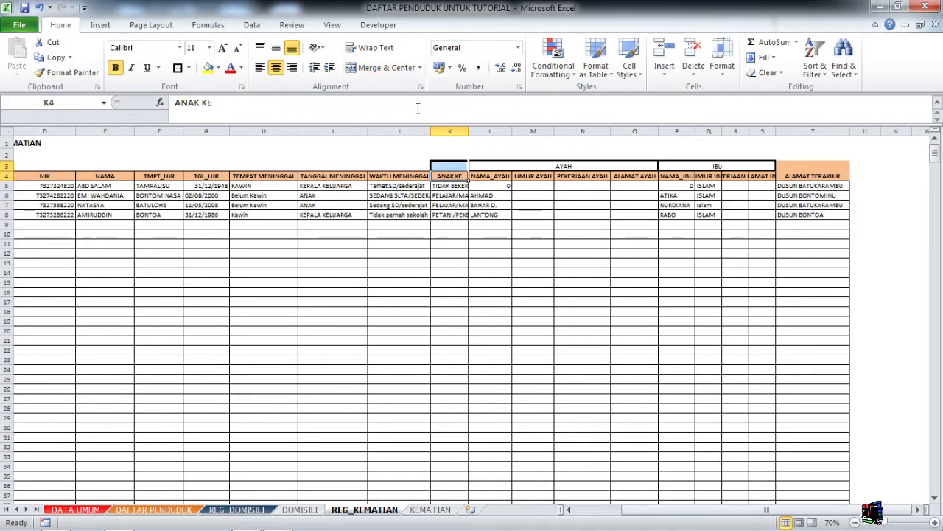
Merge ANAK KE across rows 3 and 4 (K3:K4) and dismiss the clipboard error.
click(395, 67)
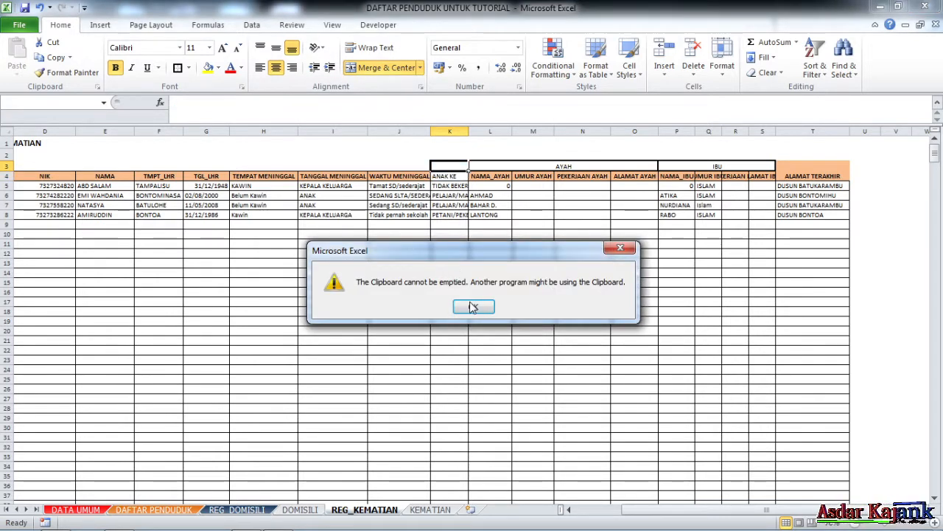
click(472, 307)
click(411, 168)
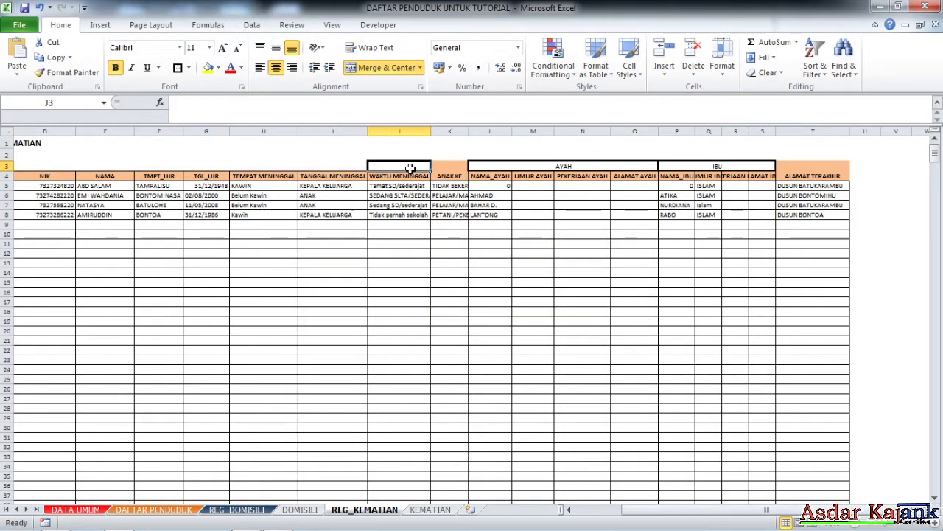
click(410, 175)
Select H3:J3 above the three death-detail columns.
click(292, 176)
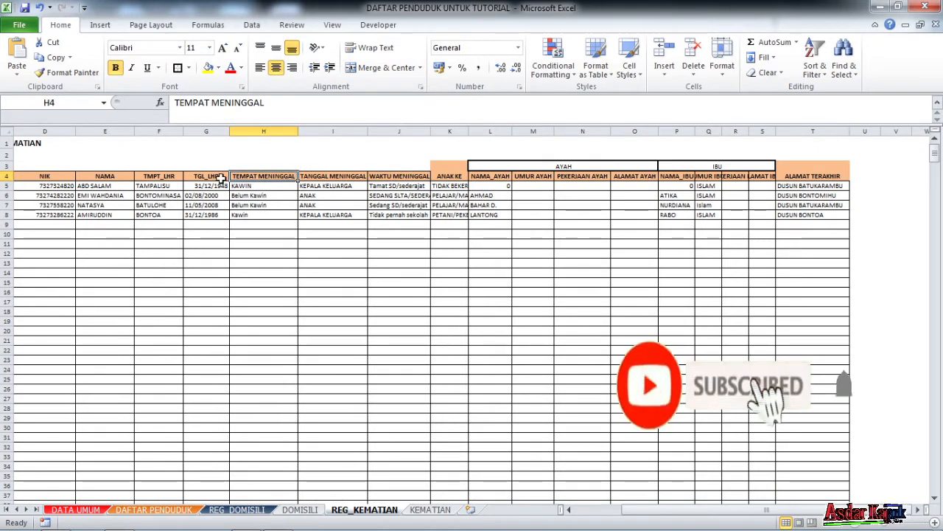
click(259, 165)
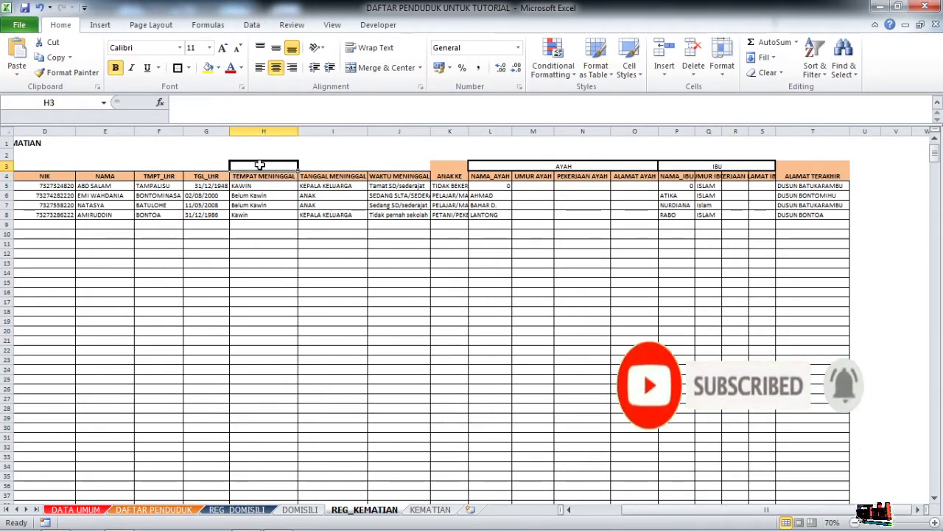
drag(259, 165, 414, 162)
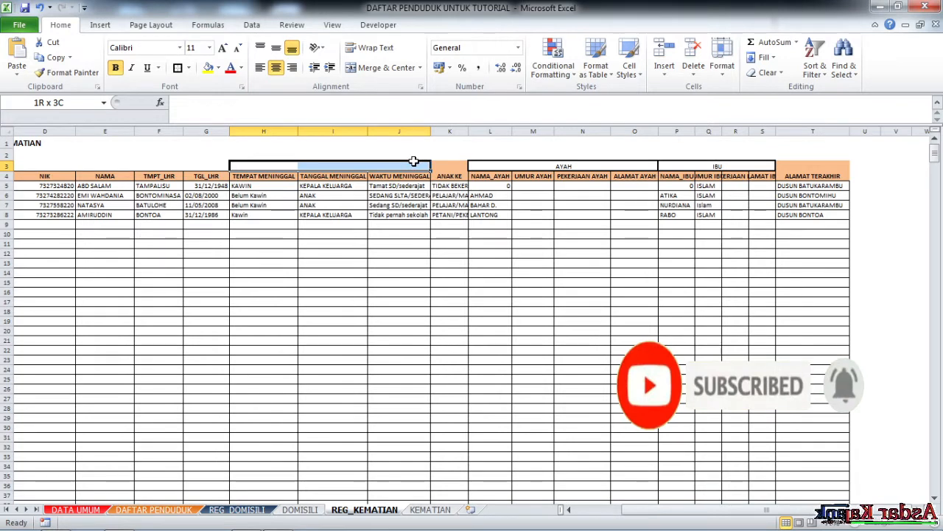
drag(414, 160, 414, 161)
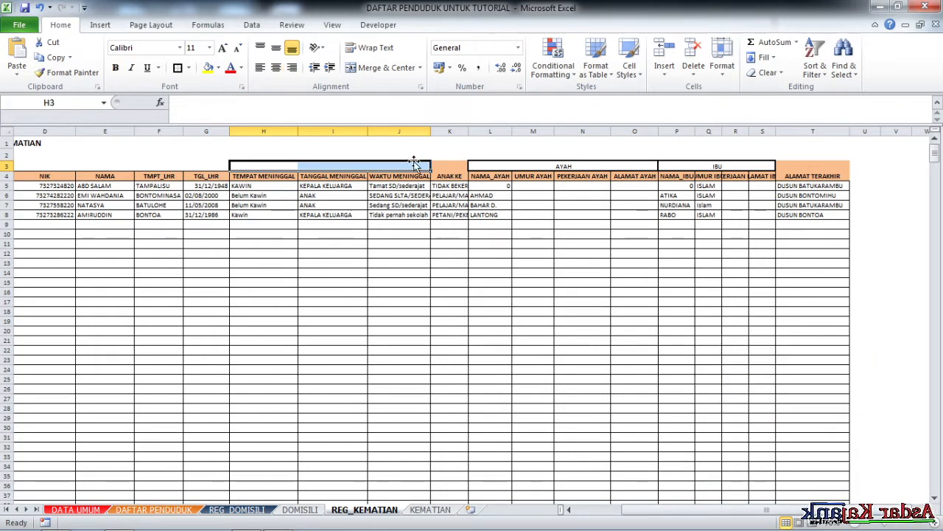
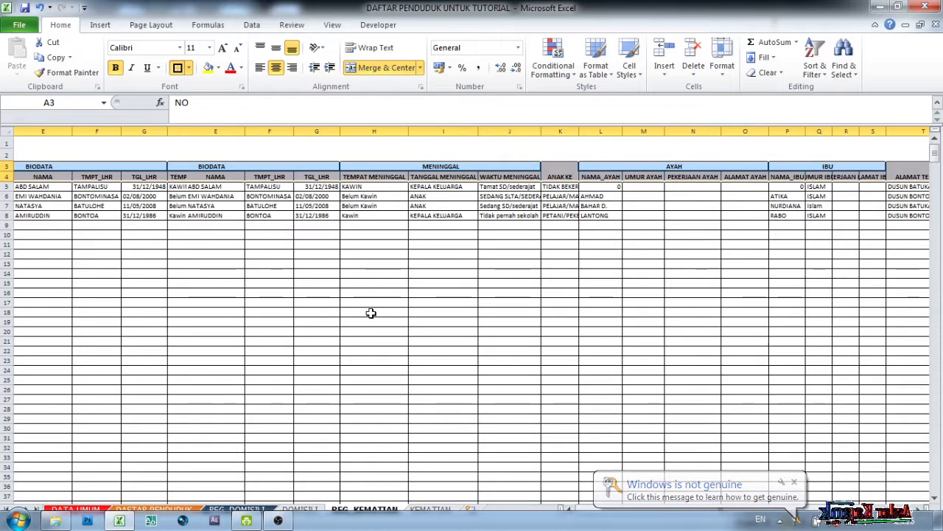
Give the selected header cells thin solid borders with inside horizontal lines.
key(ctrl+1)
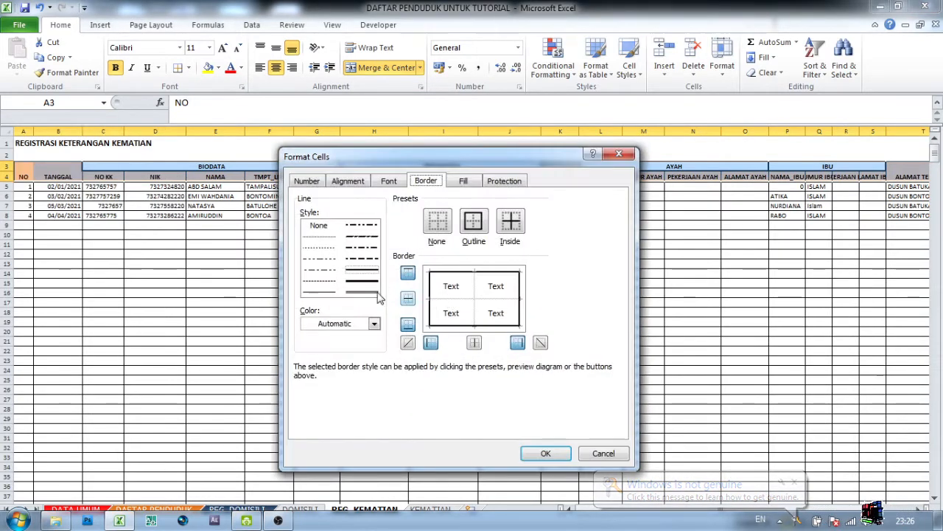
click(320, 292)
click(440, 299)
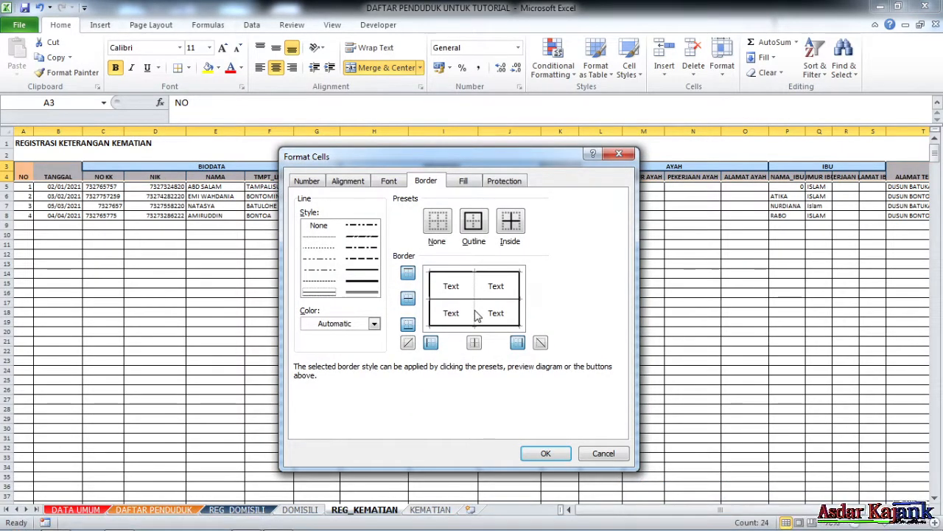
click(543, 452)
click(345, 272)
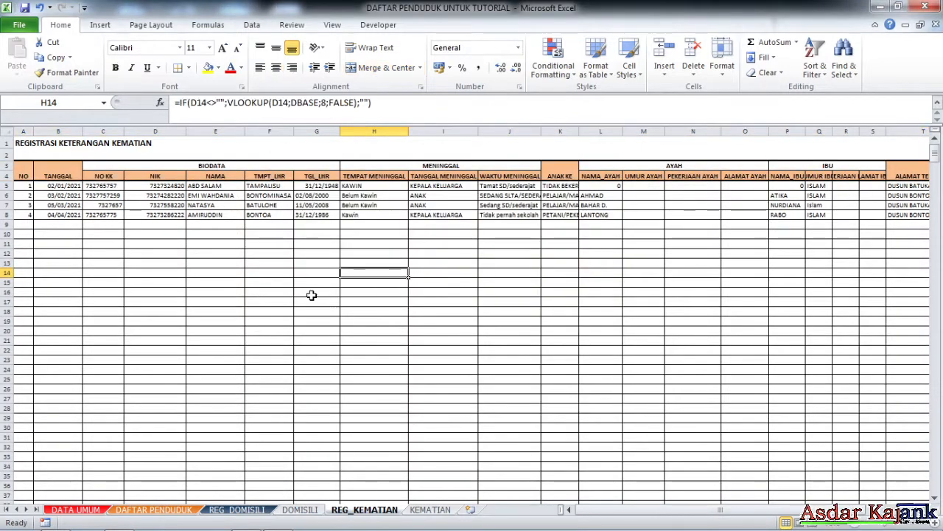
click(743, 269)
Fill the merged BIODATA and MENINGGAL headers light green.
click(228, 166)
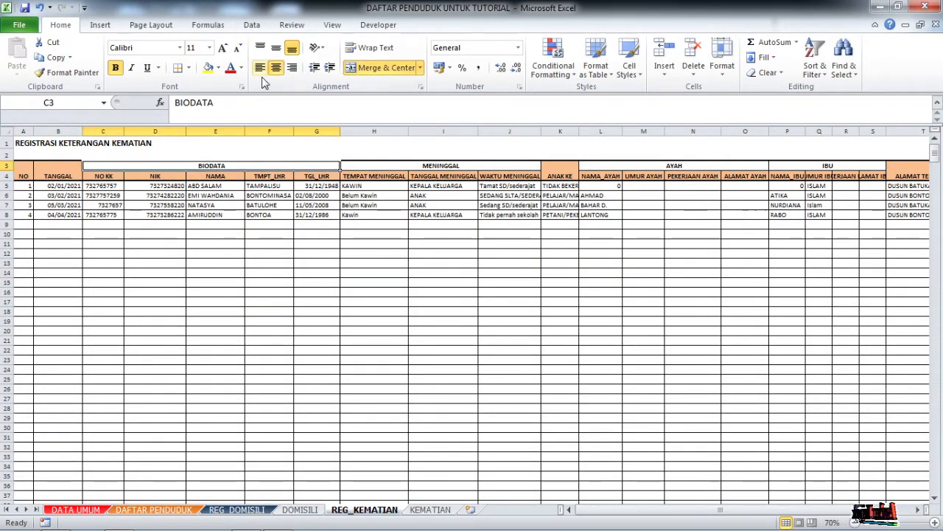
click(219, 68)
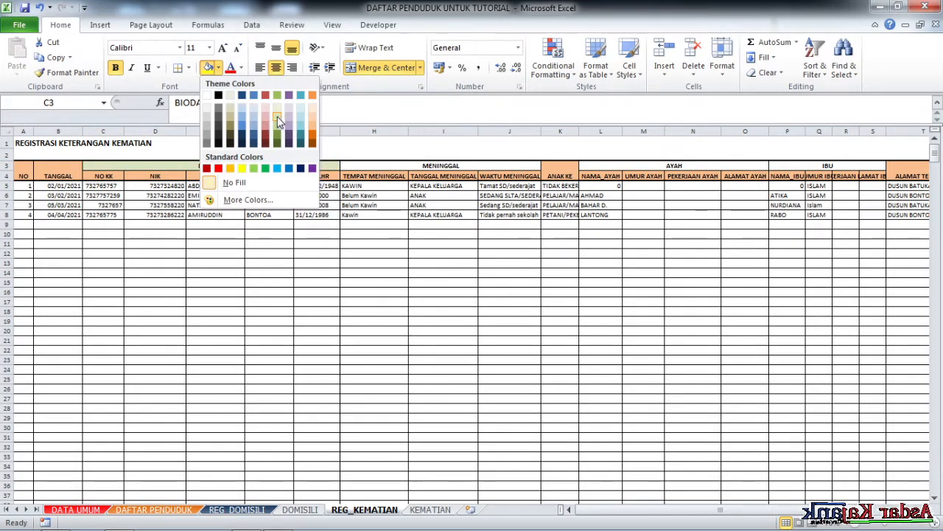
click(277, 117)
click(361, 169)
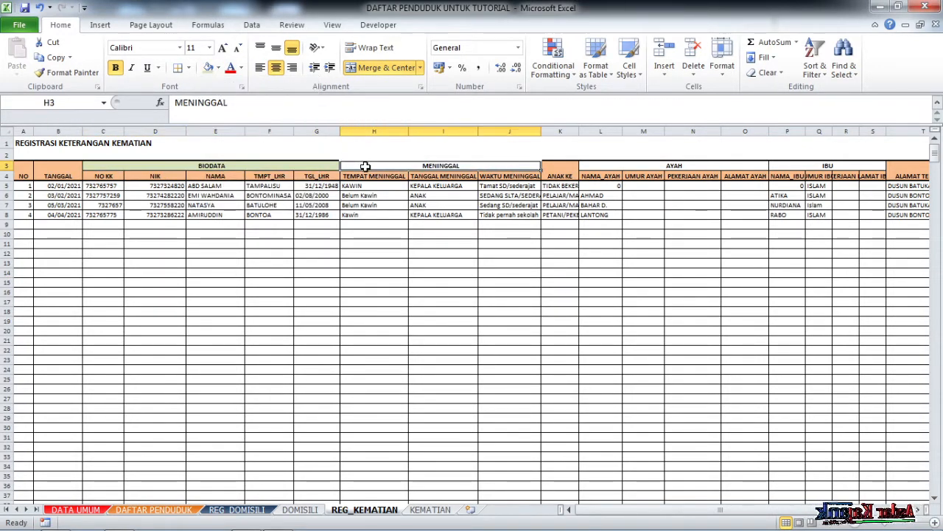
click(219, 67)
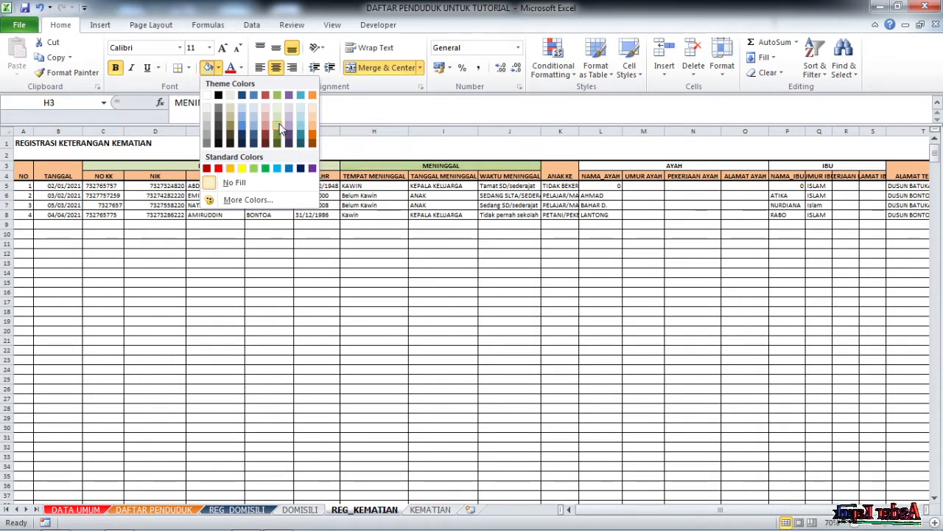
click(278, 111)
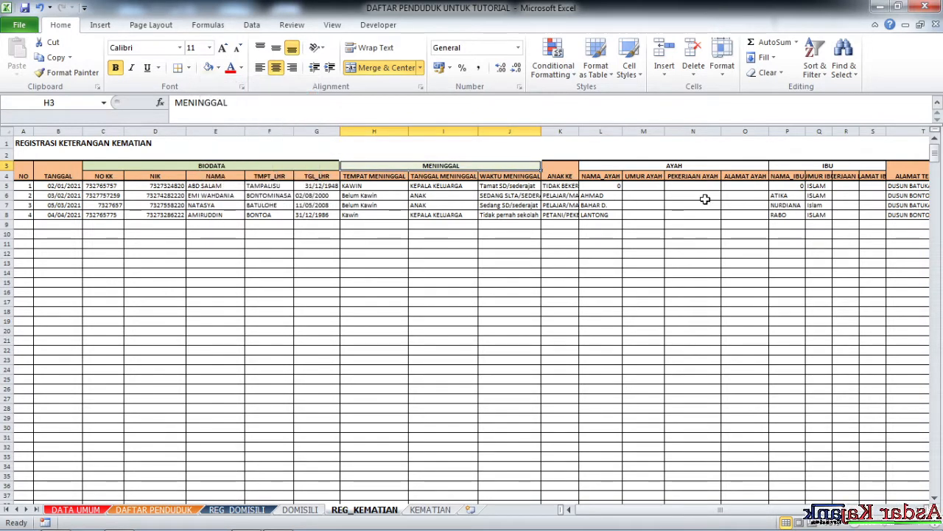
Fill the AYAH header light aqua and the IBU header orange.
click(687, 166)
click(218, 67)
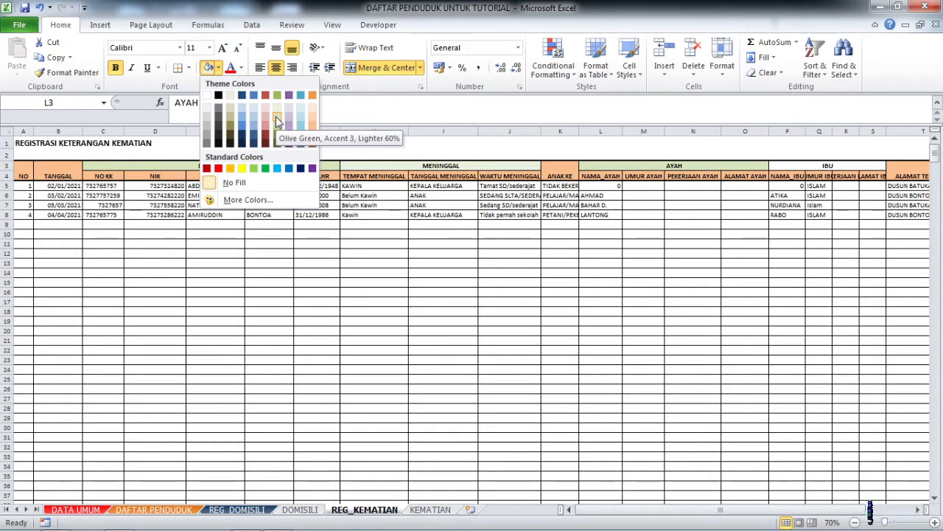
click(304, 118)
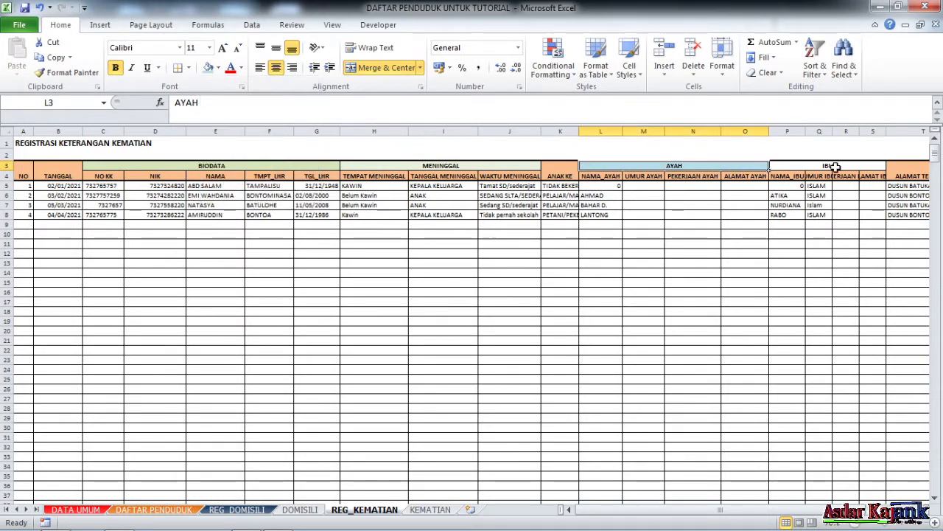
click(832, 165)
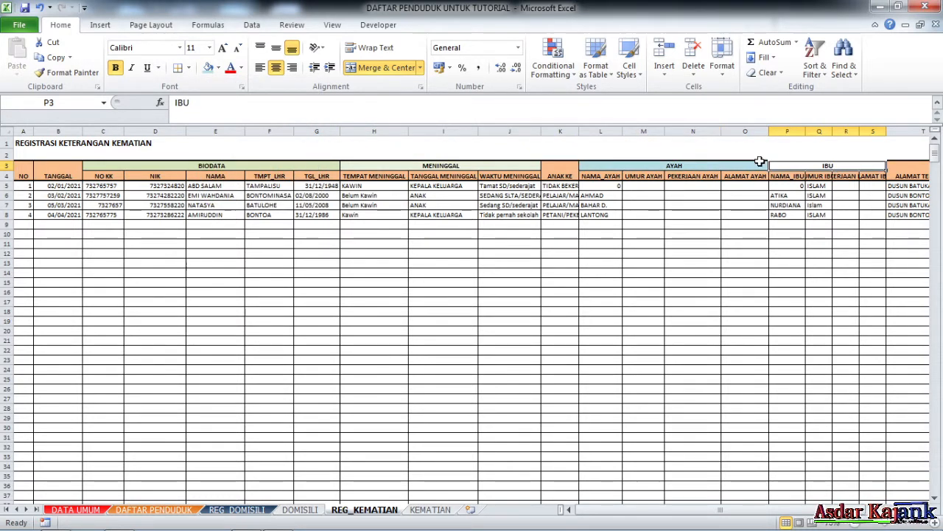
click(218, 67)
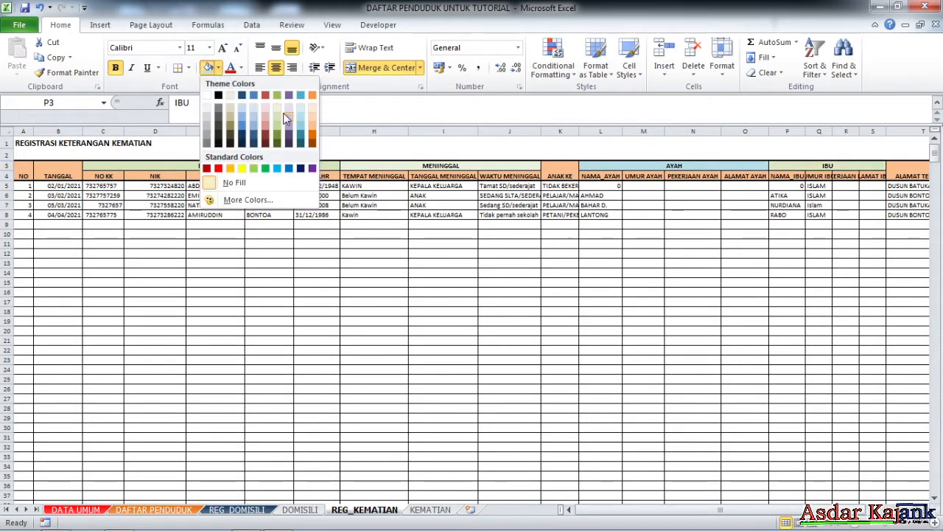
click(310, 142)
click(545, 272)
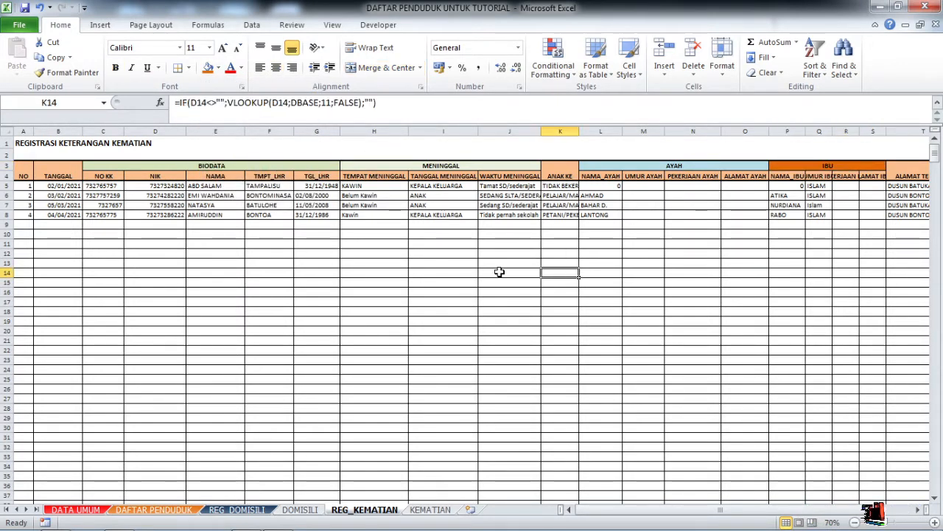
Middle-align the header labels across the table.
scroll(325, 293, down, 1)
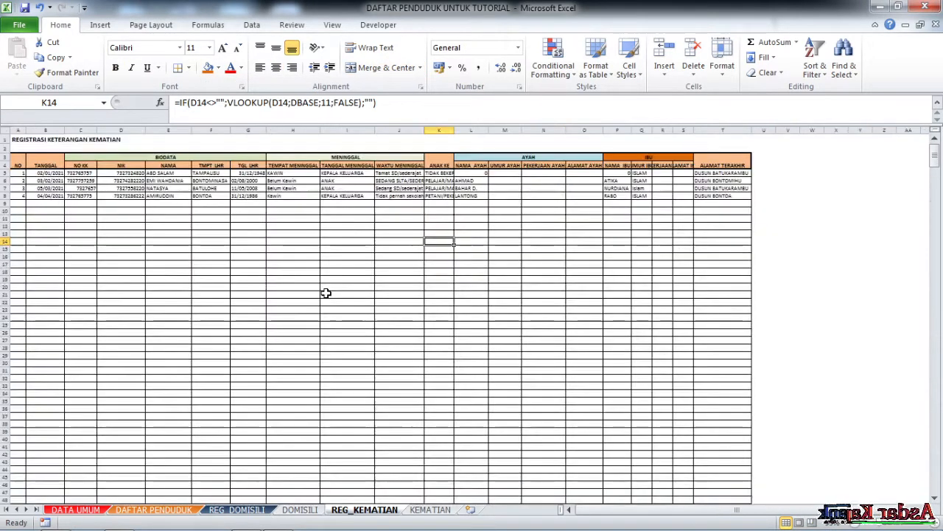
drag(708, 162, 11, 157)
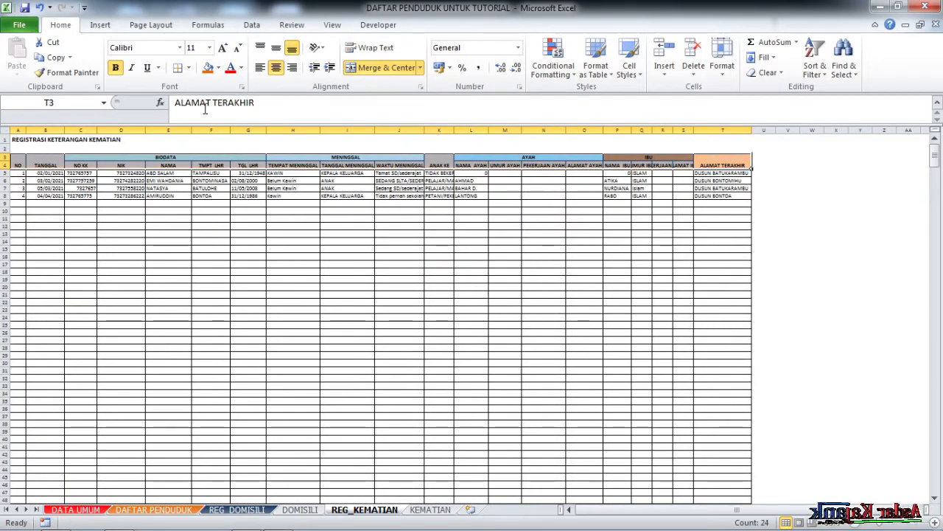
click(275, 48)
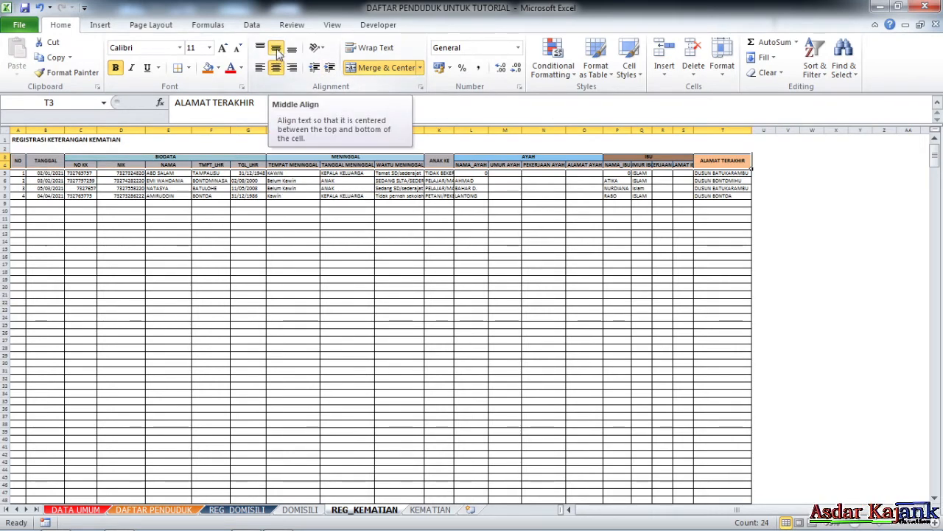
click(462, 210)
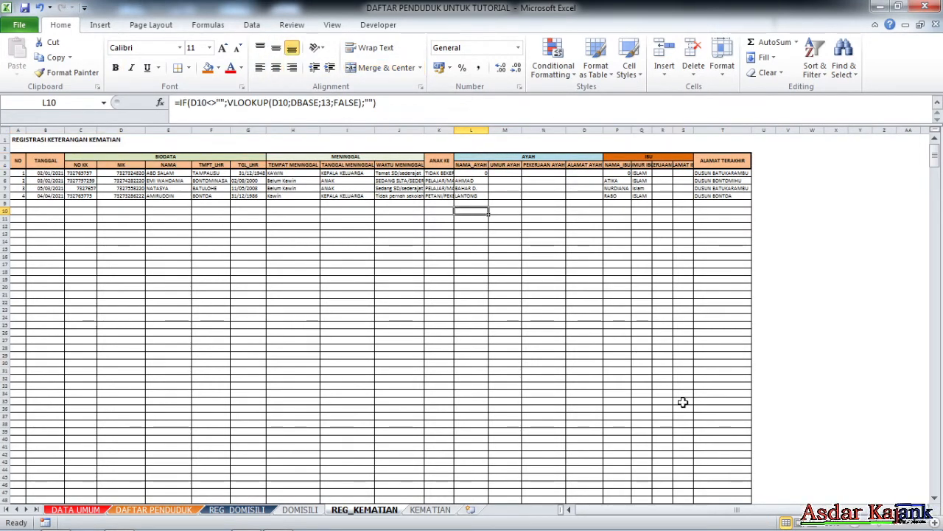
click(516, 258)
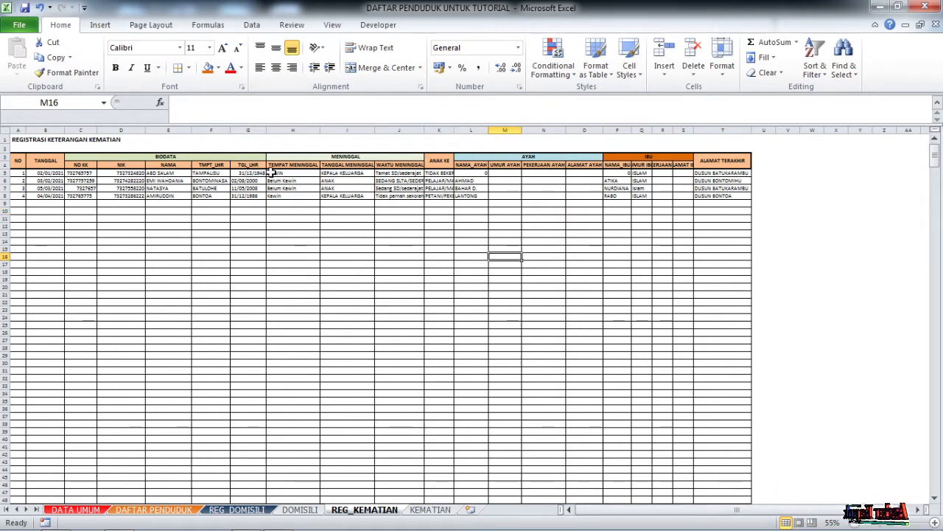
Clear the MENINGGAL data from H5 down to the sheet's last row.
drag(271, 173, 398, 218)
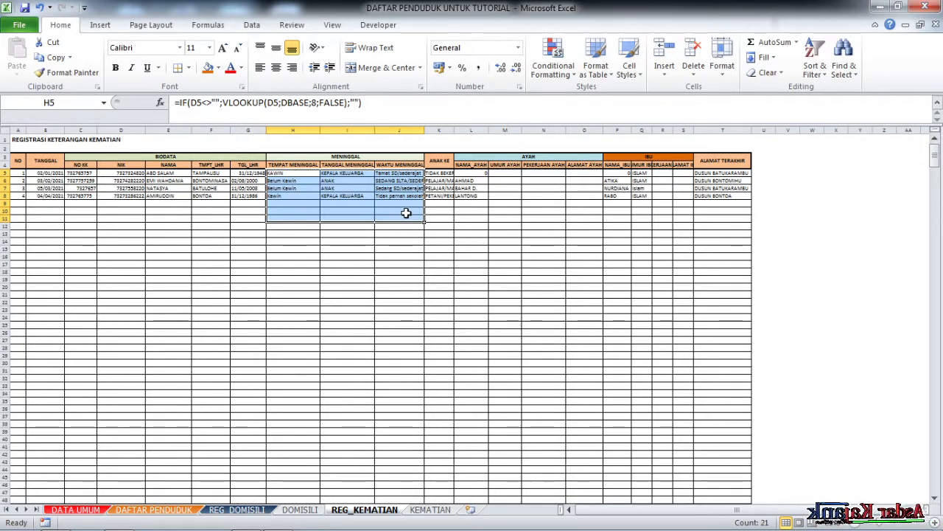
key(ctrl+shift+Down)
key(ctrl+BackSpace)
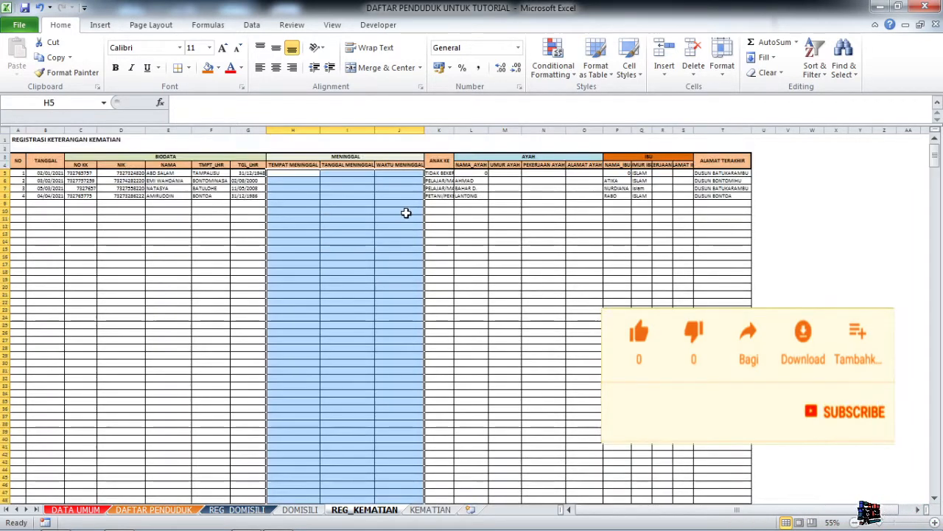
click(499, 234)
Clear the ANAK KE, AYAH and IBU data from H5:S down to the last row.
click(444, 173)
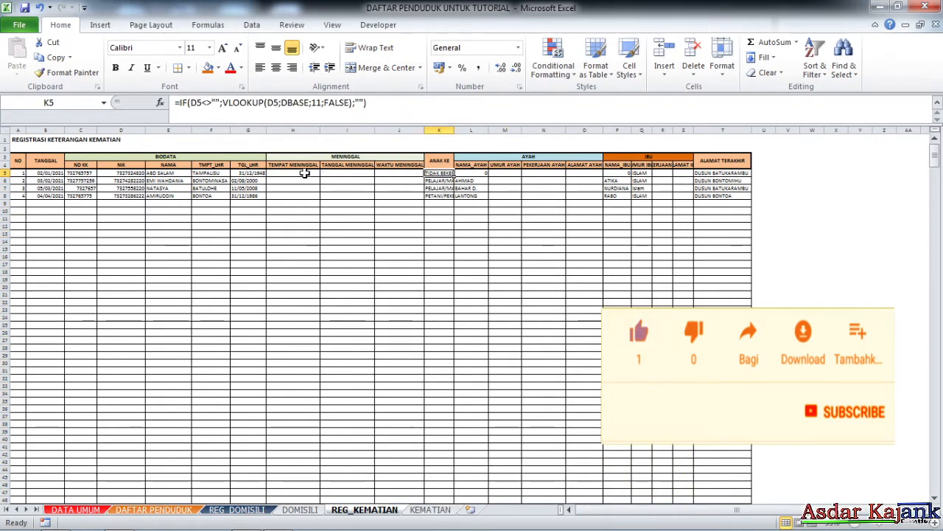
drag(304, 173, 679, 237)
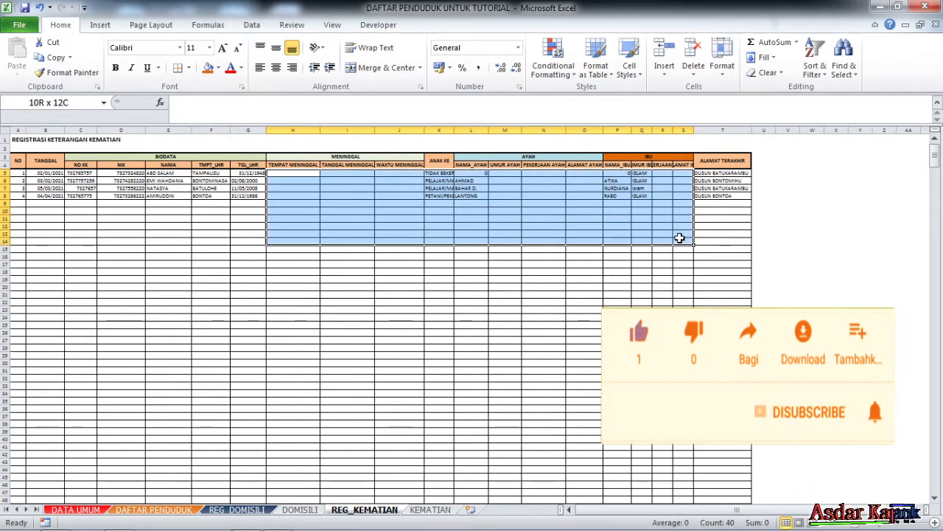
key(ctrl+shift+Down)
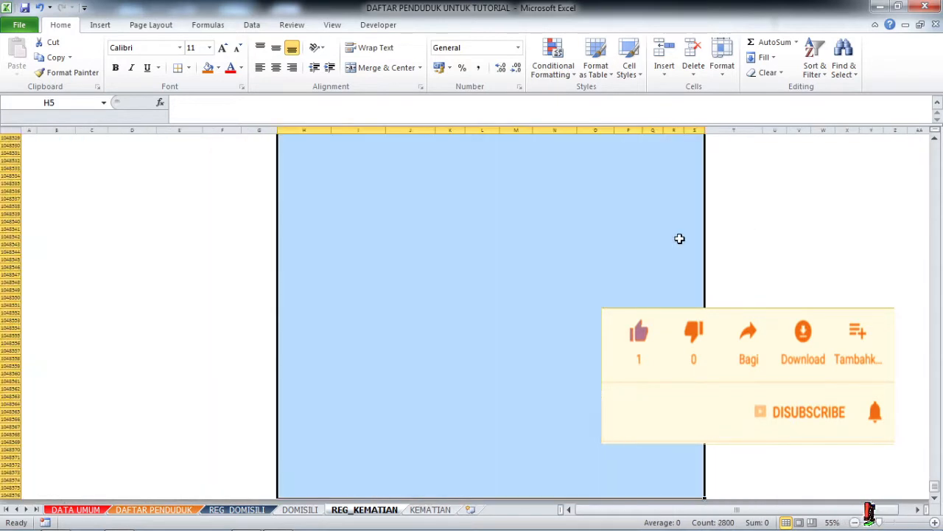
key(ctrl+BackSpace)
click(523, 261)
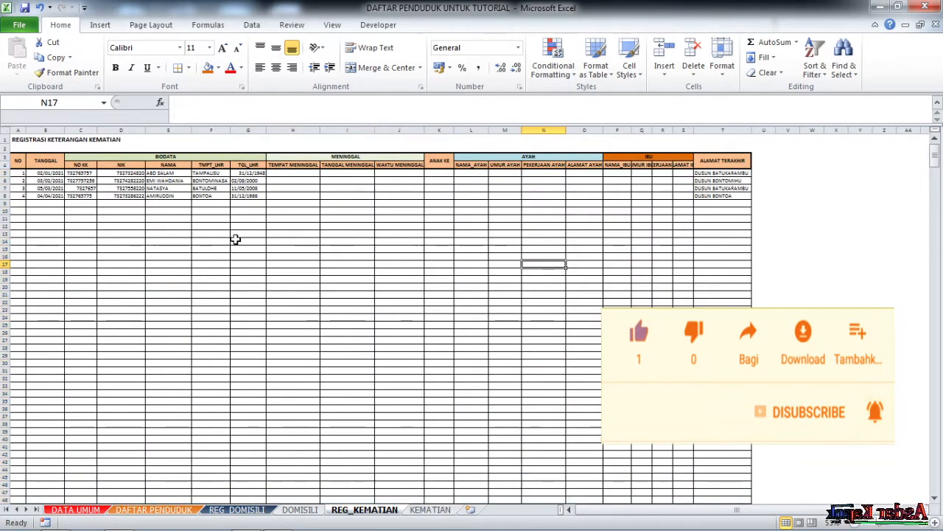
Verify that H5:S12 is empty and review the NO formula in G8.
click(322, 204)
click(302, 174)
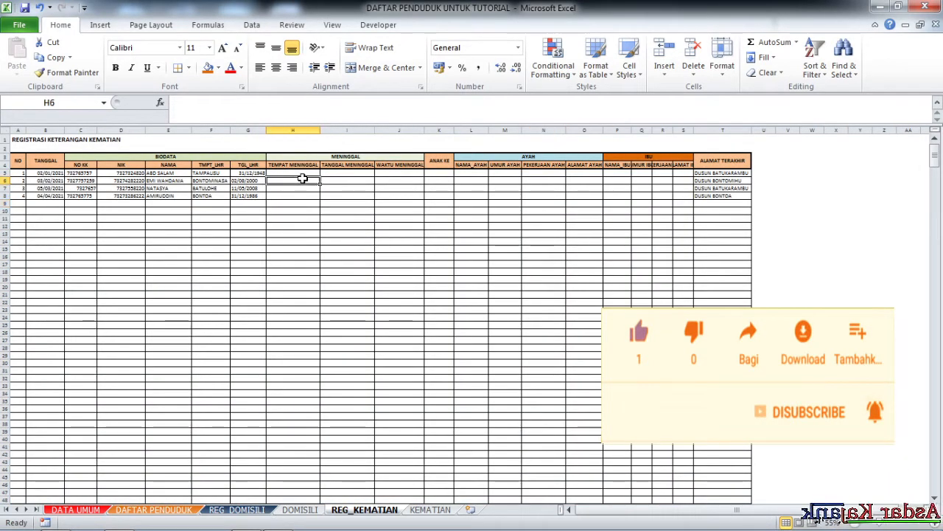
drag(303, 173, 677, 225)
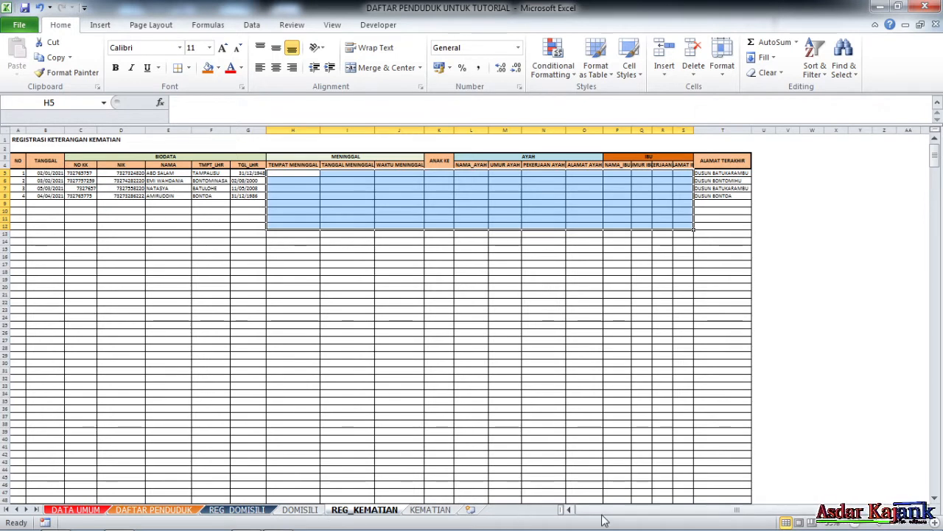
click(337, 296)
click(262, 196)
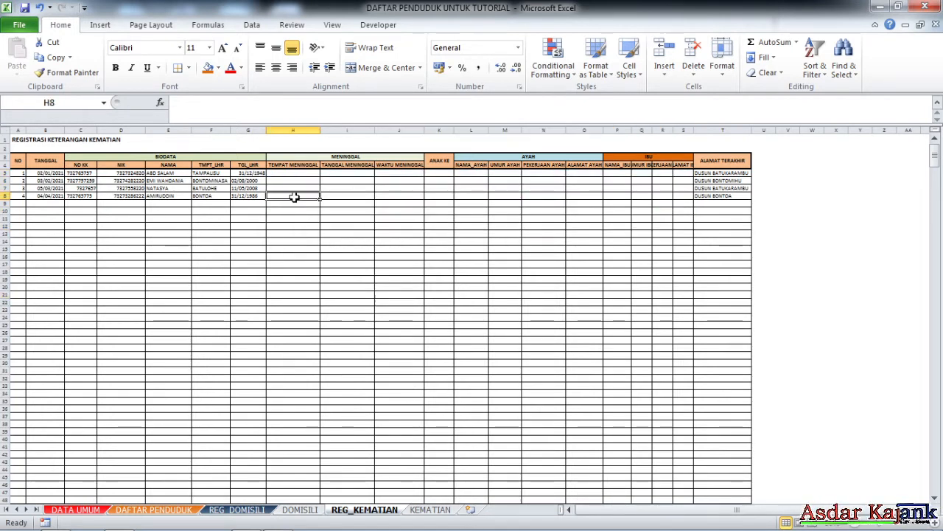
key(Left)
key(Left)
key(Left)
key(Left)
key(Left)
key(Left)
key(Up)
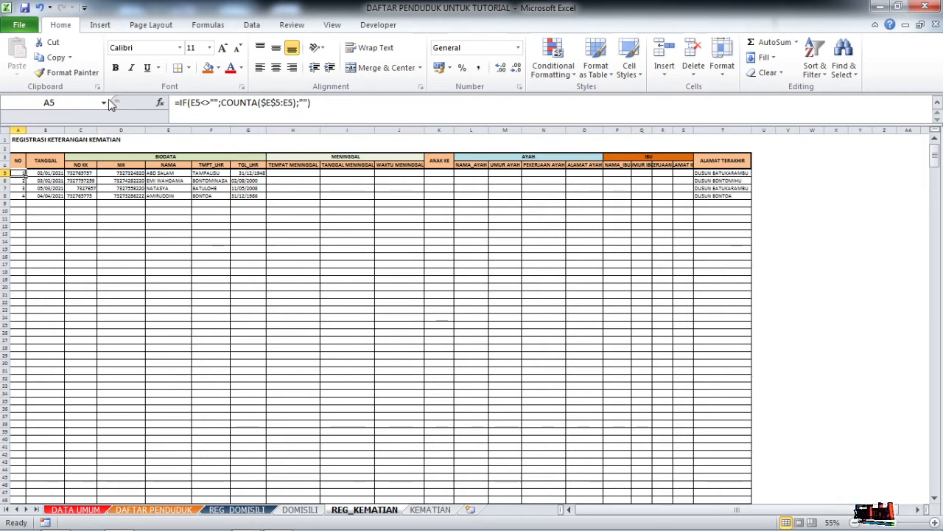
click(326, 271)
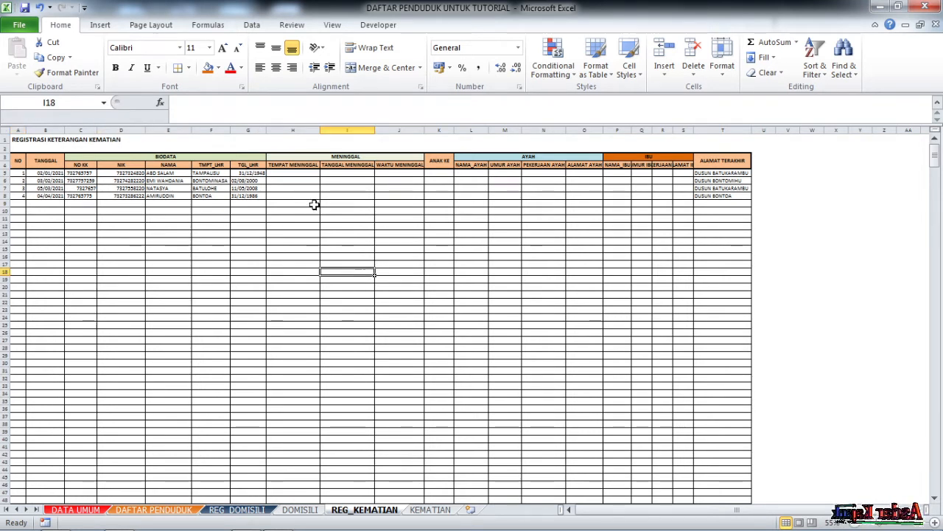
click(104, 103)
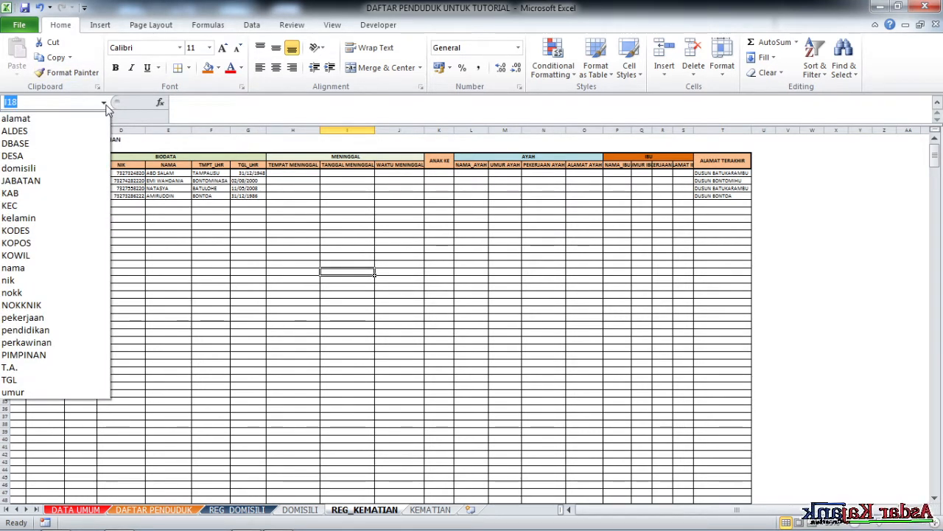
click(44, 168)
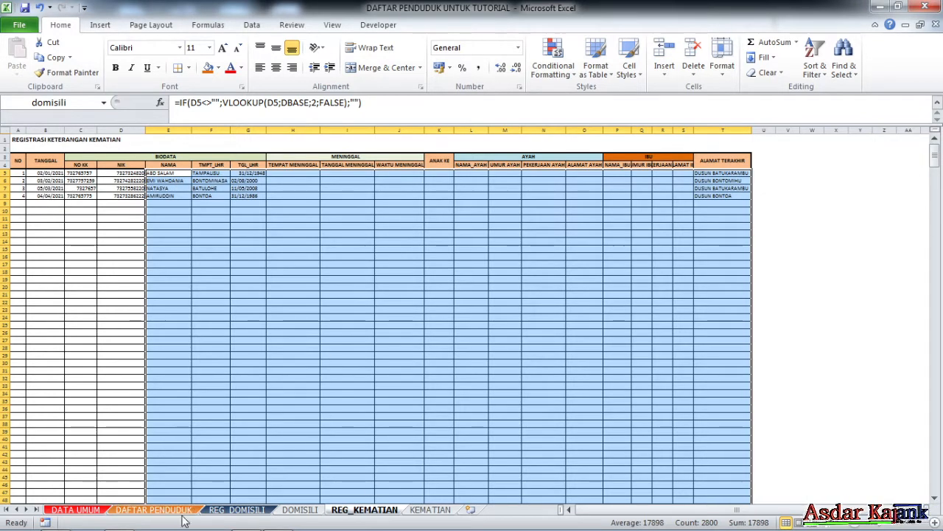
click(225, 512)
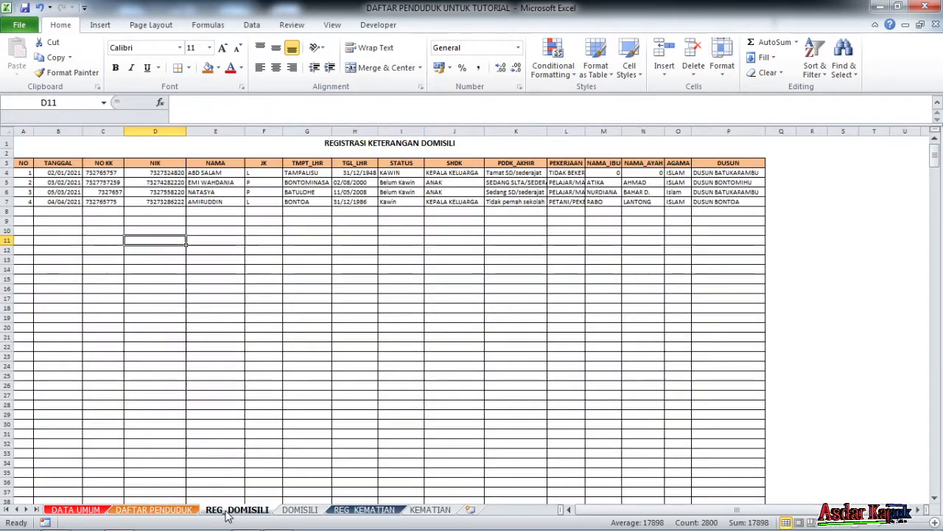
click(103, 103)
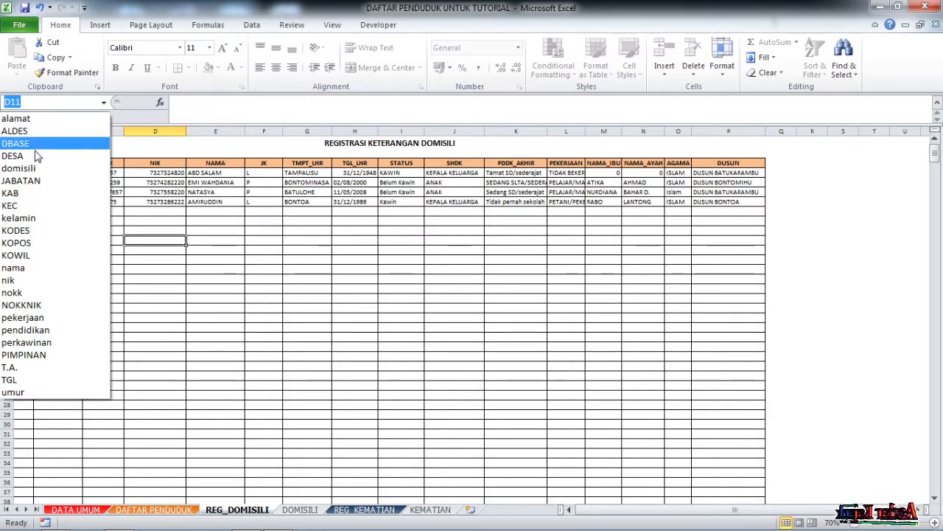
click(33, 168)
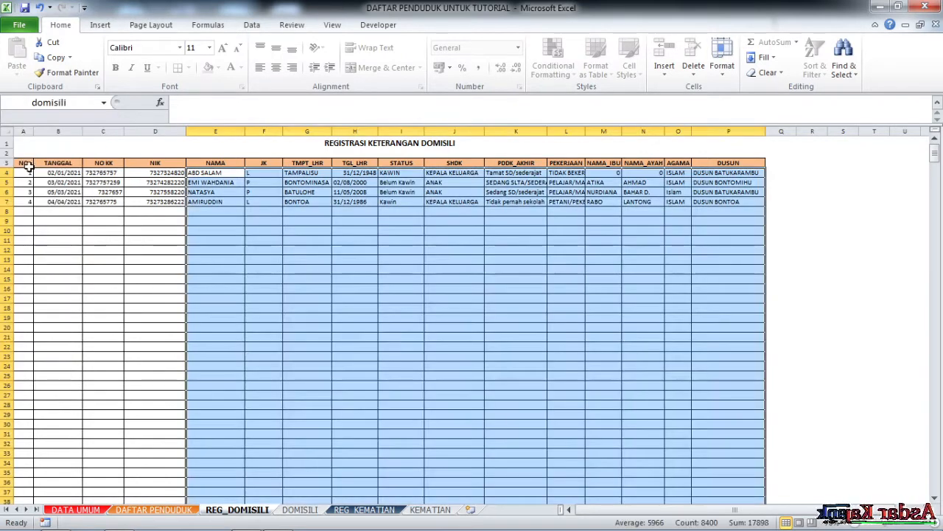
click(376, 510)
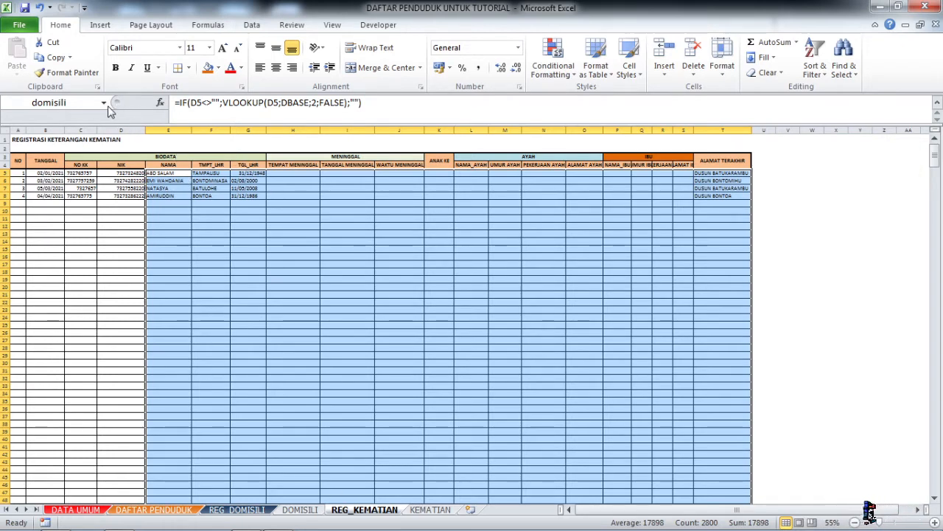
click(346, 263)
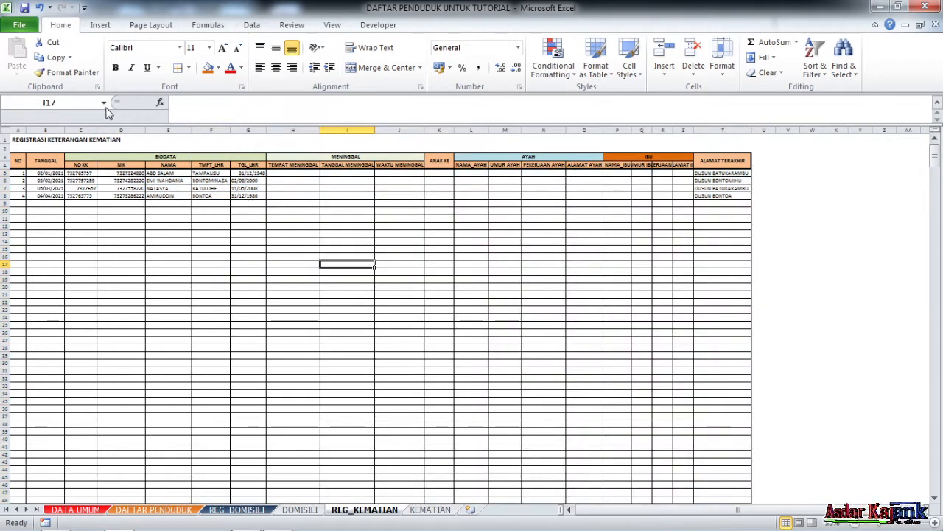
Open Name Manager and widen it to read each name's reference.
click(208, 25)
click(376, 65)
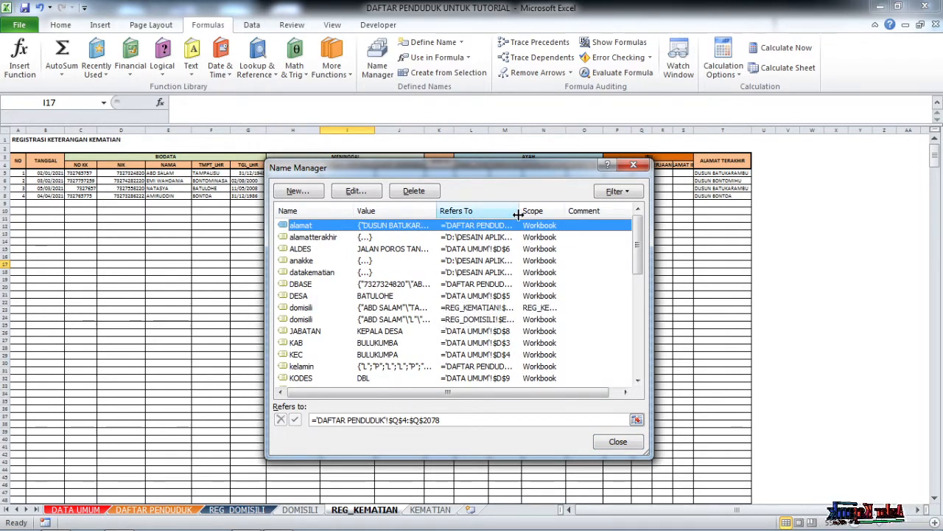
drag(520, 212, 583, 216)
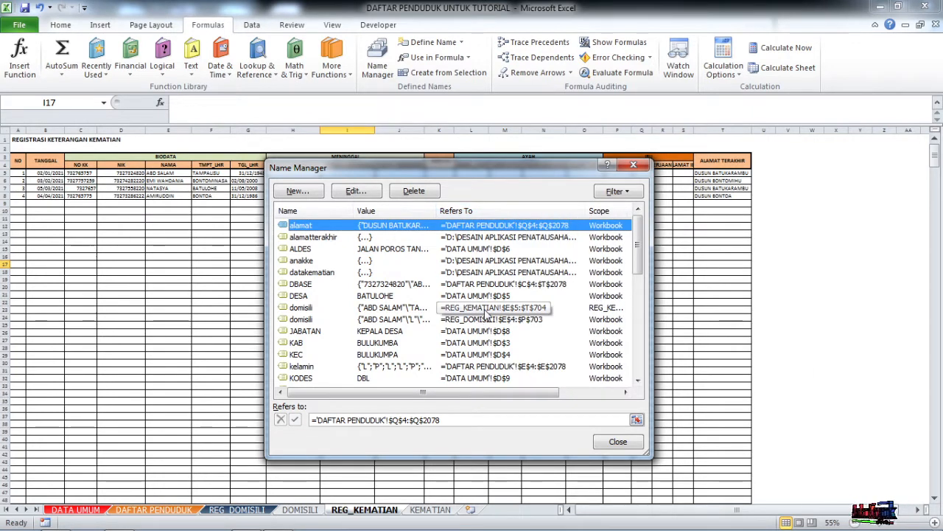
click(324, 308)
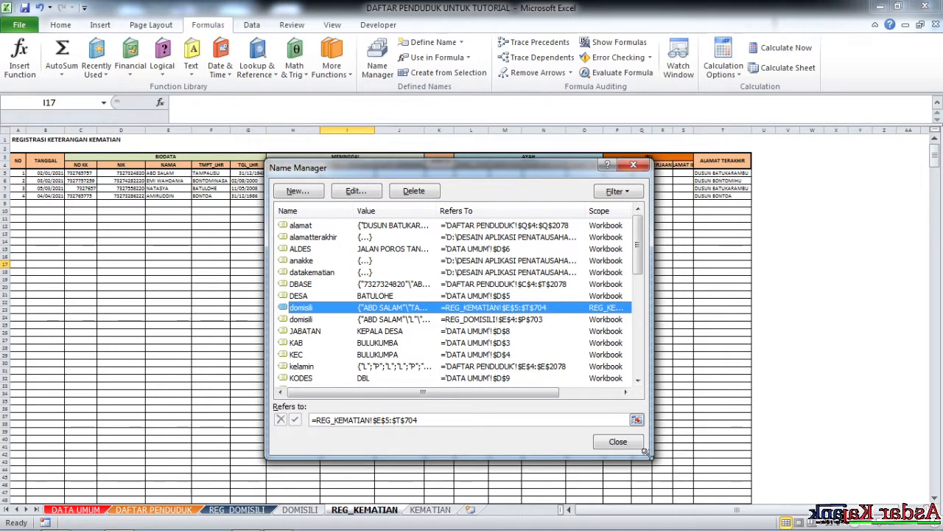
drag(646, 452, 838, 479)
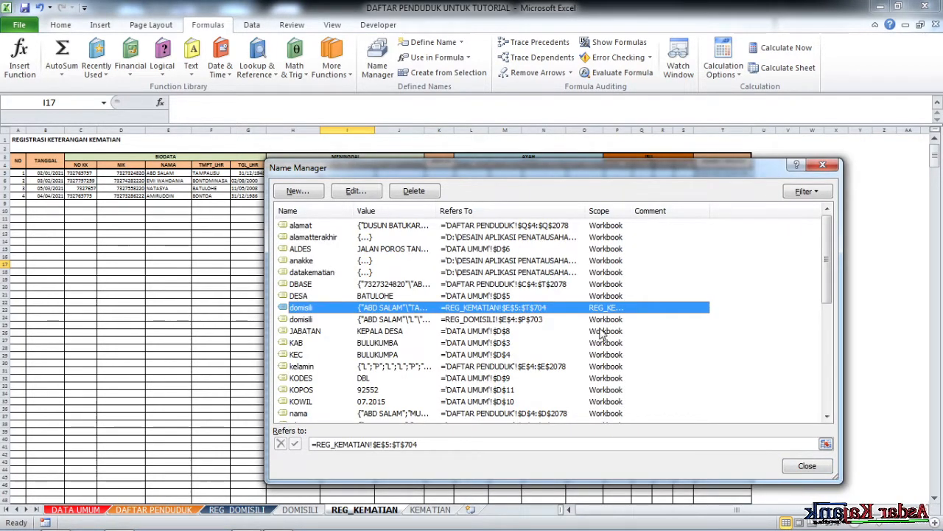
drag(692, 207, 742, 199)
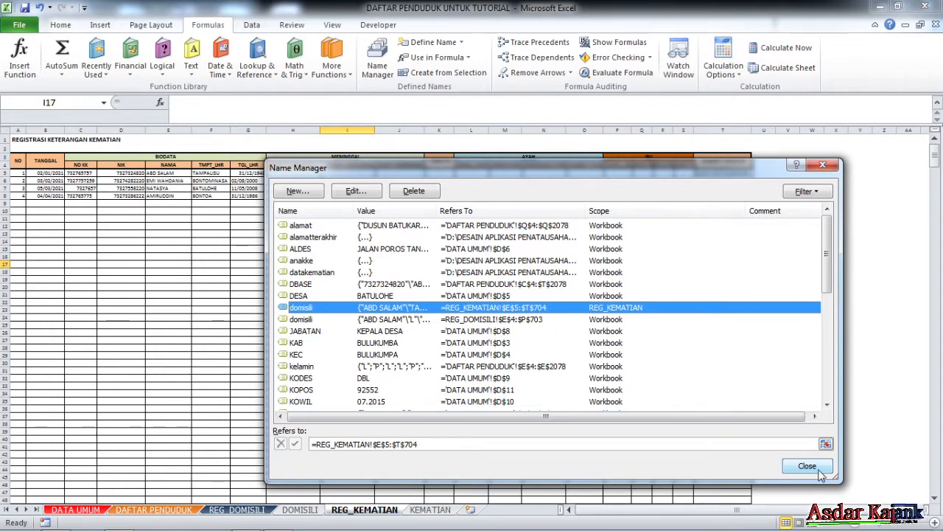
Delete the REG_KEMATIAN-scoped domisili and NOKKNIK names.
click(415, 192)
click(447, 307)
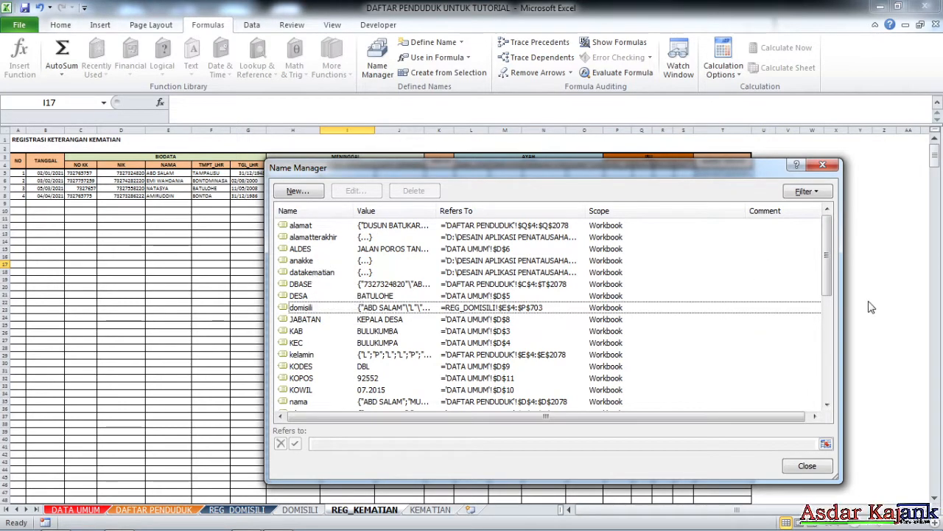
drag(831, 278, 838, 311)
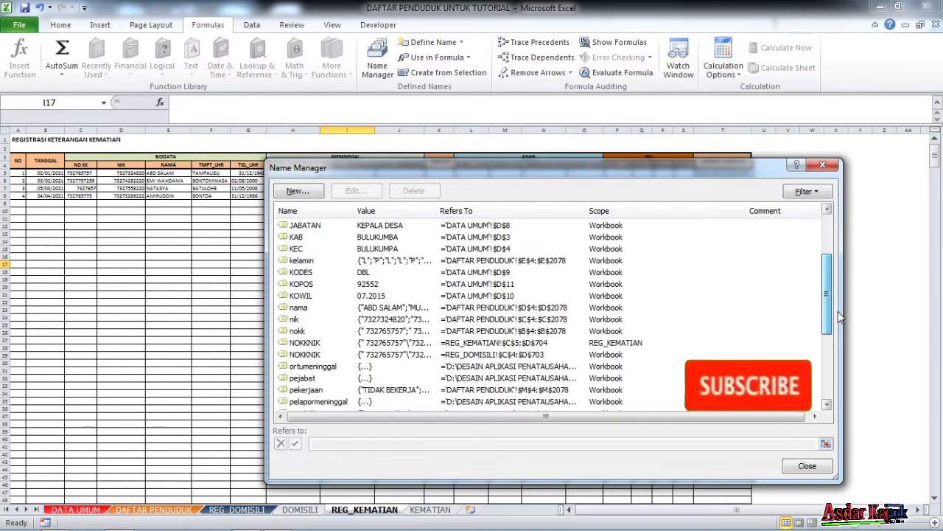
click(350, 345)
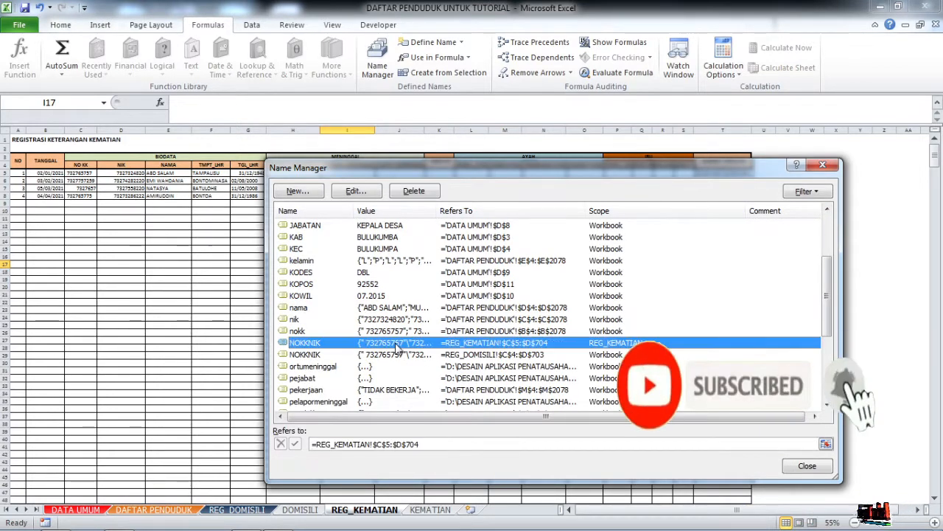
click(414, 191)
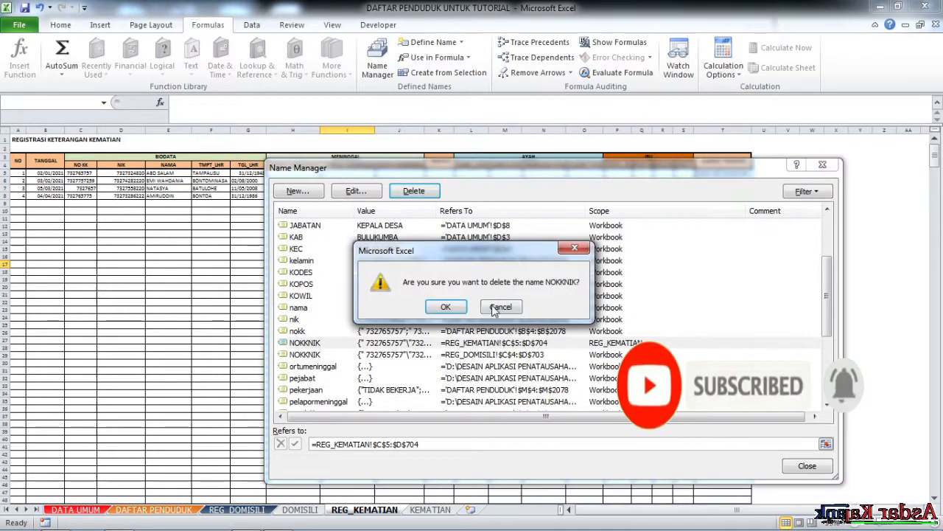
click(456, 309)
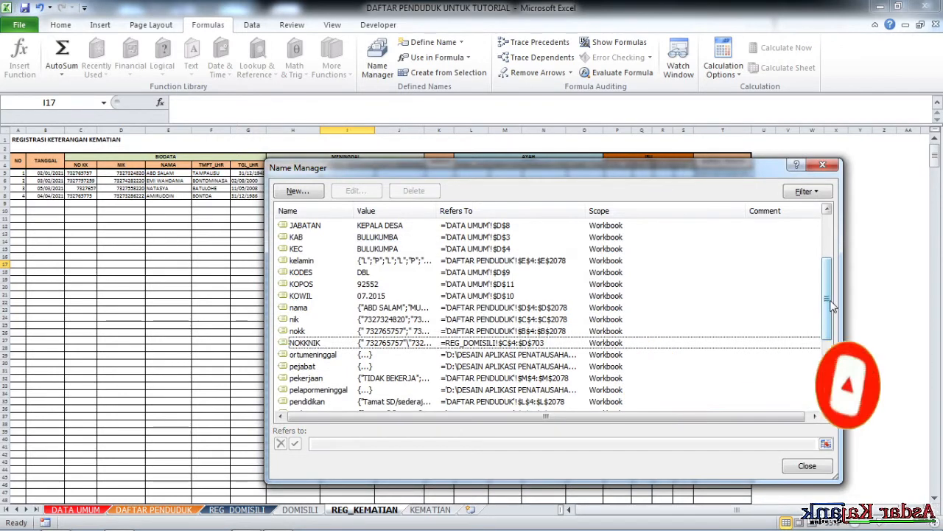
Delete the REG_KEMATIAN-scoped TGL name, then close Name Manager.
drag(841, 314, 836, 370)
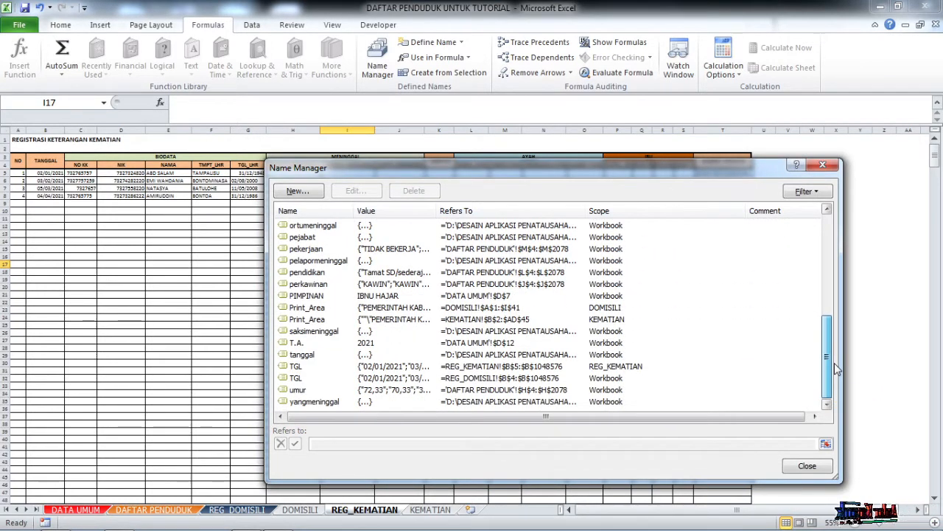
click(372, 369)
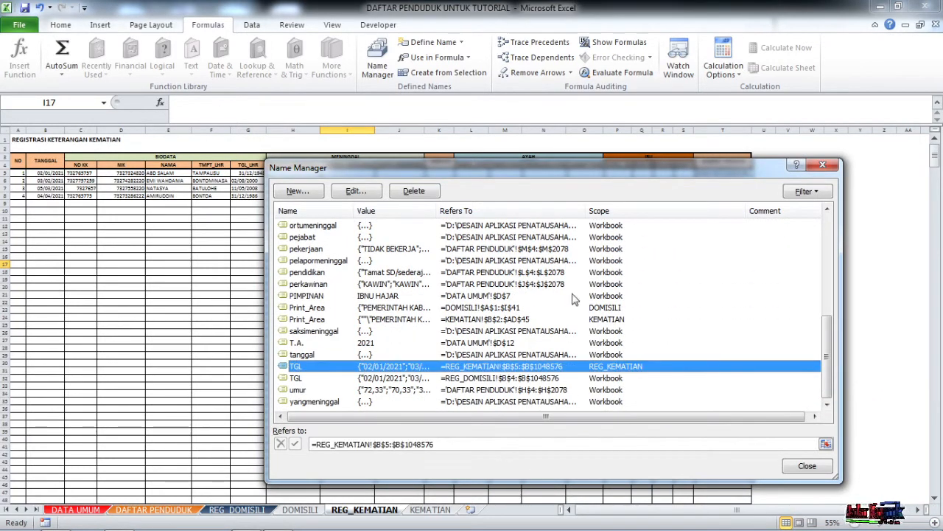
click(402, 191)
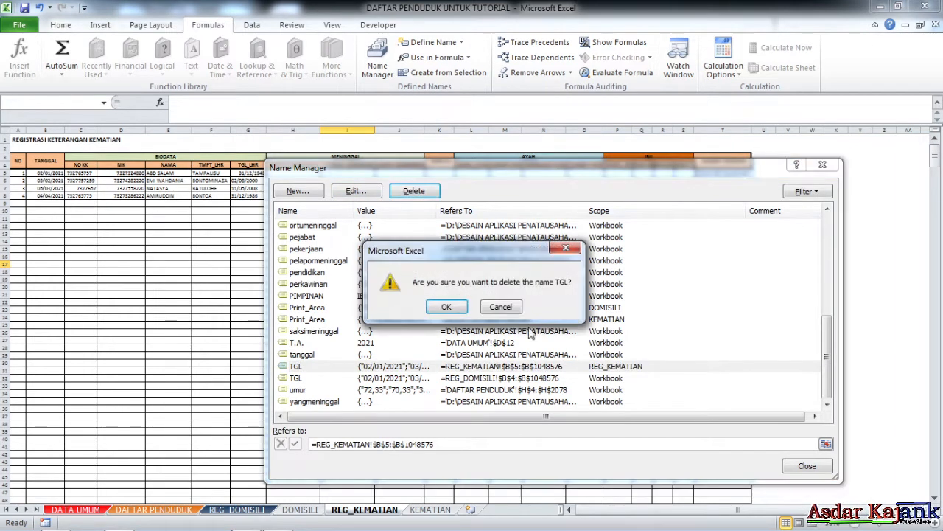
click(447, 307)
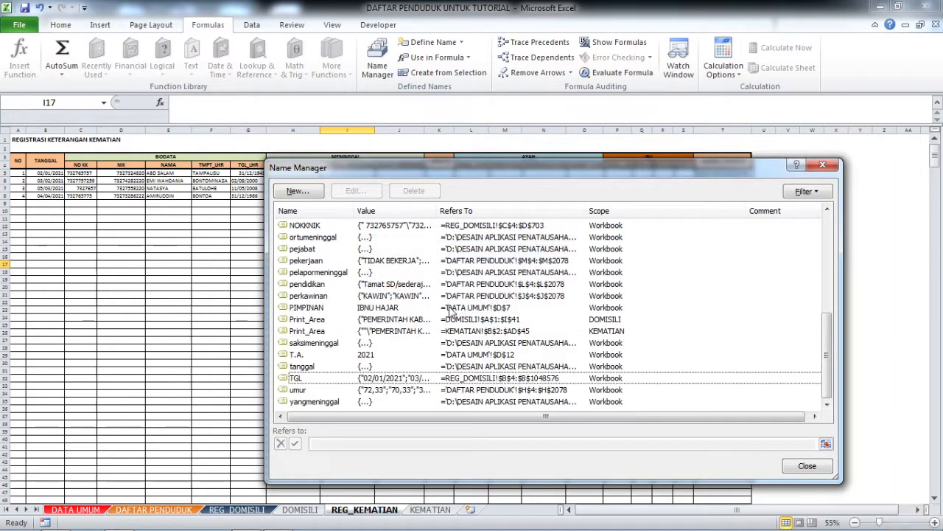
click(603, 334)
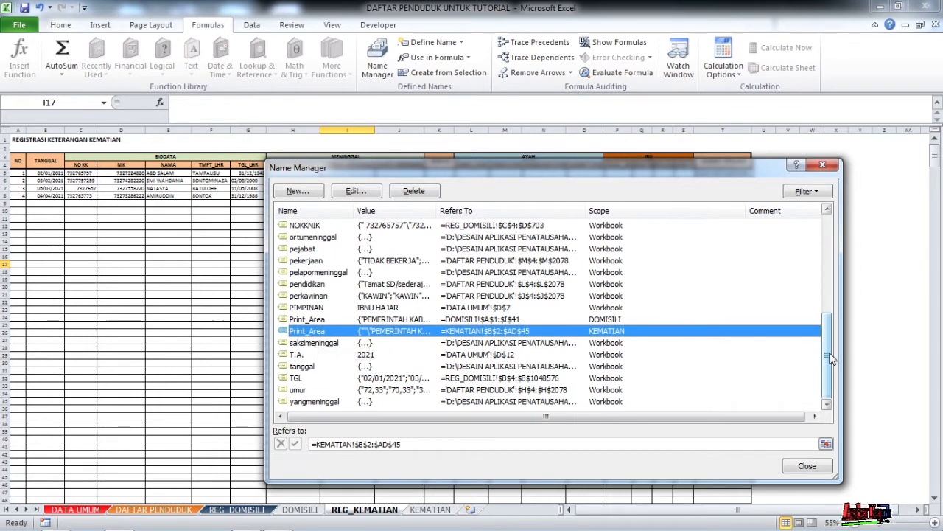
mouse_move(830, 358)
mouse_down()
mouse_move(837, 247)
mouse_move(830, 361)
mouse_up()
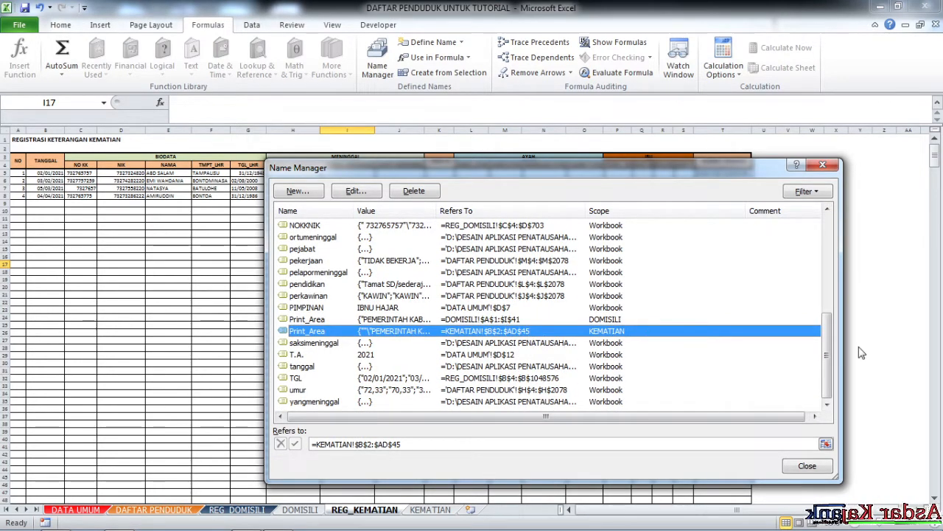
mouse_move(833, 361)
mouse_down()
mouse_move(832, 273)
mouse_move(830, 362)
mouse_up()
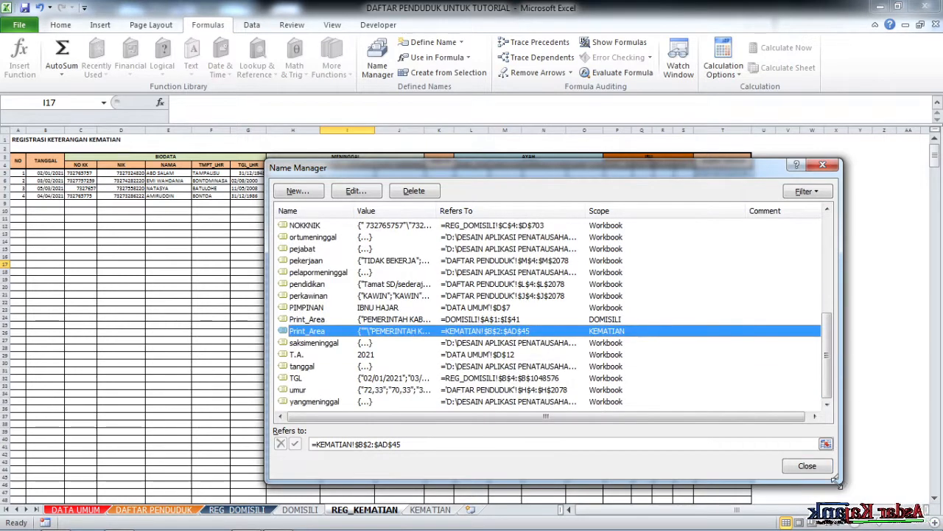
click(823, 164)
Review the formulas in A15 and E11, then select the first TANGGAL date in B5.
click(442, 248)
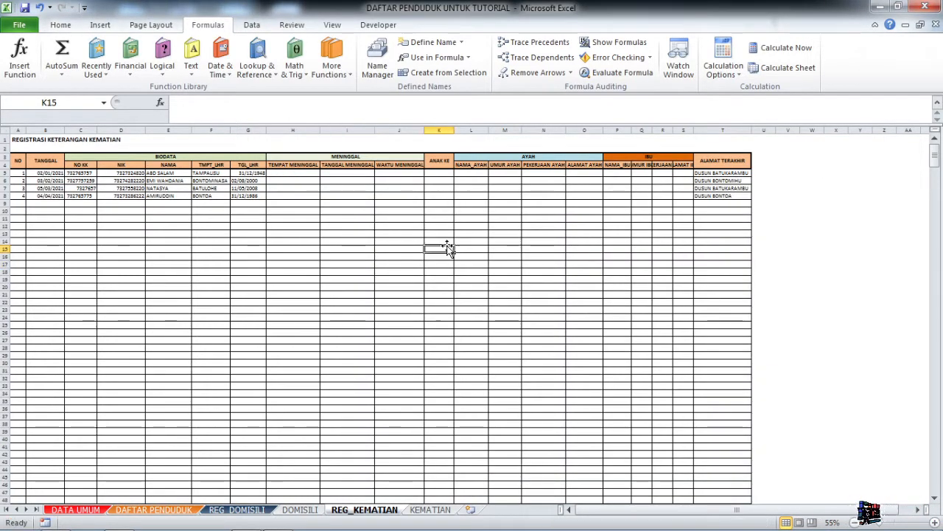
key(Left)
key(Left)
key(Left)
key(Left)
key(Left)
key(Left)
key(Left)
key(Left)
key(Left)
key(Left)
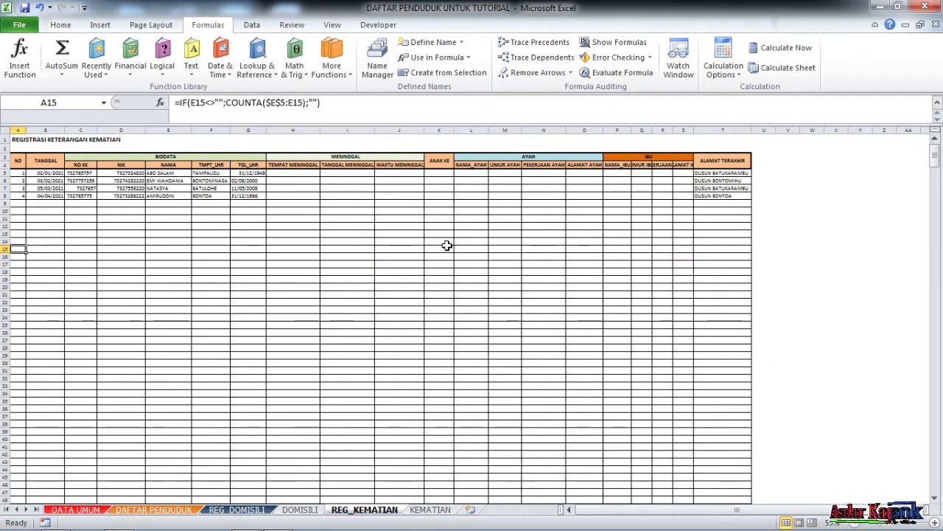
click(167, 219)
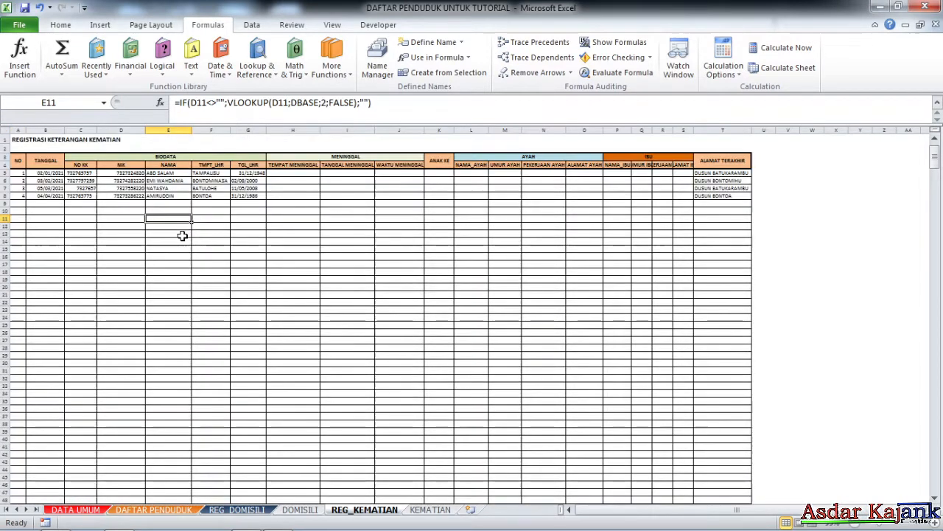
click(114, 217)
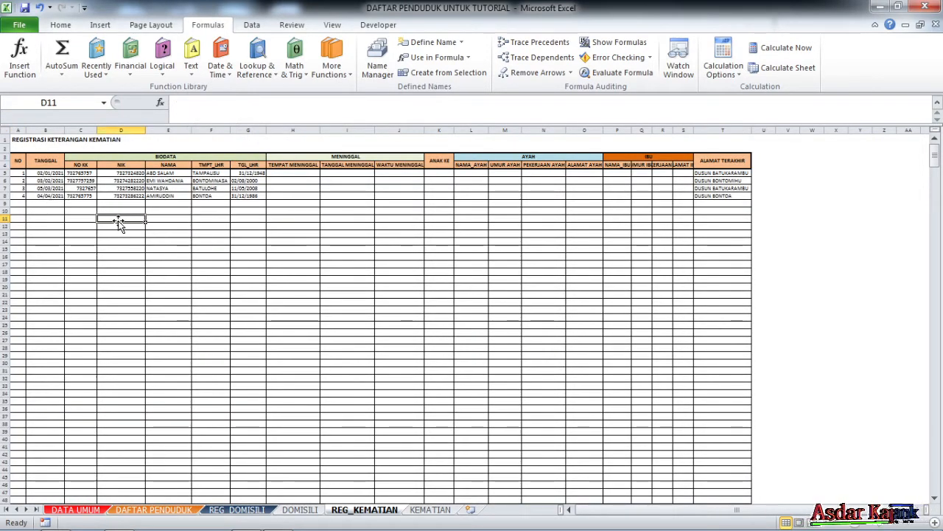
click(56, 174)
click(127, 232)
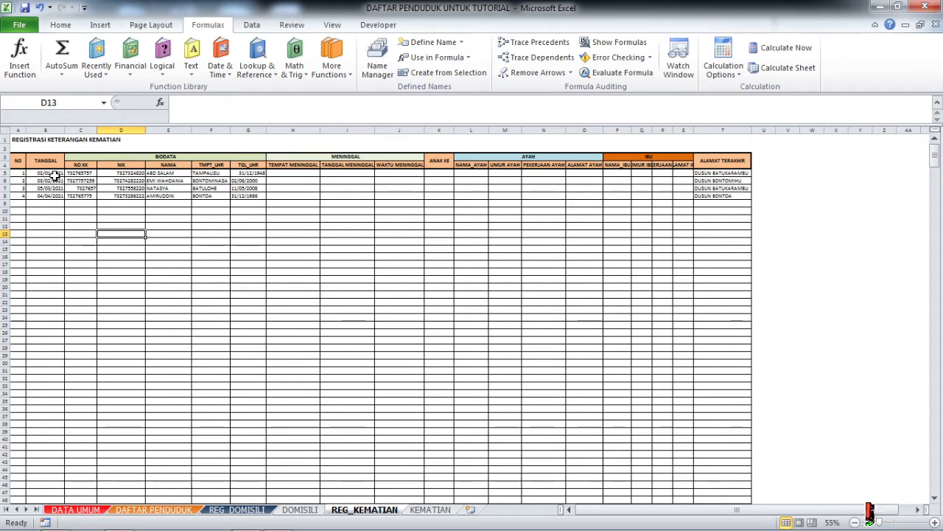
drag(55, 174, 59, 187)
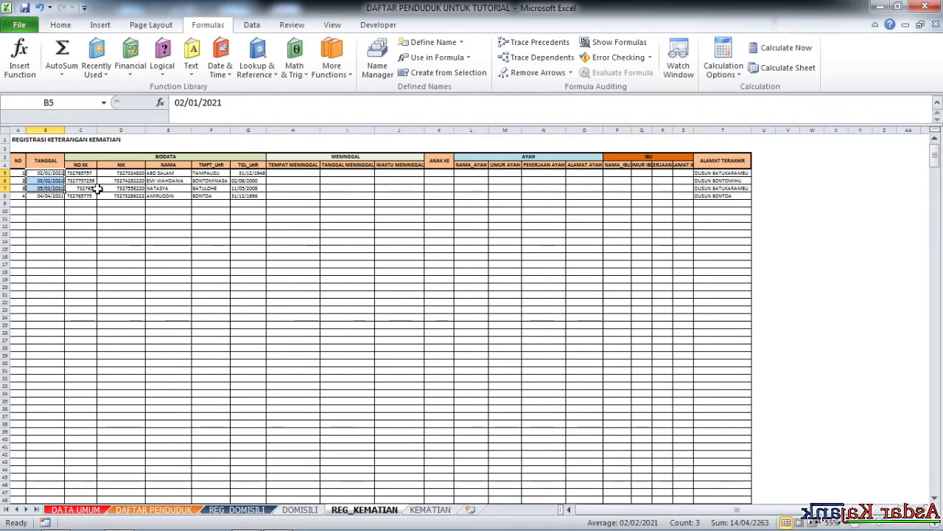
ctrl+scroll(141, 270, up, 3)
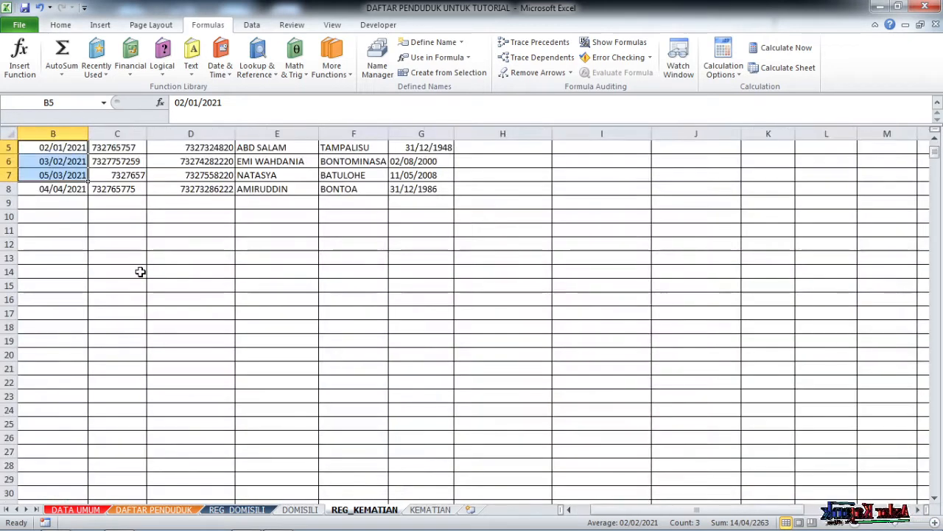
scroll(135, 238, up, 2)
click(66, 213)
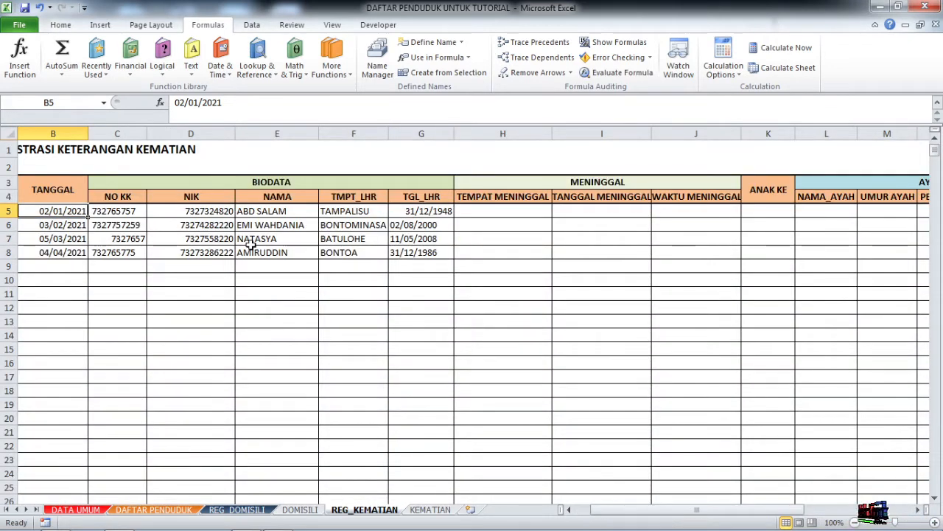
Name the dates from B5 to the sheet's last row TGLREGKEMATIAN.
key(ctrl+shift+Down)
key(ctrl+shift+Down)
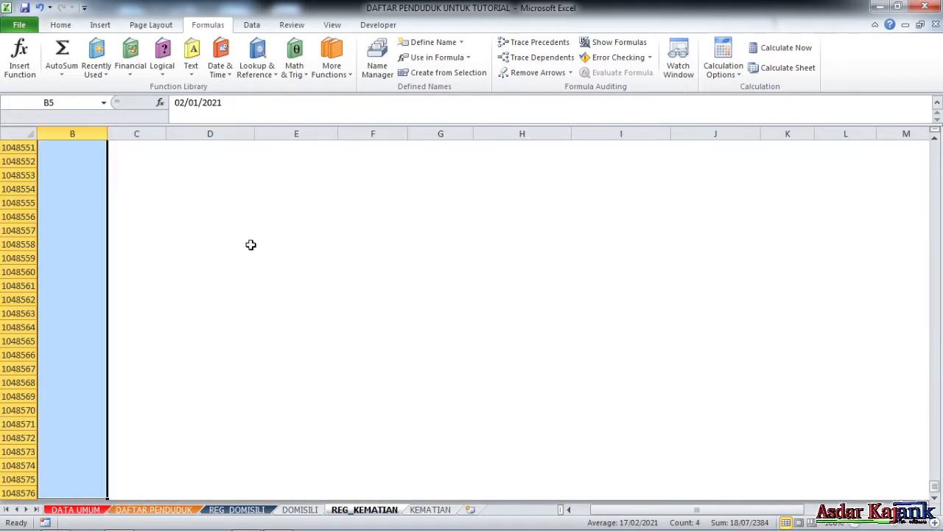
scroll(255, 242, up, 4)
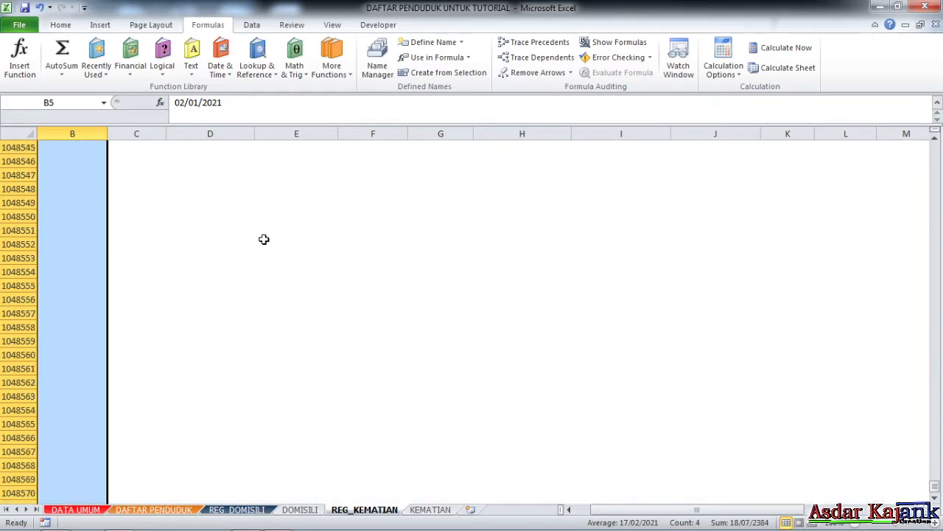
click(81, 103)
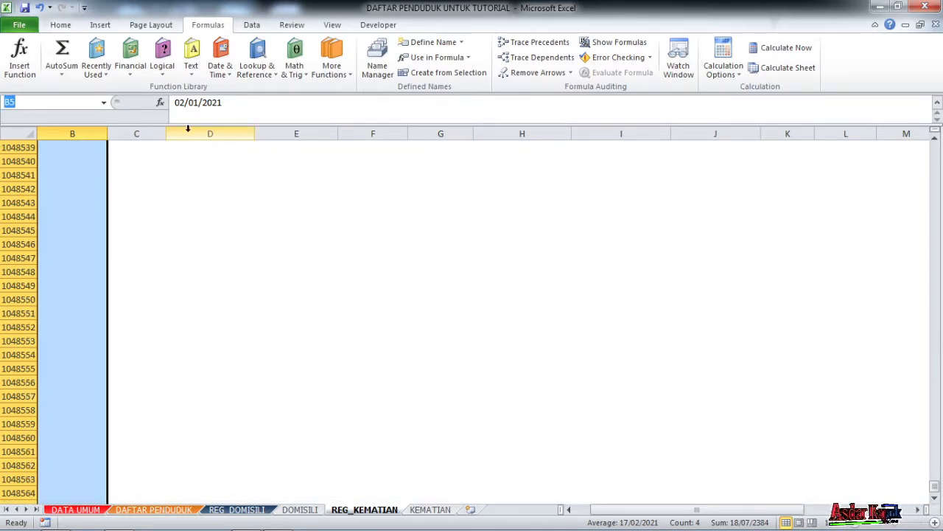
text(RE)
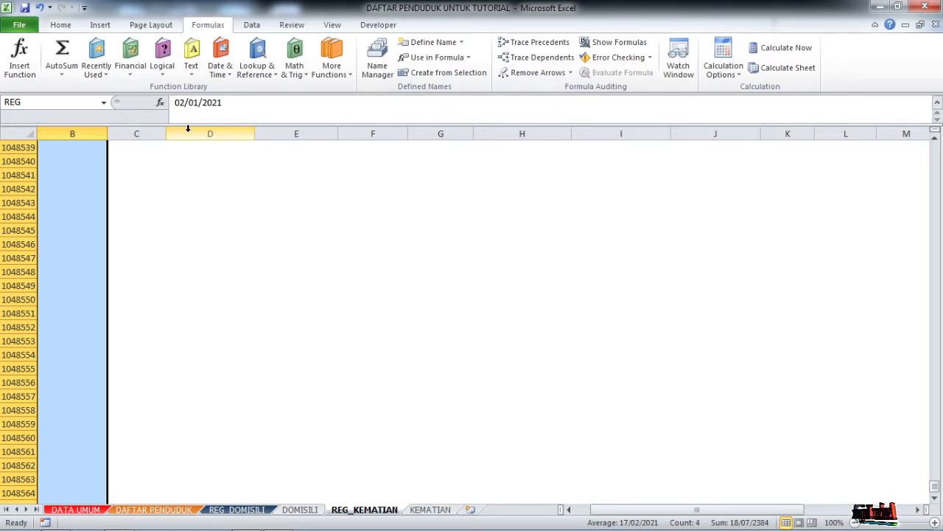
text(G)
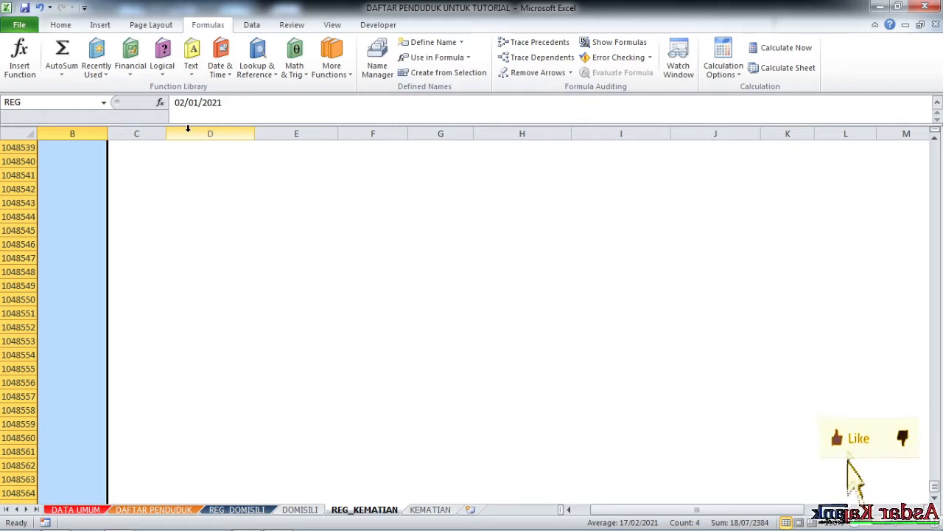
text(KEMATIAN)
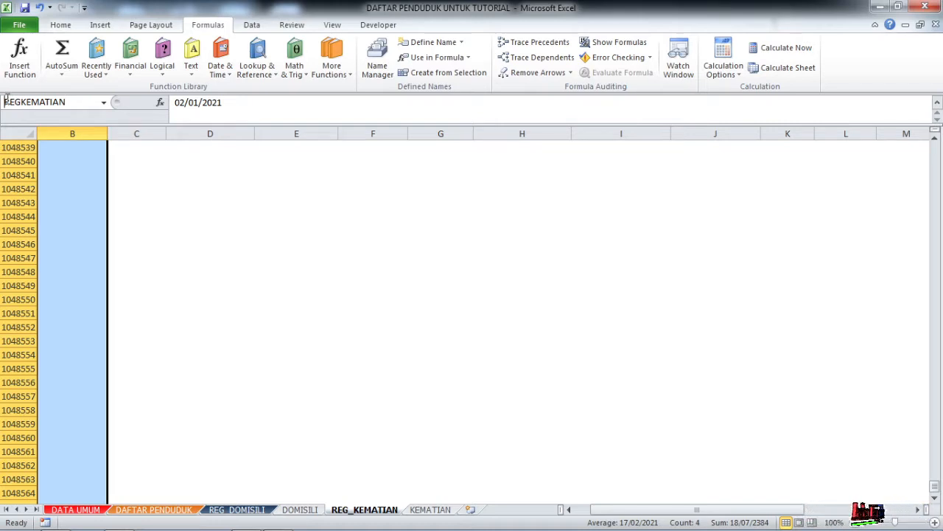
text(TGL)
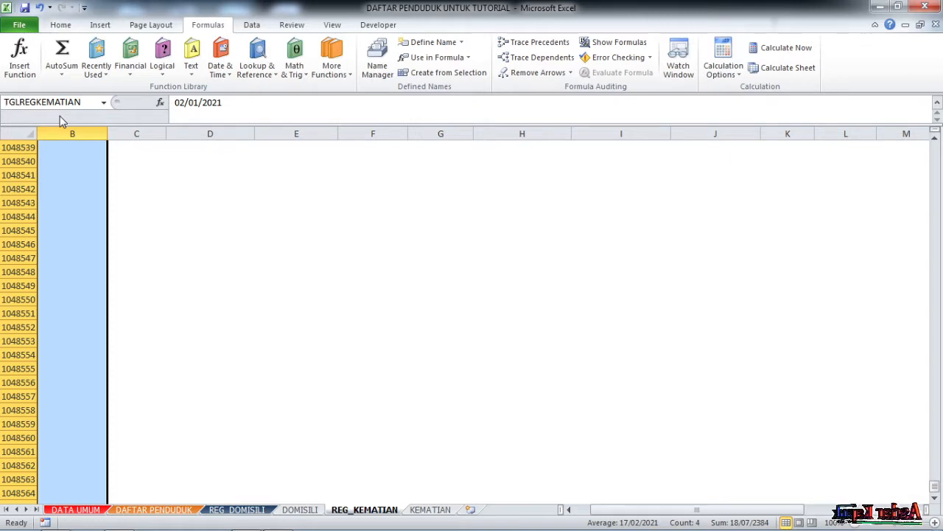
key(Return)
Name the block C5:K down to the sheet's last row BIODATAMATI.
click(197, 292)
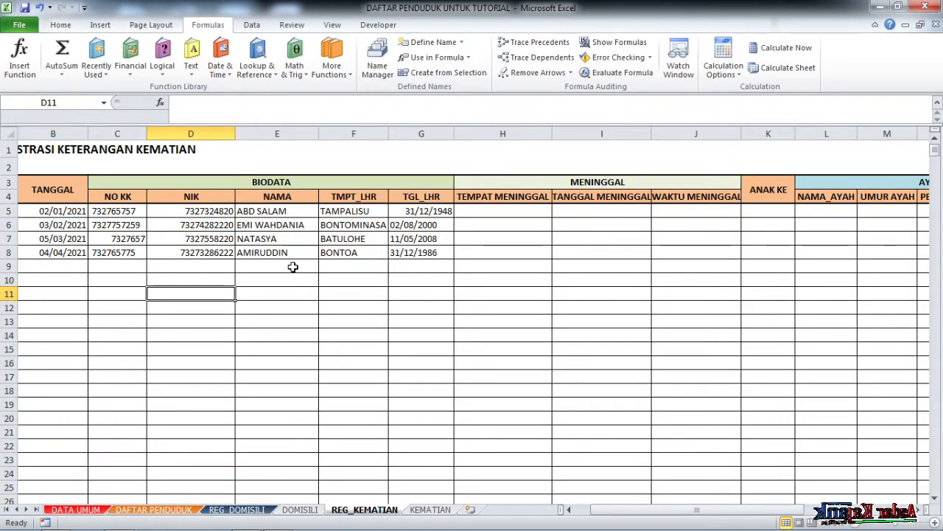
drag(120, 210, 787, 355)
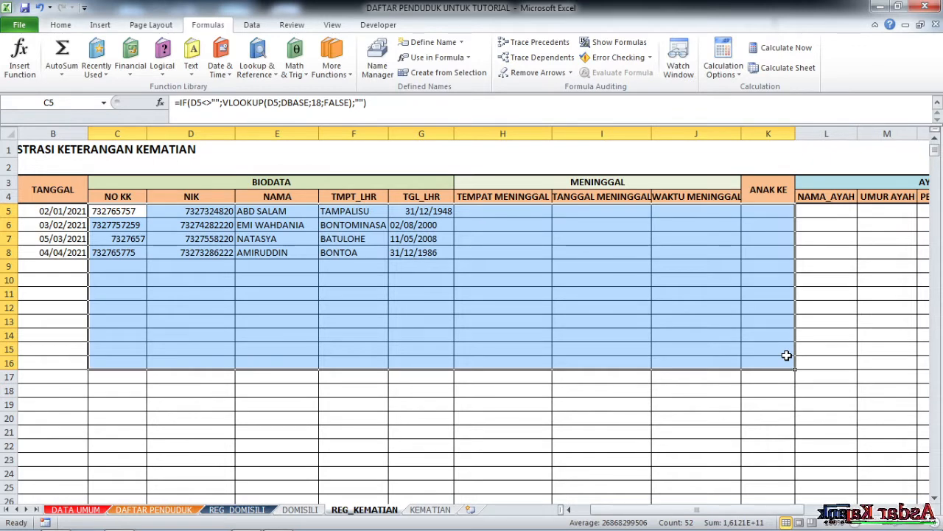
key(ctrl+shift+Down)
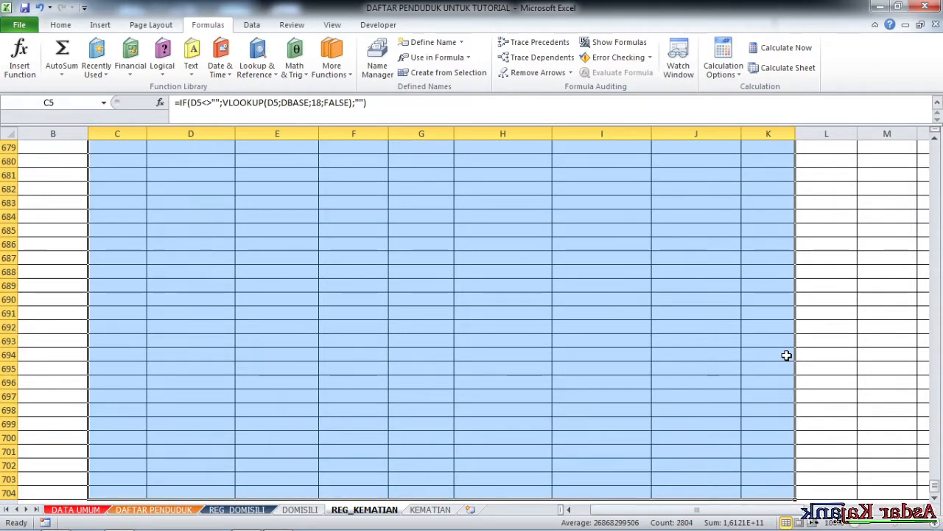
key(ctrl+shift+Down)
click(80, 101)
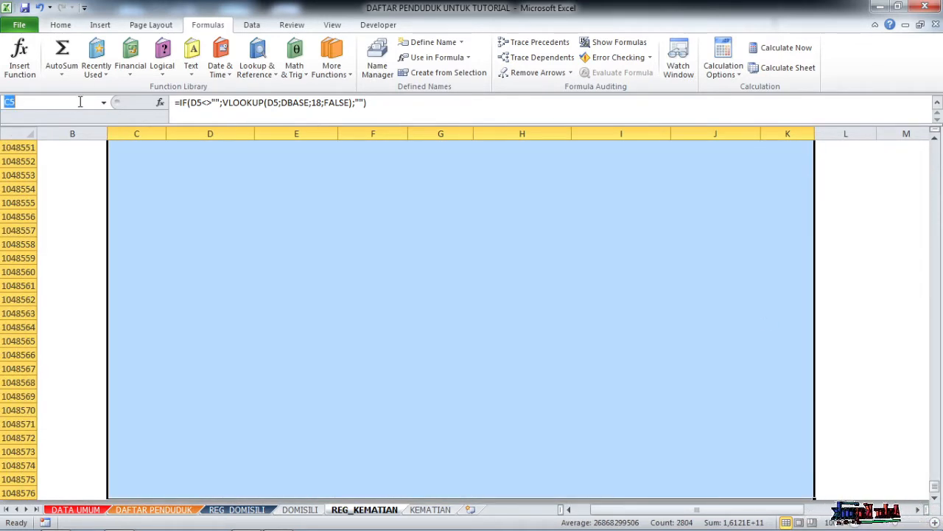
text(BIODA)
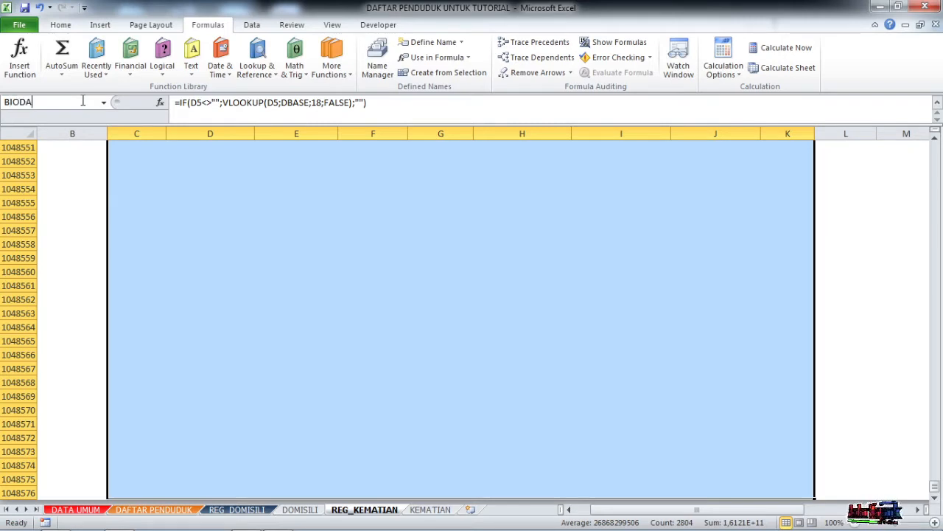
text(TAMA)
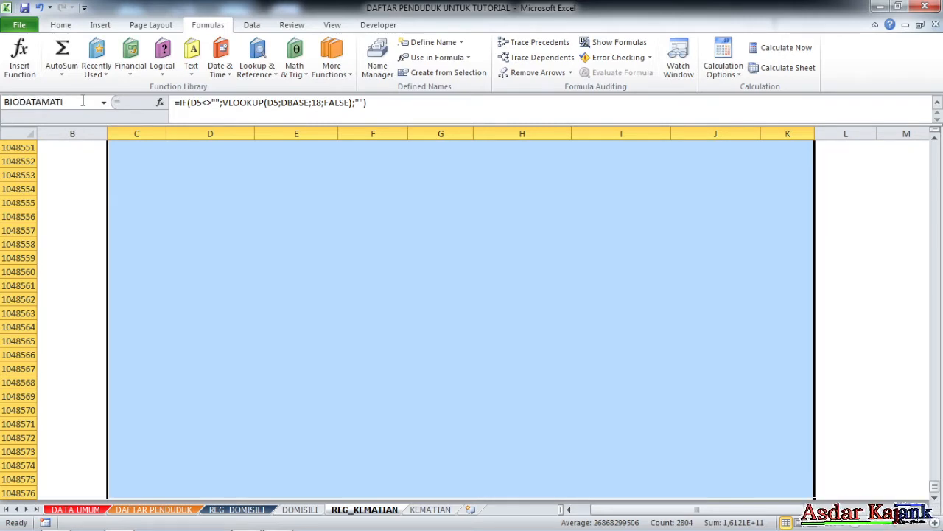
text(TI)
key(Return)
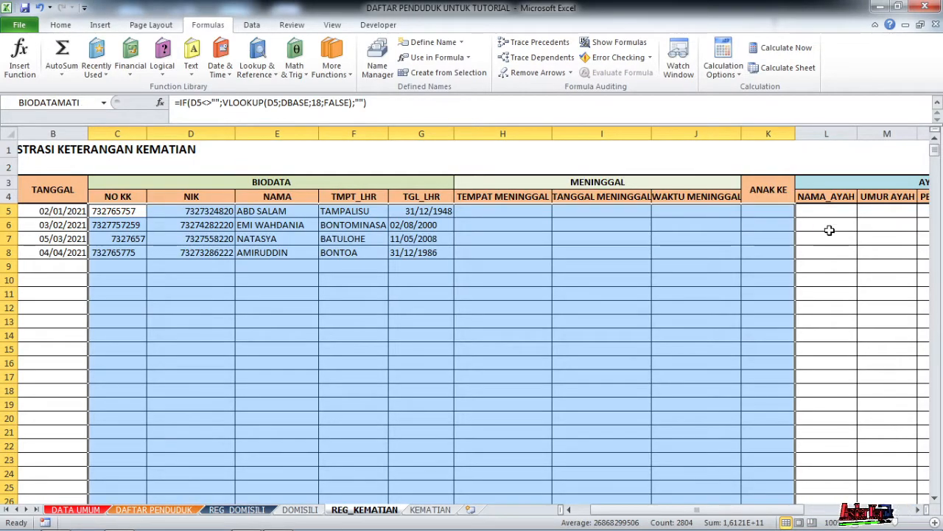
click(814, 210)
Name the AYAH columns from L5 down to the last row AYAHMATI.
key(Right)
key(Right)
key(Right)
key(Right)
key(Right)
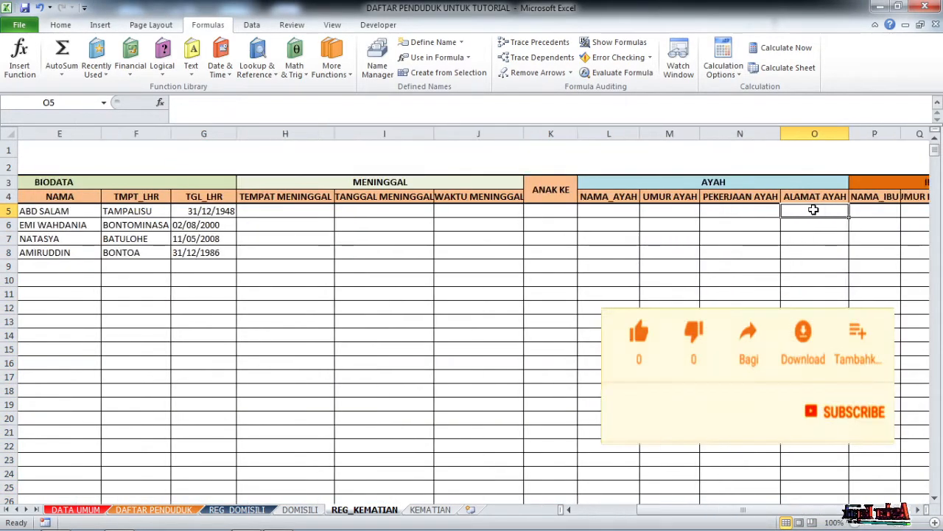
drag(524, 212, 752, 309)
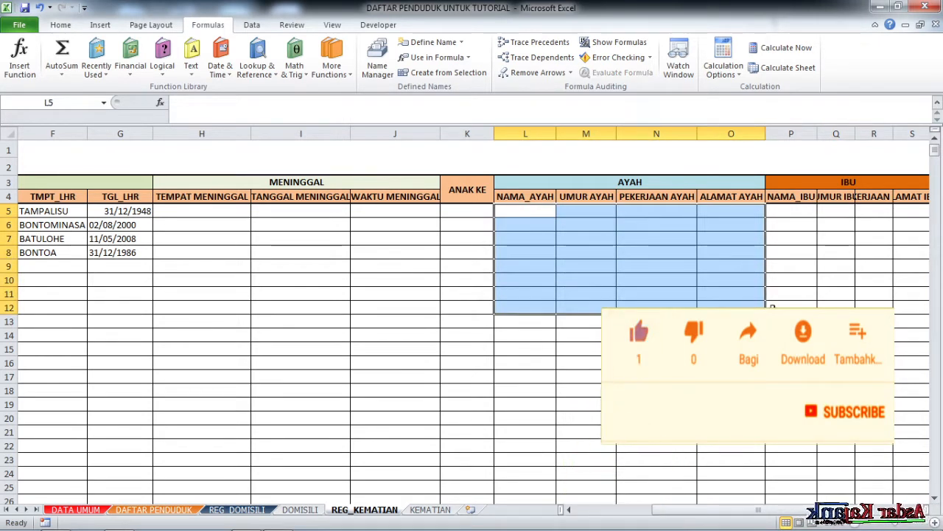
key(ctrl+shift+Down)
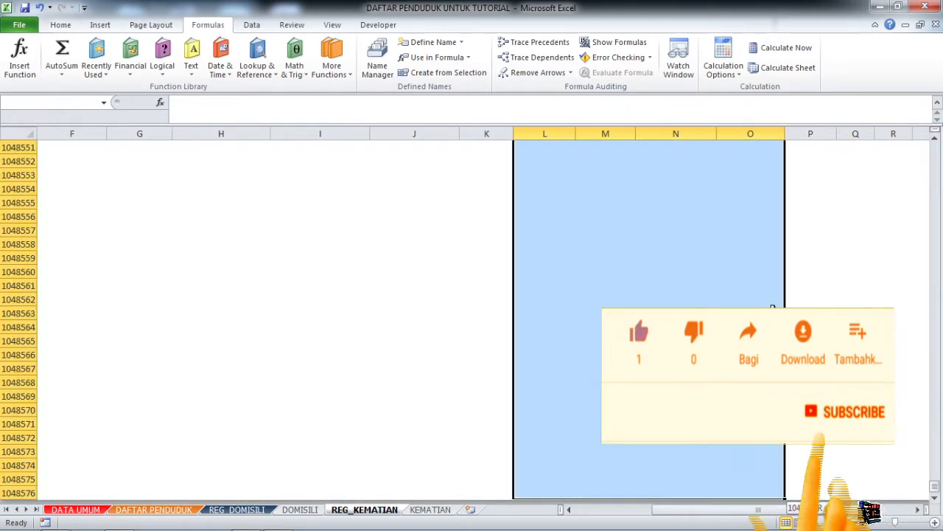
click(85, 102)
text(AY)
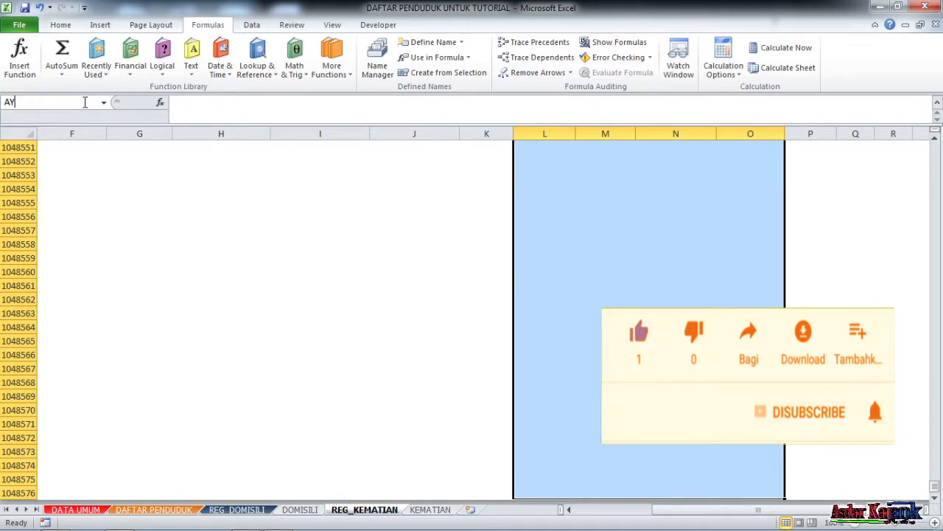
text(AHMATI)
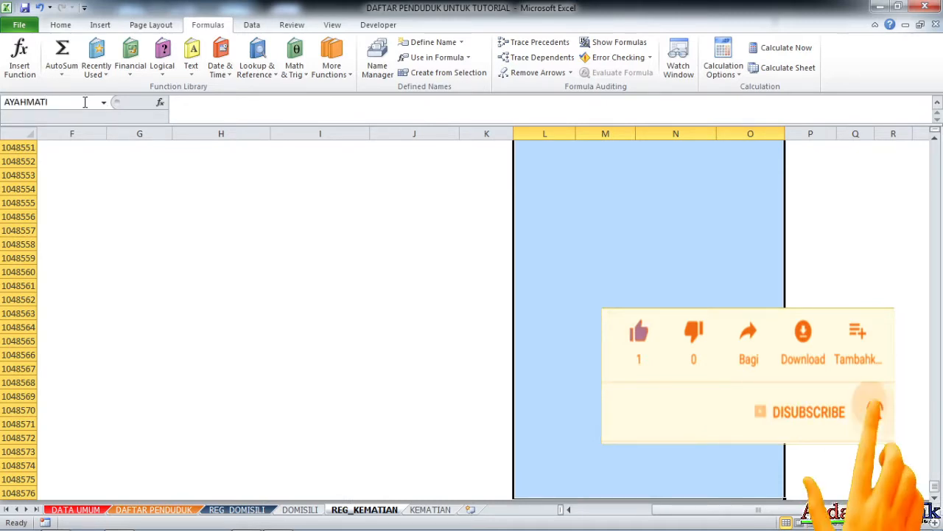
key(Return)
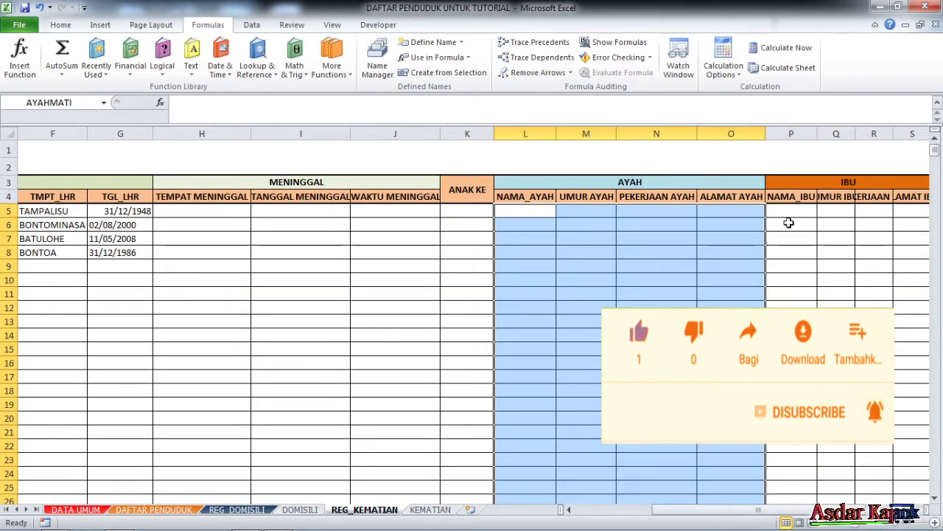
Name the IBU columns P5:S down to the last row IBUMATI.
click(790, 213)
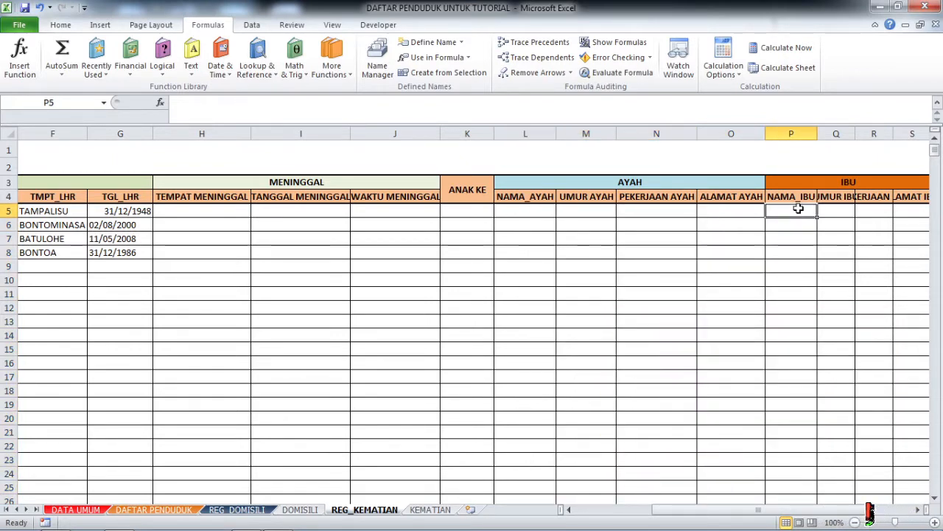
key(Right)
key(Right)
key(Right)
key(Right)
key(Right)
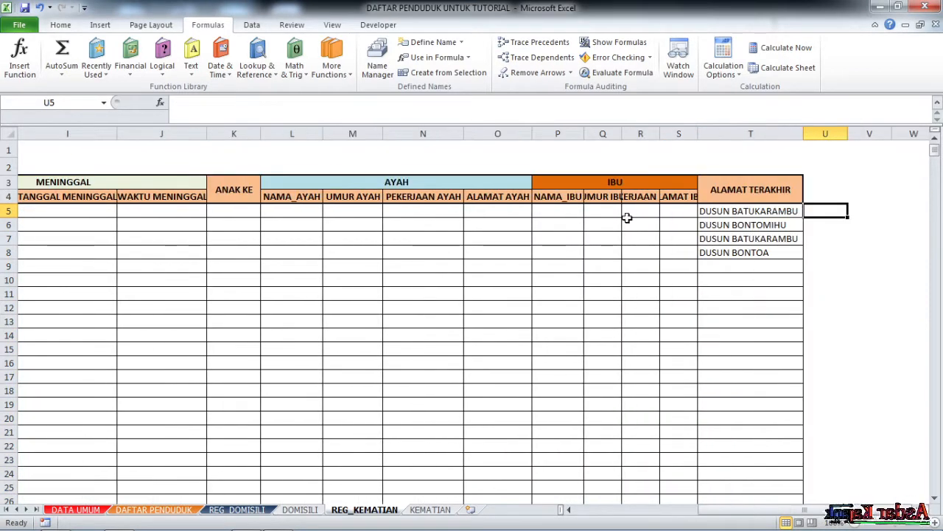
click(549, 203)
drag(551, 213, 684, 287)
key(ctrl+shift+Down)
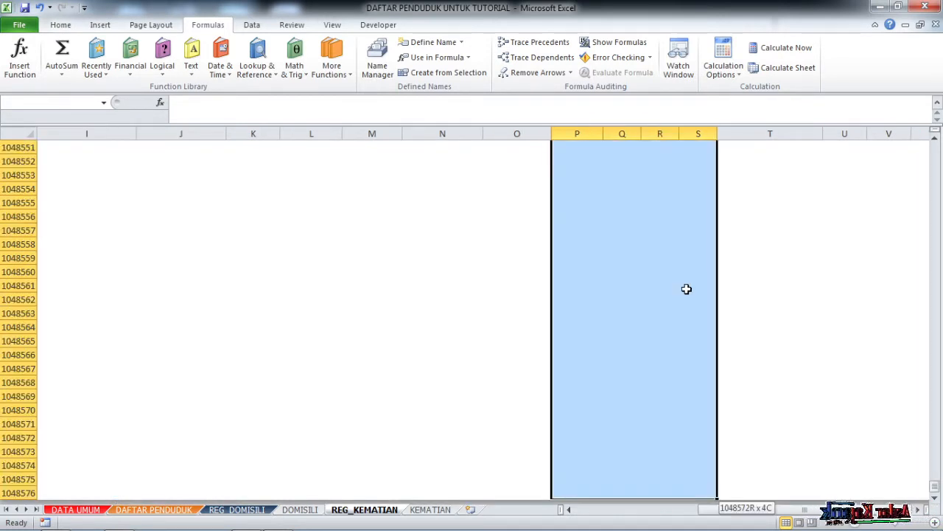
click(58, 101)
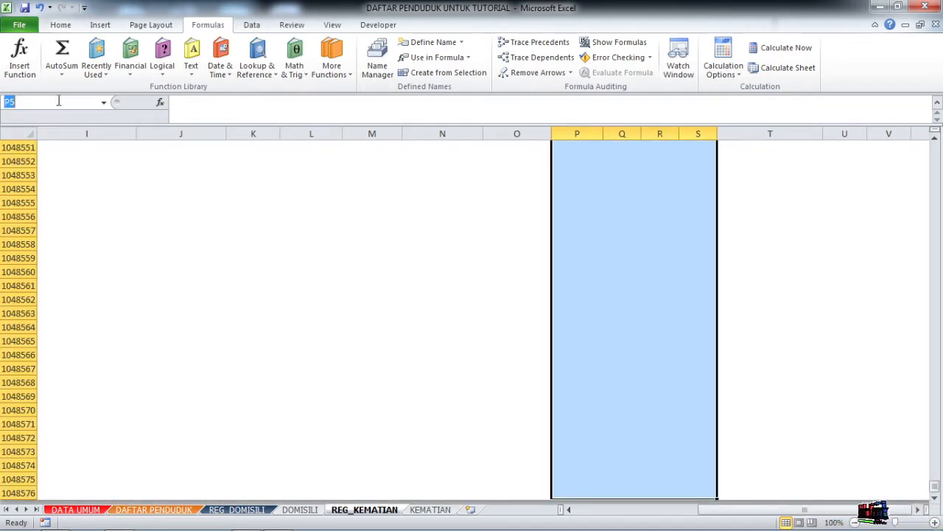
text(IB)
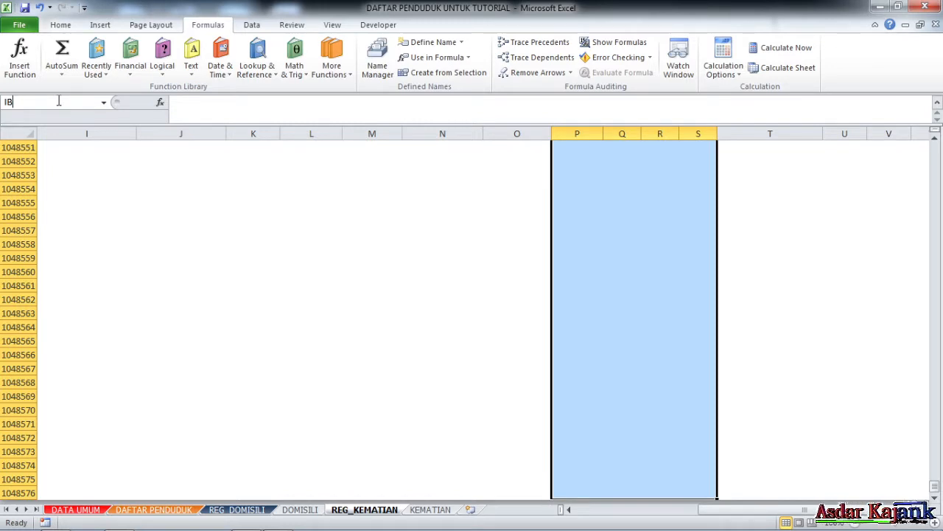
text(UM)
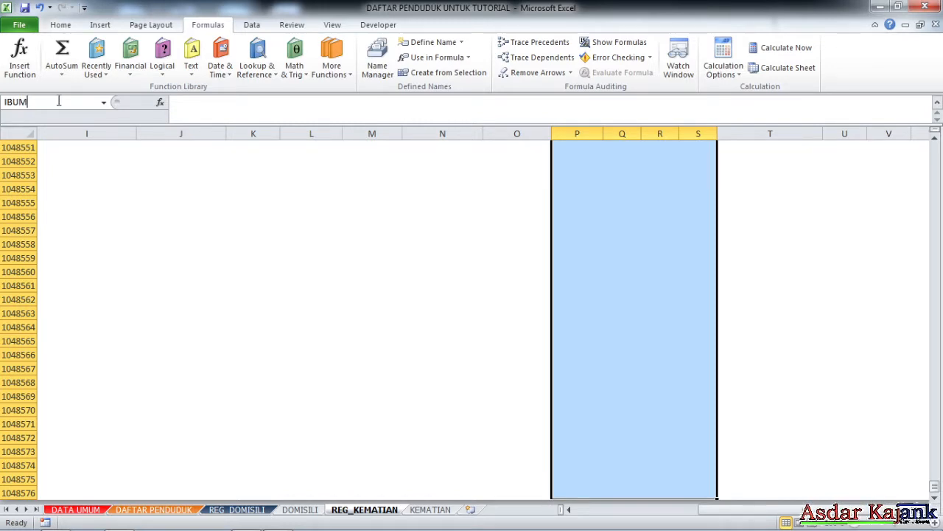
text(ATI)
key(Return)
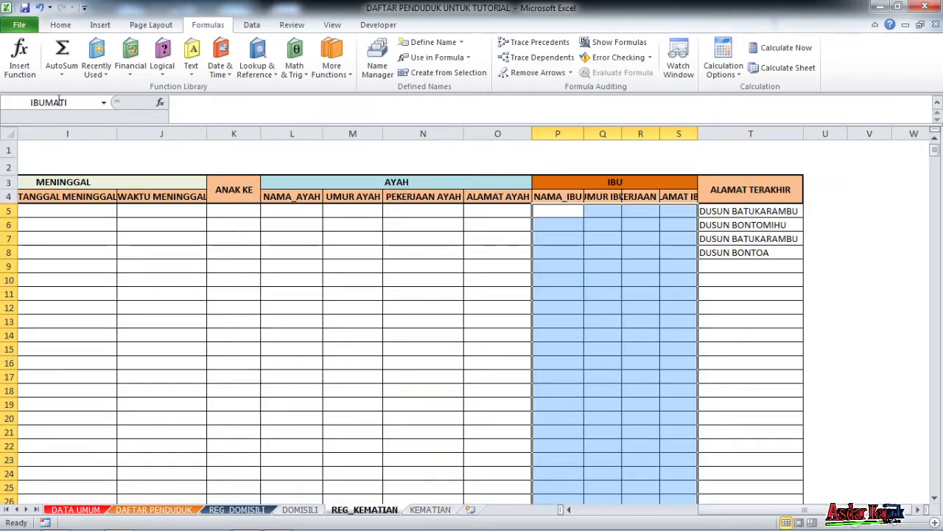
Name column T from T5 to the sheet's end ALAMATMATI.
drag(747, 212, 750, 234)
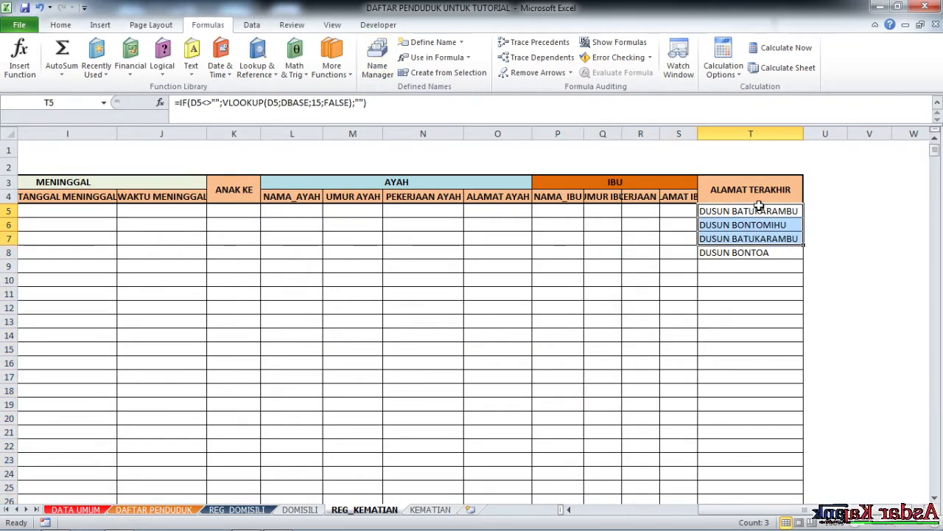
key(ctrl+shift+Down)
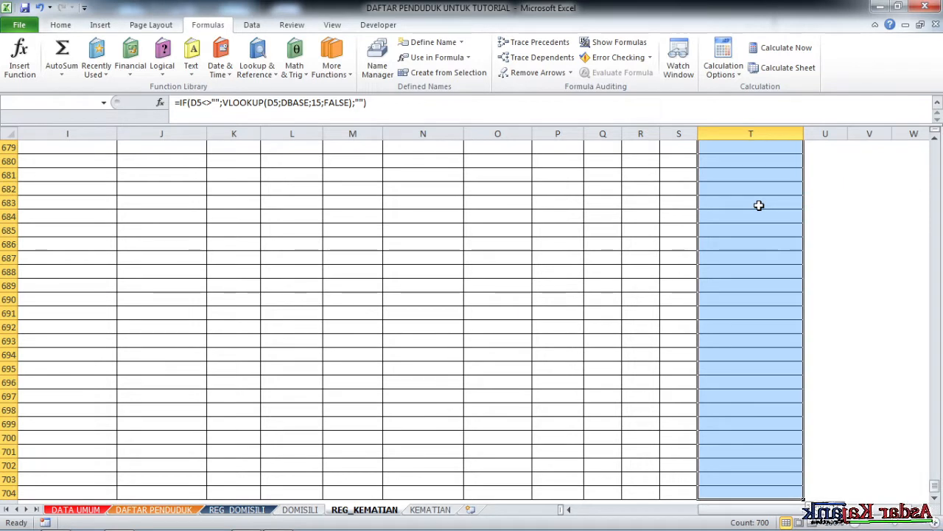
key(ctrl+shift+Down)
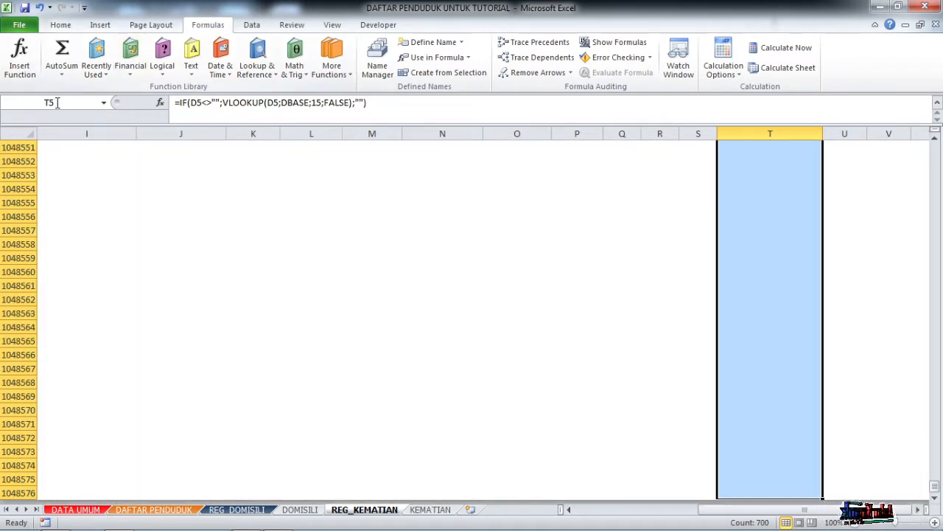
click(57, 102)
text(ALAM)
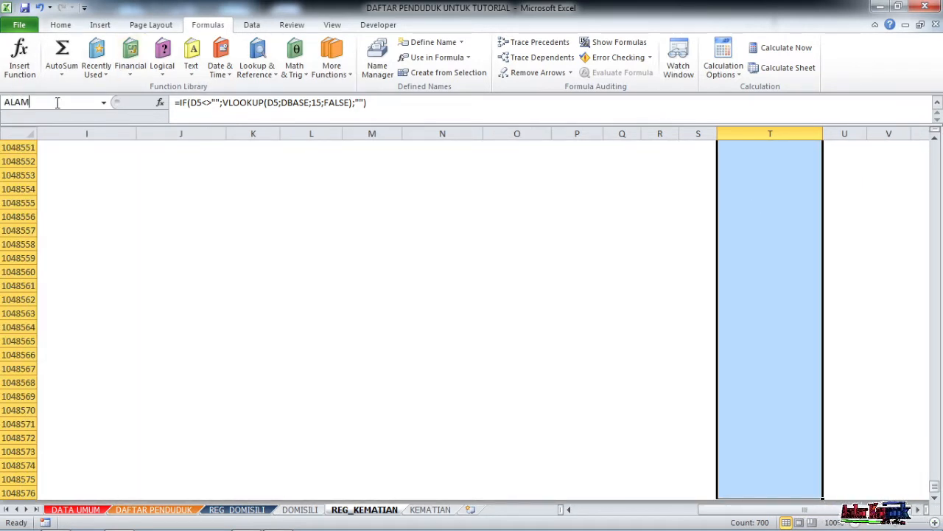
text(AT)
key(BackSpace)
text(AT)
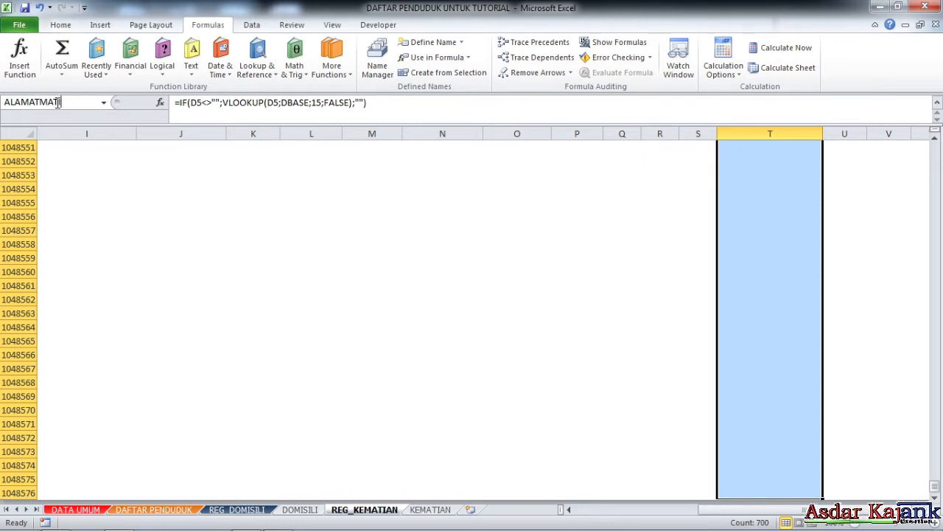
text(MATI)
key(Return)
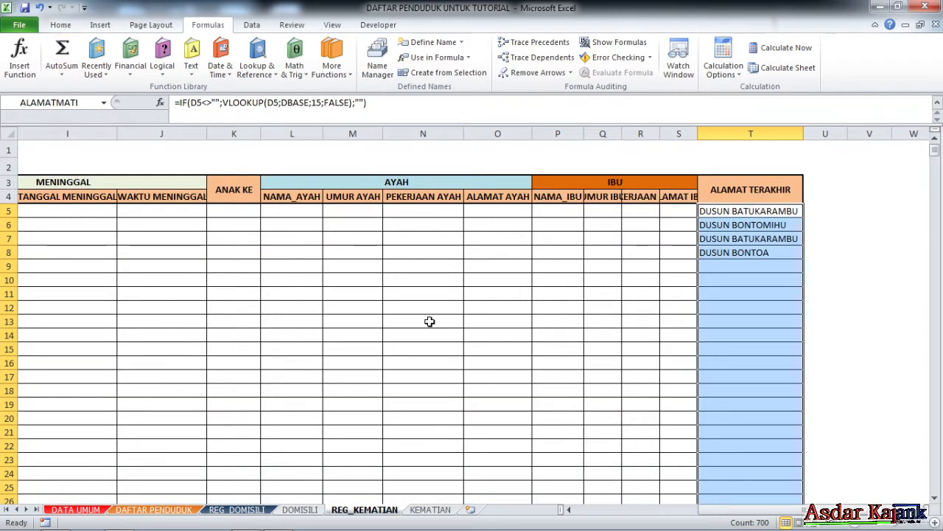
Check the address formulas in T5 and the cells below it.
click(640, 307)
click(748, 211)
click(752, 262)
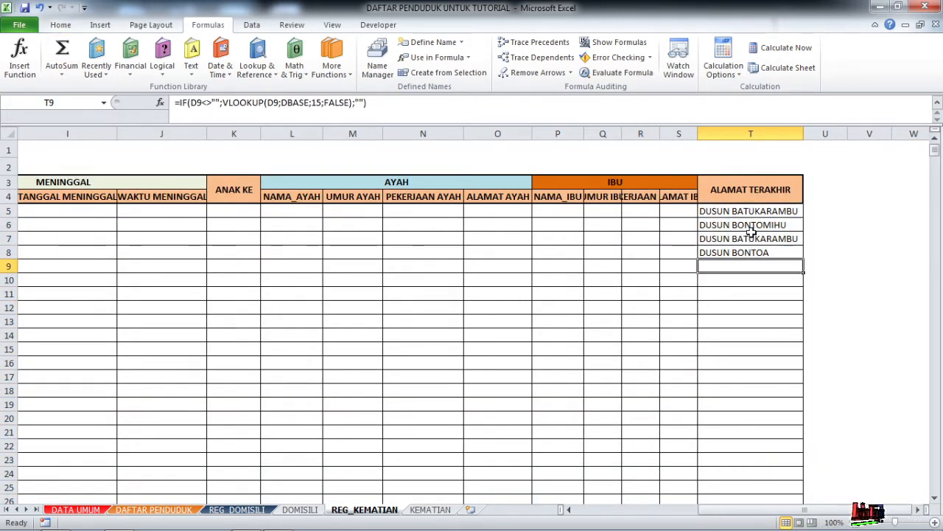
click(750, 212)
click(756, 252)
click(747, 212)
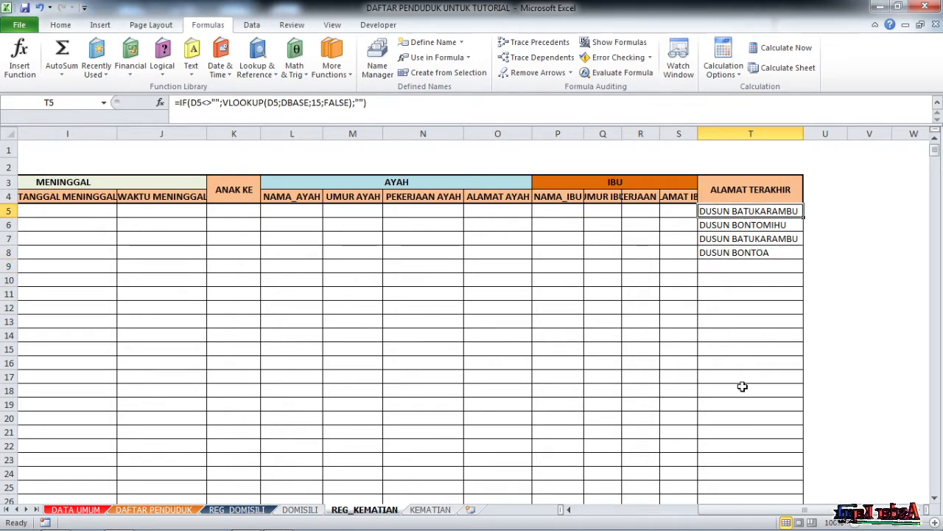
drag(744, 514, 608, 520)
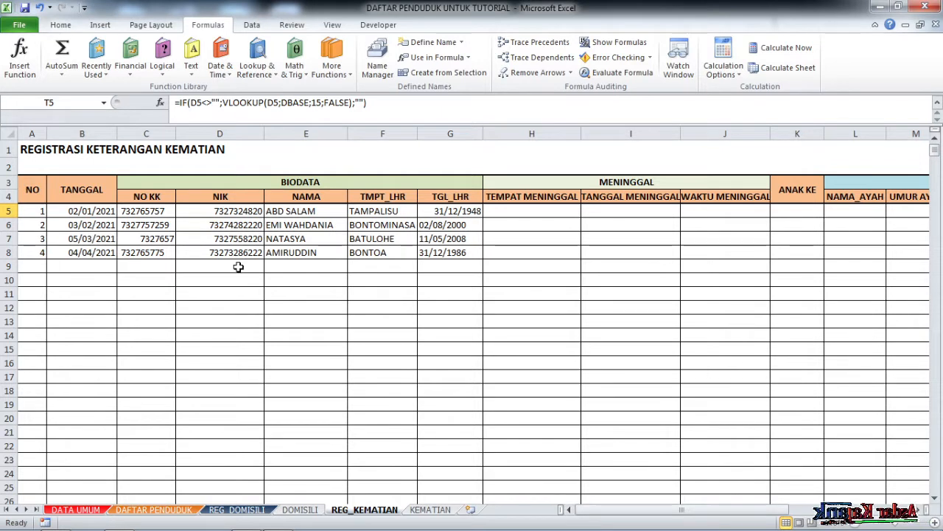
click(236, 266)
click(92, 223)
click(147, 211)
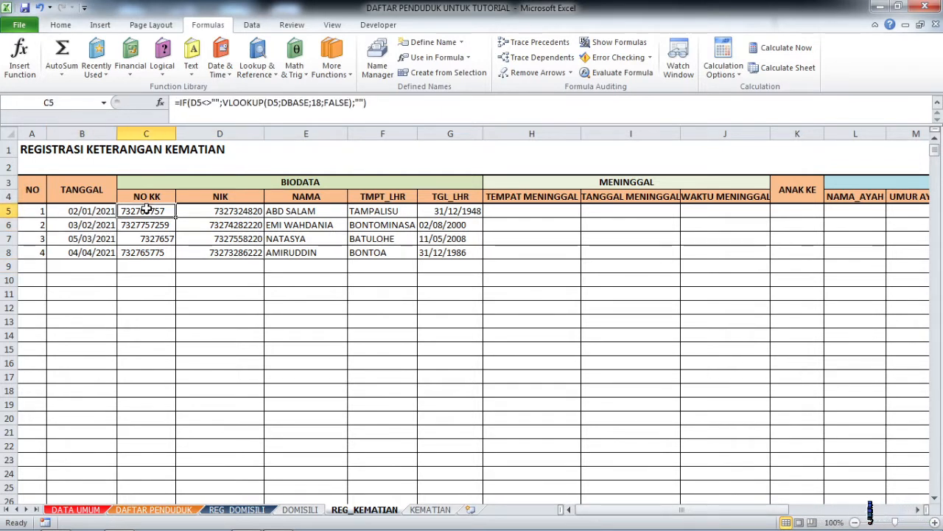
click(179, 213)
click(279, 212)
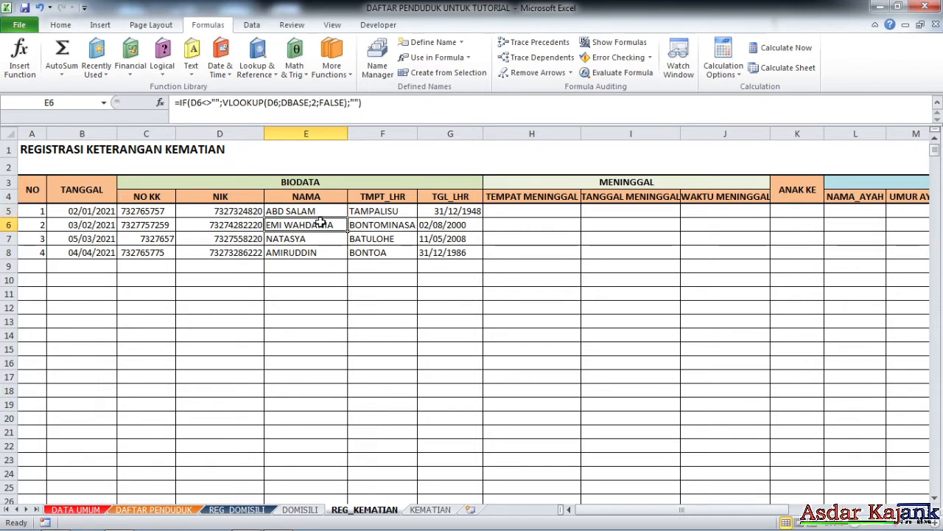
click(384, 212)
click(375, 240)
click(449, 224)
click(458, 210)
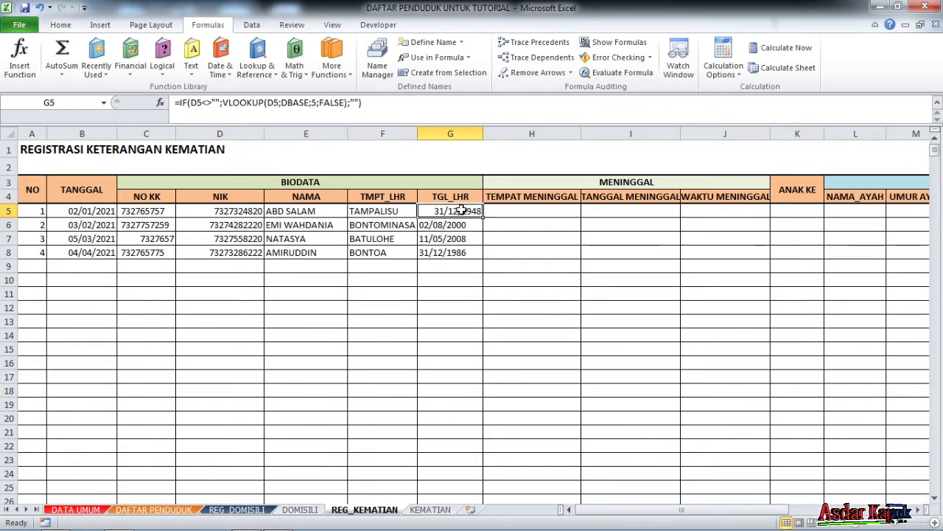
click(522, 225)
click(545, 211)
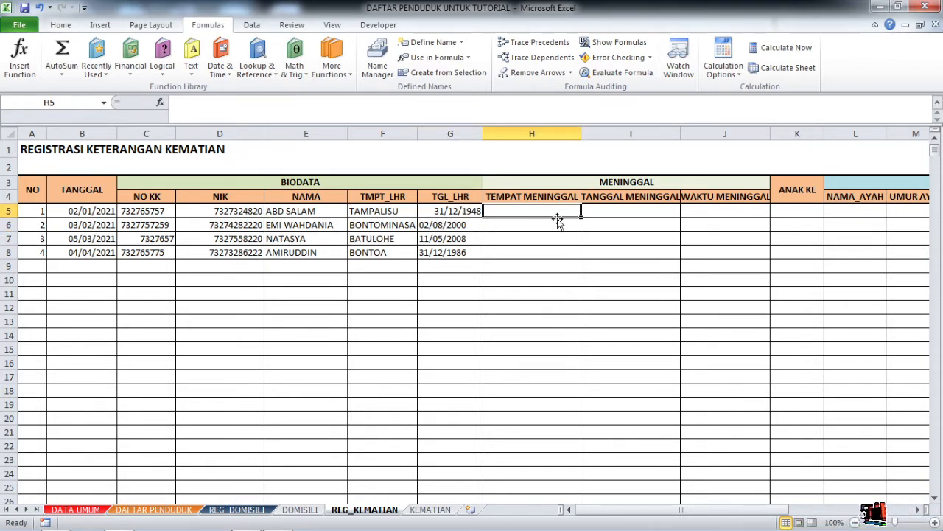
key(Right)
key(Left)
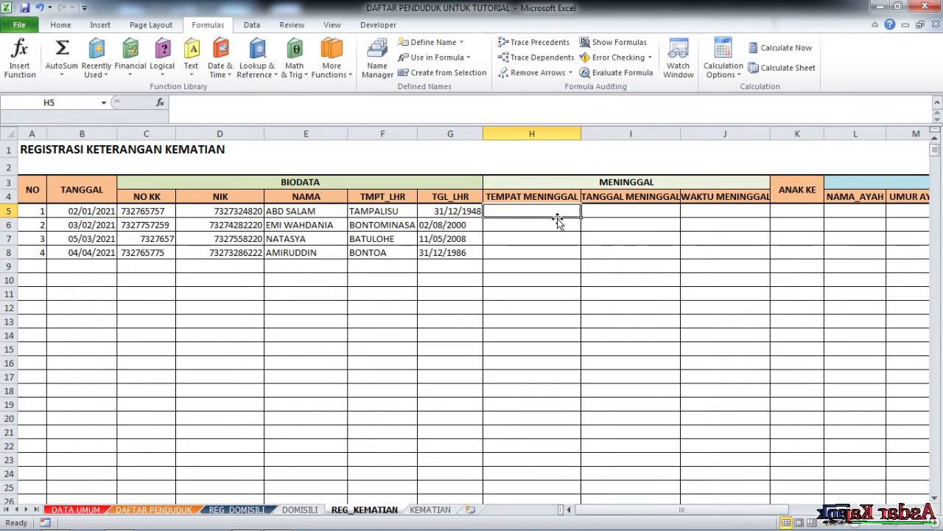
click(225, 225)
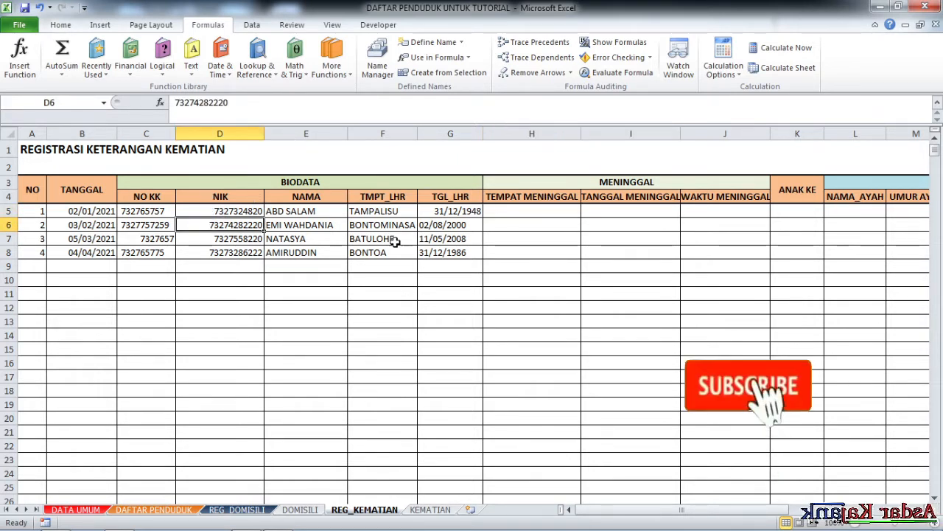
click(434, 212)
click(379, 211)
click(442, 237)
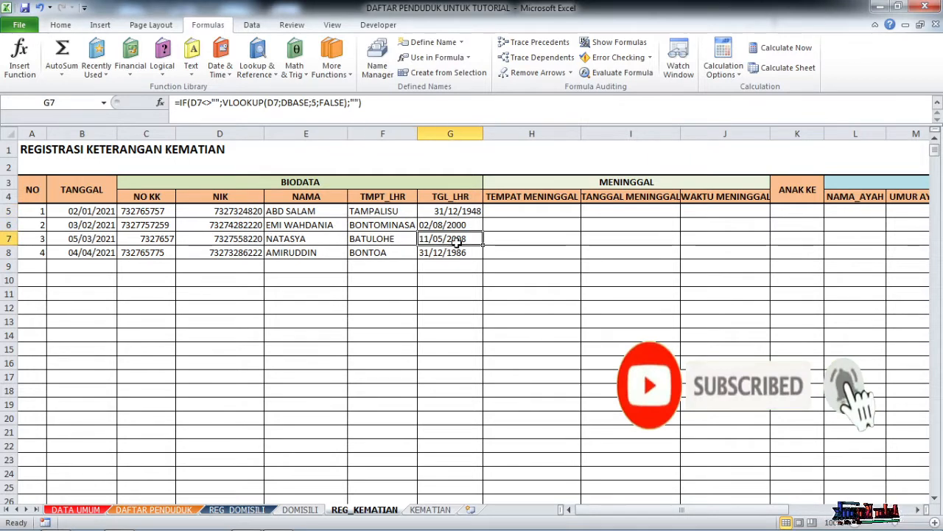
click(456, 213)
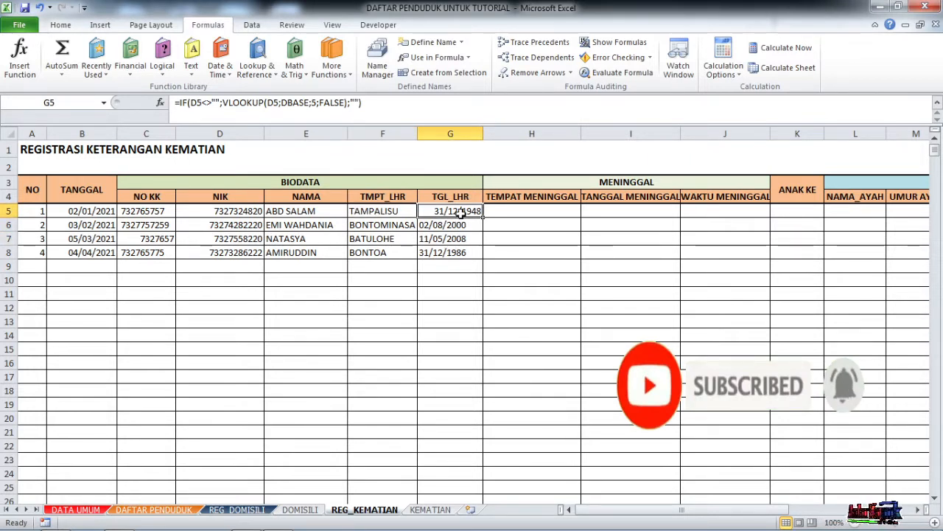
key(Right)
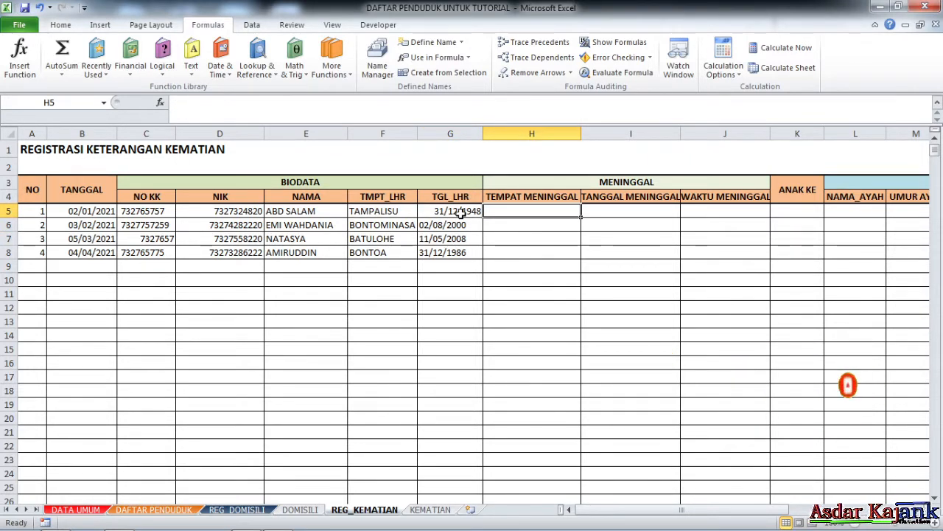
Type BONTOA, 2-1-21, 10:00 and 2 into H5:K5.
text(MAKA)
key(BackSpace)
key(BackSpace)
key(BackSpace)
key(BackSpace)
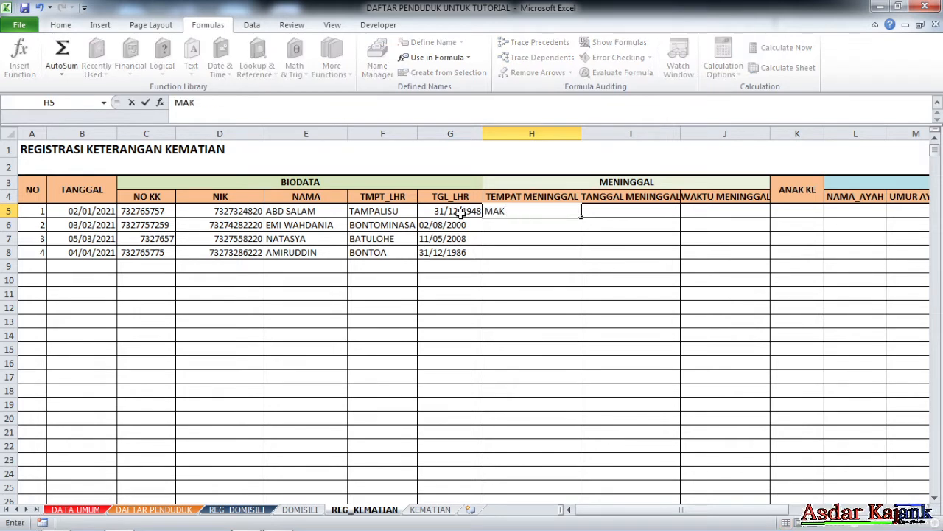
text(BONTOA)
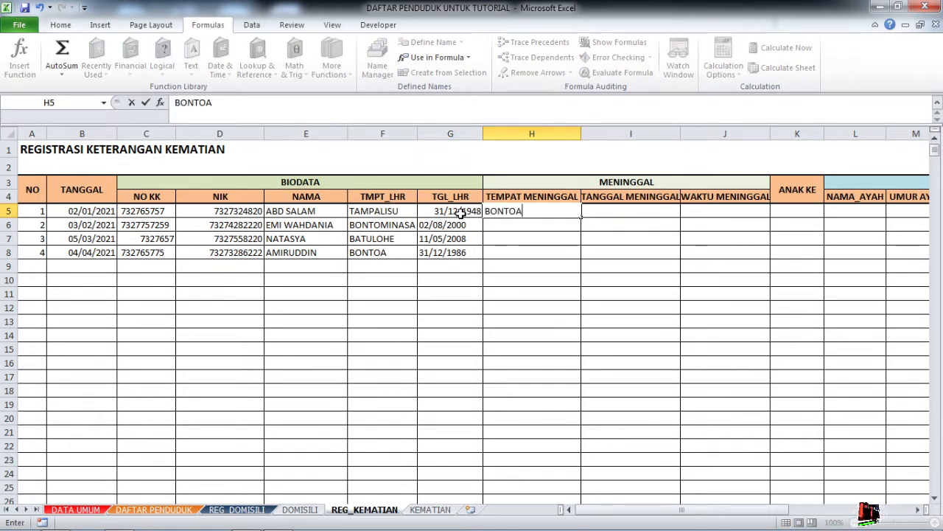
key(Tab)
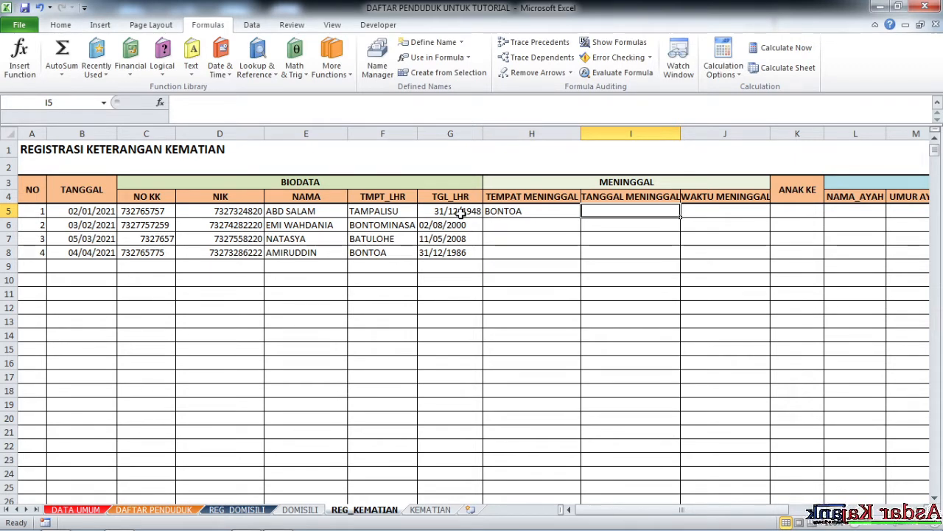
text(2)
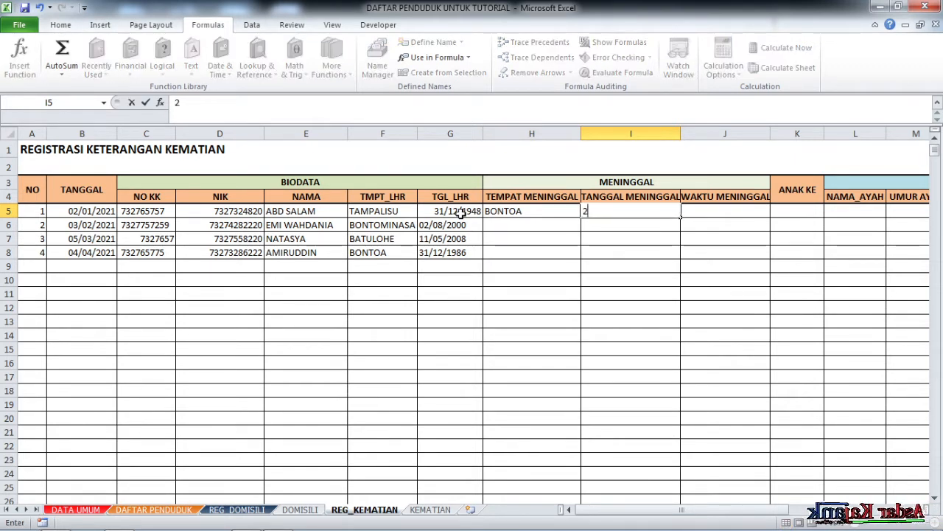
text(-)
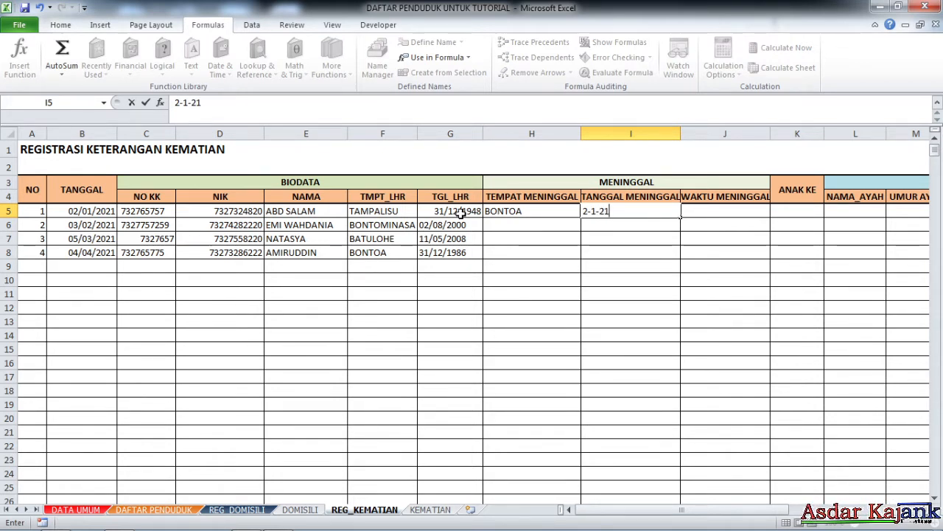
text(1-21)
key(Tab)
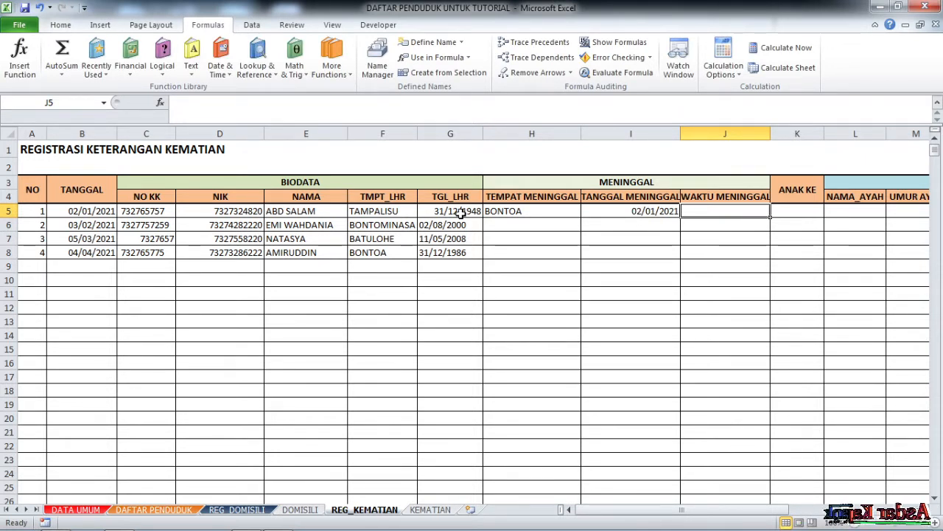
text(10:)
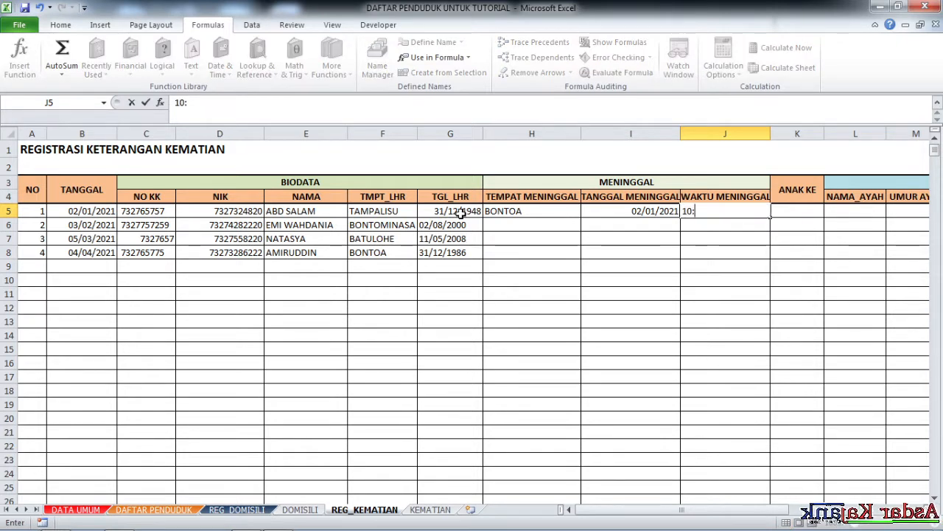
text(00)
key(Tab)
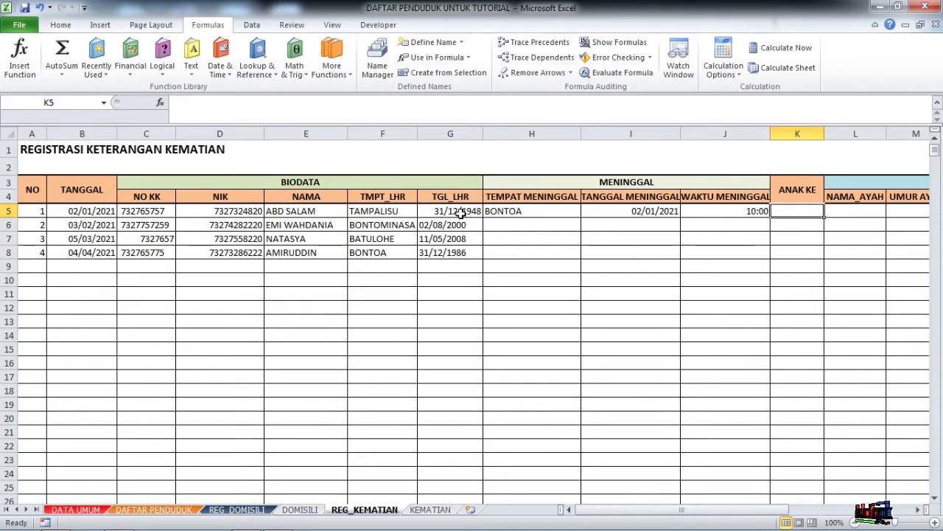
text(2)
key(Tab)
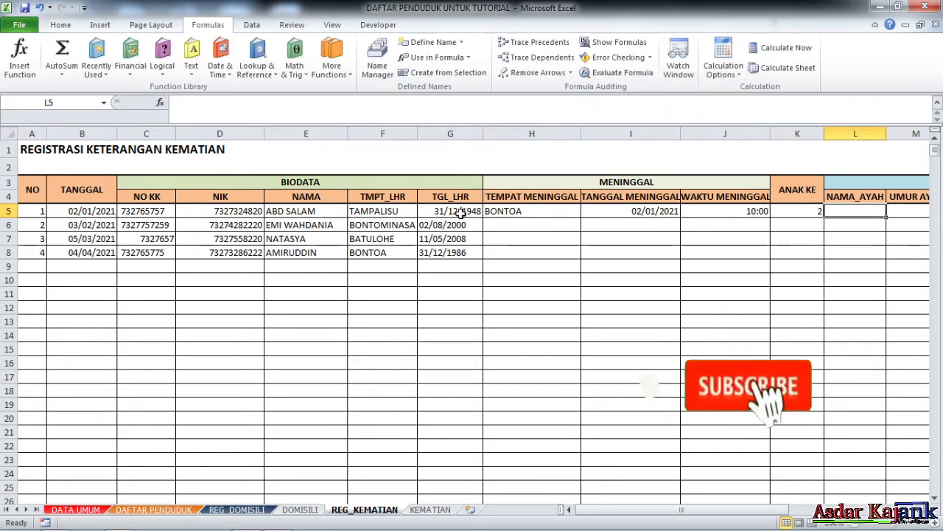
key(Tab)
key(Tab)
key(Tab)
key(Tab)
key(Tab)
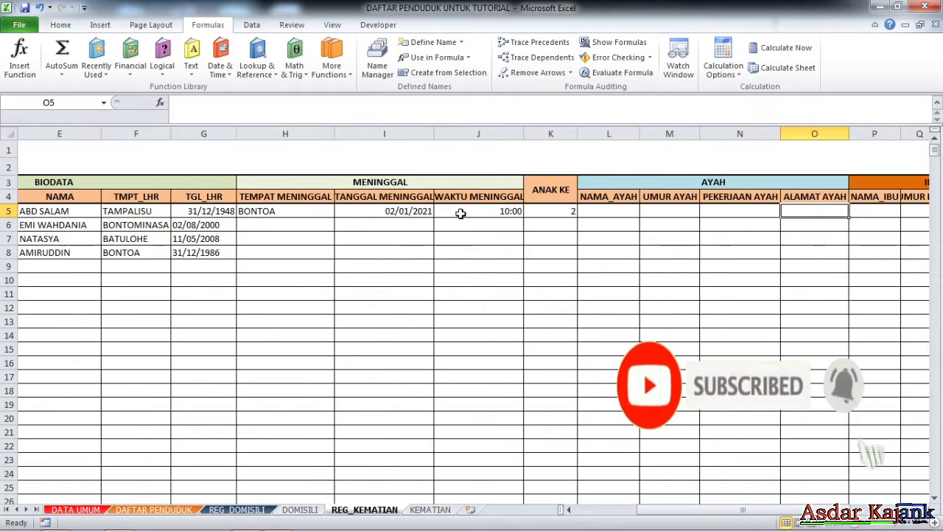
Enter the father's name, 45 TAHUN, PETANI and BONTOA in L5:O5.
key(shift+Tab)
key(shift+Tab)
key(shift+Tab)
key(shift+Tab)
key(shift+Tab)
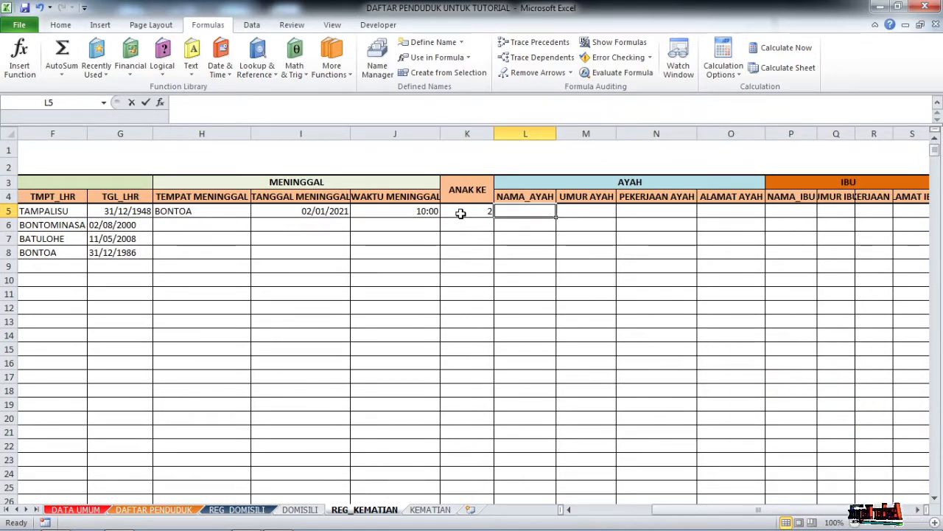
text(MIS)
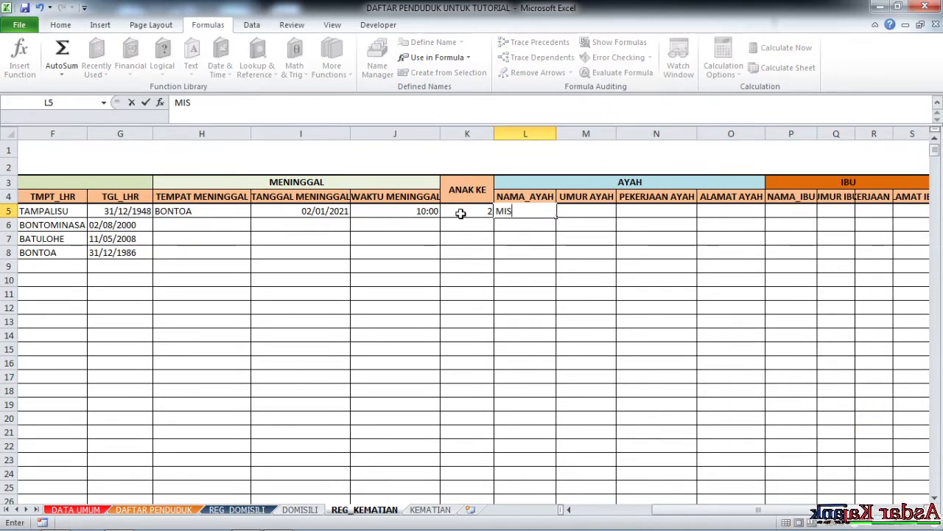
text(BA)
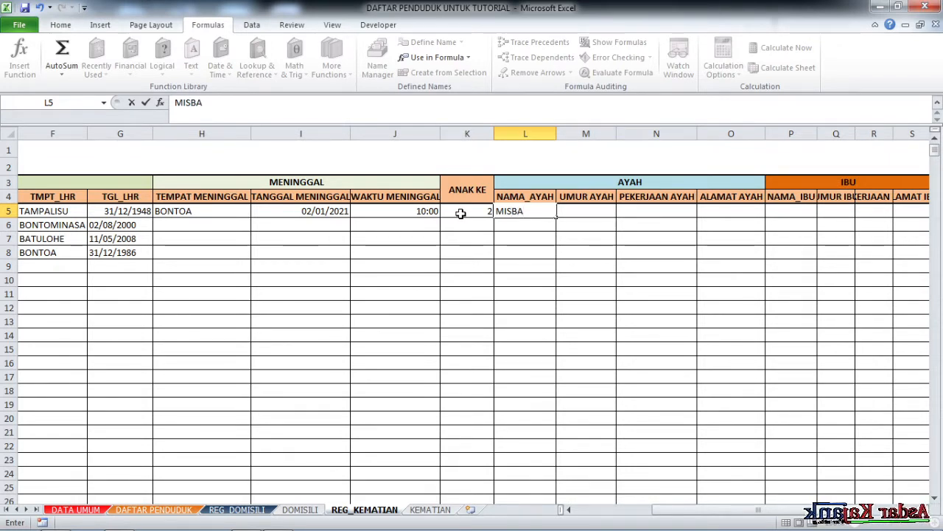
text(H)
key(Tab)
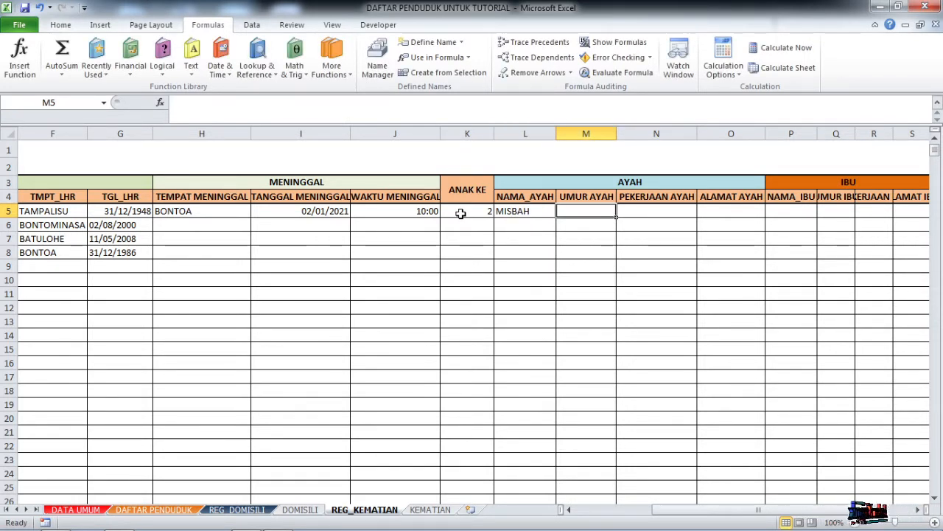
text(45 TAHUN)
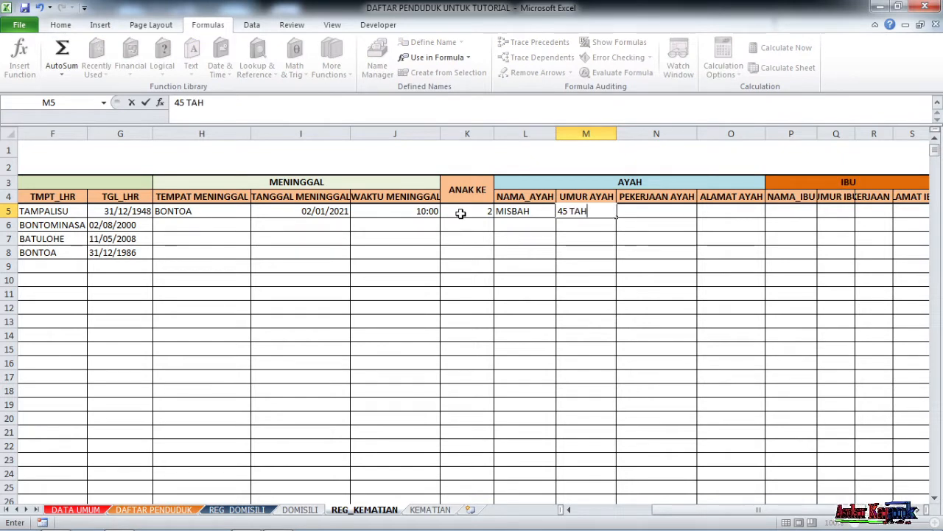
key(Tab)
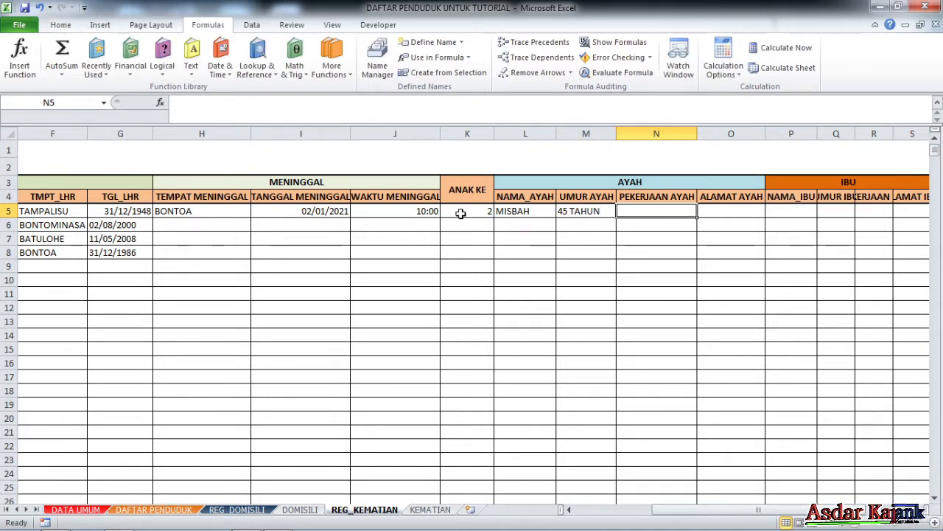
text(PETANI)
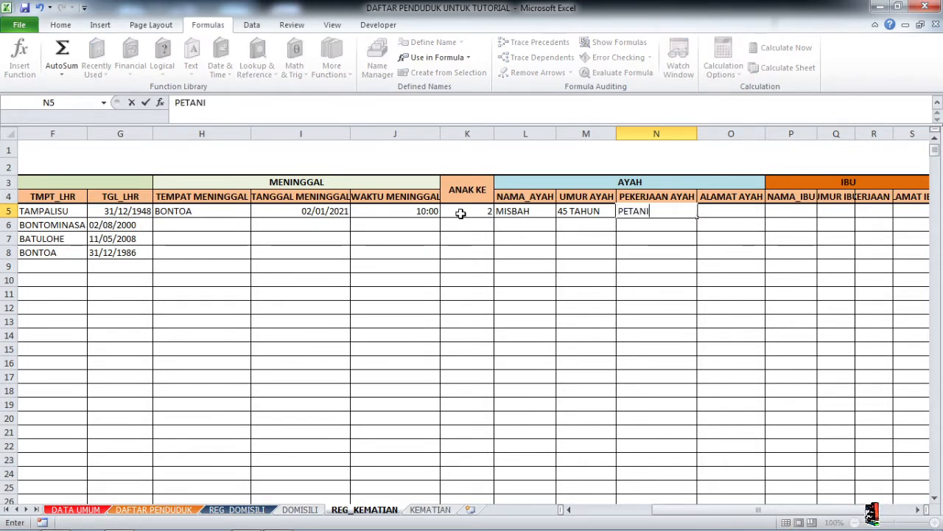
key(Tab)
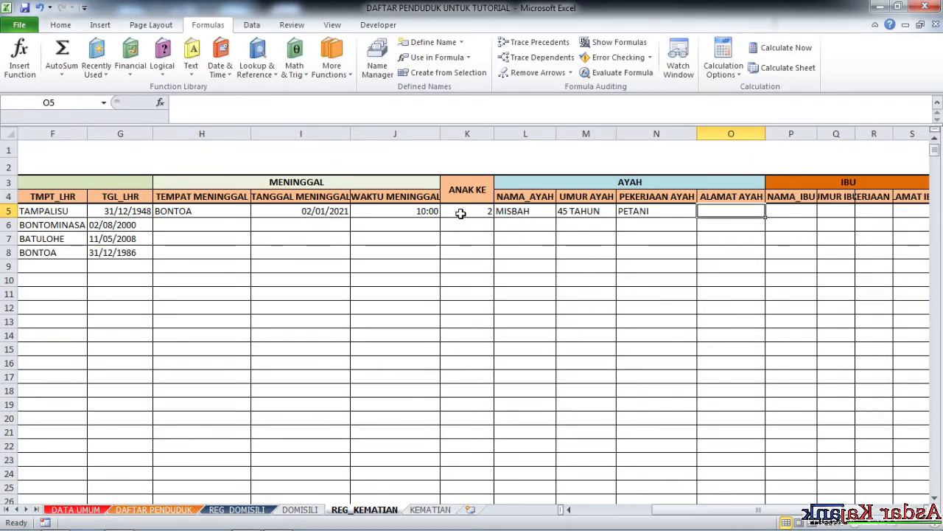
text(BONTOA)
key(Tab)
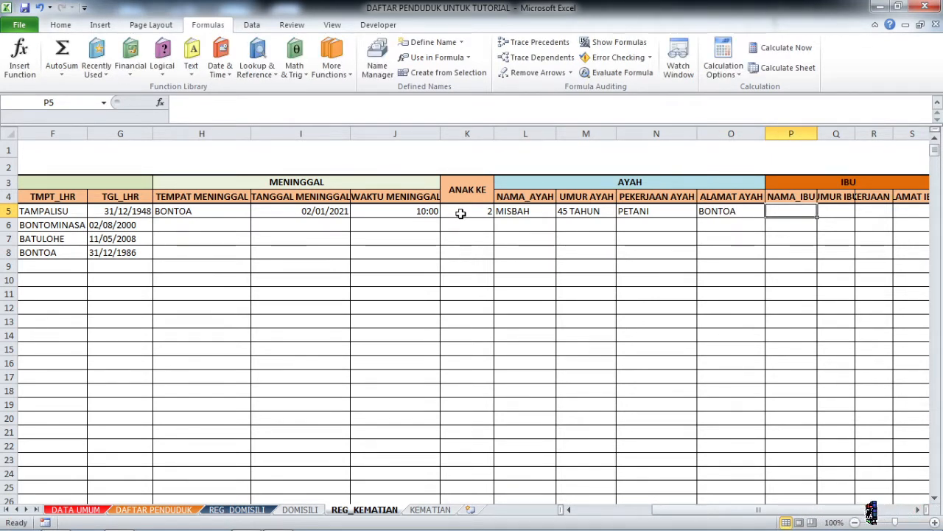
Enter the mother's name, 43 and URT in P5:R5, then select columns P to S.
text(S)
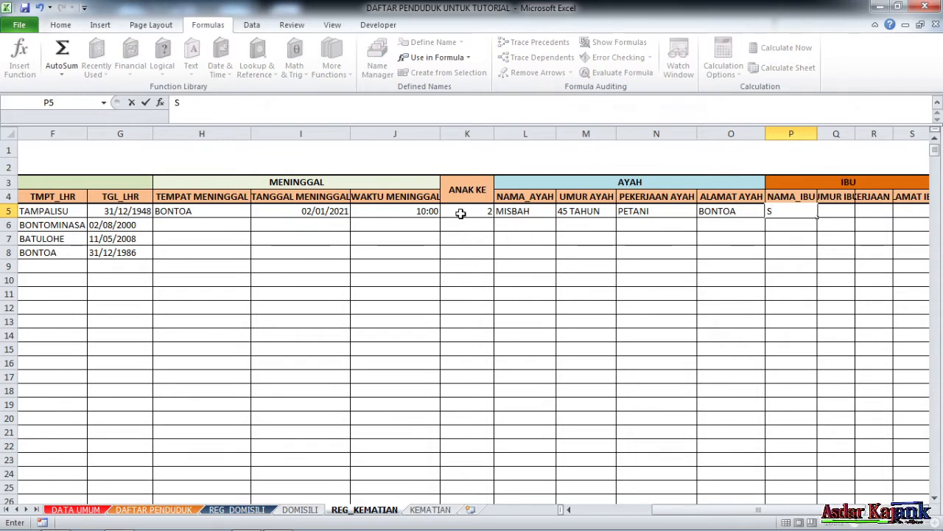
text(ISWAN)
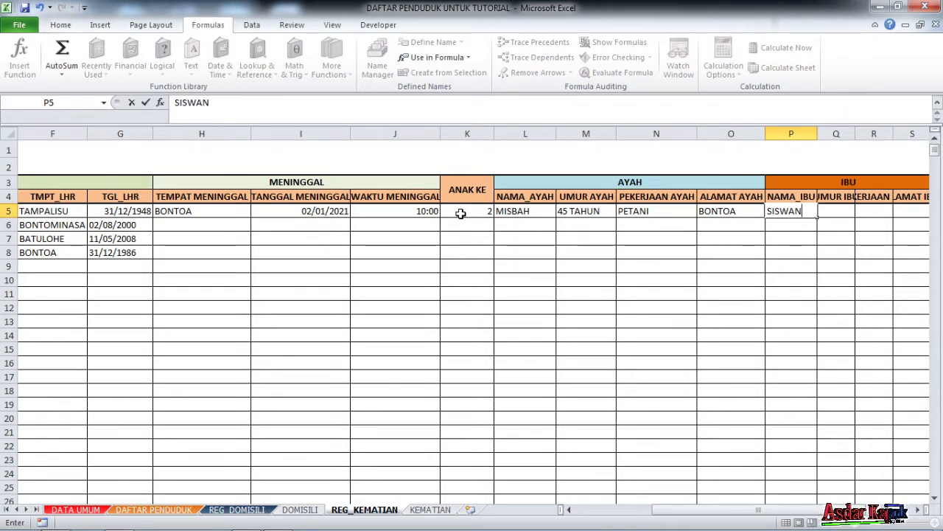
text(CI)
key(Tab)
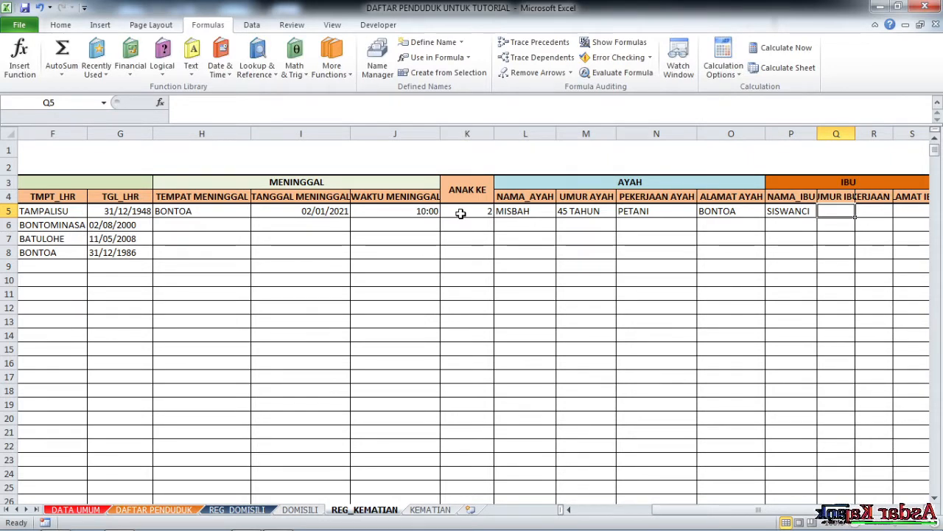
text(43)
key(Tab)
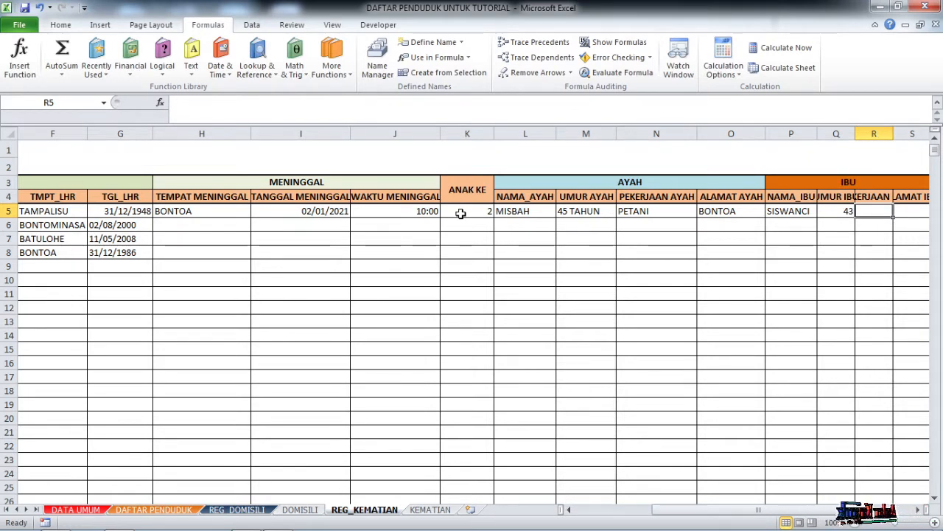
text(URT)
key(Tab)
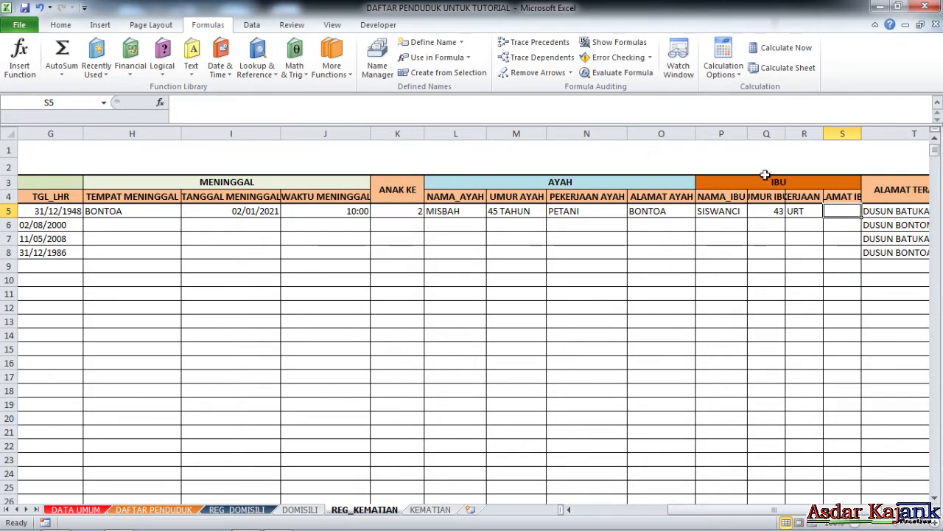
drag(721, 134, 830, 131)
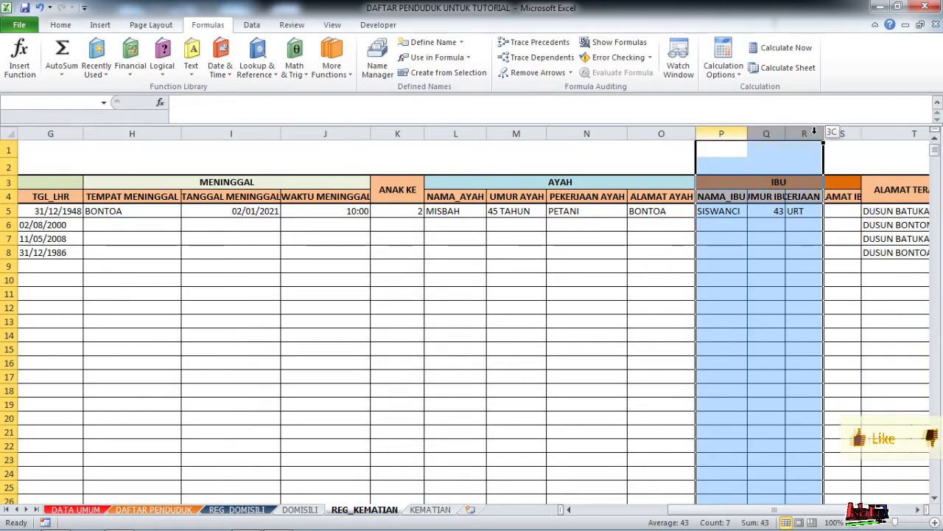
Auto-fit columns P to S and enter BONTOA as the mother's address in S5.
double_click(825, 138)
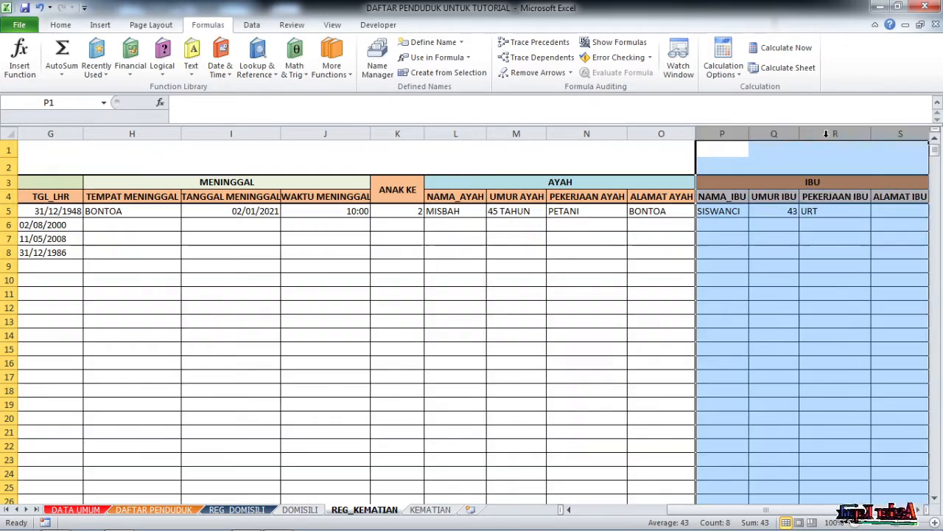
click(762, 212)
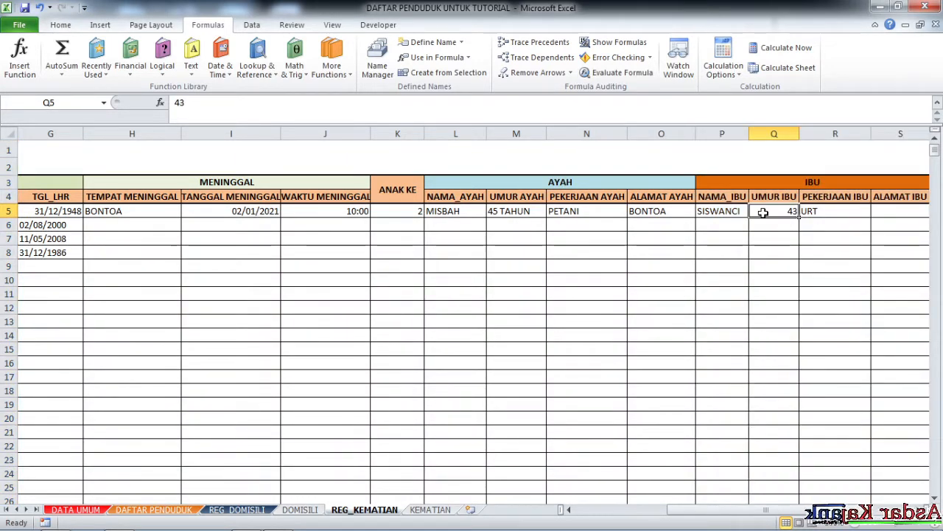
key(Right)
key(Right)
scroll(763, 212, right, 2)
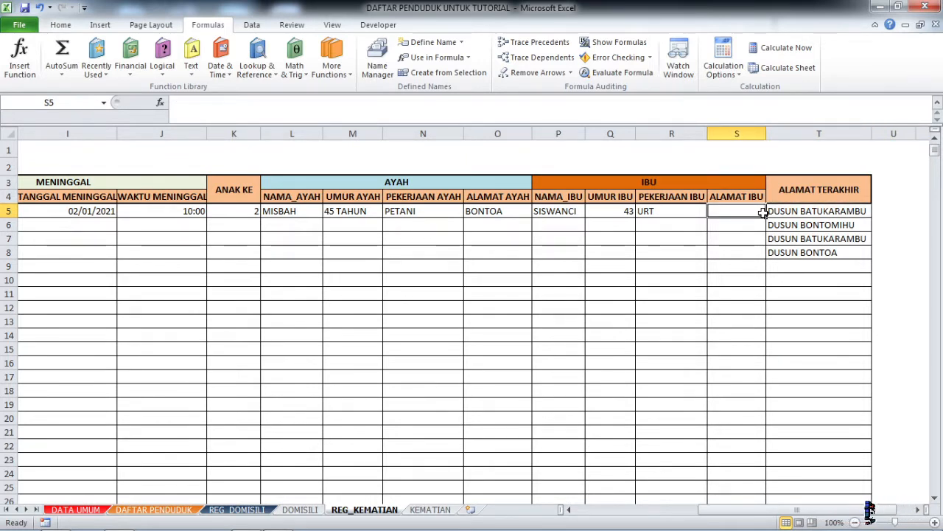
text(BONTOA)
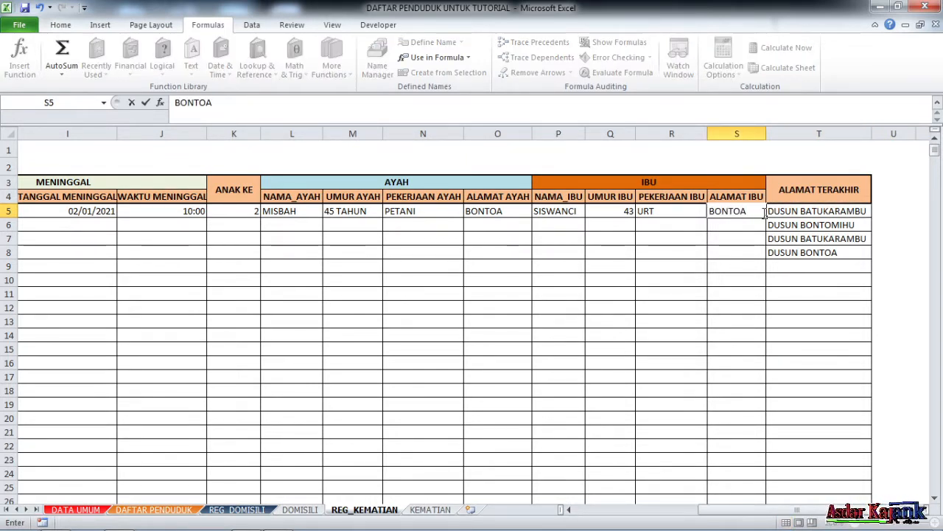
key(Return)
Review the VLOOKUP formula in T5 and the NIK value in D5.
click(837, 211)
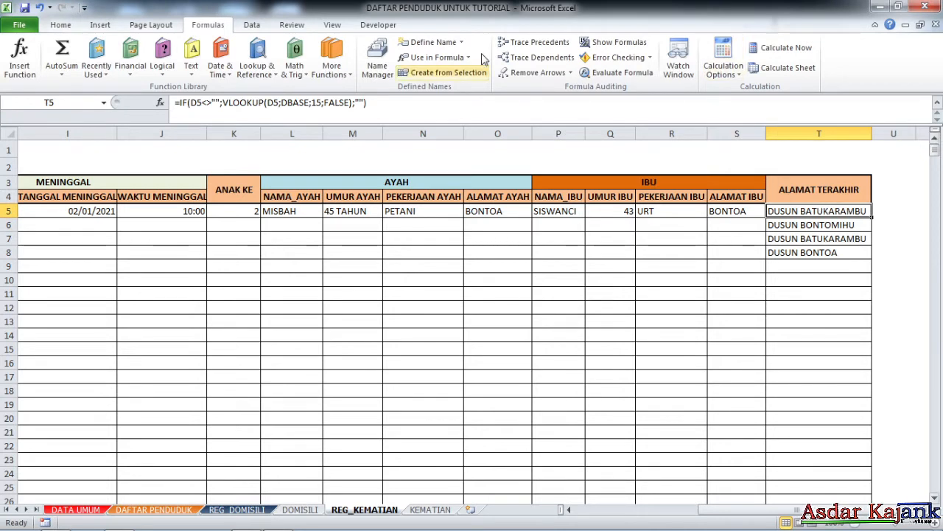
drag(774, 509, 648, 509)
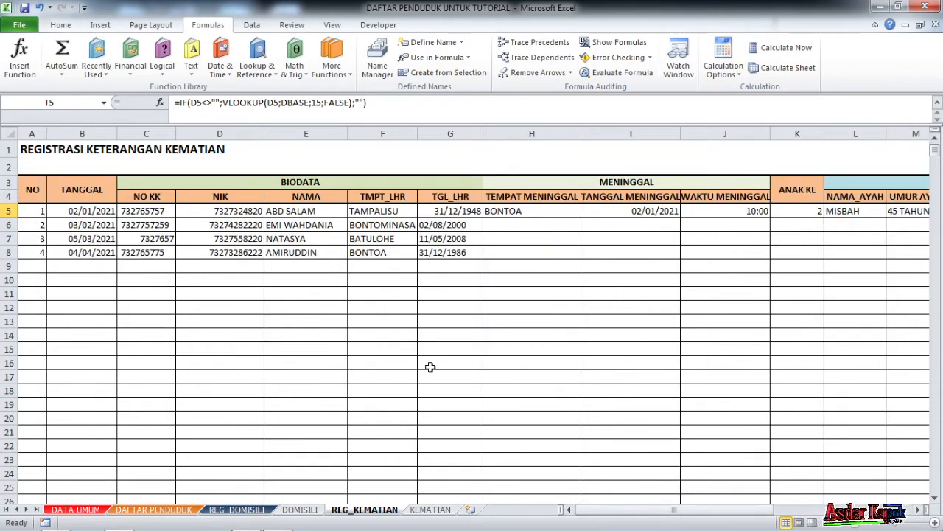
click(233, 211)
drag(569, 514, 658, 514)
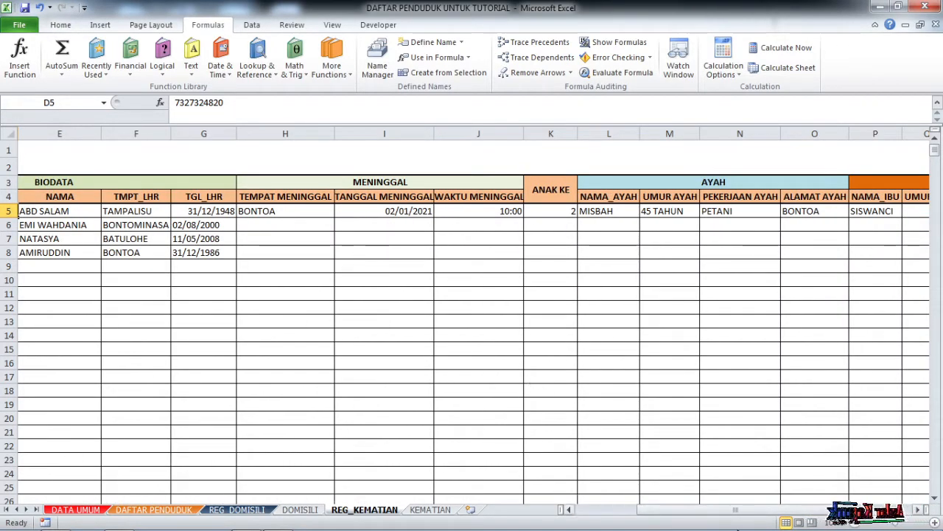
drag(706, 508, 640, 509)
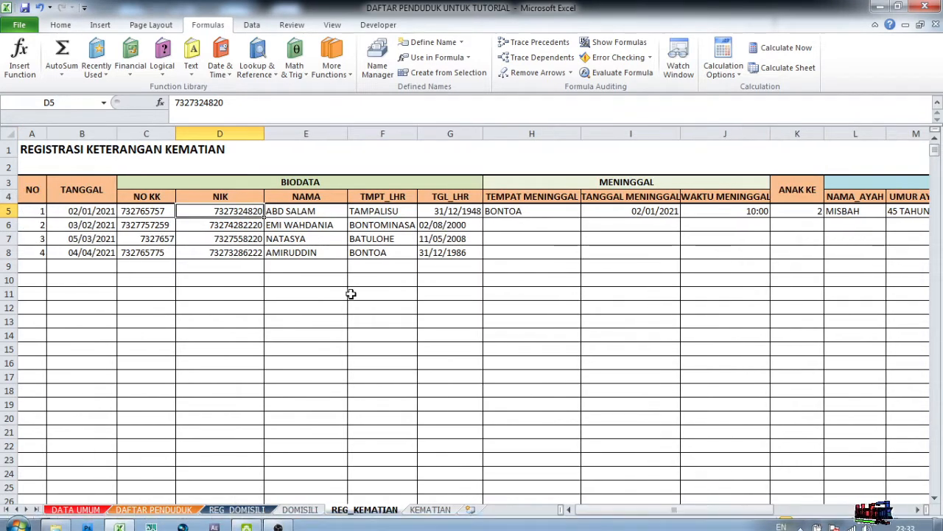
Enter BONTOMINASA as the death place in H6 and 03/02/2021 as the death date.
click(537, 221)
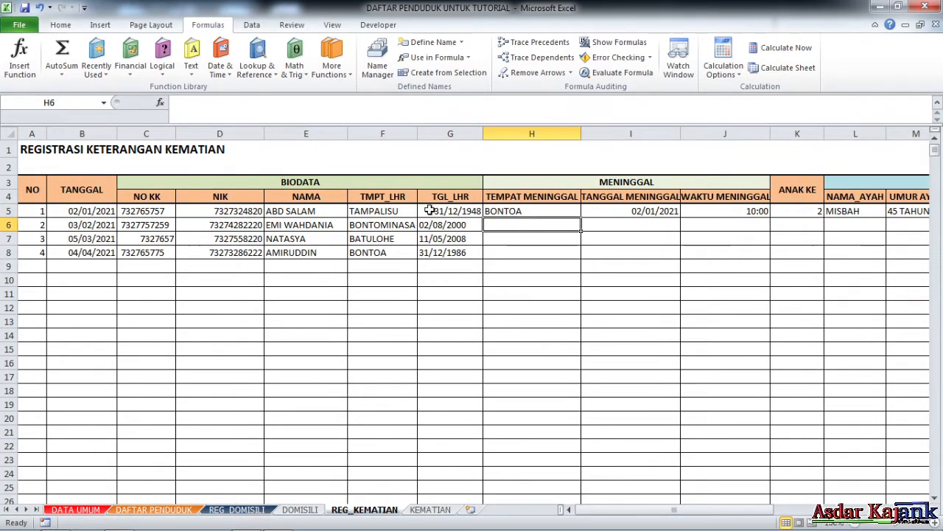
key(Left)
key(Right)
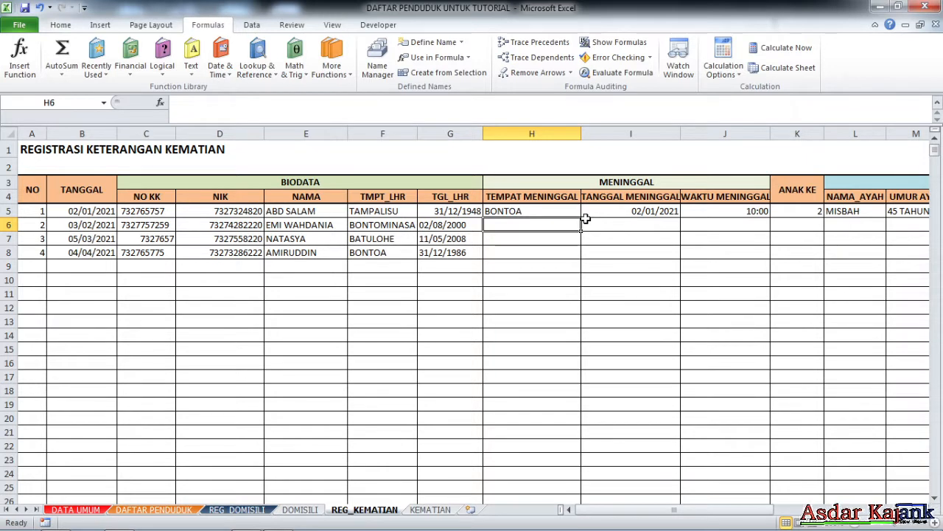
key(Left)
key(Left)
key(Right)
key(Right)
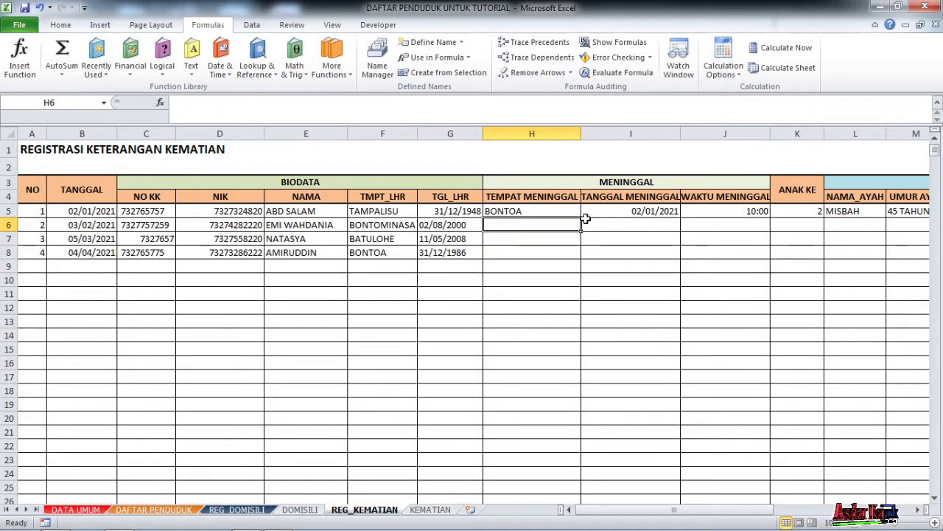
text(3)
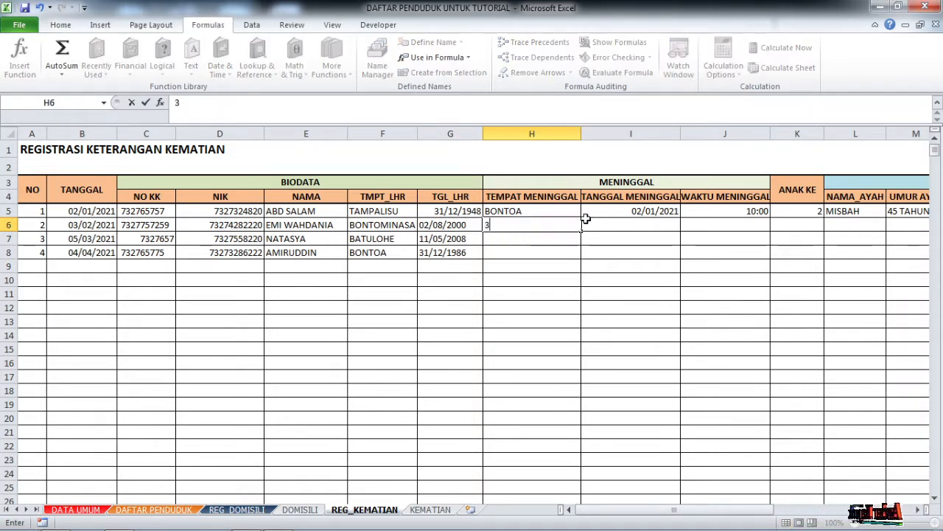
text(-2-21)
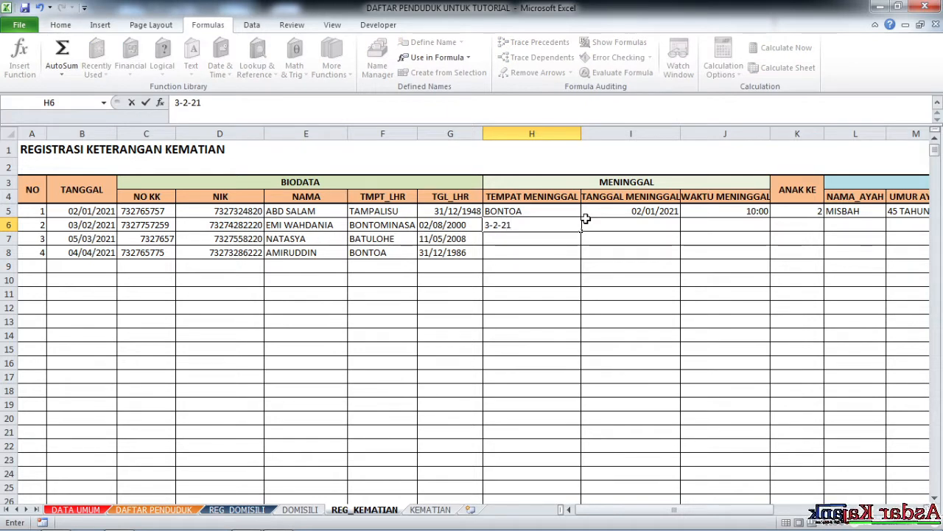
click(588, 225)
key(Left)
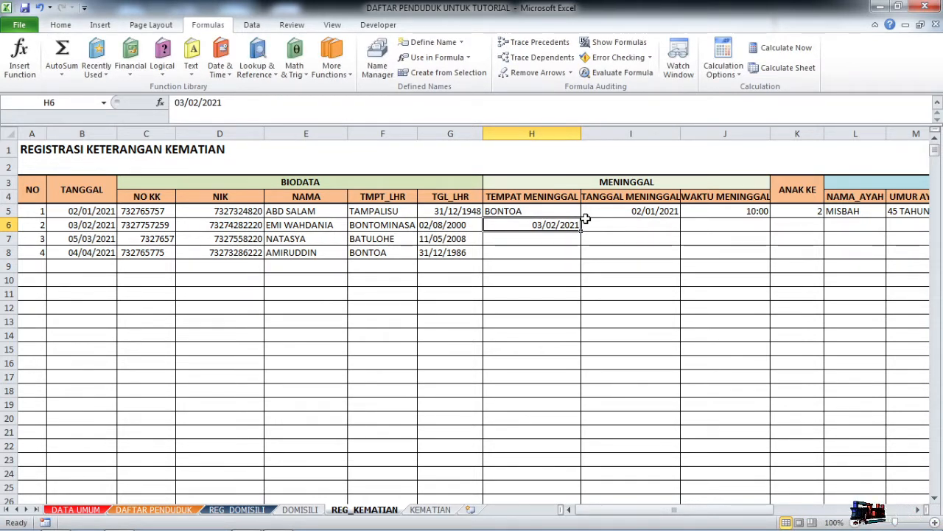
text(BONTOMINASA)
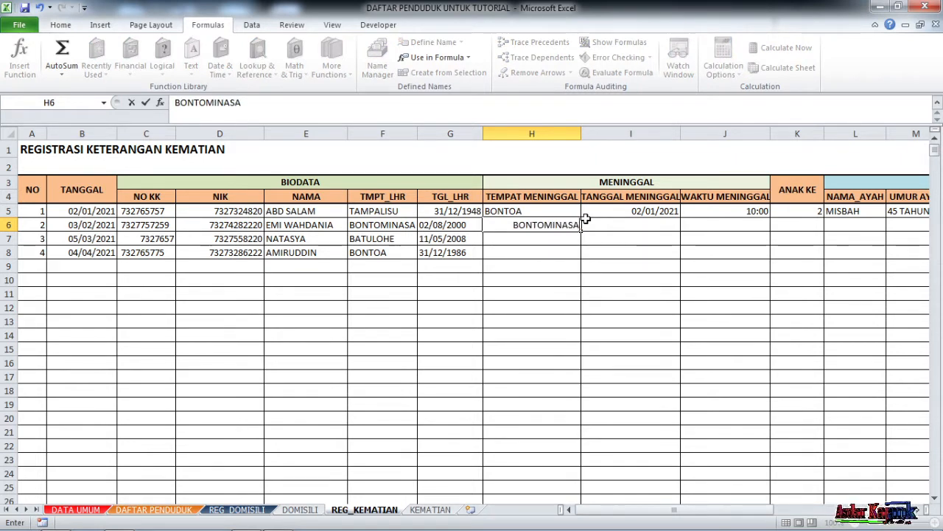
click(586, 224)
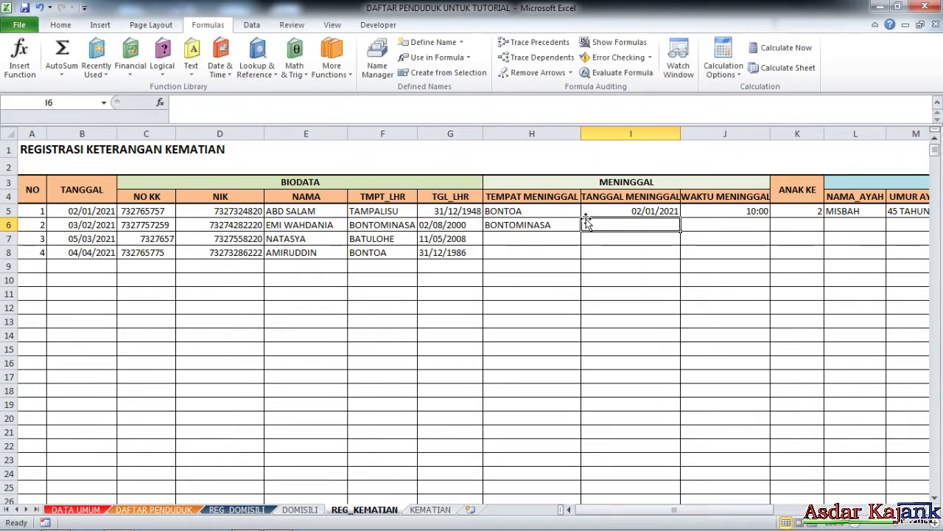
text(302021)
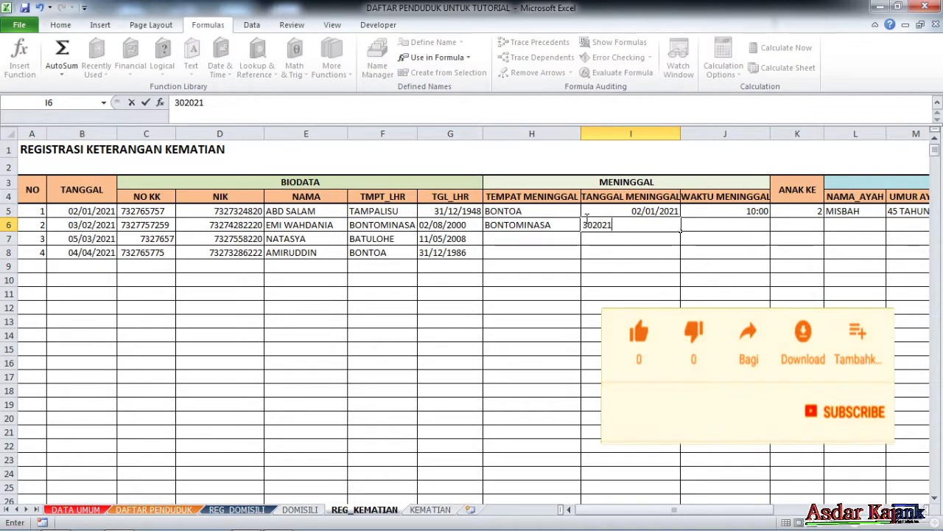
key(BackSpace)
key(BackSpace)
key(BackSpace)
key(BackSpace)
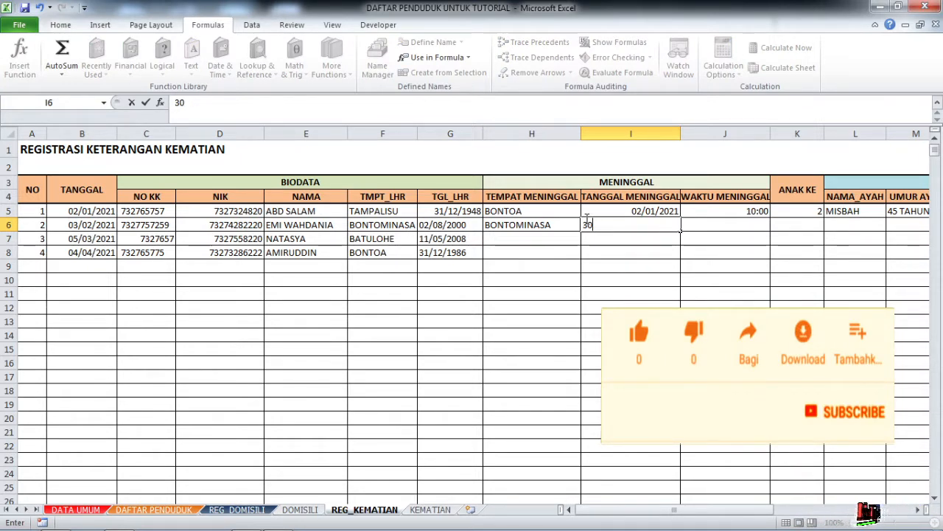
text(-2-21)
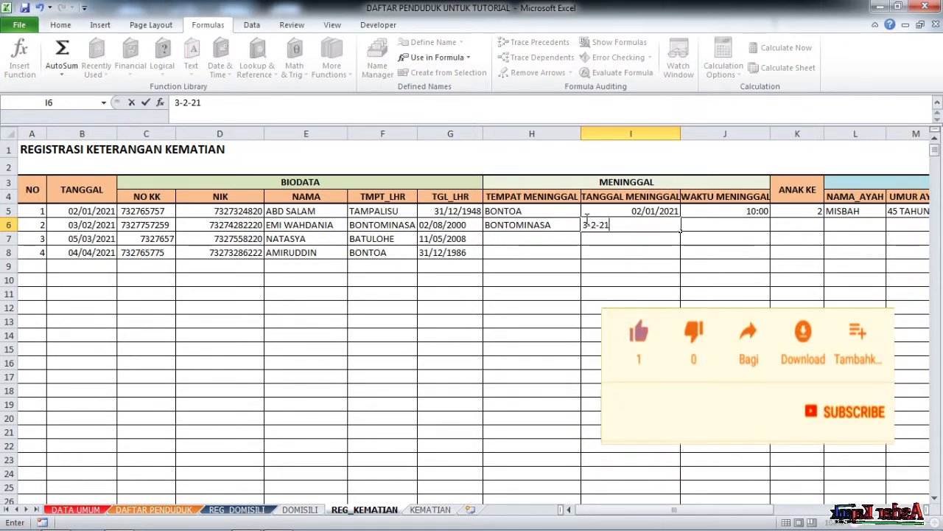
key(Tab)
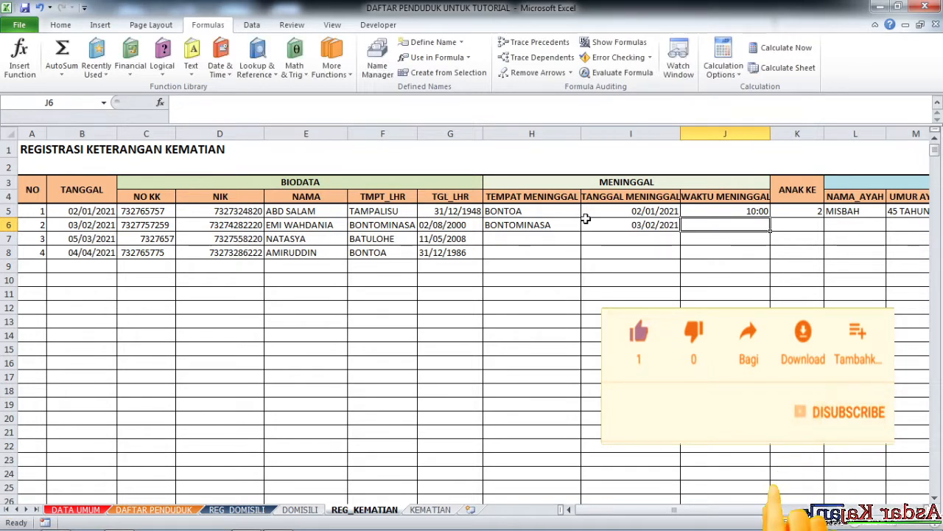
Enter death time 21:00, child order 3 and the father's name in row 6.
text(21)
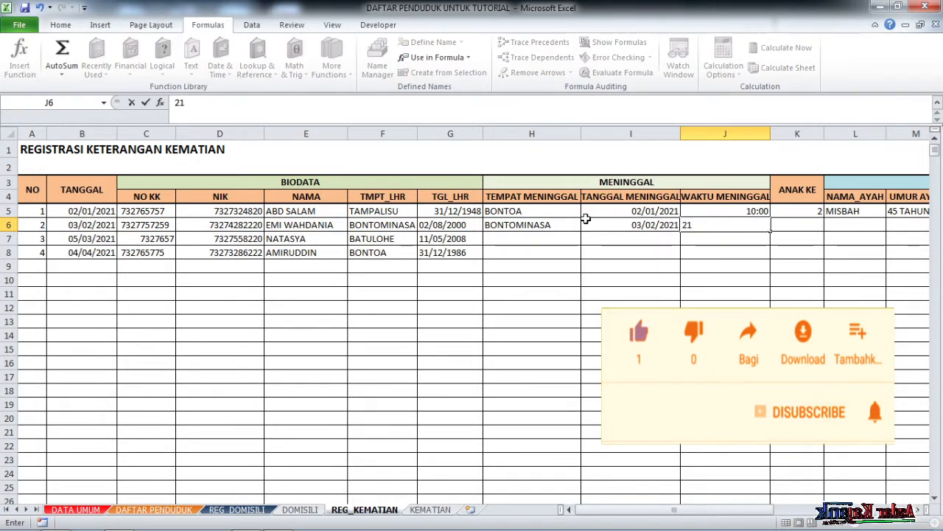
text(:00)
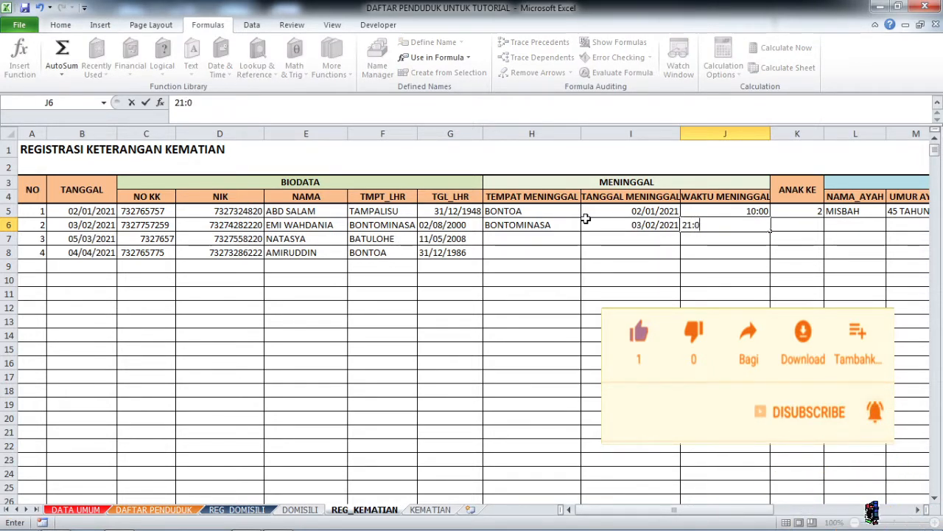
key(Tab)
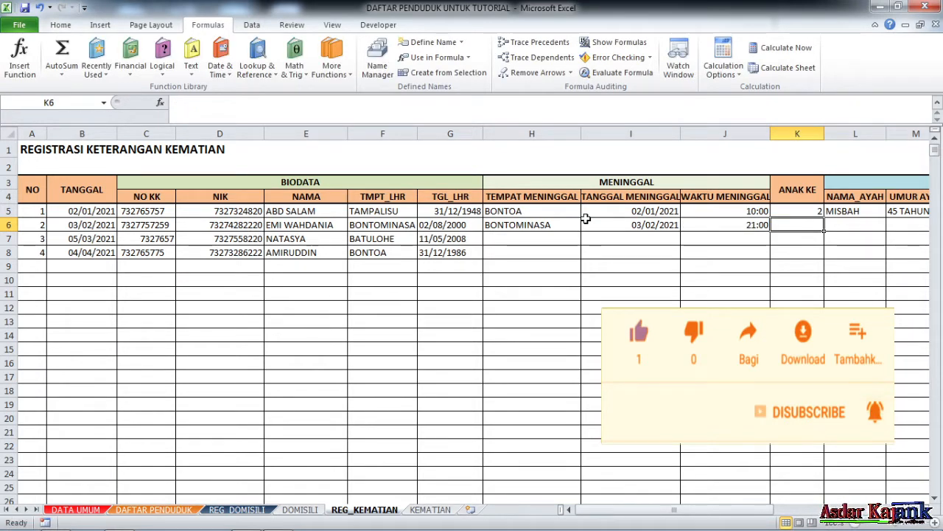
text(3)
key(Tab)
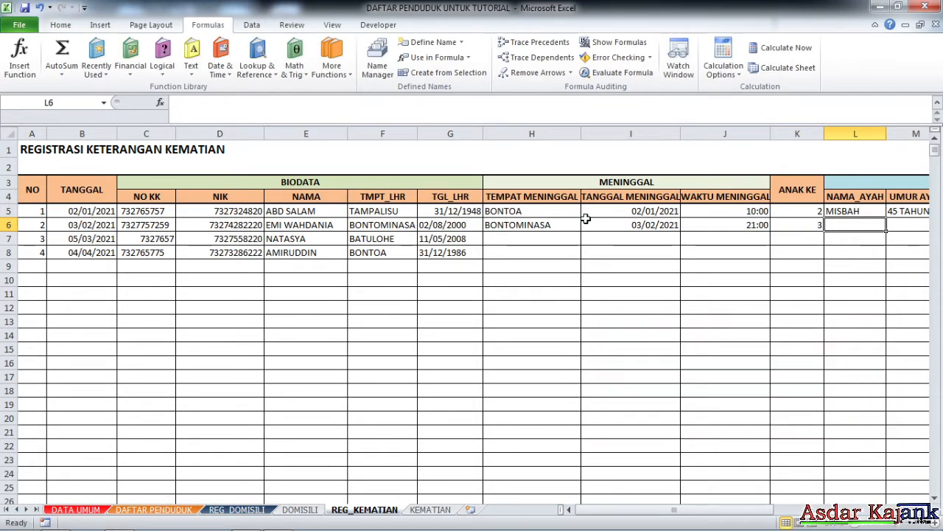
text(RI)
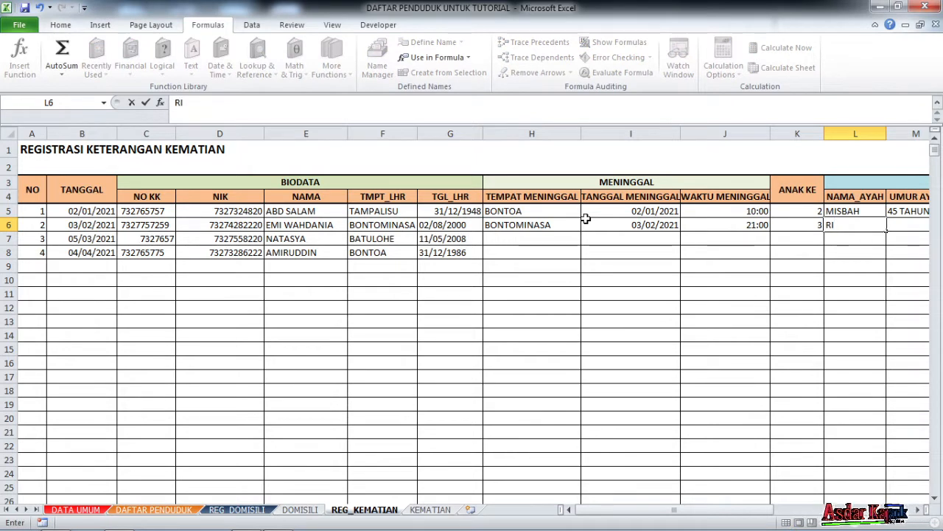
text(NTO)
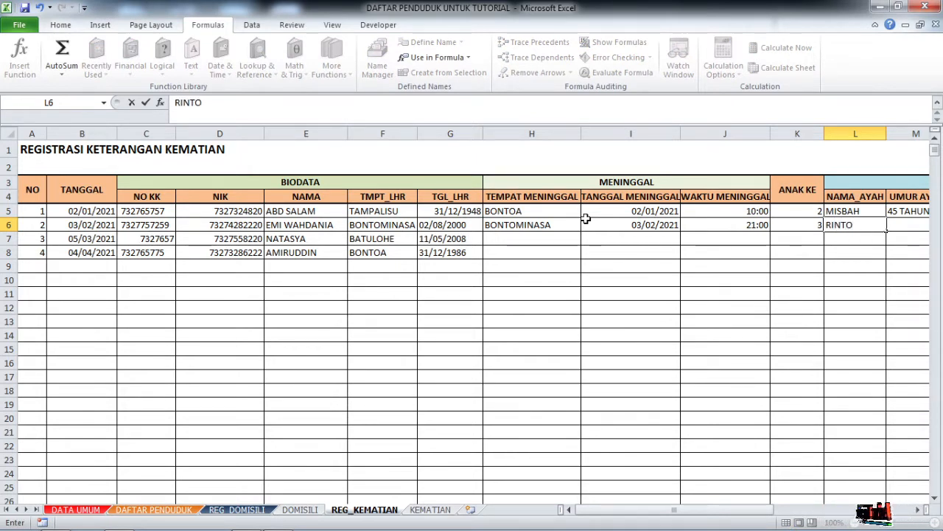
key(BackSpace)
key(BackSpace)
key(BackSpace)
key(BackSpace)
key(BackSpace)
text(BENTO)
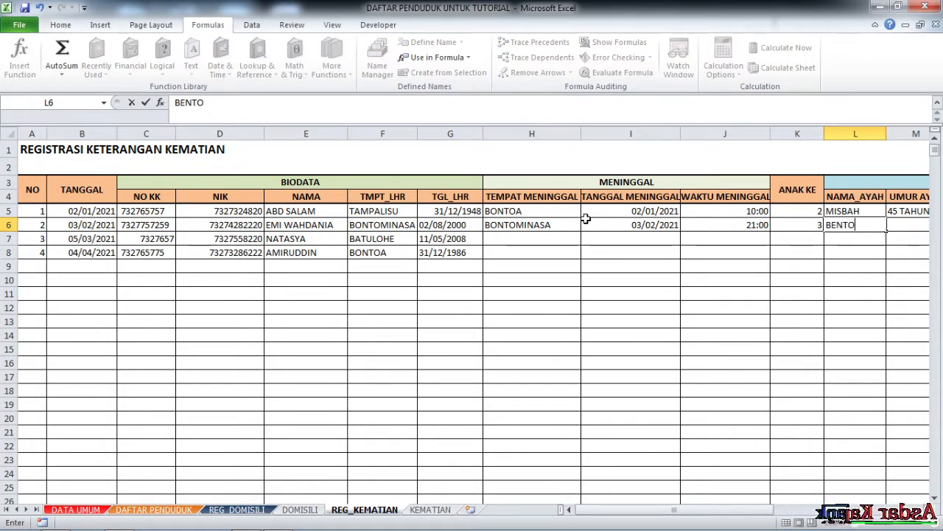
key(Tab)
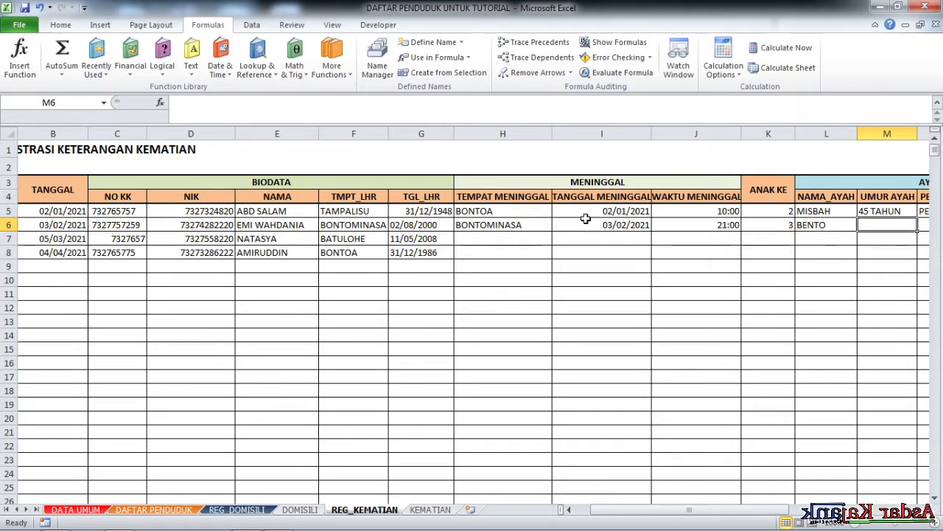
Enter the father's age 56 TAHUN, occupation POLRI and address MAKASSAR.
text(56)
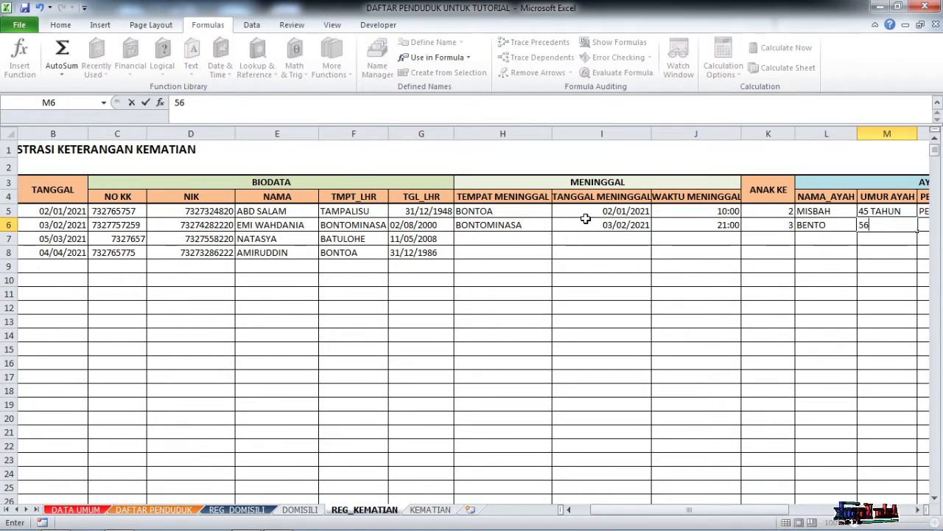
text( TAHUN)
key(Tab)
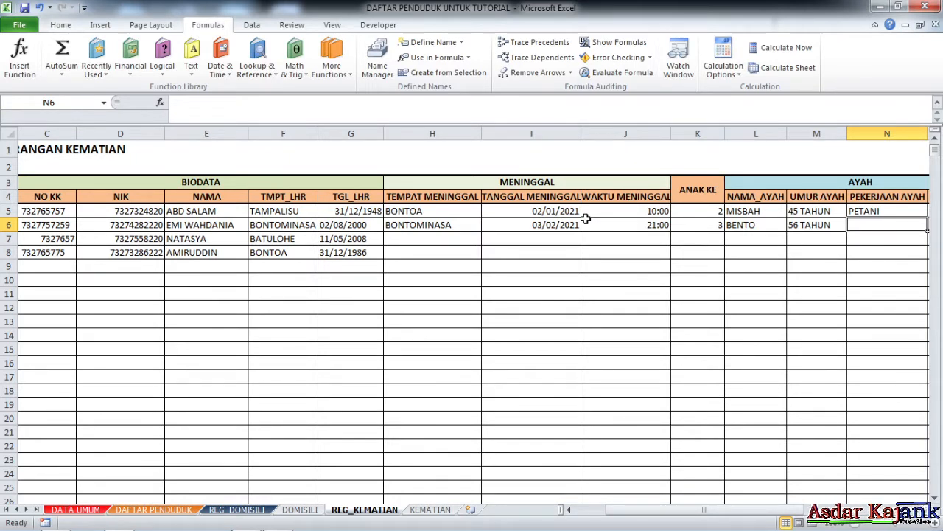
text(PN)
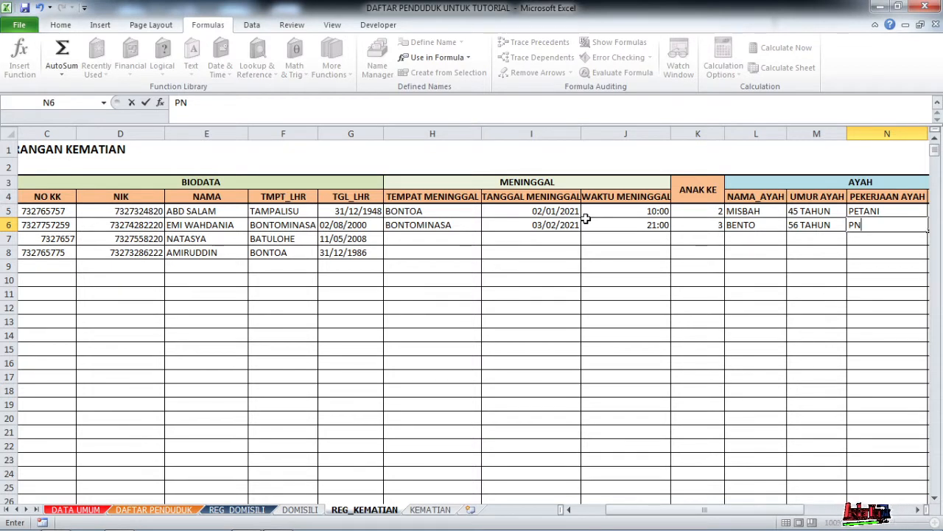
key(BackSpace)
key(BackSpace)
text(P)
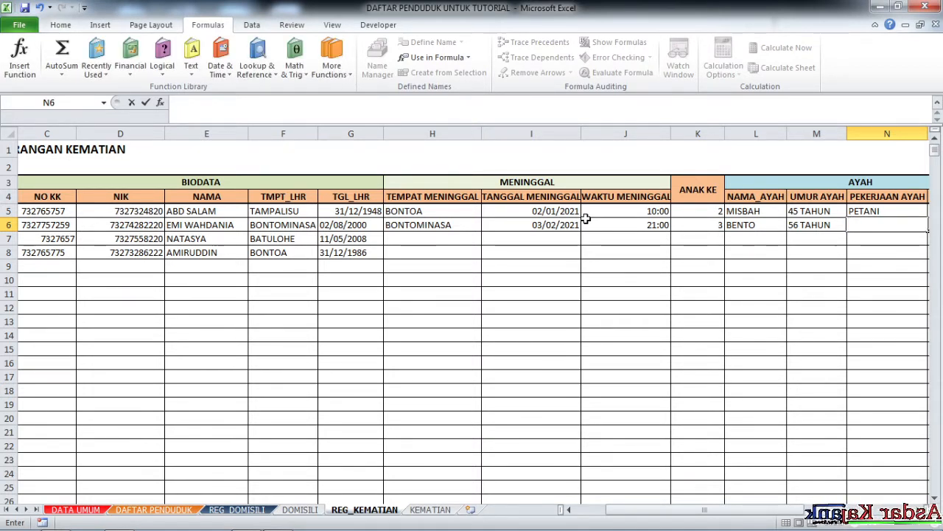
text(OLRI)
key(Tab)
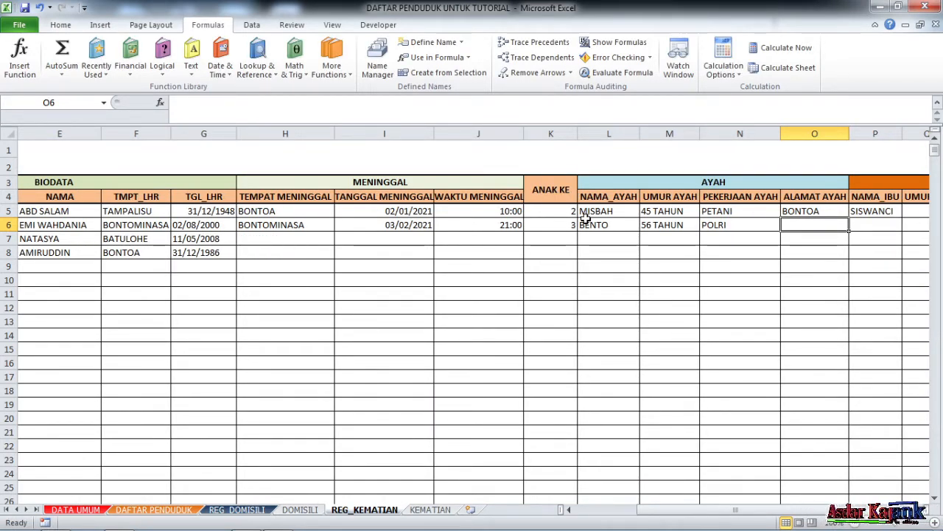
text(MAKASSAR)
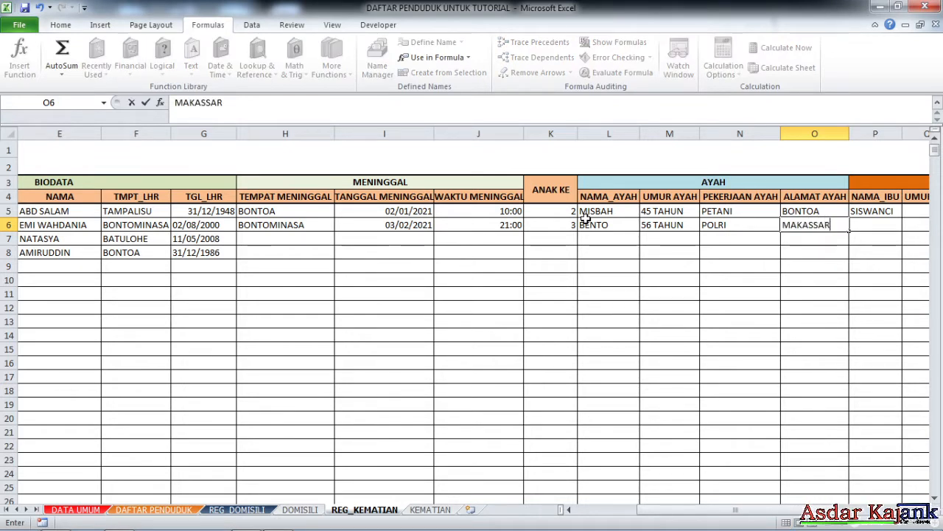
key(Tab)
key(Right)
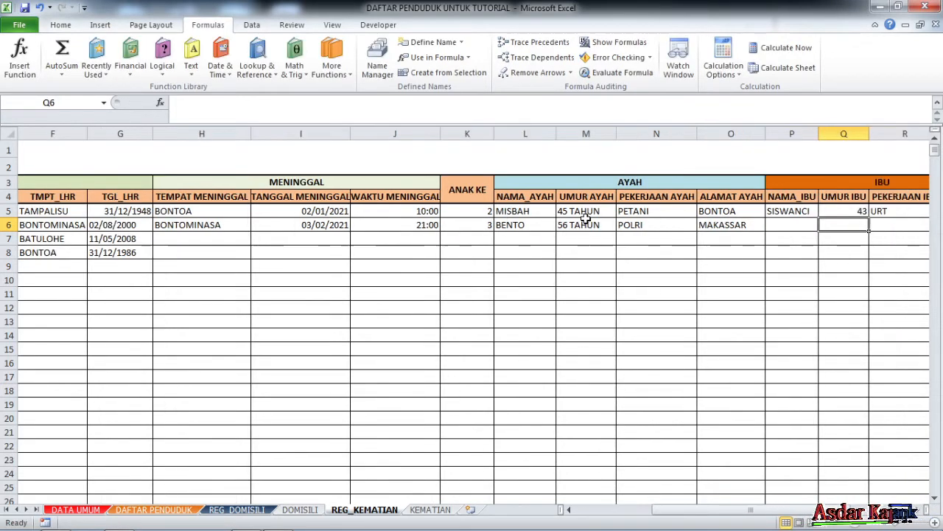
key(Right)
key(Left)
key(Left)
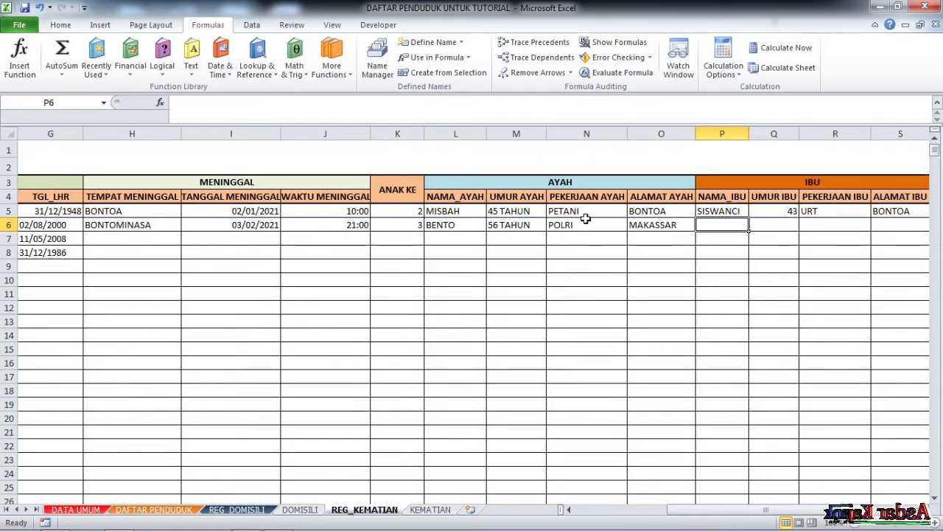
Enter the mother's name and age 54 TAHUN in row 6, and correct Q5 to 43 TAHUN.
text(C)
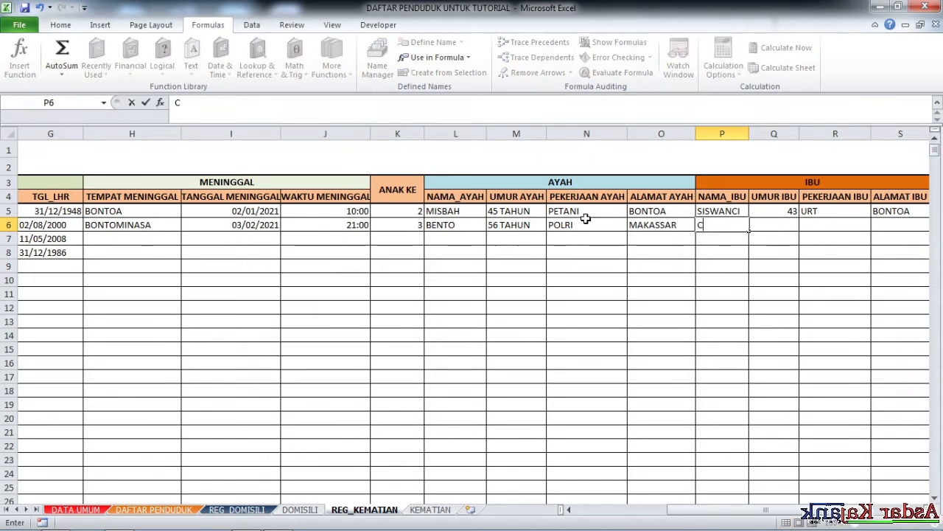
text(IN)
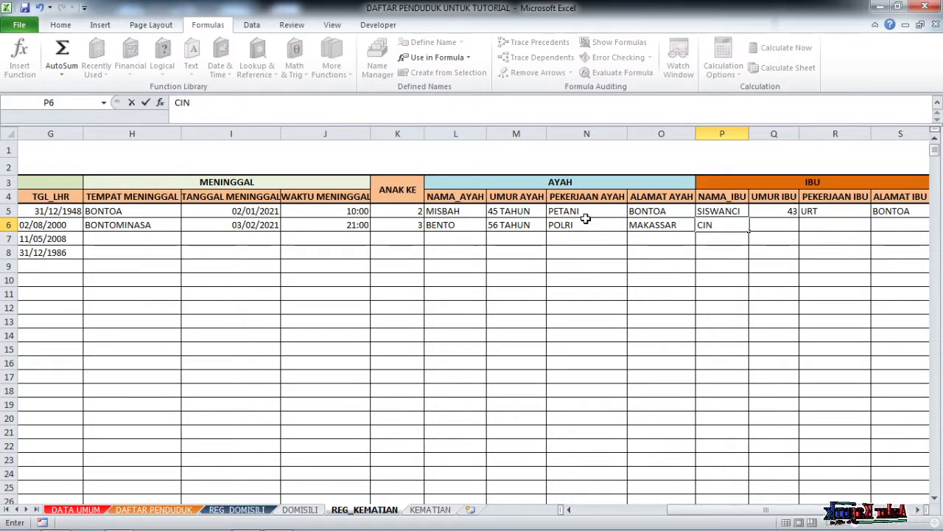
text(CONG)
key(Tab)
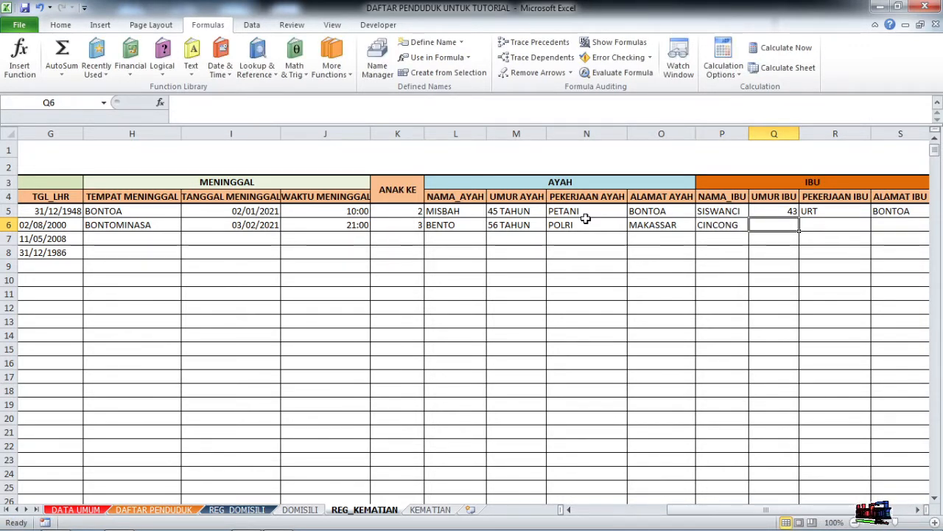
text(54 TAHUN)
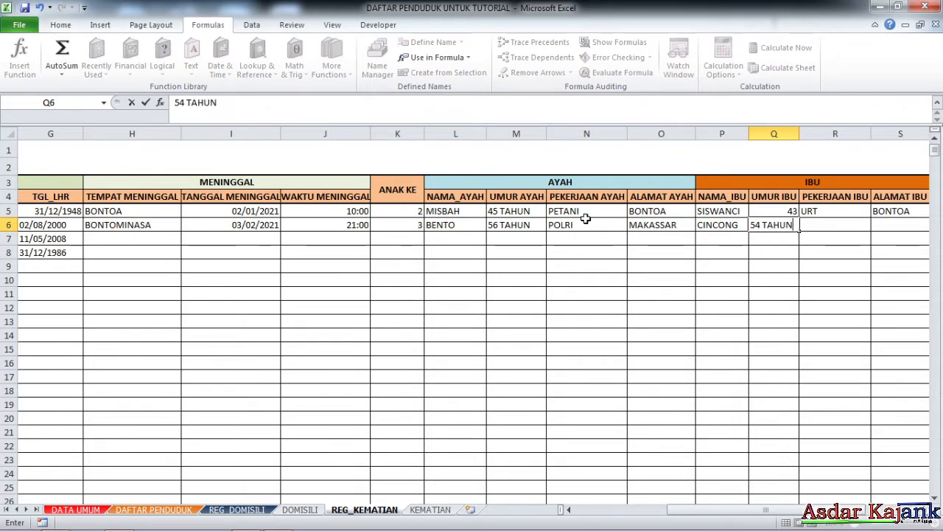
key(Tab)
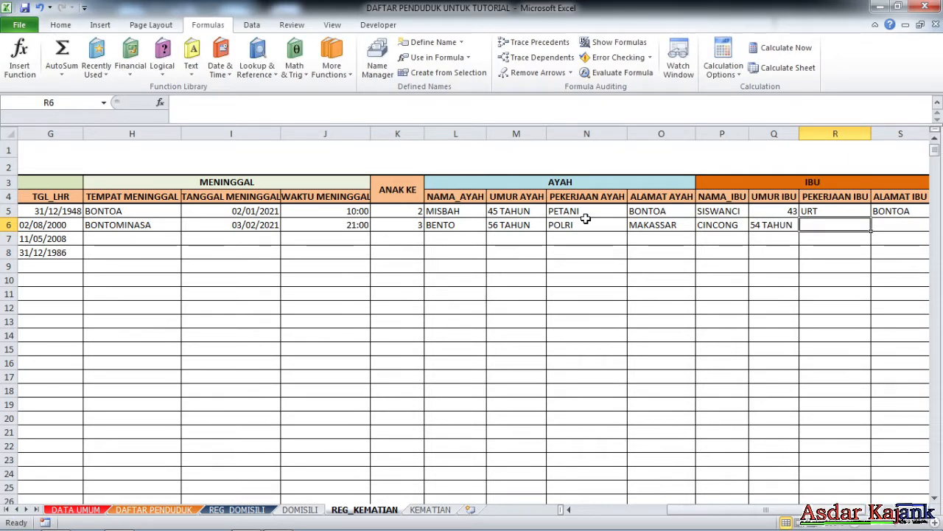
click(792, 213)
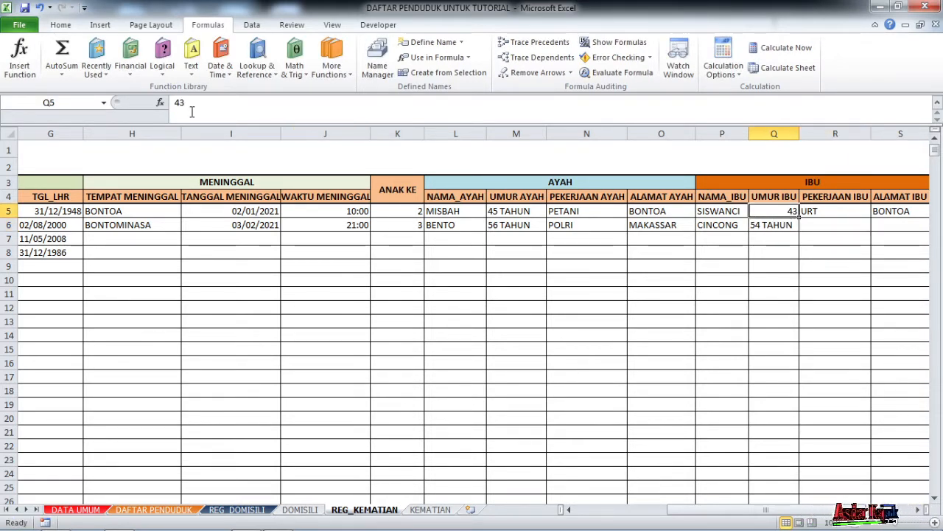
text(43 TAHUN)
key(Tab)
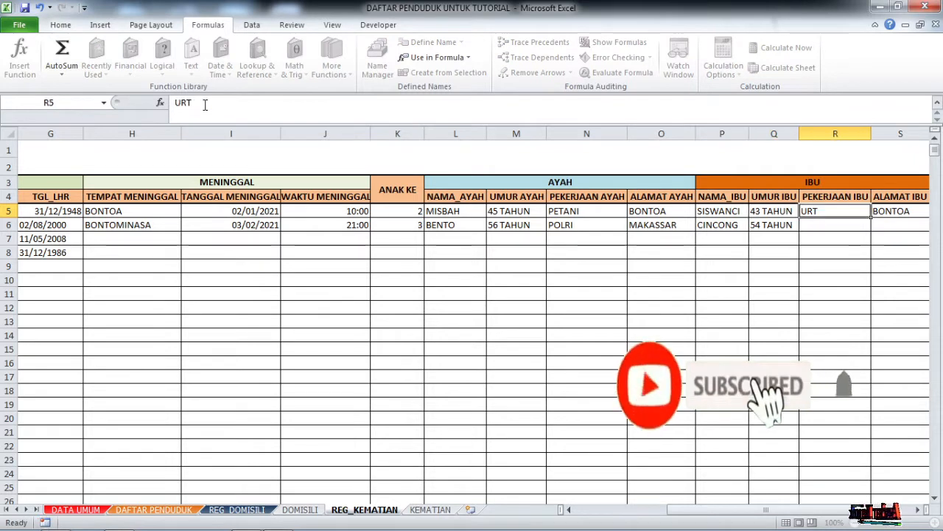
Enter MODEL as the mother's occupation in R6 and MAKASSAR as her address in S6.
click(835, 224)
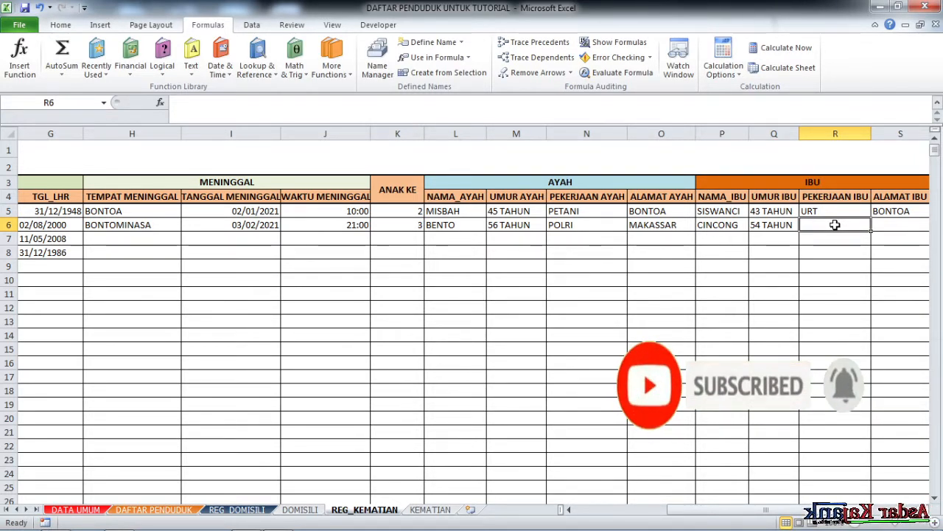
text(W)
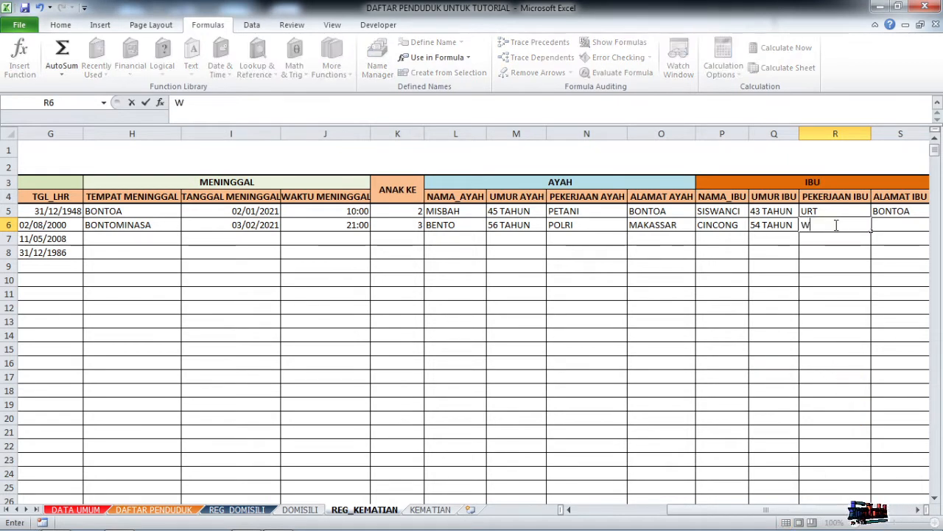
text(I)
key(BackSpace)
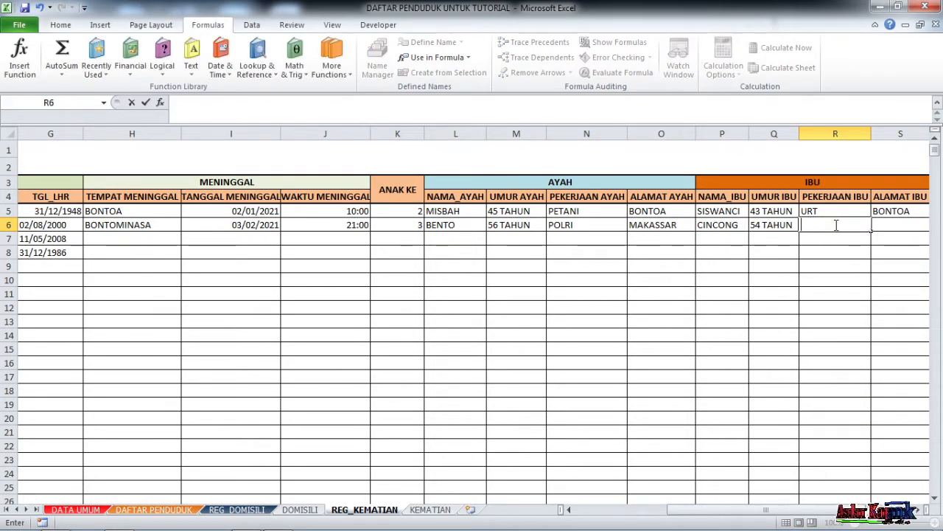
text(MODEL)
key(Tab)
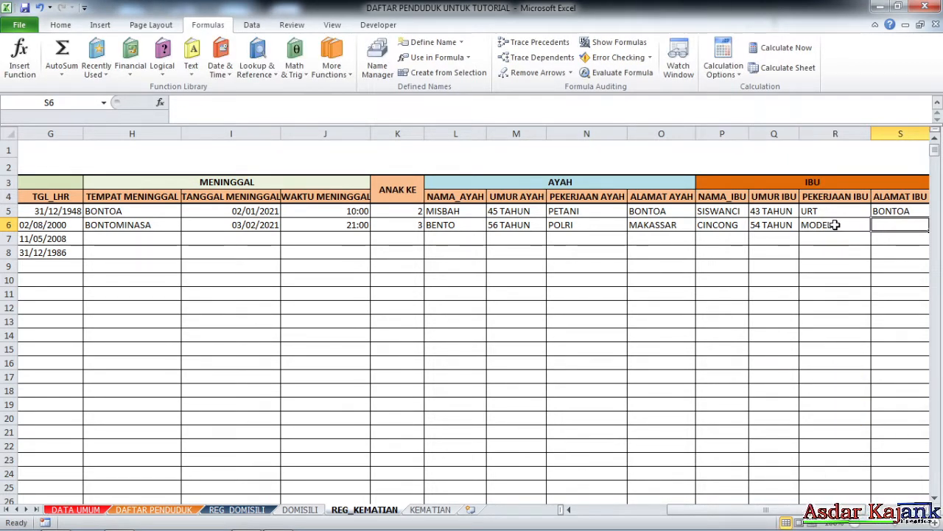
scroll(835, 224, right, 2)
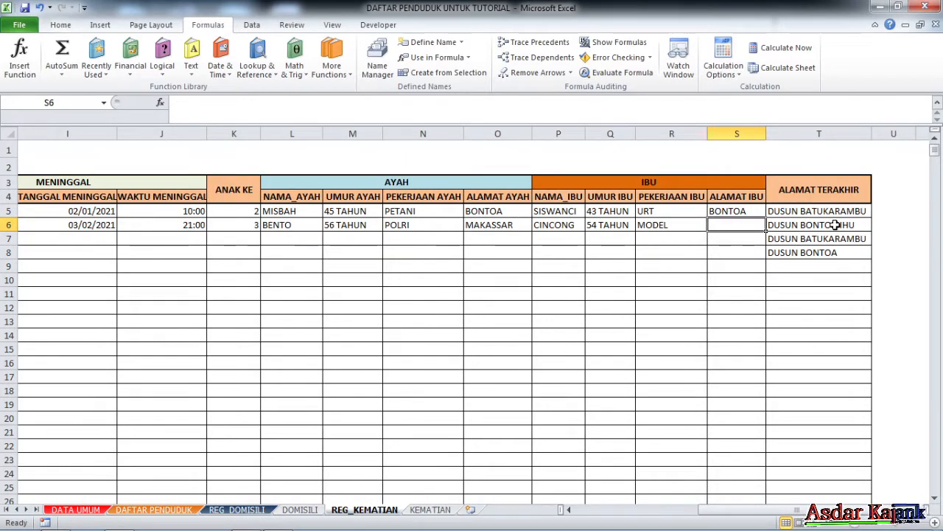
text(MAKASSAR)
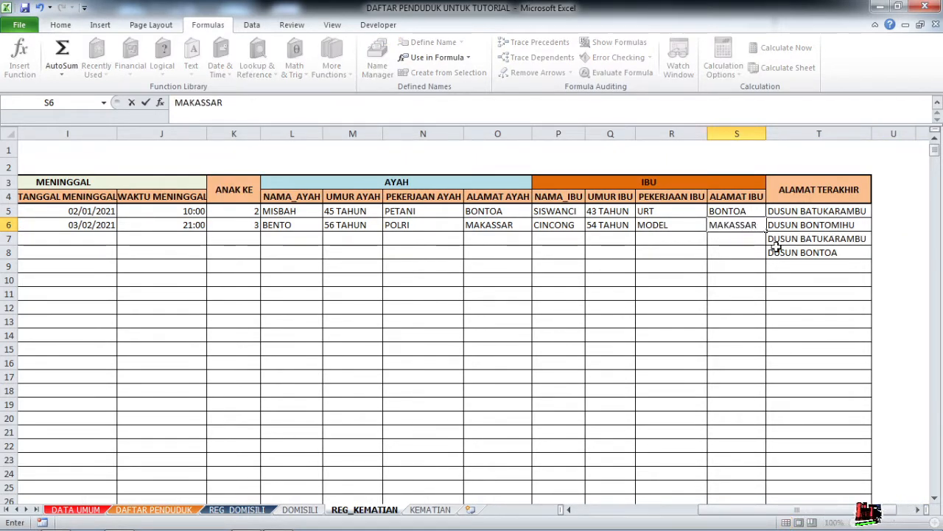
click(735, 253)
click(704, 241)
click(482, 252)
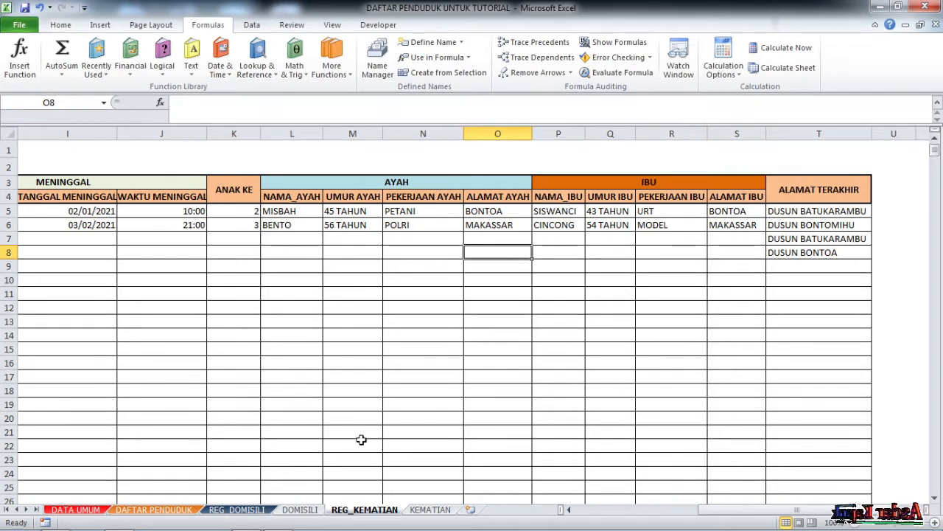
click(456, 419)
click(727, 304)
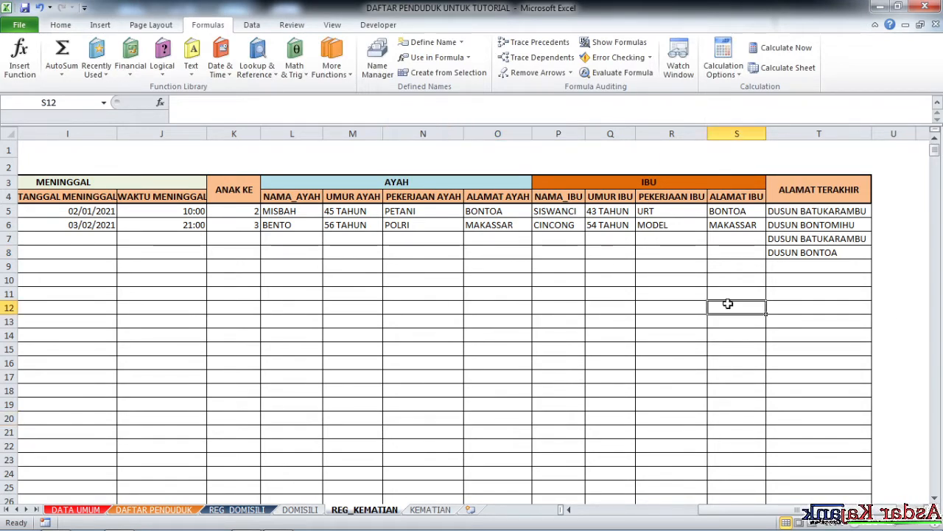
drag(745, 514, 634, 515)
Go to the KEMATIAN sheet and select the PEMERINTAH KABUPATEN BULUKUMBA header cell C2.
click(428, 509)
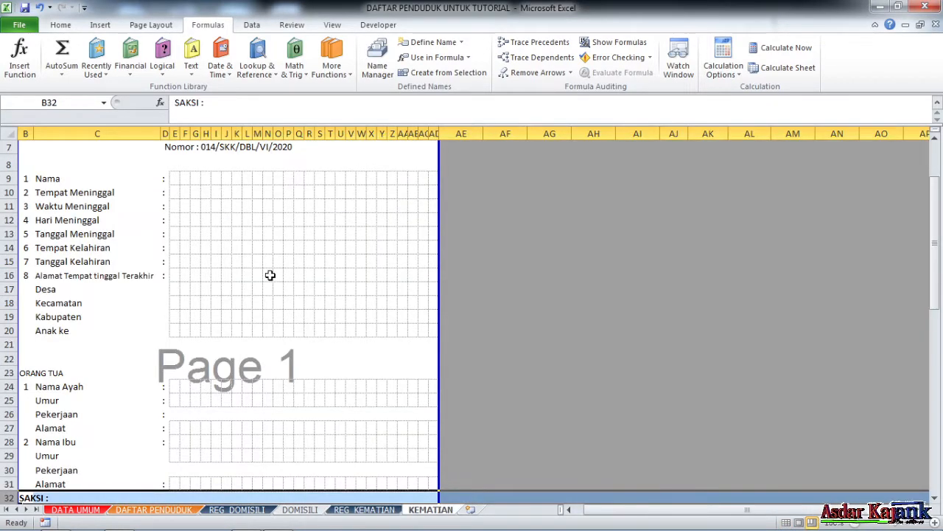
scroll(412, 276, up, 2)
click(508, 204)
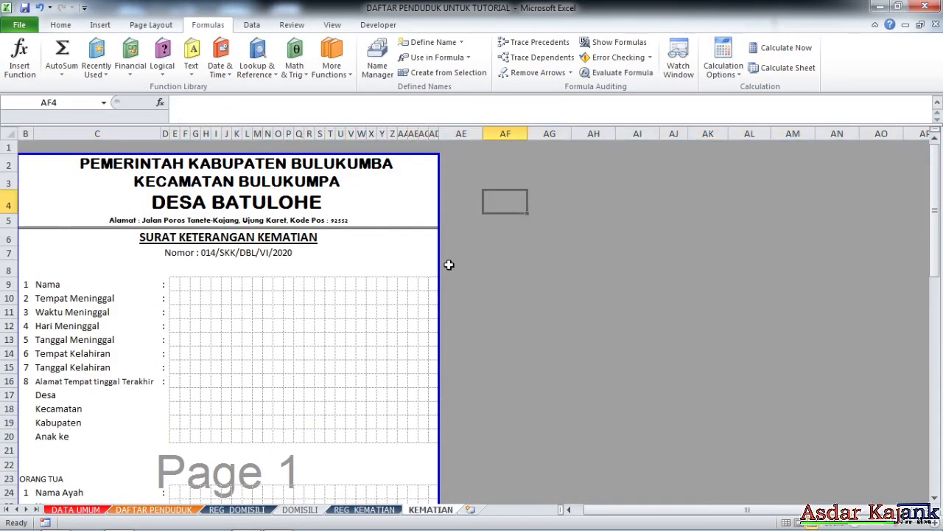
click(310, 285)
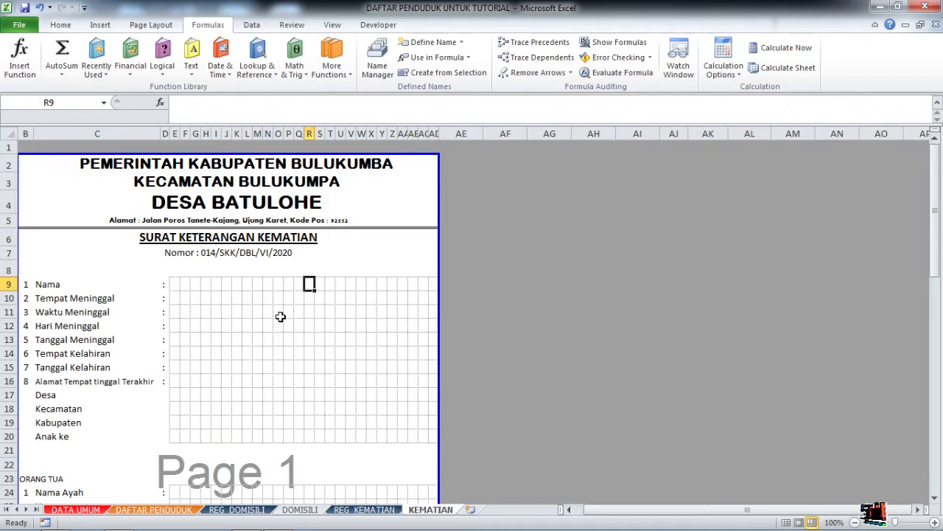
scroll(277, 324, down, 7)
scroll(278, 331, up, 7)
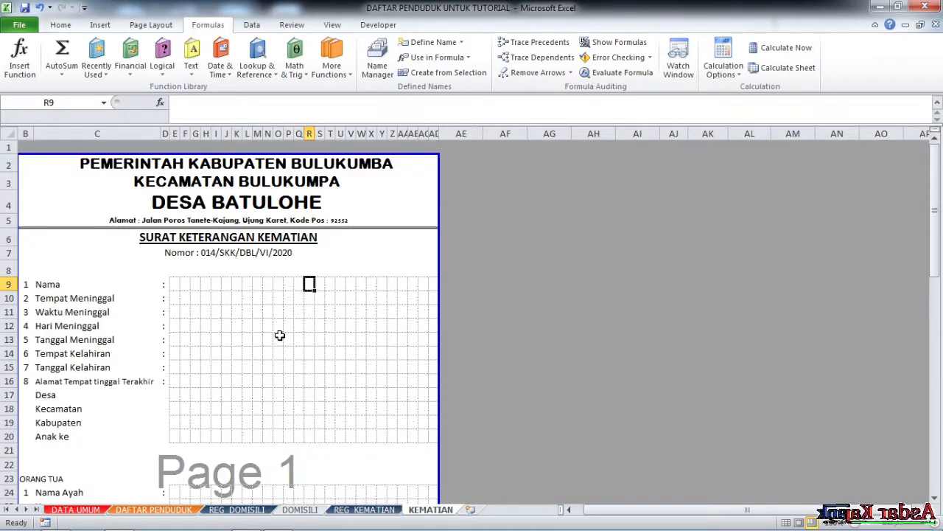
click(227, 291)
click(220, 166)
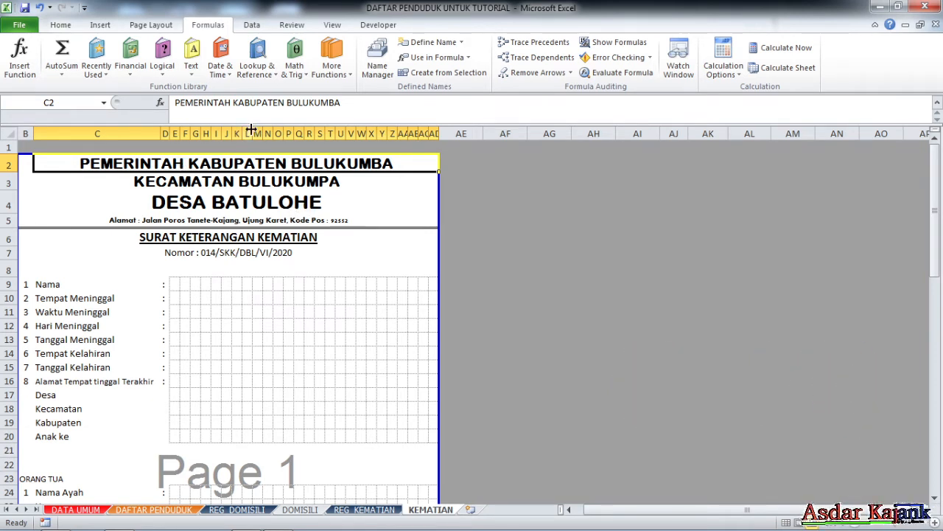
Replace C2's header text with the formula ="PEMERINTAH "&'DATA UMUM'!B3&" "&KAB.
click(174, 104)
text(=)
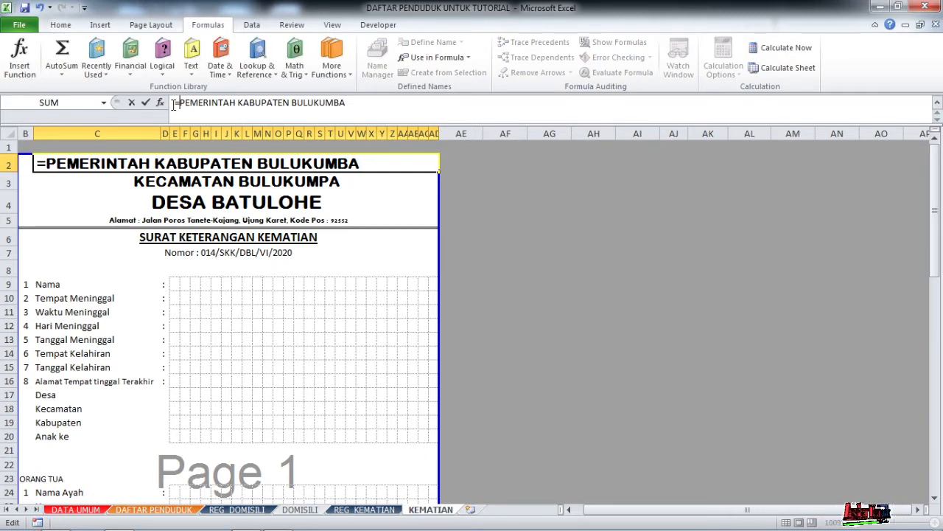
text(")
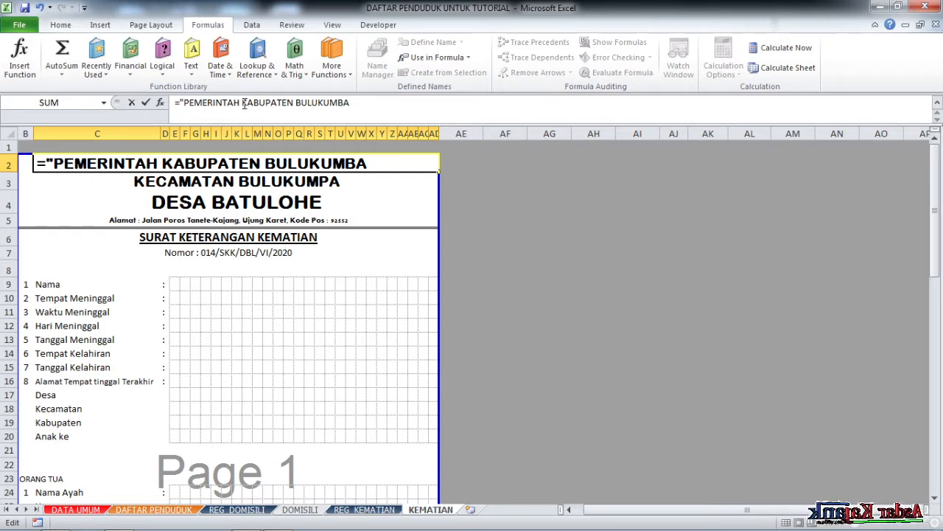
drag(243, 102, 691, 174)
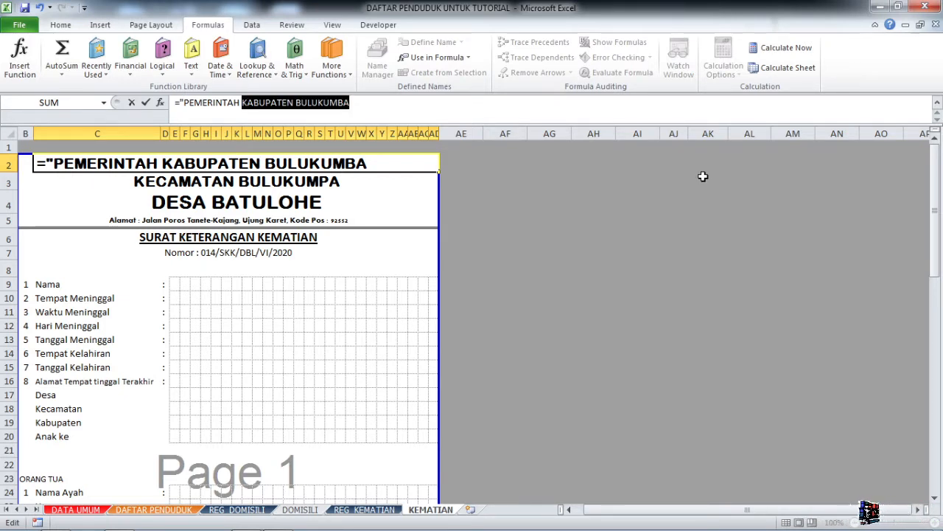
text("PEMERINTAH)
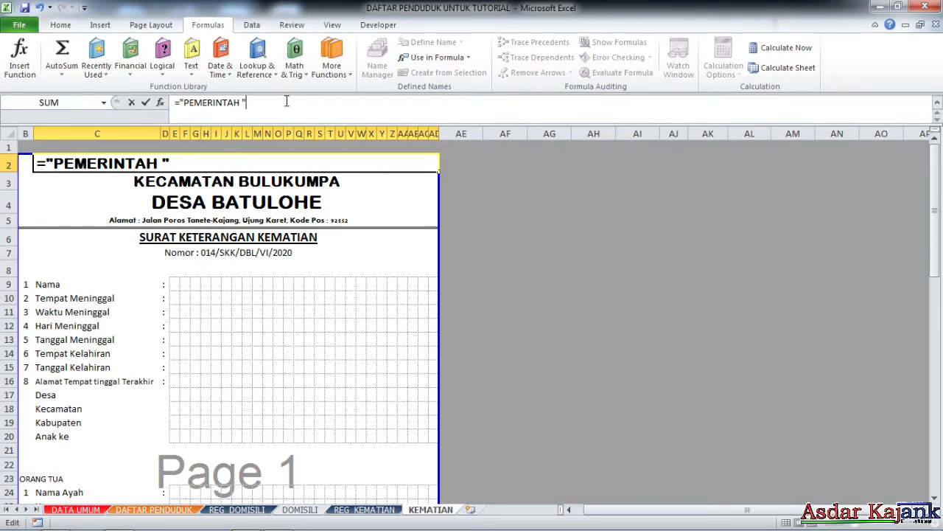
text(&)
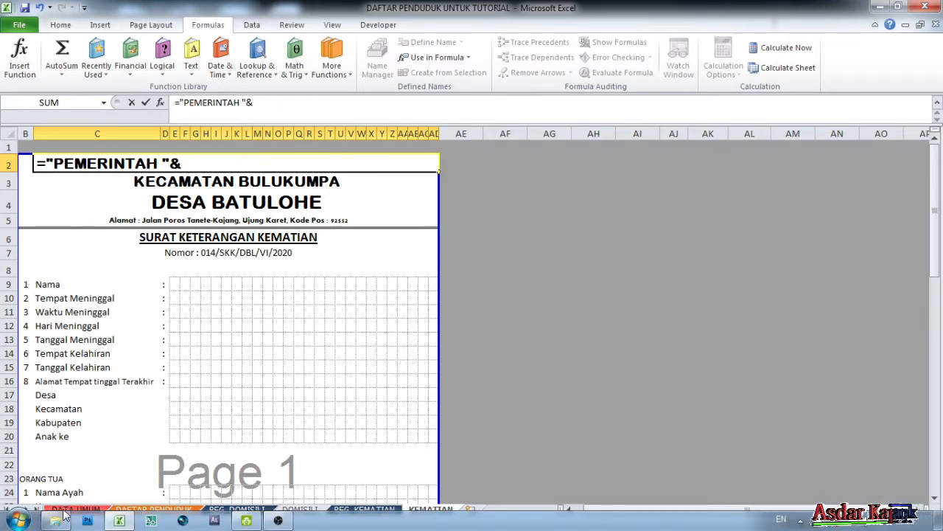
click(75, 509)
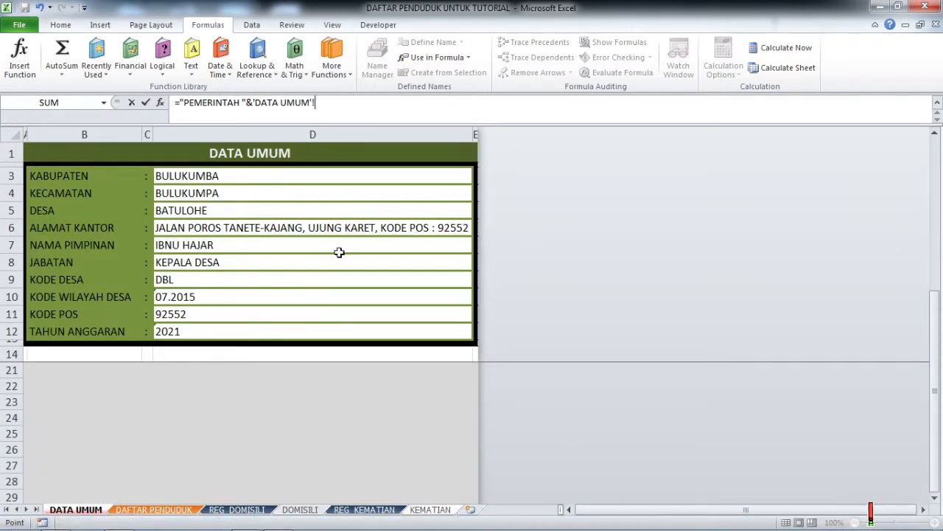
click(68, 175)
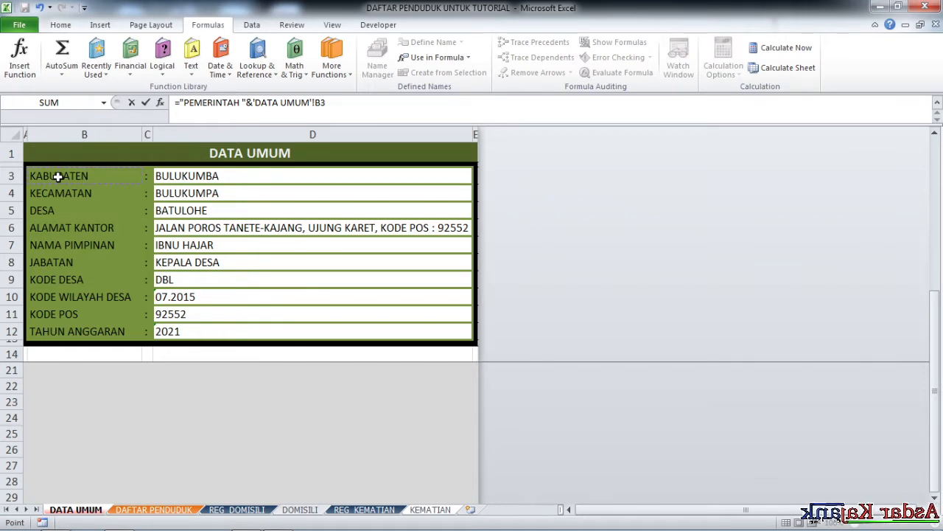
text(&)
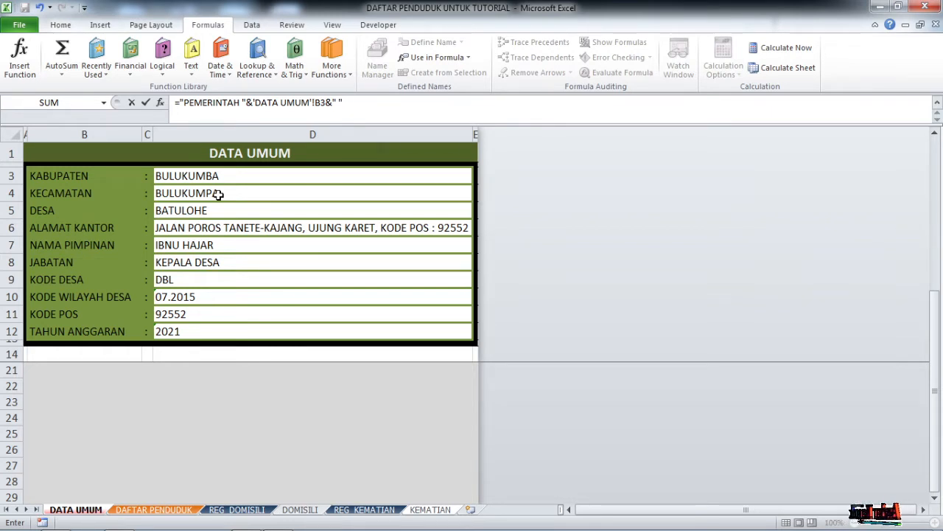
text(KA)
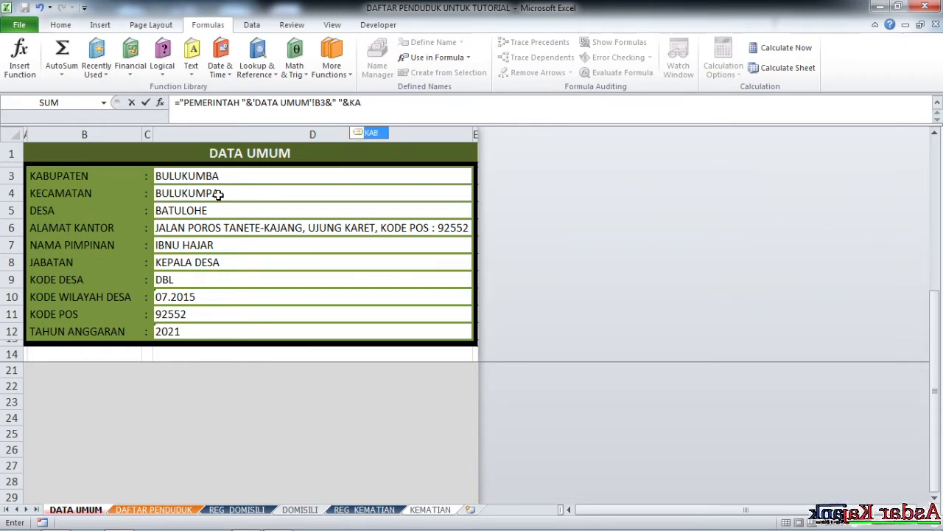
double_click(363, 133)
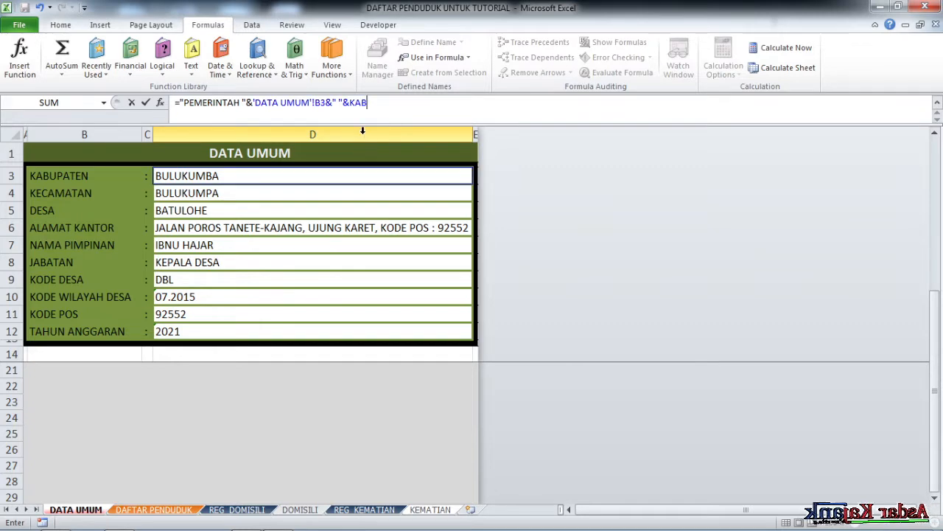
key(Return)
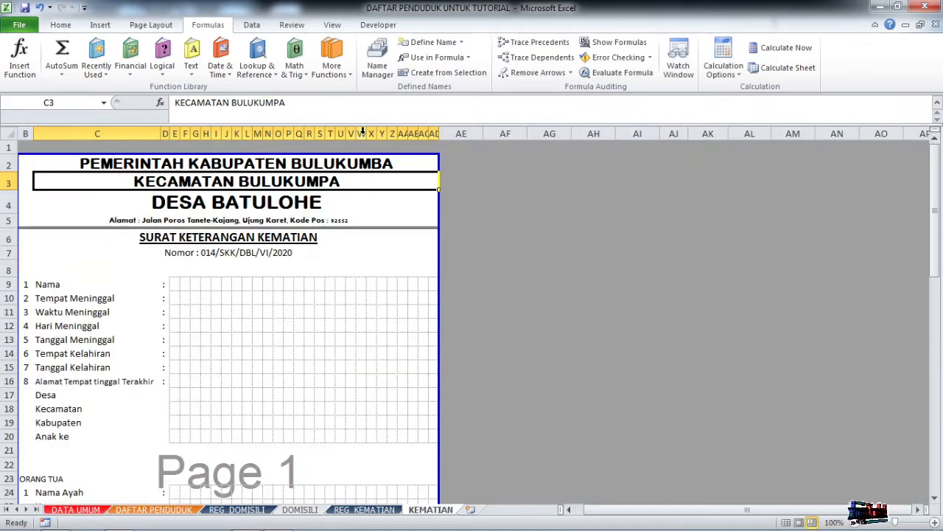
Turn the KECAMATAN BULUKUMPA line in C3 into the formula ='DATA UMUM'!B4&" "&KEC.
click(301, 180)
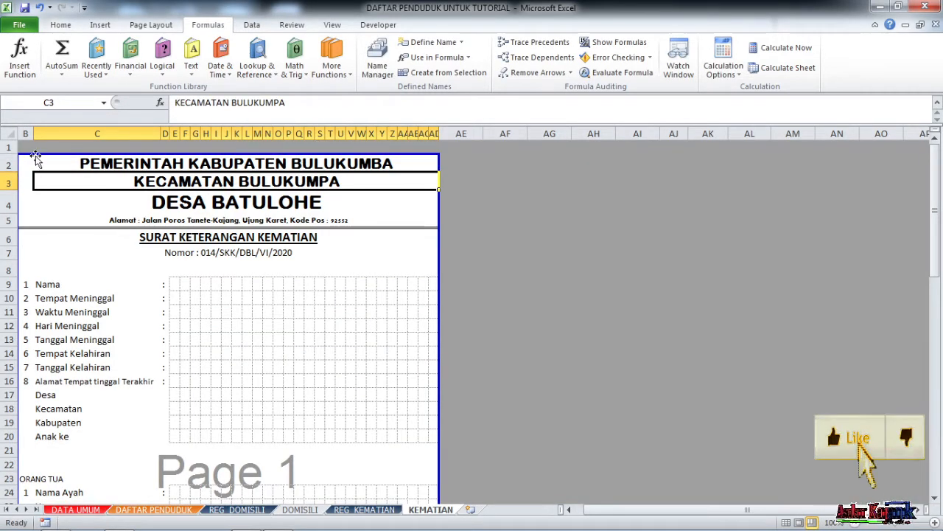
drag(177, 103, 654, 145)
text(=)
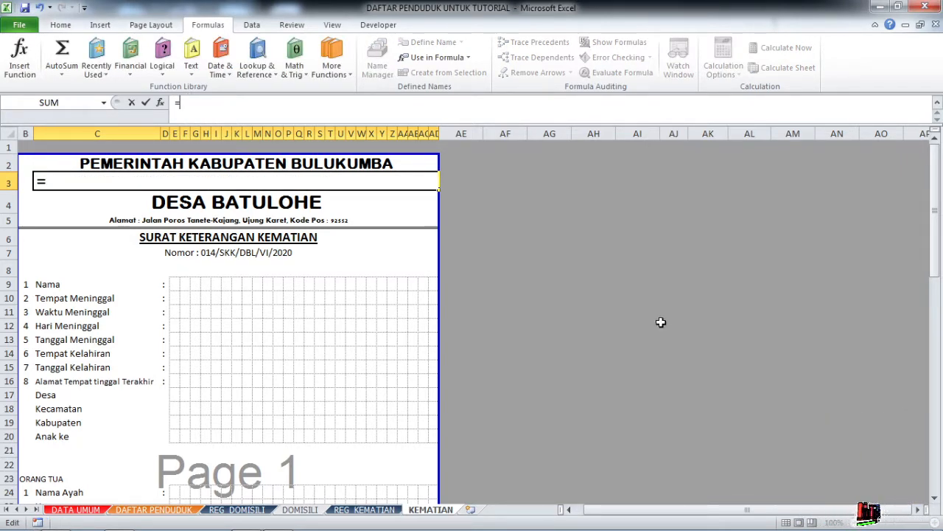
click(74, 509)
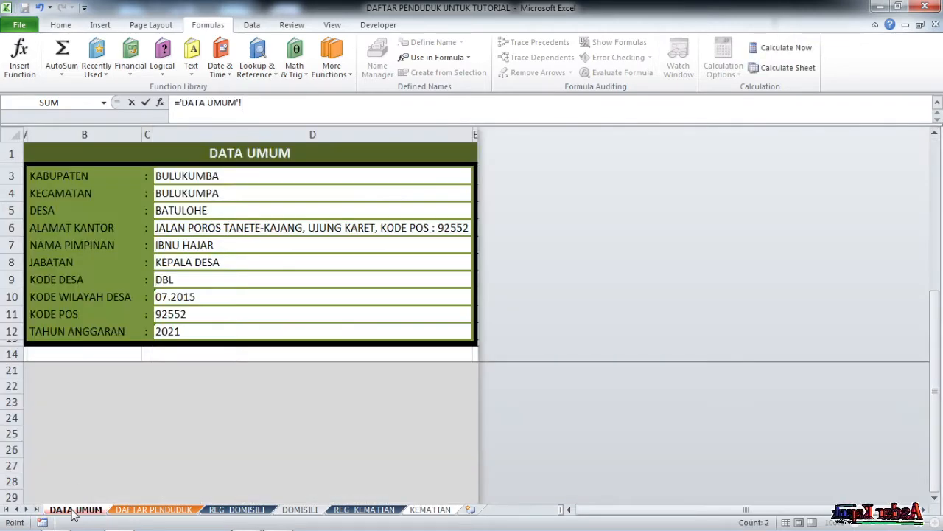
click(70, 192)
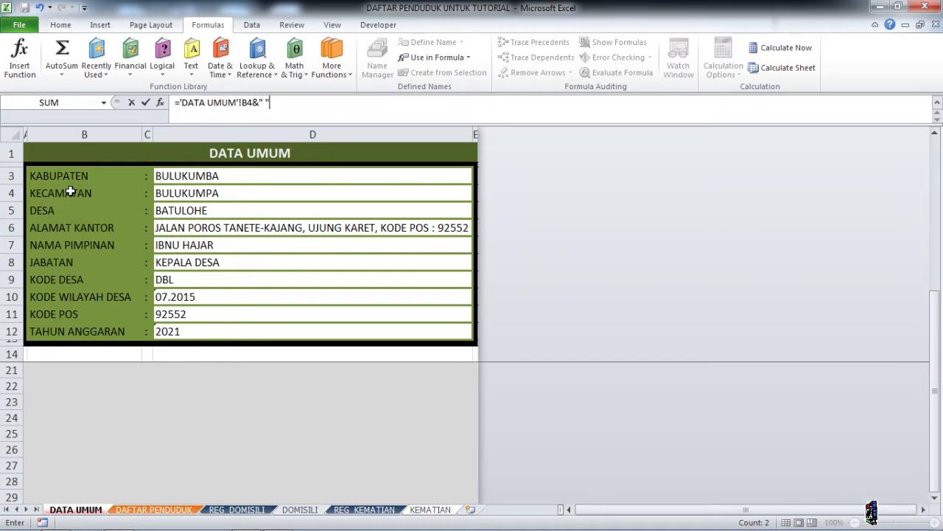
text(D4)
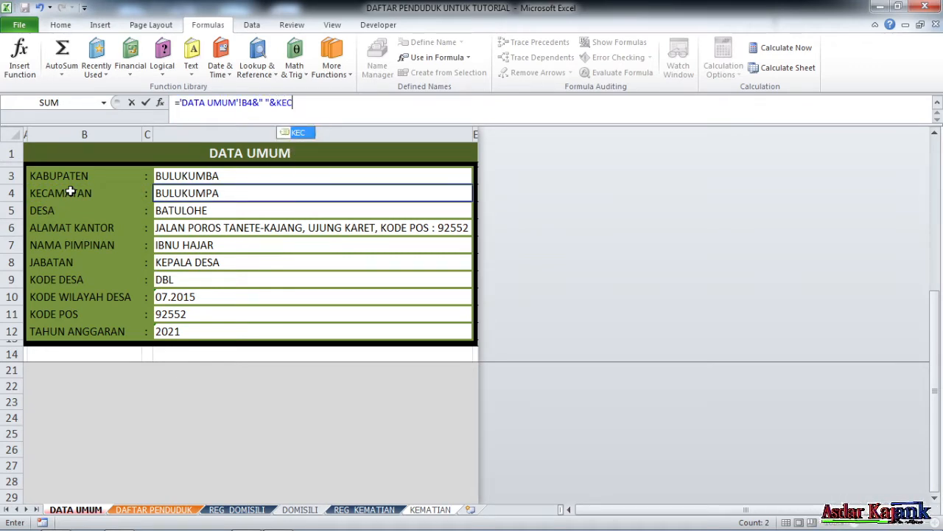
key(Return)
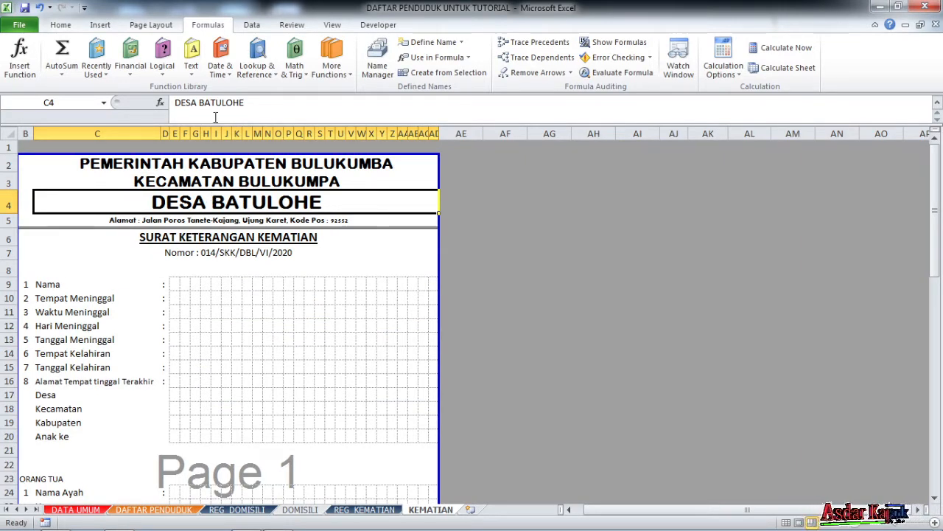
Make C4 the formula ='DATA UMUM'!B5&" "&DESA so it shows DESA BATULOHE.
text(=)
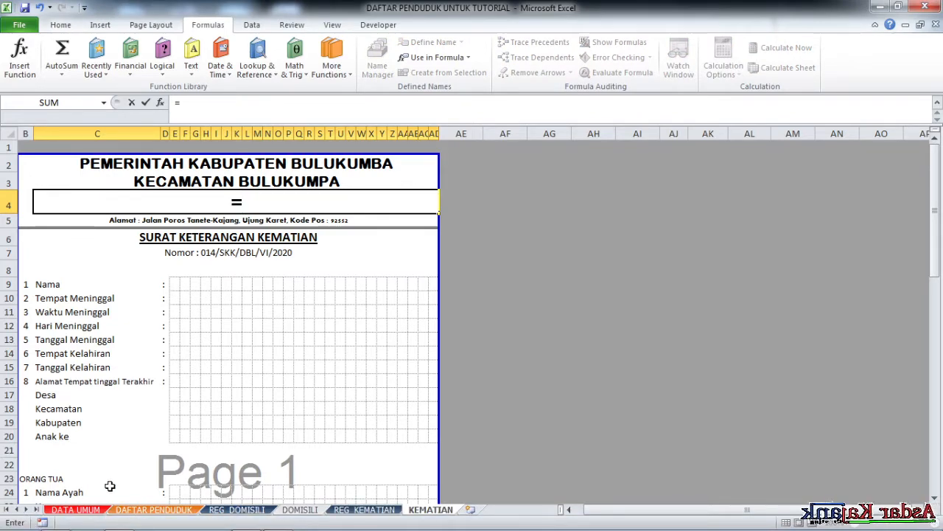
click(81, 508)
click(46, 210)
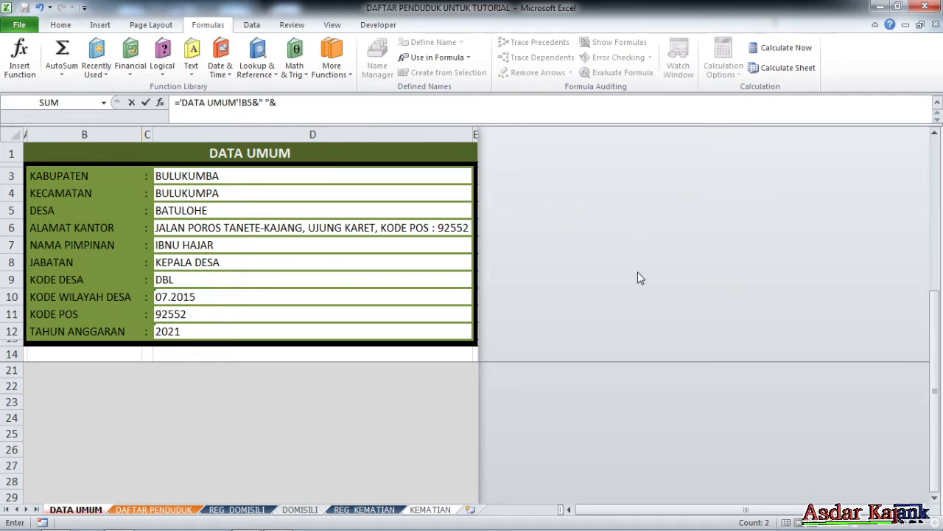
text(&" "&DE)
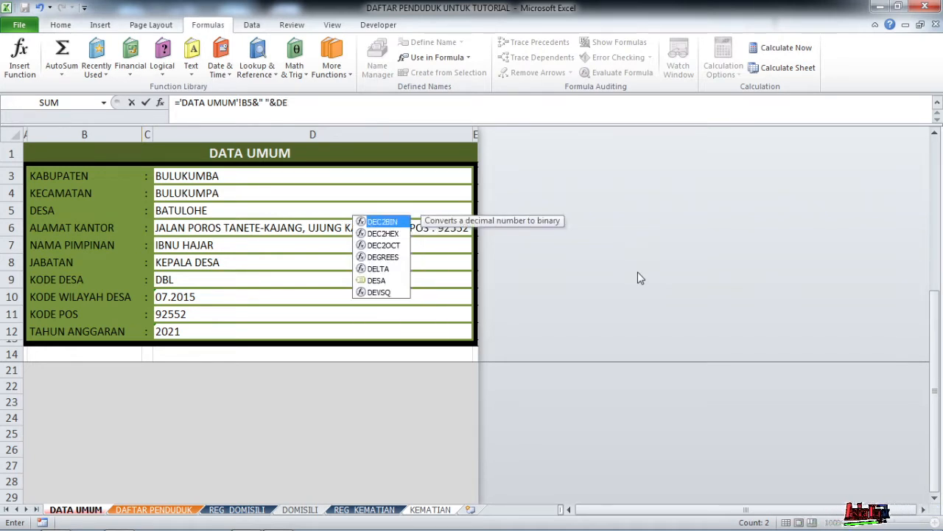
double_click(378, 280)
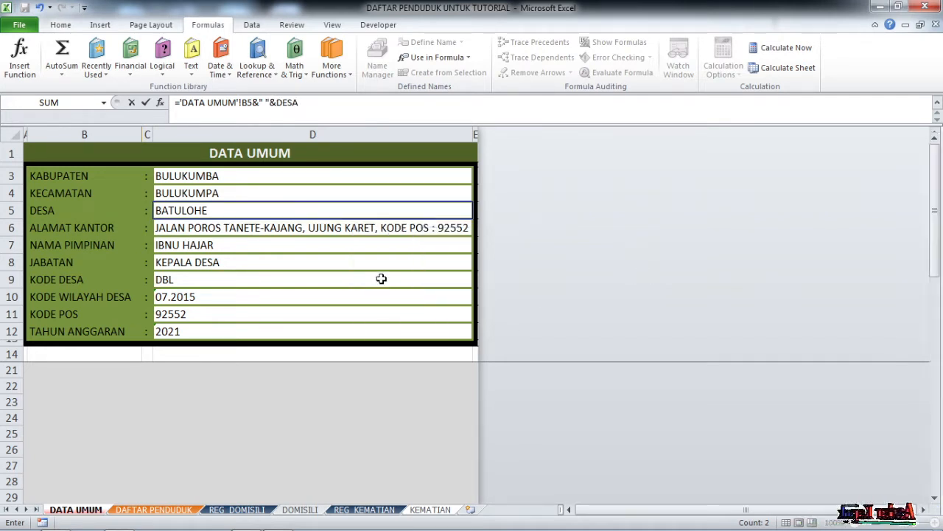
key(Return)
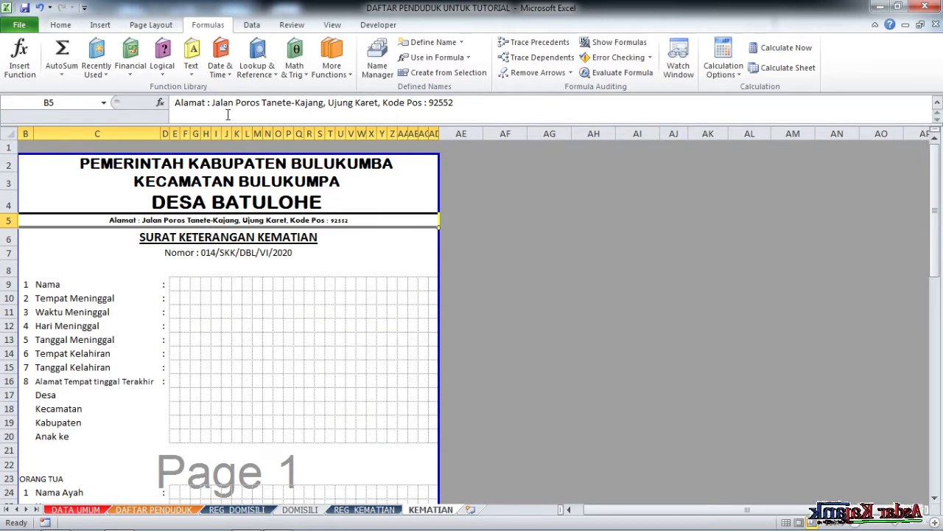
click(178, 105)
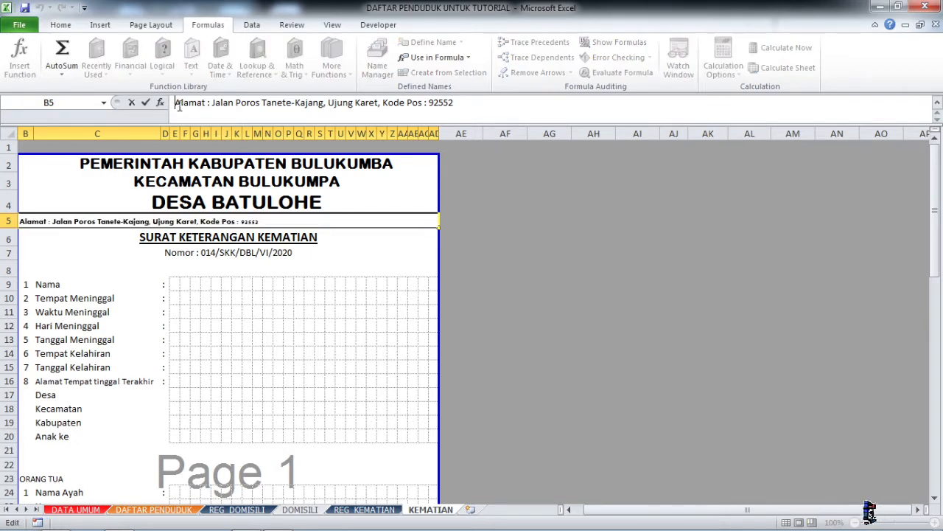
text(=")
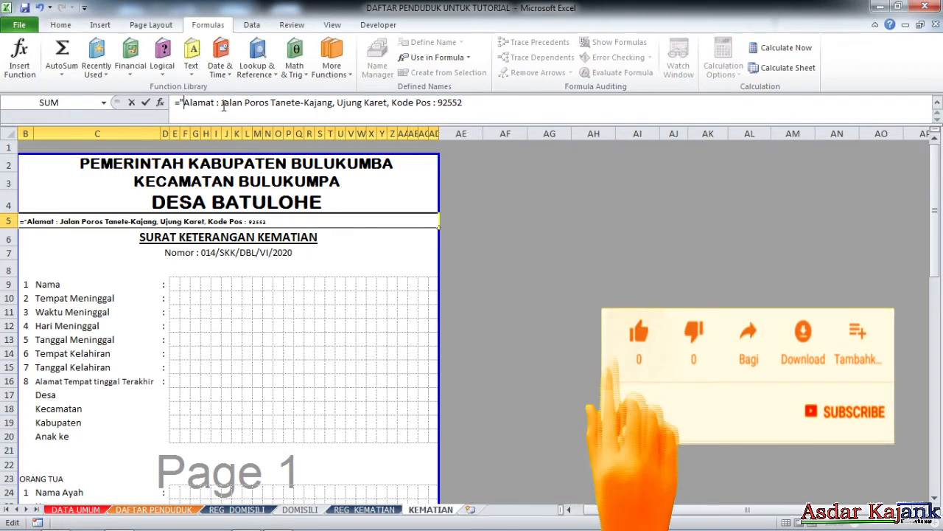
drag(221, 103, 754, 158)
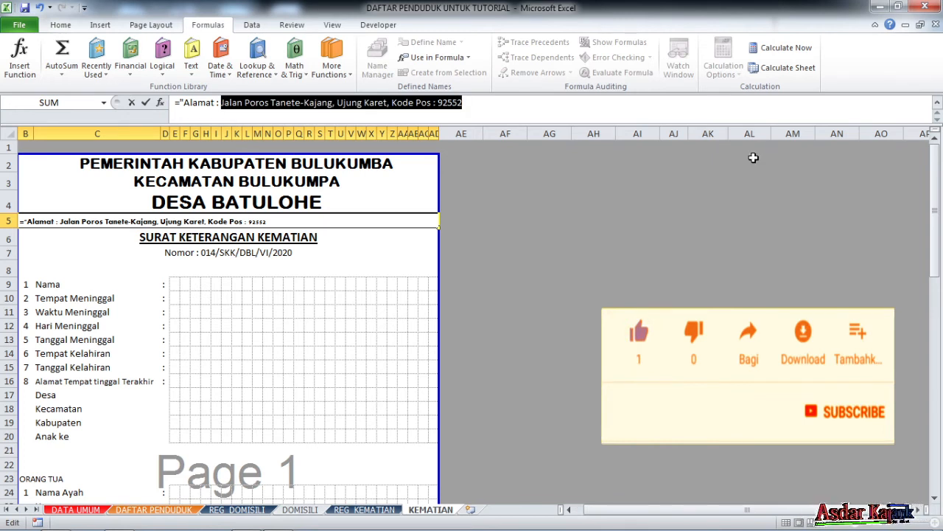
key(BackSpace)
text("Alamat :)
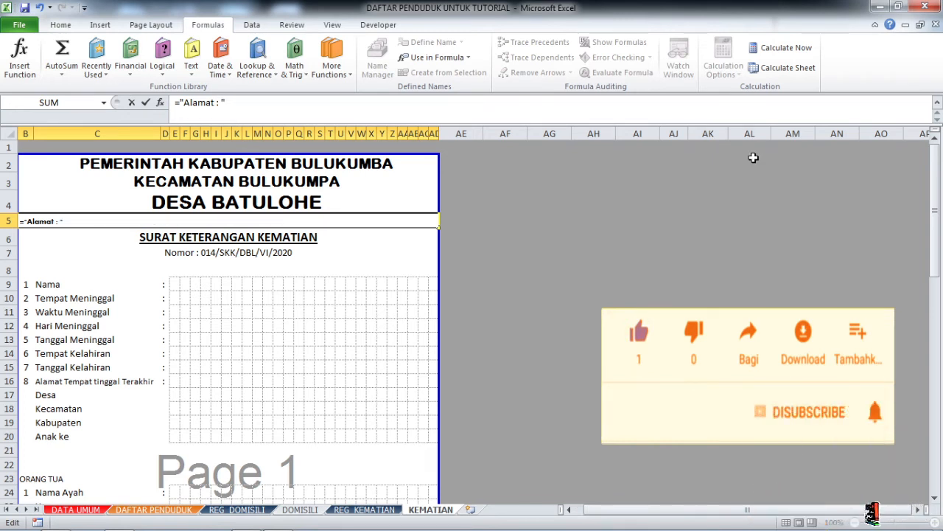
text(&)
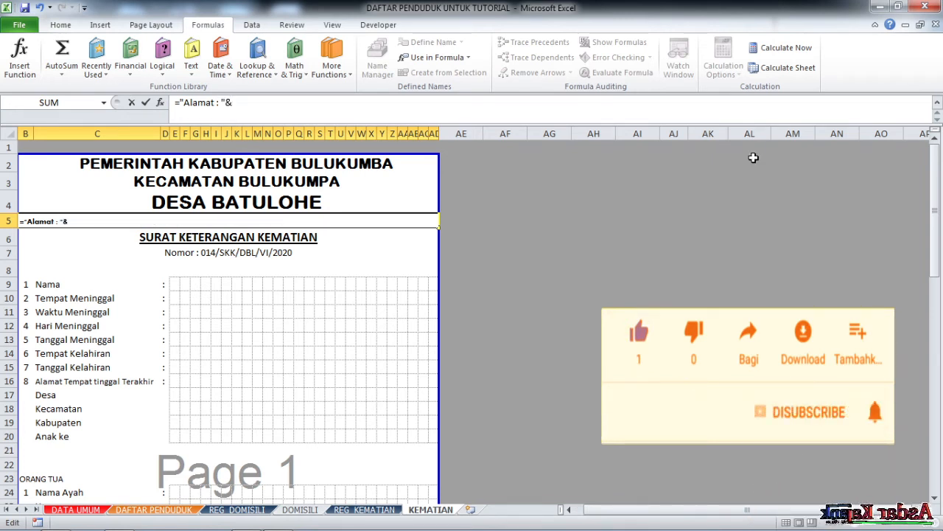
text(ALDES)
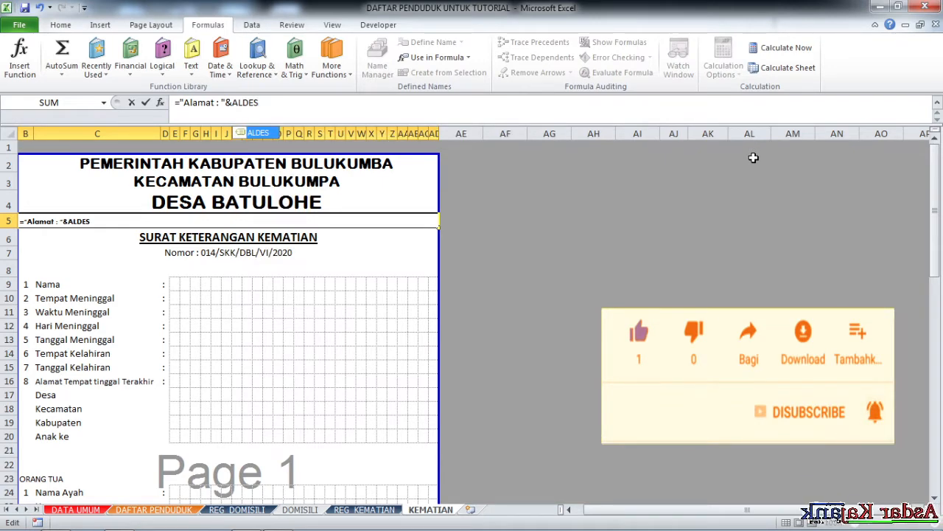
key(Return)
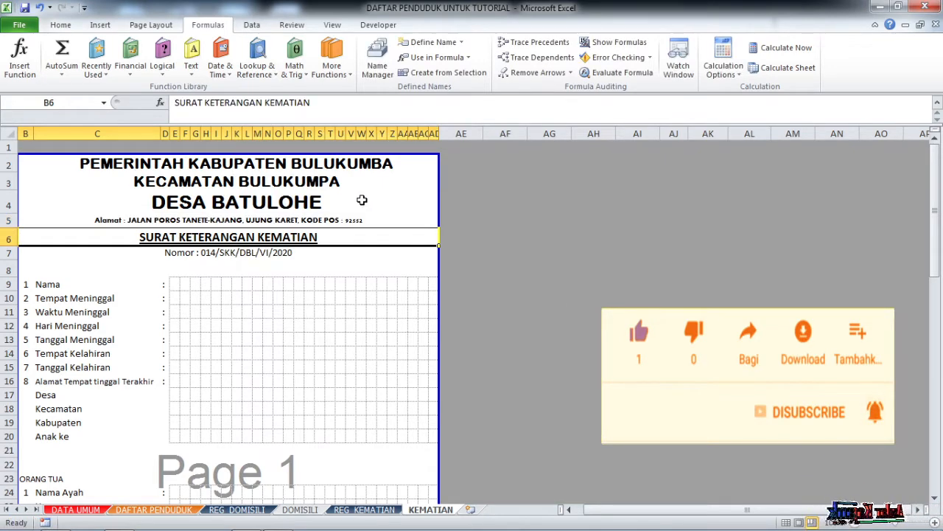
click(344, 218)
click(313, 201)
click(317, 183)
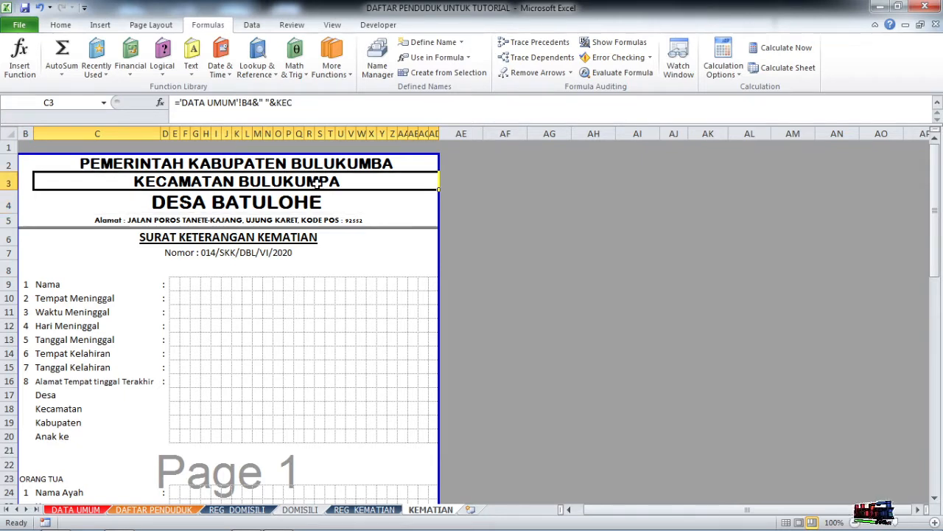
click(324, 166)
click(325, 181)
click(325, 201)
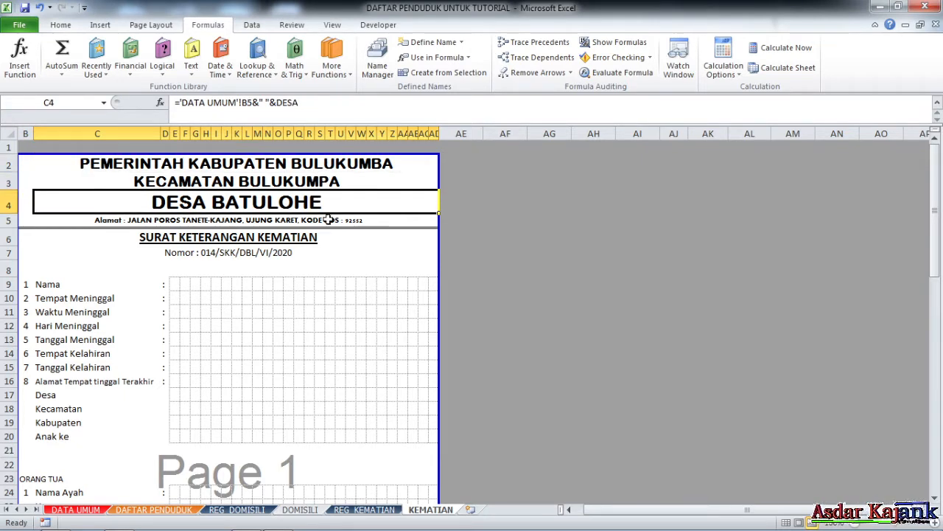
click(327, 220)
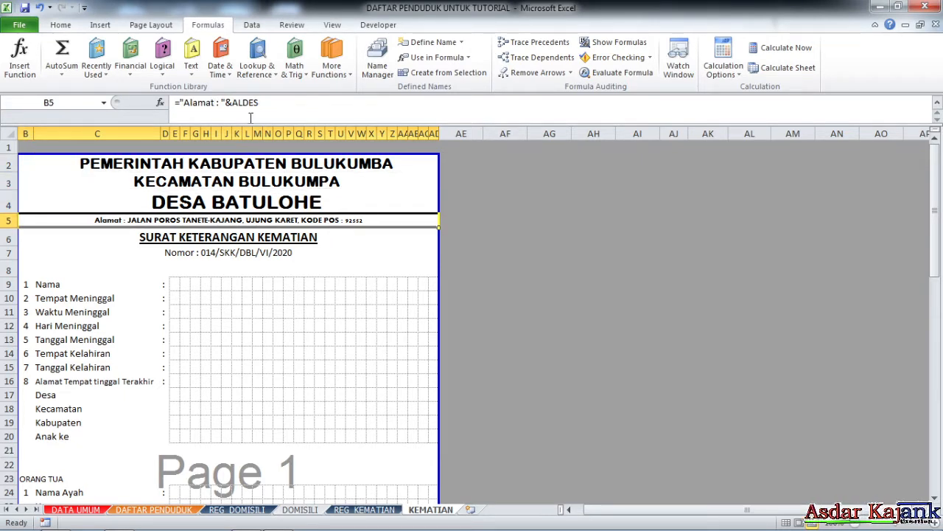
click(178, 103)
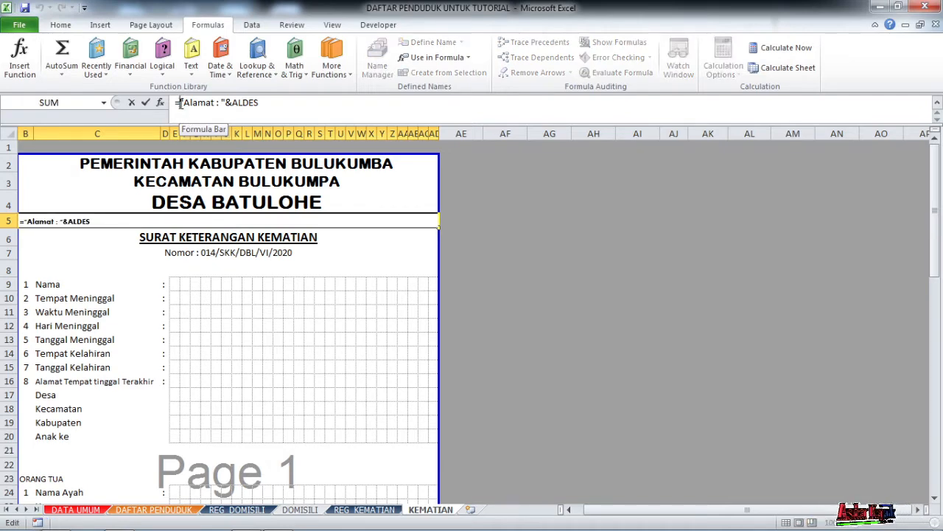
text(PROPER()
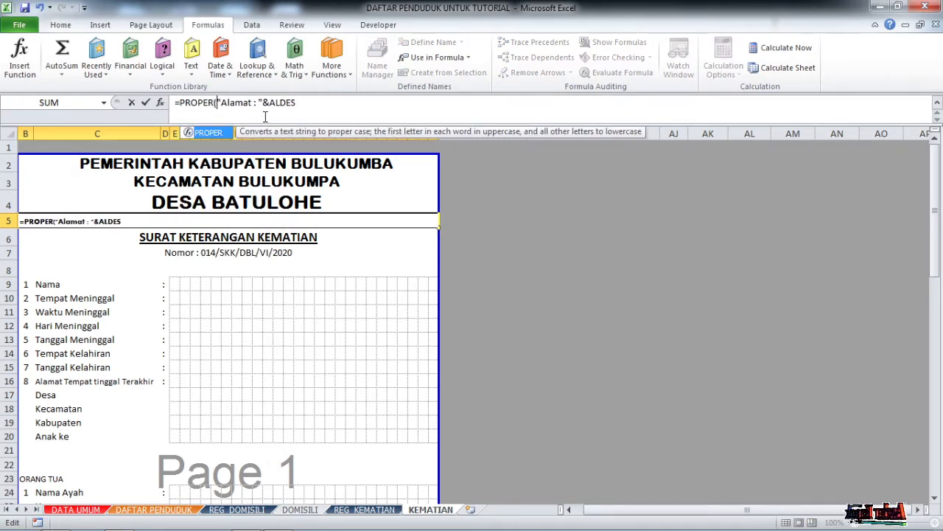
key(Return)
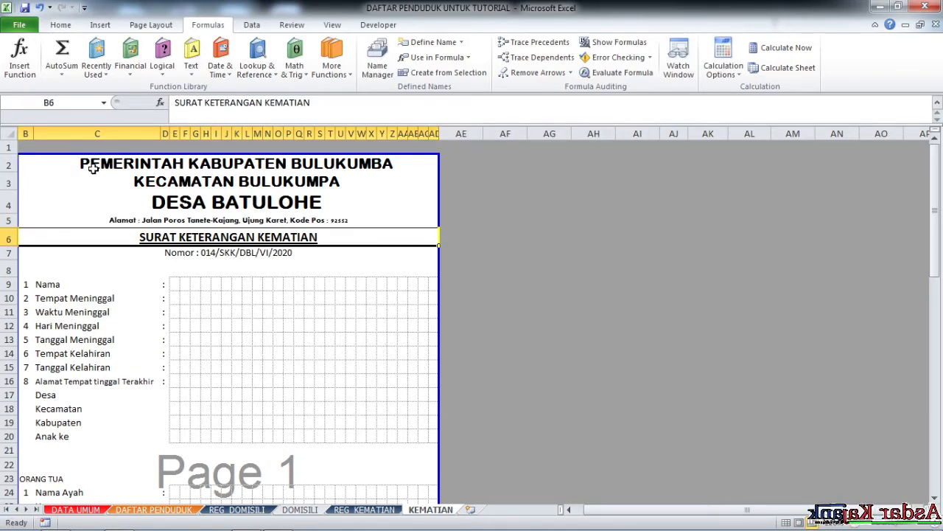
click(93, 168)
click(179, 103)
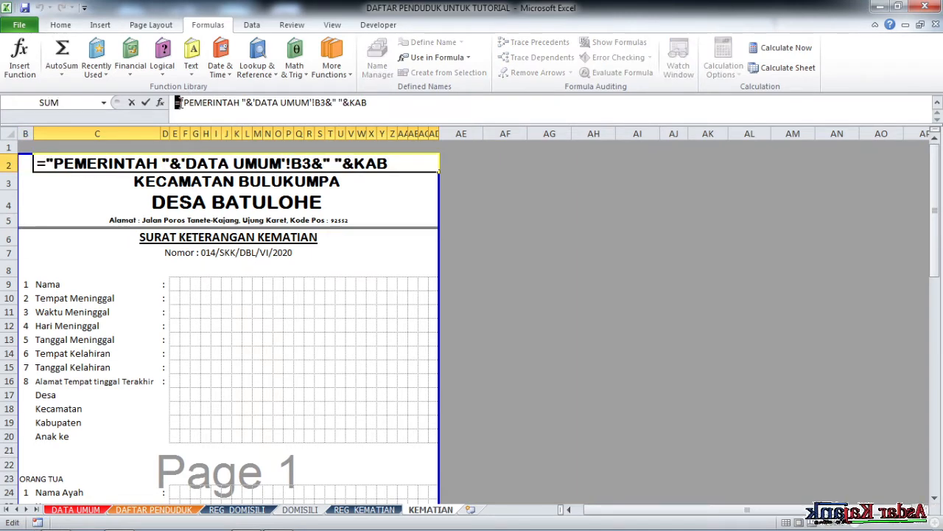
text(UPPER()
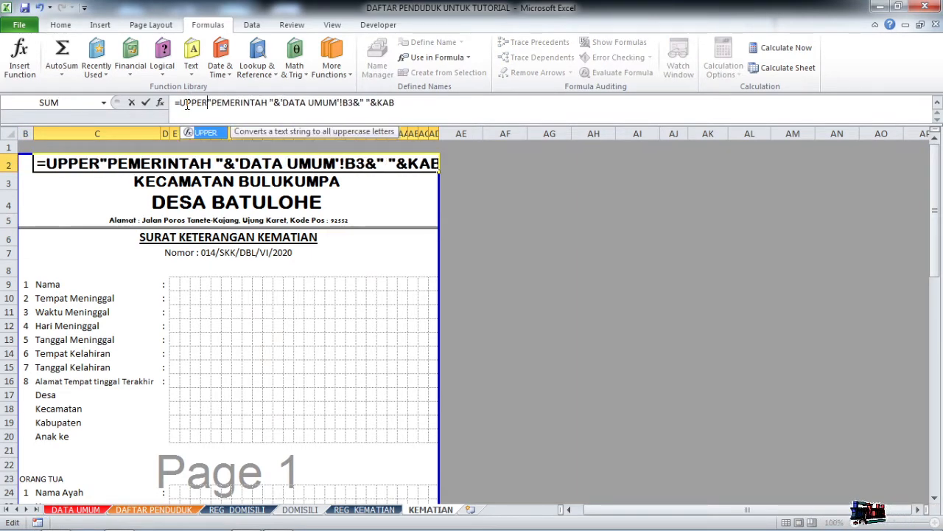
key(Return)
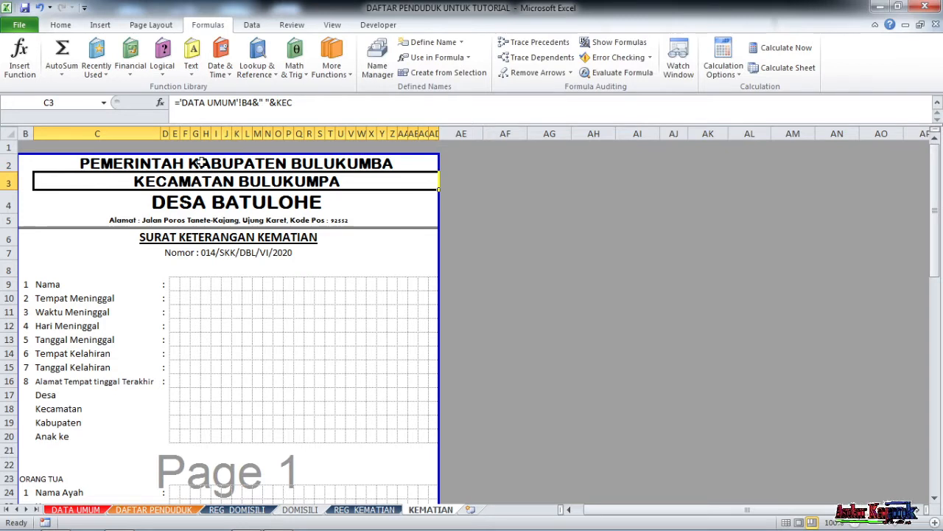
click(181, 103)
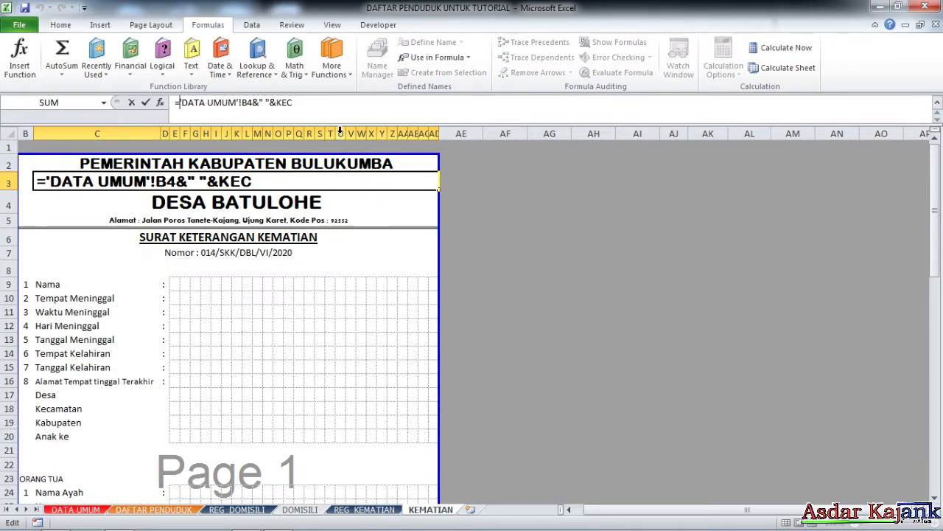
text(UPPER()
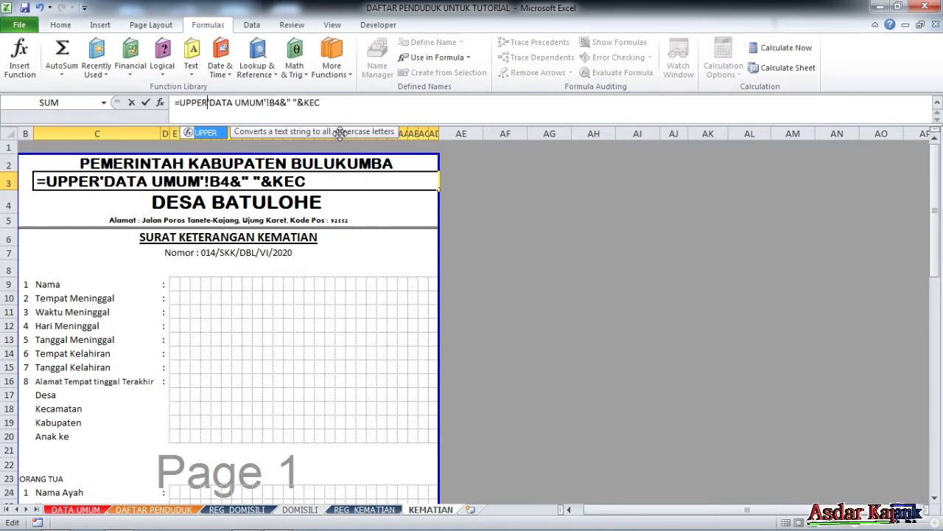
key(Return)
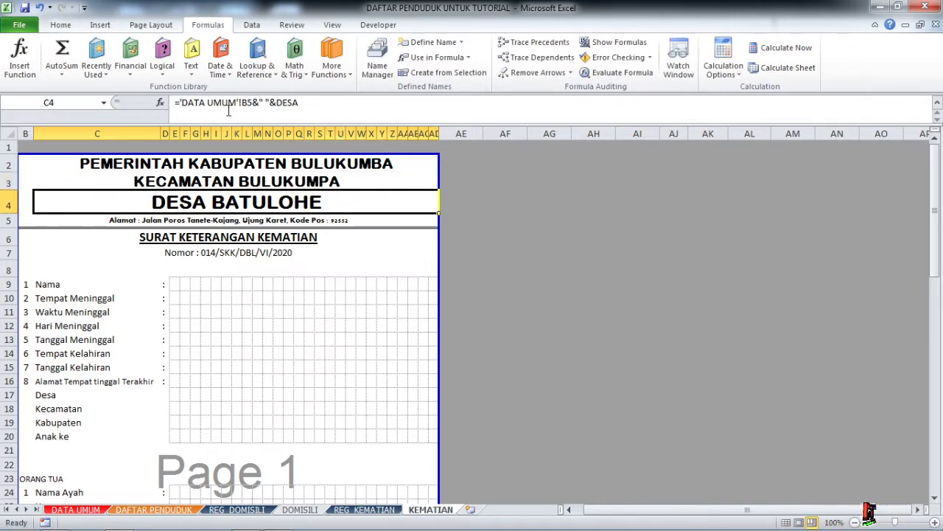
click(180, 103)
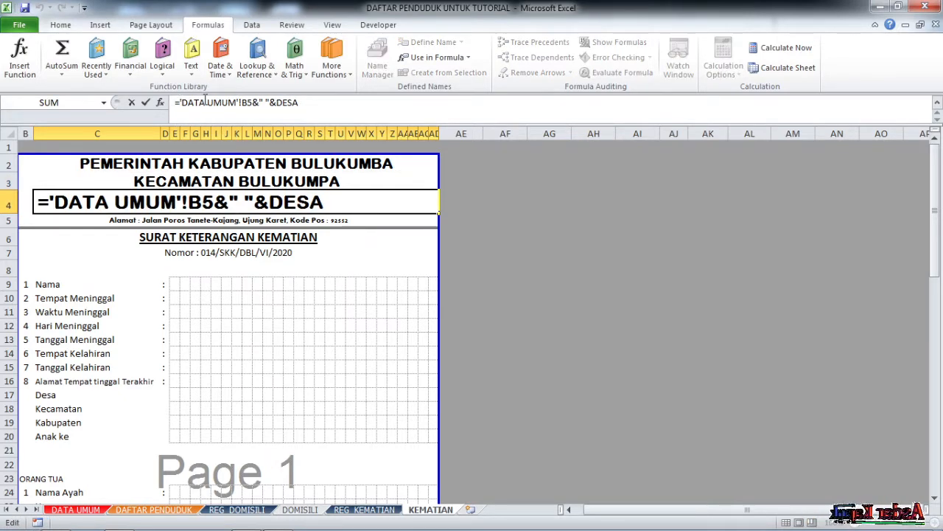
text(UPPER()
key(Return)
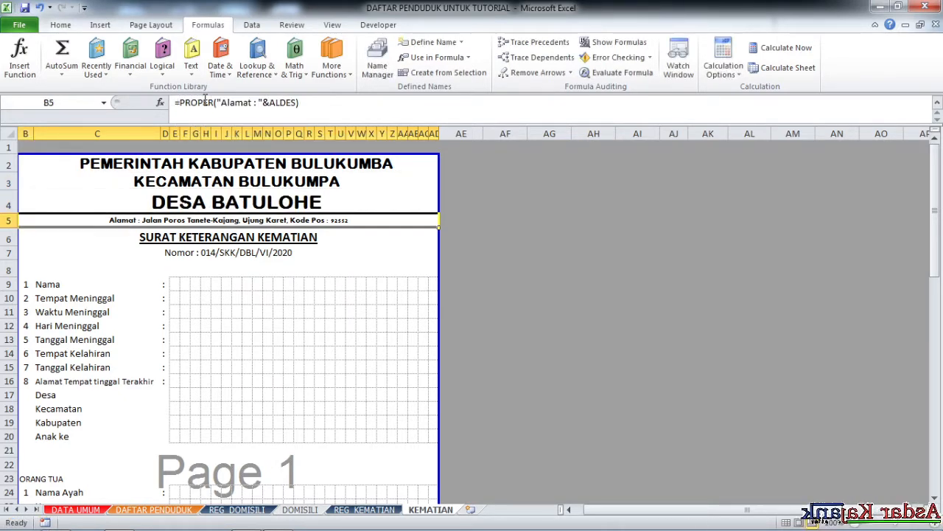
click(171, 237)
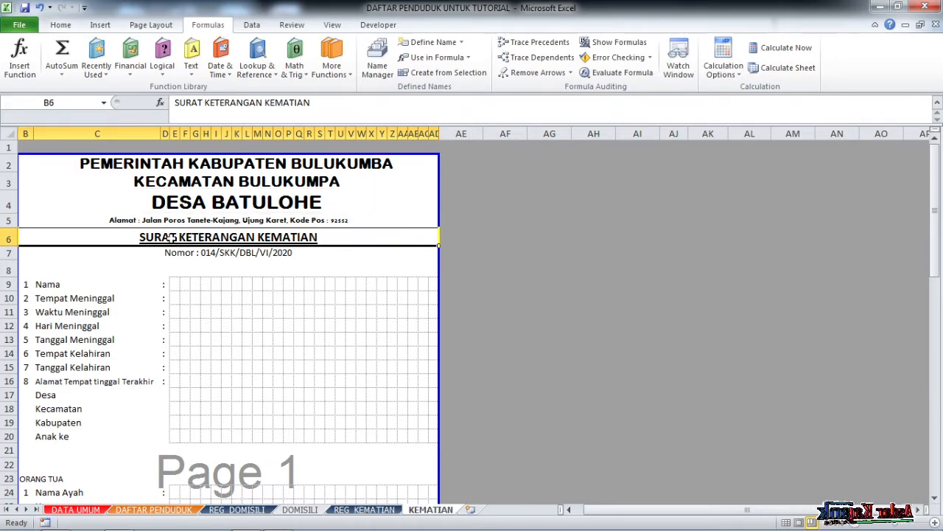
click(265, 258)
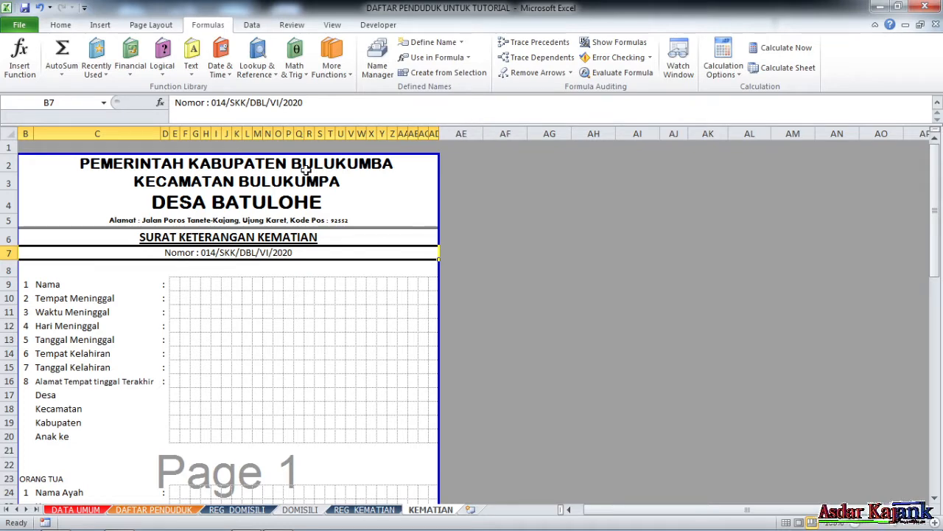
scroll(229, 317, down, 1)
click(174, 234)
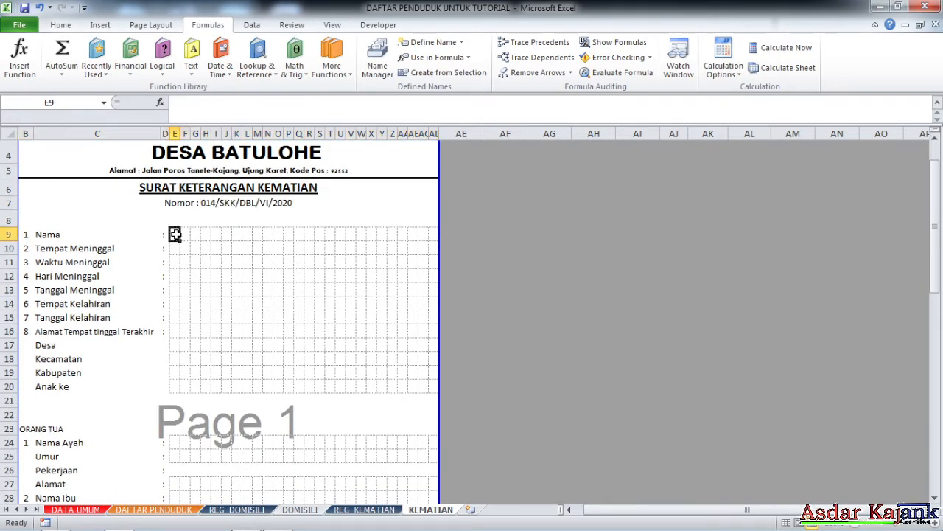
scroll(262, 297, down, 1)
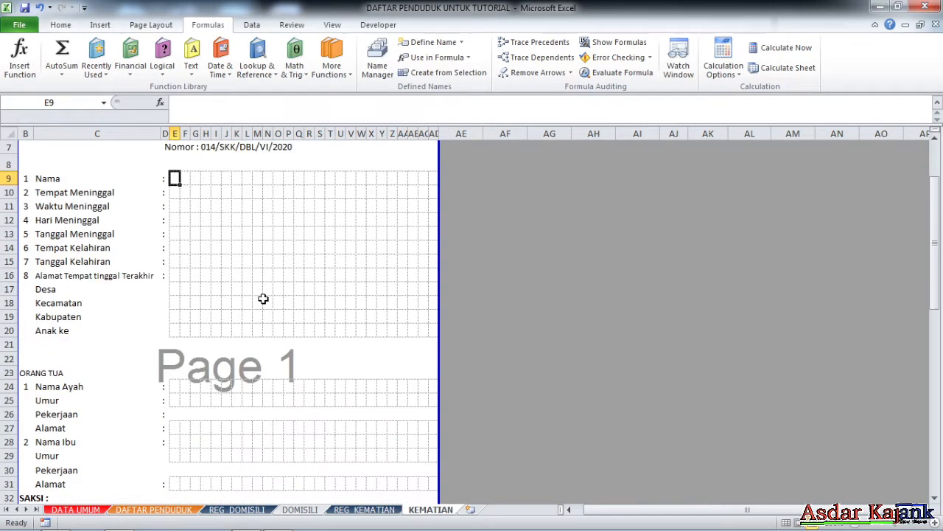
click(193, 193)
scroll(218, 250, down, 1)
scroll(234, 252, up, 2)
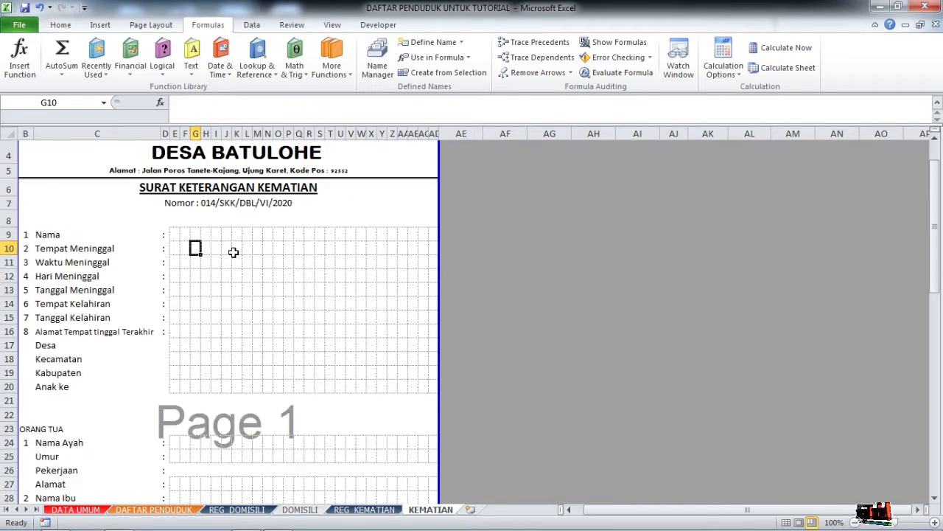
scroll(233, 252, down, 2)
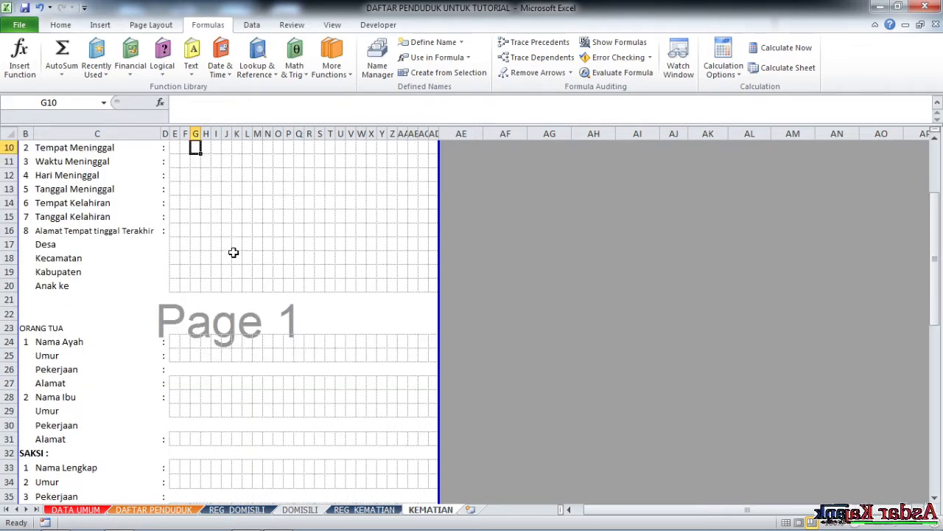
scroll(248, 258, down, 1)
scroll(236, 270, up, 4)
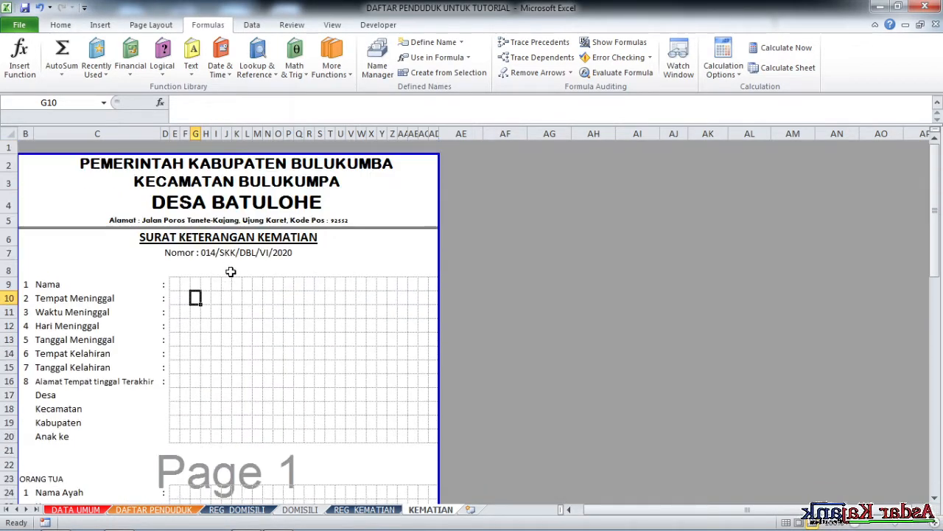
click(214, 285)
scroll(218, 286, down, 2)
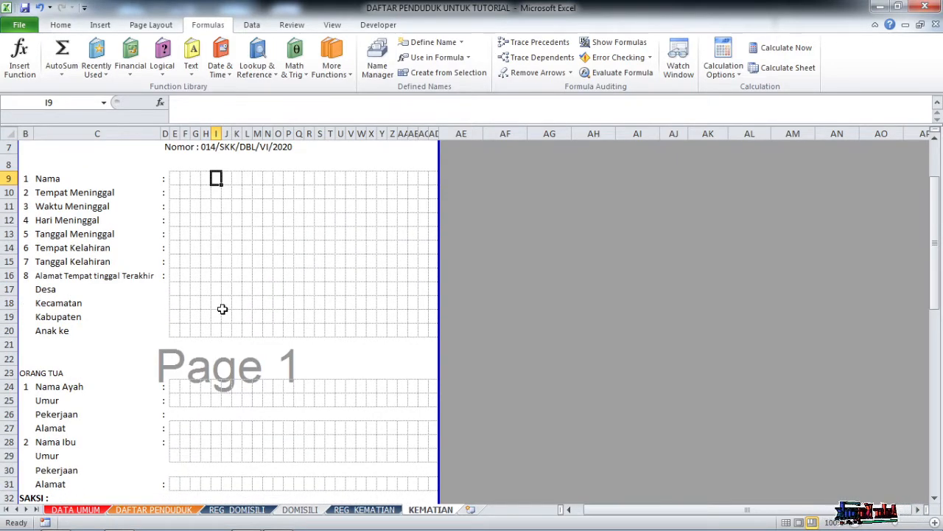
scroll(362, 241, up, 2)
click(551, 196)
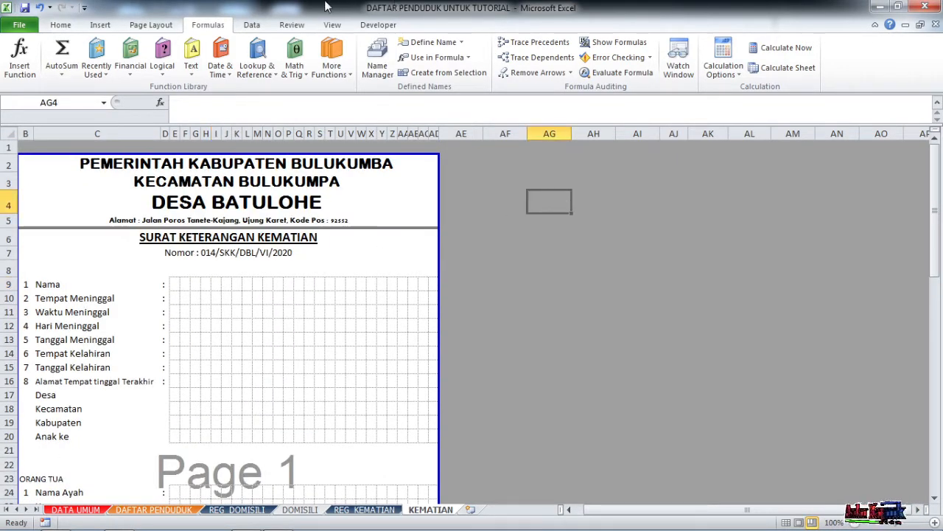
Draw a Form Control combo box beside the certificate header near AG4.
click(379, 27)
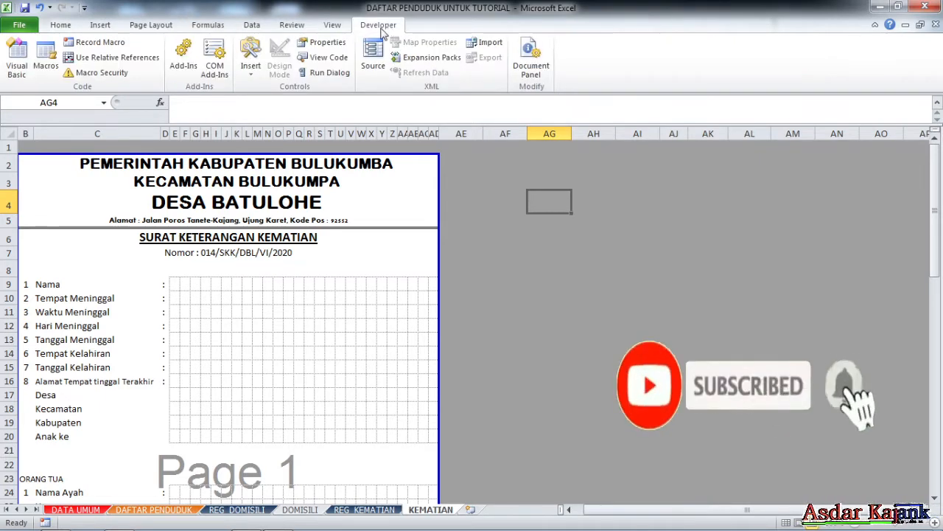
click(250, 53)
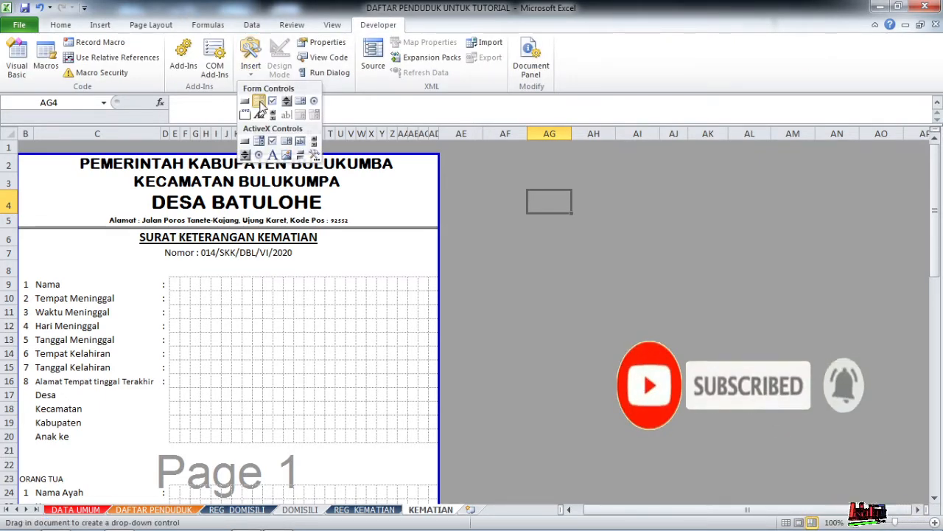
click(258, 102)
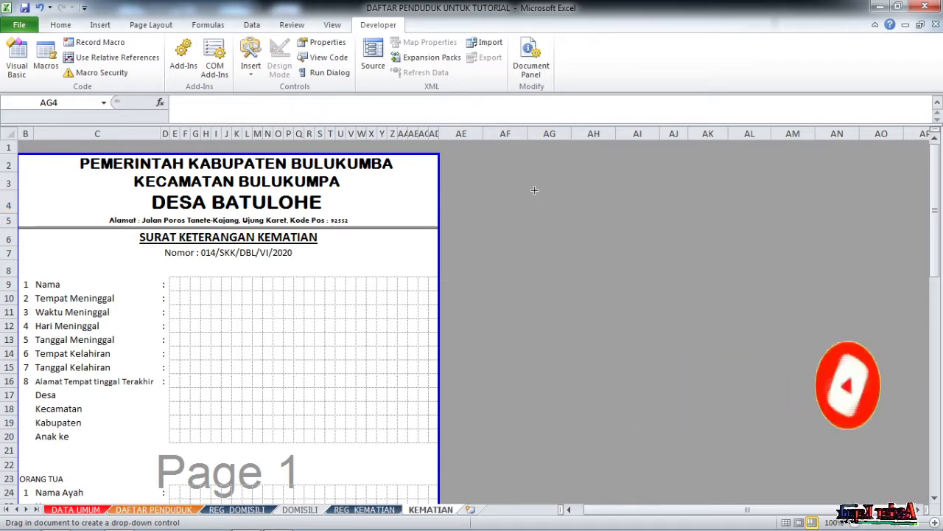
drag(511, 185, 640, 218)
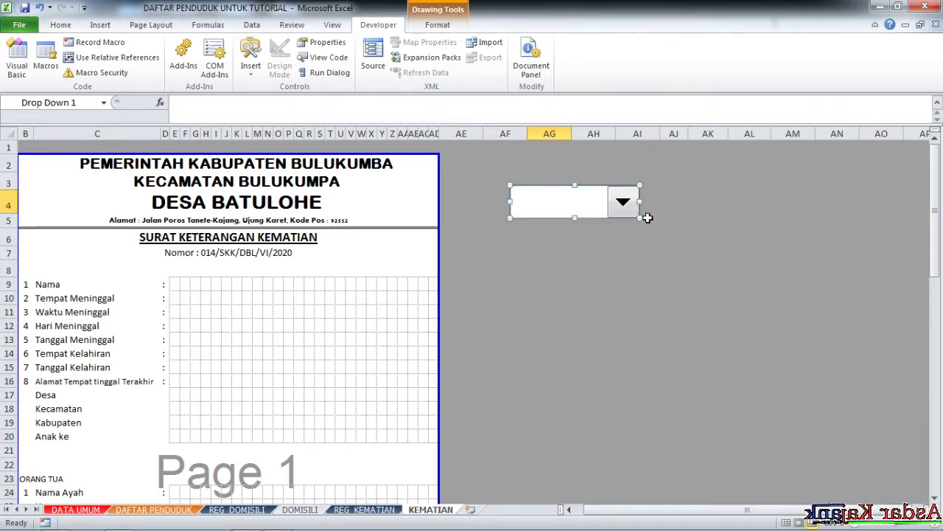
Clear the combo box's BIODATA input range in Format Control, leaving it unlinked.
right_click(616, 200)
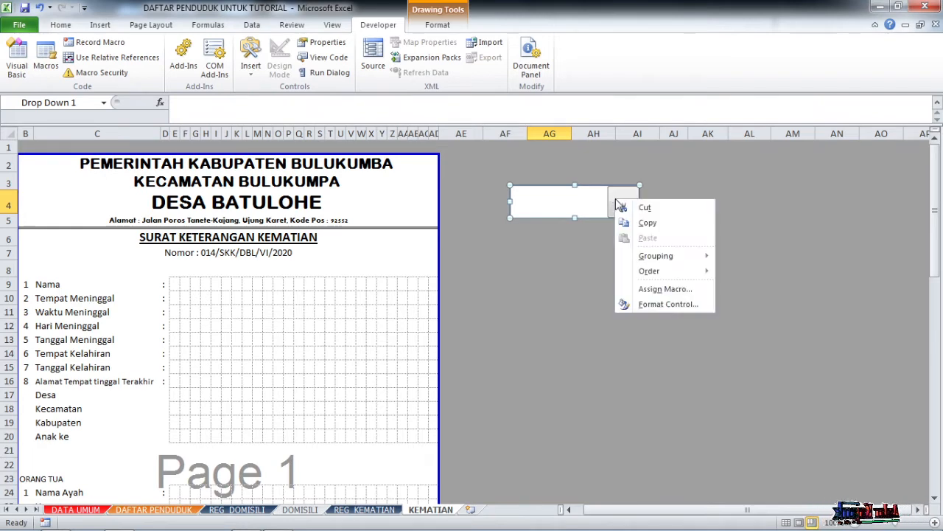
click(654, 305)
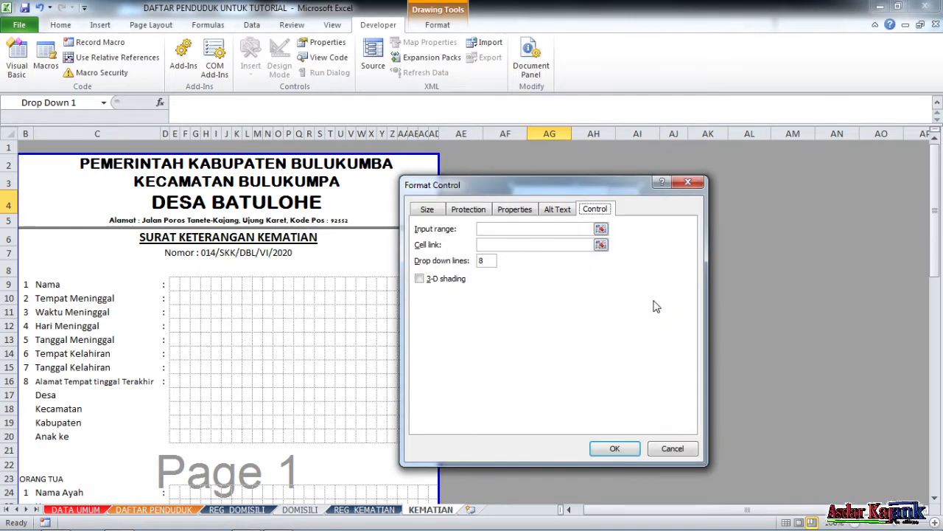
click(550, 229)
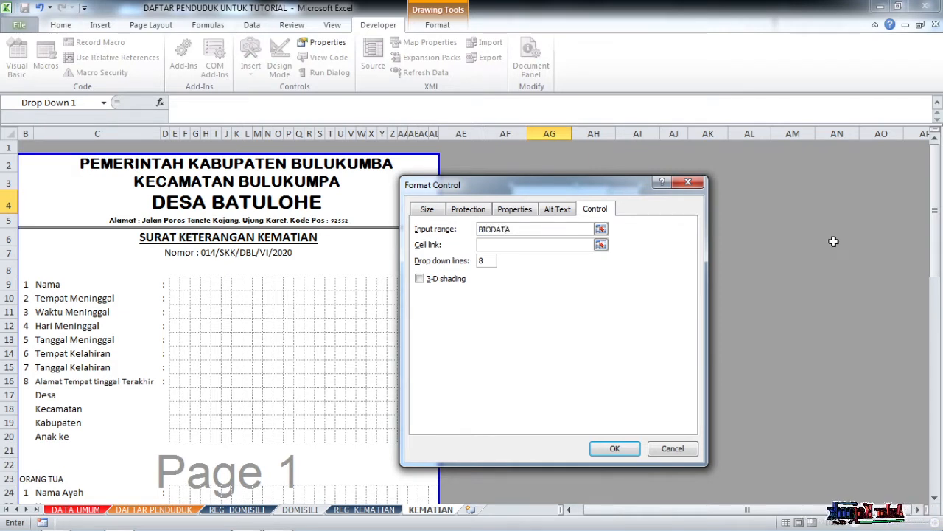
key(BackSpace)
key(BackSpace)
key(BackSpace)
key(BackSpace)
key(BackSpace)
key(BackSpace)
key(BackSpace)
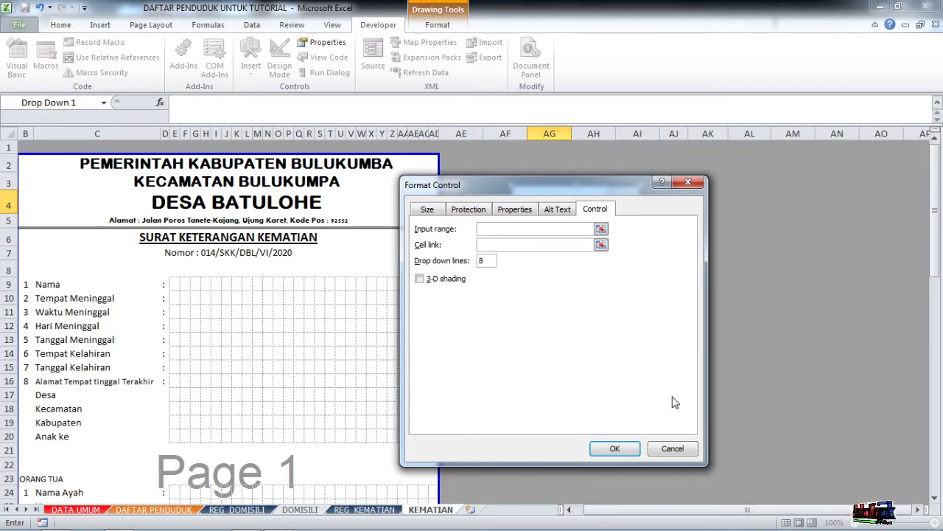
click(602, 229)
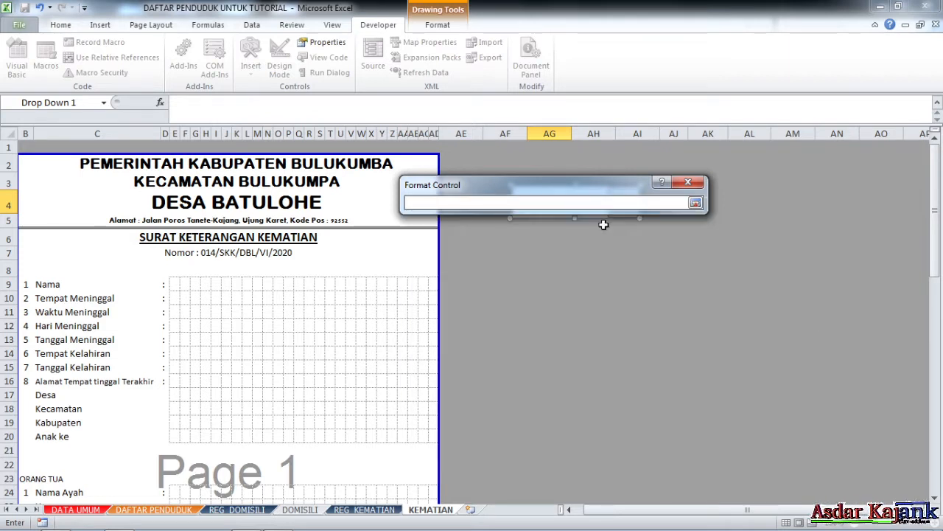
click(695, 202)
click(690, 186)
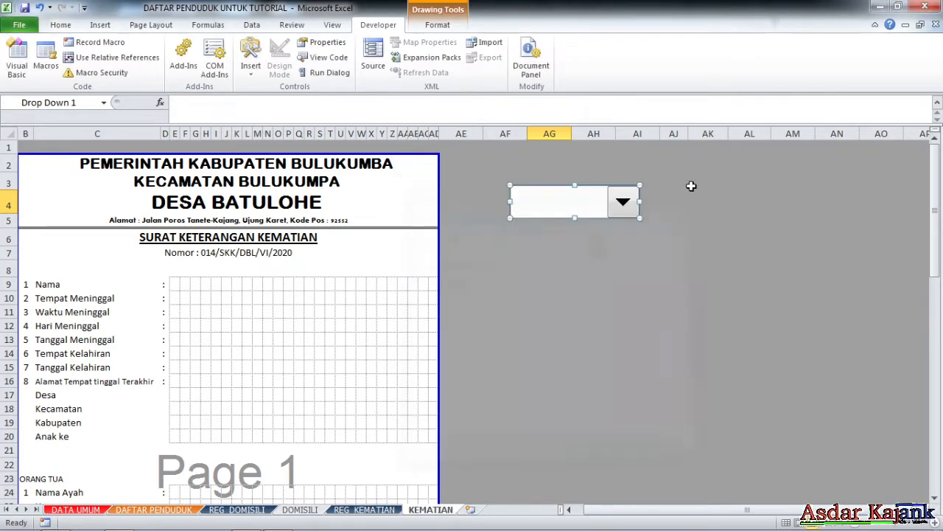
click(364, 509)
Select the BIODATAMATI named range from the Name Box on REG_KEMATIAN.
click(104, 102)
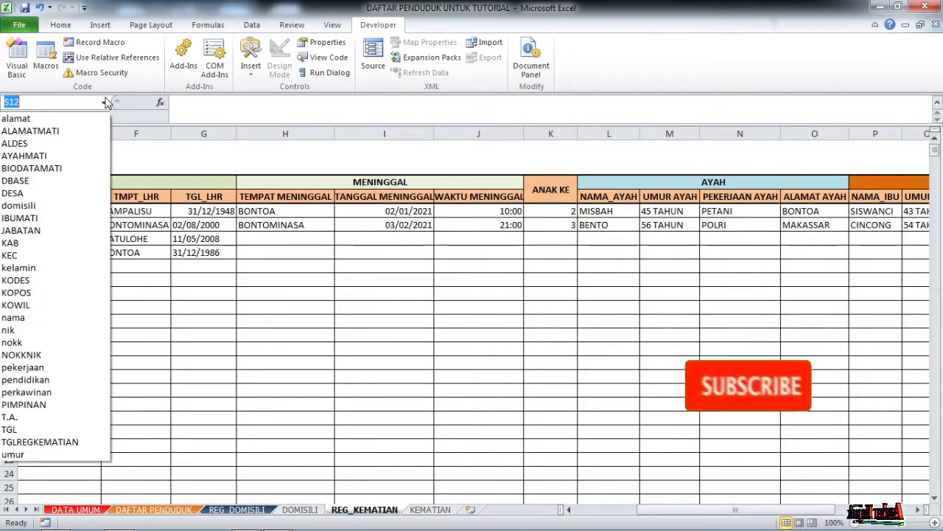
click(59, 171)
scroll(158, 261, up, 2)
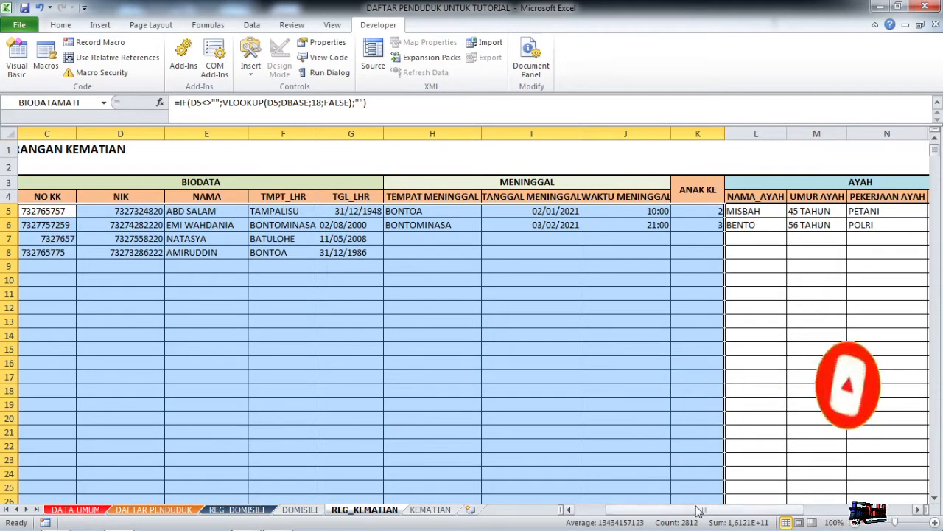
drag(693, 509, 664, 520)
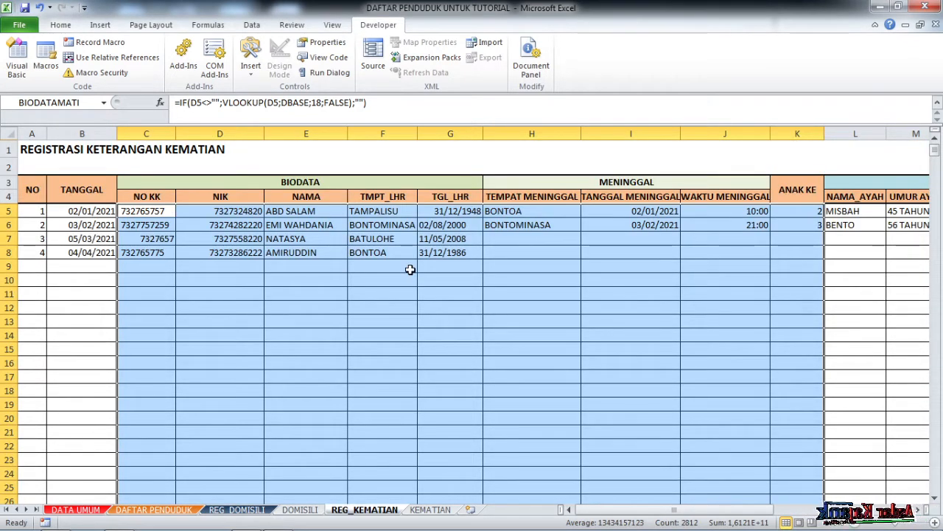
scroll(393, 264, down, 2)
scroll(391, 261, up, 2)
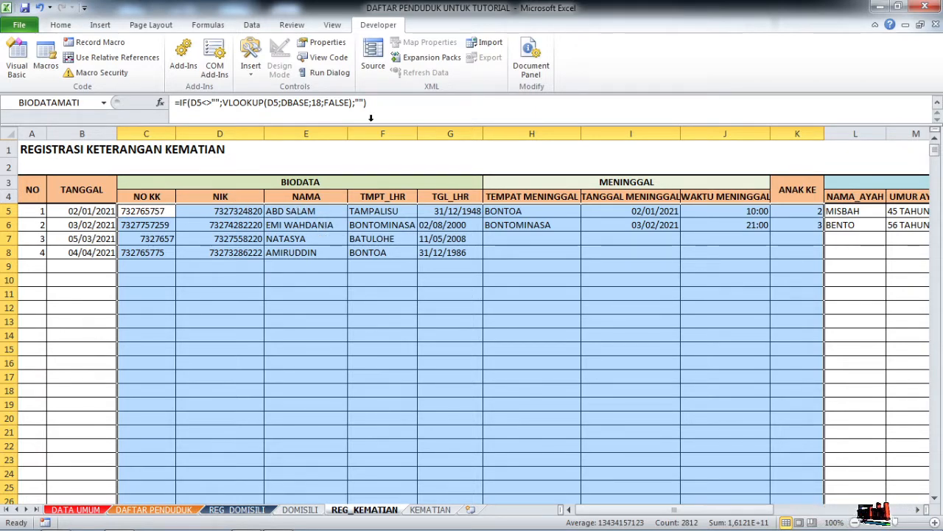
Open BIODATAMATI in Name Manager to edit its reference =REG_KEMATIAN!$C$5:$K$1048576.
click(220, 26)
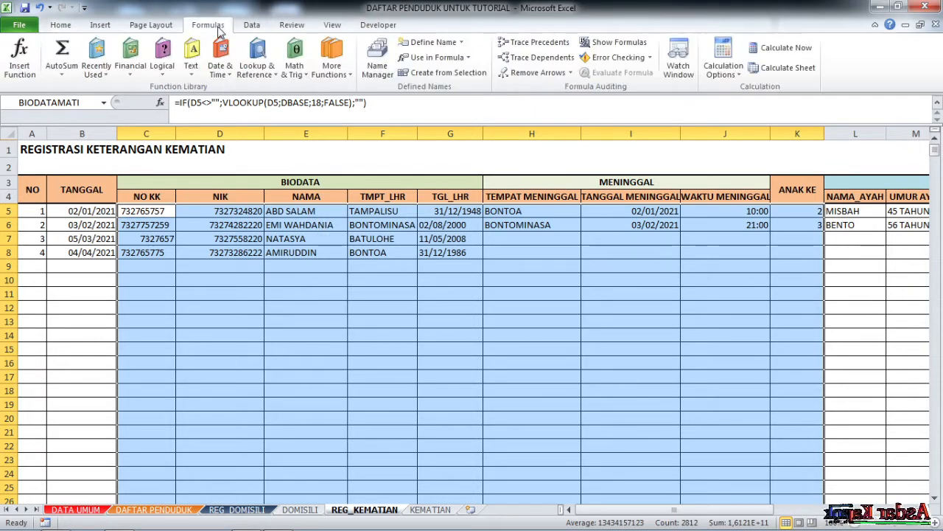
click(378, 67)
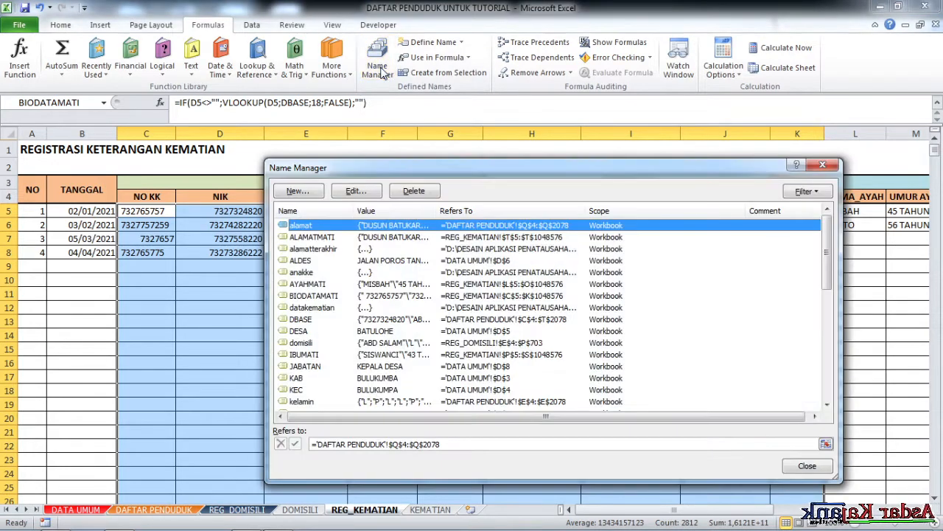
click(329, 296)
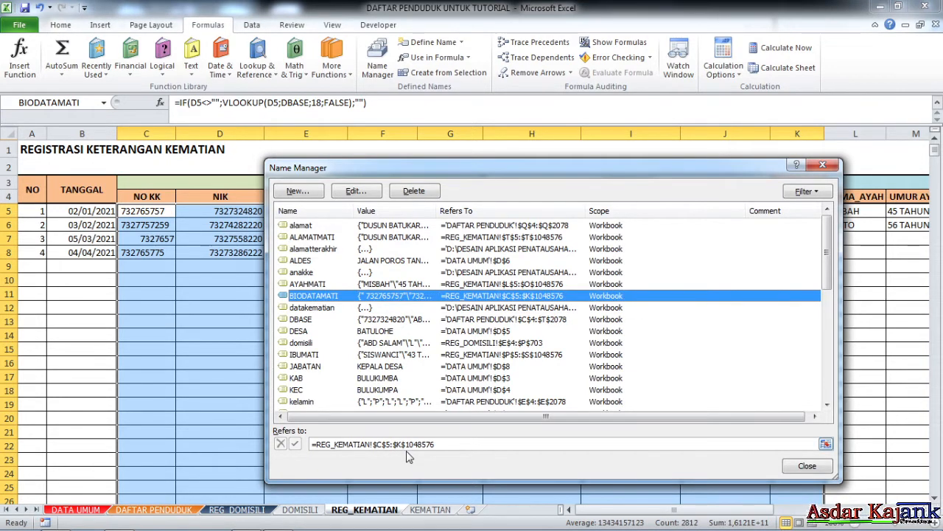
click(384, 444)
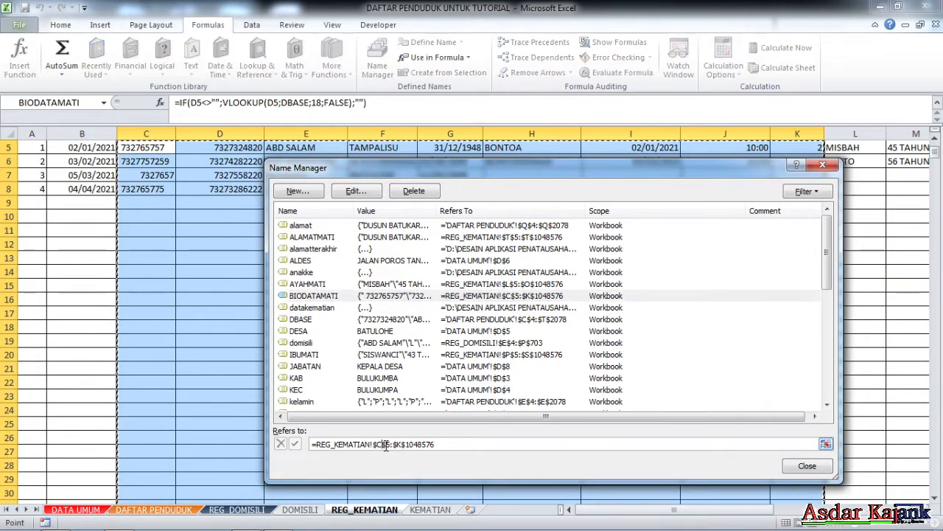
drag(358, 174, 535, 155)
click(613, 425)
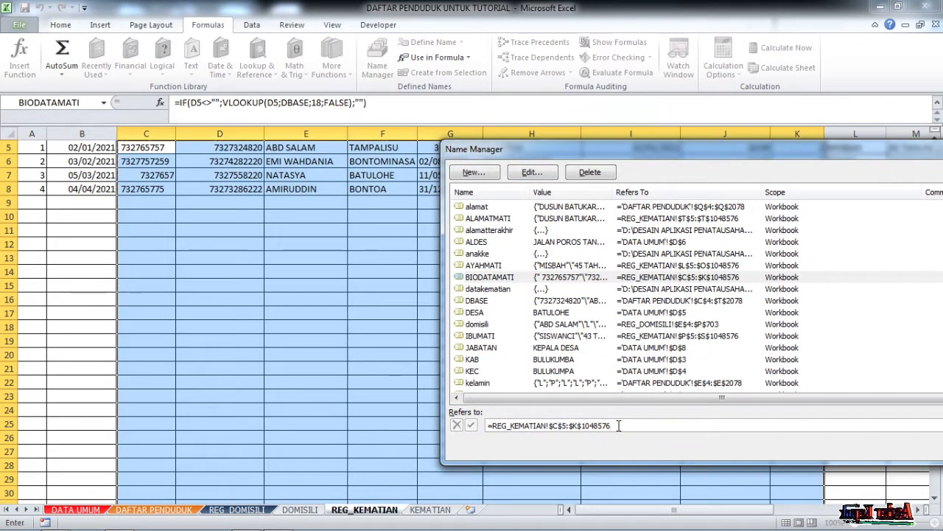
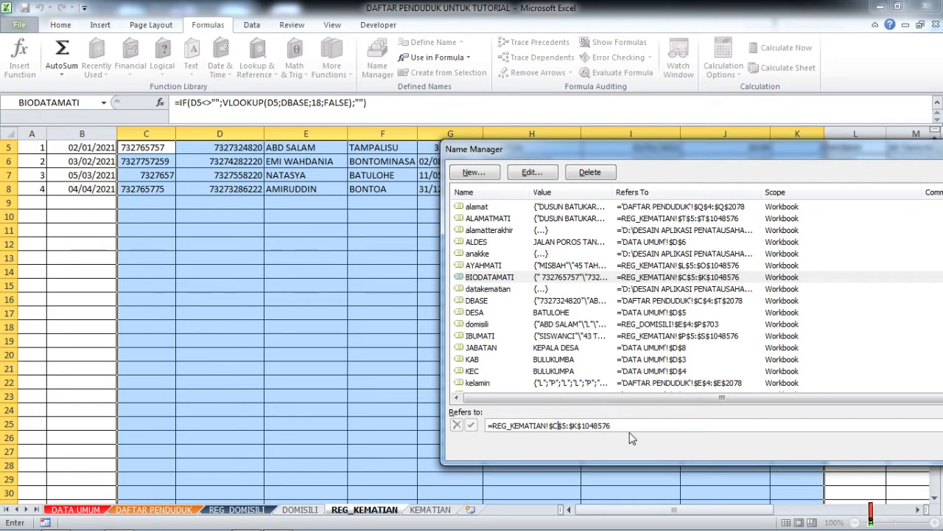
Change BIODATAMATI to refer to REG_KEMATIAN!$E$5:$K$1048576 and close Name Manager.
key(BackSpace)
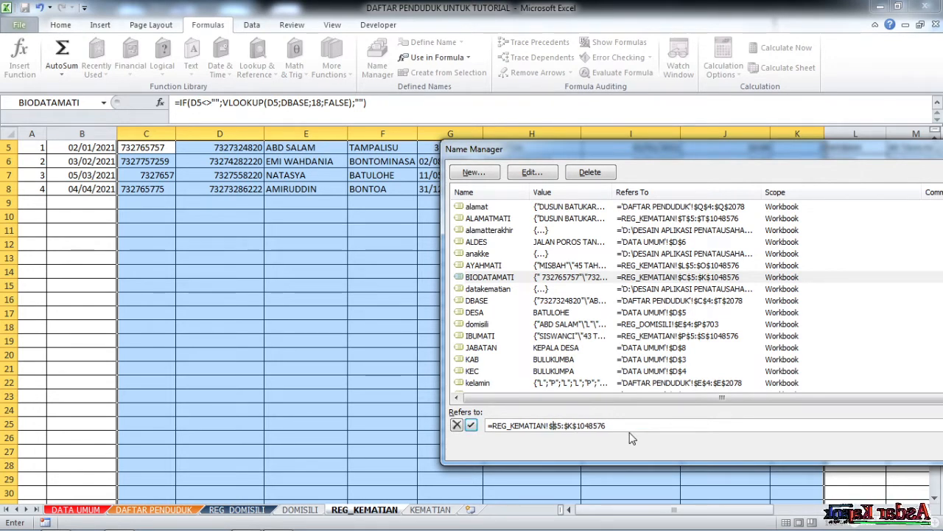
text(E)
drag(628, 147, 457, 137)
key(Return)
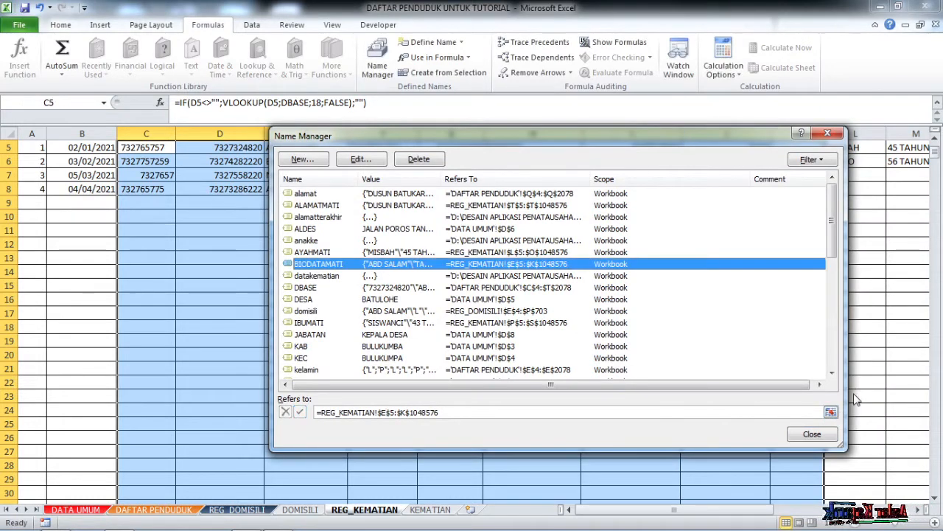
click(805, 435)
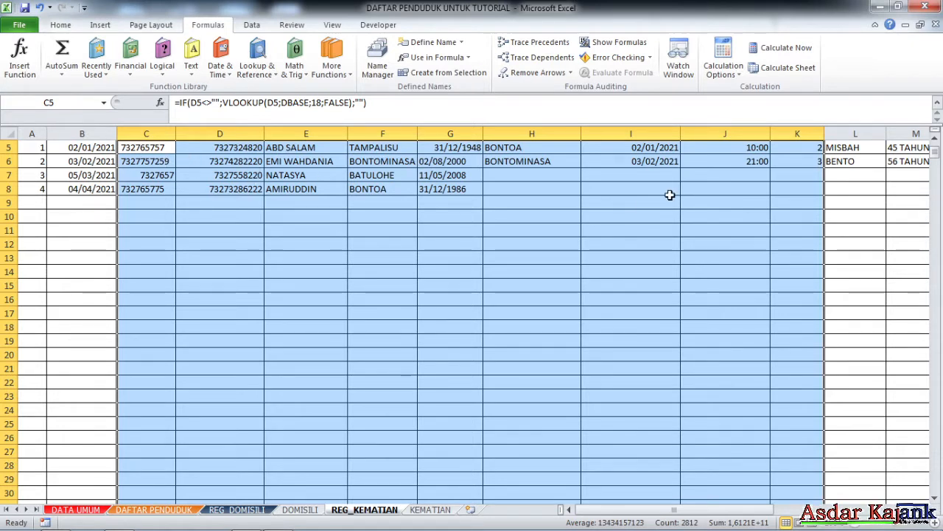
Select BIODATAMATI from the Name Box to confirm it now spans columns E to K.
click(103, 103)
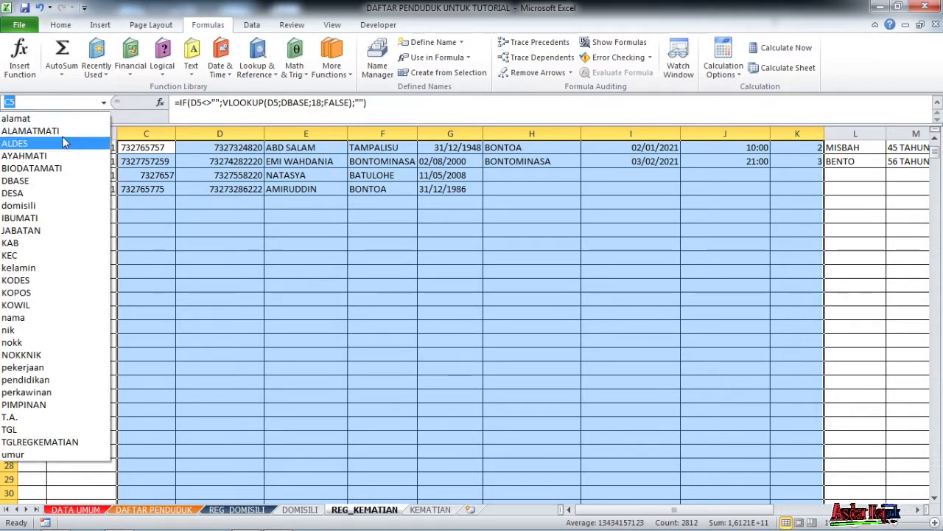
click(64, 170)
scroll(291, 174, up, 2)
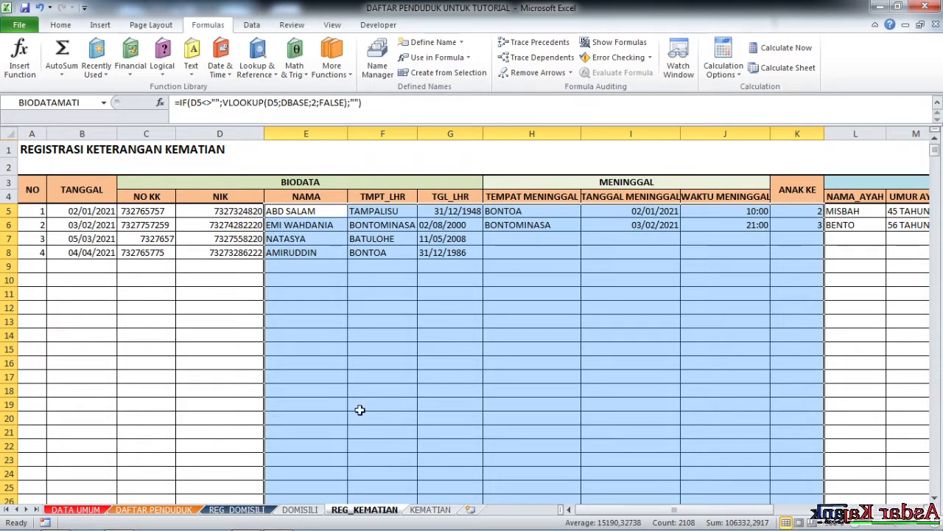
Open the Format Control settings of the drop-down on the KEMATIAN sheet.
click(430, 510)
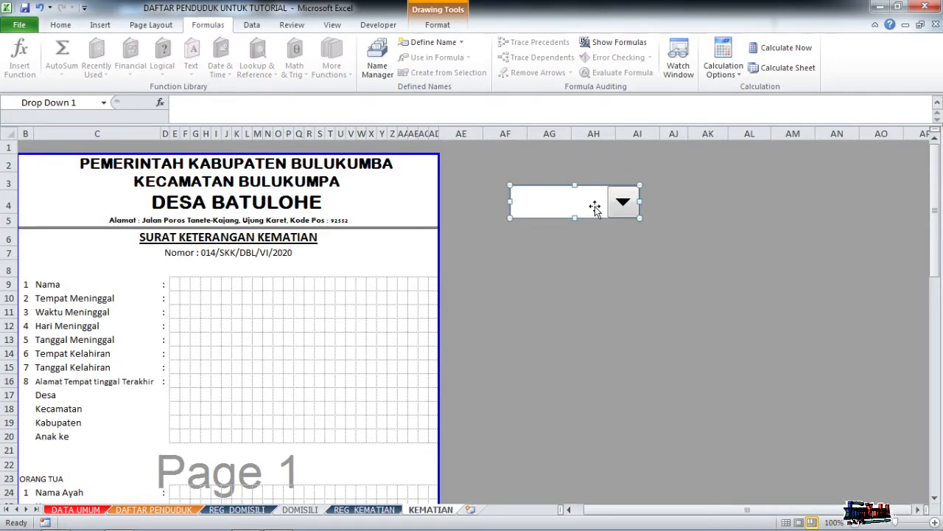
right_click(594, 205)
click(575, 283)
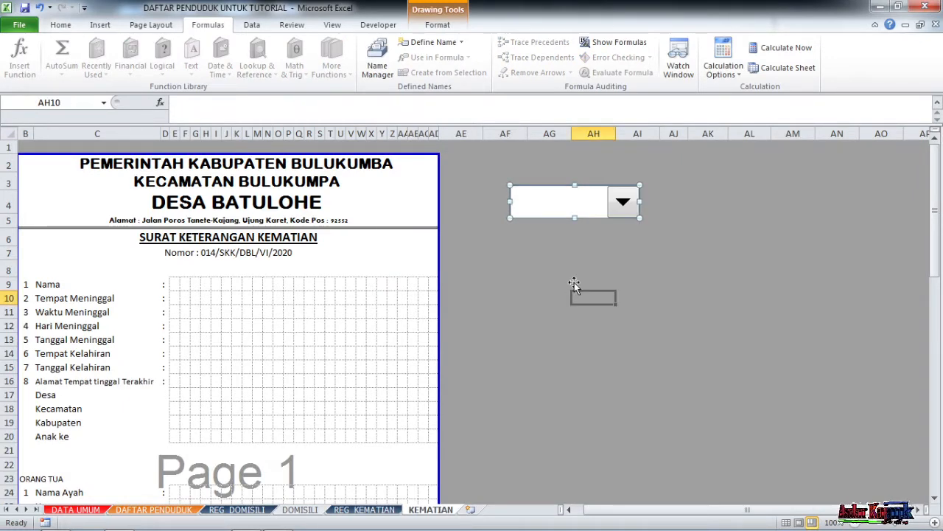
right_click(553, 194)
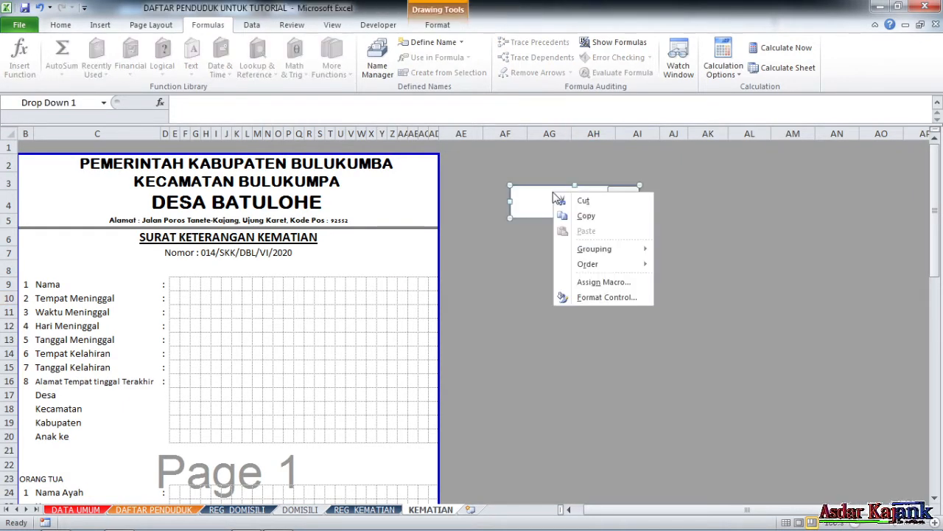
click(601, 297)
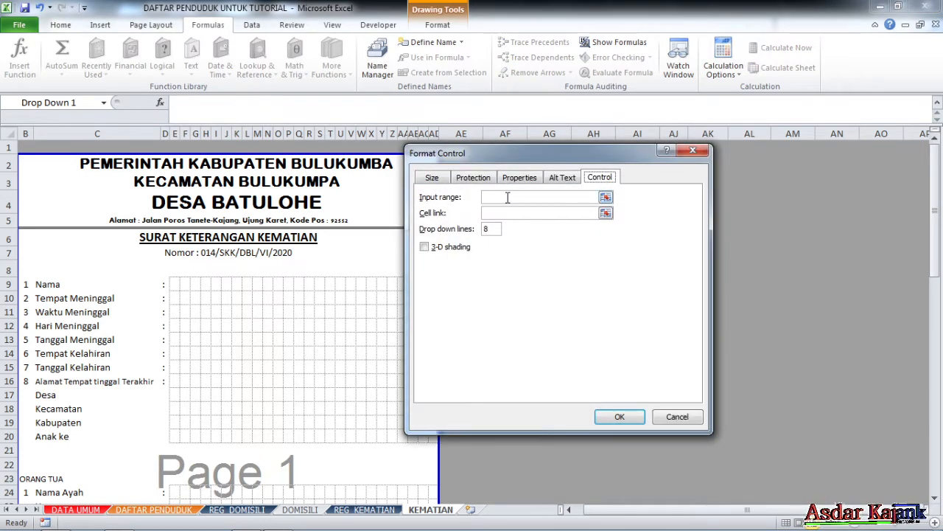
Set the drop-down's input range to BIODATAMATI and its cell link to $AF$4.
click(507, 197)
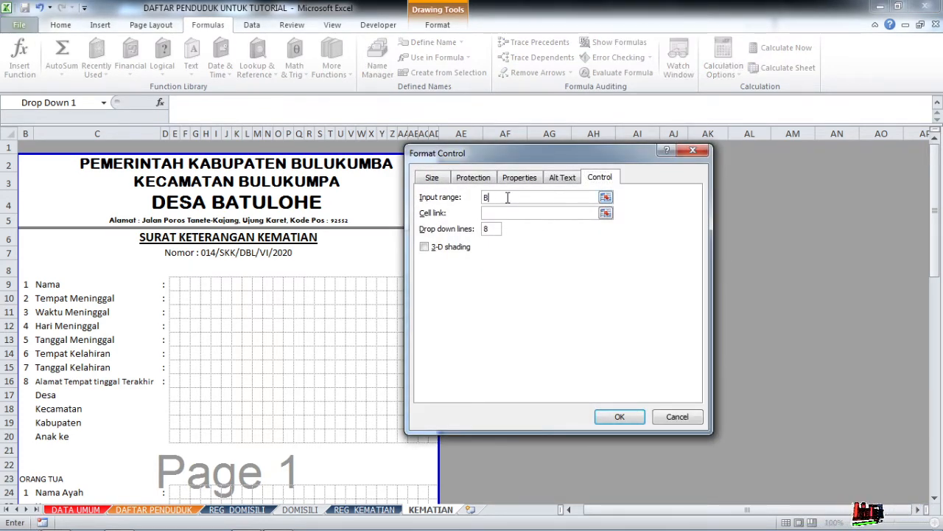
text(BIODATA)
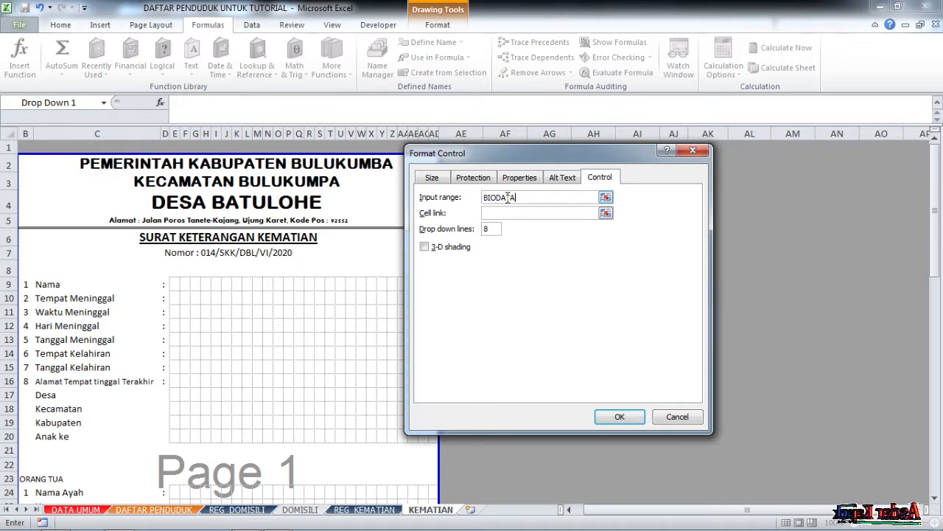
text(MATI)
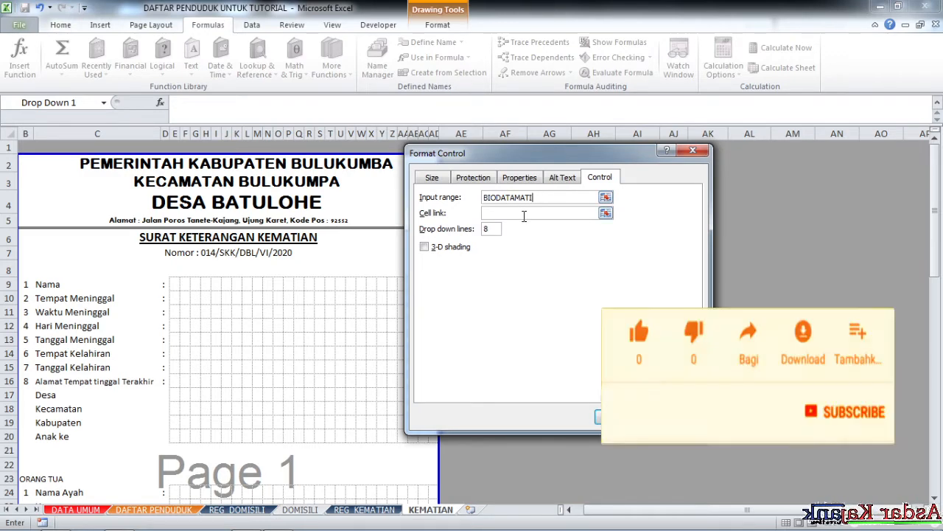
click(522, 213)
drag(503, 171, 618, 327)
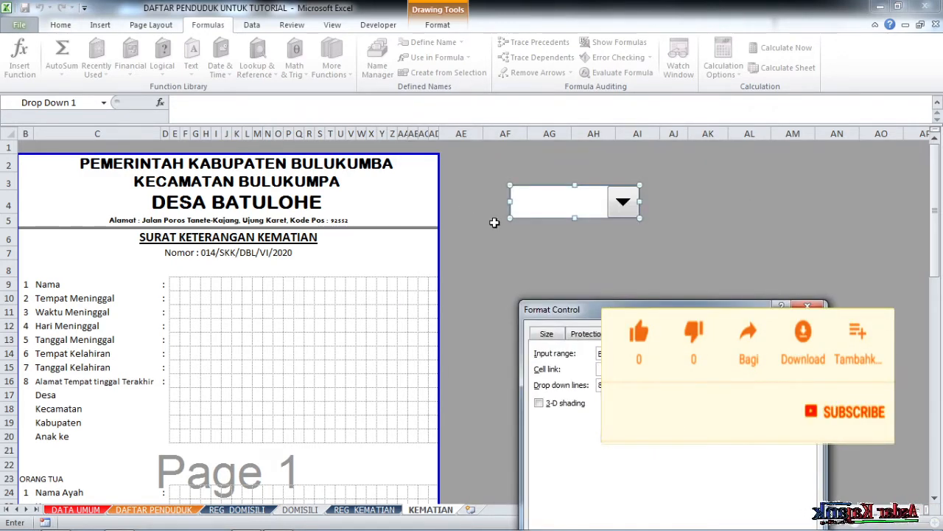
click(468, 208)
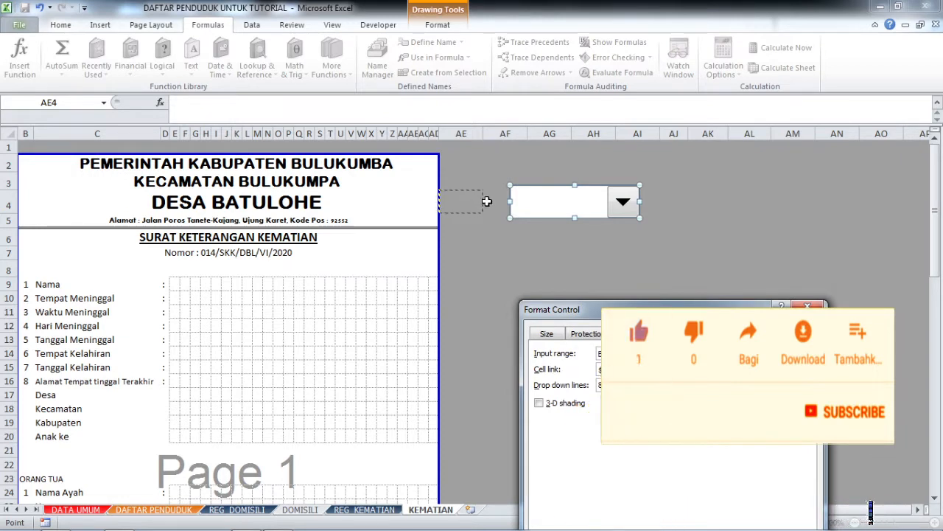
click(500, 208)
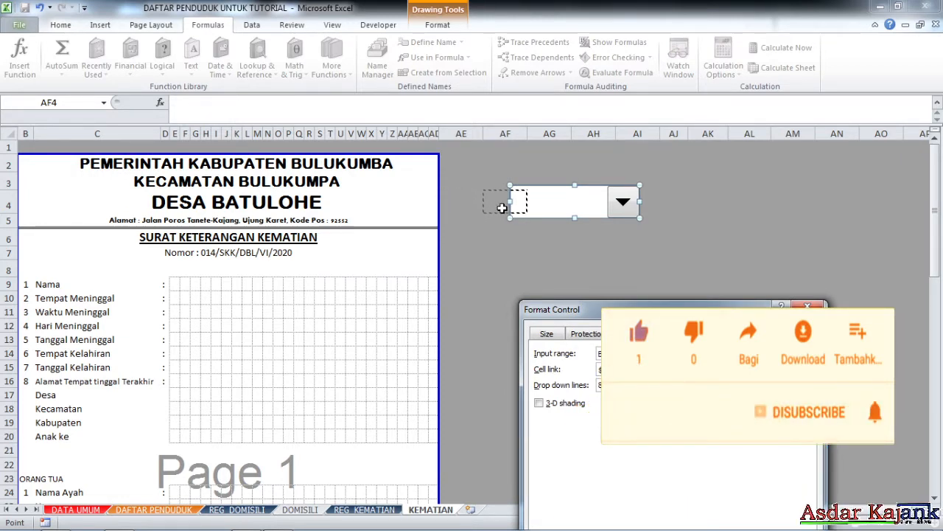
drag(676, 309, 686, 146)
key(Return)
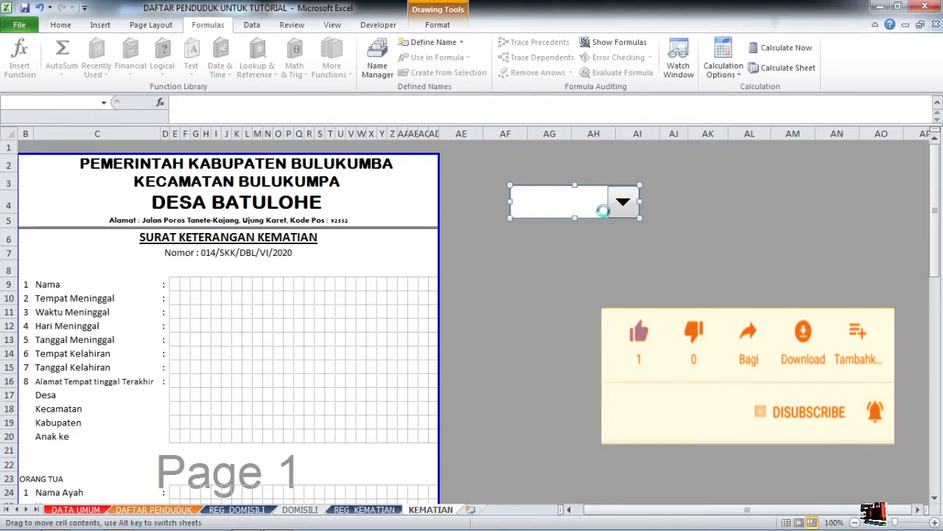
click(594, 283)
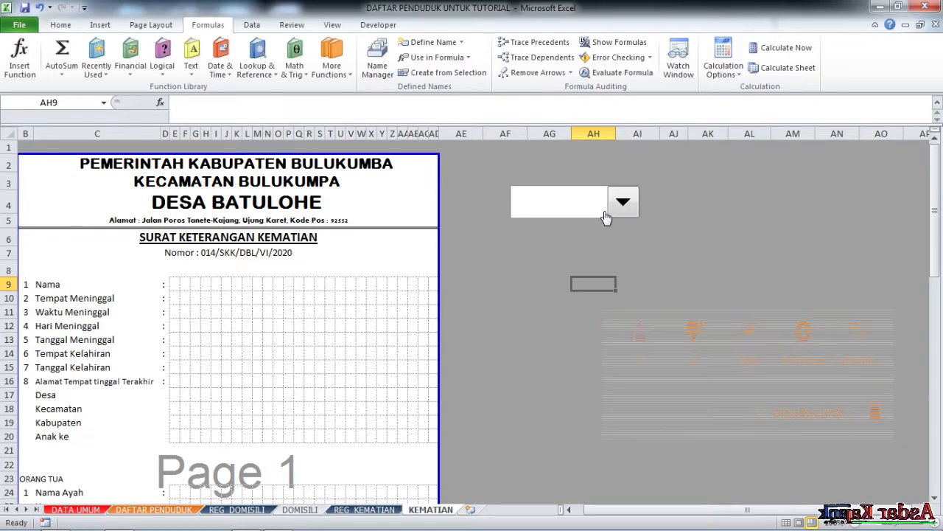
Nudge the drop-down control slightly to the right.
right_click(522, 204)
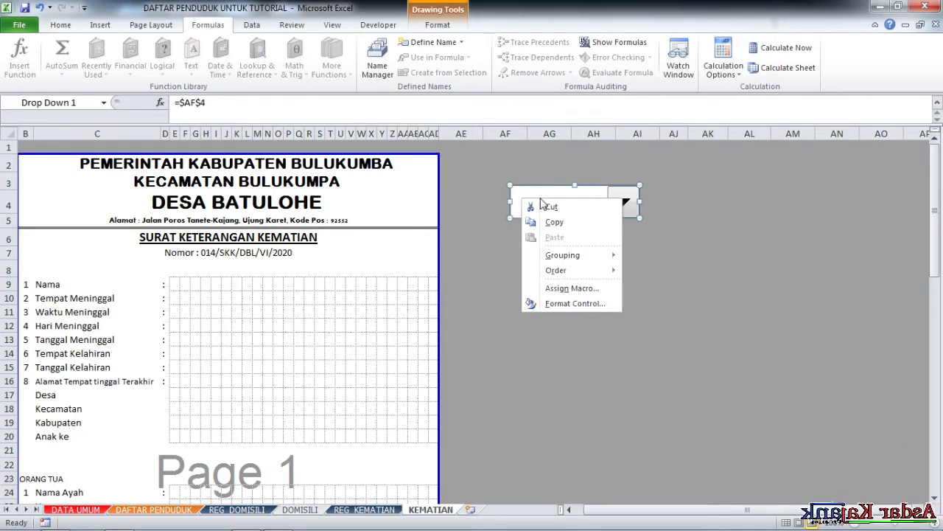
click(542, 188)
drag(541, 185, 569, 190)
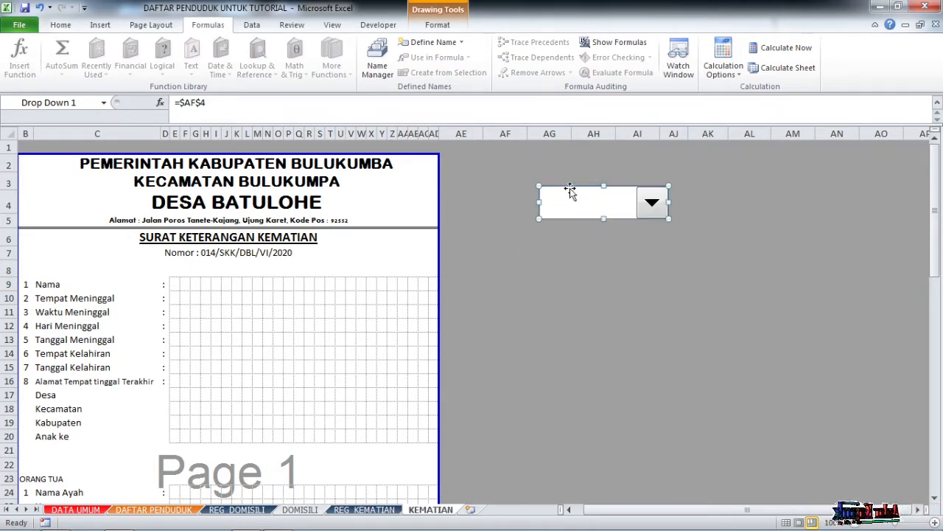
click(632, 240)
click(652, 205)
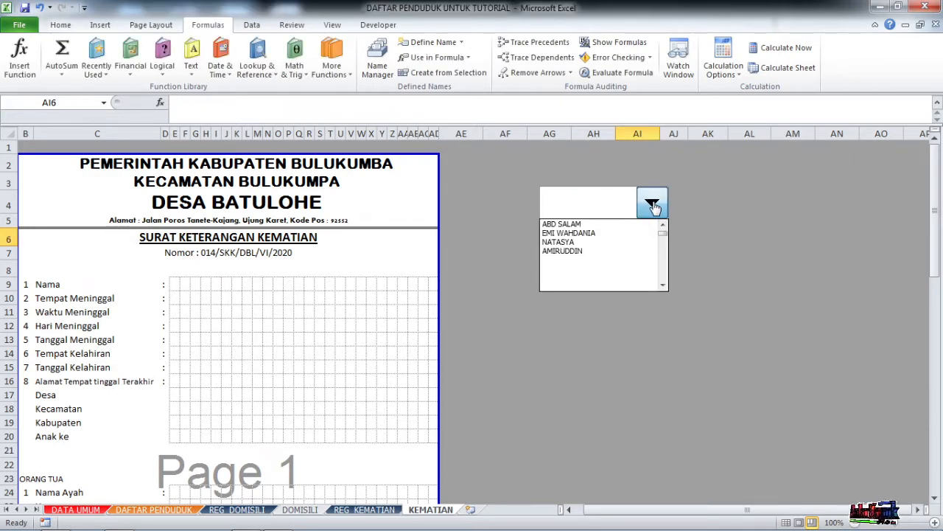
click(592, 224)
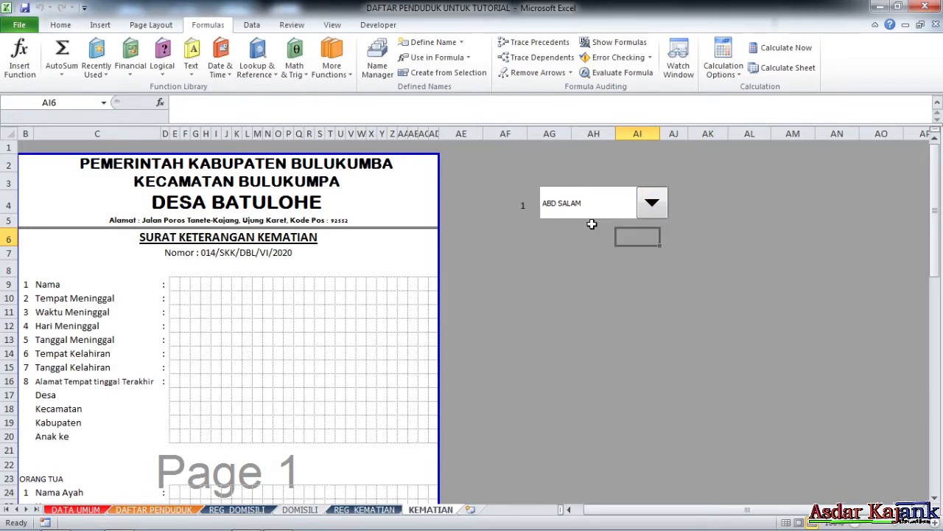
click(543, 243)
click(520, 205)
click(559, 283)
click(526, 210)
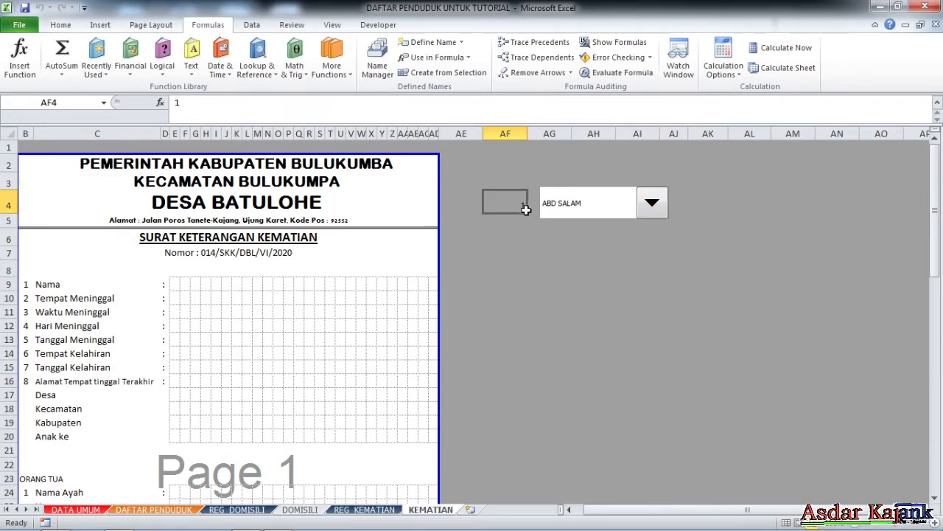
click(576, 281)
click(534, 280)
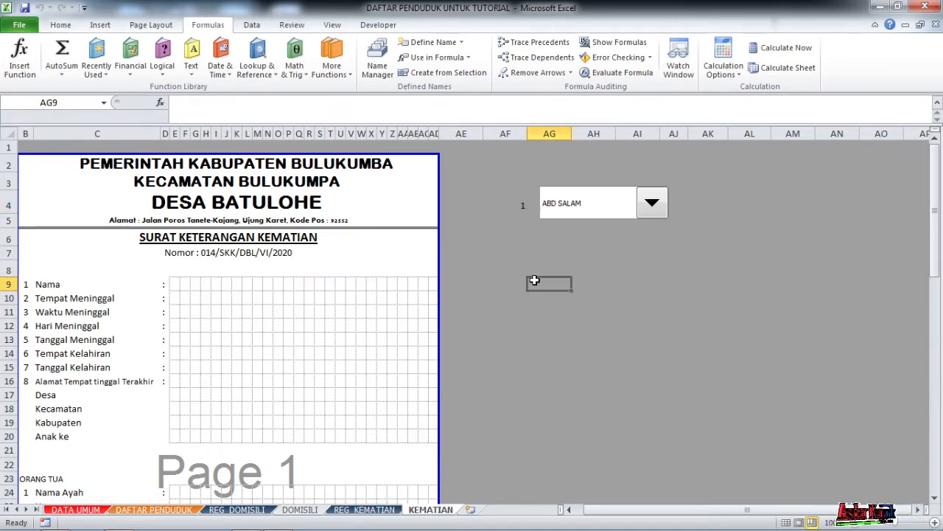
scroll(537, 192, down, 1)
click(522, 218)
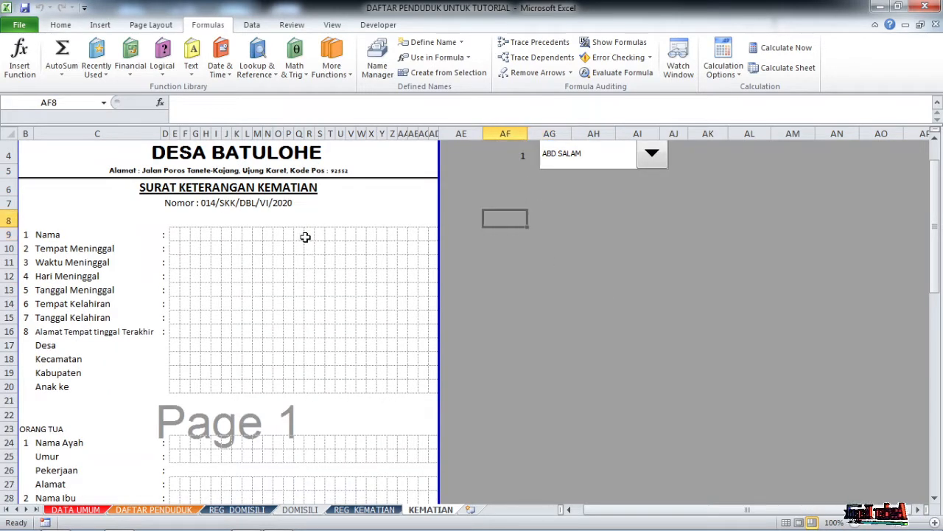
Select the Nama row on the form and settle on cell AF9 for the name formula.
drag(178, 237, 430, 236)
scroll(558, 240, up, 1)
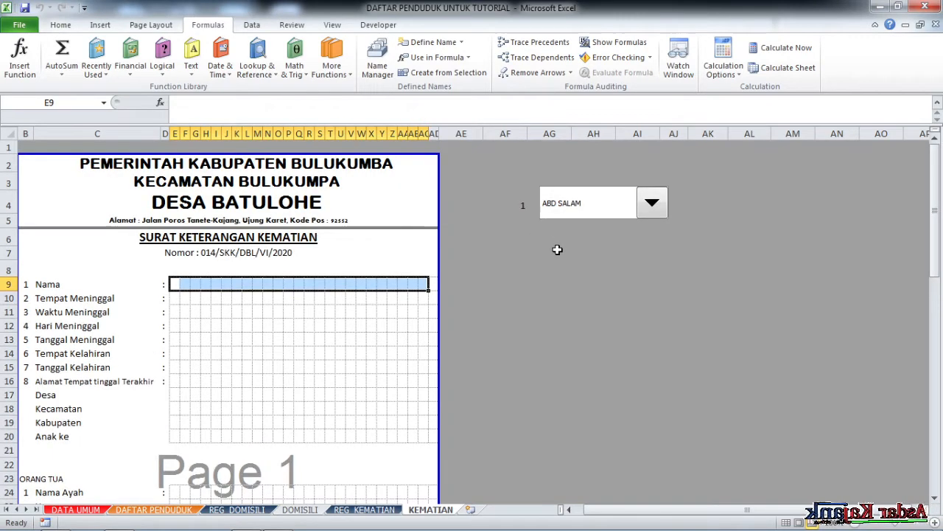
drag(640, 509, 587, 499)
click(567, 288)
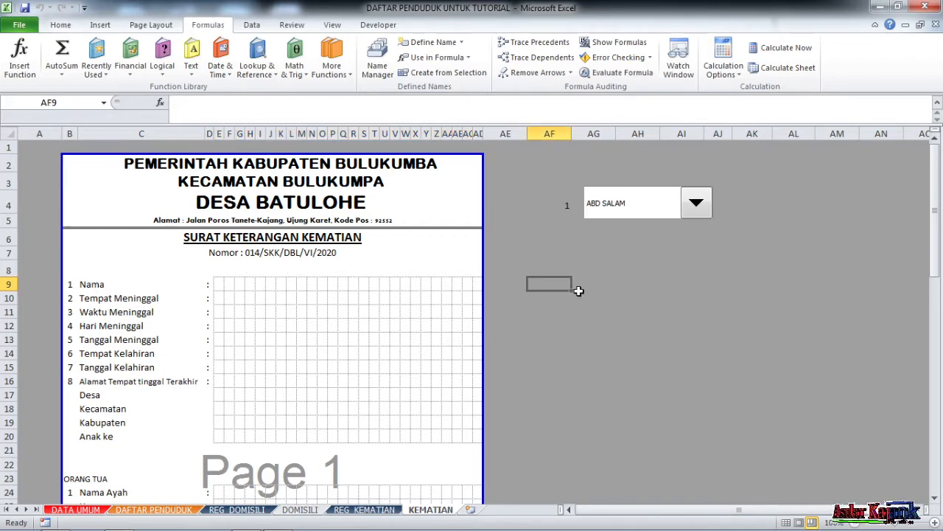
click(584, 270)
click(564, 284)
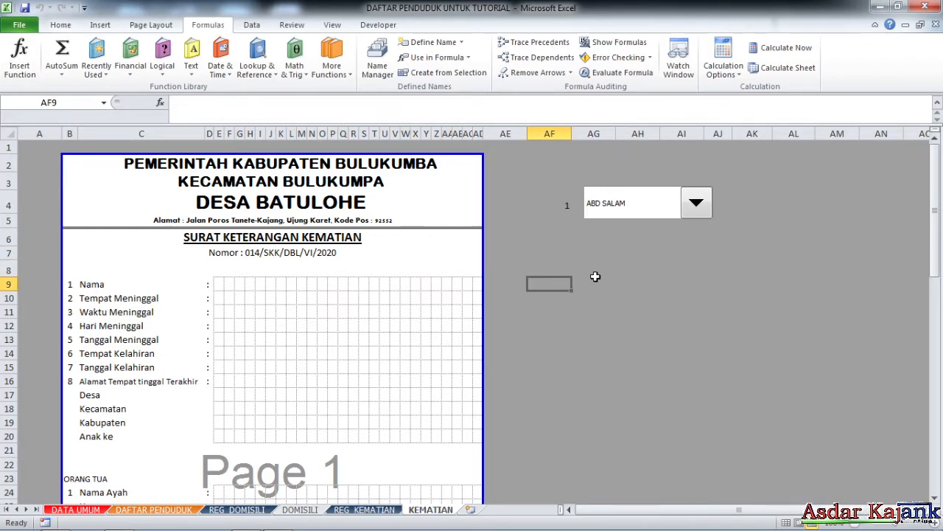
click(596, 284)
click(564, 283)
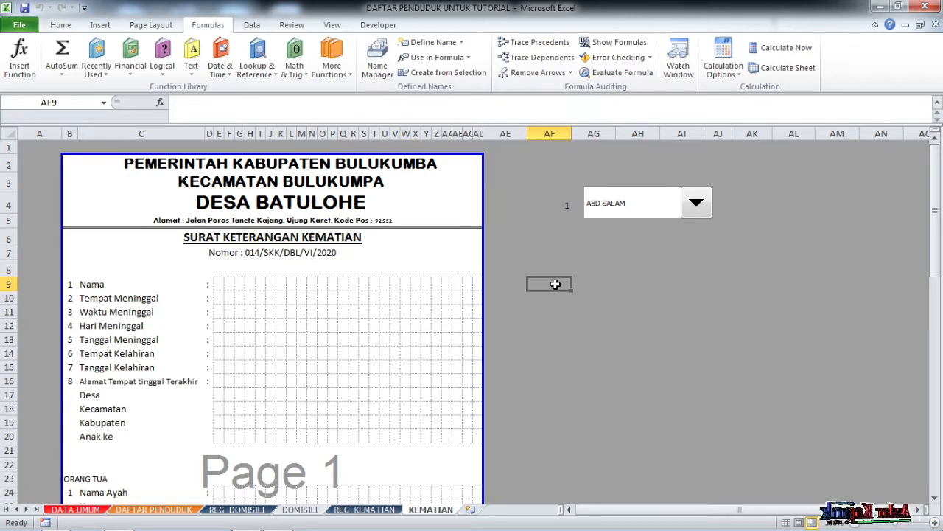
text(=INDE)
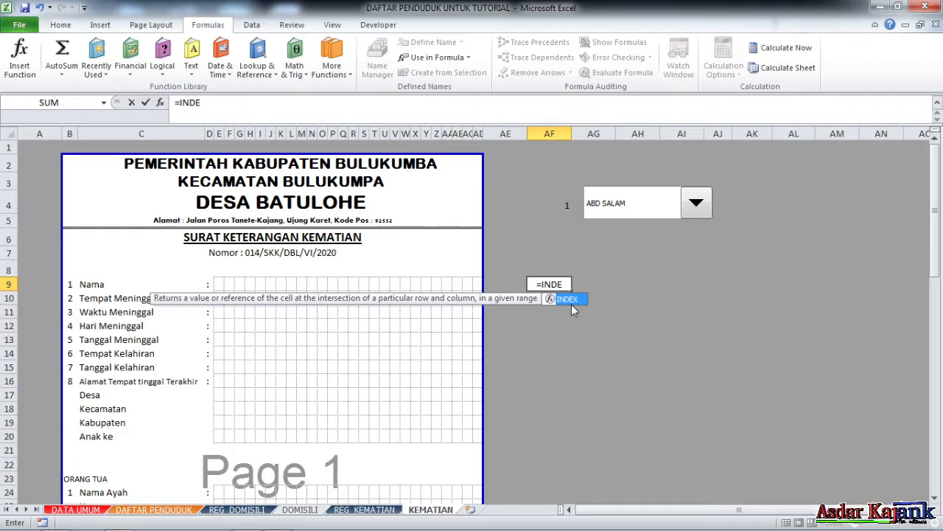
double_click(574, 302)
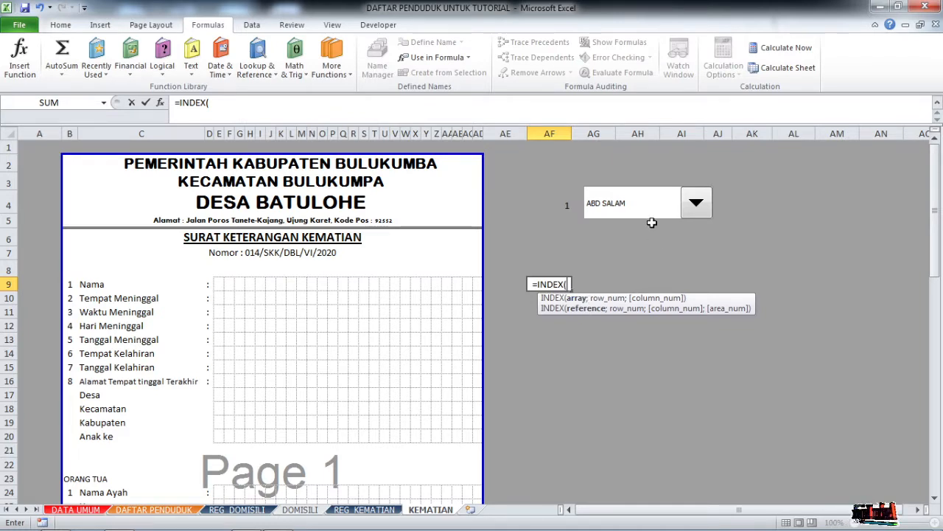
text(BI)
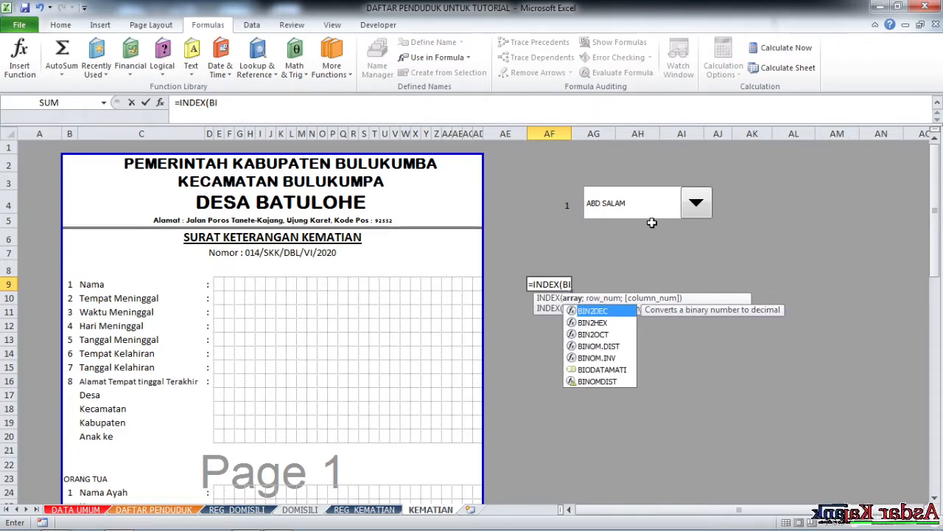
text(O)
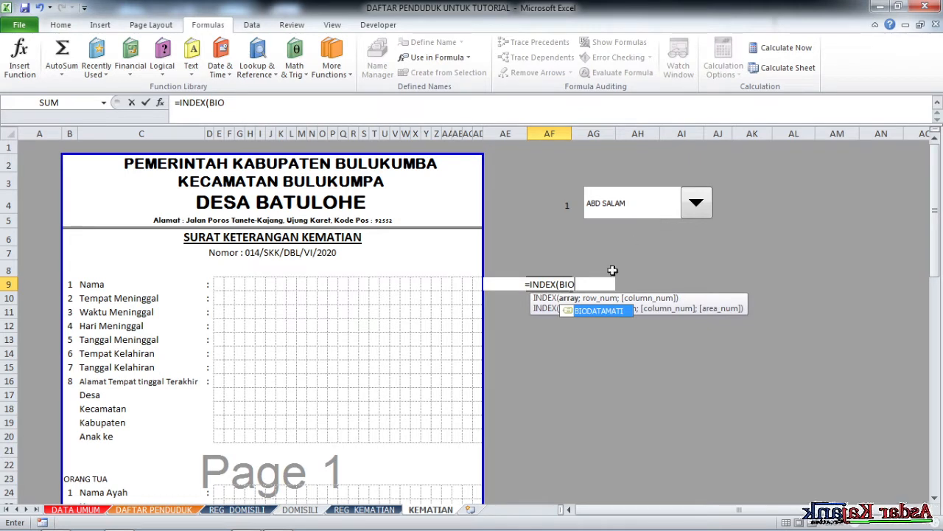
double_click(613, 311)
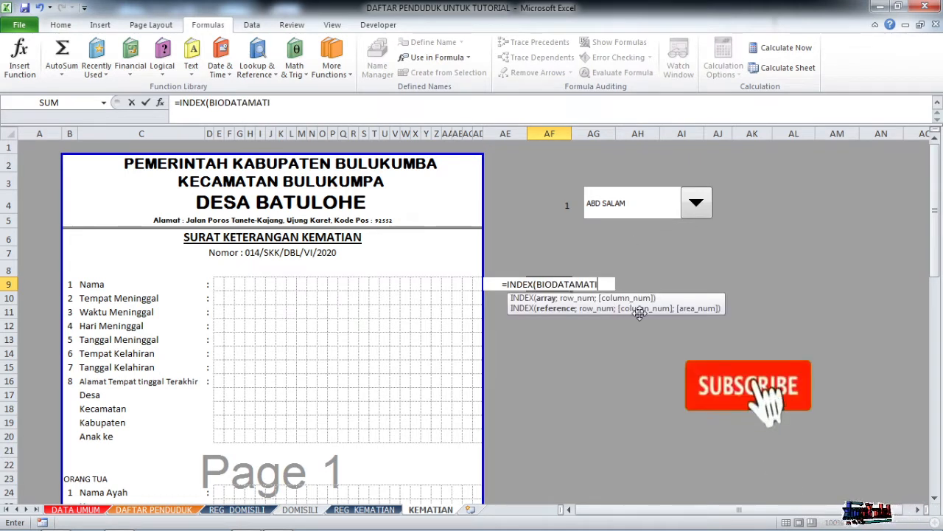
text(;)
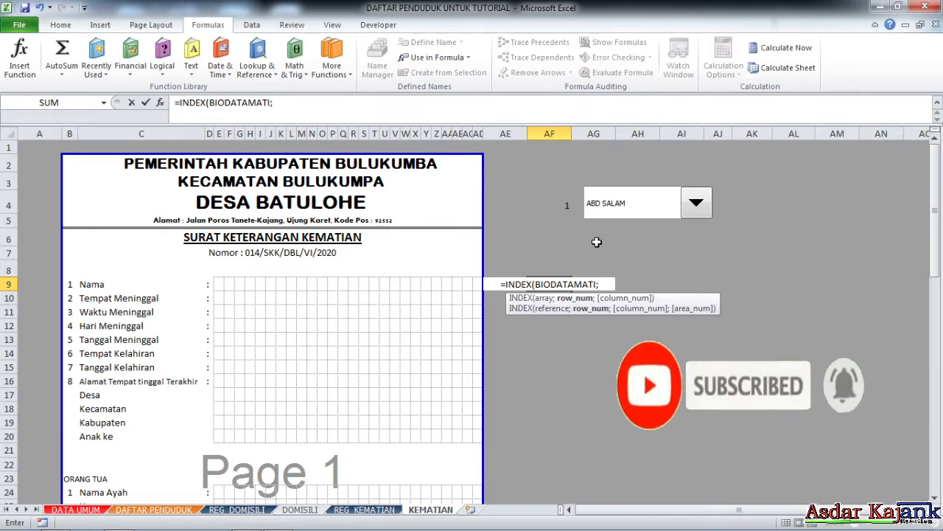
click(563, 205)
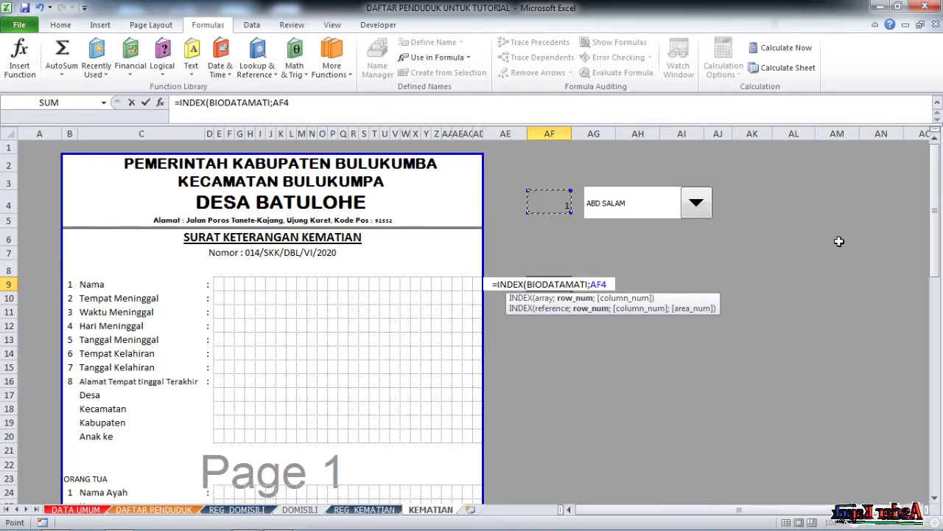
text(;)
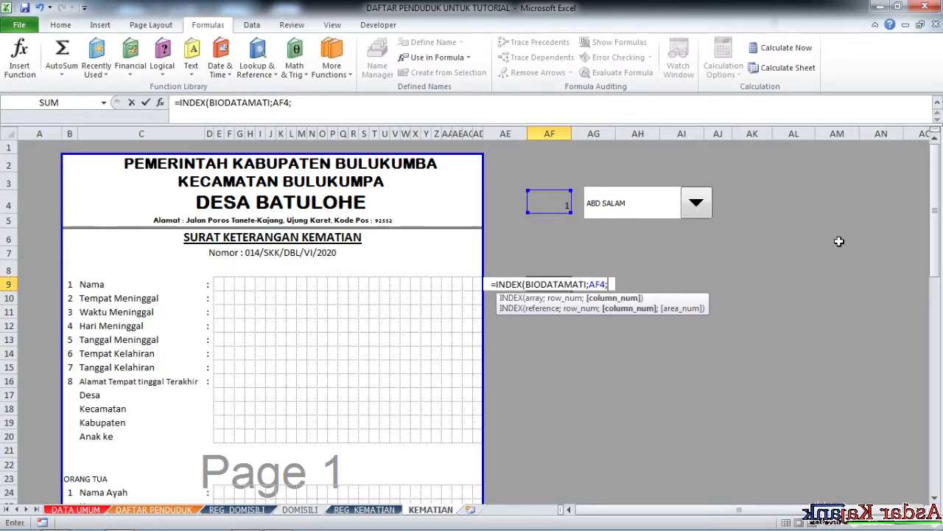
text(1)
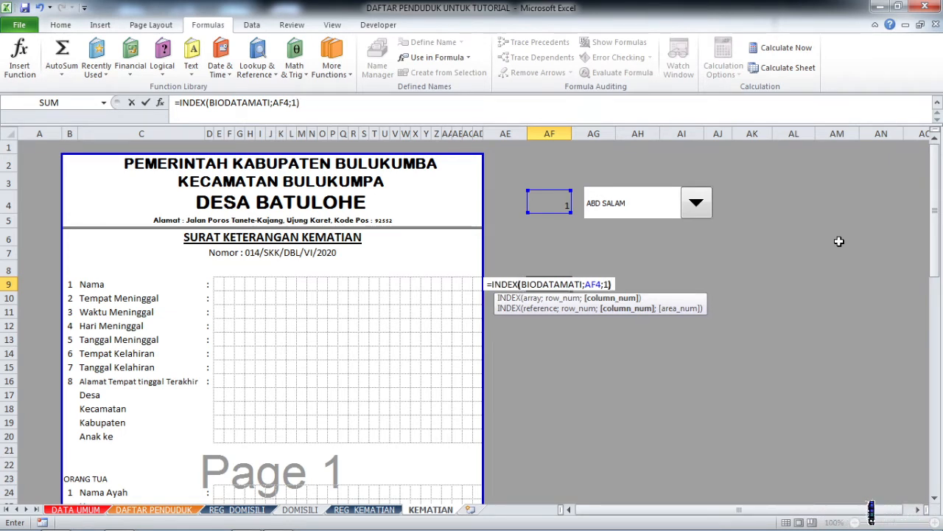
key(Return)
Make the AF4 reference absolute so AF9 reads =INDEX(BIODATAMATI;$AF$4;1).
click(554, 284)
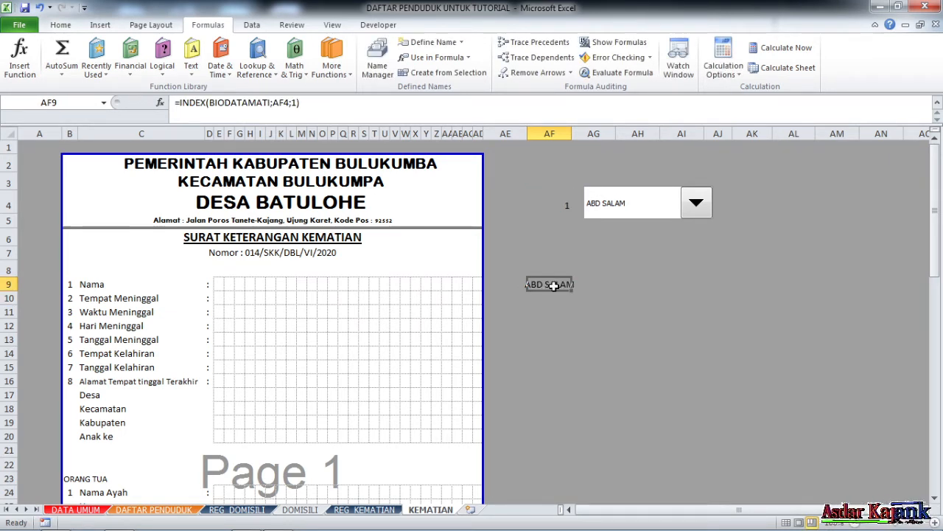
click(280, 104)
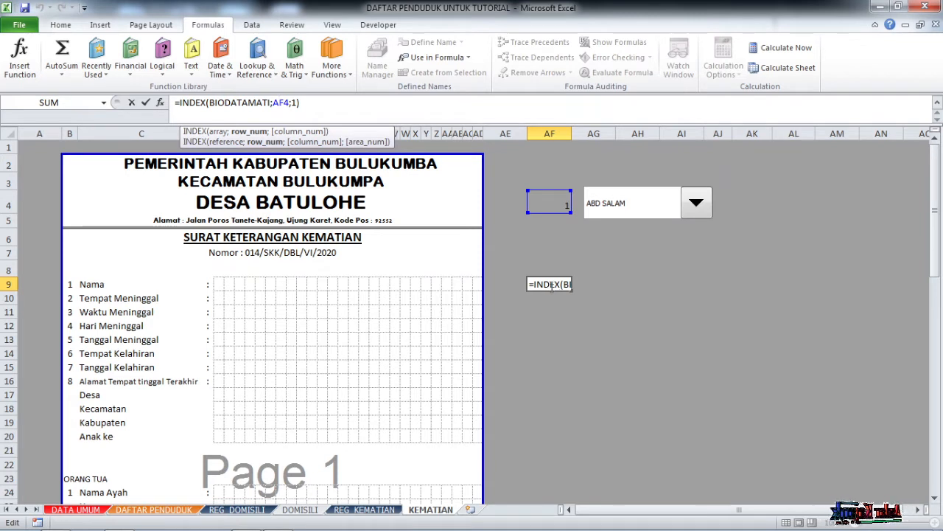
key(F4)
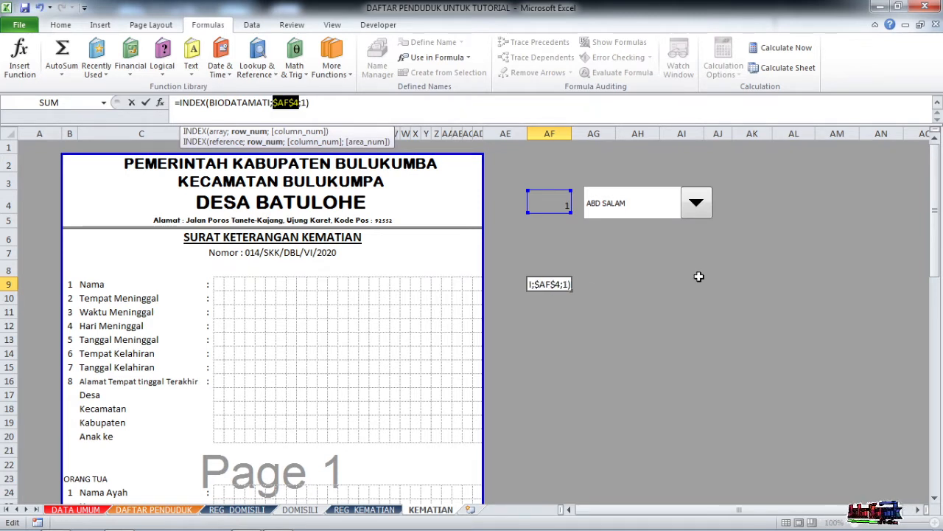
key(Return)
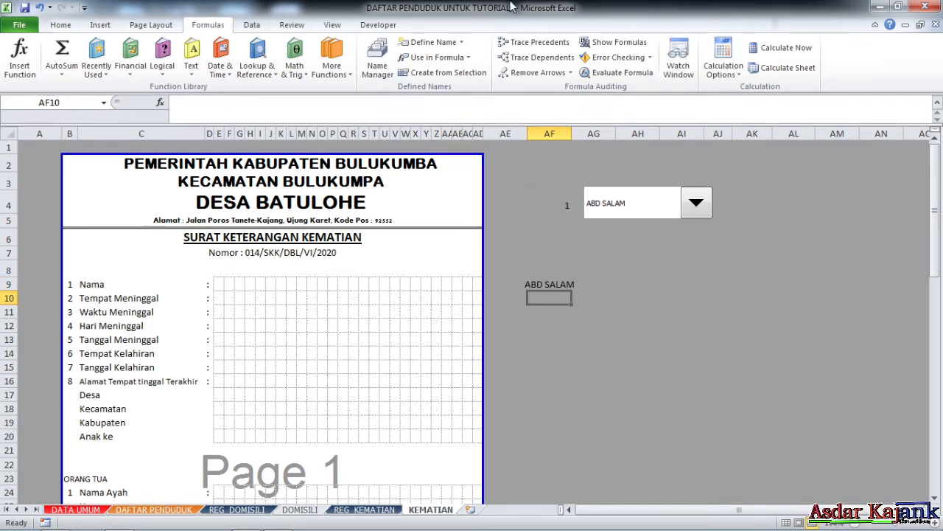
click(549, 285)
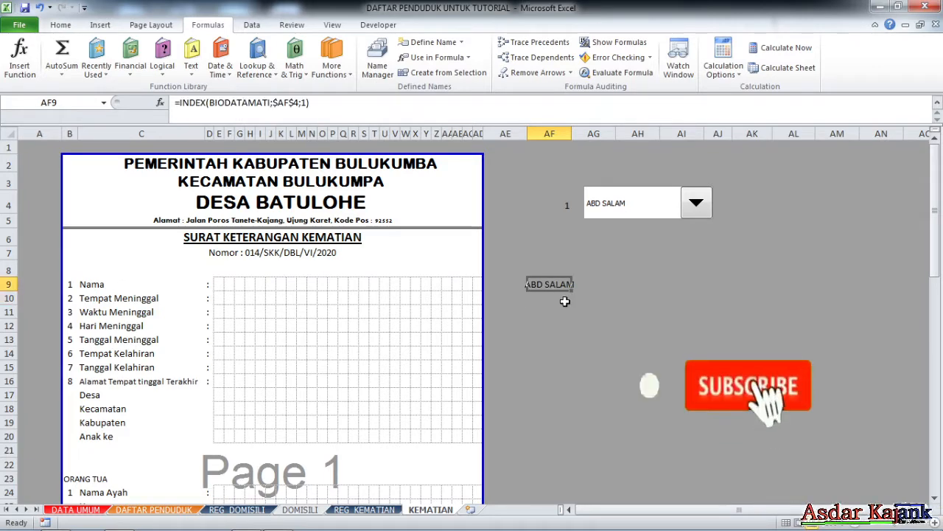
scroll(551, 289, down, 1)
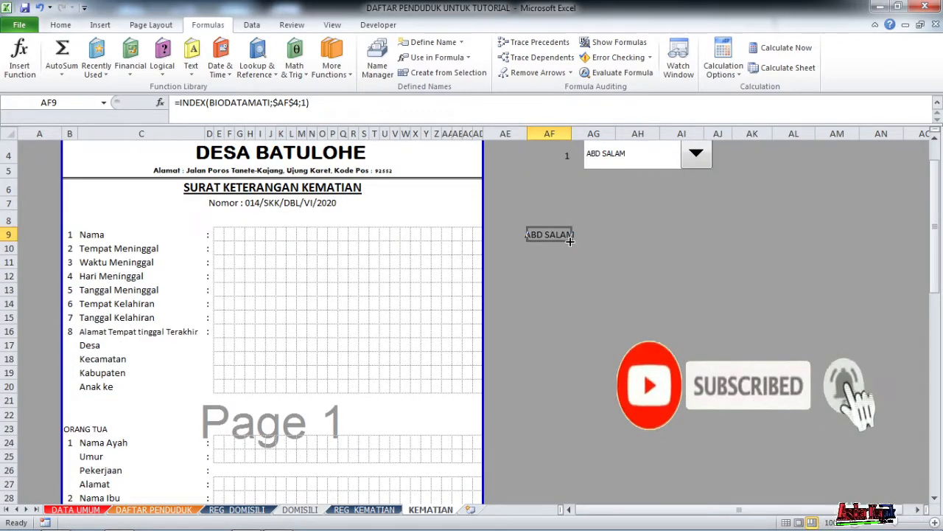
click(92, 249)
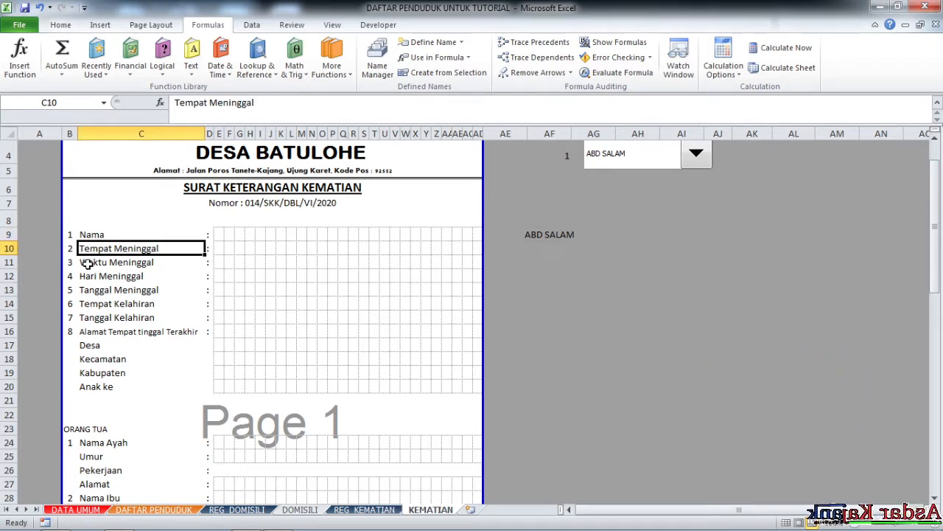
Fill AF9's INDEX formula down column AF through row 36.
click(565, 241)
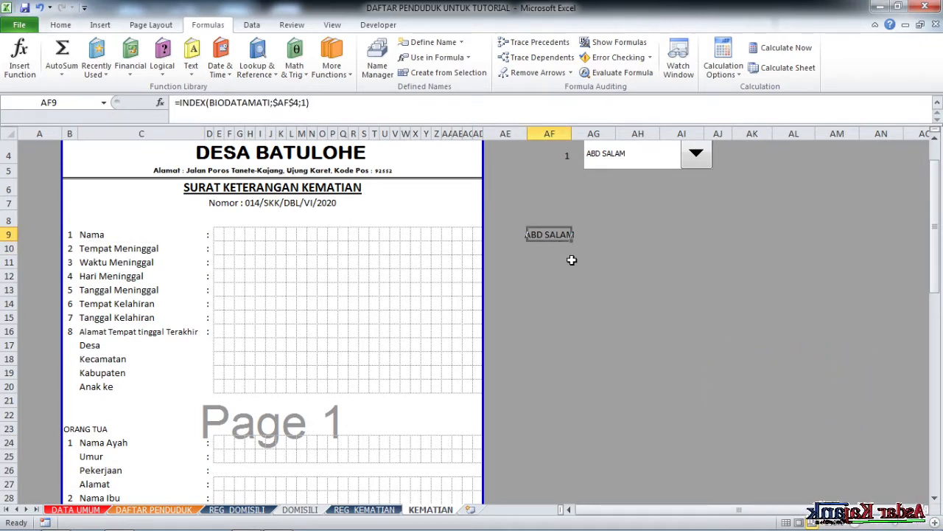
drag(572, 241, 579, 400)
scroll(581, 381, down, 3)
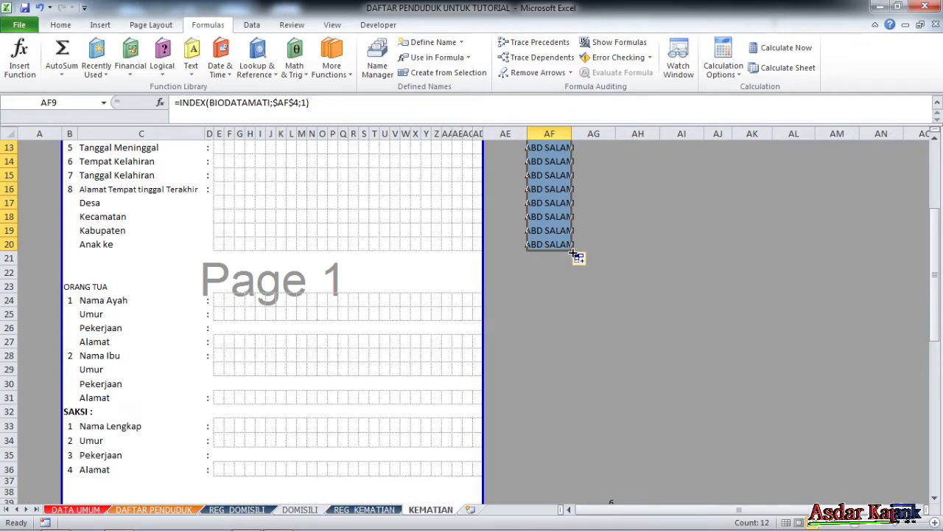
drag(573, 253, 574, 426)
scroll(574, 426, down, 4)
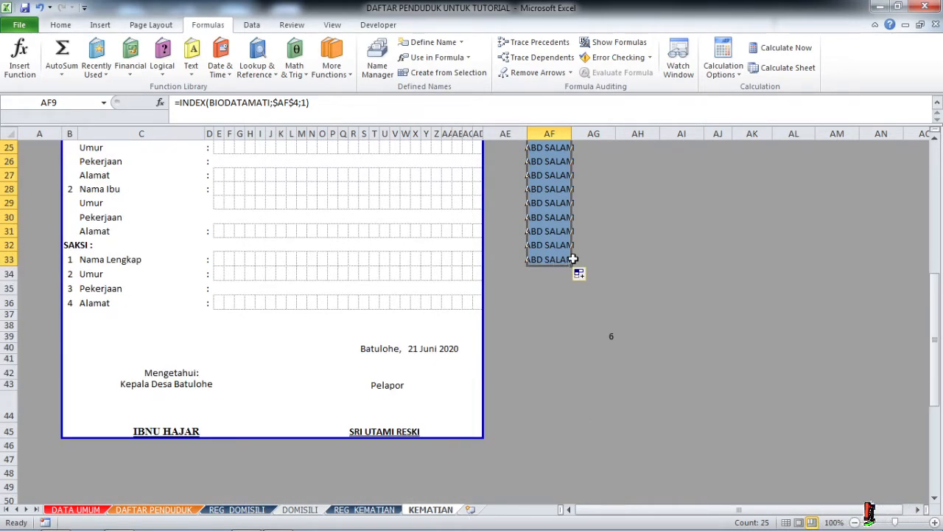
drag(574, 272, 570, 309)
scroll(571, 302, up, 8)
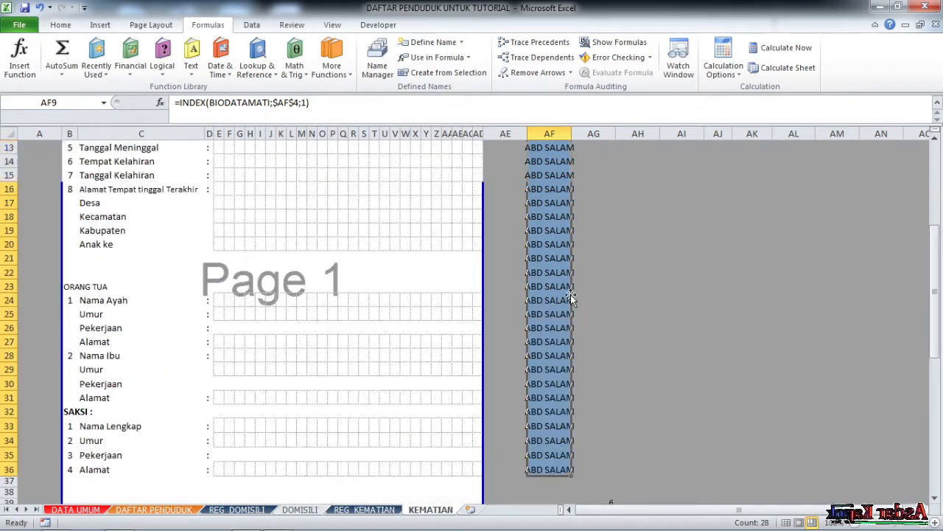
Widen column AF to about 18 so the names fit.
click(619, 309)
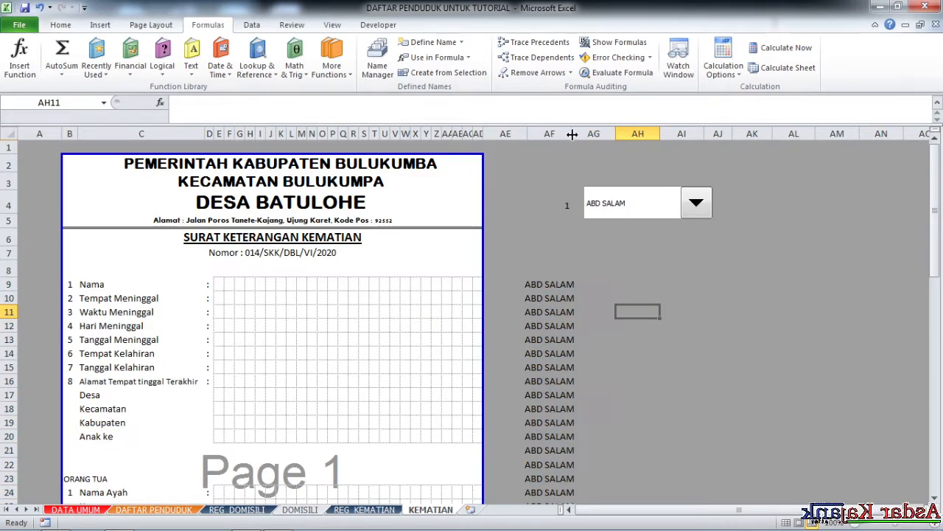
drag(572, 133, 619, 133)
scroll(596, 257, down, 2)
scroll(595, 257, up, 2)
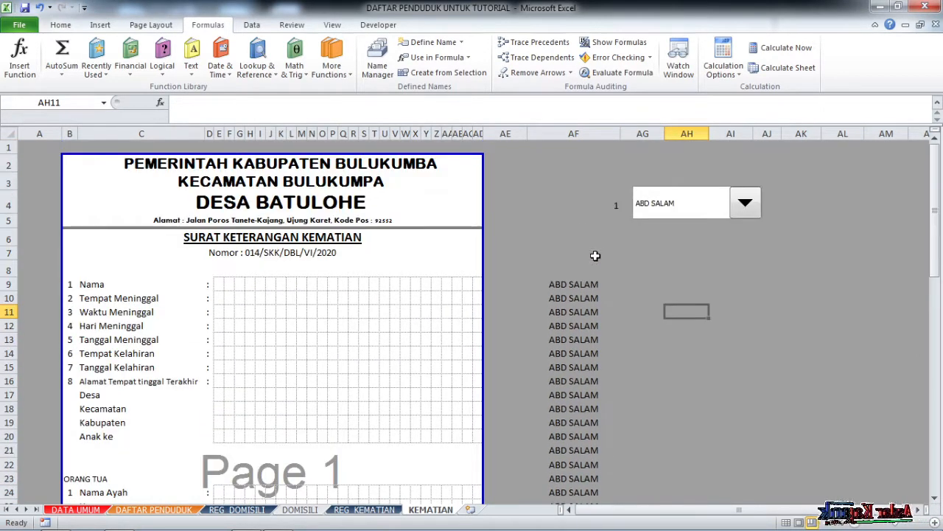
click(581, 286)
Change AF10's INDEX column to 2 so it shows BONTOA, after checking REG_KEMATIAN's columns.
click(10, 285)
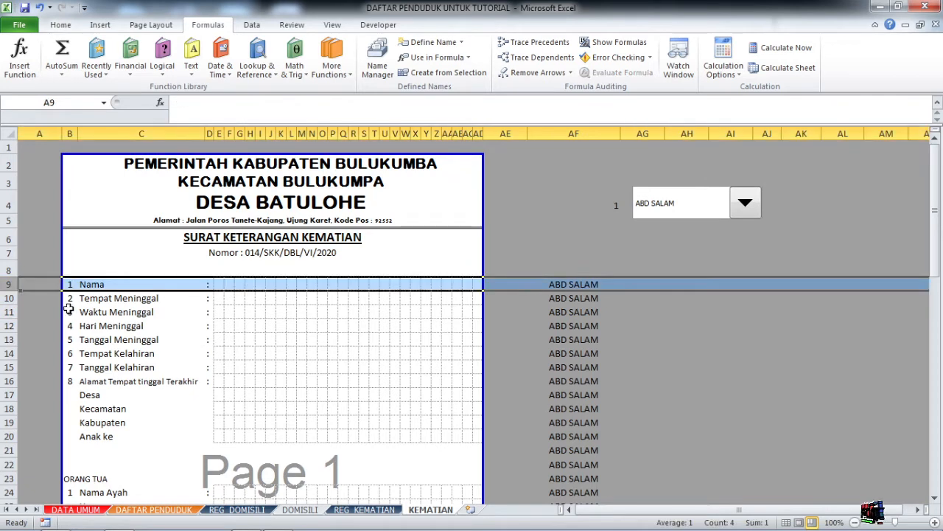
click(90, 299)
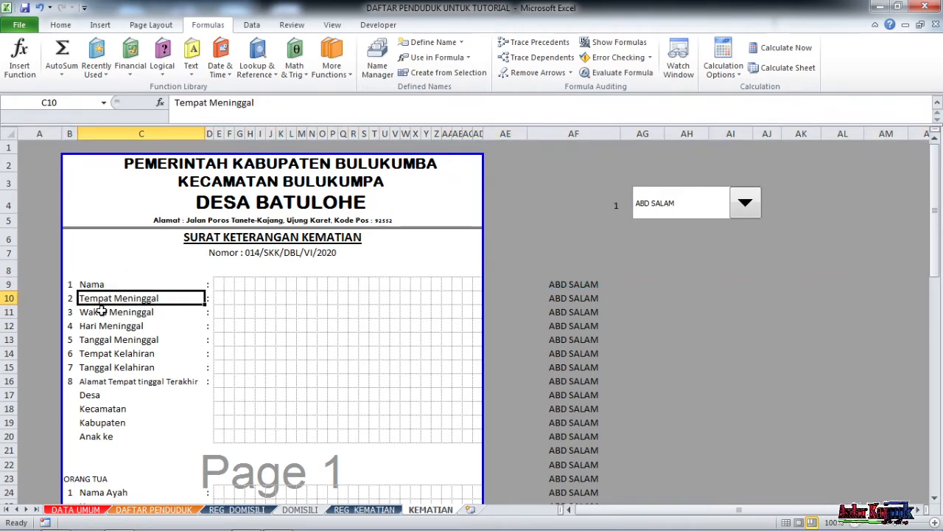
click(573, 300)
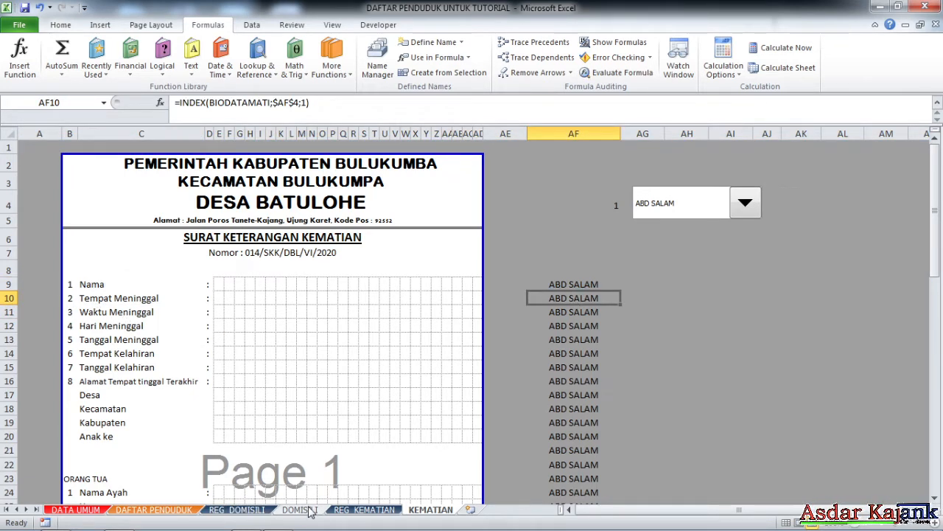
click(344, 514)
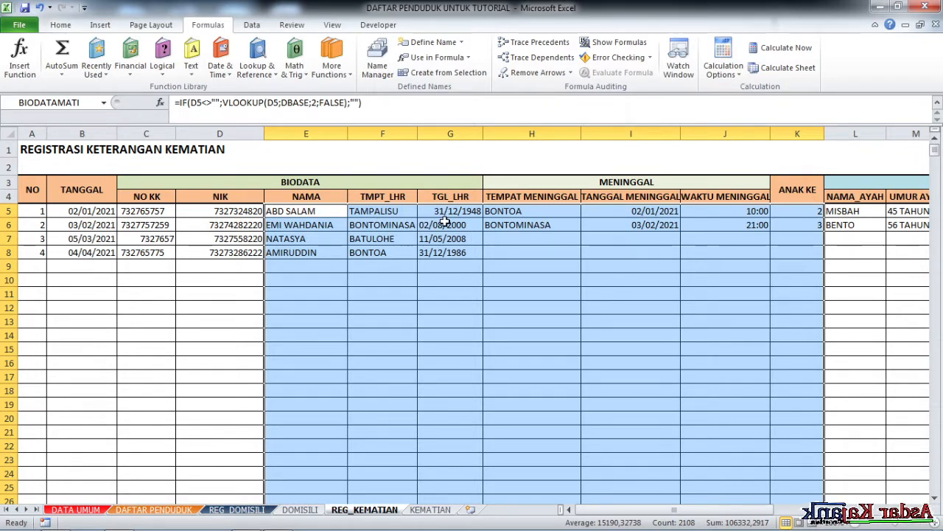
click(432, 509)
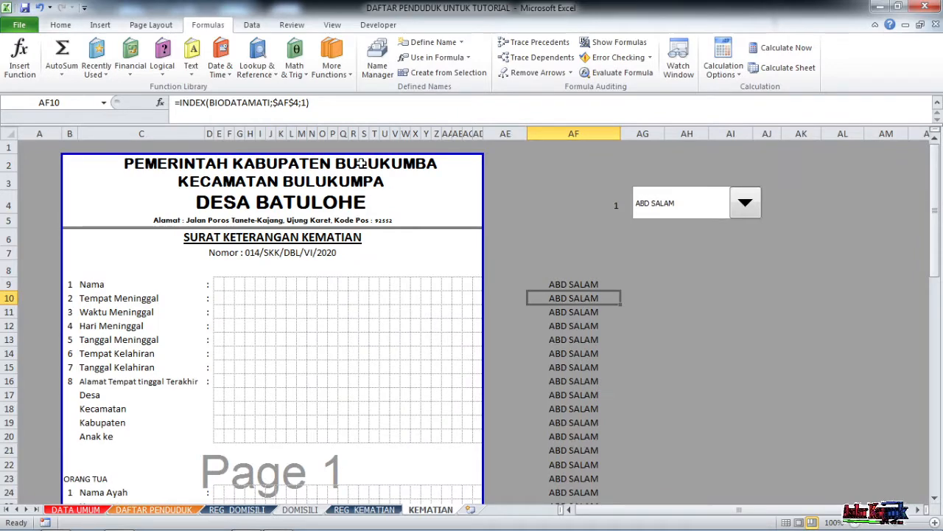
click(306, 105)
key(BackSpace)
text(2)
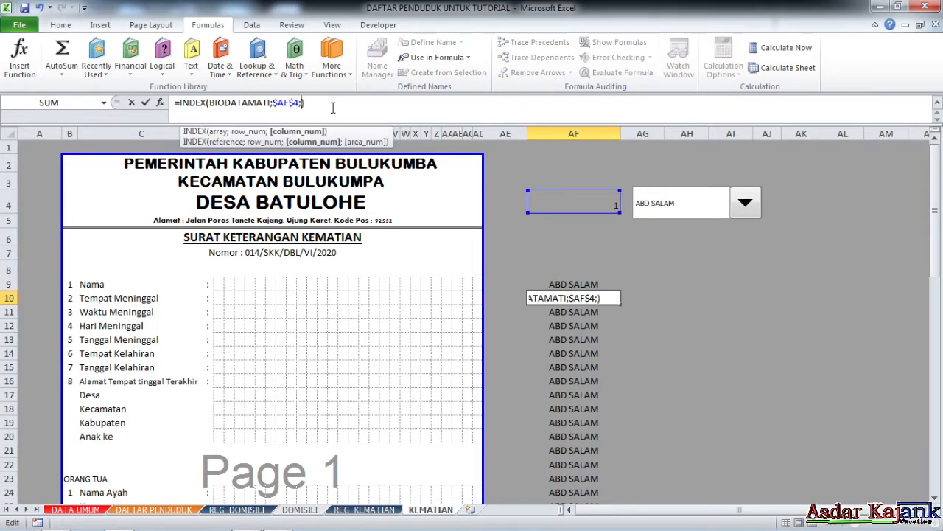
key(Return)
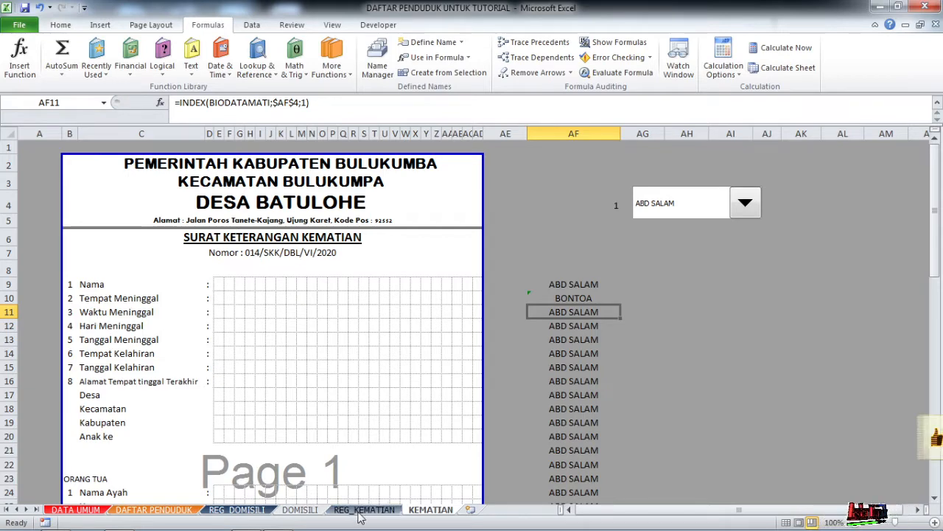
Change AF11's INDEX column to 6 so it returns the death time 0,416666667.
click(309, 106)
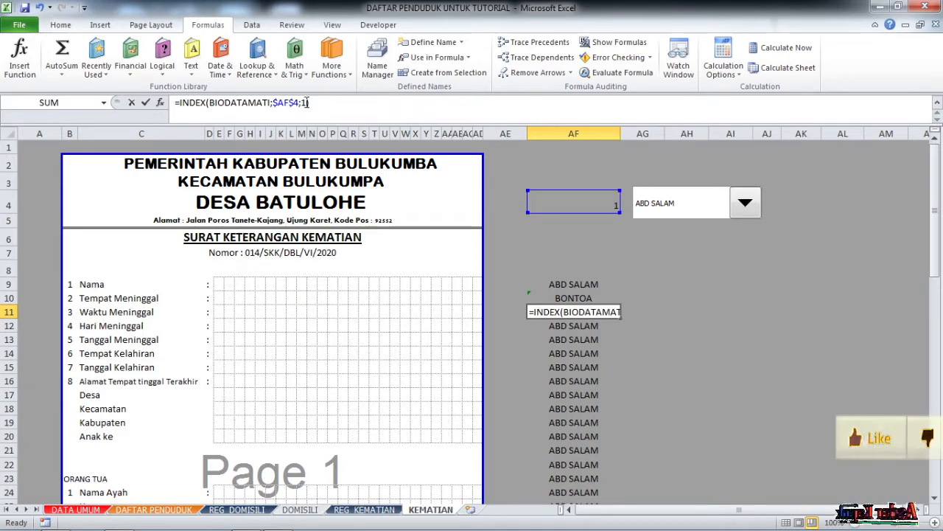
key(BackSpace)
key(Return)
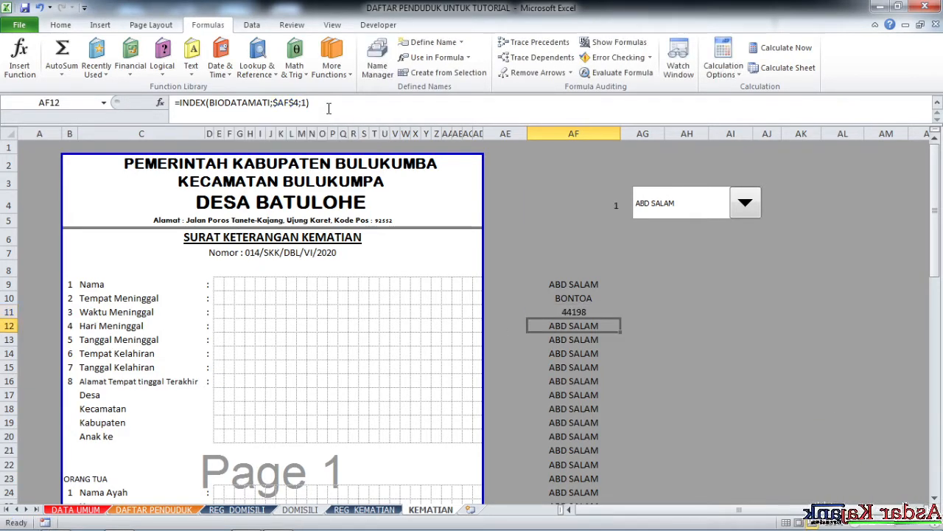
click(575, 313)
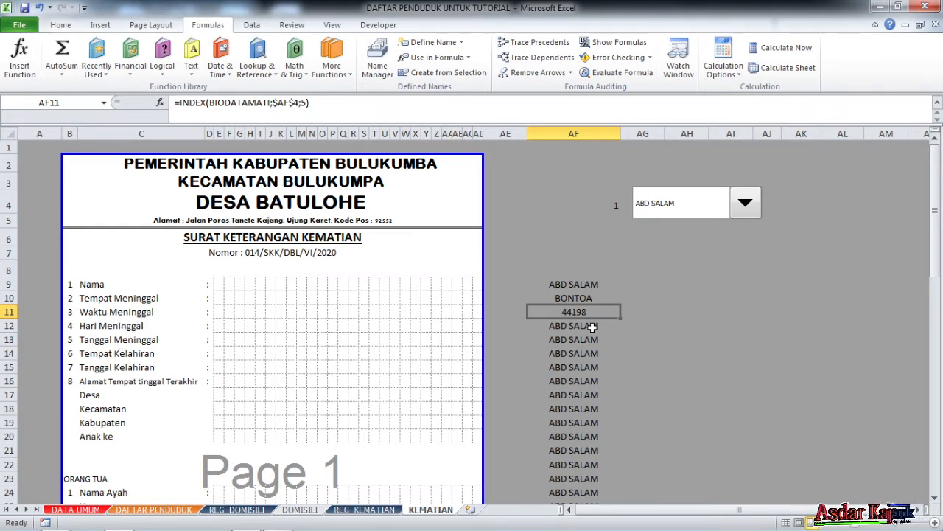
click(307, 99)
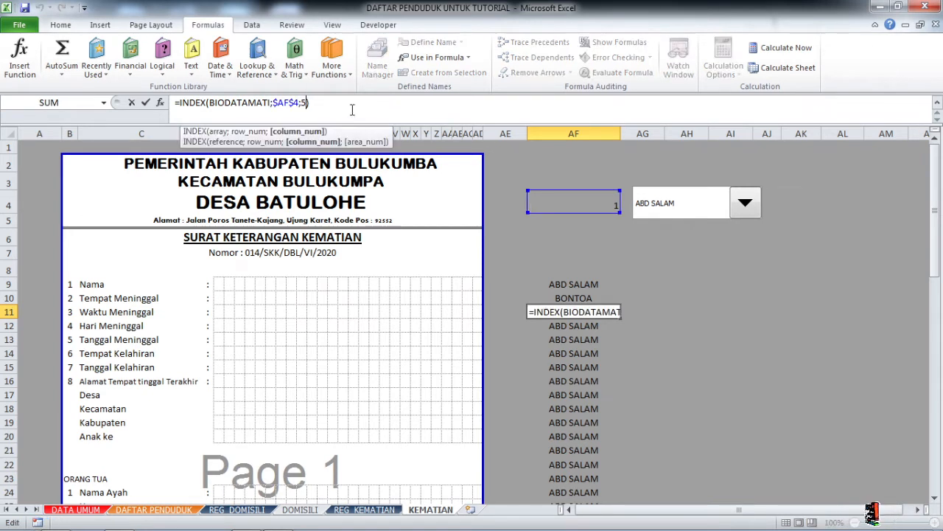
key(BackSpace)
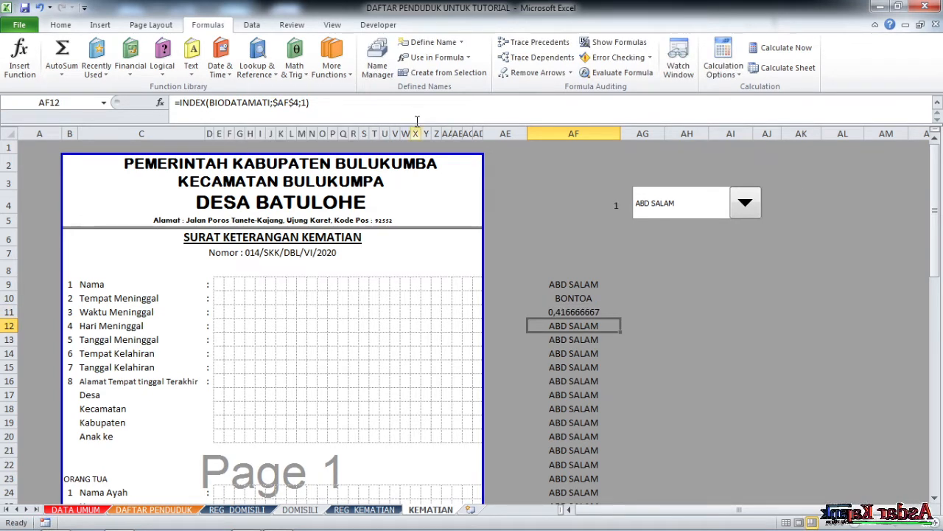
click(581, 314)
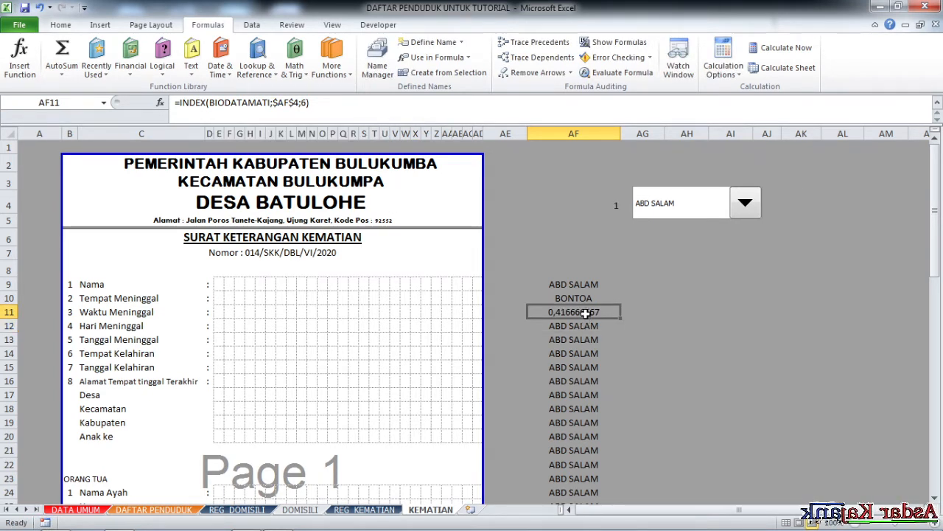
click(69, 27)
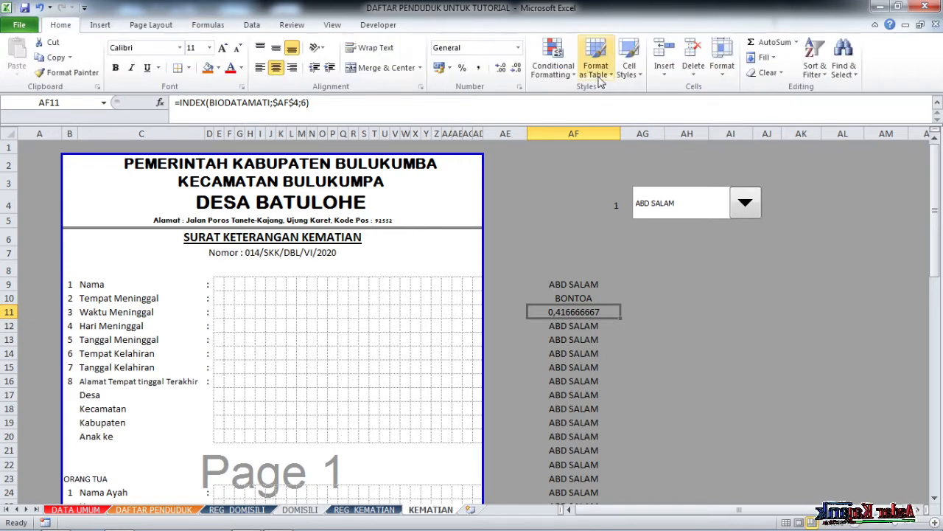
Format AF11 with the Time number format so it reads 10:00:00.
click(519, 48)
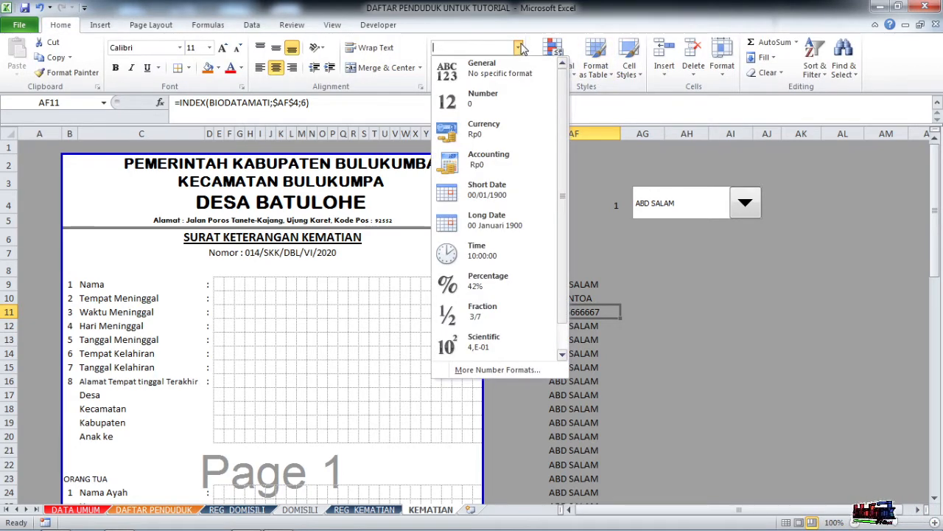
click(498, 249)
click(574, 133)
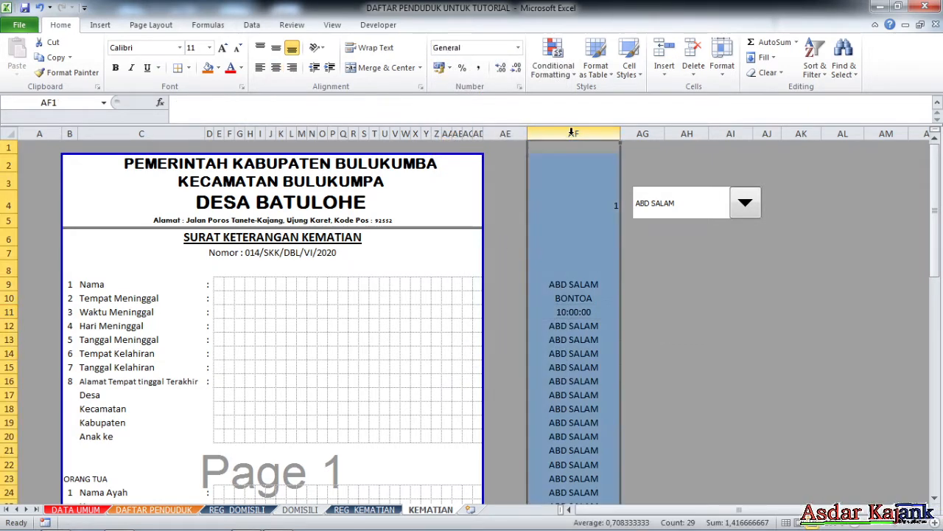
click(583, 312)
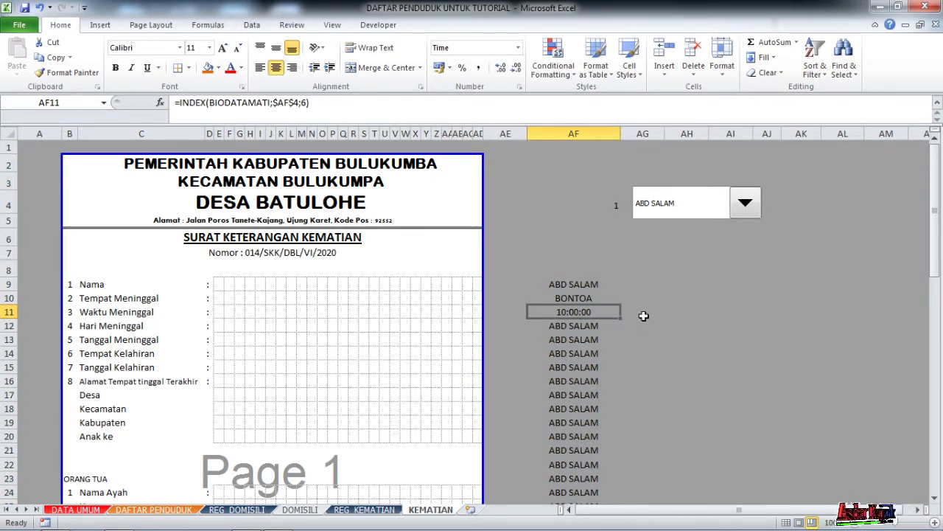
click(582, 328)
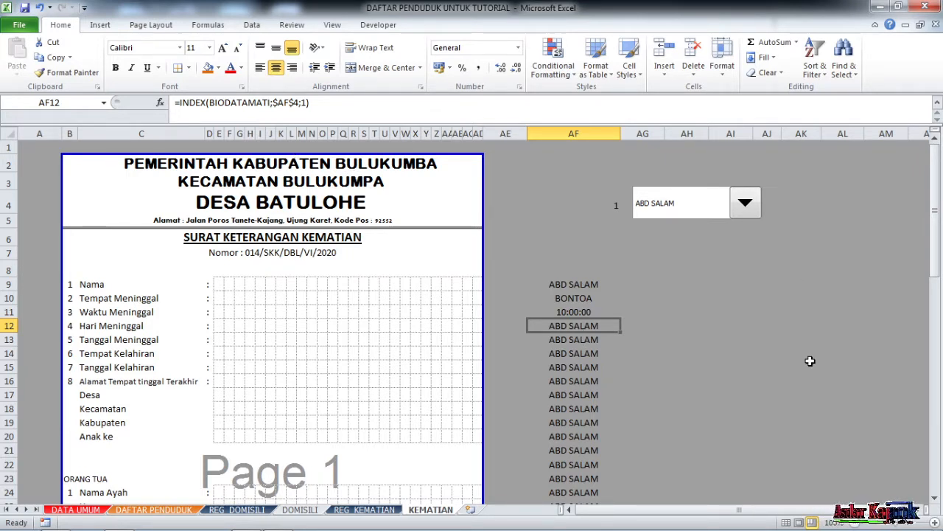
Set AF13's INDEX formula to use column 5 of BIODATAMATI for the death date.
click(700, 325)
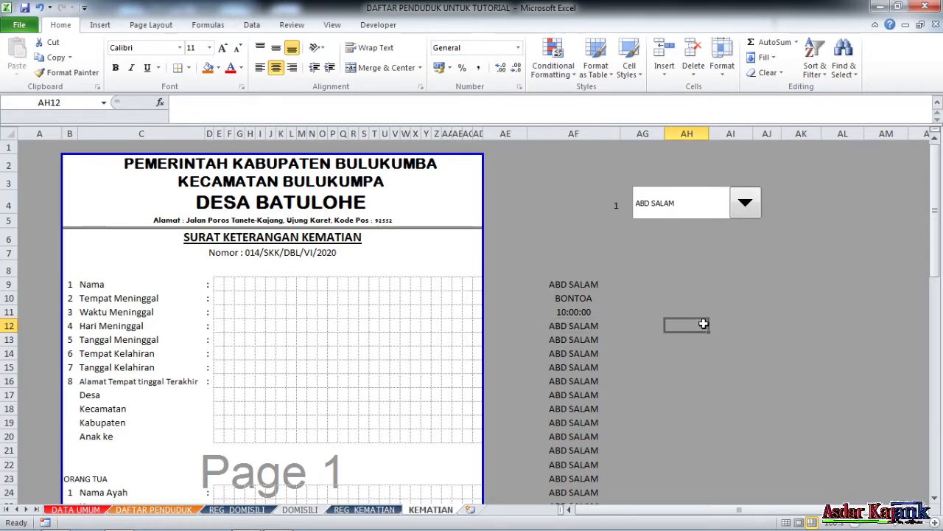
click(11, 339)
click(580, 341)
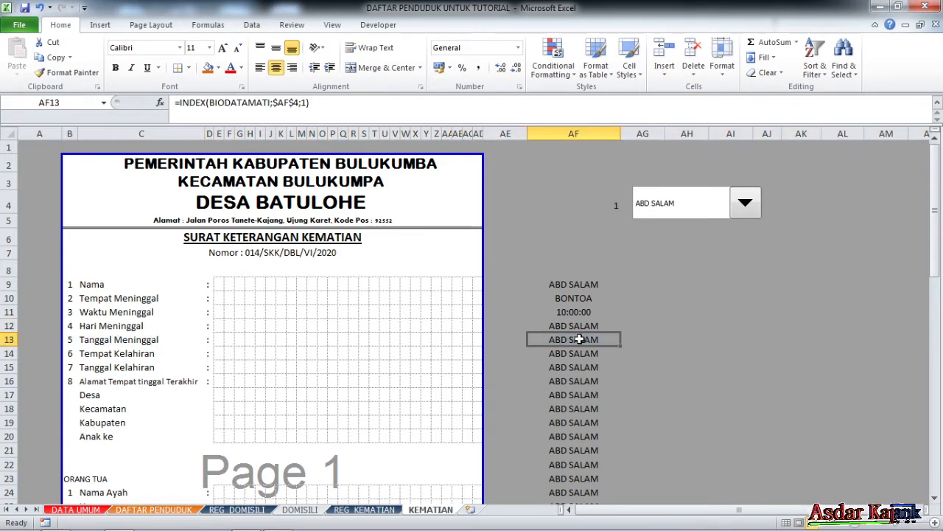
click(305, 103)
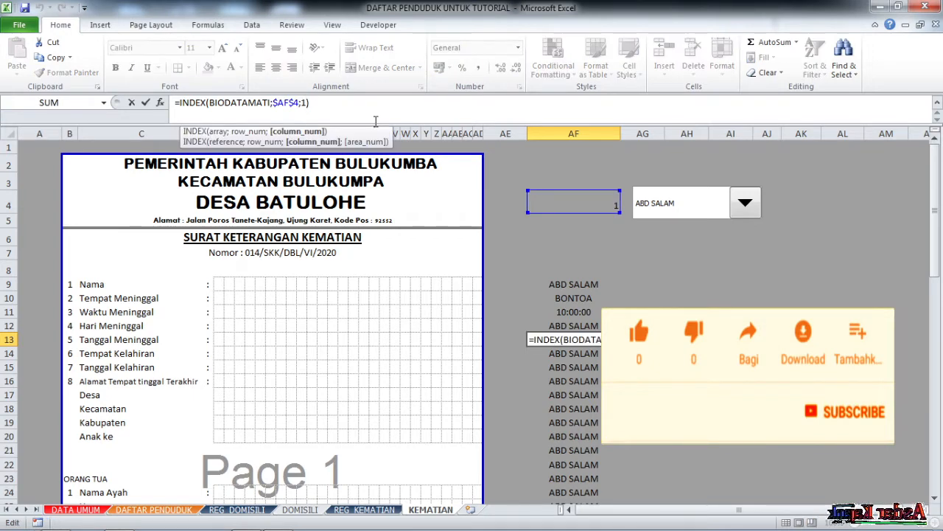
key(BackSpace)
text(4)
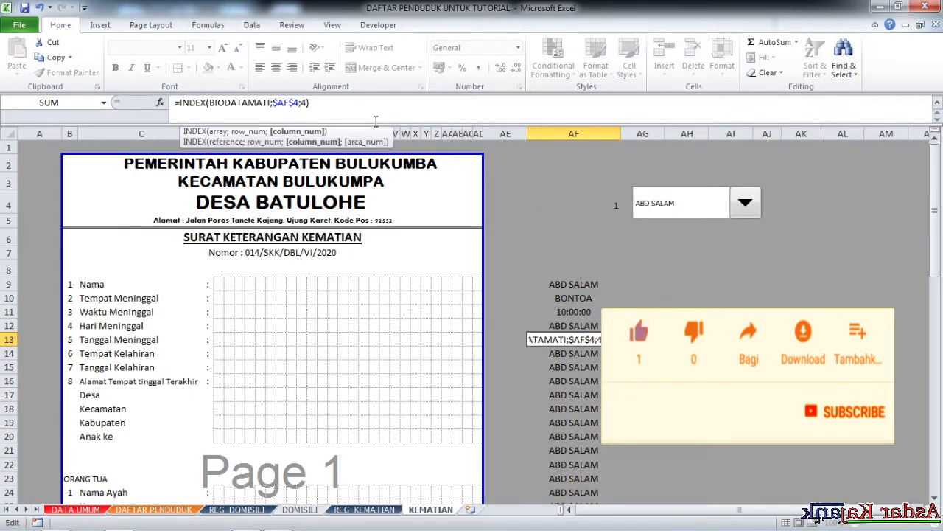
key(Return)
click(564, 340)
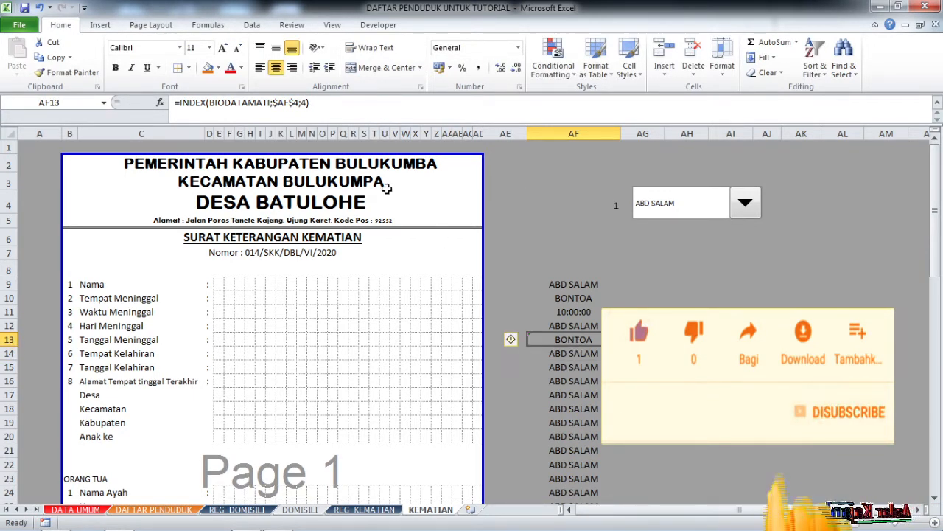
click(309, 104)
key(BackSpace)
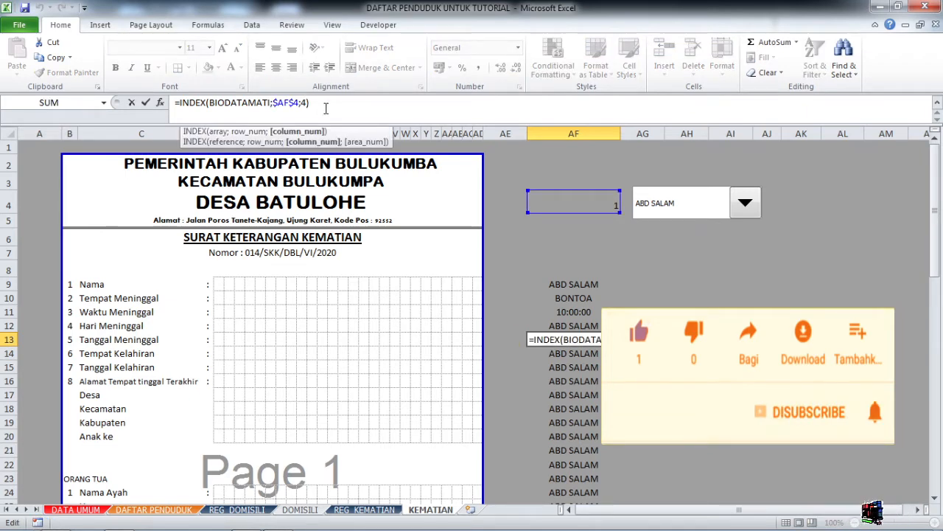
text(1)
key(Return)
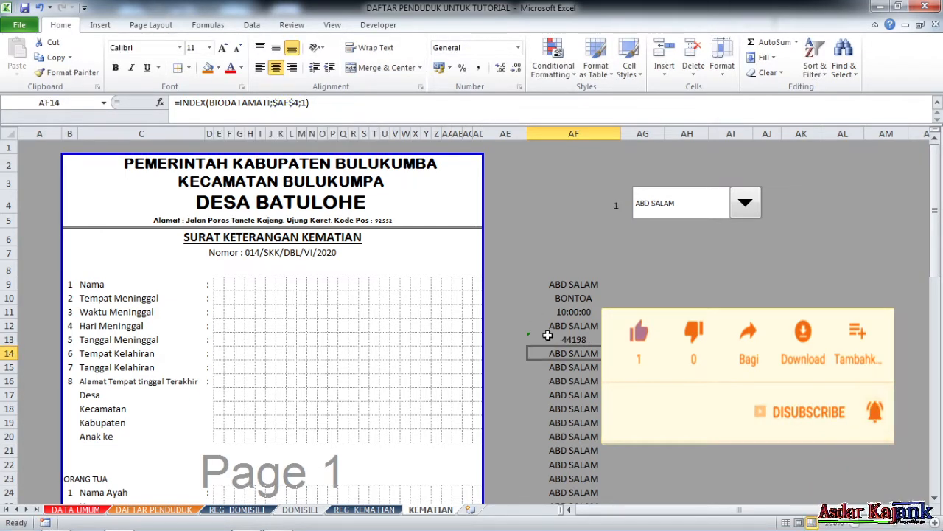
Format AF13 as Short Date so it displays 02/01/2021.
click(555, 339)
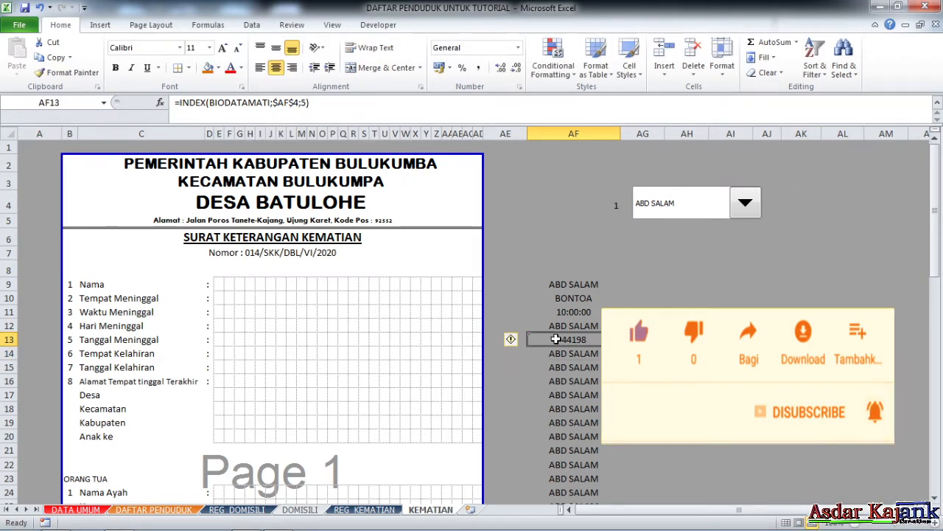
click(519, 50)
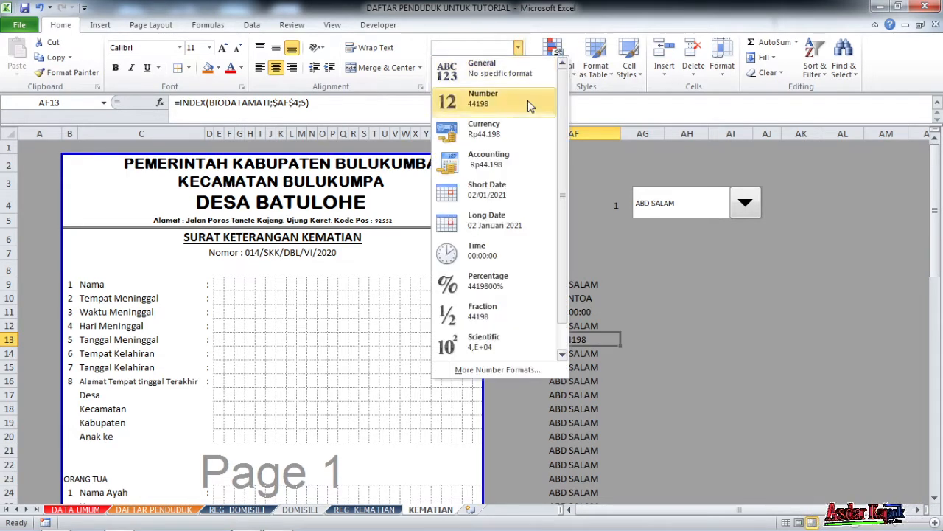
click(500, 192)
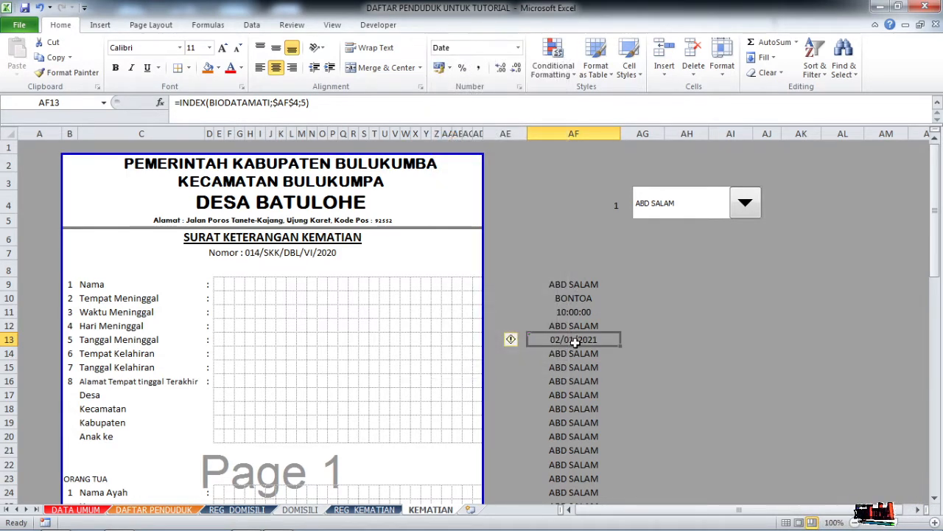
scroll(573, 359, down, 1)
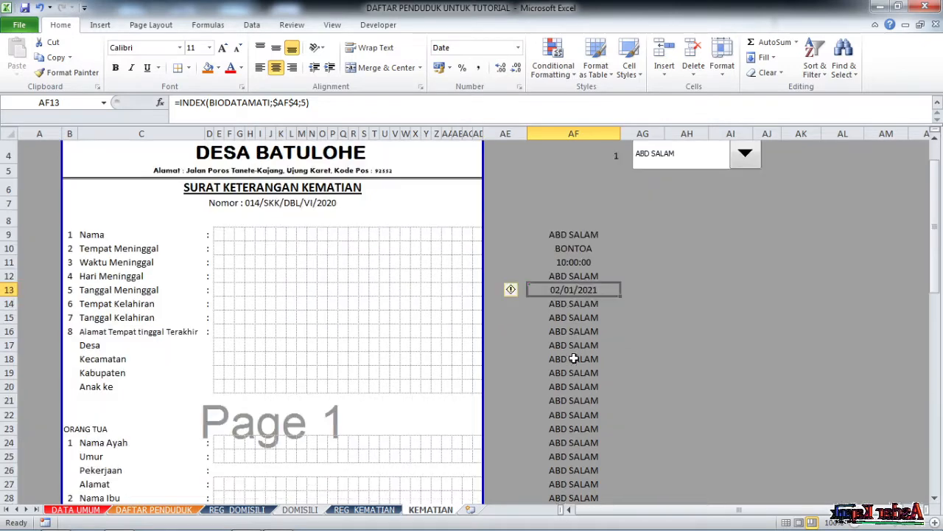
Set AF14's INDEX column to 2 so it shows the birthplace TAMPALISU.
click(575, 304)
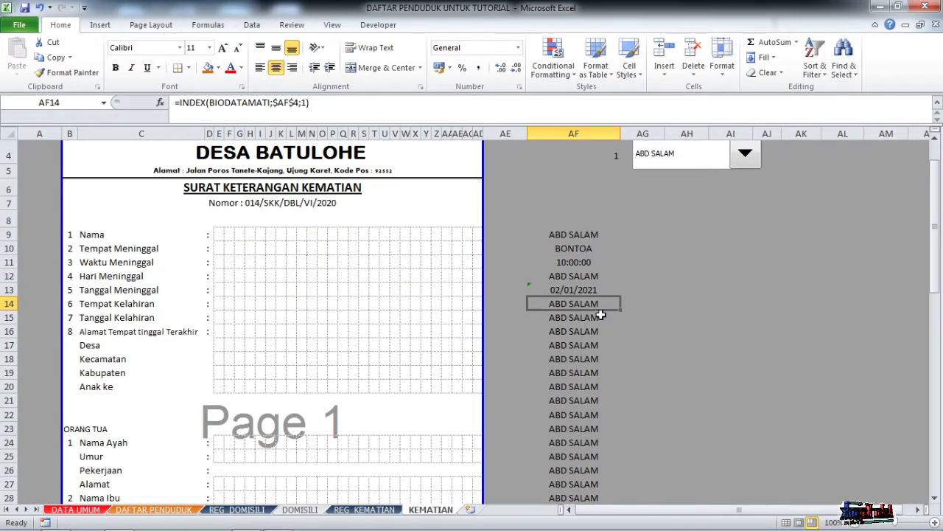
click(306, 102)
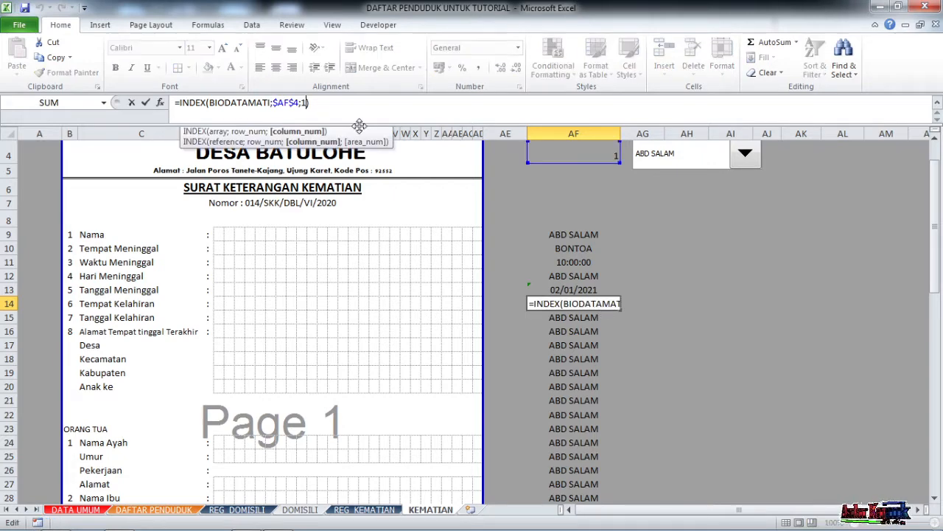
key(BackSpace)
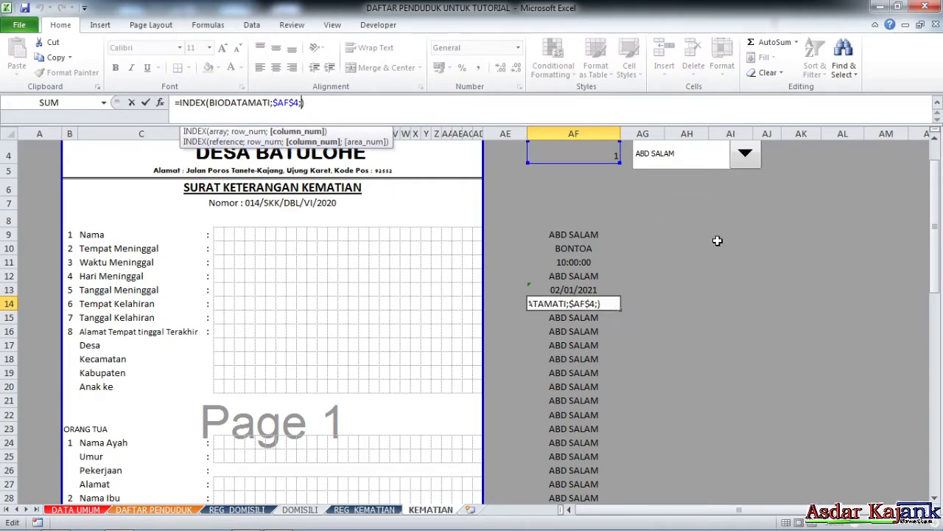
key(ctrl+Return)
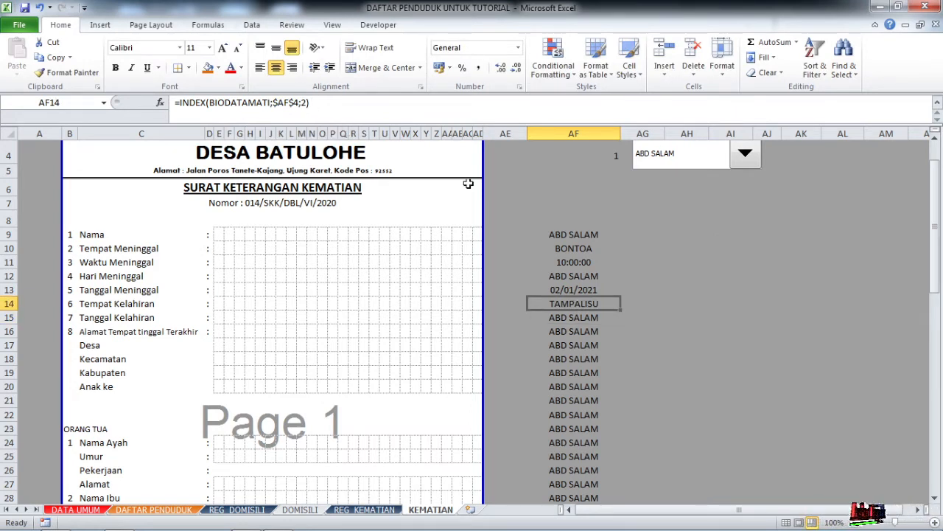
Set AF15's INDEX column to 3 and format it as Short Date, showing 31/12/1948.
click(580, 317)
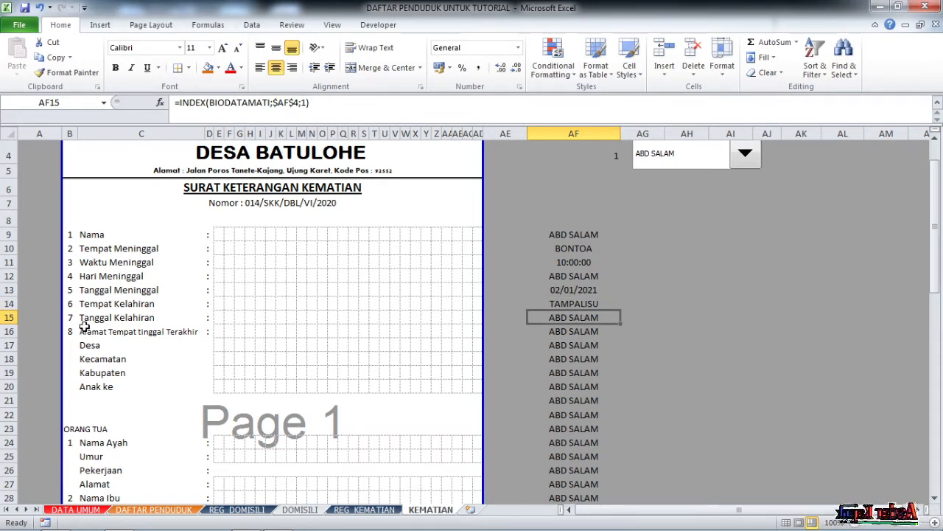
click(308, 102)
key(BackSpace)
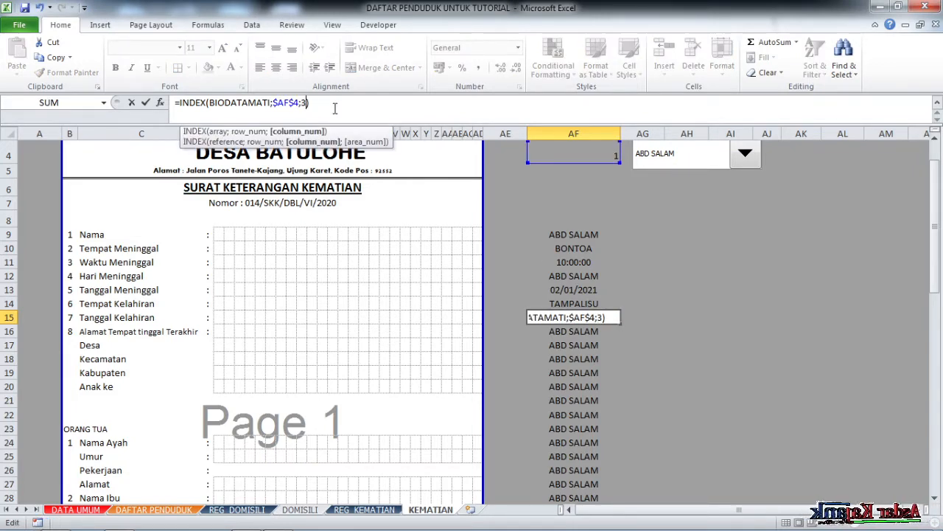
text(3)
key(Return)
click(574, 318)
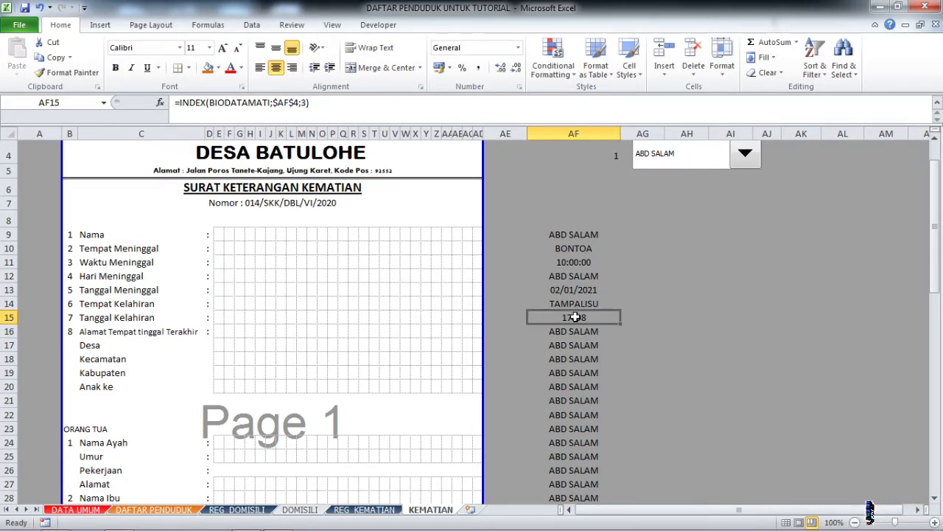
click(518, 48)
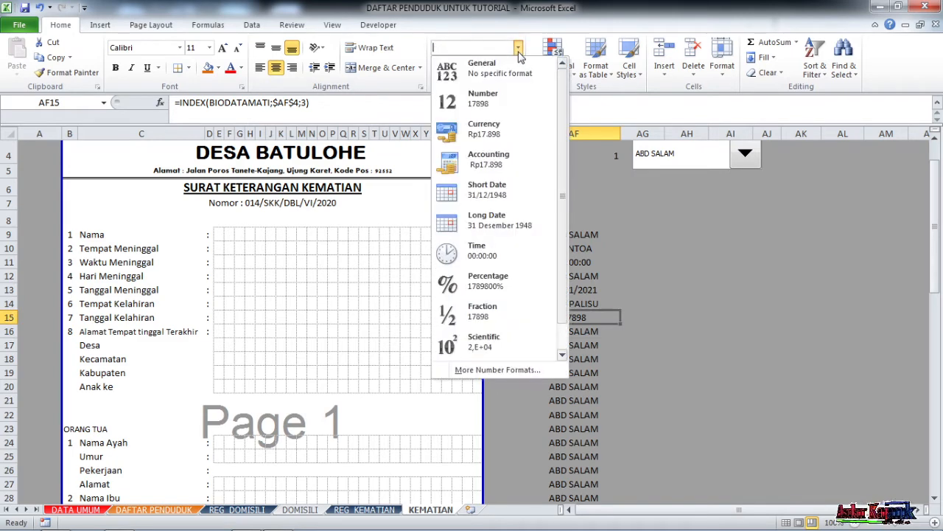
click(516, 194)
click(575, 332)
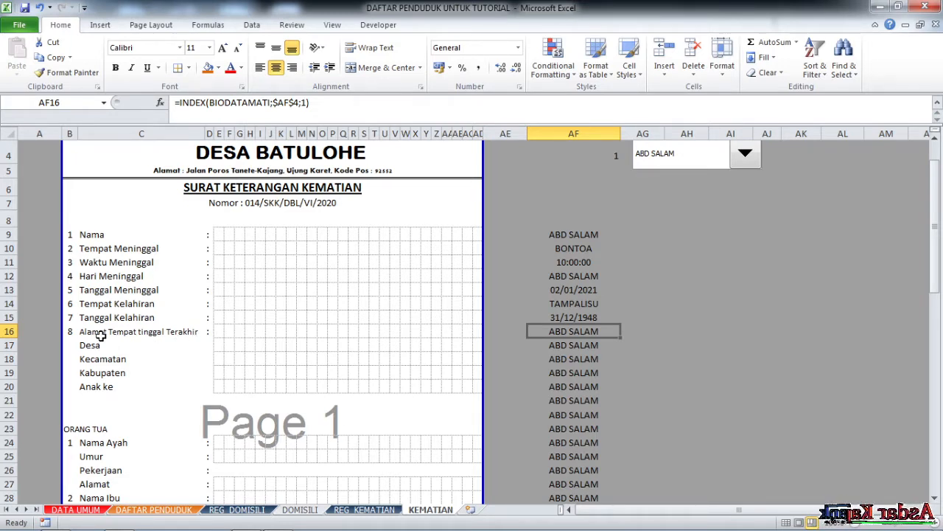
Inspect the ALAMATMATI range on REG_KEMATIAN via the Name Box.
click(381, 510)
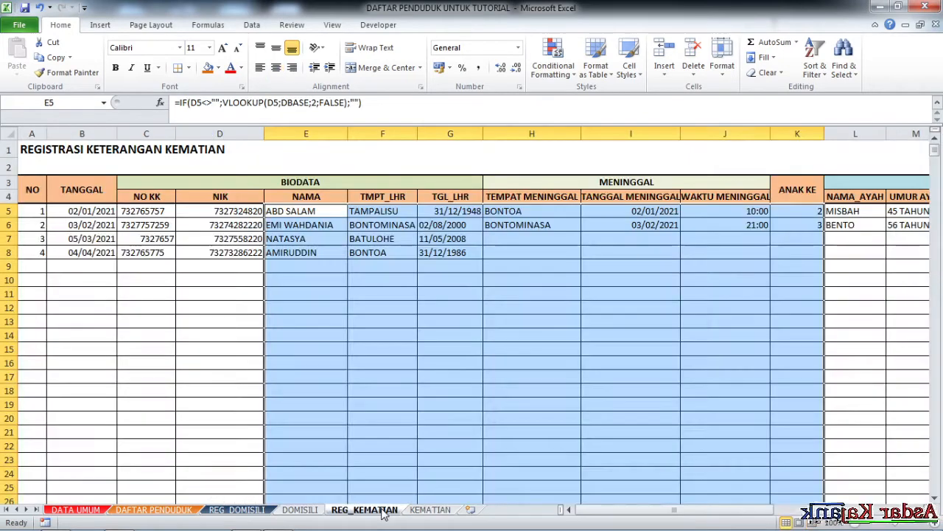
mouse_move(689, 511)
mouse_down()
mouse_move(810, 508)
mouse_move(689, 510)
mouse_up()
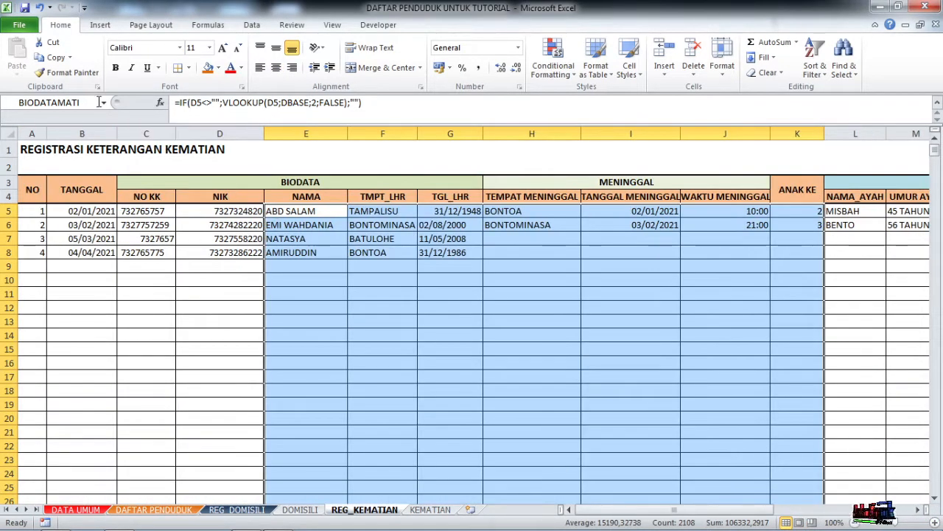
click(103, 102)
click(47, 127)
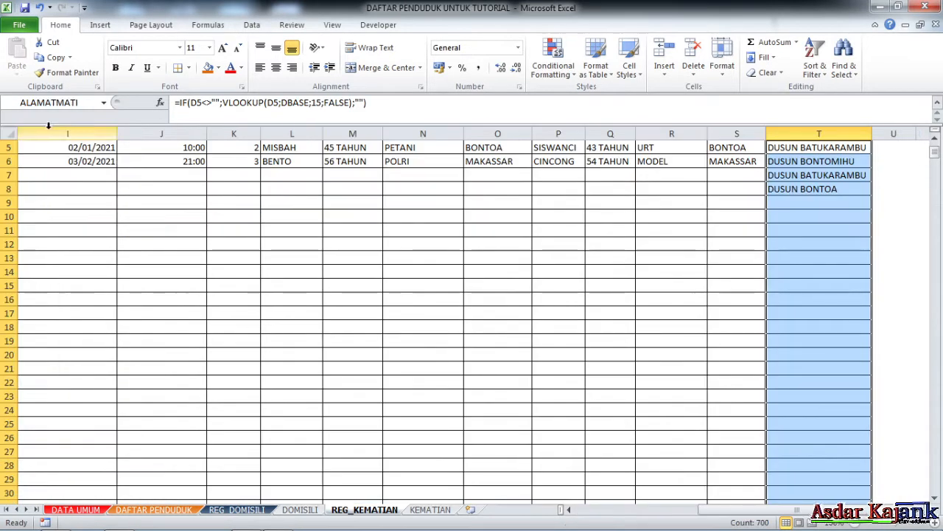
scroll(803, 221, up, 2)
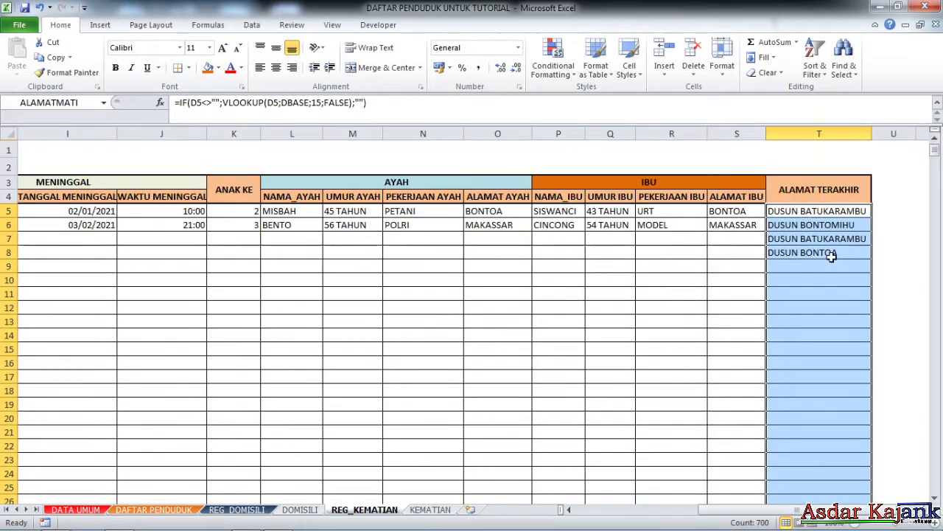
Change AF16 to =INDEX(ALAMATMATI;$AF$4;1) so it shows DUSUN BATUKARAMBU.
click(432, 511)
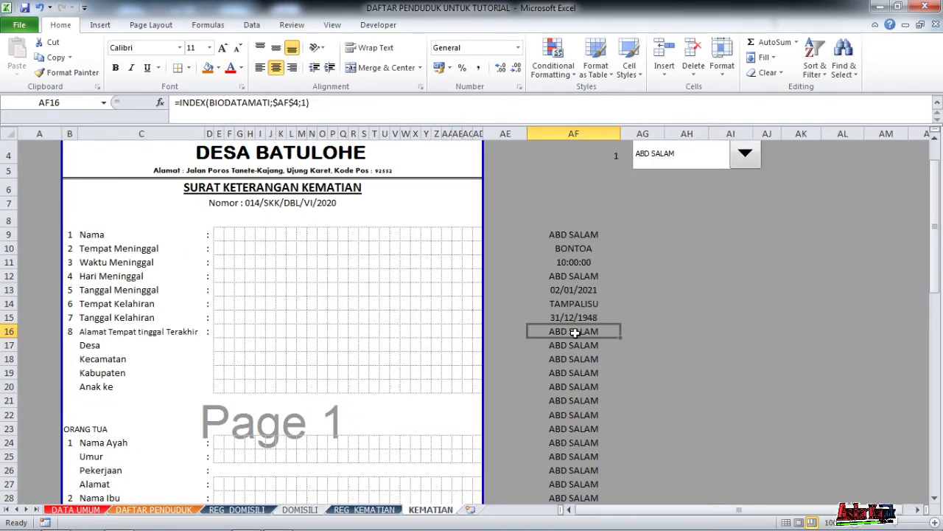
click(11, 331)
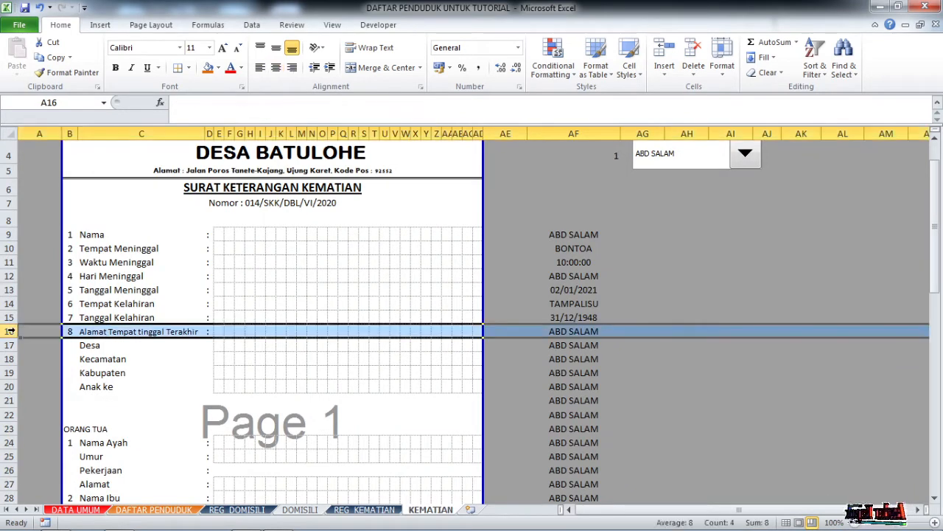
click(573, 331)
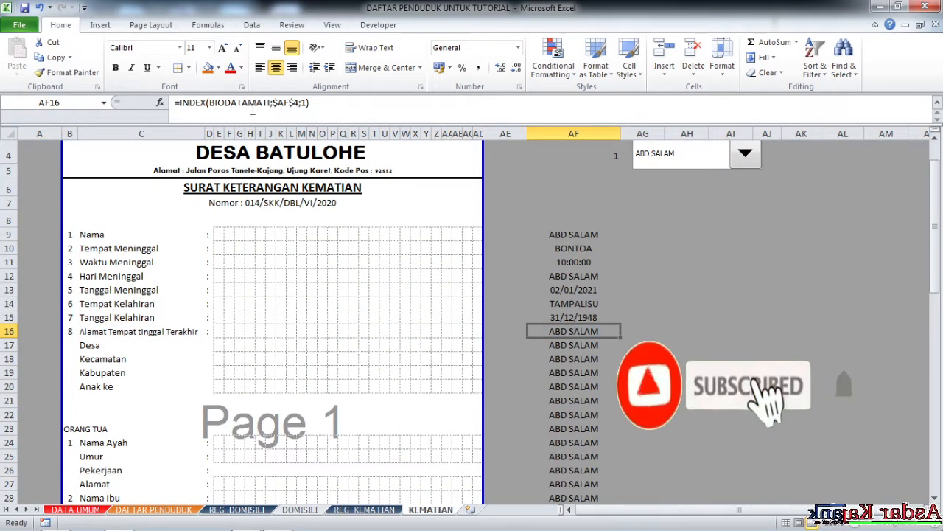
drag(265, 102, 211, 106)
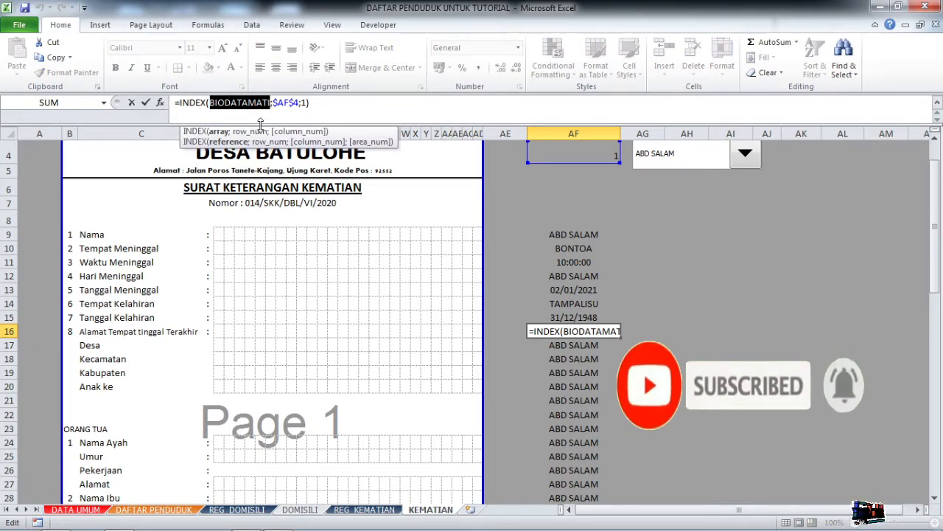
text(ALAMATM)
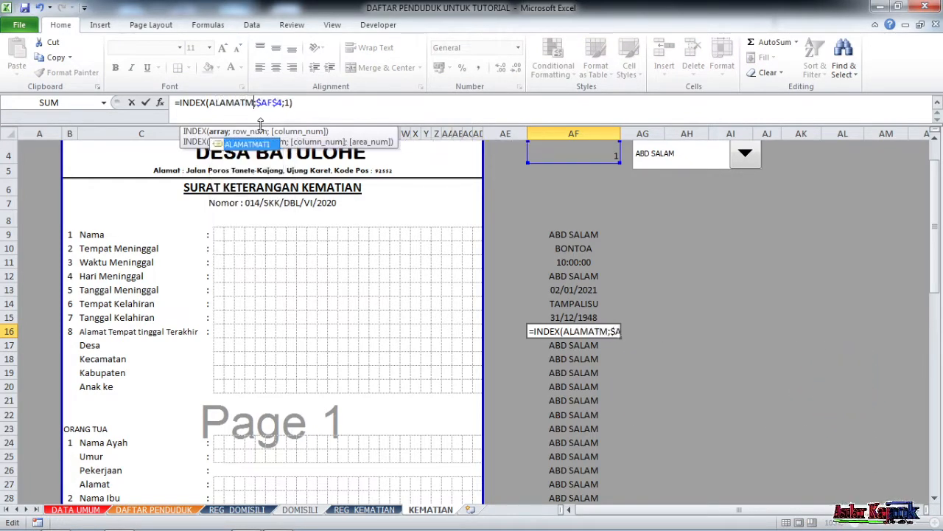
text(ATI)
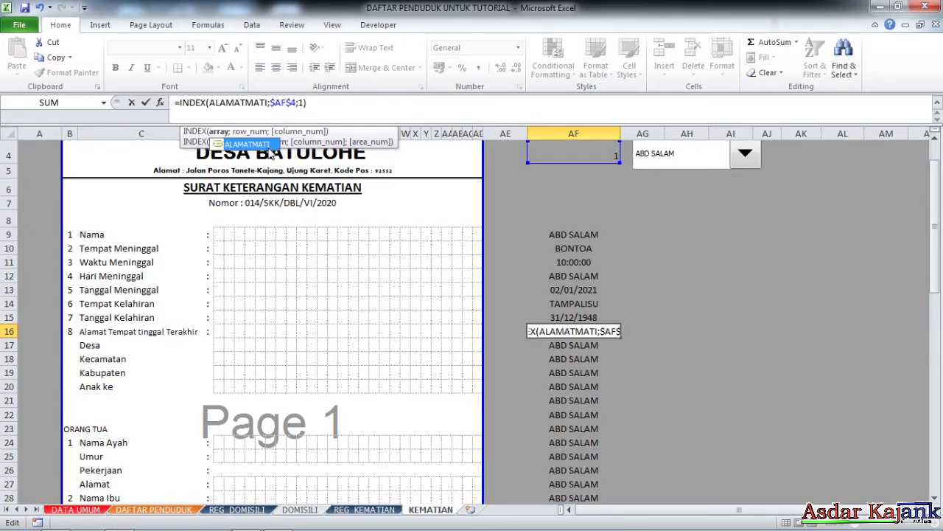
double_click(269, 146)
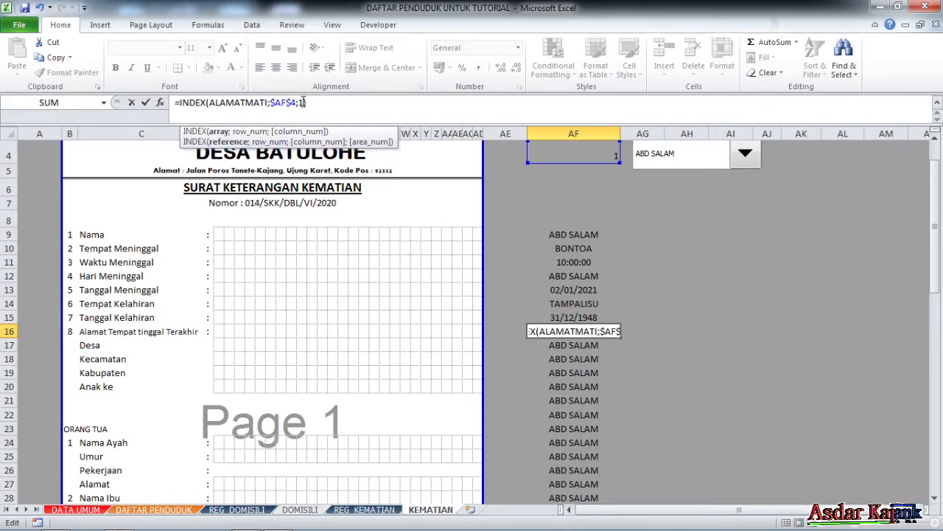
key(Return)
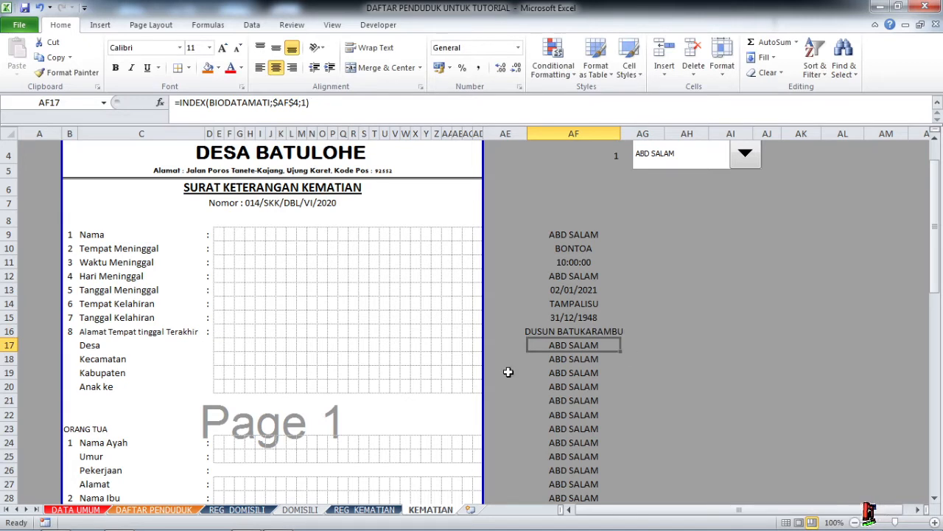
Enter =DESA, =KEC and =KAB in AF17–AF19 to show BATULOHE, BULUKUMPA and BULUKUMBA.
click(115, 347)
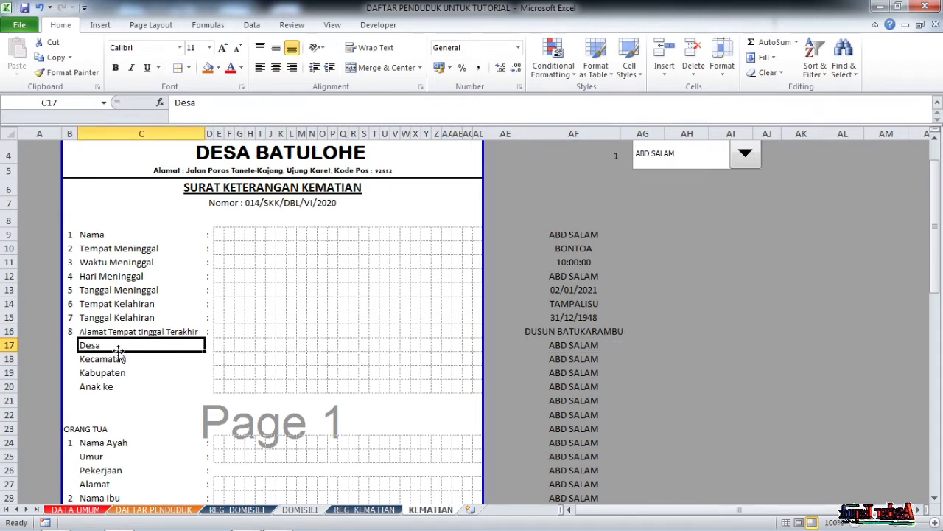
click(586, 345)
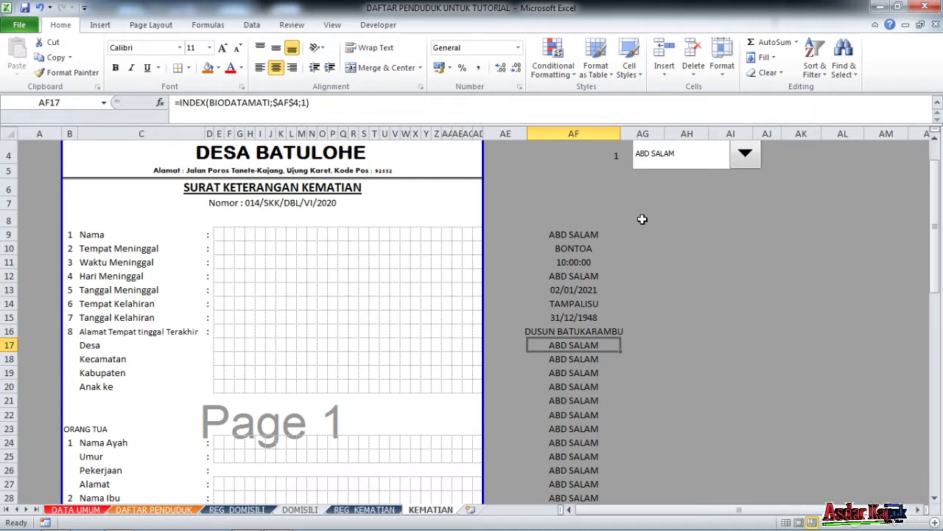
text(=DESA)
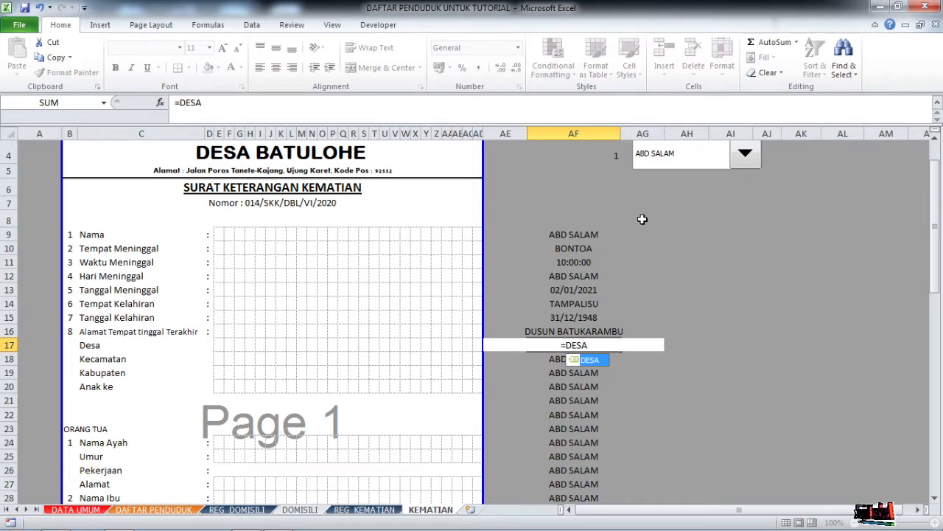
key(Return)
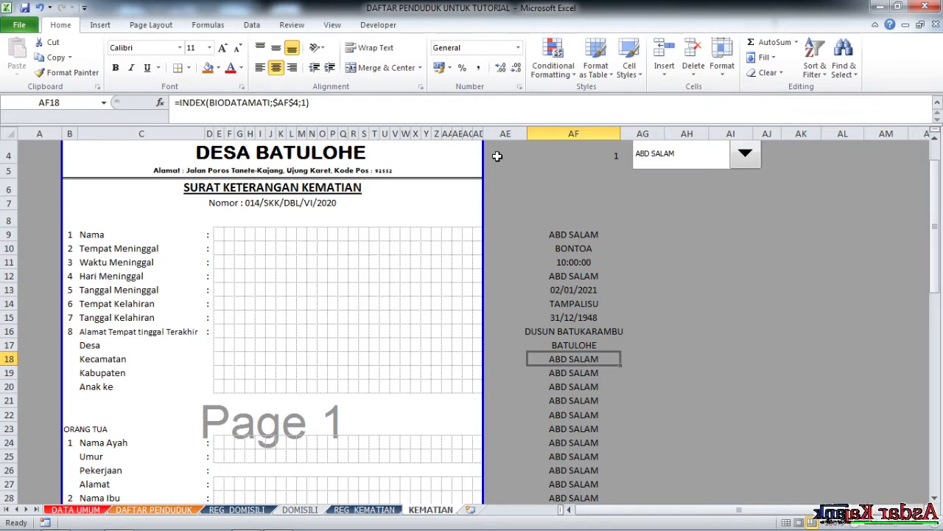
text(=KEC)
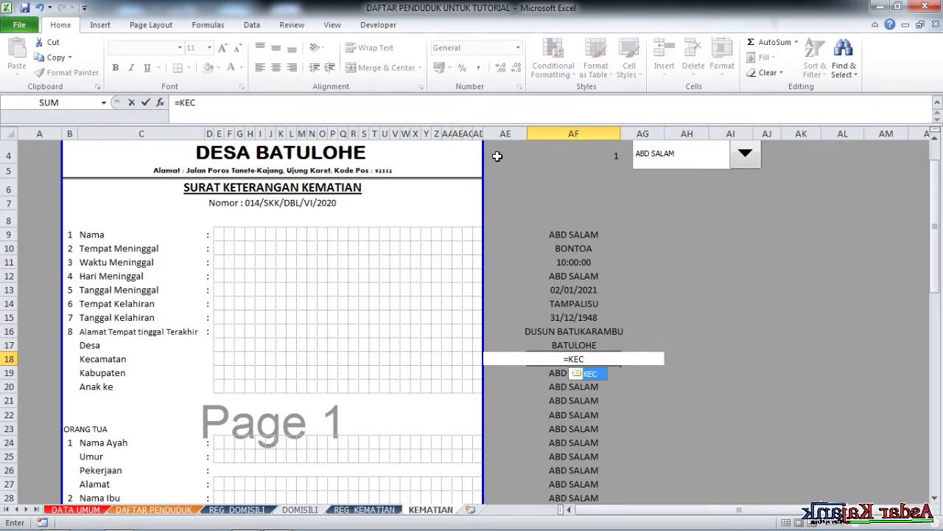
key(Return)
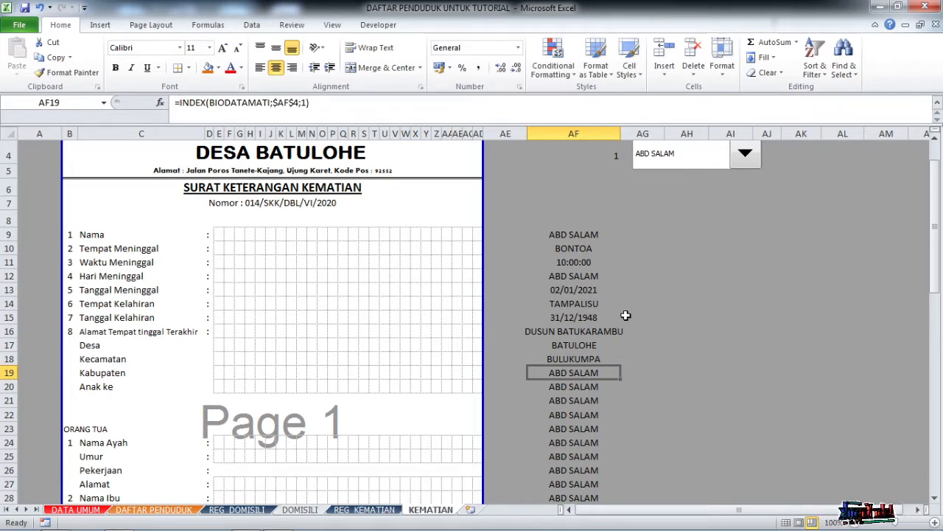
text(=KAB)
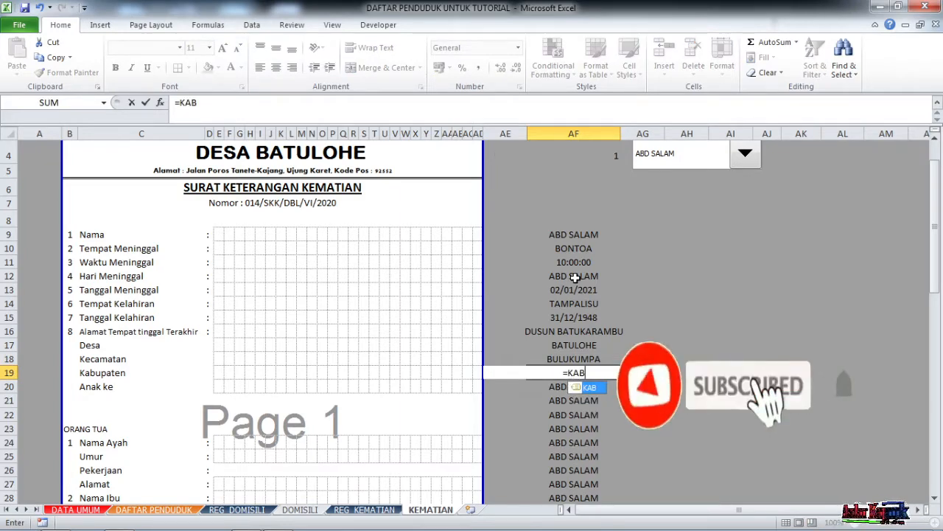
key(Return)
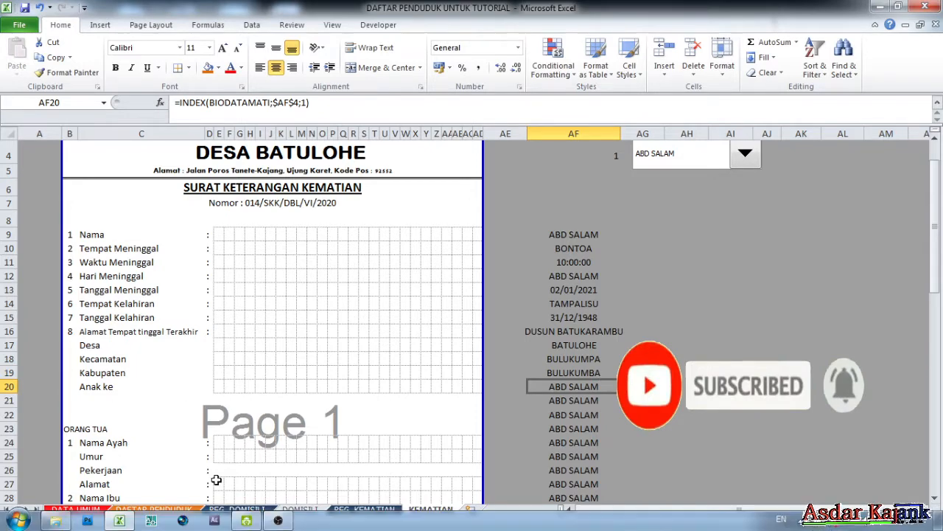
Inspect the BIODATAMATI range on REG_KEMATIAN to count its columns.
click(371, 510)
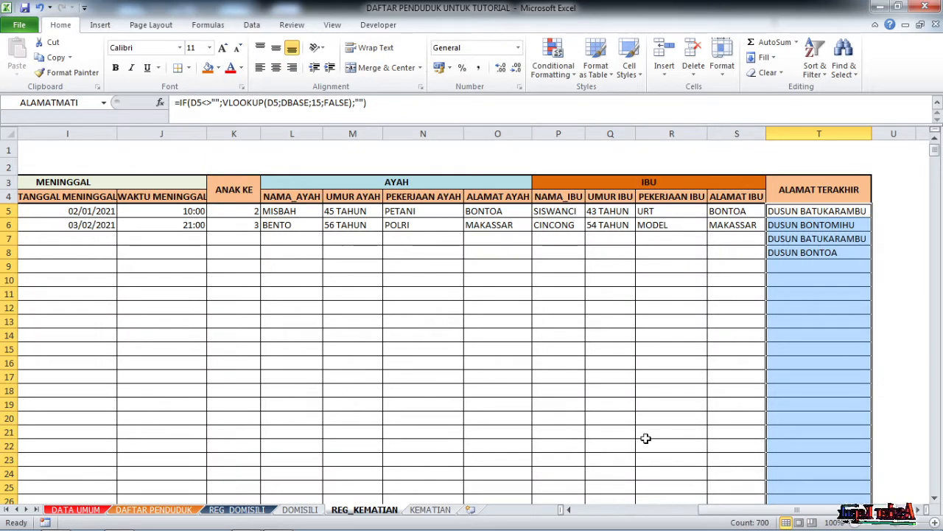
drag(737, 509, 646, 510)
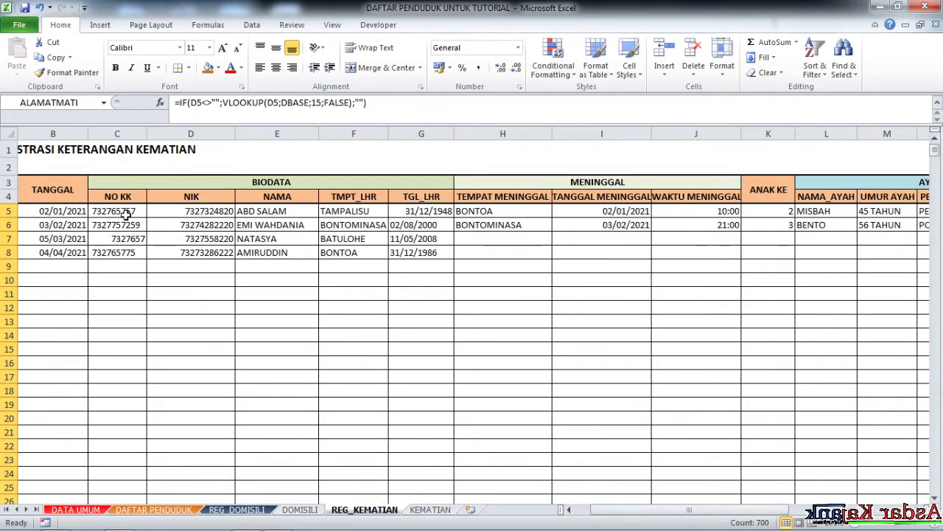
click(104, 102)
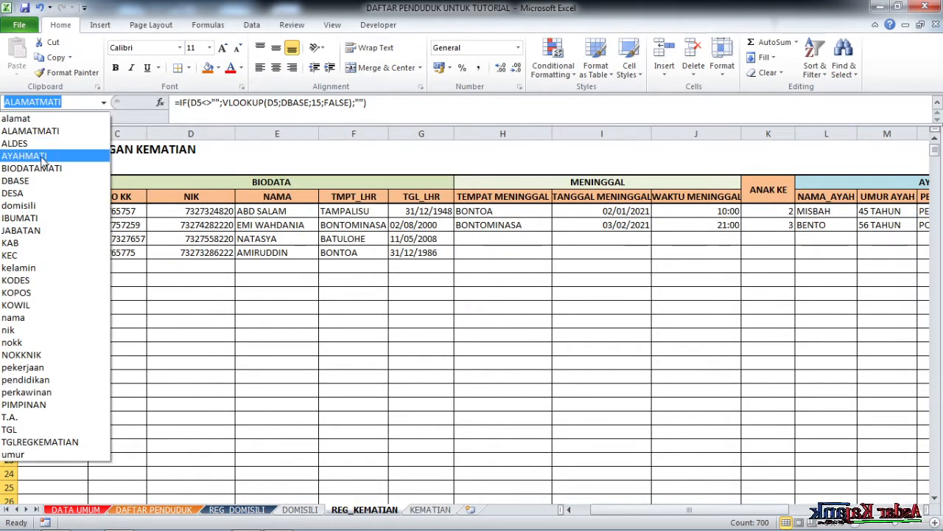
click(43, 168)
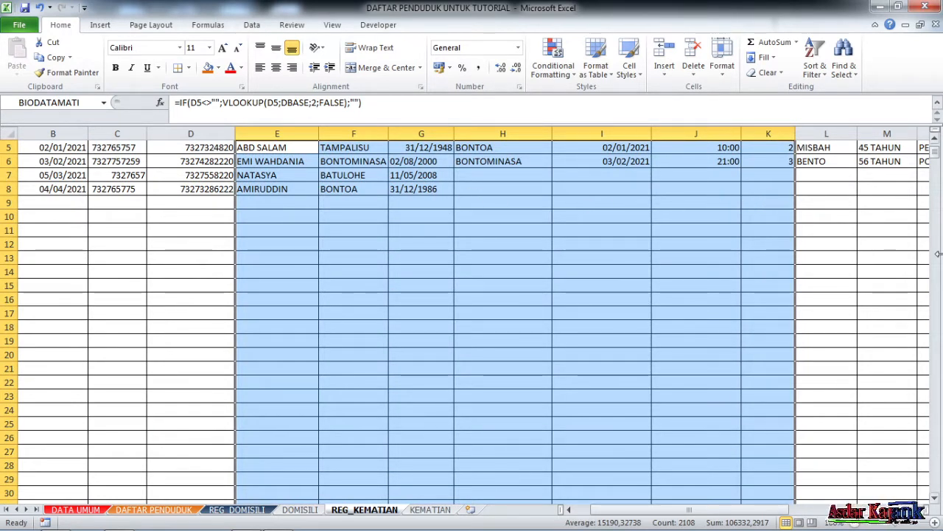
drag(935, 152, 935, 141)
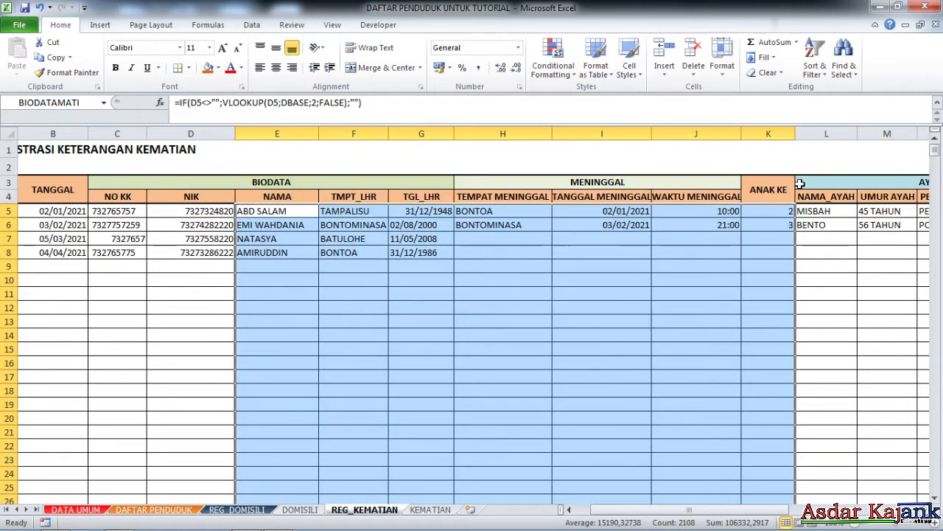
Change AF20's INDEX column argument from 1 to 7 so Anak ke shows 2.
click(426, 510)
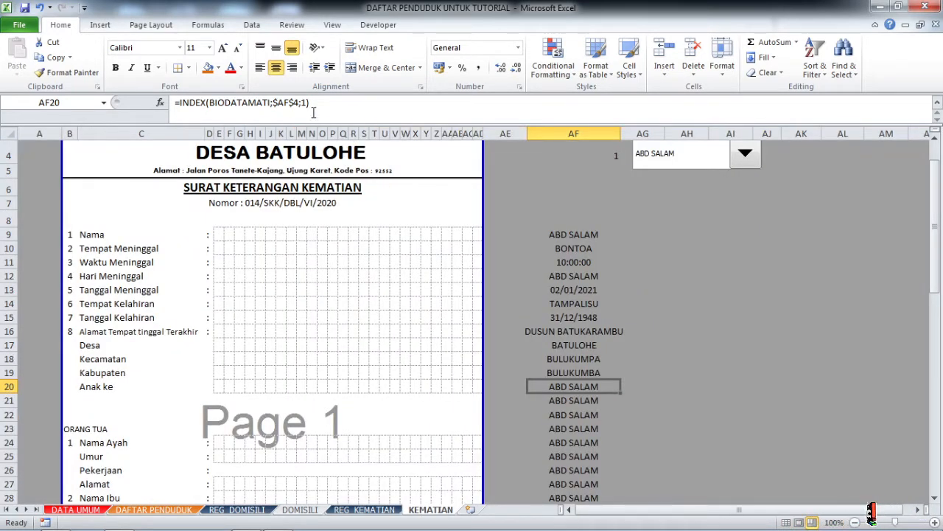
click(313, 112)
key(Left)
key(BackSpace)
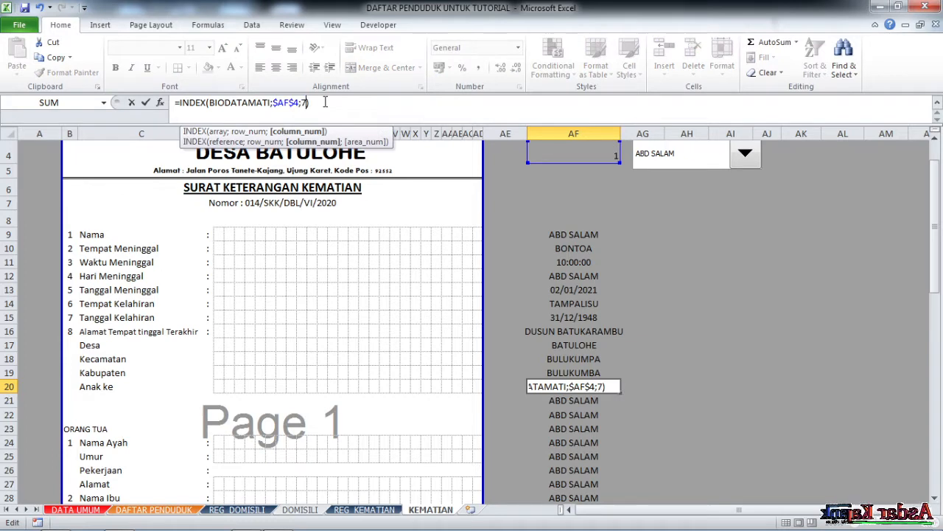
text(7)
key(Return)
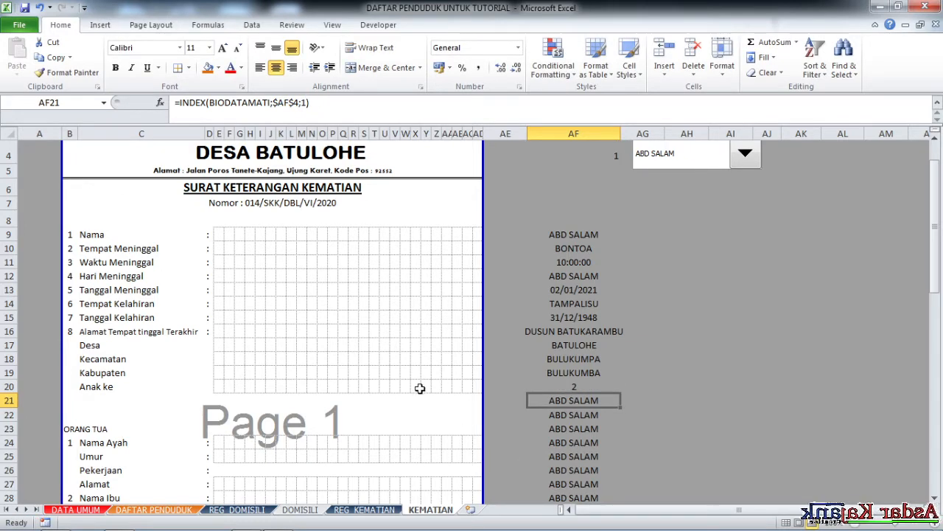
scroll(420, 388, down, 2)
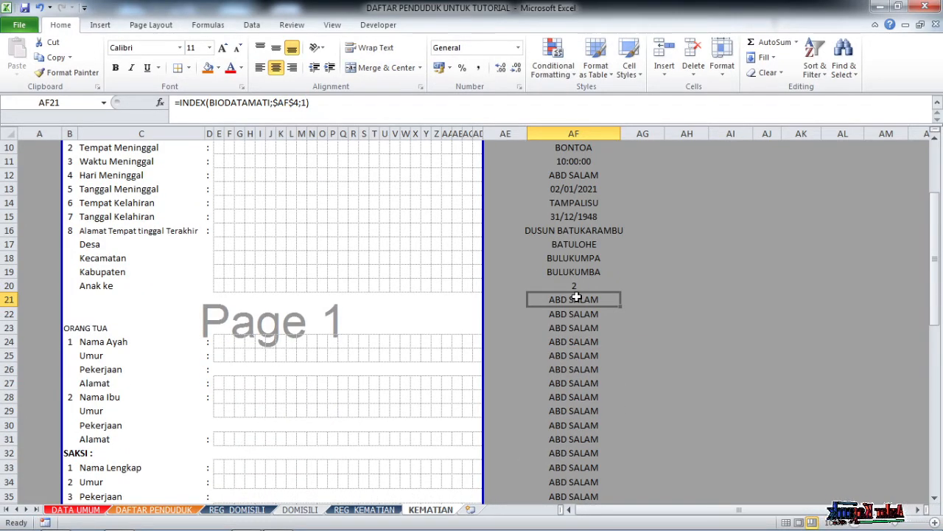
Clear the formulas from AF21 to AF23.
drag(576, 298, 582, 323)
key(Delete)
click(728, 352)
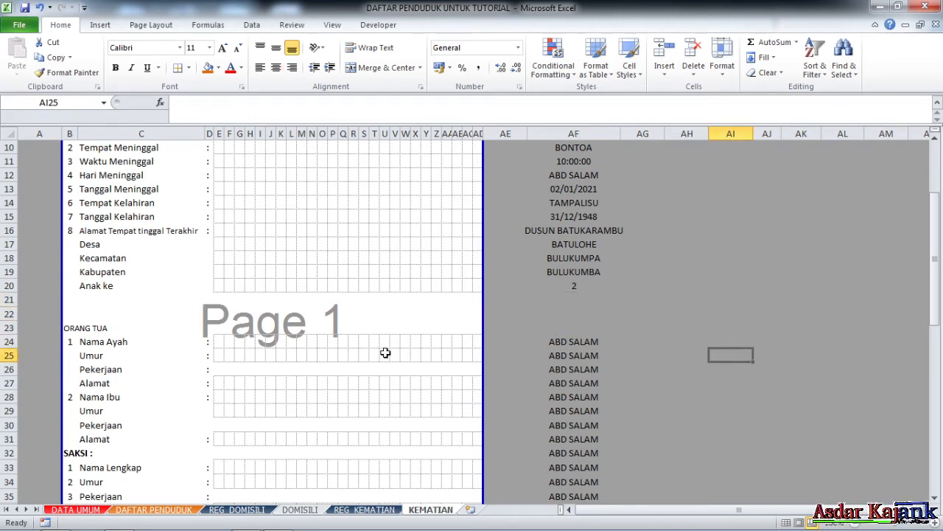
scroll(137, 349, down, 2)
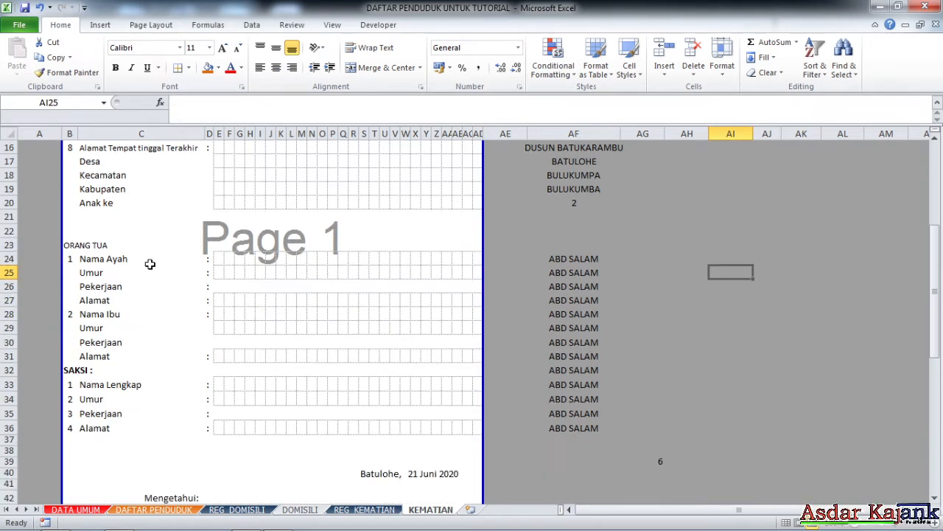
Point AF24's INDEX formula to the AYAHMATI range and fill it down to AF27.
click(107, 259)
click(573, 258)
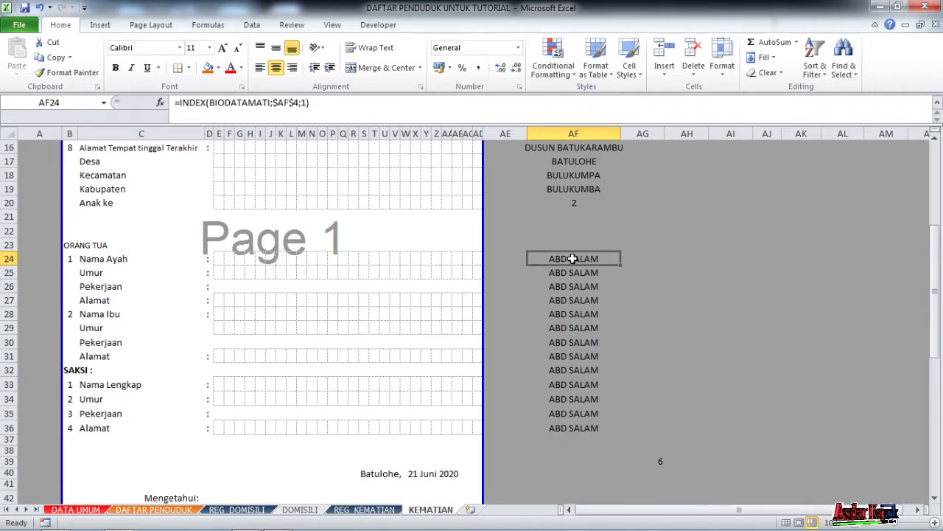
drag(269, 103, 210, 103)
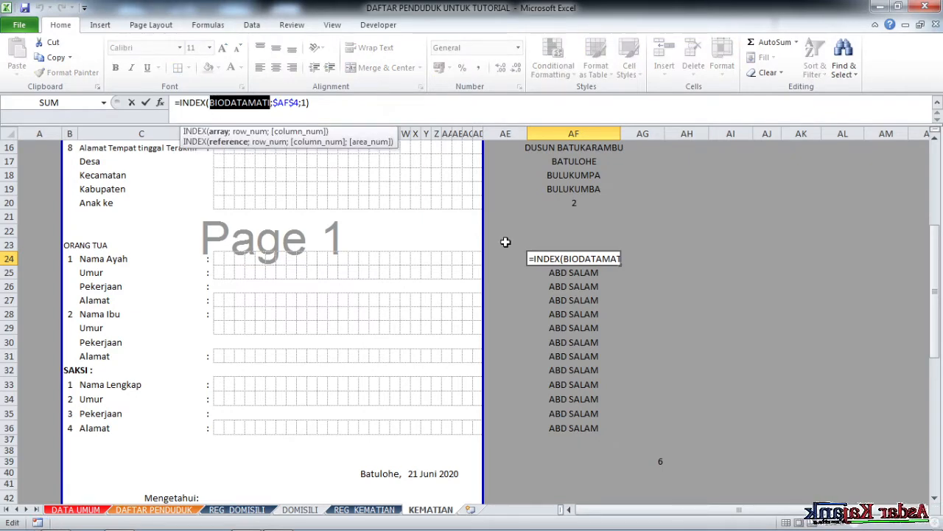
text(AYAH)
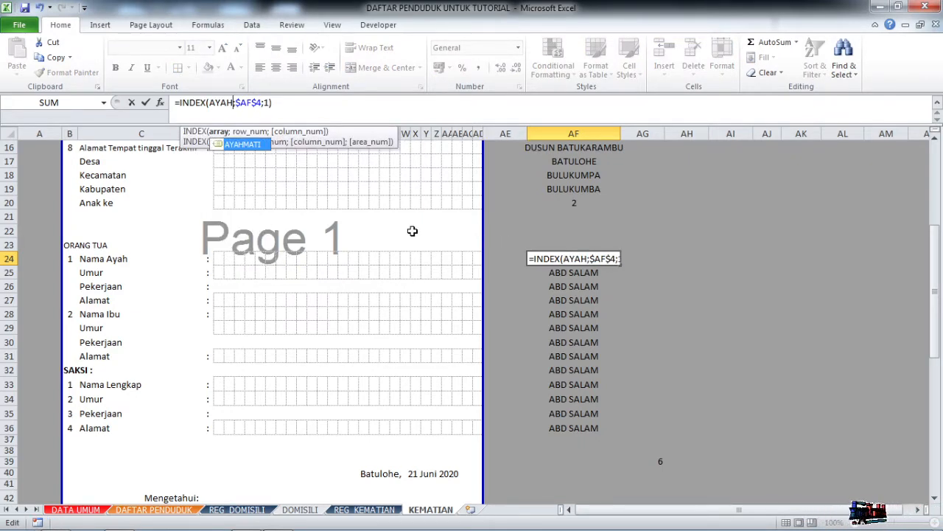
double_click(243, 144)
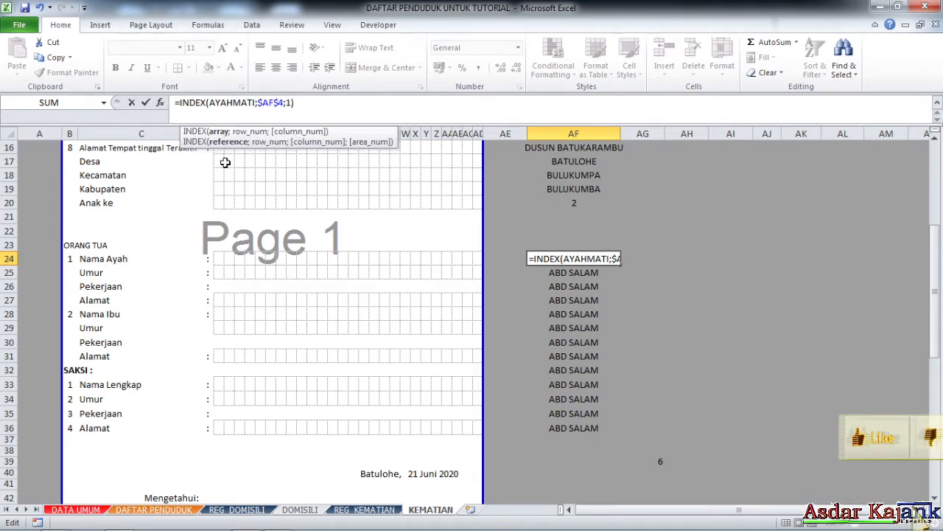
key(Return)
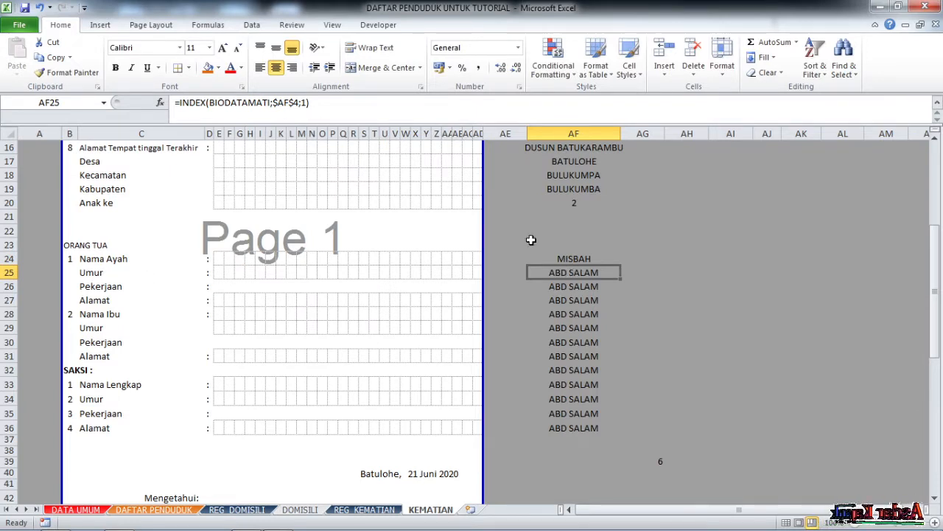
click(567, 258)
drag(620, 265, 625, 309)
click(689, 271)
Adjust AF25–AF27's column arguments so they show 45 TAHUN, PETANI and the father's address.
click(580, 271)
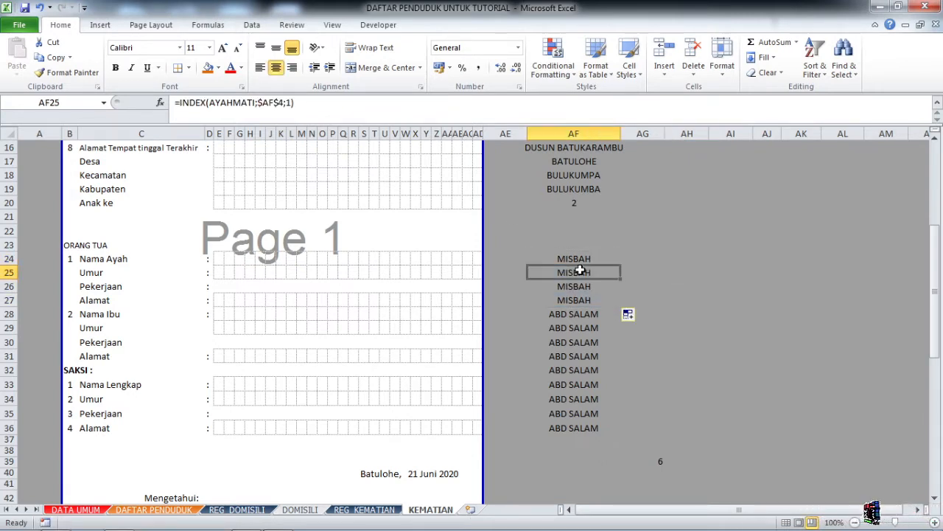
click(289, 103)
key(BackSpace)
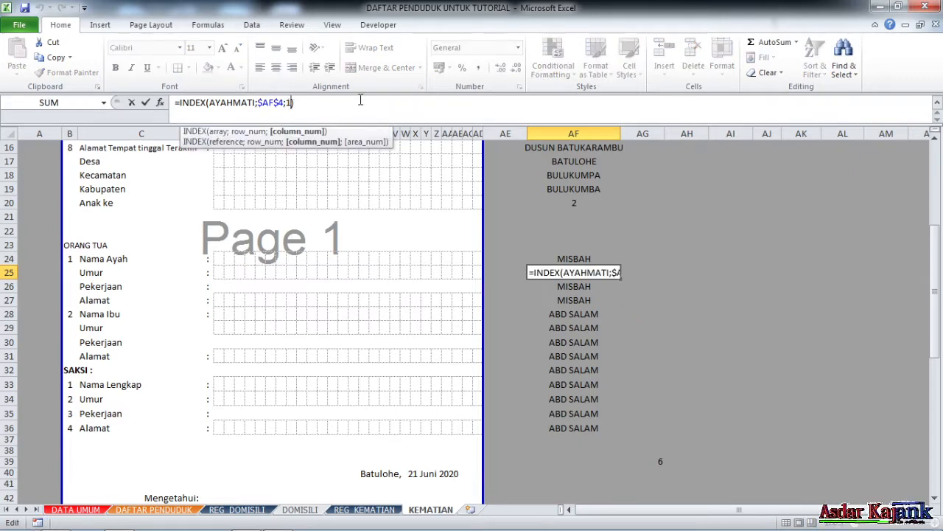
text(2)
key(Return)
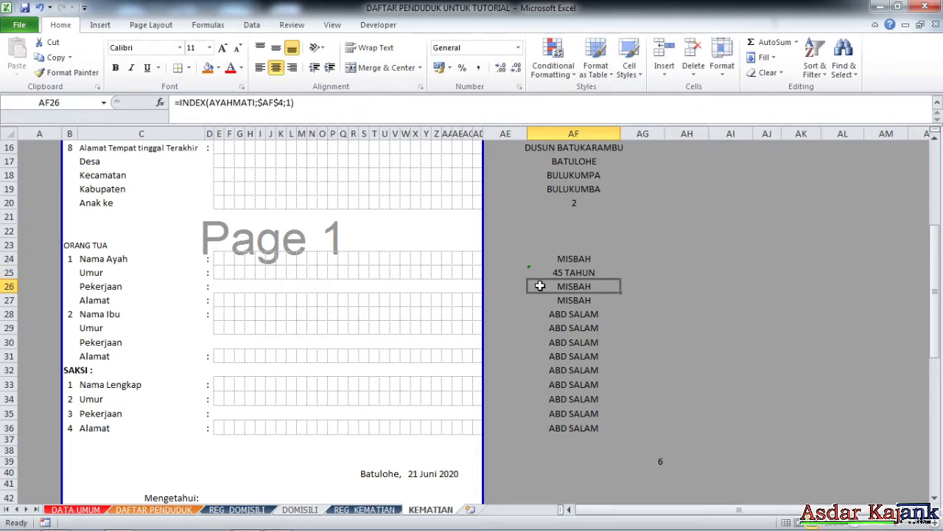
click(292, 102)
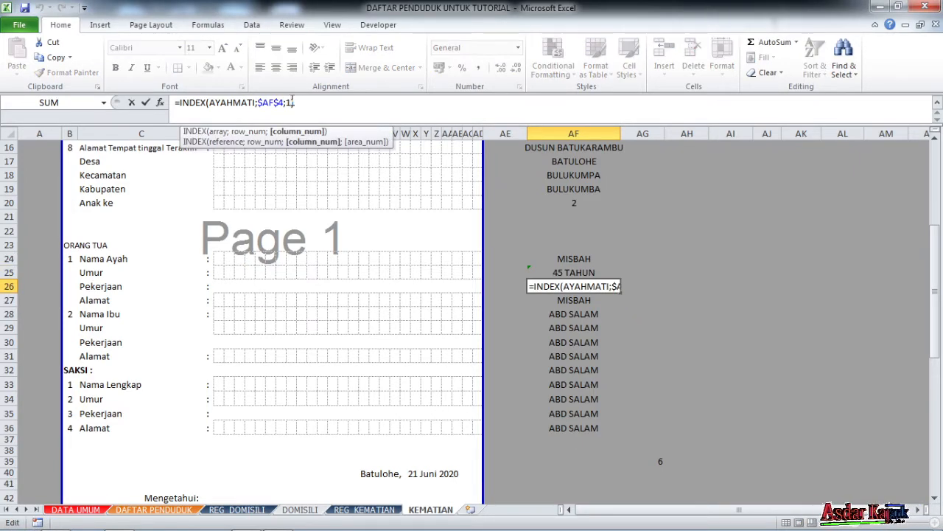
key(BackSpace)
text(3)
key(Return)
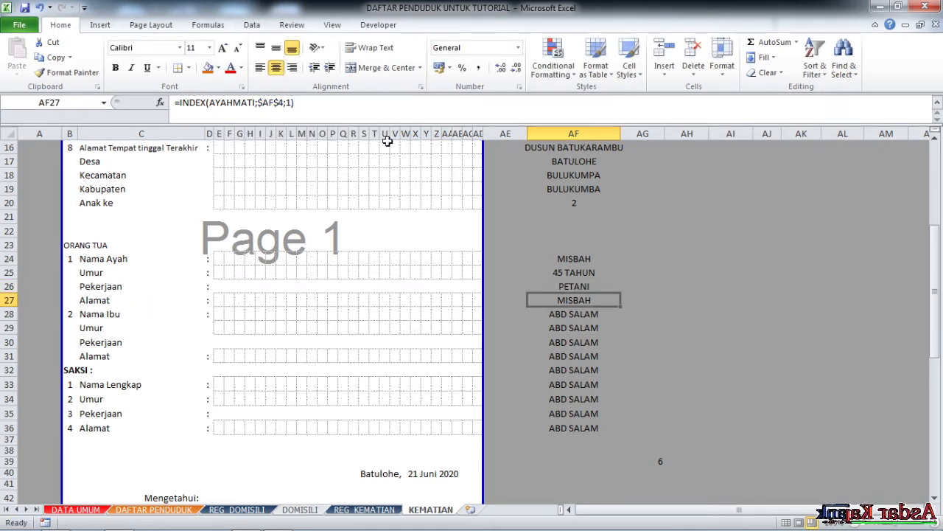
click(292, 102)
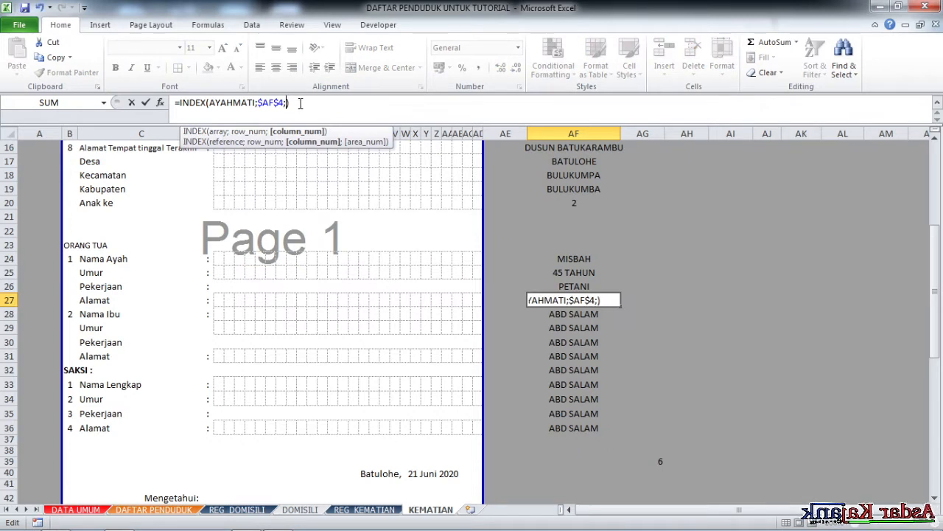
key(Return)
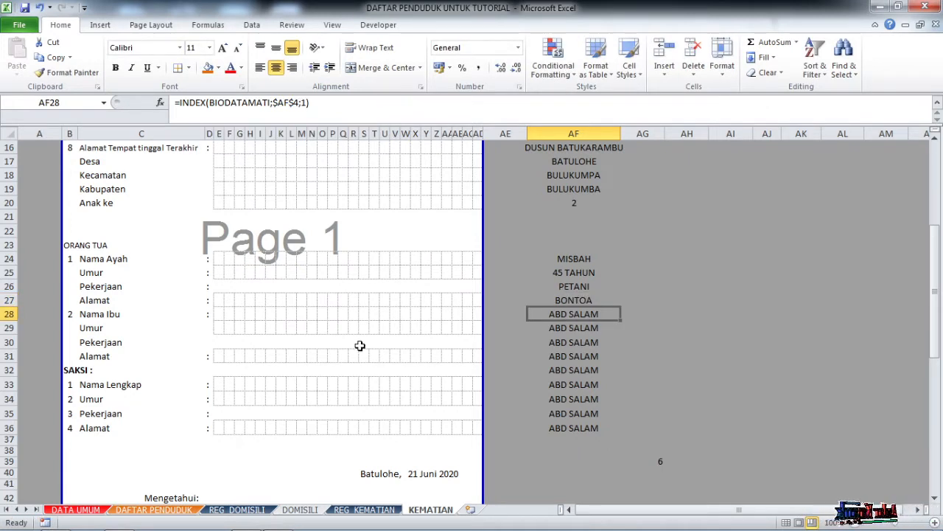
Switch AF28's INDEX range from BIODATAMATI to IBUMATI for the mother's name.
click(9, 314)
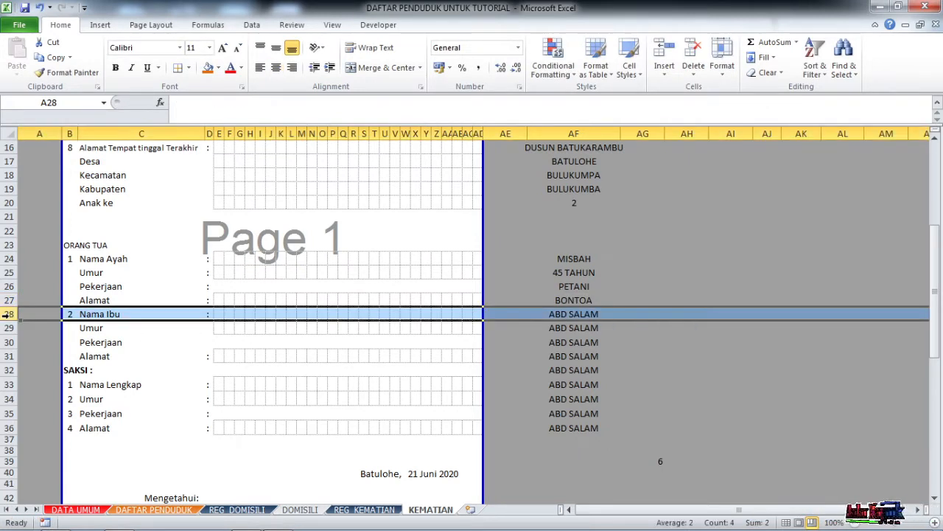
click(559, 312)
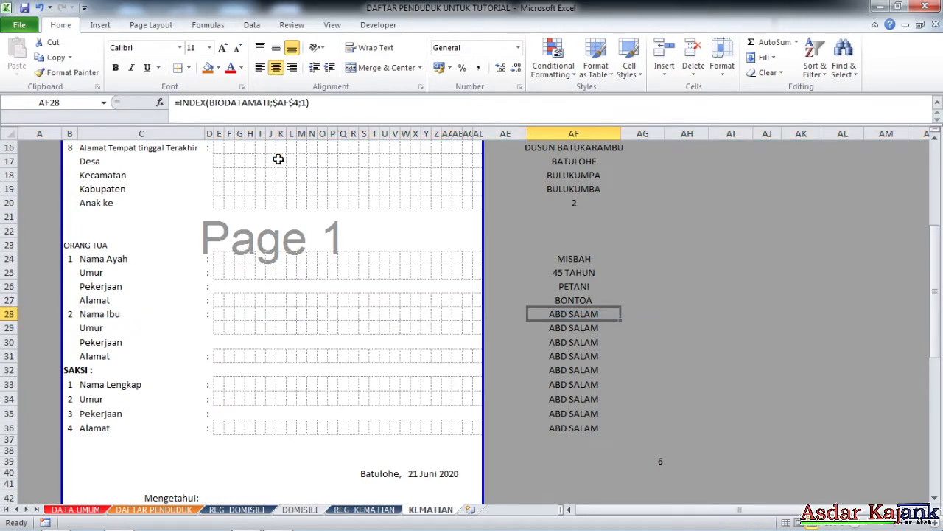
click(269, 102)
key(BackSpace)
key(BackSpace)
key(BackSpace)
key(BackSpace)
key(BackSpace)
key(BackSpace)
key(BackSpace)
key(BackSpace)
key(BackSpace)
key(BackSpace)
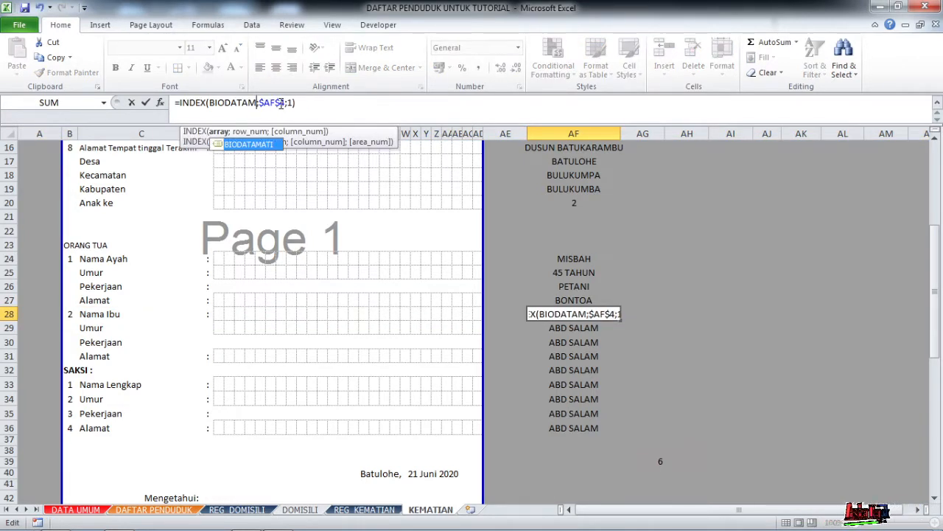
key(BackSpace)
key(BackSpace)
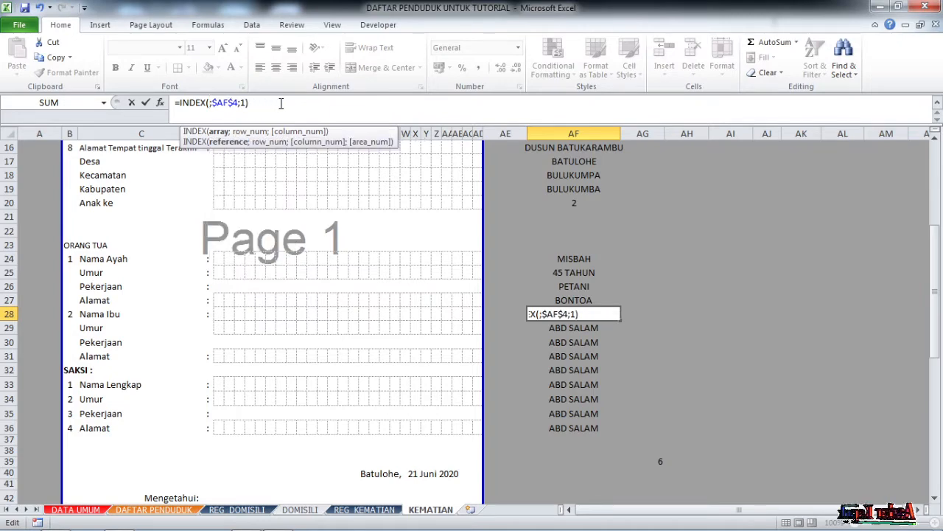
text(IB)
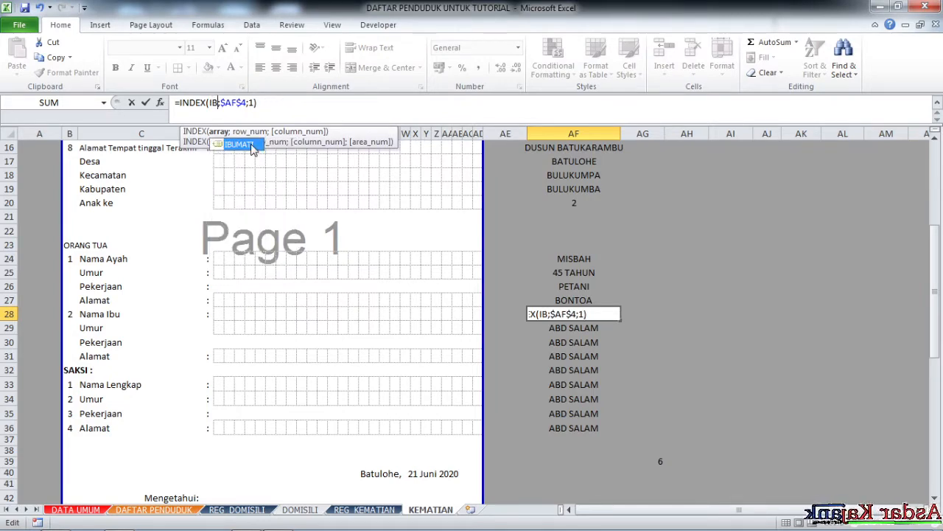
double_click(251, 145)
key(Return)
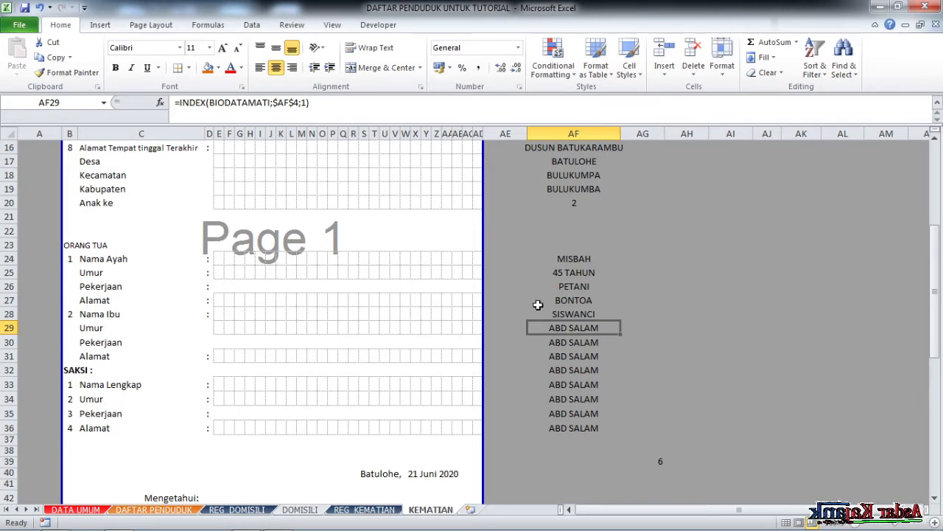
Fill the IBUMATI formula down to AF31 and clear the leftover formula in AF32.
click(589, 316)
drag(621, 320, 623, 360)
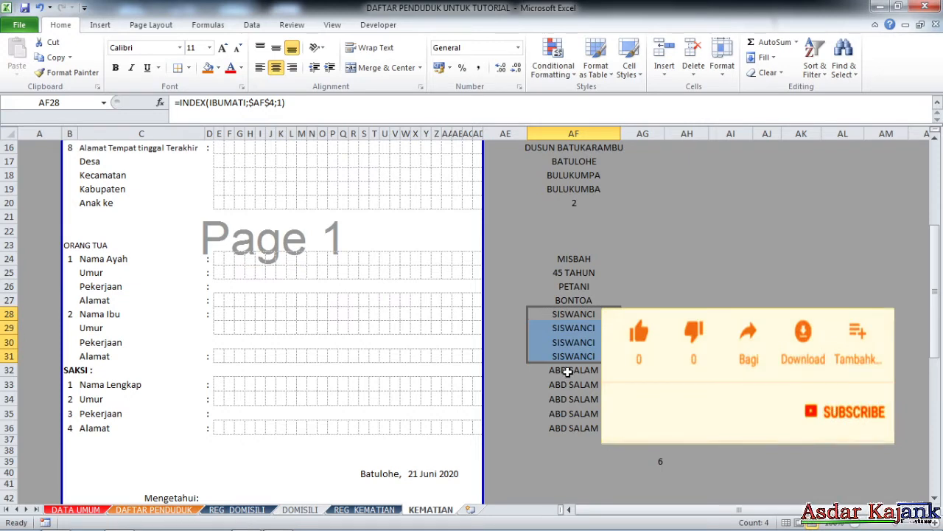
click(567, 371)
key(Delete)
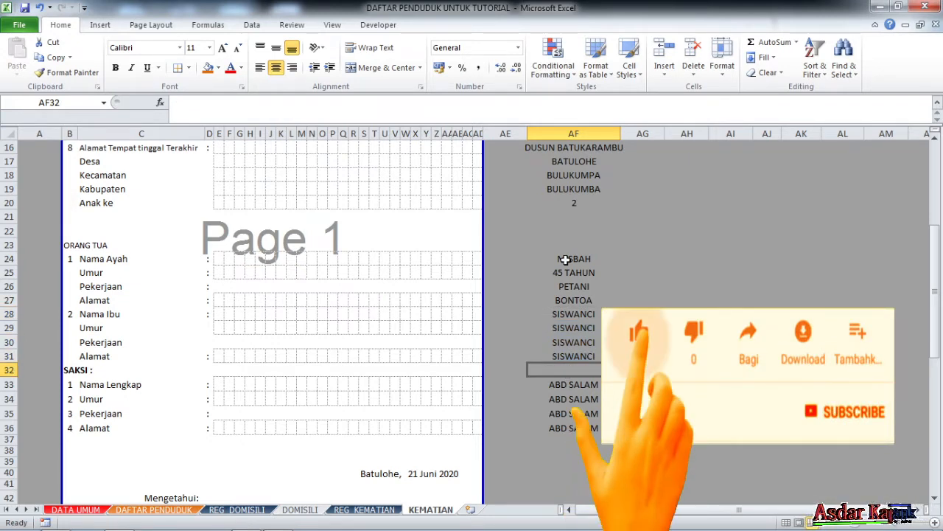
Adjust AF29's column argument so it shows the mother's age, 43 TAHUN.
click(574, 314)
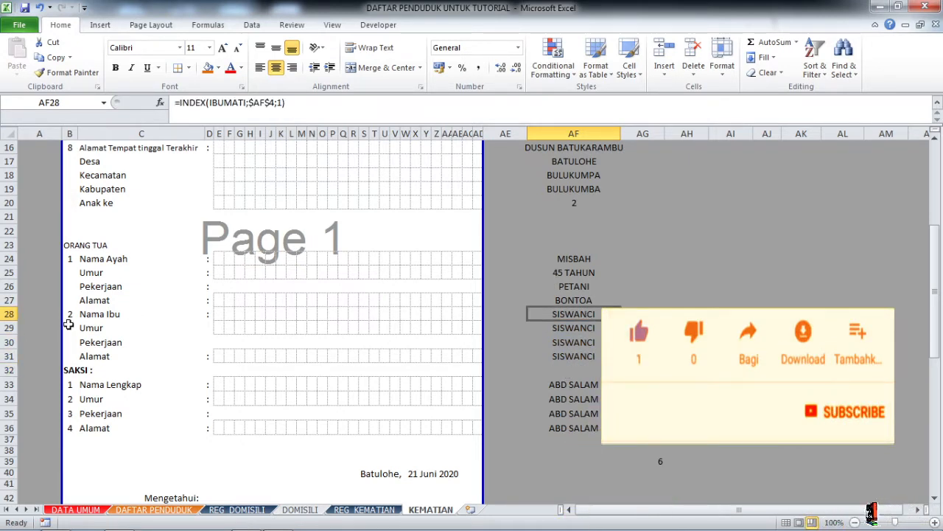
click(7, 314)
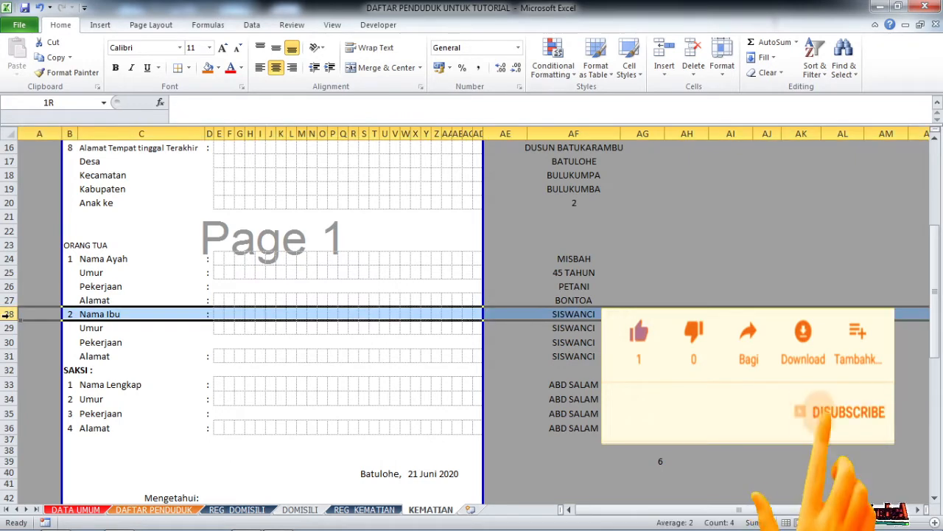
click(569, 316)
click(579, 328)
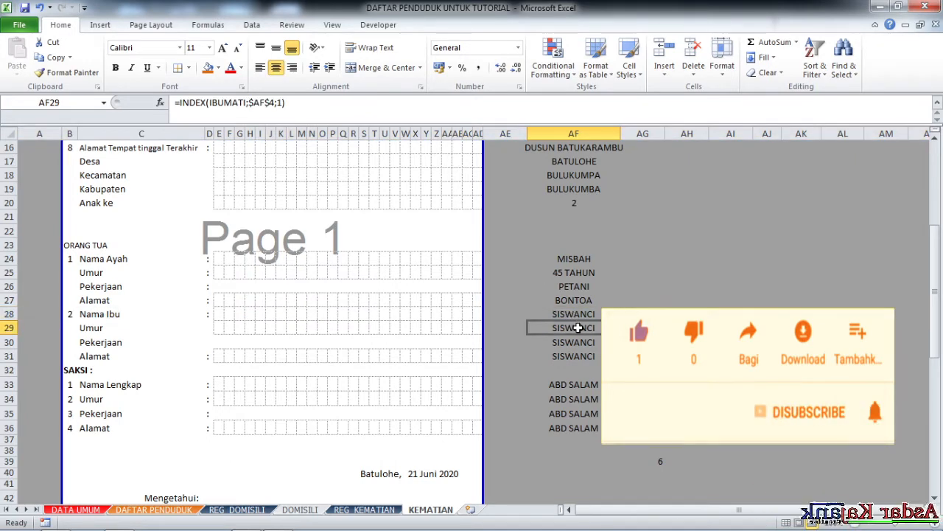
click(282, 102)
key(BackSpace)
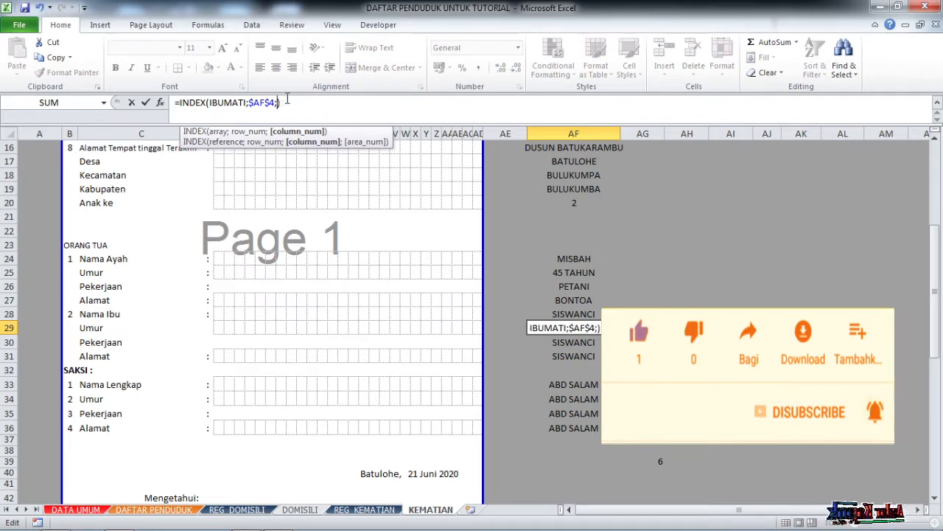
key(Return)
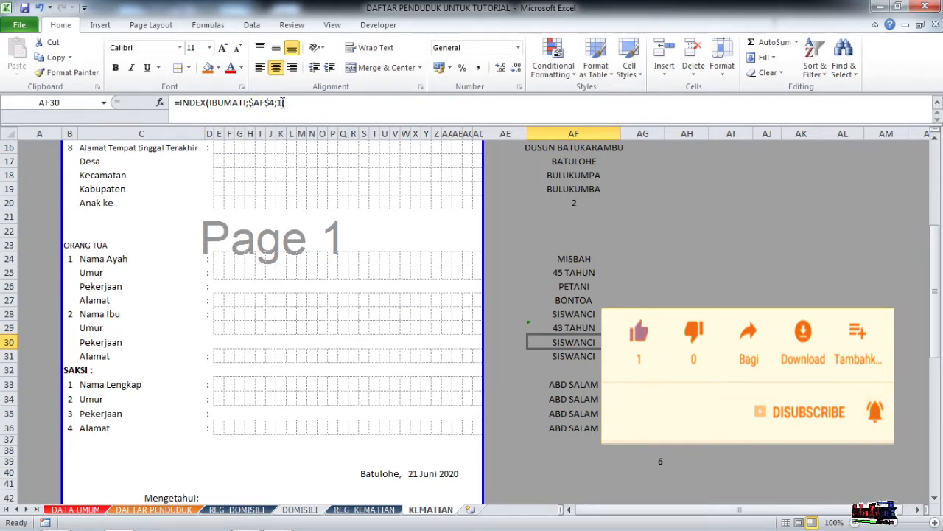
Set AF30 and AF31 column arguments to 3 and 4, showing URT and her address.
click(282, 102)
key(BackSpace)
text(3)
key(Return)
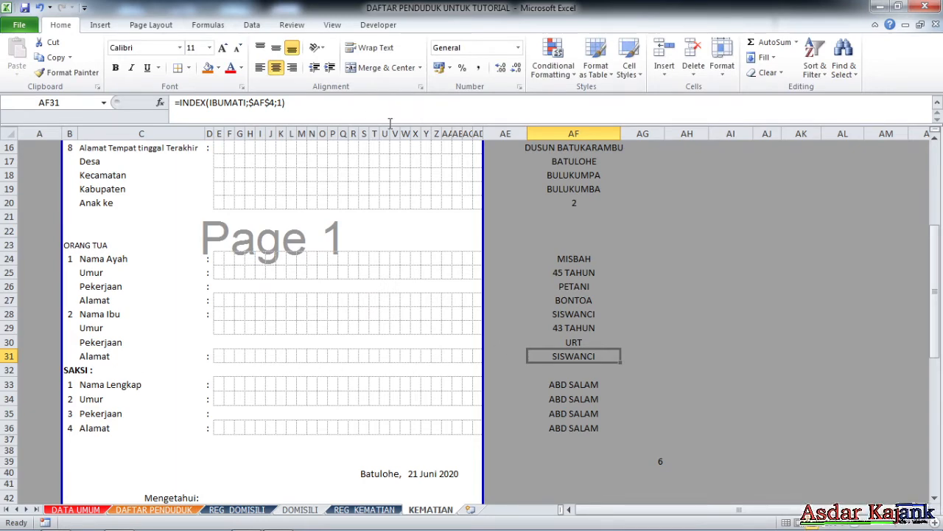
click(282, 103)
key(BackSpace)
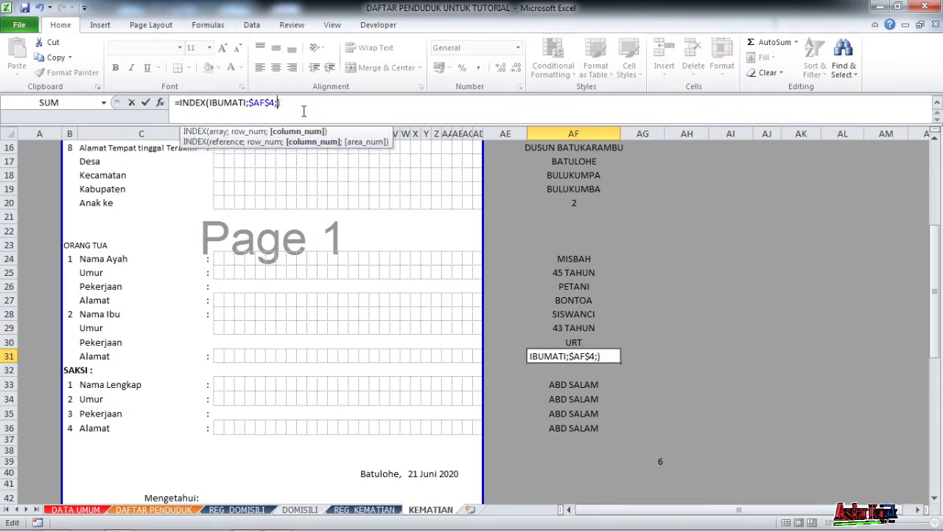
text(4)
key(Return)
Review the INDEX(IBUMATI) formulas for the mother's age, occupation and address in AF29–AF31.
scroll(585, 362, down, 1)
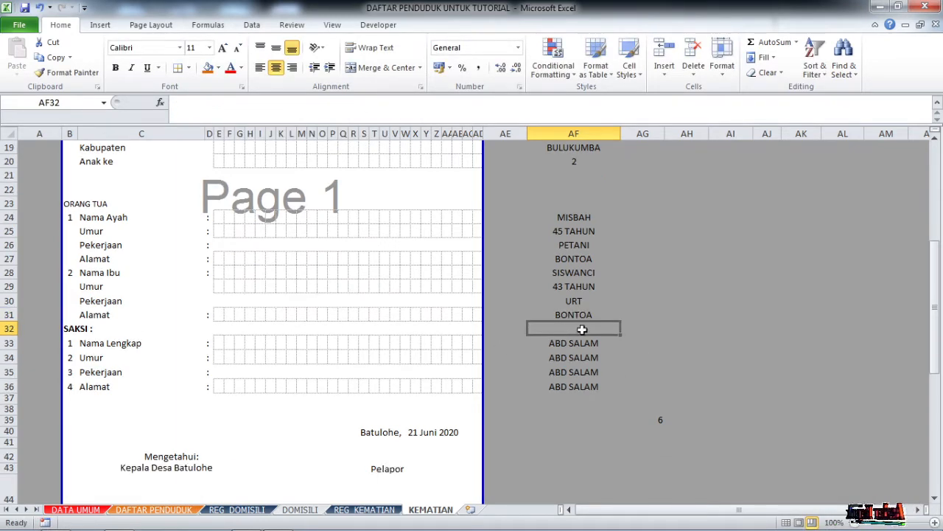
click(575, 287)
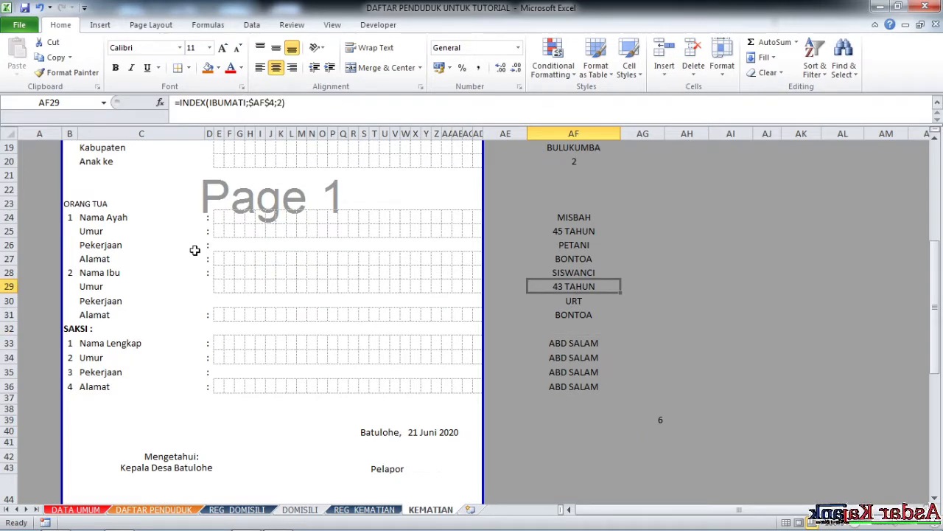
click(103, 273)
click(11, 272)
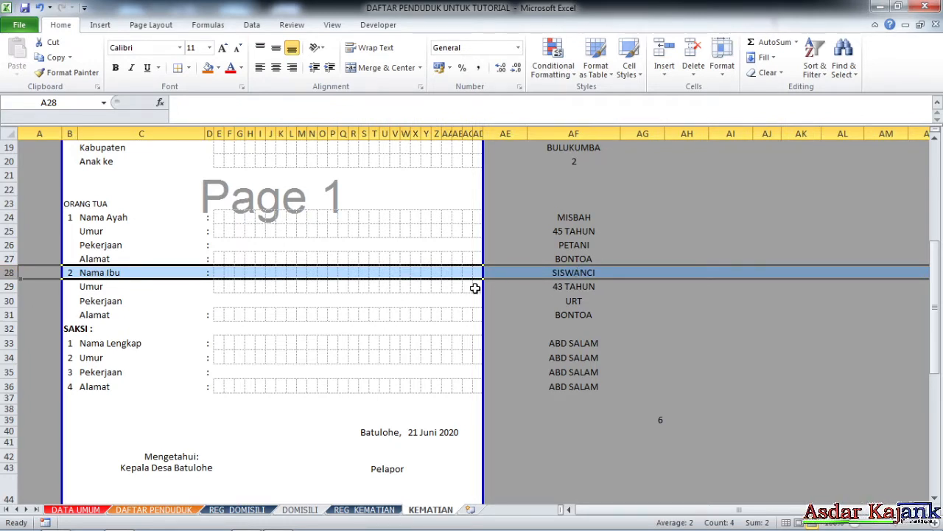
click(558, 289)
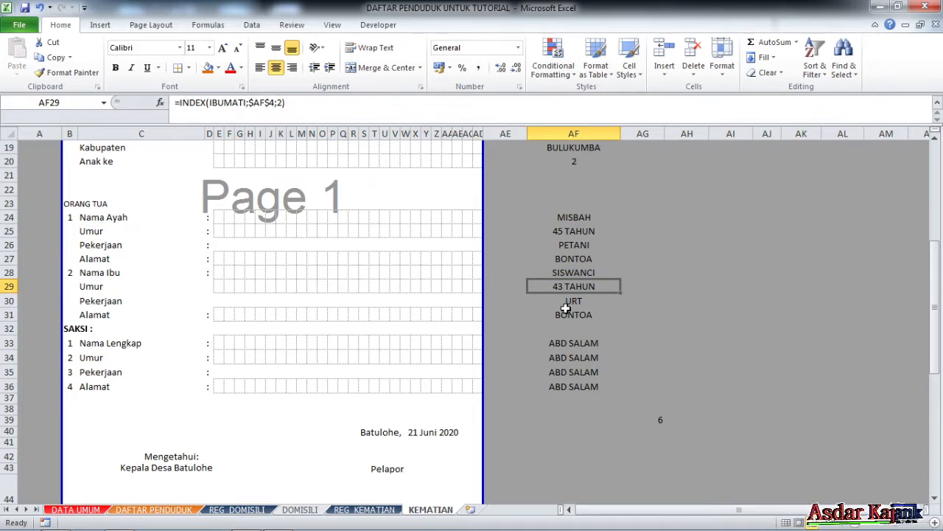
click(566, 305)
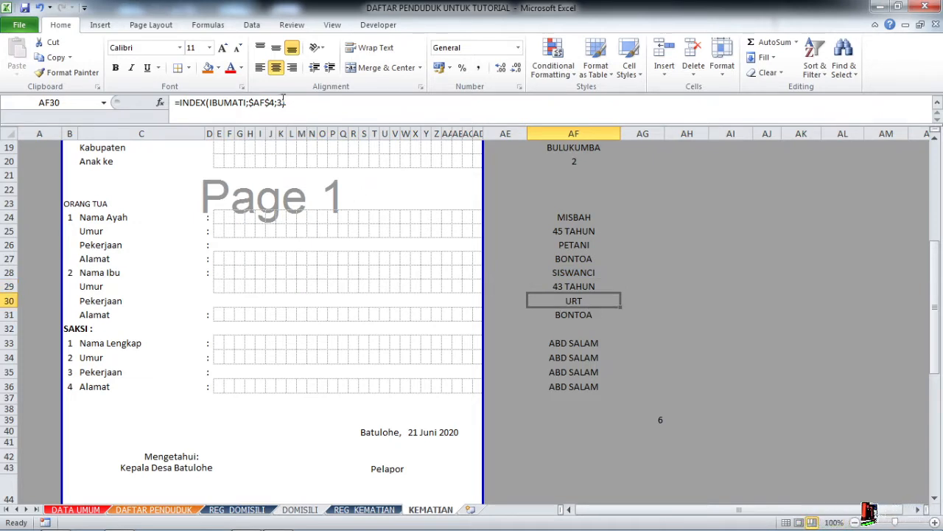
click(581, 315)
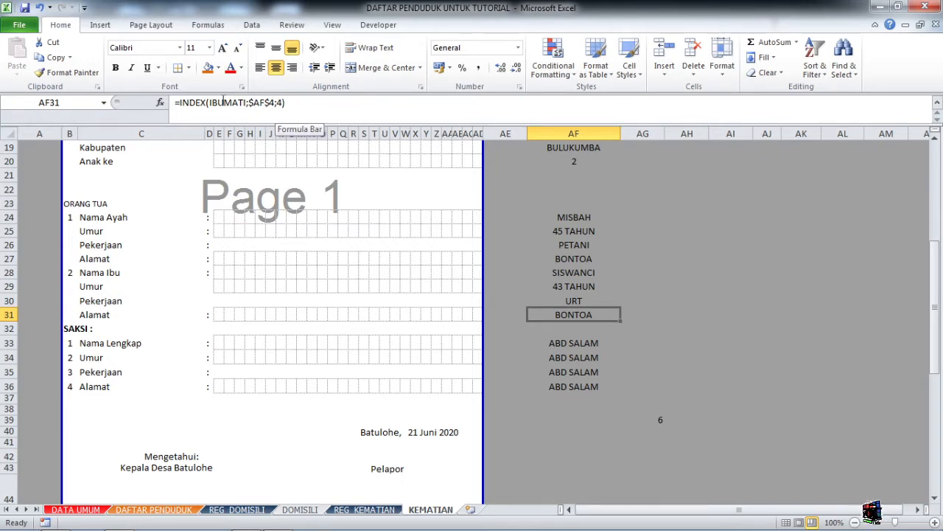
Locate the IBUMATI columns P–S on REG_KEMATIAN, check the form's SAKSI row, then return.
click(103, 102)
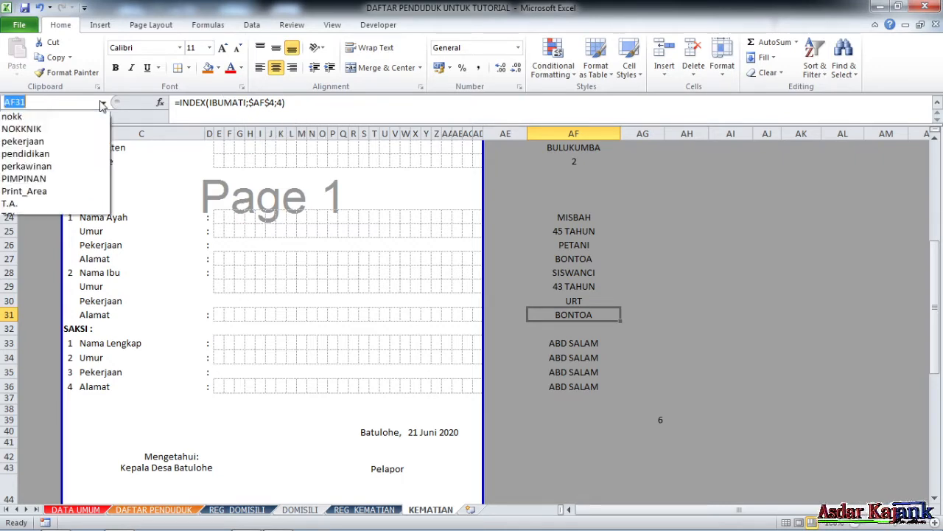
click(59, 217)
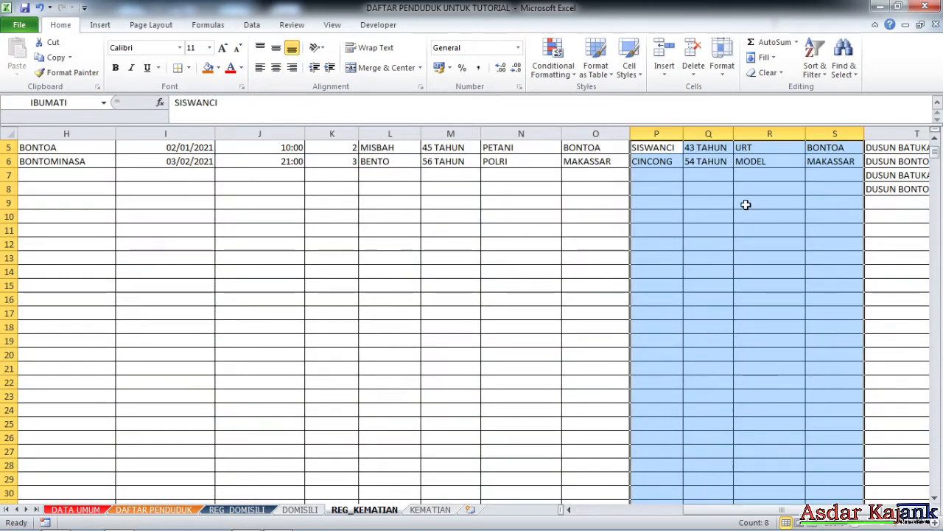
scroll(743, 203, up, 2)
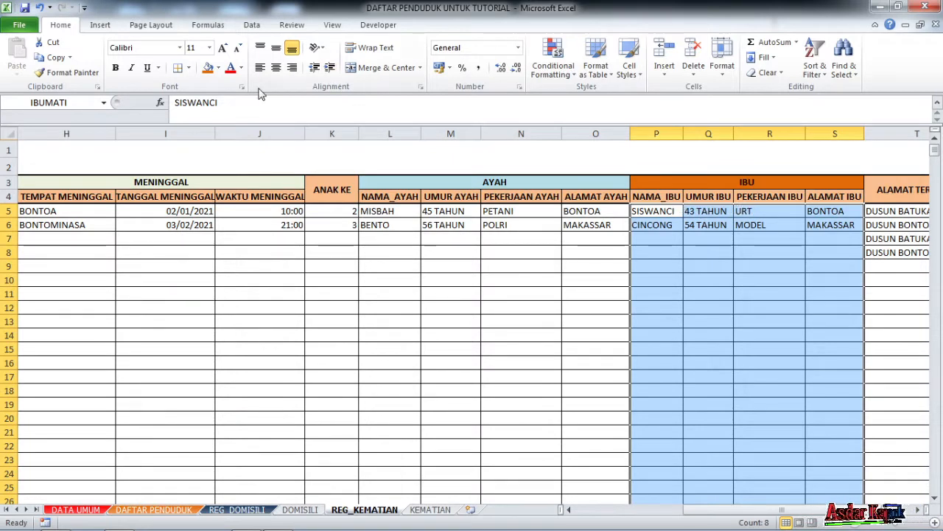
click(440, 510)
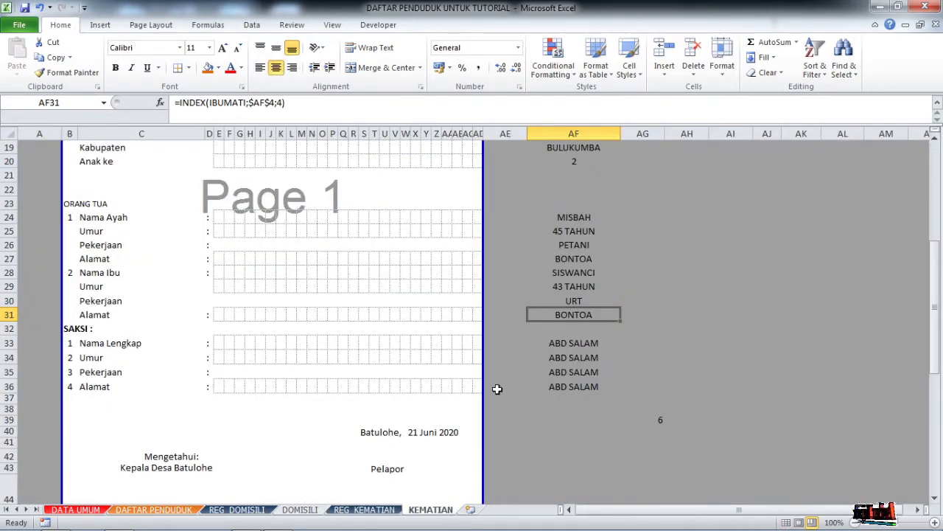
scroll(497, 388, down, 1)
click(80, 297)
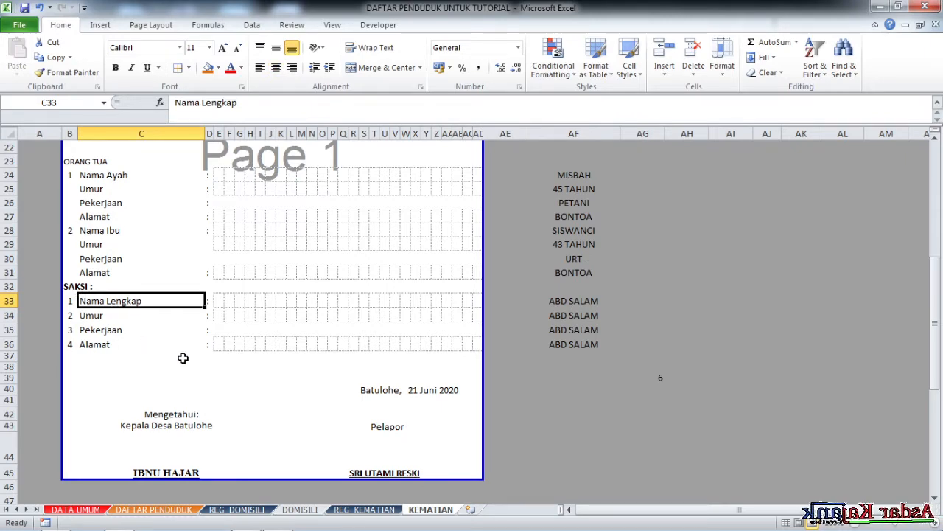
click(361, 509)
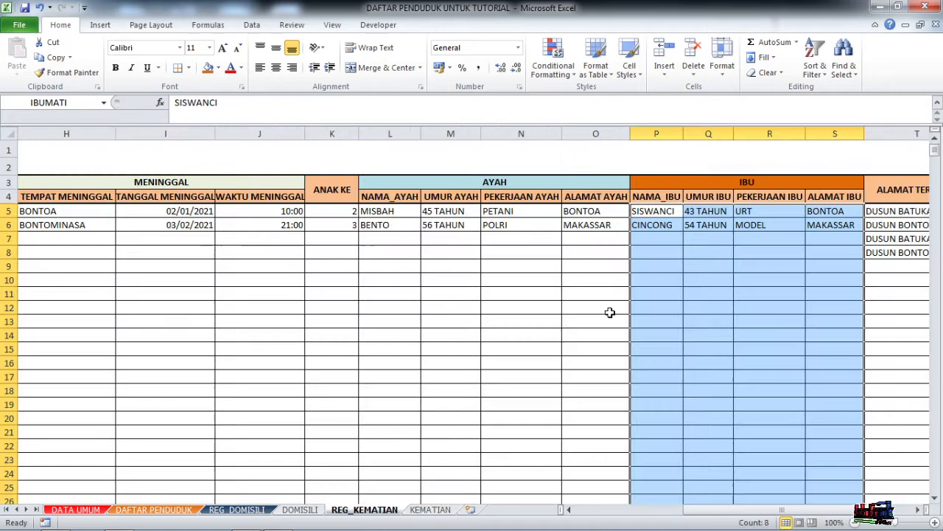
click(840, 210)
key(Right)
key(Right)
key(Right)
key(Right)
key(Right)
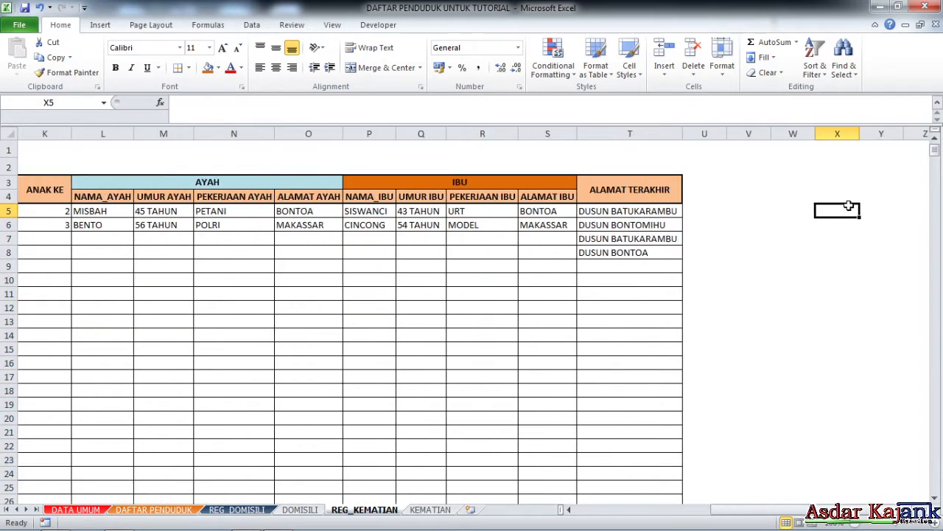
Copy IBU columns P:S and insert the copies at column T, pushing ALAMAT TERAKHIR to X.
mouse_move(548, 133)
mouse_down()
mouse_move(375, 131)
mouse_move(546, 133)
mouse_up()
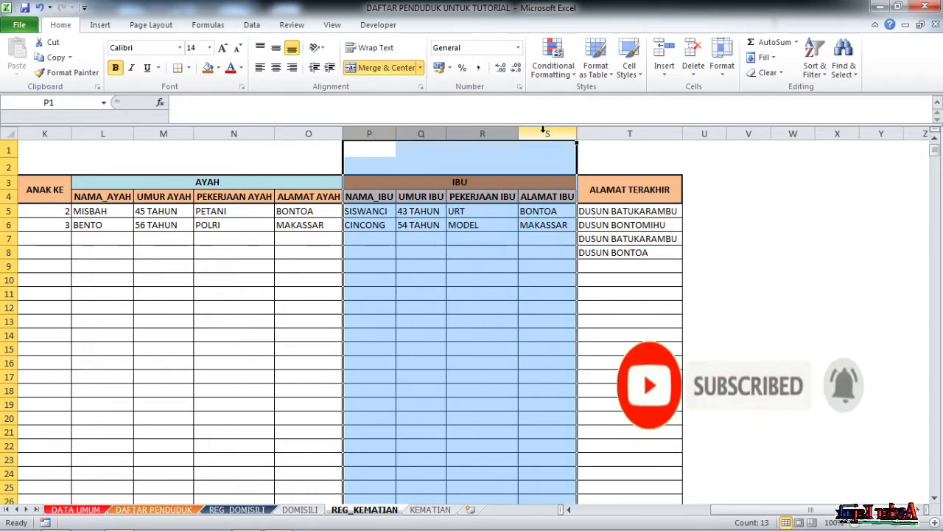
right_click(546, 134)
click(590, 158)
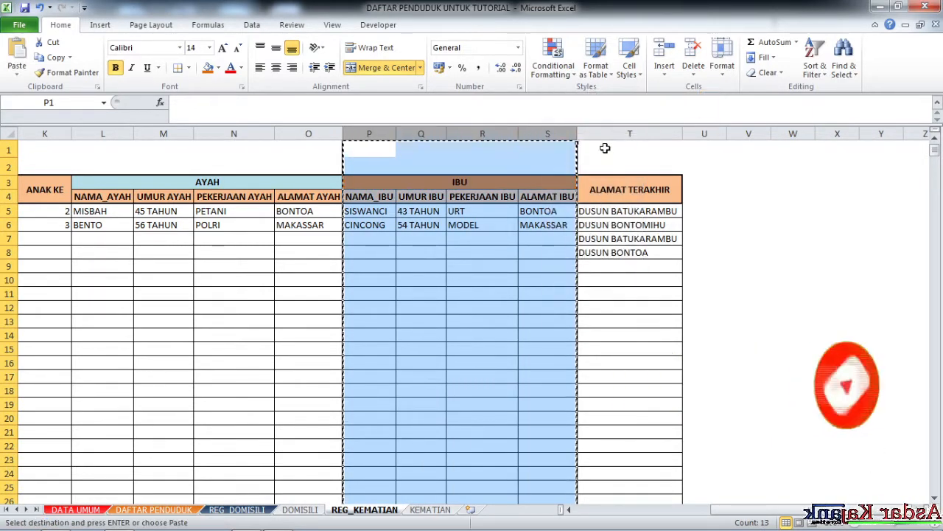
click(592, 134)
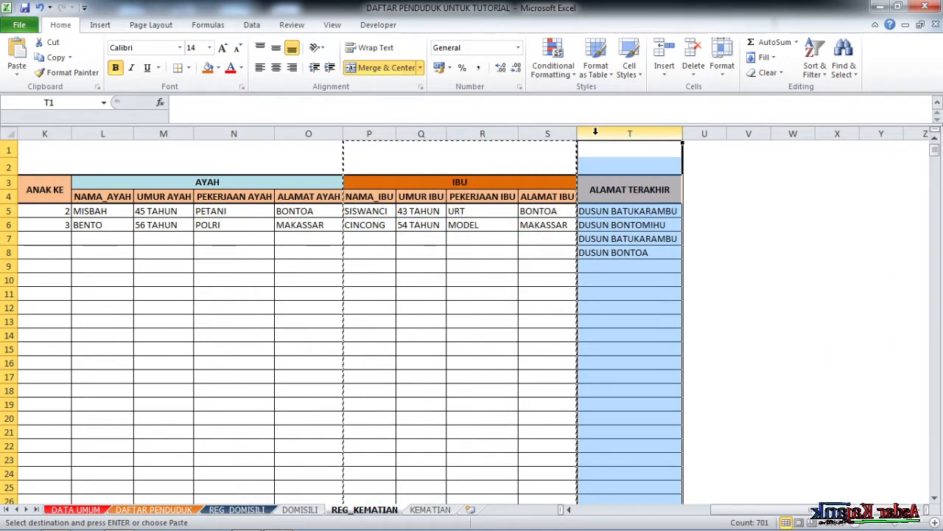
right_click(596, 132)
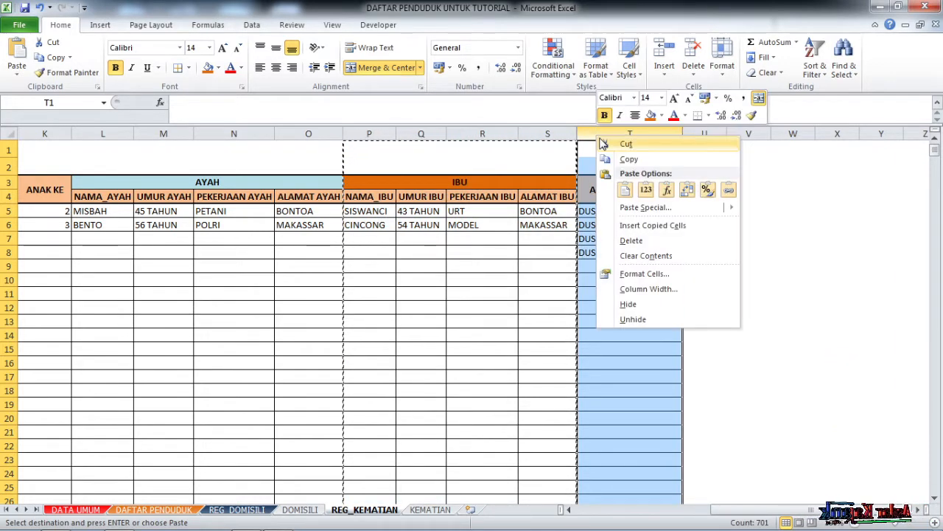
click(653, 226)
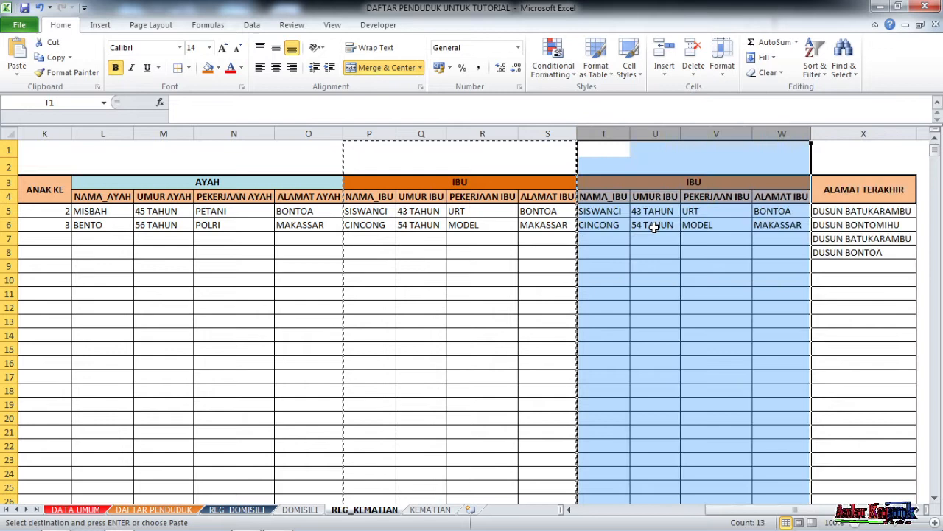
click(686, 255)
Rename the copied block header in T3 to SAKSI and the T4 heading to NAMA_SAKSI.
click(716, 181)
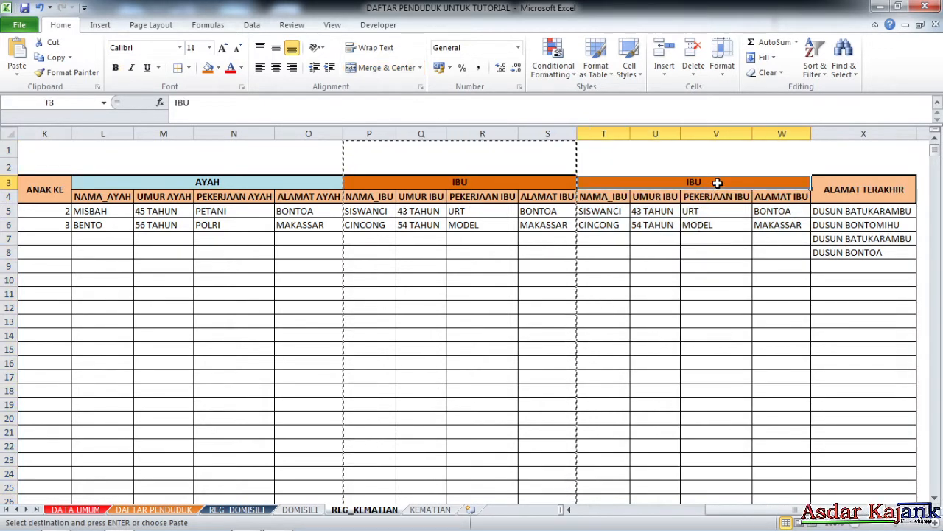
text(SAKSI)
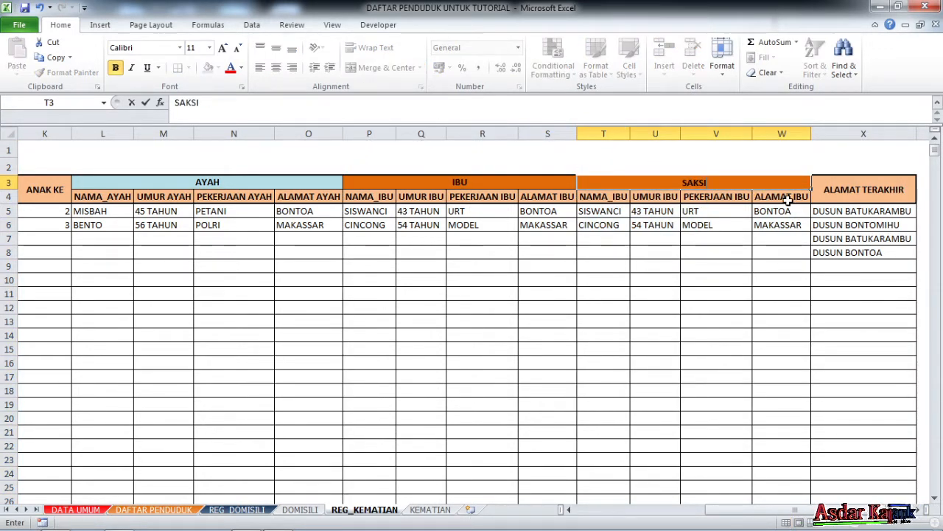
key(Return)
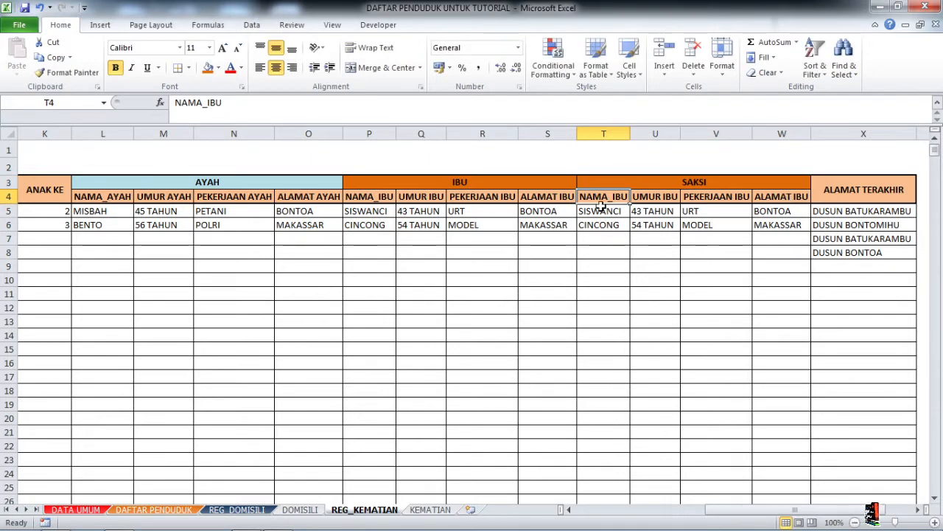
click(210, 102)
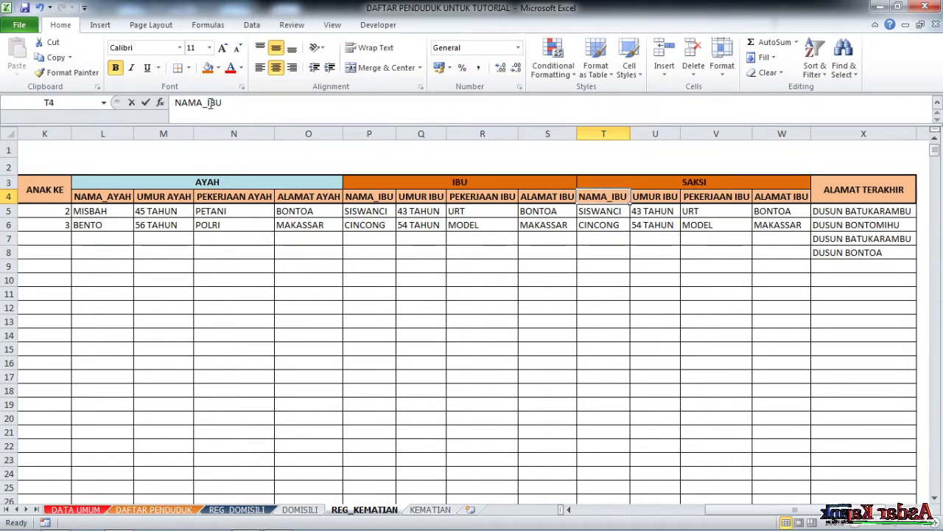
drag(209, 103, 246, 105)
text(SA)
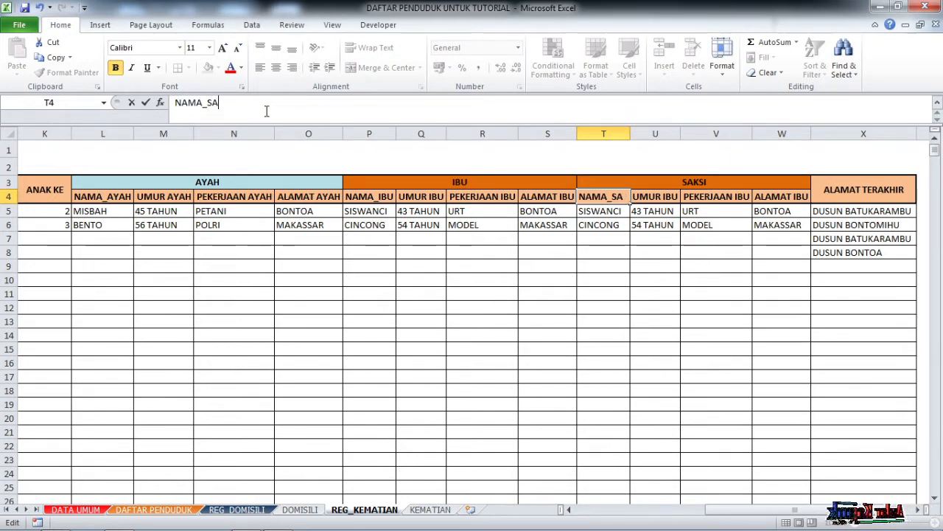
text(KSI)
key(Tab)
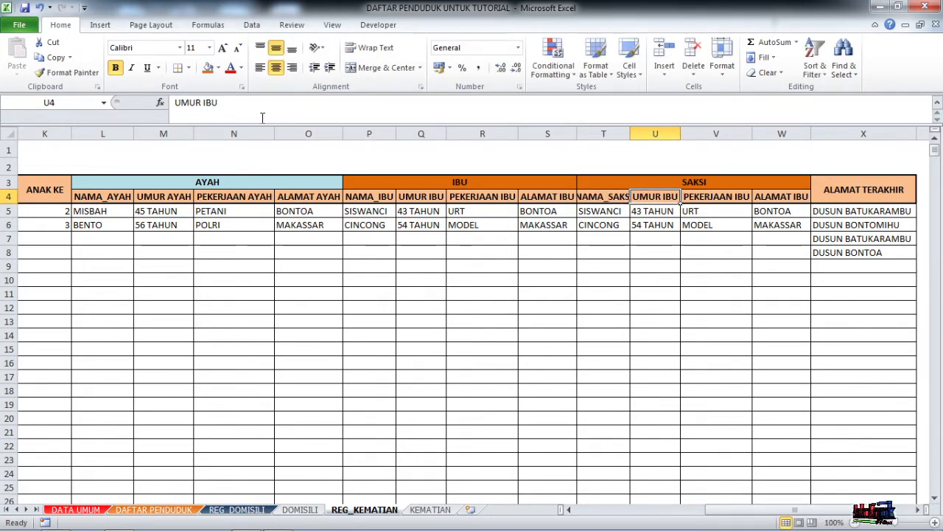
Rename the U4 and V4 headings to UMUR SAKSI and PEKERJAAN SAKSI.
drag(205, 102, 385, 115)
text(SAK)
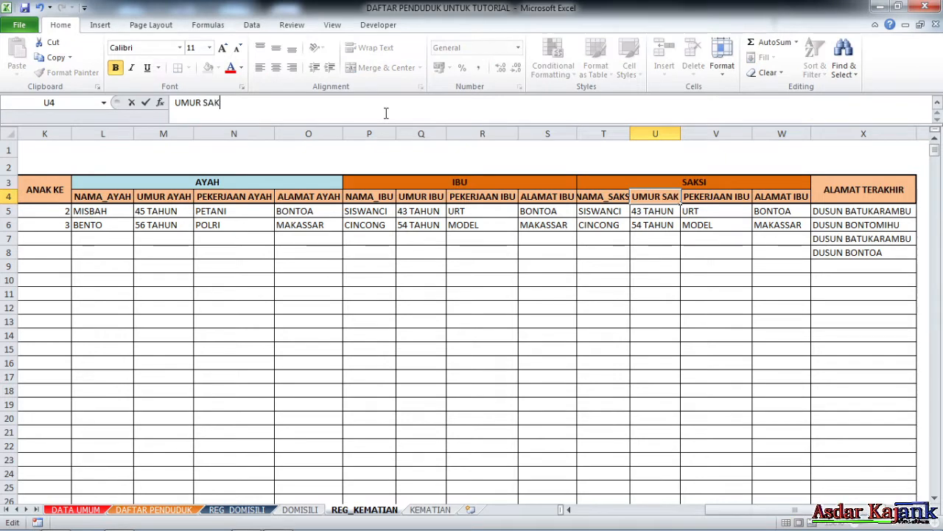
text(SI)
key(Tab)
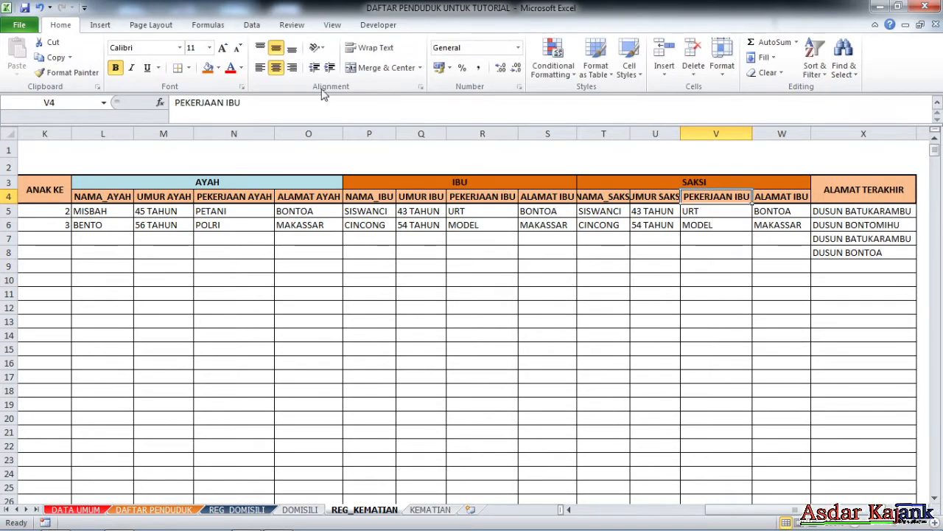
drag(227, 109, 315, 109)
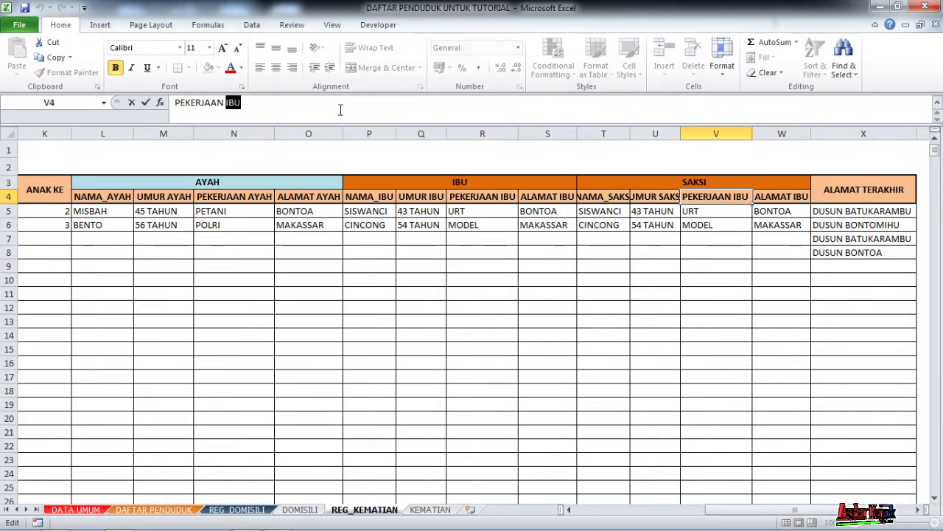
text(SAKSI)
key(Tab)
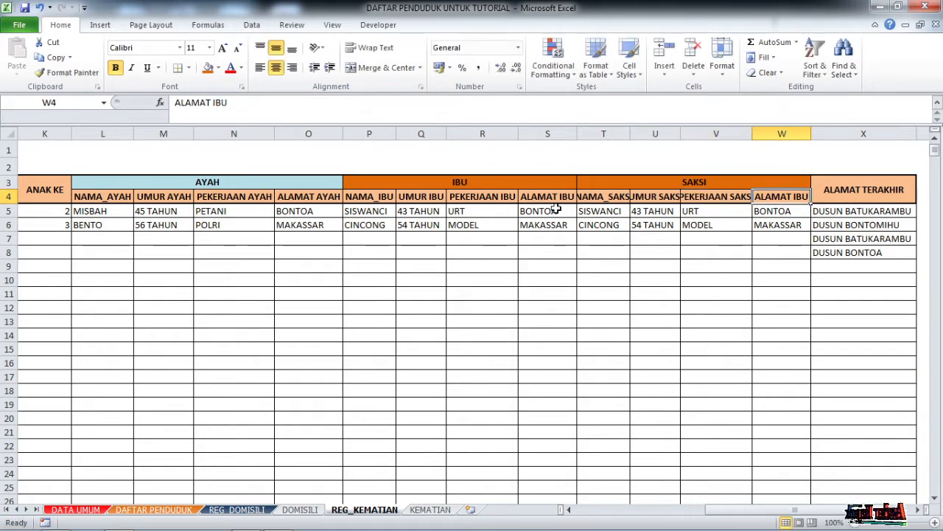
double_click(216, 103)
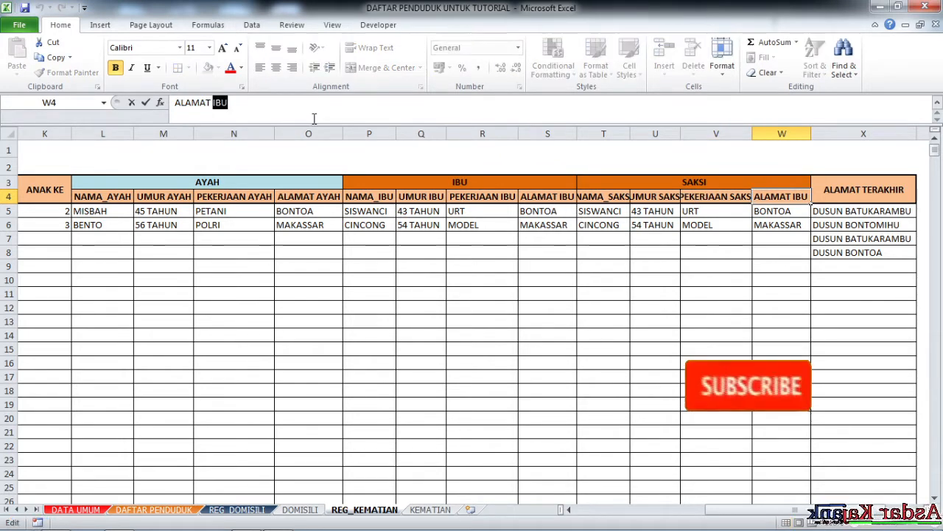
text(SAKSI)
Finish the ALAMAT SAKSI heading and select the witness data from T5:W down to the last row.
click(604, 211)
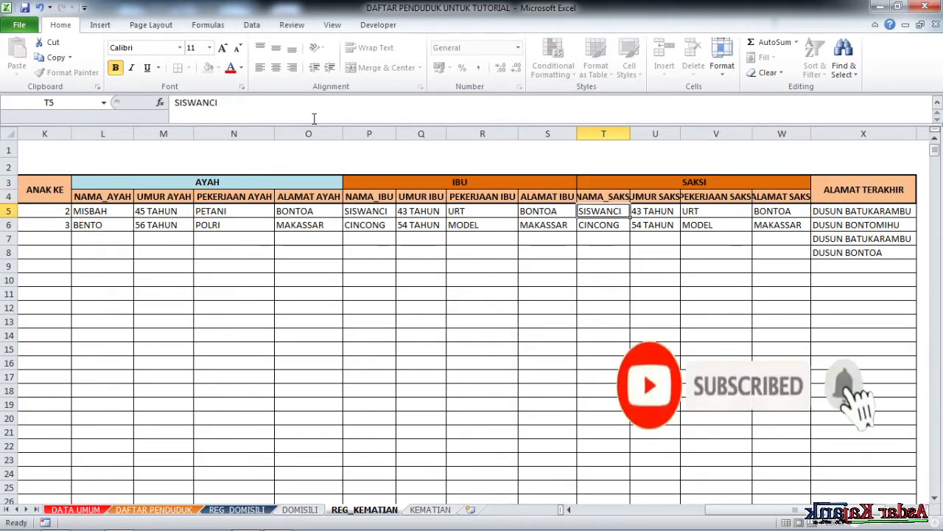
click(716, 308)
click(664, 240)
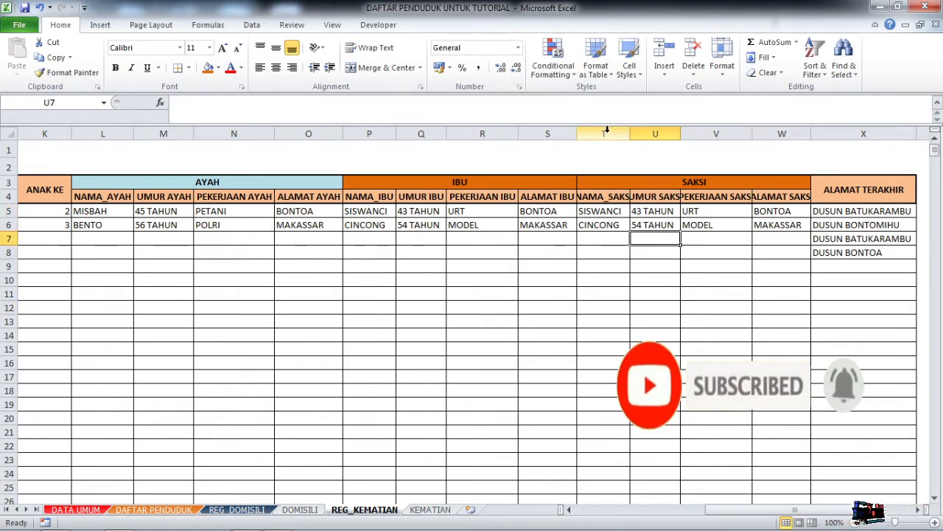
drag(602, 211, 778, 223)
key(ctrl+shift+Down)
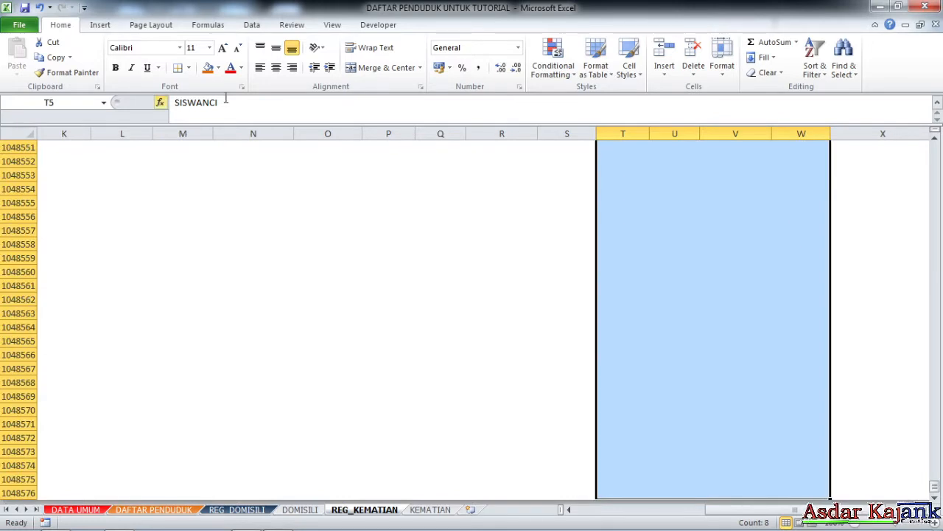
scroll(666, 287, up, 12)
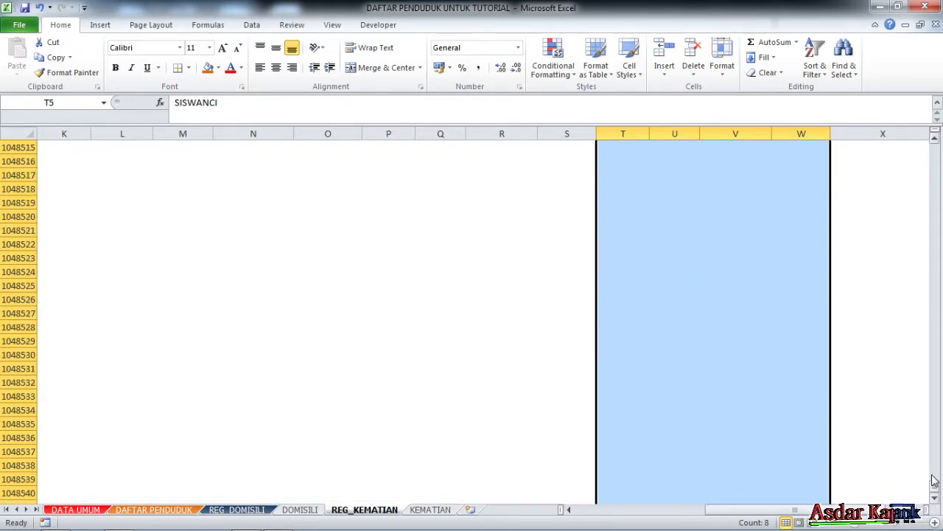
drag(934, 485, 934, 144)
drag(622, 214, 785, 293)
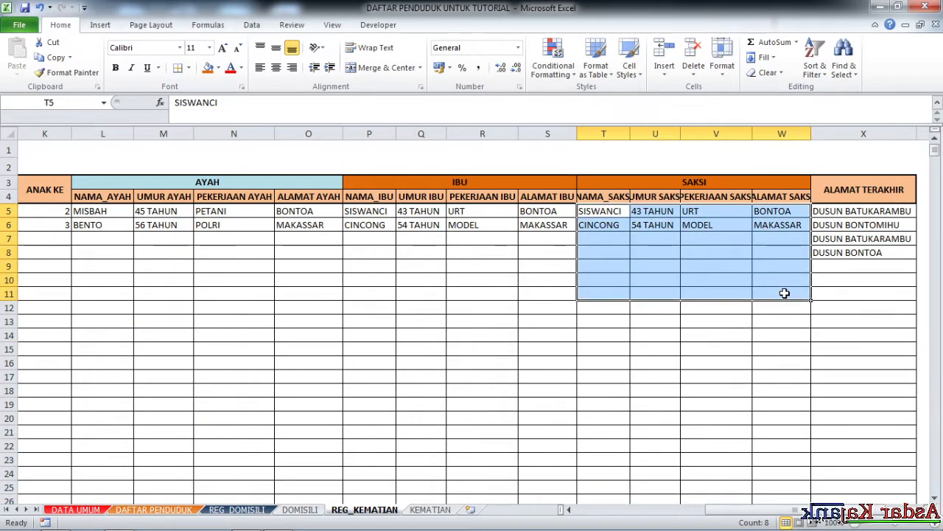
key(ctrl+shift+Down)
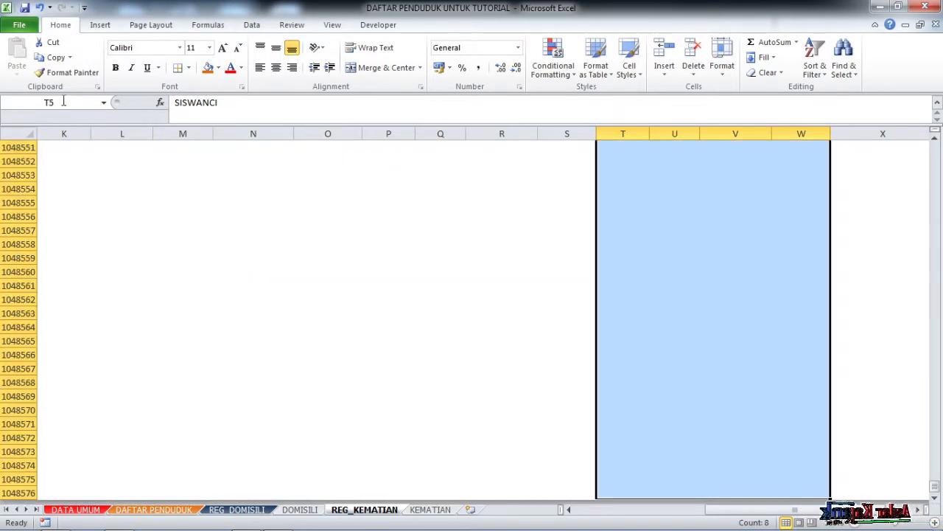
Name the selected range SAKSIMATI in the Name Box, retrying after an invalid-name error.
click(63, 102)
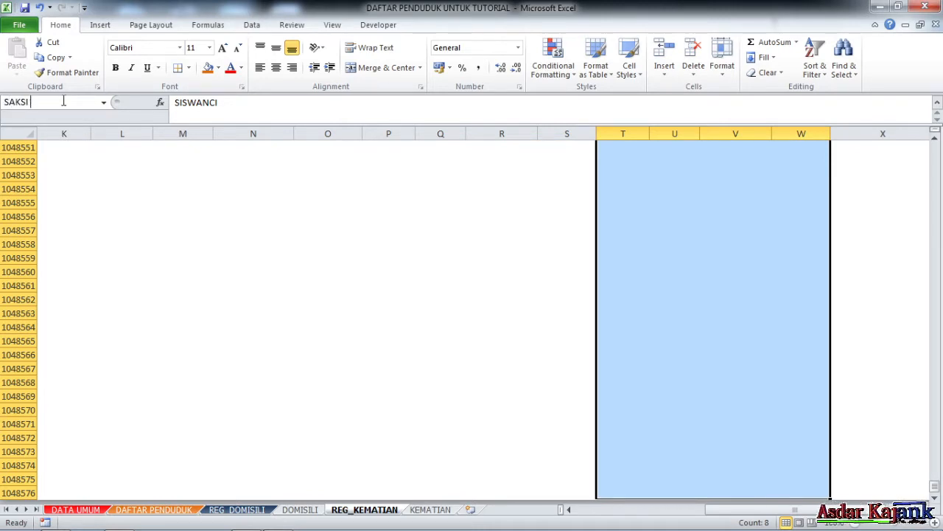
text(SAKSIMATI)
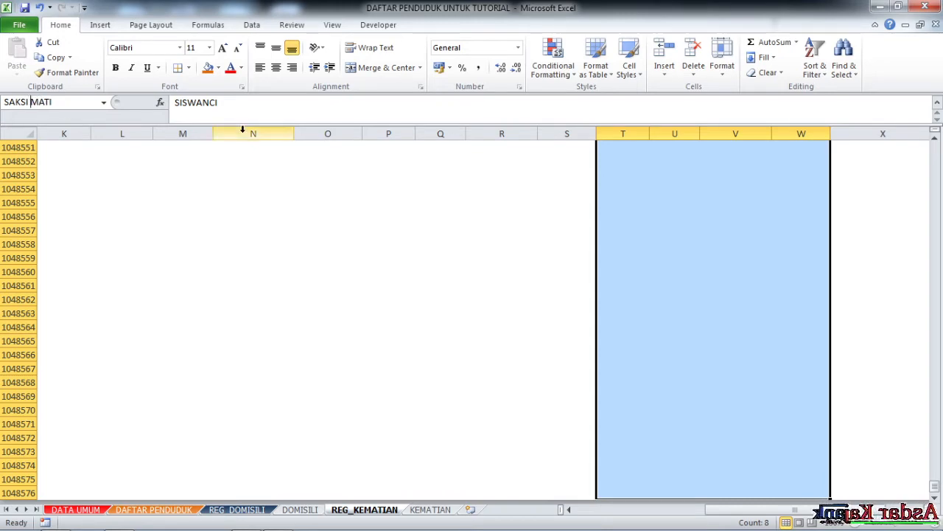
key(Return)
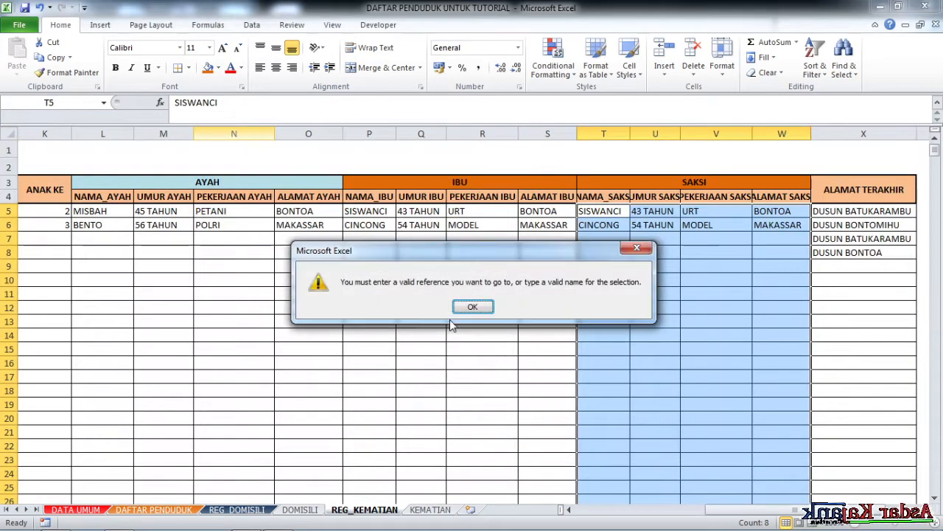
click(487, 312)
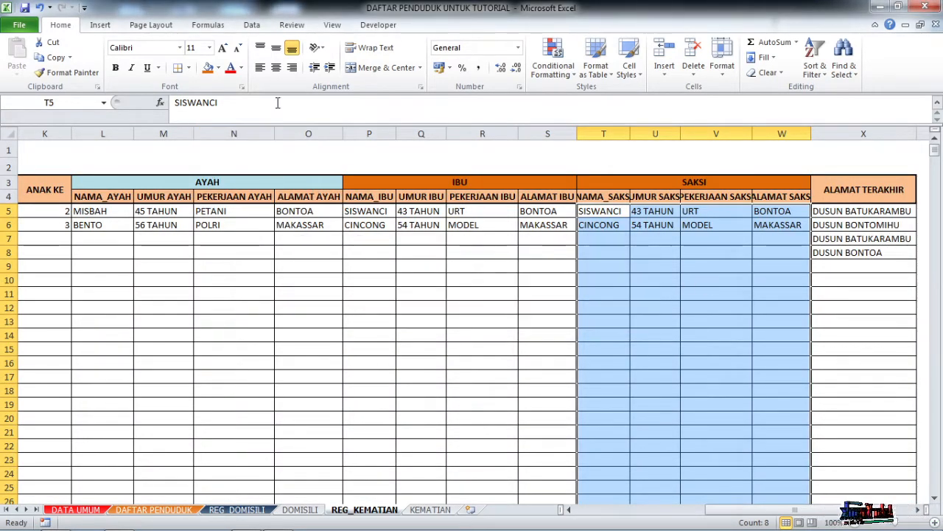
click(77, 101)
text(SAKS)
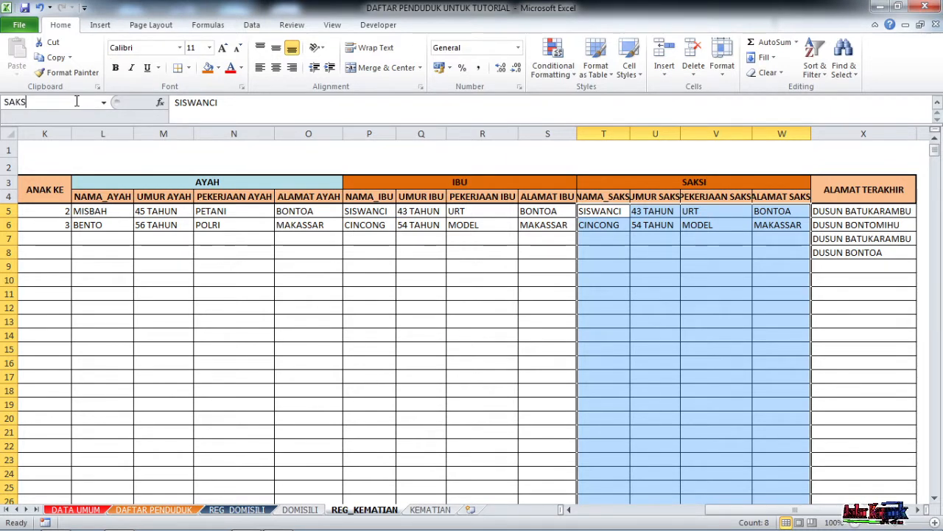
text(IMATI)
key(Return)
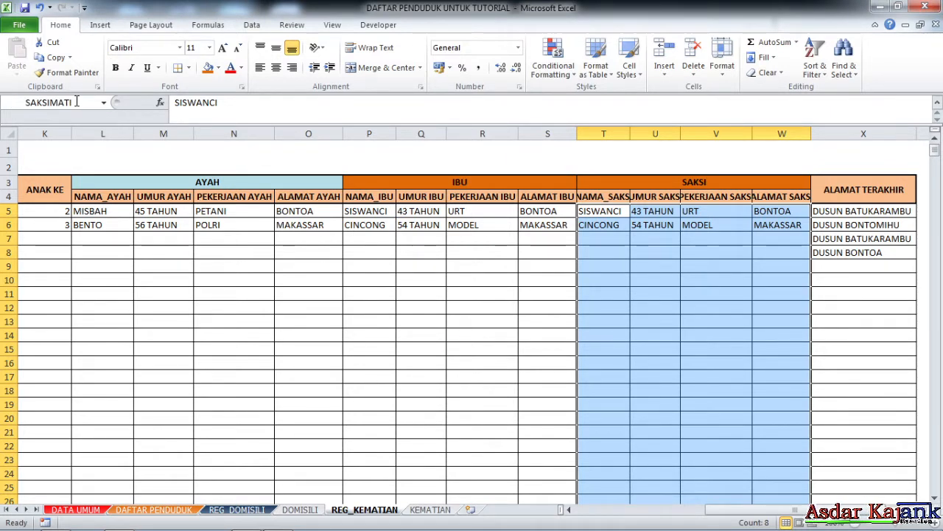
click(547, 374)
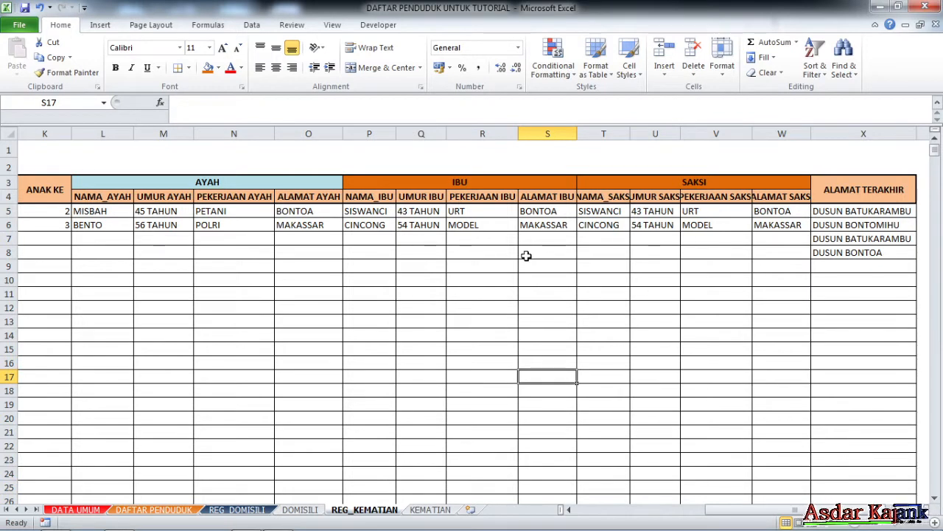
Enter the first witness RINDU in T5 with occupation PNS in V5.
click(619, 249)
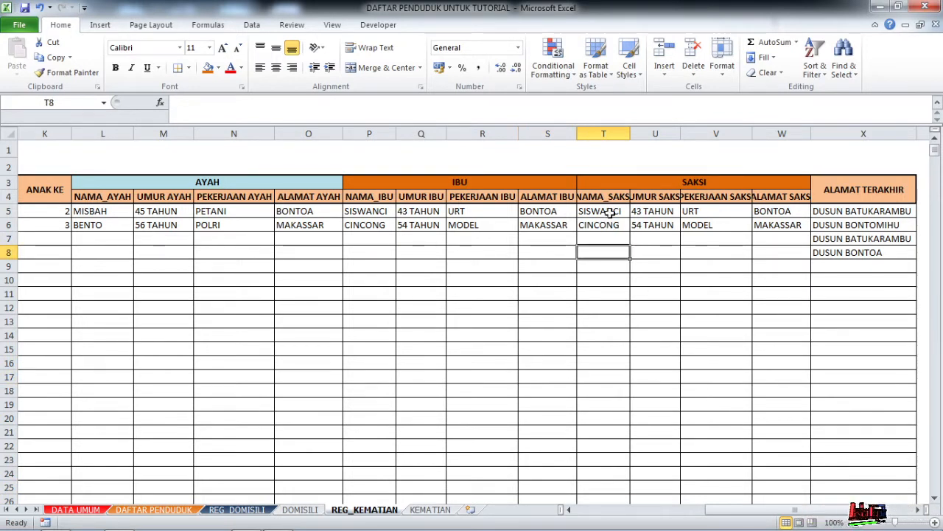
click(610, 211)
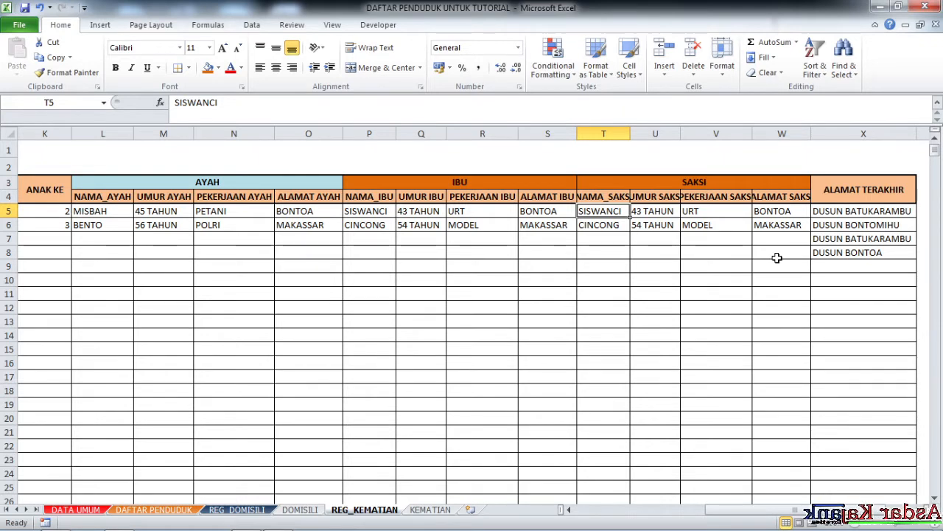
text(I)
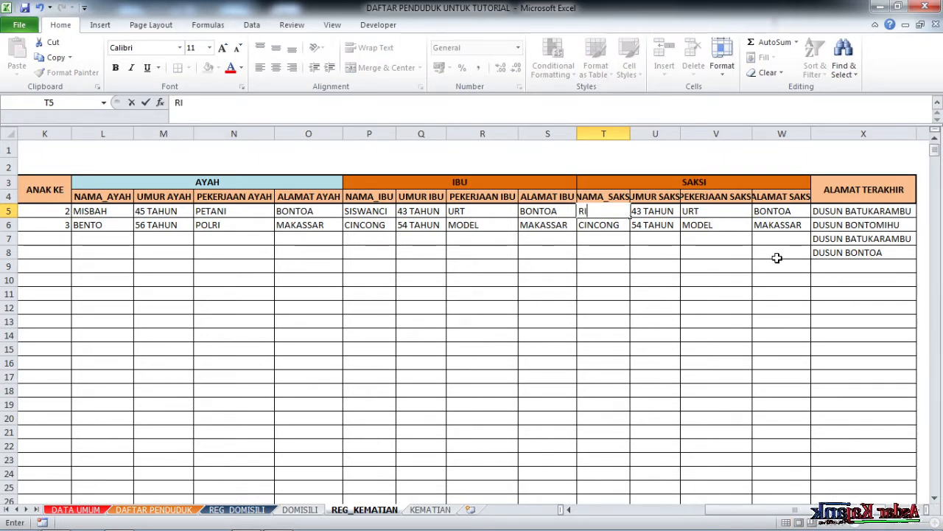
text(ID)
key(BackSpace)
text(NDU)
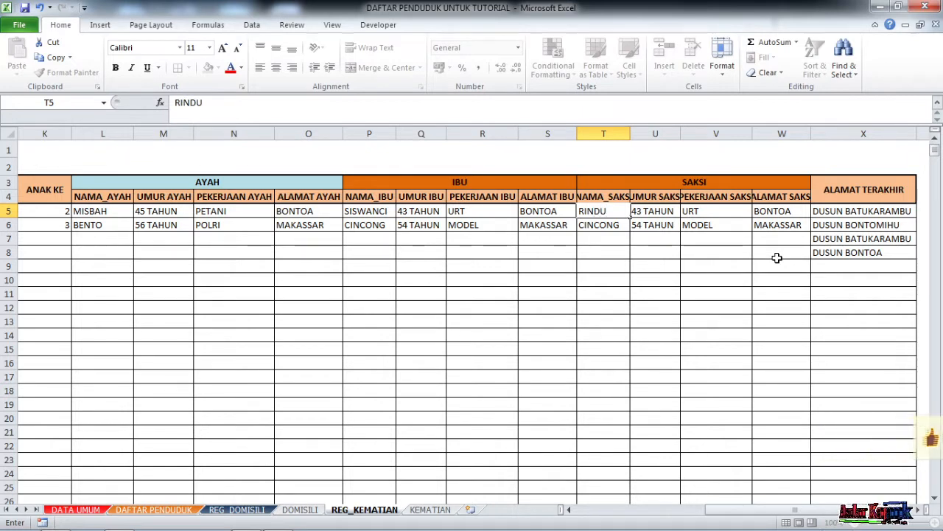
key(Tab)
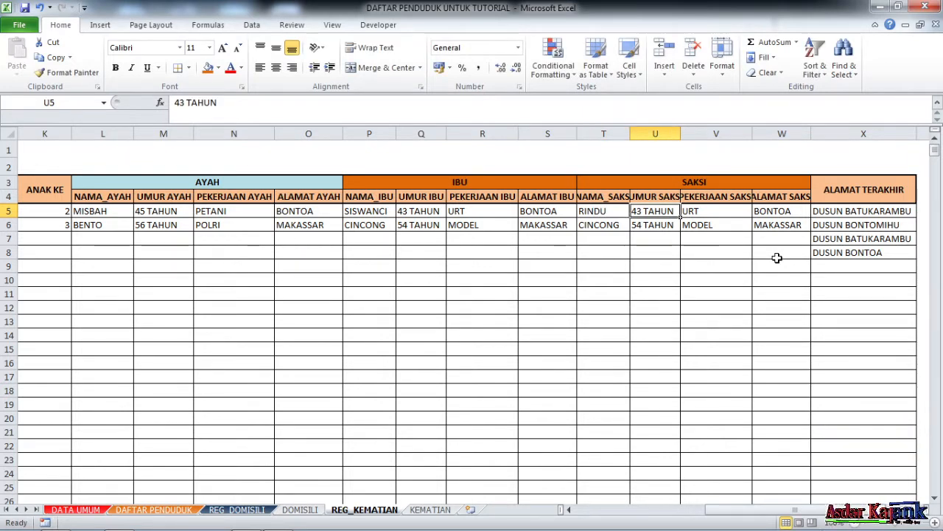
key(Tab)
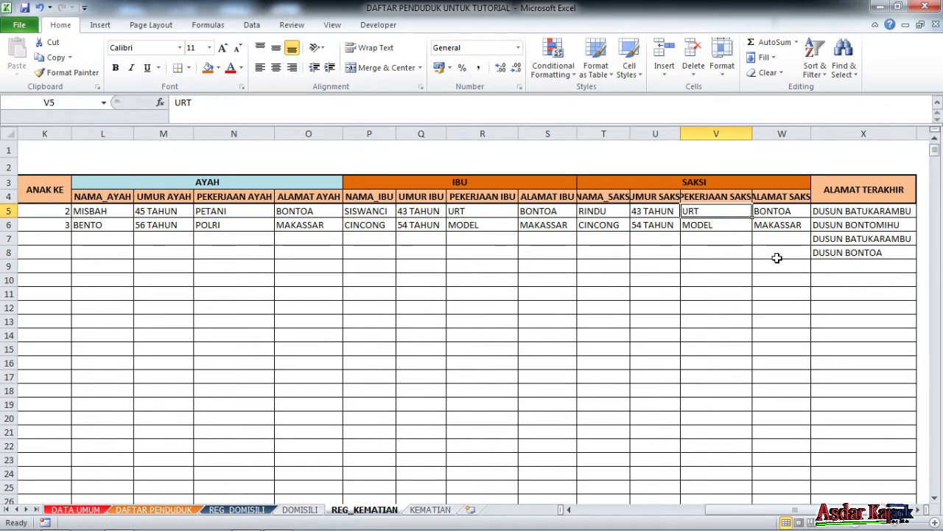
text(PNS)
key(Tab)
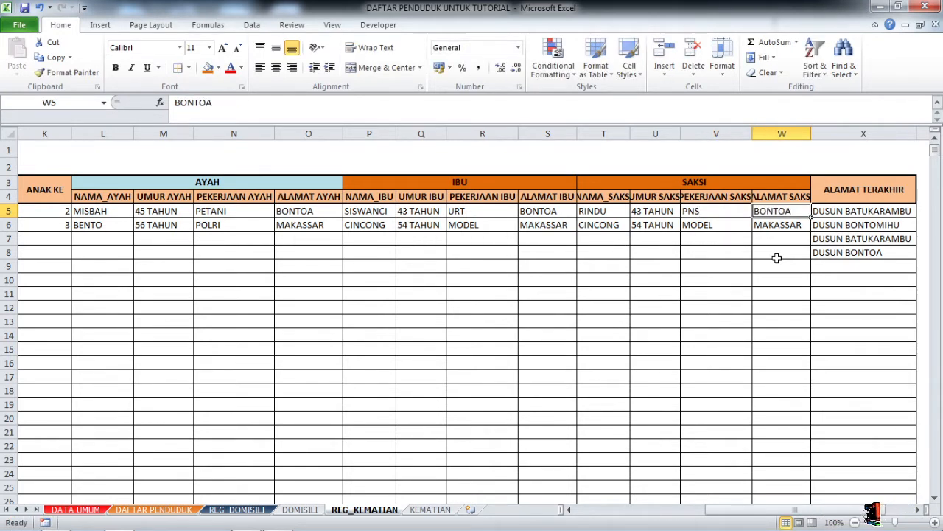
Enter the second witness KASTURI in T6 with occupation TUKANG in V6.
key(Left)
key(Left)
key(Left)
key(Down)
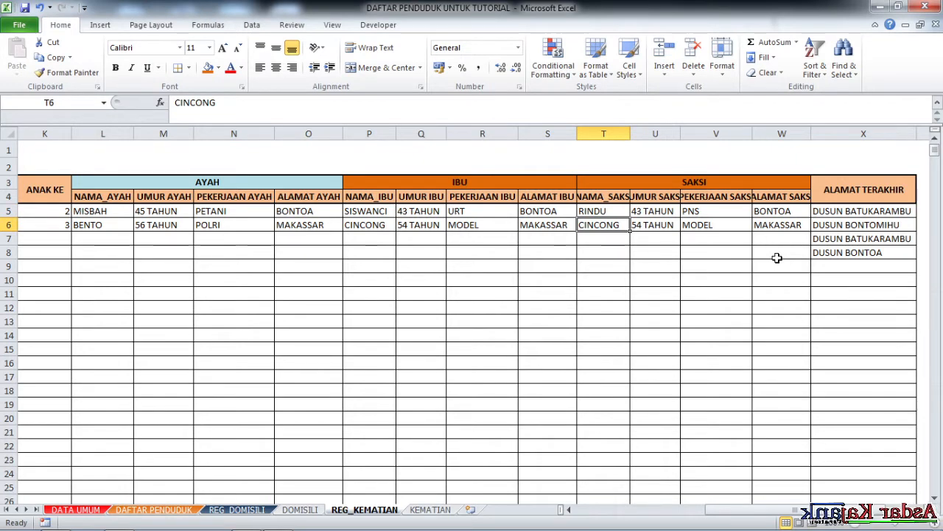
text(KASTURI)
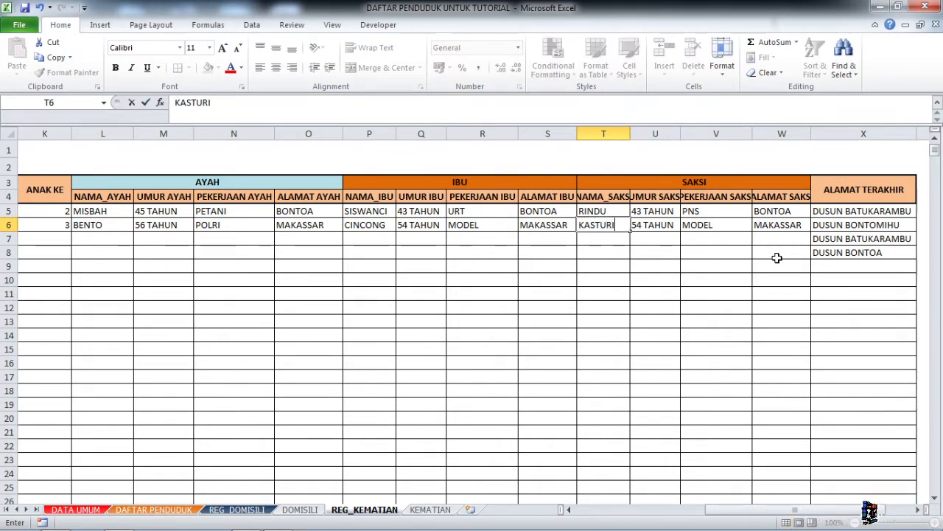
key(Tab)
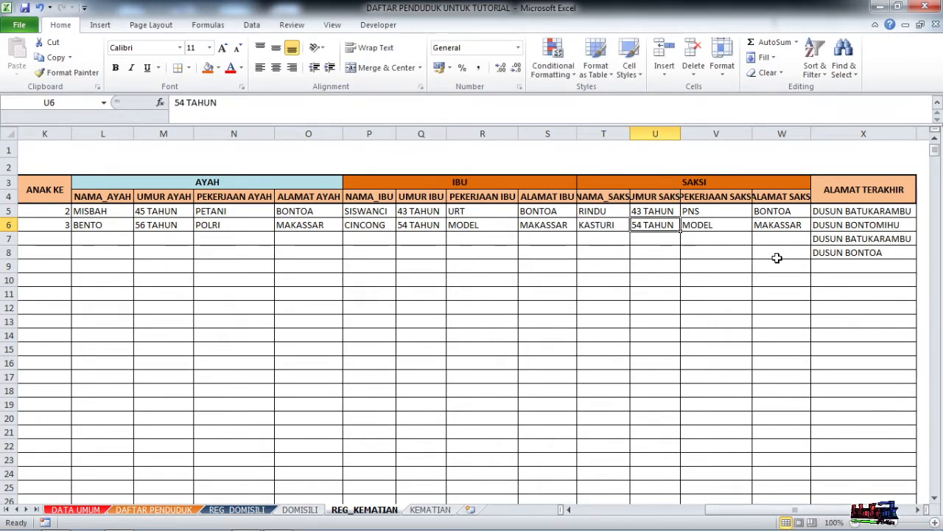
key(Tab)
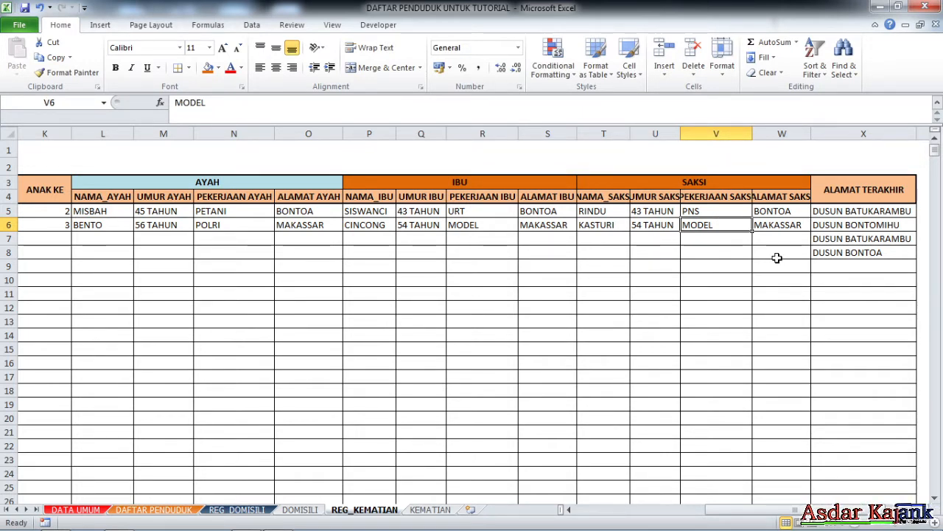
text(TUKANG)
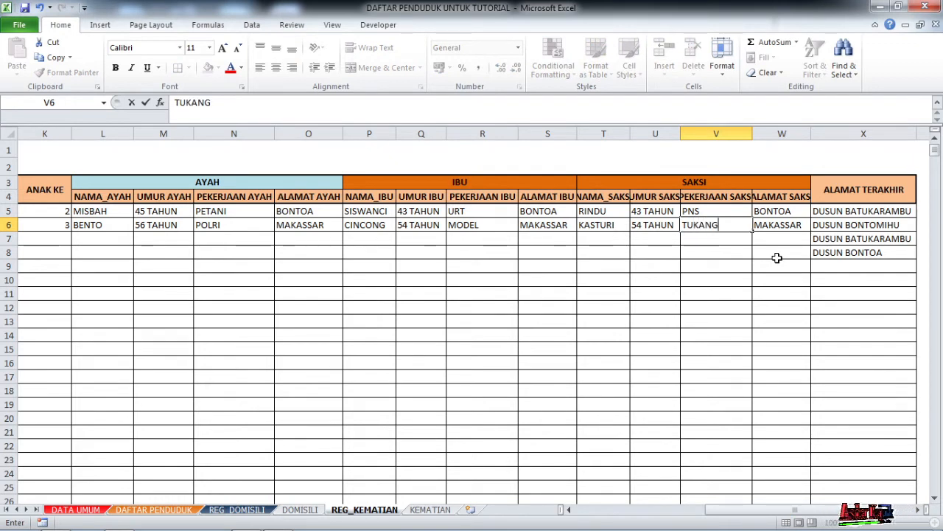
key(Tab)
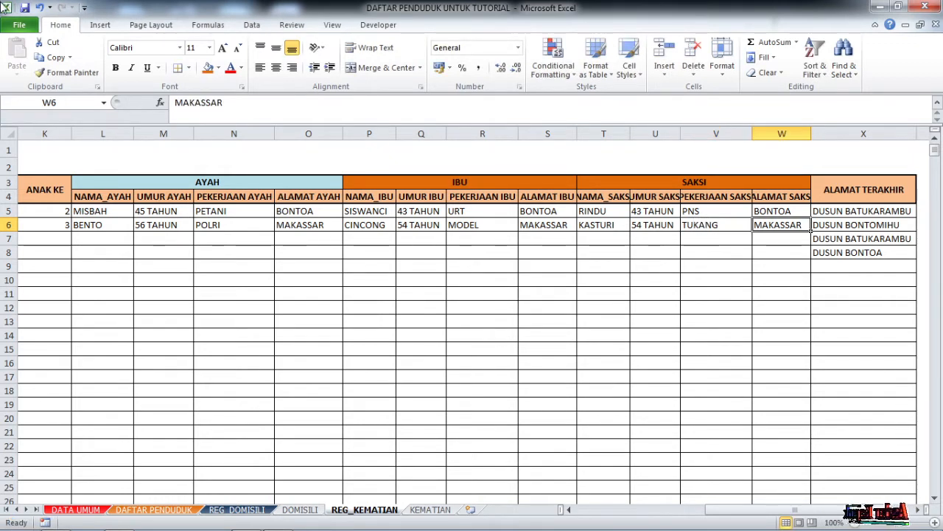
click(431, 444)
On the KEMATIAN form, edit AF33's INDEX formula and delete its old range name.
click(432, 509)
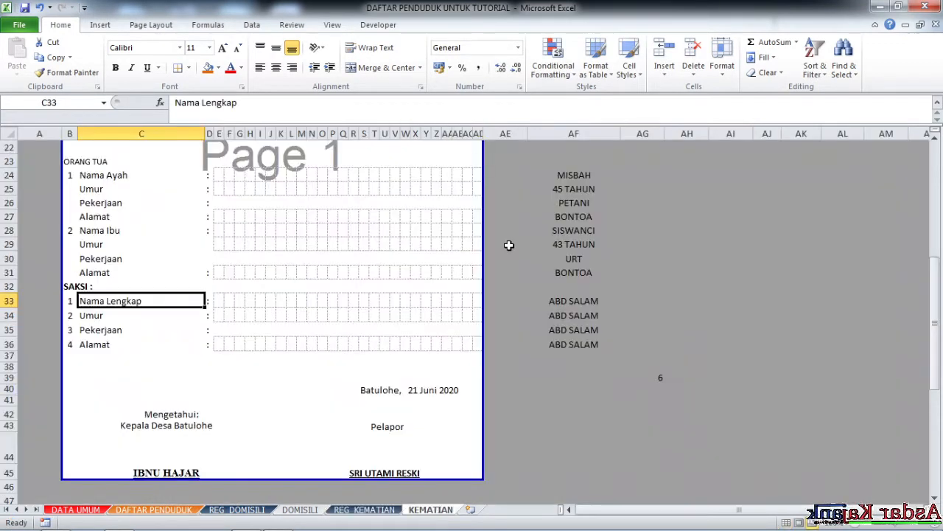
click(186, 367)
click(236, 299)
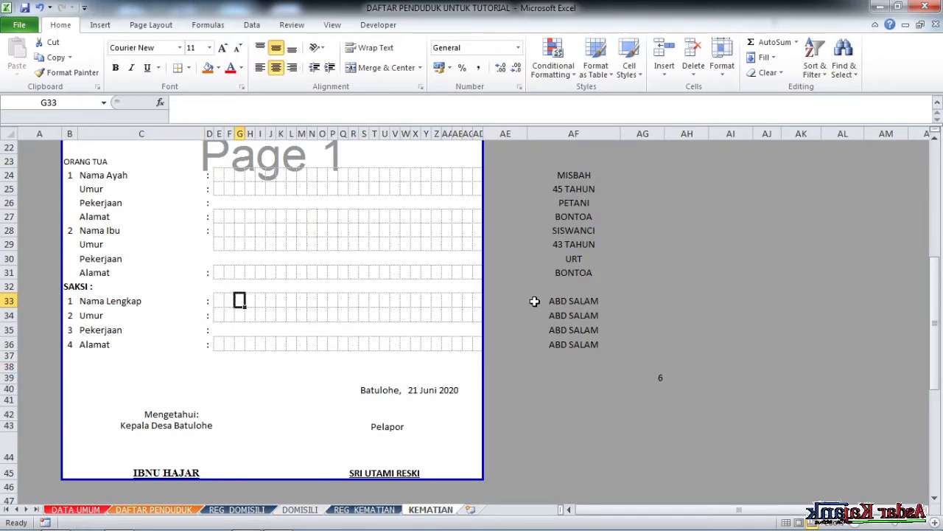
click(562, 301)
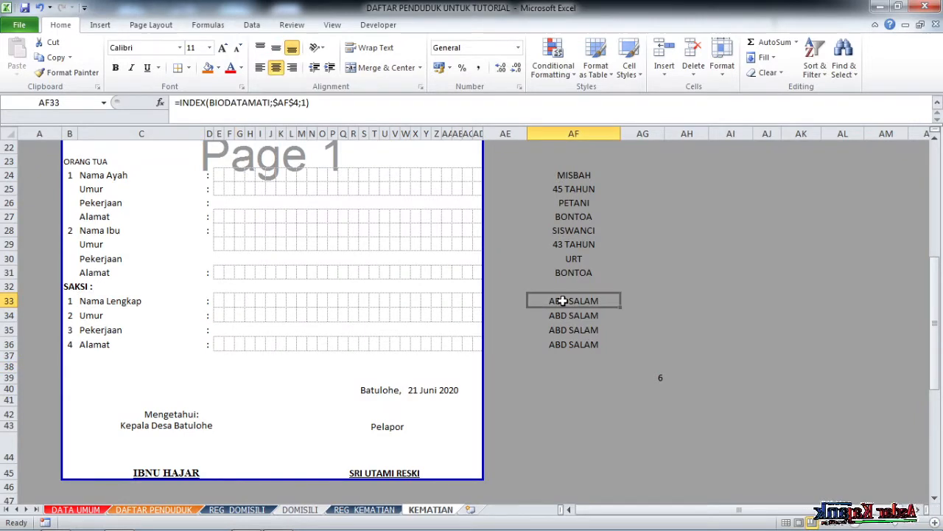
click(270, 102)
key(BackSpace)
key(BackSpace)
key(BackSpace)
key(BackSpace)
key(BackSpace)
key(BackSpace)
key(BackSpace)
key(BackSpace)
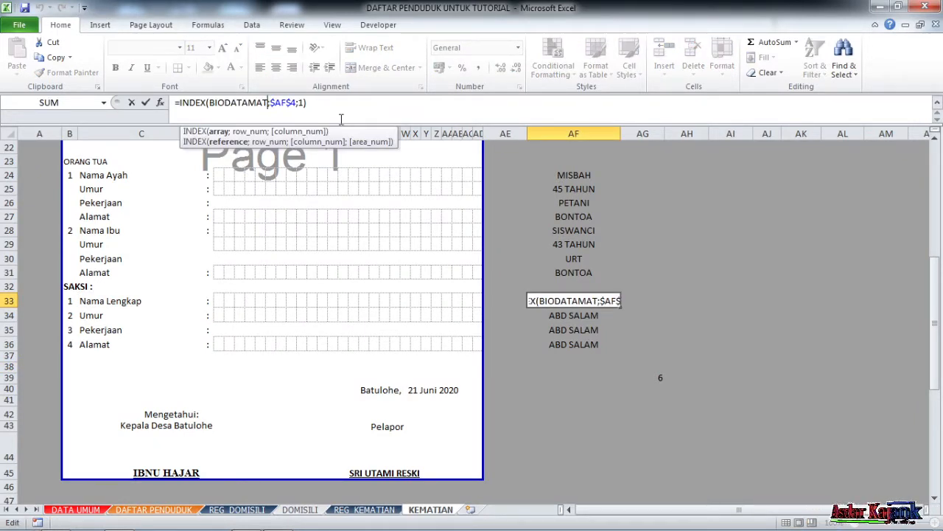
key(BackSpace)
key(BackSpace)
key(BackSpace)
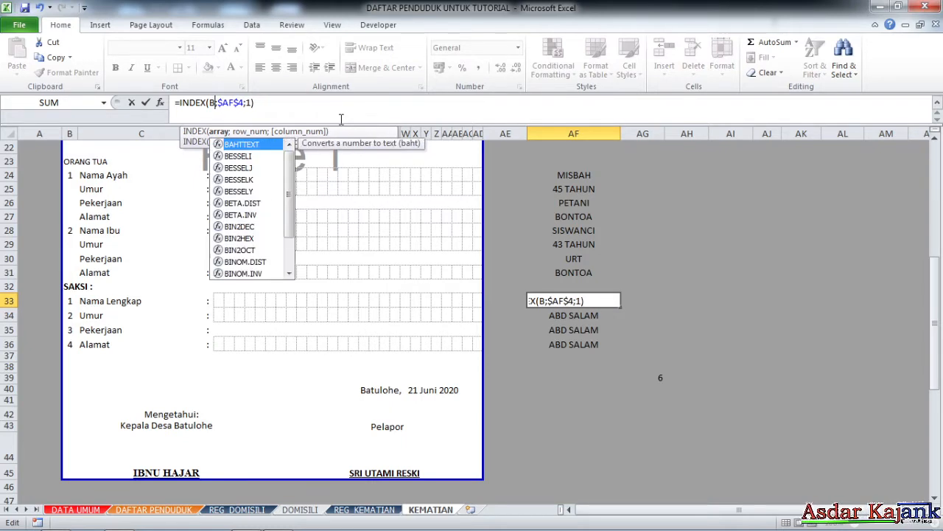
Make AF33 =INDEX(saksimeninggal;$AF$4;1), then display the workbook's defined-name list.
text(SAKS)
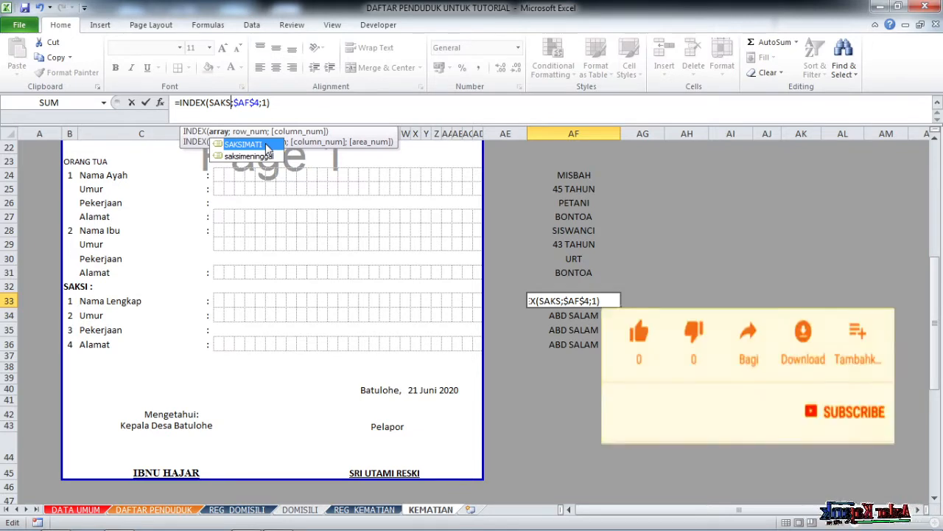
click(268, 157)
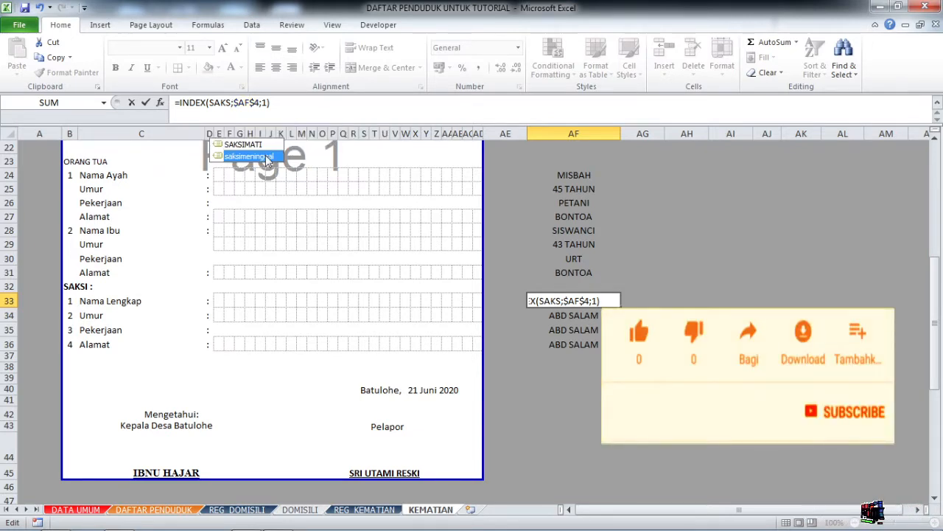
double_click(268, 157)
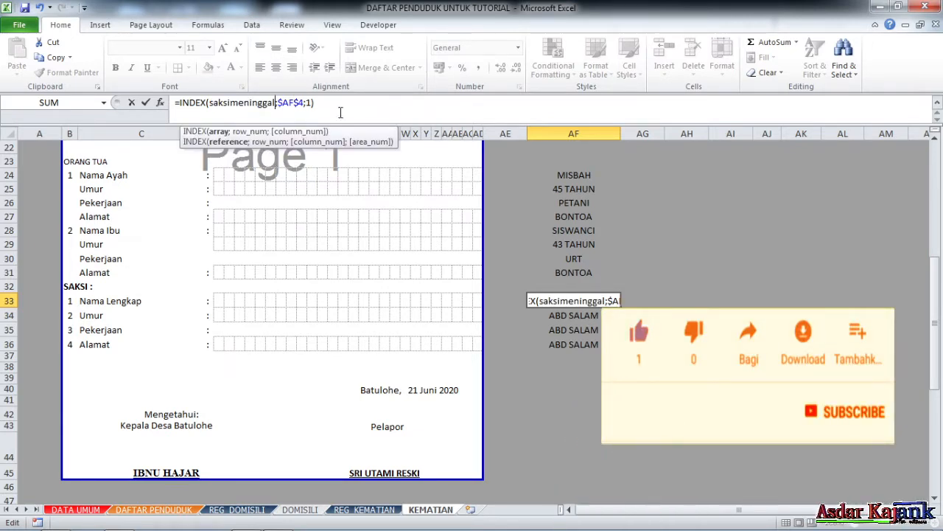
key(Return)
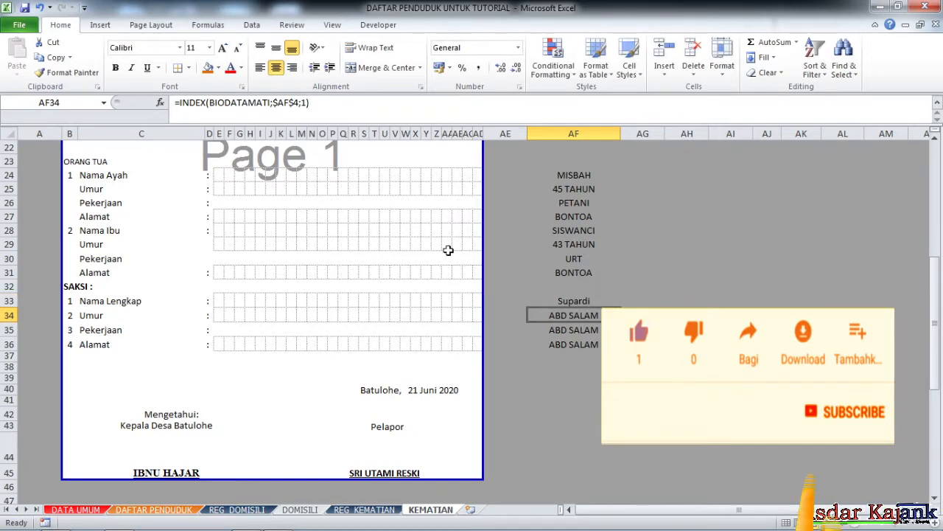
click(563, 302)
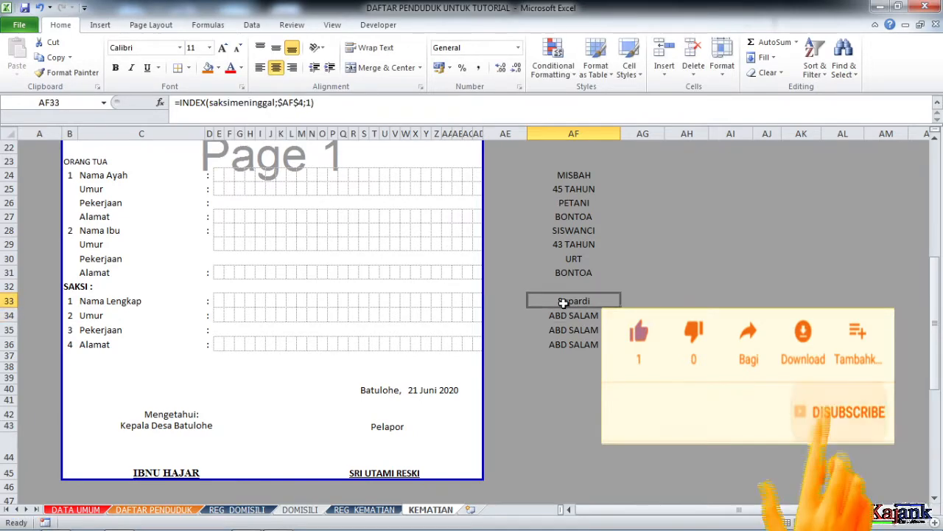
click(103, 102)
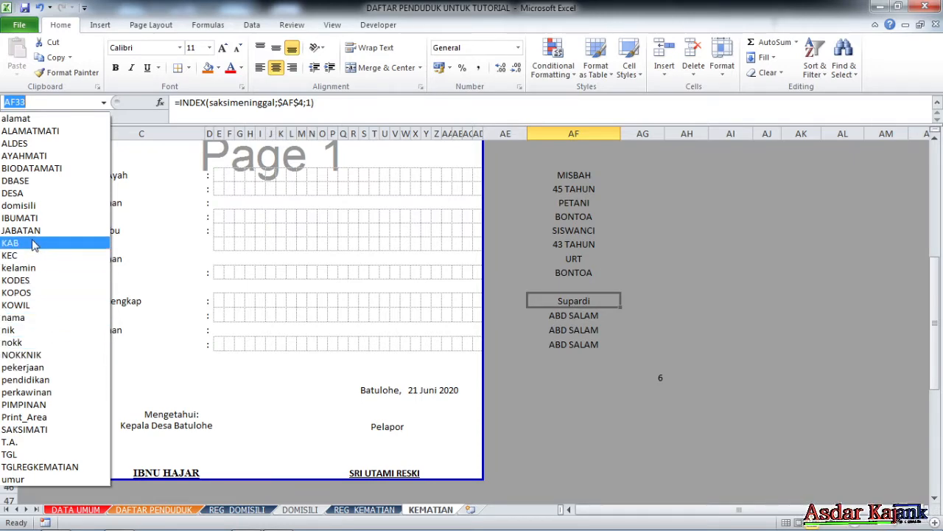
In Name Manager, sort names by Refers To and review references like ortumeninggal and TGL.
click(216, 25)
click(211, 25)
click(380, 76)
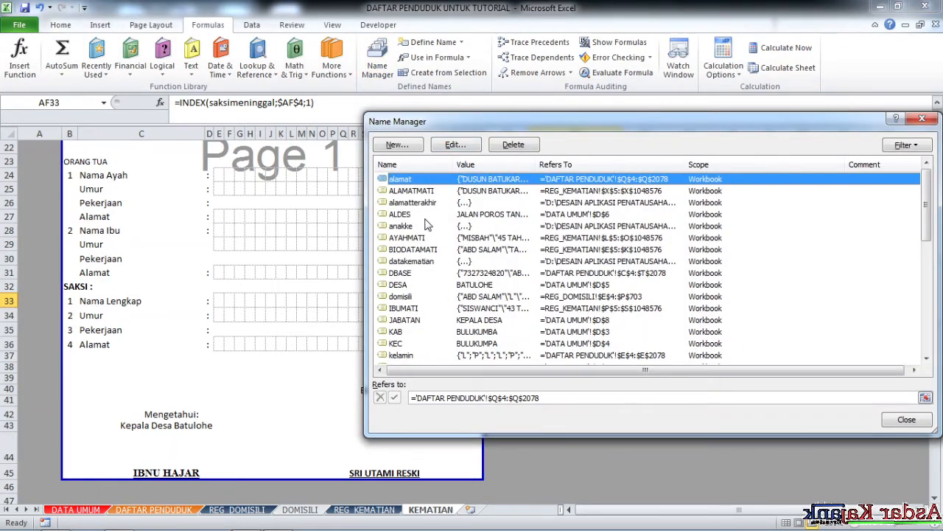
scroll(455, 302, down, 5)
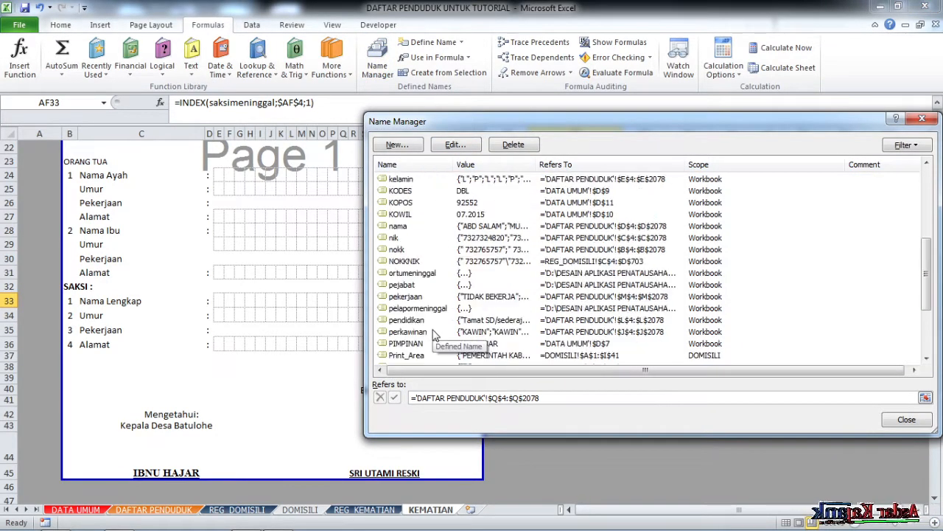
click(427, 274)
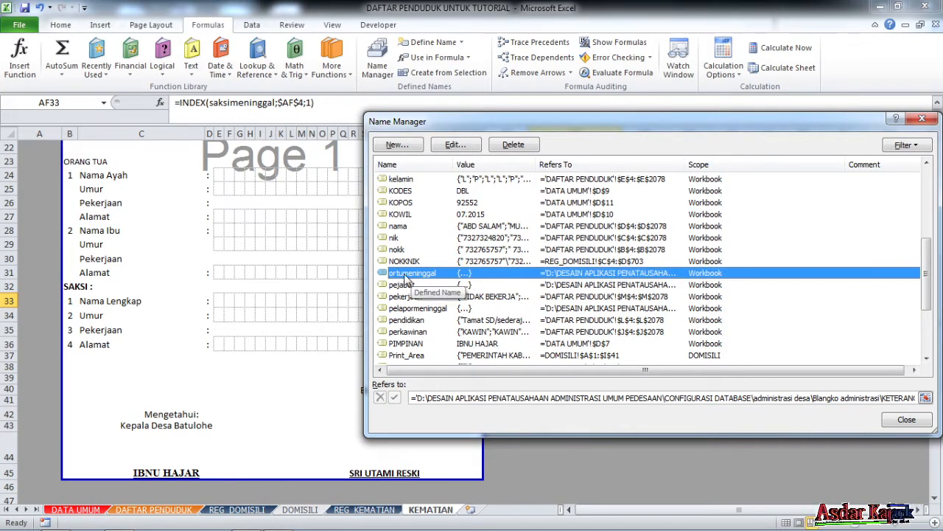
drag(663, 123, 472, 123)
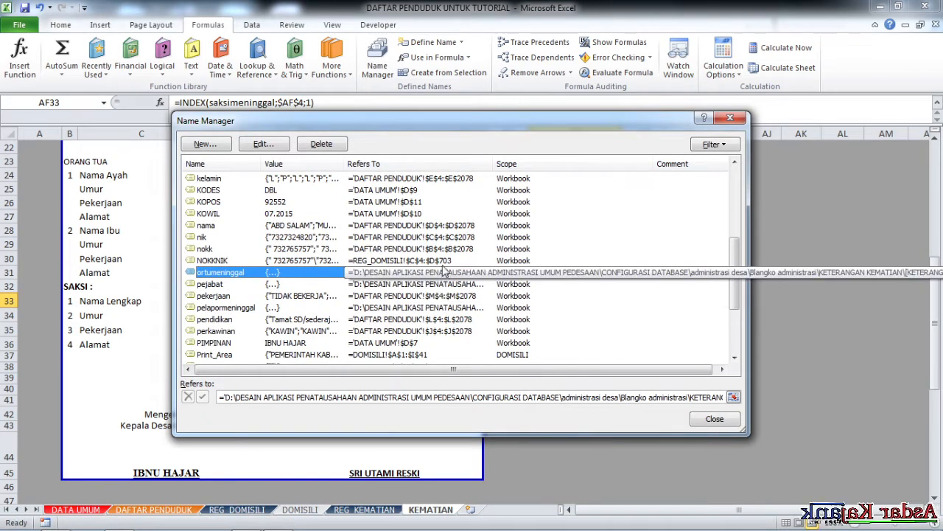
click(395, 165)
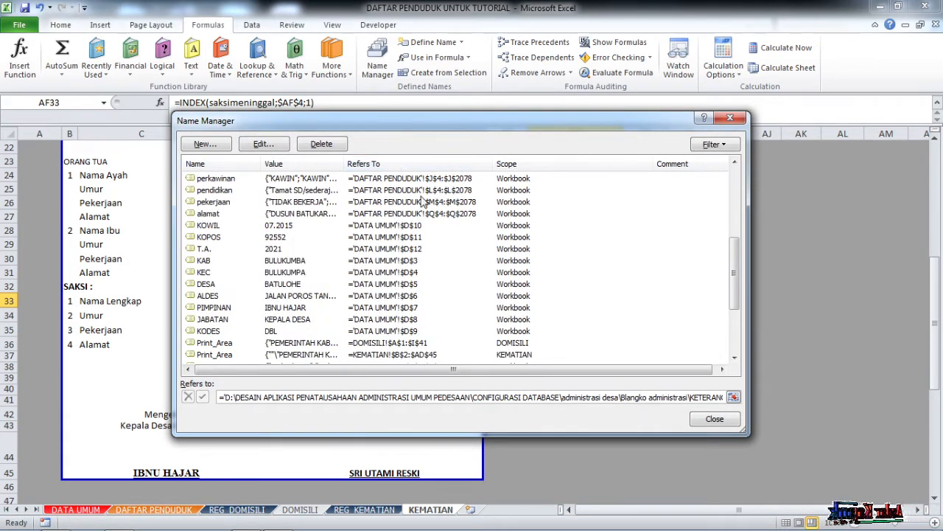
click(405, 179)
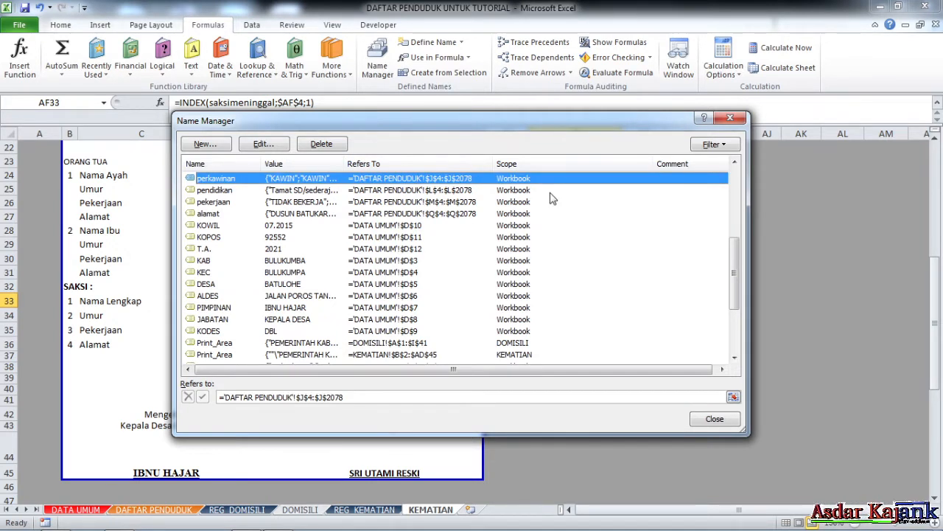
key(Down)
key(Down)
key(Down)
key(Down)
key(Down)
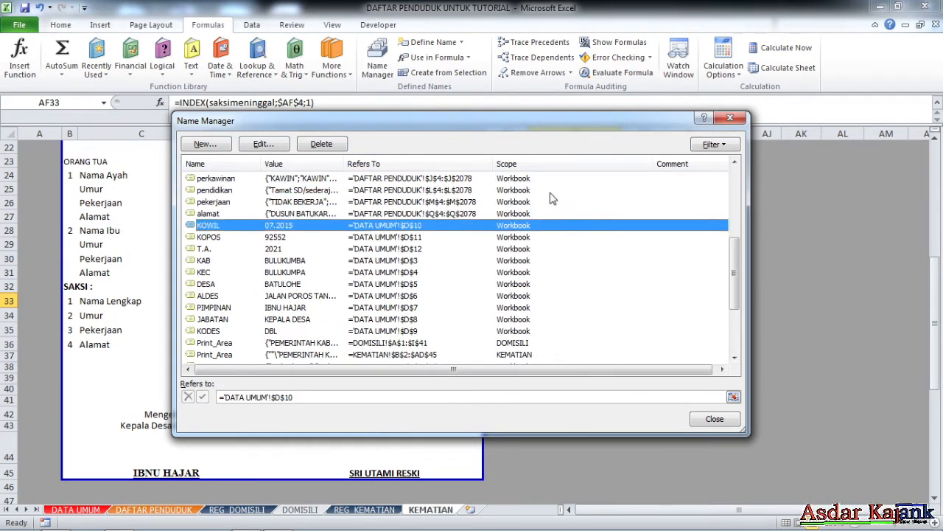
scroll(361, 308, down, 3)
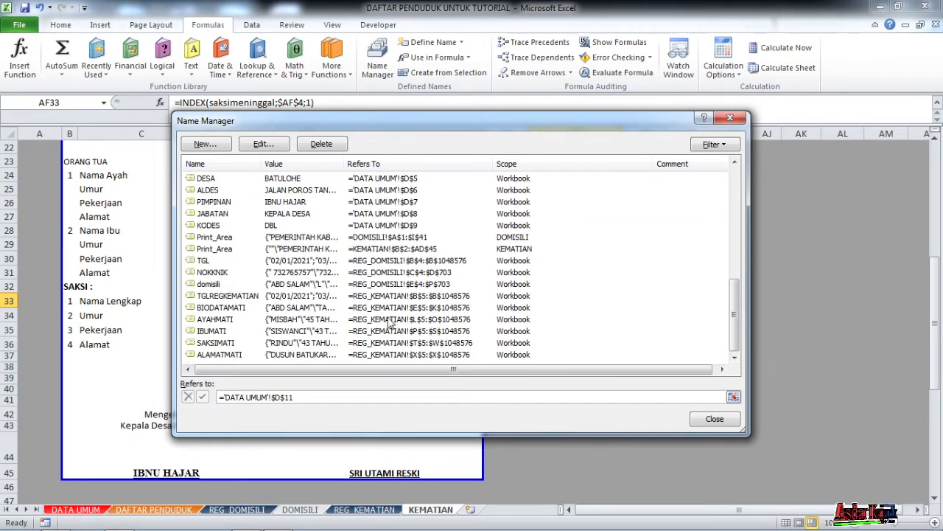
click(396, 261)
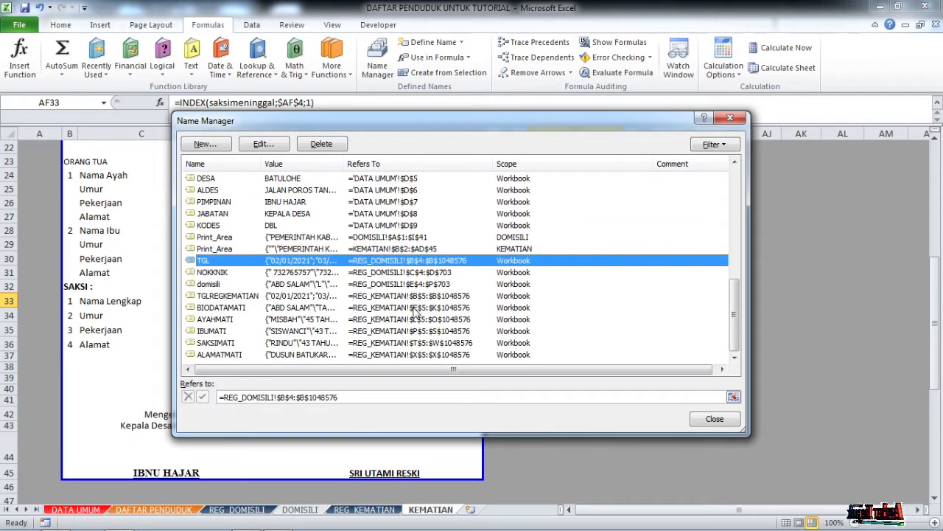
scroll(417, 313, up, 8)
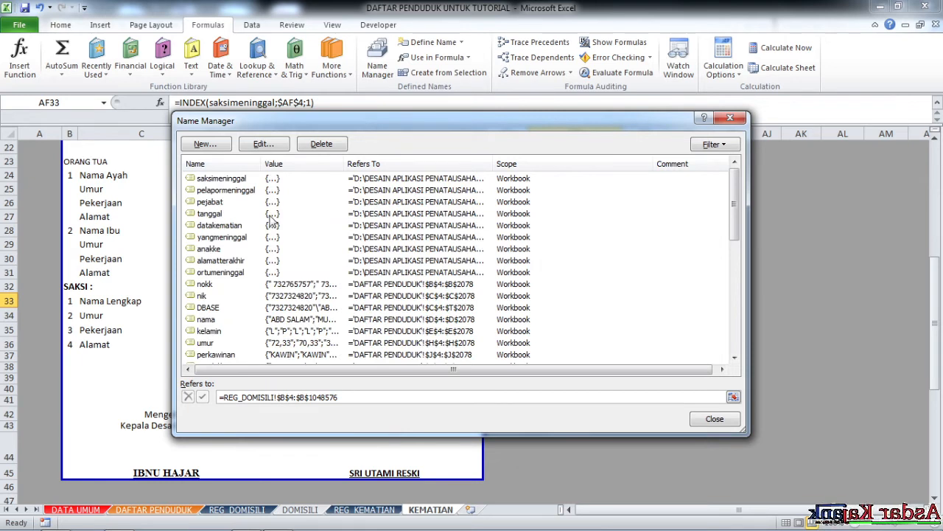
Delete the nine names linked to D:\DESAIN, from saksimeninggal through ortumeninggal.
click(256, 179)
key(shift+Down)
key(shift+Down)
key(shift+Down)
key(shift+Down)
key(shift+Down)
key(shift+Down)
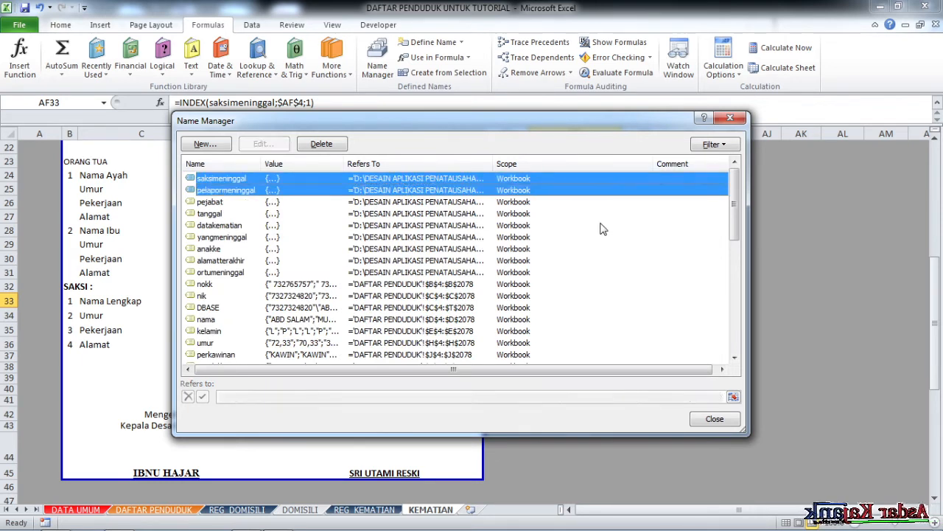
key(shift+Down)
key(shift+Down)
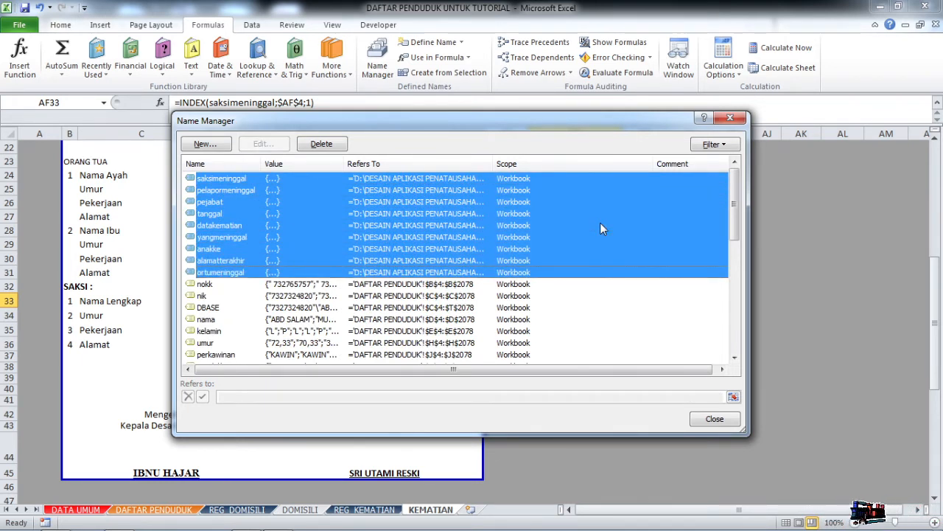
click(324, 145)
click(450, 306)
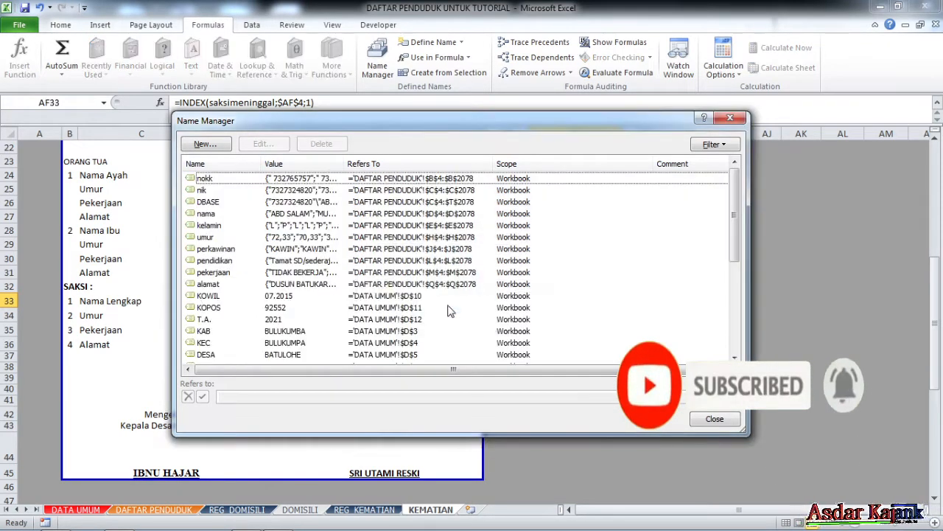
click(728, 120)
click(558, 394)
Correct AF33 to =INDEX(SAKSIMATI;$AF$4;1) and fill it down to AF36.
click(584, 301)
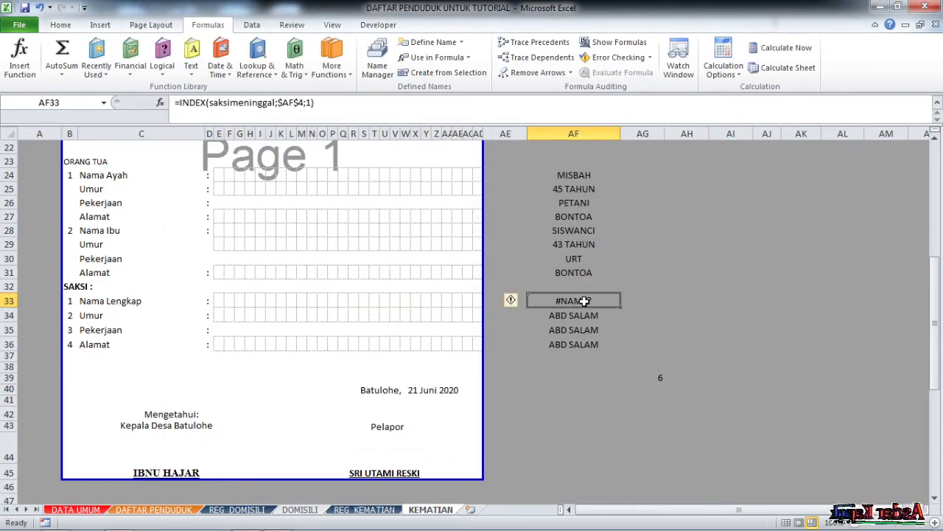
click(278, 104)
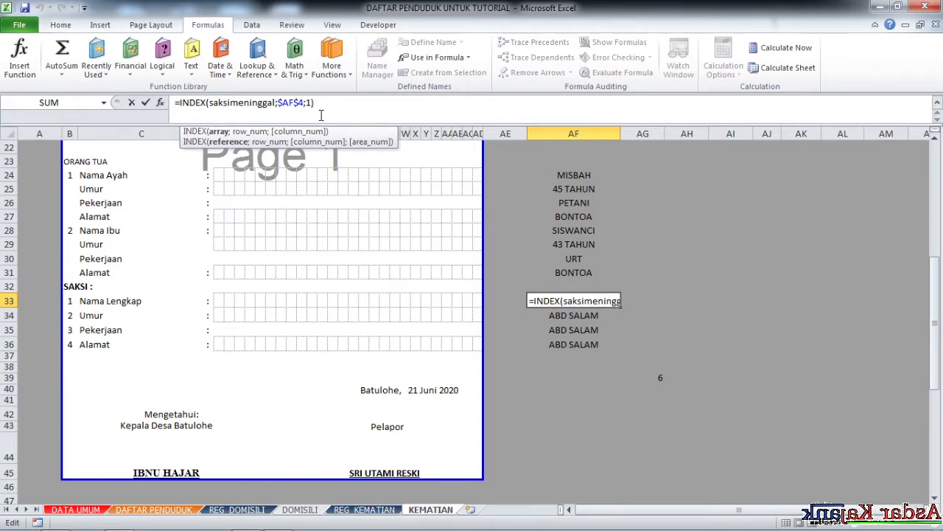
key(BackSpace)
key(BackSpace)
key(BackSpace)
key(BackSpace)
key(BackSpace)
key(BackSpace)
key(BackSpace)
key(BackSpace)
key(BackSpace)
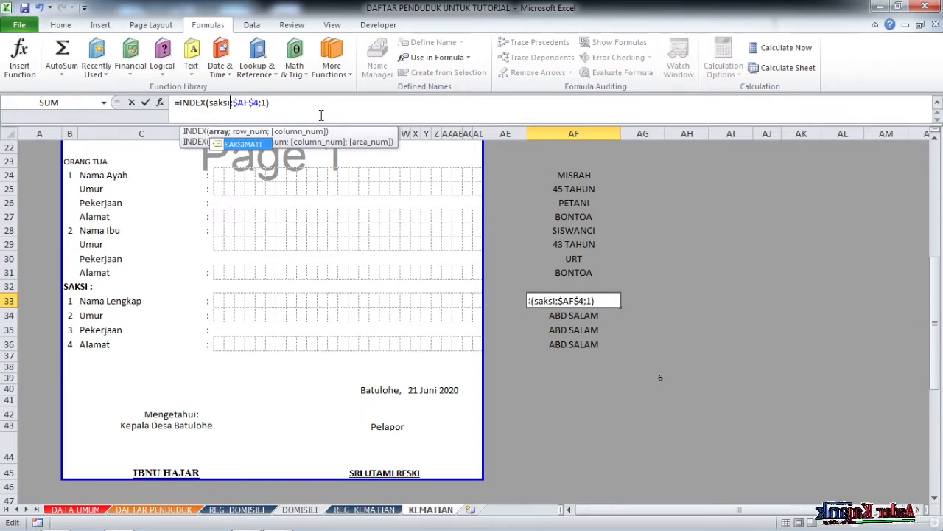
text(MATI)
key(Return)
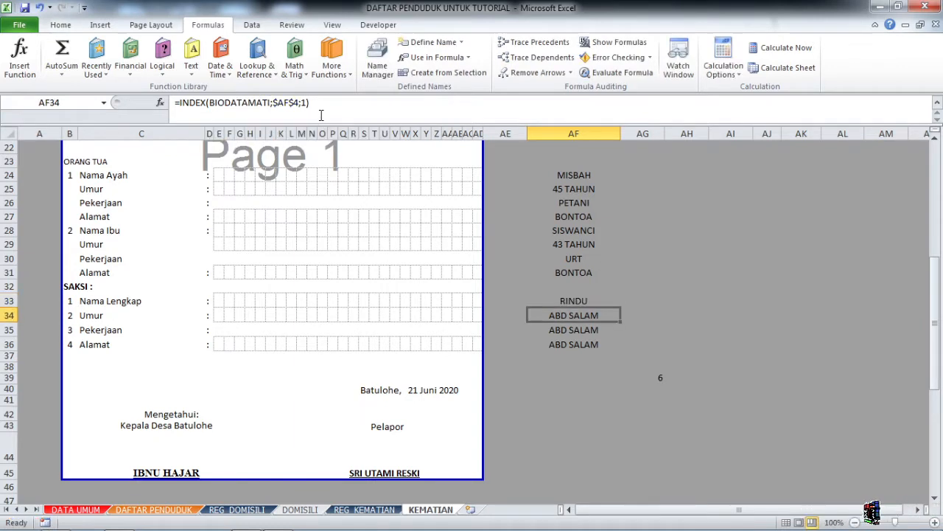
click(581, 300)
drag(622, 306, 628, 349)
Set the INDEX column argument to 2, 3 and 4 in AF34, AF35 and AF36.
click(569, 315)
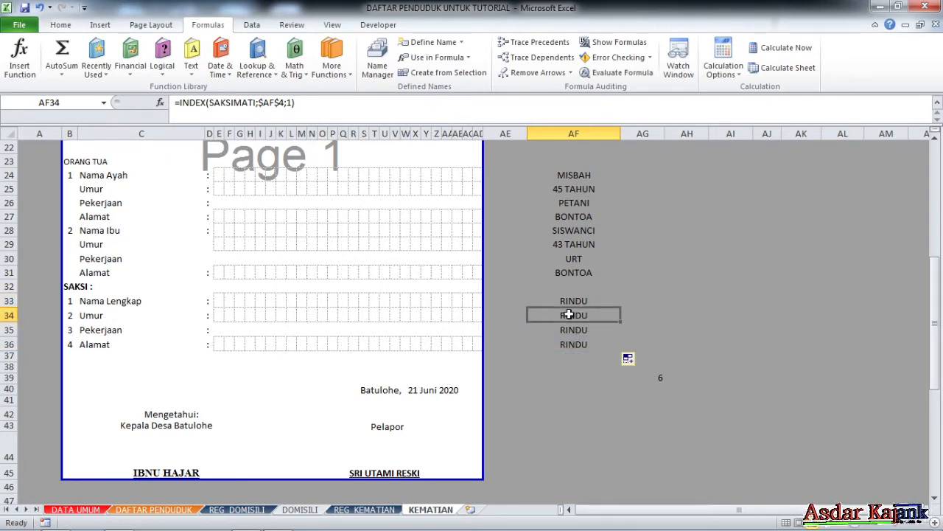
click(292, 102)
key(BackSpace)
text(2)
key(Return)
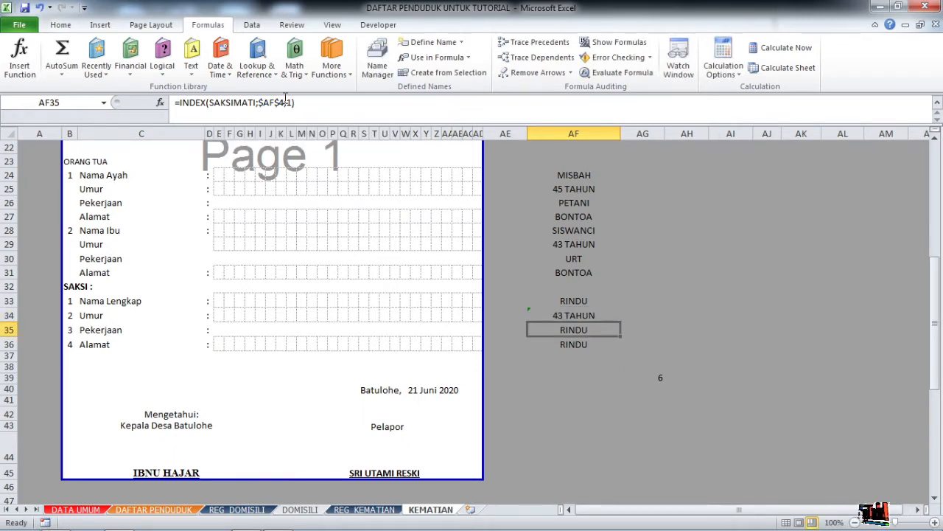
click(292, 102)
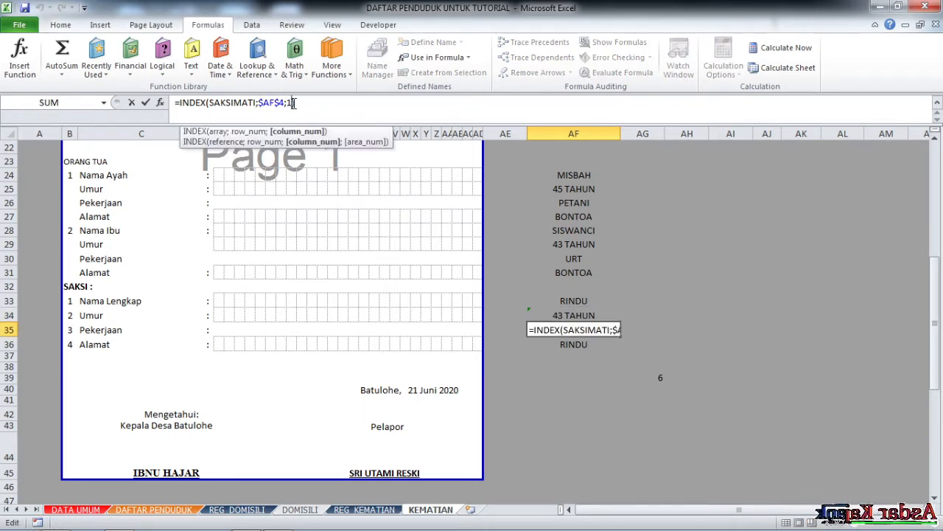
key(BackSpace)
key(Return)
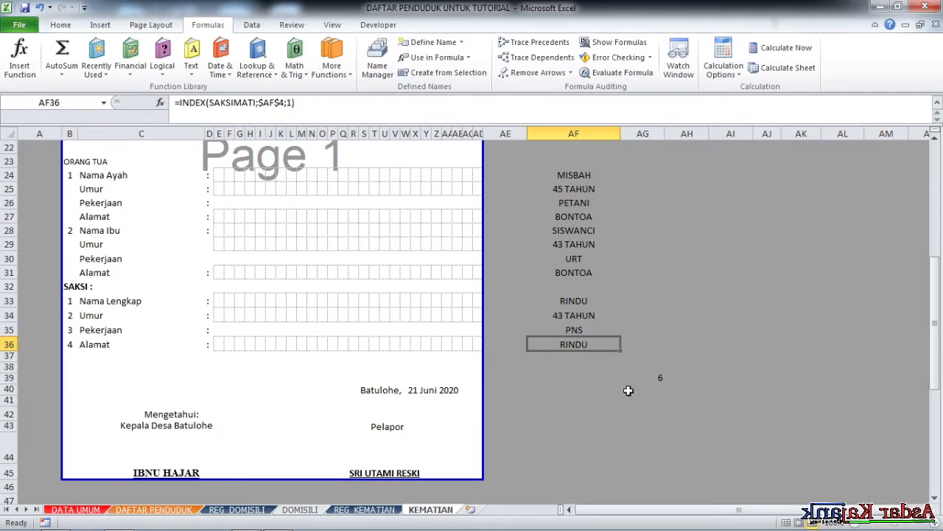
click(292, 102)
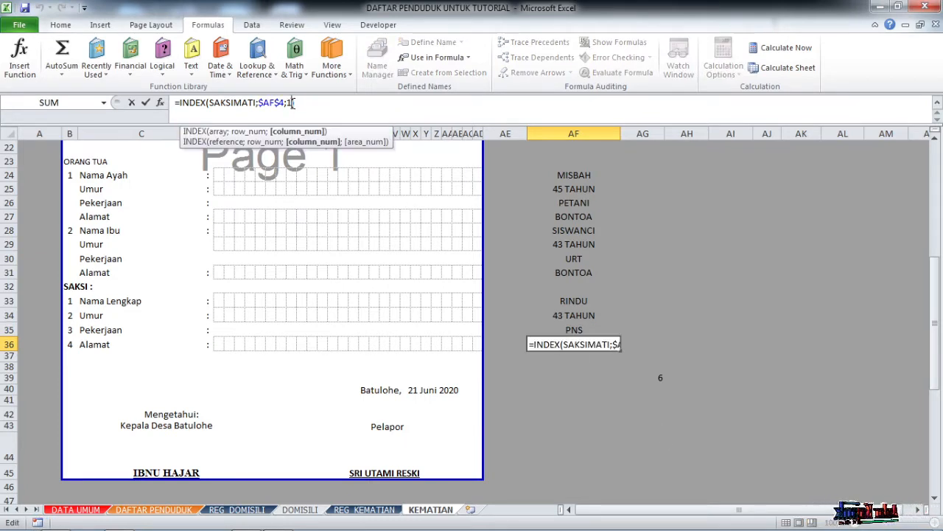
key(BackSpace)
text(4)
key(Return)
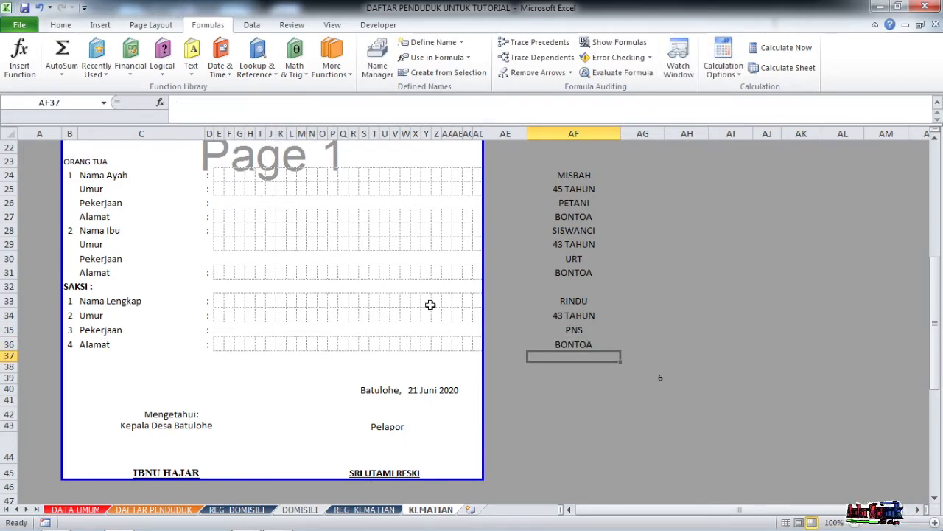
click(658, 376)
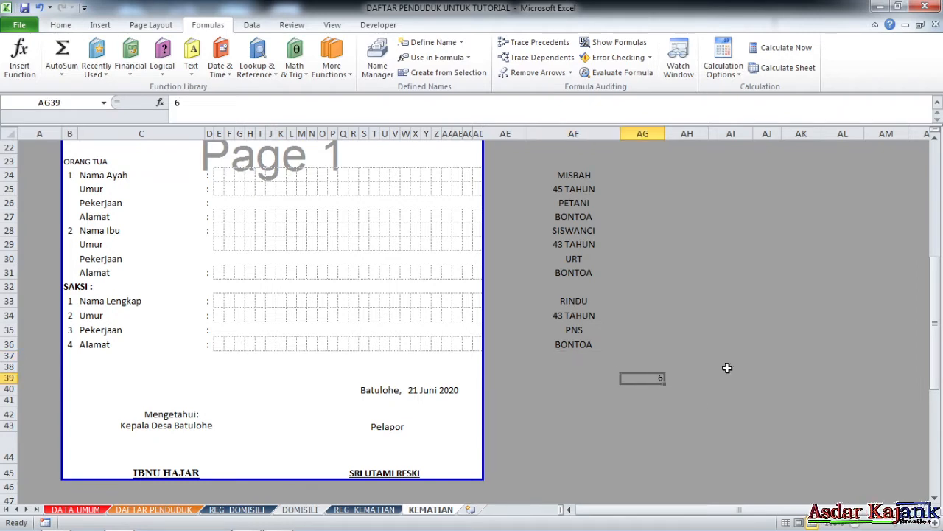
Select S40's 'Batulohe, 21 Juni 2020' date line and edit it in the formula bar.
scroll(516, 390, down, 2)
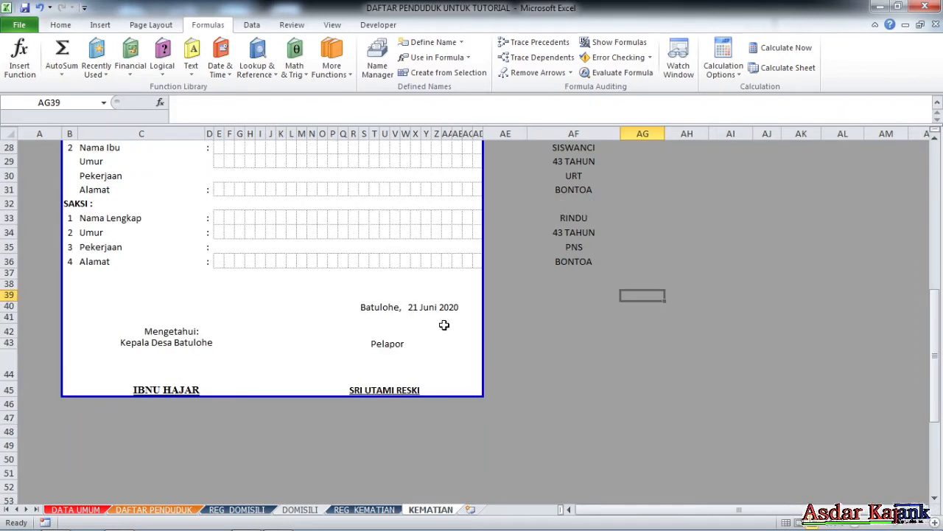
click(385, 307)
click(374, 307)
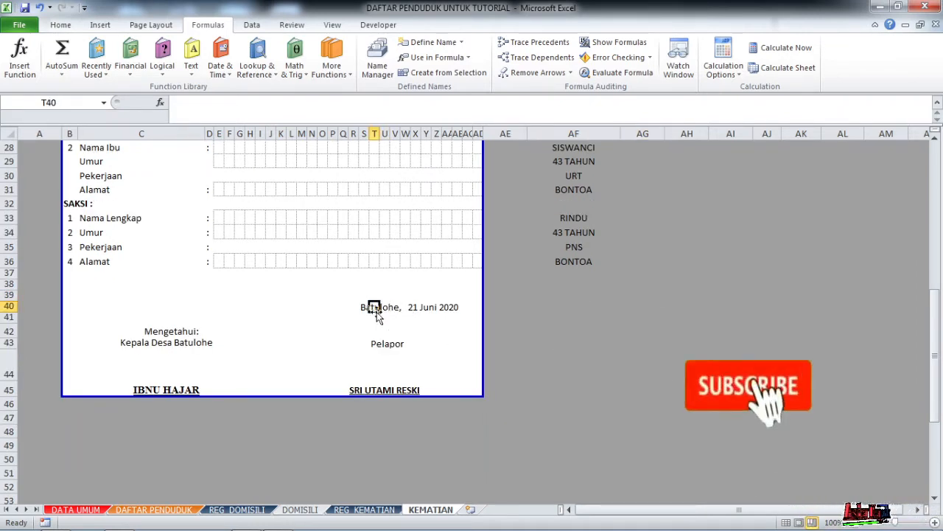
click(102, 104)
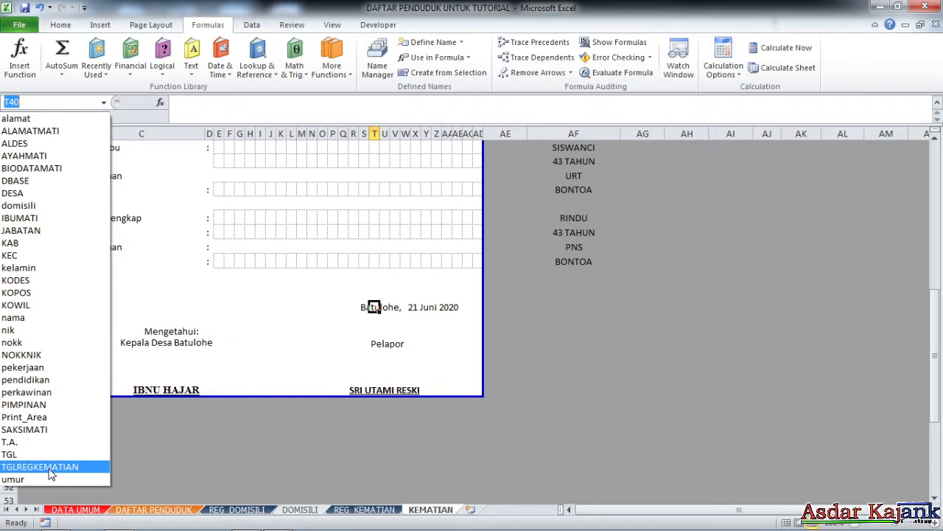
click(380, 318)
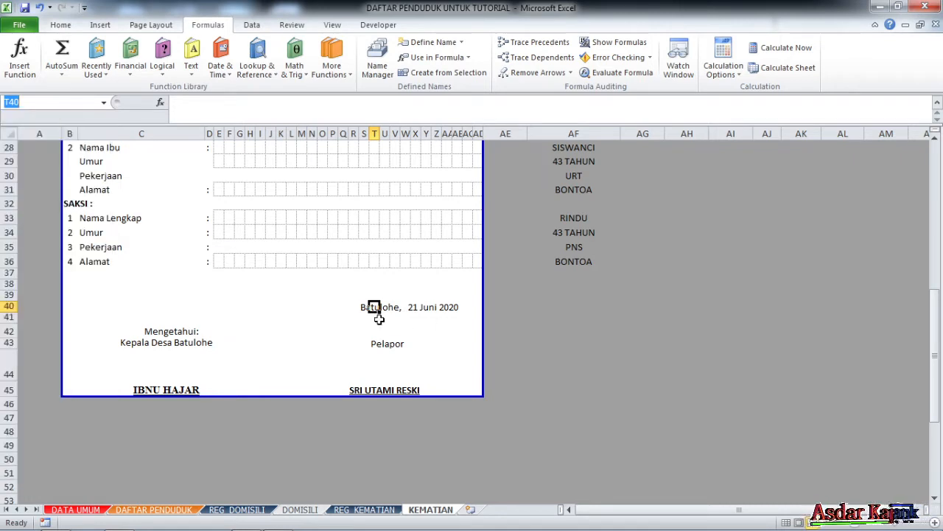
click(366, 307)
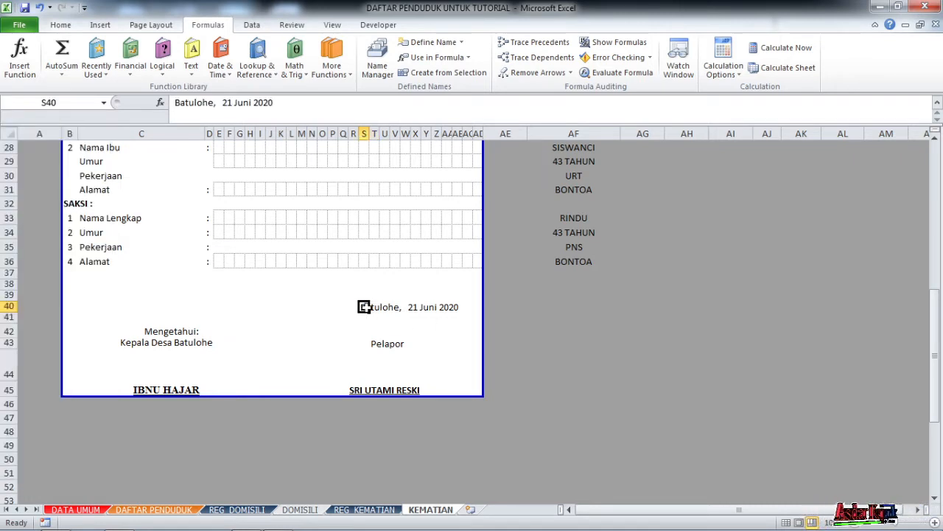
click(177, 104)
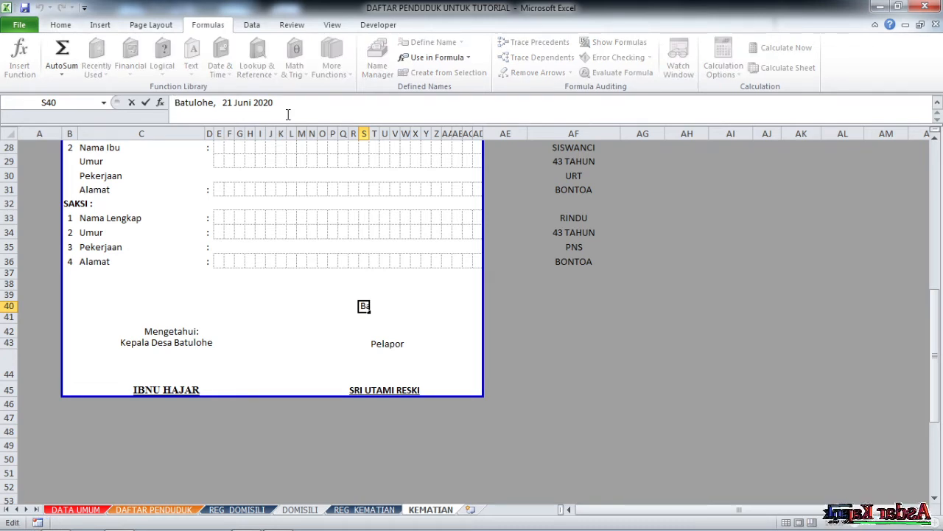
Start S40's formula as =DESA&", "&TEXT(INDEX(TGLREGKEMATIAN using autocomplete.
text(=)
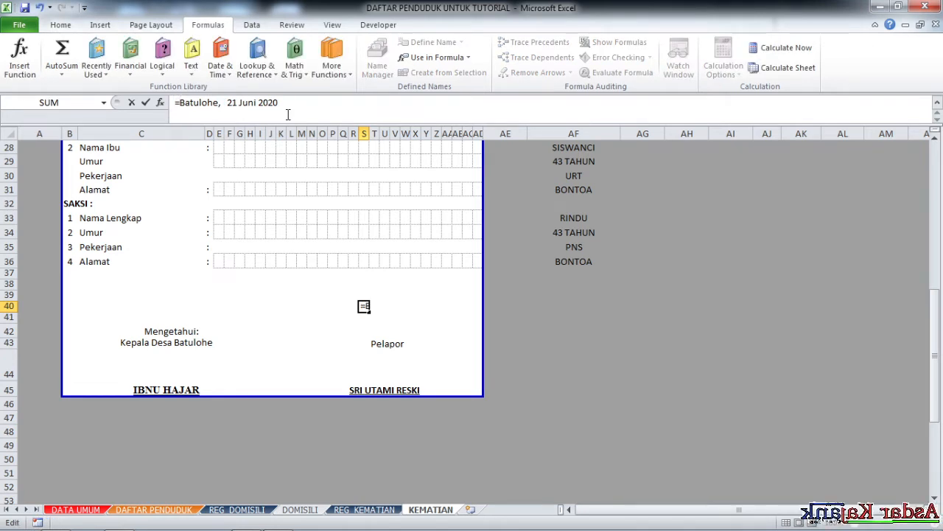
text(")
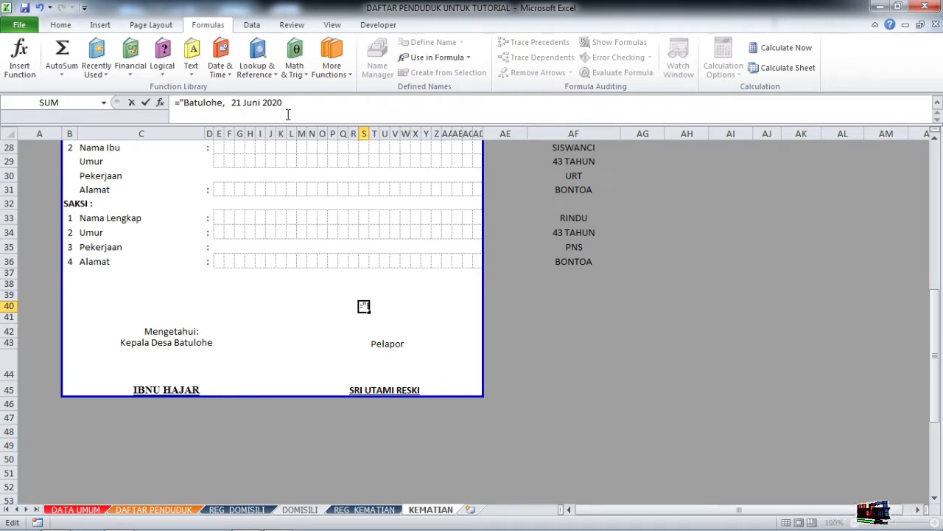
key(Delete)
key(Delete)
key(Delete)
key(Delete)
key(Delete)
key(Delete)
key(Delete)
key(Delete)
key(Delete)
key(Delete)
key(Delete)
key(Delete)
key(Delete)
key(Delete)
key(Delete)
key(Delete)
key(Delete)
key(Delete)
key(Delete)
key(Delete)
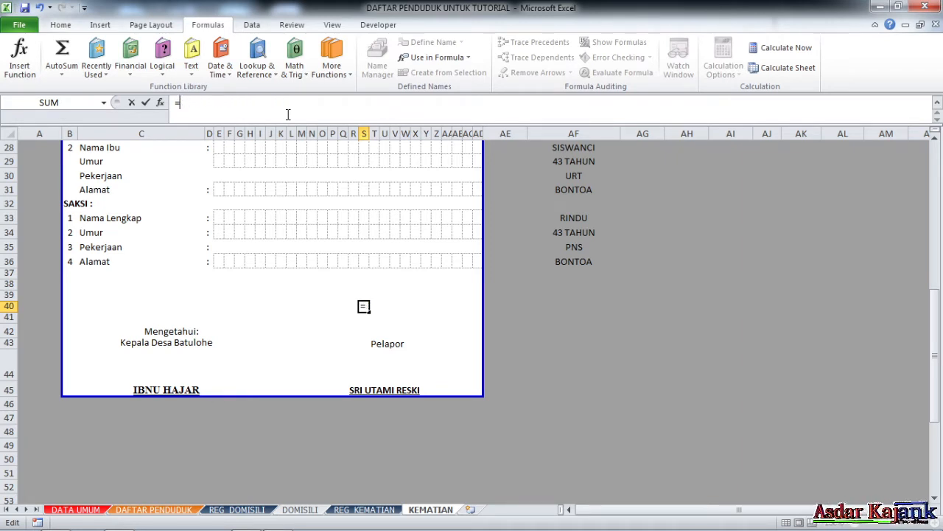
text(DESA&",)
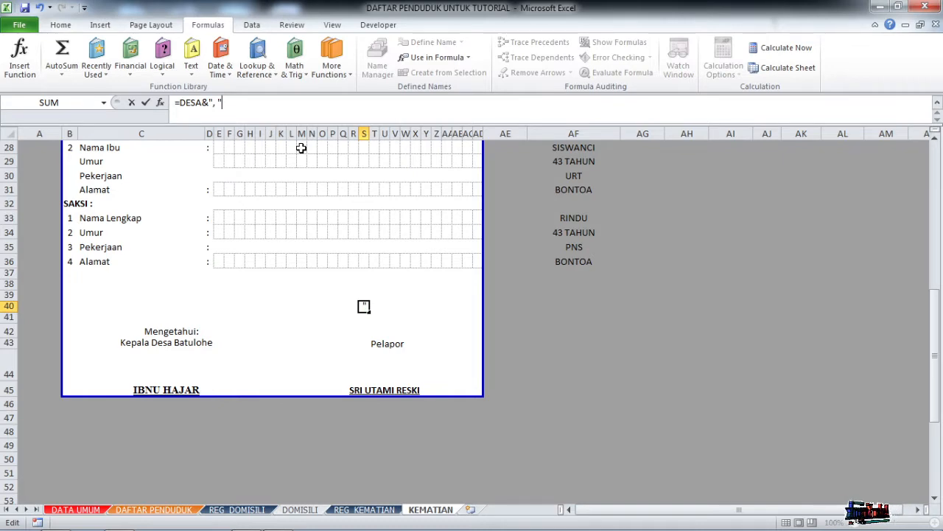
text(E)
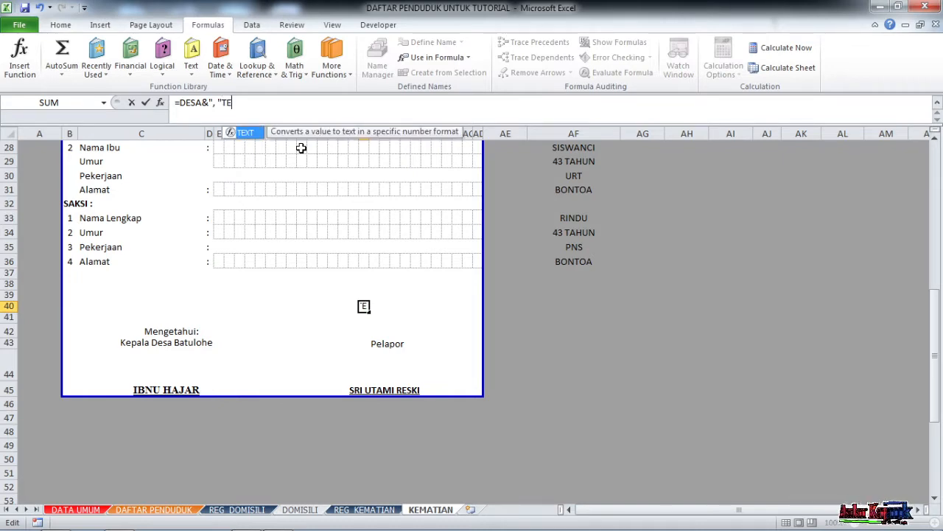
double_click(251, 134)
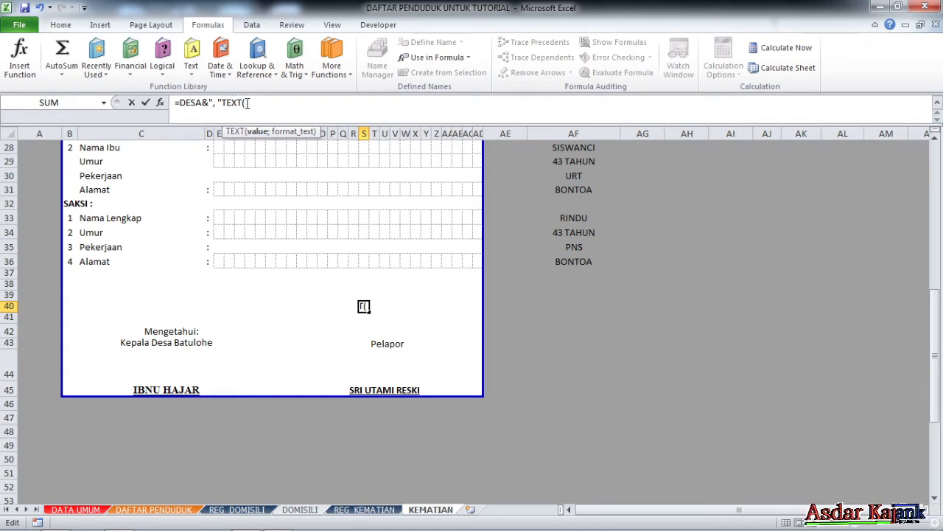
text(IN)
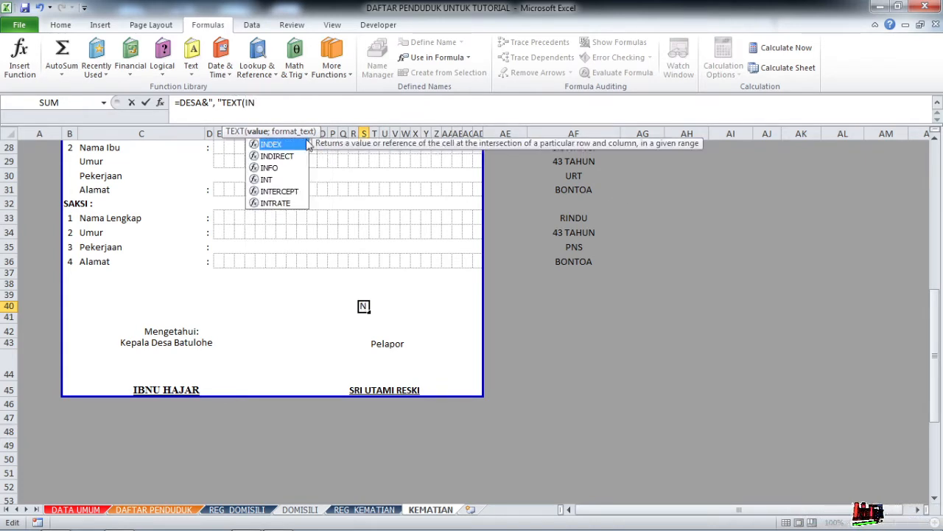
double_click(294, 145)
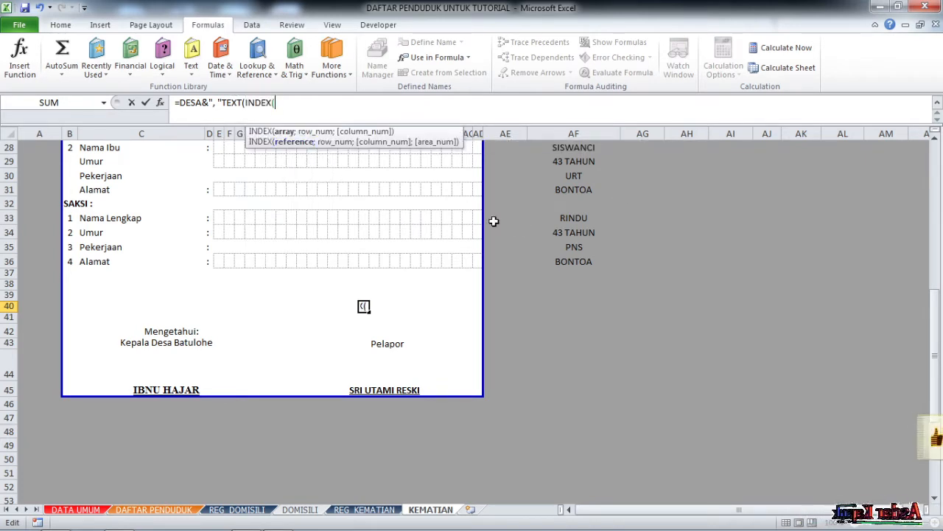
text(T)
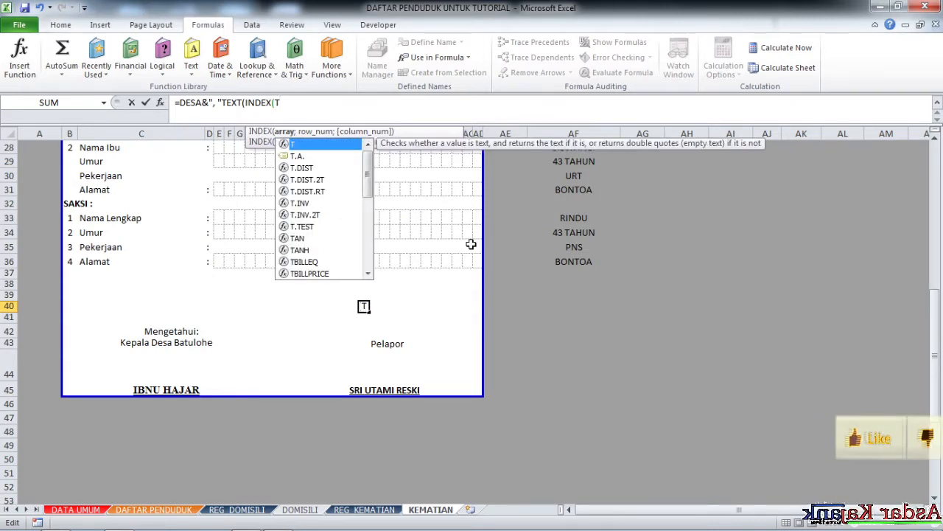
text(G)
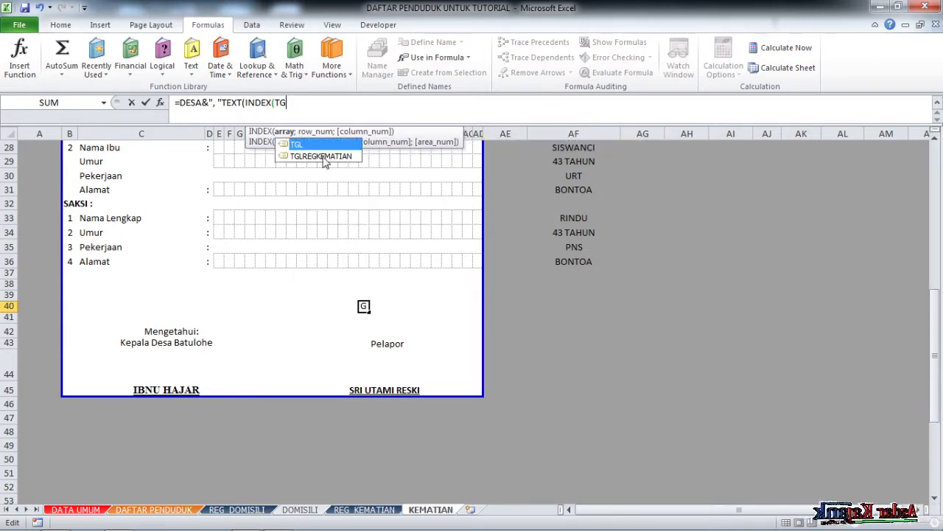
double_click(322, 156)
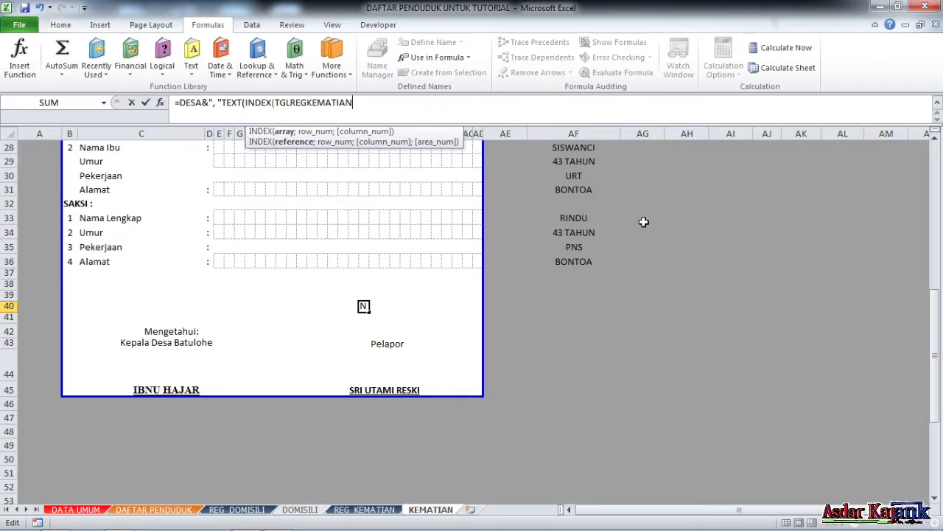
Add AF4 and 1 as INDEX arguments, dismiss the error, and add the "DD MMMM YYYY" format.
text(;)
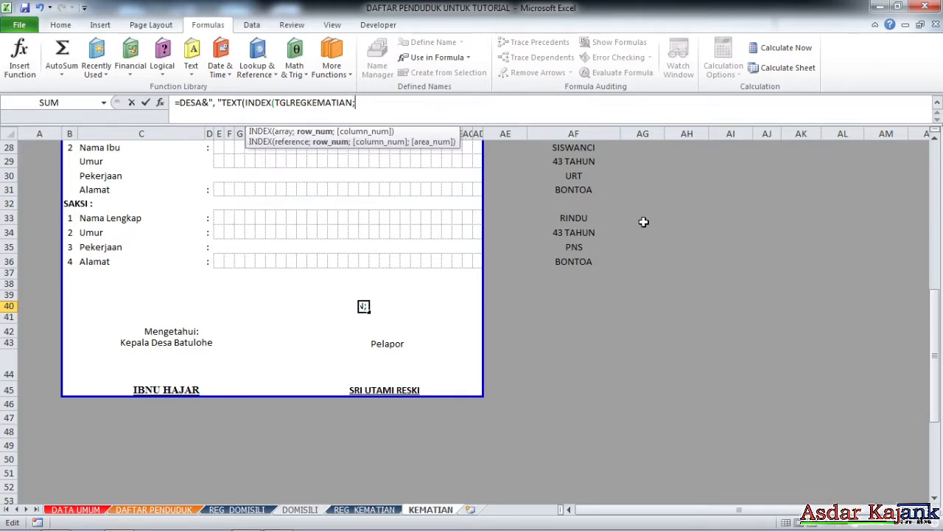
drag(937, 393, 936, 221)
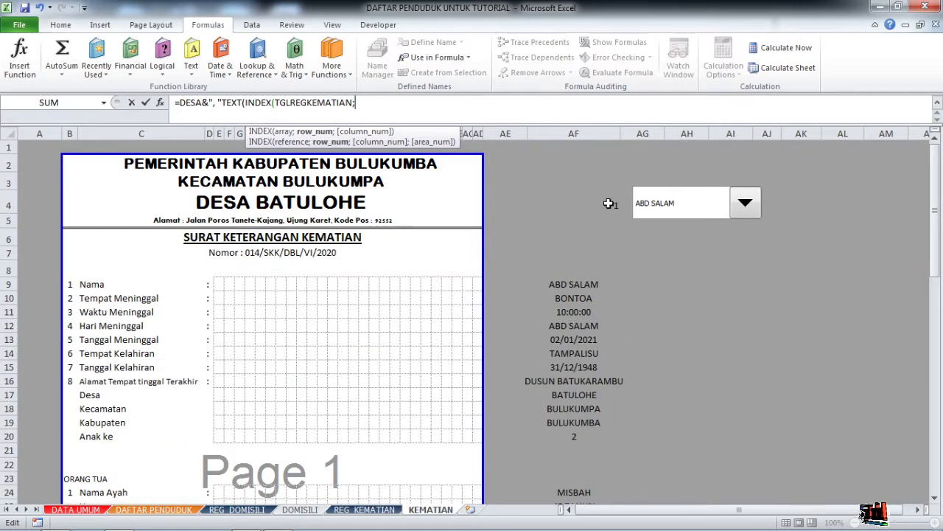
click(609, 203)
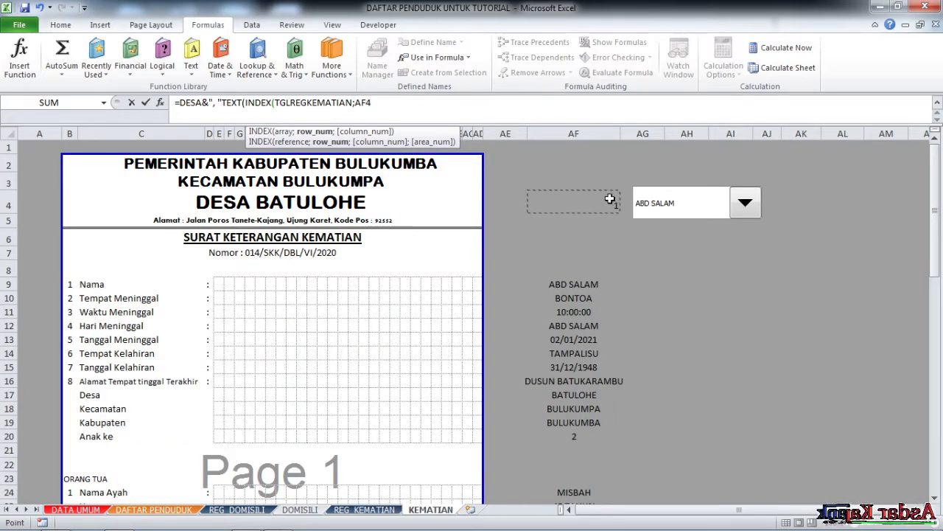
text(;)
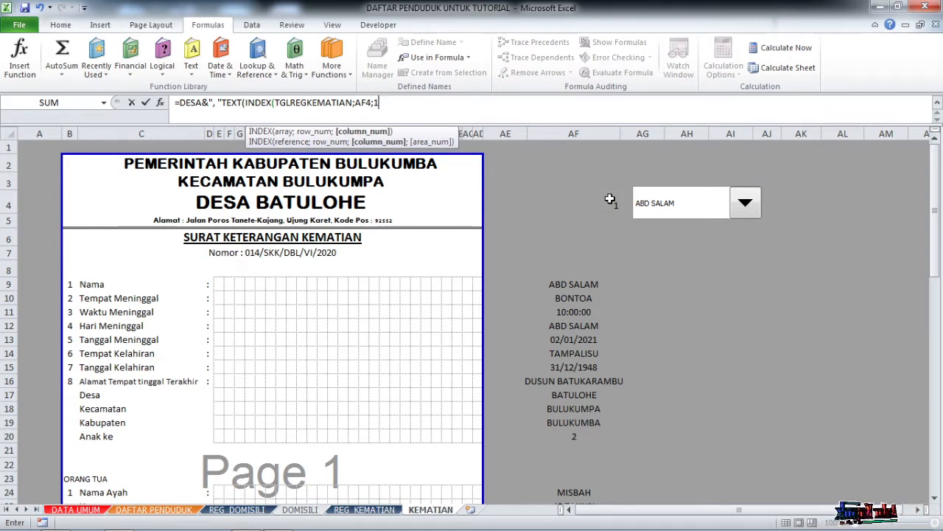
text(1))
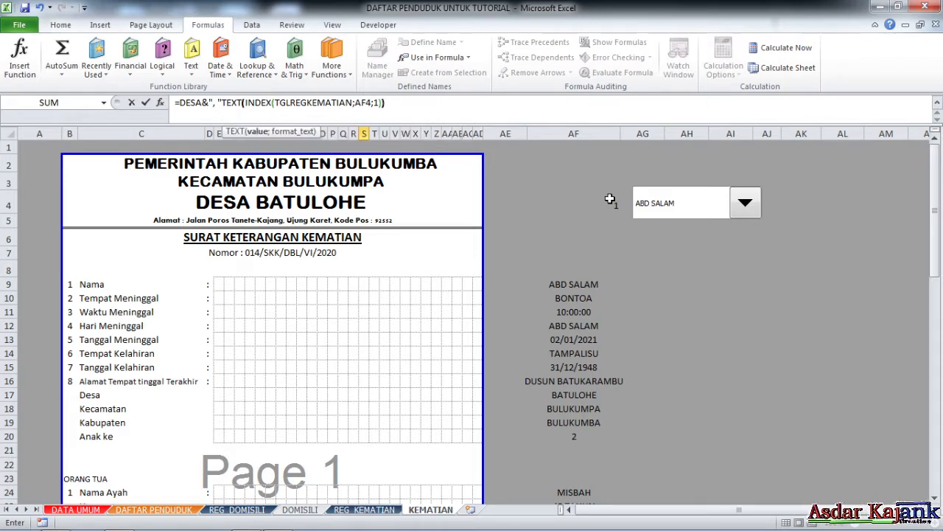
key(Return)
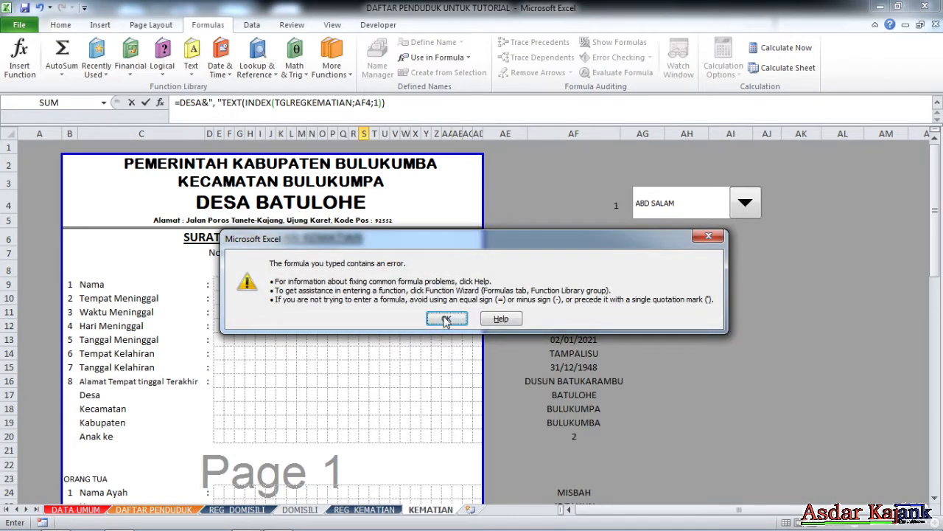
click(445, 317)
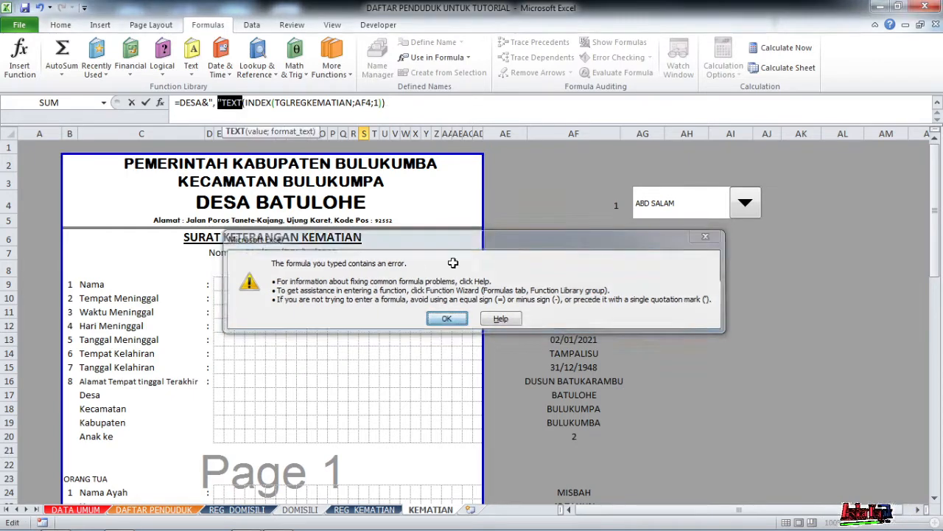
click(384, 103)
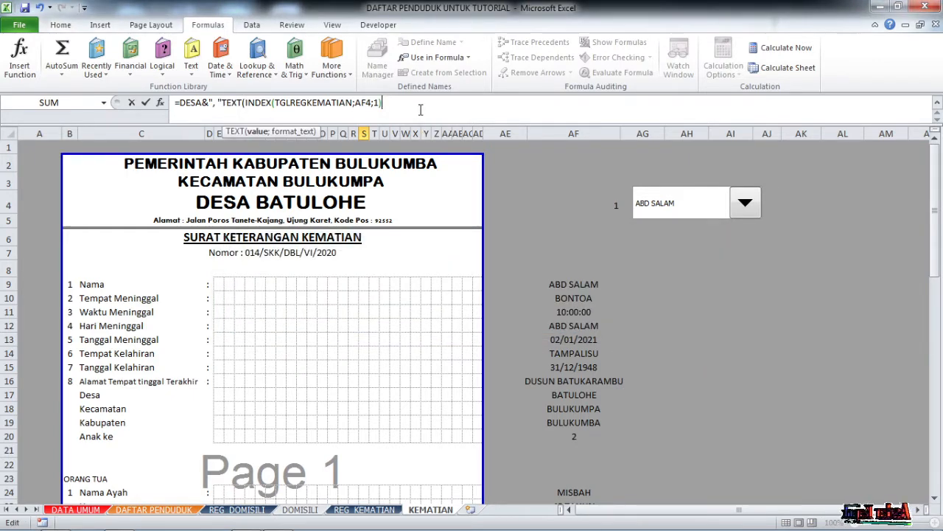
text(;"DD MMMM)
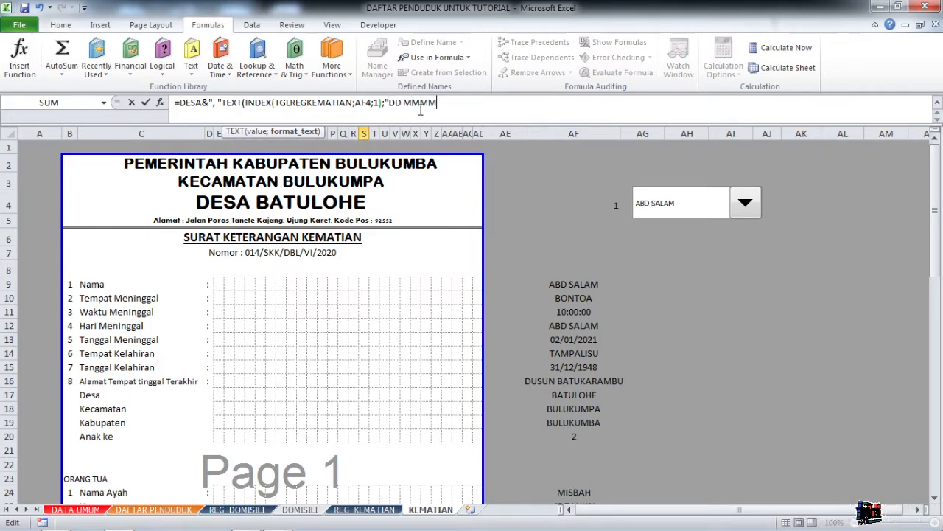
text(YYYY)
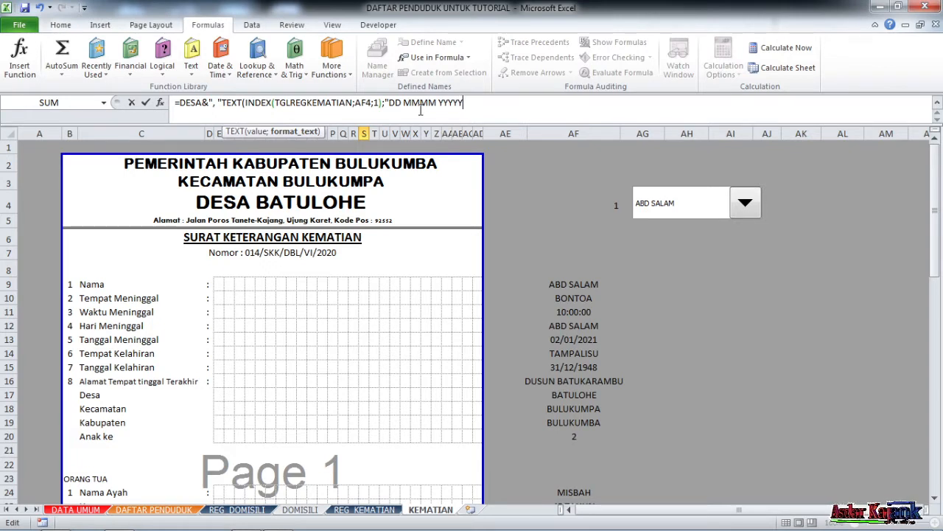
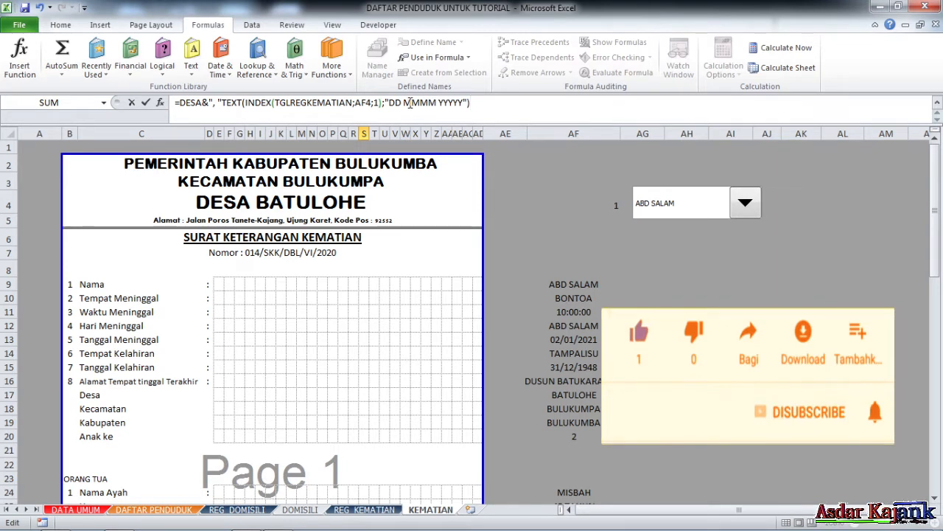
Fix S40's date formula by inserting the missing & before TEXT.
click(410, 103)
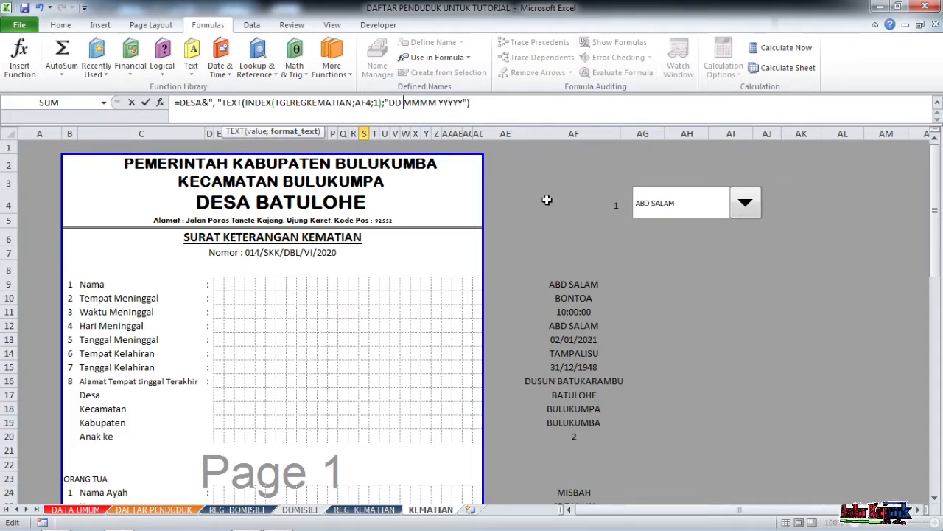
key(Return)
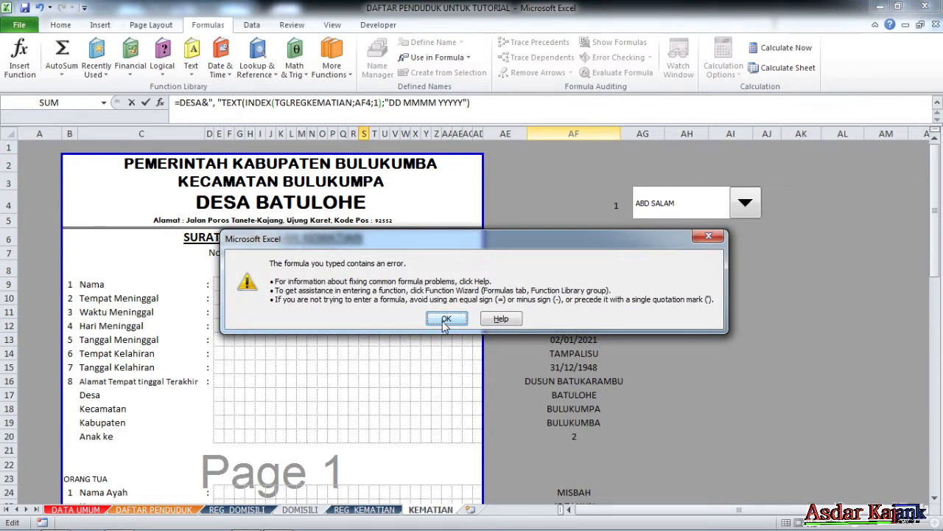
click(446, 319)
click(236, 106)
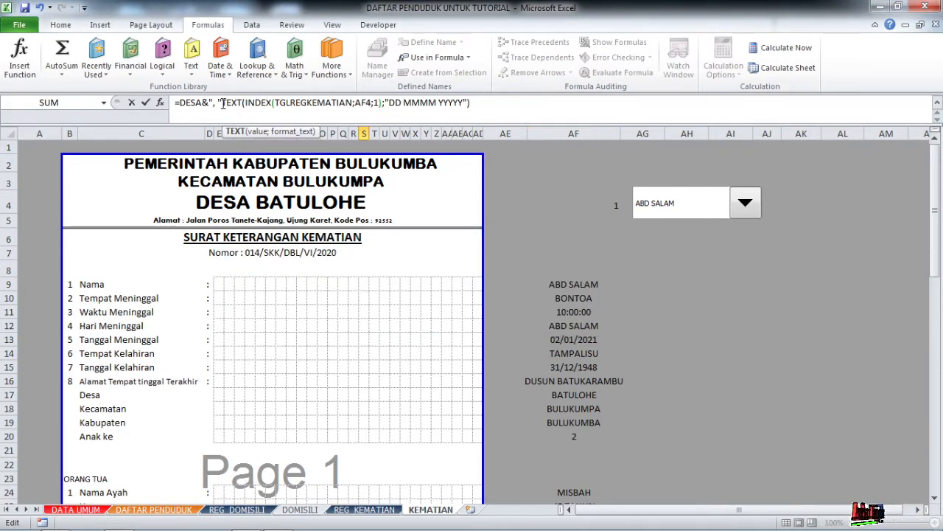
click(223, 104)
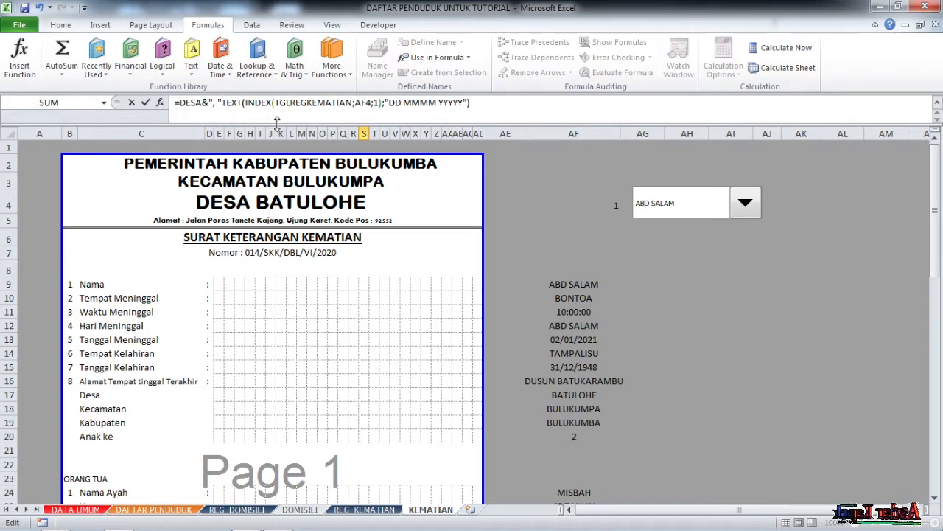
text(&)
key(Return)
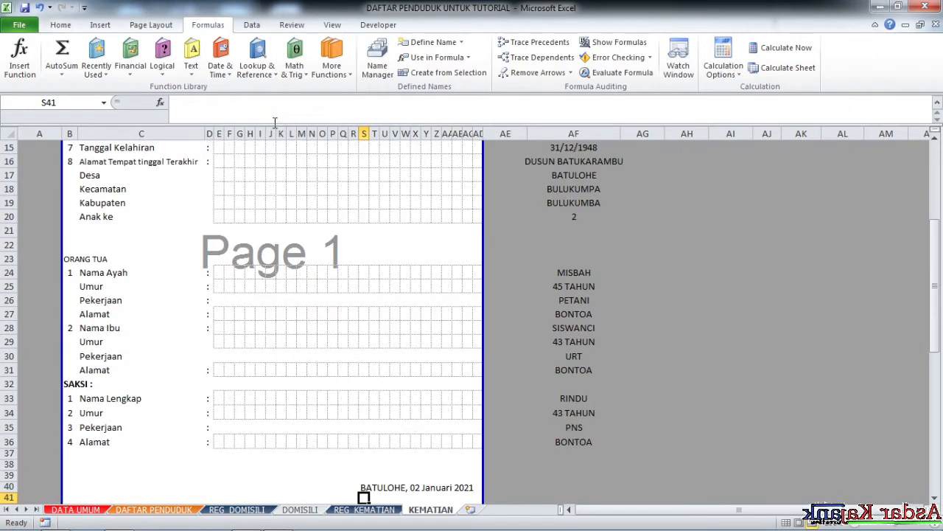
scroll(354, 428, down, 3)
Wrap S40's formula in PROPER and accept Excel's correction, giving 'Batulohe, 02 Januari 2021'.
click(364, 361)
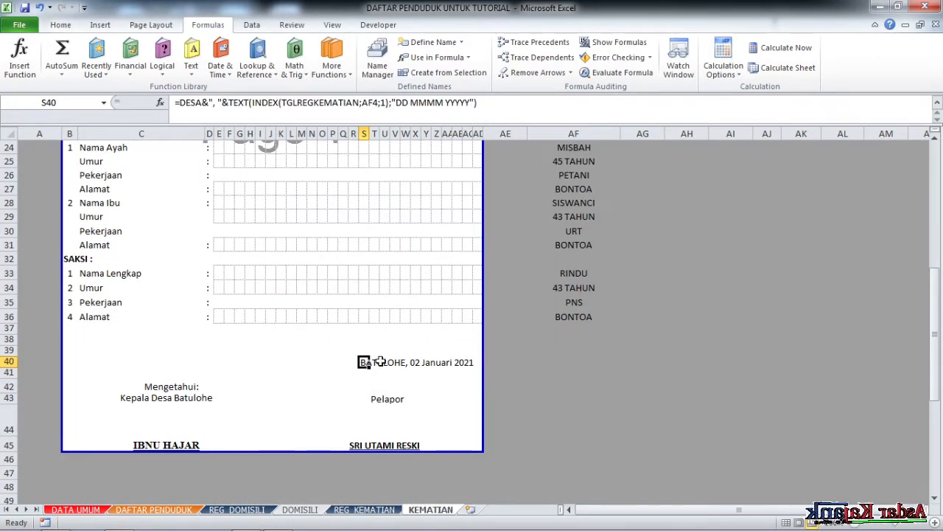
click(178, 104)
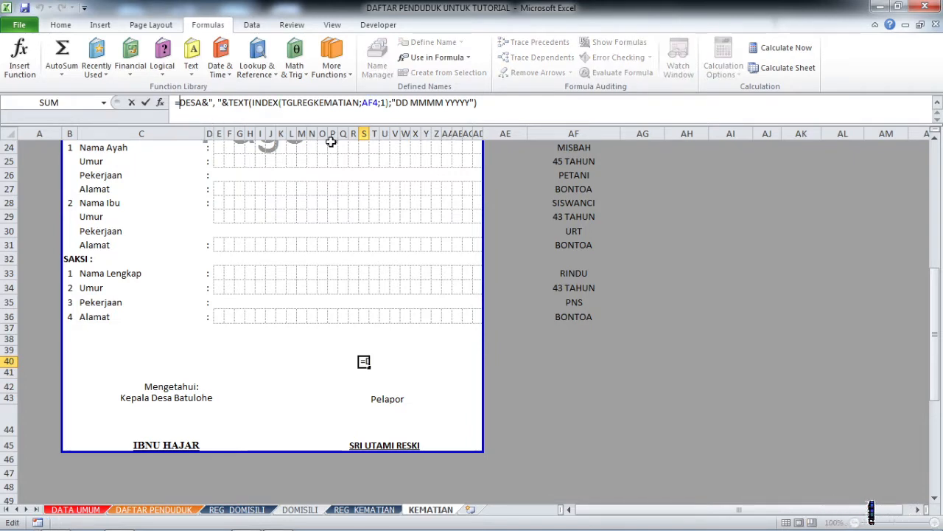
text(PROPER)
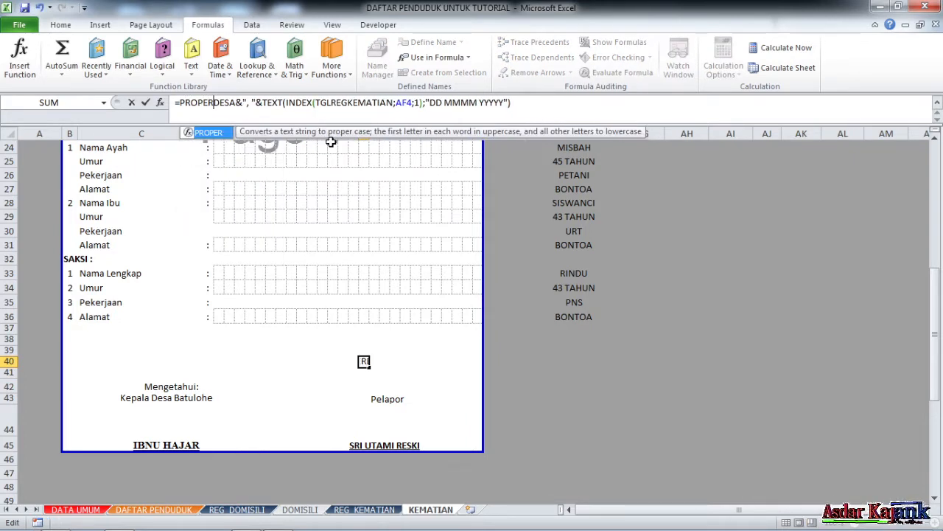
text(()
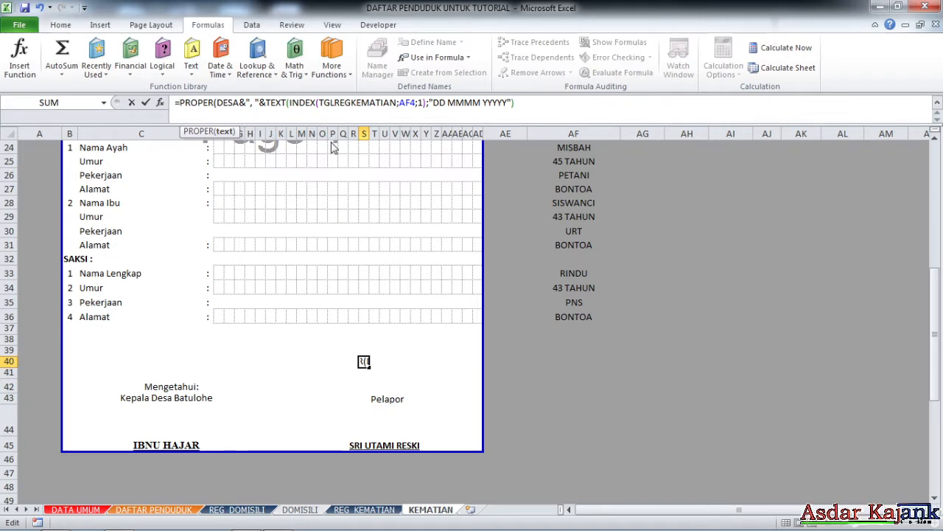
key(Return)
click(435, 326)
scroll(435, 381, down, 2)
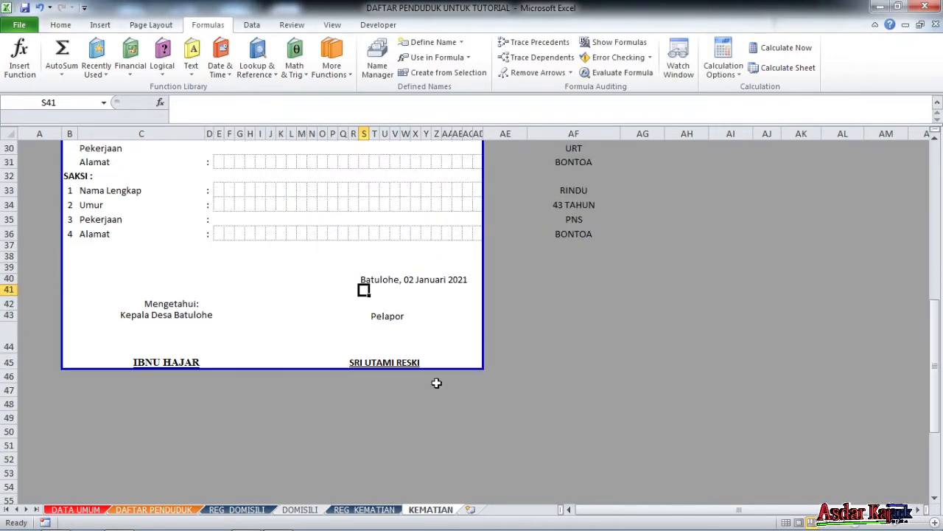
click(395, 343)
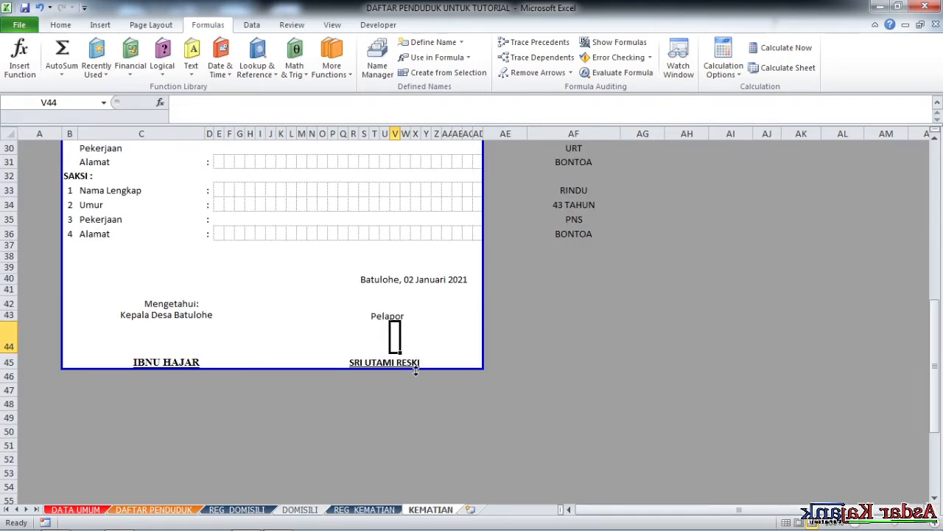
scroll(415, 370, down, 1)
scroll(414, 371, up, 3)
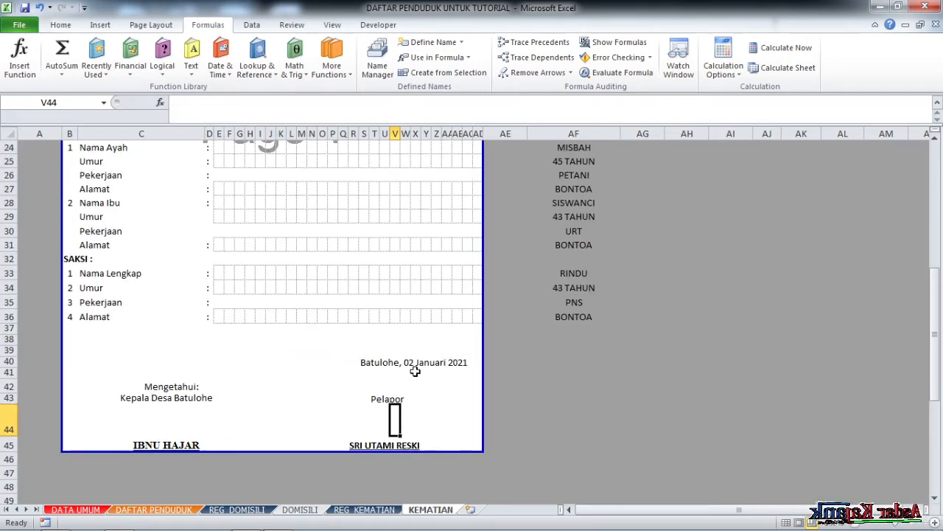
click(382, 401)
scroll(371, 407, up, 8)
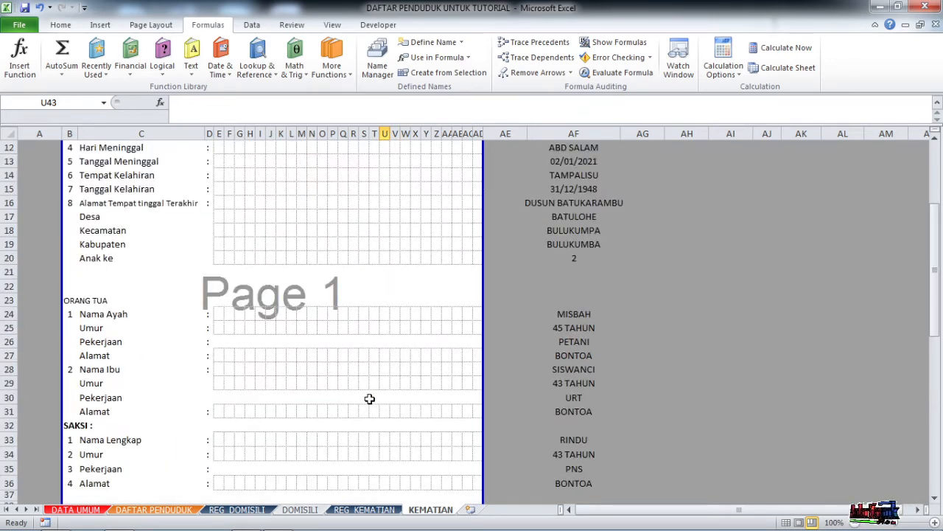
scroll(369, 403, down, 8)
scroll(370, 403, down, 3)
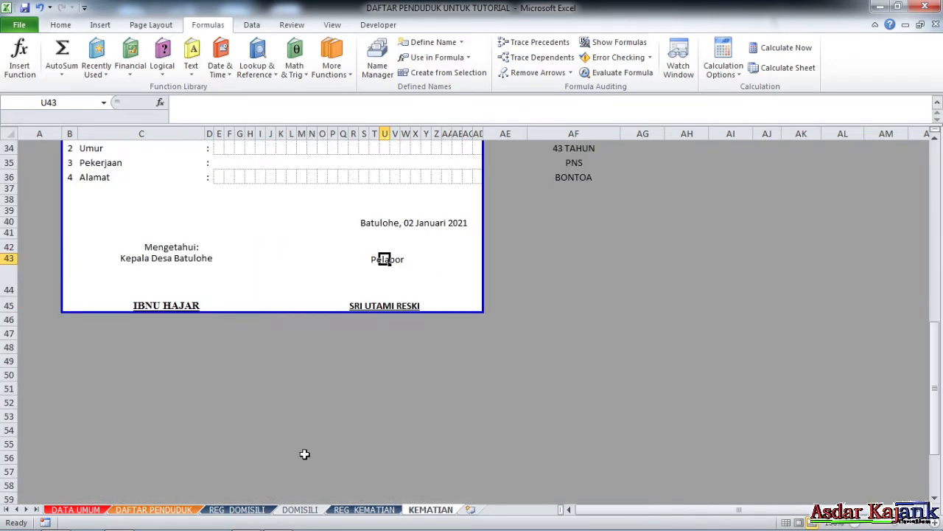
On REG_KEMATIAN, insert a new column X with a merged X3:X4 header 'PELAPOR'.
click(364, 509)
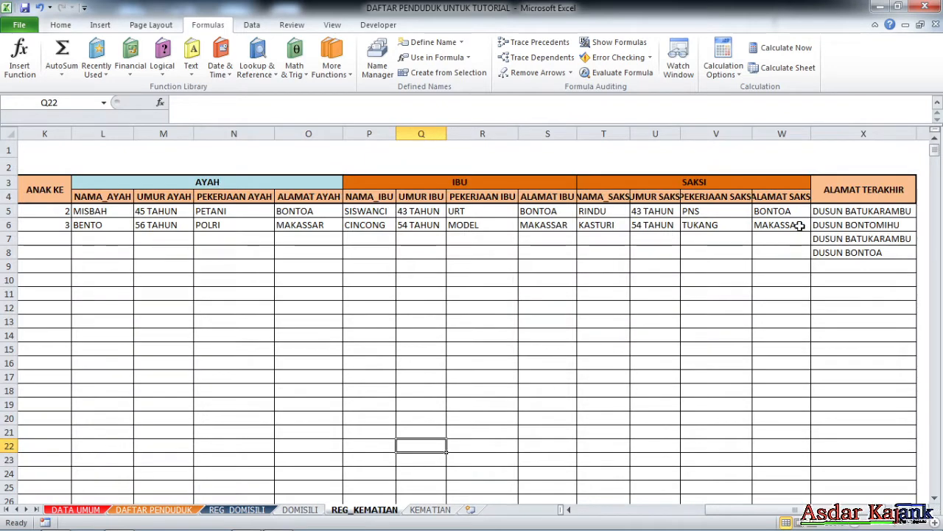
click(825, 127)
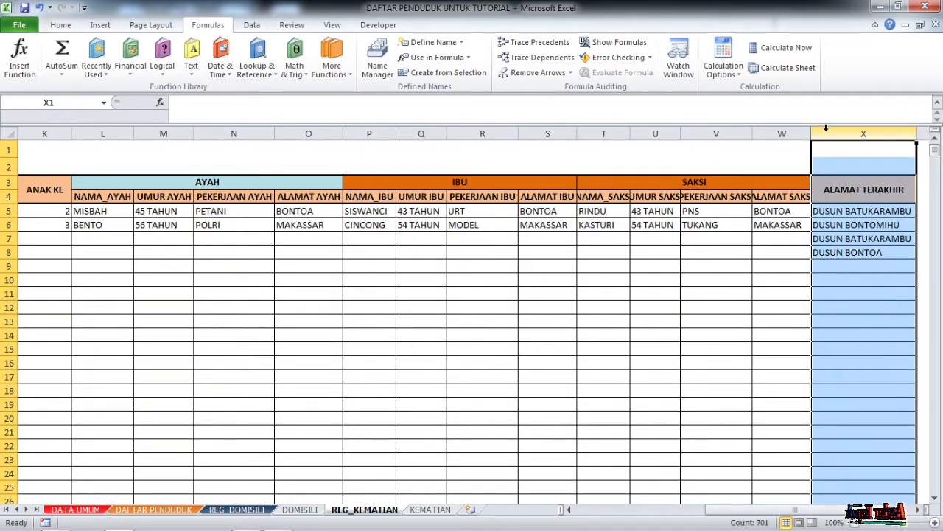
right_click(826, 128)
click(847, 220)
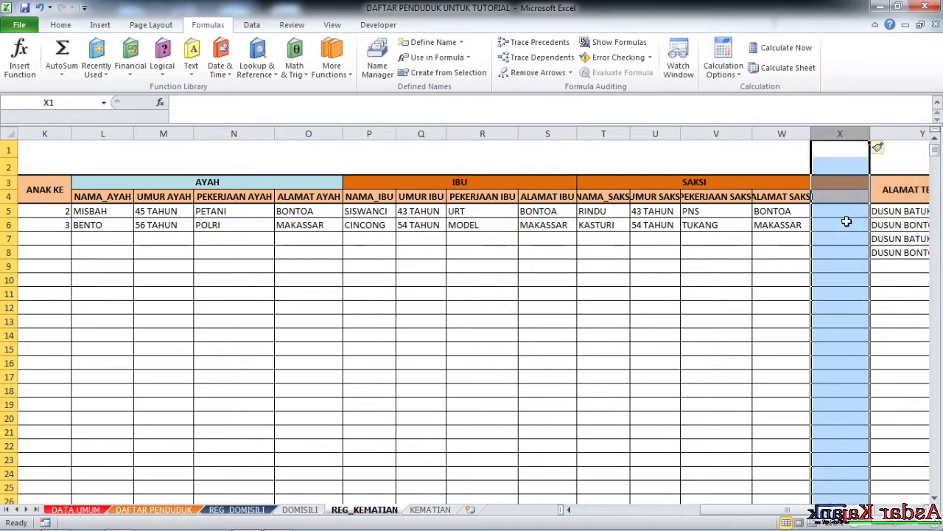
click(846, 222)
click(845, 182)
drag(846, 181, 845, 194)
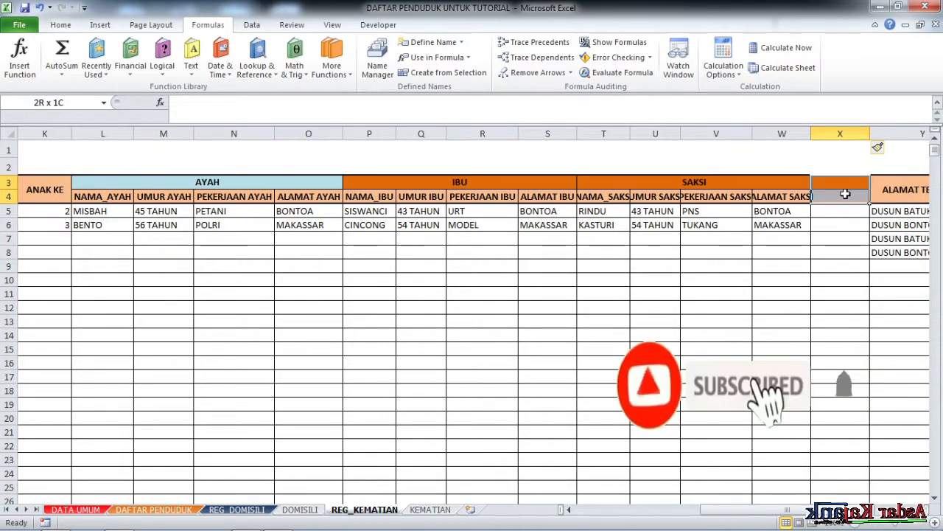
click(62, 27)
click(398, 67)
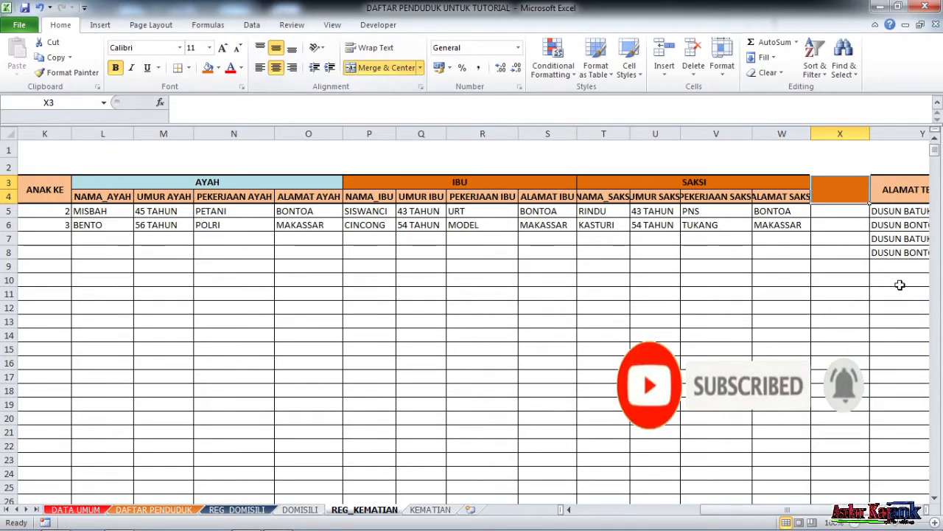
text(PE)
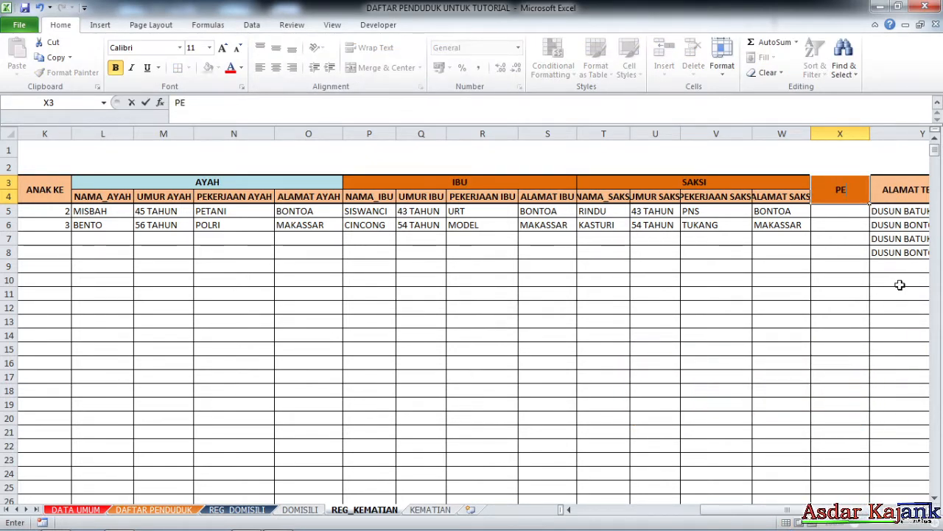
text(LAPOR)
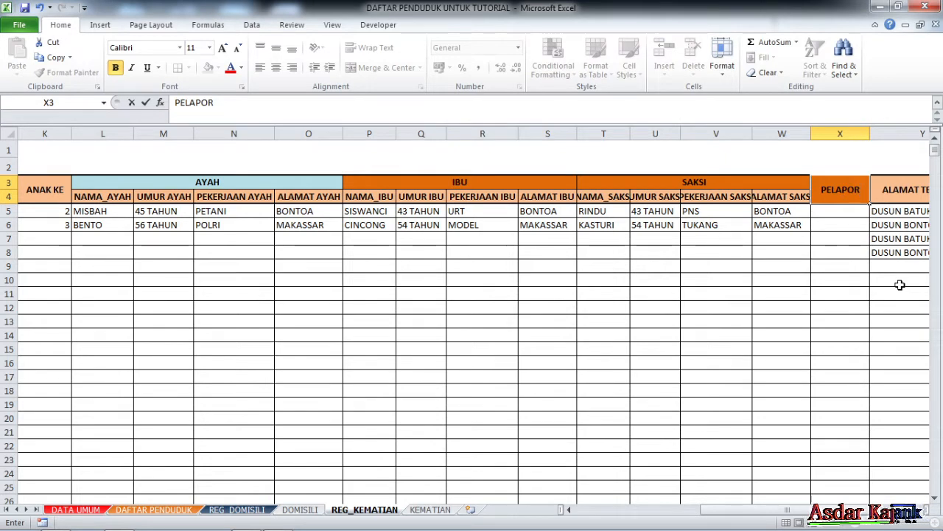
key(Return)
Name the range from X5 to the bottom of column X as PELAPOR.
click(840, 225)
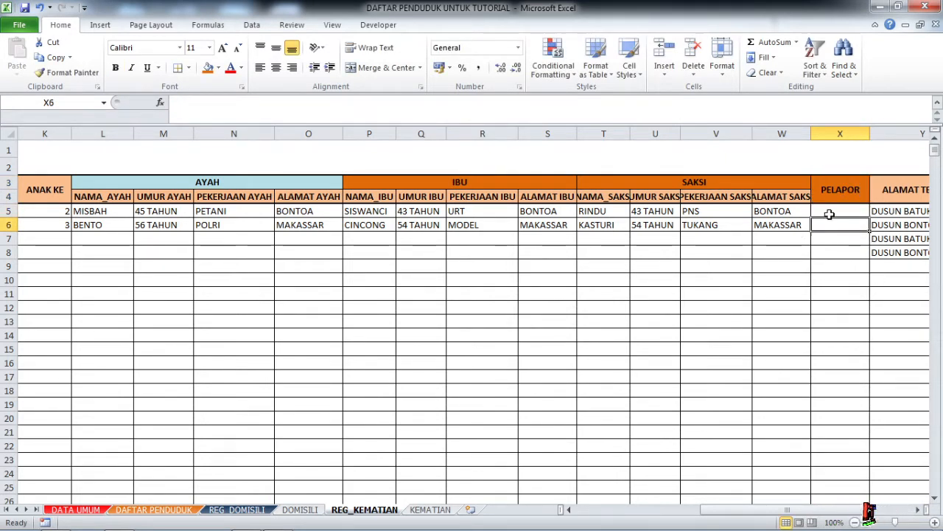
click(830, 213)
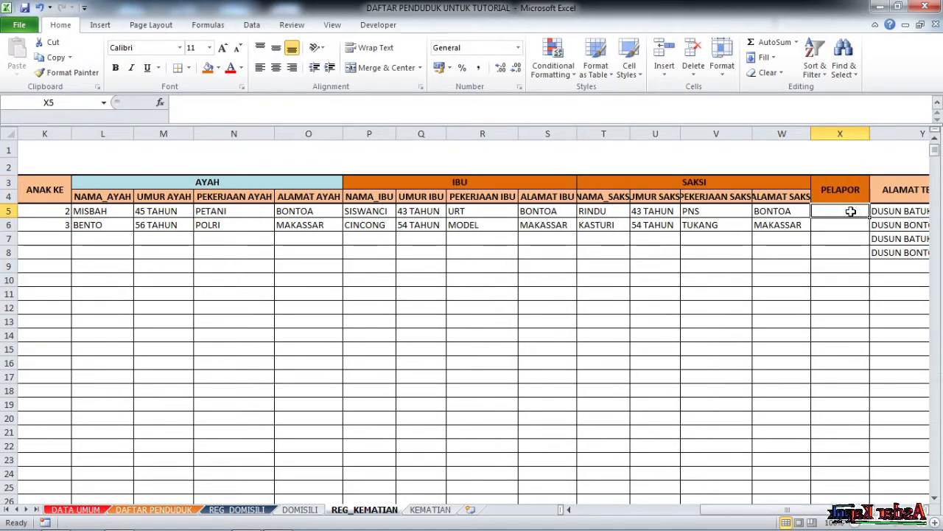
drag(843, 213, 843, 218)
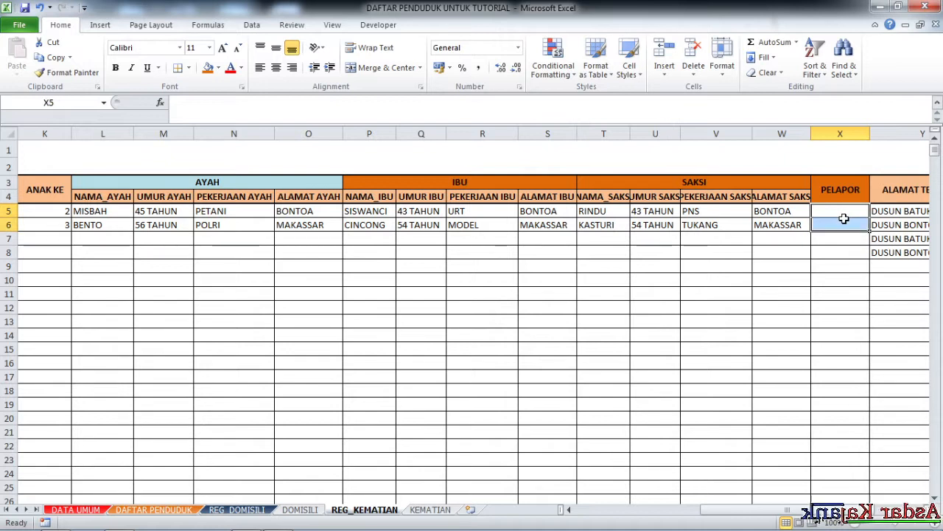
key(ctrl+shift+Down)
click(60, 101)
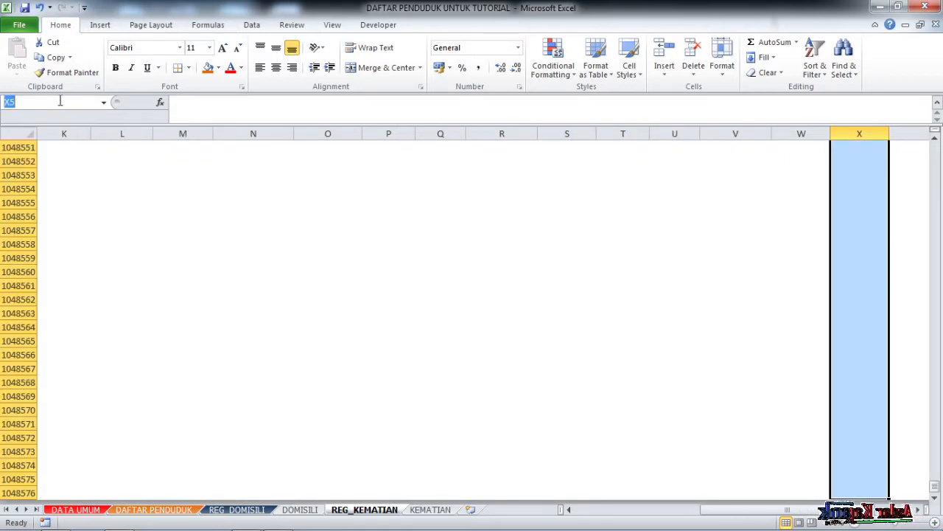
text(PELAPOR)
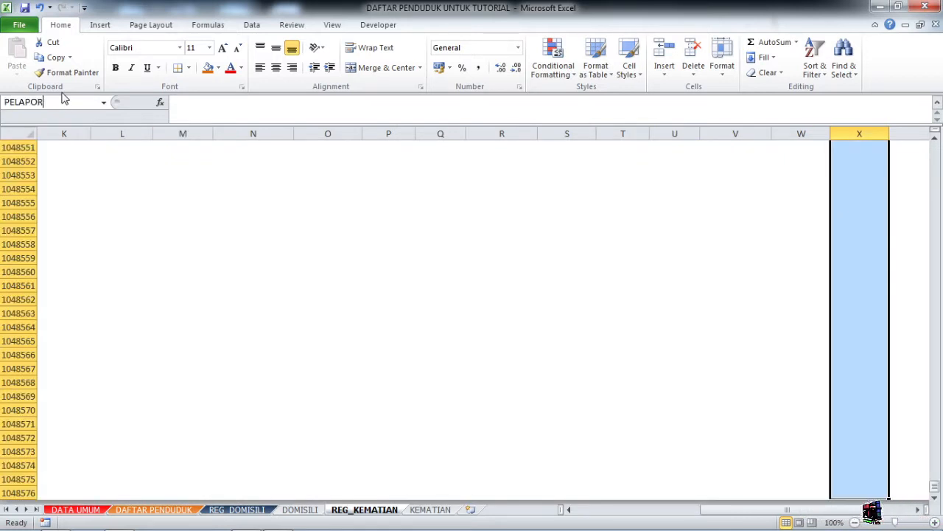
key(Return)
Enter reporters RISMAN in X5 and KANTA in X6, then return to the KEMATIAN sheet.
click(836, 214)
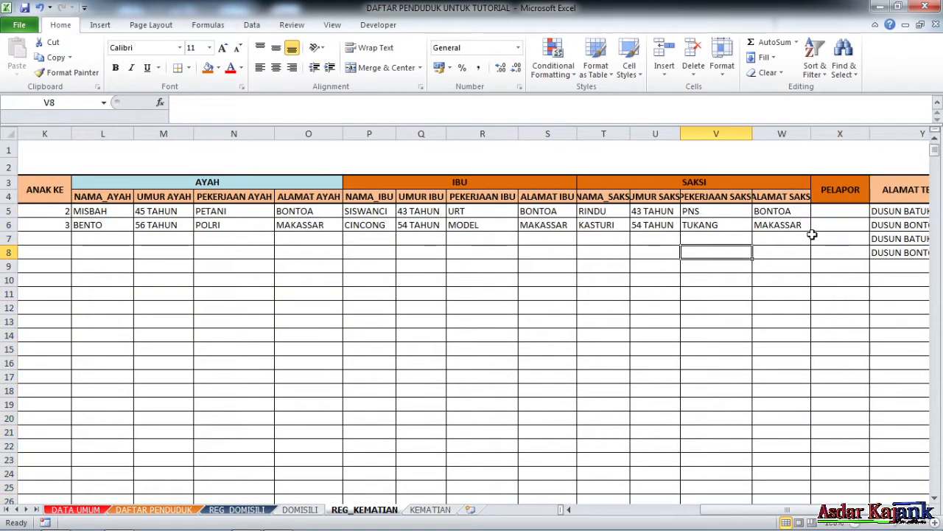
text(RISMAN)
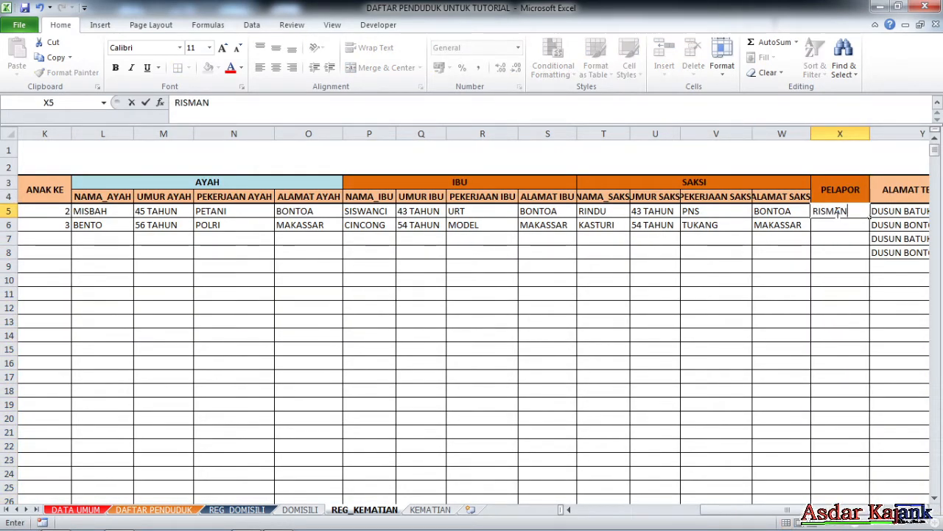
key(Return)
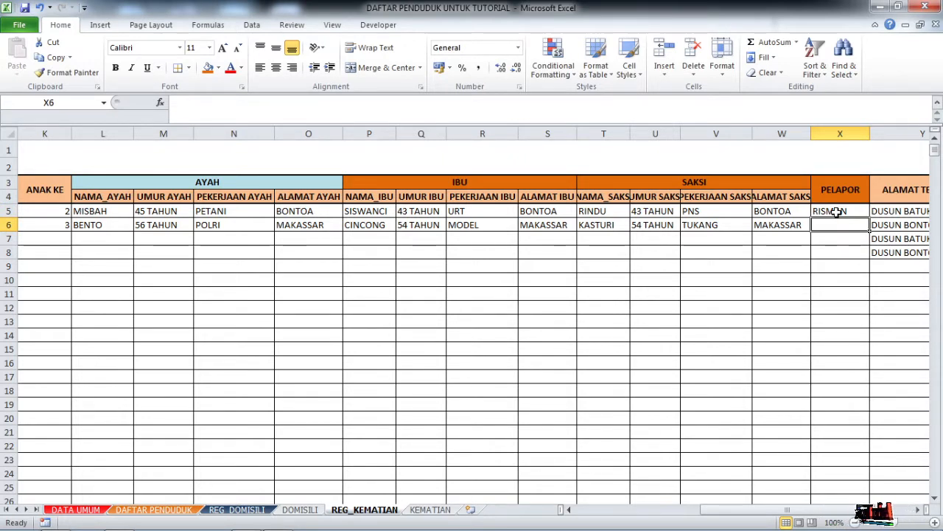
text(KAN)
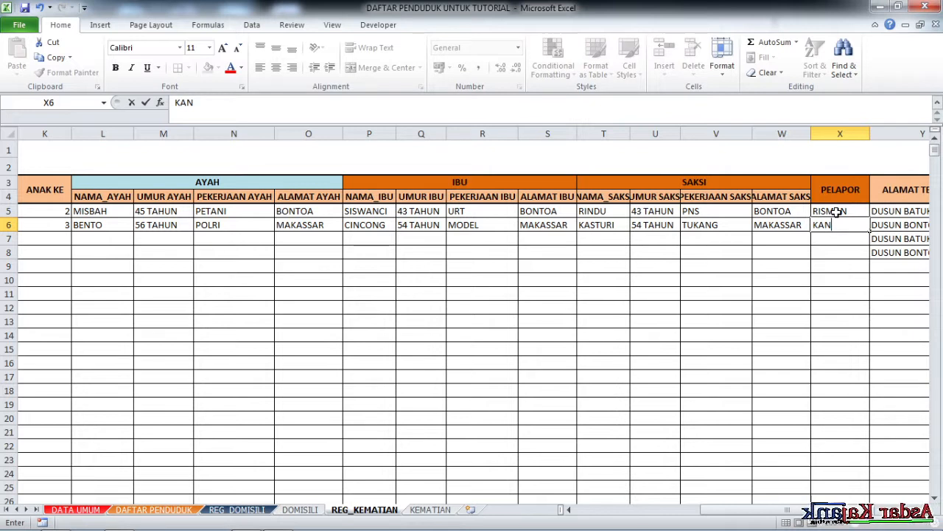
text(T)
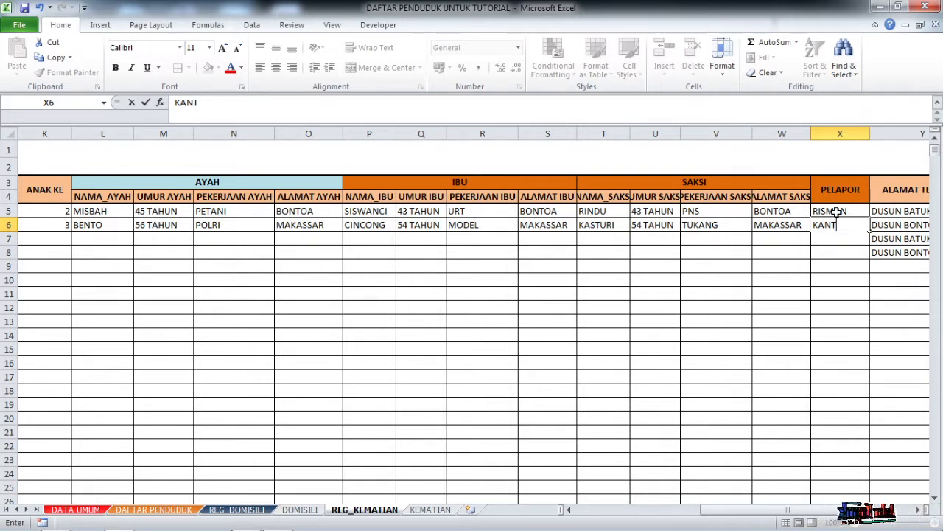
text(A)
key(Return)
click(796, 267)
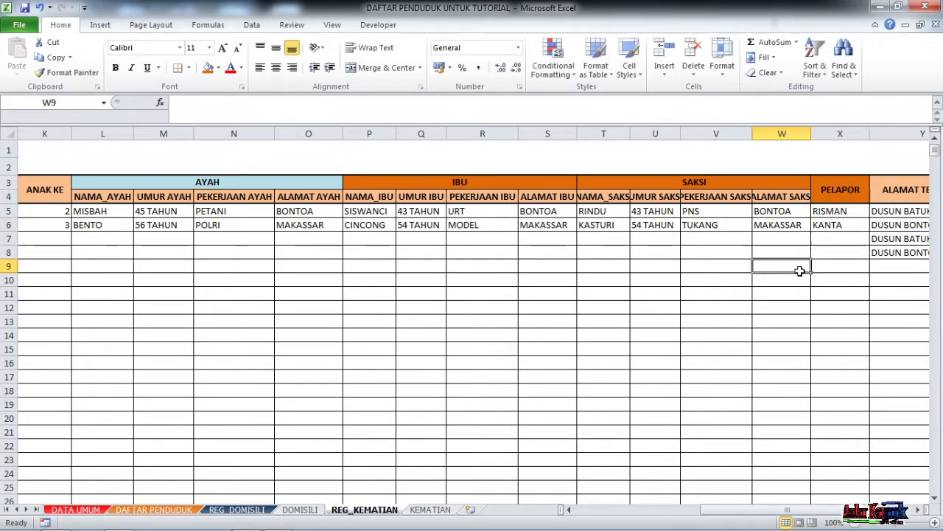
key(ctrl+Page_Down)
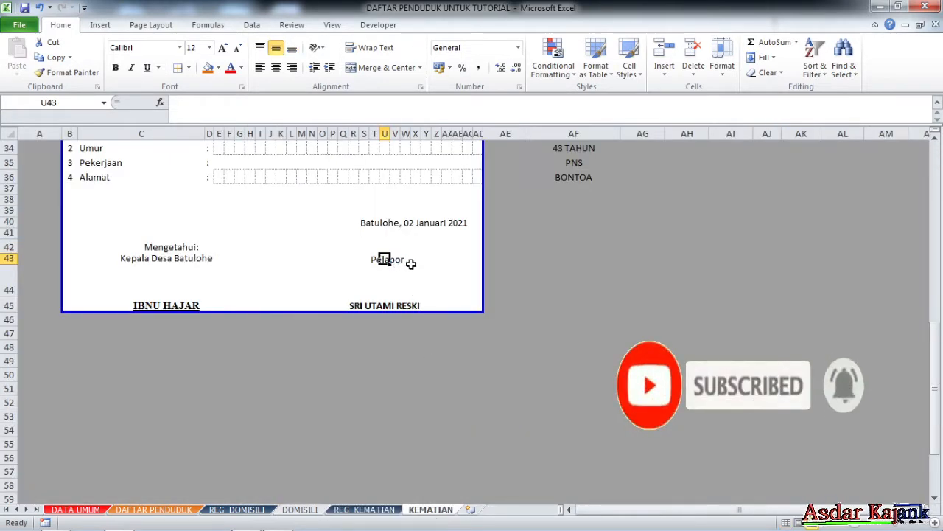
Enter =INDEX(PELAPOR;AF4;1) in U45 so the Pelapor name shows RISMAN.
click(384, 304)
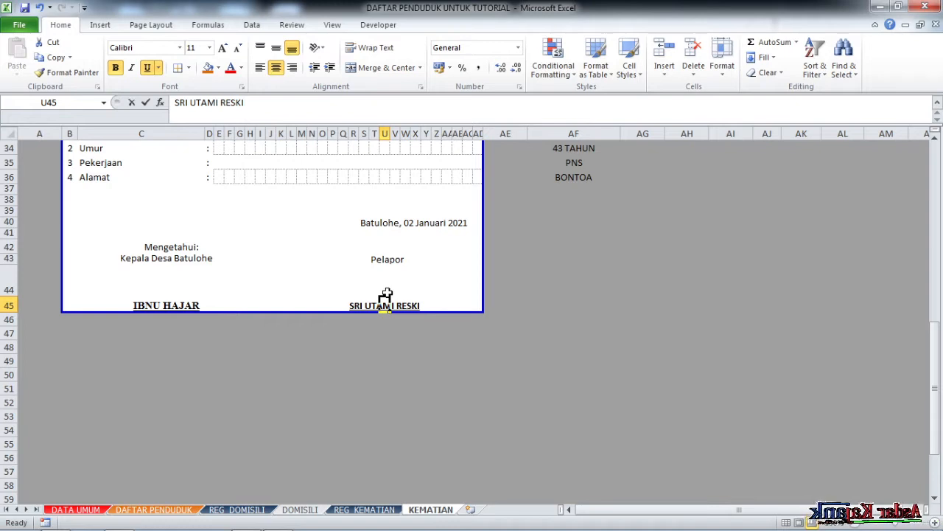
text(=)
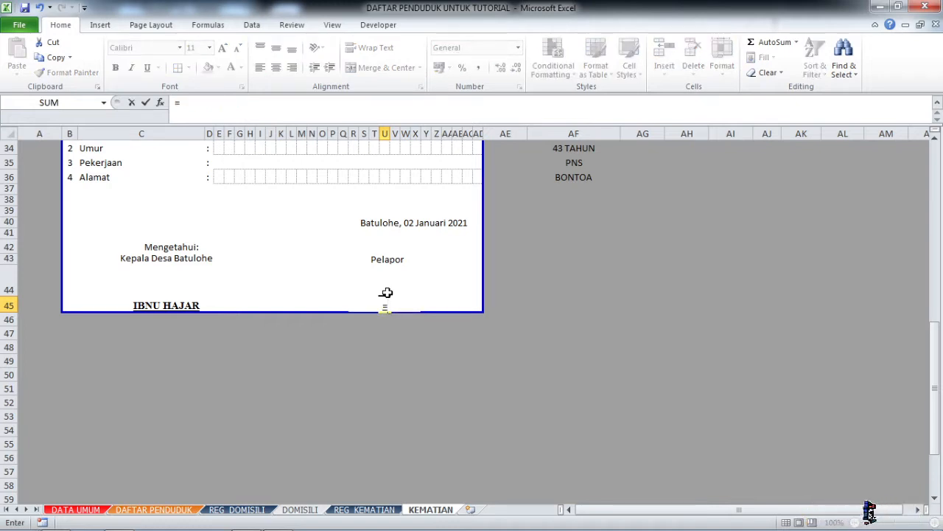
text(in)
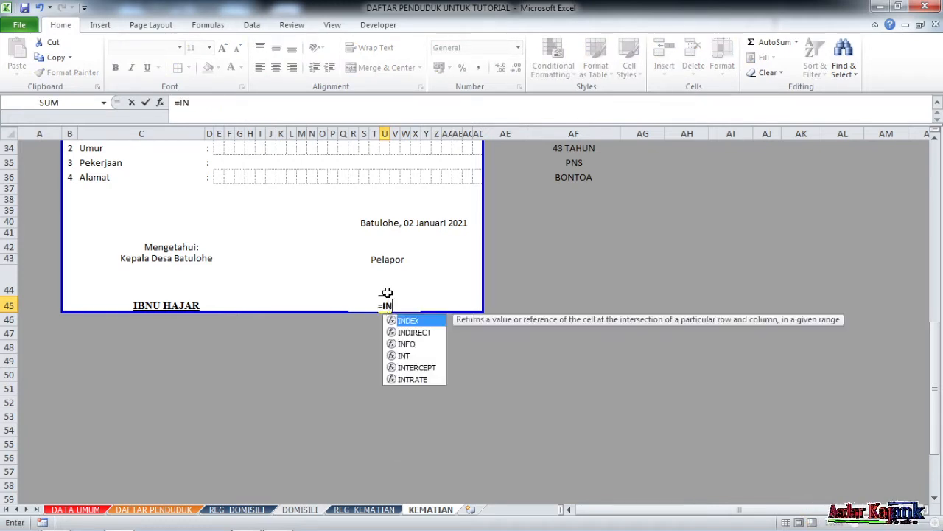
double_click(407, 322)
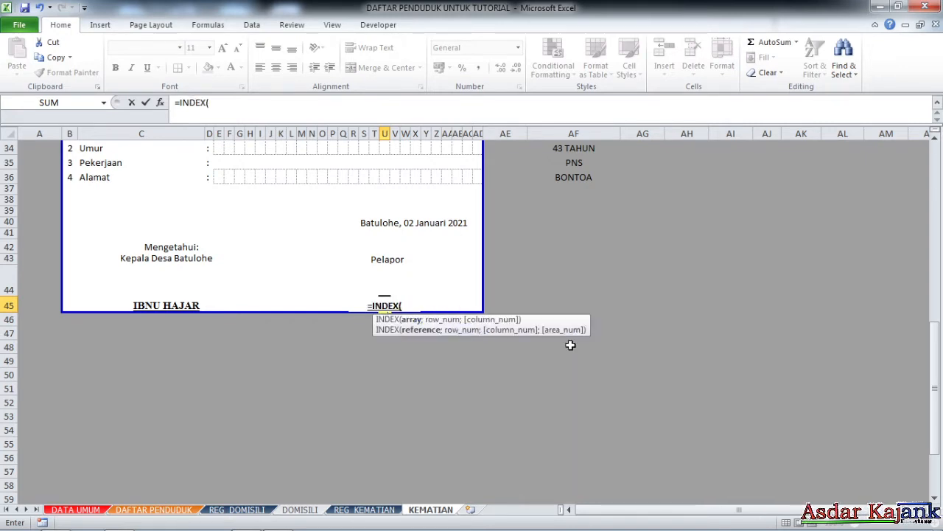
text(PEL)
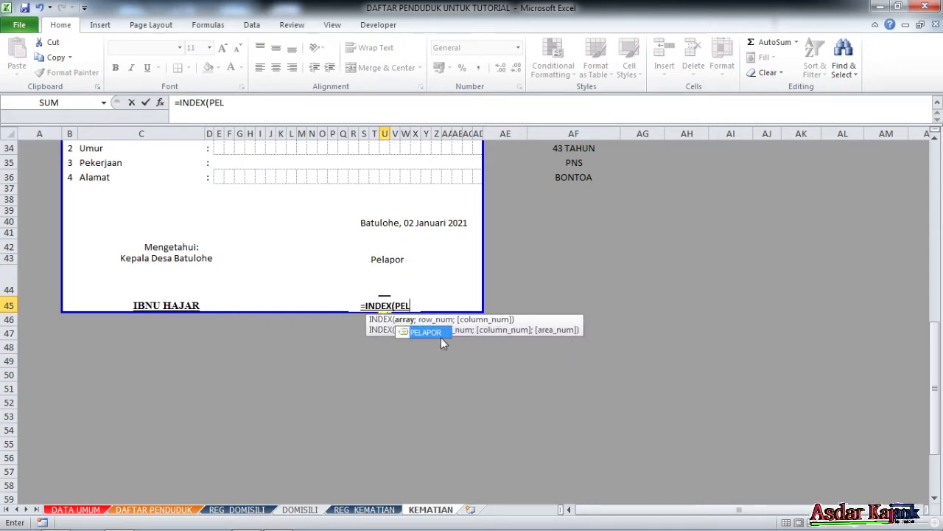
double_click(440, 332)
text(;)
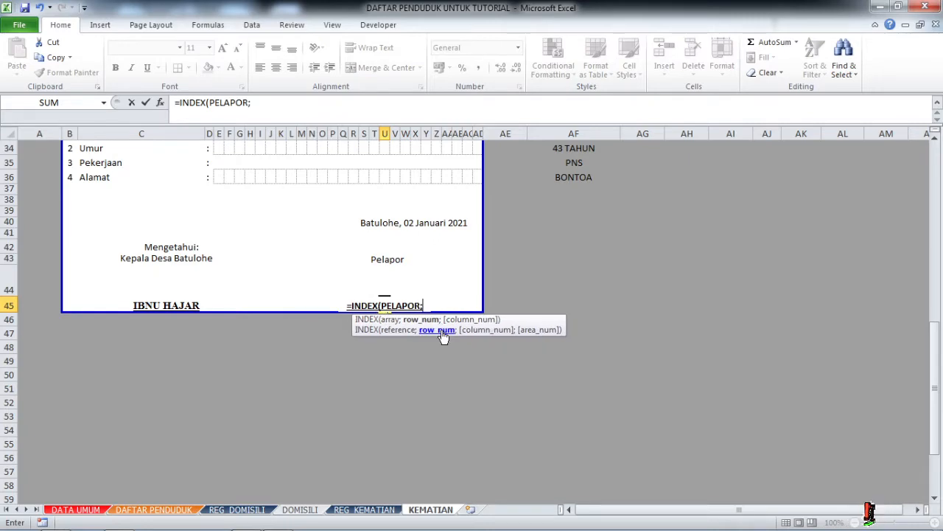
drag(939, 351, 942, 151)
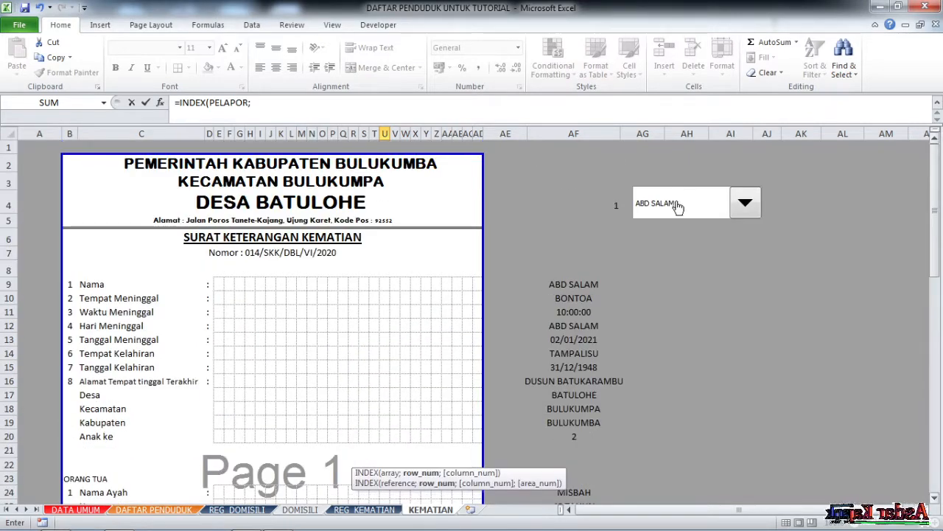
click(619, 206)
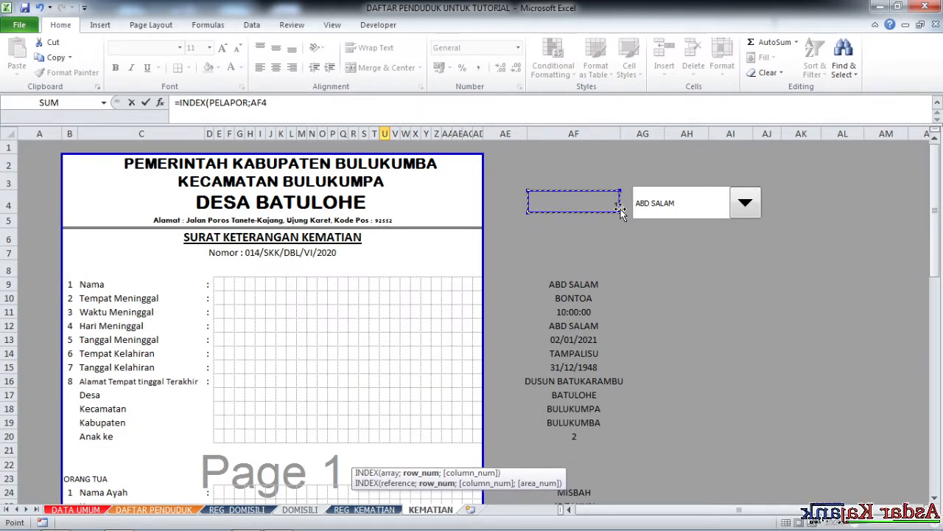
text(;)
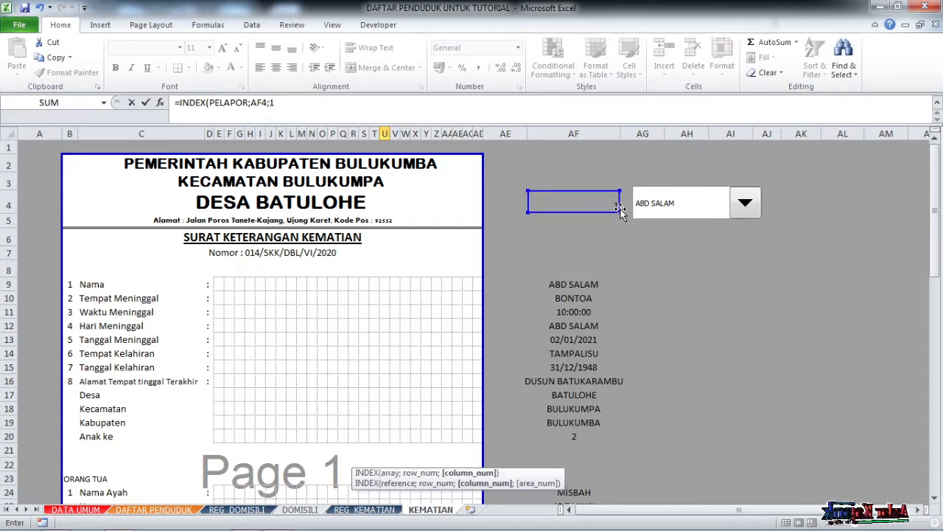
text(1))
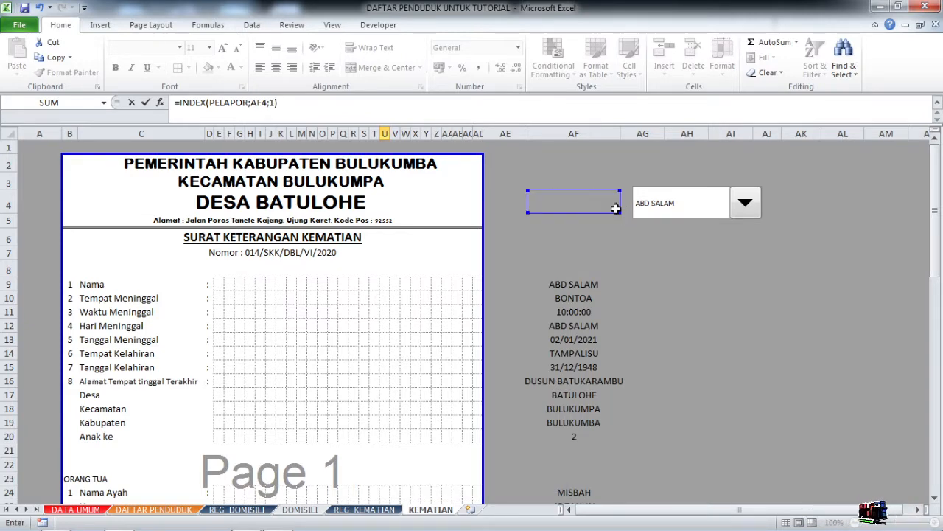
scroll(398, 265, down, 15)
scroll(392, 256, up, 3)
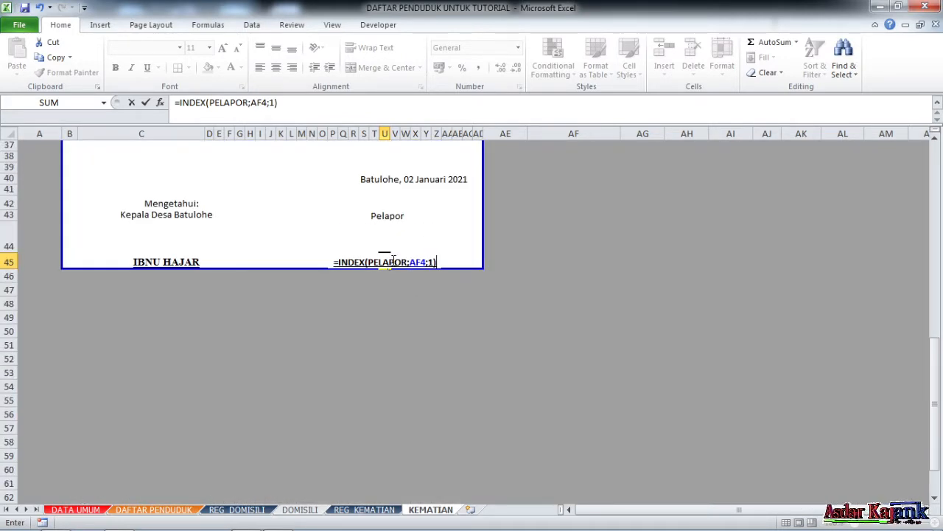
key(Return)
Check the signature result, then inspect the Kepala Desa Batulohe title and Mengetahui: line.
click(385, 262)
drag(291, 303, 296, 306)
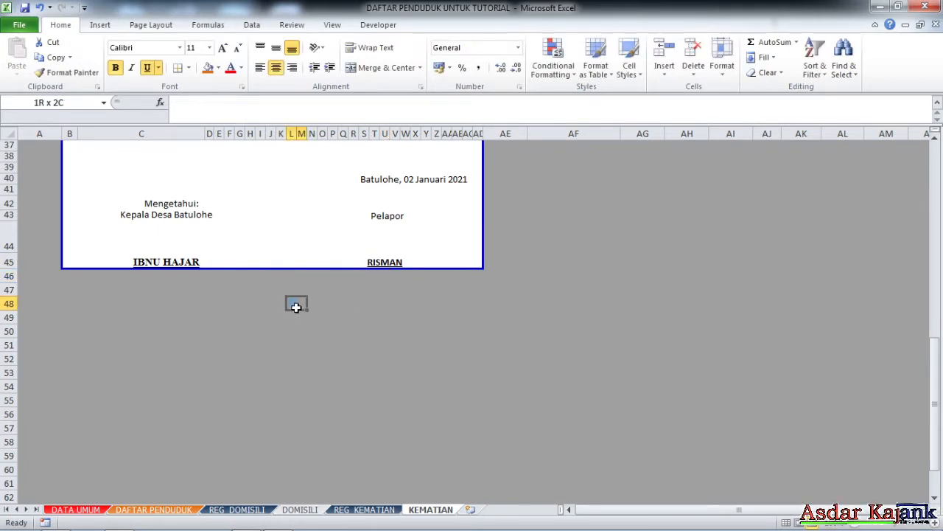
click(168, 262)
click(164, 214)
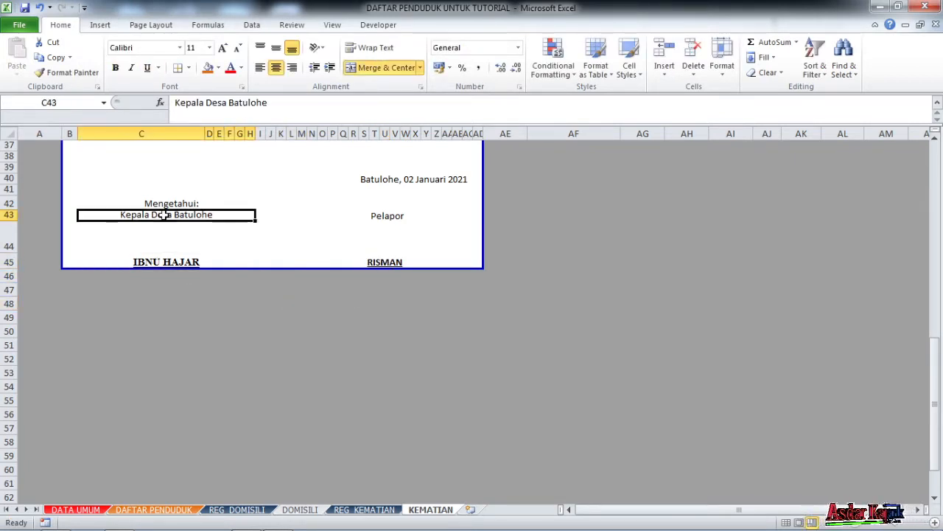
click(167, 203)
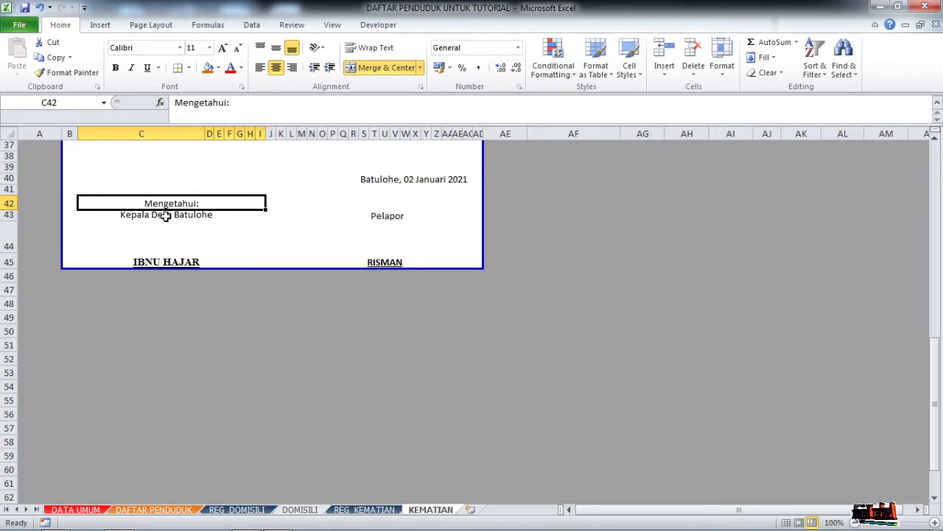
Replace C43's typed title with the formula =JABATAN&" "&DESA.
click(166, 216)
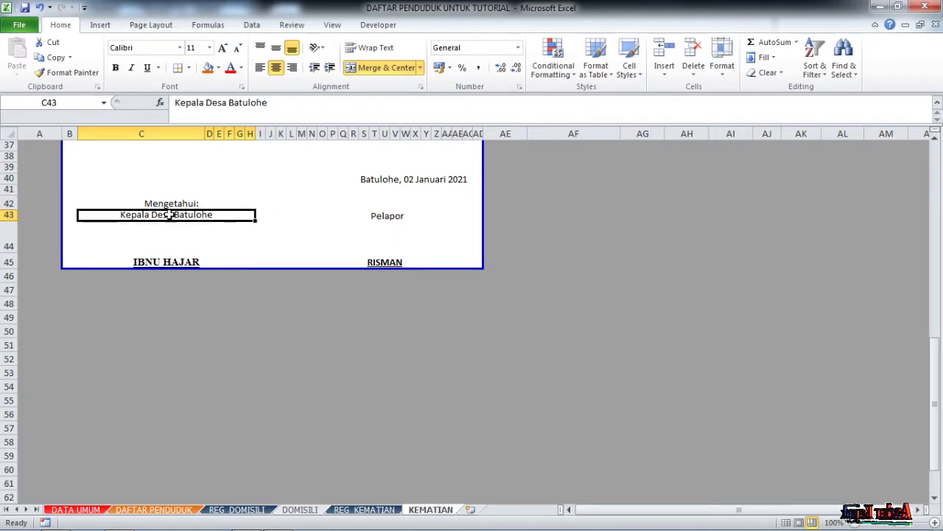
click(177, 105)
drag(177, 104, 231, 116)
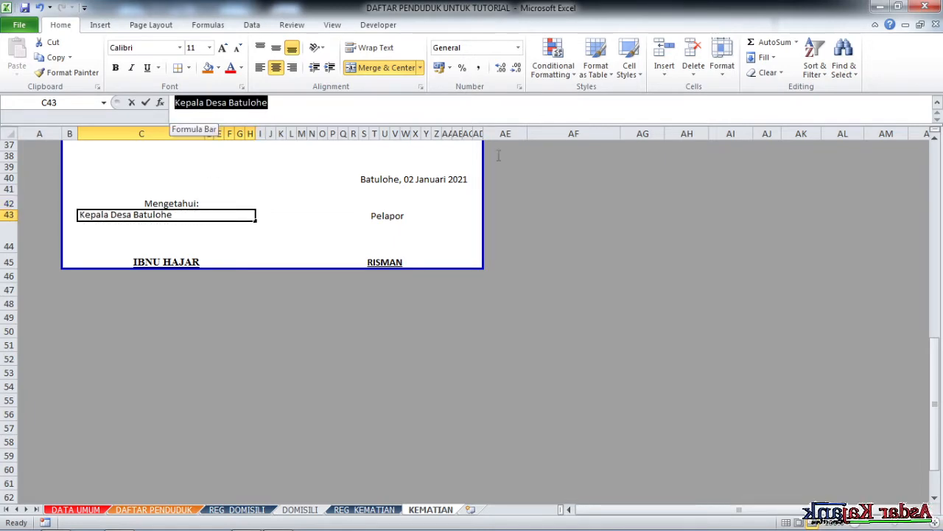
text(=)
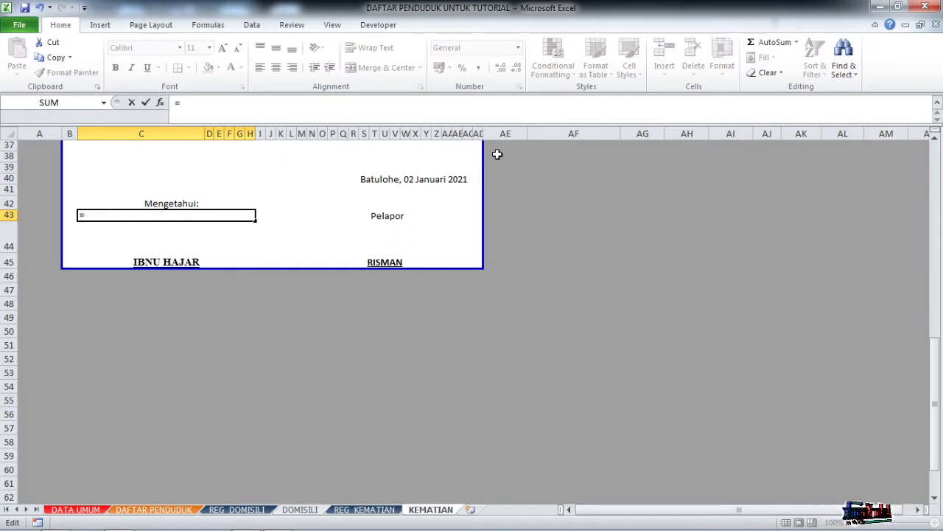
text(JAB)
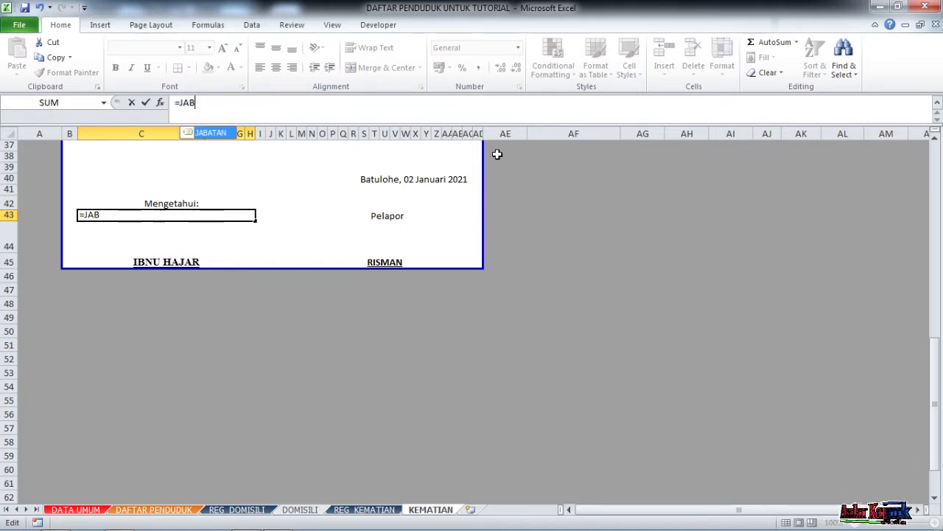
double_click(210, 133)
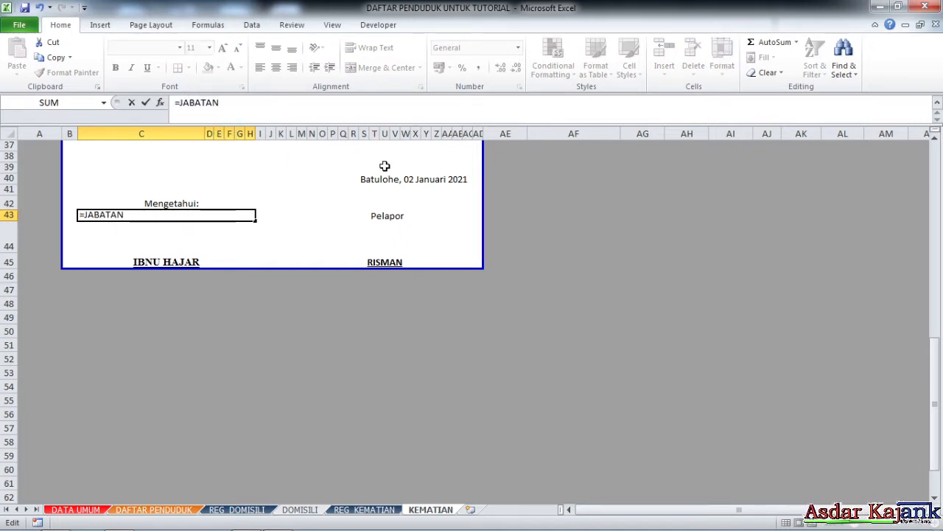
text(&)
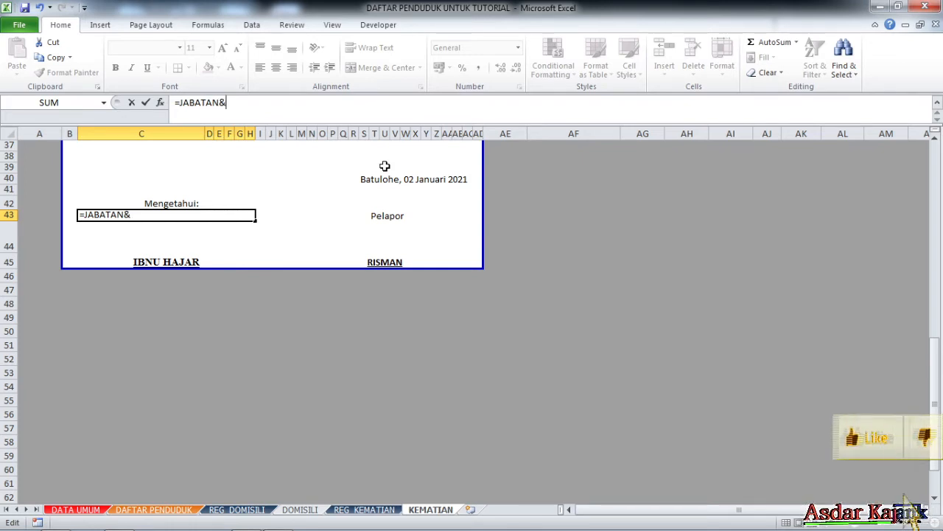
text(")
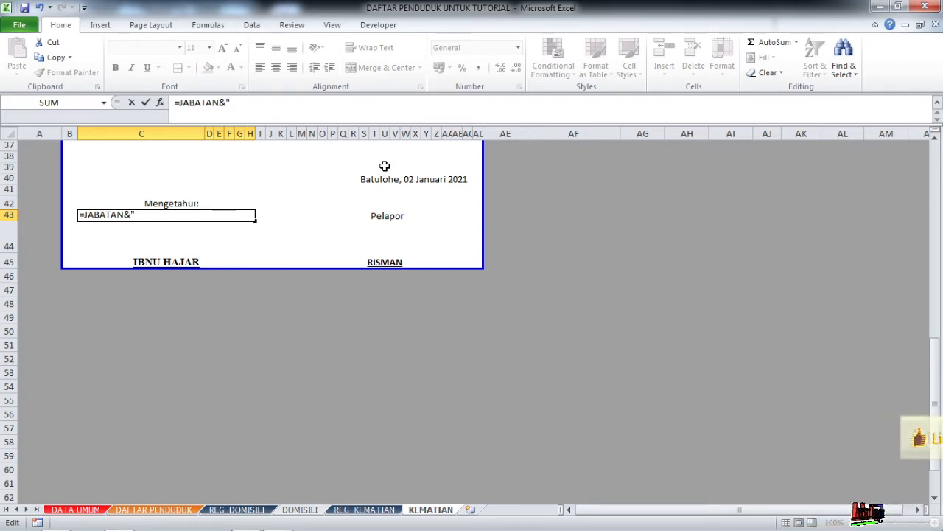
text( ")
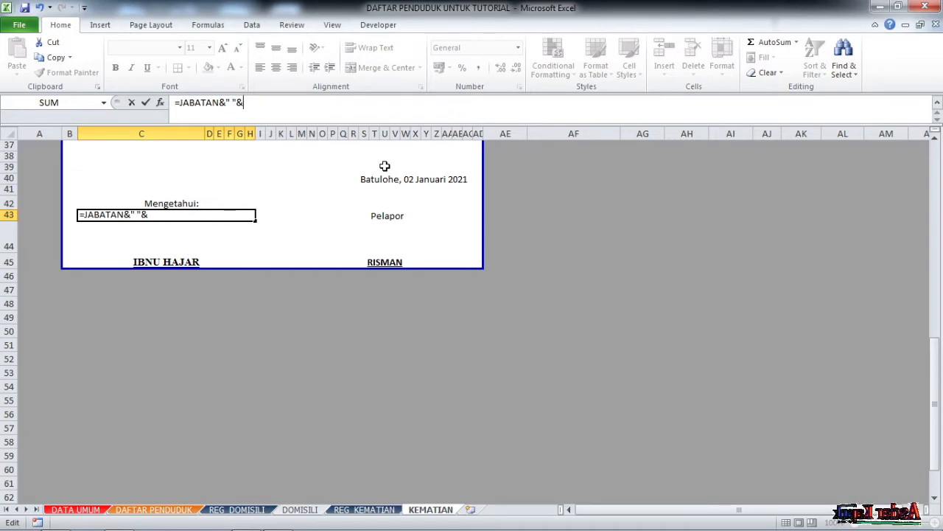
text(&)
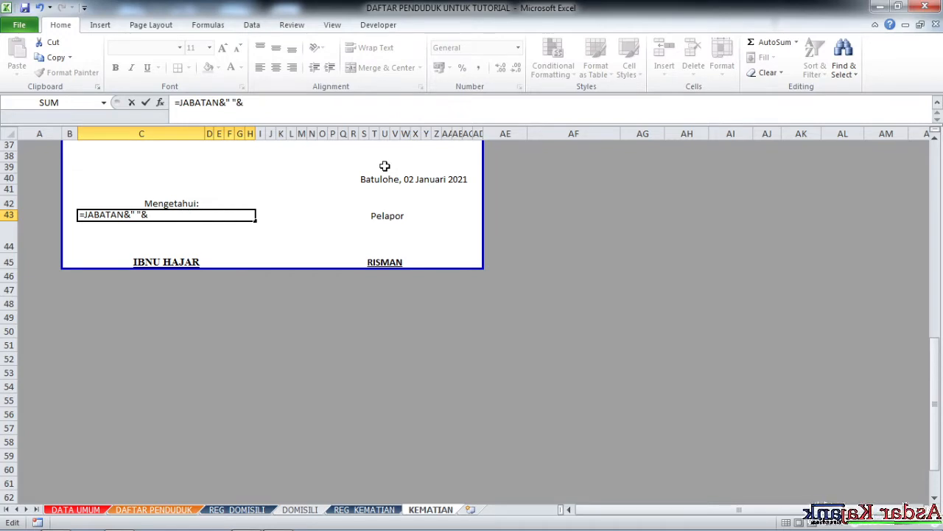
text(DESA)
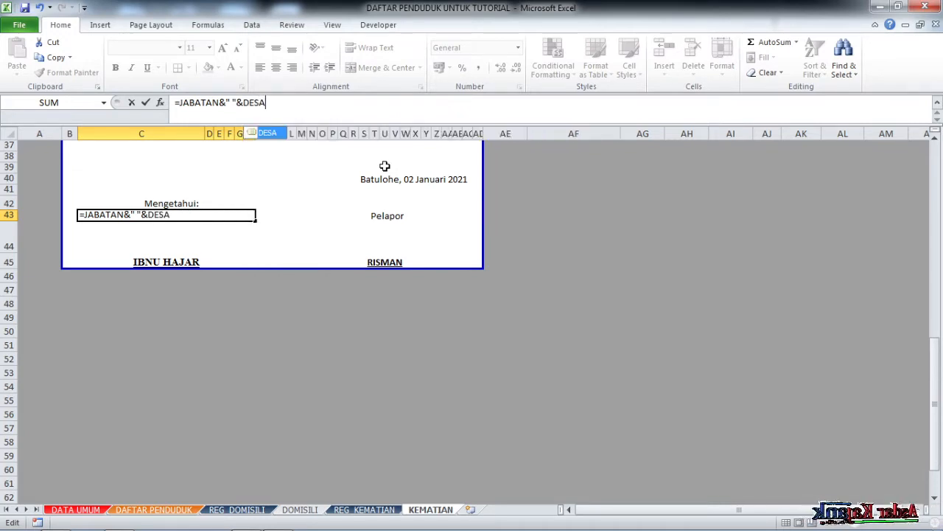
key(Return)
Wrap the title formula in PROPER, correcting the misspelled function name, to show 'Kepala Desa Batulohe'.
click(179, 216)
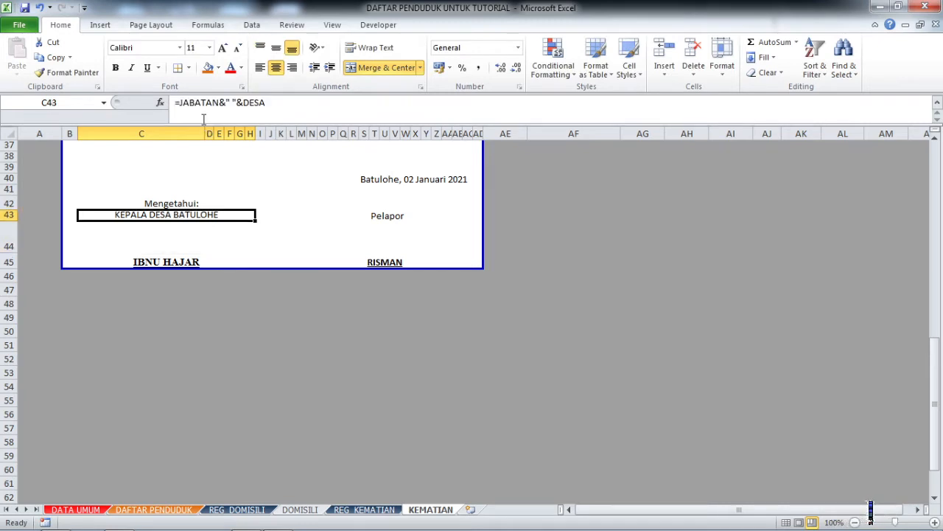
click(179, 104)
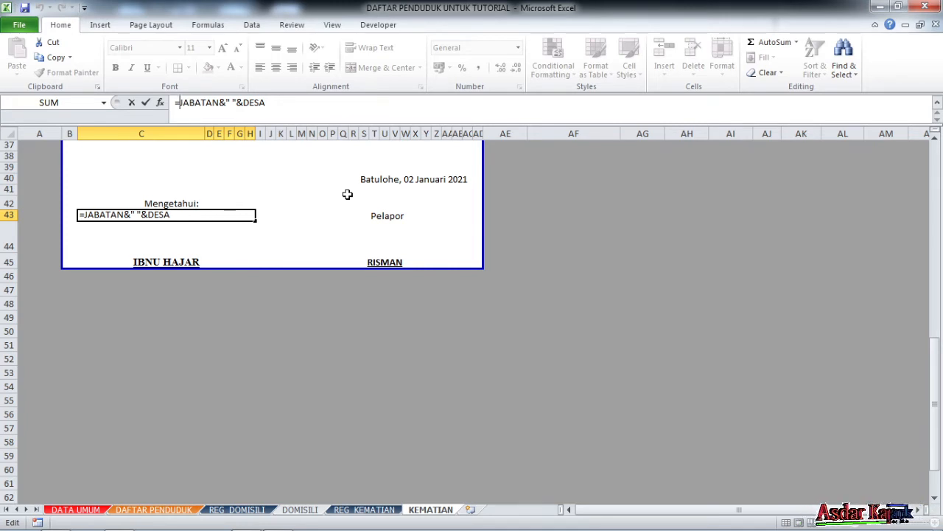
text(OPPER)
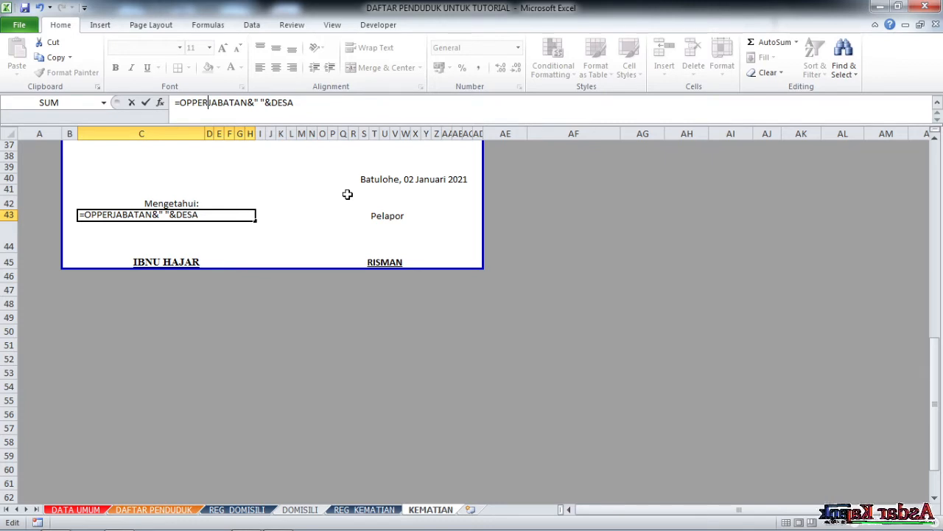
key(BackSpace)
key(BackSpace)
key(BackSpace)
key(BackSpace)
key(BackSpace)
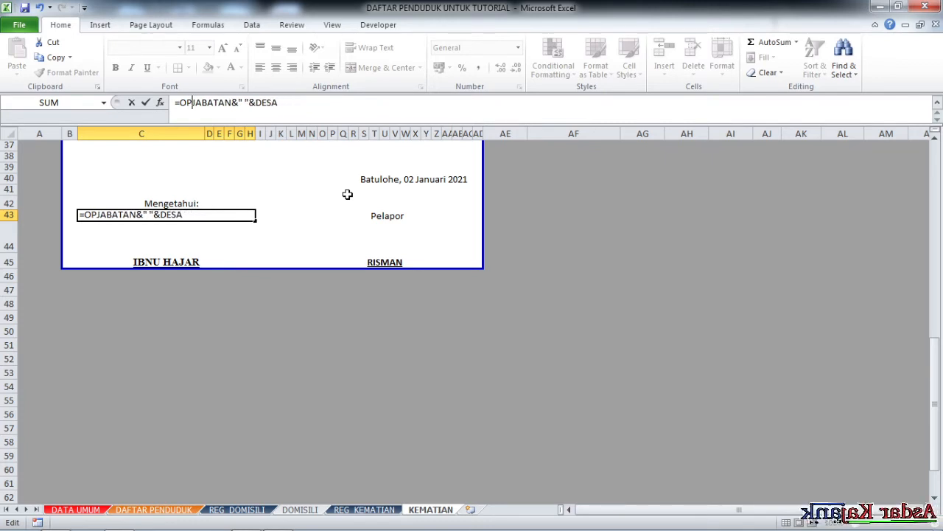
text(OFF)
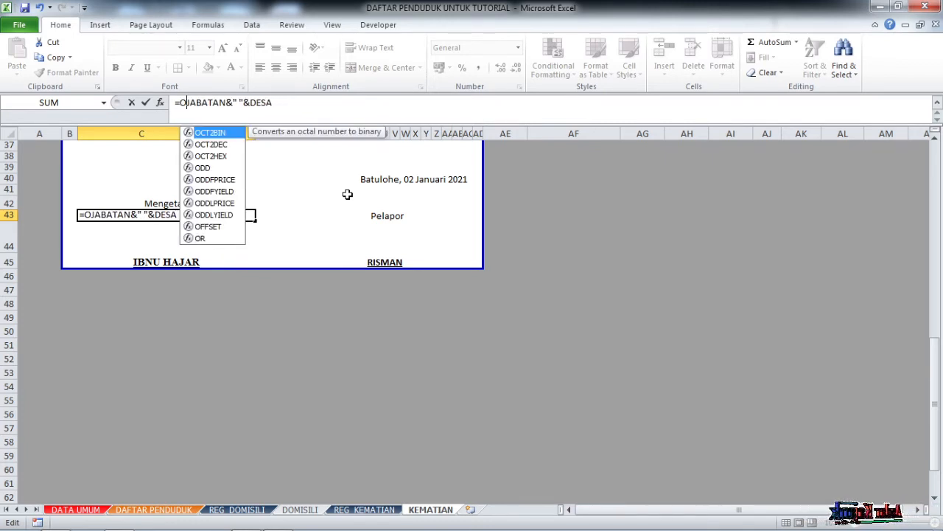
key(BackSpace)
key(BackSpace)
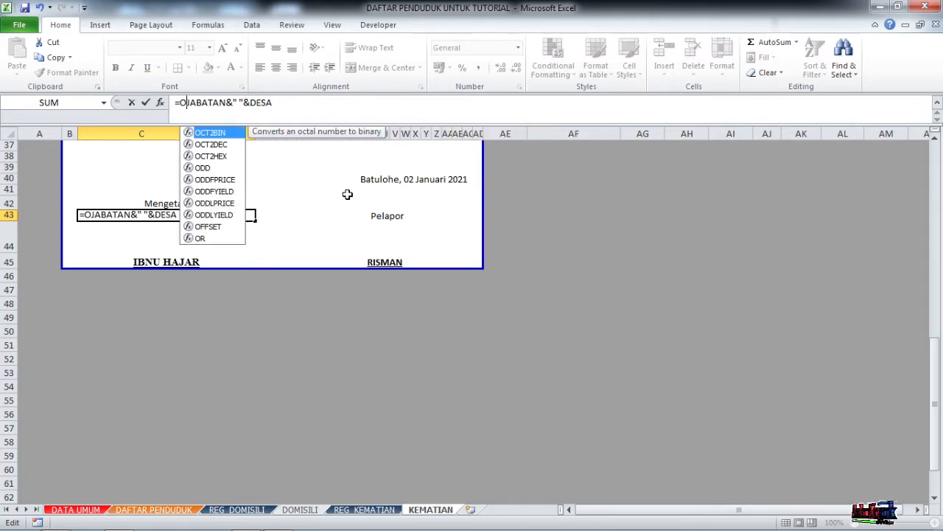
text(PPER)
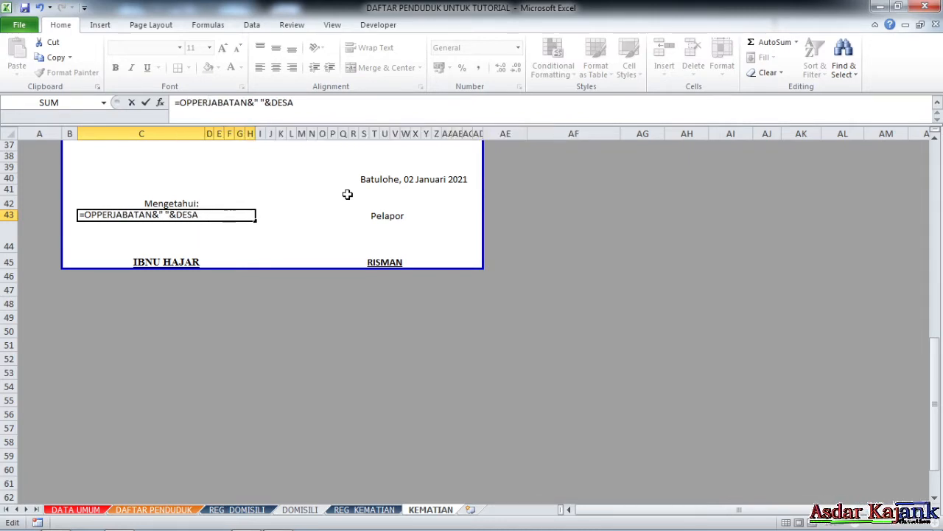
text(()
key(Return)
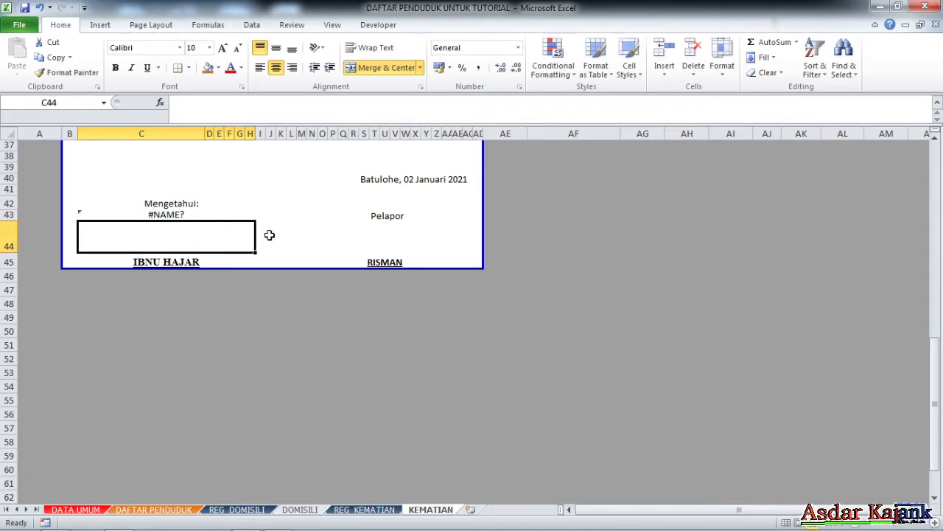
click(185, 216)
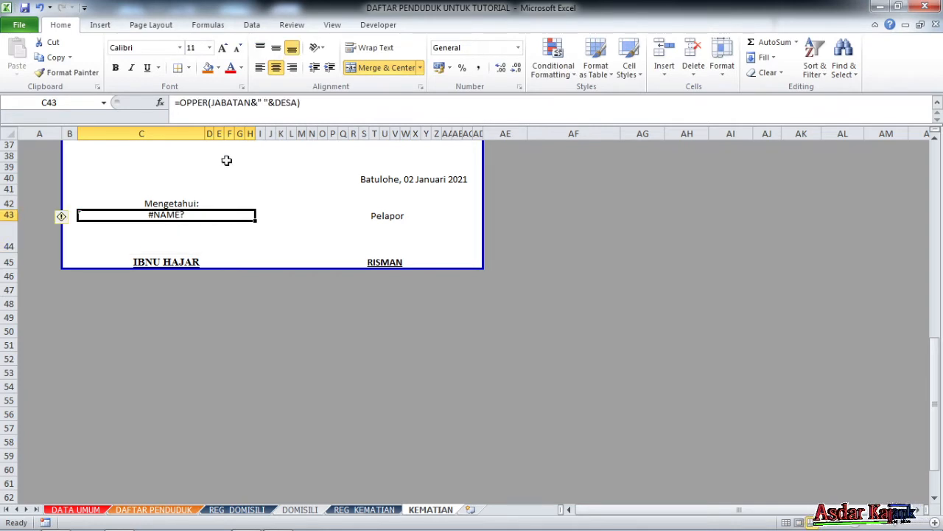
click(221, 103)
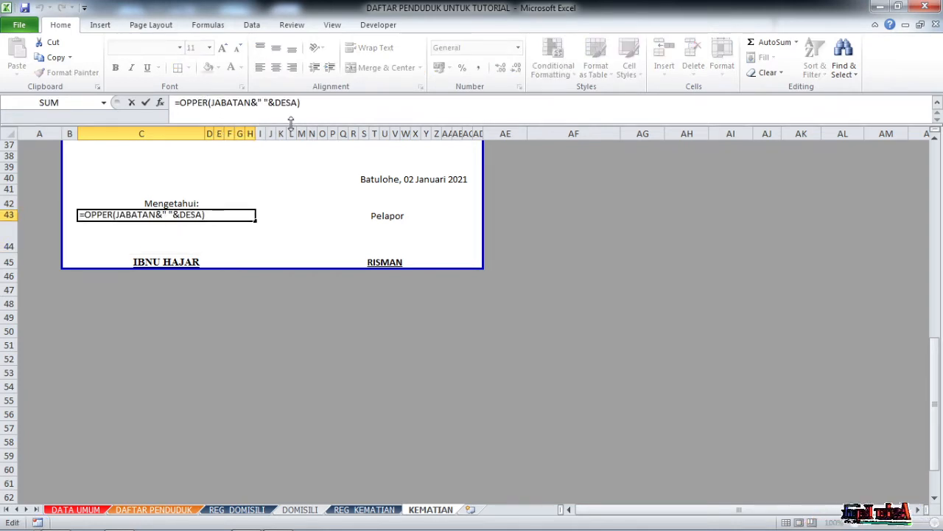
key(BackSpace)
key(BackSpace)
key(BackSpace)
key(BackSpace)
key(BackSpace)
text(PROPER)
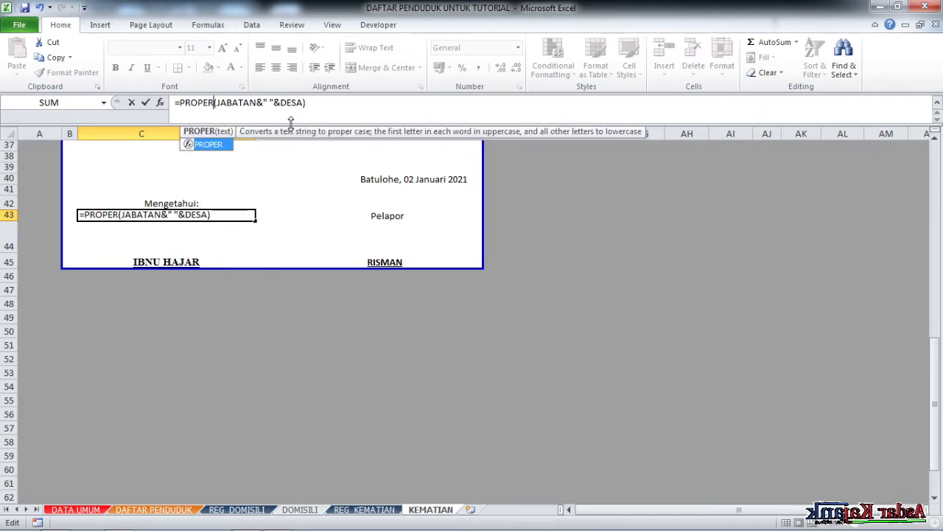
key(Return)
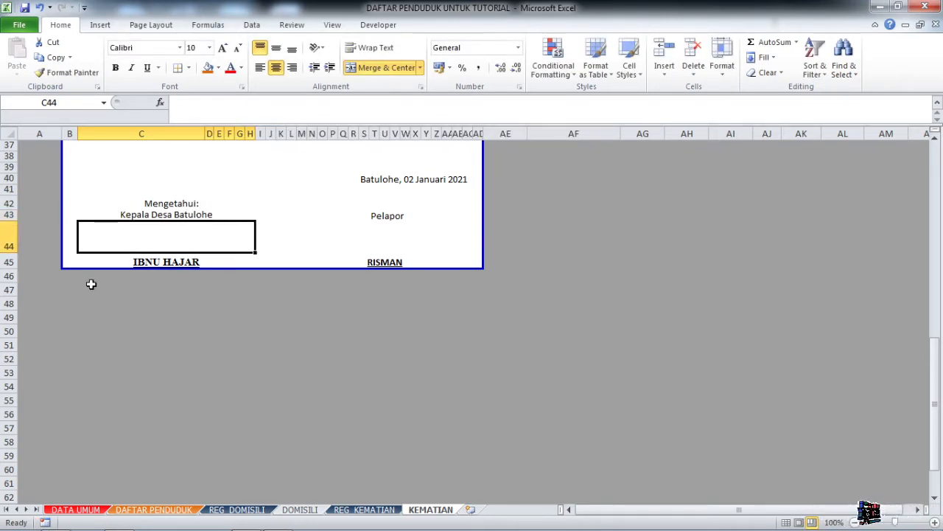
Replace C45's typed village head name with the =PIMPINAN reference.
click(165, 261)
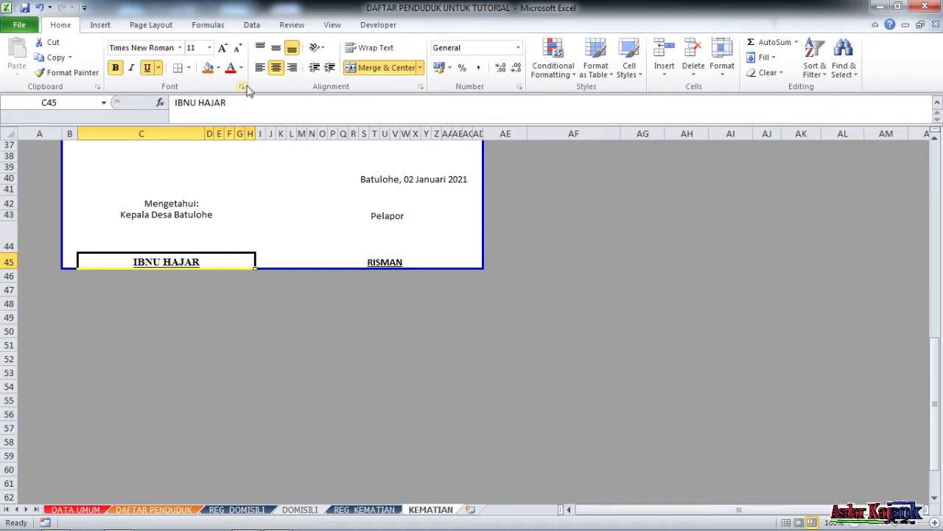
drag(242, 103, 174, 102)
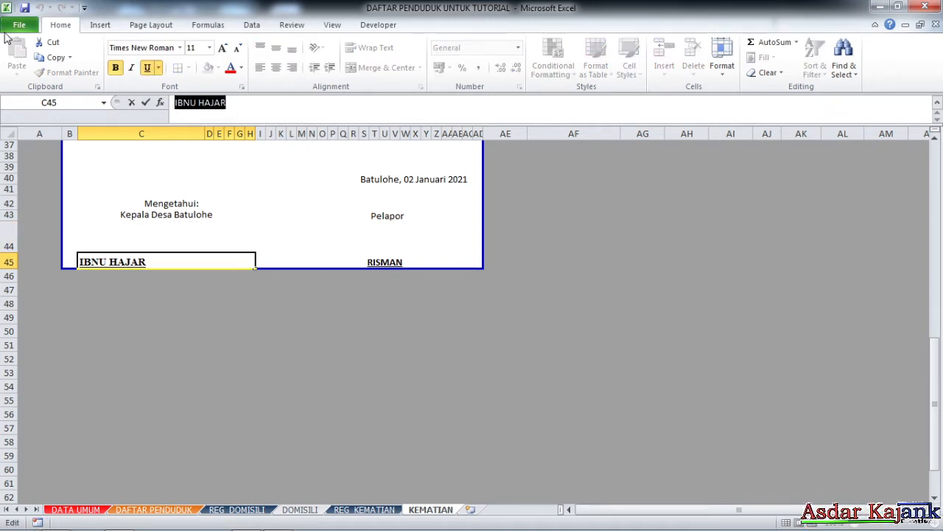
text(=)
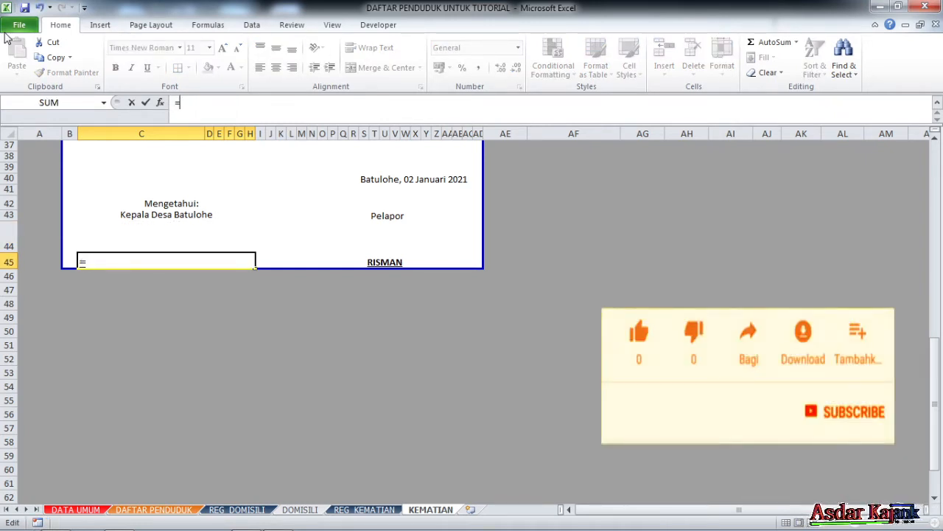
text(KA)
key(BackSpace)
key(BackSpace)
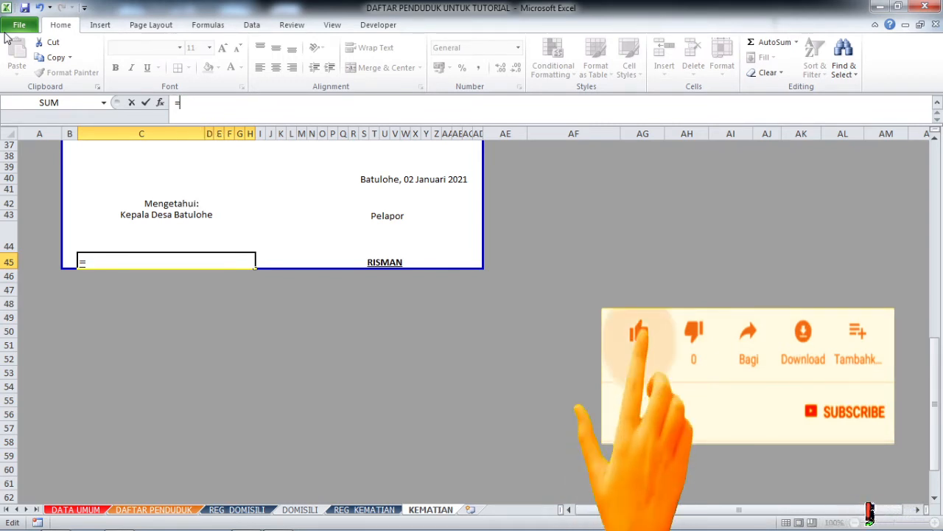
text(P)
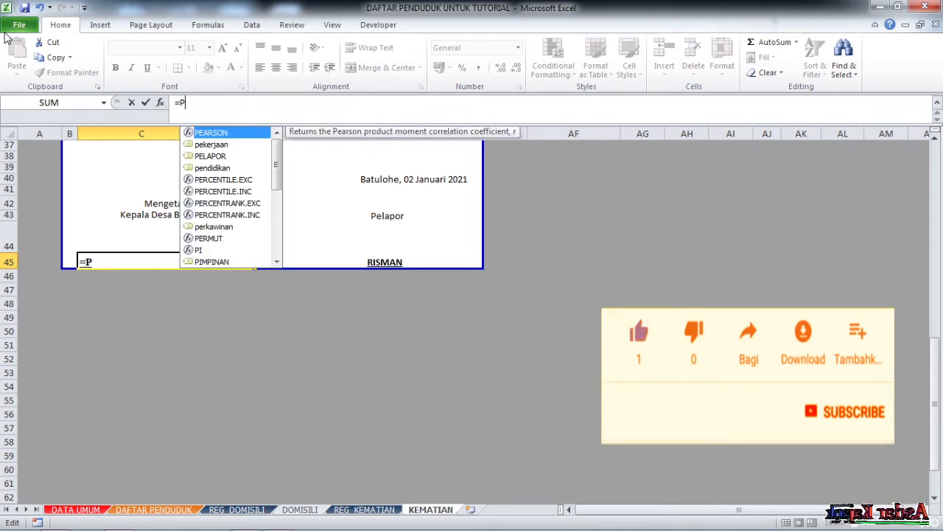
text(I)
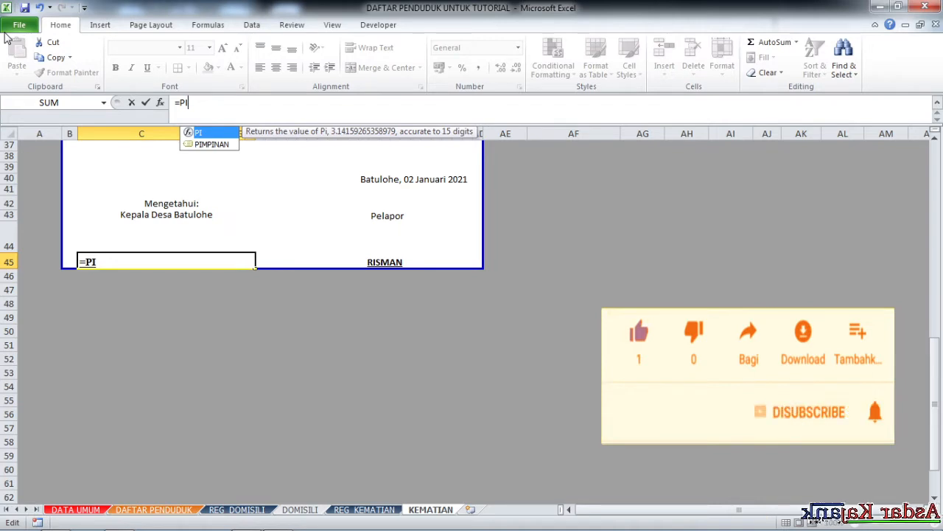
double_click(202, 144)
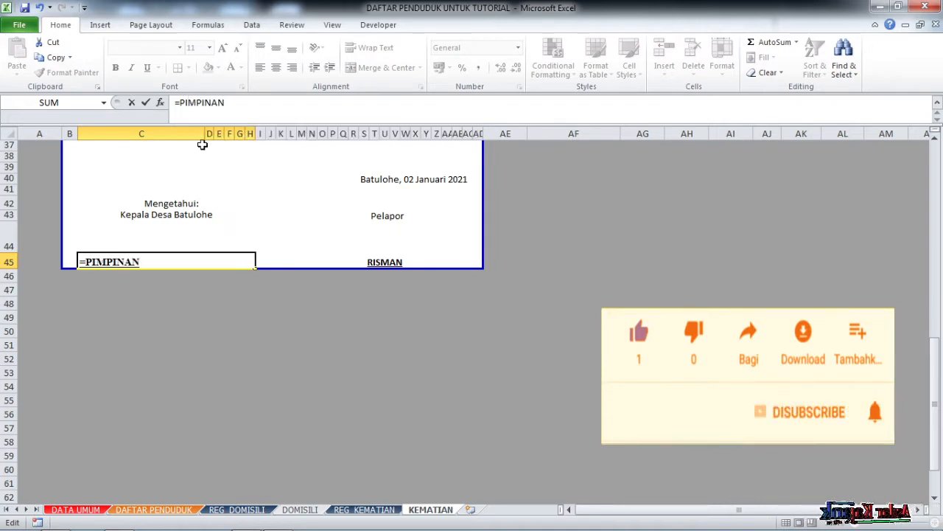
key(Return)
Review the signature block cells: name, signing space, Mengetahui: heading and PROPER title.
click(181, 262)
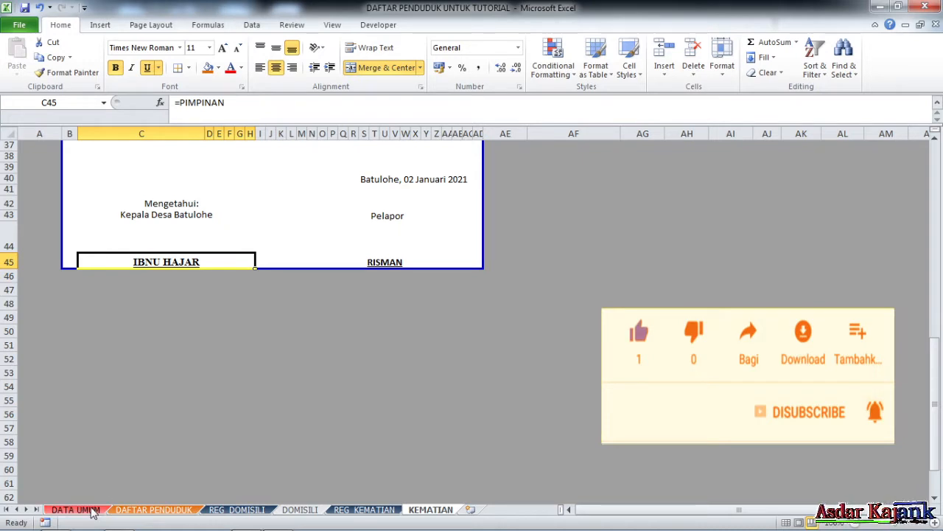
click(186, 229)
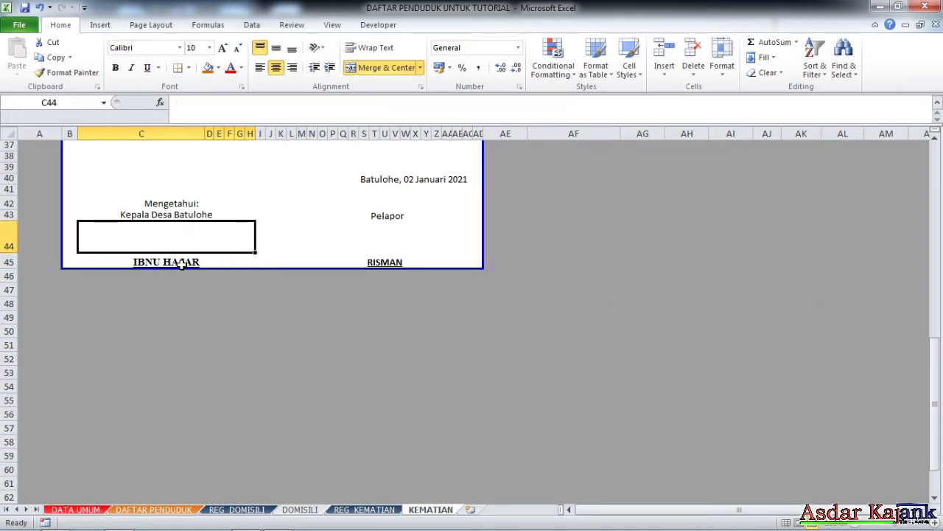
click(180, 262)
click(197, 233)
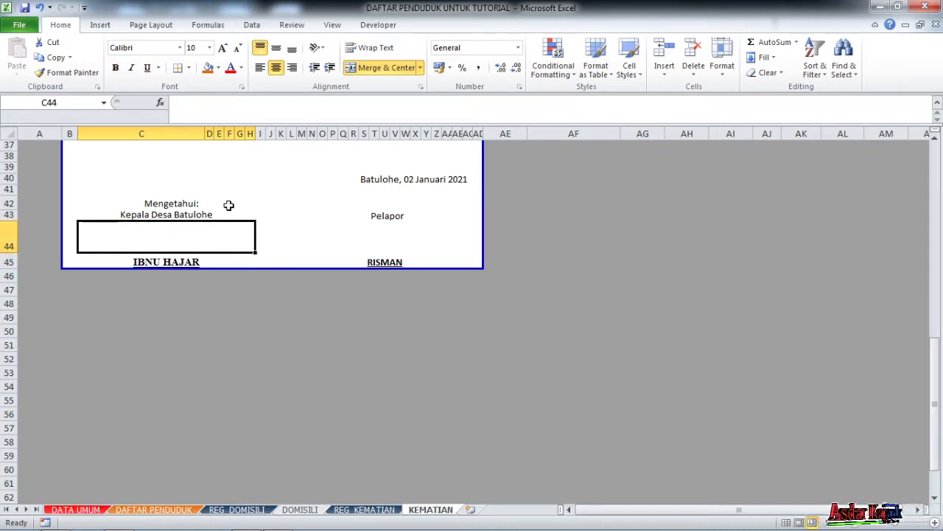
click(228, 205)
click(221, 215)
click(212, 254)
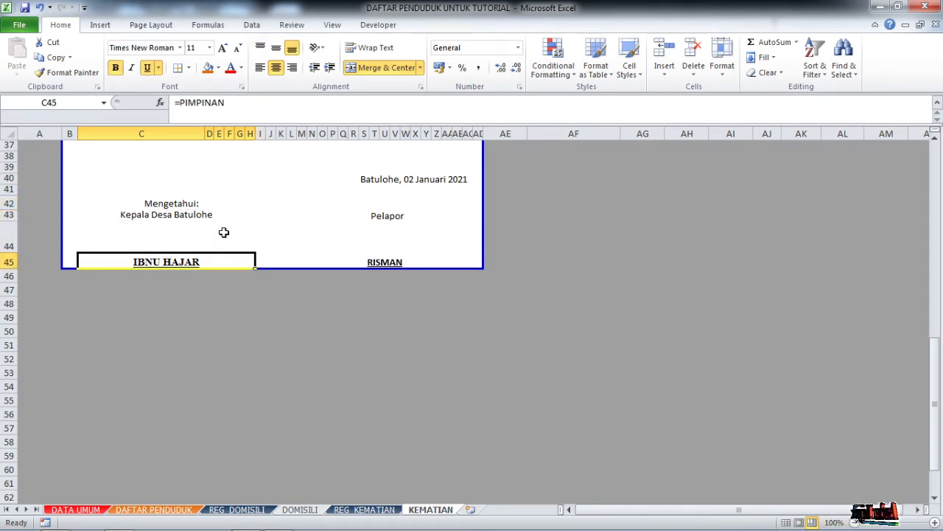
click(224, 232)
click(210, 254)
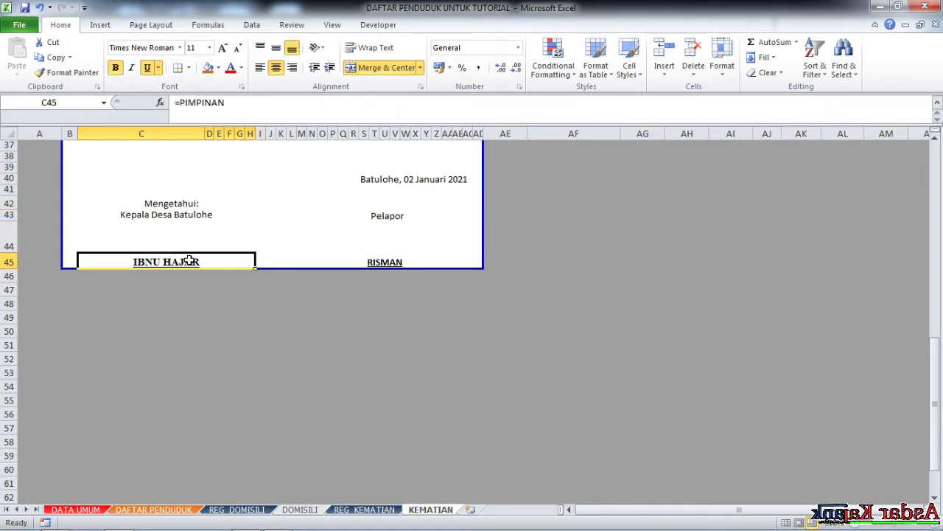
scroll(236, 236, up, 3)
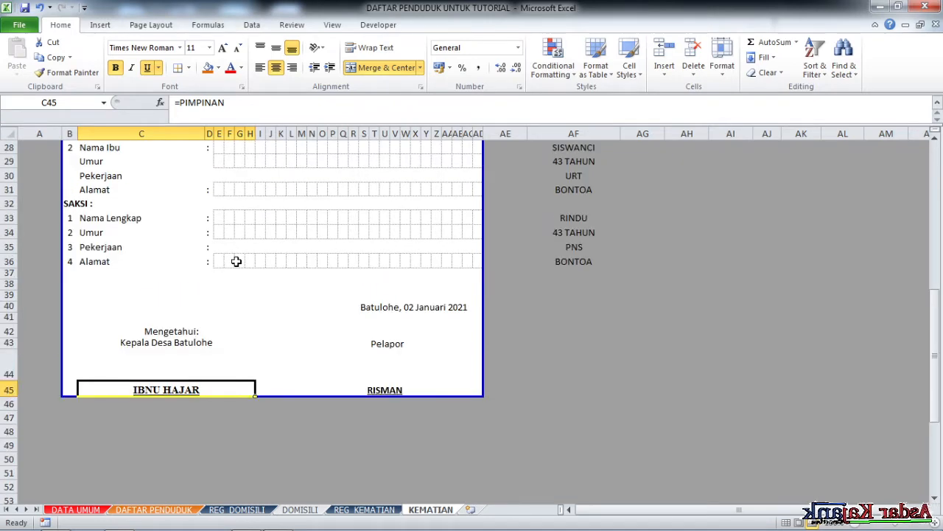
scroll(273, 332, up, 9)
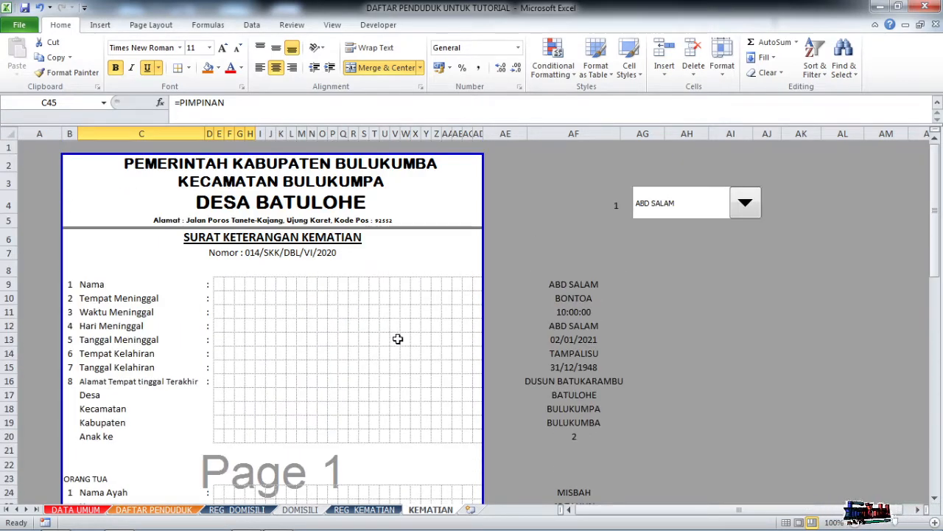
scroll(396, 337, down, 1)
scroll(410, 308, up, 1)
drag(590, 268, 584, 368)
scroll(589, 169, down, 4)
scroll(590, 242, up, 3)
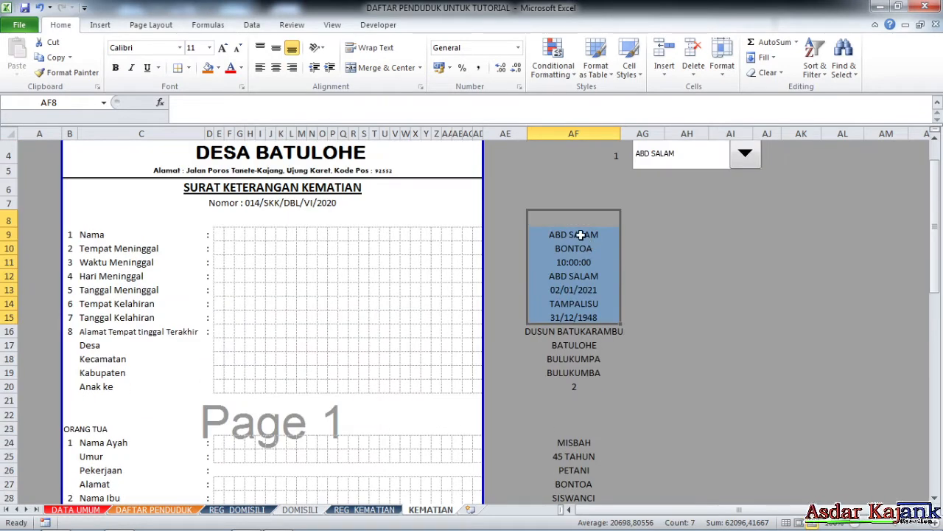
mouse_move(583, 235)
mouse_down()
mouse_move(574, 477)
mouse_move(567, 238)
mouse_up()
scroll(568, 254, up, 3)
scroll(569, 254, up, 7)
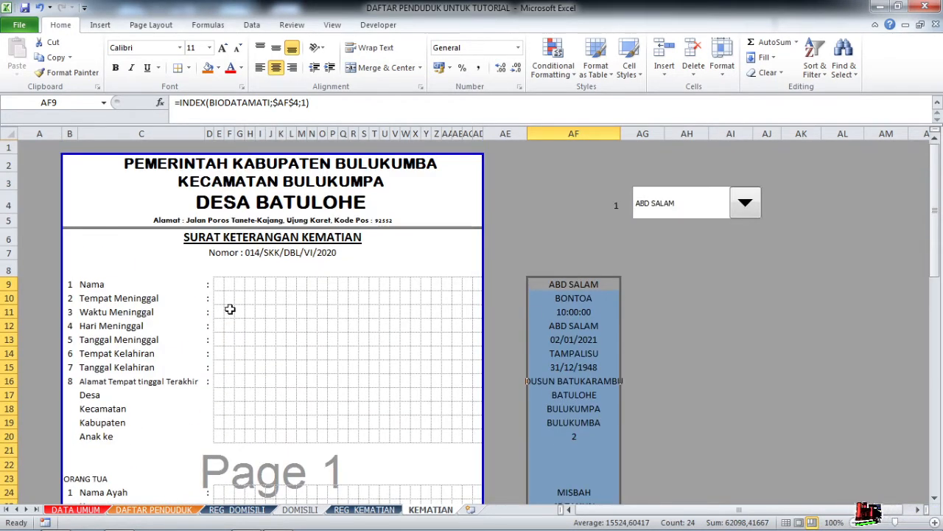
click(558, 283)
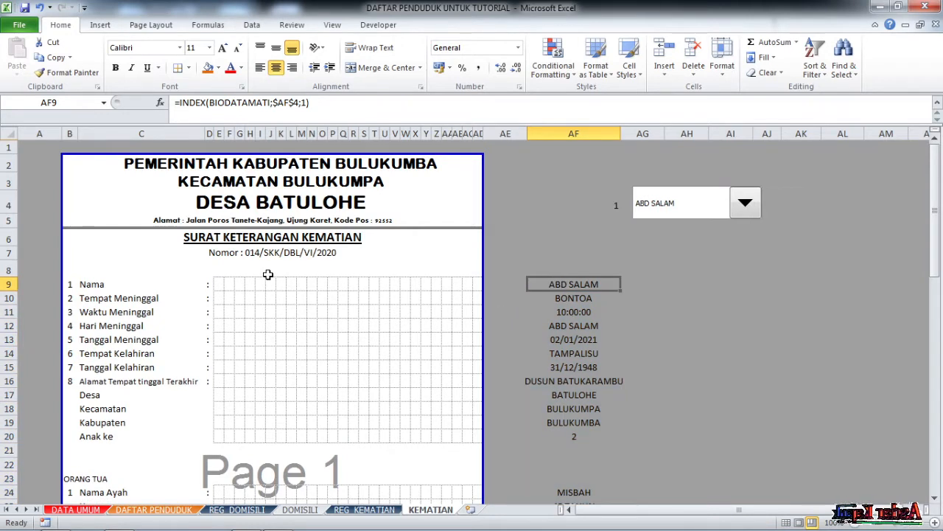
click(219, 283)
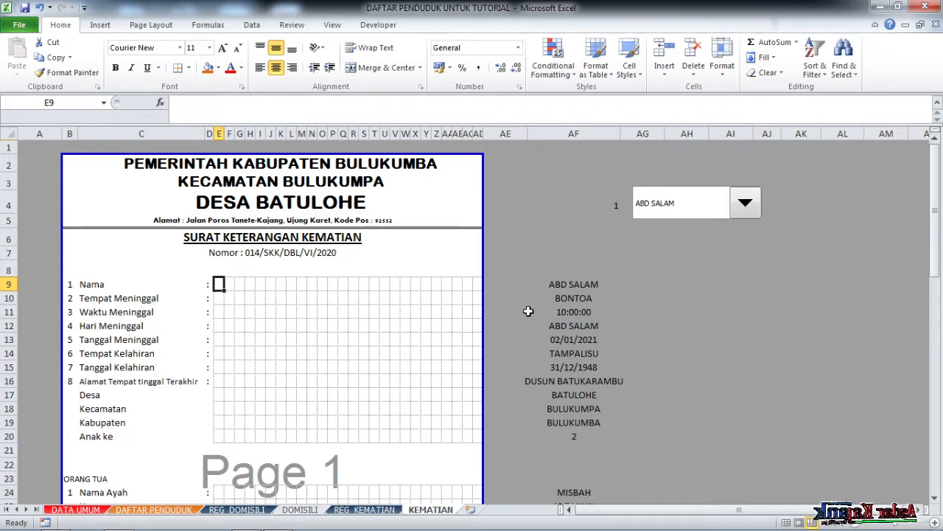
scroll(338, 317, down, 2)
scroll(334, 286, up, 1)
scroll(334, 286, up, 1)
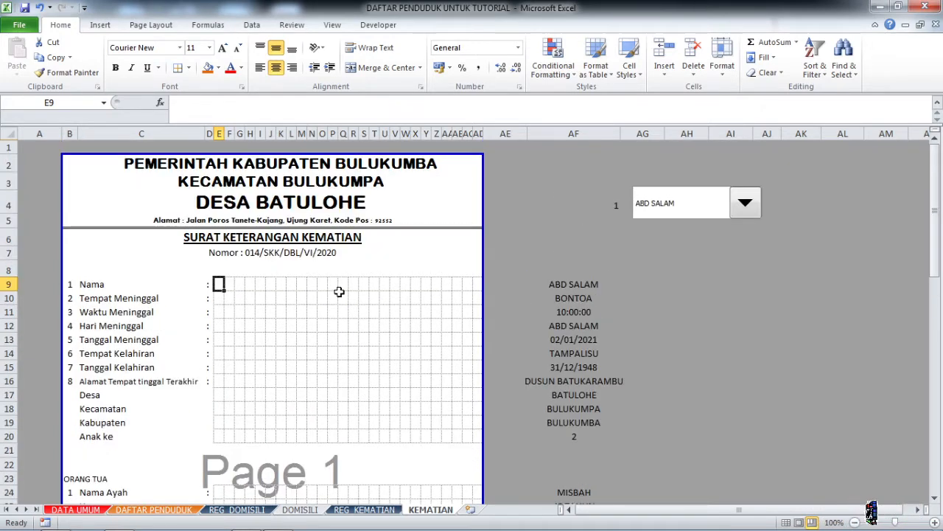
scroll(336, 290, down, 2)
scroll(336, 290, up, 2)
scroll(342, 290, down, 1)
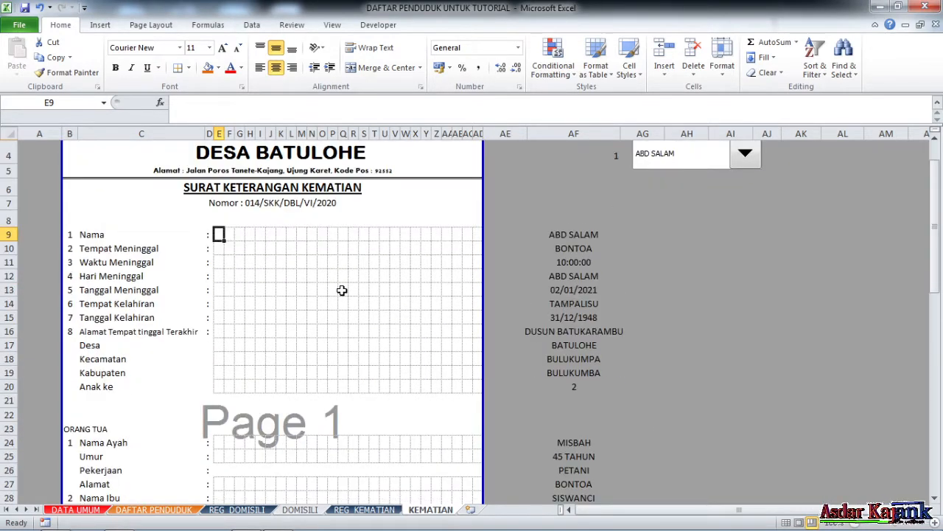
Build =MID(AF9;COLUMNS(AF9:AF9);1) in E9 to extract the name's first character.
text(=)
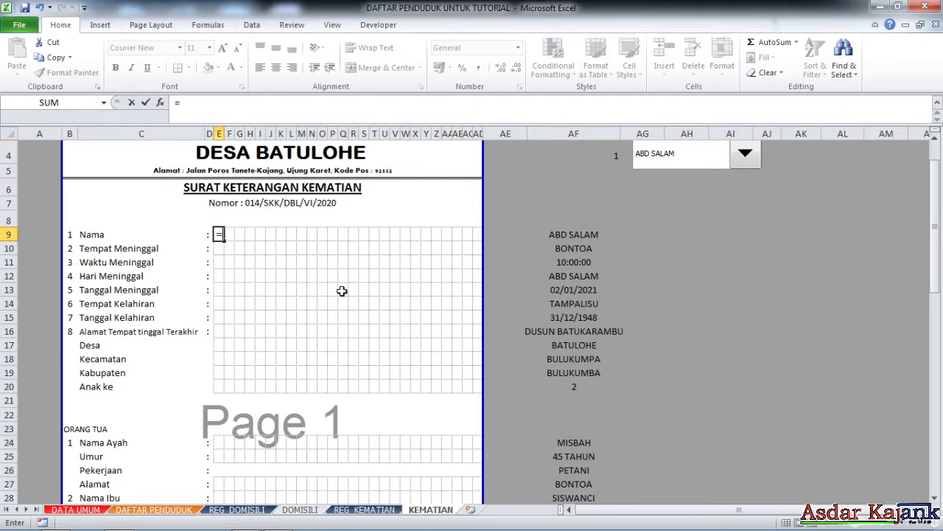
text(MI)
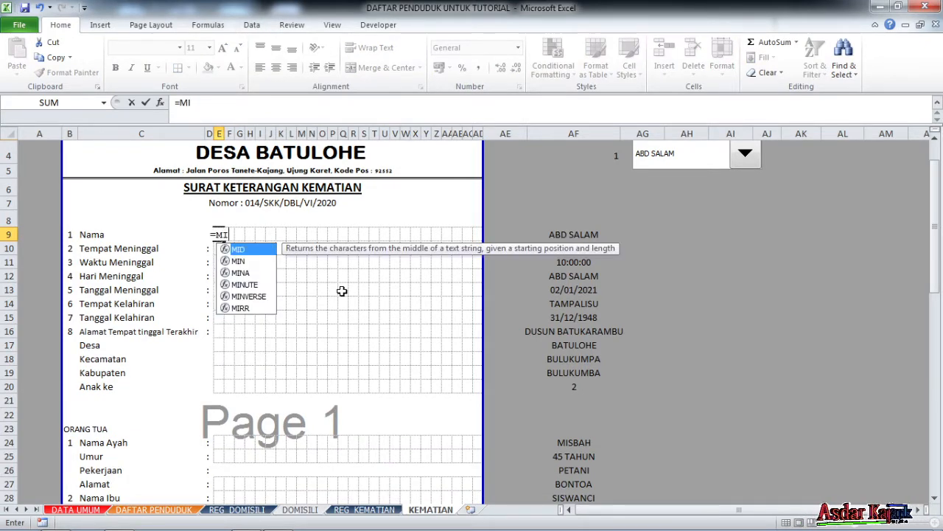
text(D)
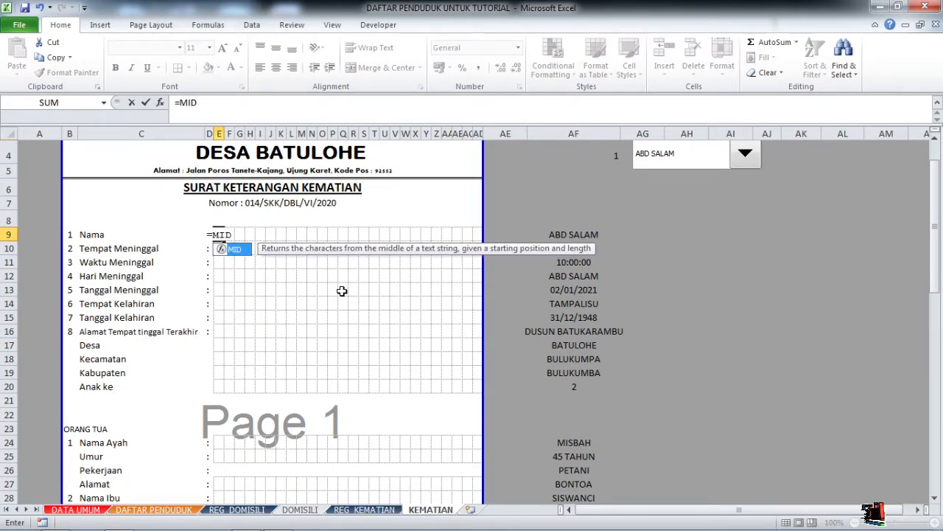
text(()
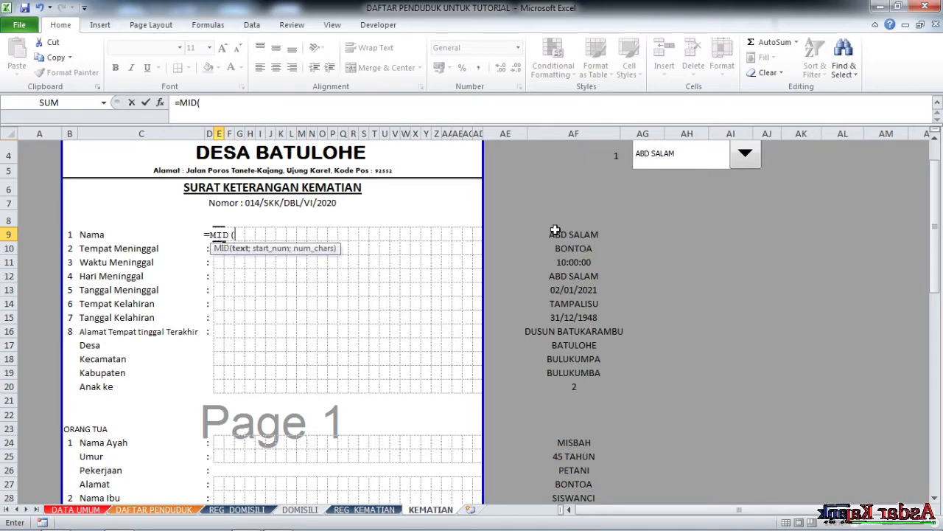
click(562, 235)
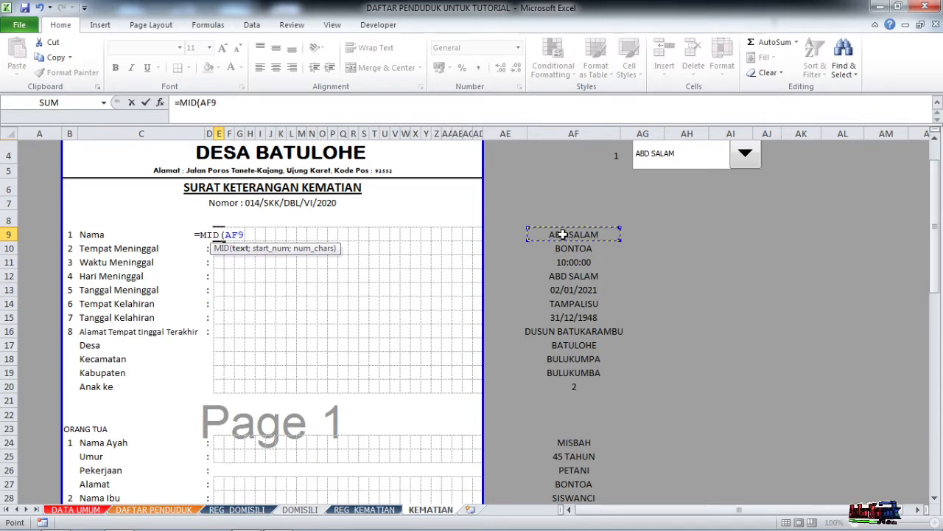
text(;COL)
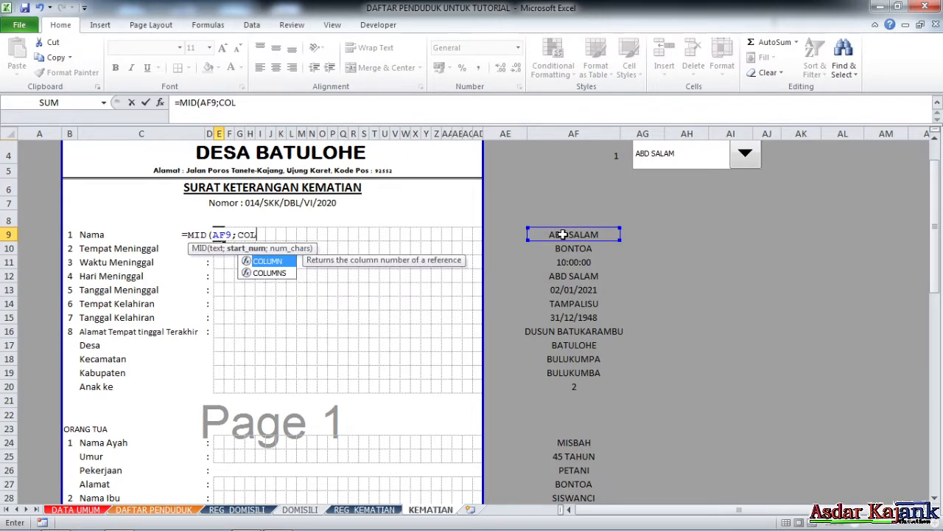
double_click(287, 273)
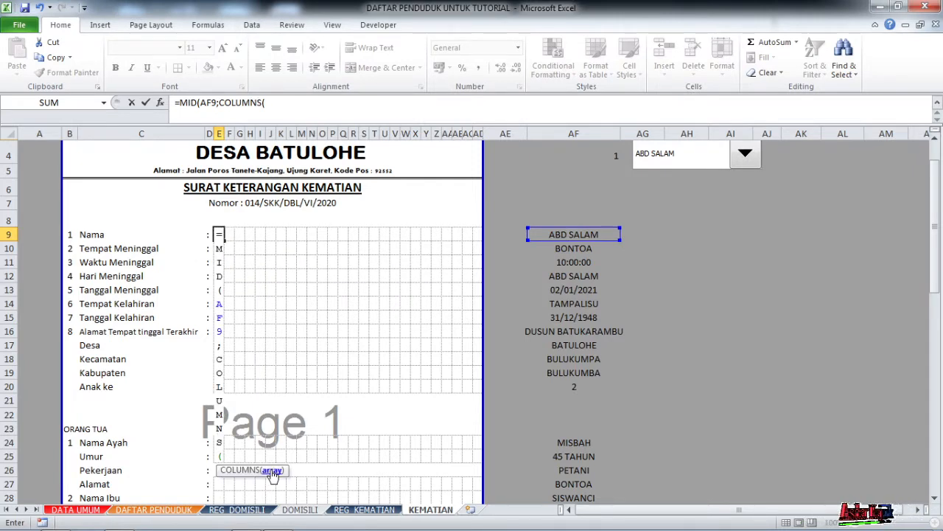
click(278, 105)
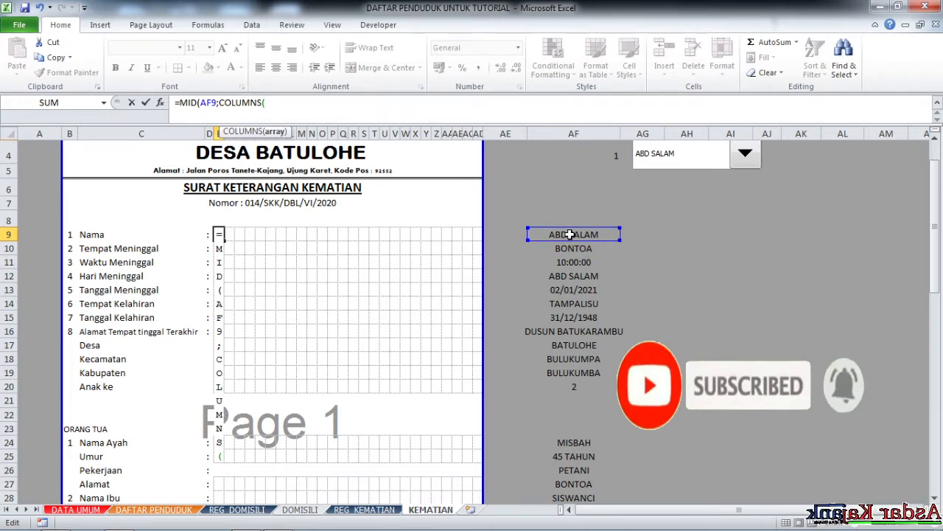
click(569, 234)
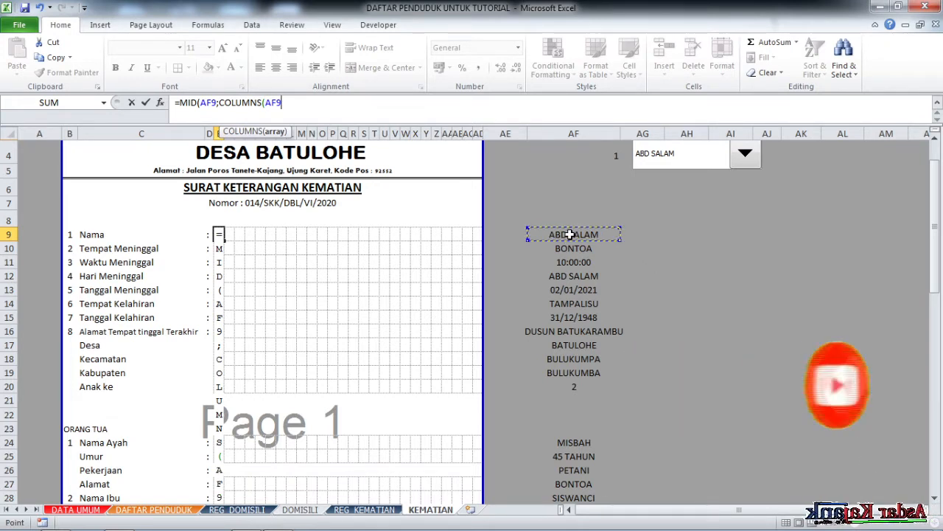
key(F8)
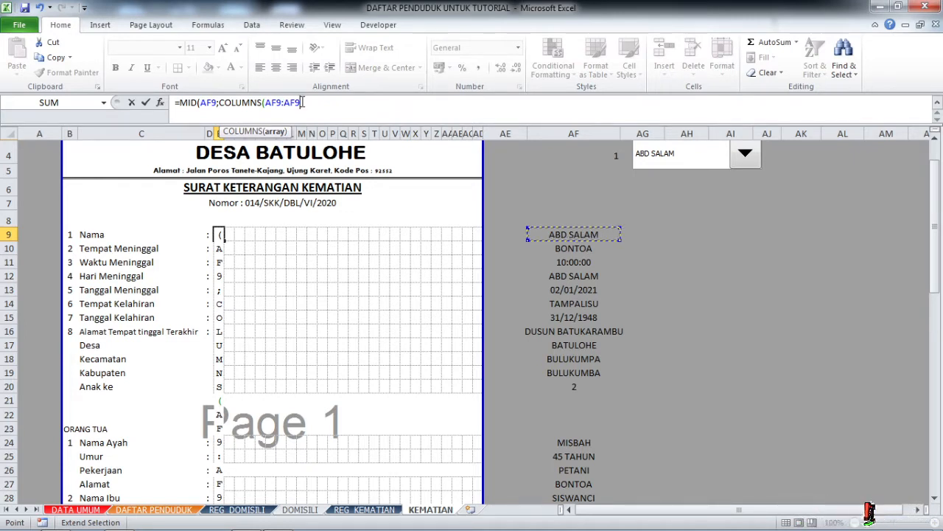
text())
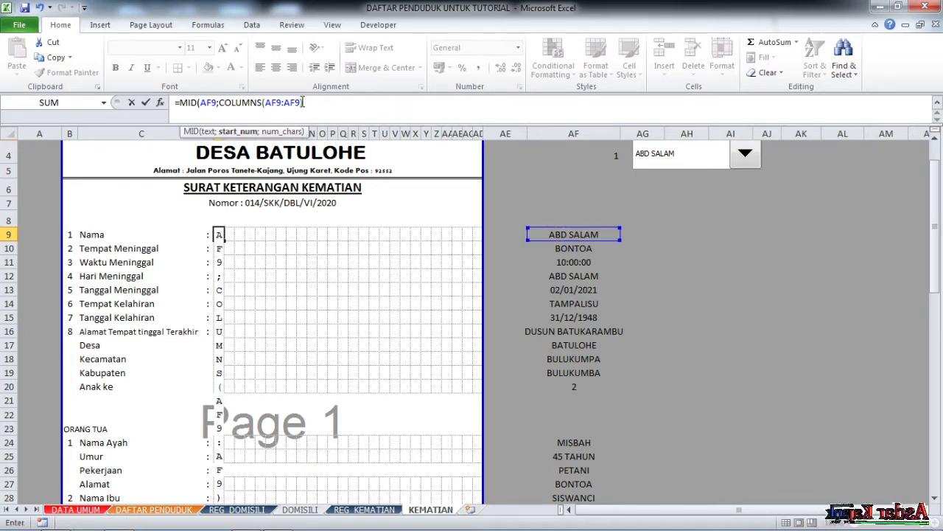
text(;)
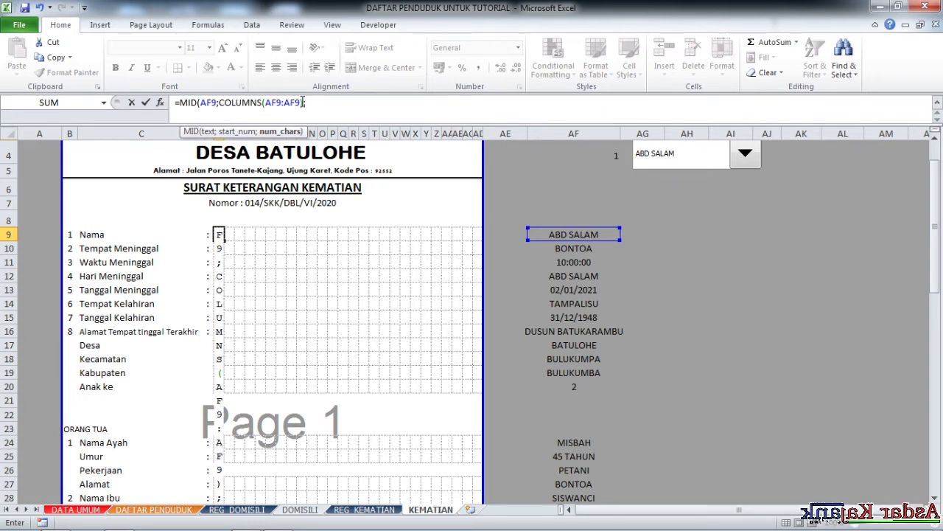
text(1)
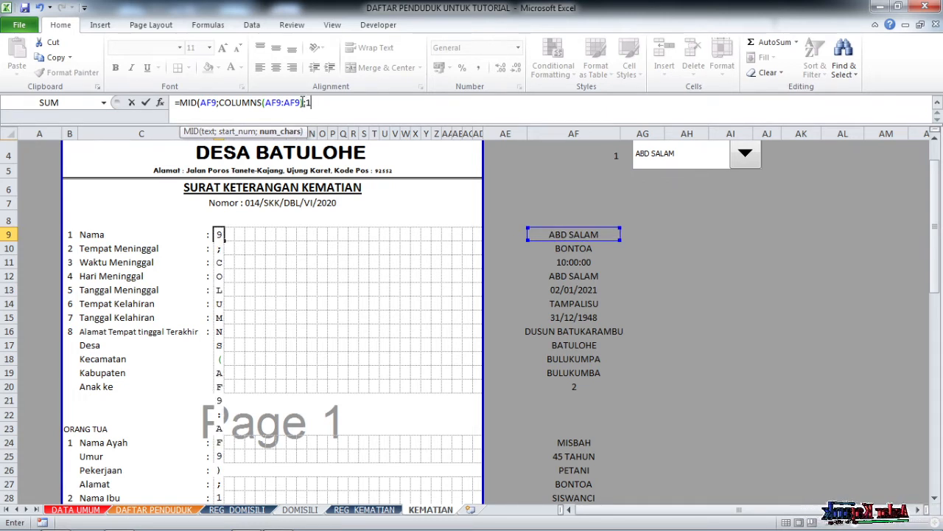
text())
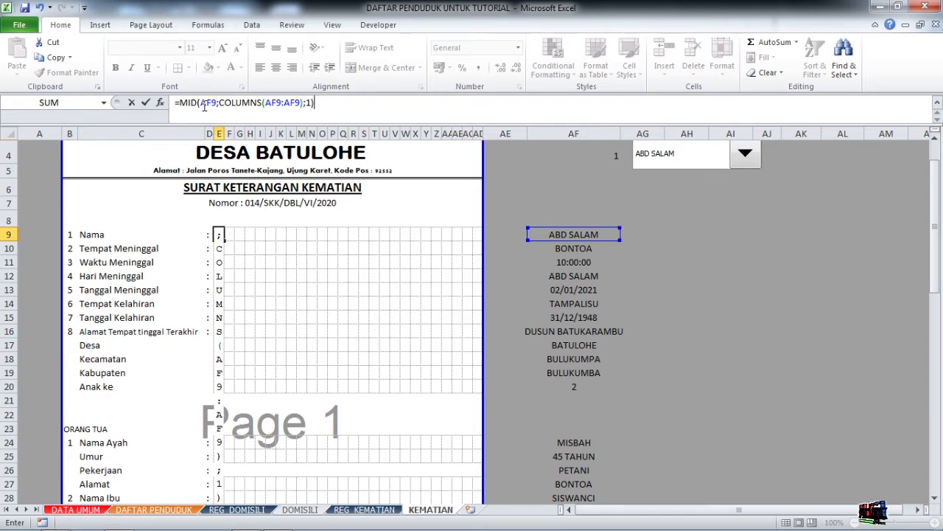
Anchor both AF9 column references with $ and commit the formula, showing A.
click(204, 104)
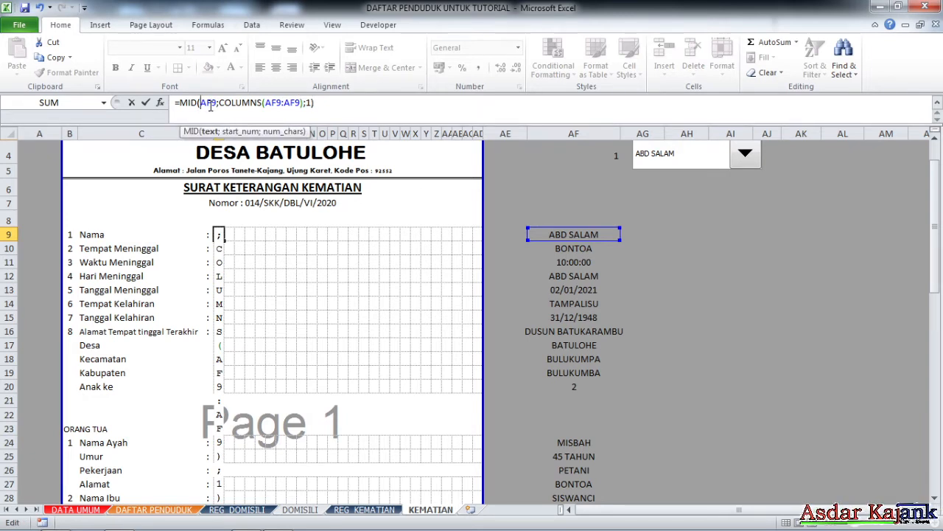
text(4)
key(BackSpace)
text($)
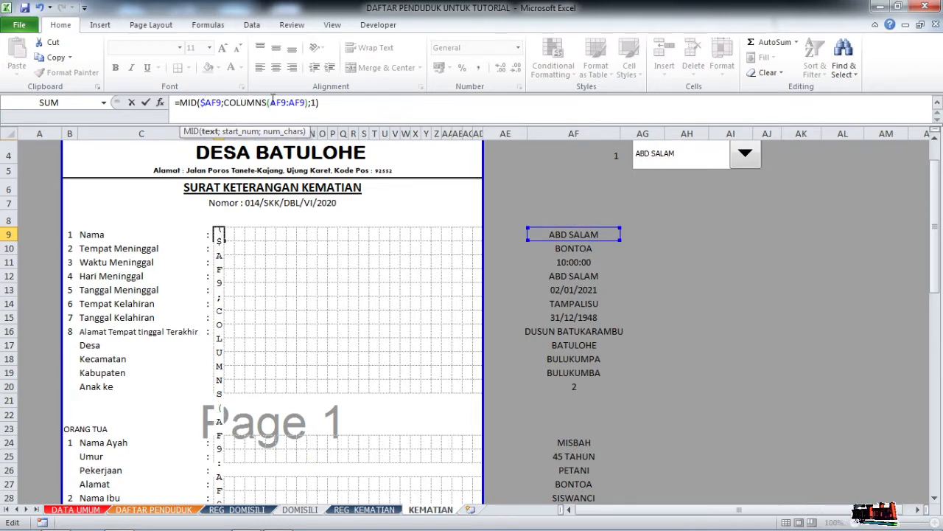
click(271, 102)
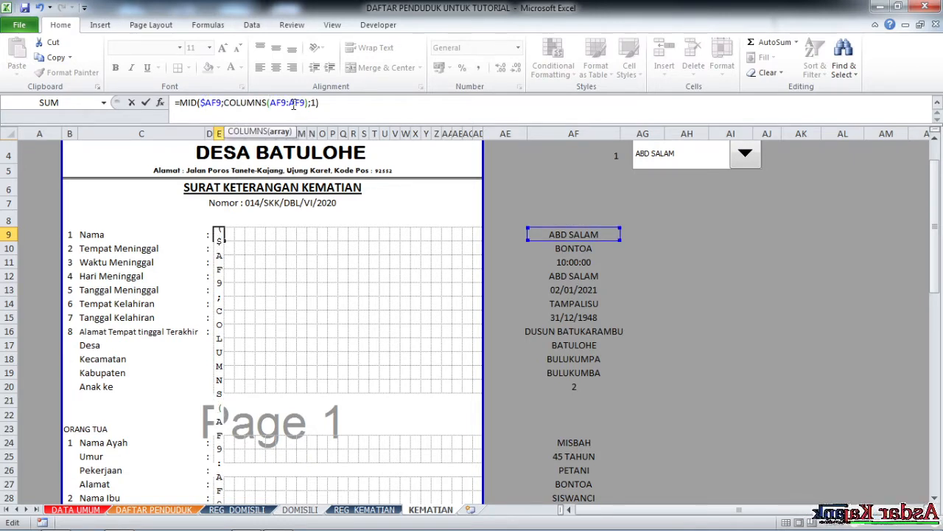
text($)
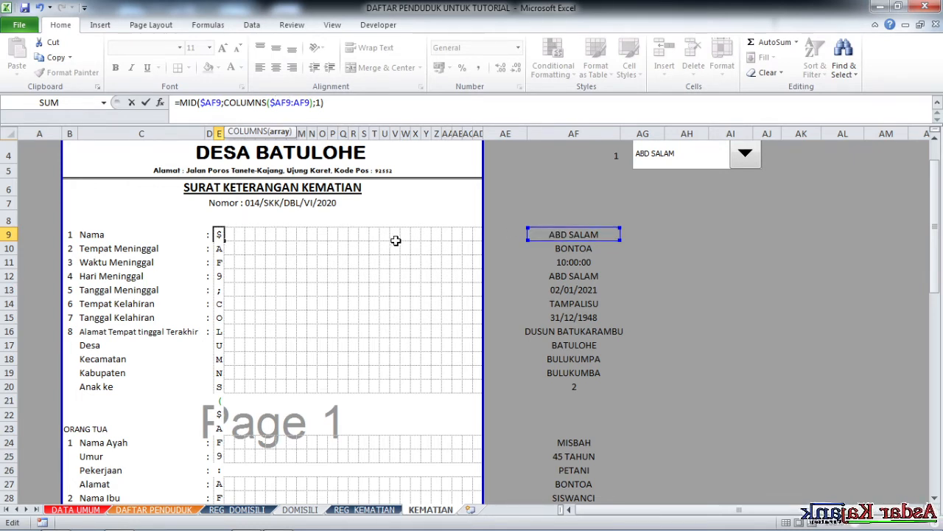
drag(613, 231, 591, 241)
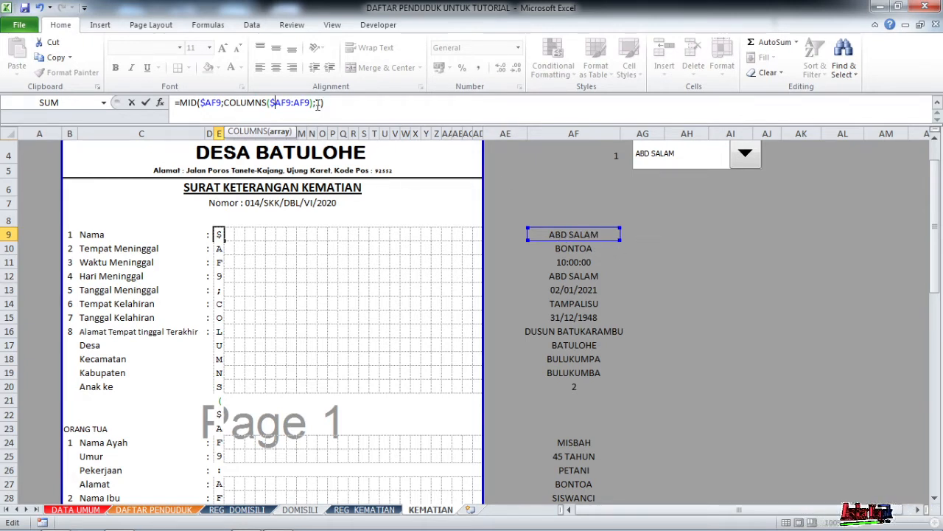
key(Return)
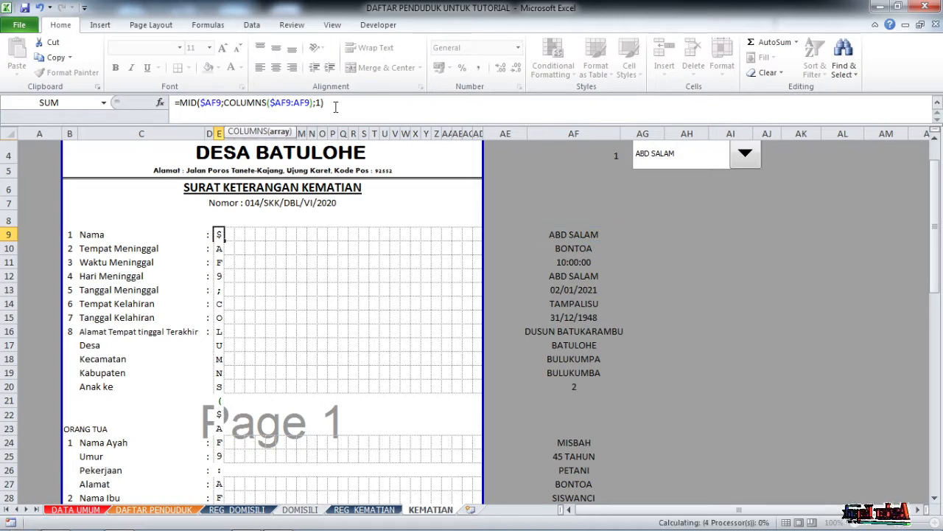
click(279, 248)
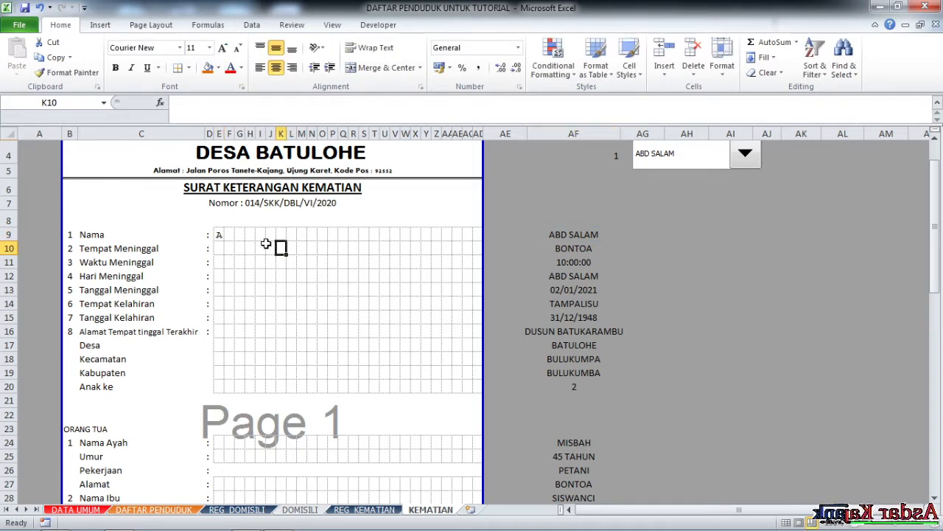
click(219, 234)
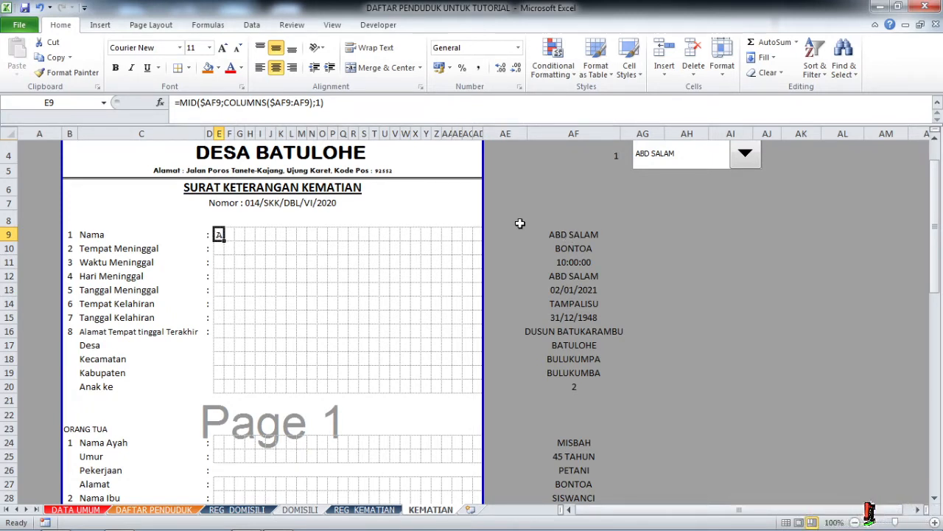
click(582, 235)
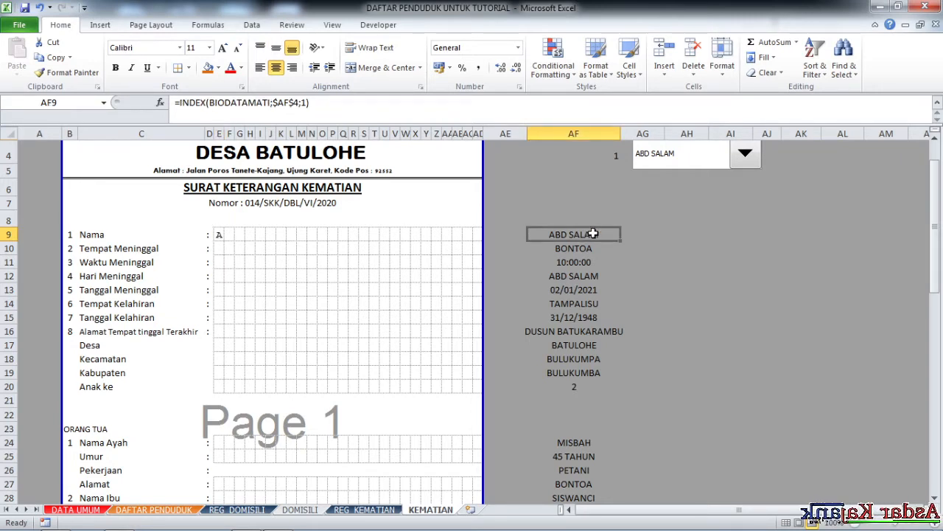
click(218, 235)
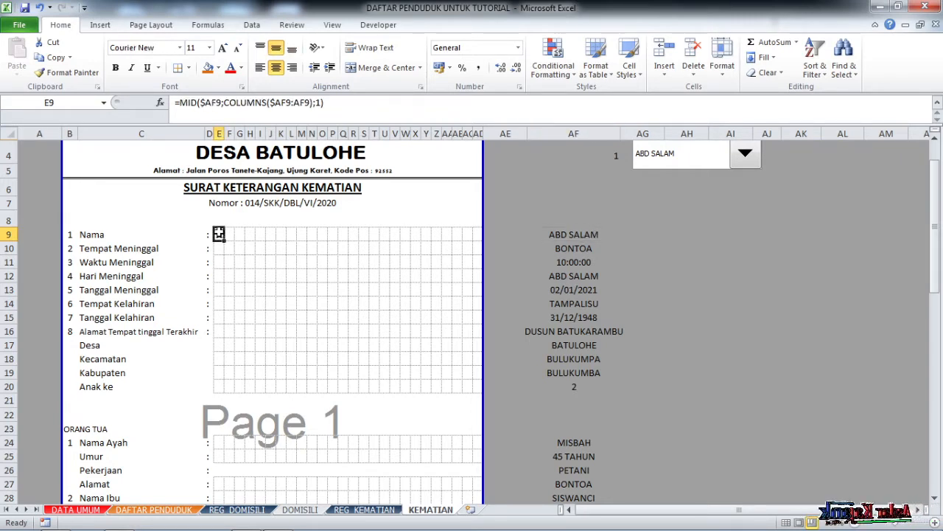
click(319, 102)
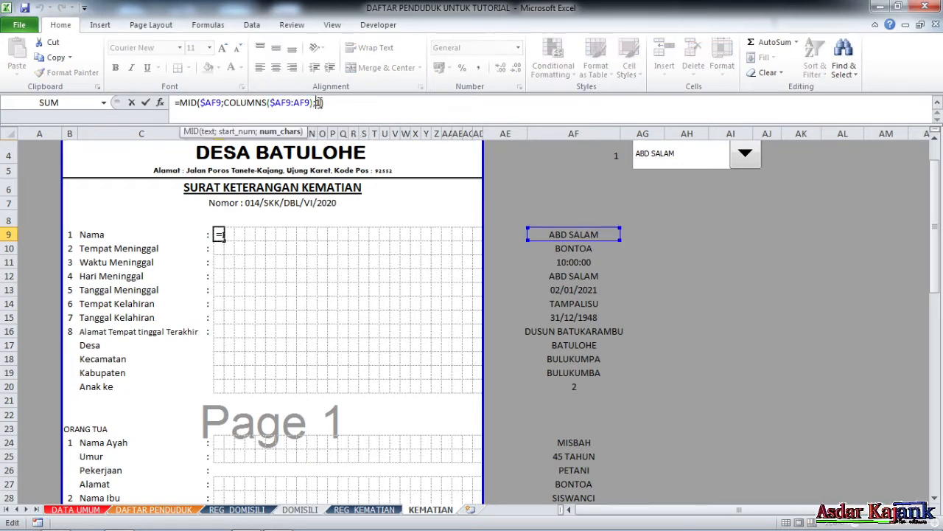
key(BackSpace)
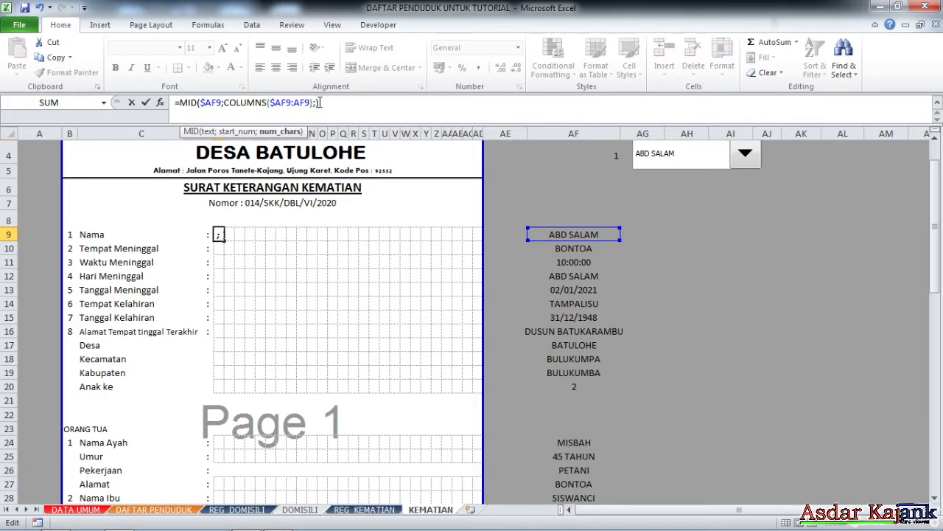
key(Return)
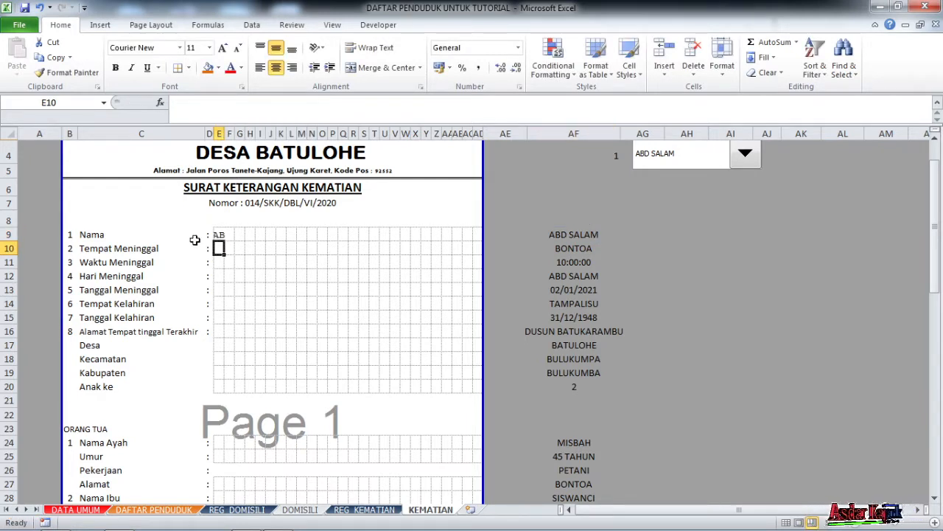
click(222, 233)
double_click(318, 102)
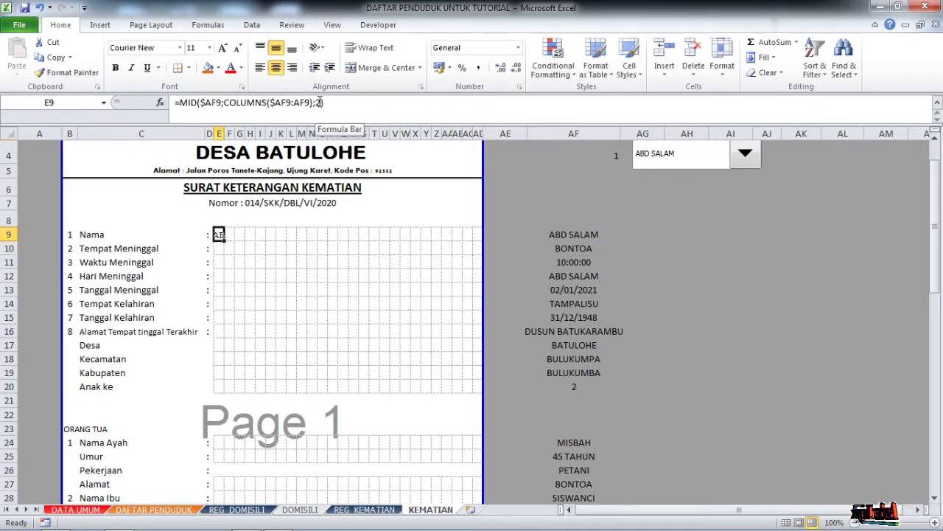
text(1)
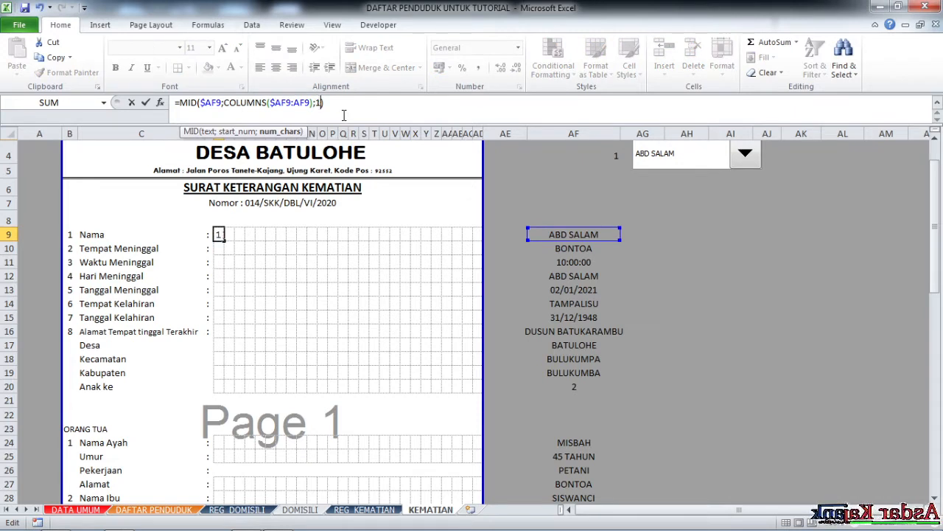
key(Return)
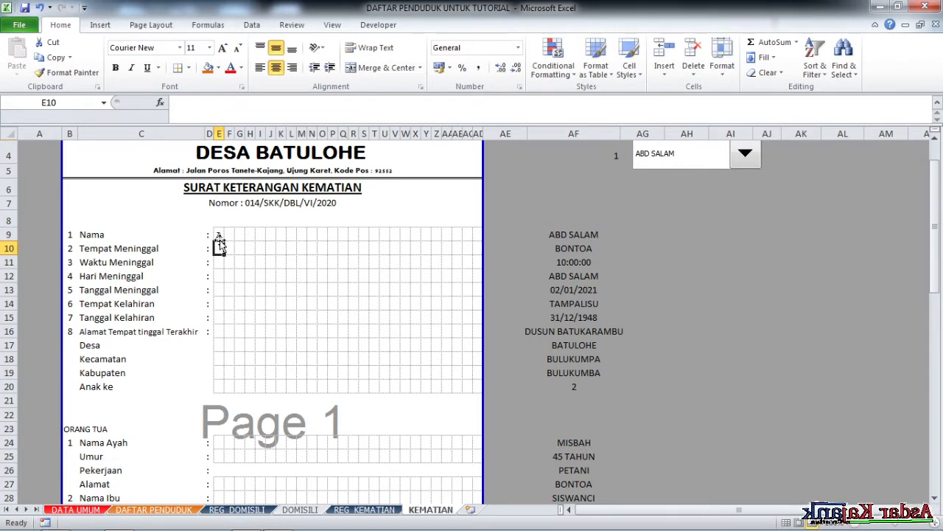
click(225, 233)
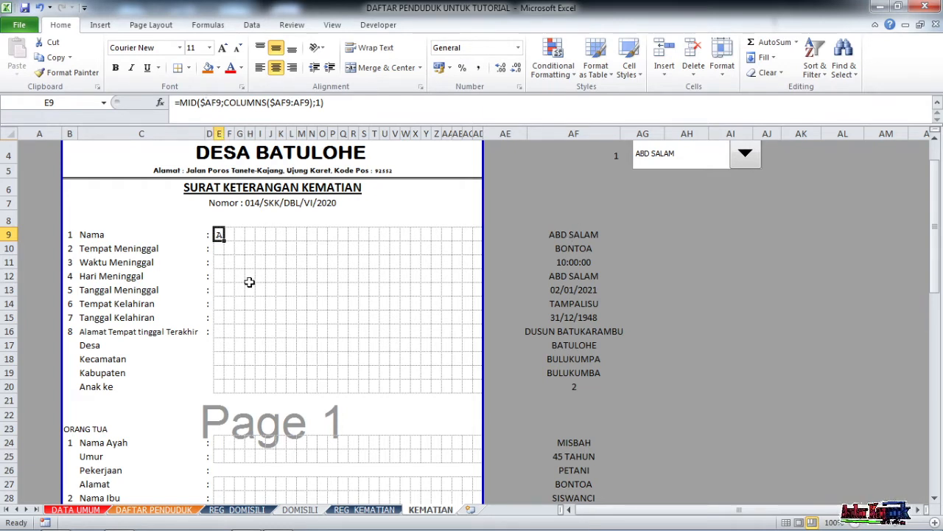
Copy E9's MID formula across to AD9, verify a copied reference, then fill down to row 20.
drag(224, 241, 488, 244)
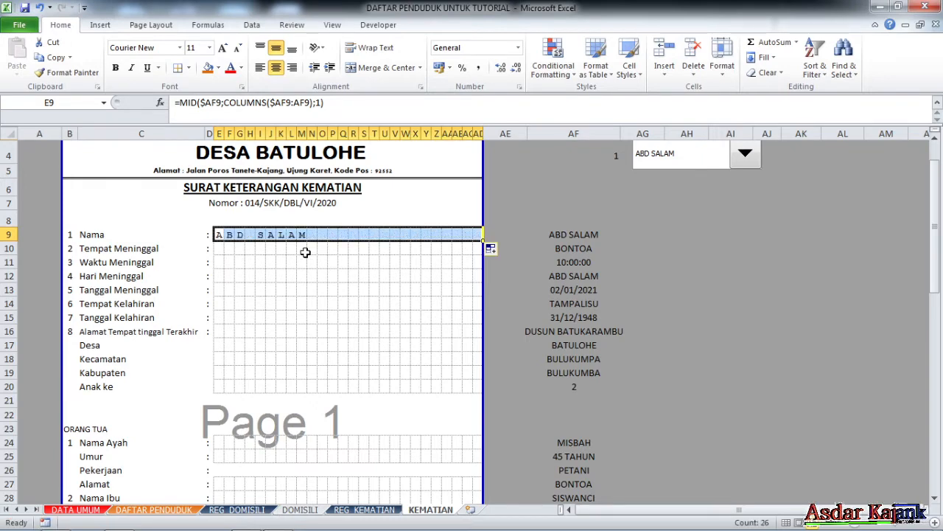
click(229, 233)
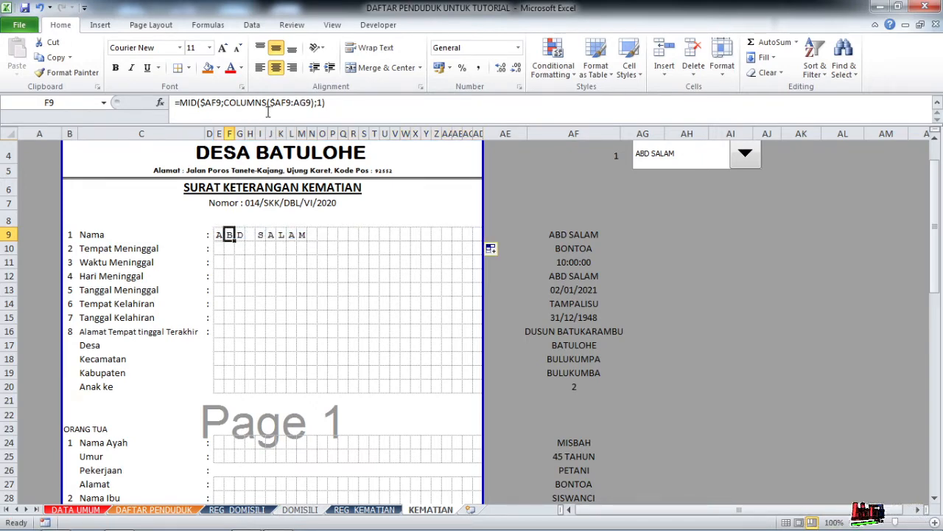
click(267, 103)
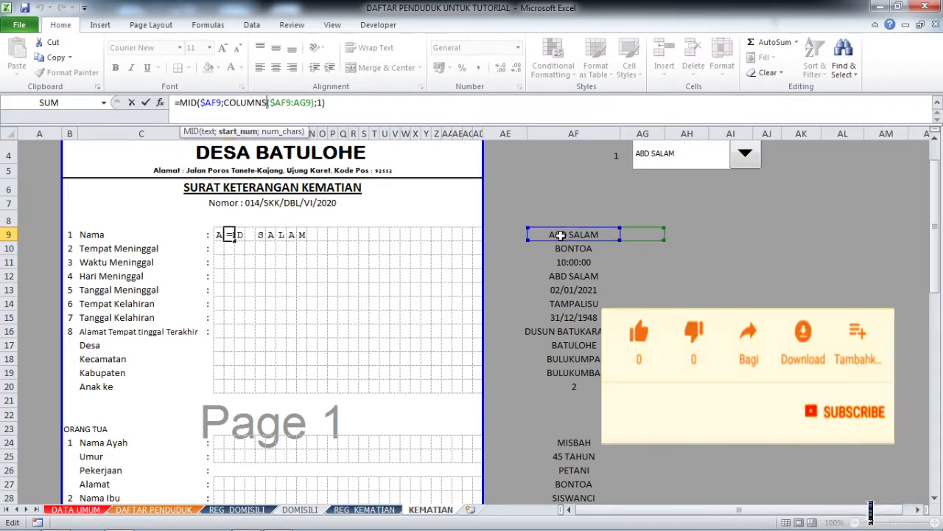
key(Return)
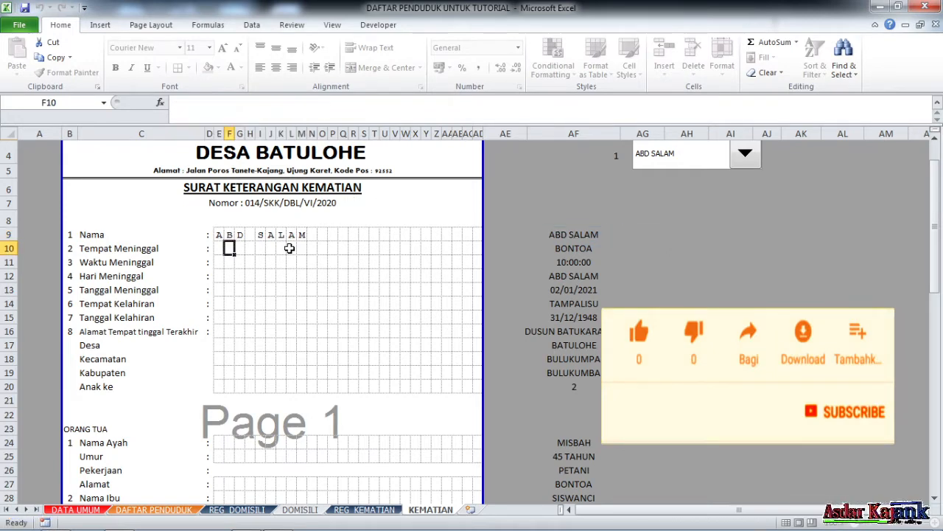
click(219, 234)
drag(224, 241, 499, 397)
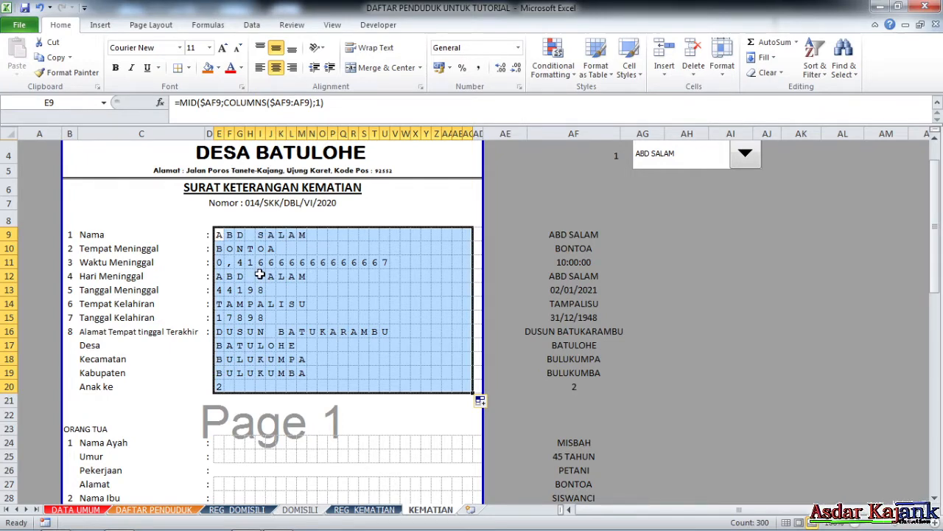
scroll(260, 273, down, 1)
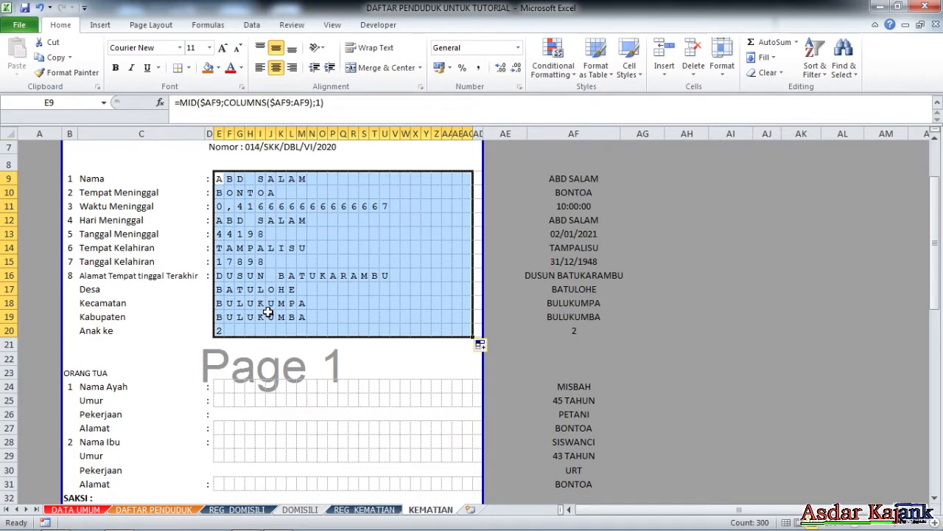
click(219, 192)
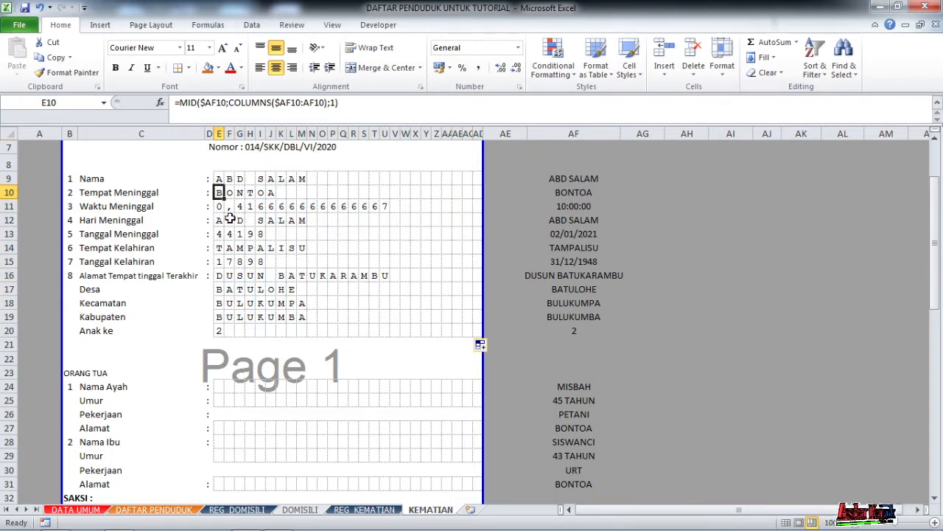
click(224, 209)
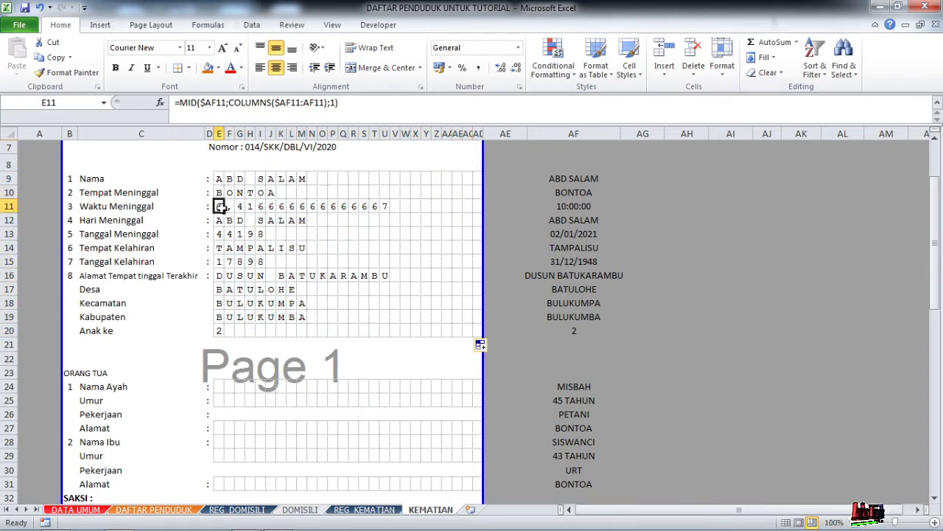
click(570, 208)
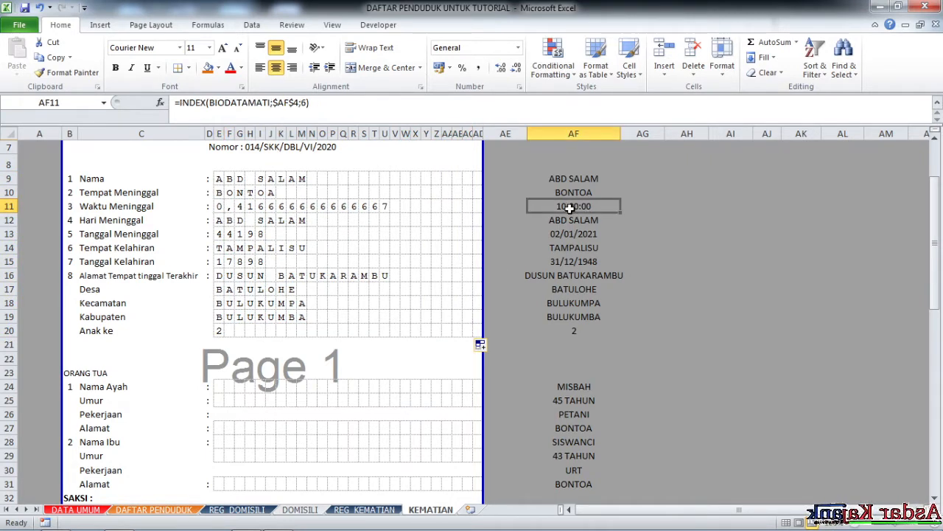
click(221, 207)
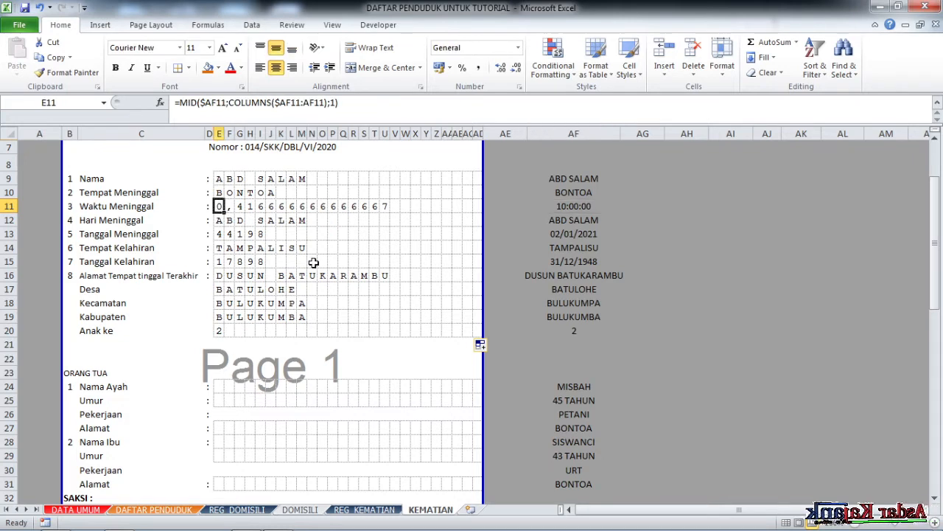
click(565, 210)
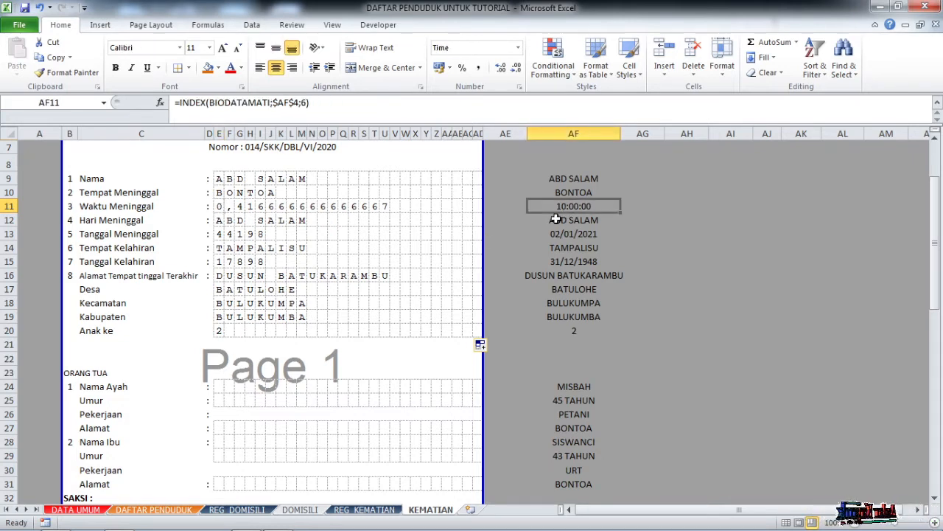
click(220, 205)
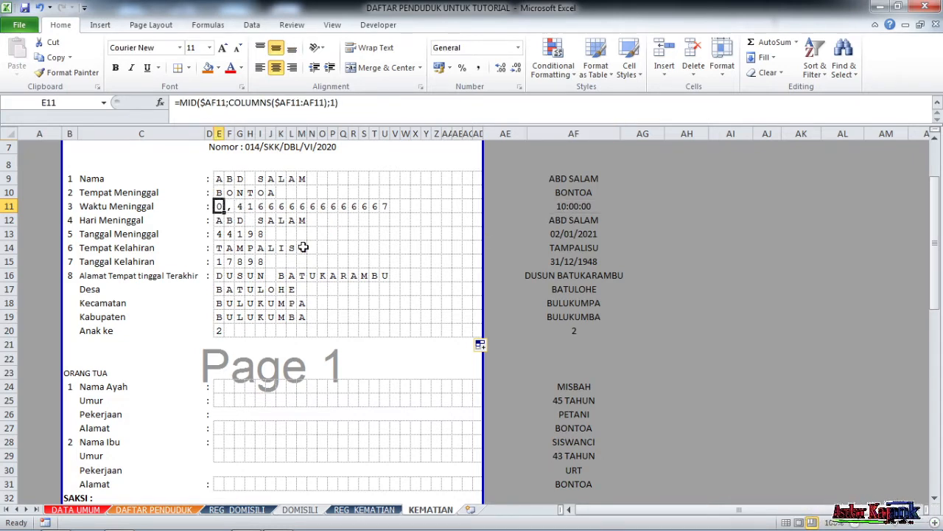
click(221, 234)
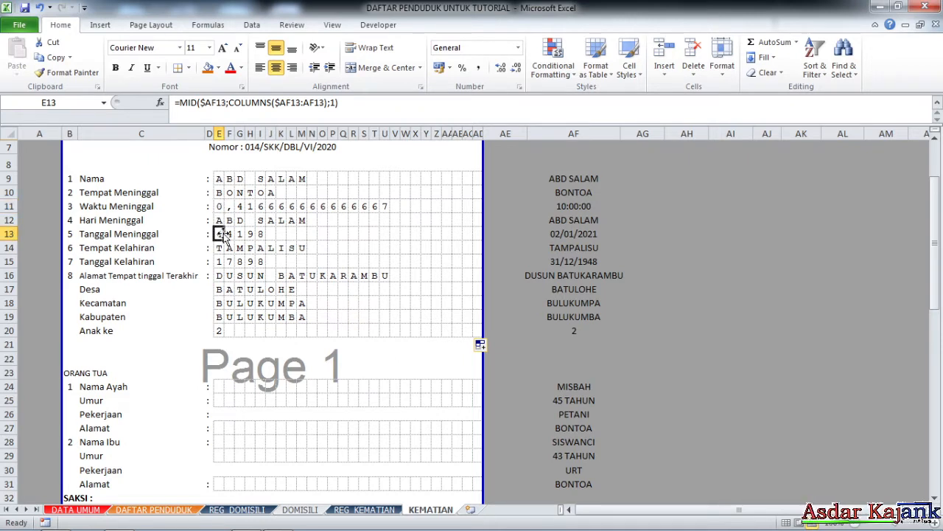
click(571, 233)
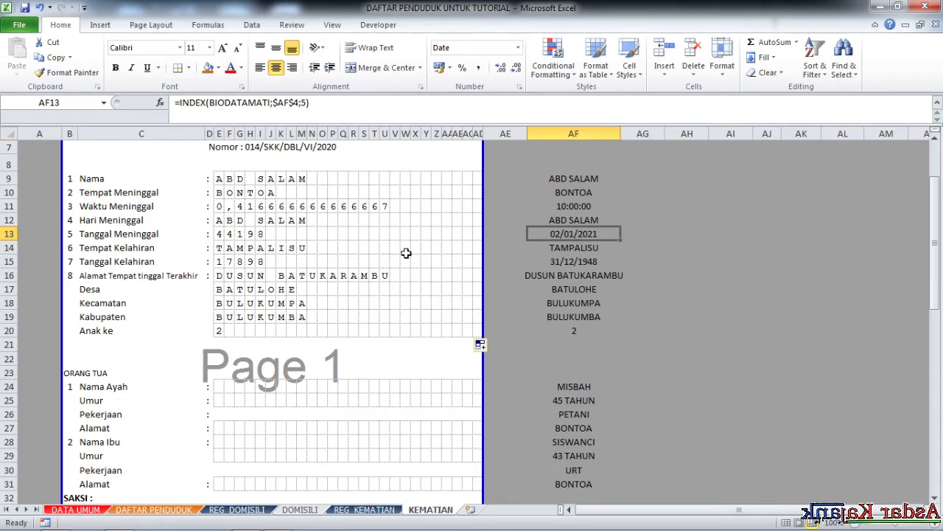
drag(219, 261, 296, 261)
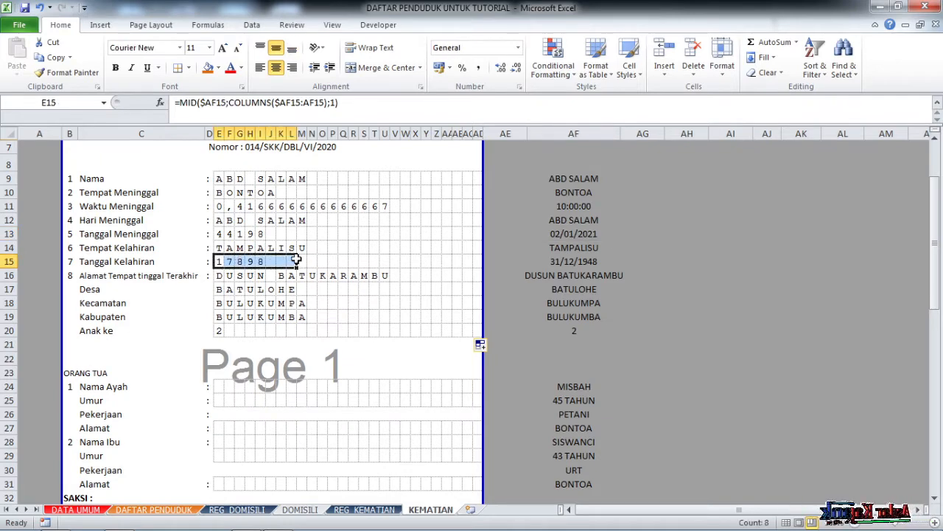
drag(221, 333, 230, 334)
scroll(239, 340, down, 1)
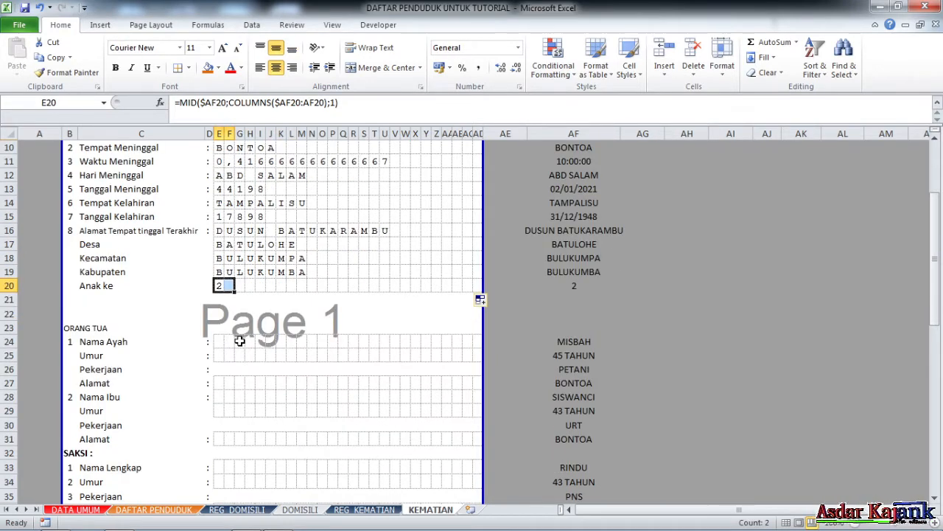
scroll(240, 341, up, 2)
Clear Waktu Meninggal boxes F11:AD11, leaving 0 in E11, and check source cell AF11 (10:00:00).
click(278, 274)
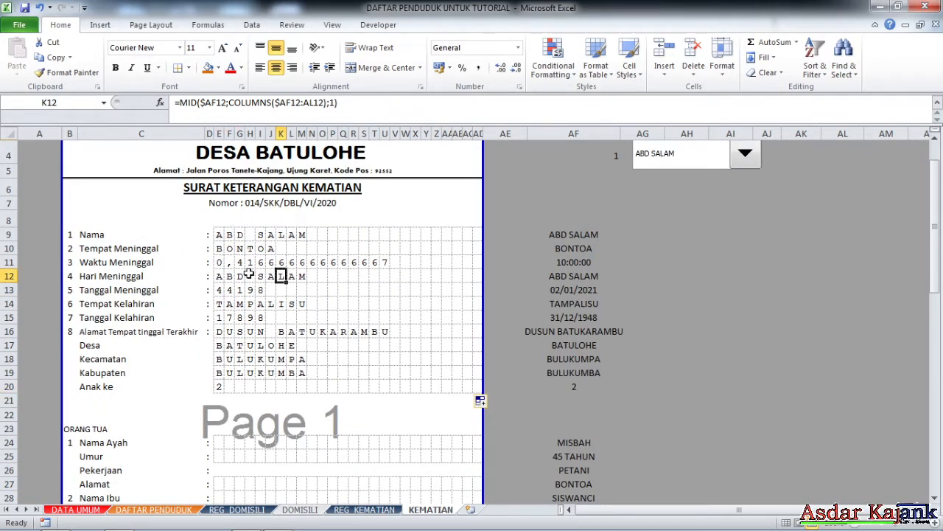
click(220, 262)
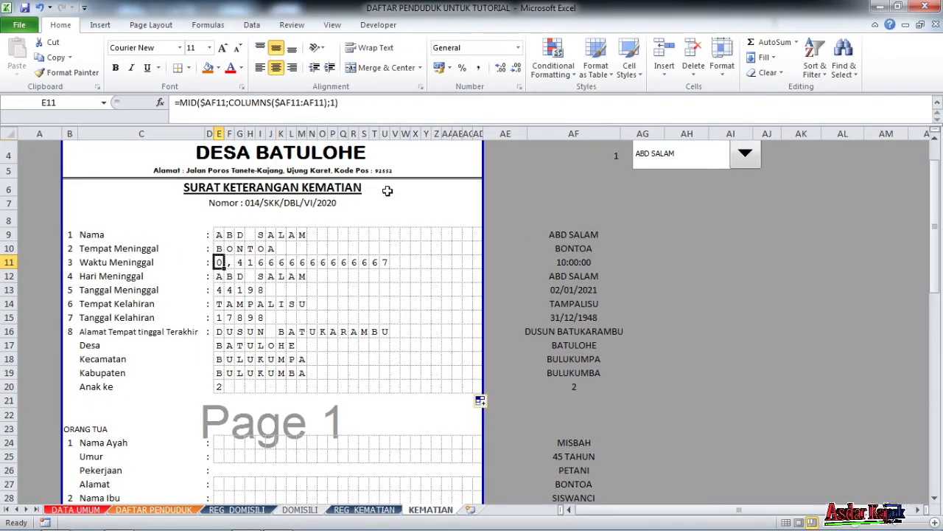
drag(233, 263, 479, 259)
key(Delete)
click(294, 276)
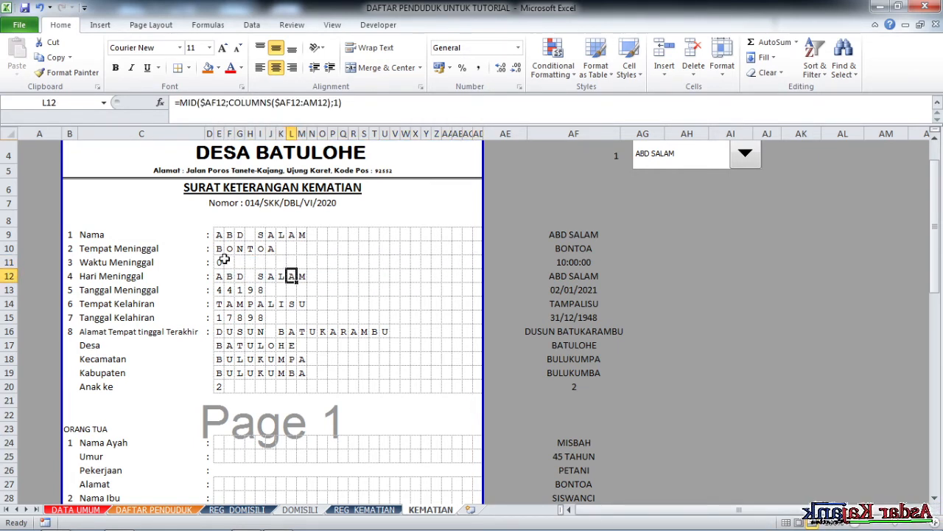
click(219, 262)
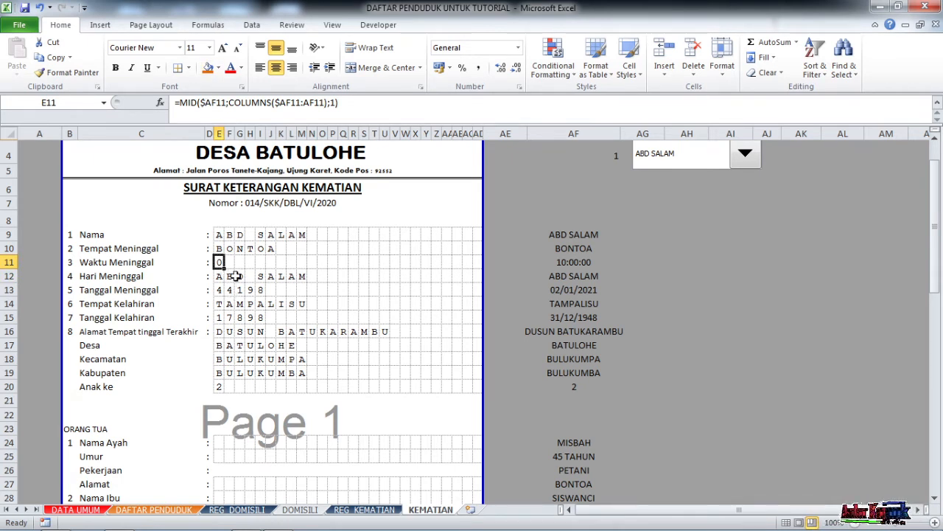
click(565, 262)
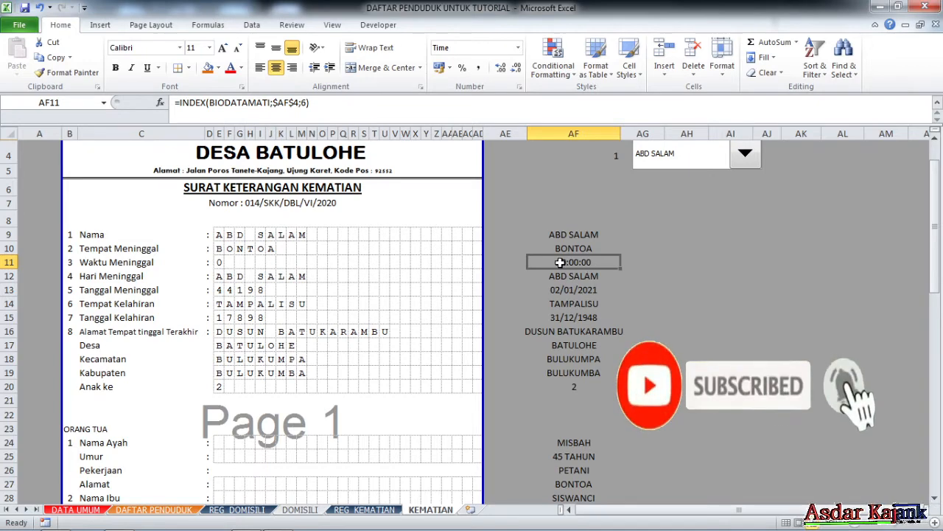
click(180, 103)
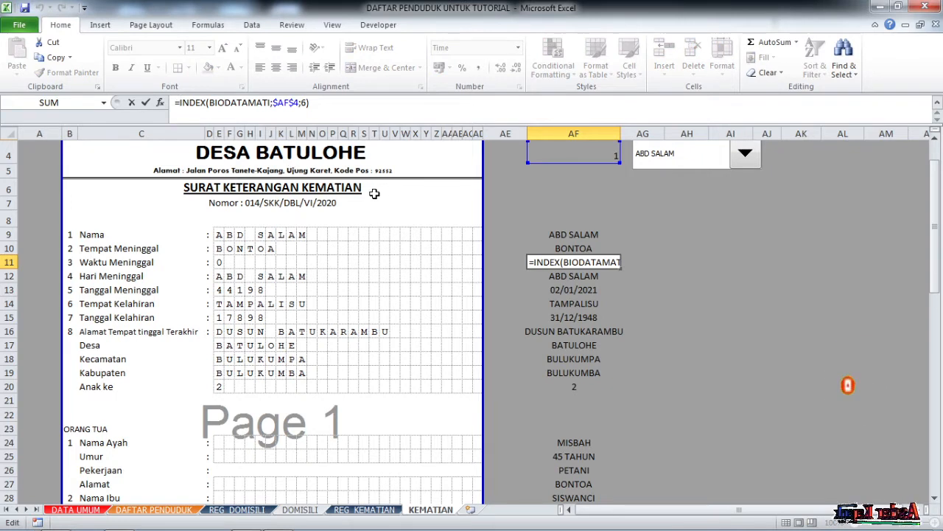
text(TEXT)
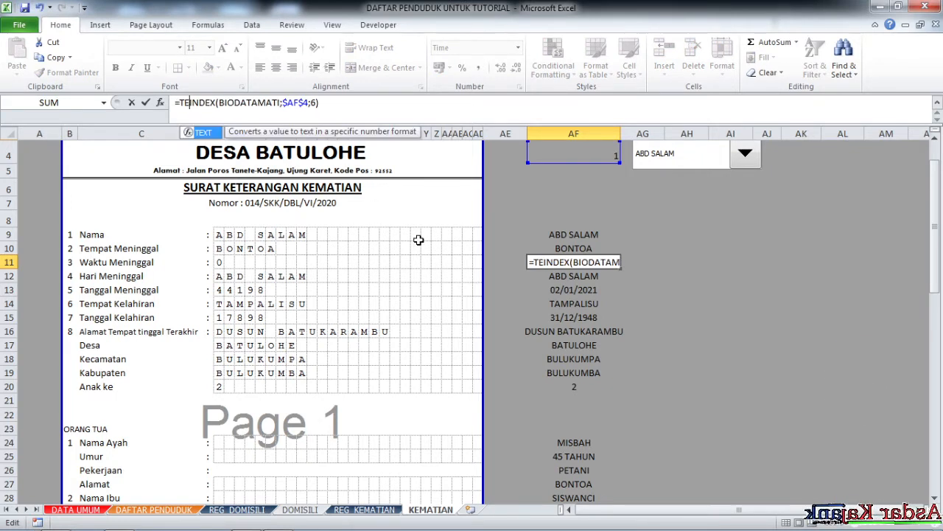
text(()
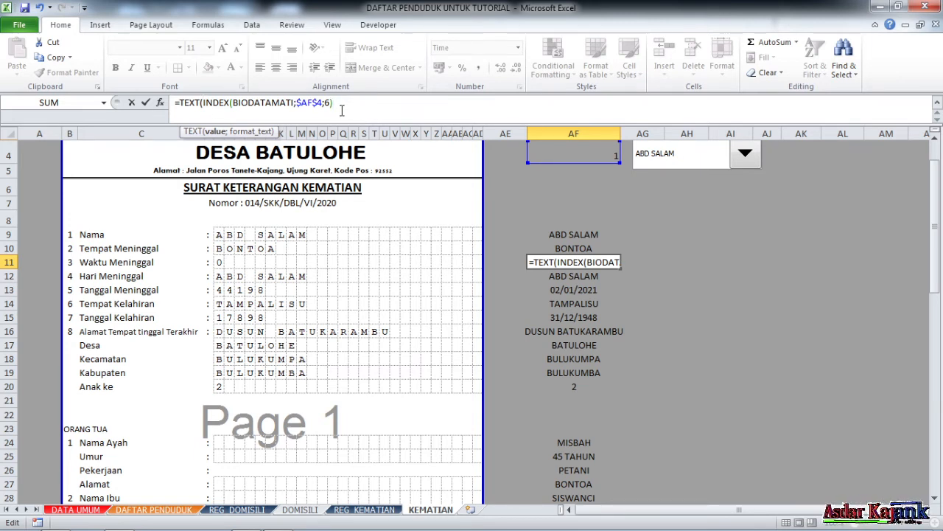
text(;"00)
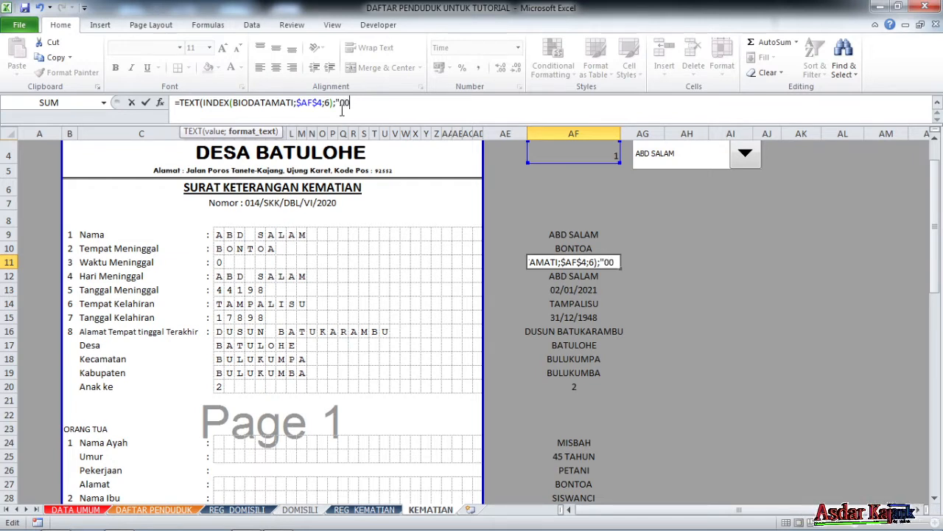
text(-00)
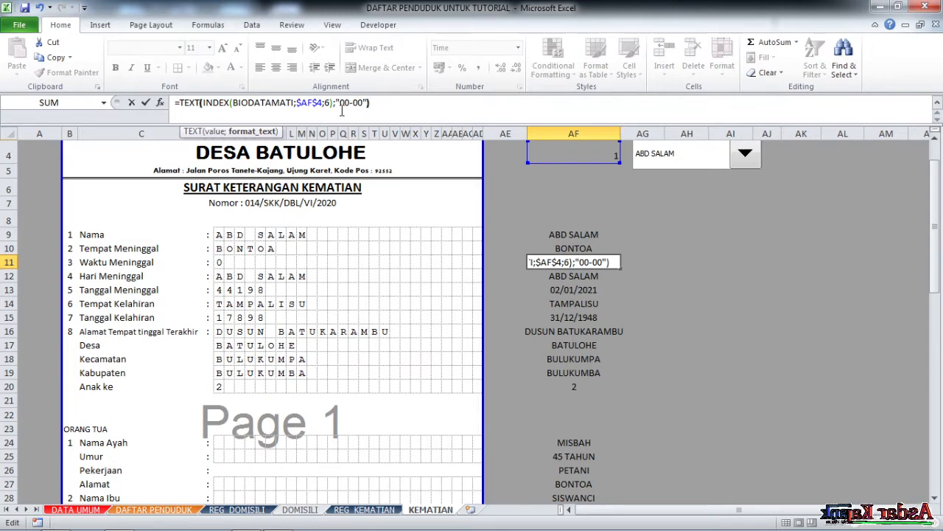
key(Return)
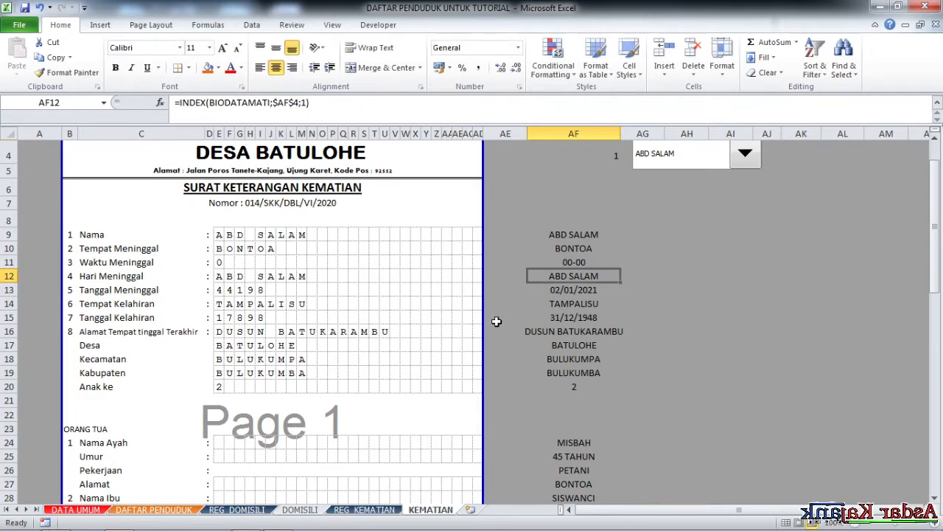
click(589, 260)
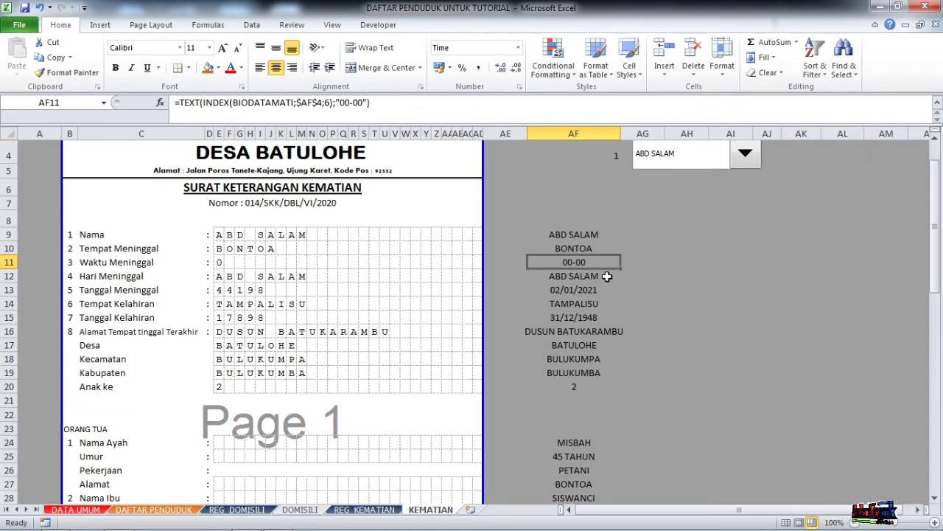
key(ctrl+z)
click(220, 262)
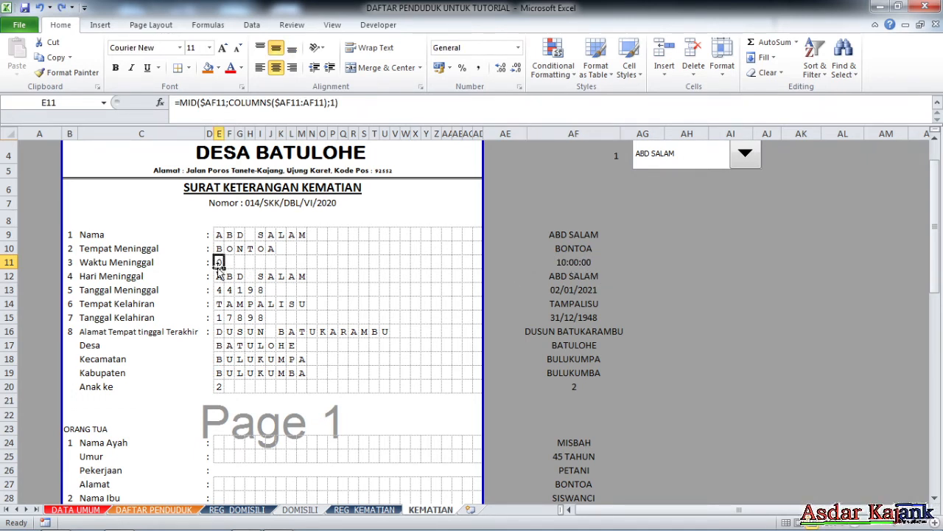
Wrap the first Waktu Meninggal box's MID formula in TEXT with a "00:00" format.
click(180, 103)
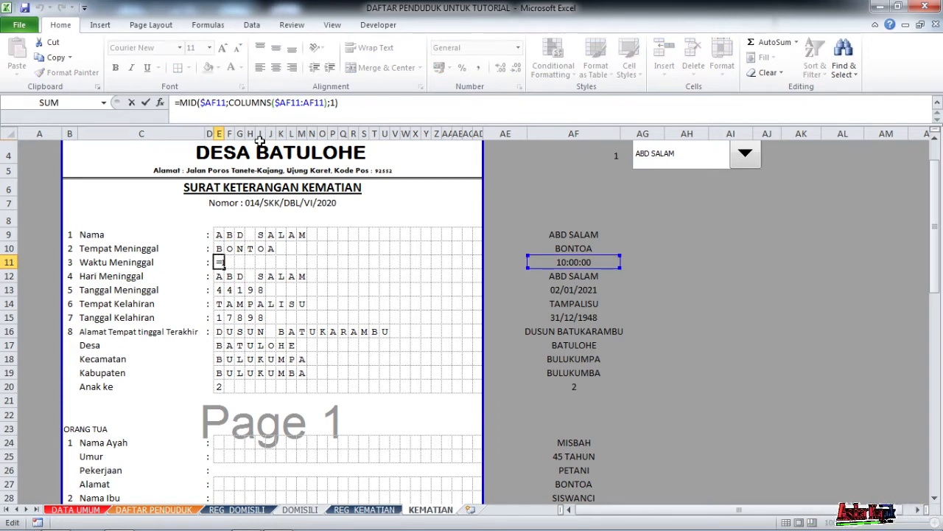
text(TEXT()
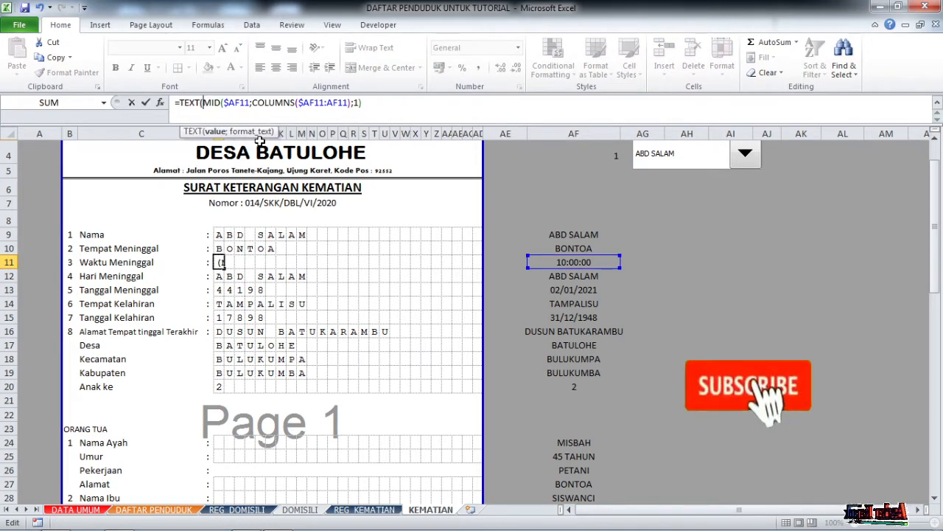
click(373, 102)
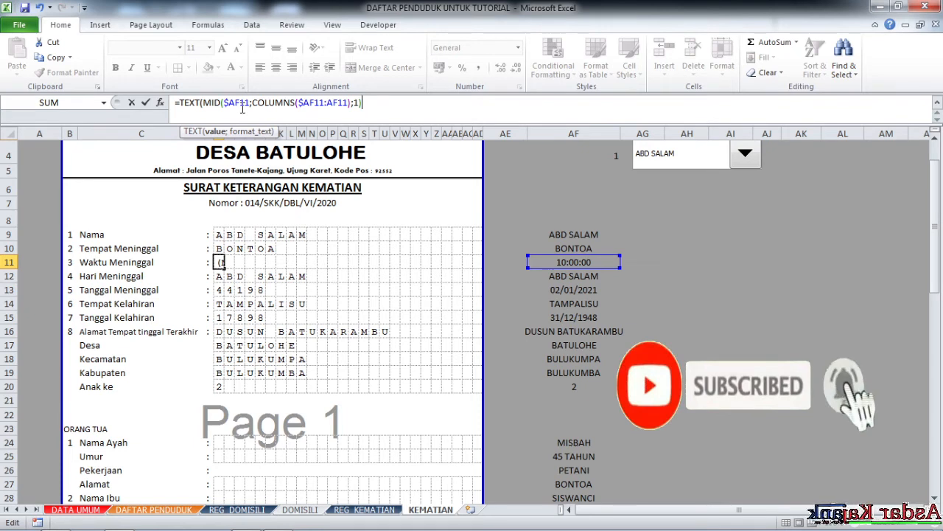
text(;")
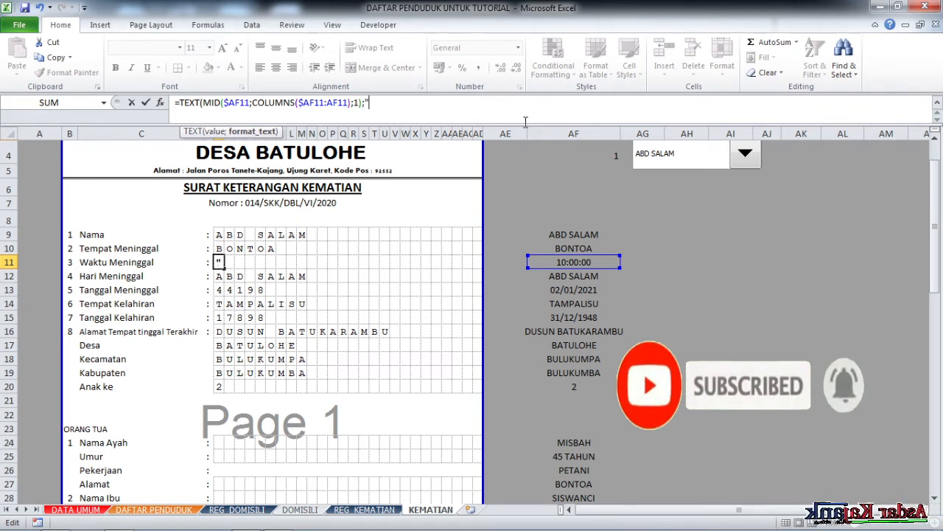
text(00:00")
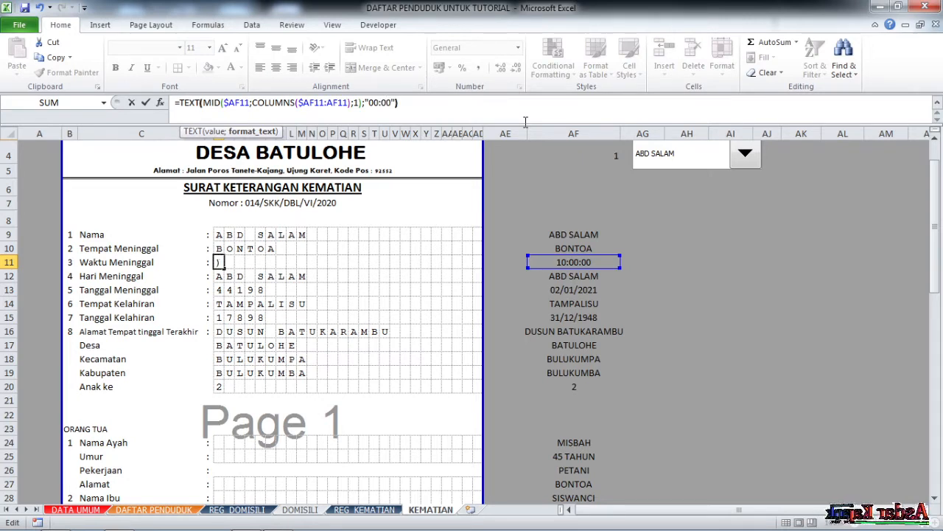
key(Return)
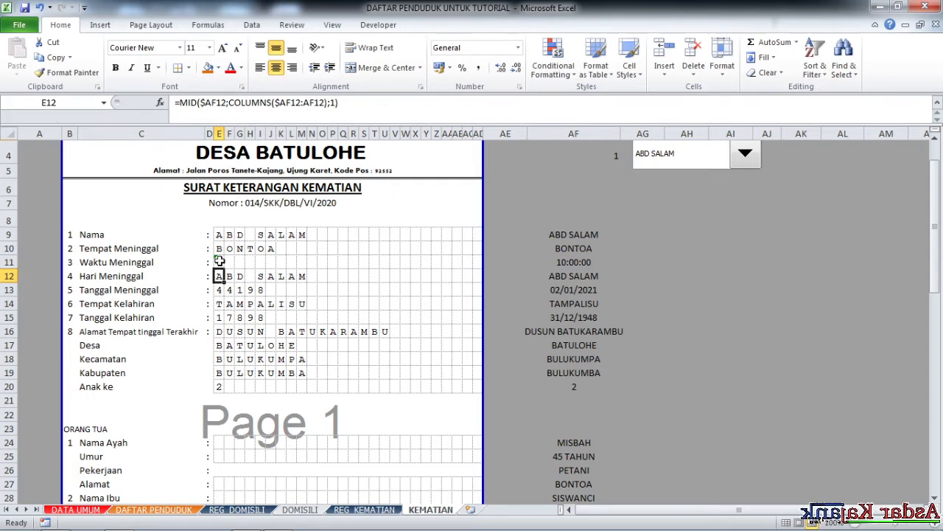
Rework the colon and quotes in E11's format text until Excel flags a formula error.
click(219, 261)
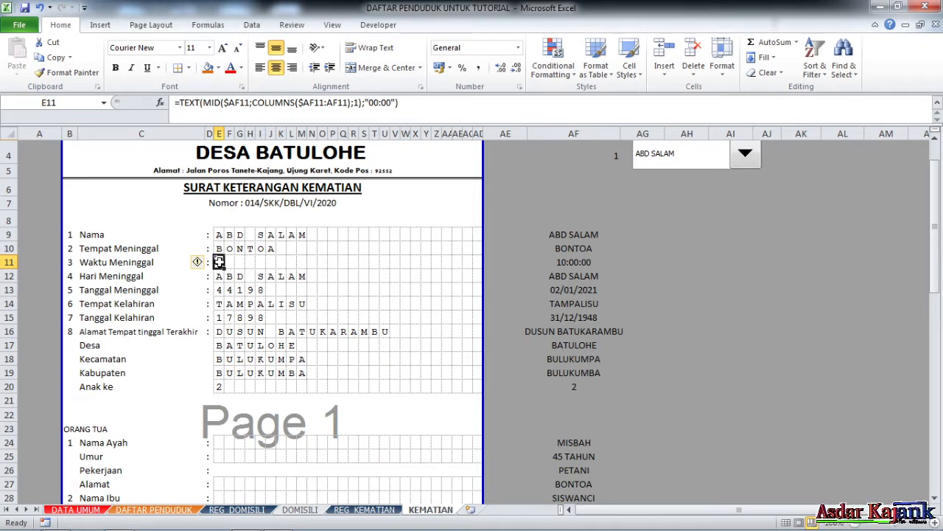
click(385, 105)
key(BackSpace)
key(BackSpace)
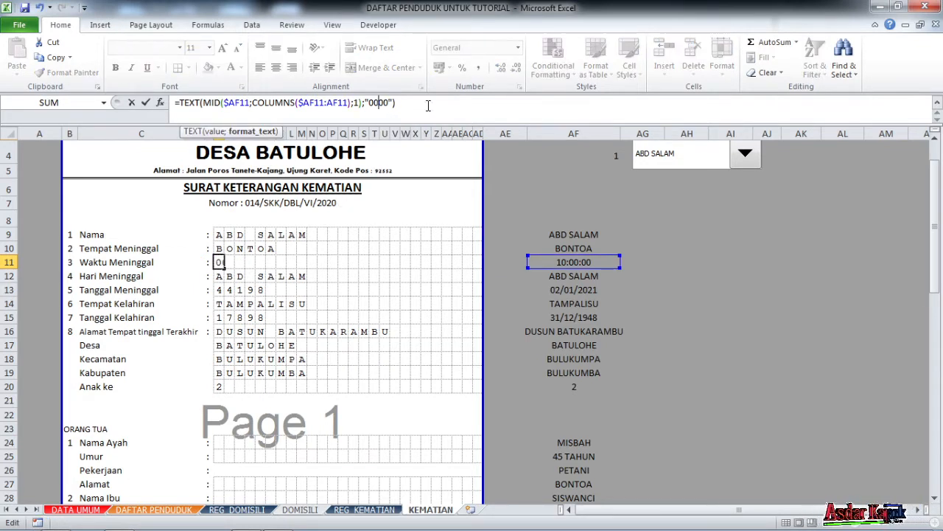
key(Return)
click(218, 262)
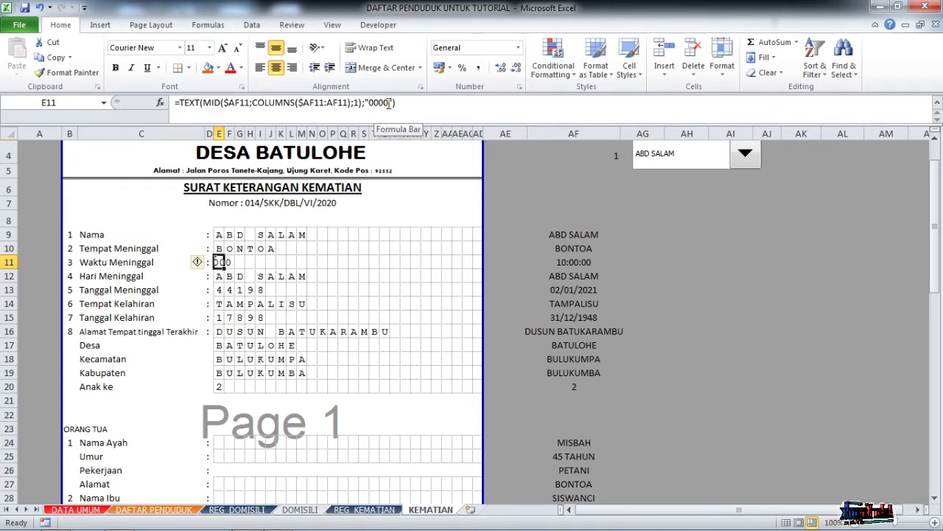
click(388, 102)
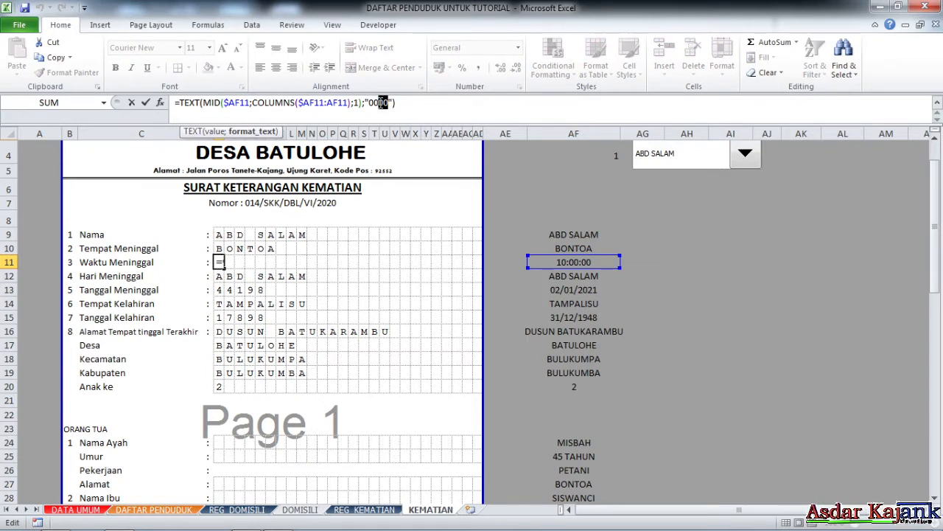
click(385, 103)
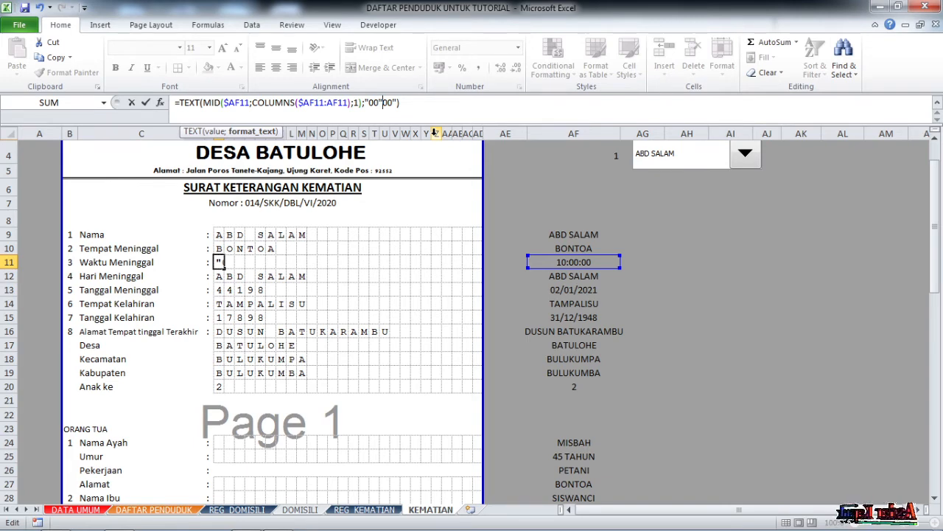
text(")
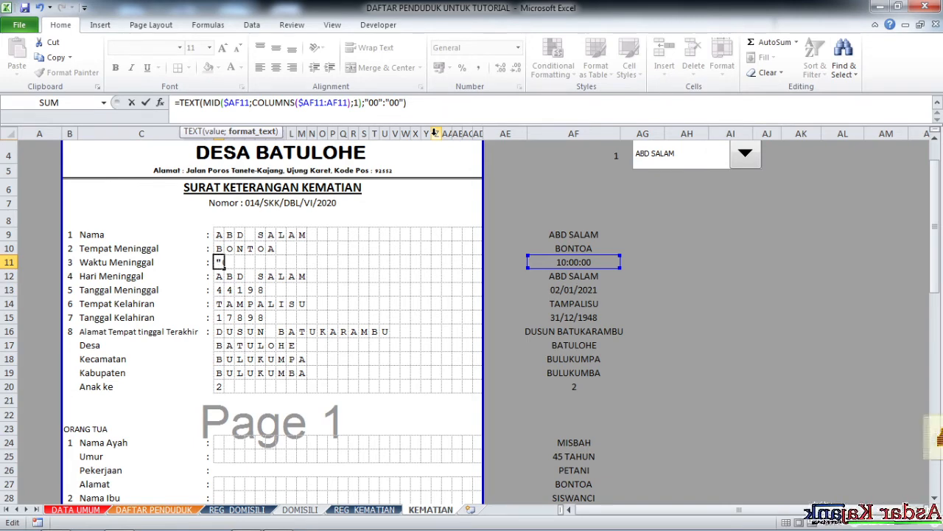
key(Return)
key(Return)
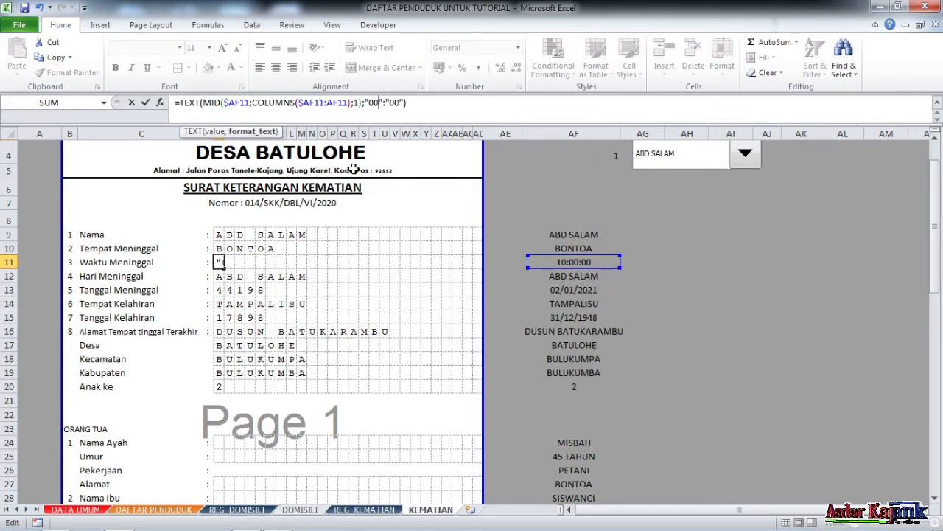
click(286, 524)
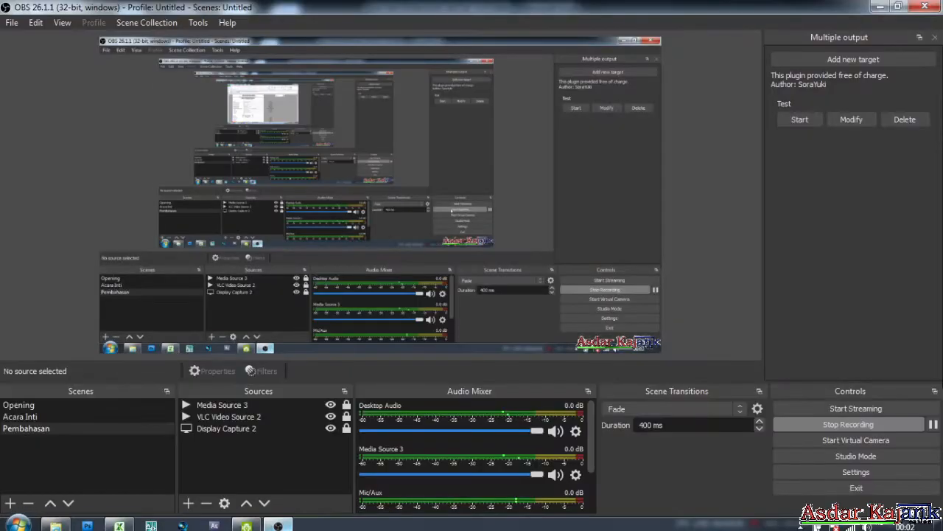
Resume the paused OBS recording and return to the spreadsheet.
click(933, 425)
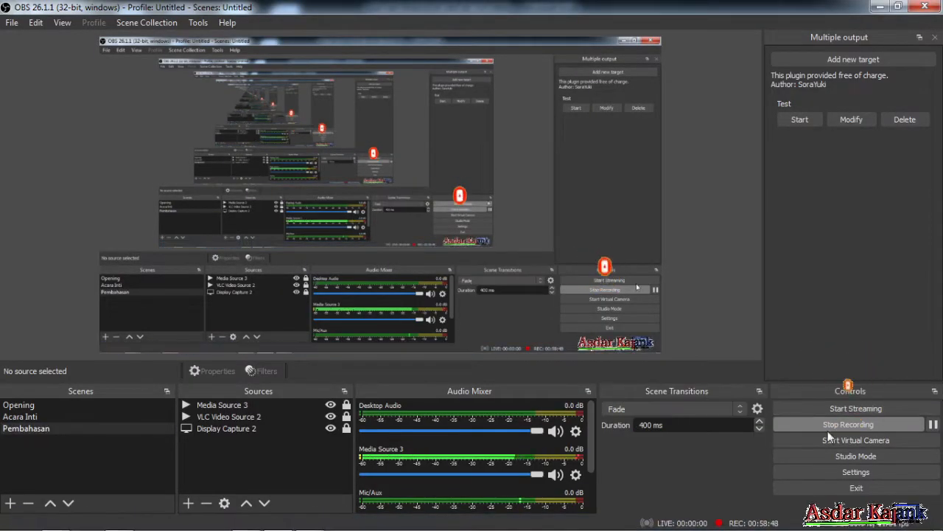
mouse_move(278, 523)
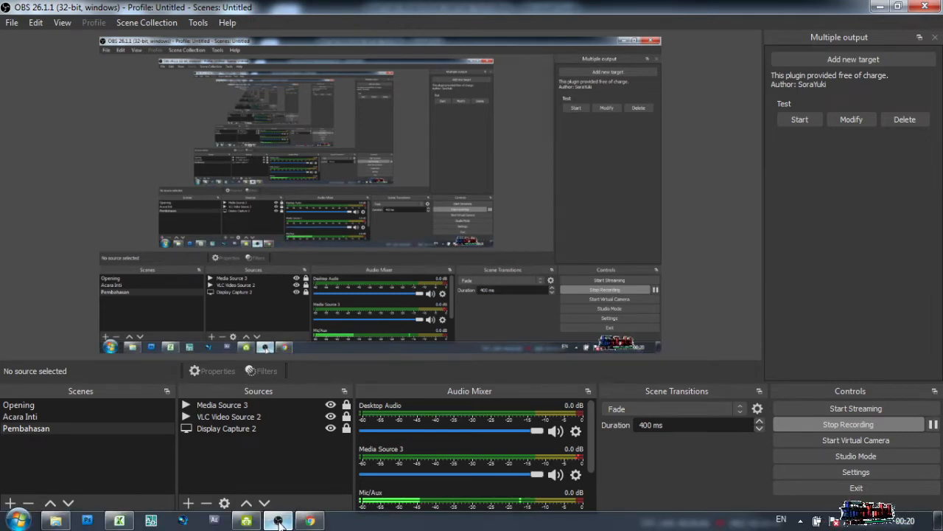
click(118, 521)
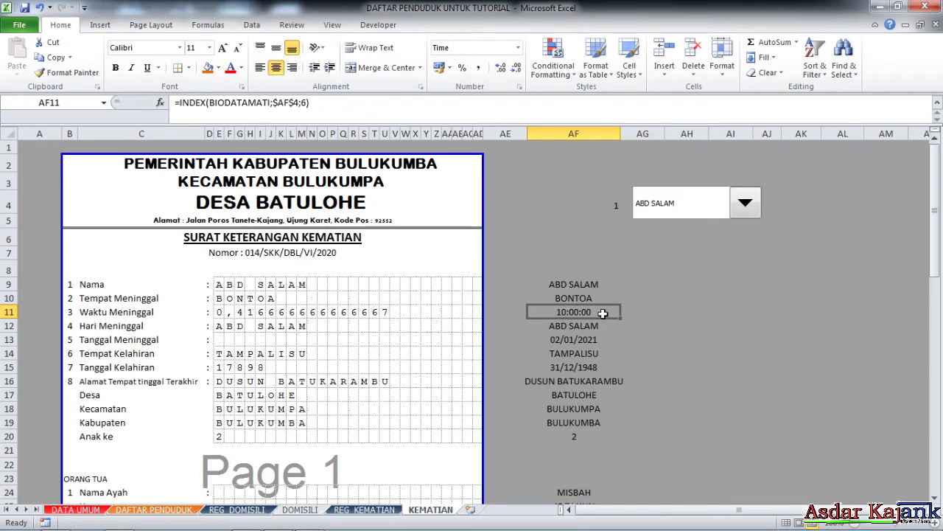
Select the Waktu Meninggal boxes E11 through V11 to inspect them.
click(219, 311)
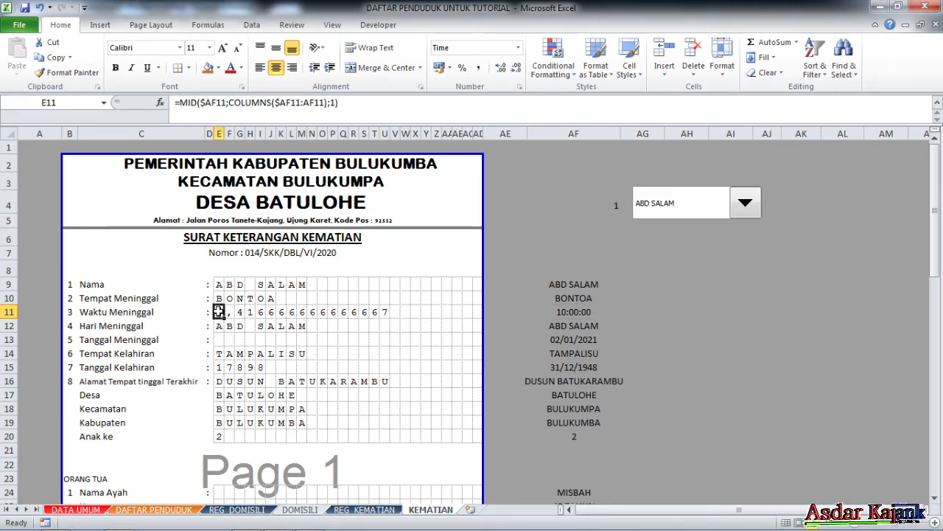
drag(219, 312, 394, 322)
click(395, 325)
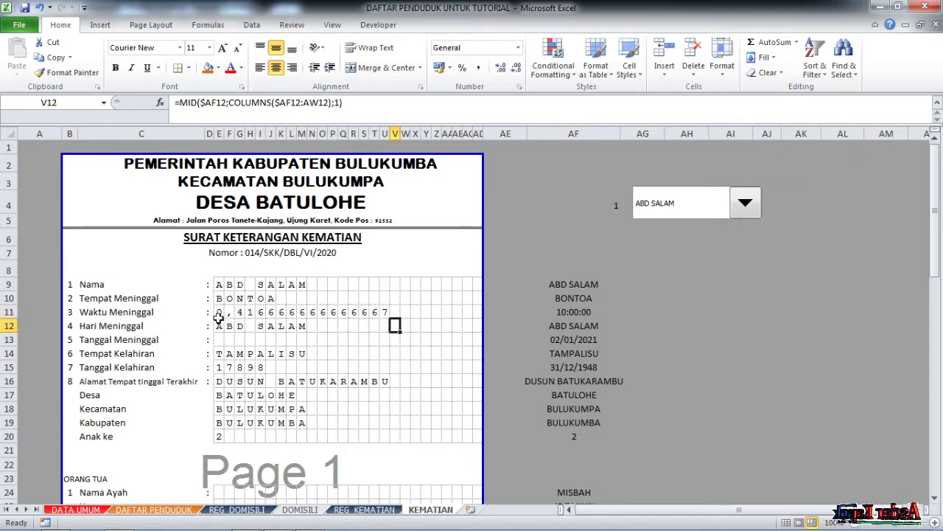
drag(219, 313, 392, 313)
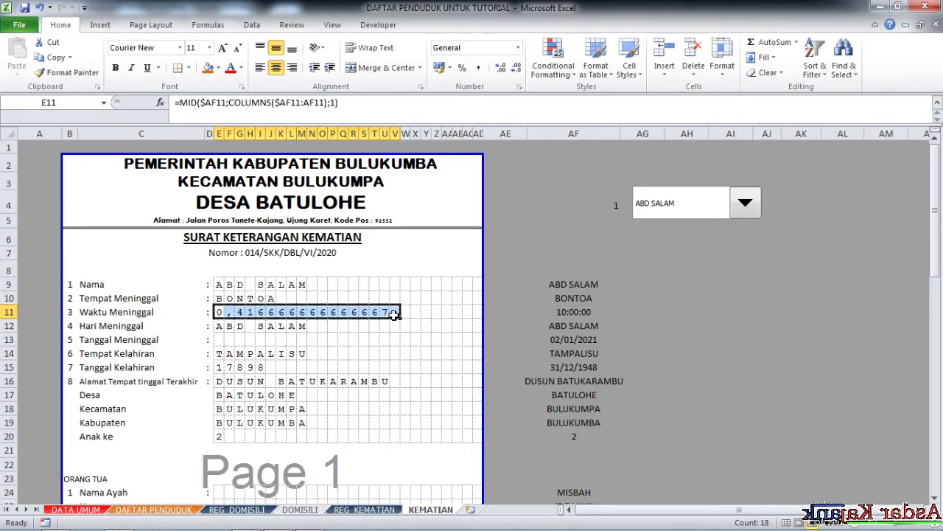
Wrap AF11's time formula in TEXT with "HH:MM" so the boxes read 1 0 : 0 0.
click(588, 312)
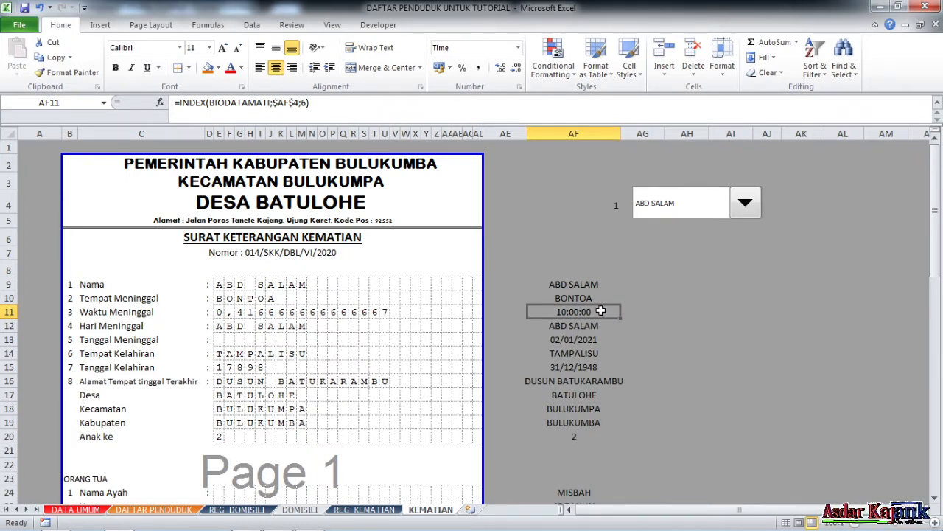
click(181, 103)
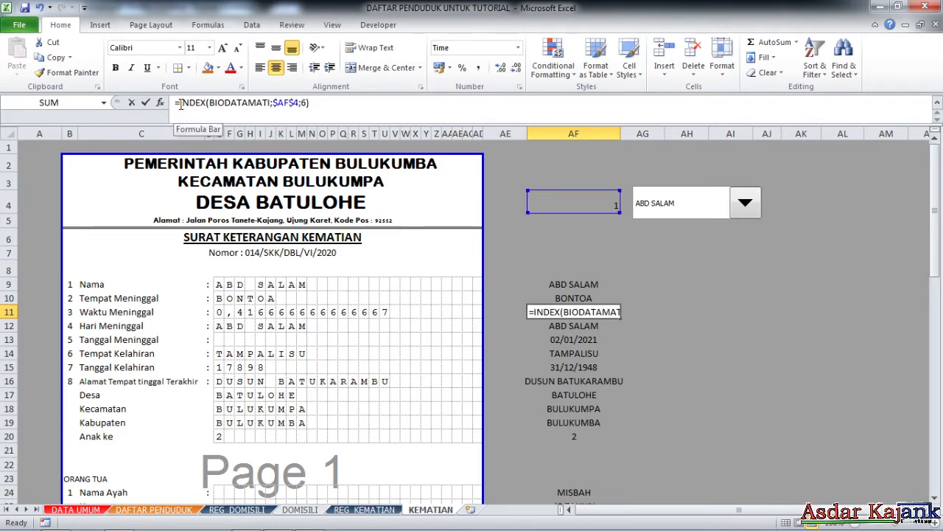
text(TEXT)
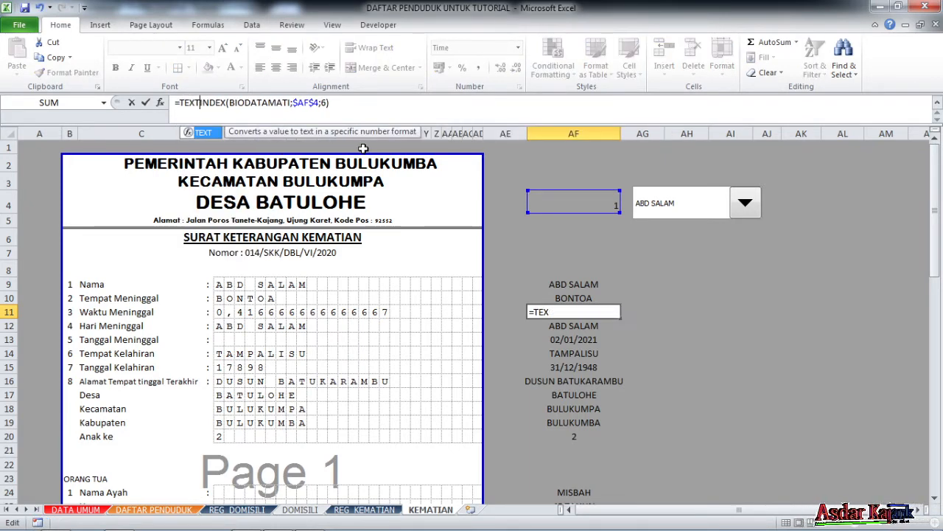
text(()
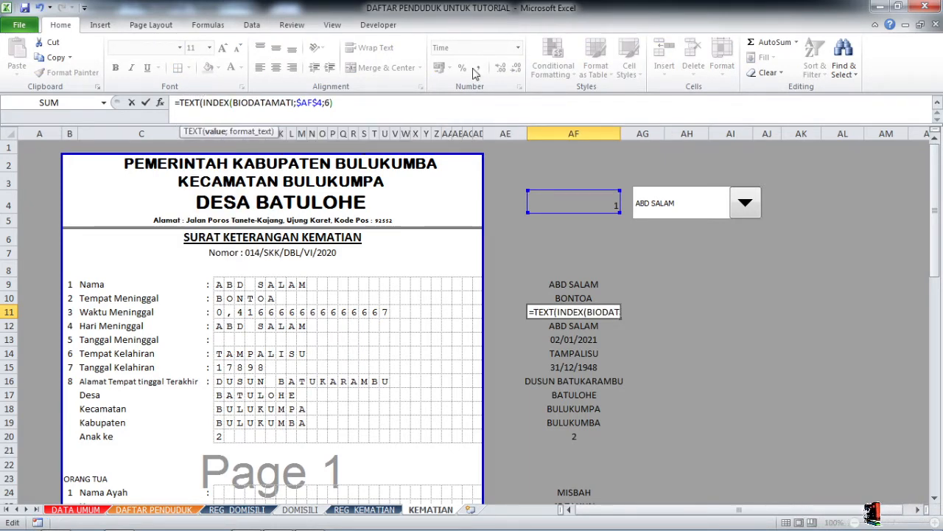
click(347, 104)
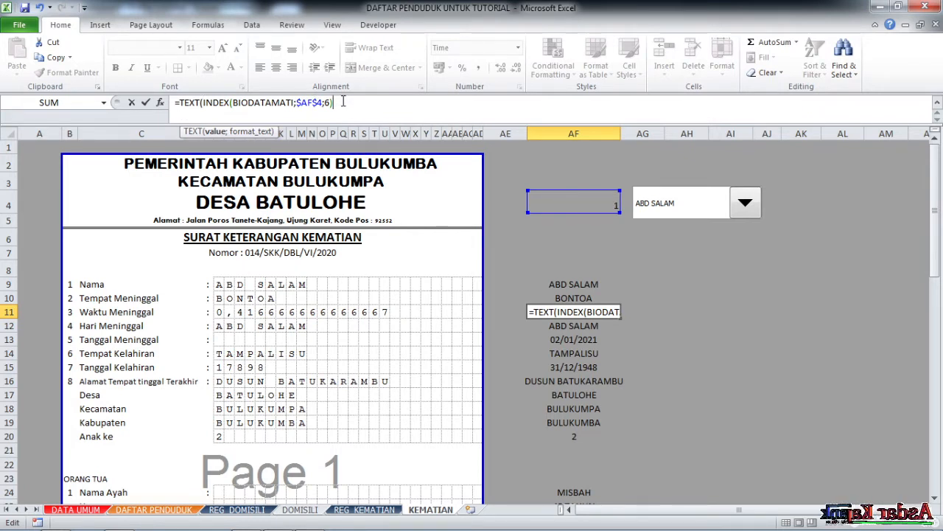
text(;)
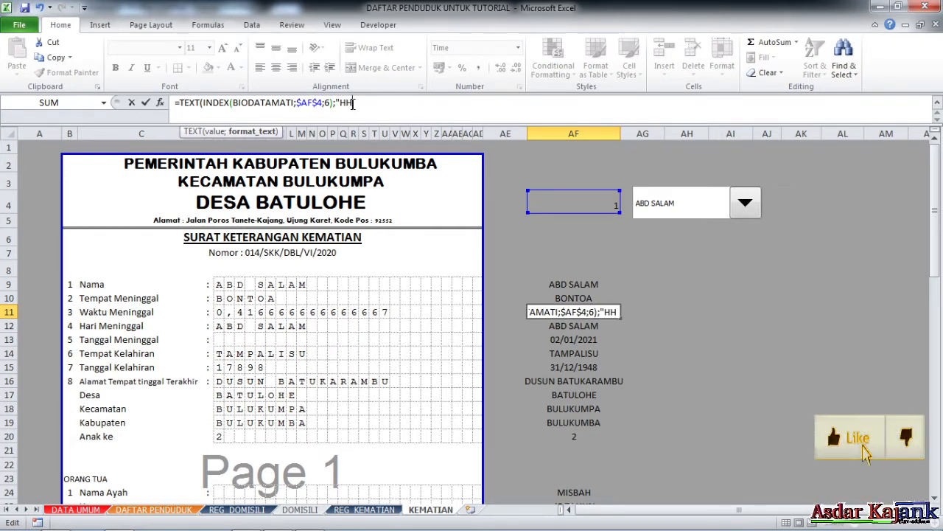
text("HH)
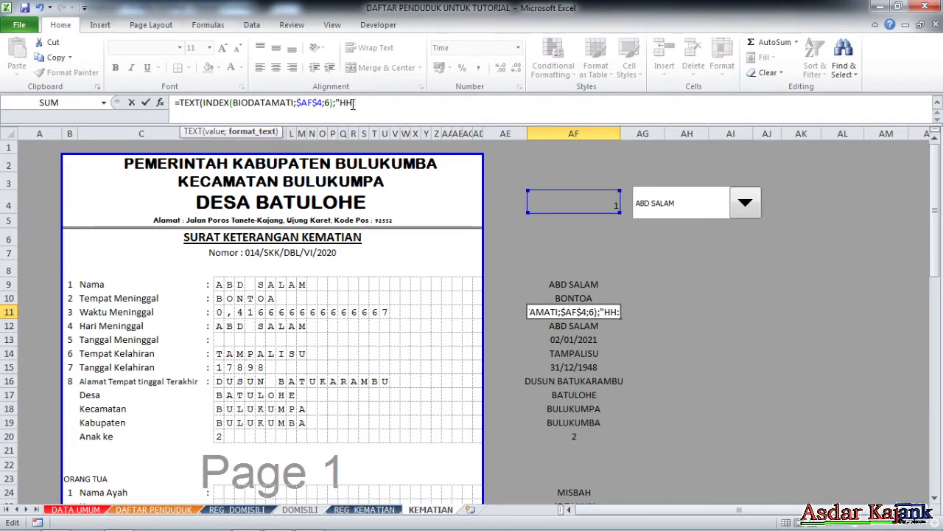
text(:MM)
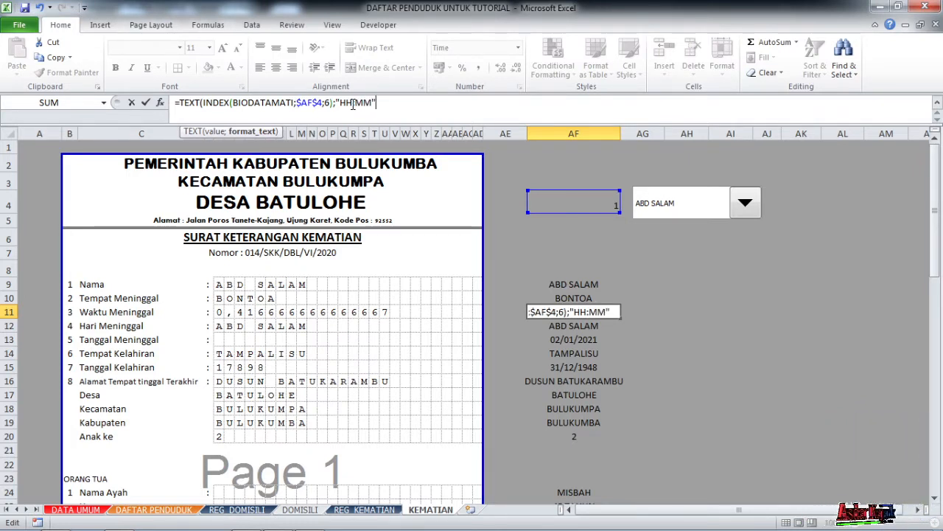
key(Return)
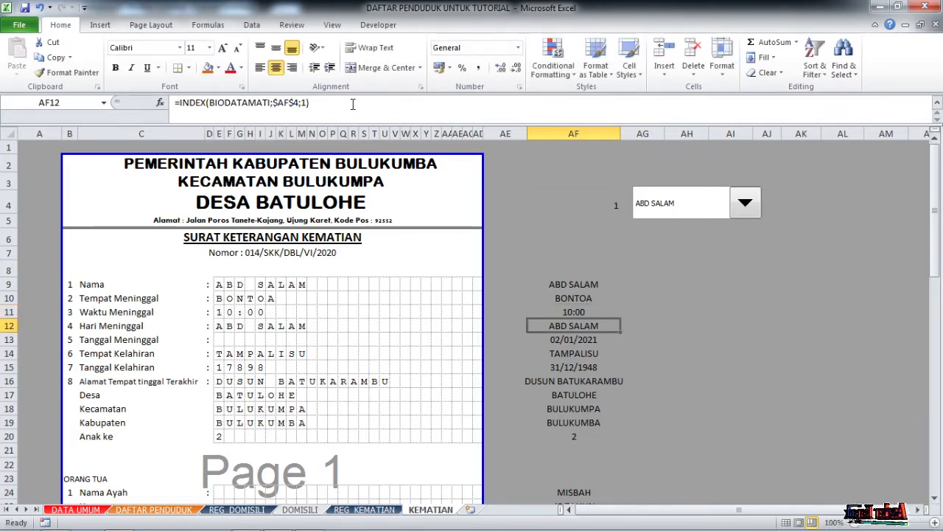
click(229, 311)
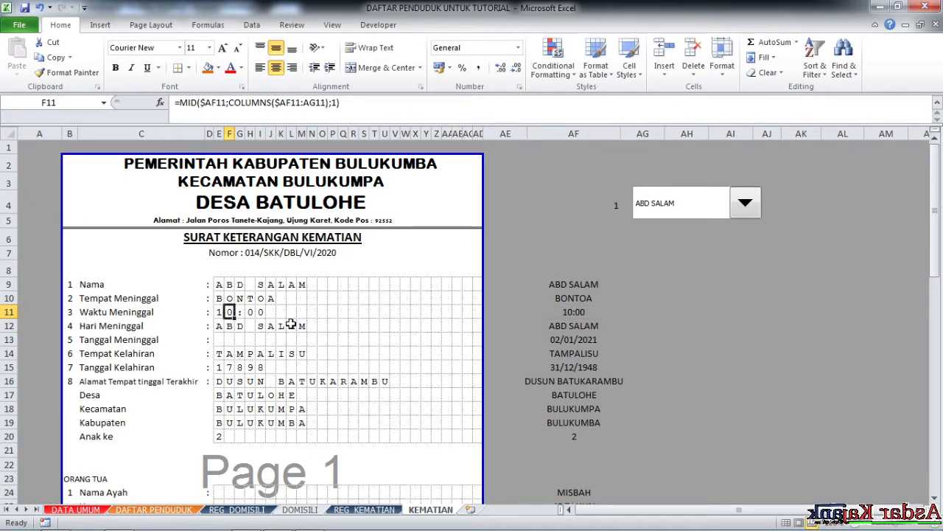
Inspect the empty row-13 date boxes and the AF13 death-date source formula.
scroll(291, 324, down, 1)
click(230, 290)
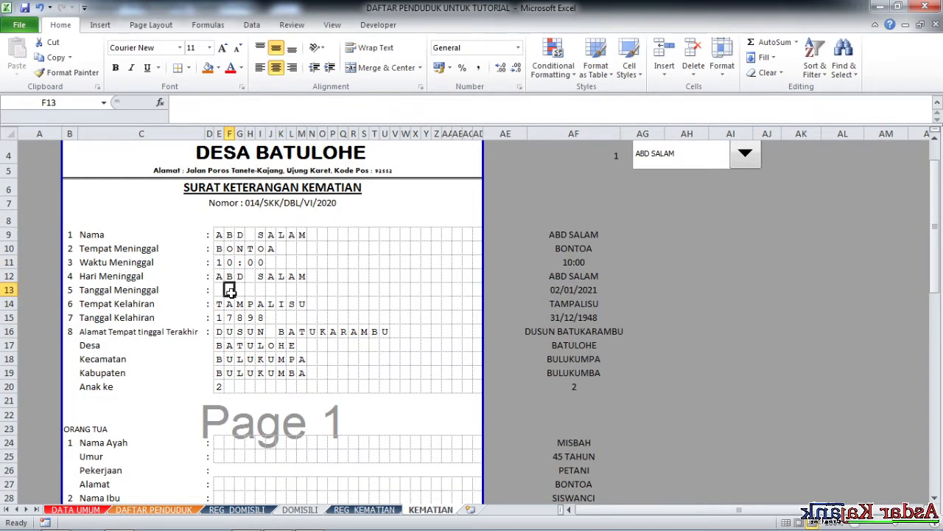
click(564, 292)
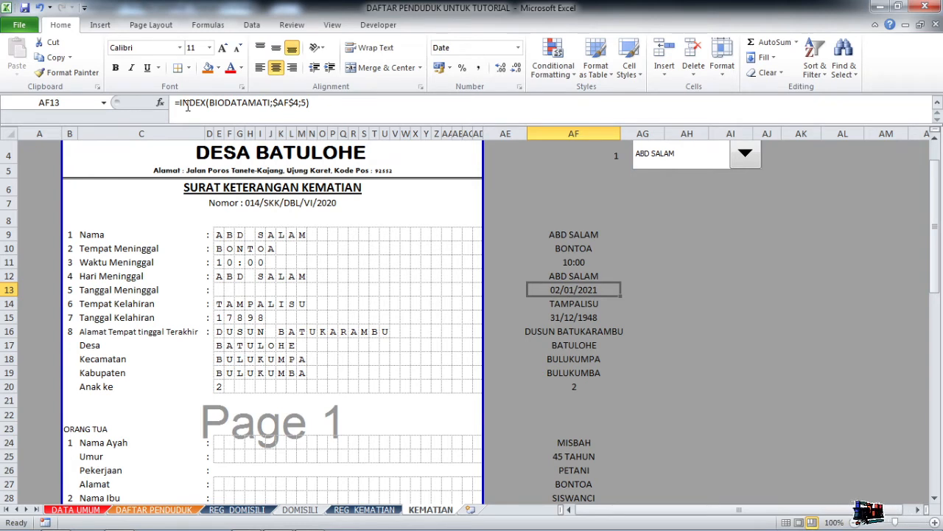
click(220, 278)
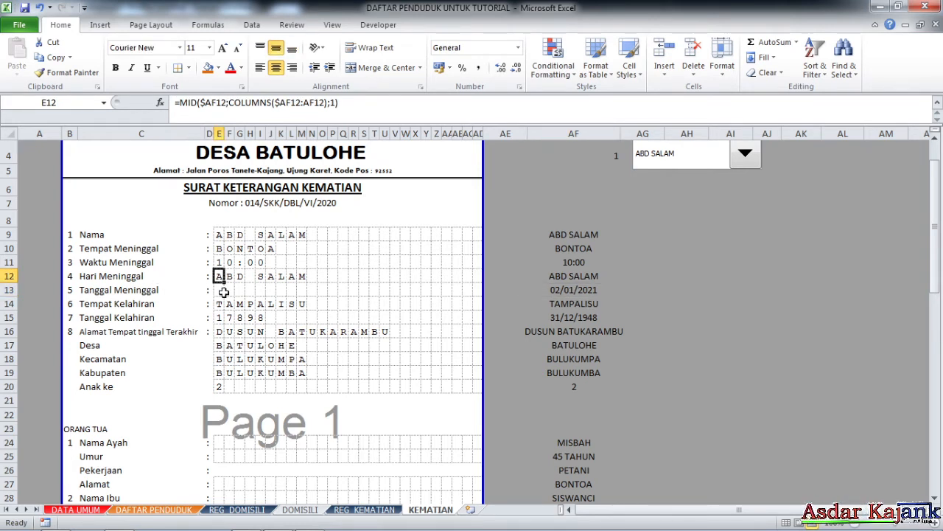
click(221, 291)
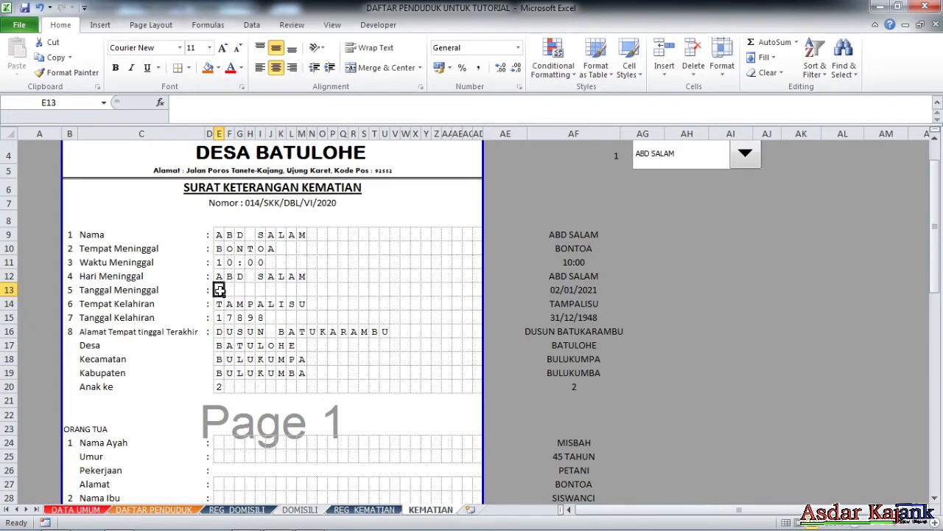
click(574, 291)
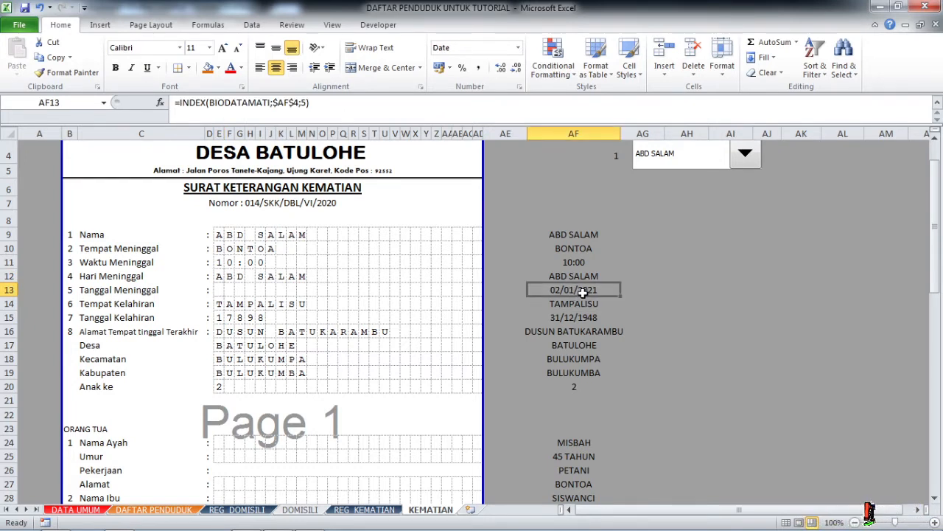
Wrap AF13's date formula in TEXT with "DD-MM-YYYY" so it shows 02-01-2021.
click(179, 103)
text(TEXT)
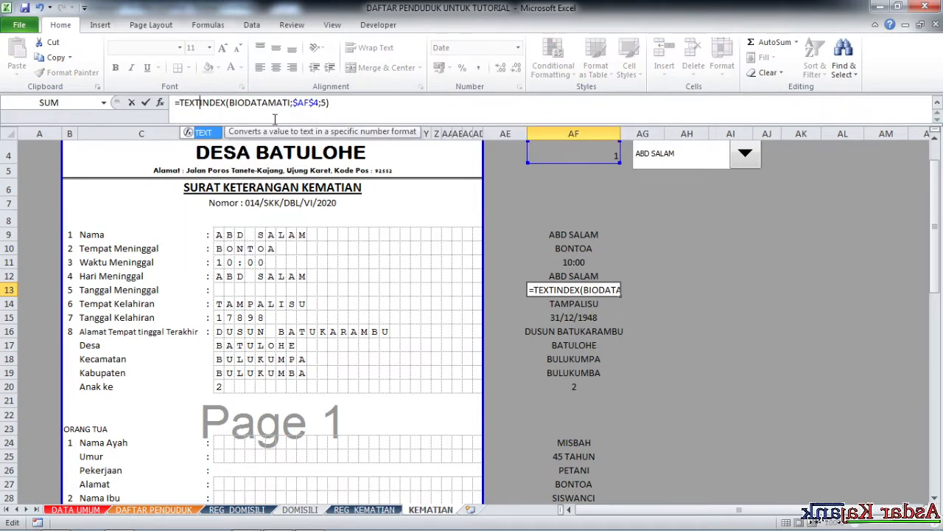
text(()
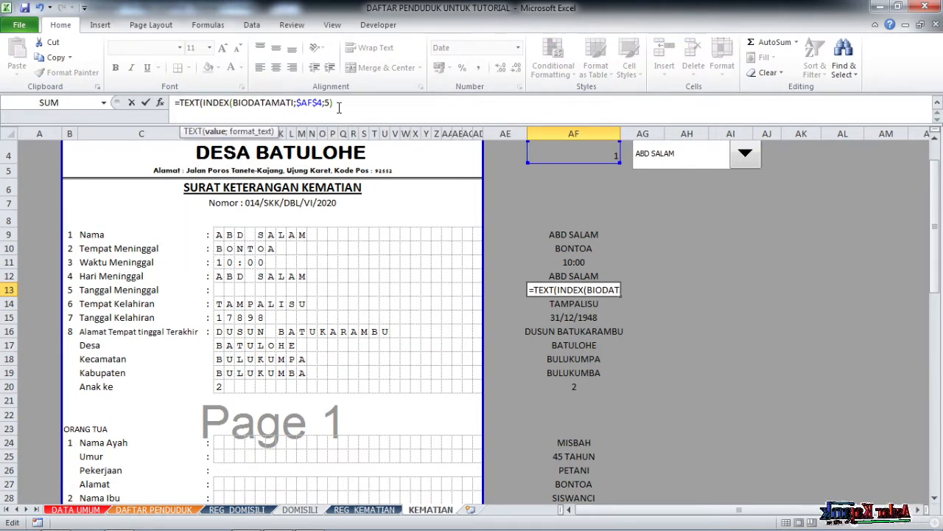
text(;"DD)
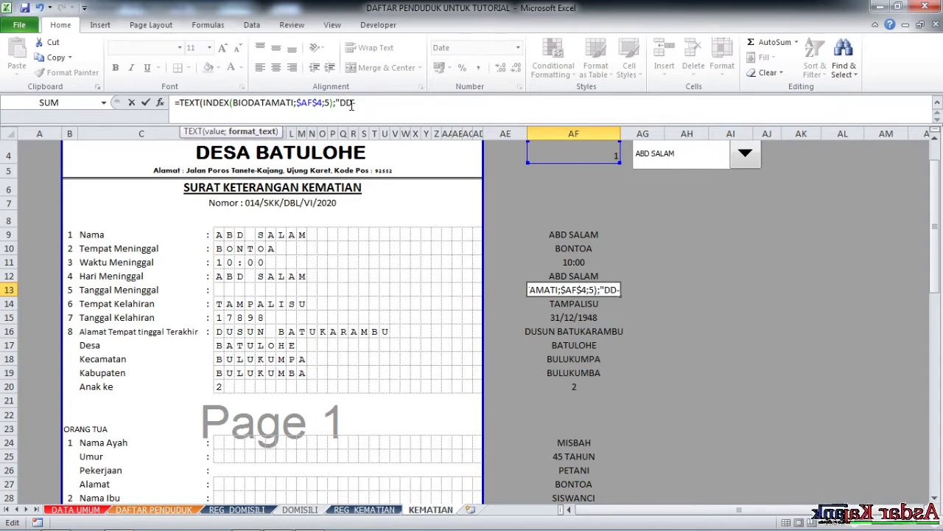
text(-MM)
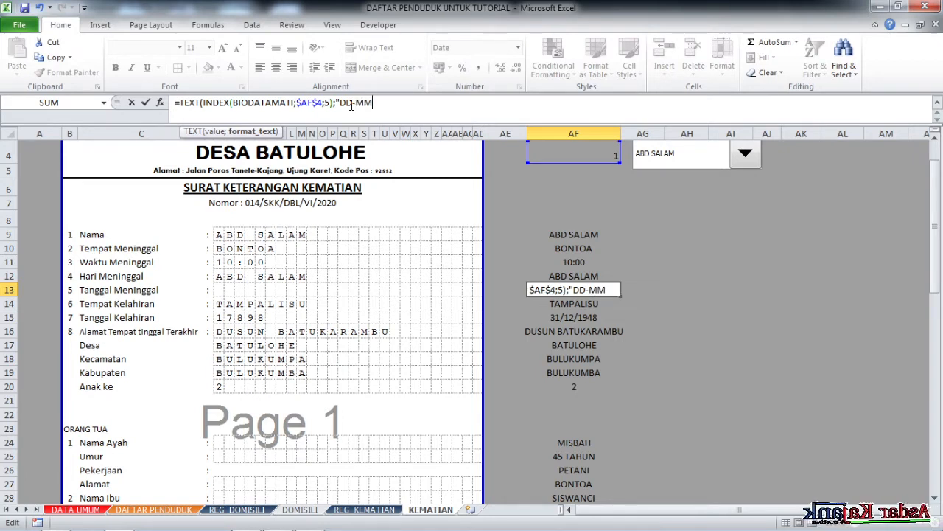
text(-Y)
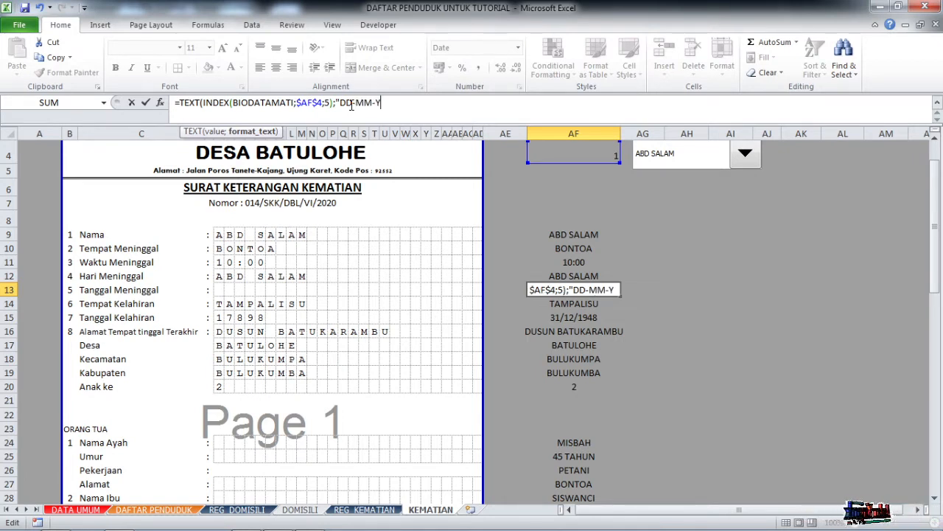
text(YYY)
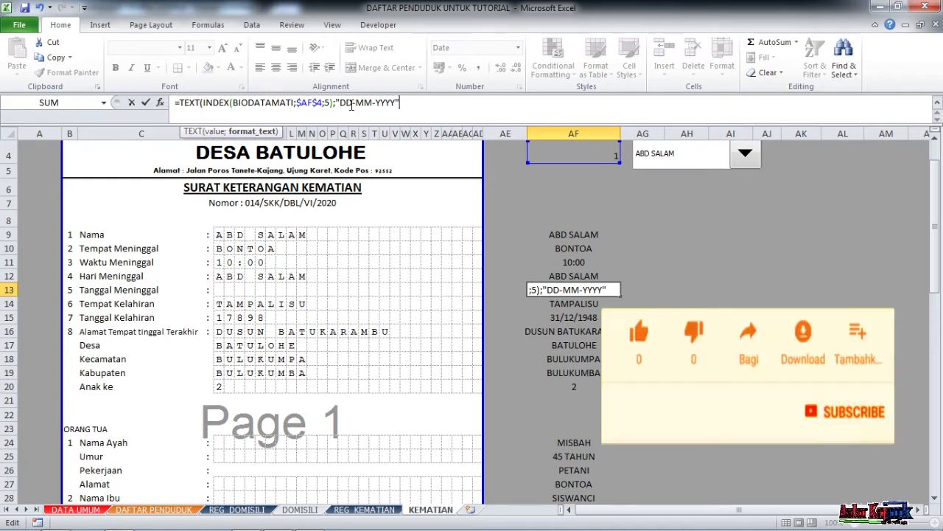
key(Return)
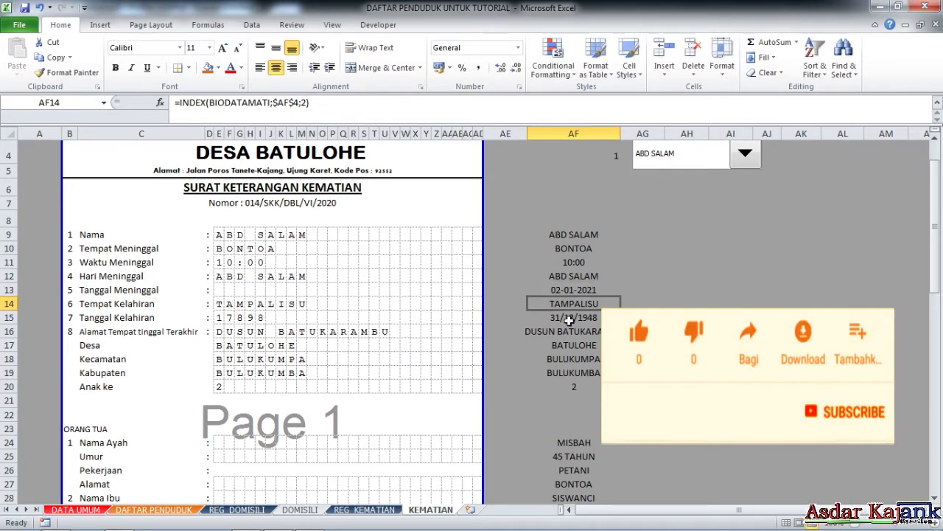
Copy E12's character formula down to E13 and across row 13 to spell 0 2 - 0 1 - 2 0 2 1.
click(590, 291)
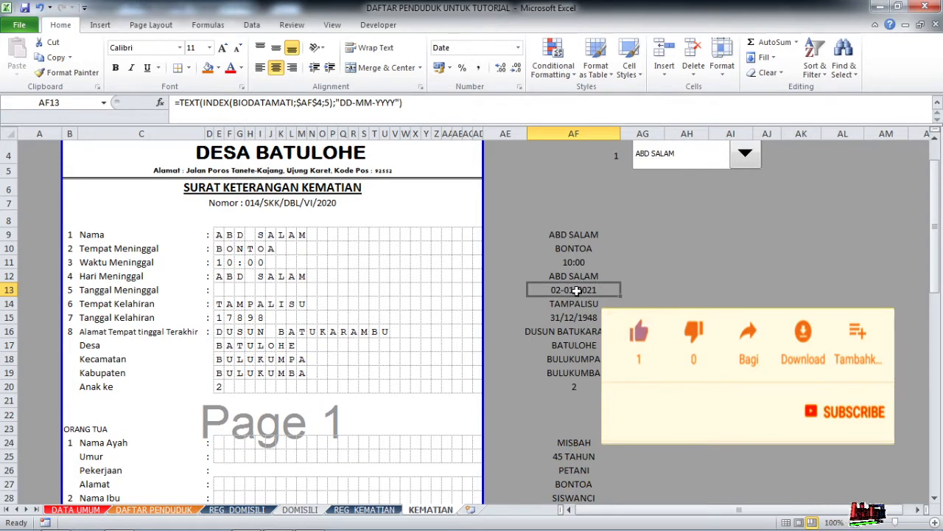
click(220, 275)
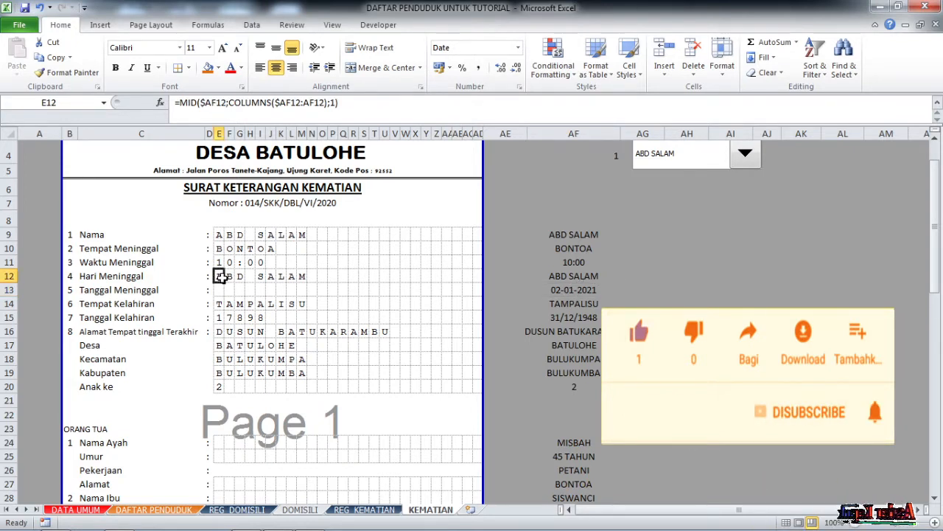
drag(223, 282, 224, 295)
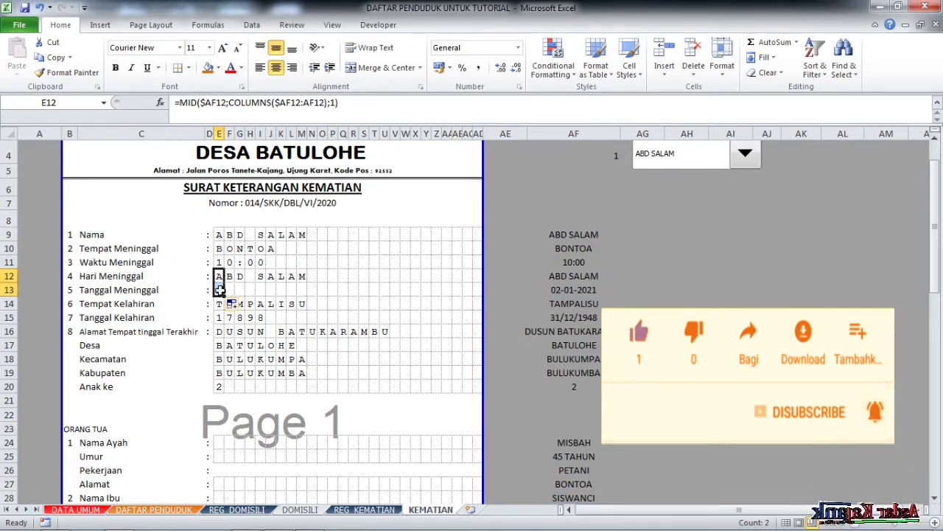
click(219, 290)
drag(224, 295, 488, 296)
click(251, 290)
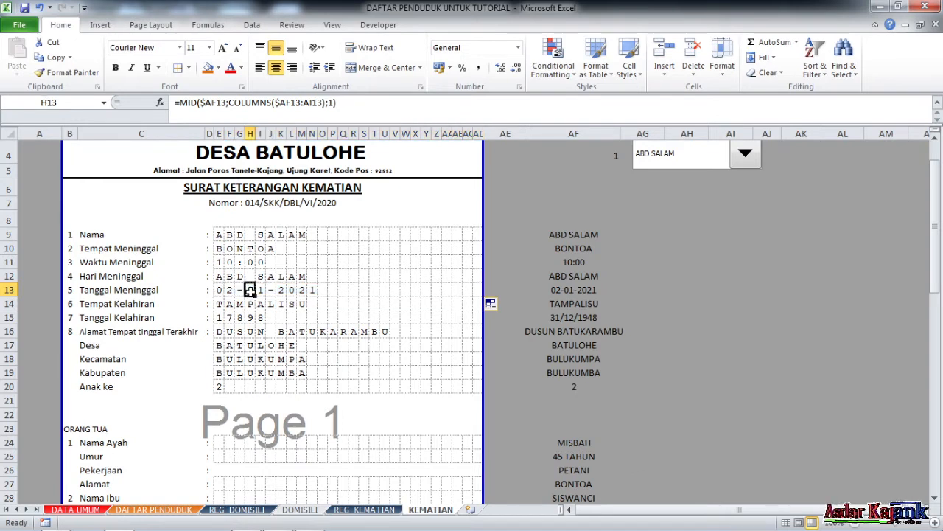
click(302, 291)
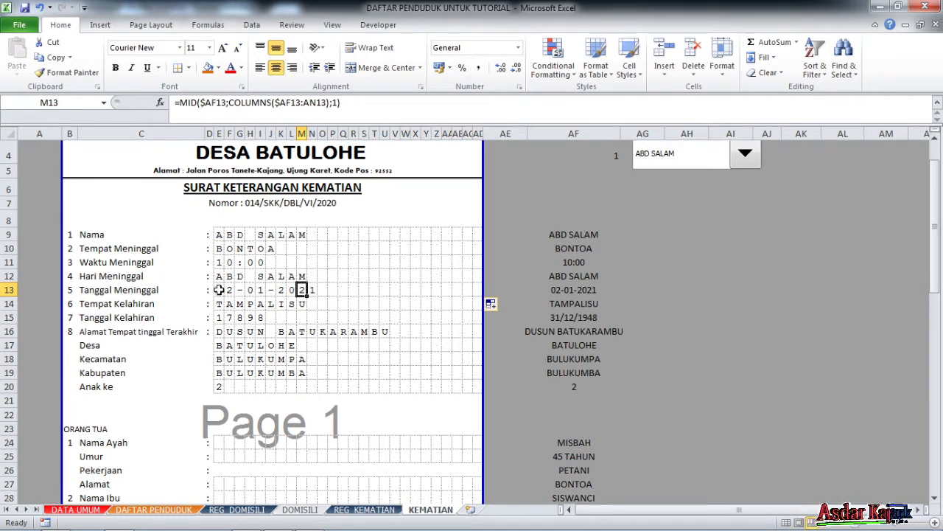
click(219, 290)
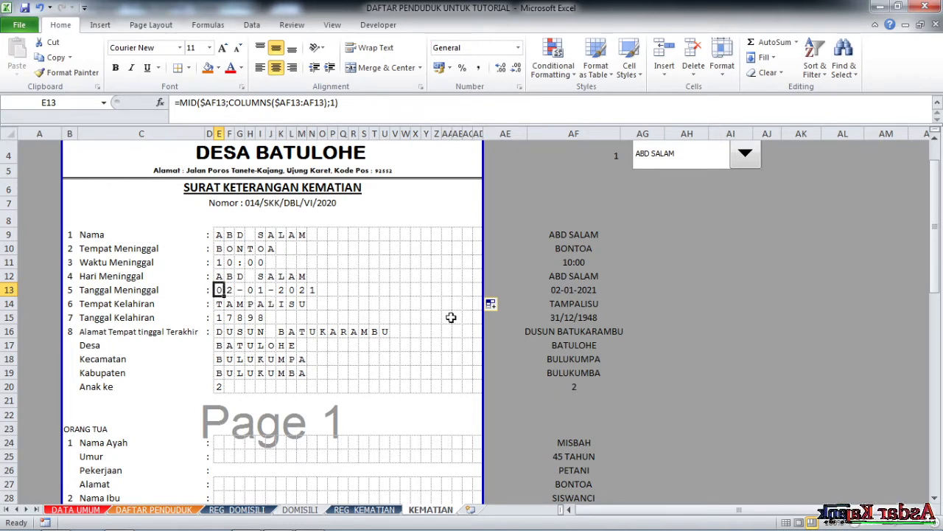
click(582, 277)
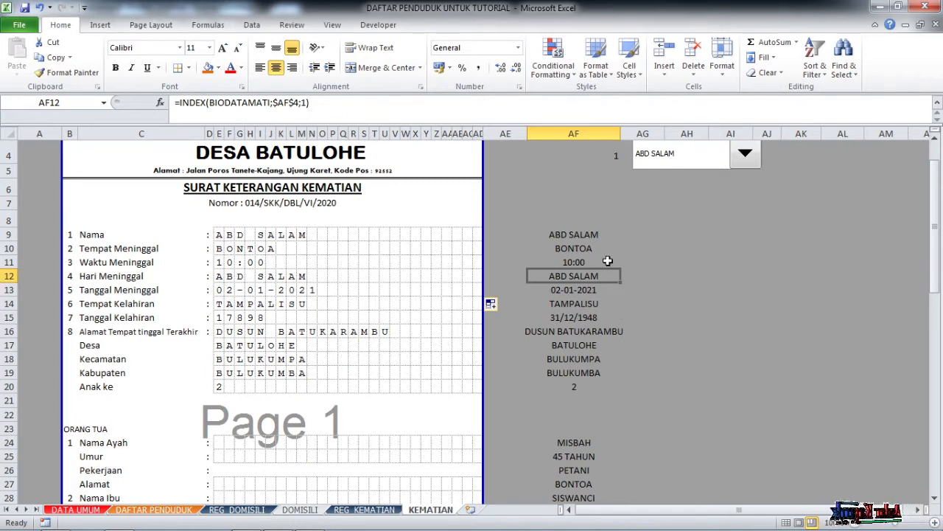
Enter =TEXT(AF13;"DDDD") in AF12 so the Hari Meninggal boxes read Sabtu.
text(=)
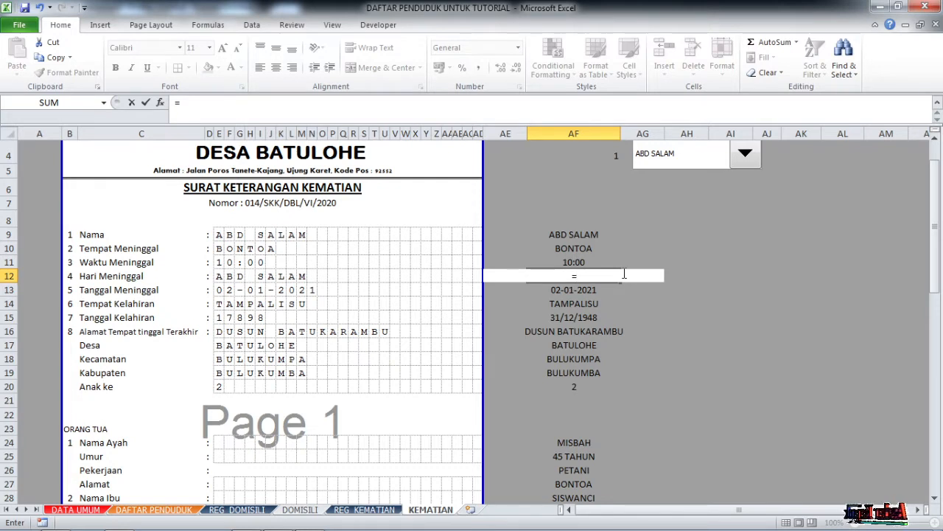
text(TE)
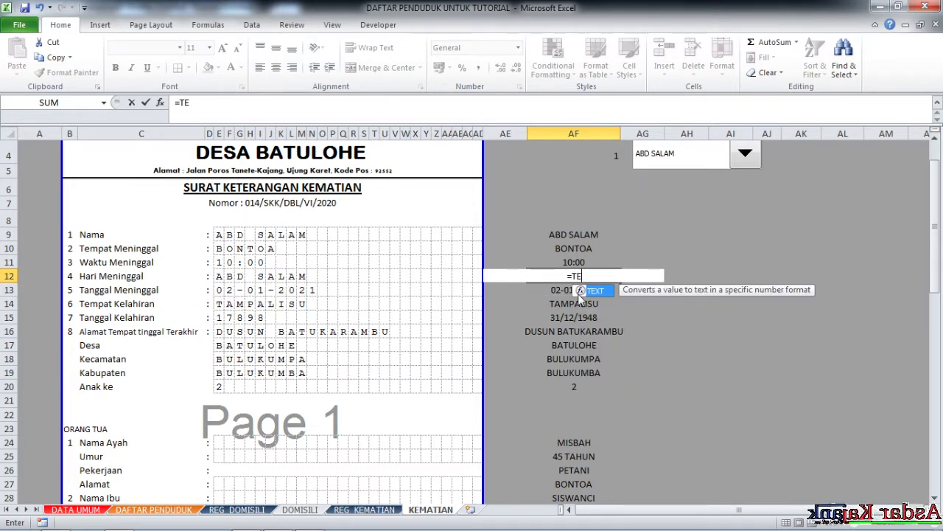
double_click(595, 292)
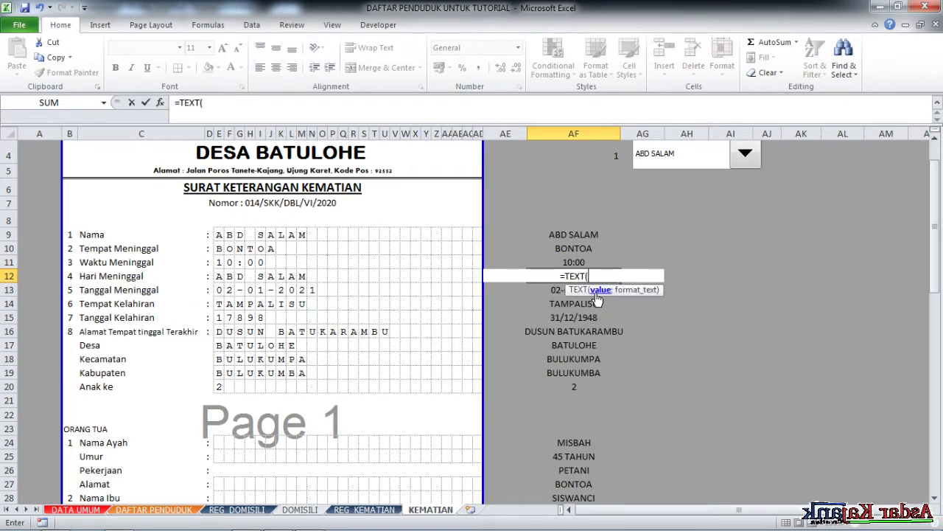
click(558, 289)
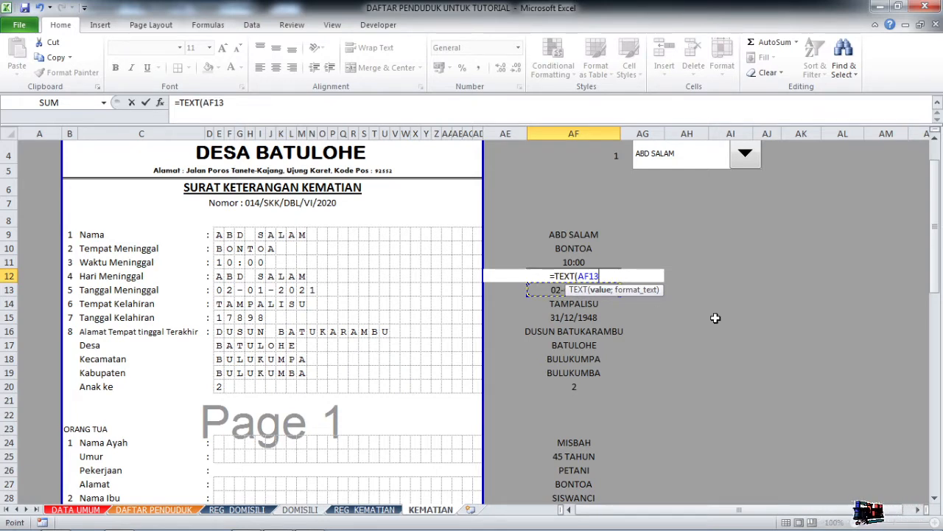
text(;)
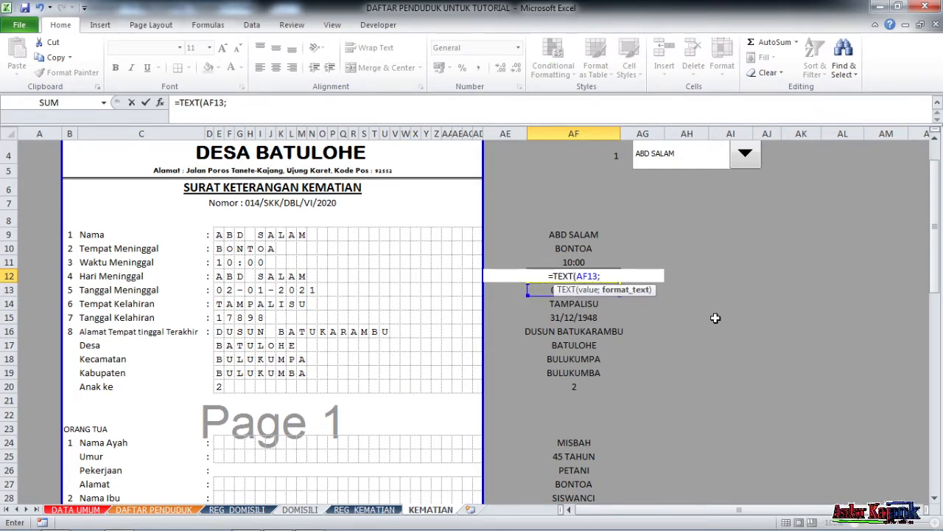
text(")
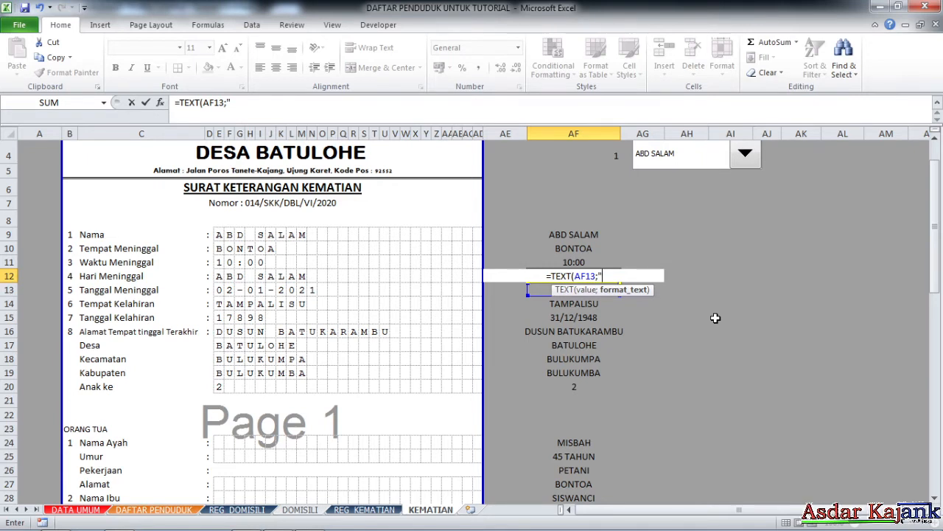
text(DDDD)
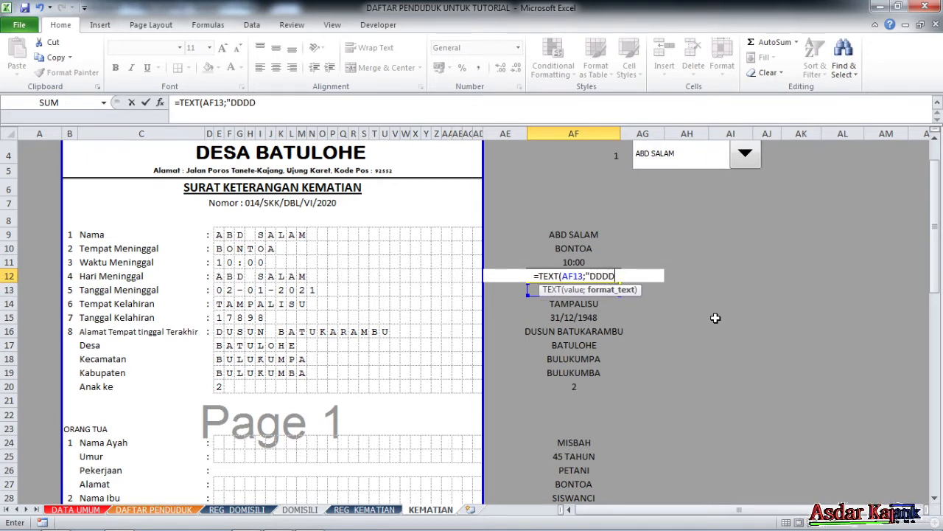
text(")
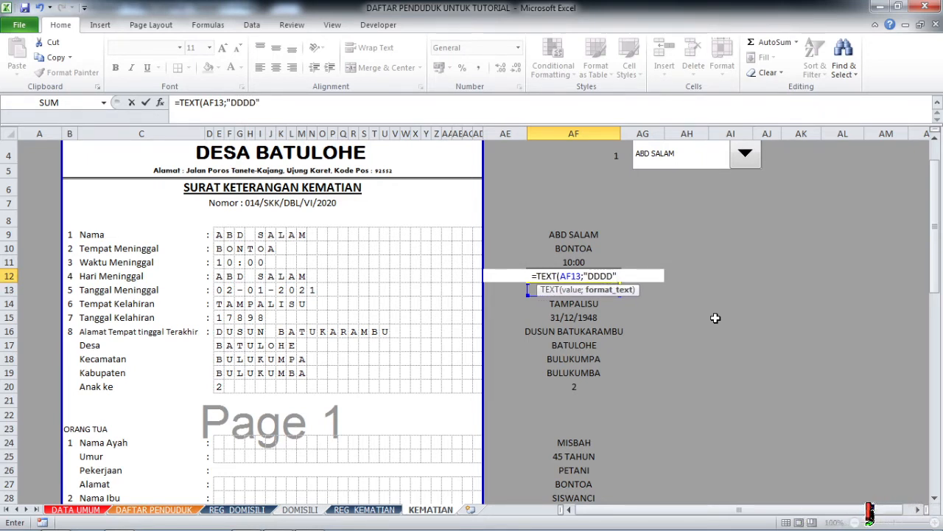
text())
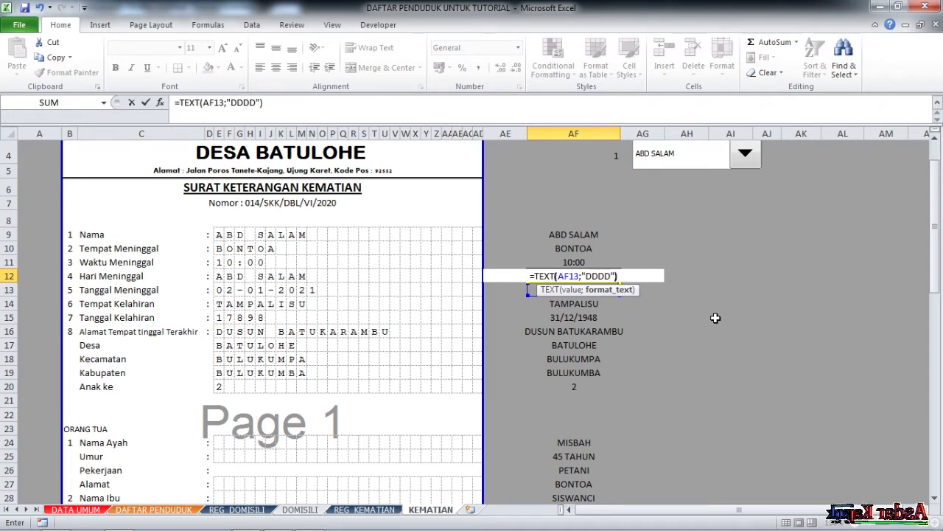
key(Return)
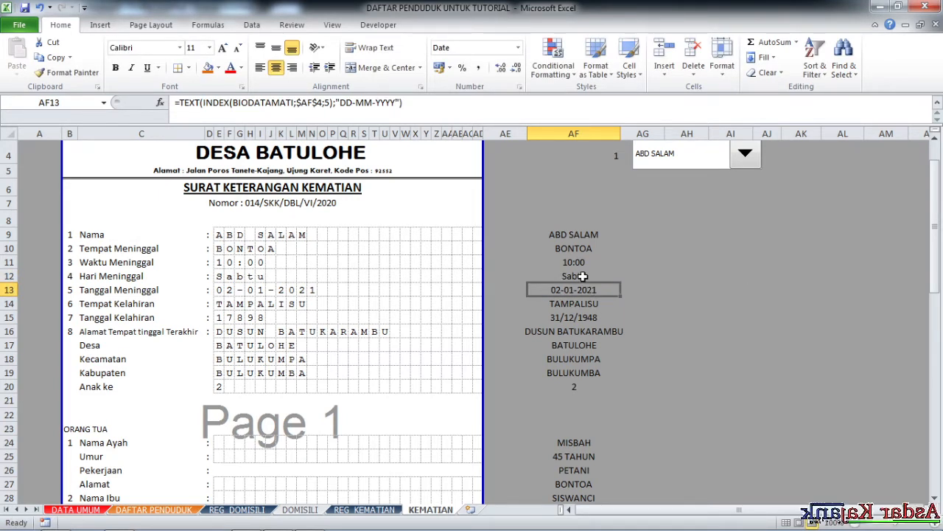
click(579, 275)
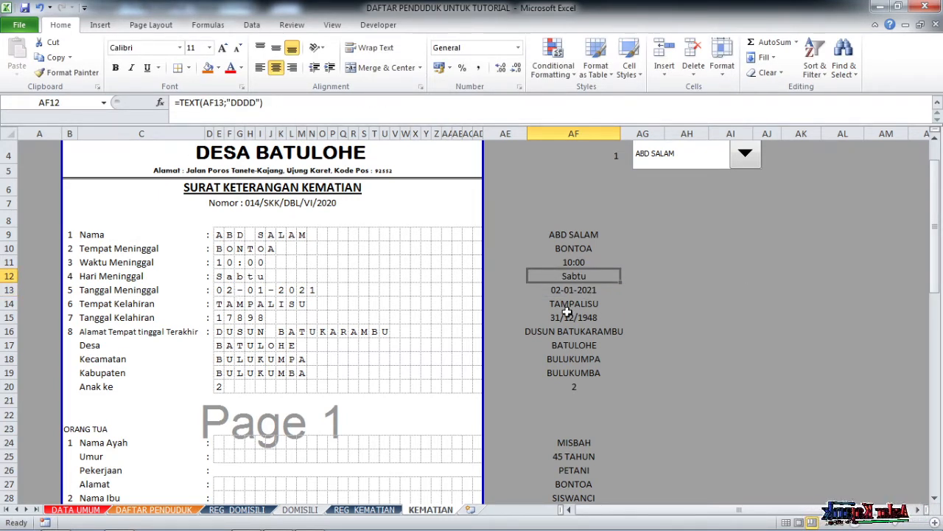
Wrap E12's formula in UPPER, accept Excel's correction, and fill it across row 12 to AD.
click(218, 277)
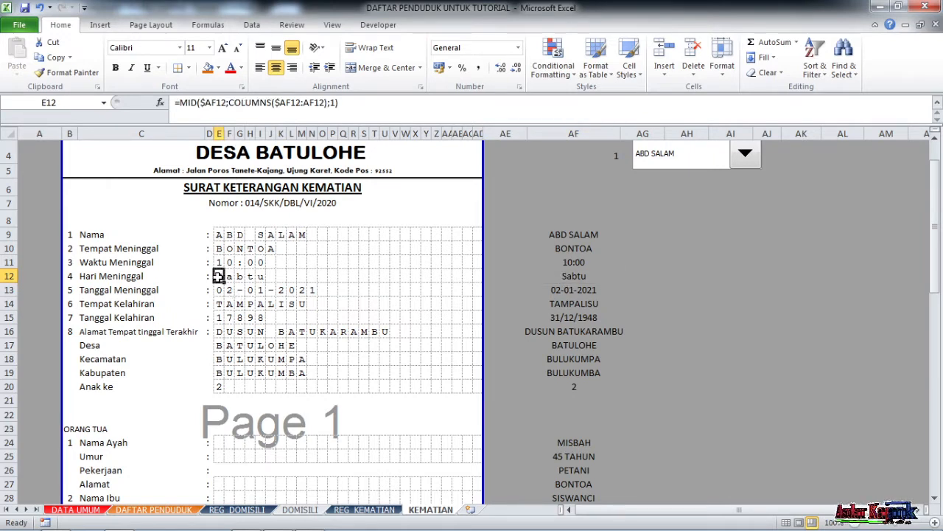
click(181, 104)
text(P)
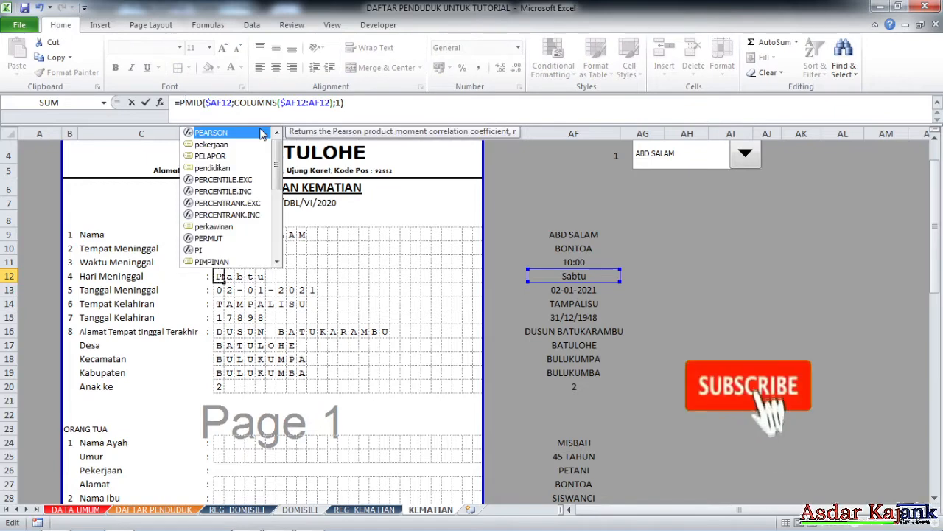
key(BackSpace)
text(UPPER)
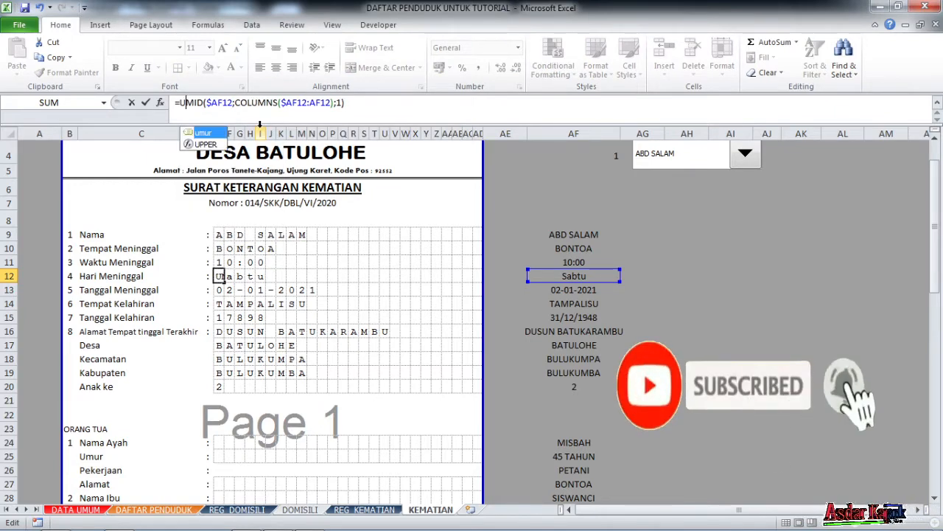
text(()
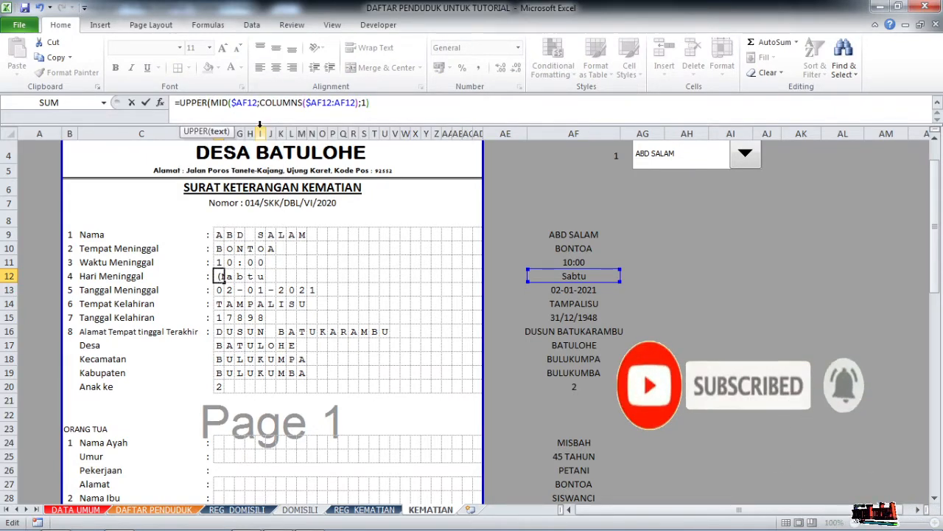
key(Return)
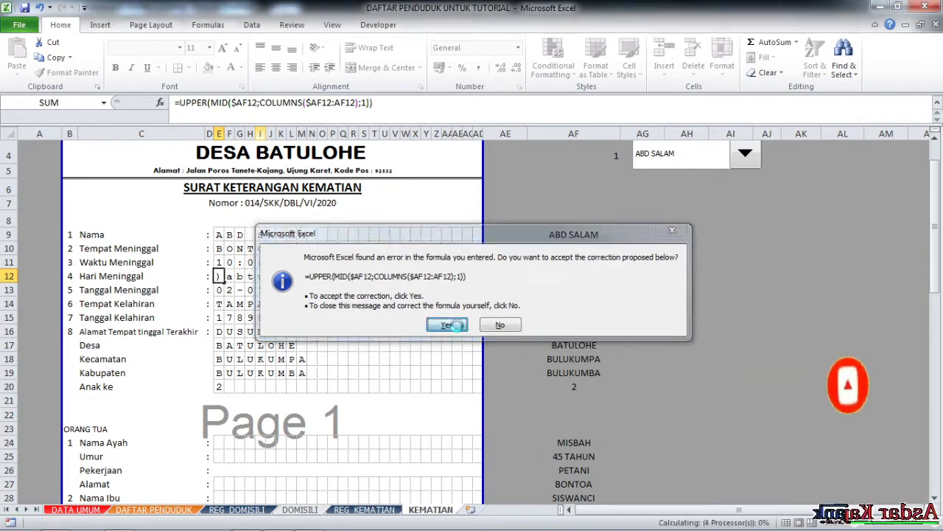
click(447, 325)
drag(222, 281, 479, 286)
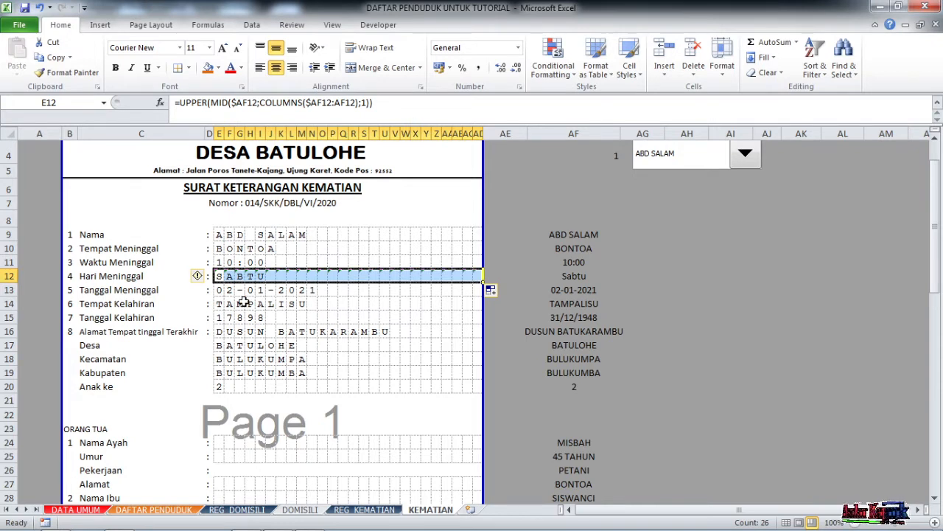
Check the first boxes of the death date, birthplace and birth date rows, then select AF15.
key(ctrl+c)
click(220, 275)
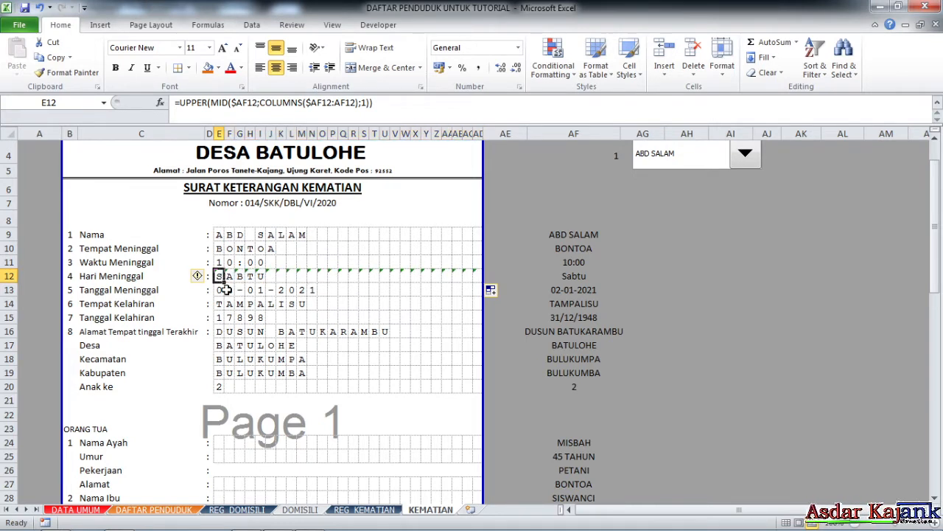
click(230, 289)
click(219, 305)
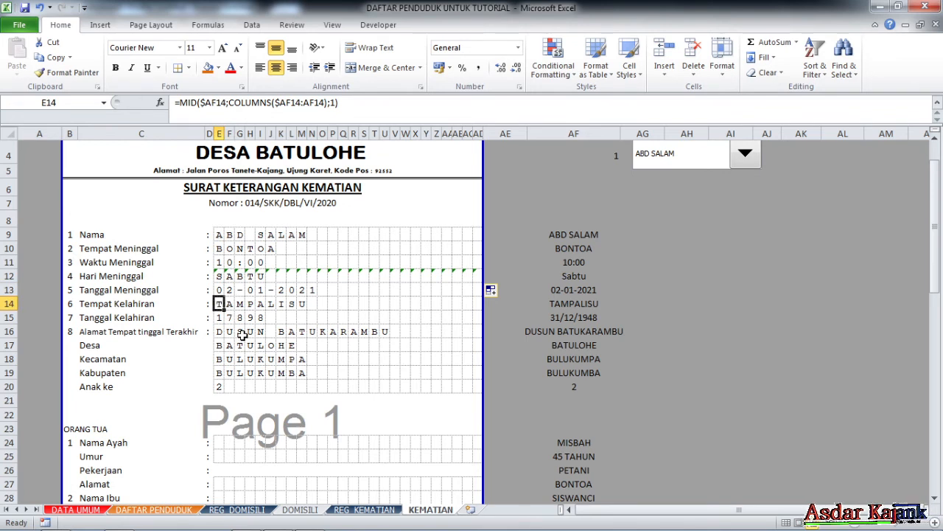
click(219, 318)
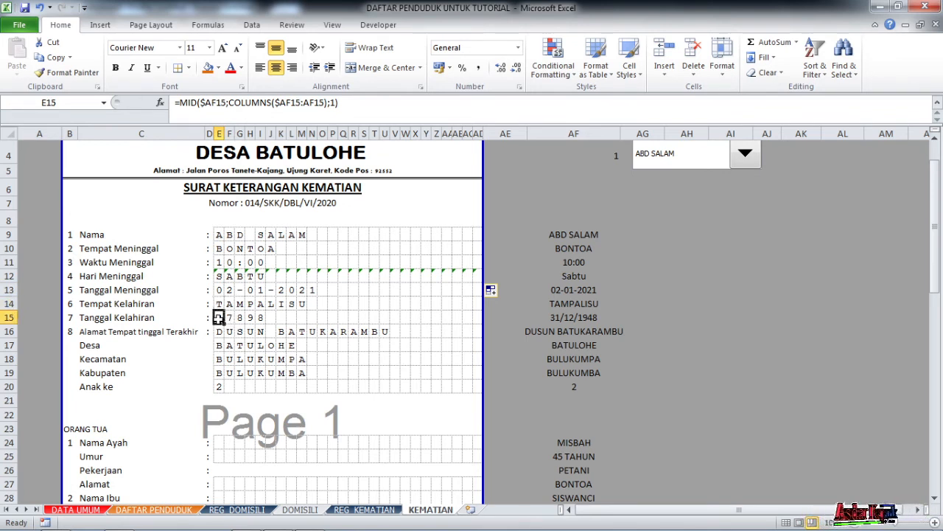
click(575, 317)
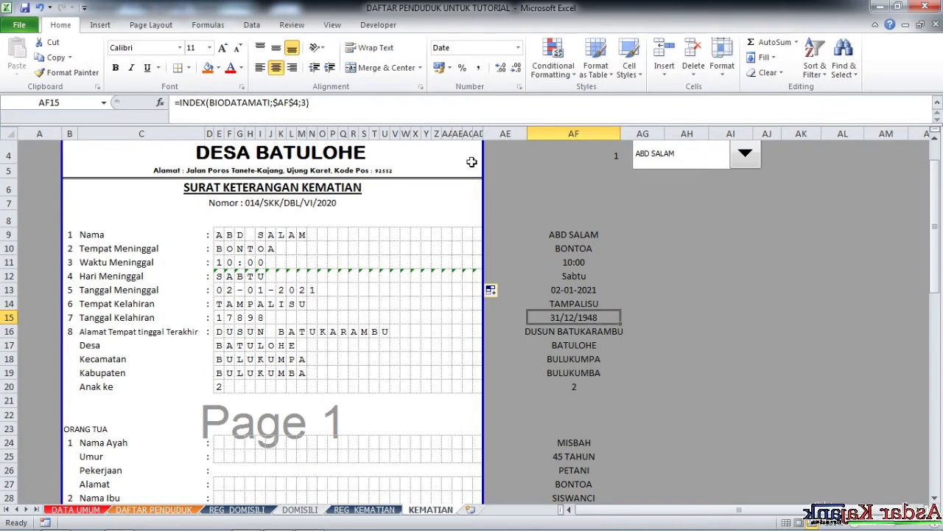
Wrap AF15's birth-date formula in TEXT with "DD-MM-YYYY" so it reads 31-12-1948.
click(177, 103)
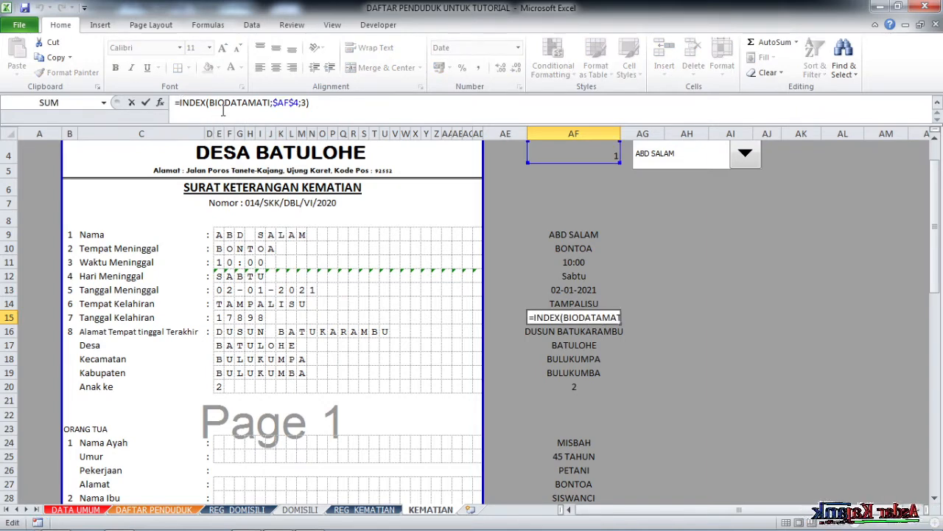
text(TEXT()
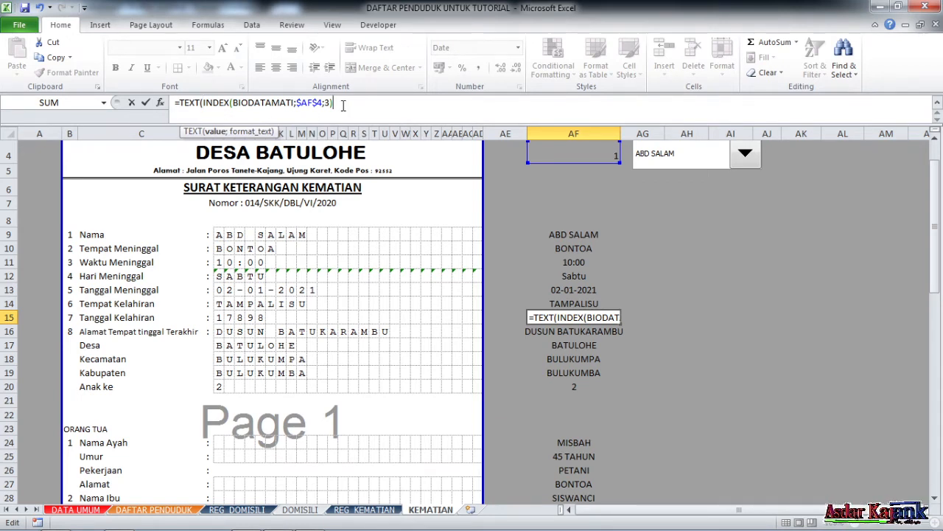
text(;)
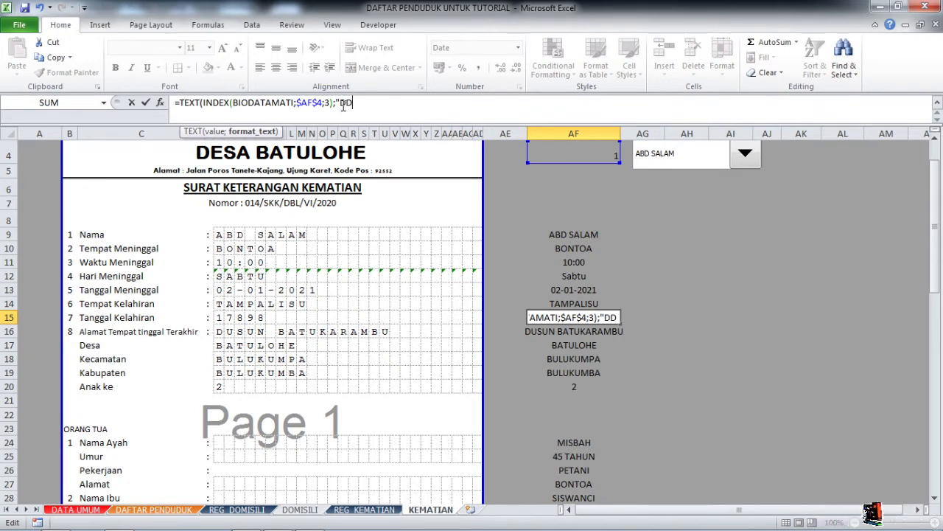
text("DD-)
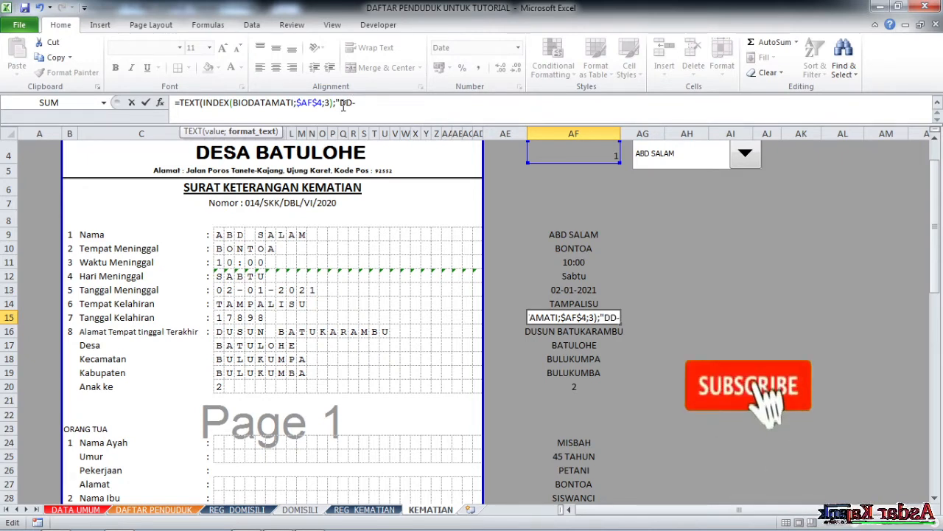
text(MM-YYYY)
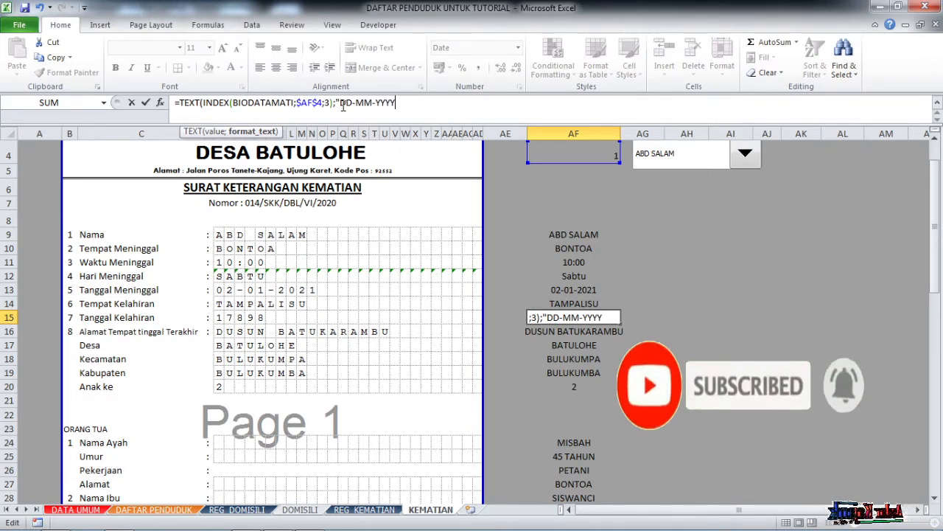
text("))
key(Return)
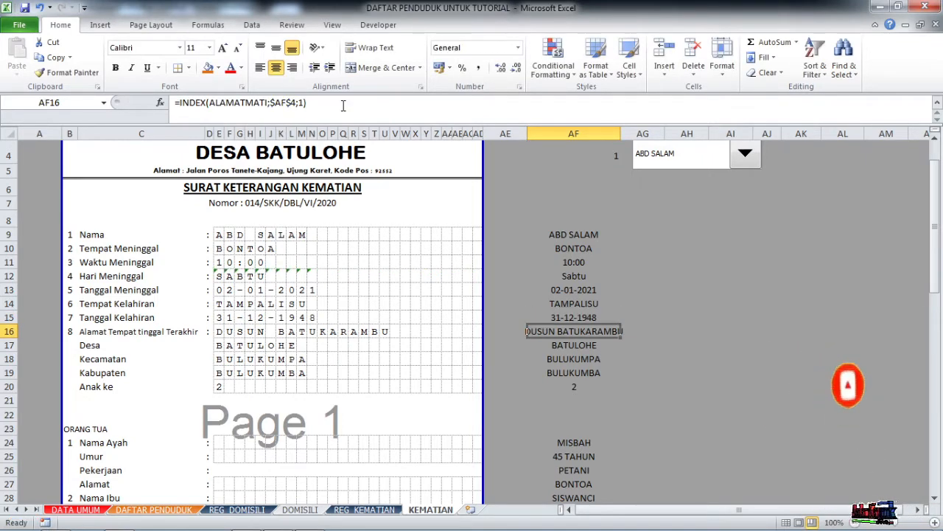
Inspect the birth date, Desa and child-order boxes and the father's name source in AF24.
click(221, 320)
scroll(239, 332, down, 1)
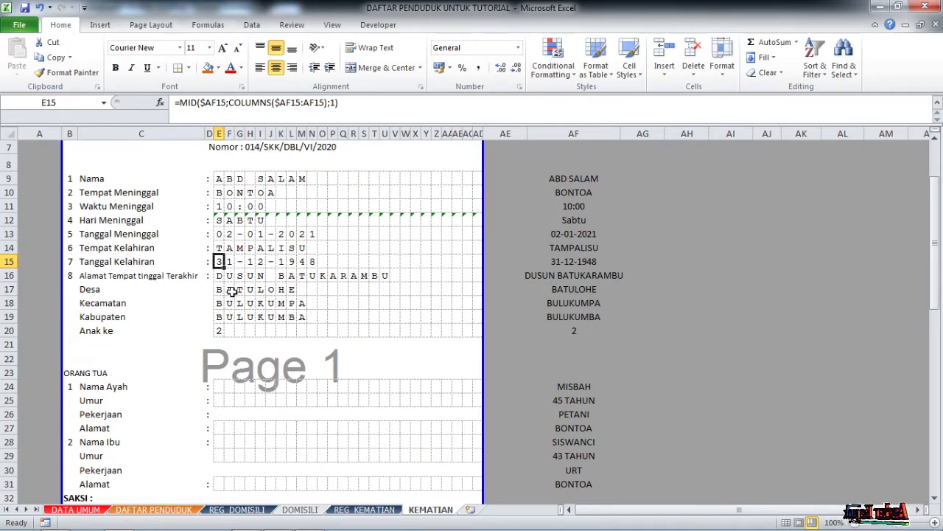
click(233, 290)
click(229, 332)
scroll(299, 319, down, 3)
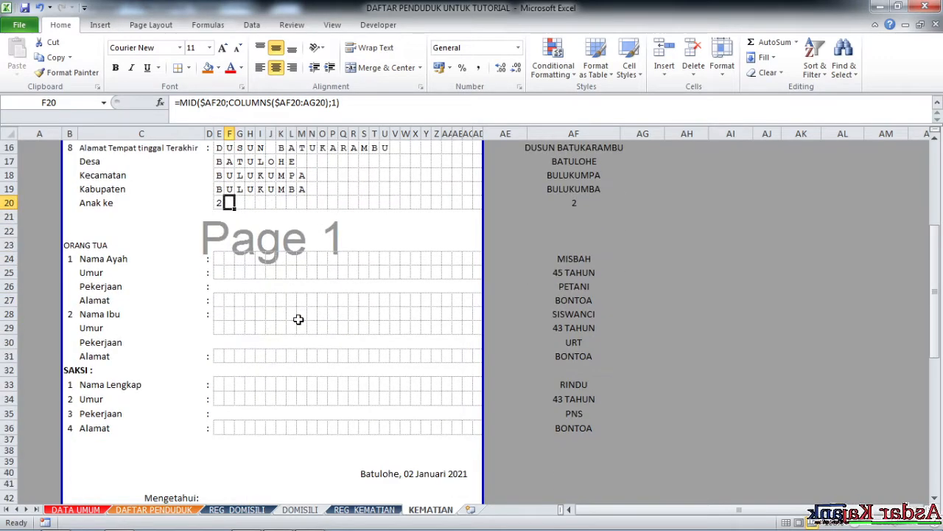
scroll(291, 313, up, 3)
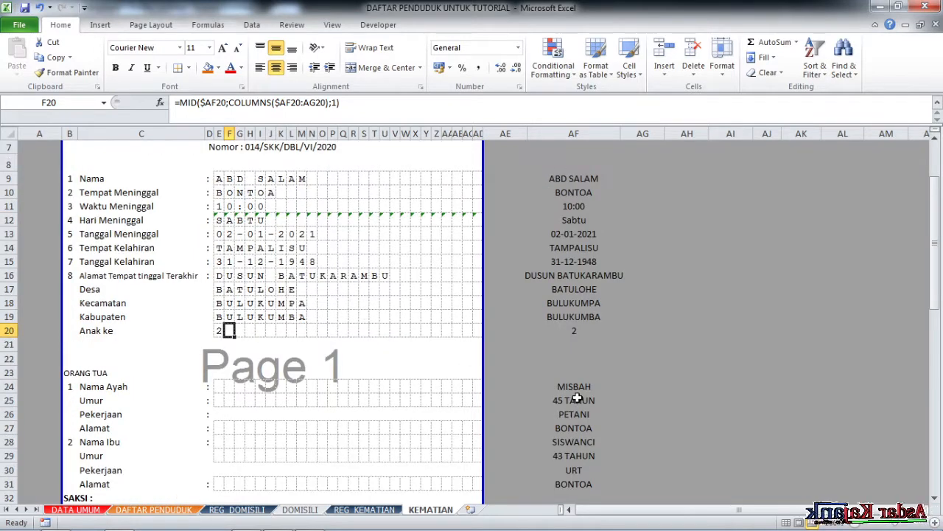
scroll(577, 398, down, 1)
click(569, 343)
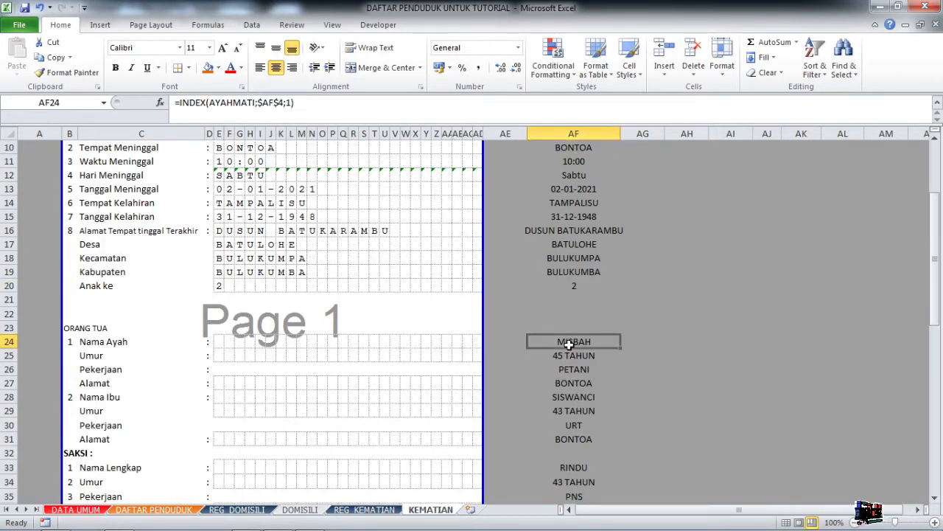
Copy E20's character formula into E24 and fill through AD and row 25 for father's name and 45 TAHUN.
click(220, 285)
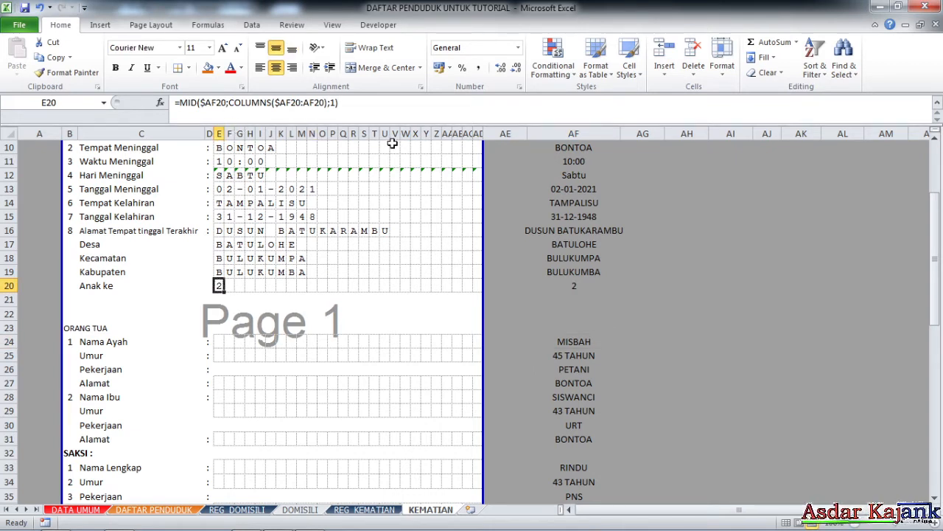
key(ctrl+c)
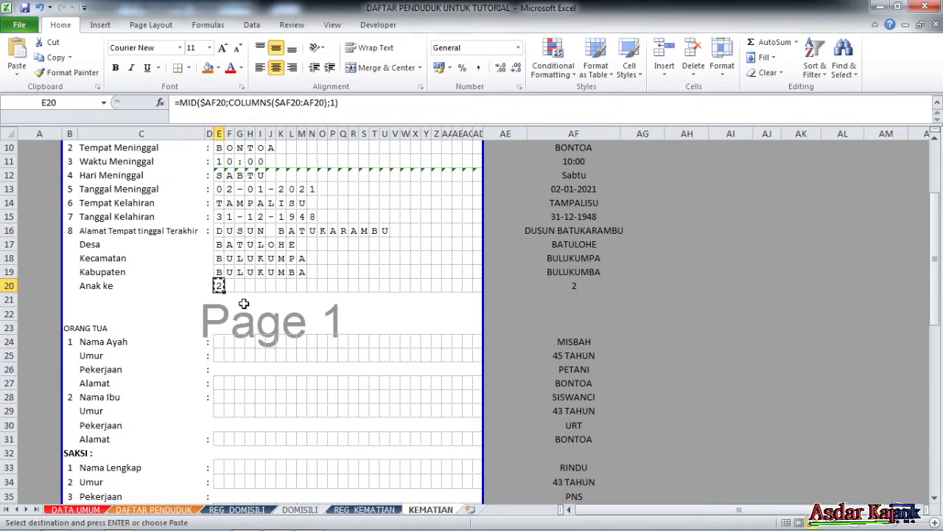
click(220, 341)
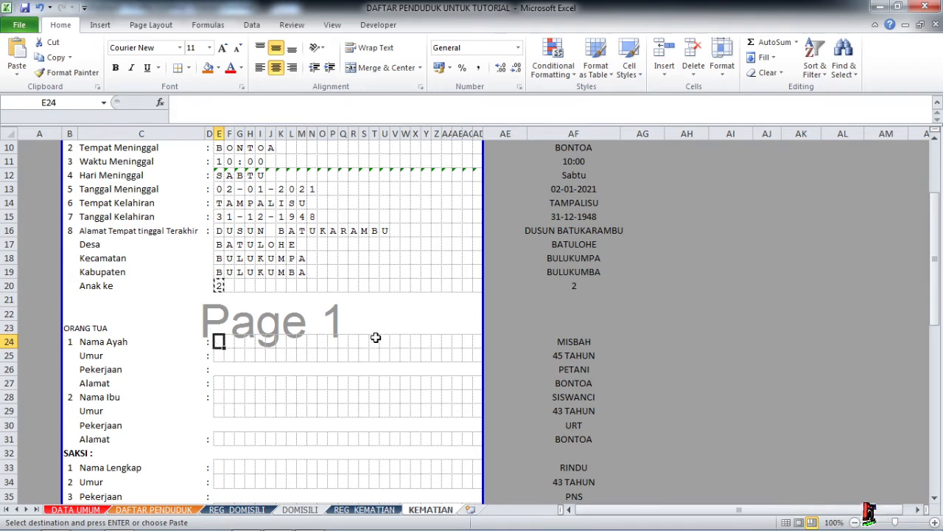
key(ctrl+v)
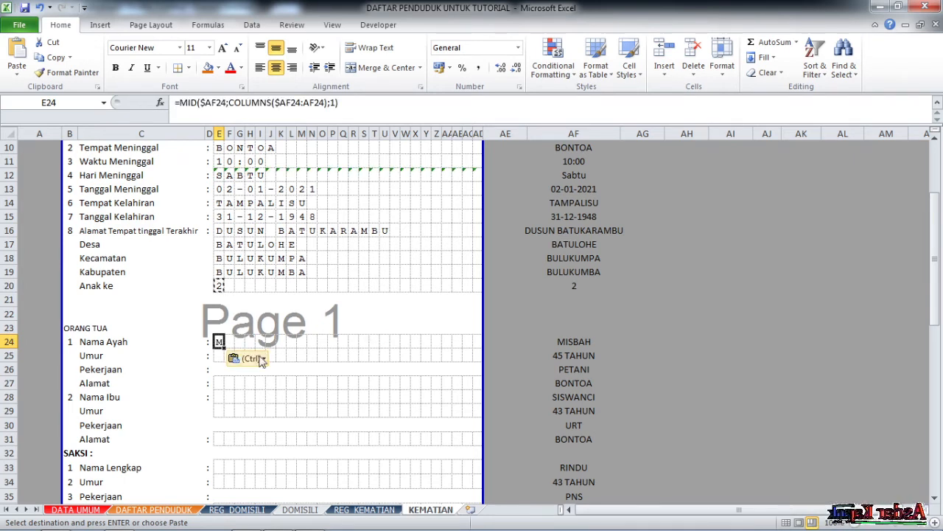
drag(222, 347, 487, 364)
scroll(295, 389, down, 2)
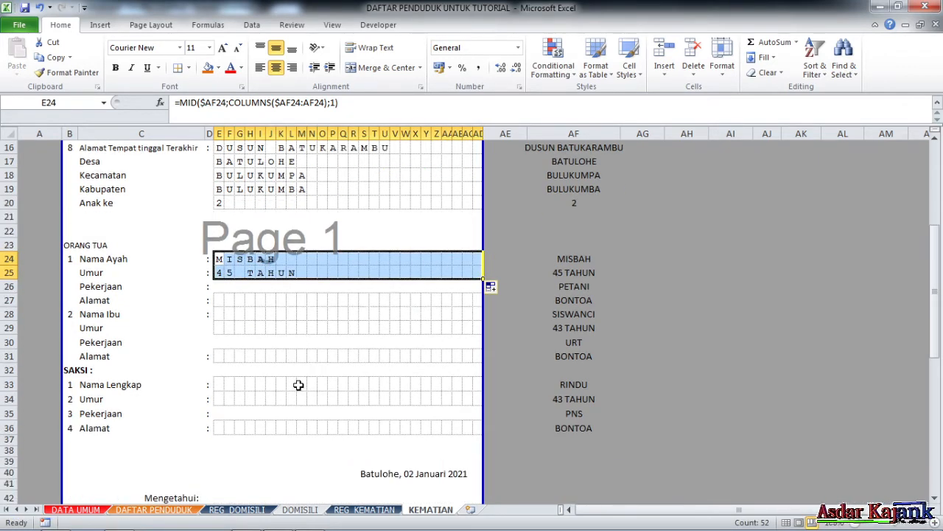
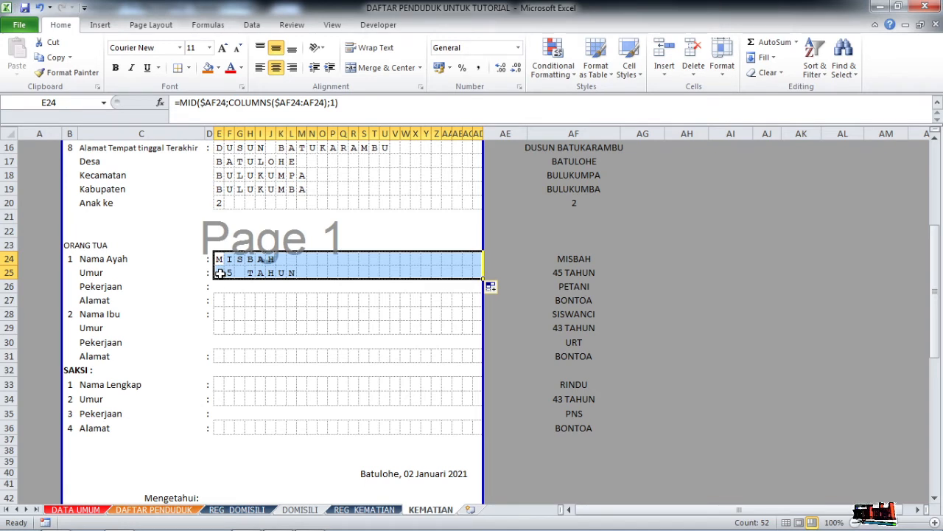
Enter =PROPER(AF26) in E26 so the father's occupation reads Petani.
click(219, 286)
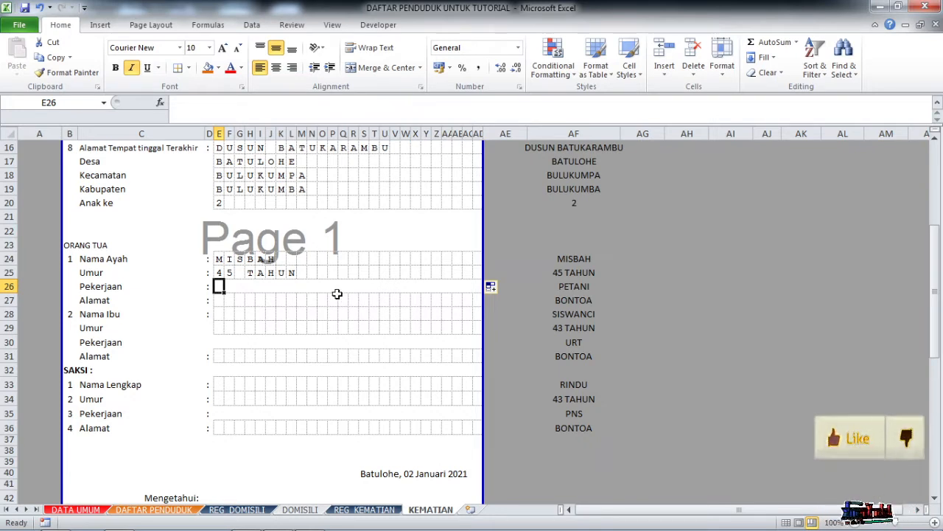
text(=PR)
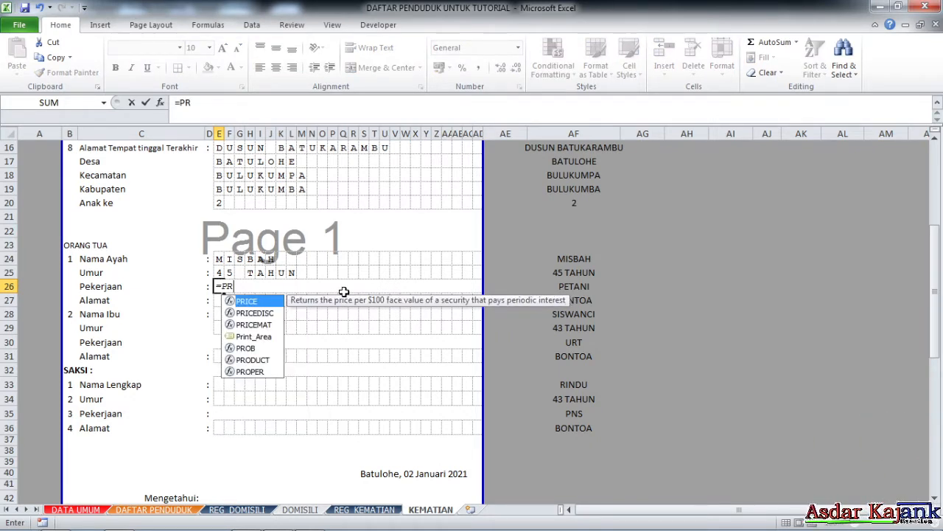
double_click(258, 370)
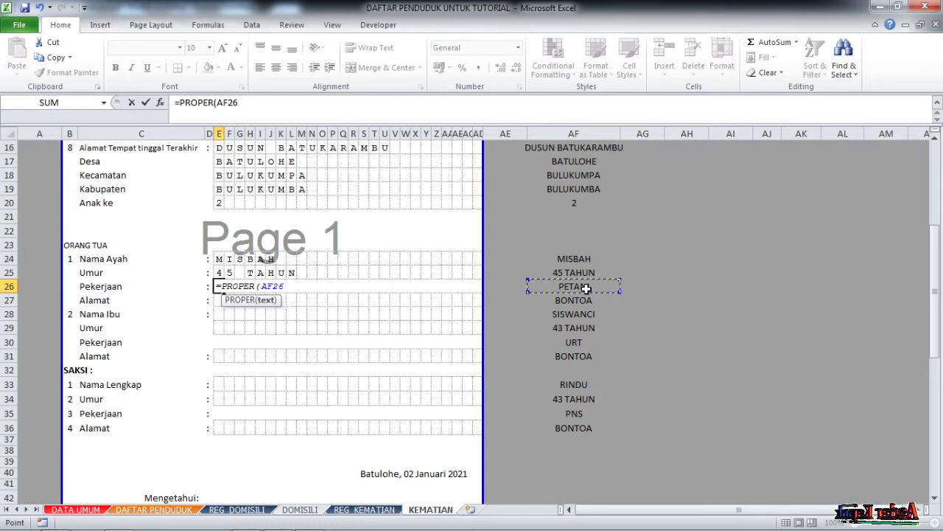
key(Return)
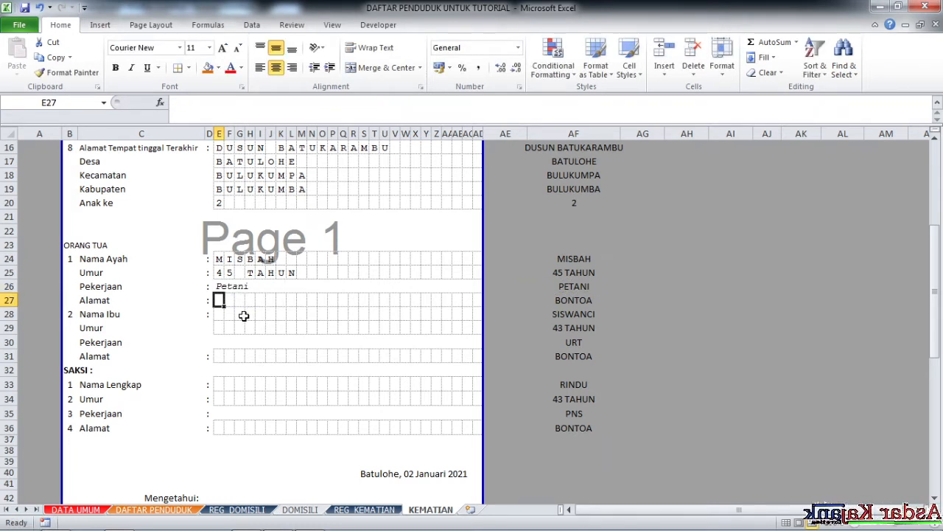
Copy E25's letter-splitting formula into E27:AD29 to spell BONTOA, SISWANCI and 43 TAHUN.
click(217, 272)
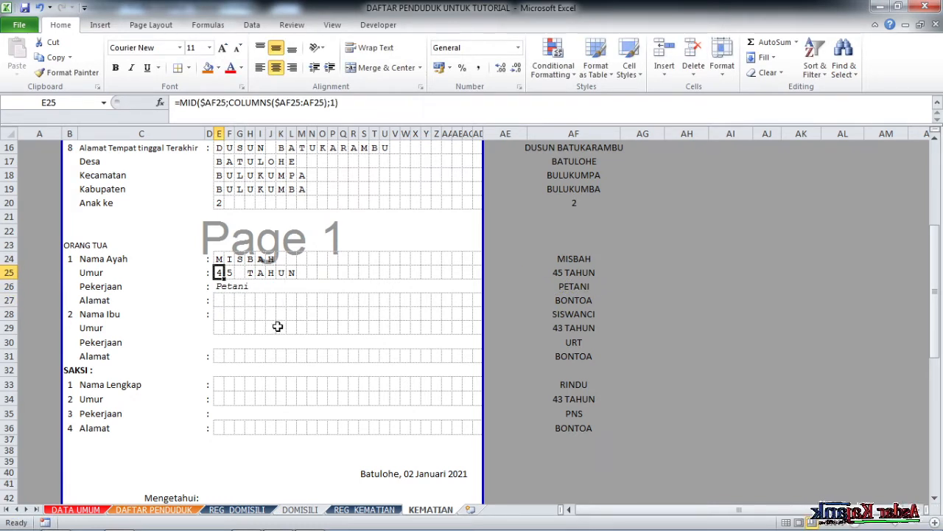
key(ctrl+c)
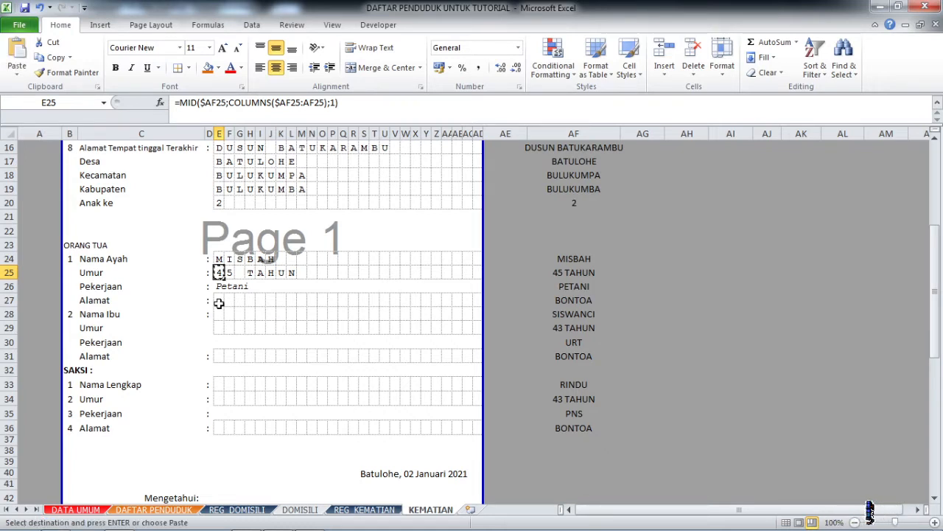
click(219, 300)
key(ctrl+v)
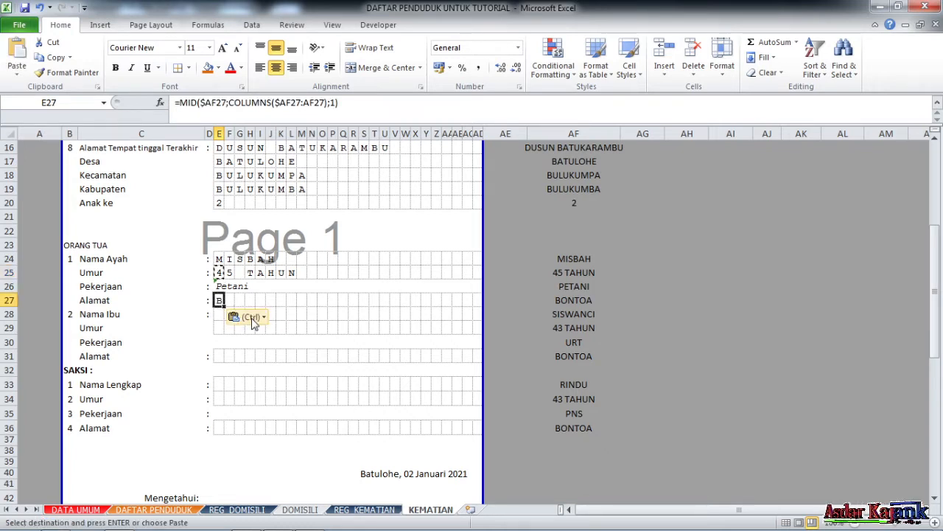
drag(224, 307, 465, 341)
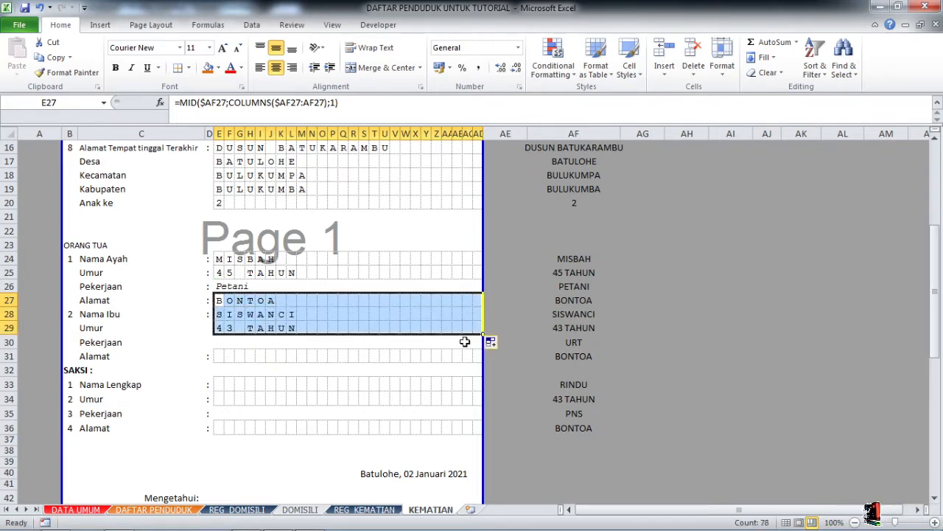
scroll(353, 361, down, 2)
scroll(349, 352, up, 1)
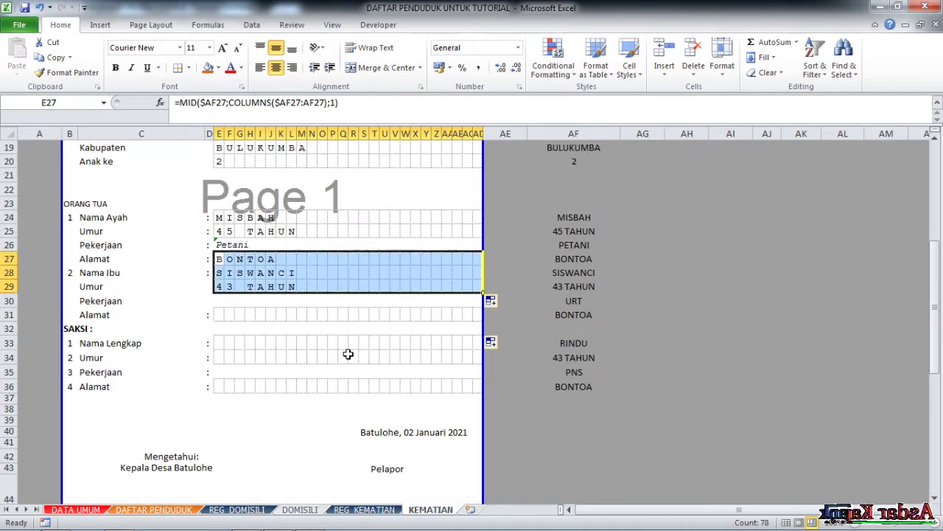
click(219, 286)
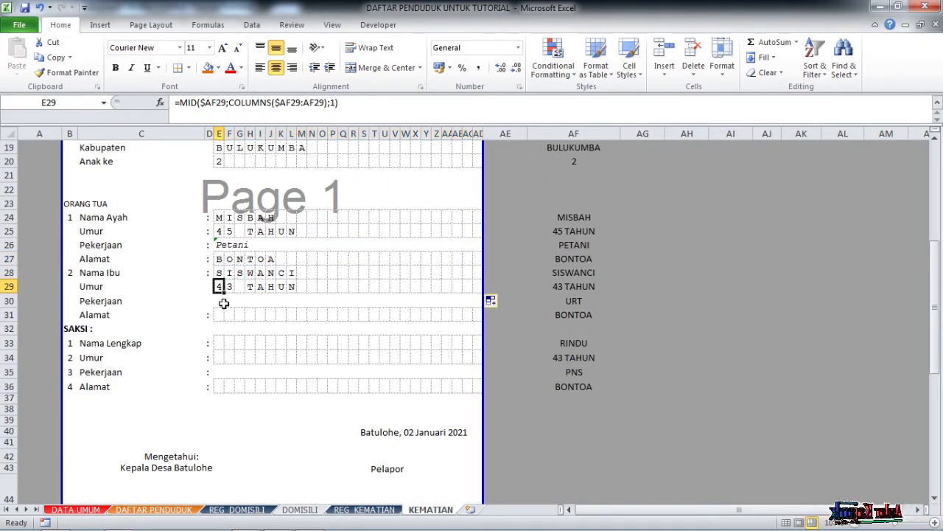
Enter =PROPER(AF30) in E30 so the mother's occupation reads Urt.
click(220, 301)
text(=)
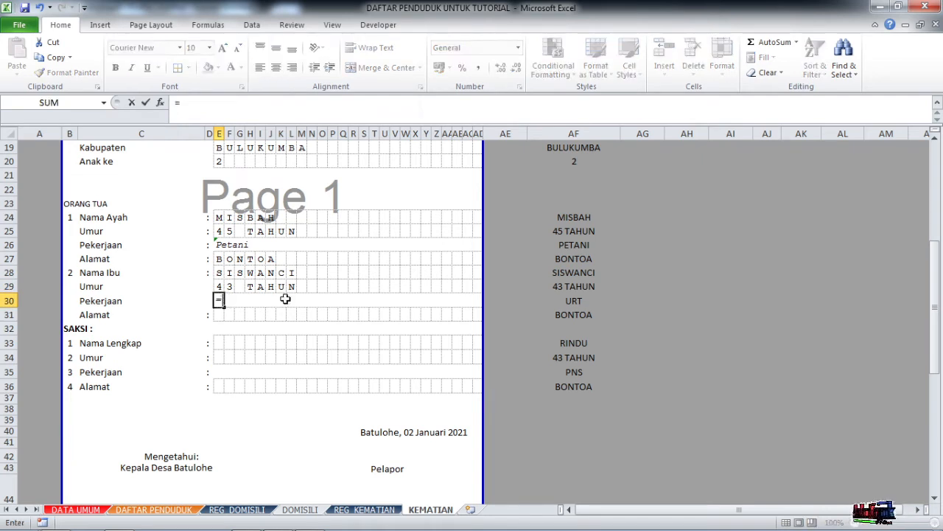
click(575, 300)
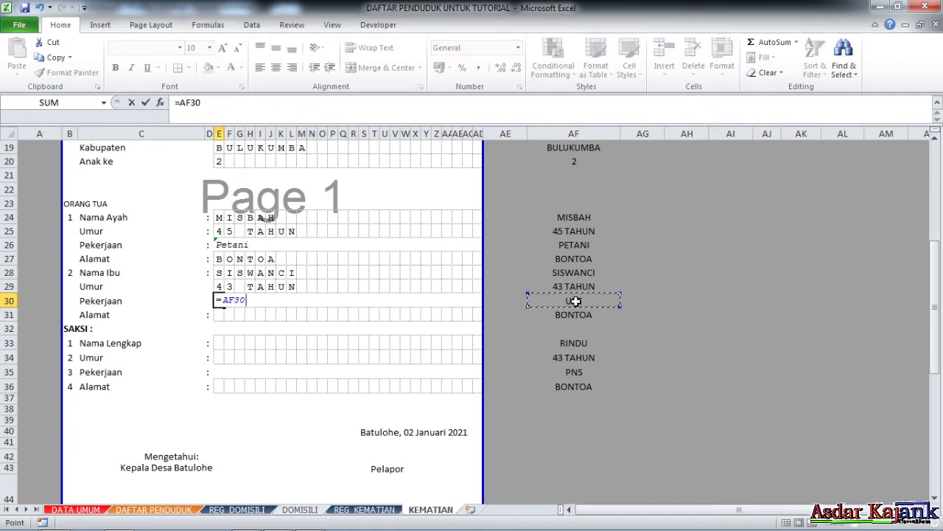
click(196, 105)
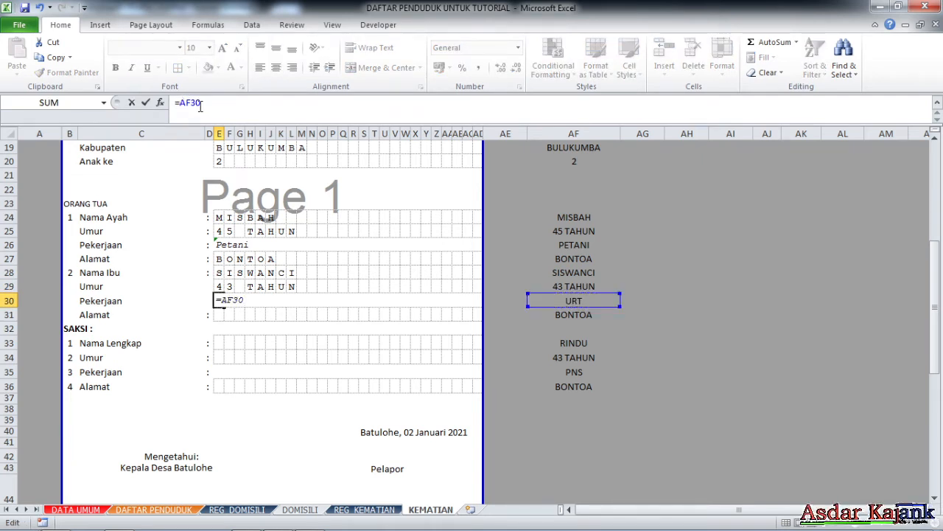
text(PR)
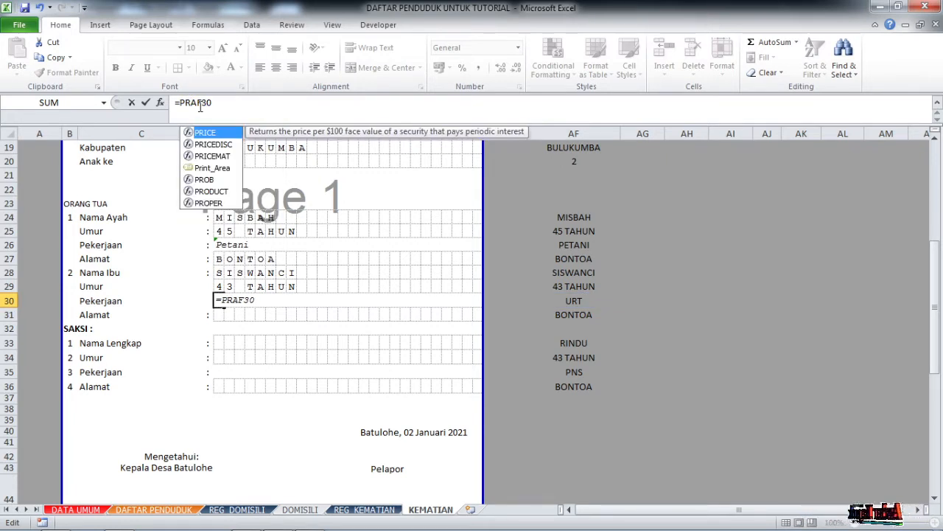
text(OPER()
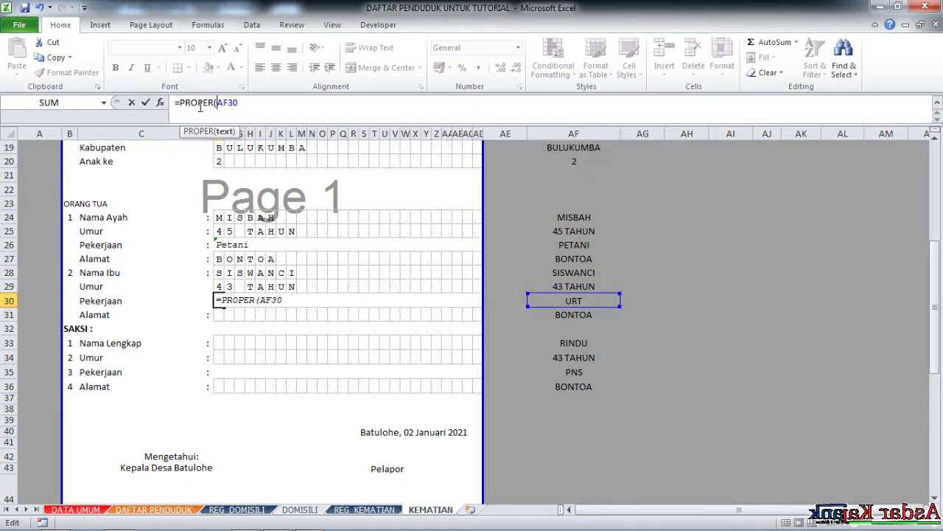
key(Return)
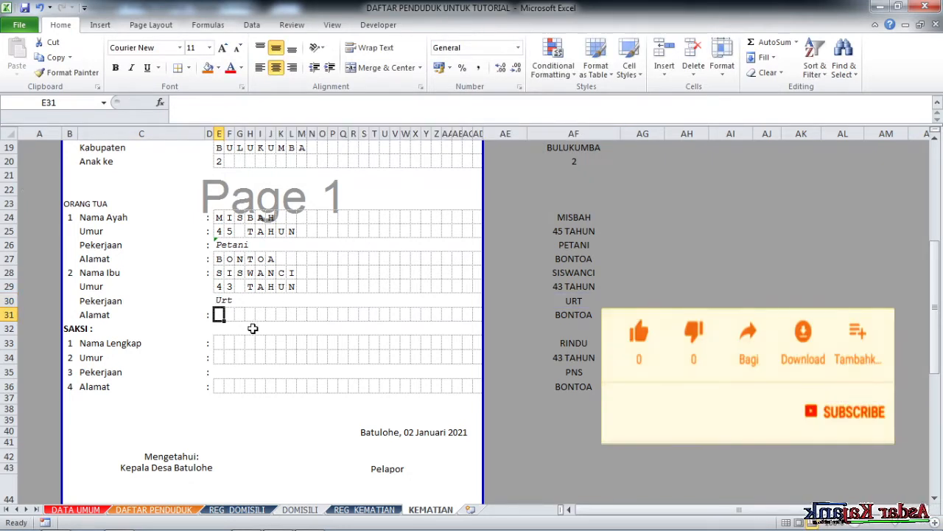
Copy E29's letter-splitting formula into E31 and fill to AD to spell BONTOA.
click(219, 285)
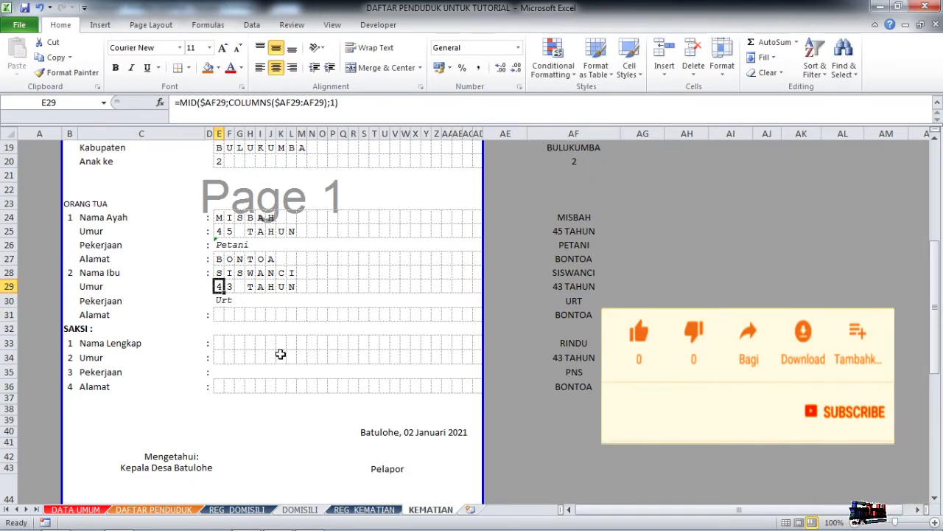
key(ctrl+c)
key(Down)
key(Down)
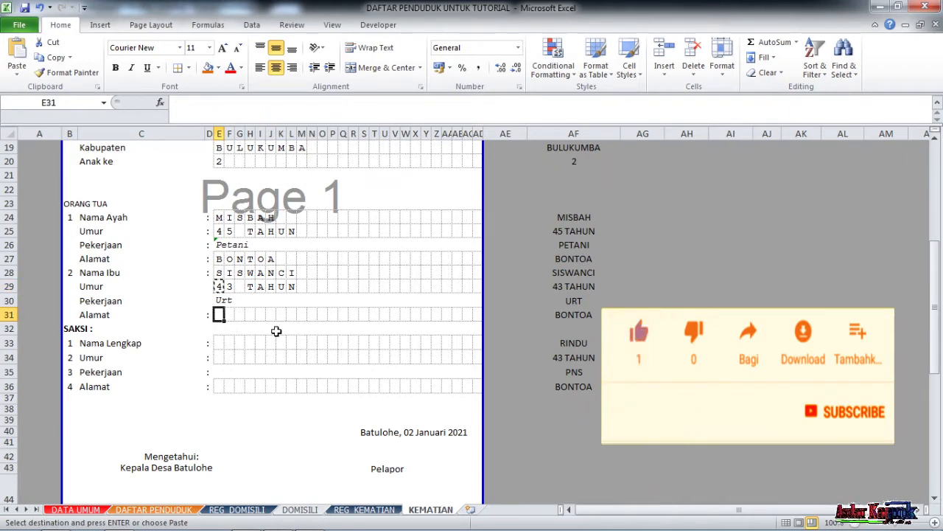
key(ctrl+v)
drag(225, 320, 478, 336)
scroll(344, 362, down, 1)
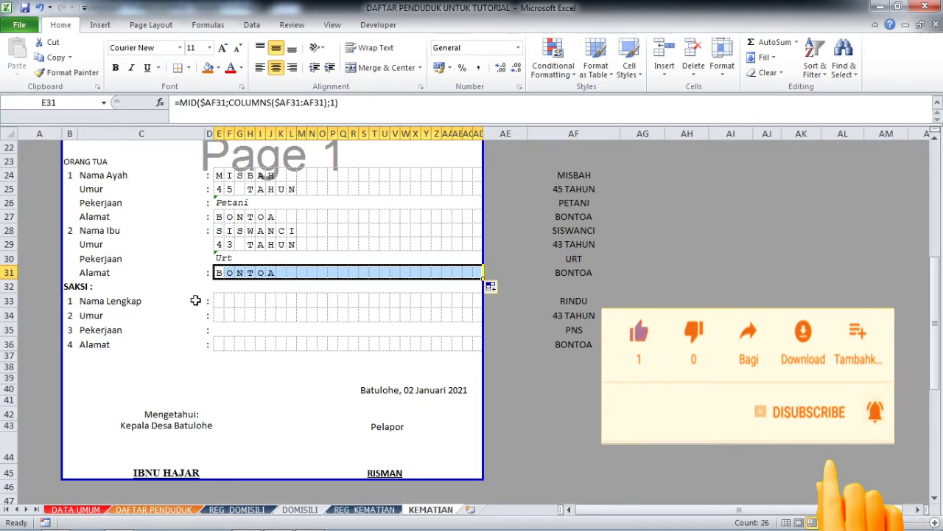
click(216, 272)
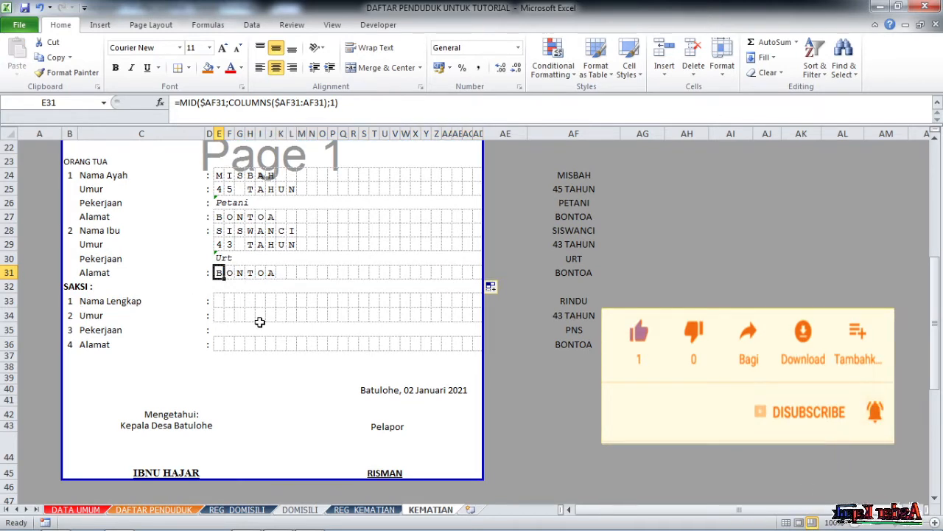
Copy E31's formula into E33 and fill through row 34 to spell RINDU and 43 TAHUN.
click(580, 300)
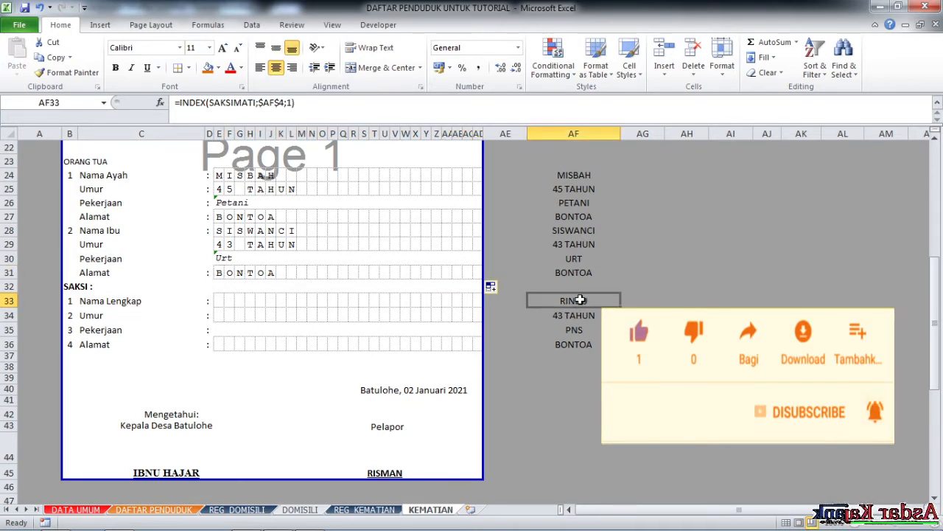
click(218, 273)
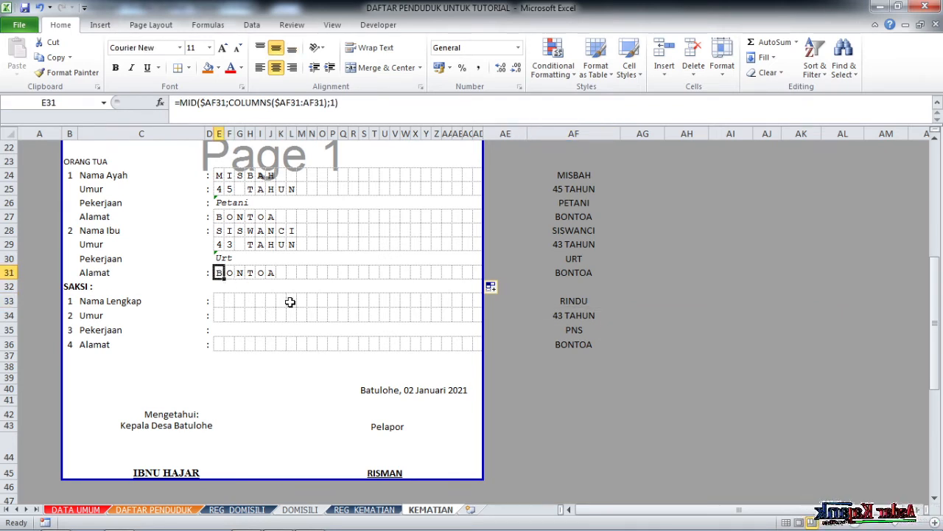
key(ctrl+c)
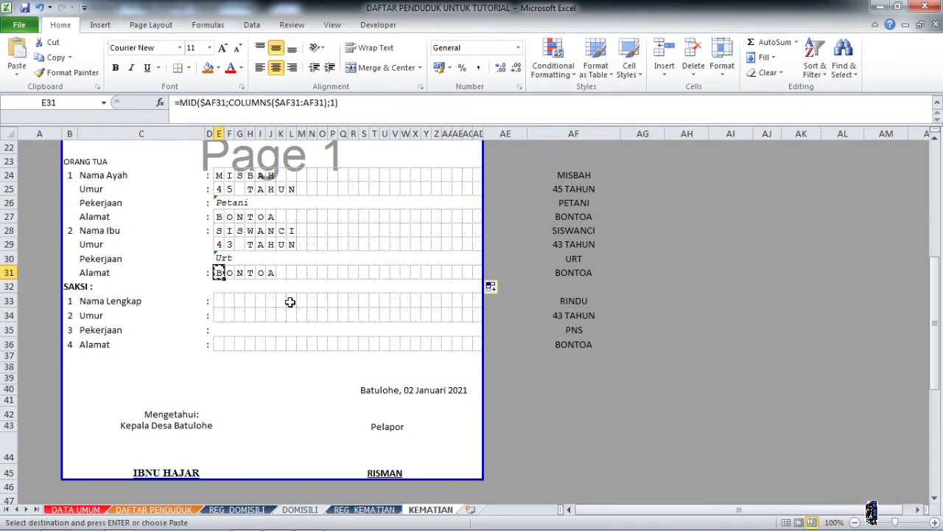
click(218, 301)
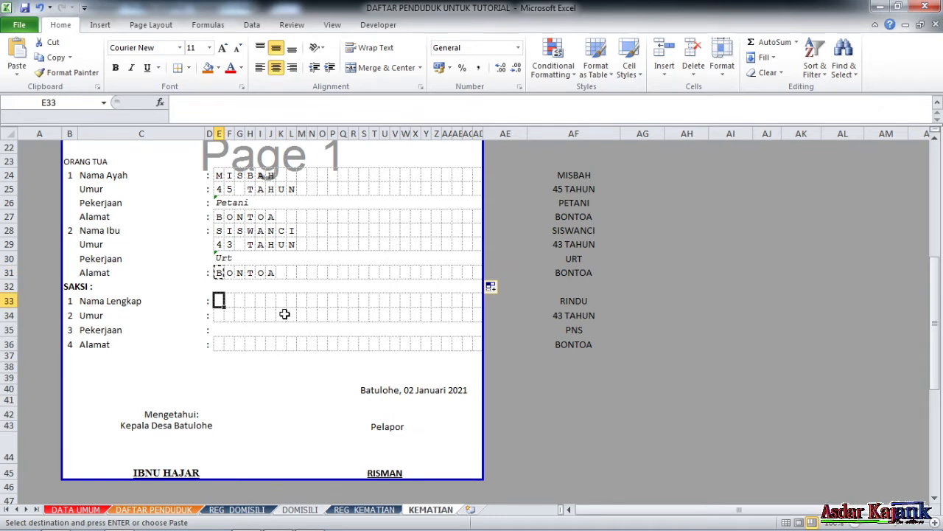
key(Return)
drag(224, 307, 482, 322)
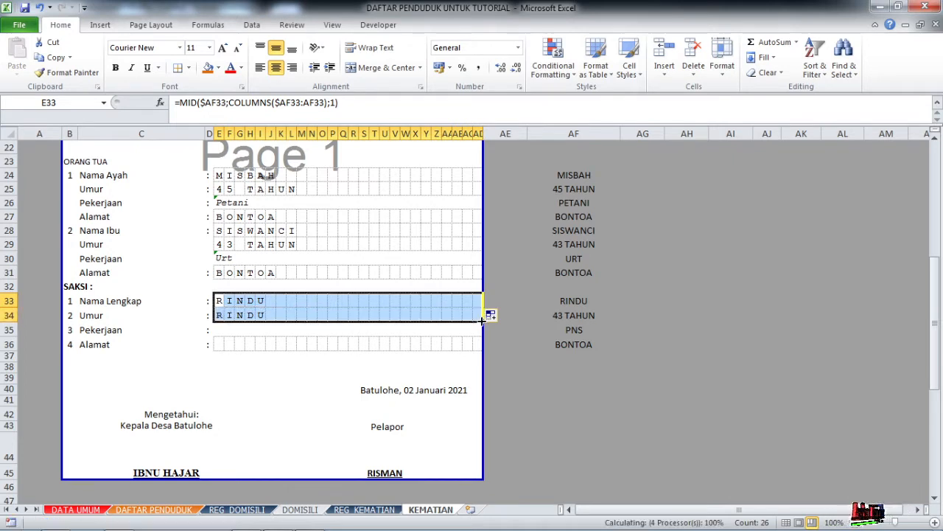
Link E35 to AF35 so the witness occupation shows PNS.
click(220, 329)
text(=)
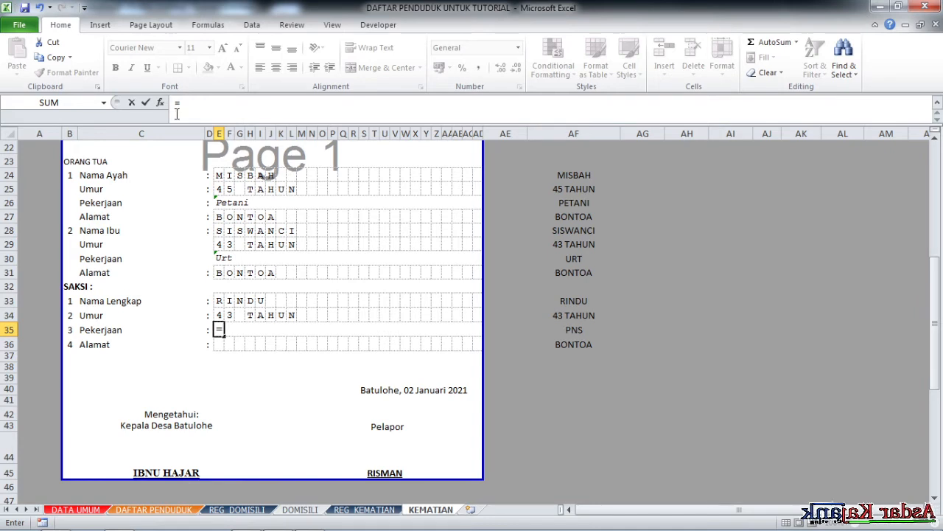
click(579, 329)
key(Return)
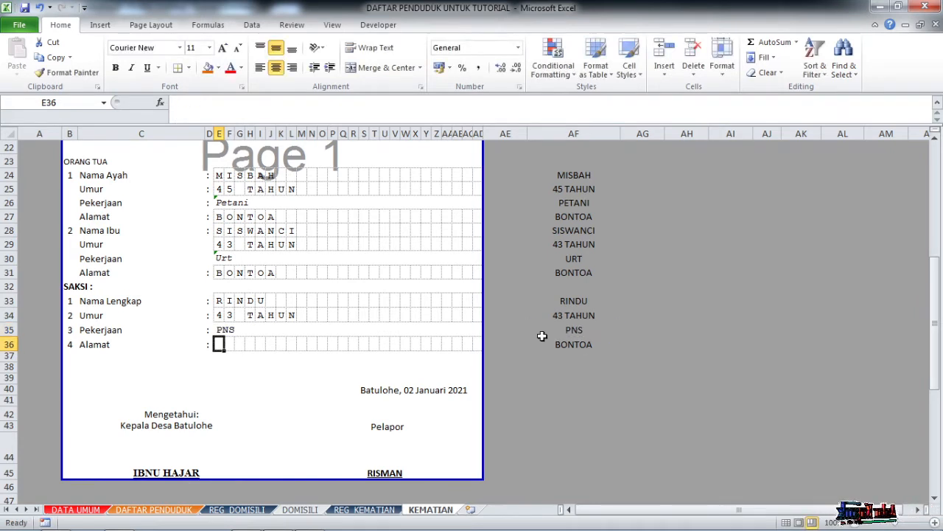
Copy E34's letter-splitting formula into E36 and fill across row 36.
click(220, 315)
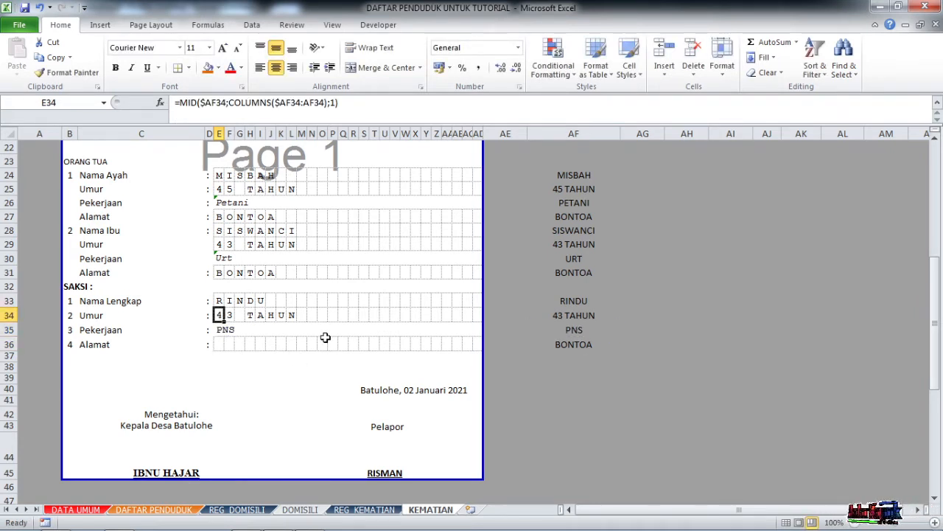
key(ctrl+c)
click(220, 344)
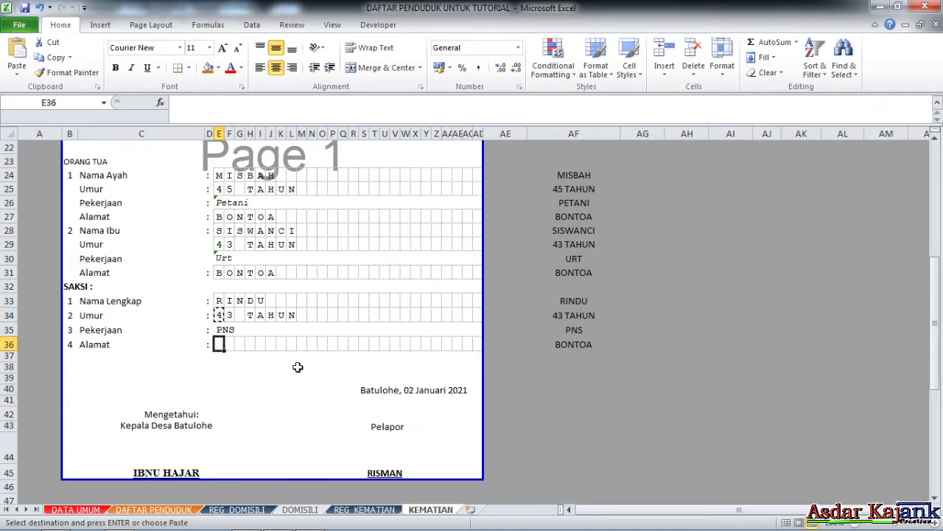
key(ctrl+v)
drag(225, 350, 481, 347)
Review the filled form and switch to the REG_KEMATIAN register sheet.
click(363, 286)
scroll(335, 272, up, 7)
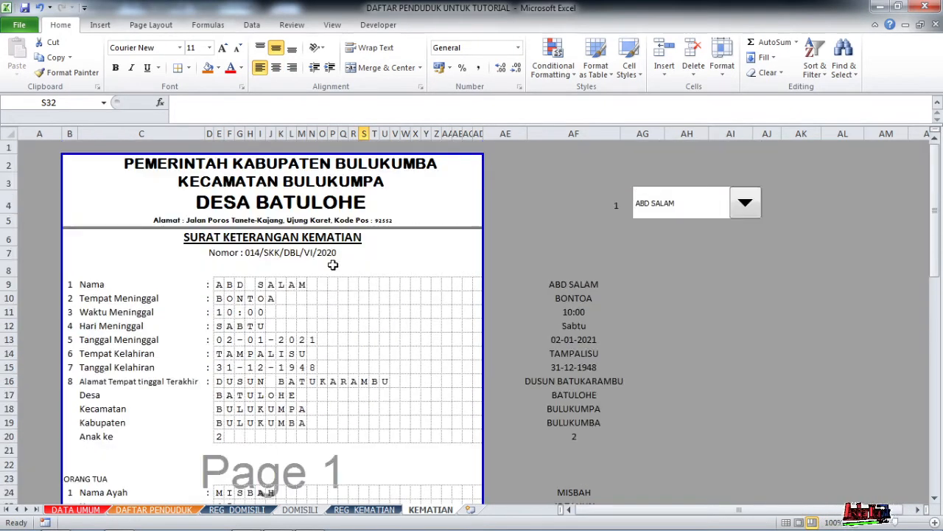
scroll(313, 278, down, 7)
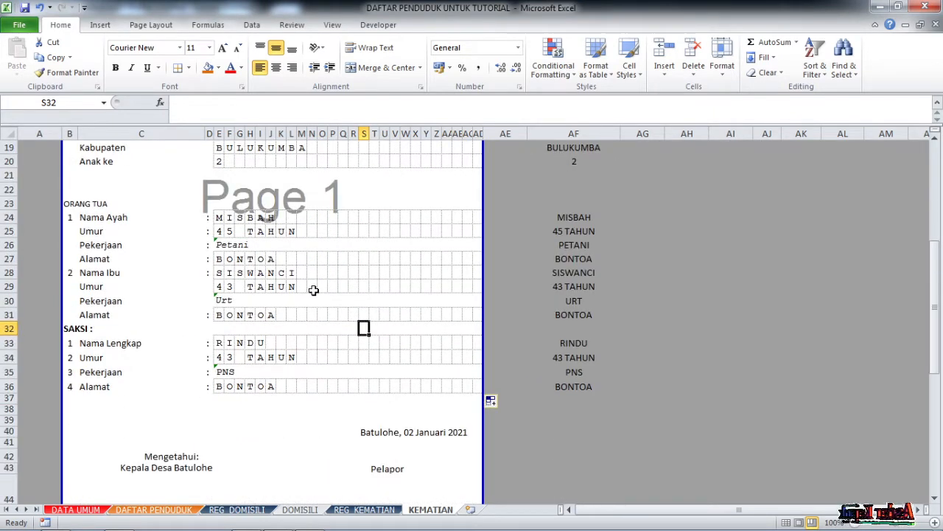
scroll(274, 317, up, 3)
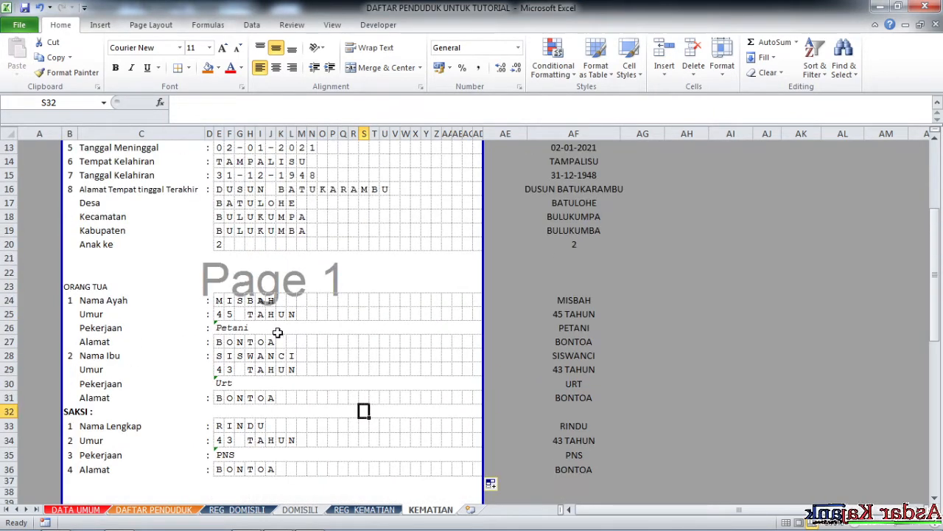
scroll(266, 338, down, 1)
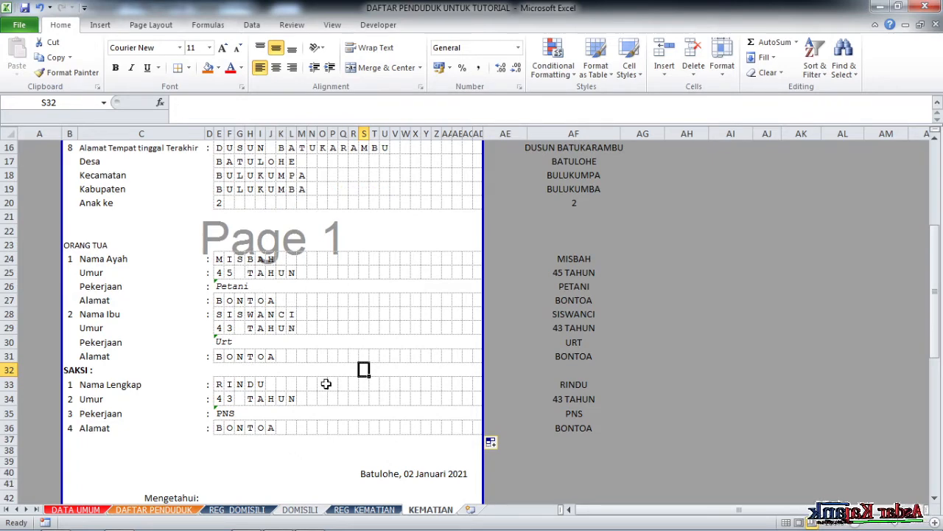
scroll(254, 324, up, 4)
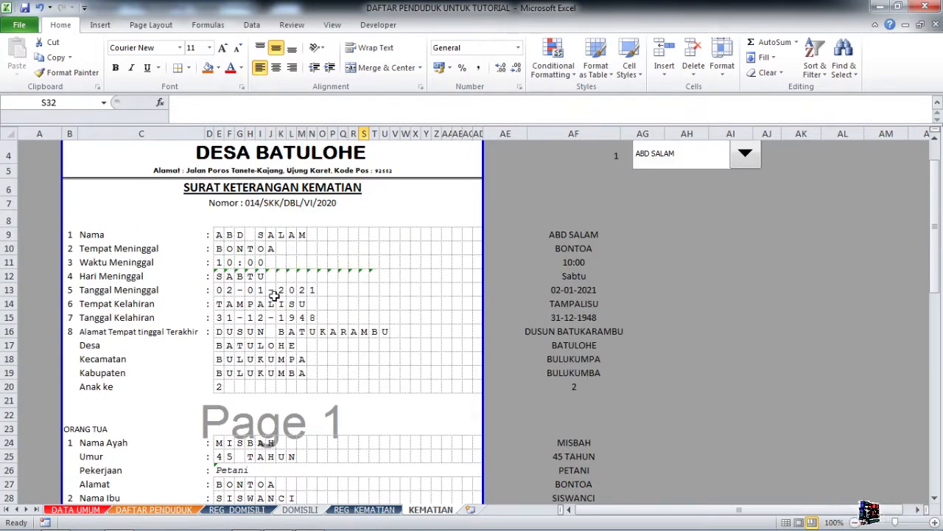
scroll(274, 295, down, 6)
scroll(248, 356, up, 1)
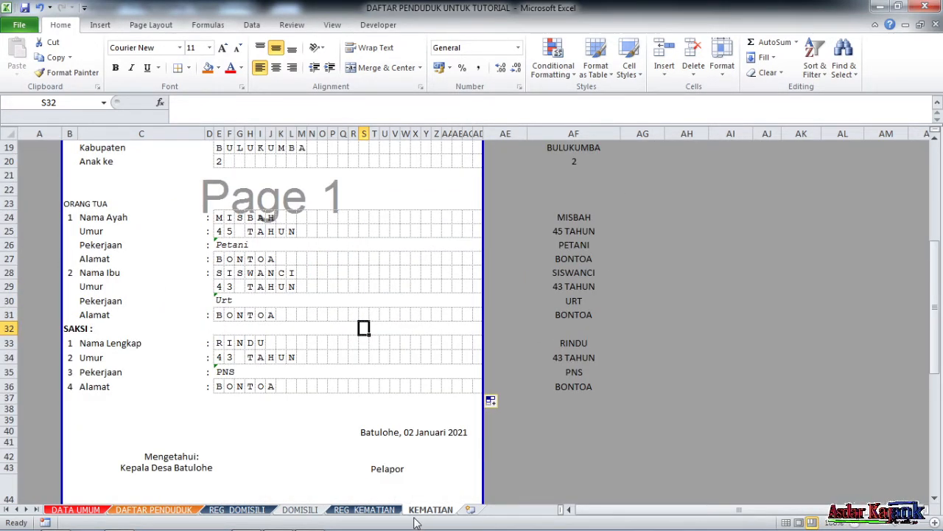
click(364, 509)
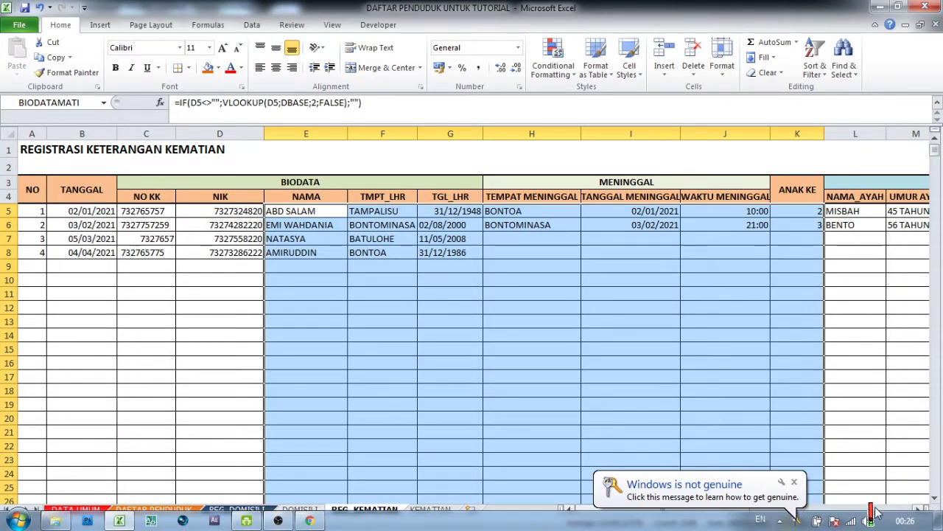
Inspect the father's name, age and occupation PETANI entries in register row 5.
click(917, 510)
click(917, 510)
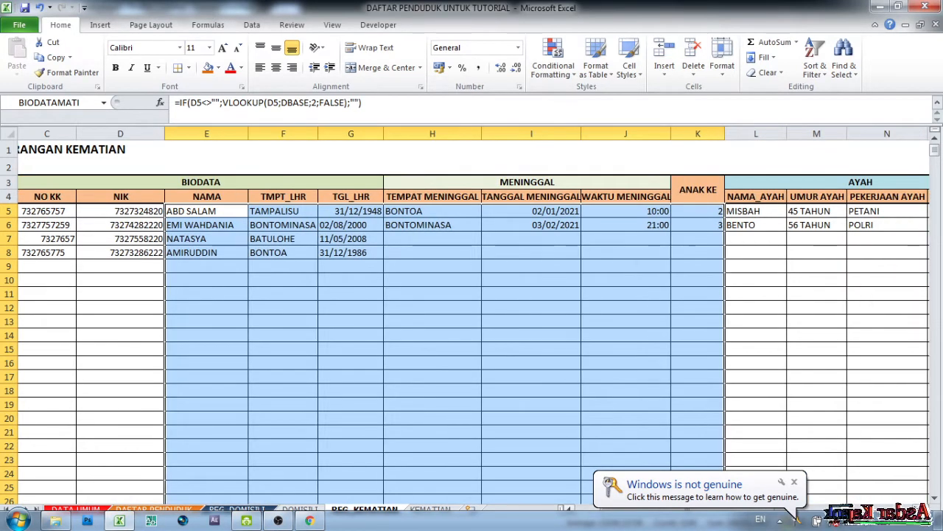
click(735, 211)
click(806, 209)
click(866, 212)
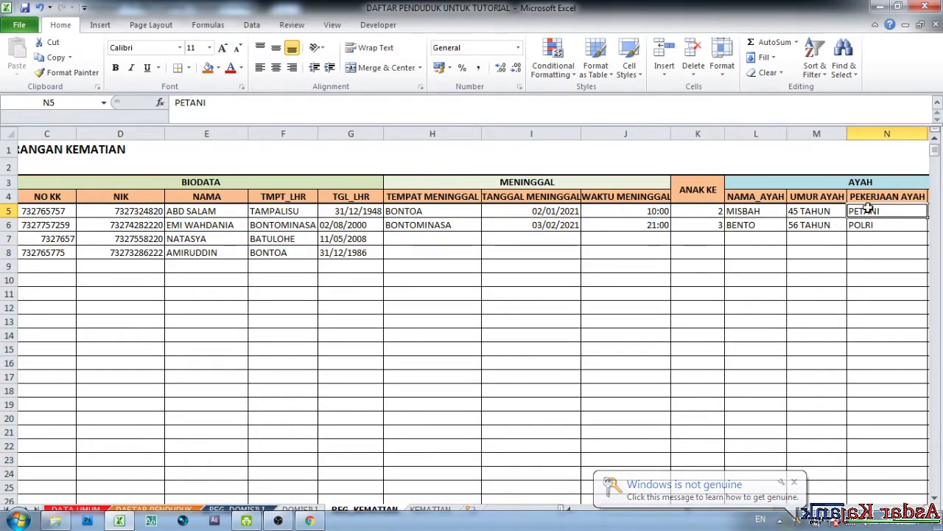
Compare the father's name, age and occupation cells on KEMATIAN, then return to REG_KEMATIAN's mother columns.
click(430, 509)
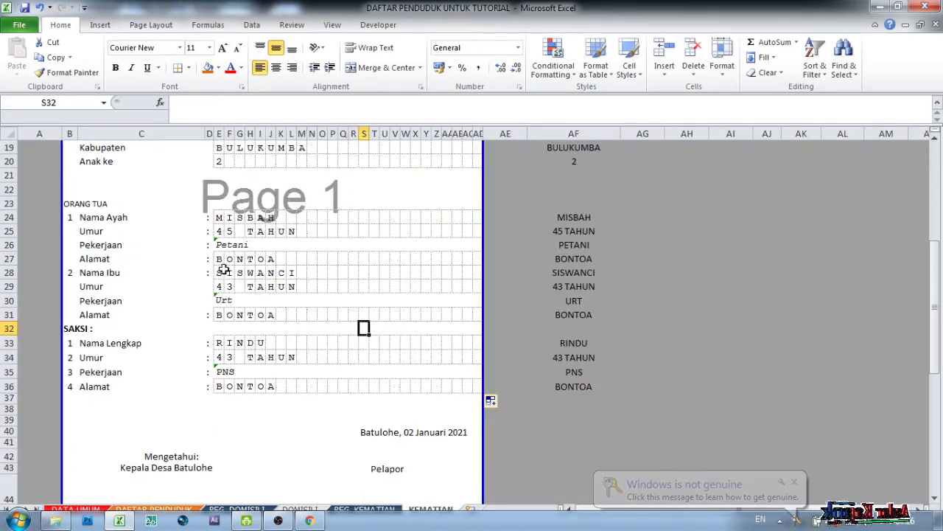
click(220, 216)
click(220, 231)
click(229, 245)
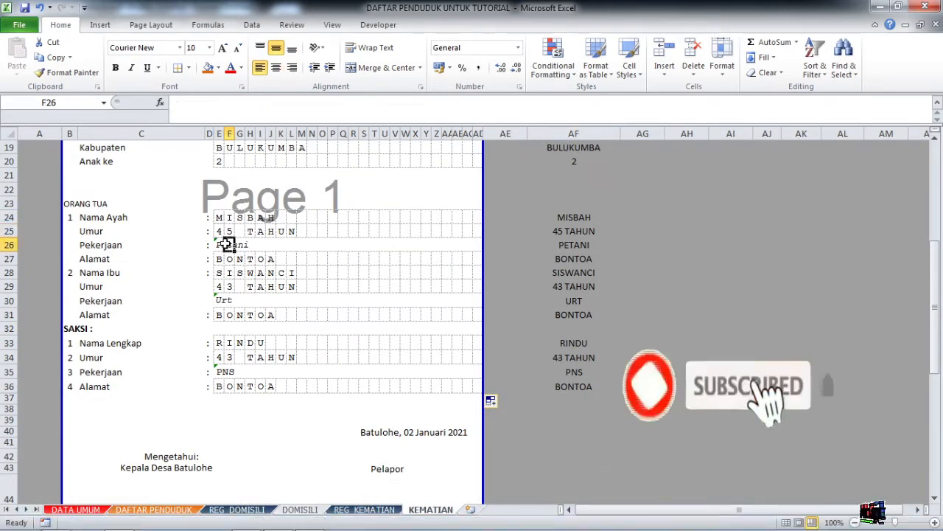
click(364, 510)
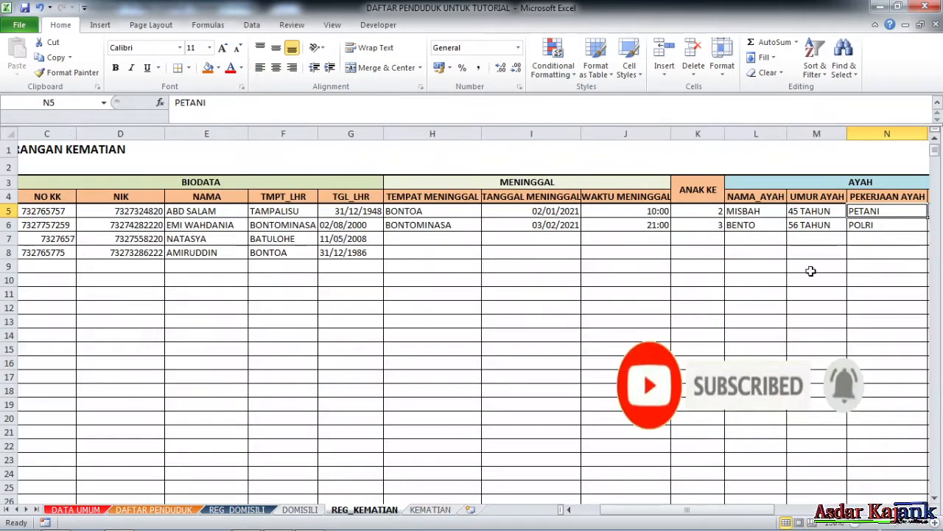
key(Right)
key(Right)
key(Right)
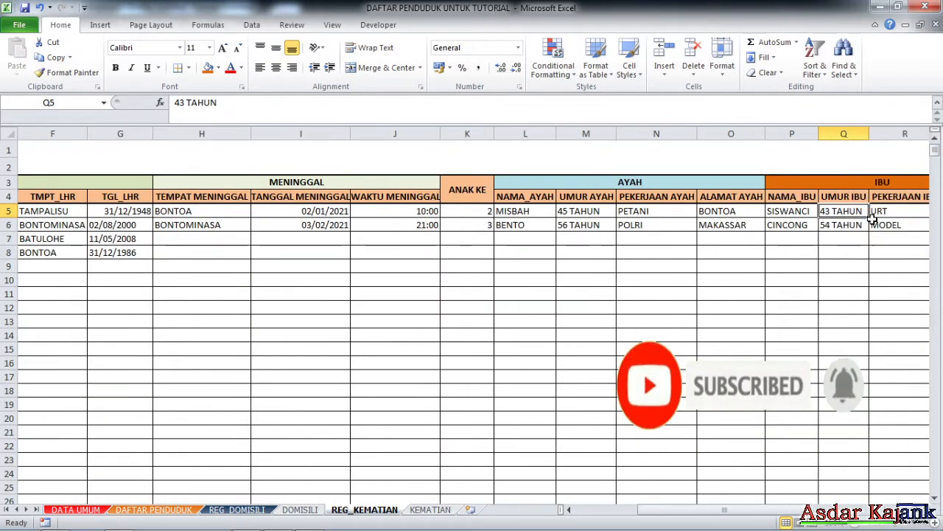
key(Left)
key(Left)
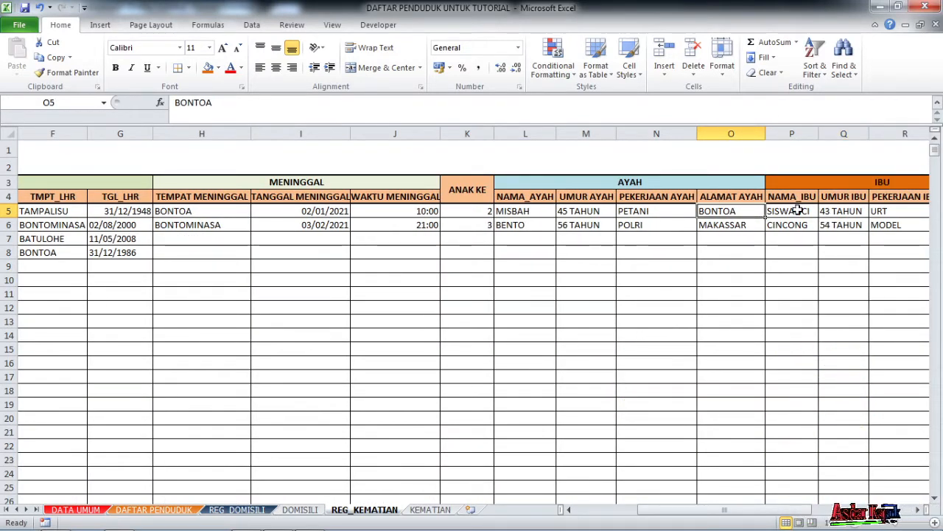
Check the father's address BONTOA, then inspect the MID formulas spelling the mother's name on KEMATIAN.
click(796, 212)
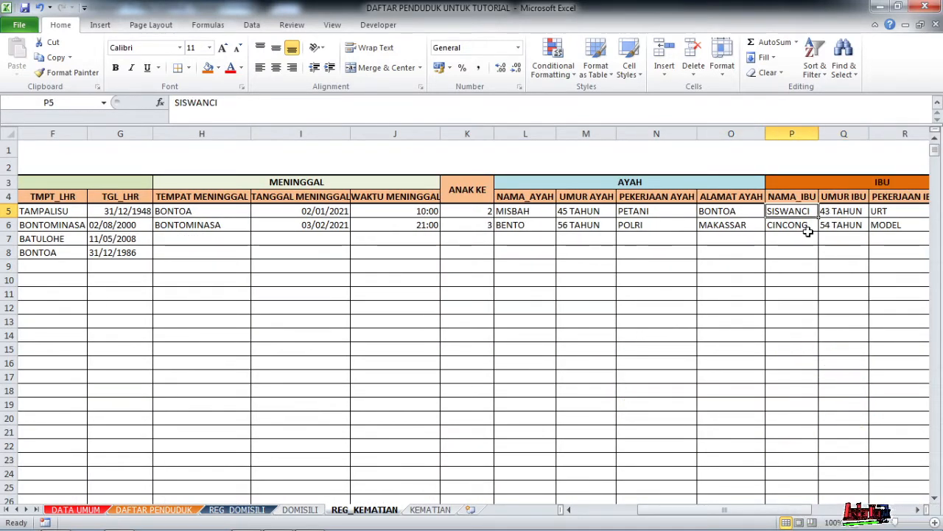
click(430, 509)
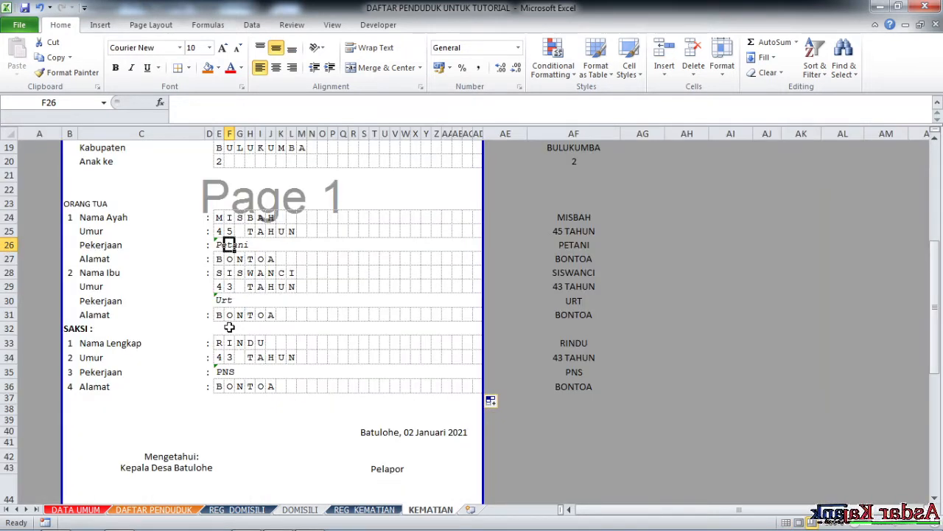
click(218, 273)
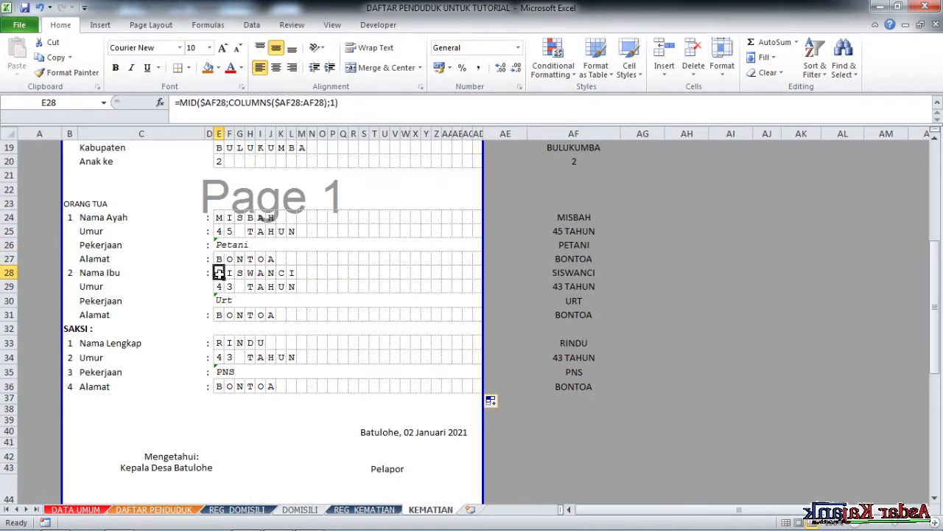
click(260, 273)
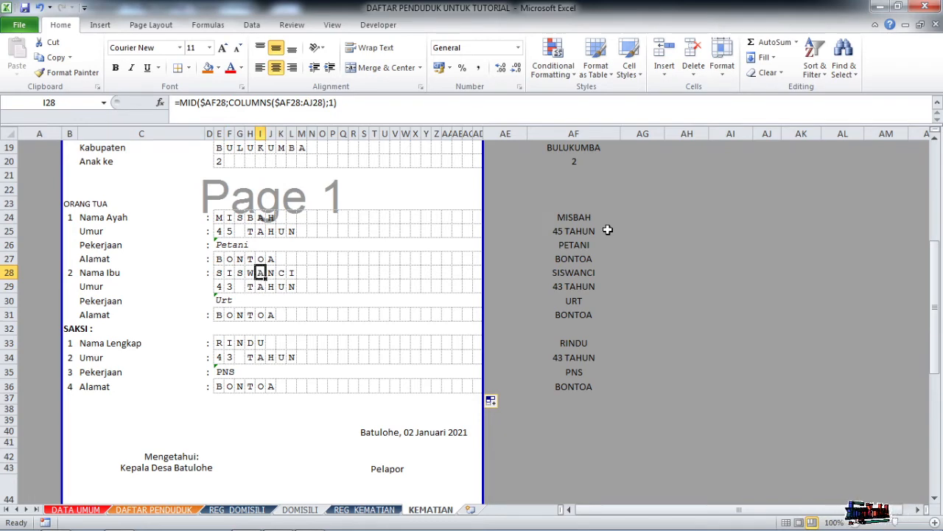
scroll(607, 230, up, 5)
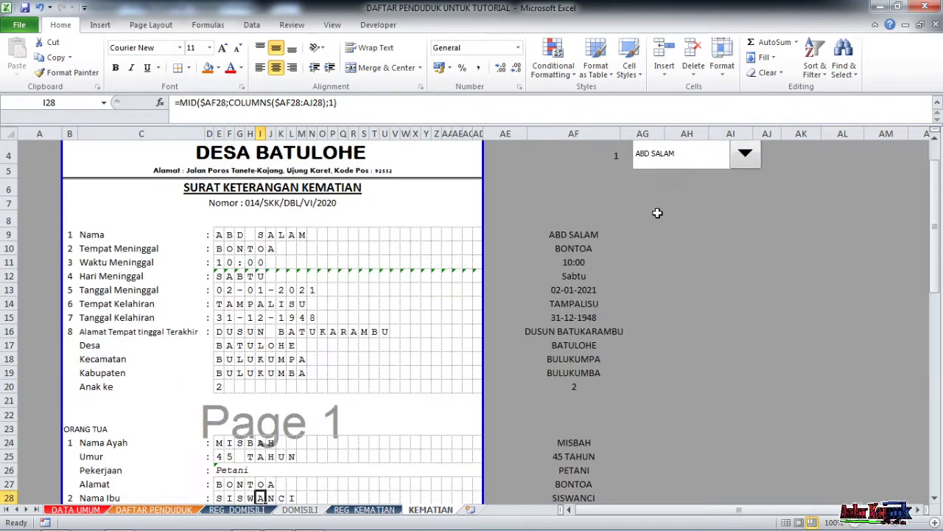
click(690, 159)
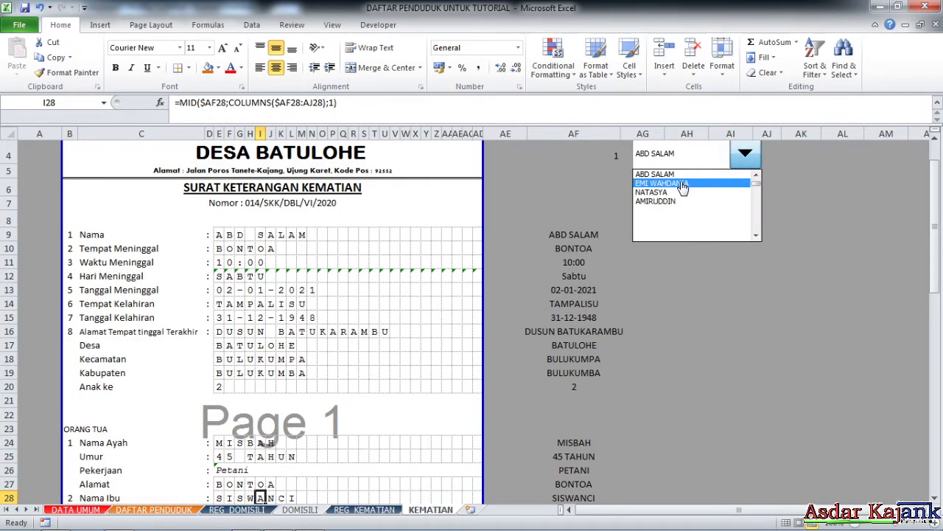
click(682, 184)
scroll(413, 269, down, 2)
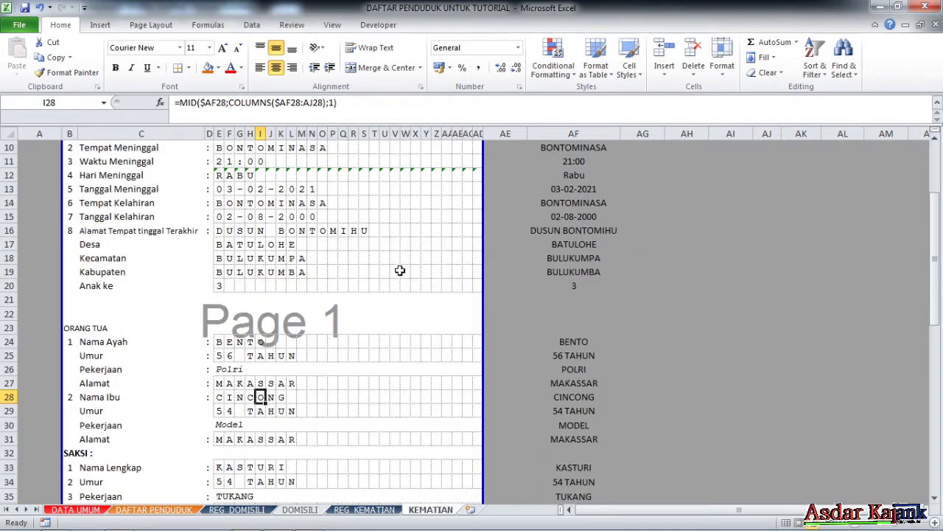
scroll(399, 270, up, 2)
click(676, 158)
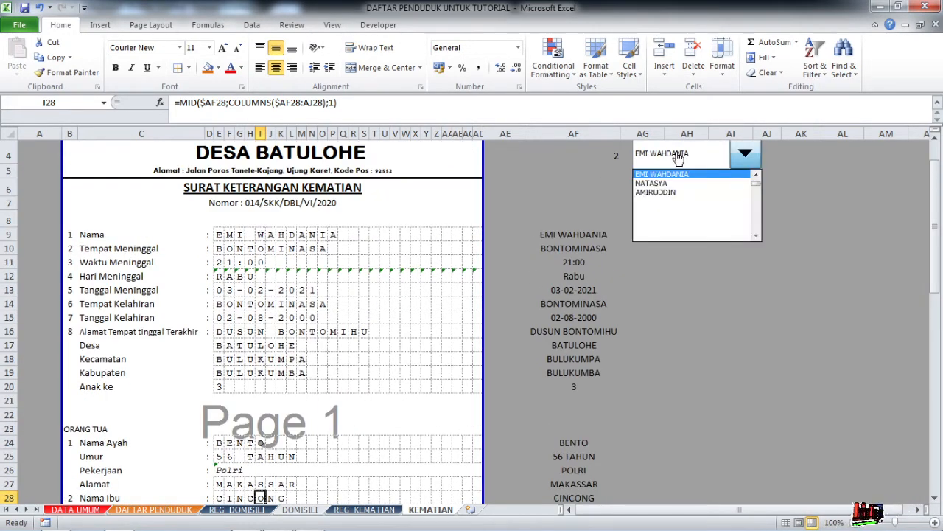
click(666, 183)
scroll(275, 332, down, 1)
scroll(276, 333, up, 2)
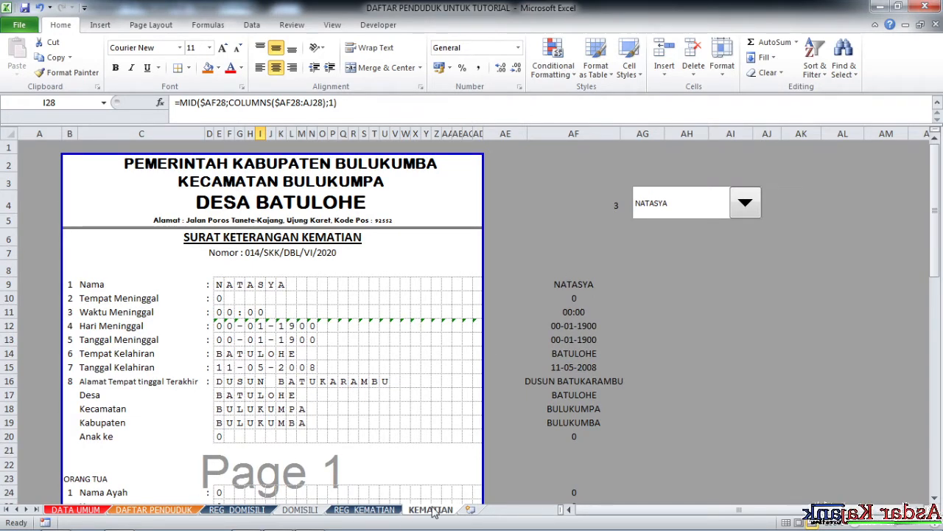
click(364, 509)
click(194, 249)
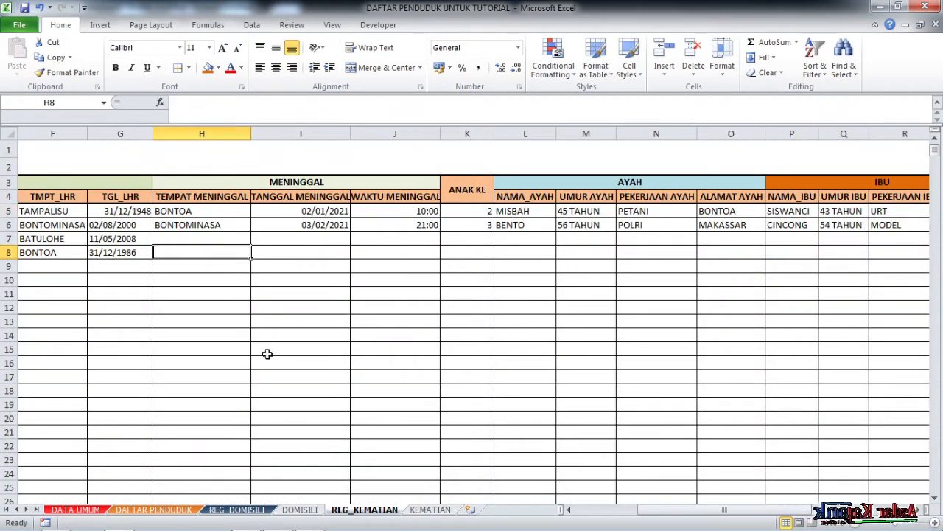
click(430, 509)
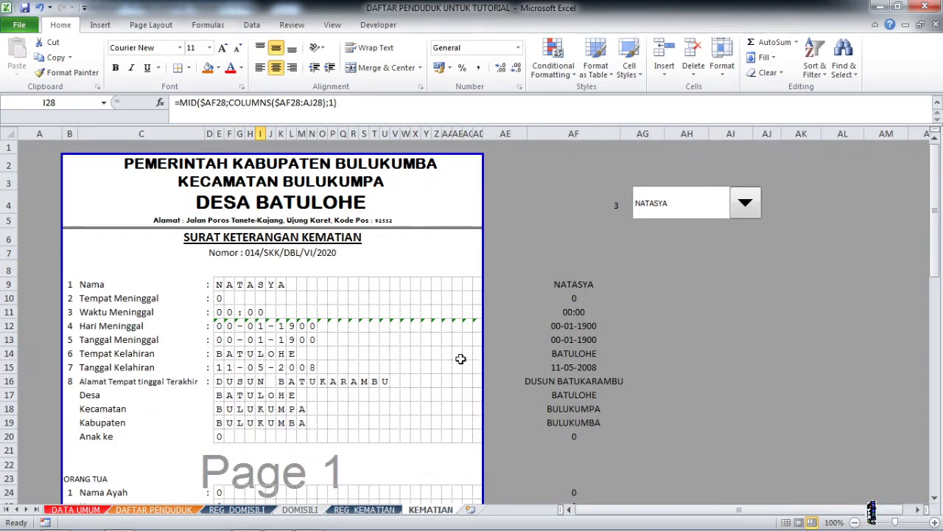
click(746, 206)
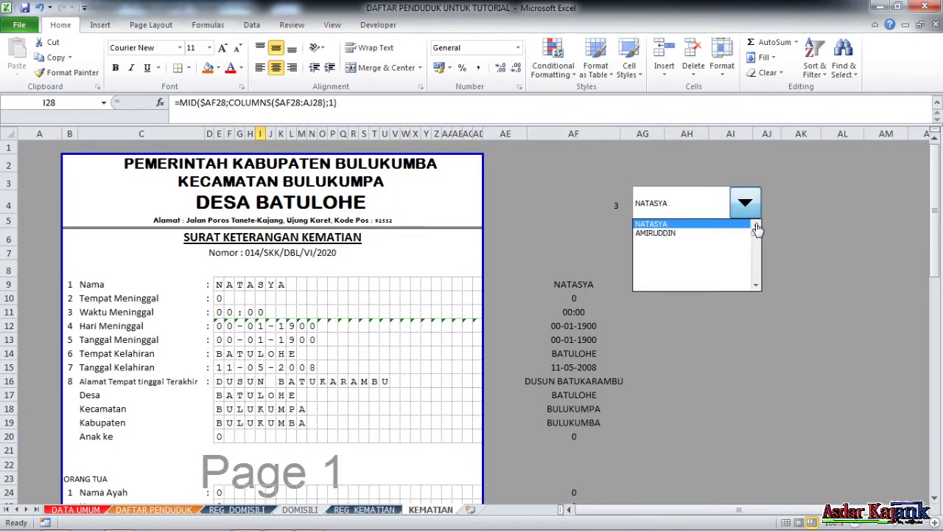
click(756, 224)
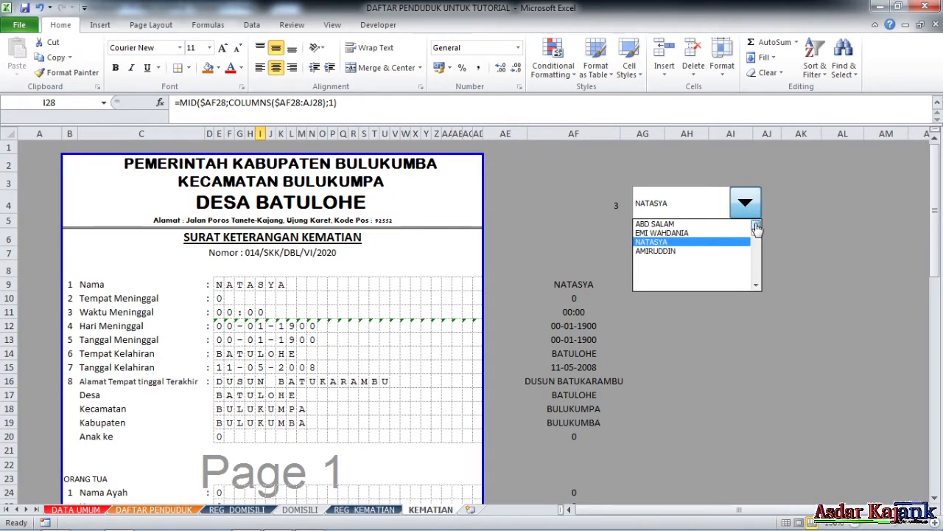
click(698, 226)
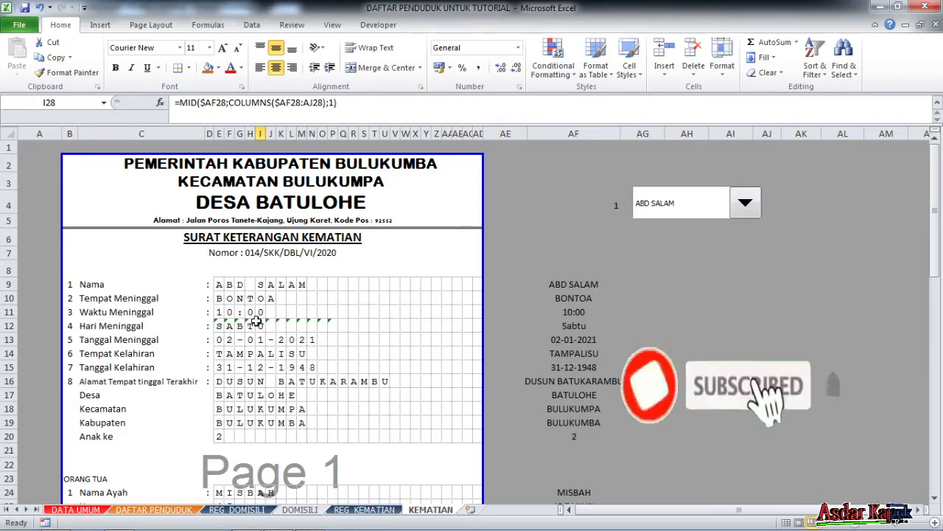
scroll(269, 336, down, 2)
scroll(269, 336, down, 6)
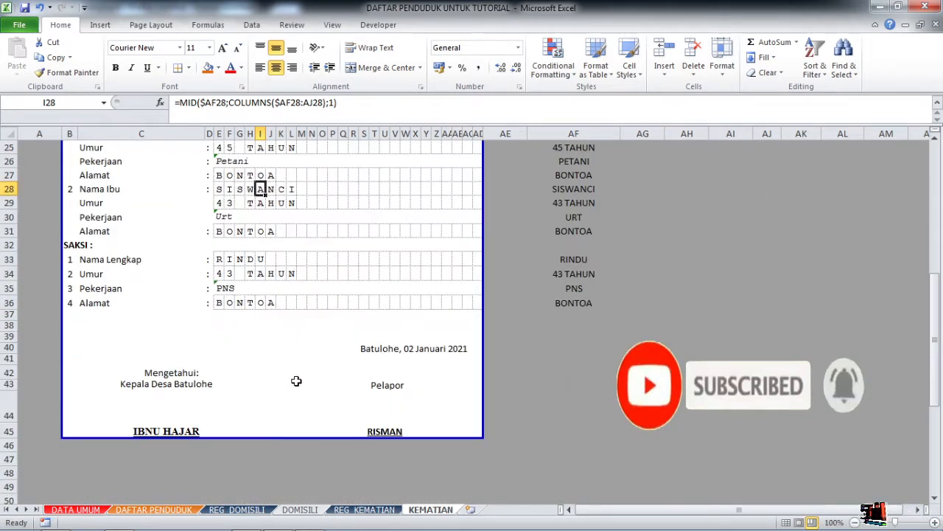
scroll(298, 382, up, 1)
scroll(441, 389, up, 3)
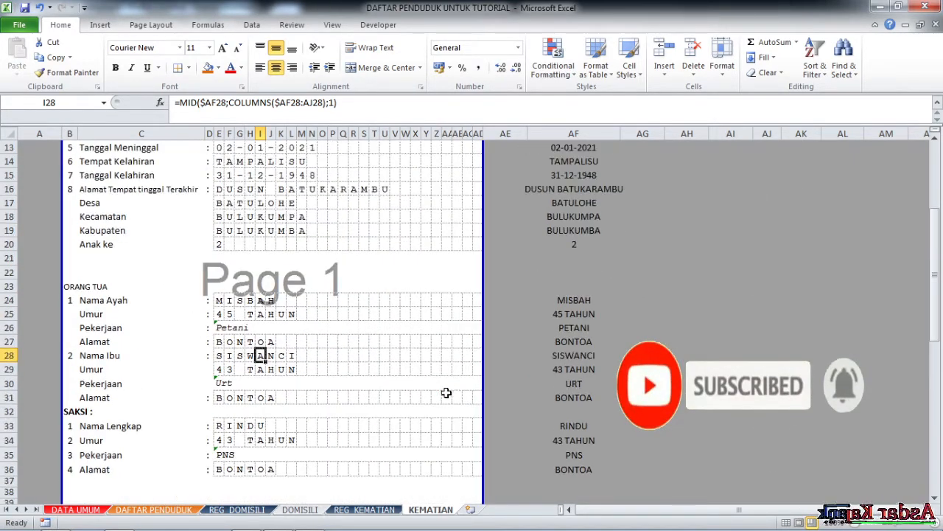
scroll(520, 263, up, 4)
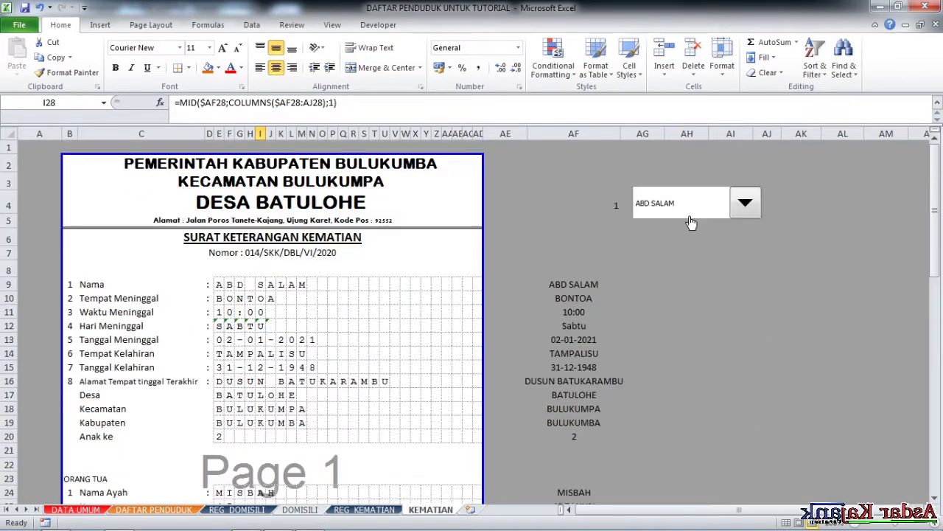
click(698, 212)
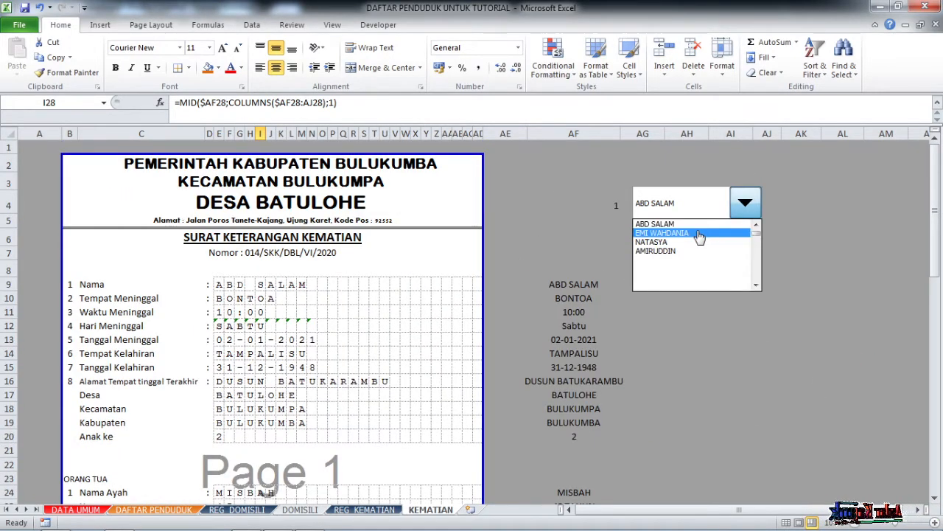
click(697, 234)
scroll(347, 324, down, 3)
scroll(362, 341, down, 6)
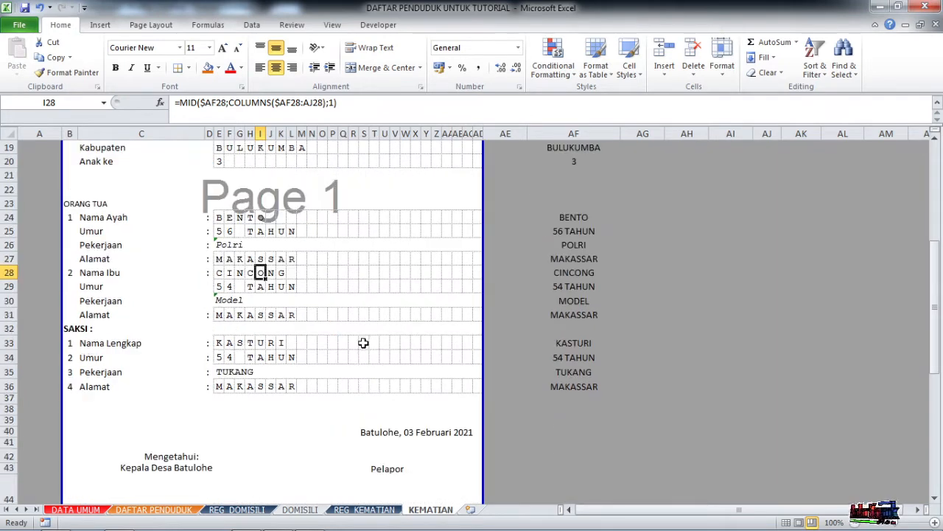
scroll(429, 324, up, 8)
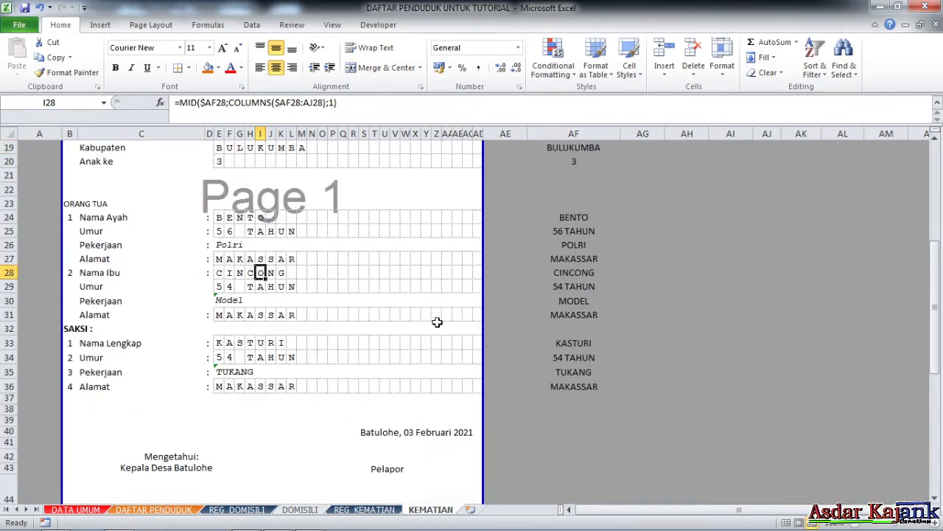
scroll(424, 332, up, 1)
click(254, 255)
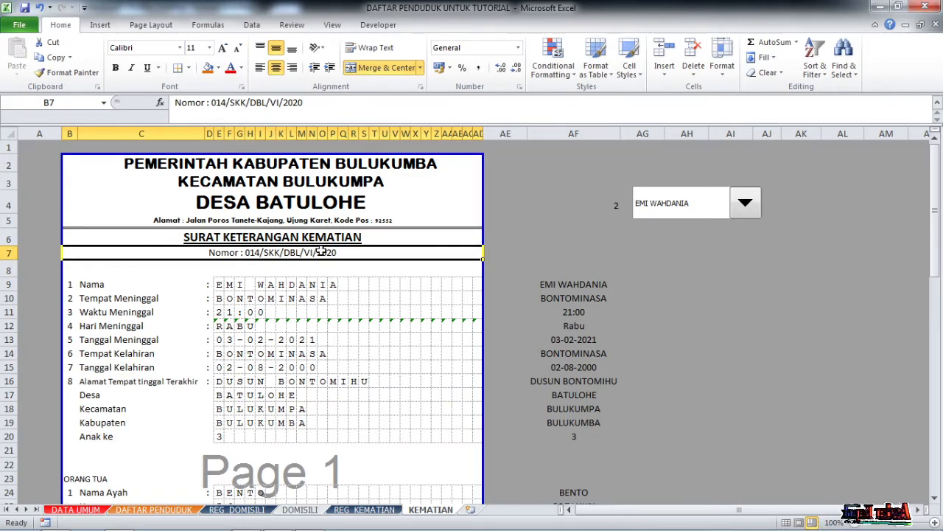
Start B7 with =" before Nomor and delete the fixed number 014/SKK/DBL/VI/2020.
scroll(341, 303, down, 4)
scroll(375, 309, up, 4)
scroll(381, 308, down, 1)
scroll(380, 308, down, 8)
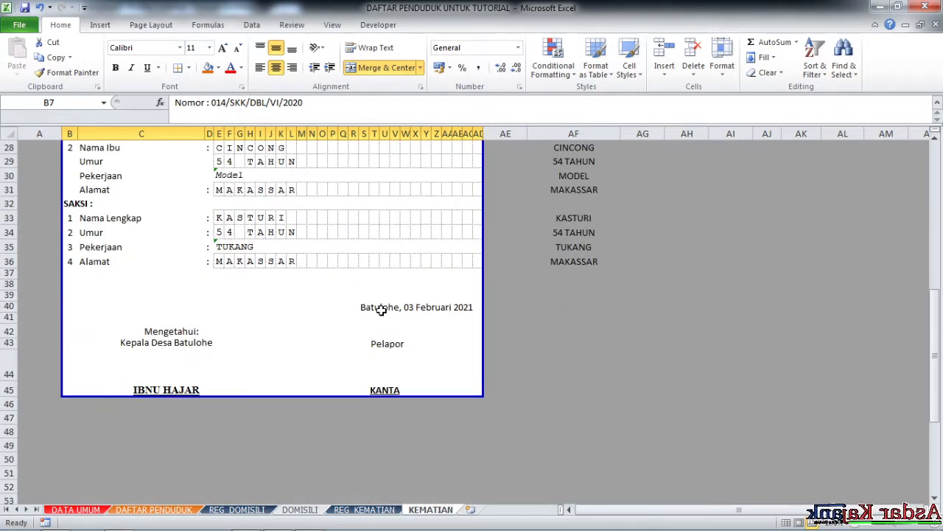
scroll(381, 310, up, 9)
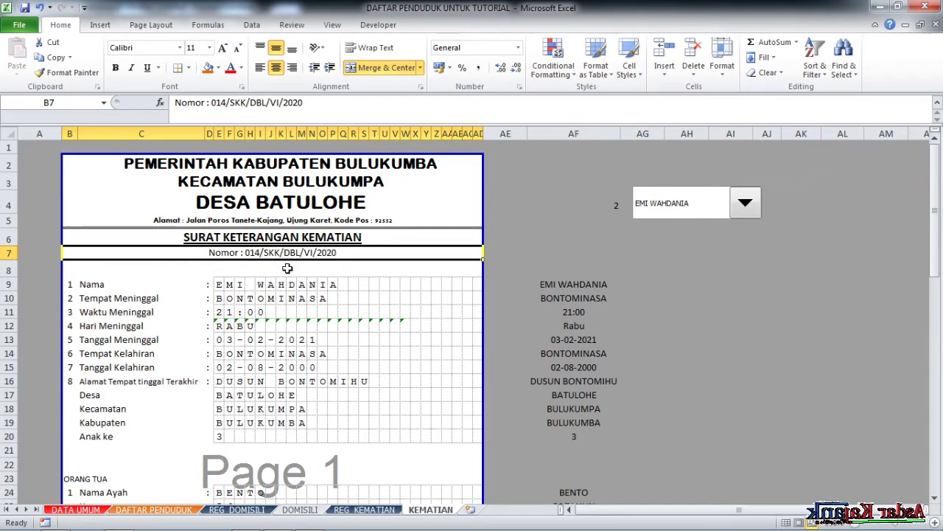
click(175, 103)
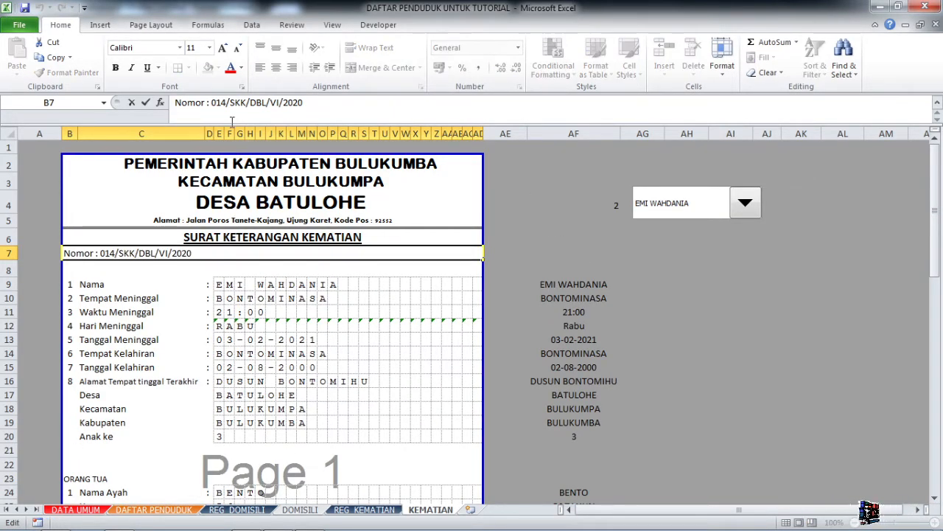
text(=")
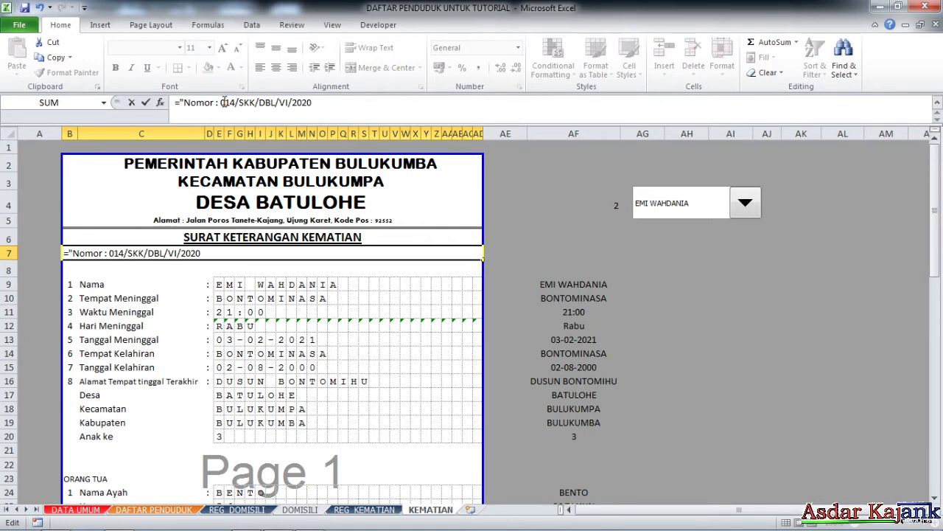
click(221, 102)
key(shift+End)
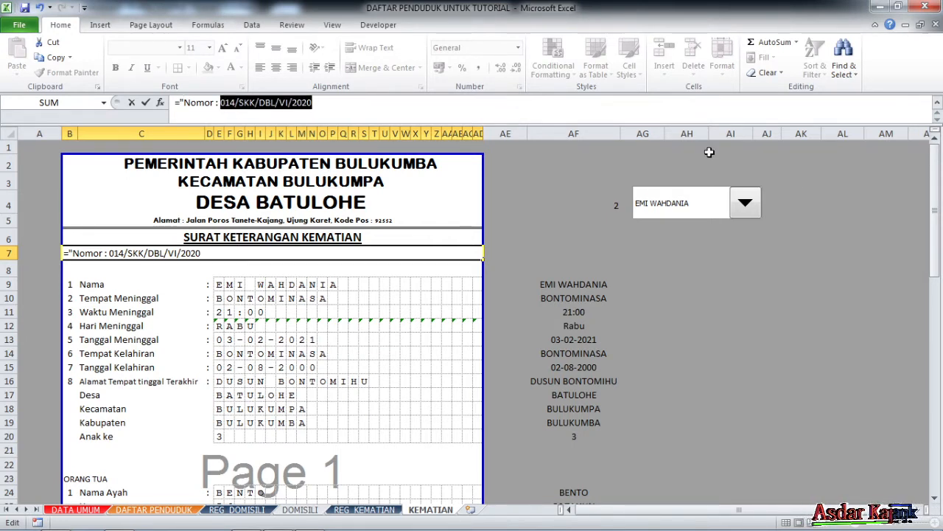
key(Delete)
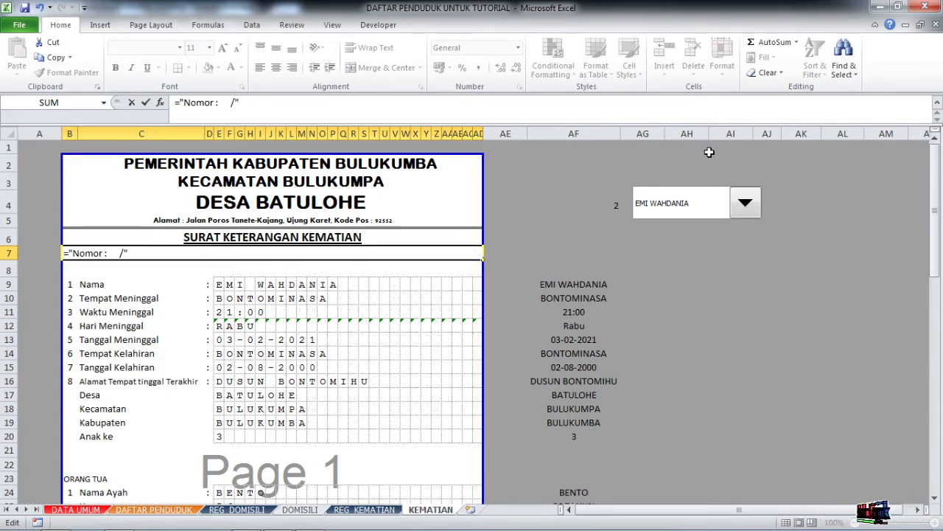
Append TEXT(AF4;"000") and the /SKK/ text to B7's Nomor formula.
text(TE)
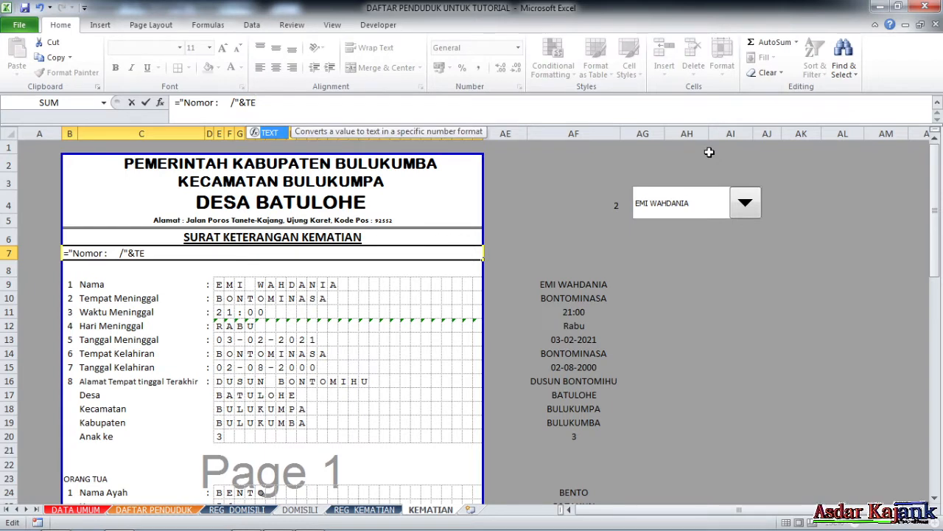
text(XT()
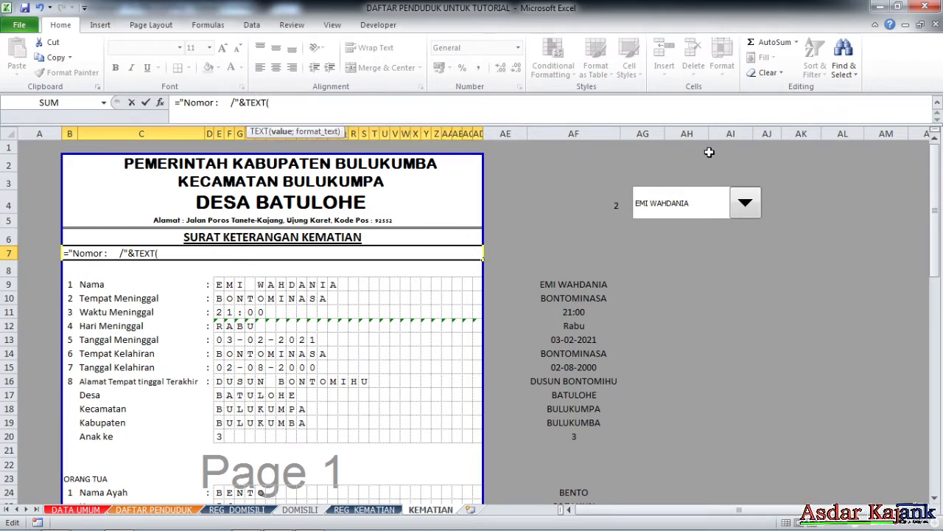
click(611, 204)
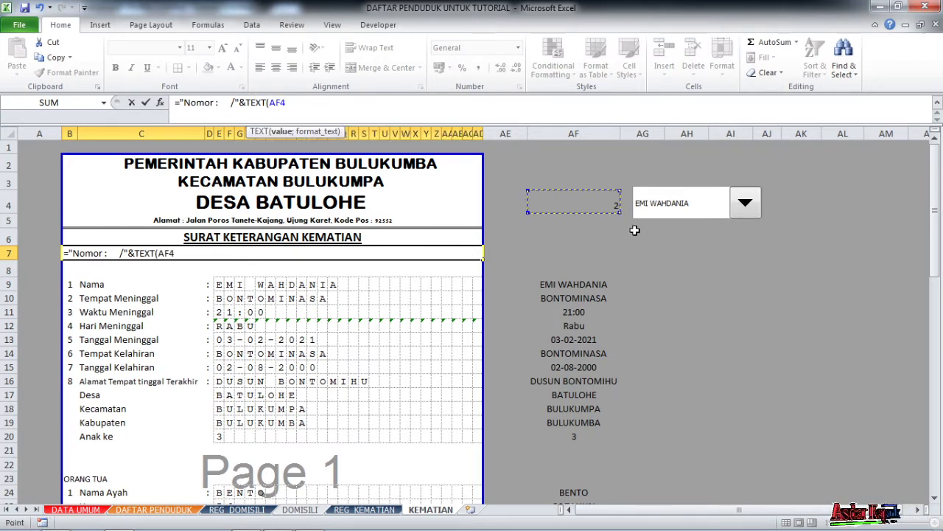
text(;)
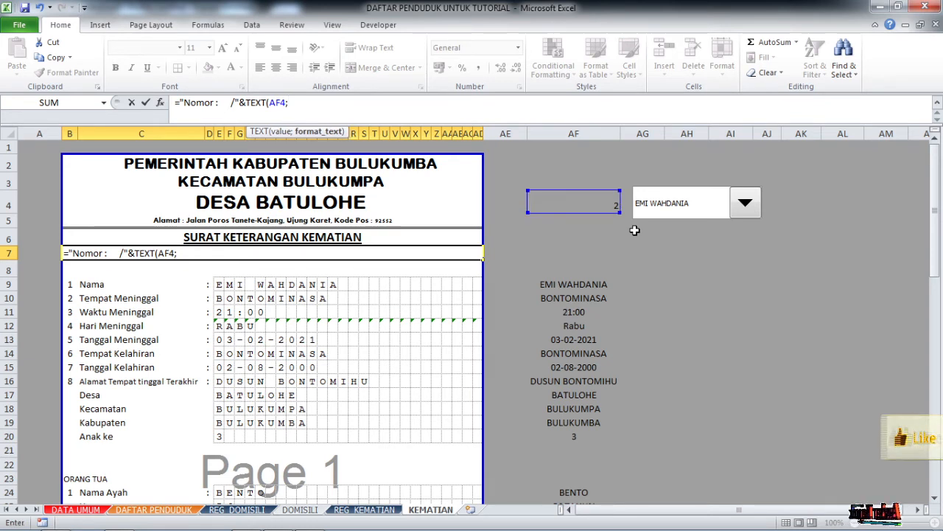
text("0)
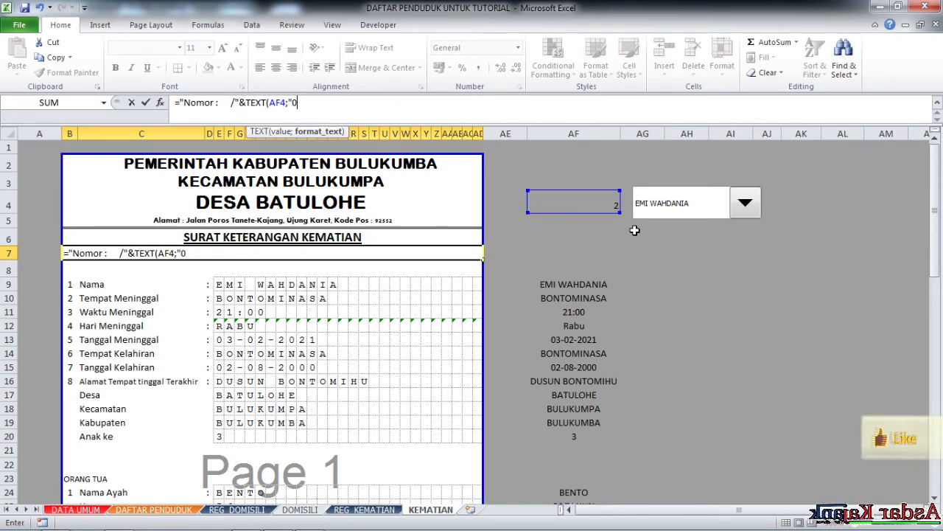
text(00")&"/)
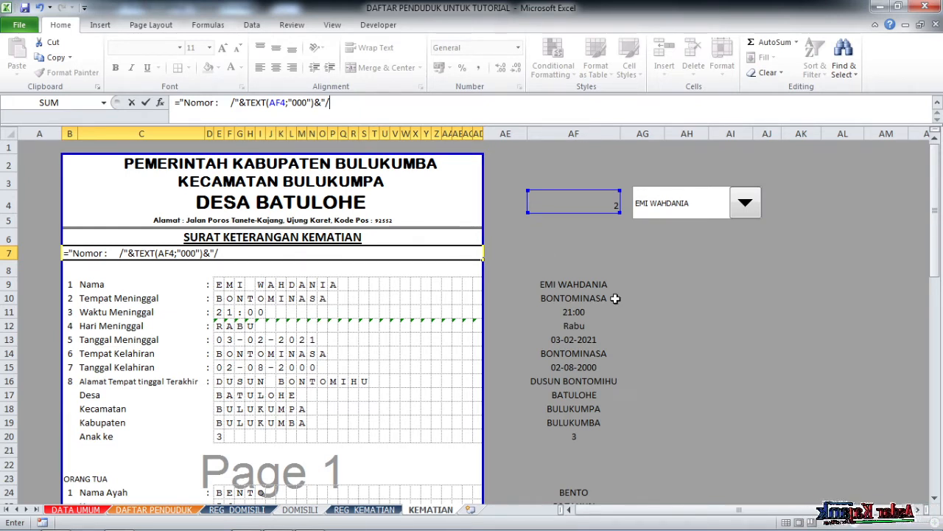
text(sk)
key(BackSpace)
key(BackSpace)
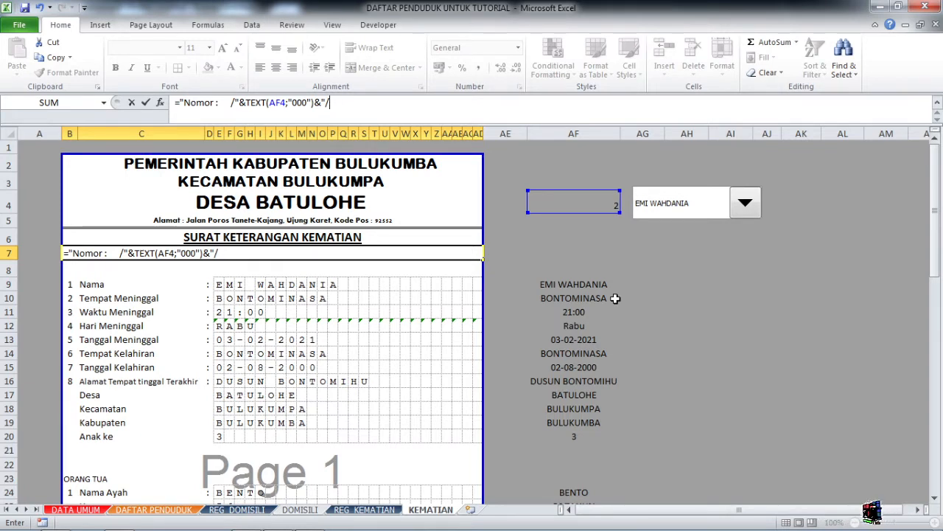
text(SKK)
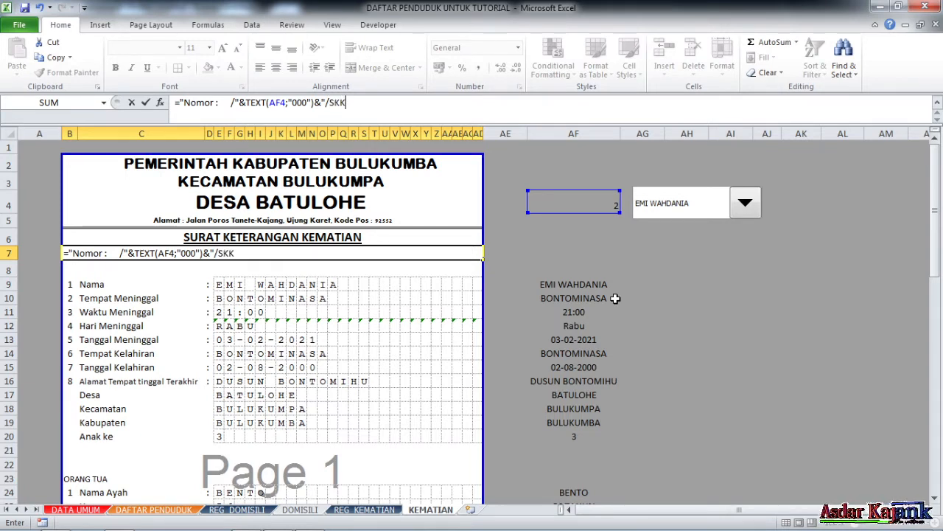
text(/)
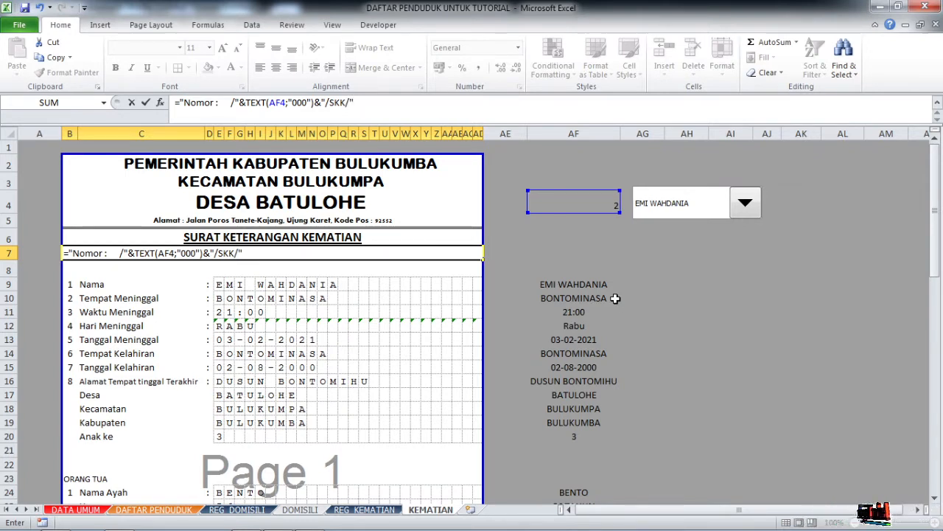
text("&)
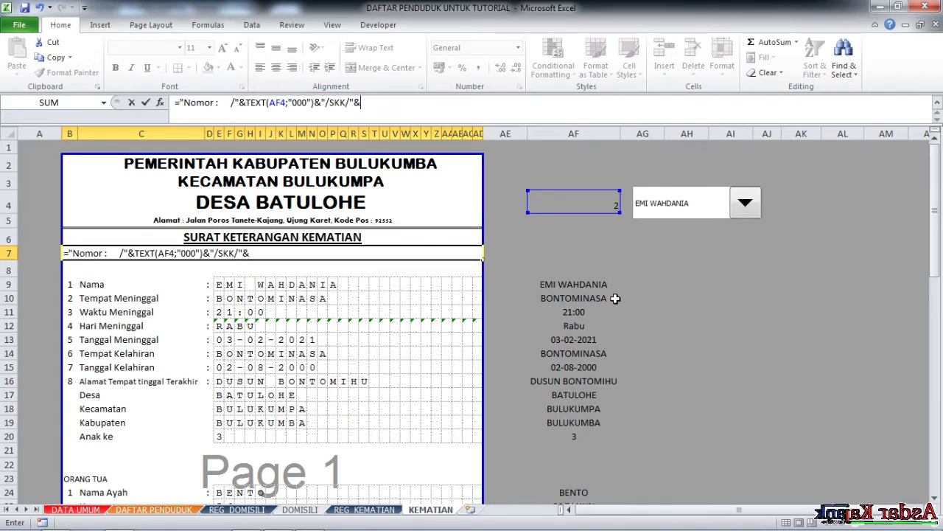
text(ROMAN)
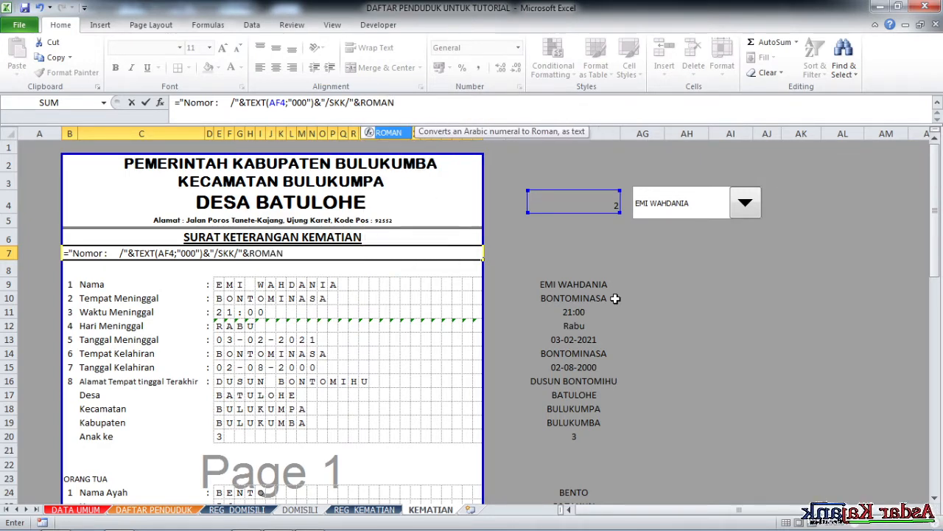
text((IN)
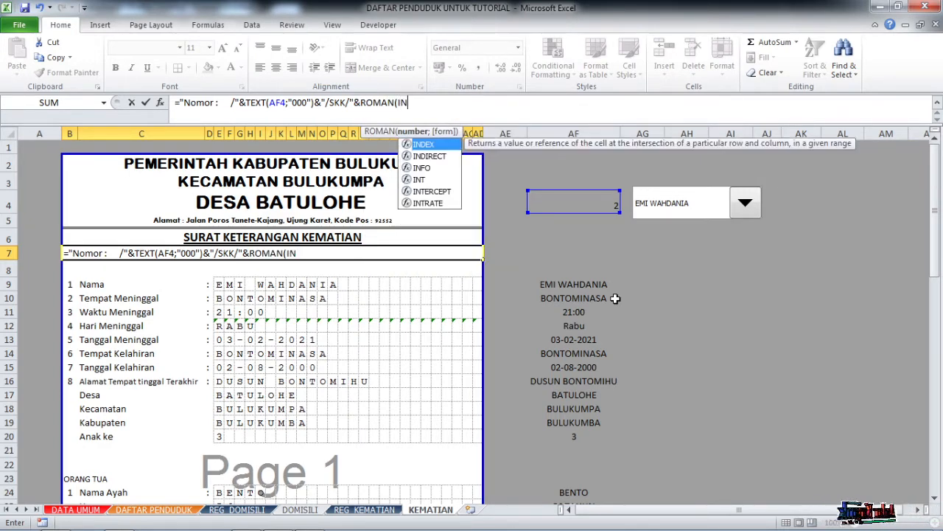
Add a ROMAN part using INDEX(TGLREGKEMATIAN;AF4) as its value.
double_click(426, 145)
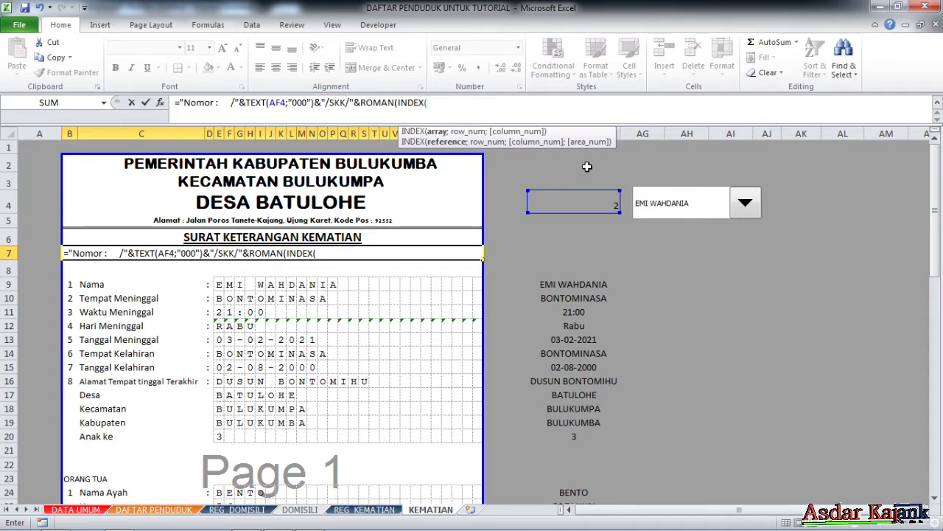
text(T)
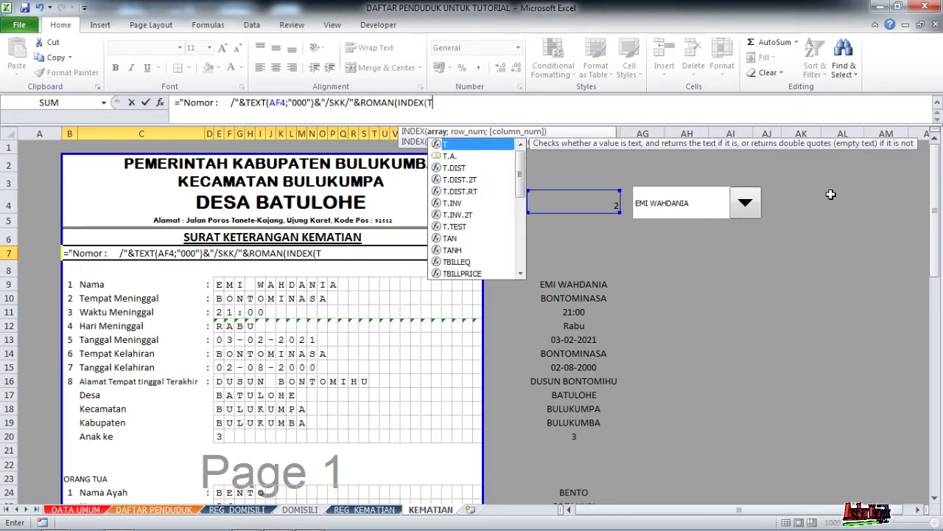
text(G)
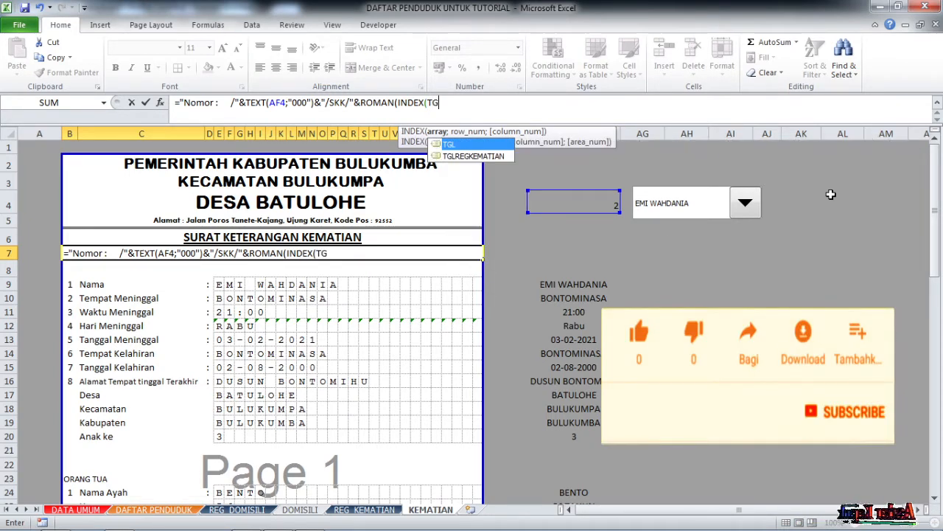
double_click(466, 154)
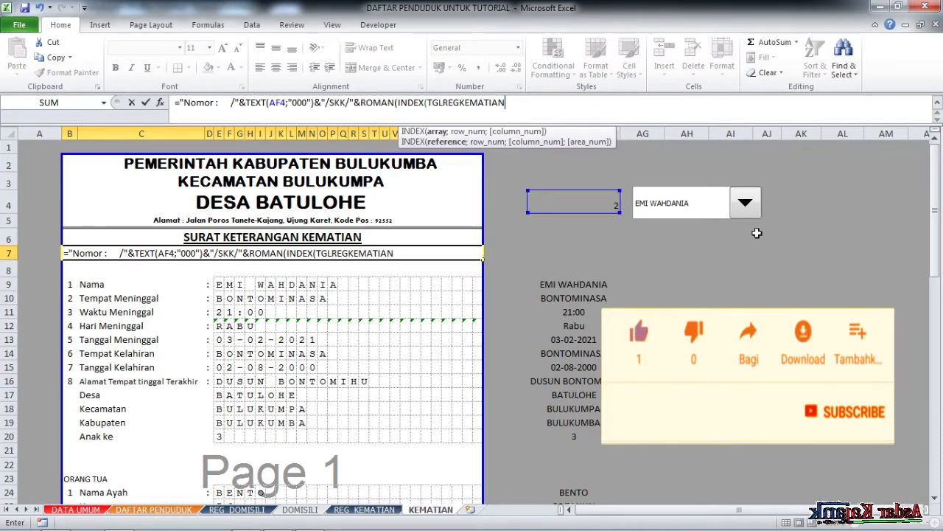
text(;)
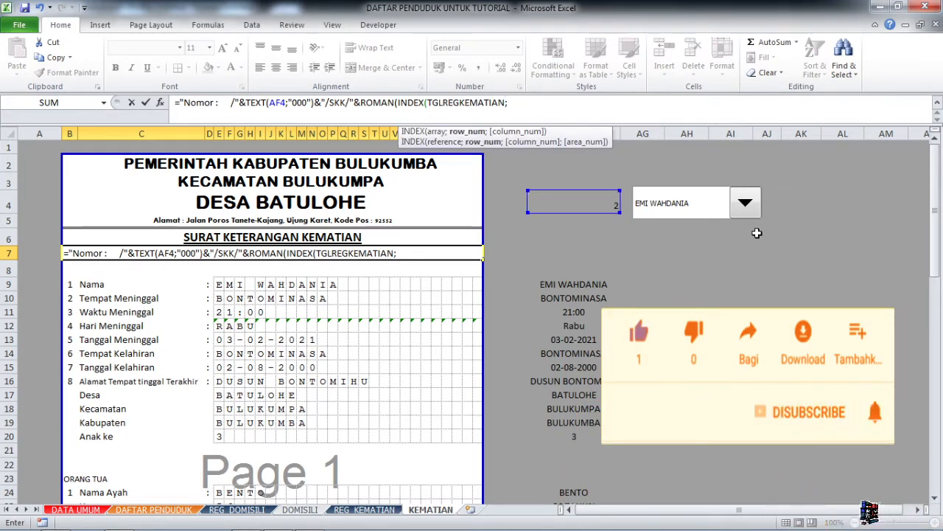
click(586, 202)
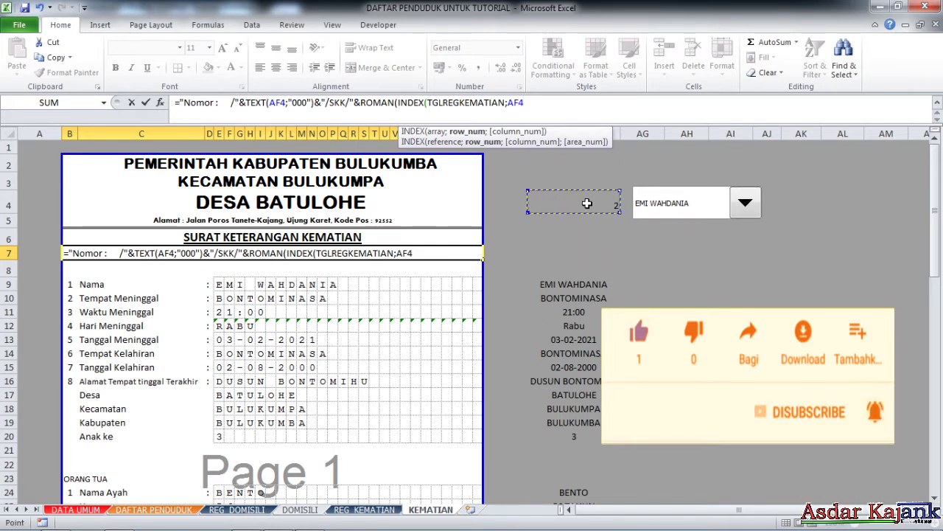
Finish with "/"&YEAR(INDEX(TGLREGKEMATIAN;AF4;1)) to append the registration year.
text(;)
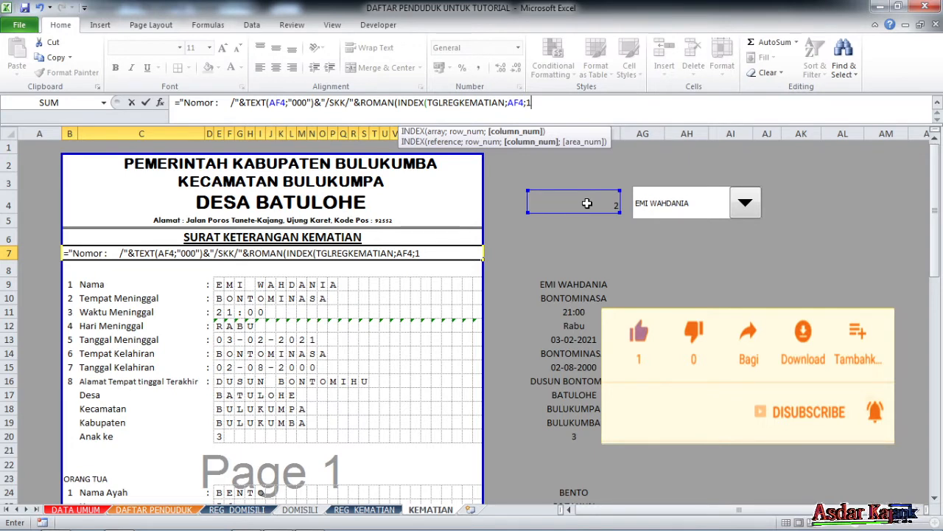
text(1)))
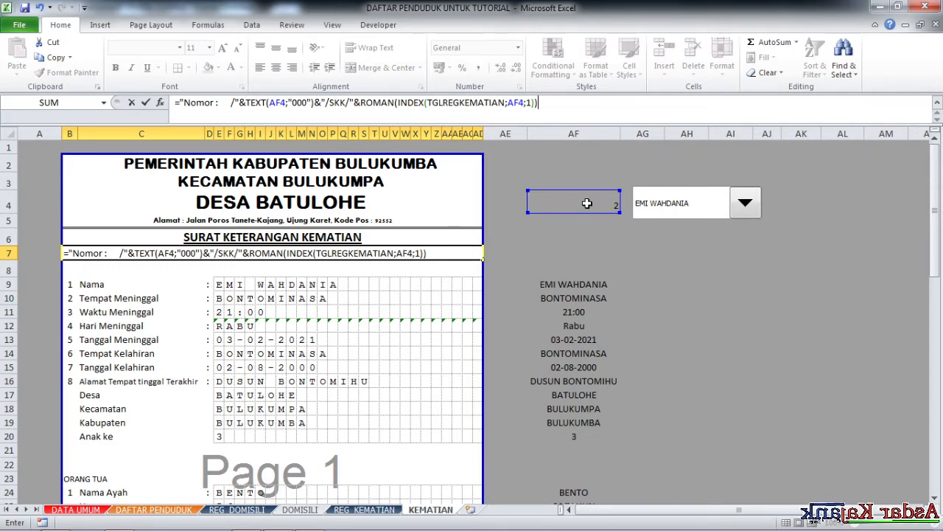
text(&)
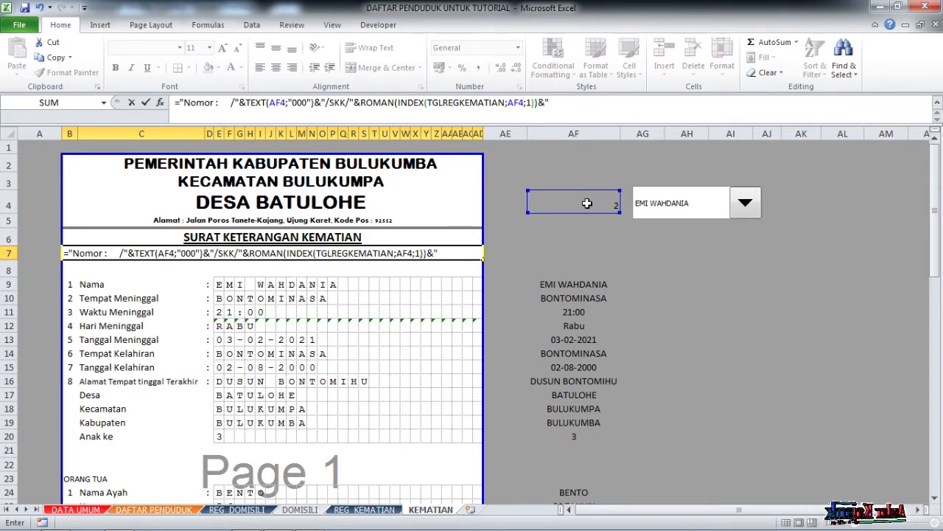
text("/")
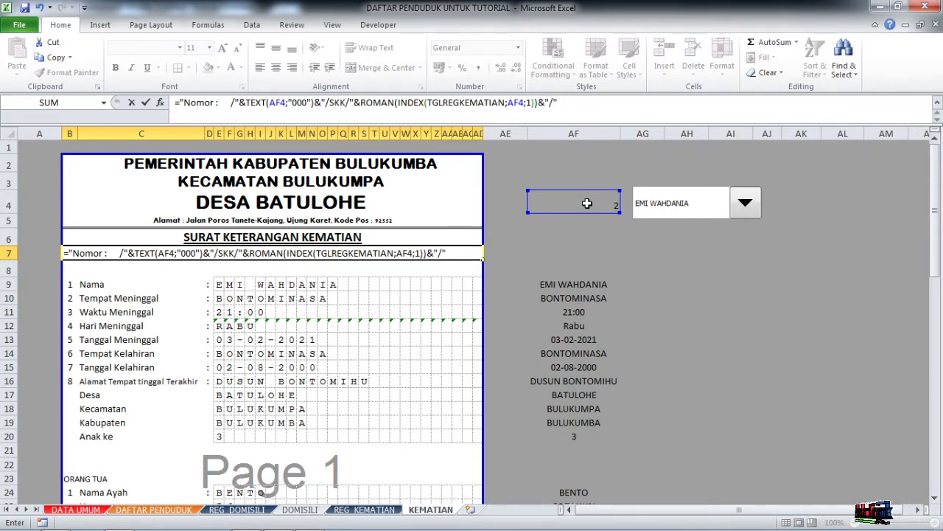
text(&YEAR)
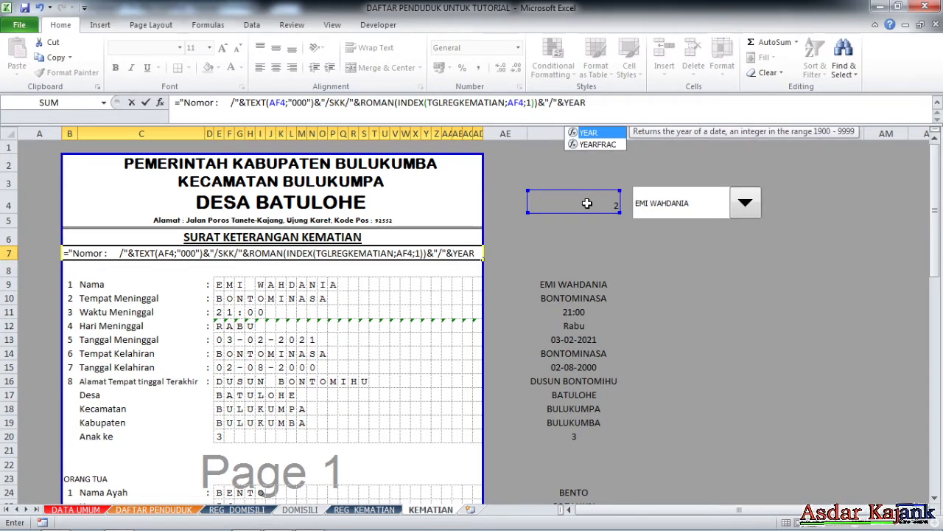
text((IN)
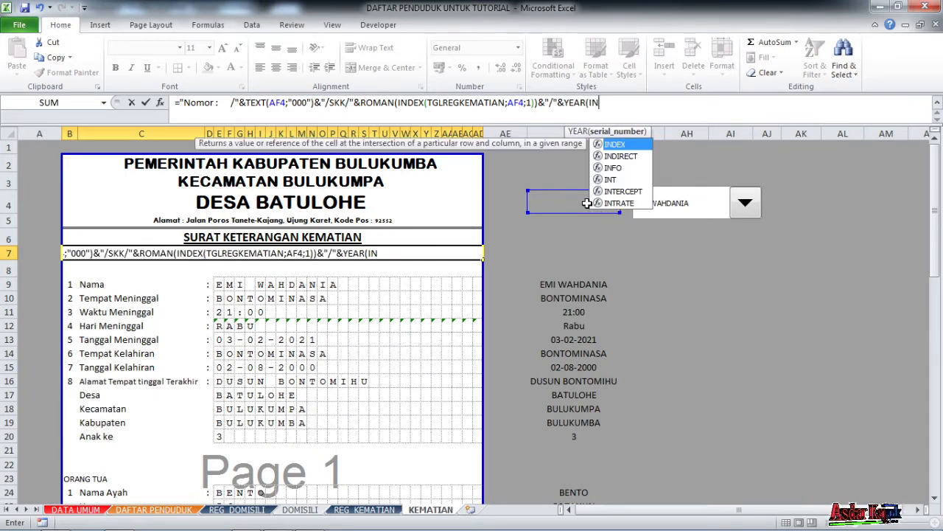
text(DEX()
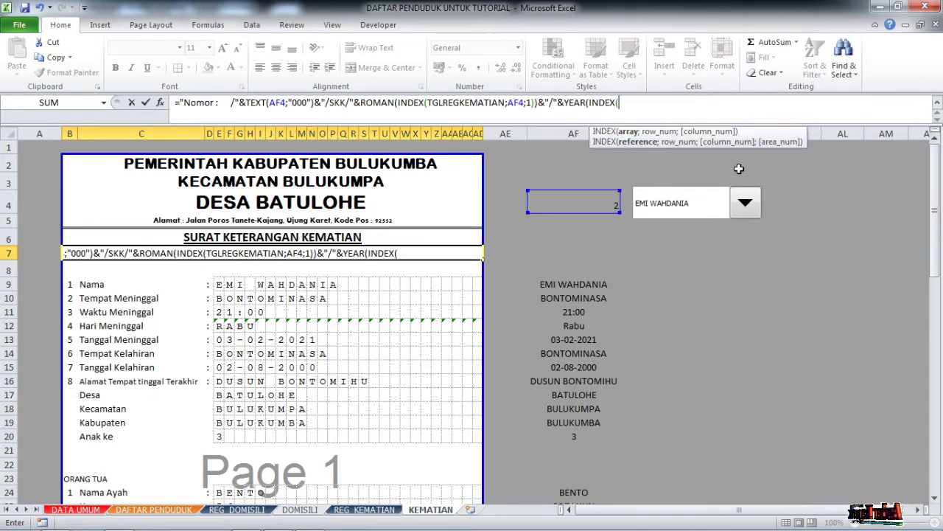
text(TG)
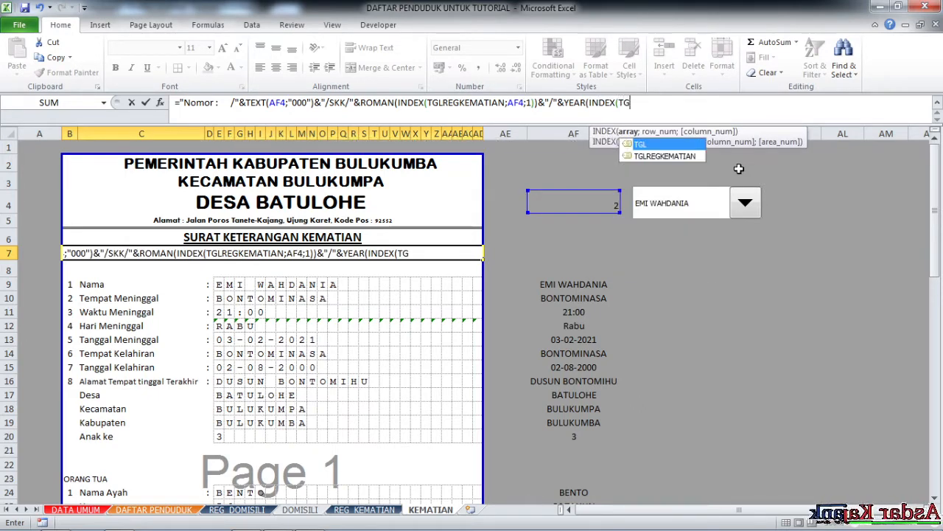
double_click(662, 154)
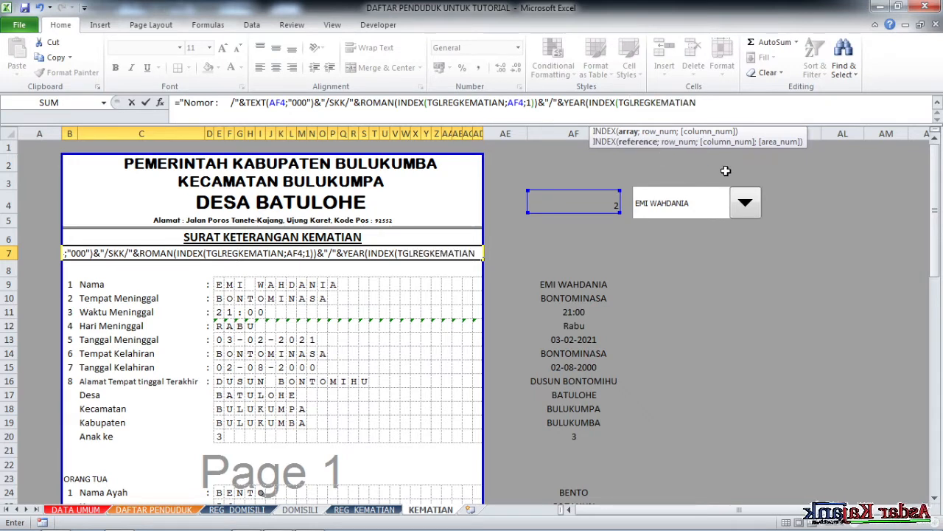
text(;)
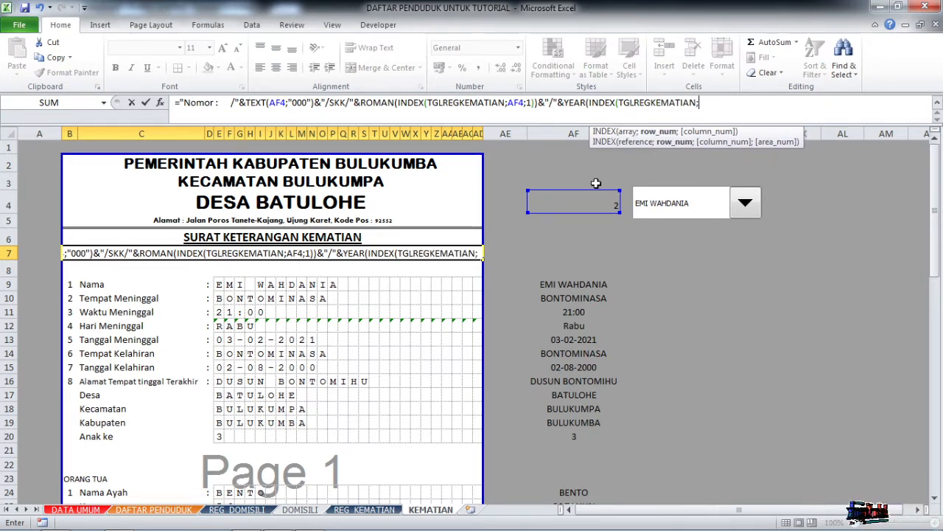
click(585, 204)
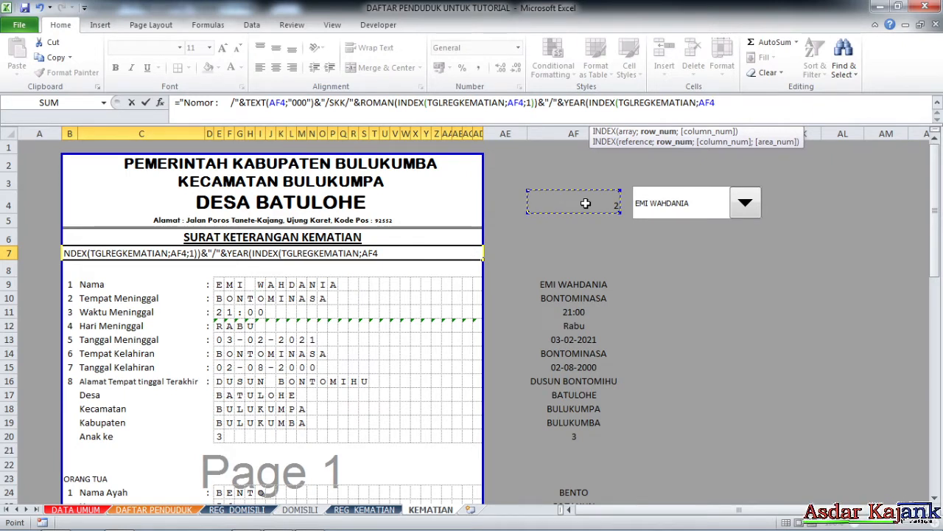
text(;1)
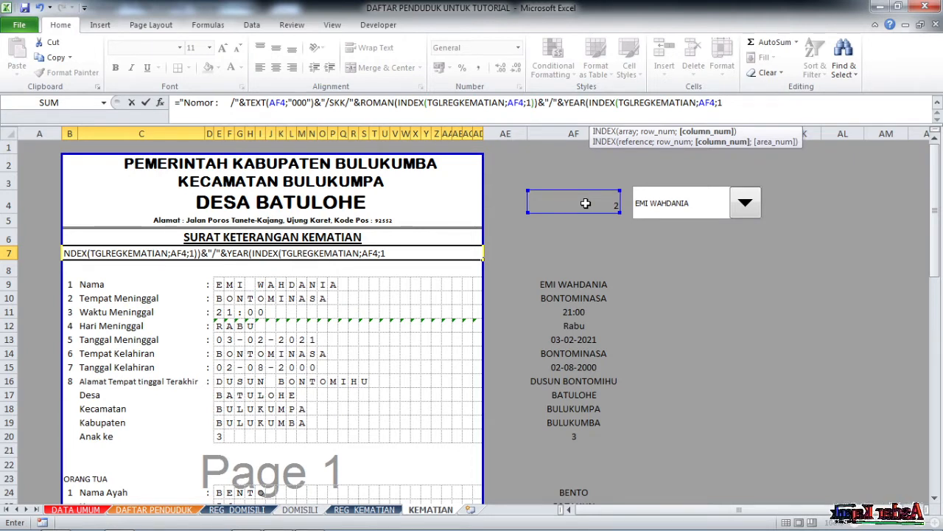
text())
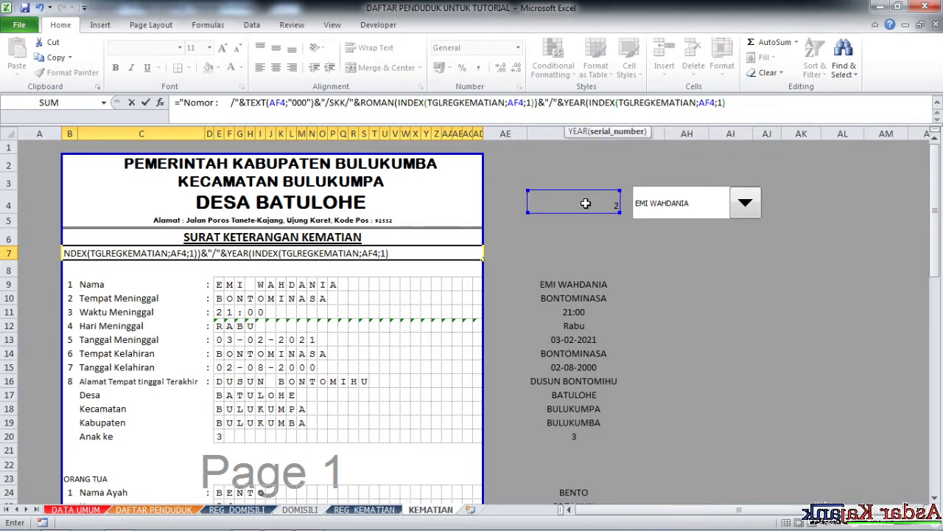
text())
key(Return)
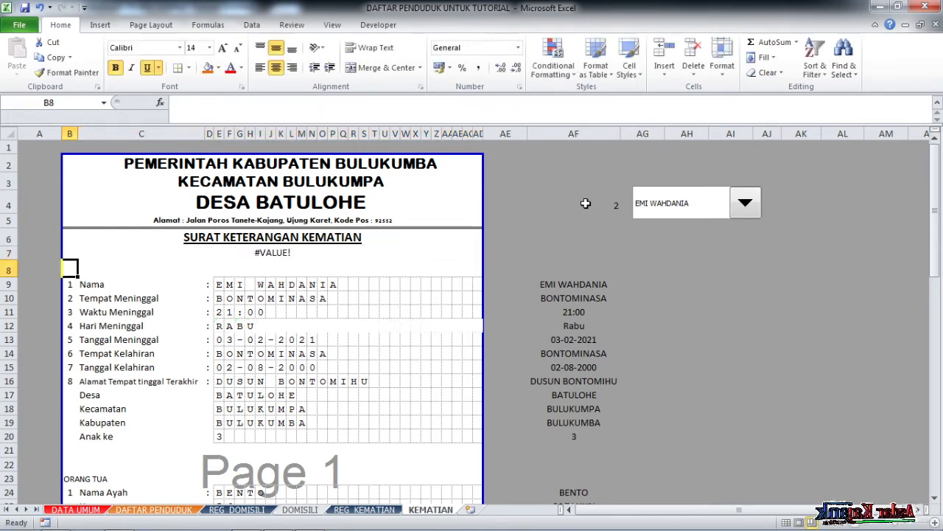
click(308, 256)
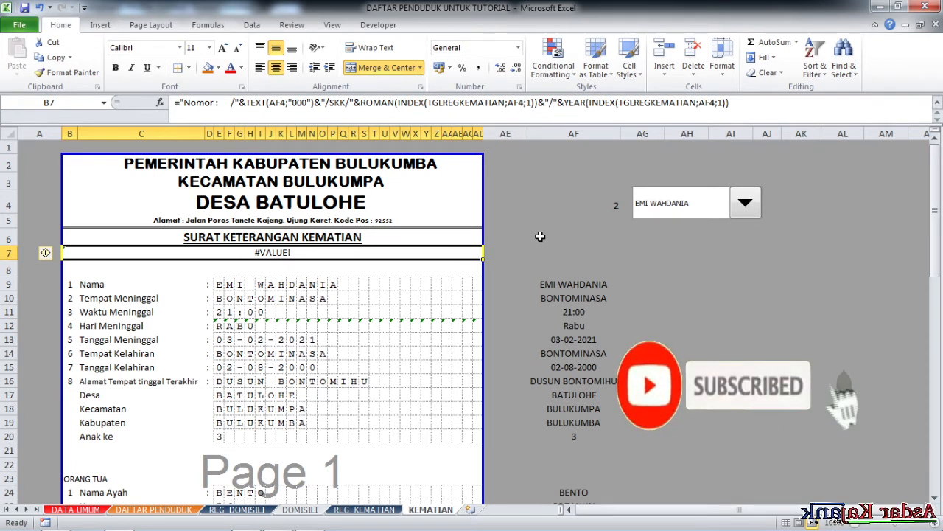
click(745, 204)
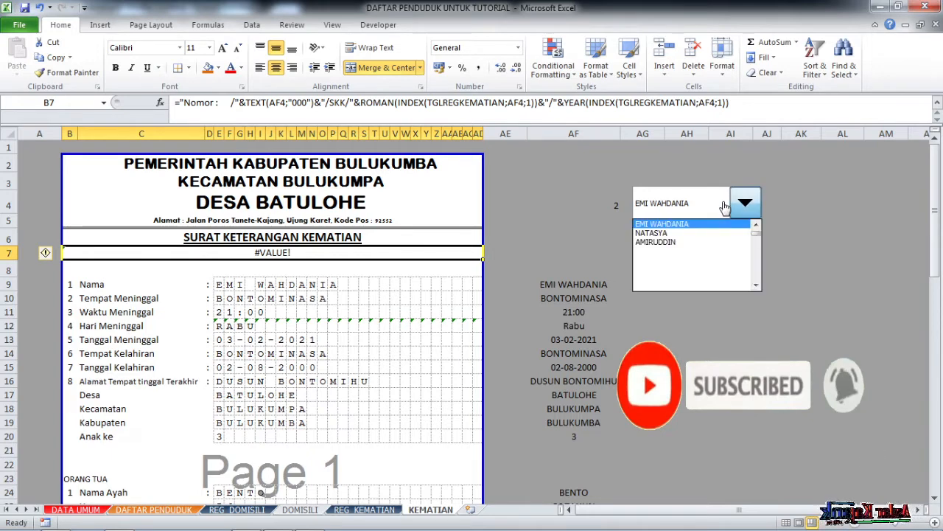
click(694, 223)
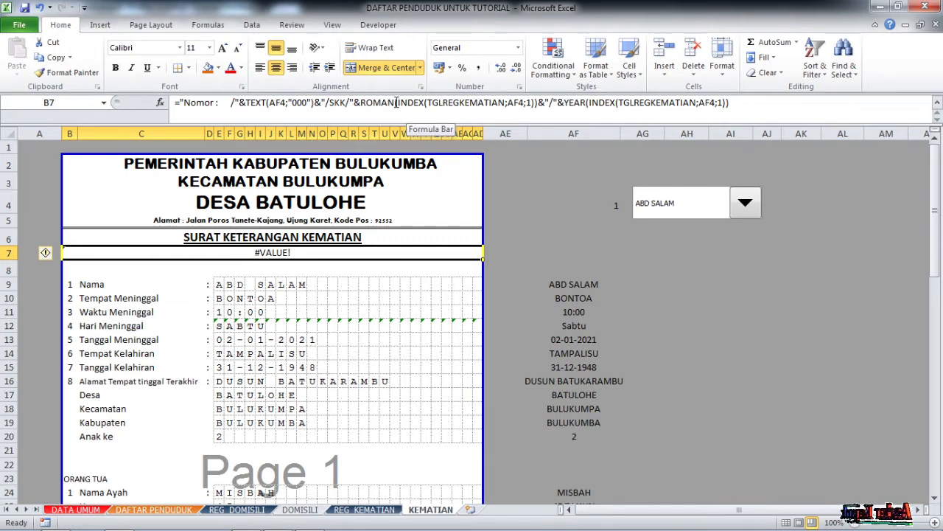
Wrap the ROMAN argument in MONTH() so B7 reads Nomor : /001/SKK/I/2021.
click(397, 103)
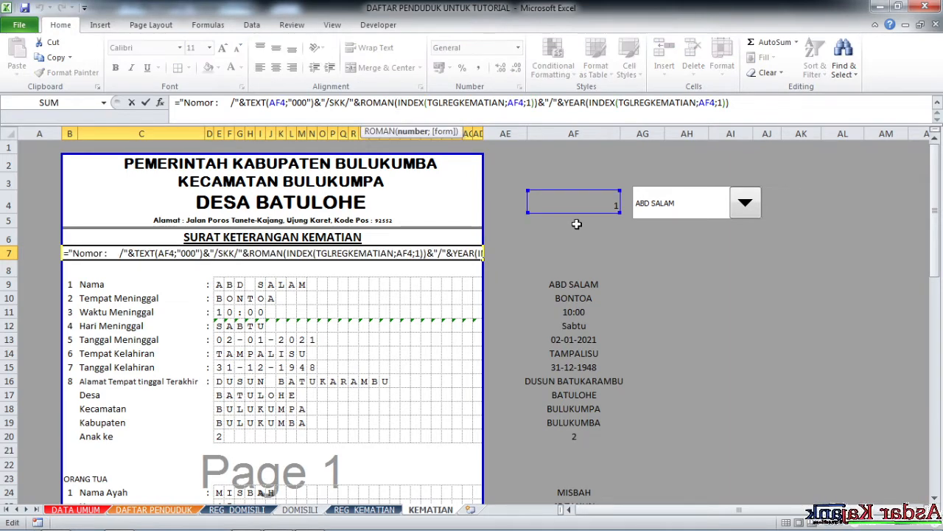
text(MO)
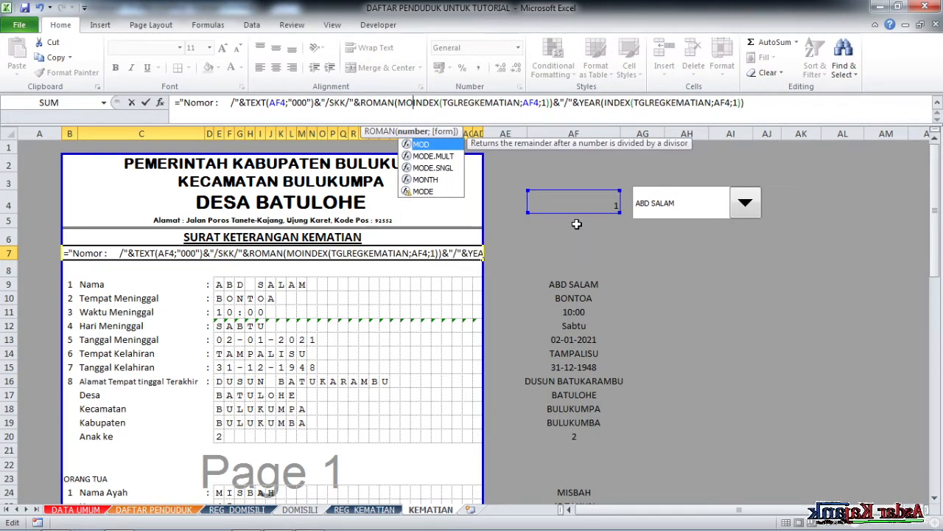
text(NTH)
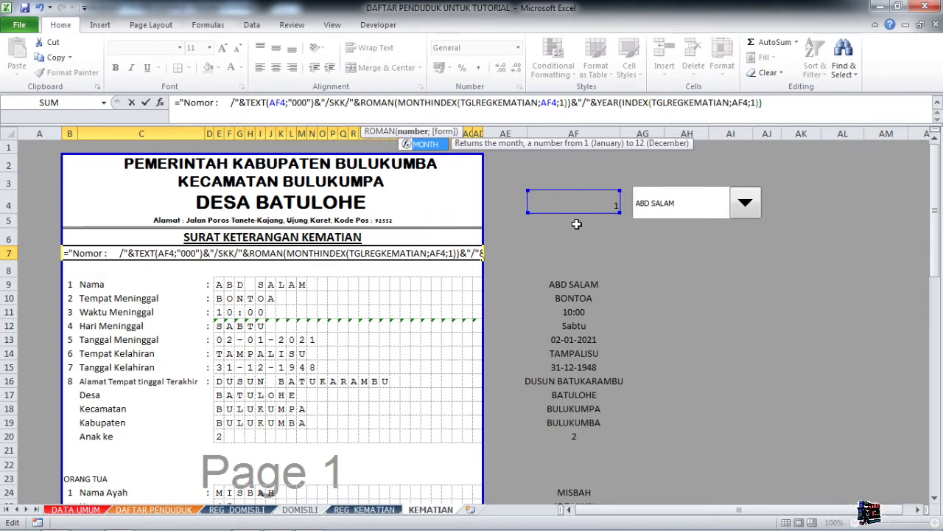
text(()
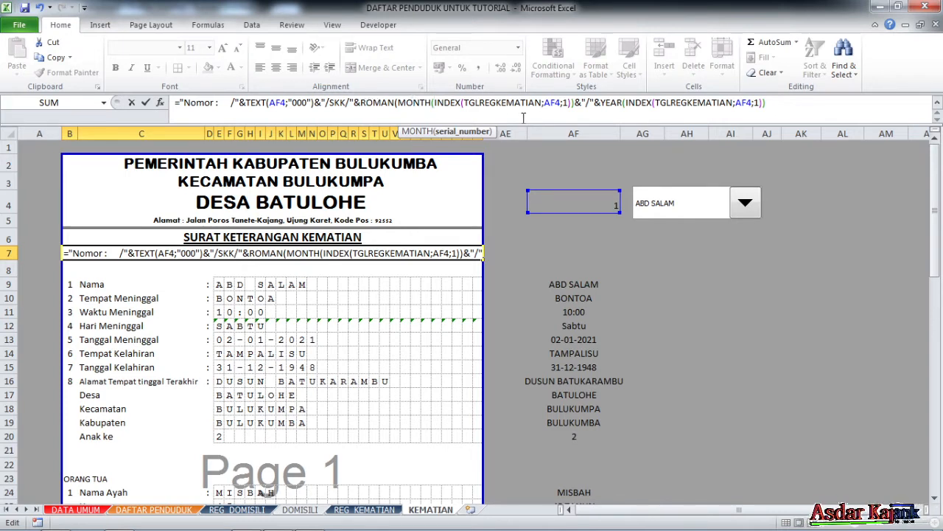
click(574, 105)
text())
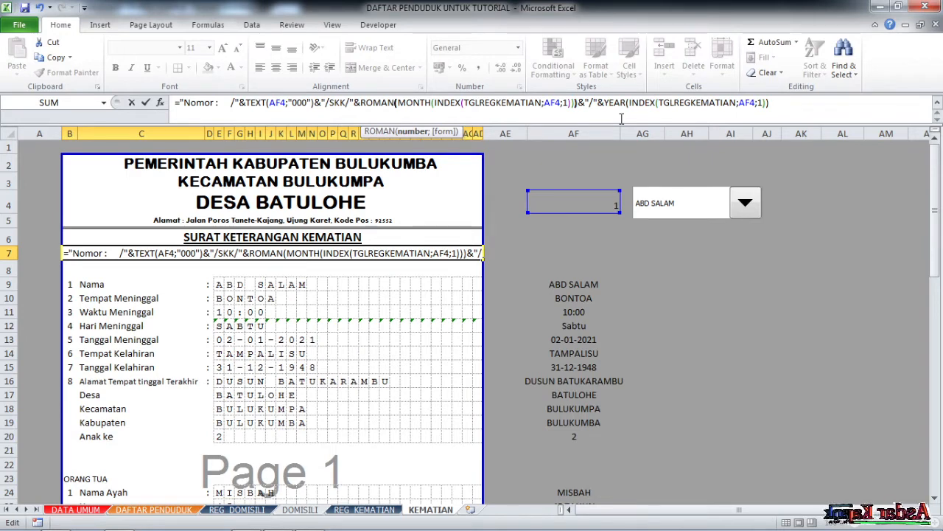
key(Return)
click(309, 255)
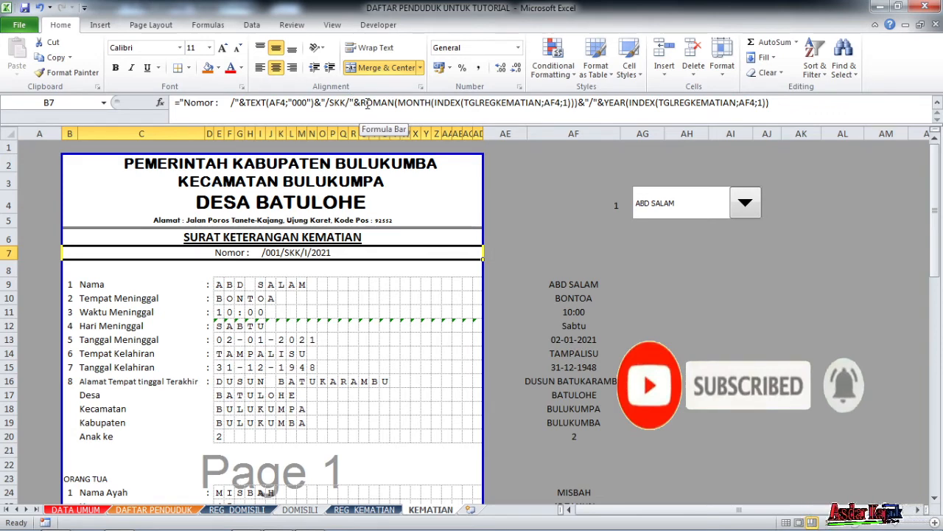
Insert "/"&KODES&" after SKK and widen the spacing after Nomor, giving /001/SKK/DBL/I/2021.
click(354, 103)
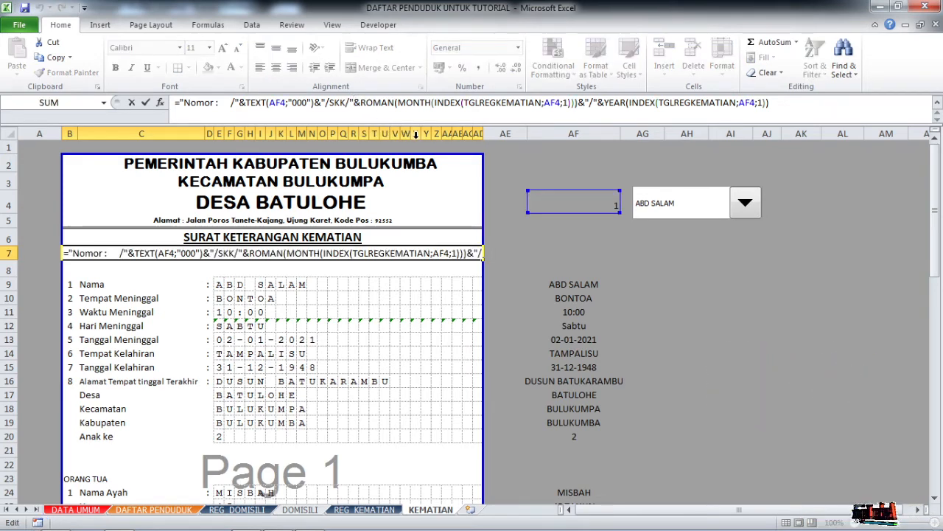
click(345, 104)
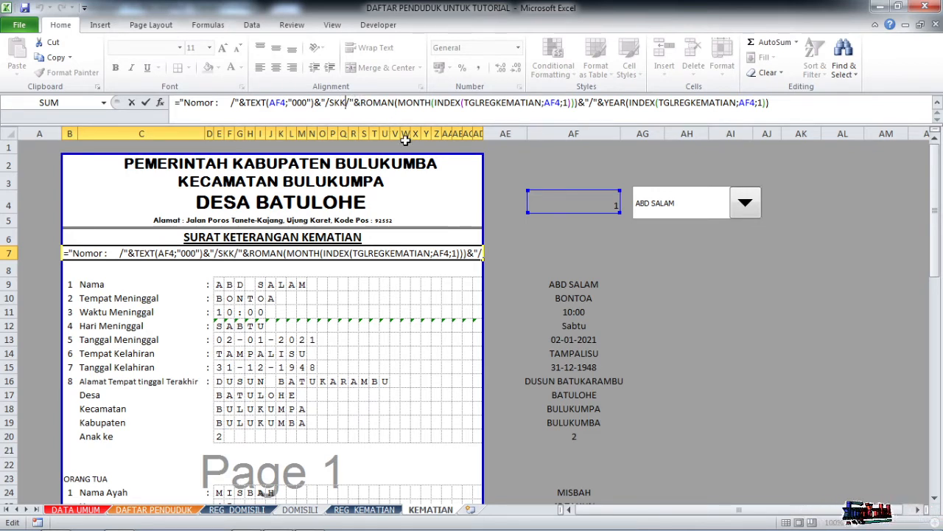
text(/)
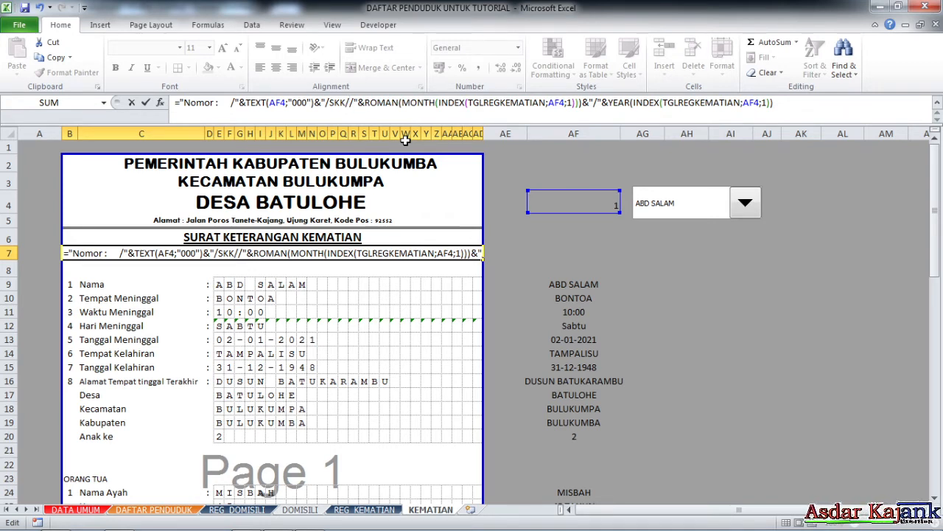
text(")
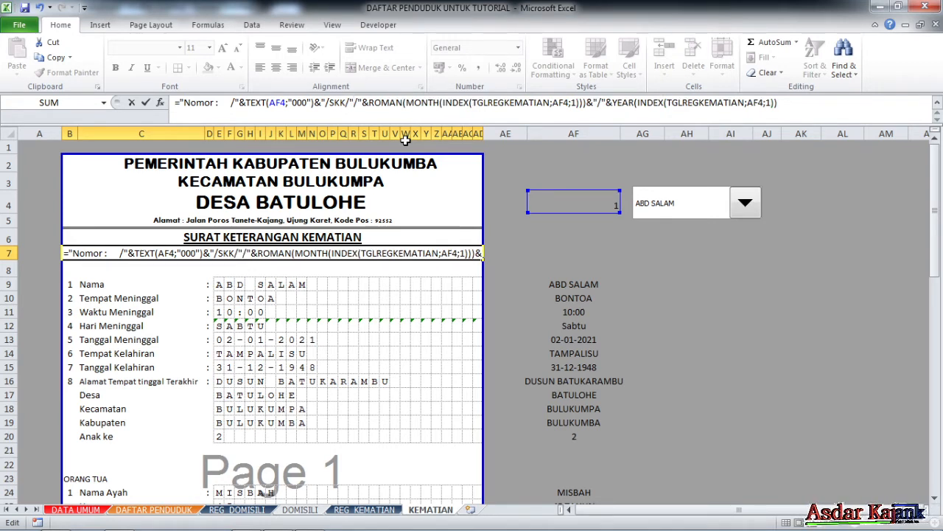
text(&)
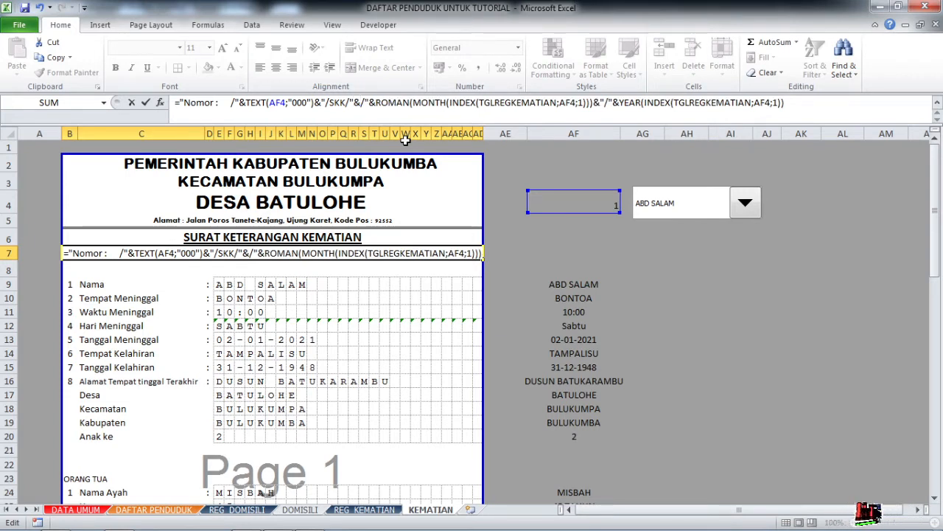
text(KO)
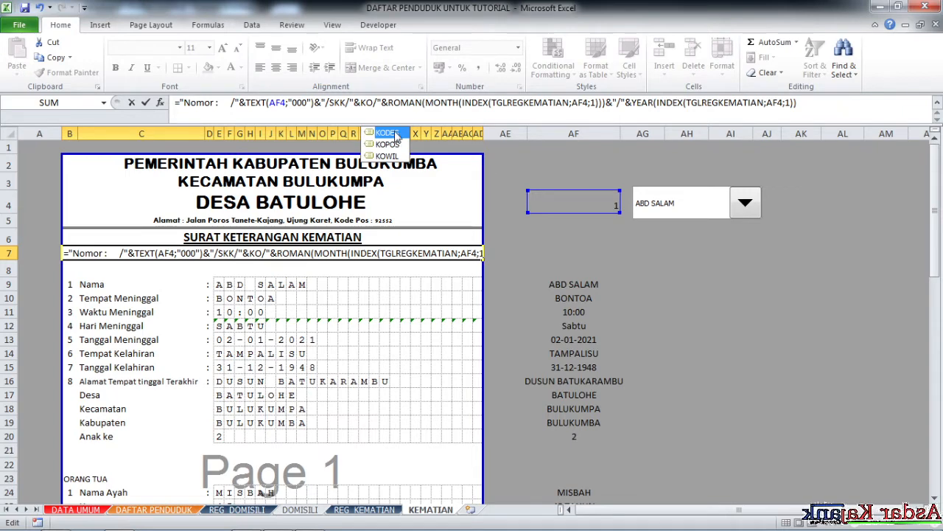
double_click(390, 132)
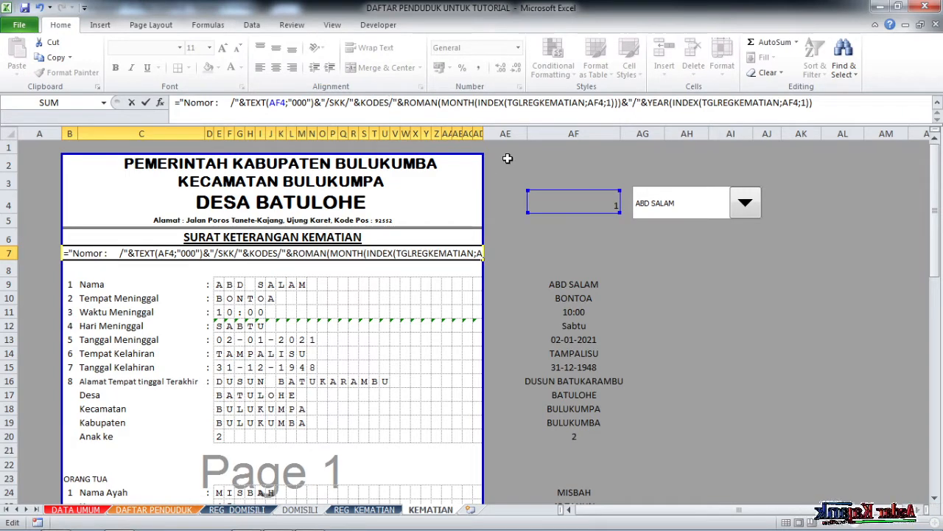
text(&")
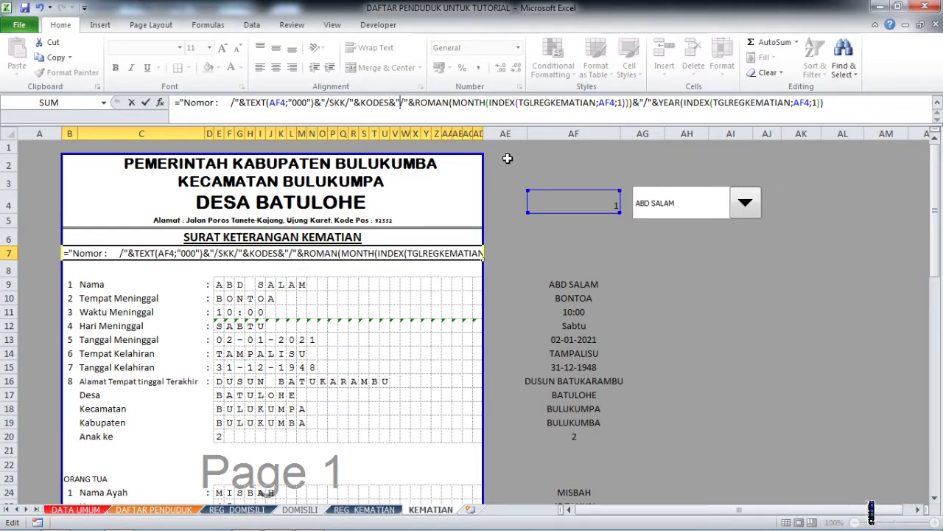
key(Return)
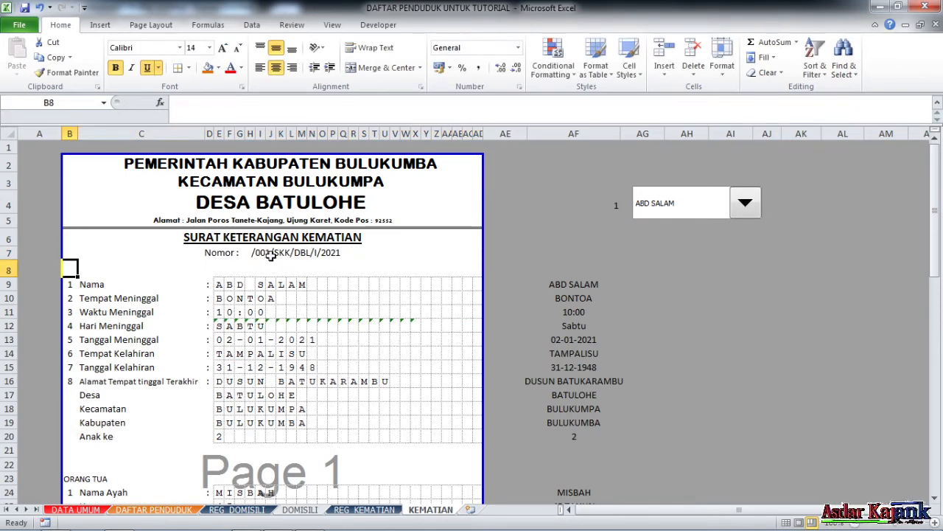
click(269, 257)
click(223, 110)
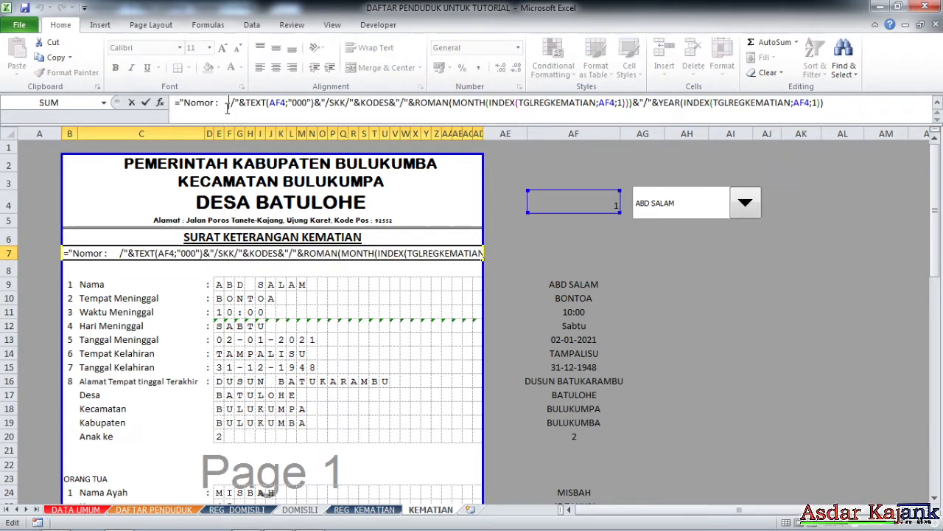
key(Return)
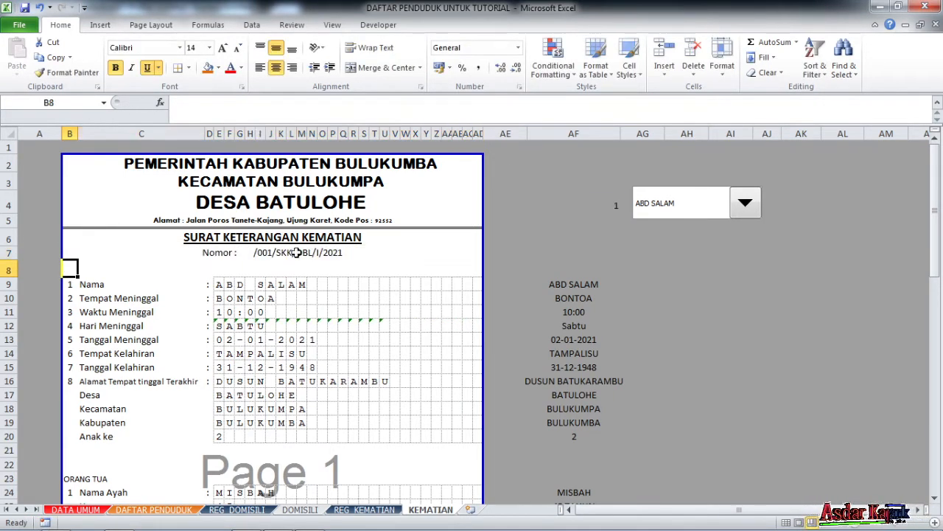
click(286, 254)
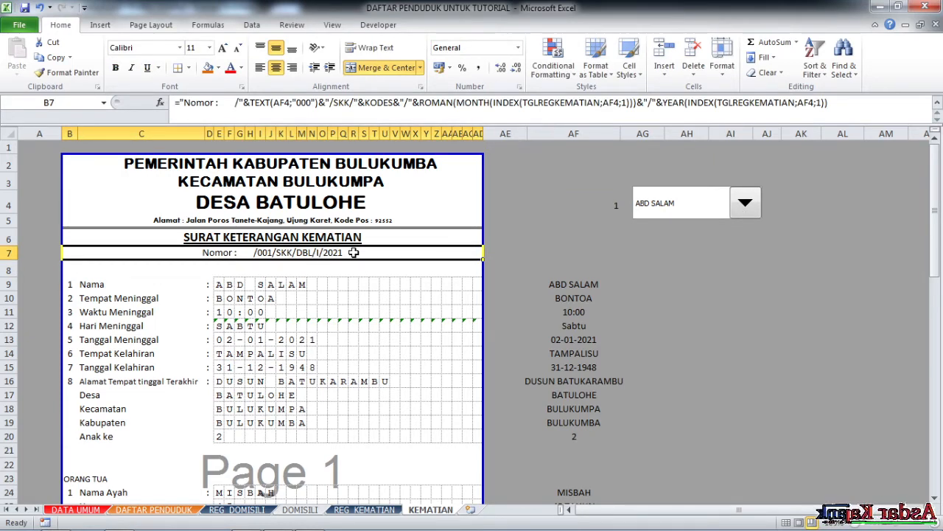
scroll(344, 255, down, 9)
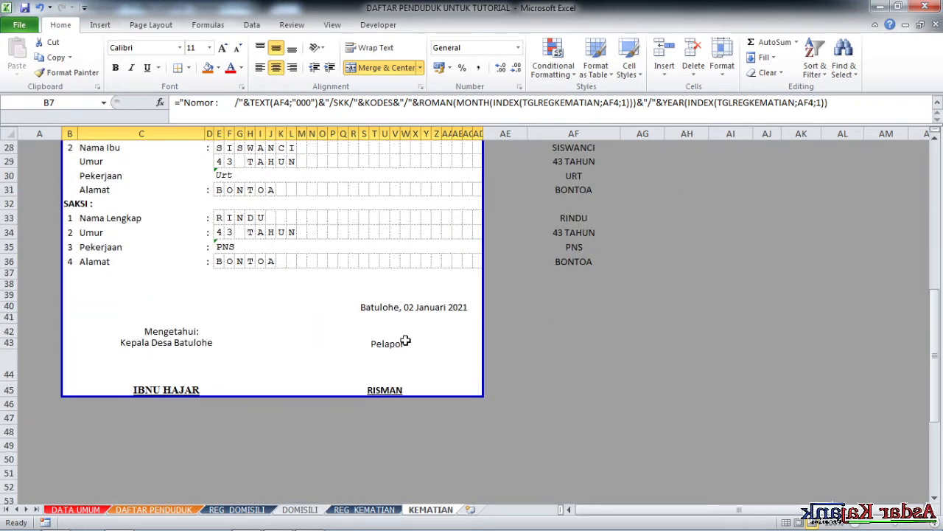
scroll(428, 310, up, 9)
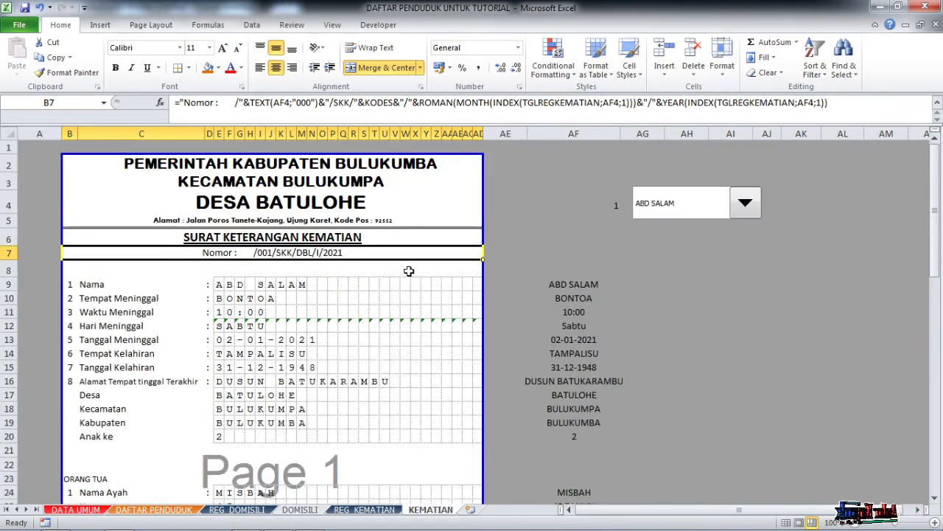
click(745, 203)
click(701, 233)
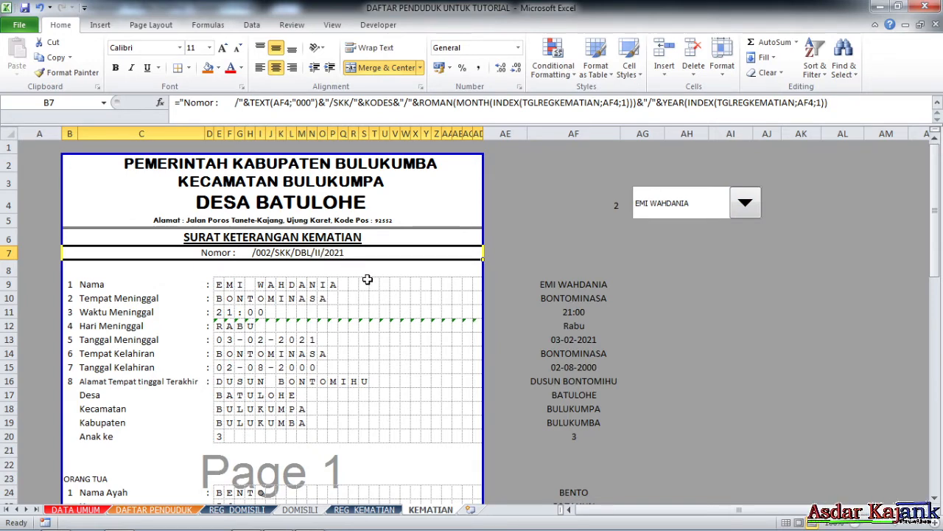
scroll(366, 278, down, 1)
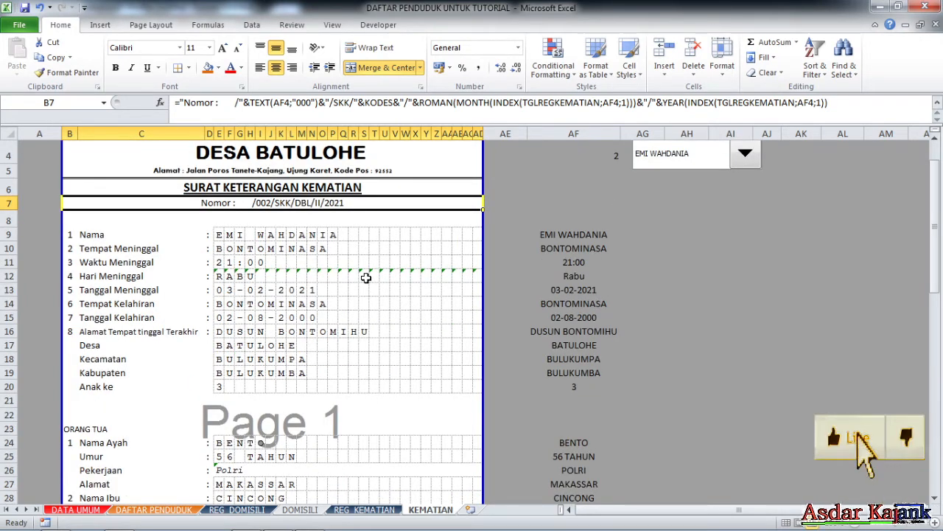
scroll(366, 277, down, 1)
scroll(366, 278, down, 5)
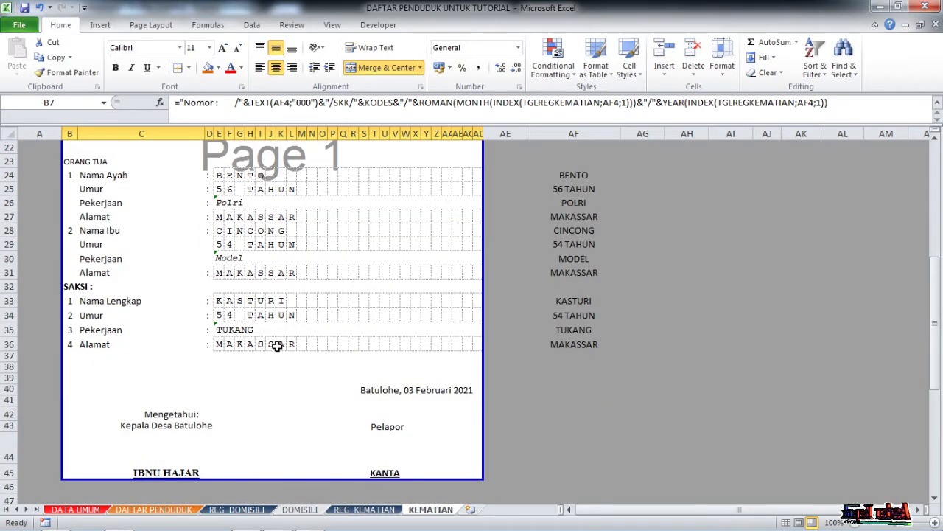
scroll(277, 347, down, 2)
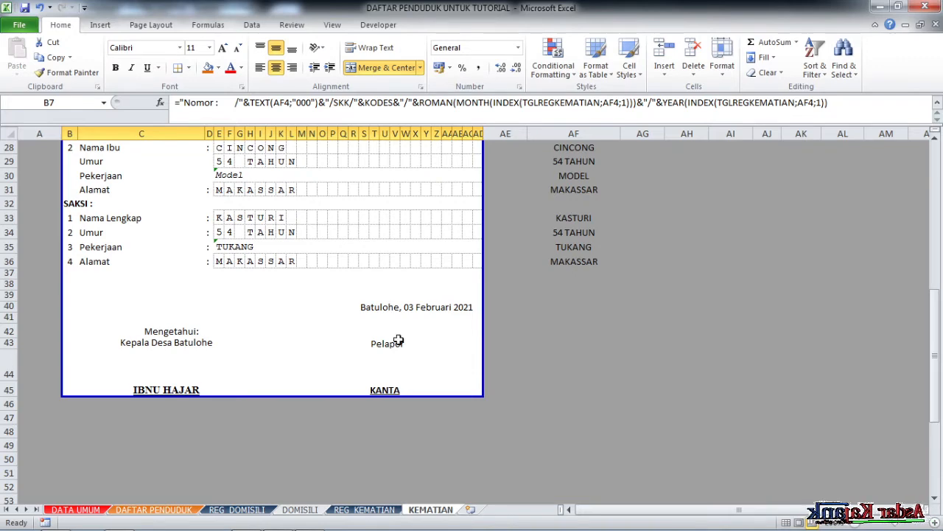
scroll(218, 352, up, 5)
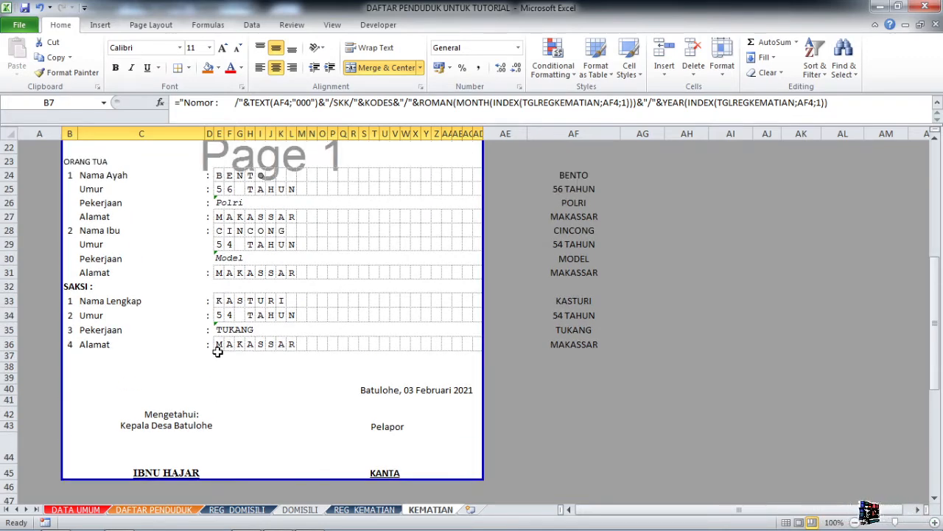
scroll(218, 365, up, 4)
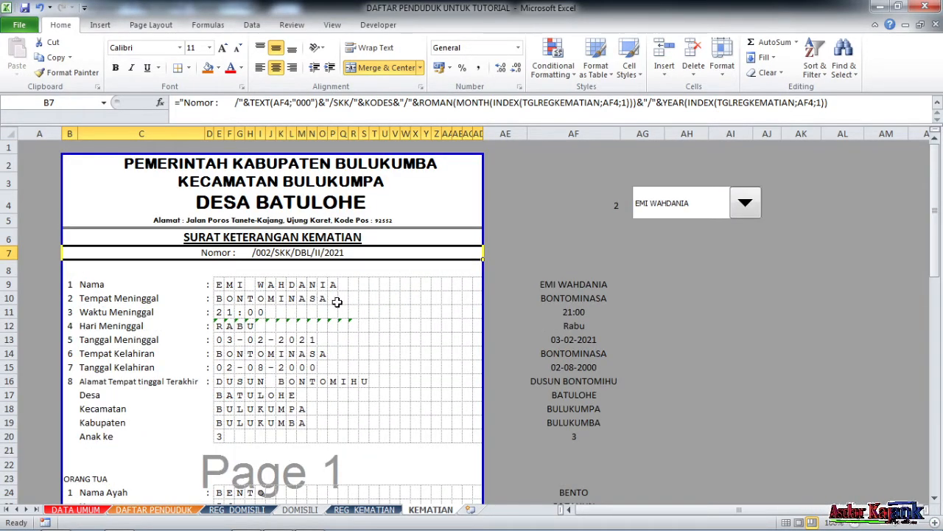
scroll(346, 302, down, 3)
scroll(353, 306, down, 3)
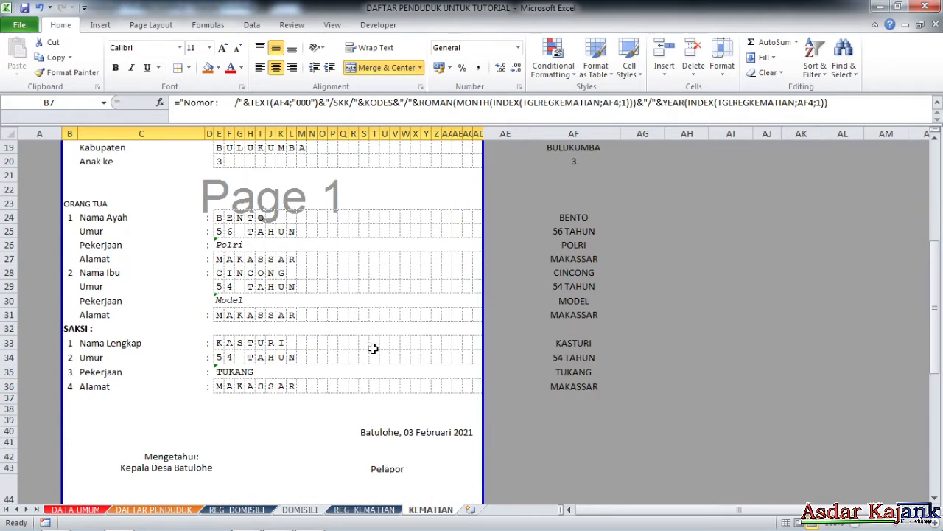
scroll(372, 350, down, 2)
scroll(372, 348, up, 8)
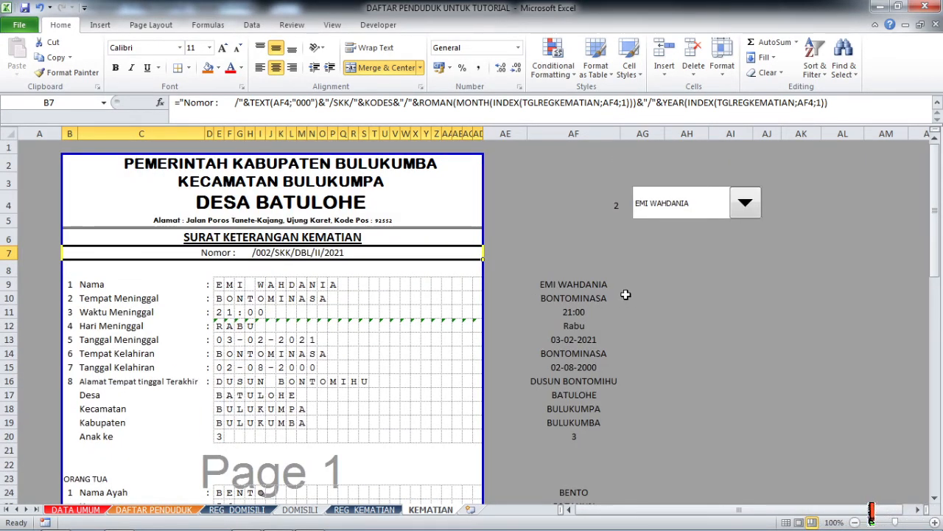
scroll(625, 294, down, 2)
scroll(619, 296, up, 2)
scroll(614, 302, down, 2)
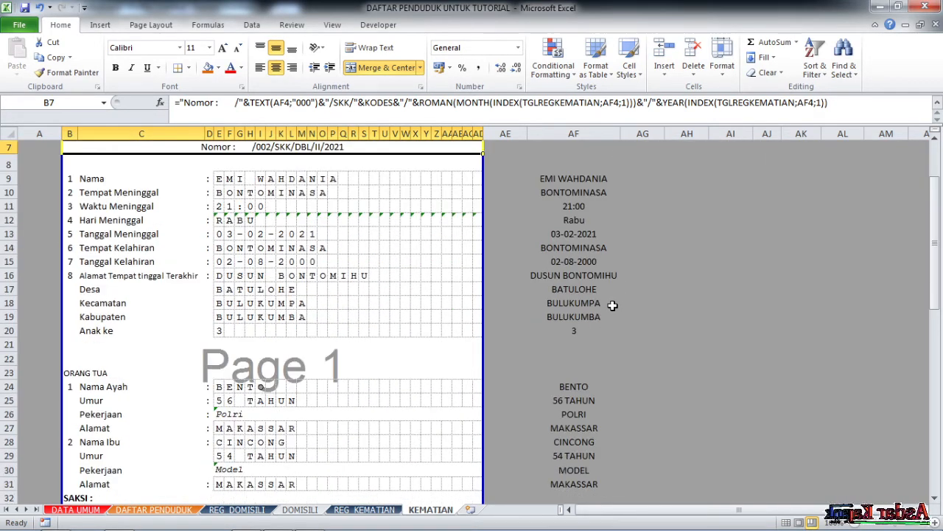
scroll(612, 304, up, 2)
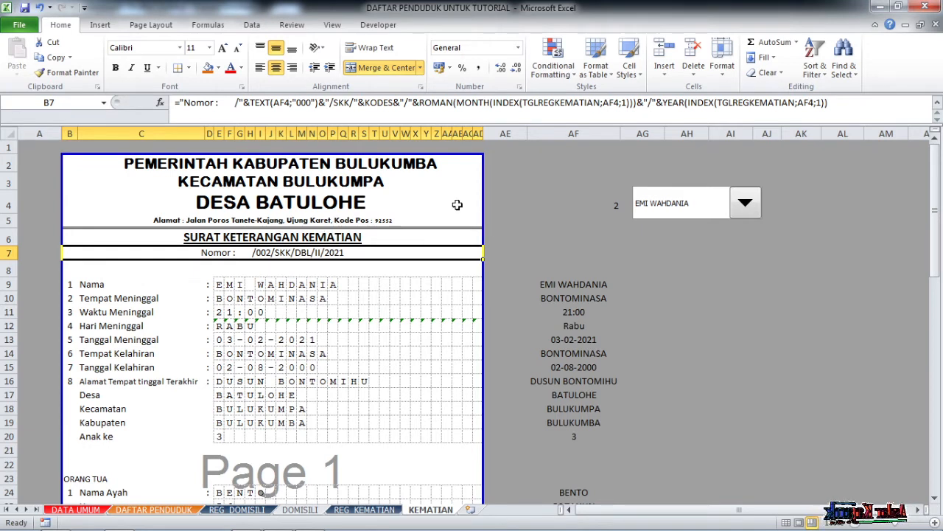
Set the address line in B5 to the Bookman Old Style font.
click(393, 222)
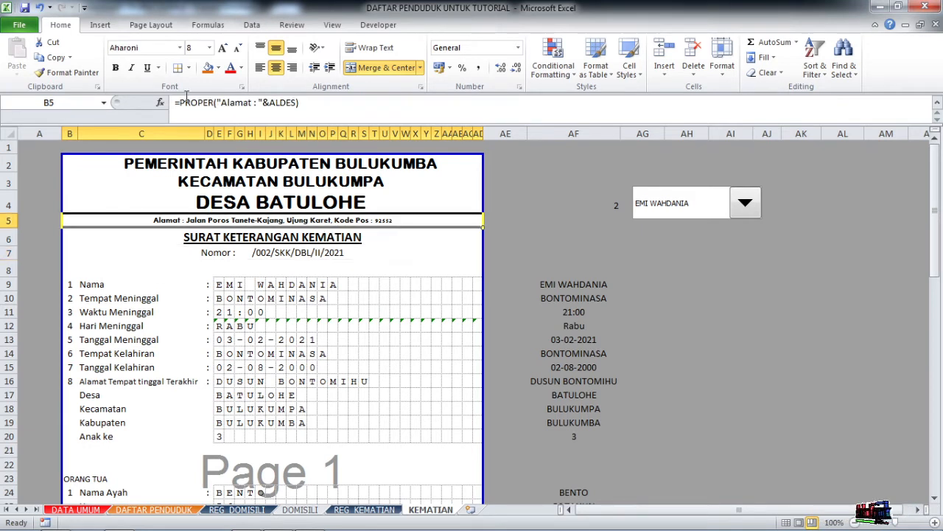
click(149, 47)
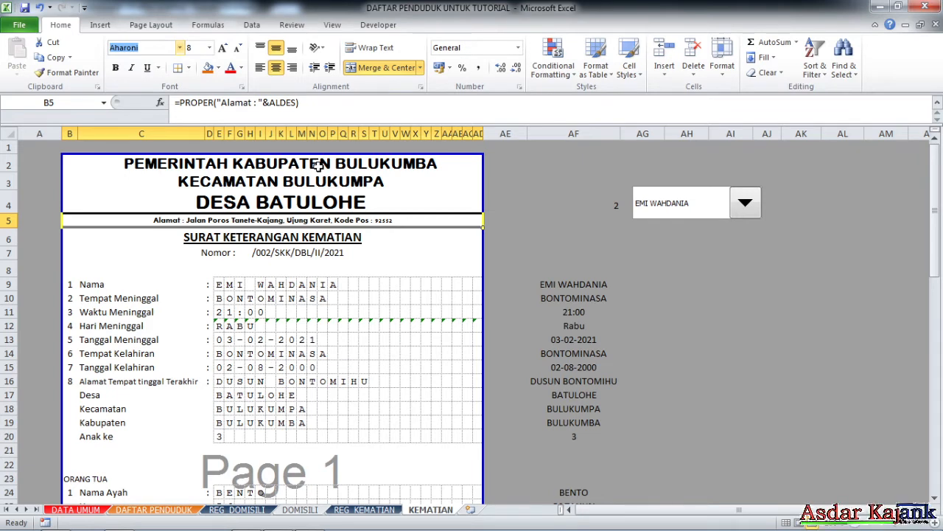
key(Escape)
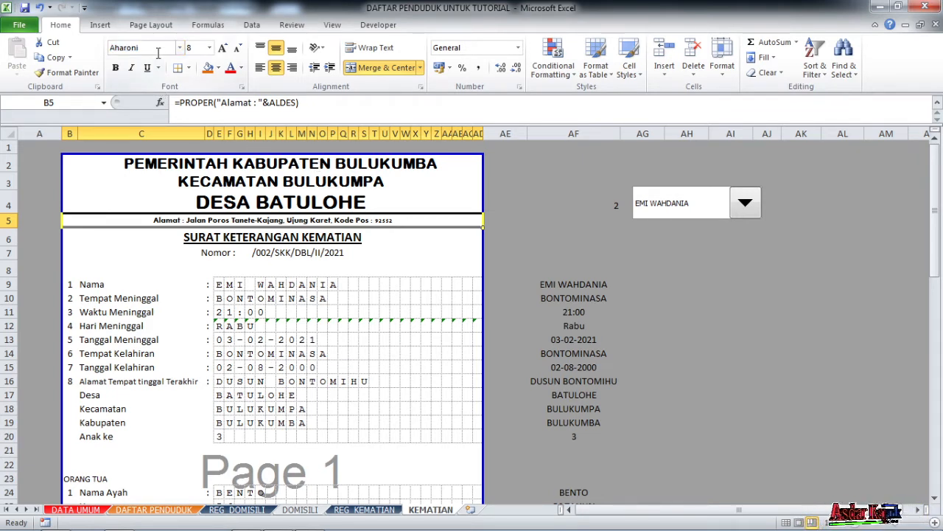
click(157, 47)
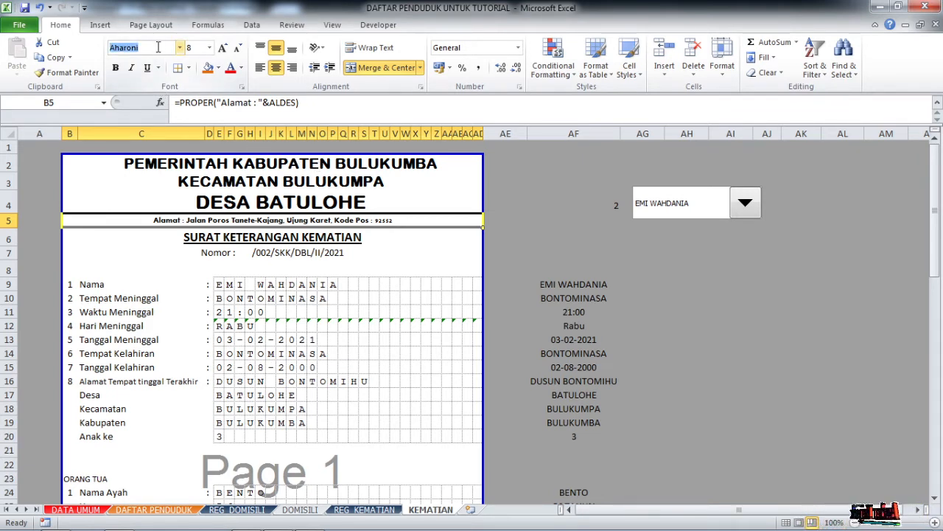
text(Bok)
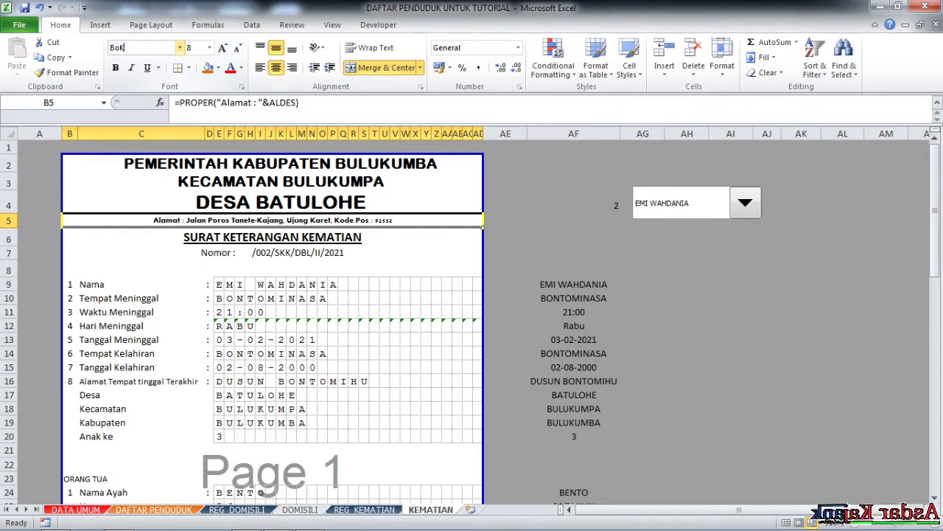
text(ok)
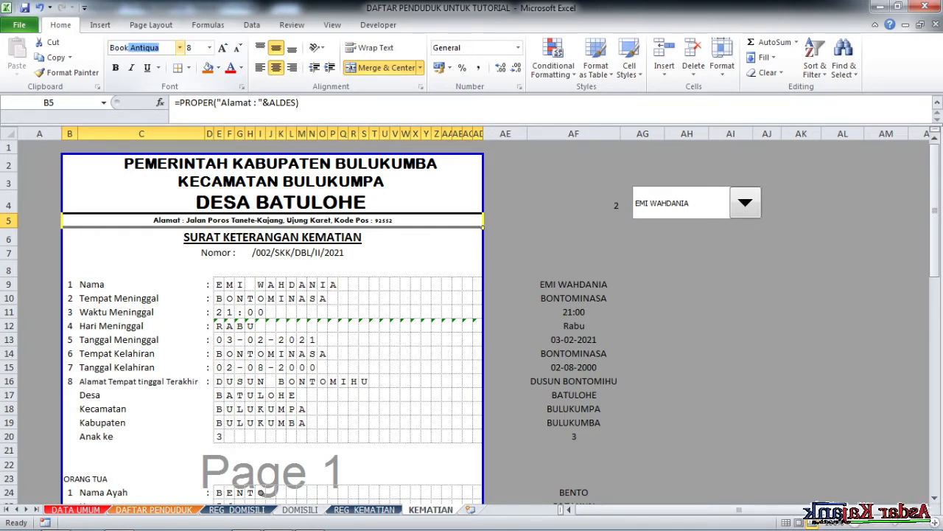
text(man)
key(Return)
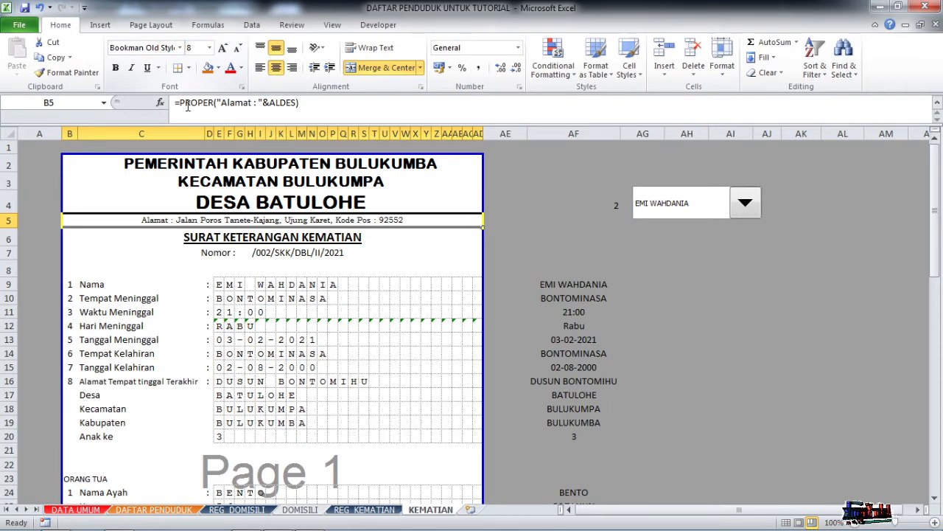
Apply Bookman Old Style to the three letterhead title rows 2–4.
drag(221, 163, 221, 204)
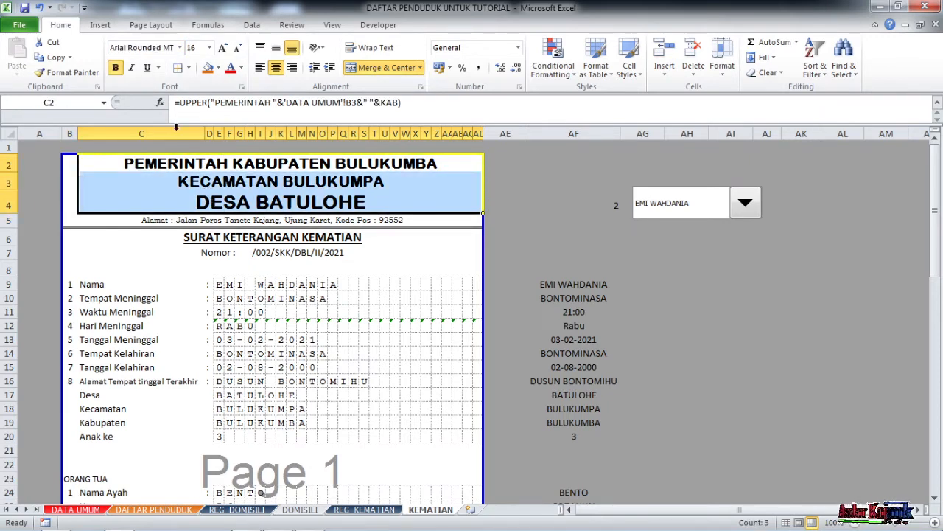
click(145, 48)
text(Book)
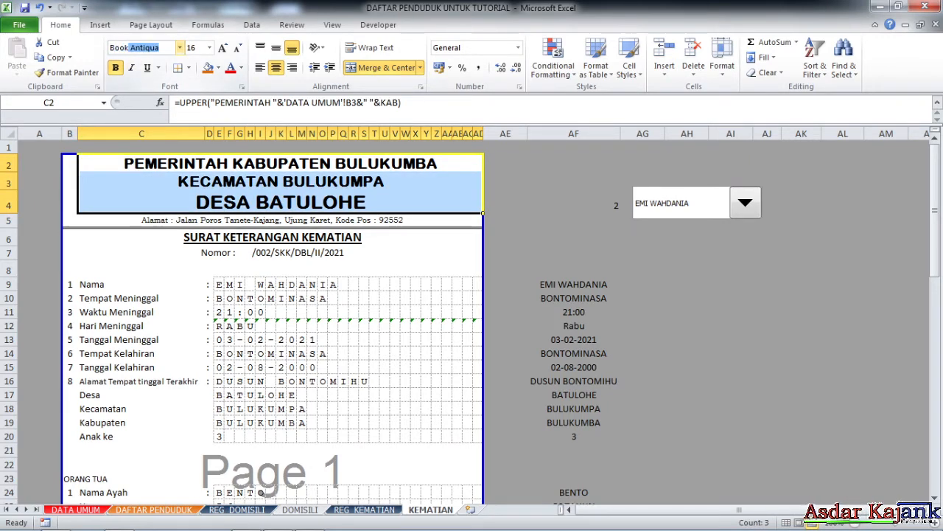
text(man)
key(Return)
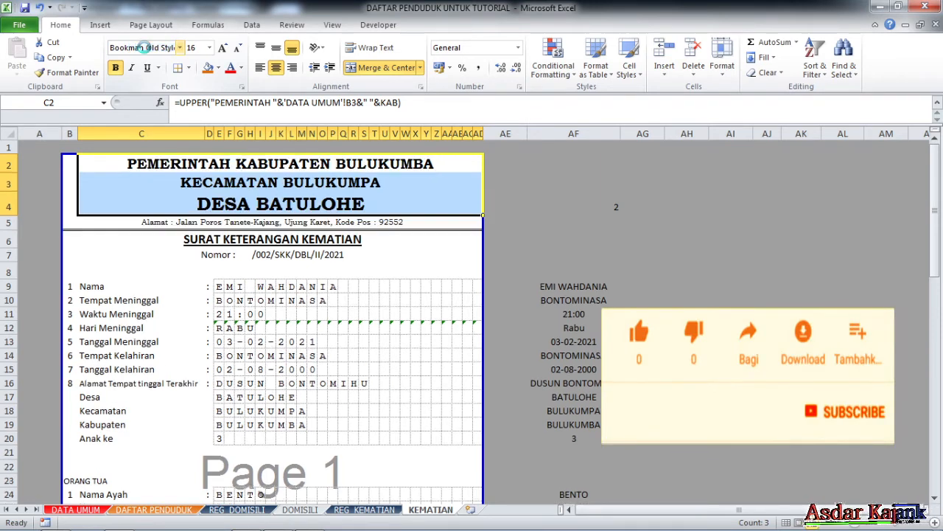
click(374, 286)
click(263, 182)
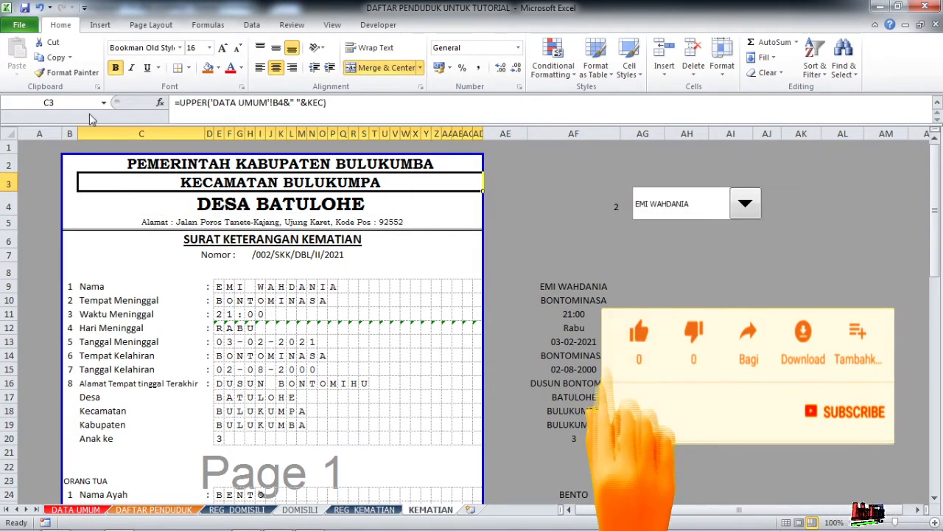
Insert the garda emblem picture and shrink it to about 1.98 × 1.91 cm at the letterhead's left.
click(100, 25)
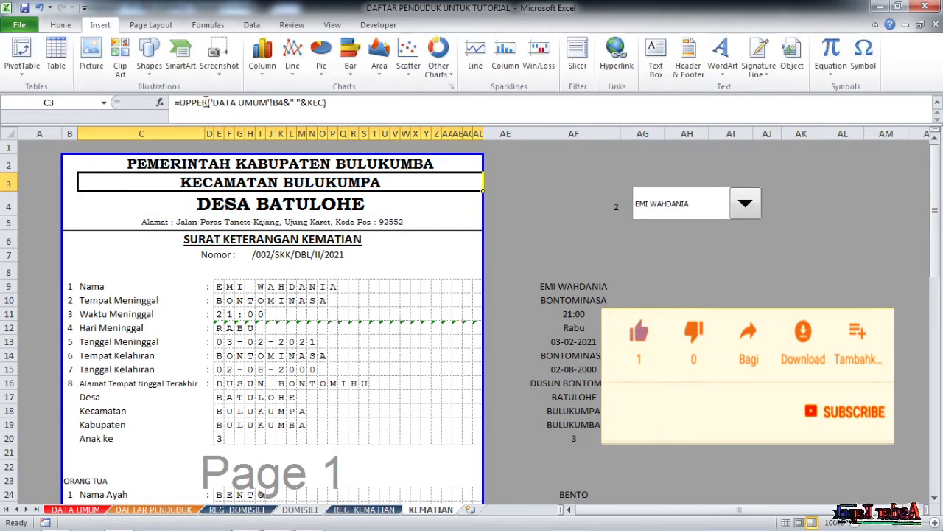
click(89, 64)
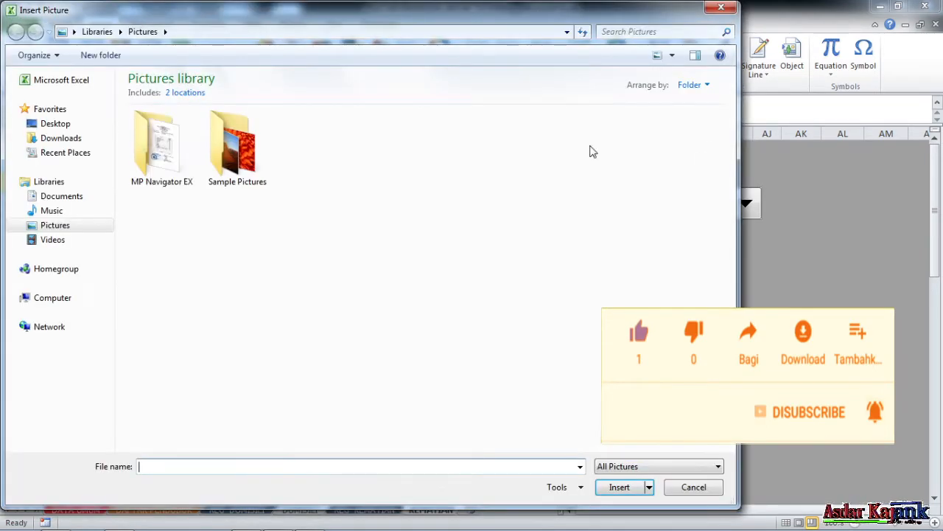
scroll(653, 153, down, 3)
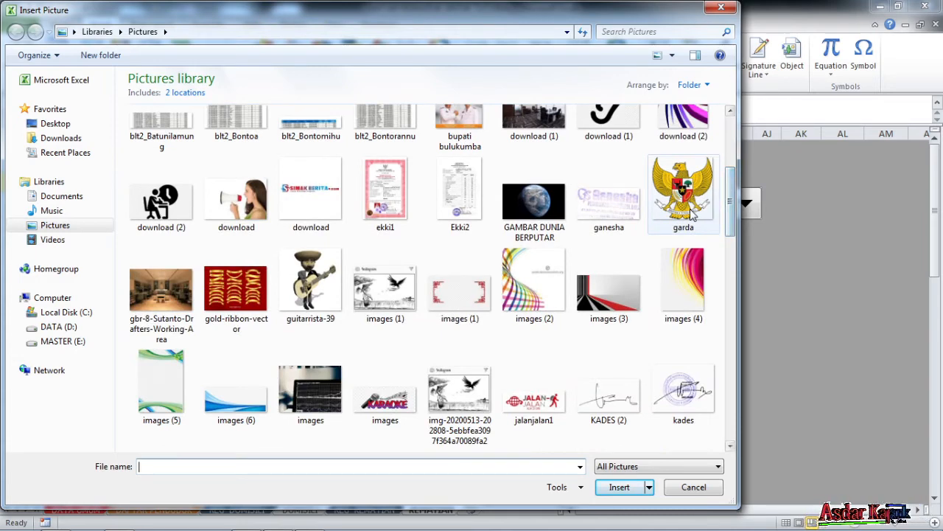
double_click(691, 214)
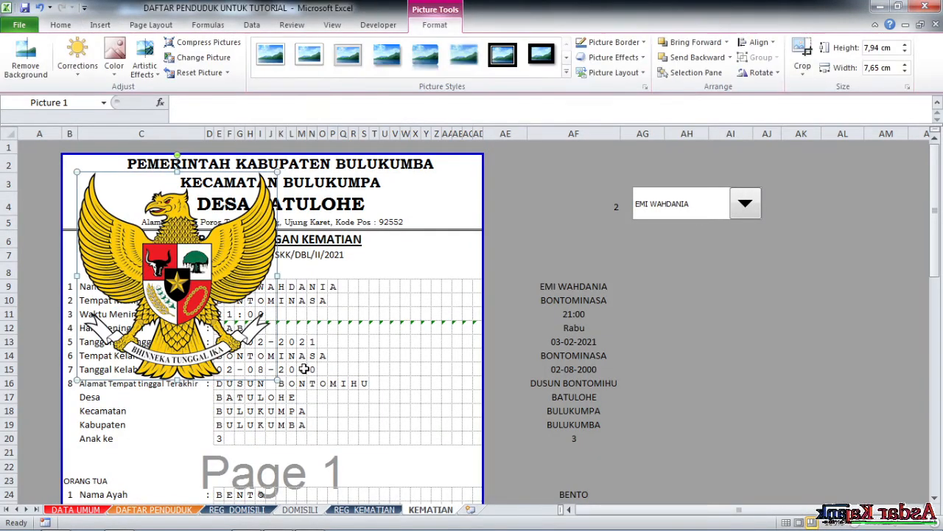
drag(278, 376, 108, 207)
click(195, 216)
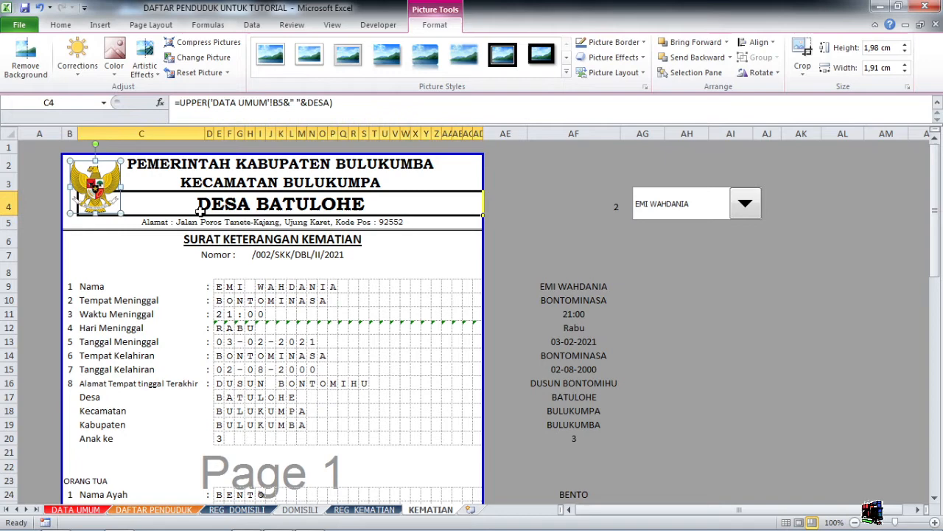
click(342, 298)
click(97, 187)
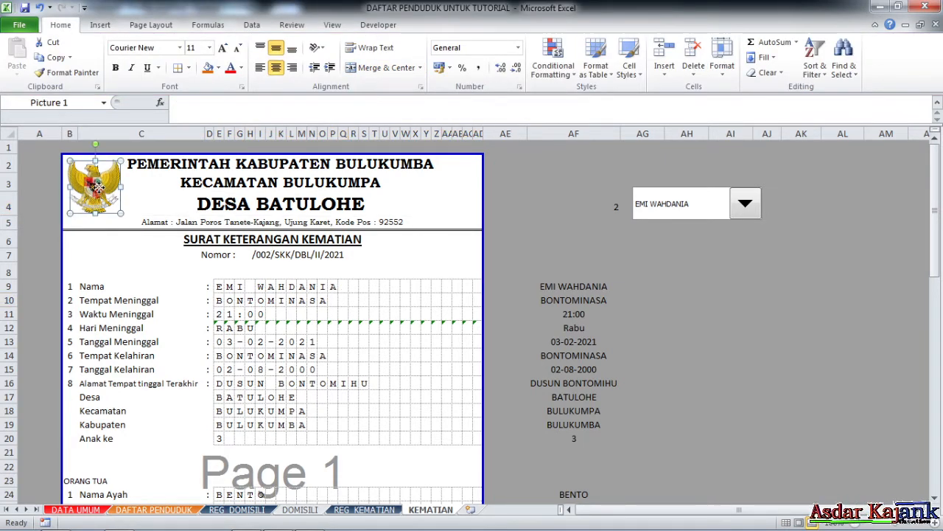
click(158, 238)
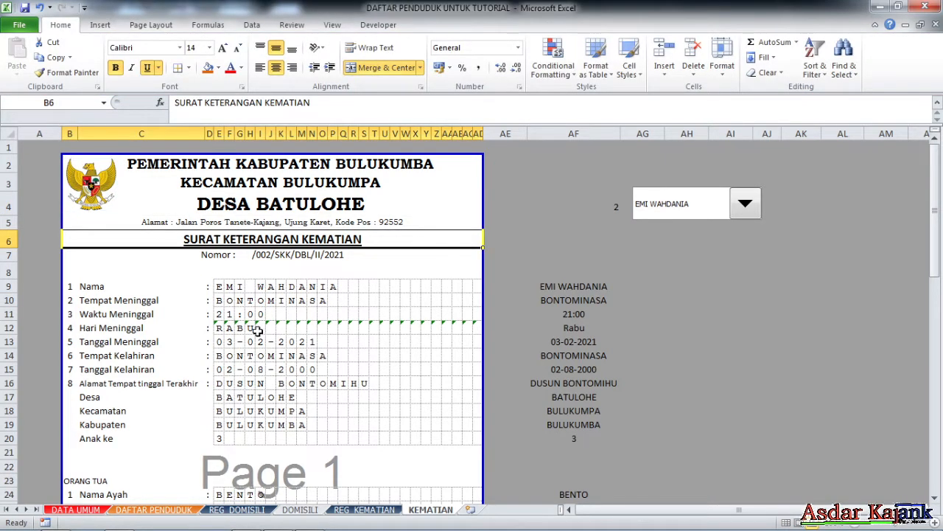
scroll(277, 330, down, 1)
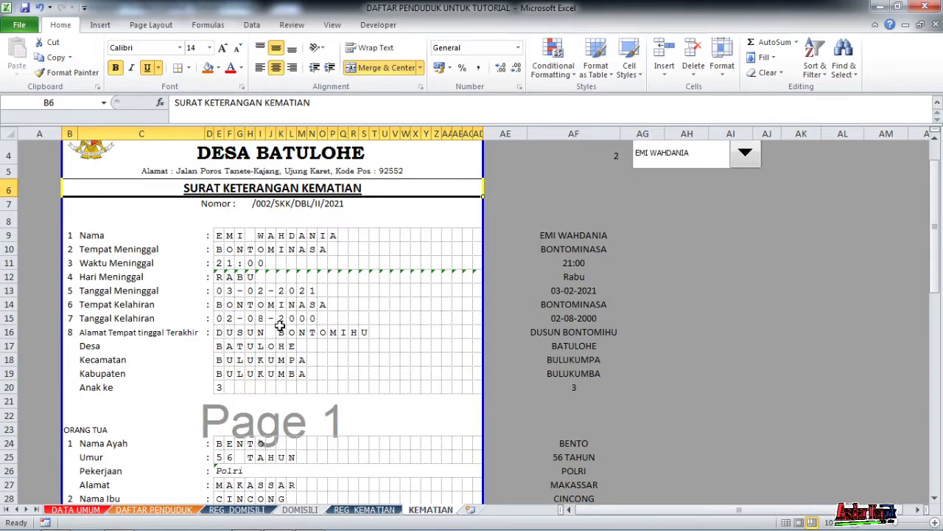
click(154, 49)
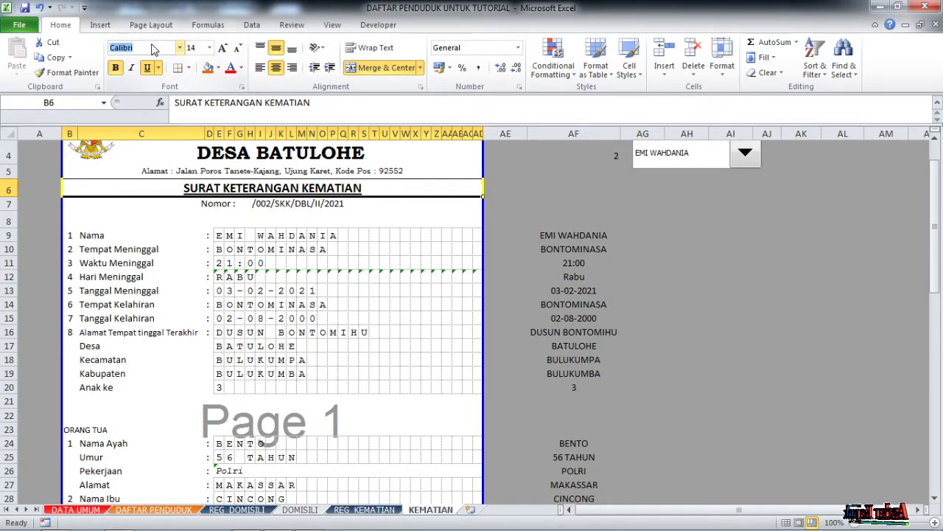
text(BooM)
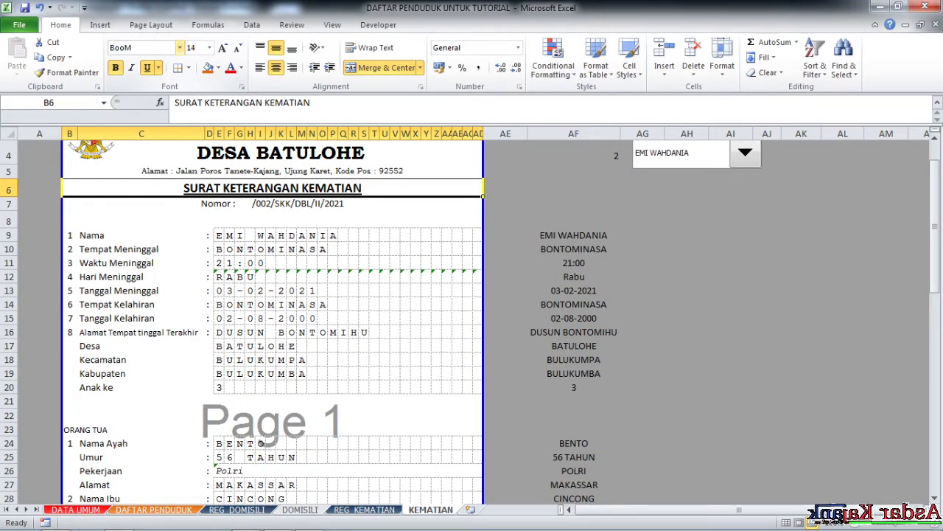
text(k)
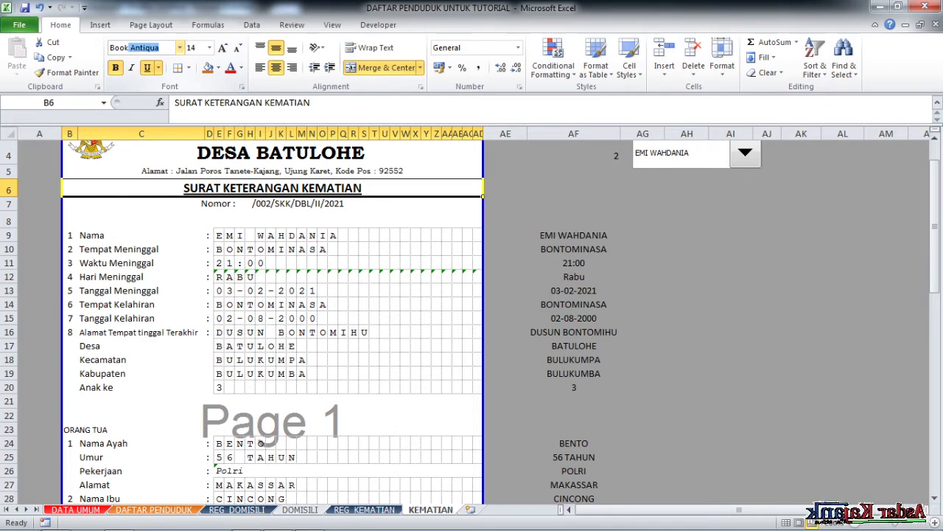
text(man)
key(Return)
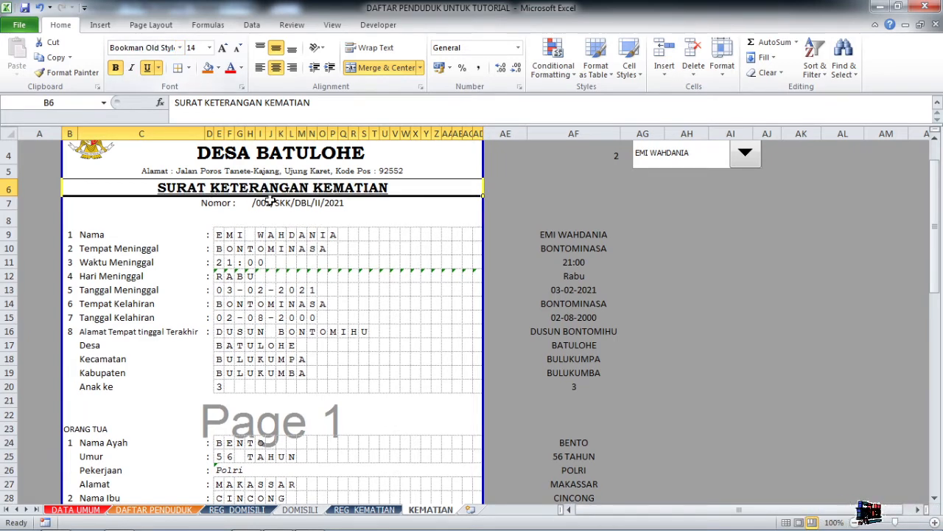
click(311, 220)
scroll(295, 255, down, 5)
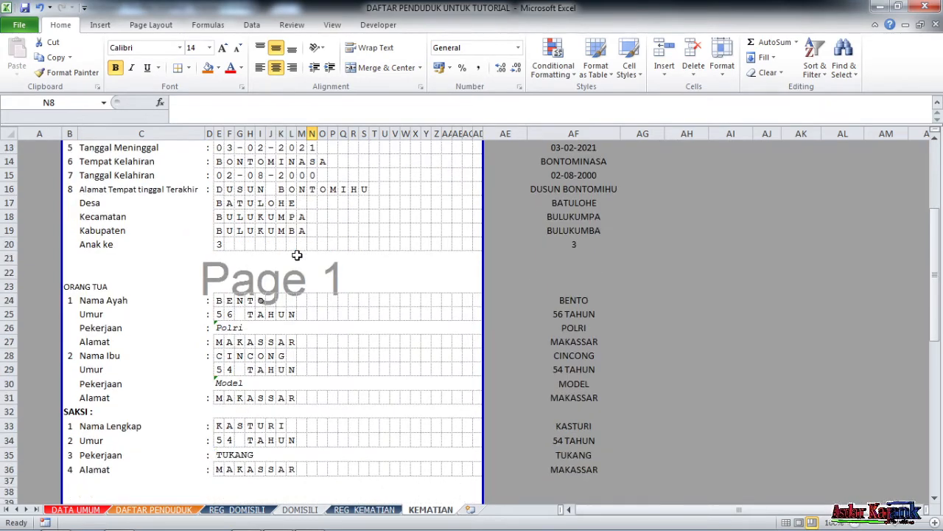
scroll(297, 255, down, 2)
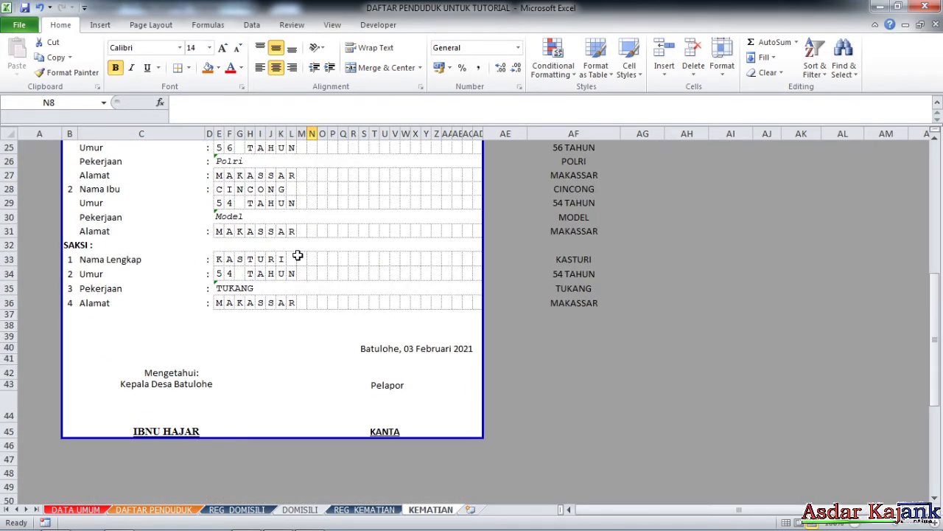
scroll(297, 255, up, 8)
Move the value 2 from cell AF4 into AE4.
click(731, 283)
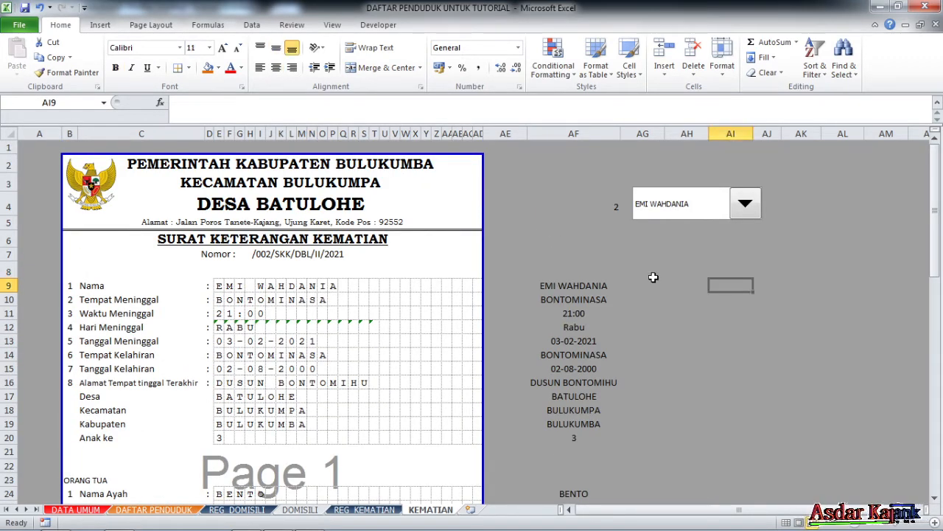
scroll(627, 267, down, 3)
scroll(619, 264, up, 3)
click(588, 206)
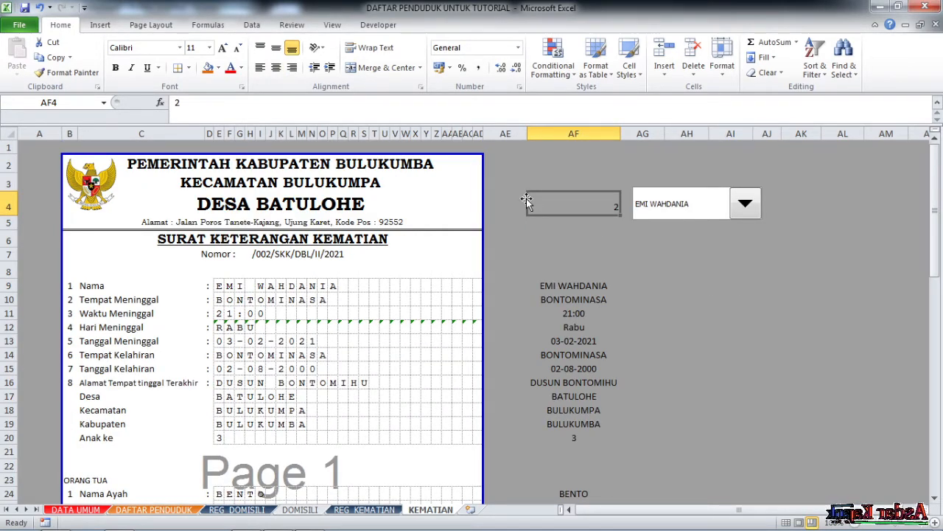
drag(526, 198, 516, 204)
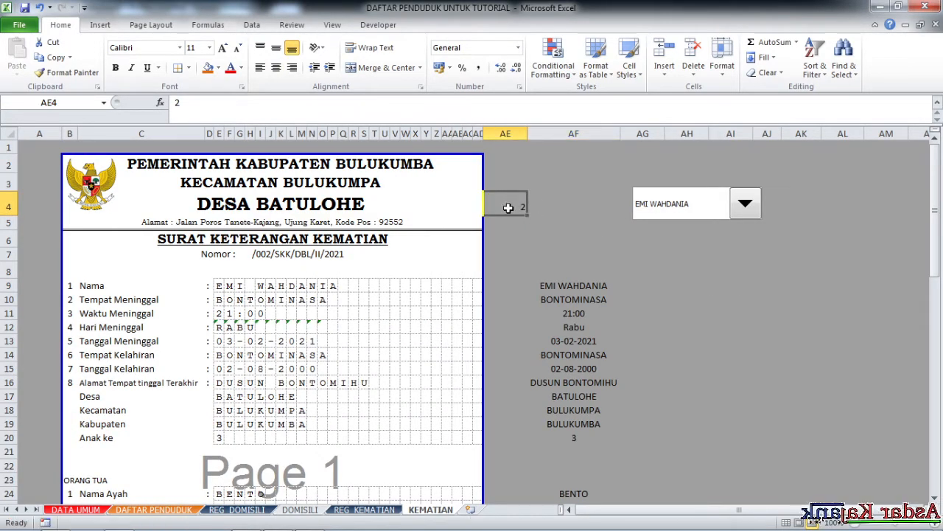
Hide the helper column AF beside the KEMATIAN form.
click(560, 134)
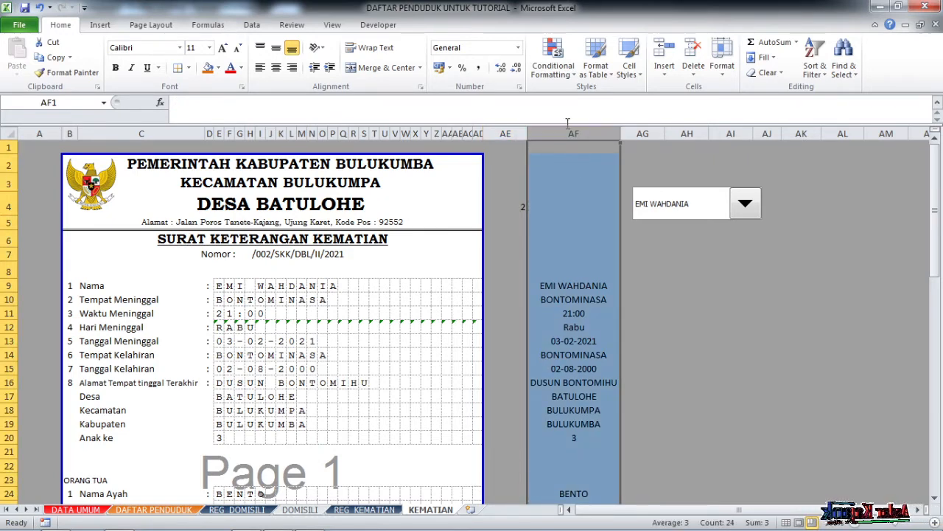
right_click(574, 133)
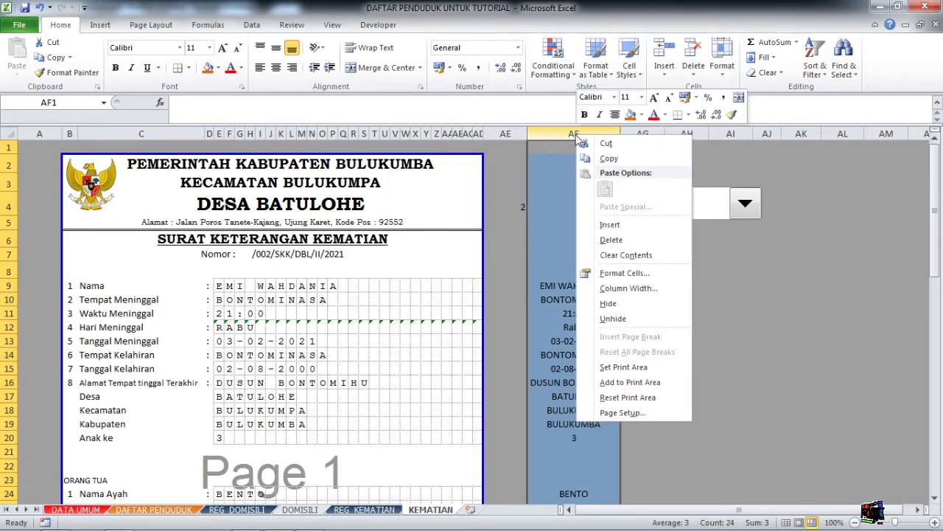
click(562, 132)
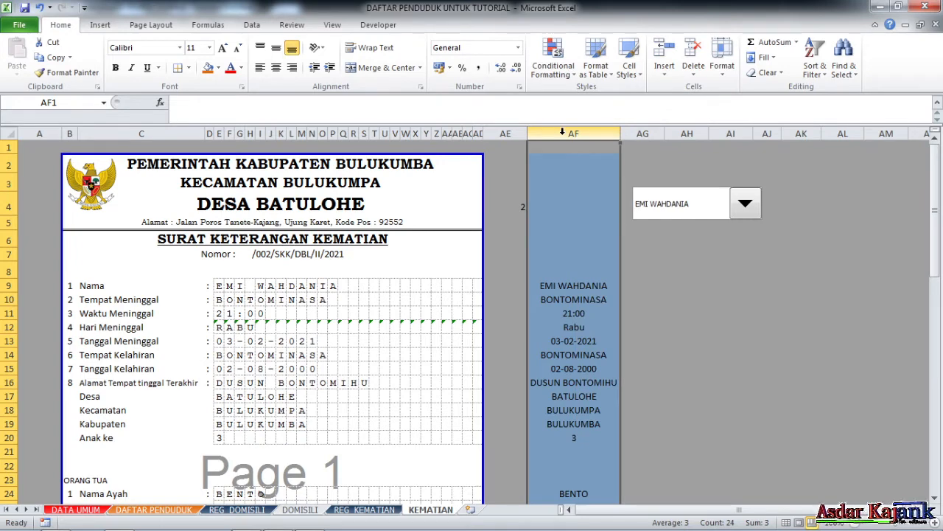
right_click(562, 132)
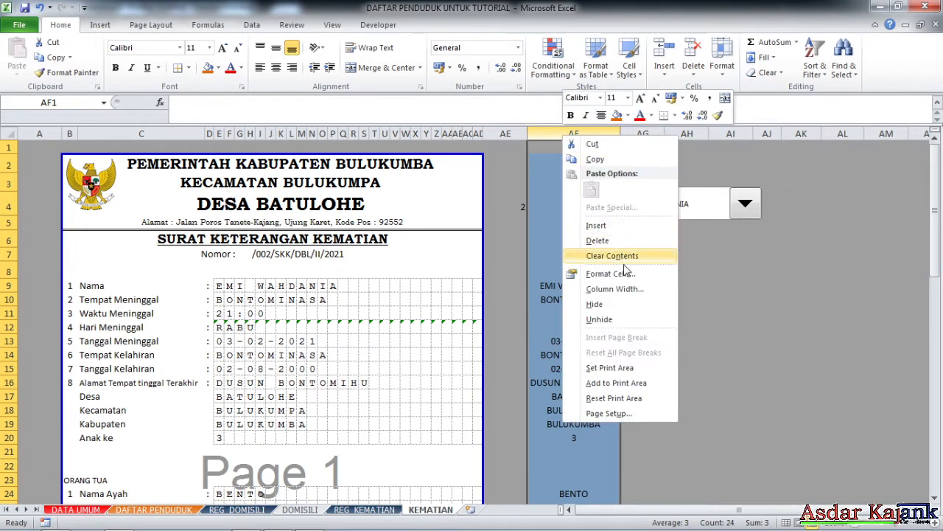
click(614, 305)
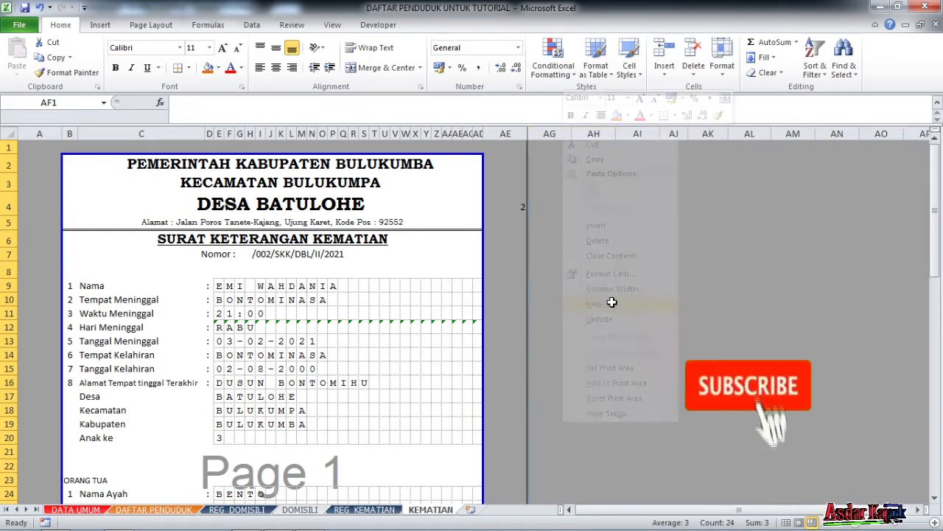
click(606, 299)
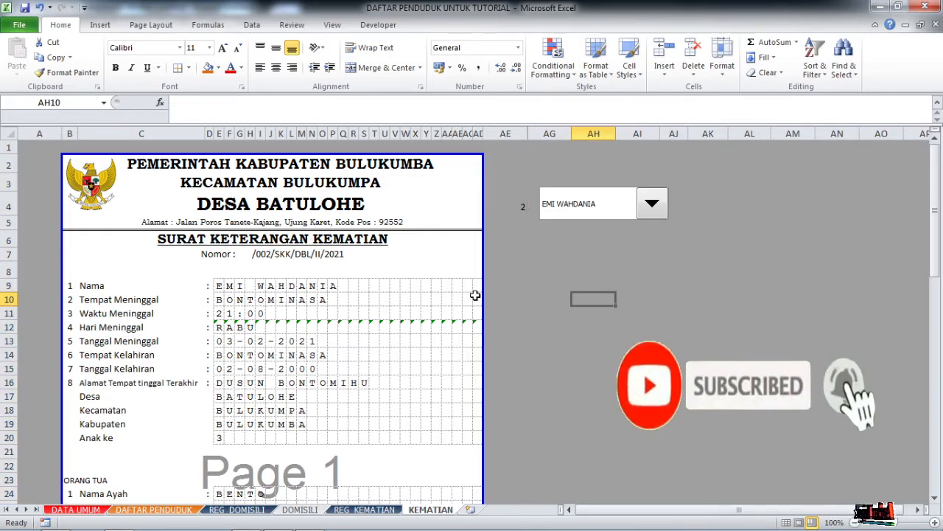
scroll(460, 290, down, 3)
scroll(459, 290, up, 3)
scroll(460, 290, down, 7)
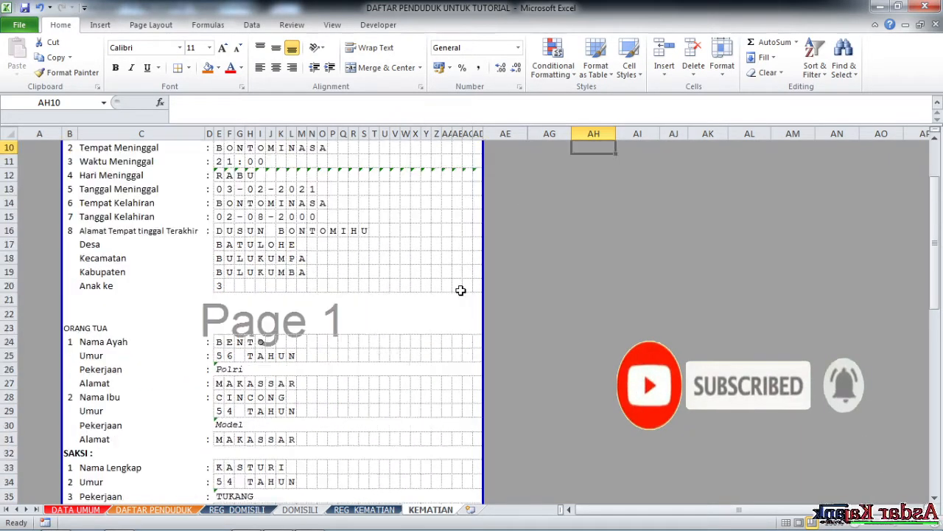
scroll(460, 290, up, 7)
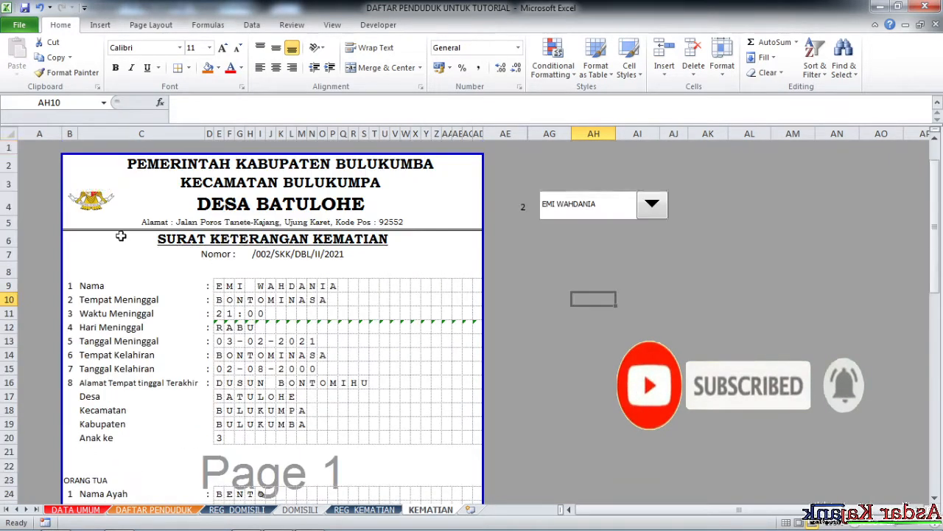
click(6, 133)
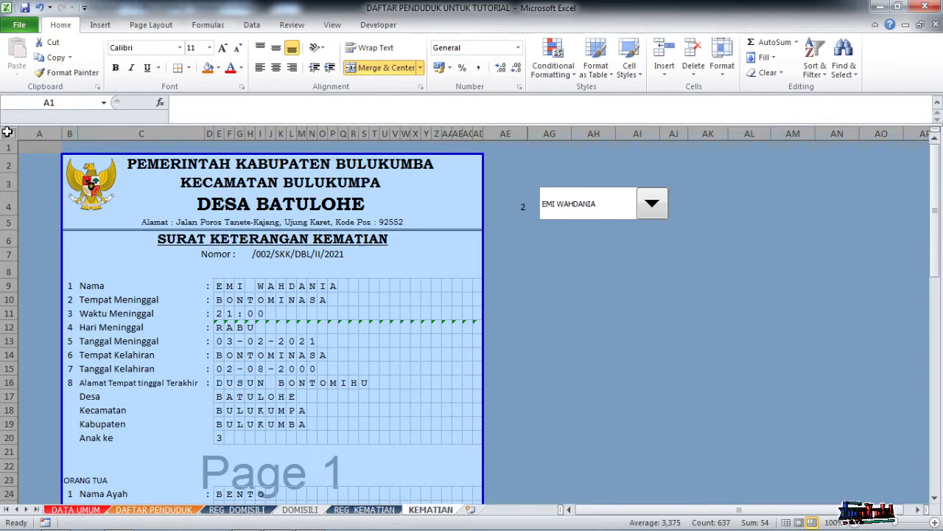
Set every cell on the sheet to Locked and Hidden in cell protection.
right_click(41, 173)
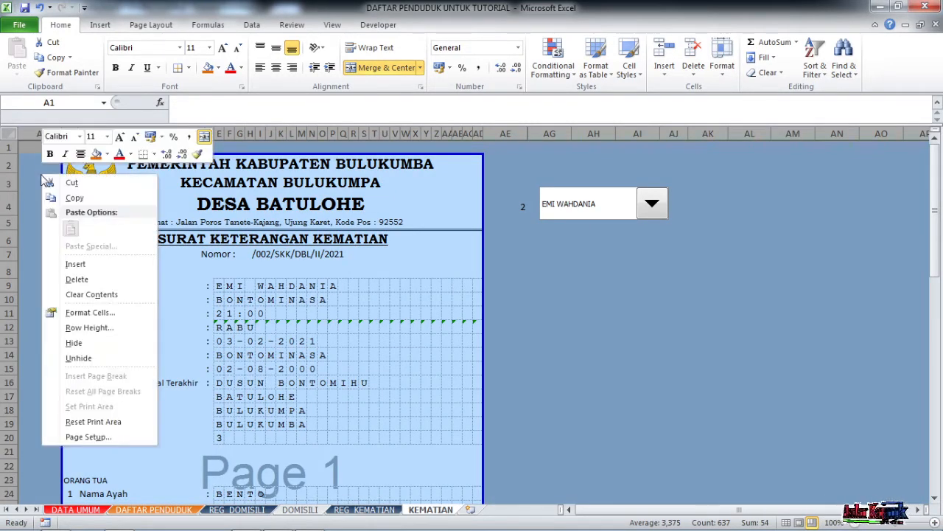
click(98, 312)
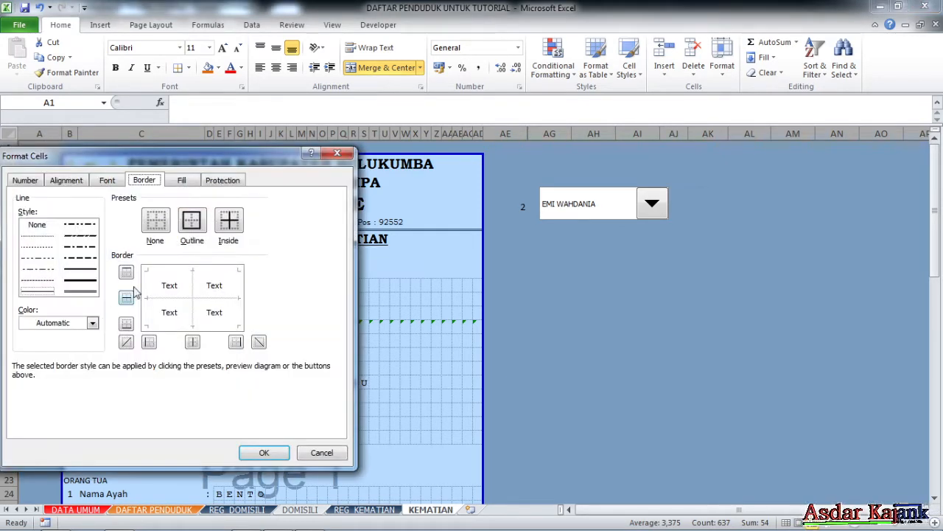
click(223, 182)
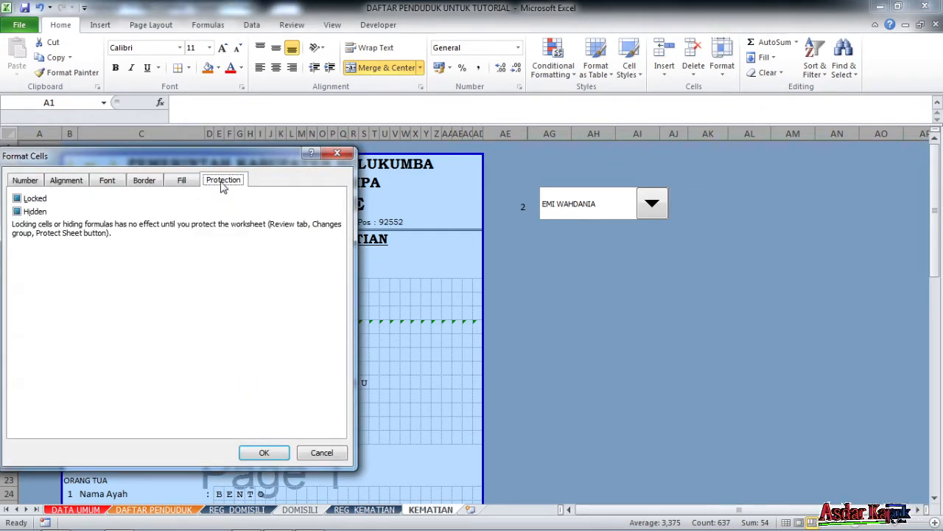
click(17, 211)
click(17, 199)
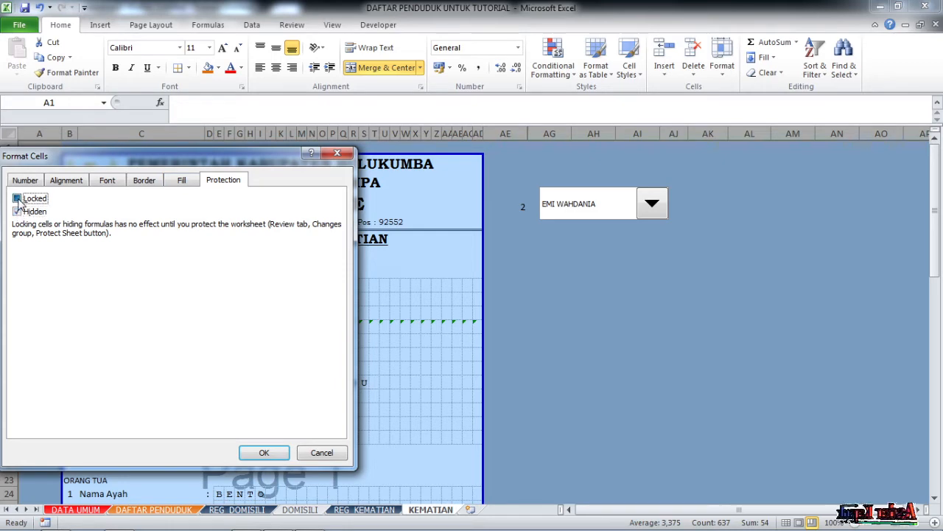
click(262, 453)
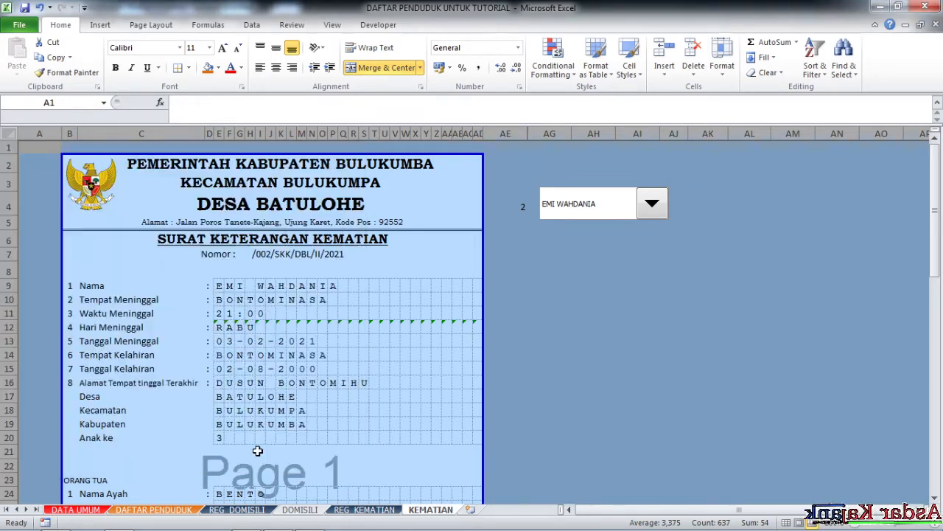
click(578, 284)
Clear Locked and Hidden on cell AE4 so the selector value stays editable.
click(521, 210)
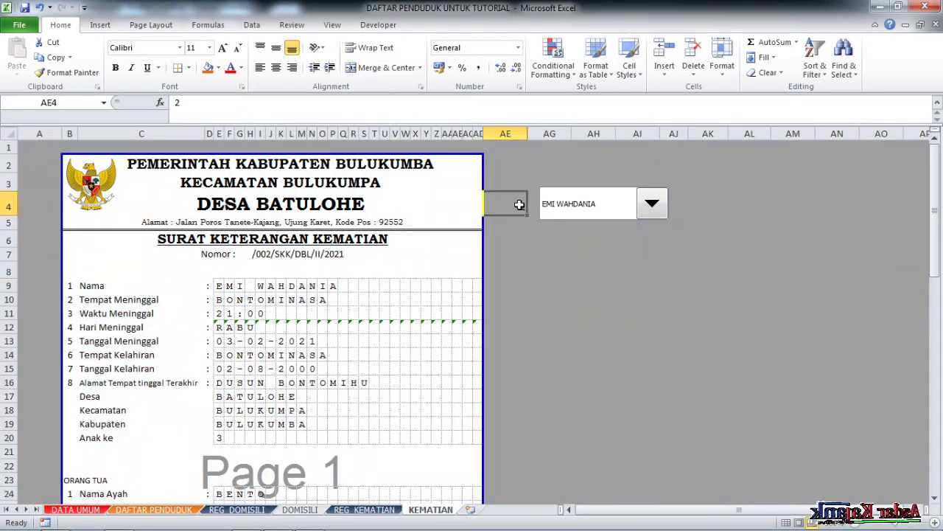
right_click(520, 209)
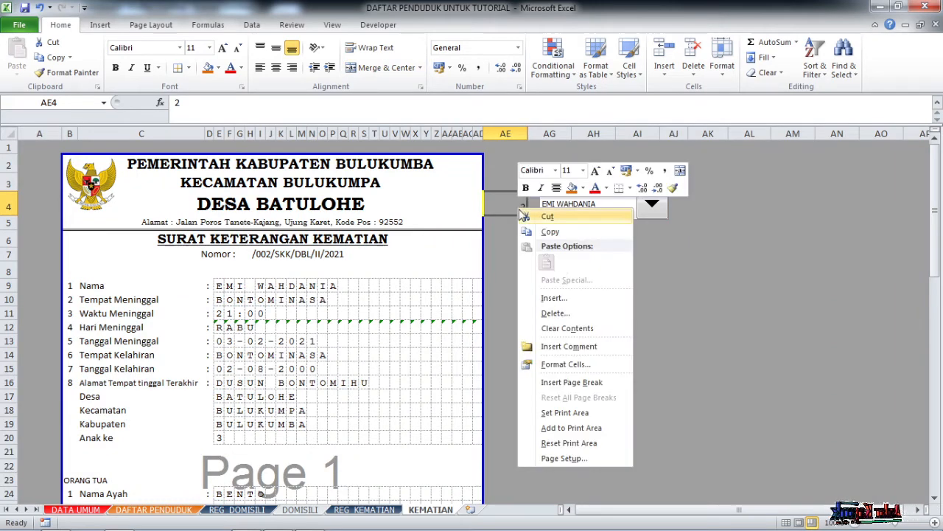
click(572, 364)
click(409, 256)
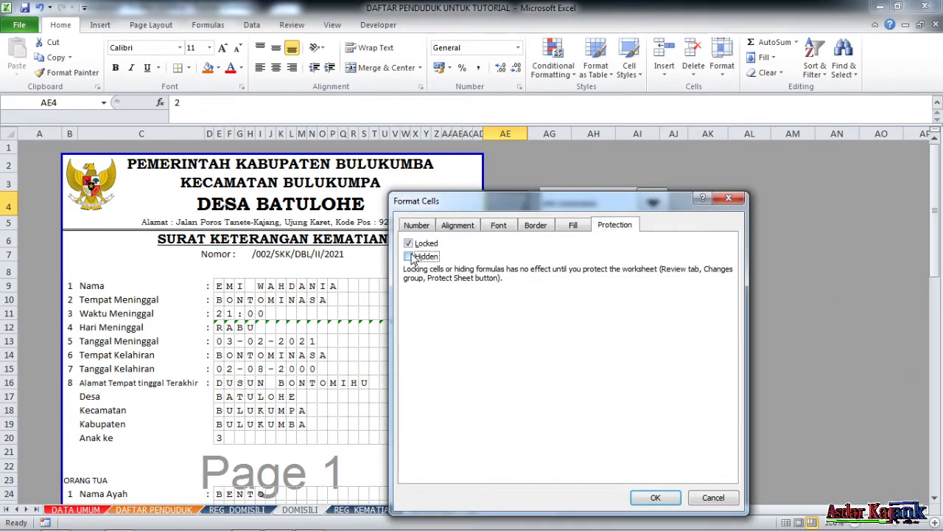
key(Return)
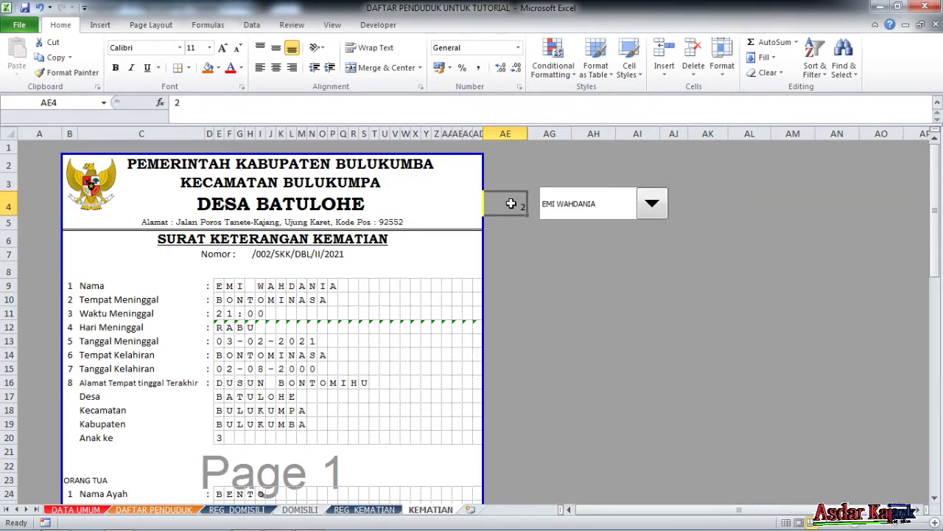
right_click(511, 204)
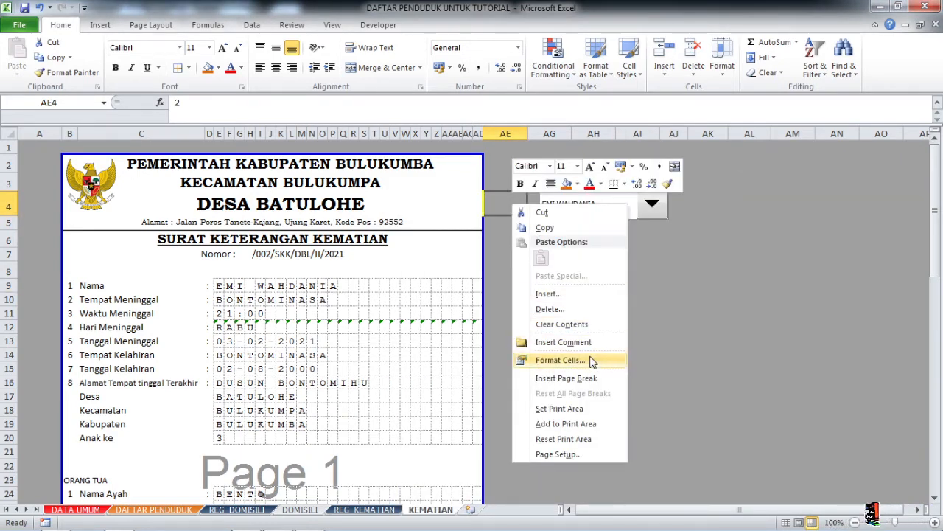
click(560, 360)
click(437, 254)
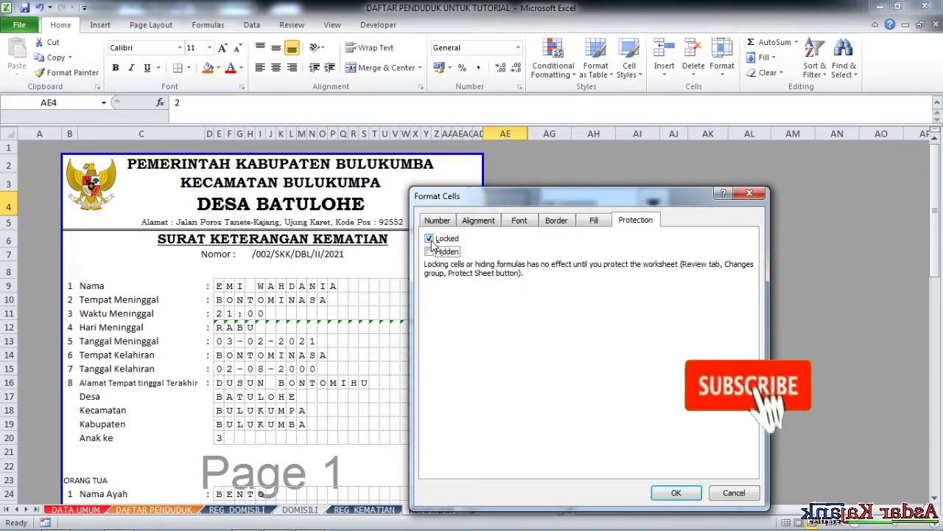
click(431, 239)
click(676, 493)
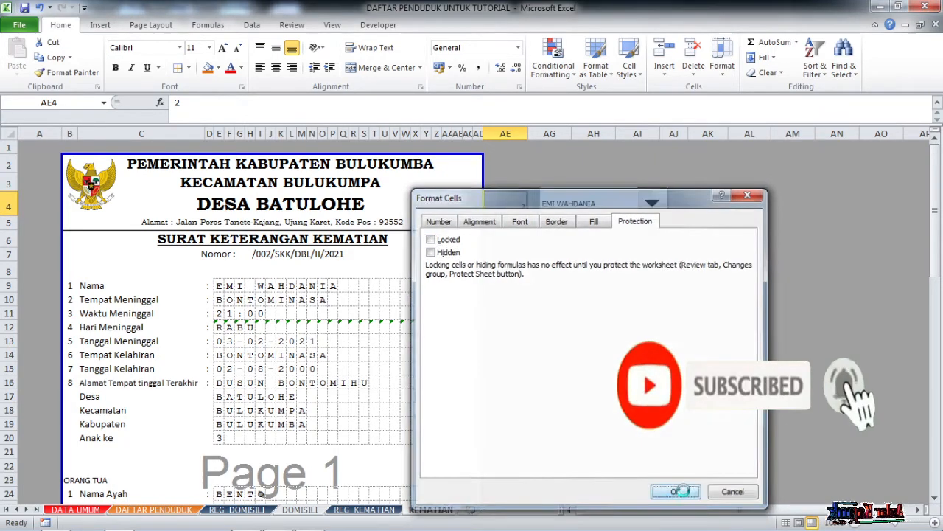
click(617, 382)
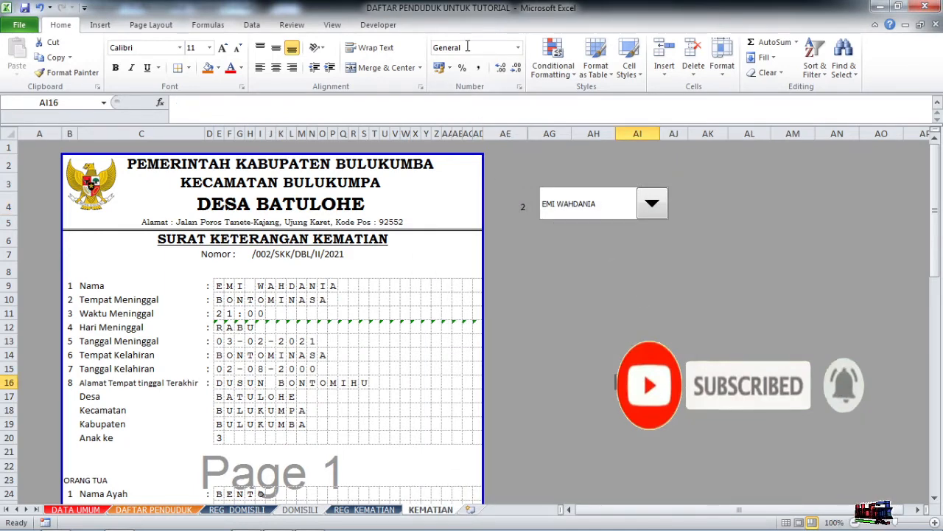
Password-protect the KEMATIAN certificate sheet.
click(291, 27)
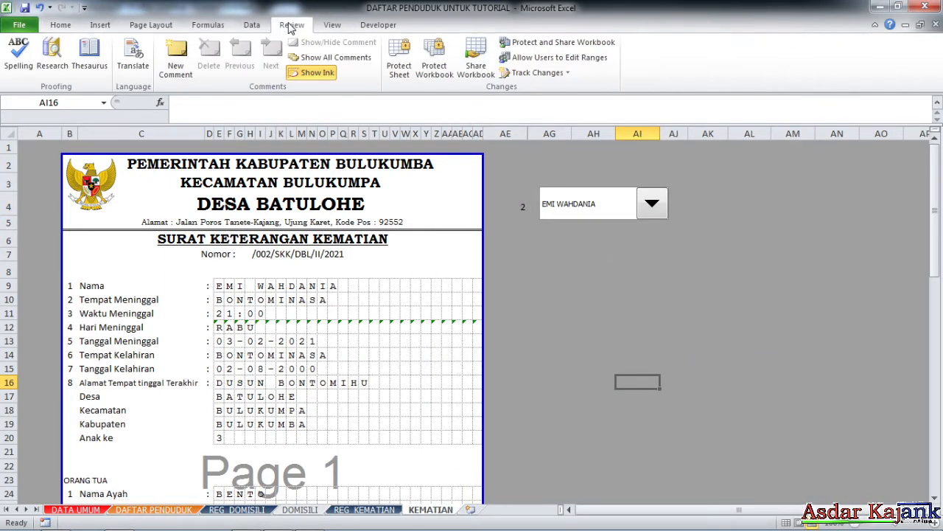
click(402, 55)
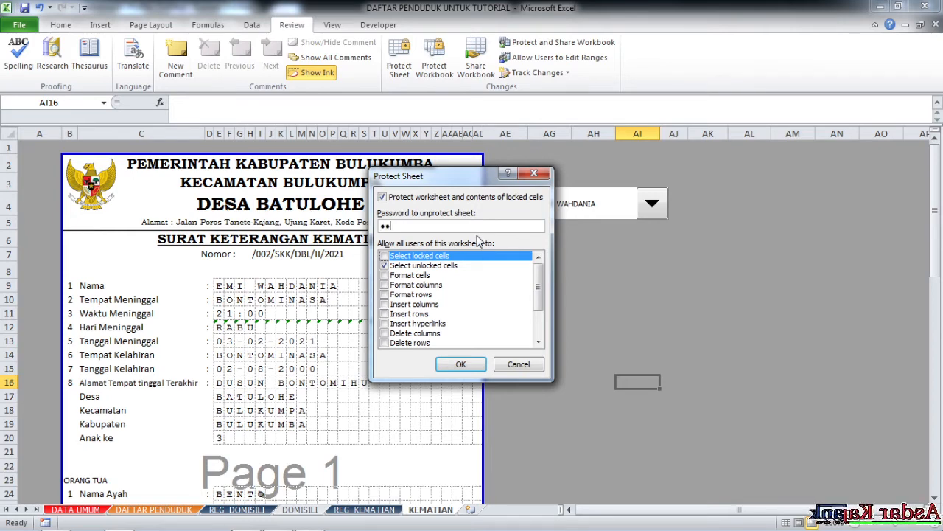
key(Return)
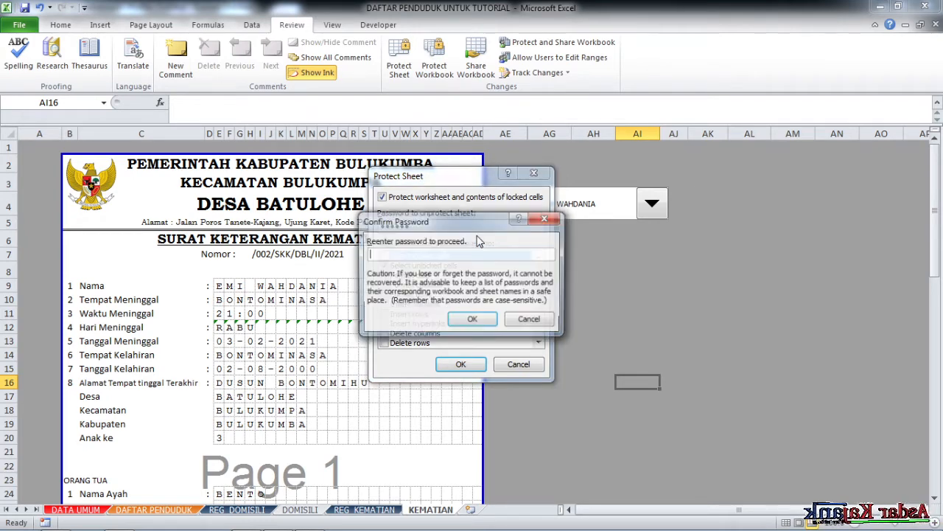
text(1)
key(Return)
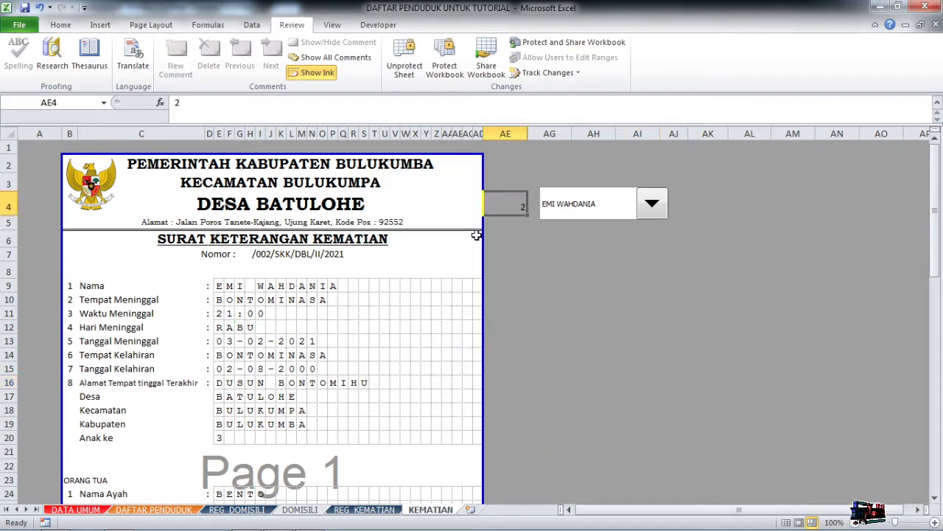
scroll(387, 300, down, 5)
scroll(331, 316, up, 5)
scroll(255, 322, down, 6)
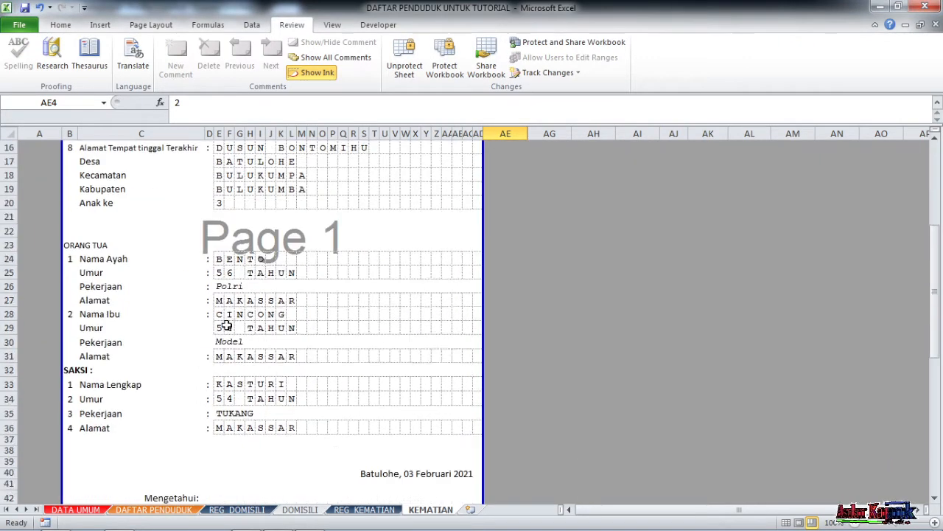
scroll(214, 336, down, 4)
scroll(414, 322, up, 10)
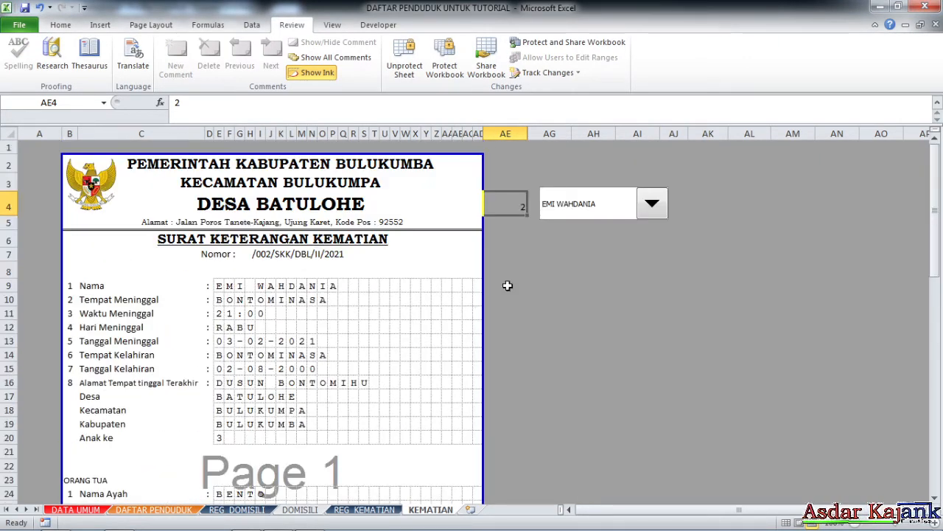
Pick two different names from the certificate's name list to confirm records still fill the protected form.
click(594, 206)
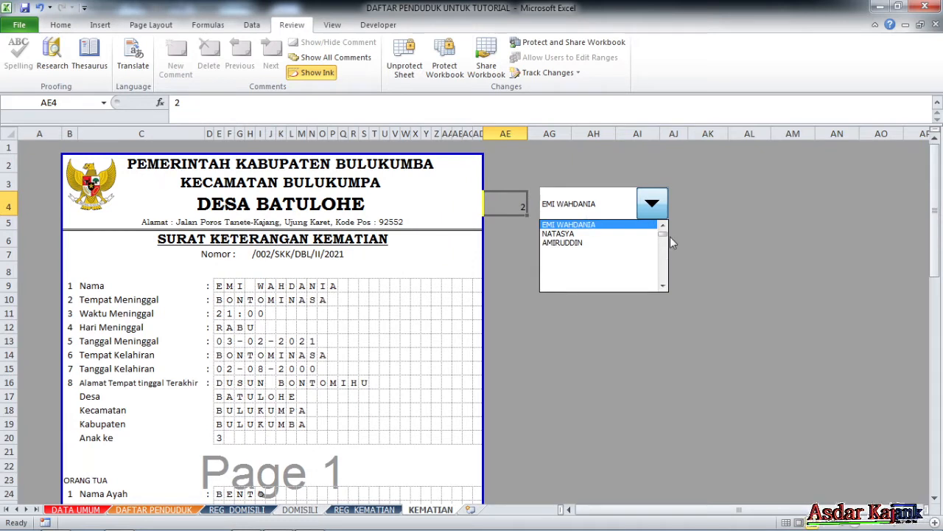
scroll(666, 238, up, 1)
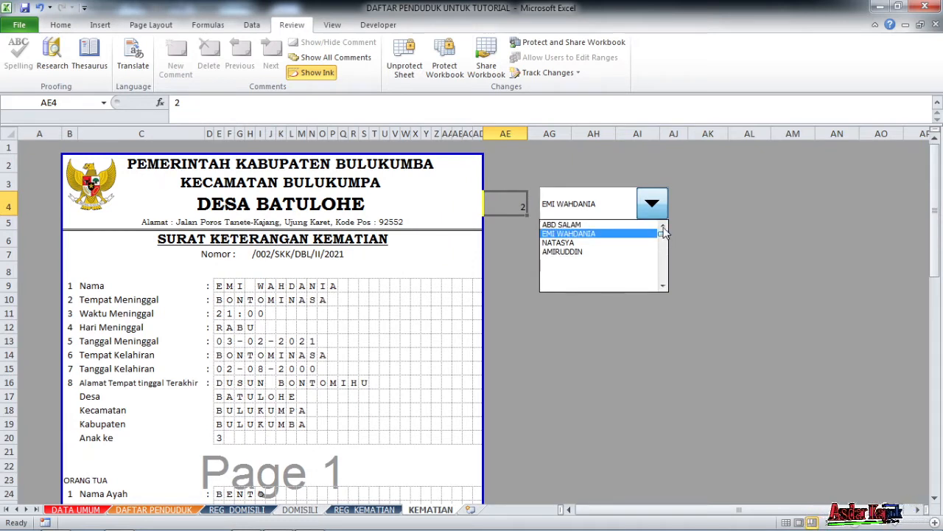
click(595, 225)
click(605, 208)
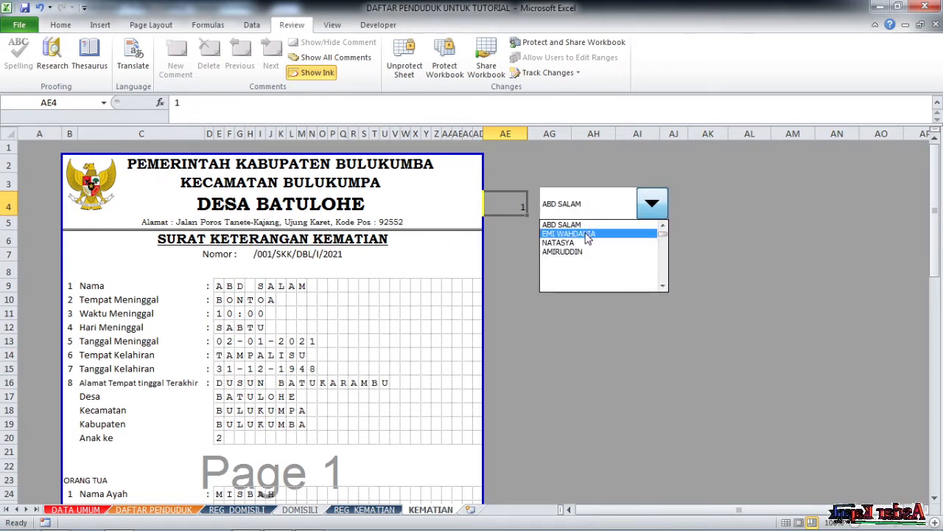
click(588, 234)
click(603, 211)
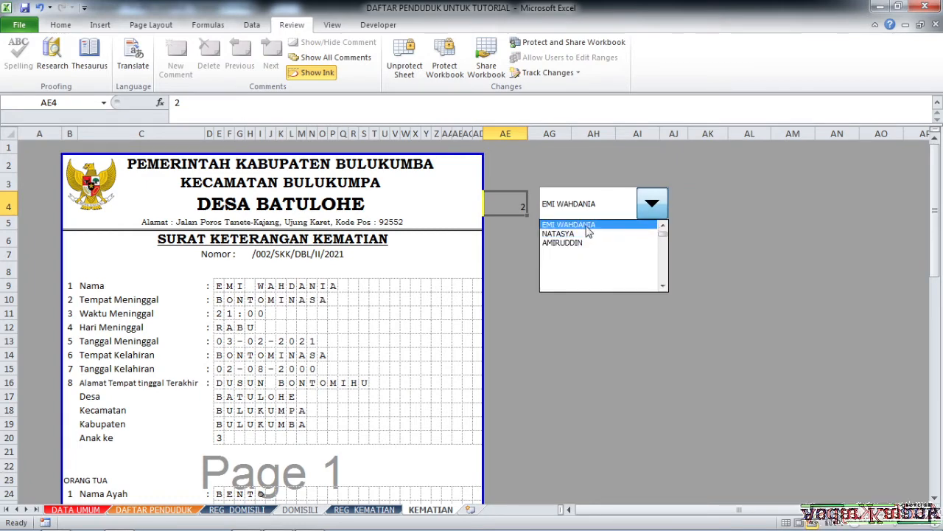
click(588, 225)
scroll(293, 329, down, 4)
scroll(299, 328, up, 3)
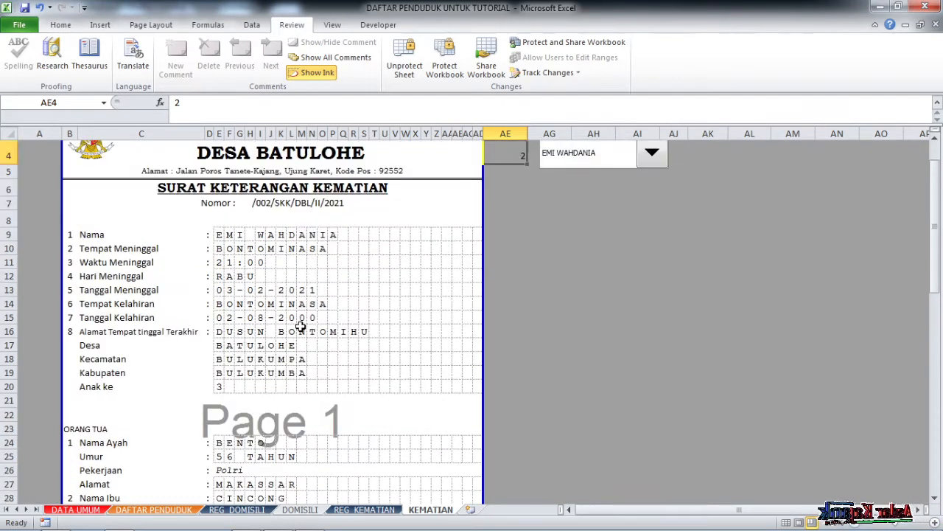
scroll(292, 356, down, 6)
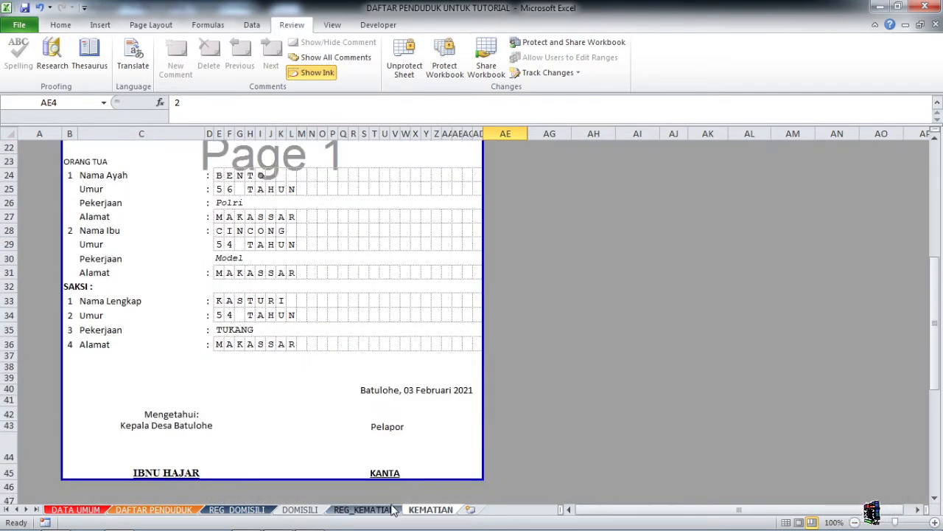
On REG_KEMATIAN, check which of columns A–D hold typed entries versus formulas.
click(364, 510)
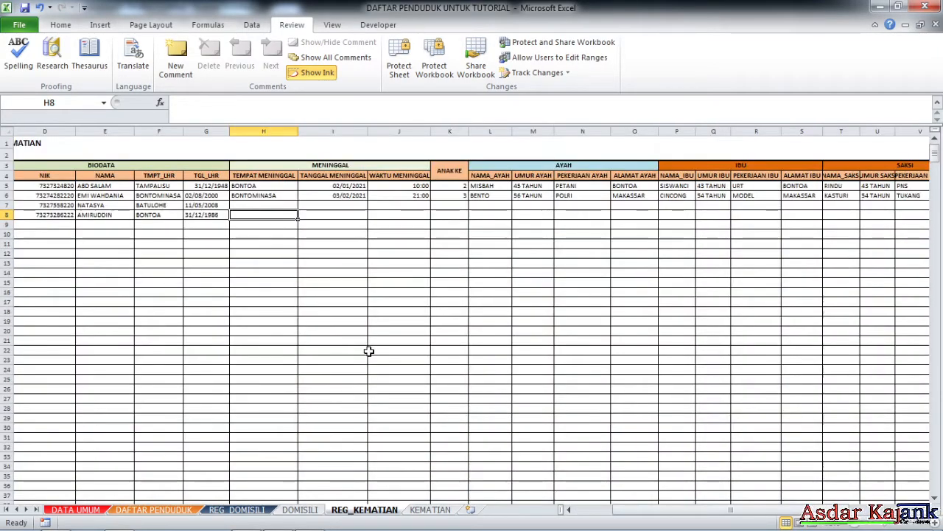
ctrl+scroll(369, 351, down, 3)
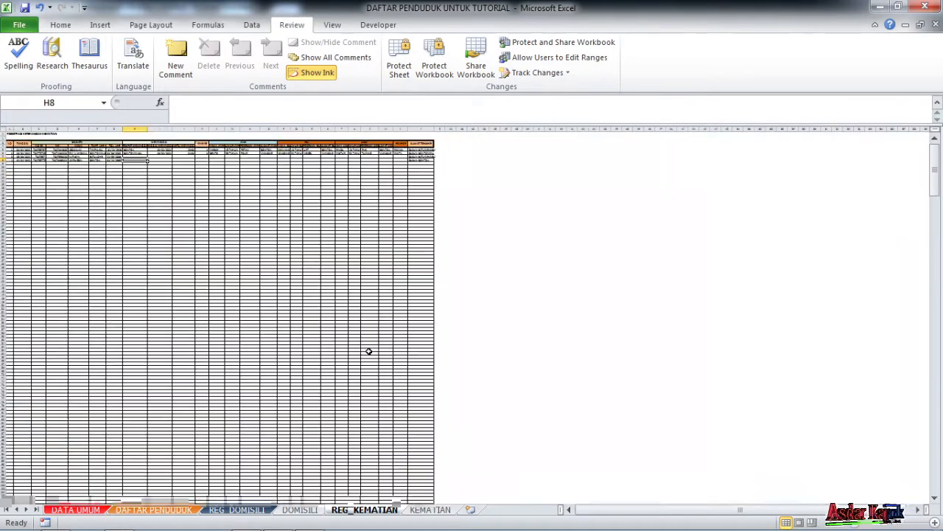
ctrl+scroll(445, 391, up, 5)
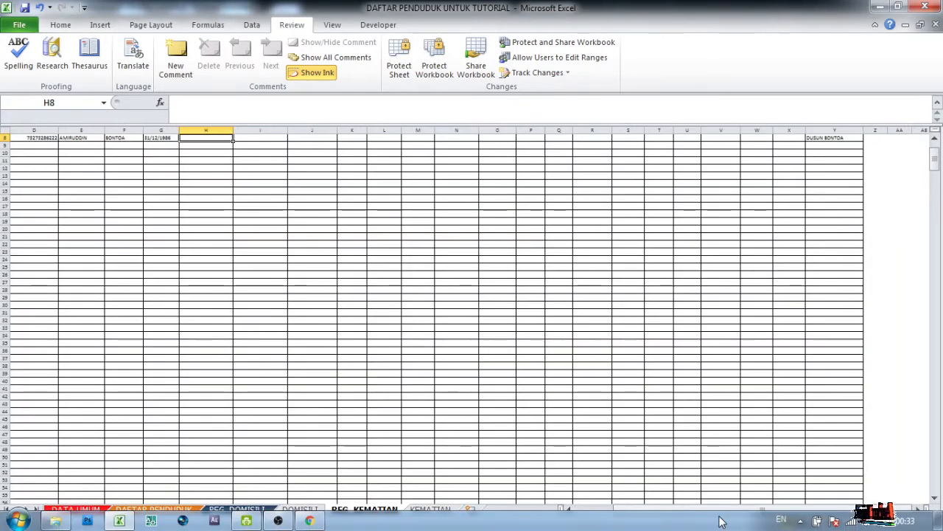
scroll(214, 341, up, 3)
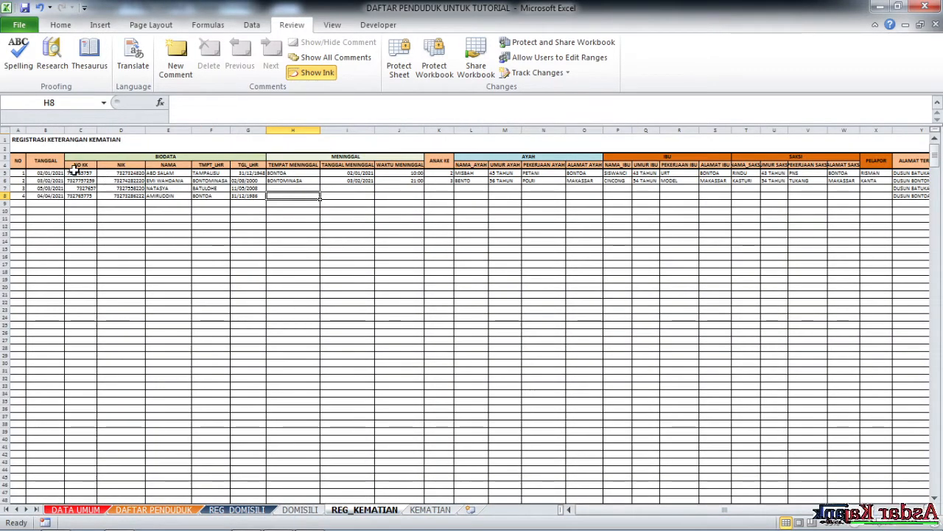
click(50, 172)
click(99, 194)
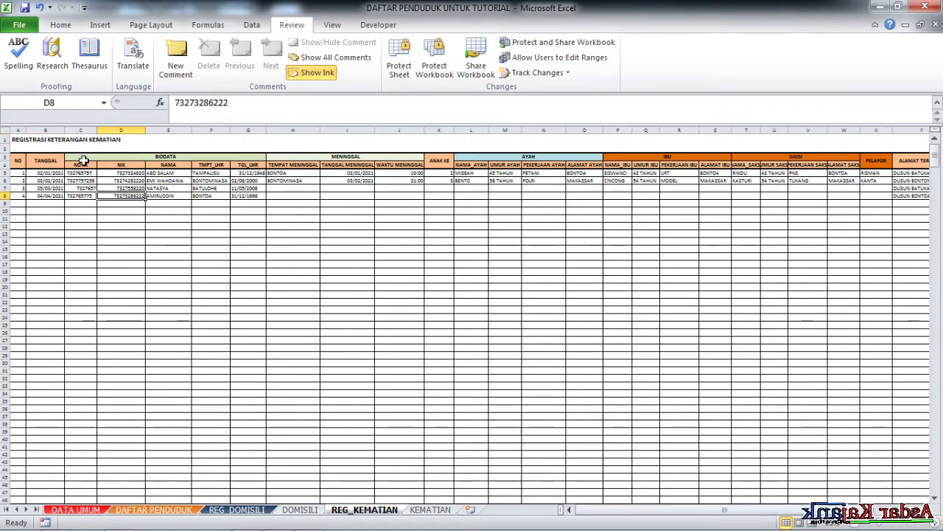
click(22, 173)
click(93, 196)
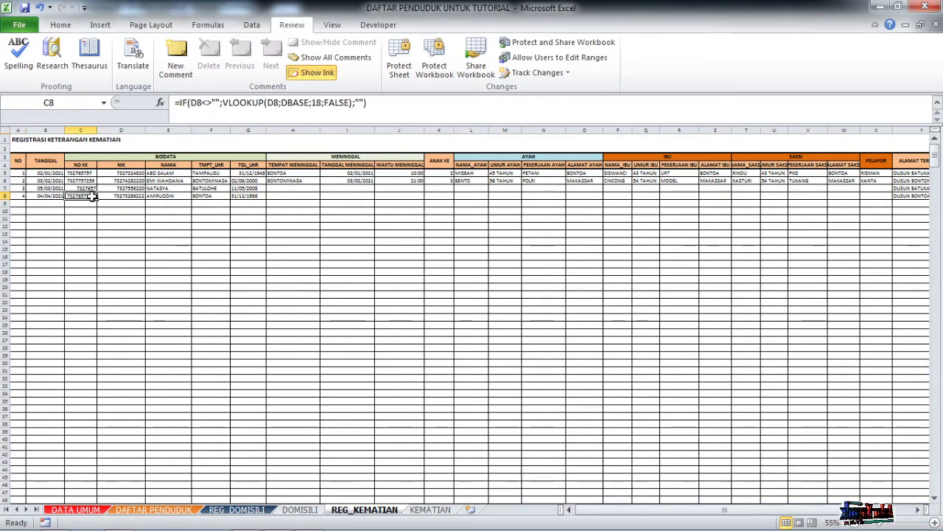
click(21, 172)
click(82, 188)
click(48, 173)
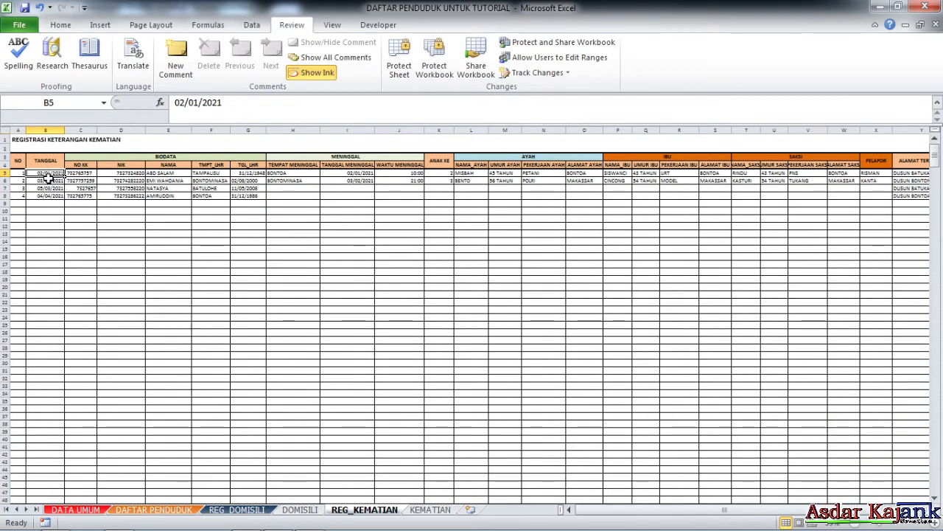
click(56, 194)
click(54, 174)
click(89, 174)
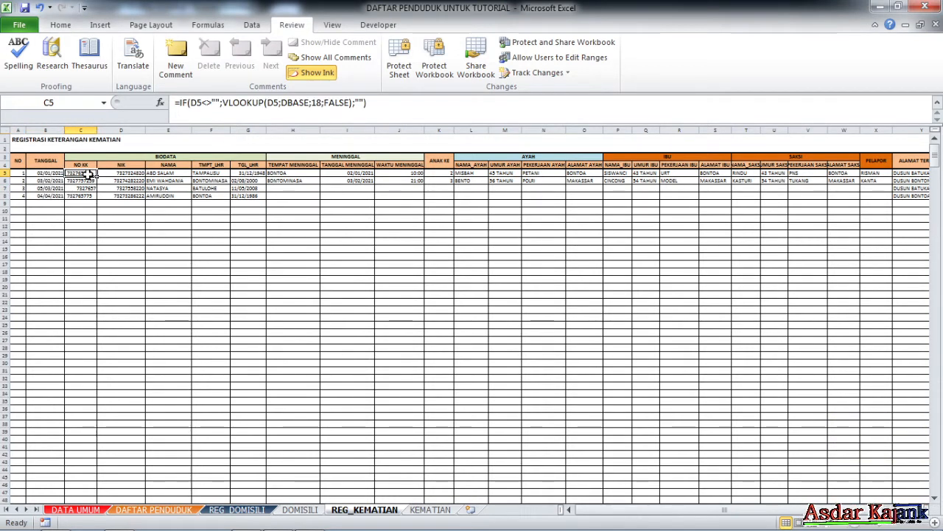
click(117, 173)
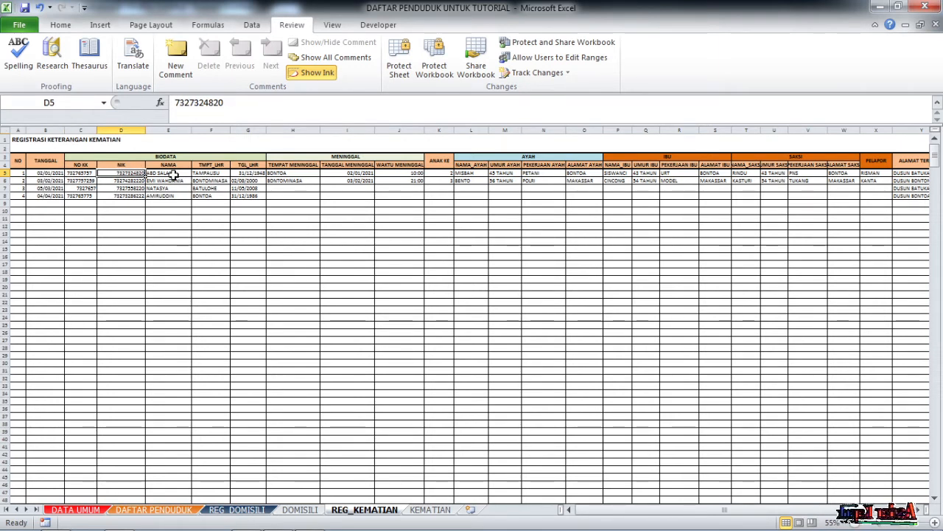
Inspect the NAMA lookup formulas in columns E–G, extending down to row 14.
click(158, 181)
drag(126, 174, 248, 196)
click(164, 188)
click(168, 176)
click(248, 218)
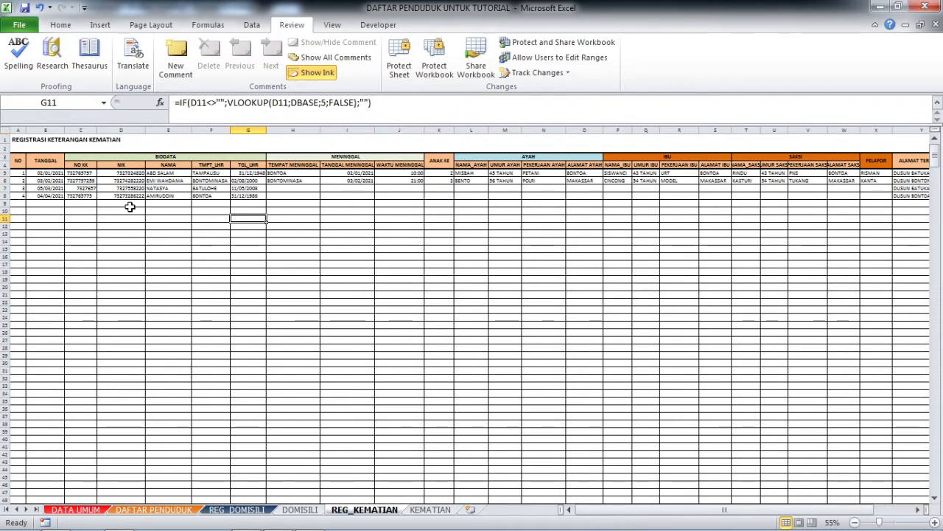
click(151, 240)
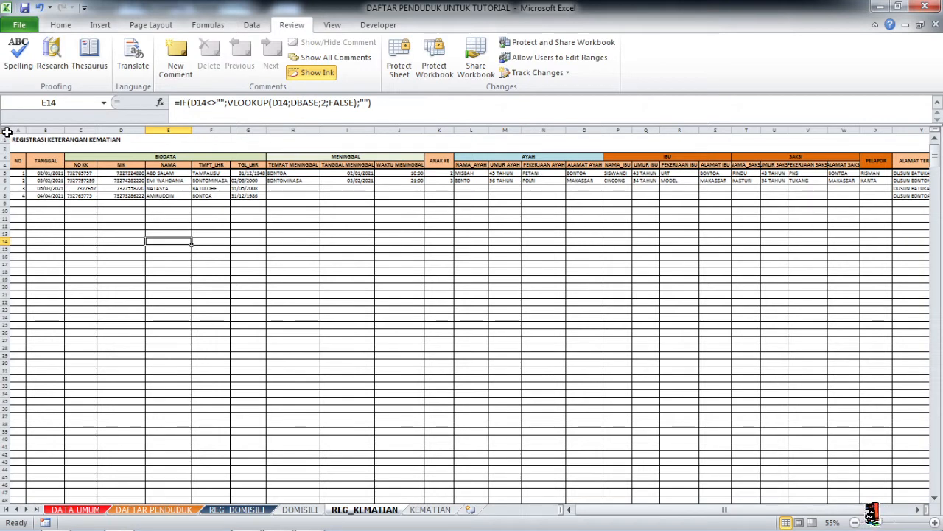
Set every cell on the REG_KEMATIAN sheet to Locked and Hidden.
click(5, 131)
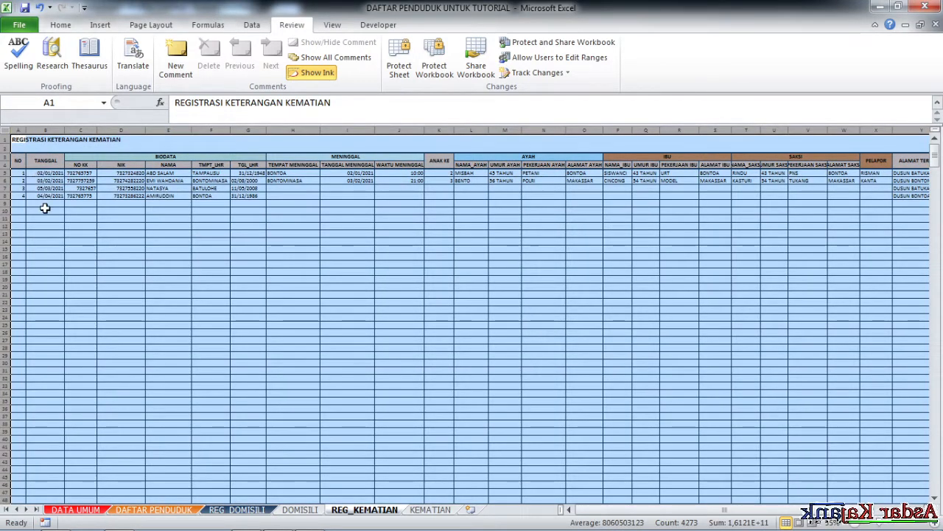
right_click(105, 210)
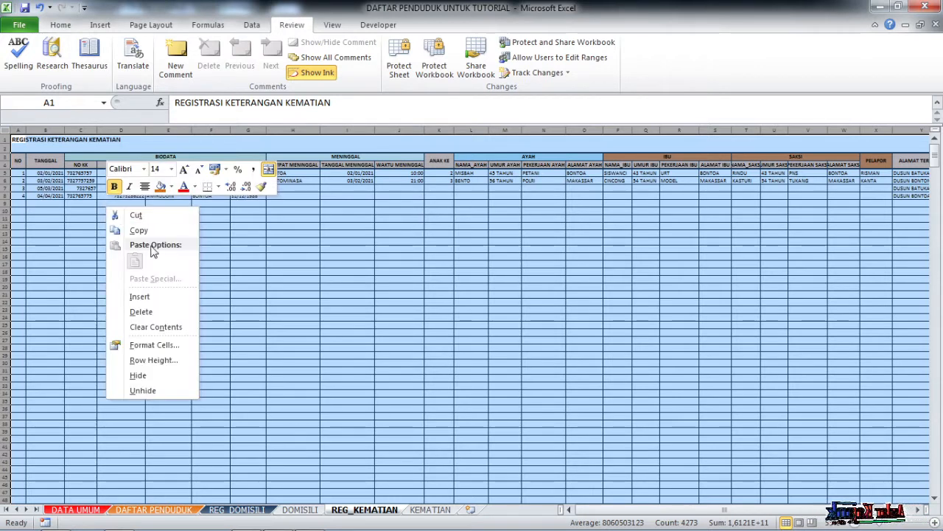
click(151, 345)
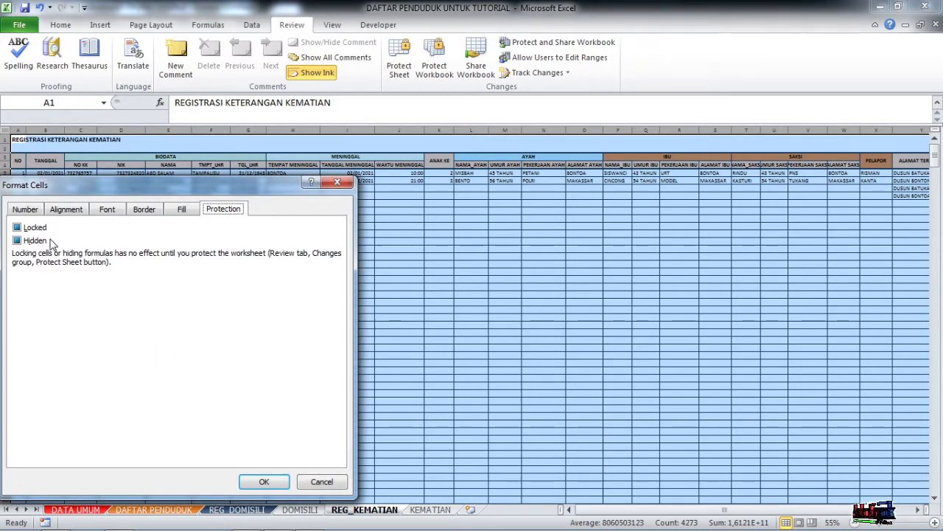
click(17, 227)
click(18, 241)
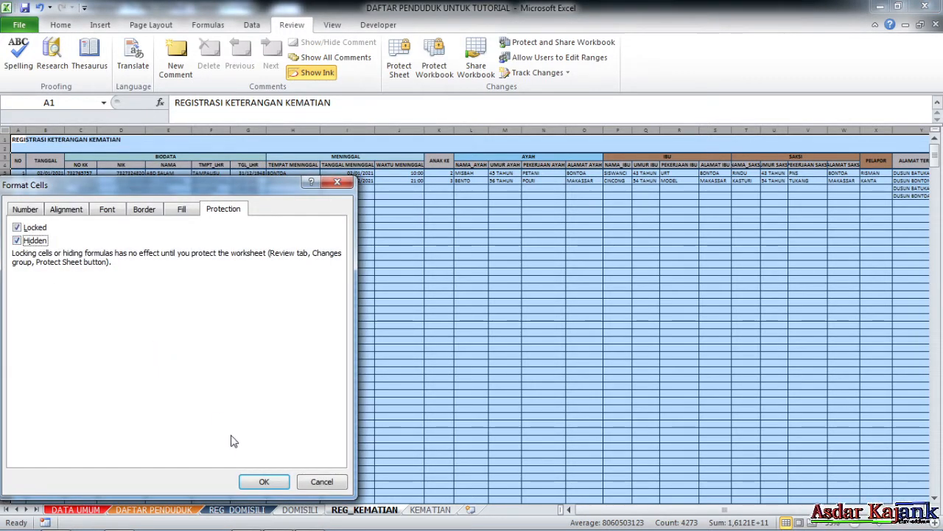
click(264, 482)
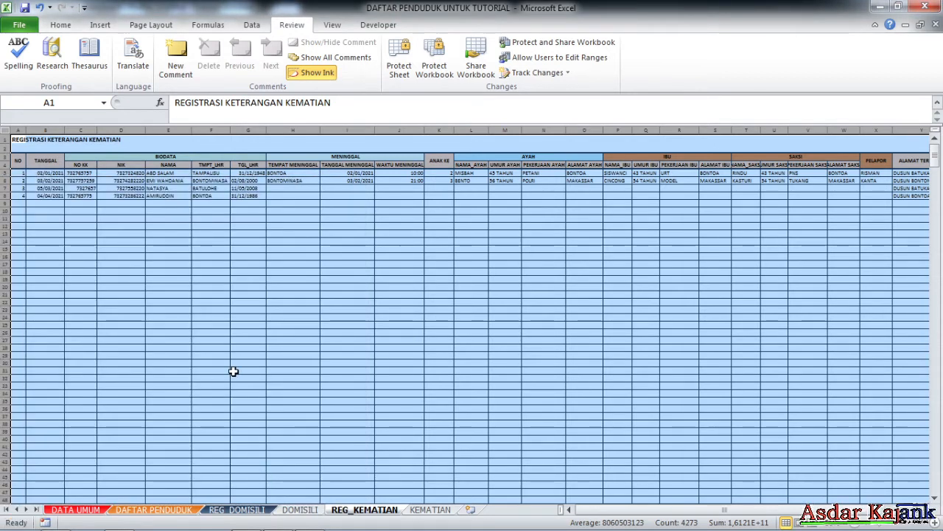
click(175, 295)
Unlock and unhide the TANGGAL date cells from B5 down.
click(43, 173)
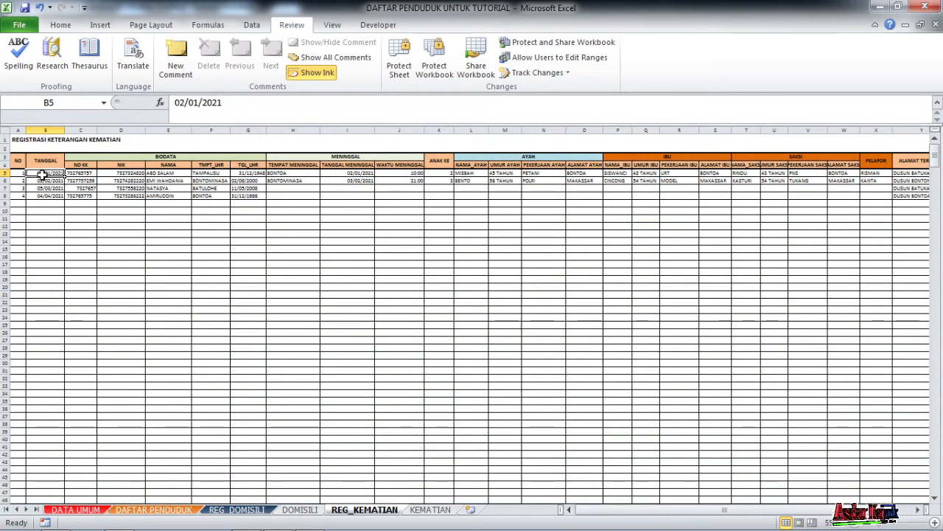
scroll(65, 174, up, 2)
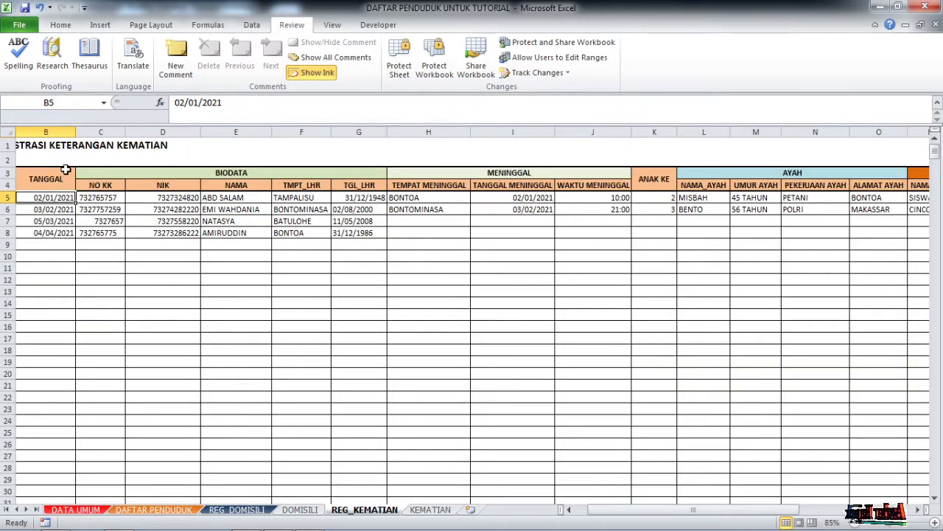
key(ctrl+shift+Down)
key(ctrl+shift+Down)
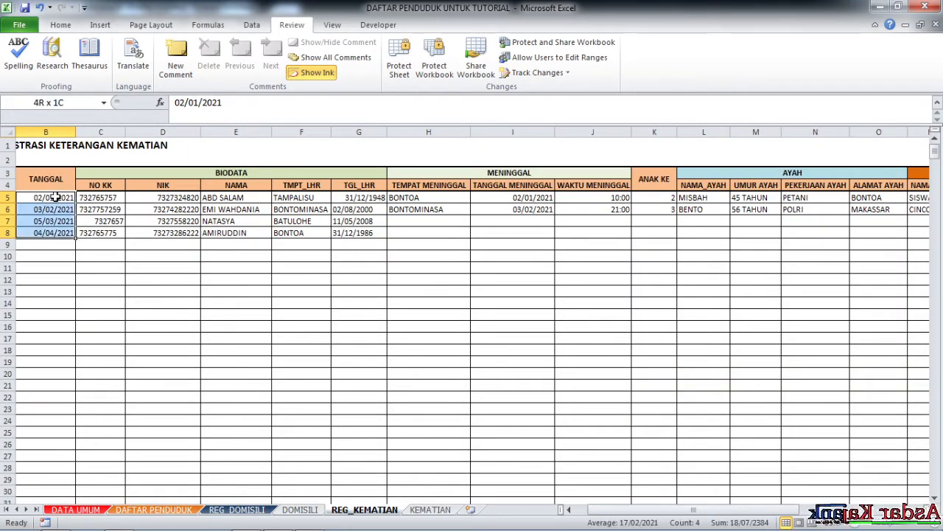
right_click(56, 196)
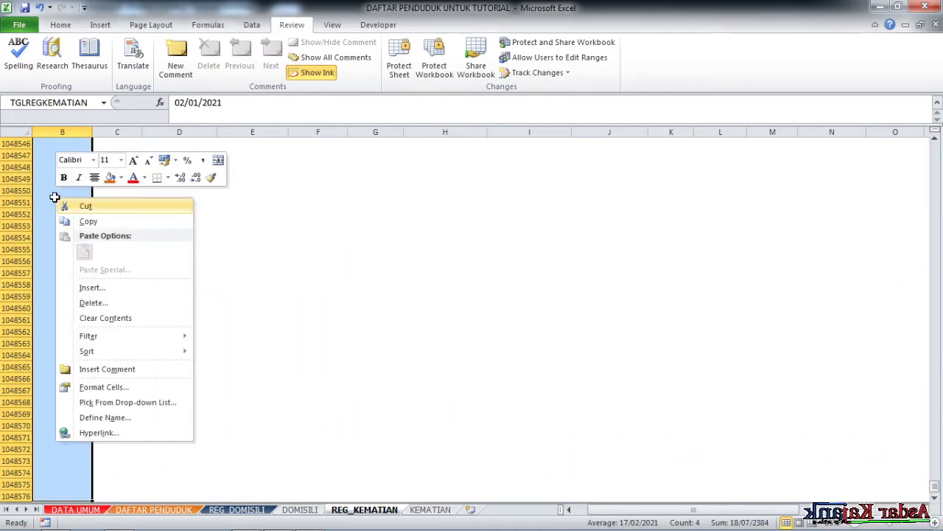
click(103, 387)
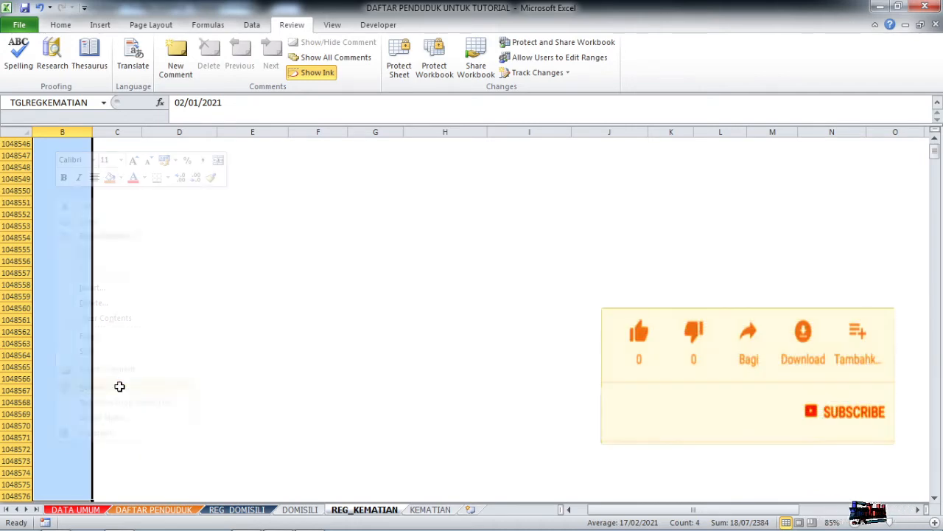
click(17, 261)
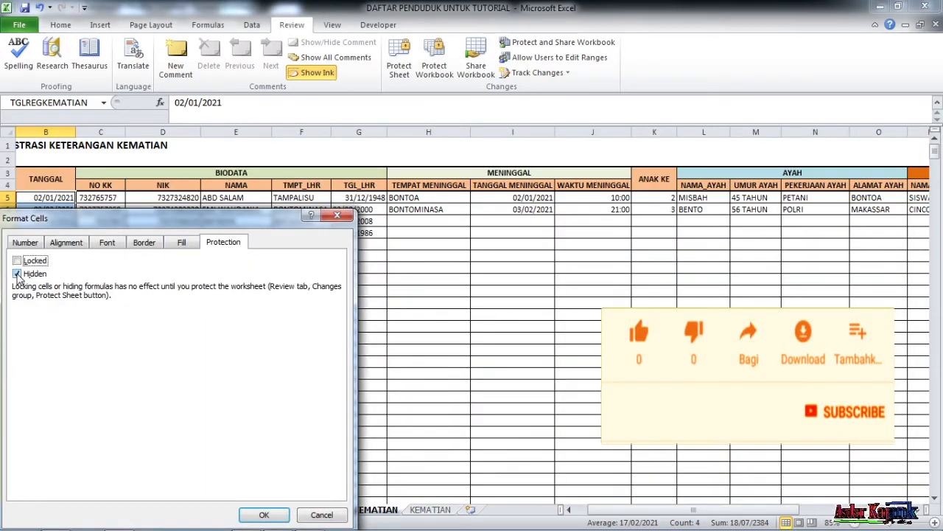
click(17, 273)
click(263, 515)
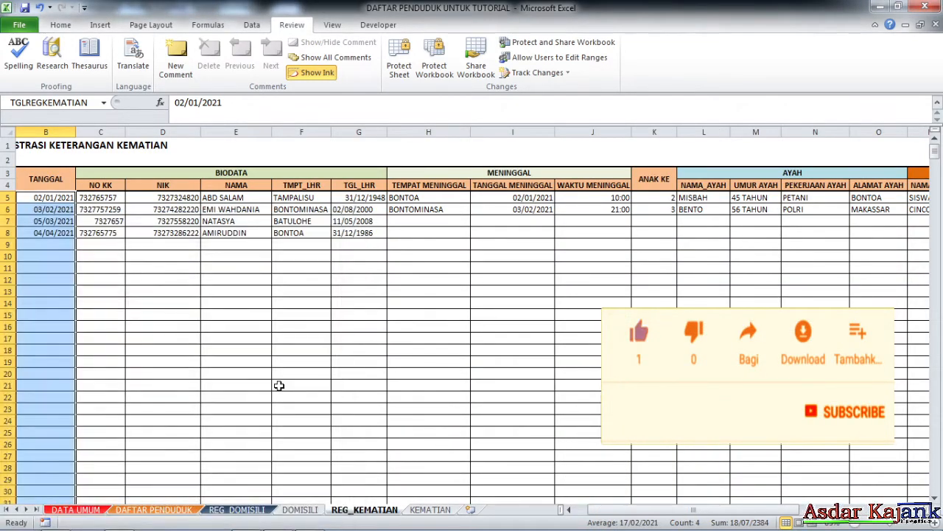
click(292, 372)
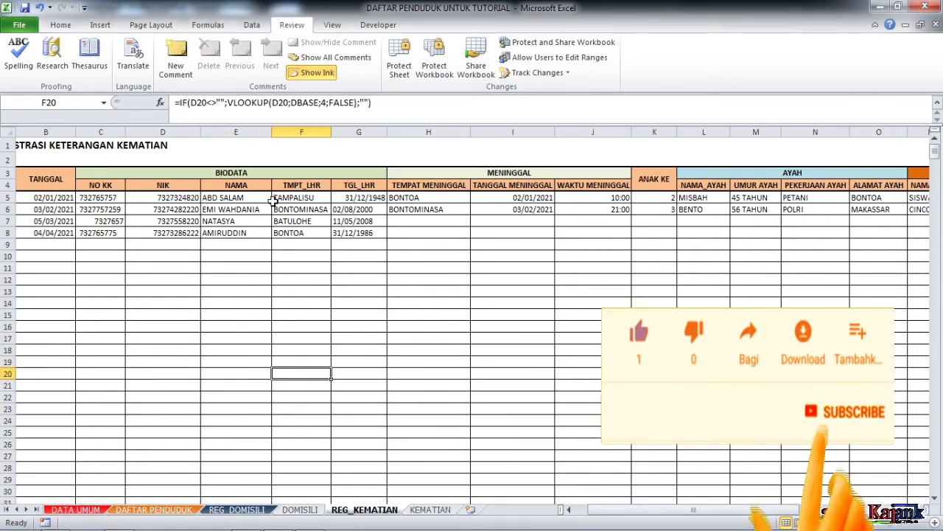
Clear Locked and Hidden on the H5:X range down to the sheet's last row.
click(431, 196)
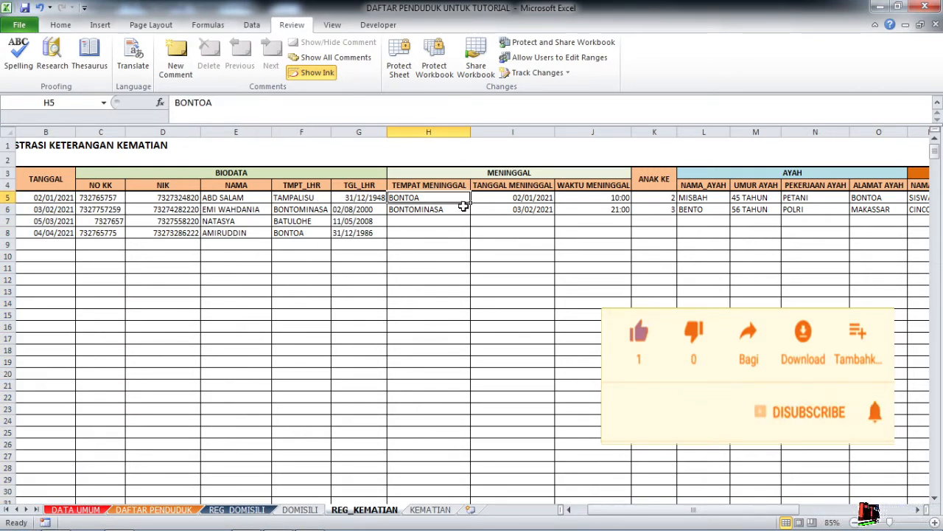
key(shift+Right)
key(shift+Right)
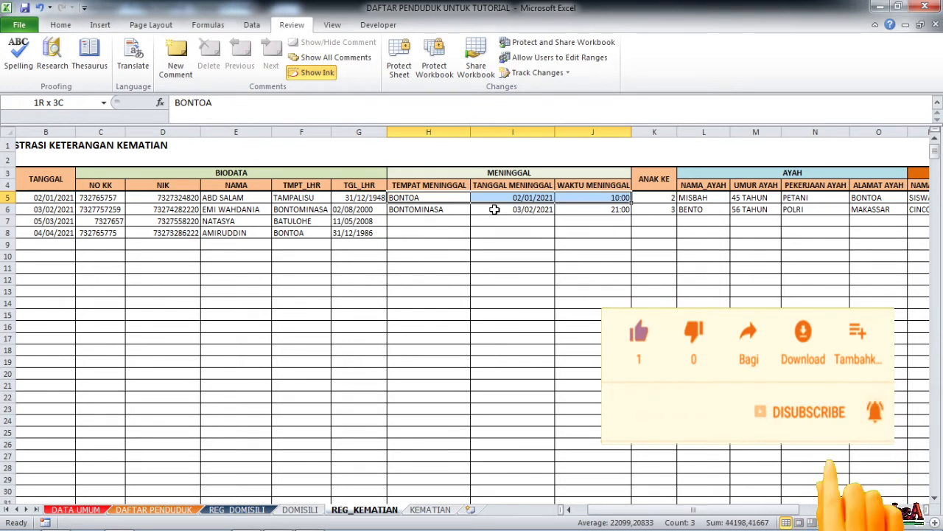
key(shift+Right)
key(shift+Right)
key(shift+Right)
key(shift+Right)
key(shift+Right)
key(shift+Right)
key(shift+Right)
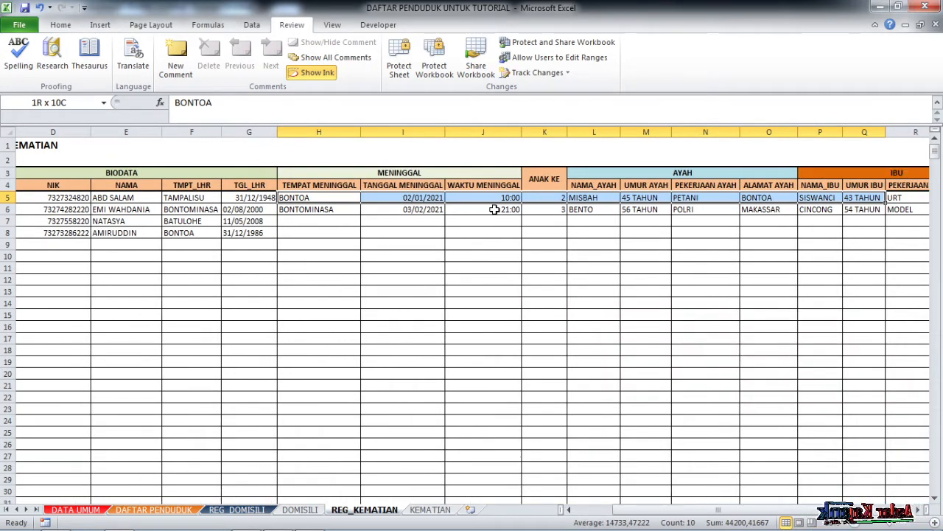
key(shift+Right)
key(shift+Right)
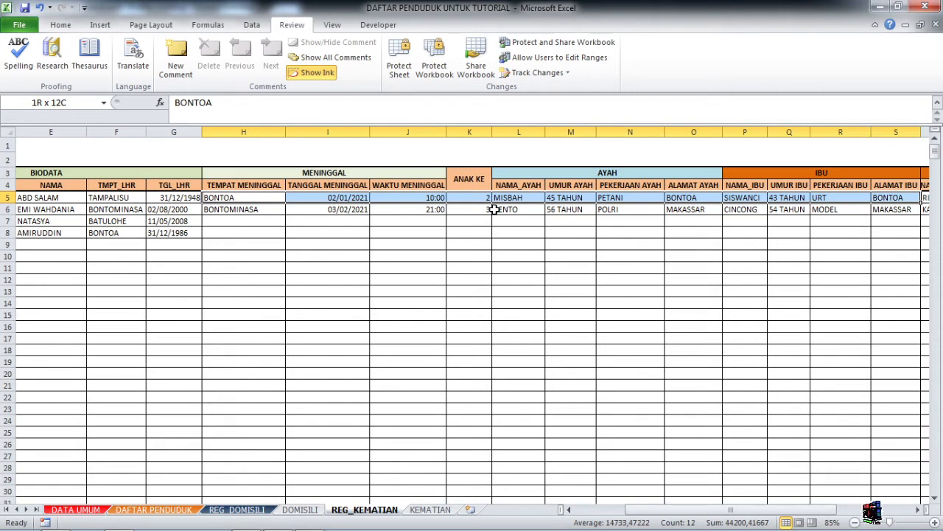
key(shift+Right)
key(shift+Right)
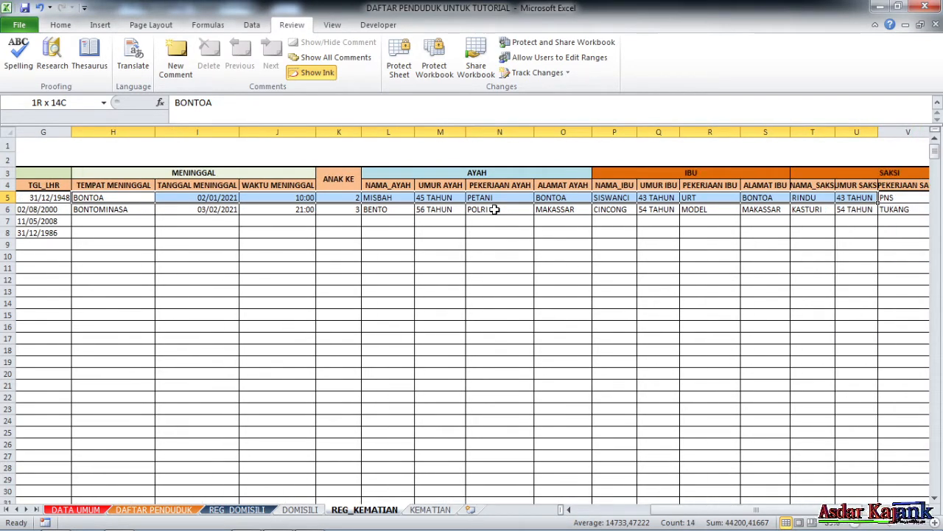
key(shift+Right)
key(shift+Right)
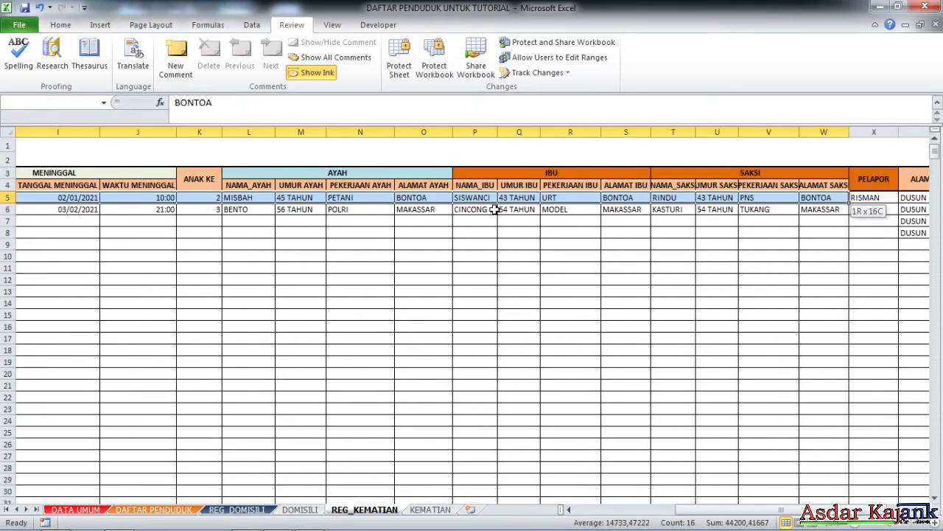
key(shift+Right)
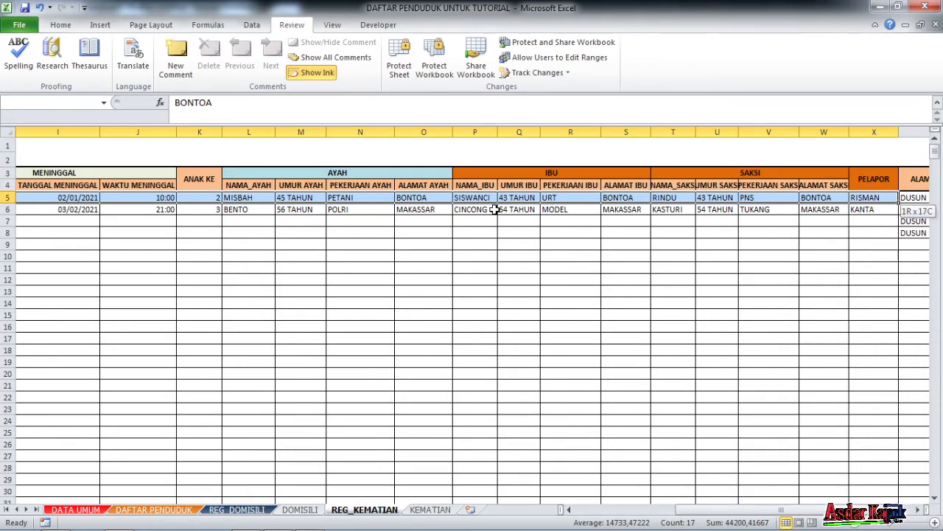
key(ctrl+shift+Down)
key(ctrl+shift+Down)
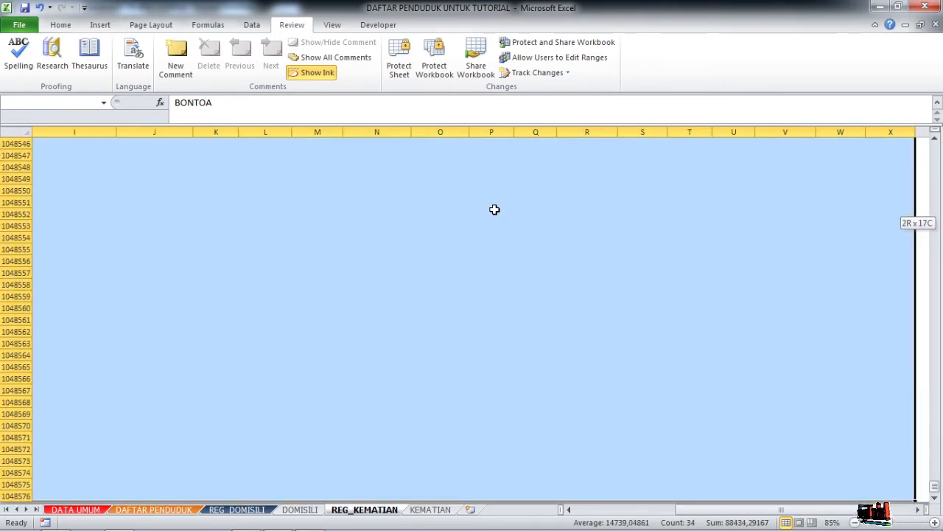
right_click(494, 210)
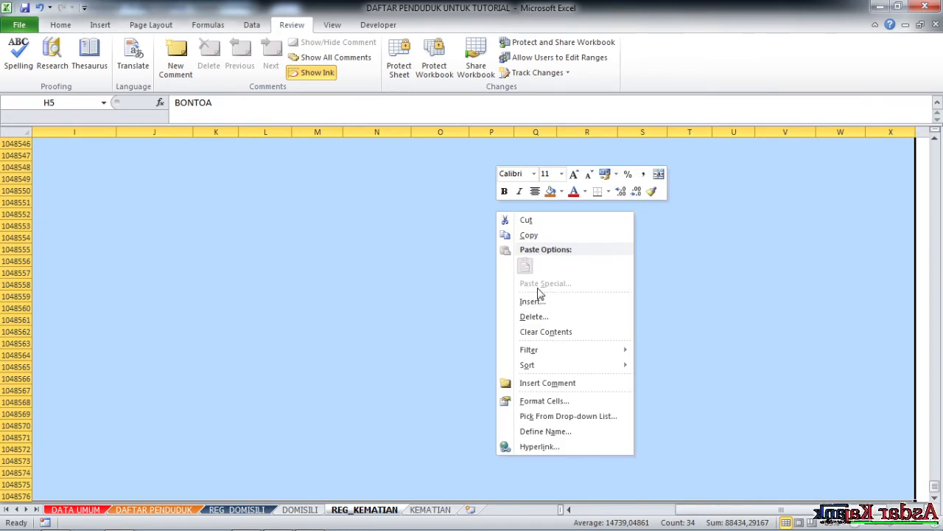
click(556, 402)
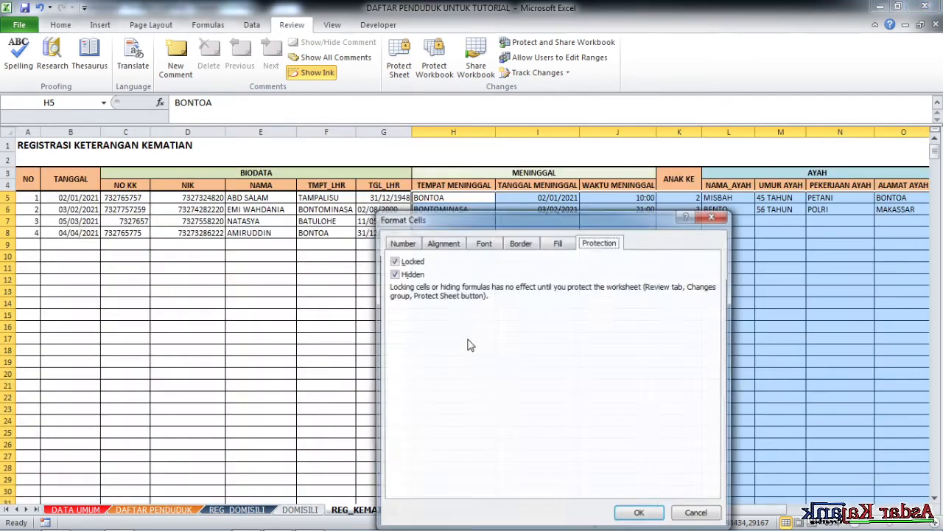
click(398, 261)
click(396, 275)
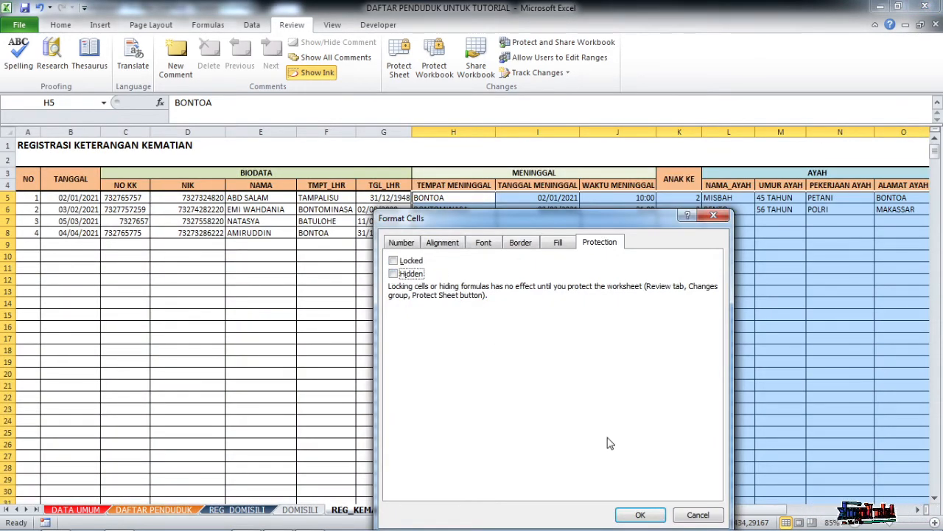
click(638, 513)
click(598, 341)
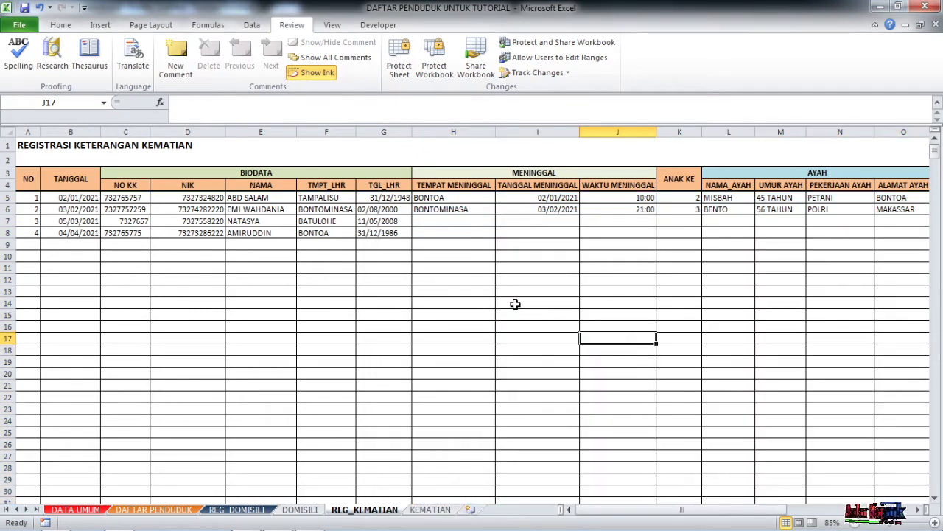
Merge and centre the REGISTRASI KETERANGAN KEMATIAN title across row 1 and enlarge its font.
scroll(535, 369, down, 3)
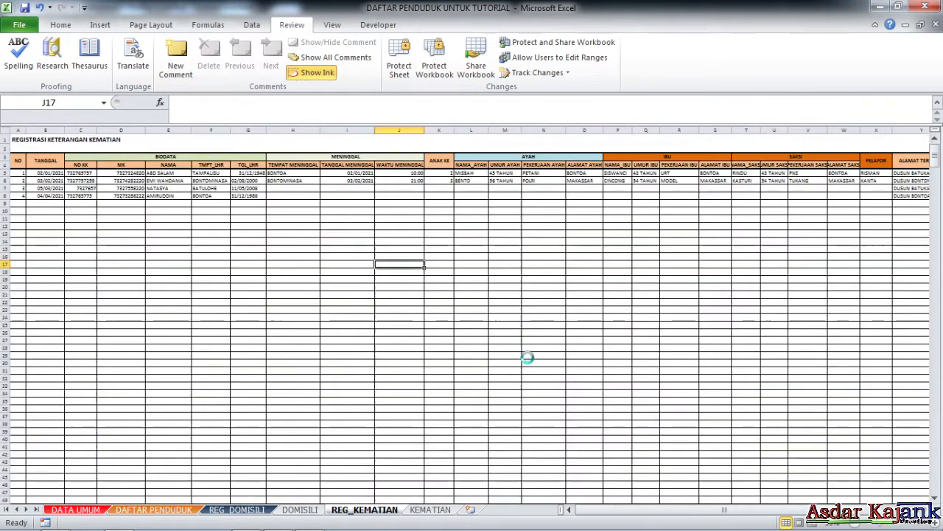
drag(698, 512, 726, 511)
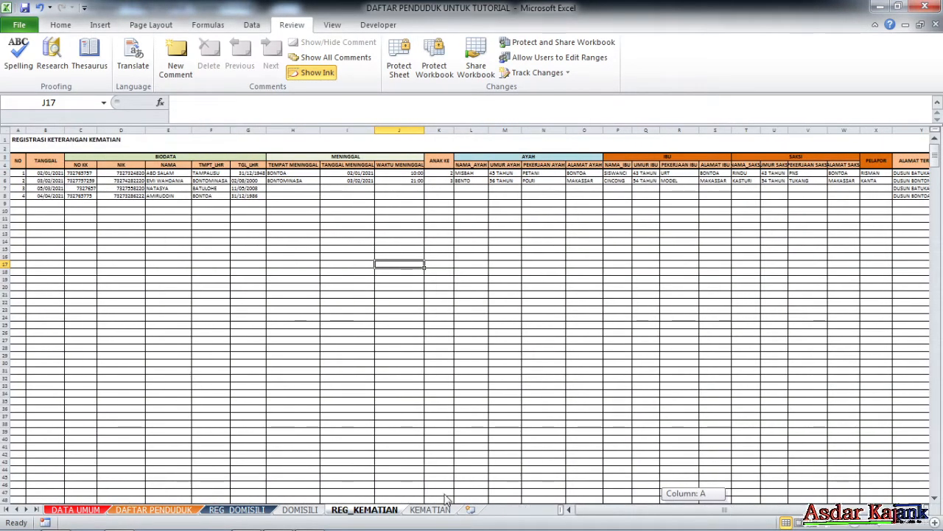
drag(292, 356, 292, 348)
drag(17, 143, 848, 141)
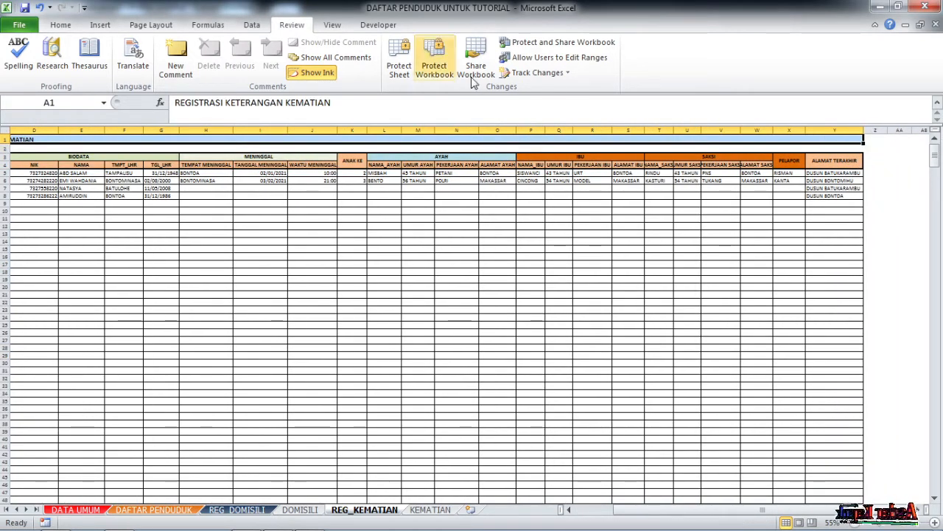
click(64, 27)
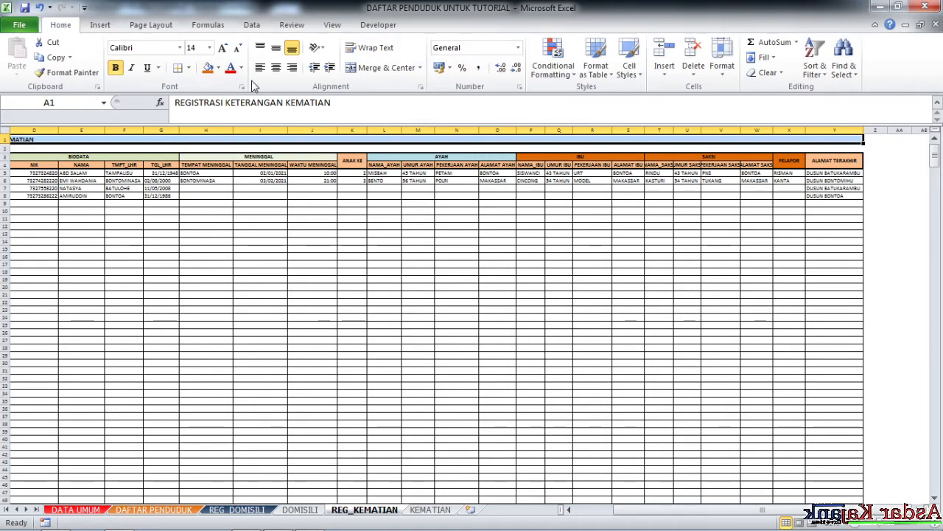
click(375, 68)
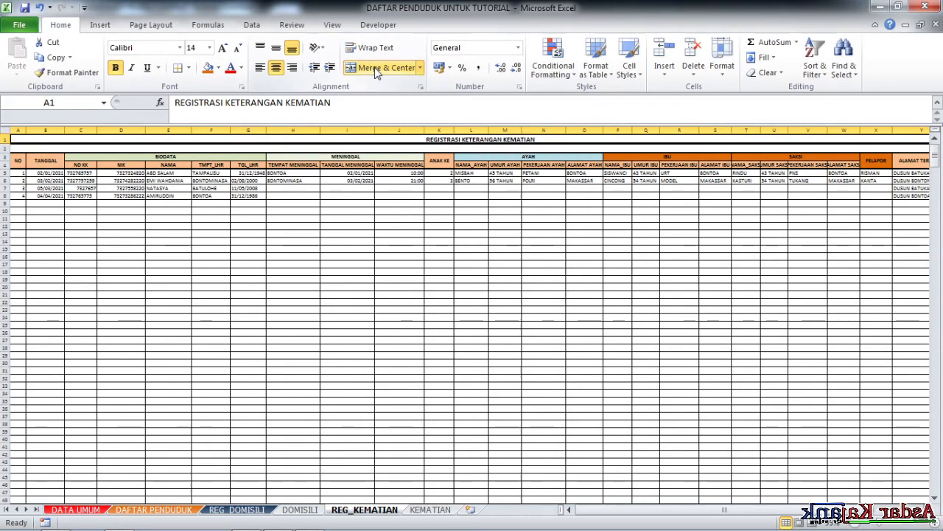
click(222, 47)
click(439, 204)
click(501, 149)
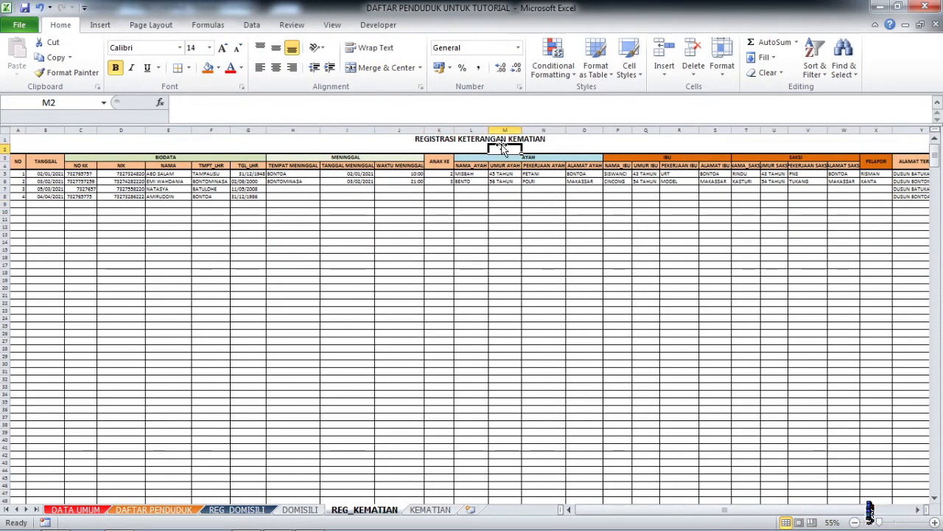
click(505, 197)
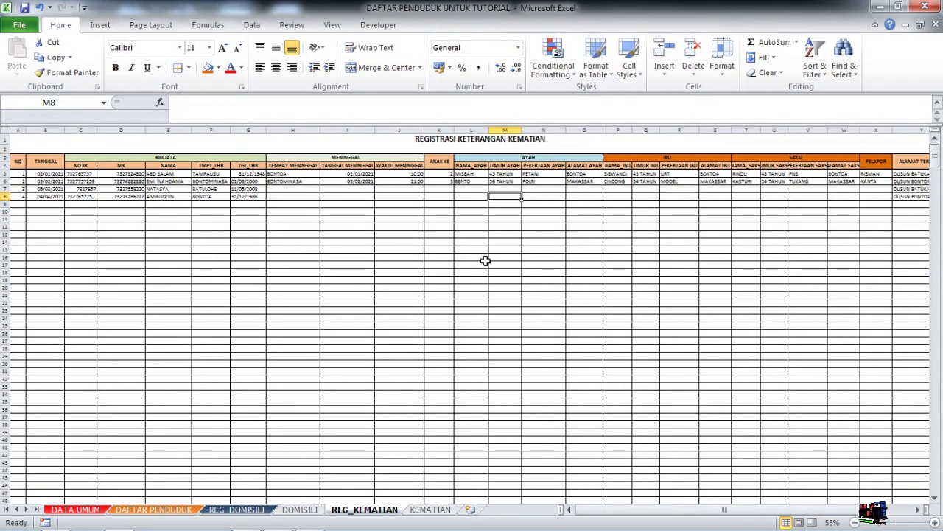
Protect the REG_KEMATIAN sheet with a password, entered and confirmed.
click(292, 24)
click(399, 68)
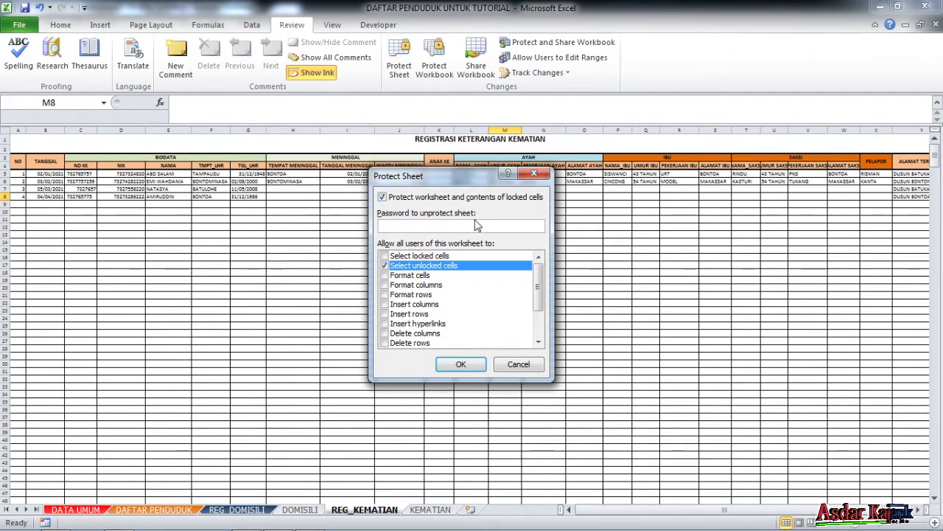
text(123456)
key(Return)
text(123456)
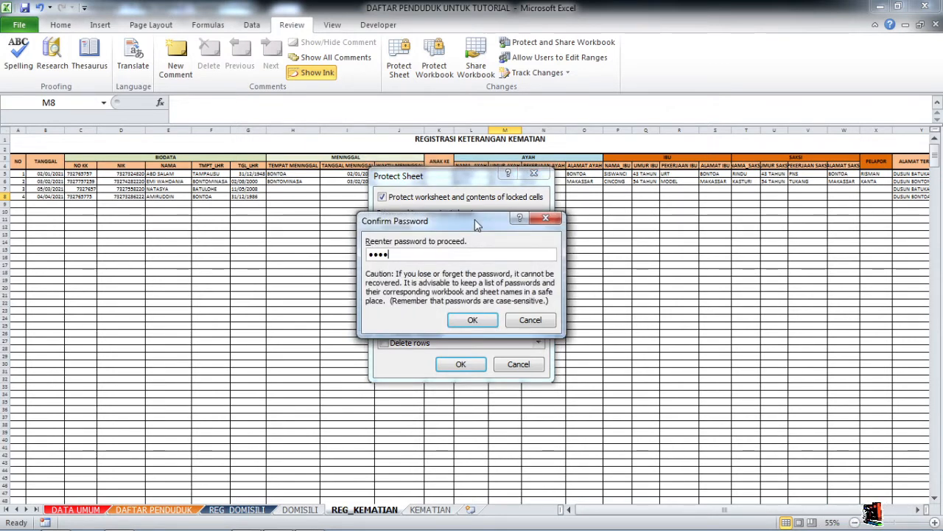
key(Return)
click(397, 247)
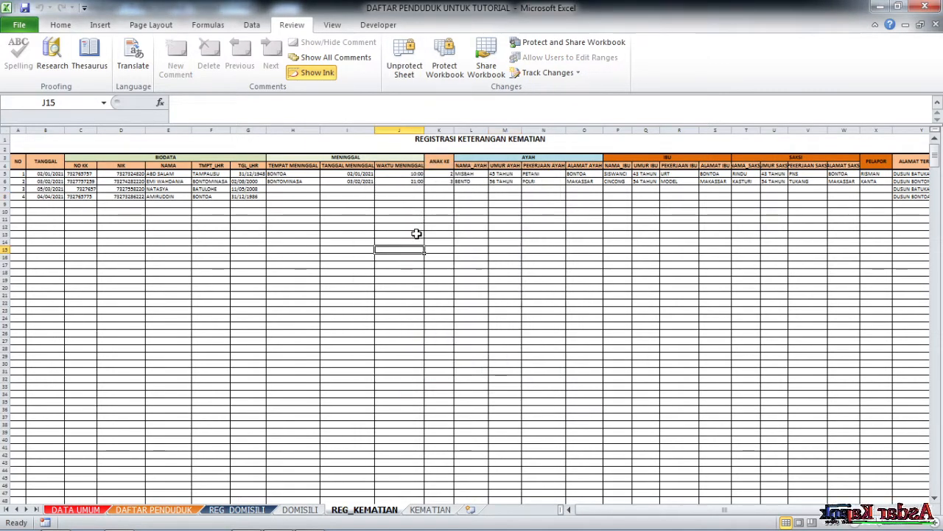
click(369, 218)
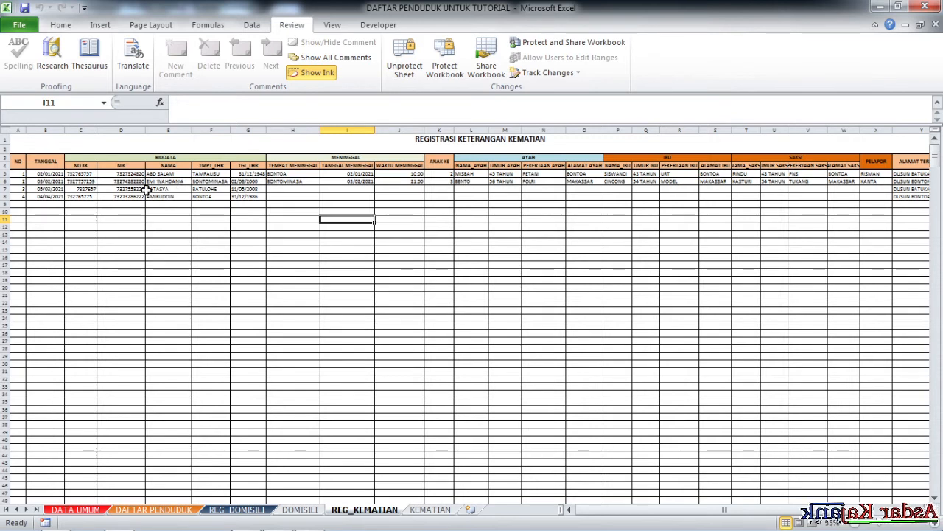
Test the protection by selecting cells in the input columns, including Q9 and Q7 under UMUR IBU.
click(351, 189)
click(496, 190)
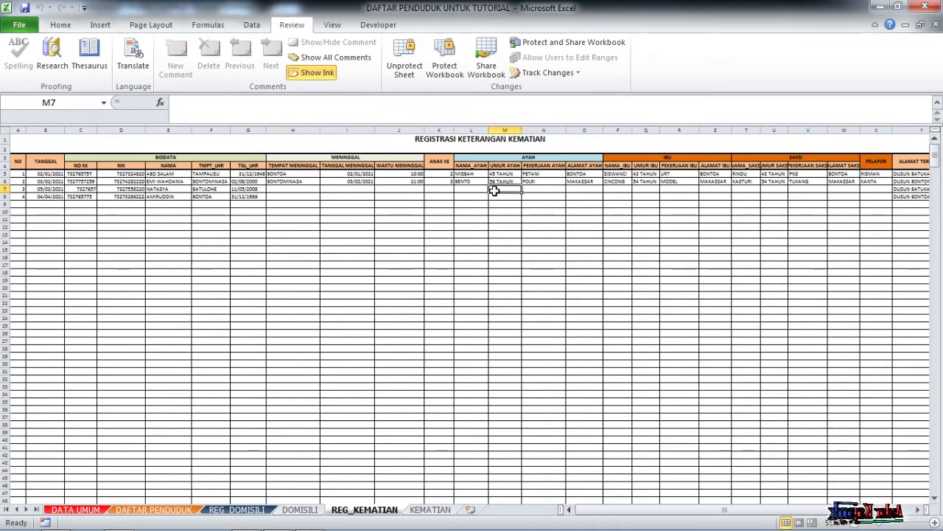
click(572, 197)
click(650, 202)
scroll(456, 298, down, 1)
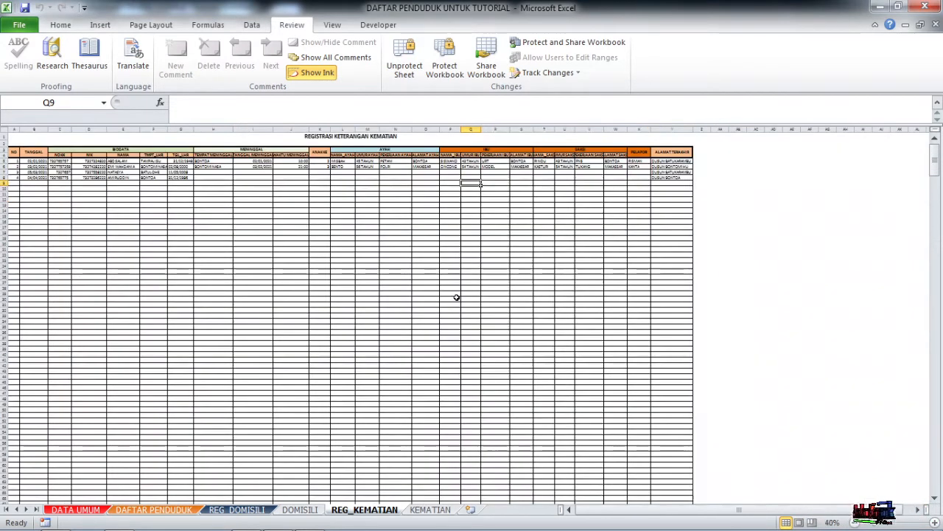
scroll(456, 298, up, 4)
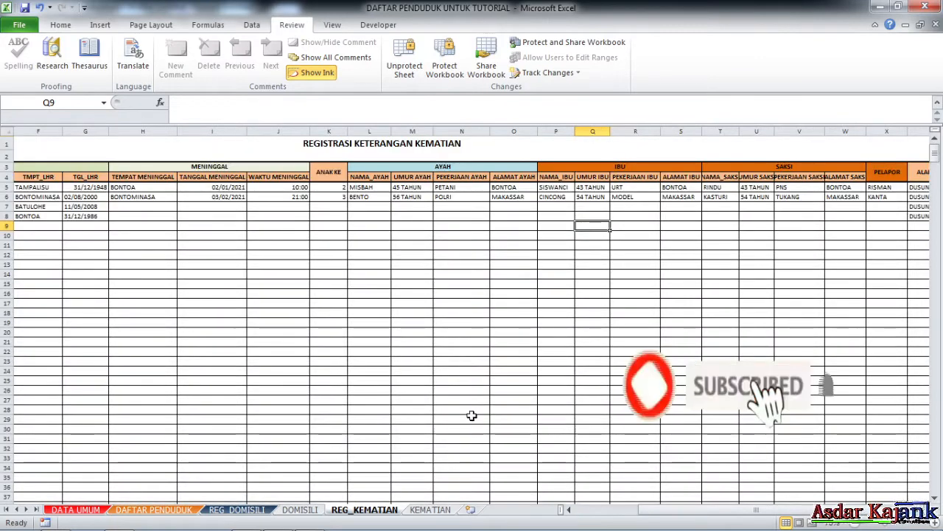
click(598, 207)
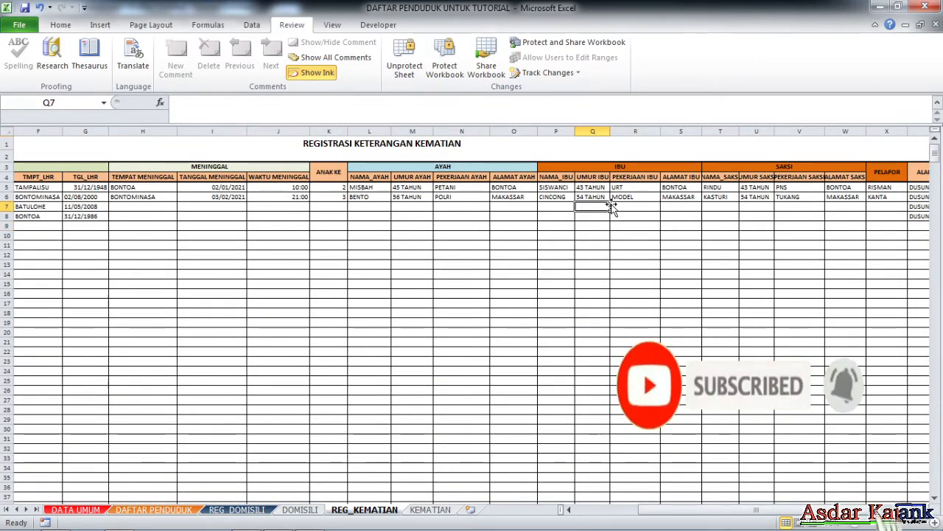
key(Left)
key(Left)
key(Left)
key(Left)
key(Left)
key(Left)
key(Left)
key(Left)
key(Left)
key(Left)
key(Left)
key(Left)
key(Left)
key(Left)
key(Left)
key(Left)
key(Left)
key(Left)
key(Left)
key(Left)
key(Left)
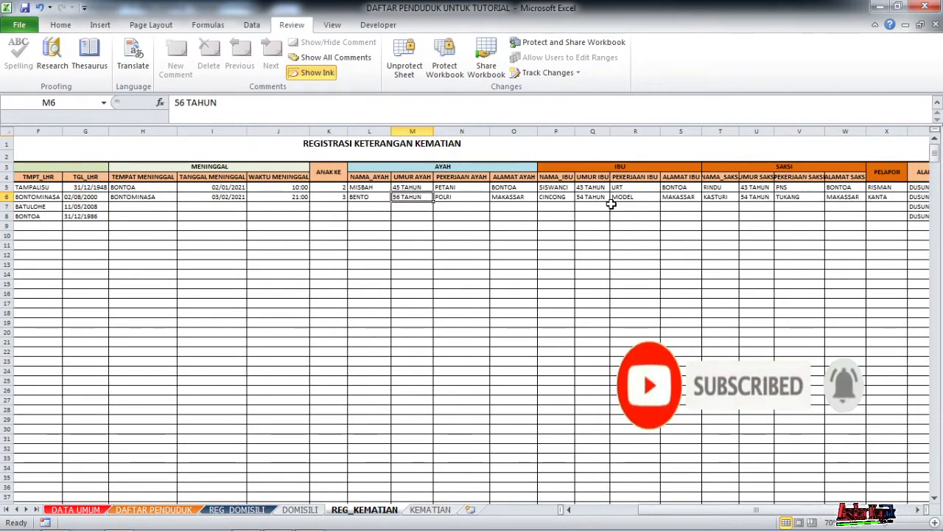
drag(755, 509, 693, 509)
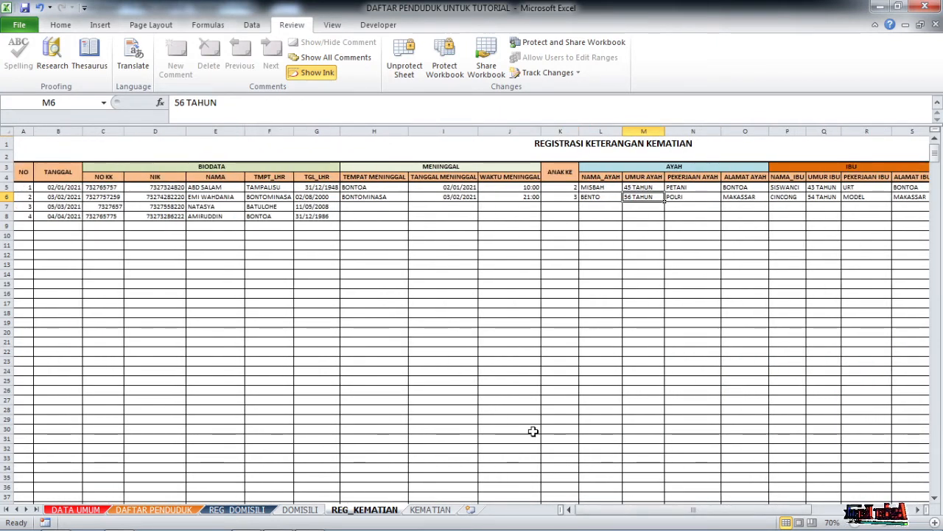
Check the TANGGAL dates from B7 down, then enter the sheet password in the Unprotect Sheet prompt.
click(72, 207)
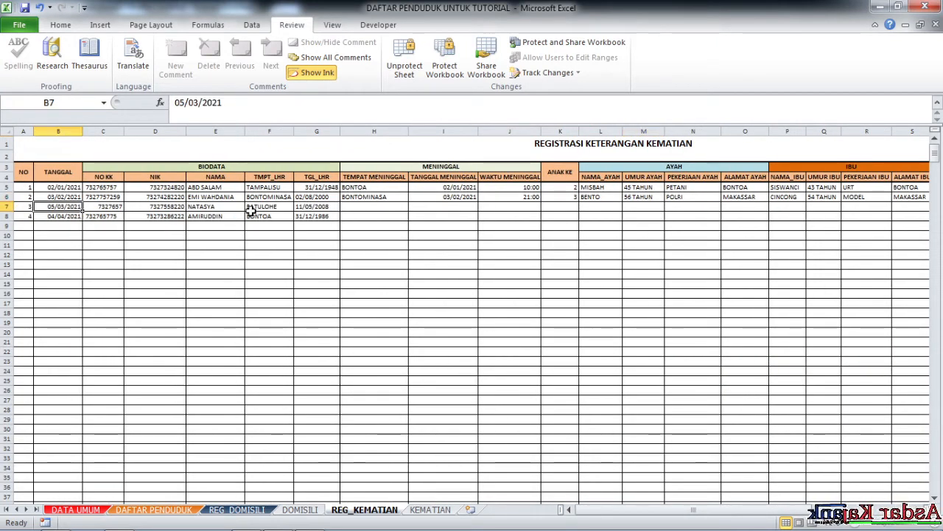
click(74, 225)
click(72, 216)
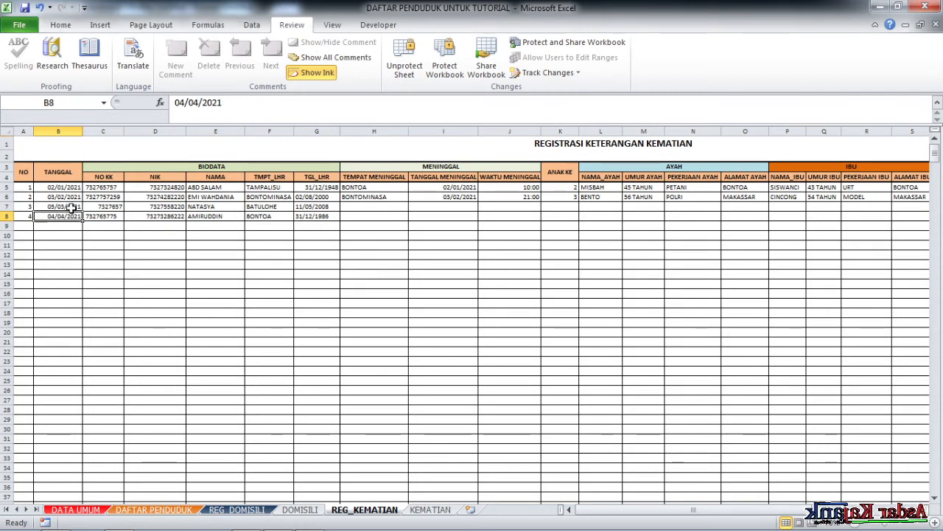
click(71, 206)
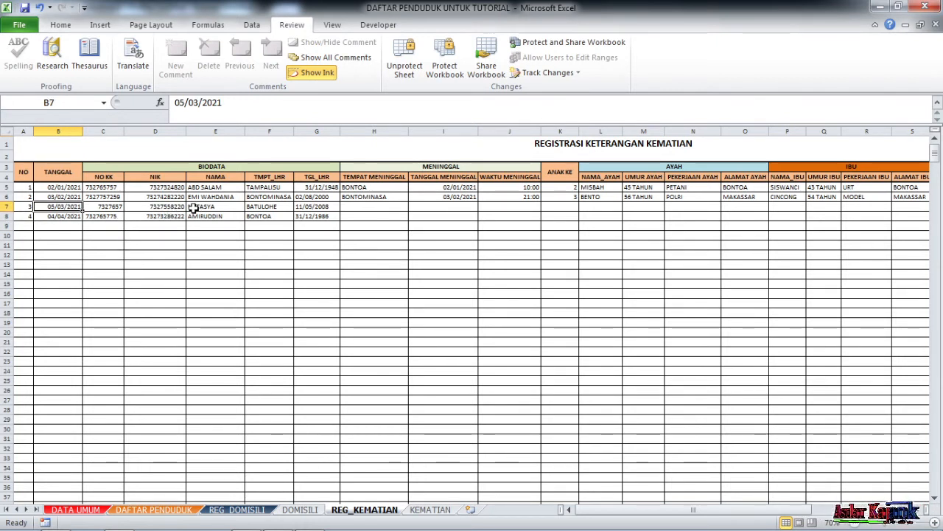
click(404, 59)
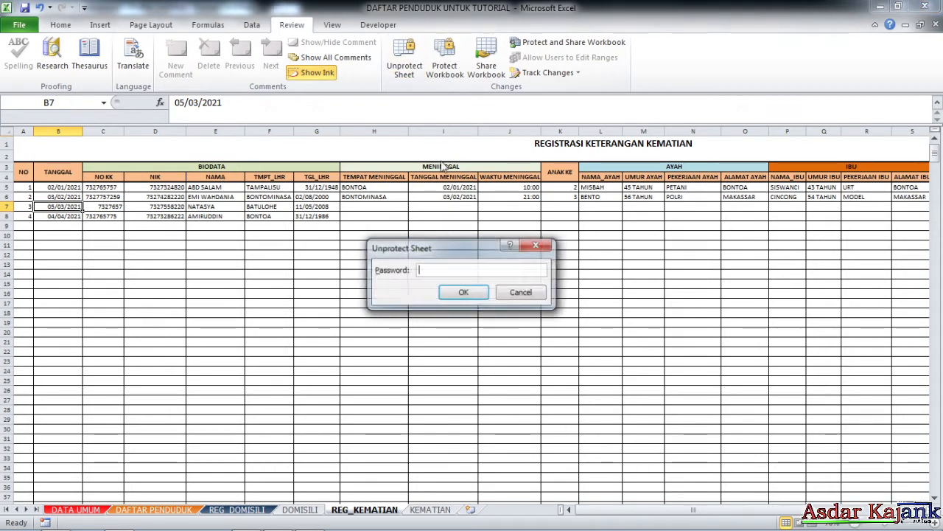
text(12345)
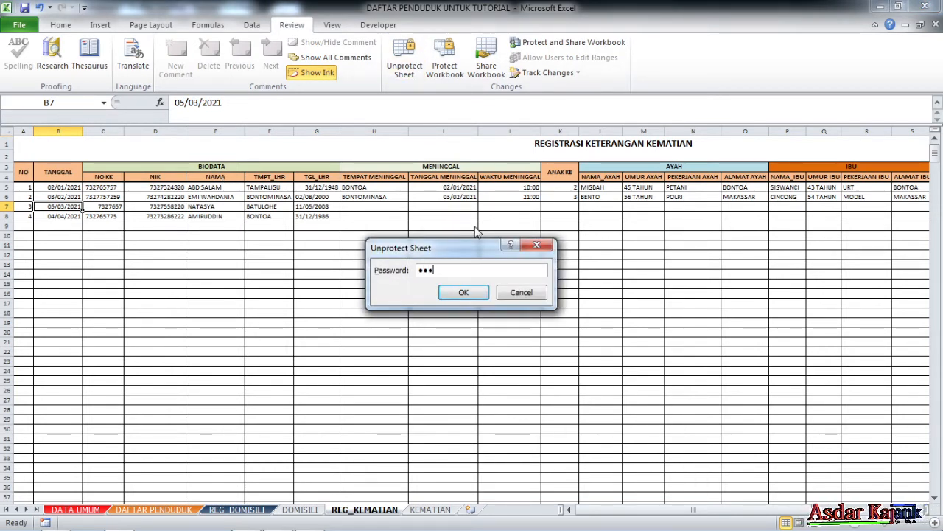
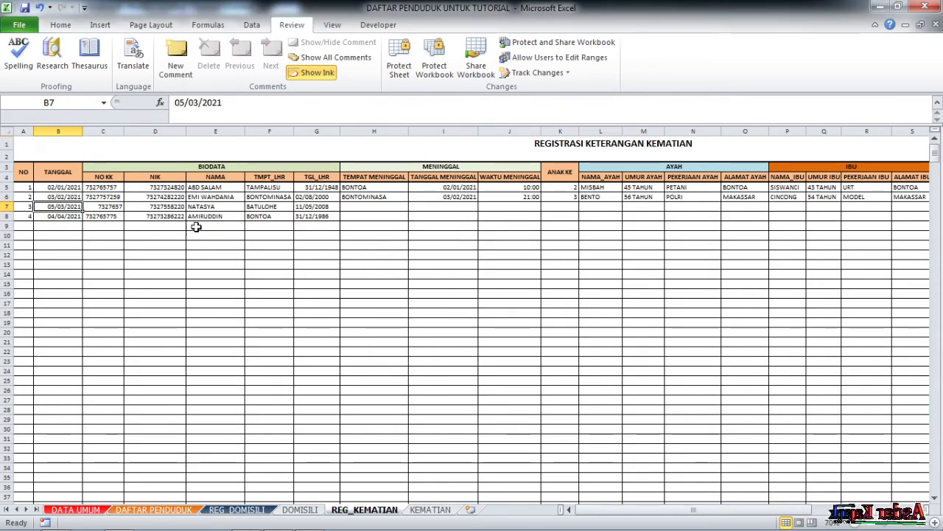
Unlock the NIK column cells from D5 down via Format Cells > Protection.
click(170, 187)
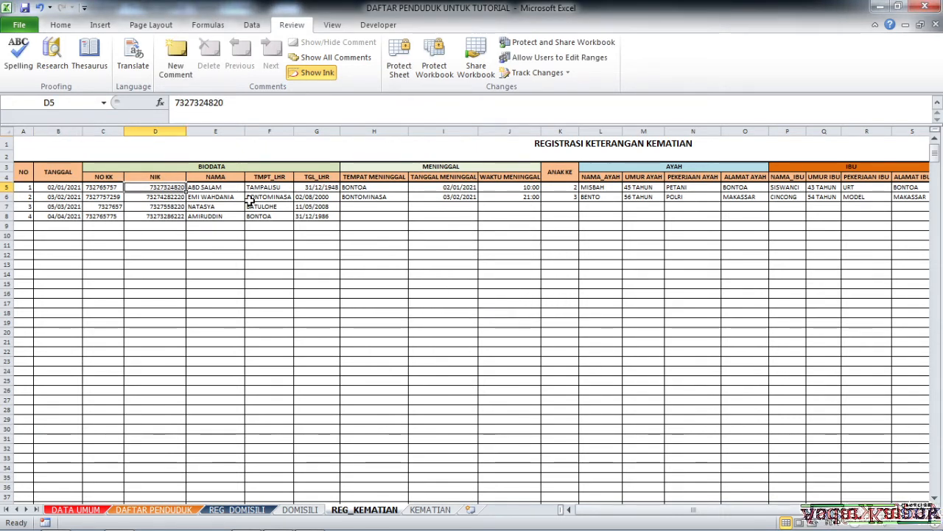
key(ctrl+shift+Down)
key(ctrl+shift+Down)
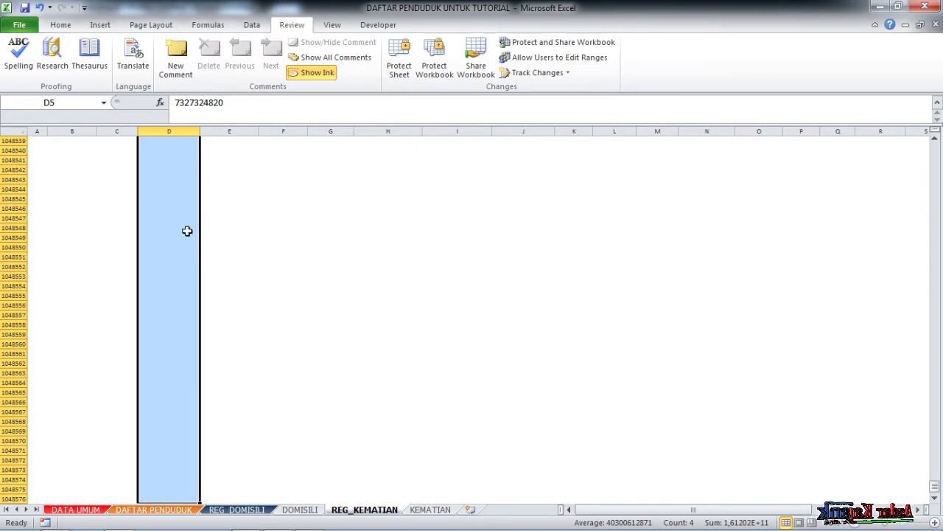
right_click(187, 230)
click(229, 415)
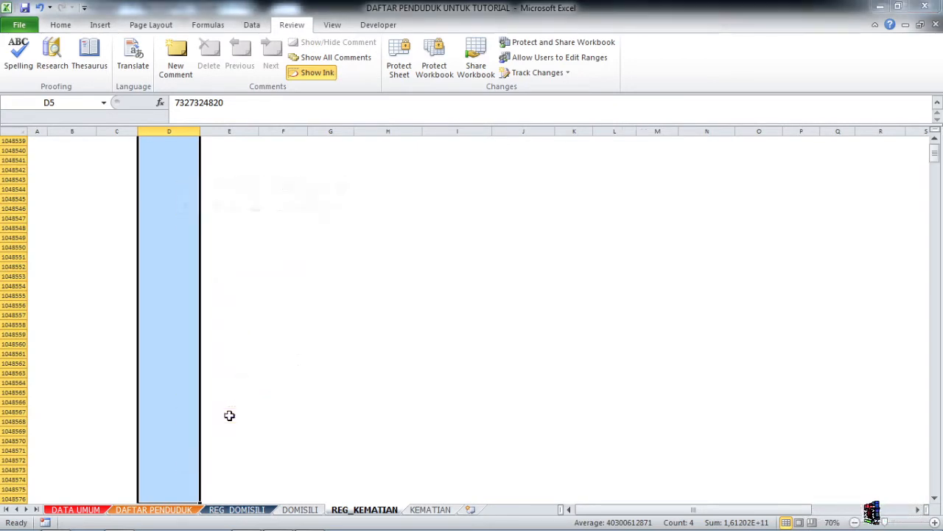
click(69, 274)
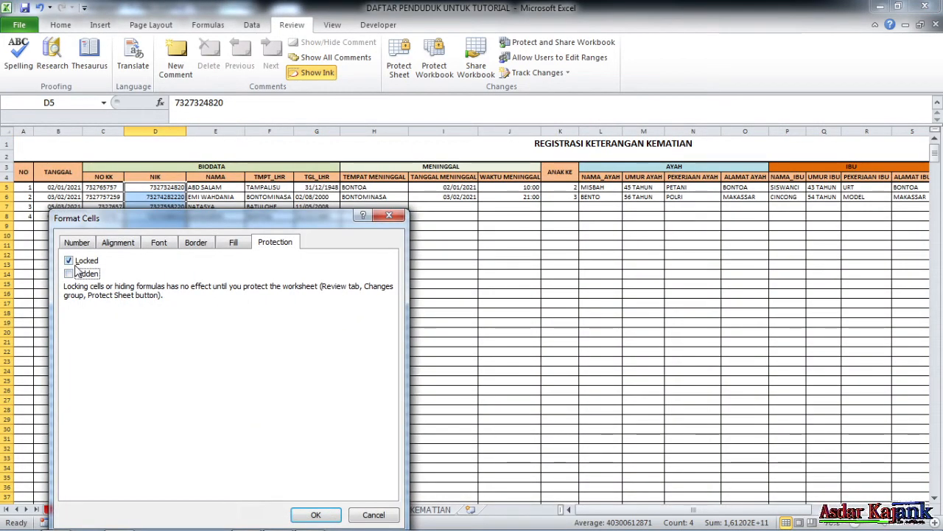
click(69, 261)
click(313, 513)
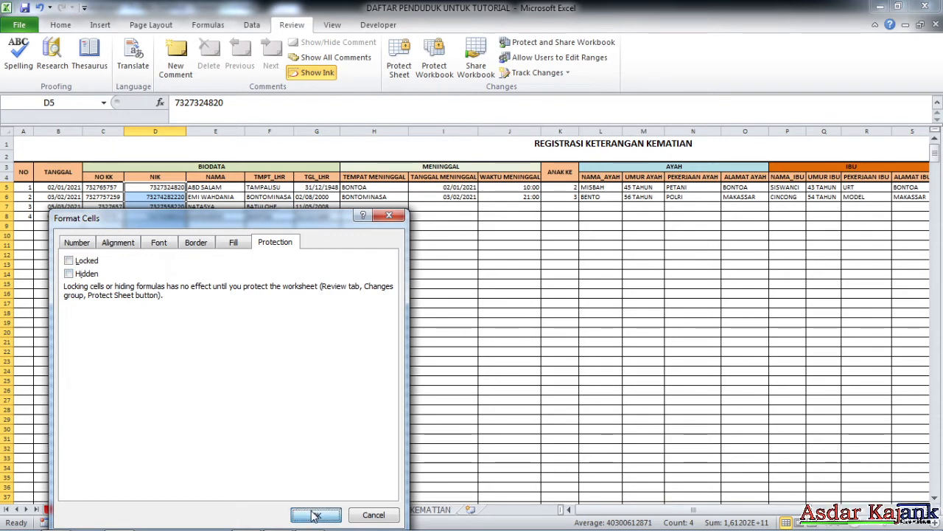
click(234, 283)
Protect the REG_KEMATIAN sheet with a password, entered and confirmed.
click(398, 67)
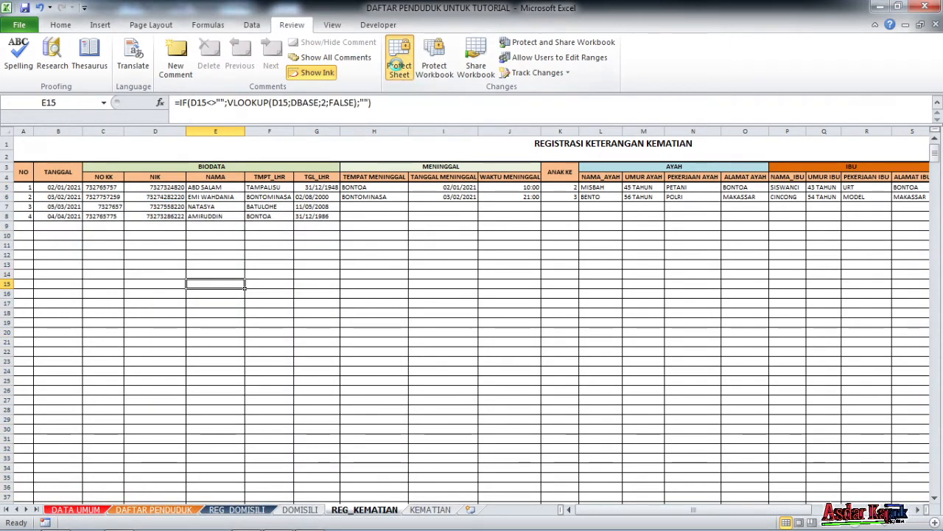
text(123456)
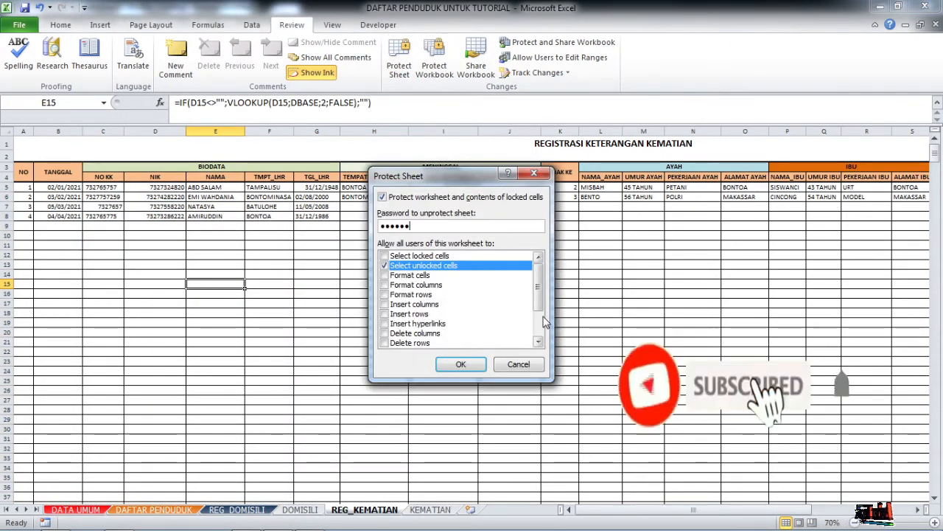
key(Return)
text(123456)
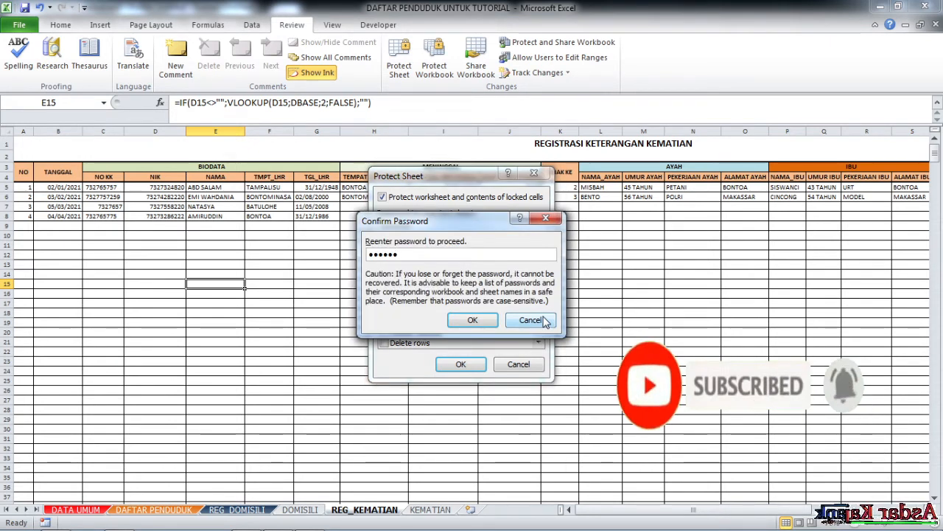
key(Return)
Clear the NIK entries in D7 and D8.
click(167, 219)
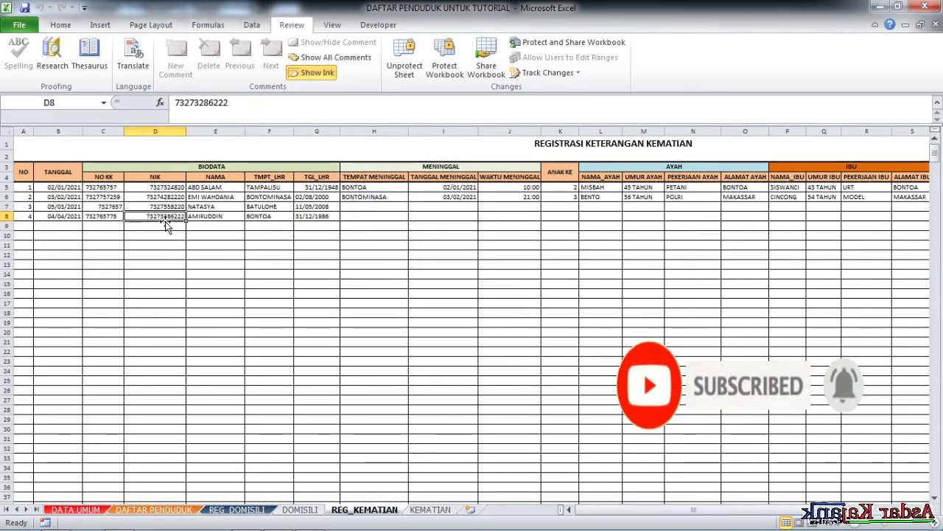
click(161, 207)
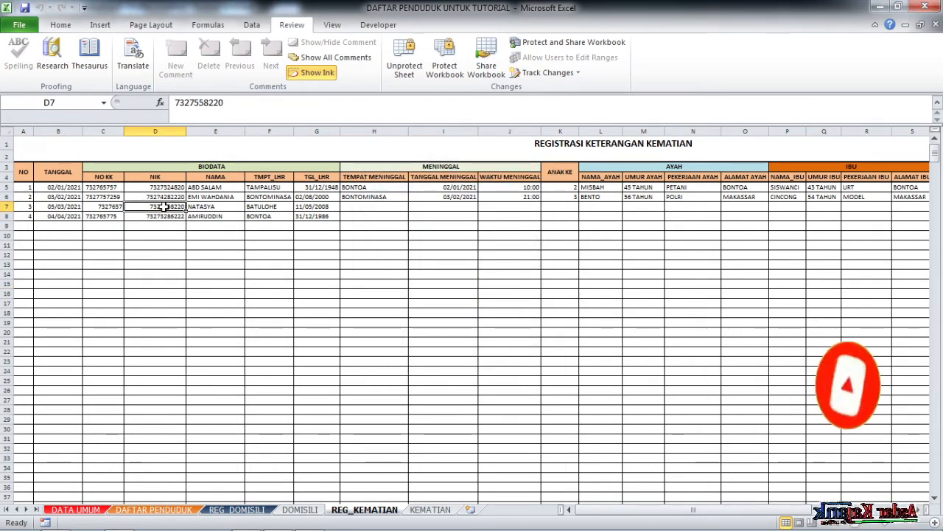
click(72, 208)
click(161, 207)
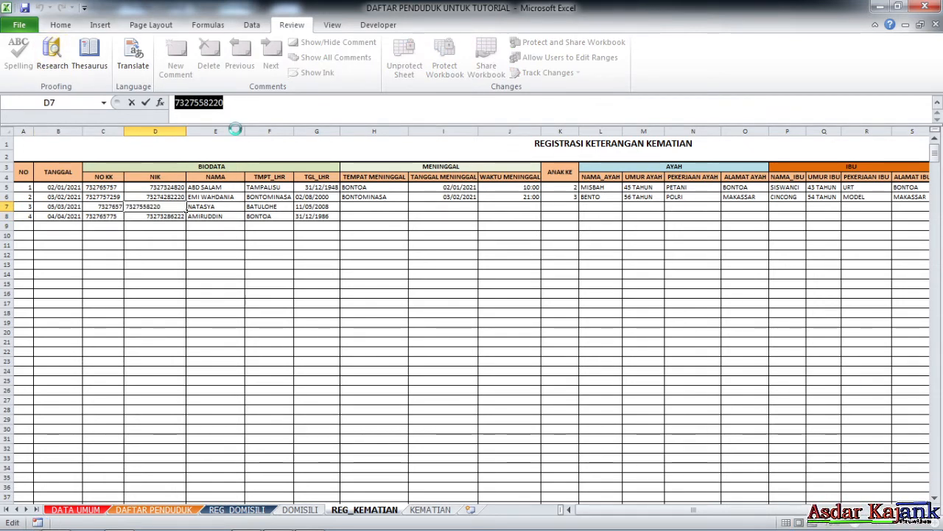
key(Down)
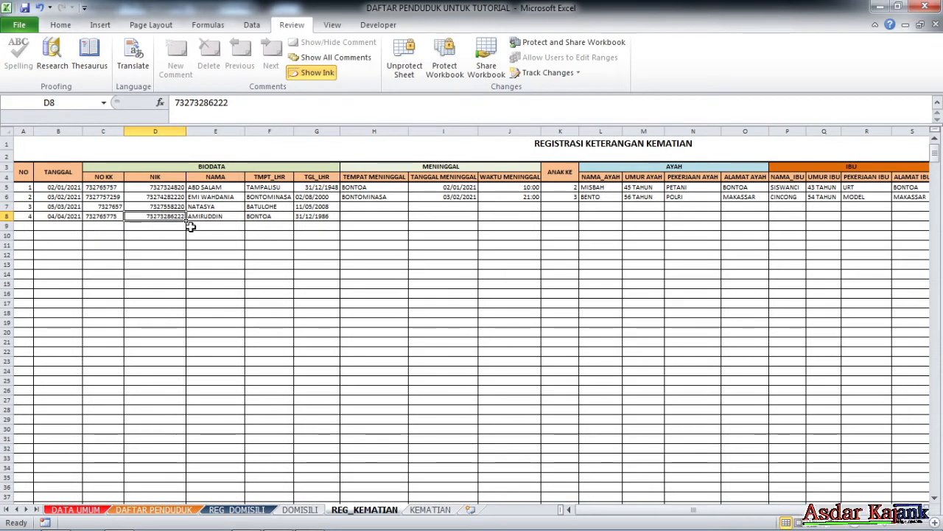
key(Delete)
key(Up)
key(Delete)
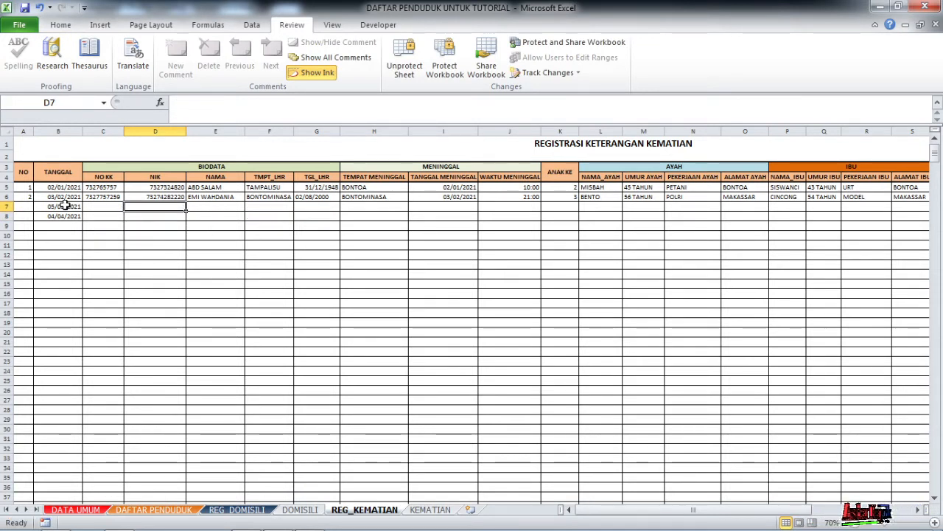
Clear the dates in B7 and B8, leaving B7 selected for the new entry.
click(65, 207)
key(Delete)
click(68, 216)
key(Delete)
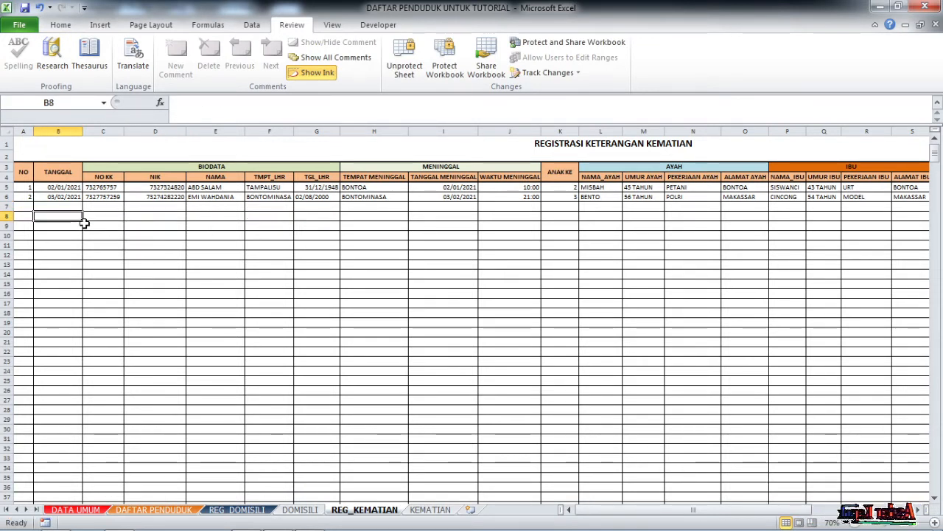
click(68, 208)
Enter 13/04/2021 in B7 and paste the stored NIK into D7.
mouse_move(905, 529)
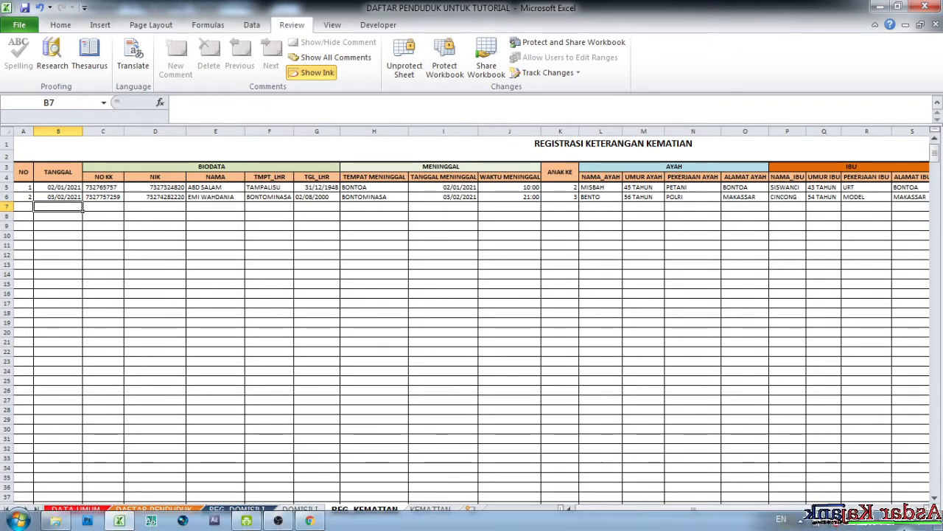
text(1)
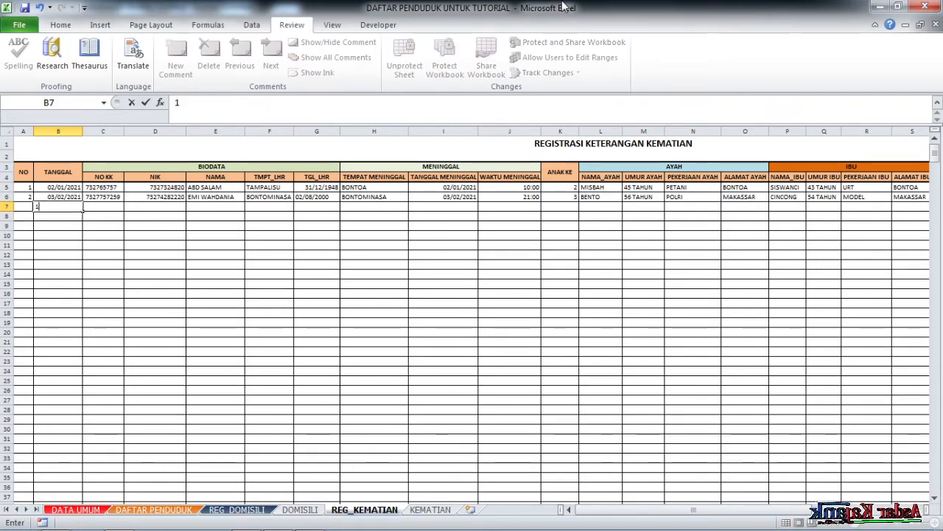
text(3-4-21)
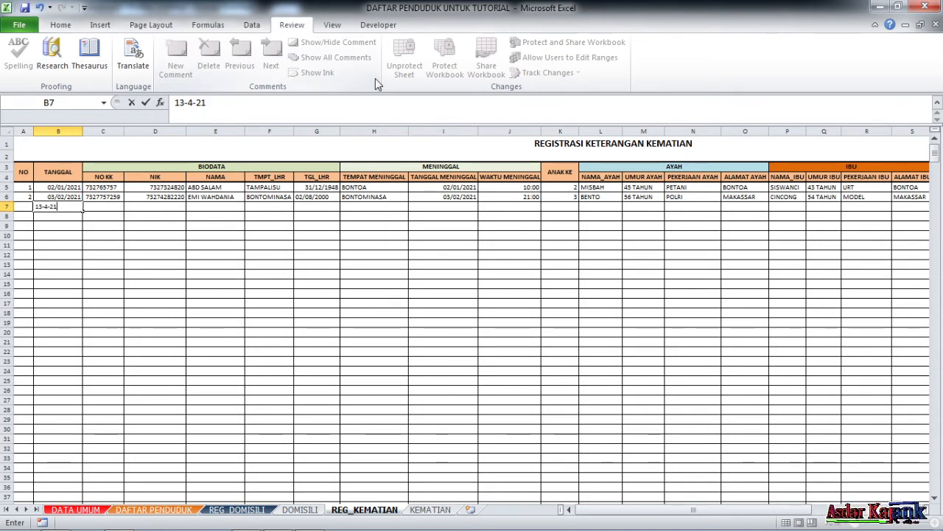
key(Tab)
key(Tab)
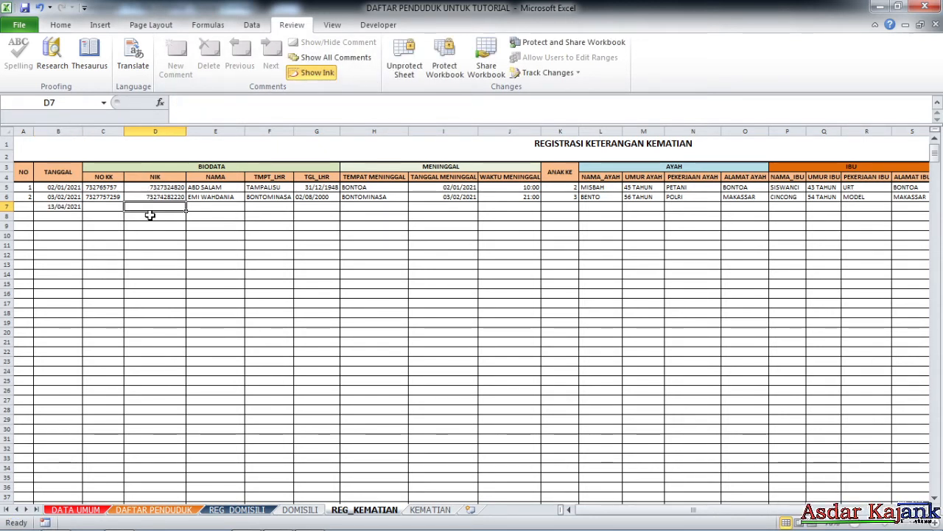
double_click(155, 207)
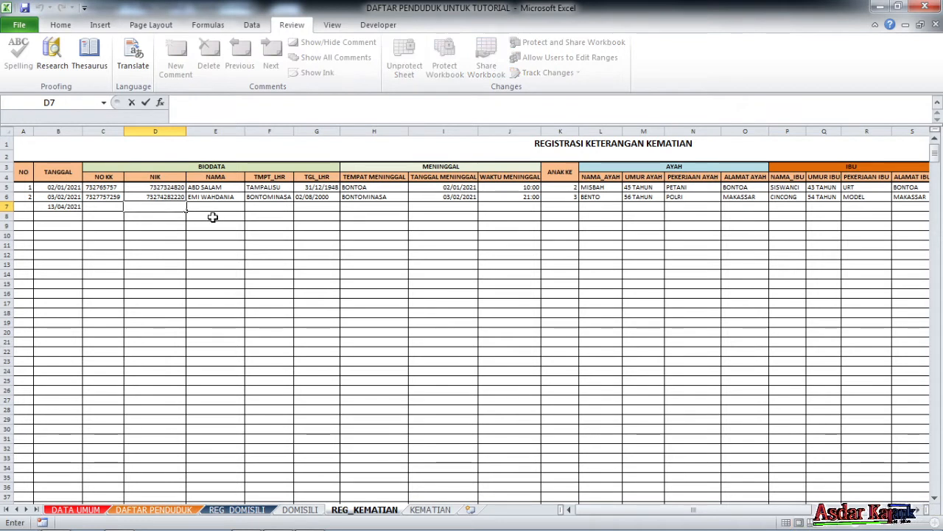
key(ctrl+v)
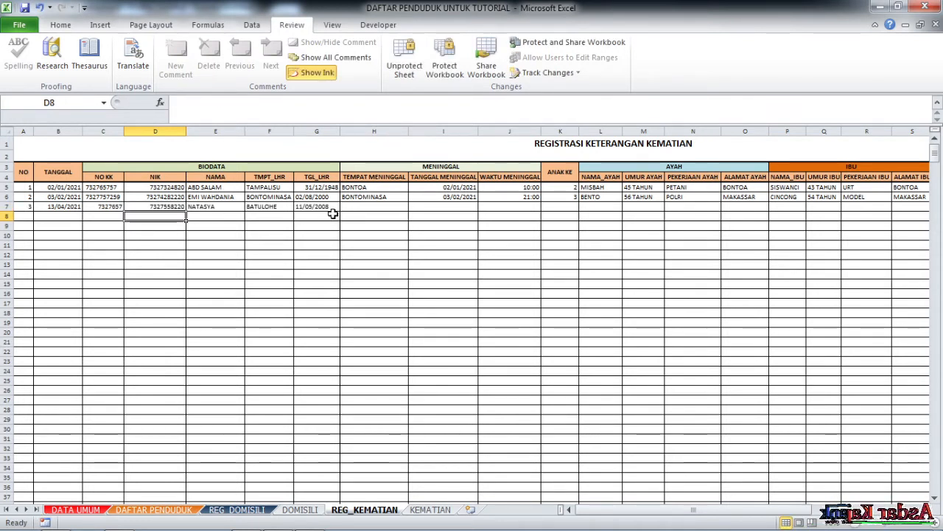
Record death place BATULOHE, date 13/04/2021 and time 12:00 in H7–J7.
click(357, 209)
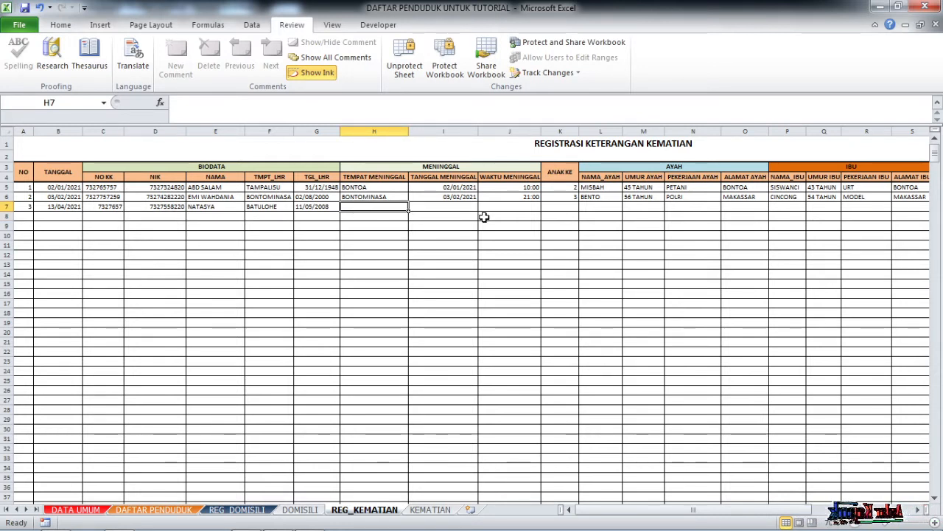
text(BATULOHE)
key(Tab)
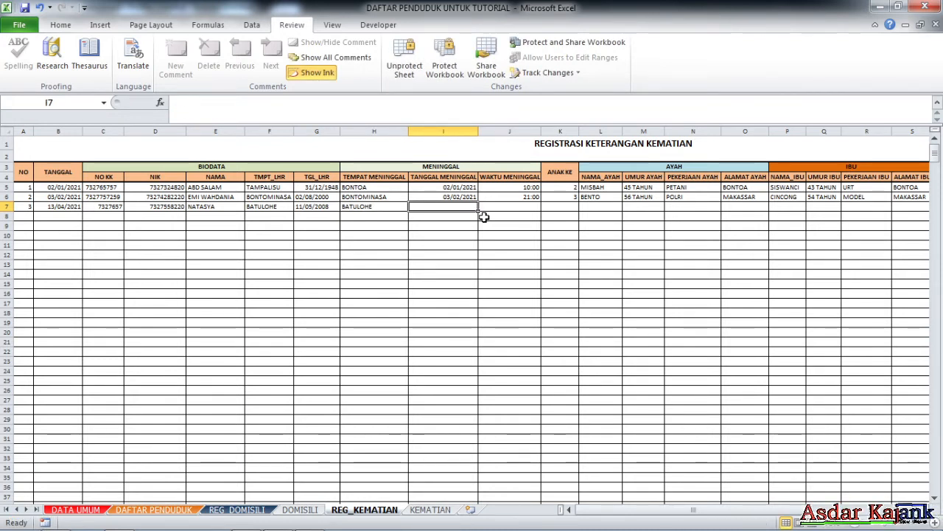
text(13-4-21)
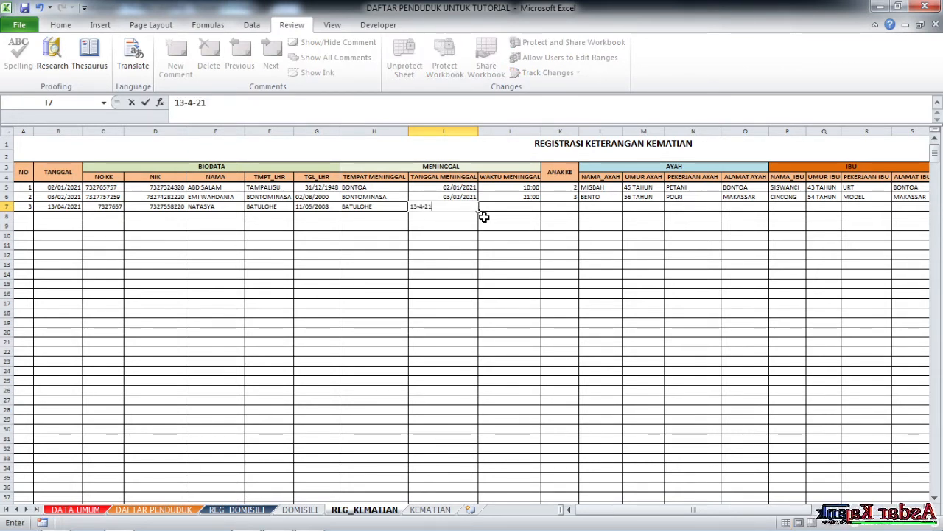
key(Tab)
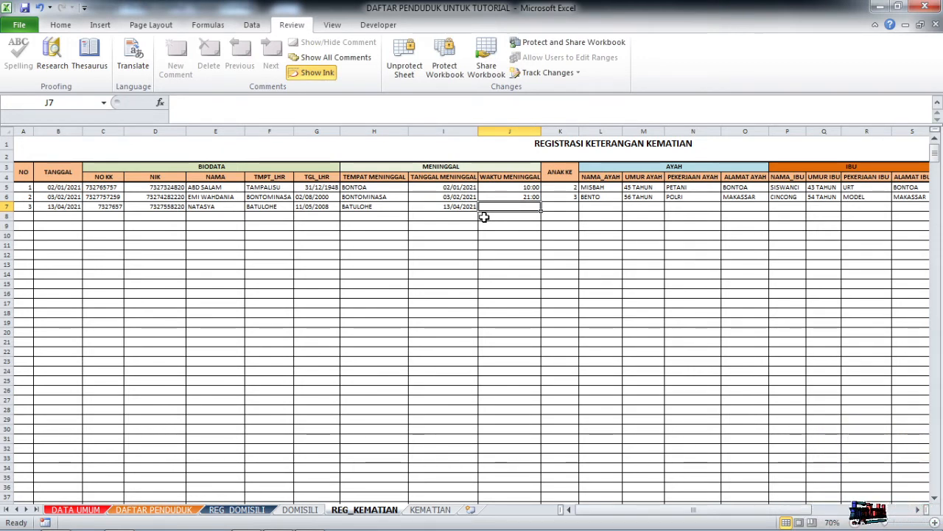
text(12)
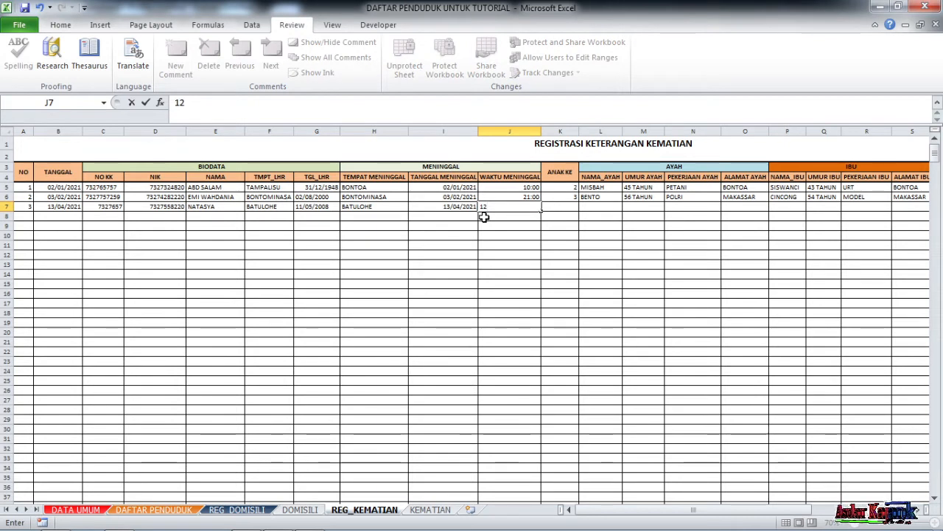
text(:00)
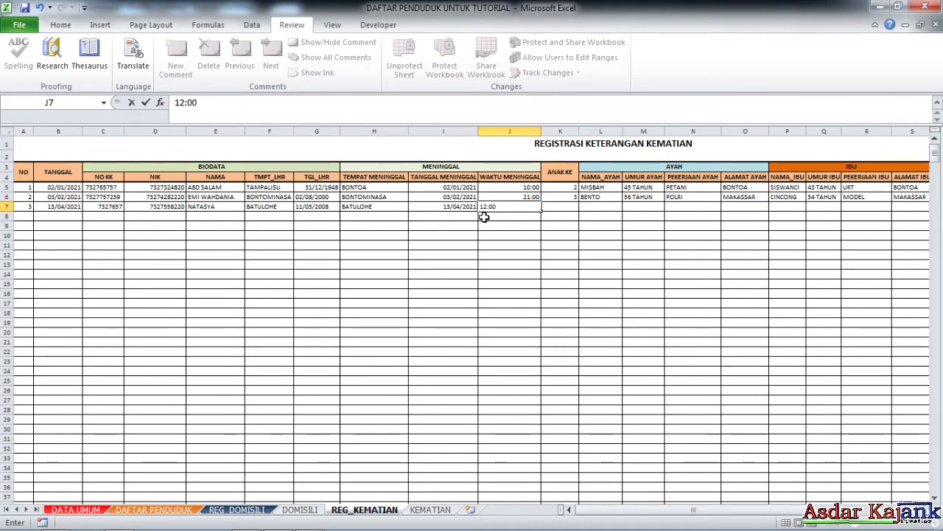
key(Tab)
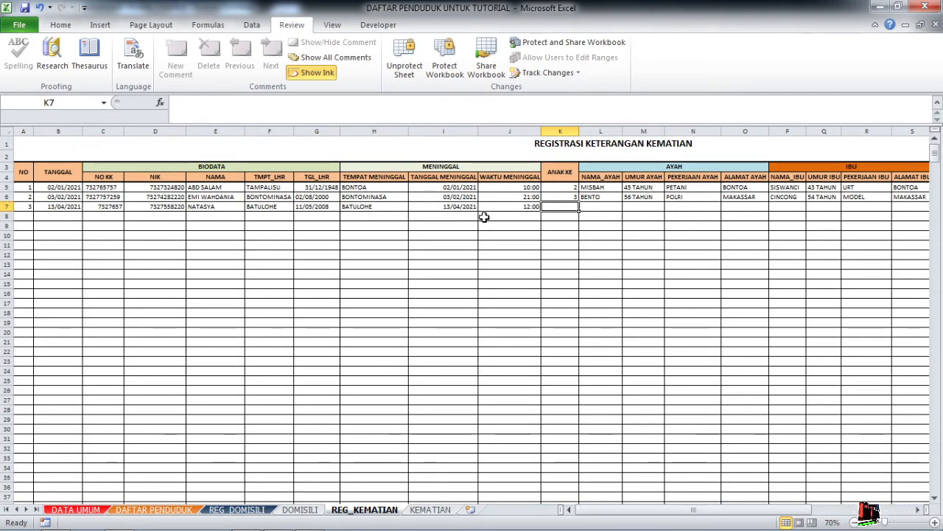
Enter child order 5 and the father's name, age 35 TAHUN, occupation PETANI, address BATULOHE.
text(5)
key(Tab)
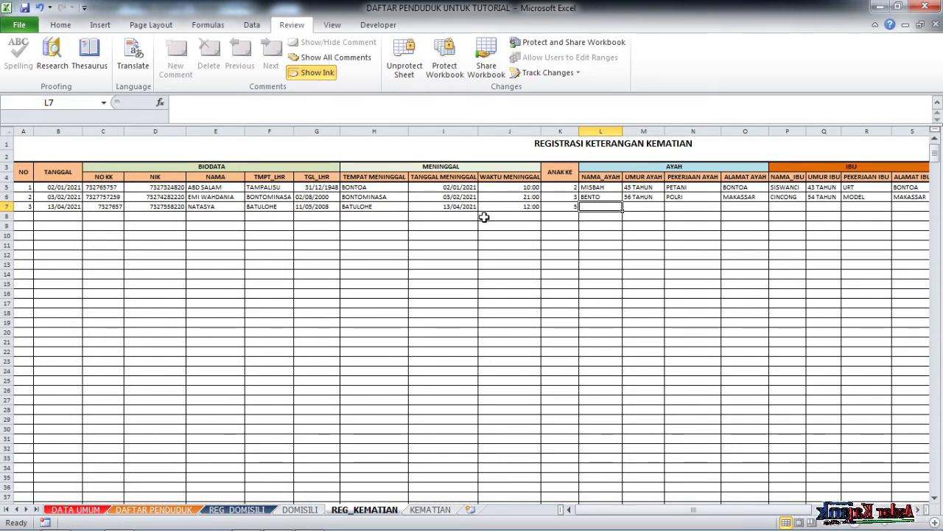
text(L)
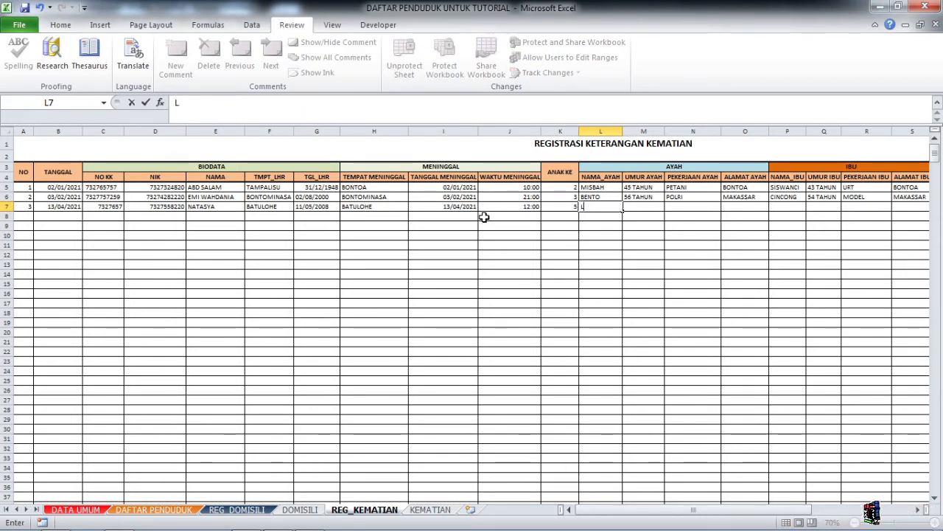
text(INGLUNG)
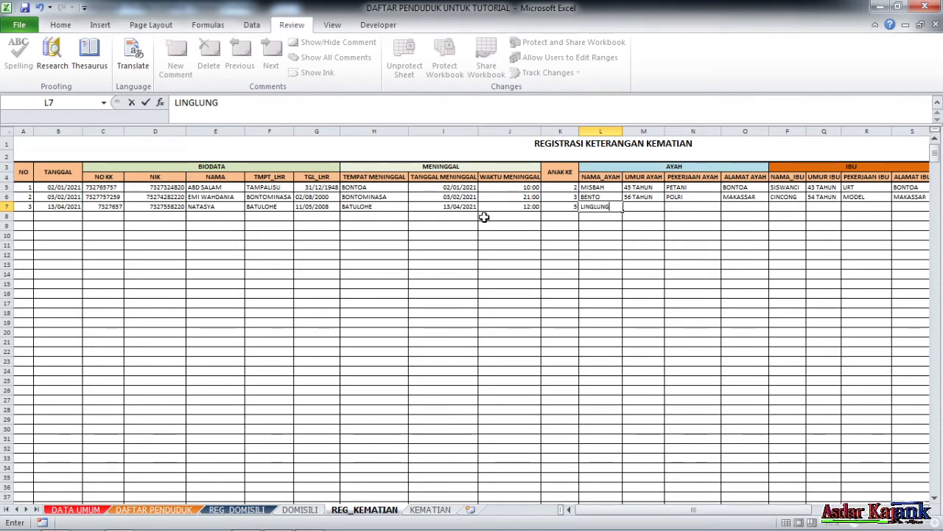
key(Tab)
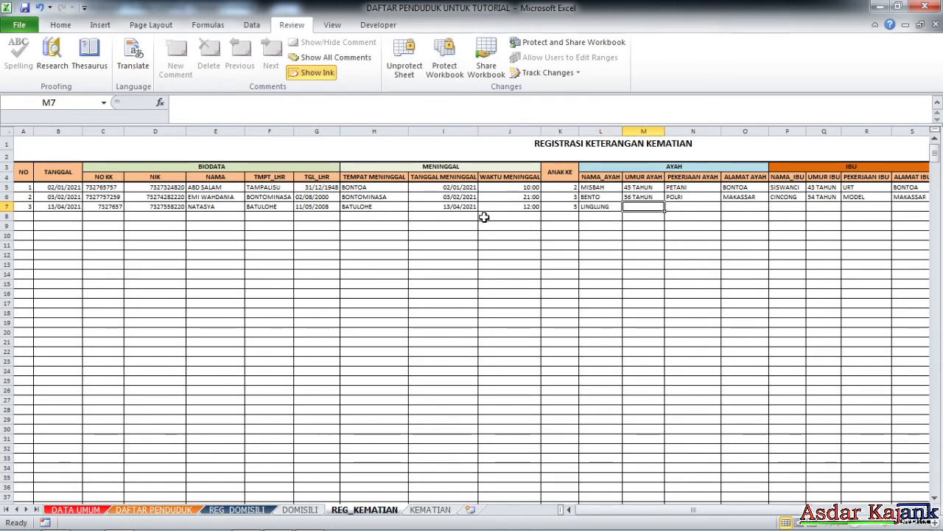
text(3)
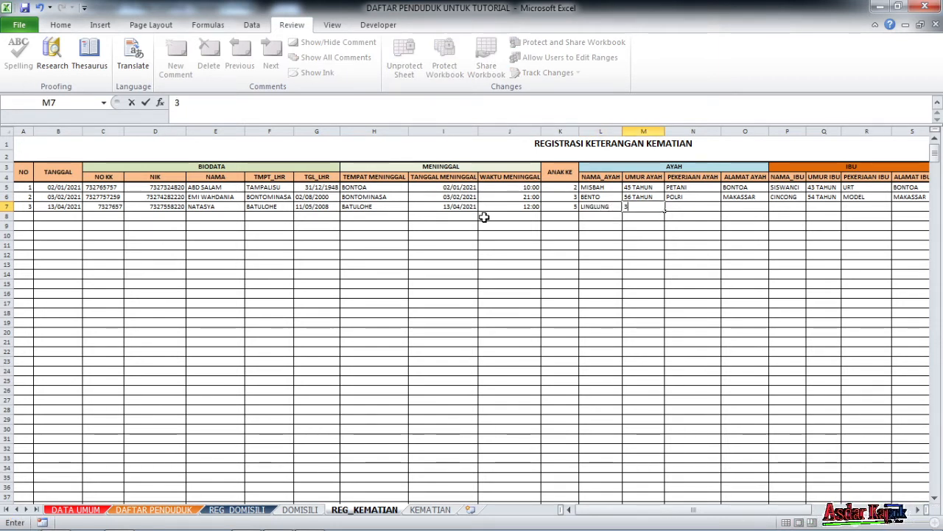
text(5 TAH)
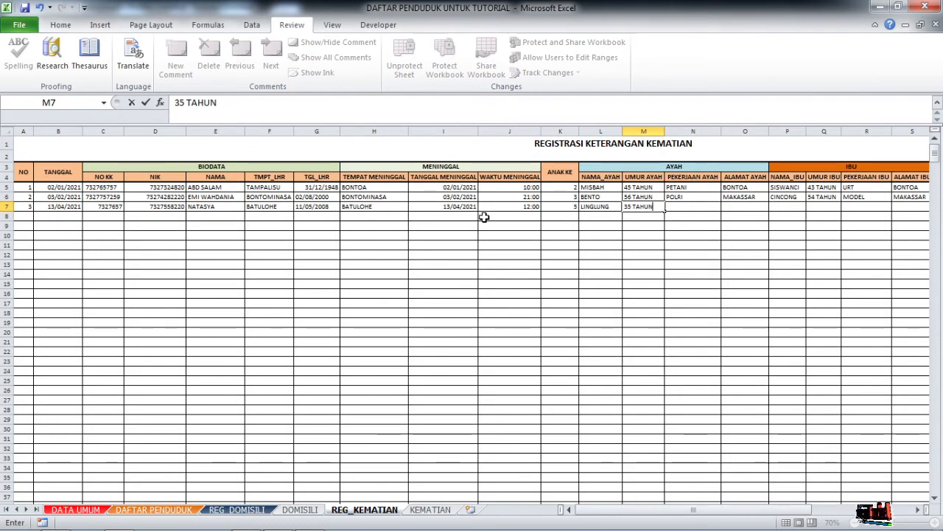
text(UN)
key(Tab)
text(PETANI)
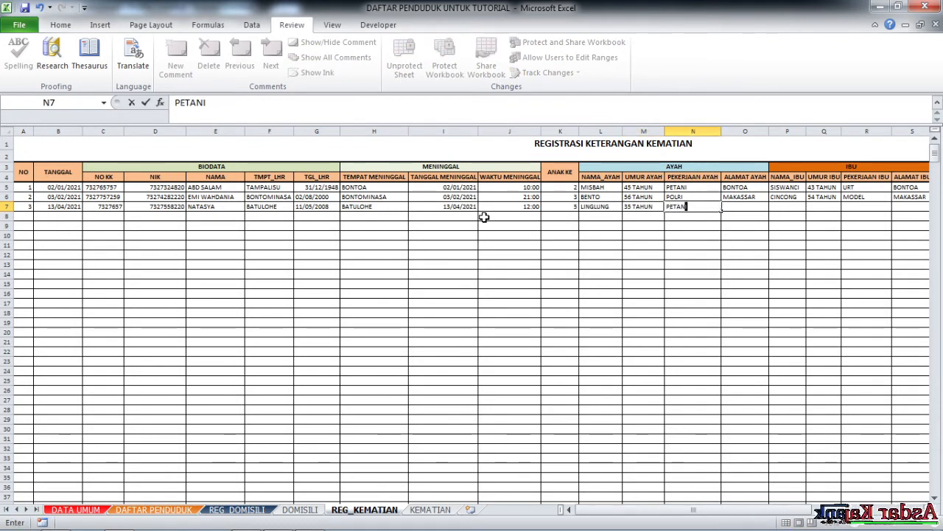
key(Tab)
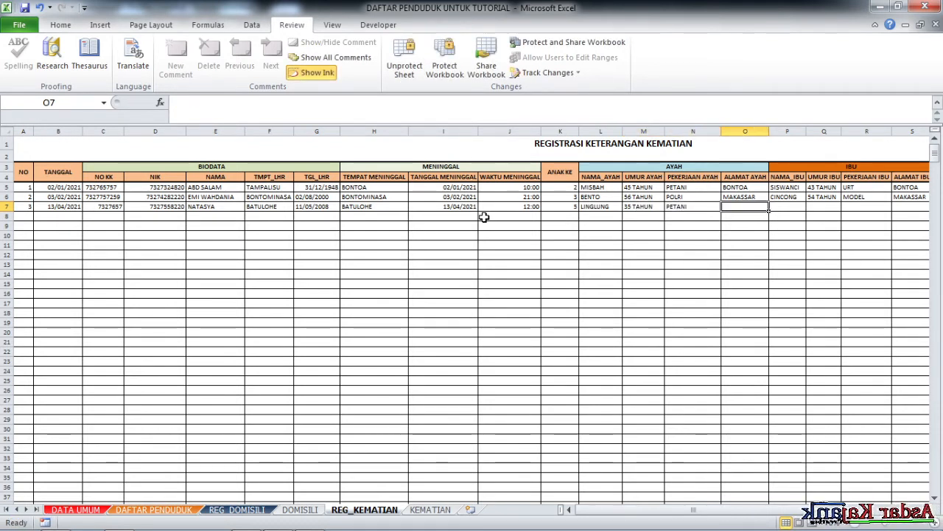
text(BATULOHE)
key(Tab)
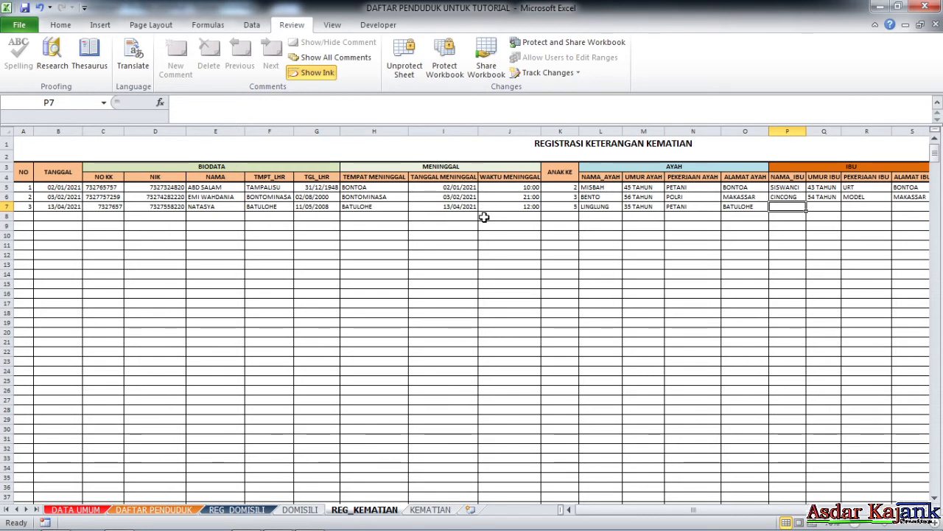
Enter the mother's name, age 30 TAHUN, occupation PEDAGANG and address BATULOHE.
text(CHING)
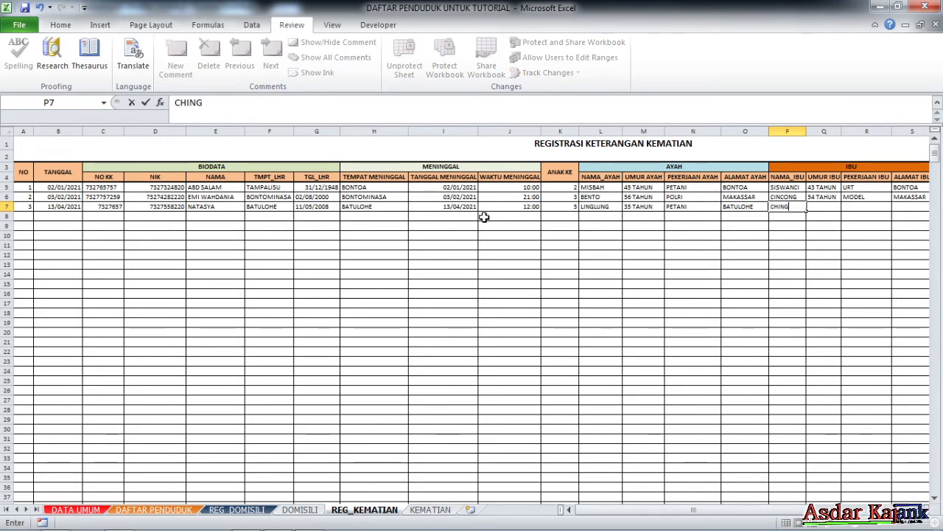
text(CHANG)
key(Tab)
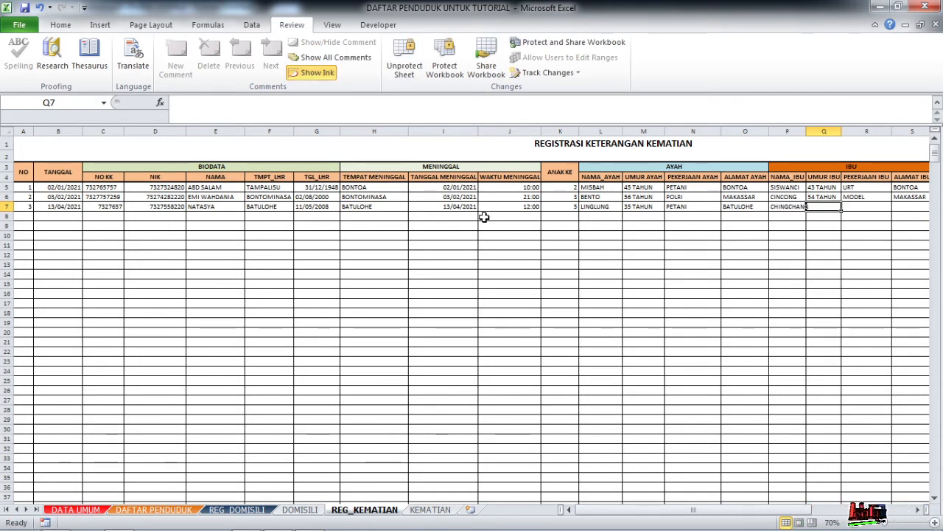
text(30)
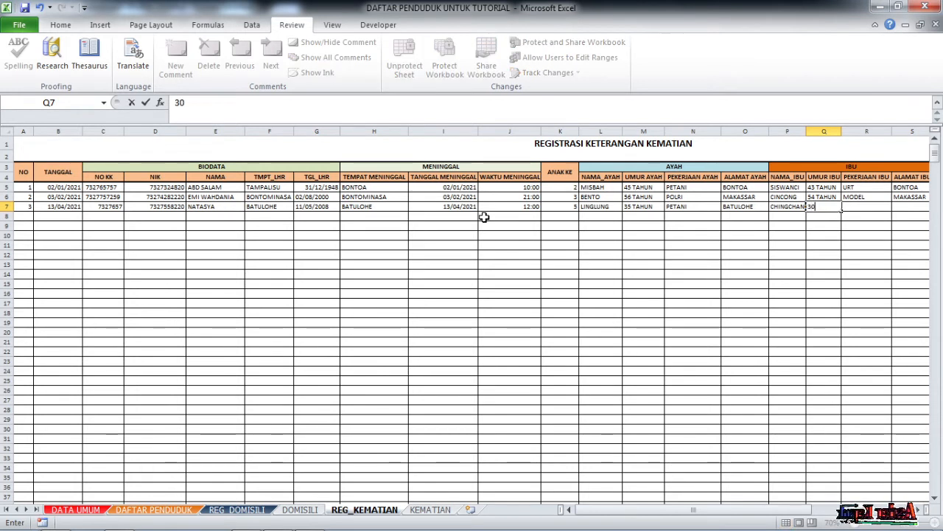
text( TAHUN)
key(Tab)
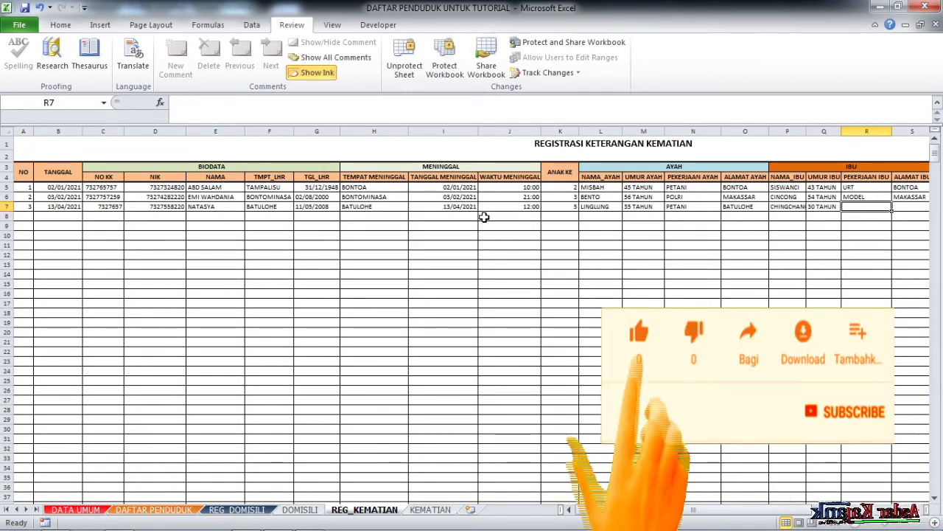
text(P)
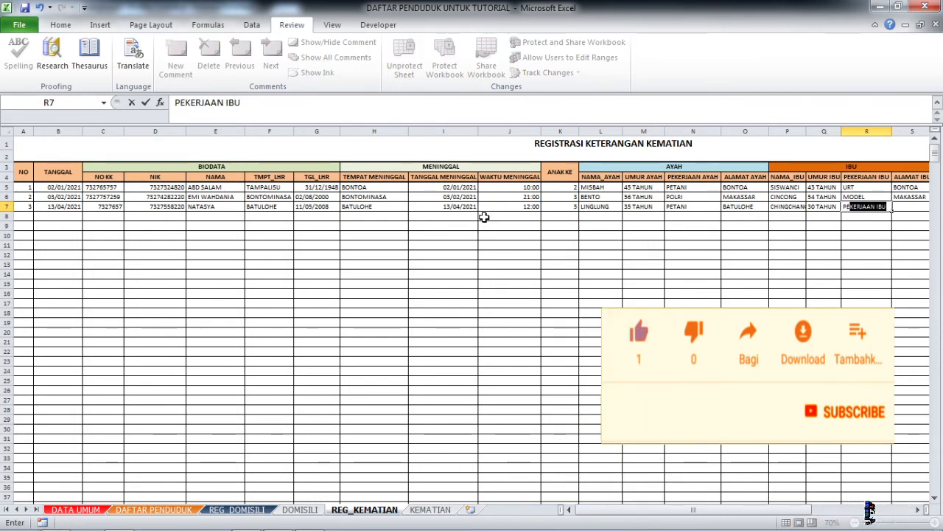
text(EDANGA)
key(BackSpace)
key(BackSpace)
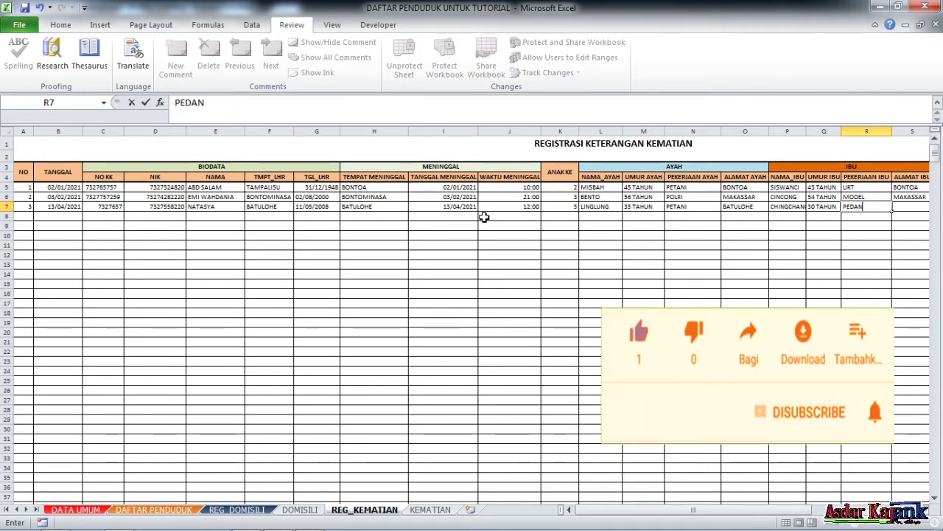
text(GANG)
key(Tab)
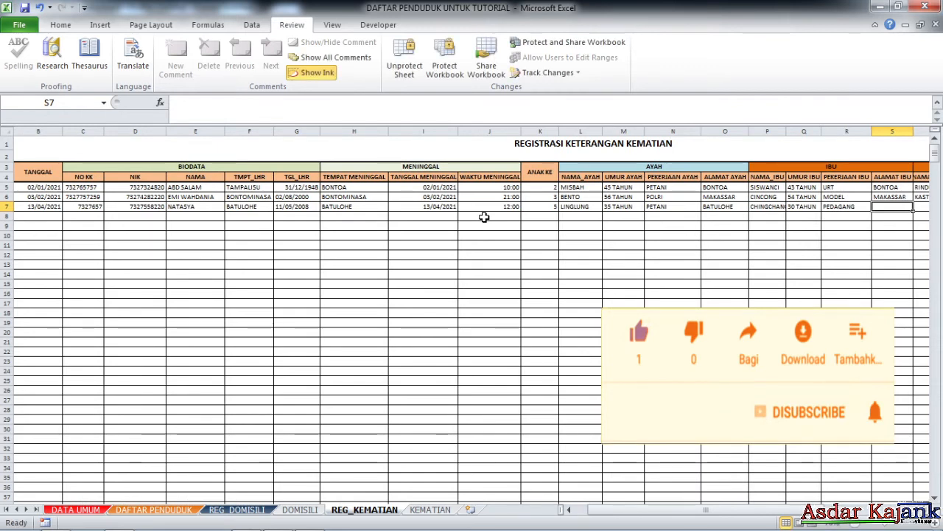
text(BATUL)
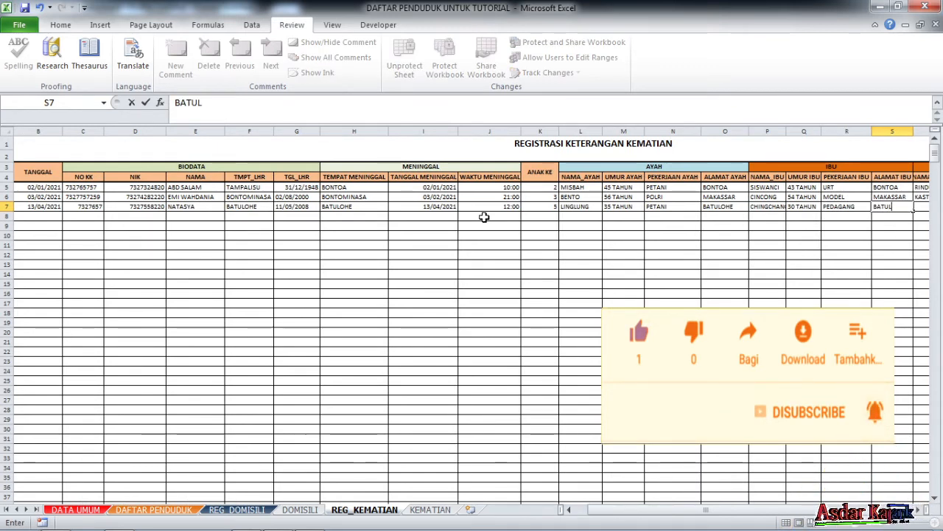
text(OHE)
key(Tab)
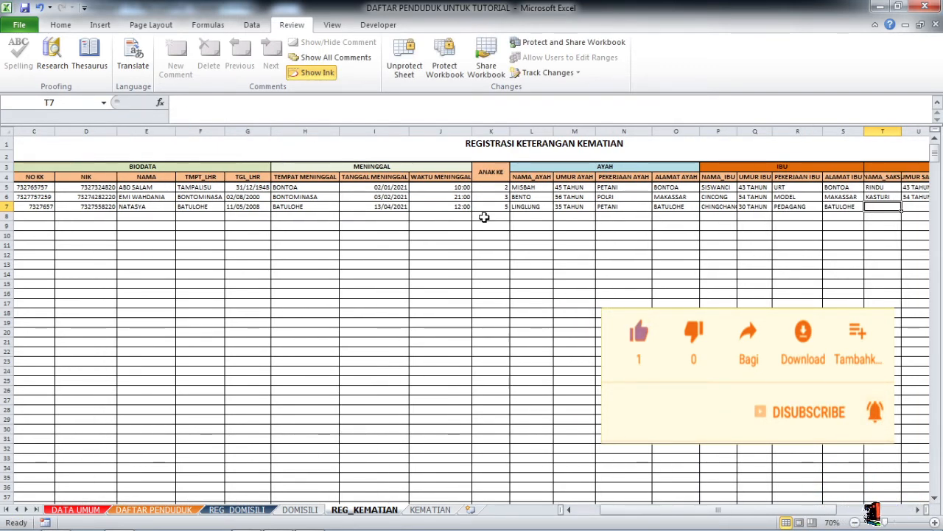
Enter witness SAKSI1, 20 TAHUN, BELUM BEKERJA, BATULOHE, then the reporter's name in X7.
scroll(484, 217, right, 2)
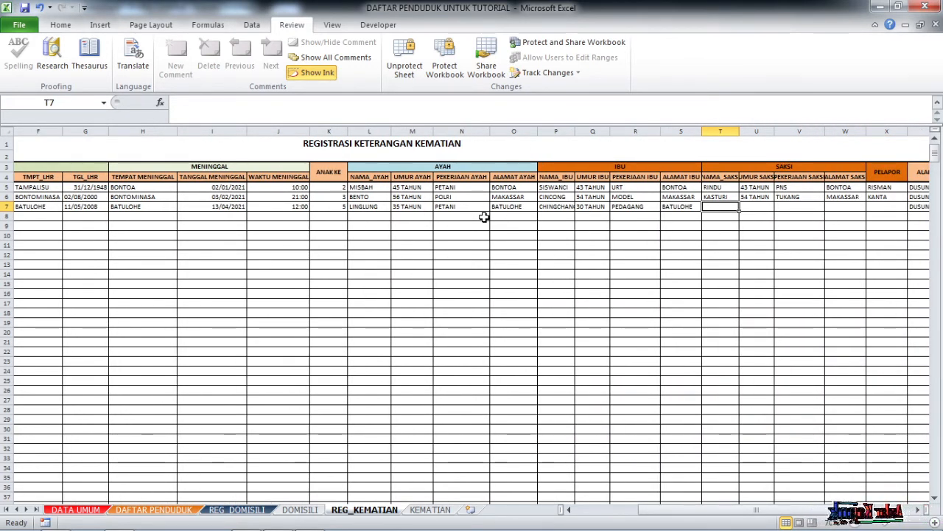
text(SK)
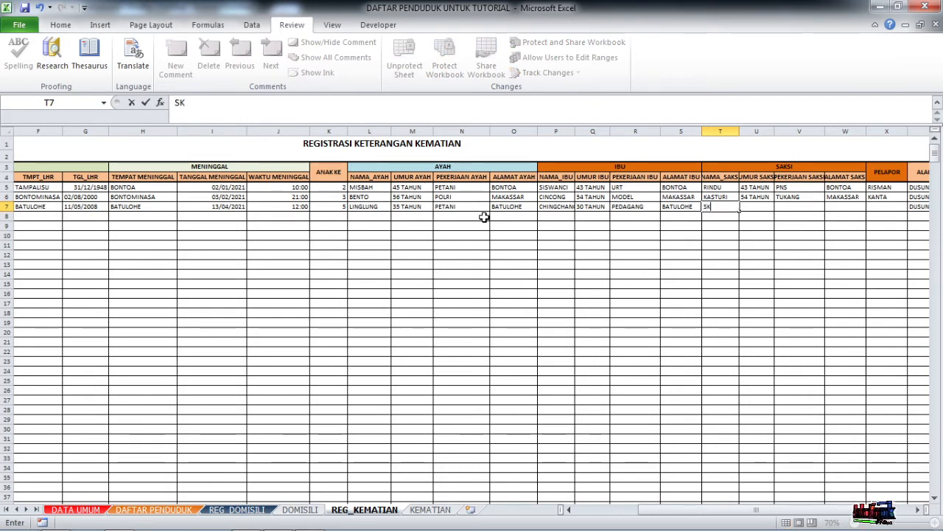
text(A)
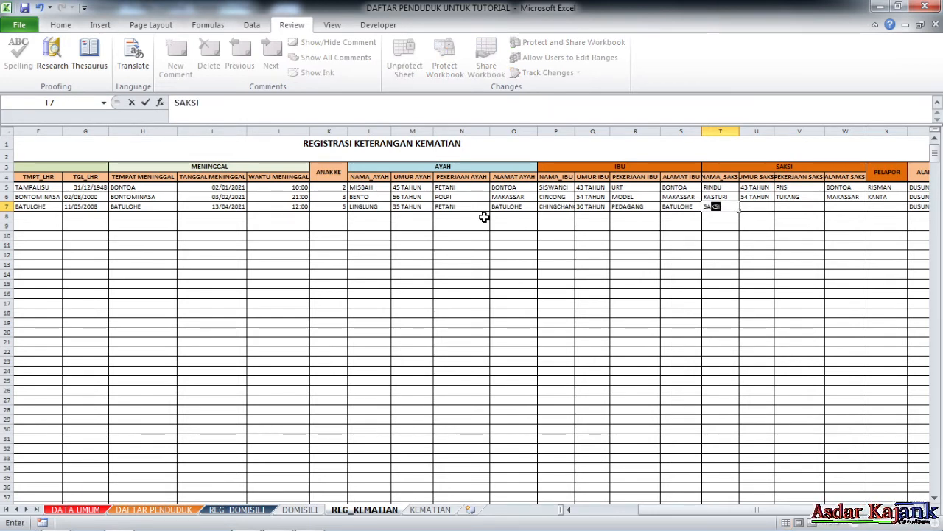
text(KSI1)
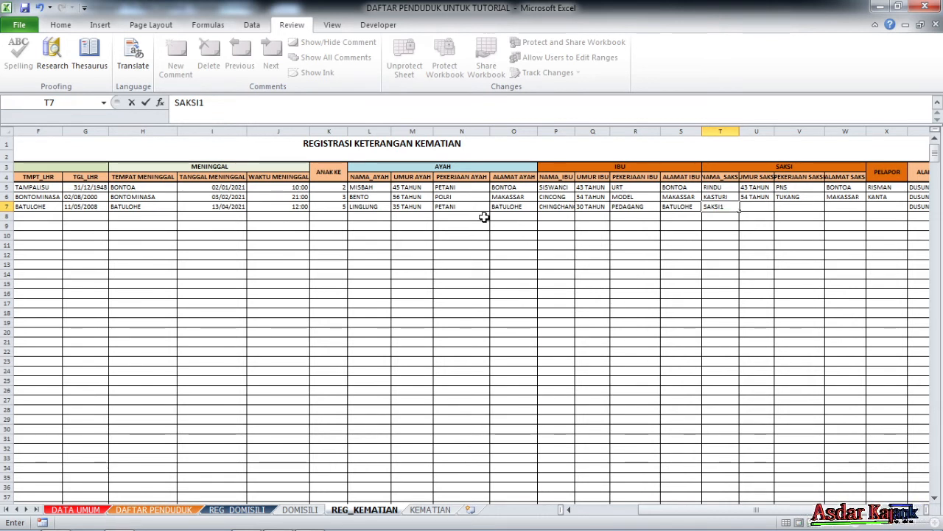
key(Tab)
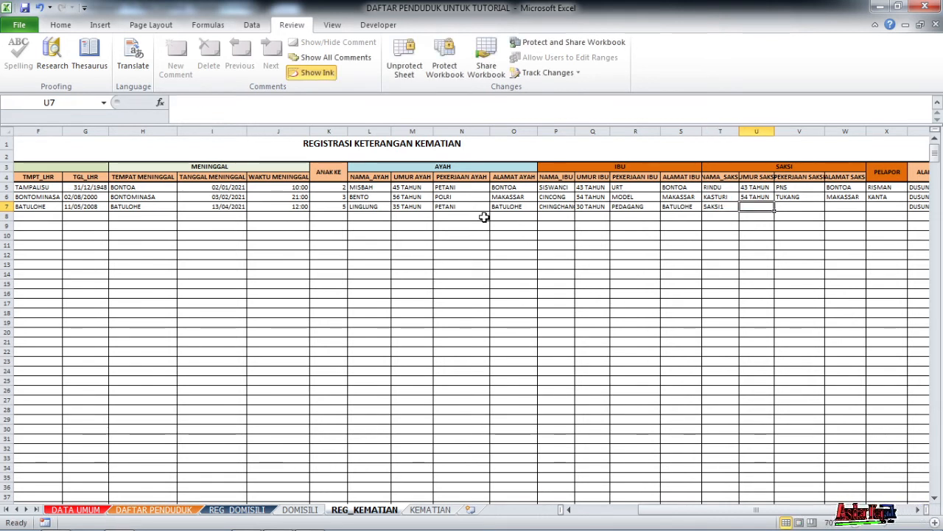
text(20 TAHU)
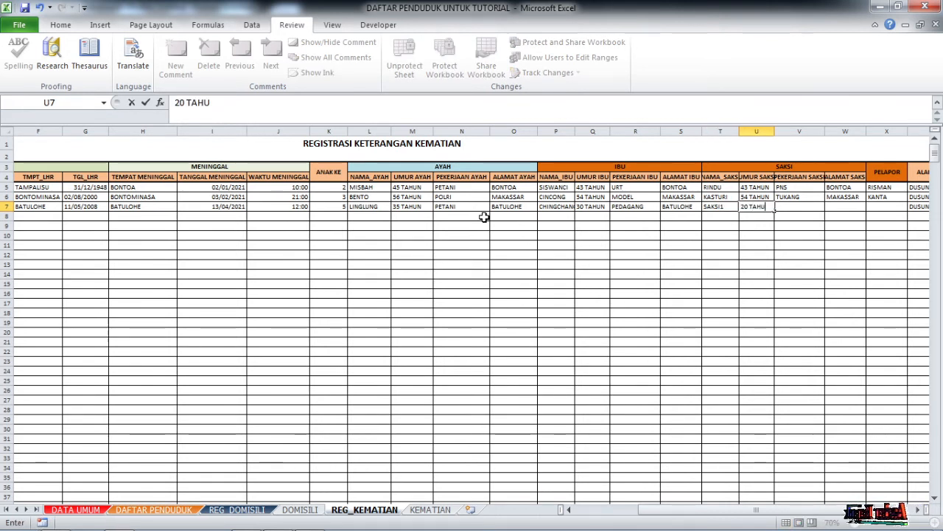
text(N)
key(Tab)
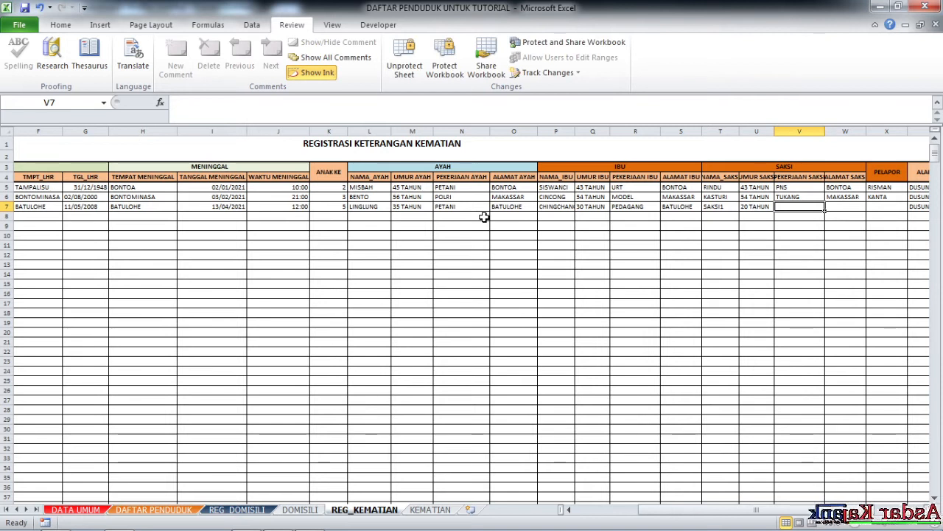
text(BELUM BEKERJA)
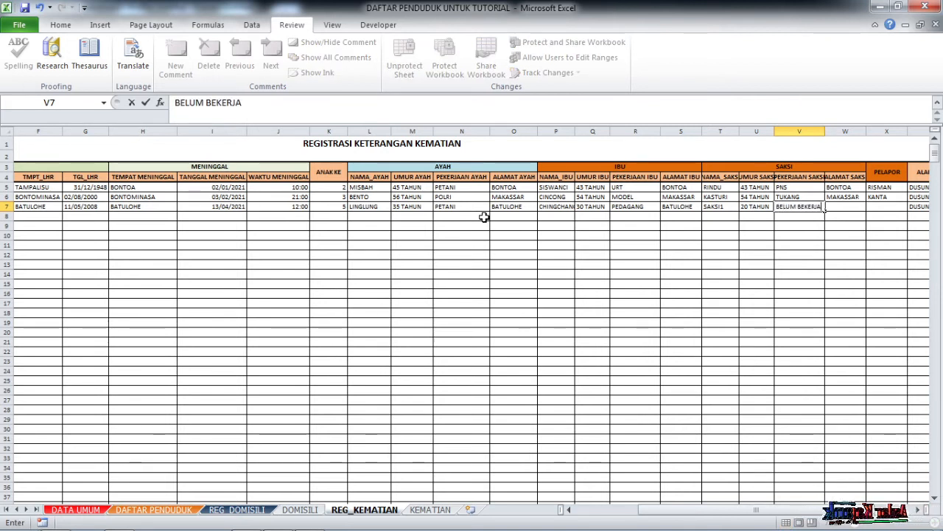
key(Tab)
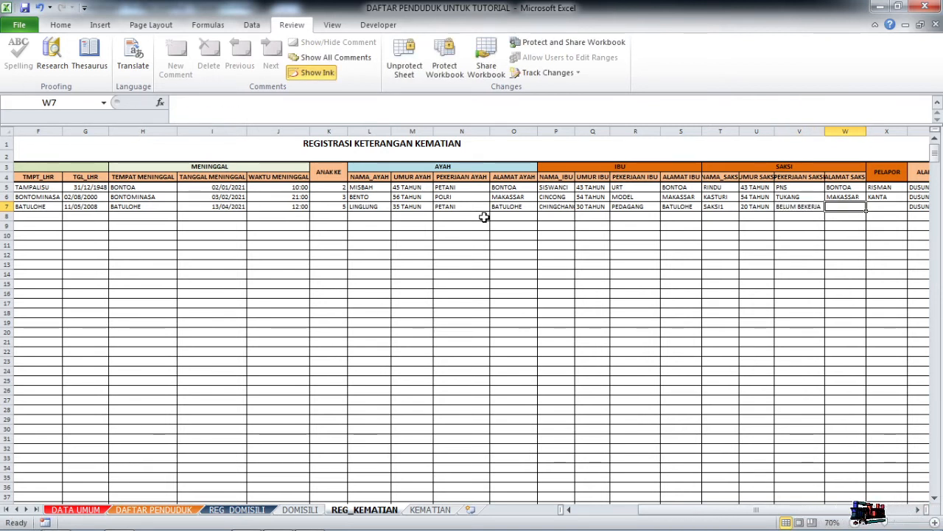
text(BATULOHE)
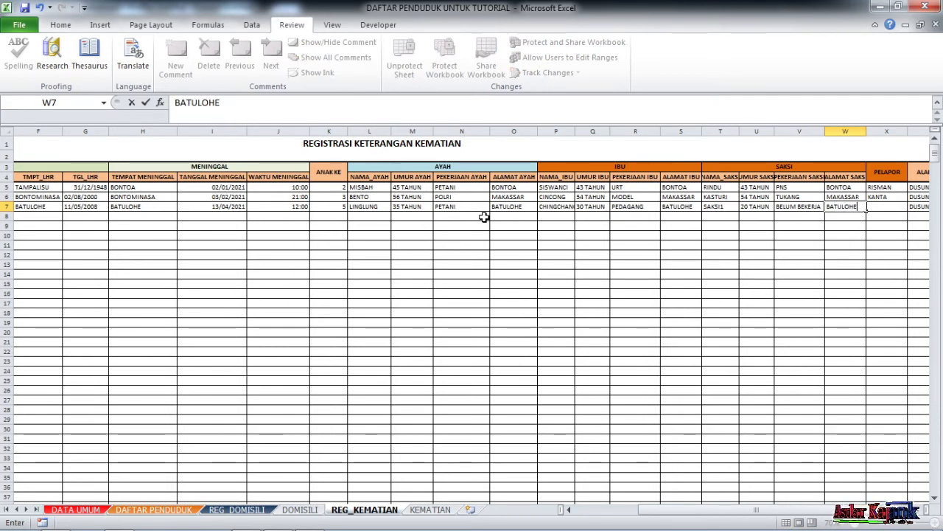
key(Tab)
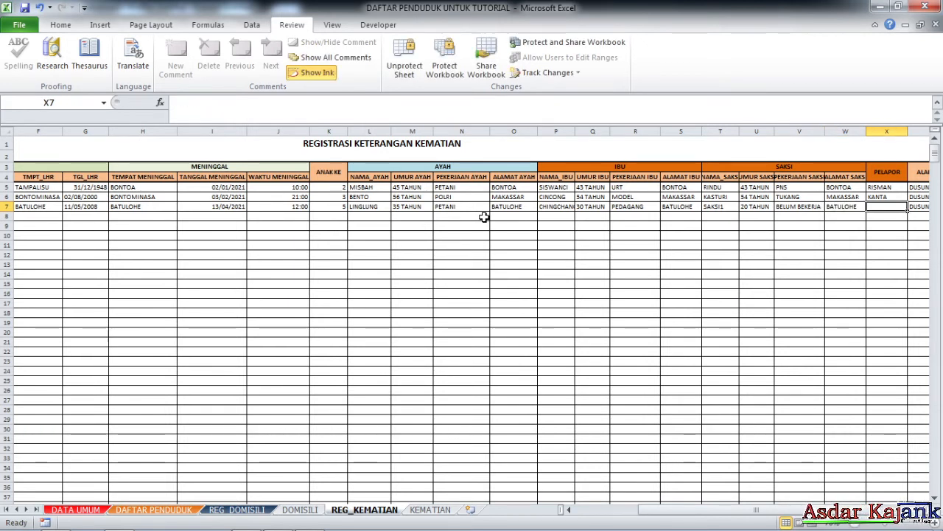
text(CHIN)
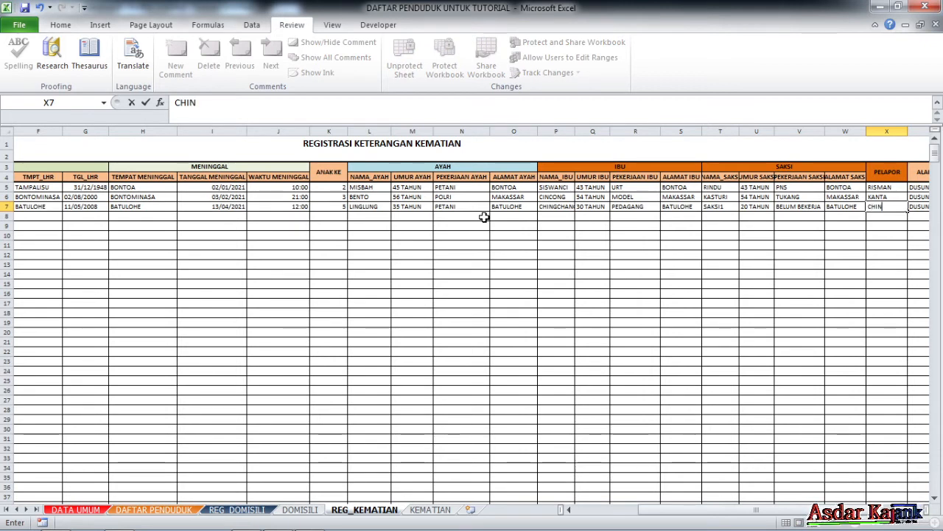
text(GCHANG)
key(Return)
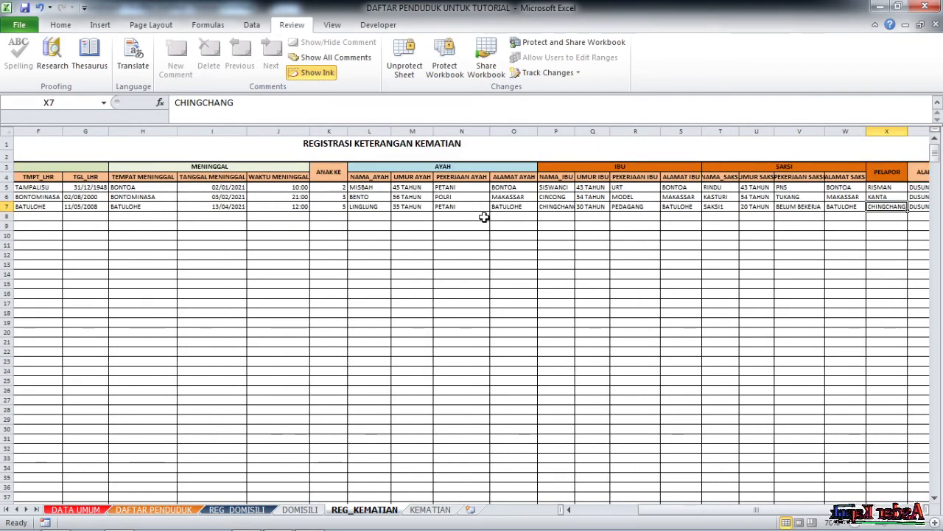
On the KEMATIAN certificate, pick the new deceased from the name dropdown, numbered /003/SKK/DBL/IV/2021.
click(539, 334)
click(442, 511)
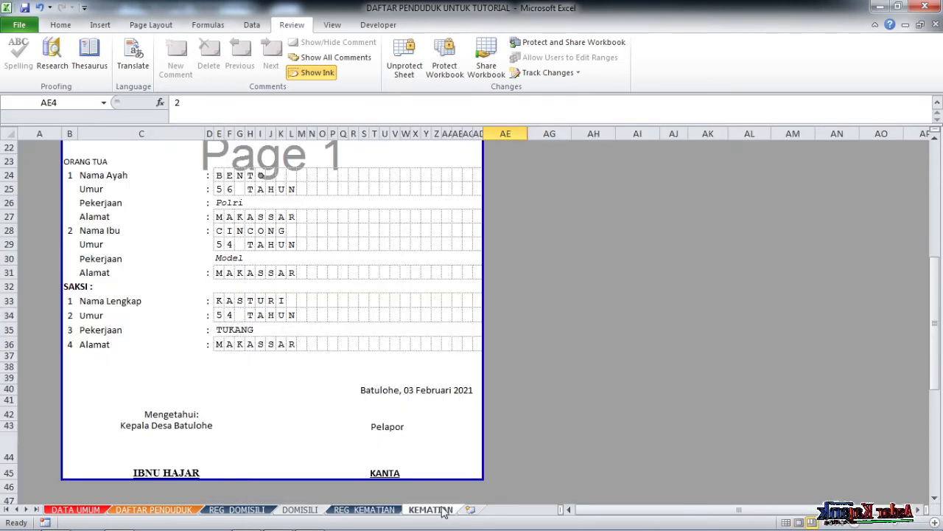
scroll(364, 302, up, 2)
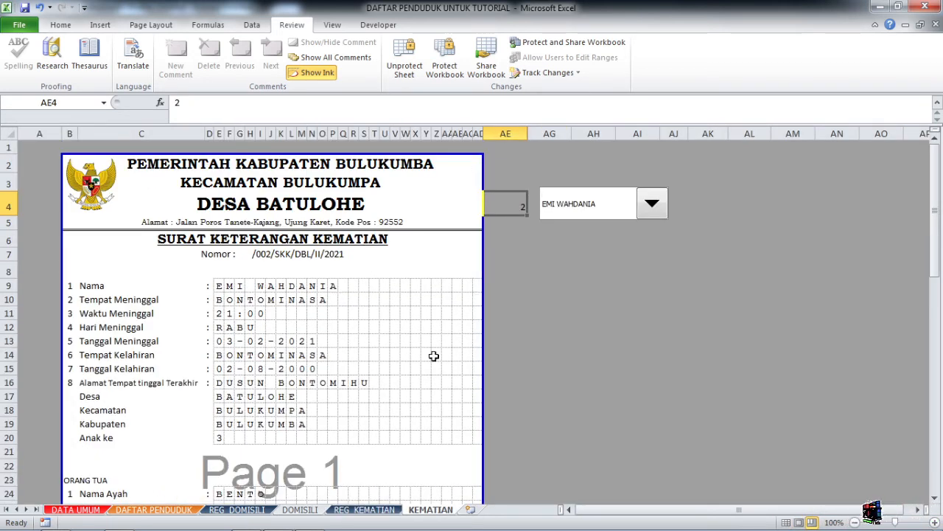
mouse_move(445, 527)
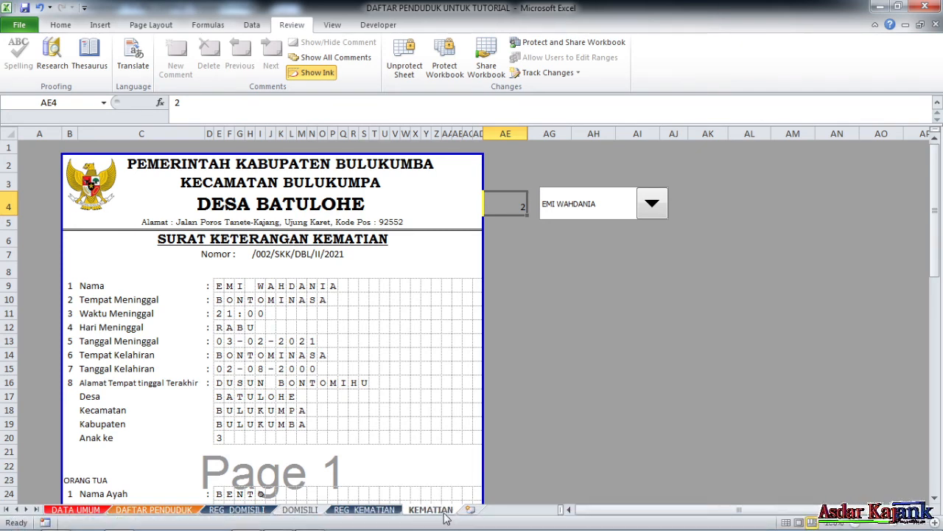
click(652, 205)
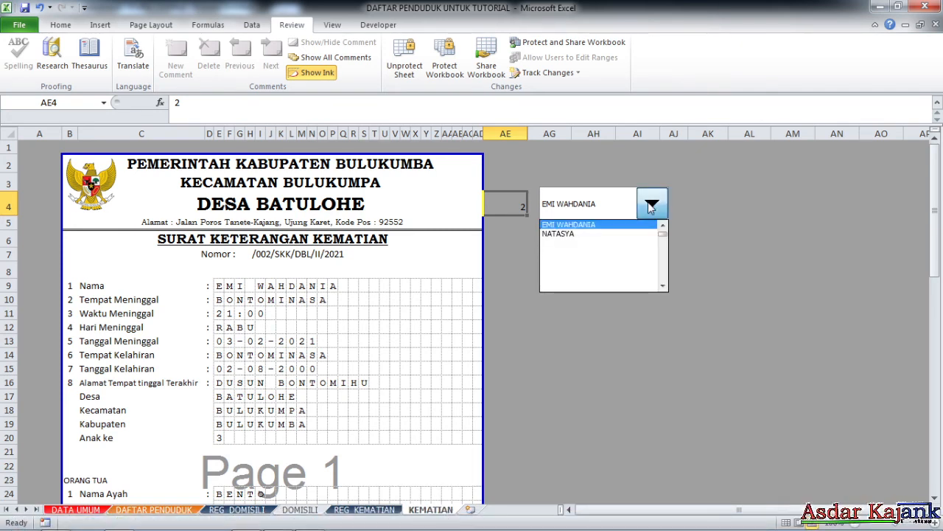
click(575, 235)
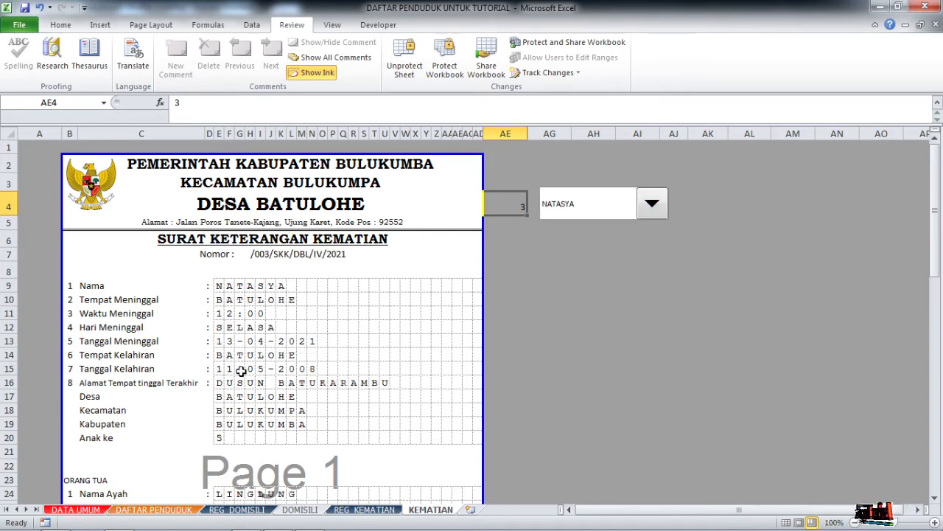
scroll(240, 374, down, 1)
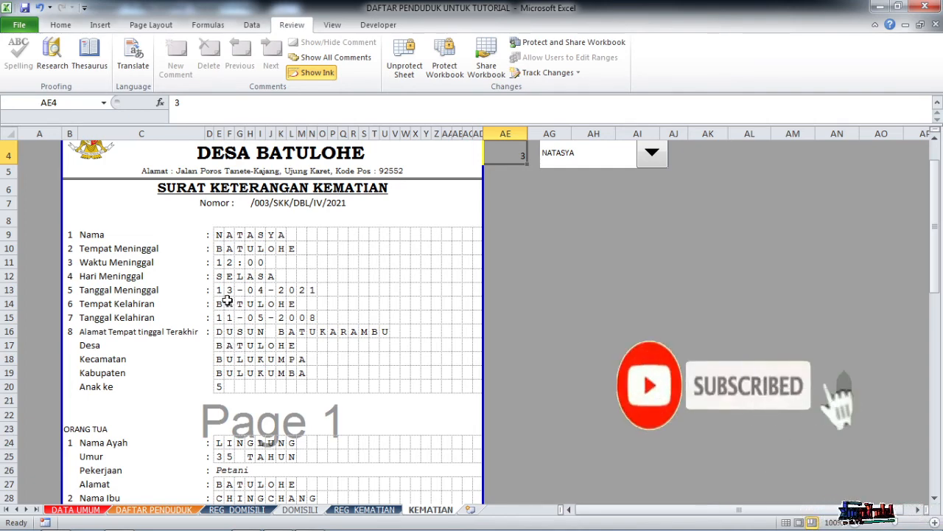
scroll(236, 343, down, 1)
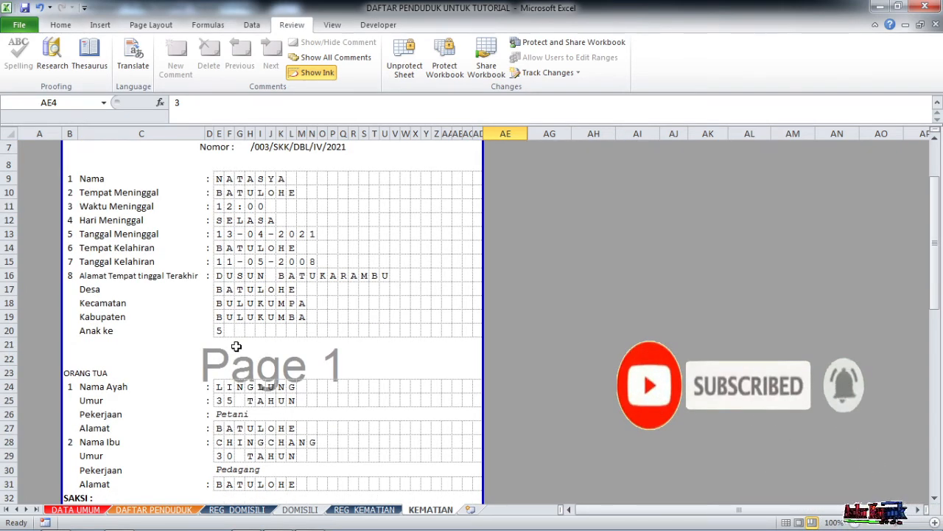
scroll(236, 346, down, 1)
scroll(238, 351, down, 1)
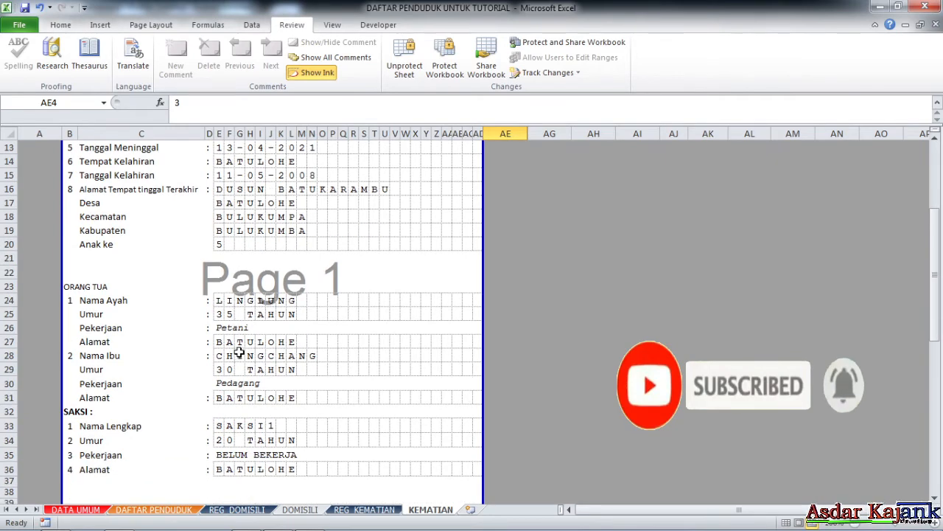
scroll(243, 346, down, 1)
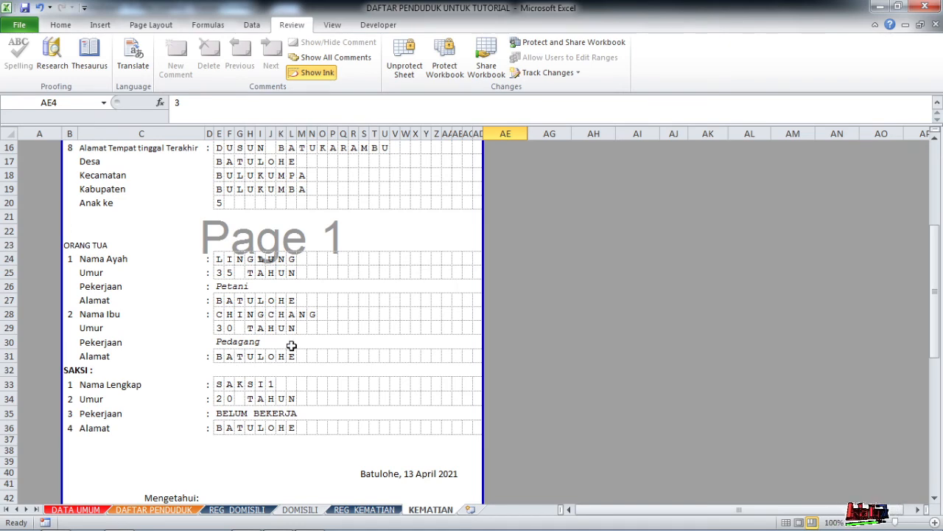
scroll(288, 392, down, 1)
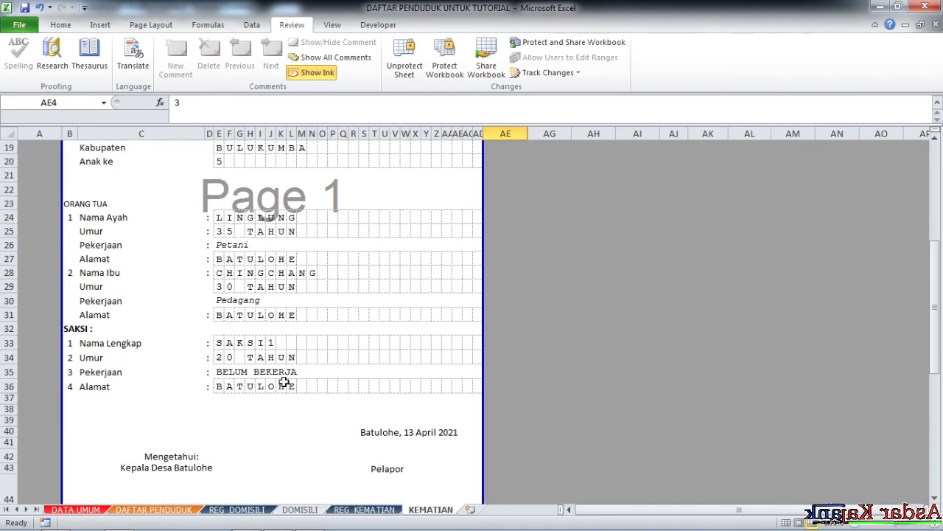
scroll(309, 397, down, 1)
scroll(330, 420, down, 2)
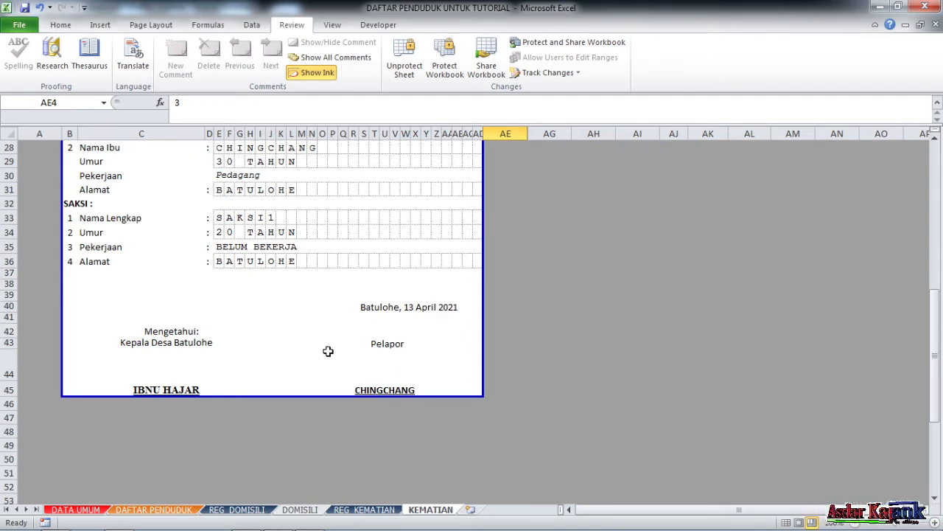
scroll(328, 350, up, 9)
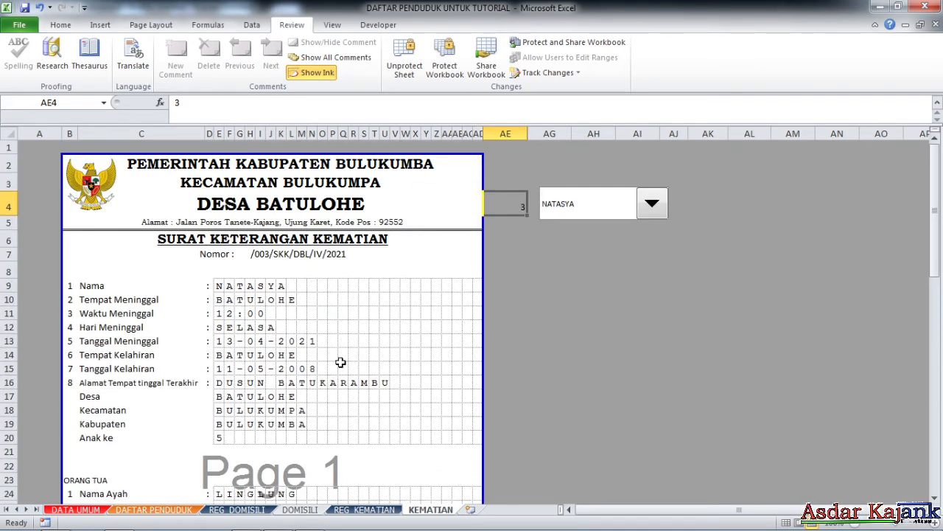
scroll(369, 313, down, 2)
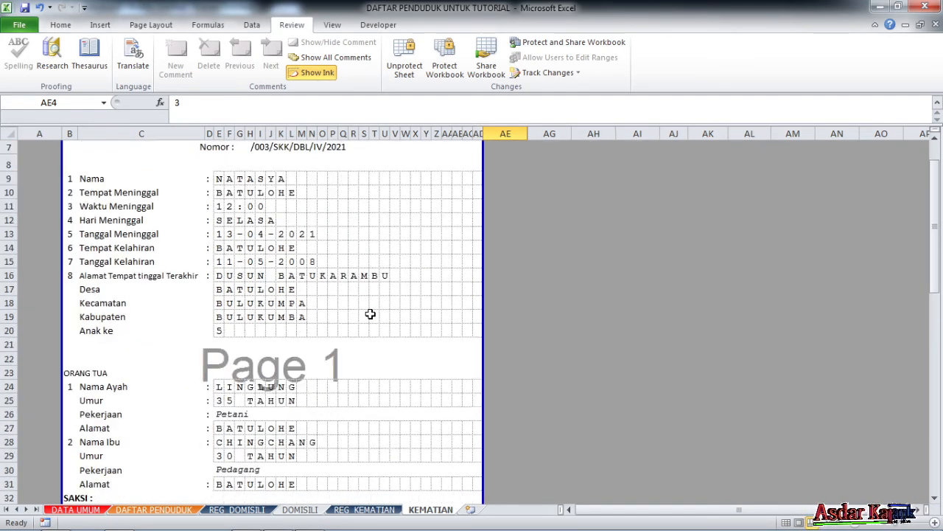
scroll(342, 317, up, 2)
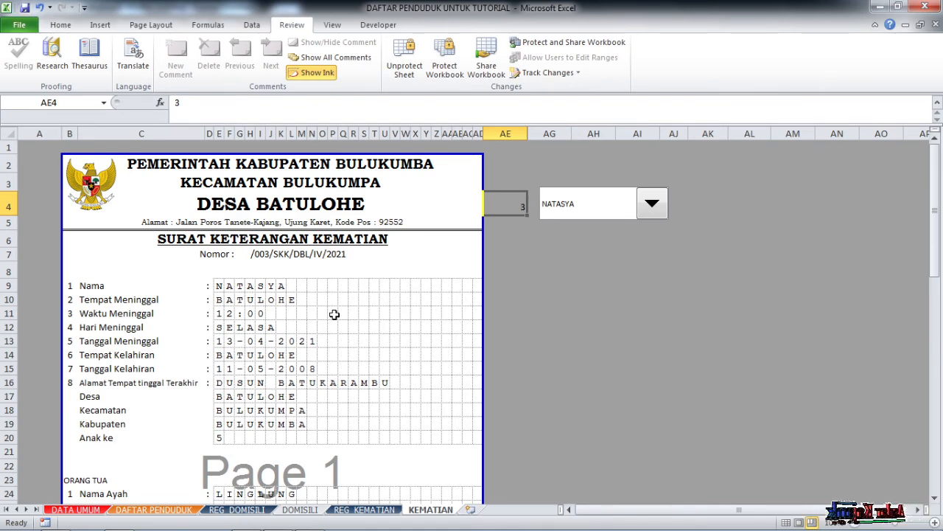
scroll(335, 356, down, 4)
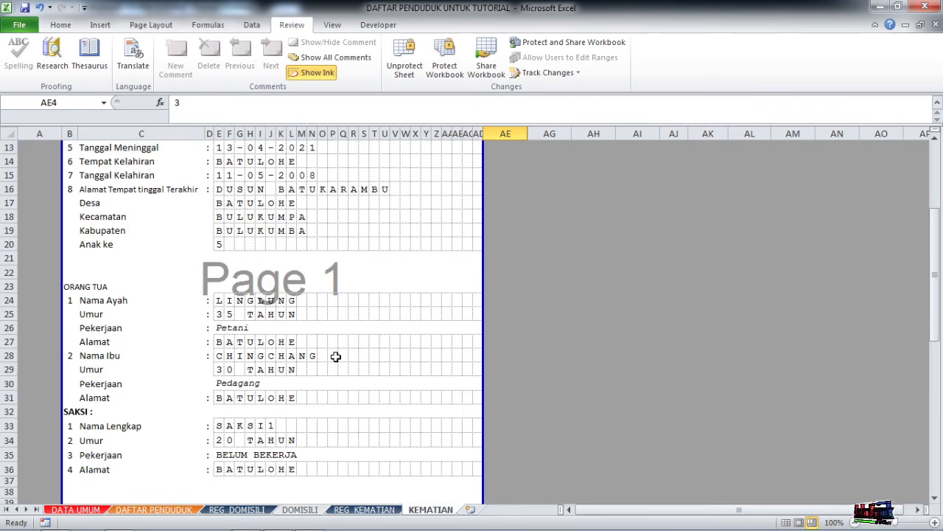
scroll(336, 356, up, 4)
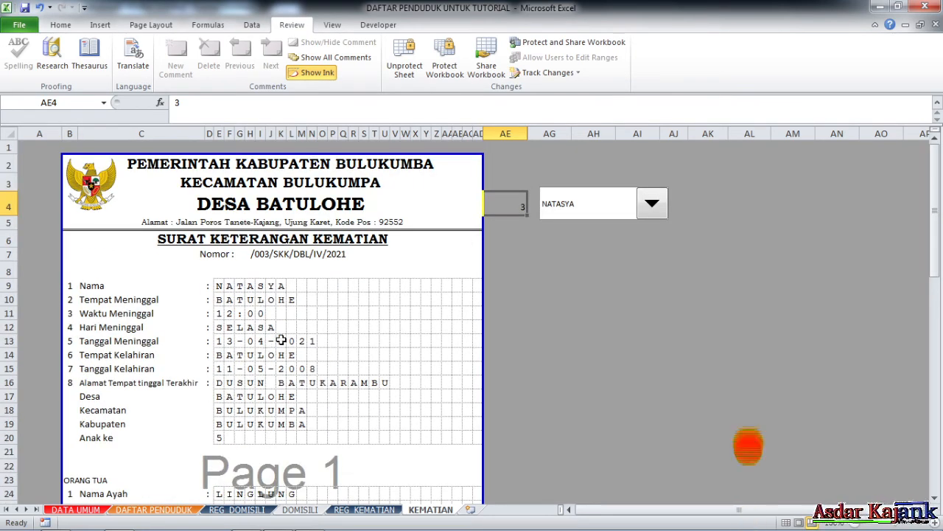
scroll(285, 340, down, 3)
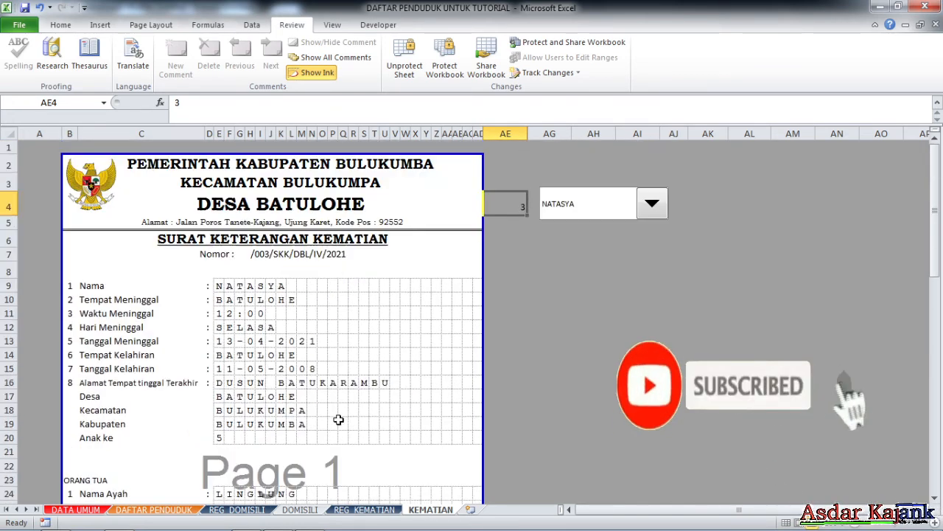
scroll(336, 419, up, 3)
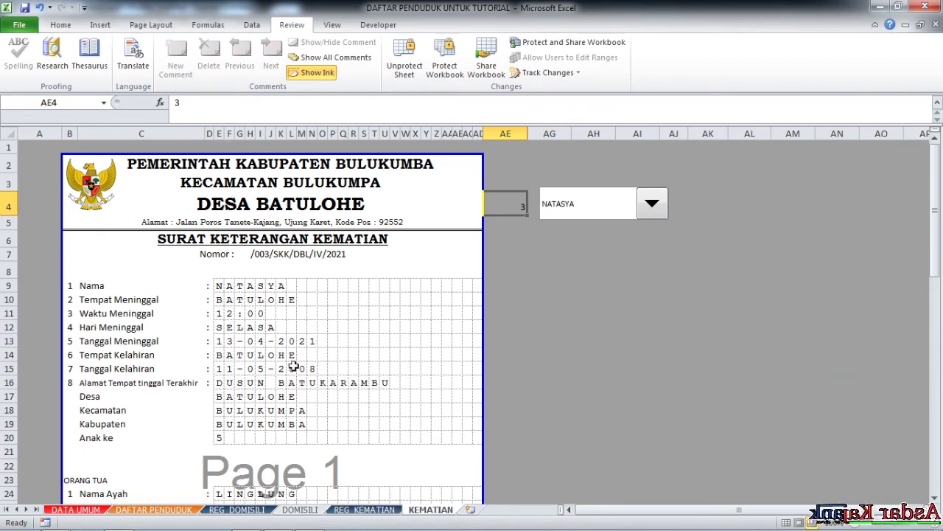
scroll(362, 384, down, 3)
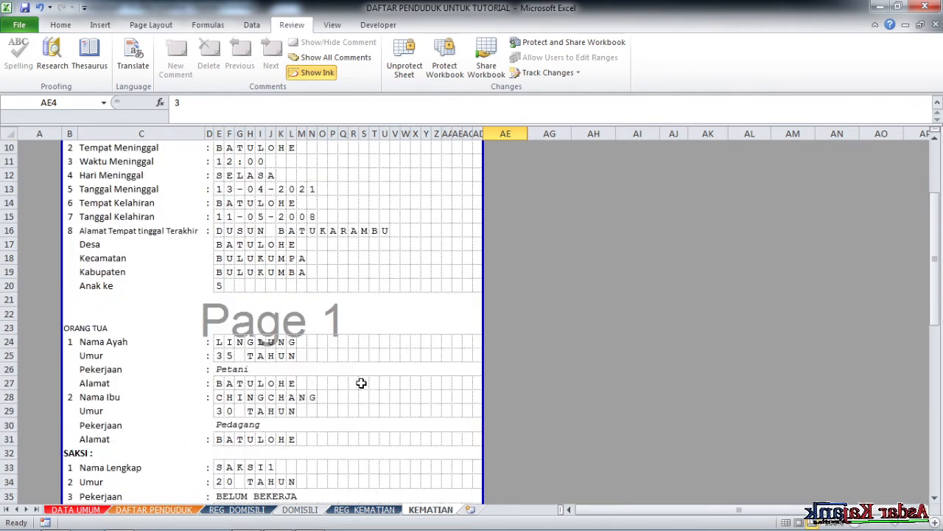
scroll(362, 382, up, 3)
scroll(363, 381, down, 1)
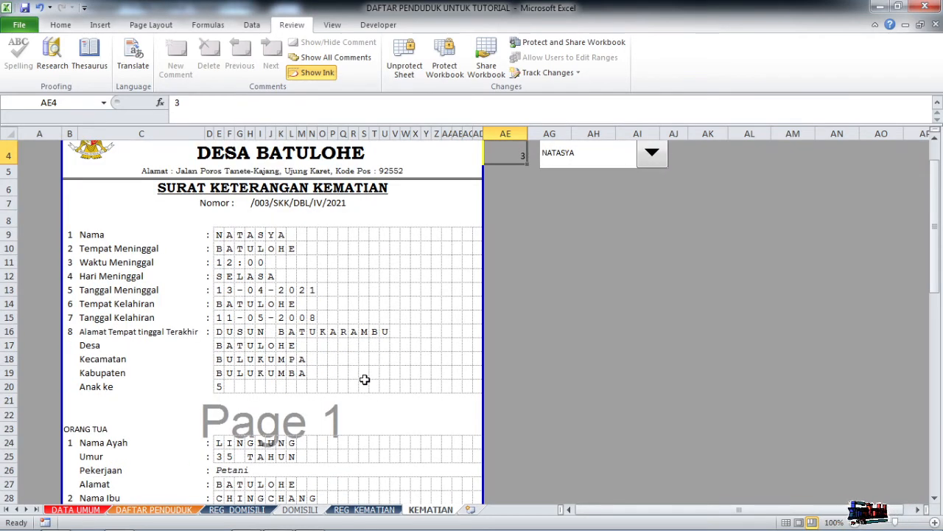
scroll(364, 379, down, 2)
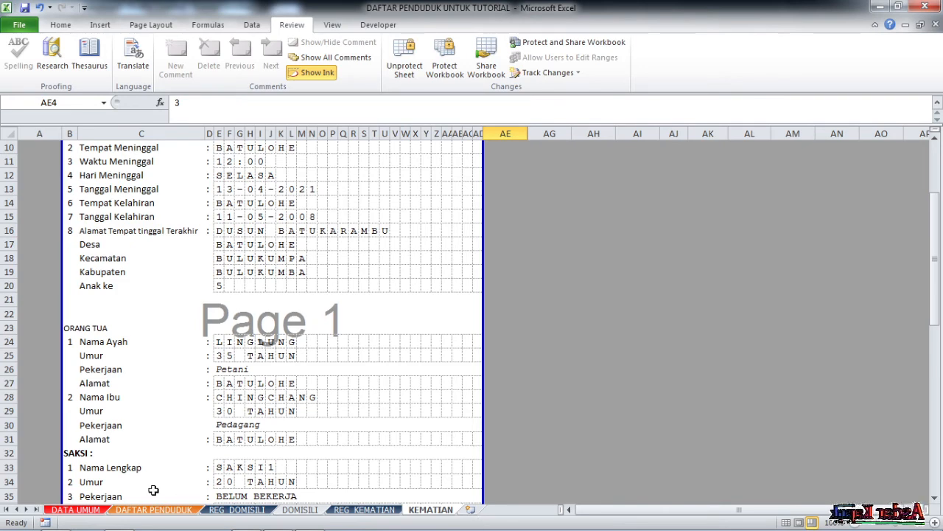
Browse the sheets DAFTAR PENDUDUK, DATA UMUM, REG_DOMISILI, DOMISILI, REG_KEMATIAN and KEMATIAN.
click(144, 514)
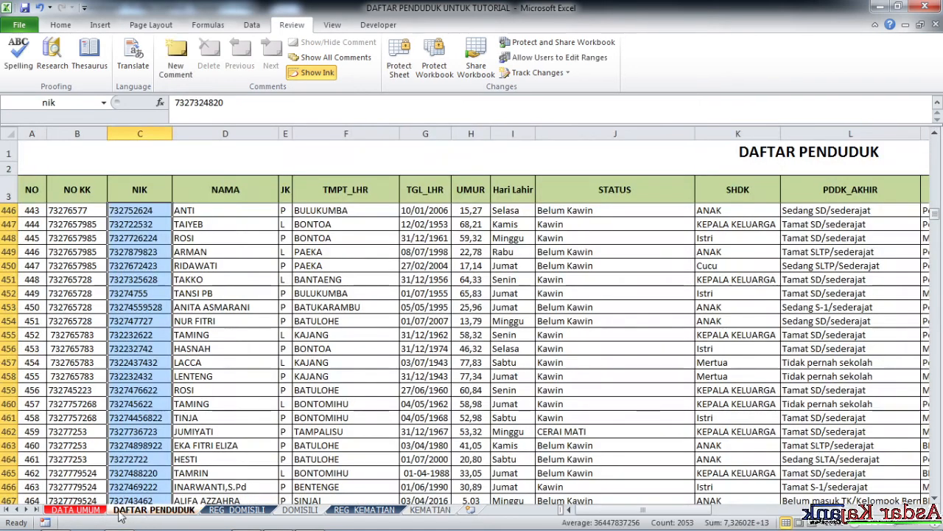
click(85, 514)
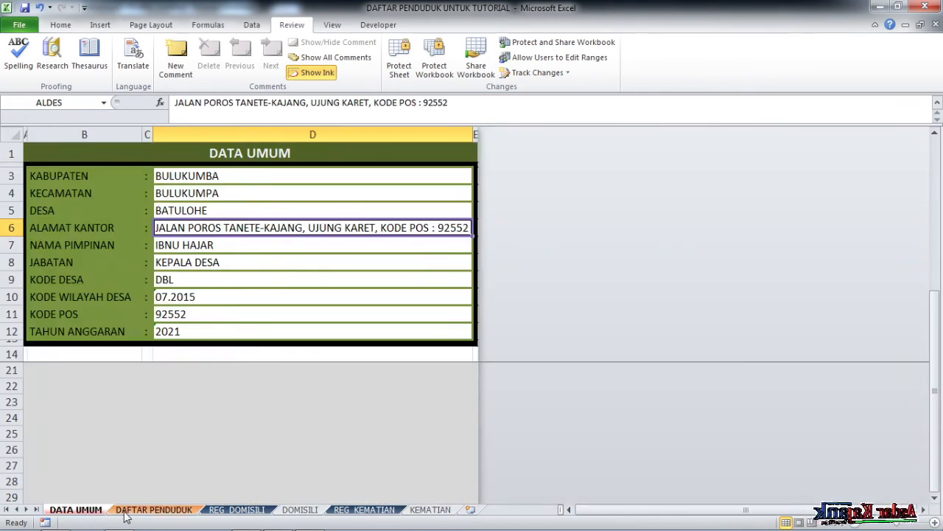
click(126, 514)
click(99, 514)
click(122, 514)
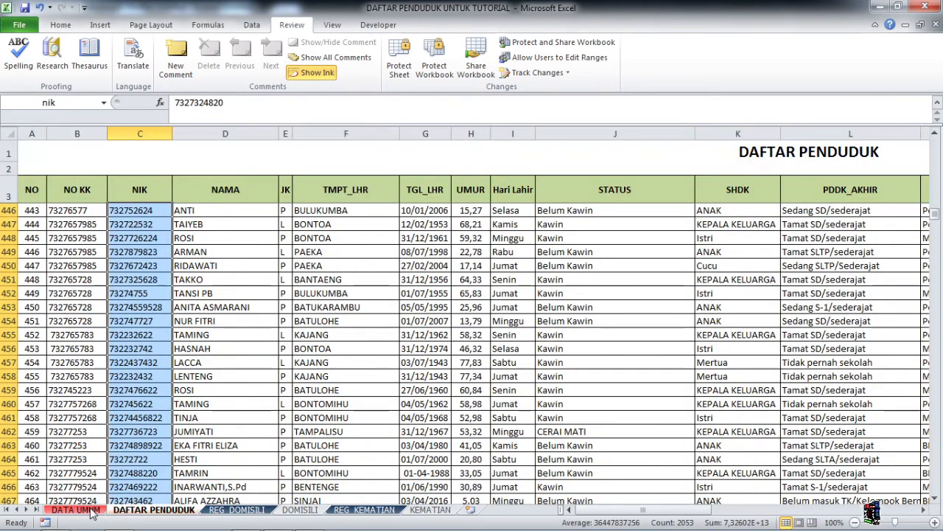
click(100, 513)
click(140, 516)
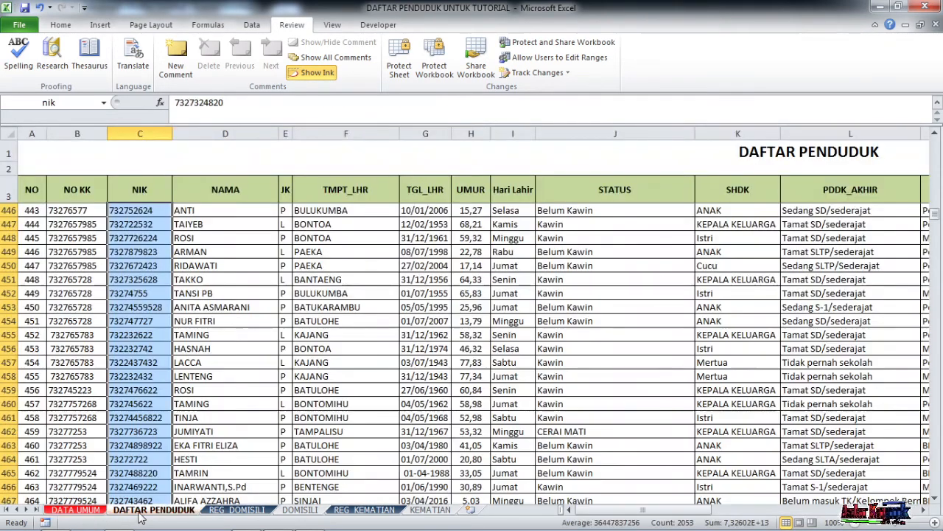
click(236, 509)
click(299, 509)
click(364, 510)
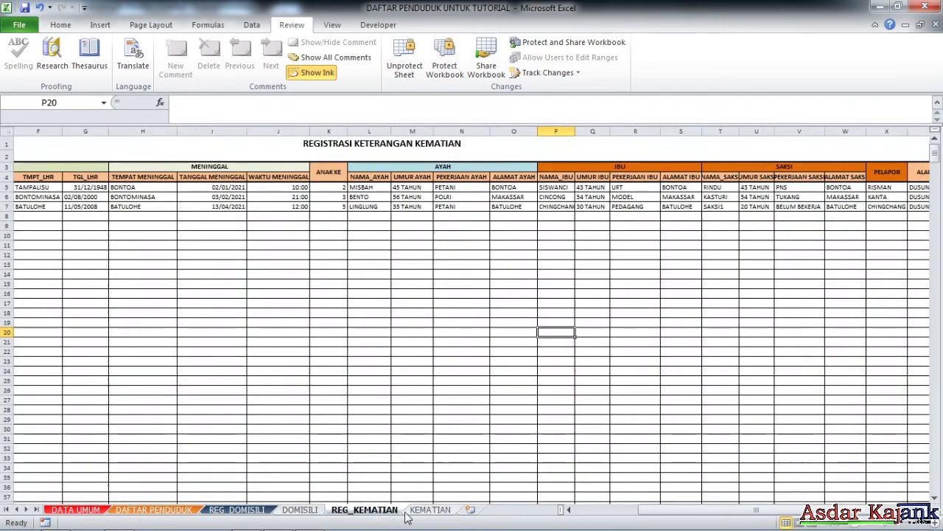
click(422, 510)
Return to the KEMATIAN certificate, then bring OBS forward on the Acara Inti scene.
click(178, 511)
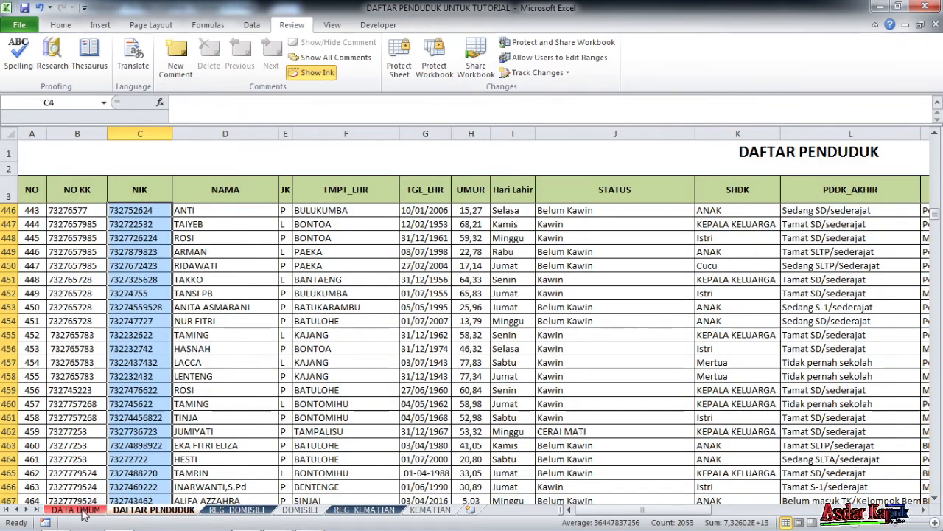
click(81, 509)
click(400, 398)
click(427, 510)
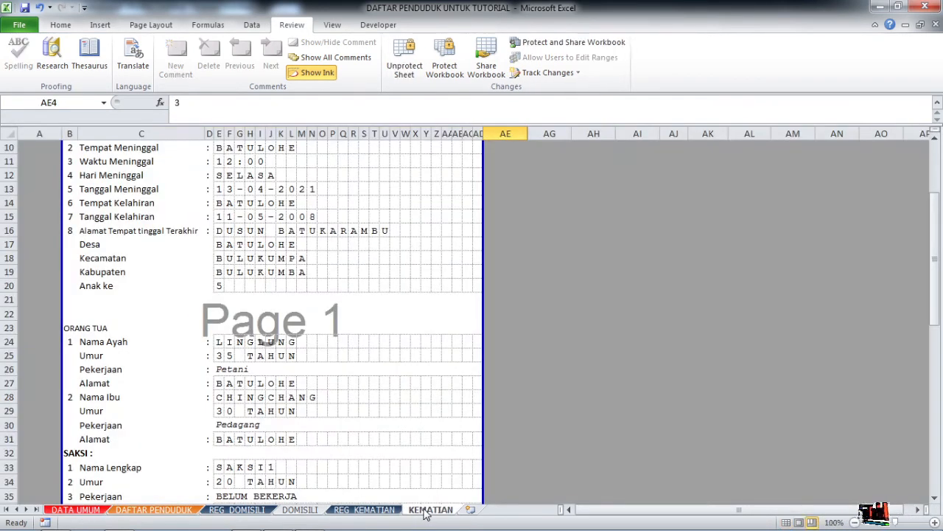
scroll(371, 401, up, 3)
scroll(373, 423, down, 4)
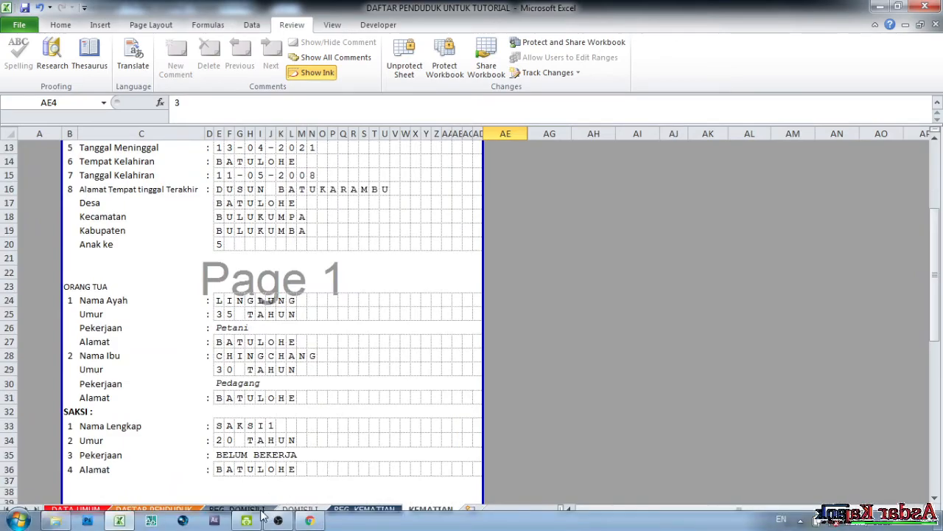
click(279, 521)
click(59, 416)
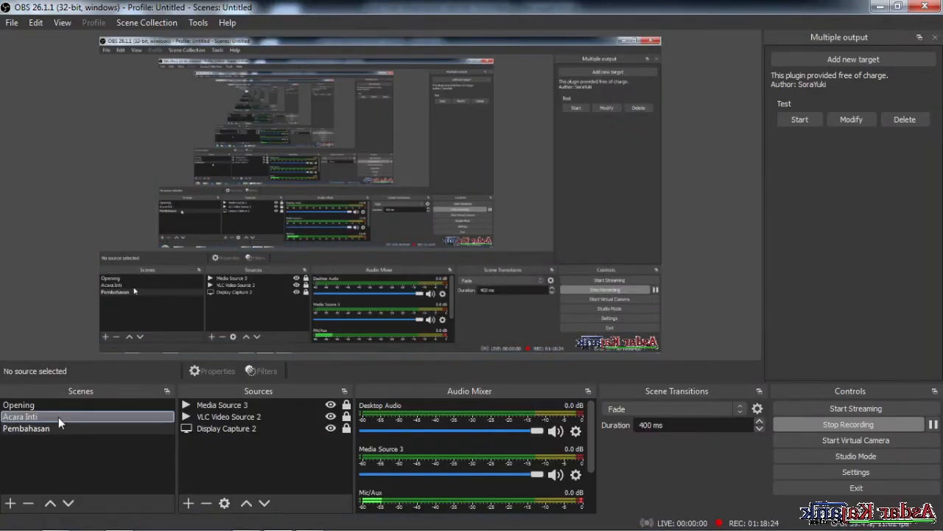